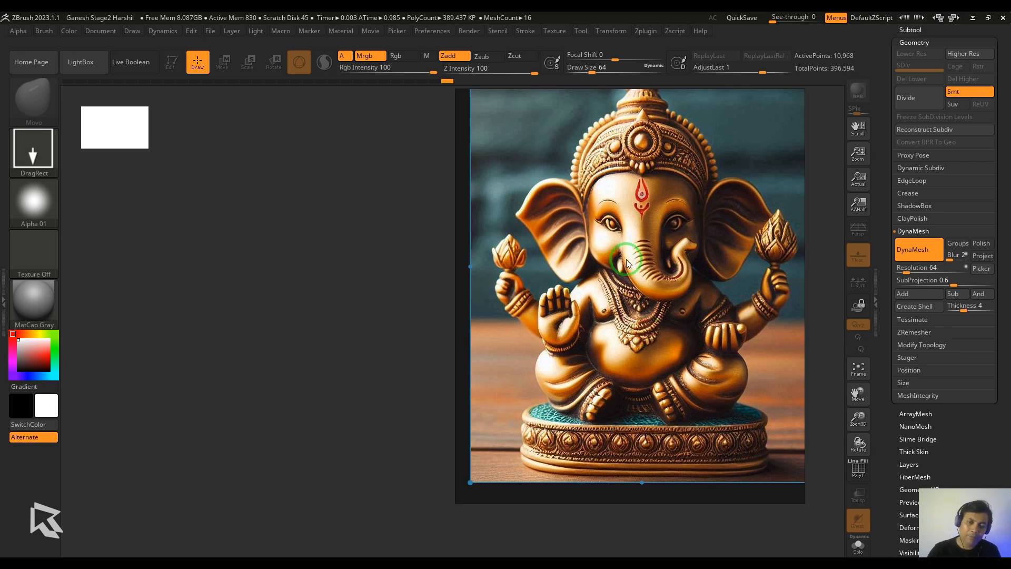
# Load the DynaMesh_Sphere_64 project as the starting mesh.
pyautogui.moveTo(575, 302); pyautogui.dragTo(557, 362, button='right')
pyautogui.press(',')
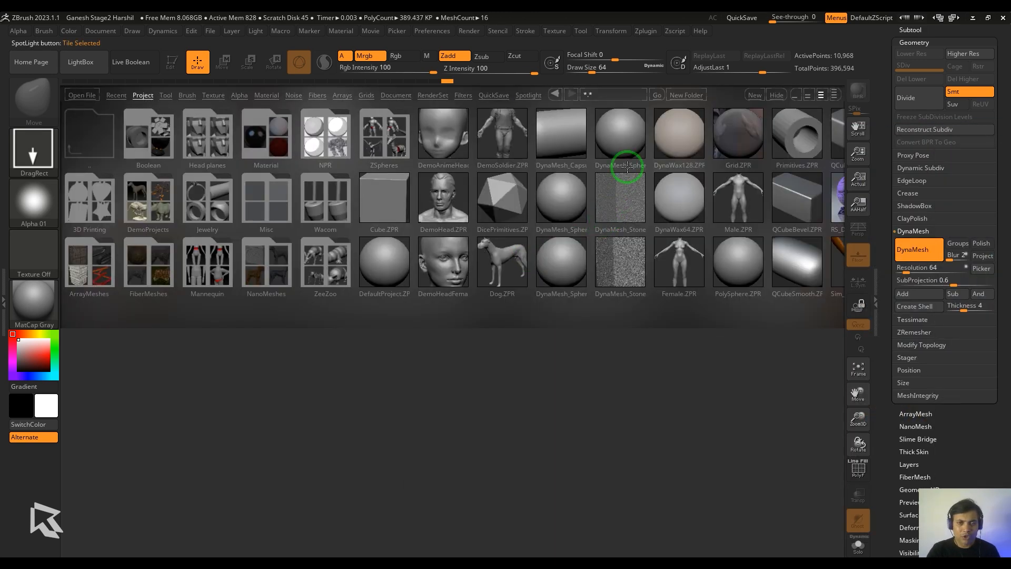
pyautogui.doubleClick(631, 127)
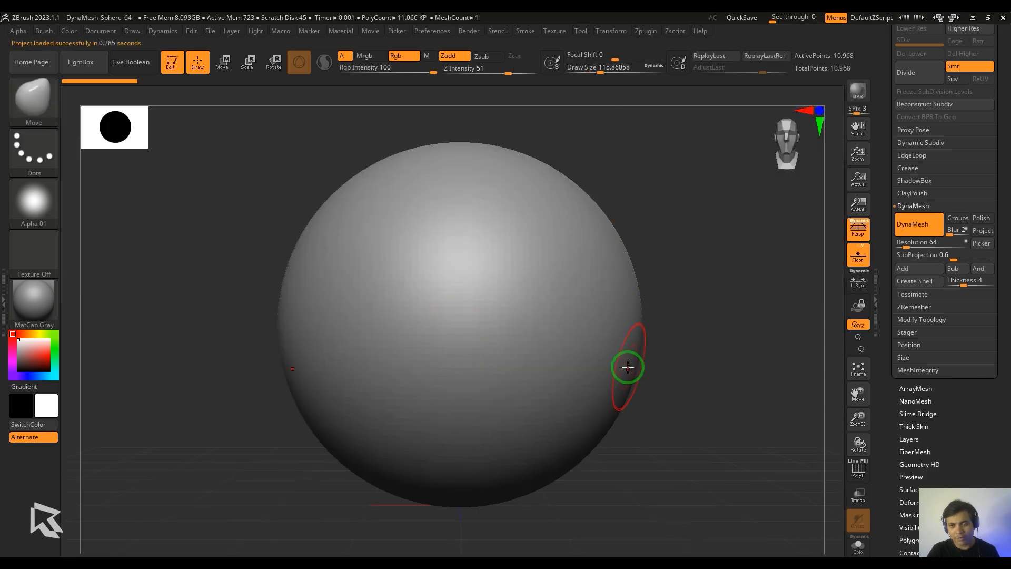
# Switch to the Move gizmo and show the floor grid on the front-back plane behind the sphere.
pyautogui.press('w')
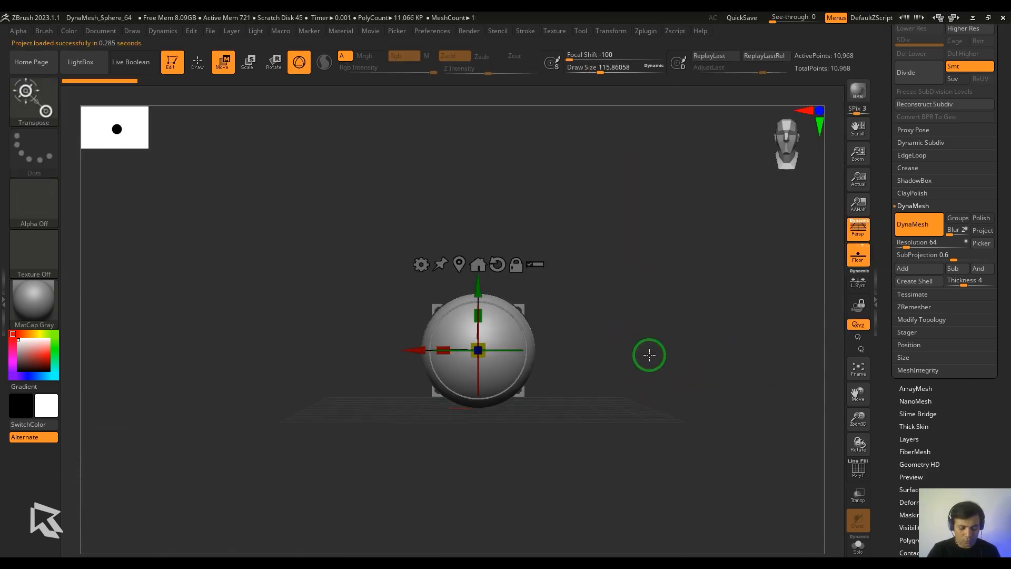
pyautogui.moveTo(496, 293); pyautogui.dragTo(495, 108)
pyautogui.keyDown('alt'); pyautogui.moveTo(621, 262); pyautogui.dragTo(623, 322); pyautogui.keyUp('alt')
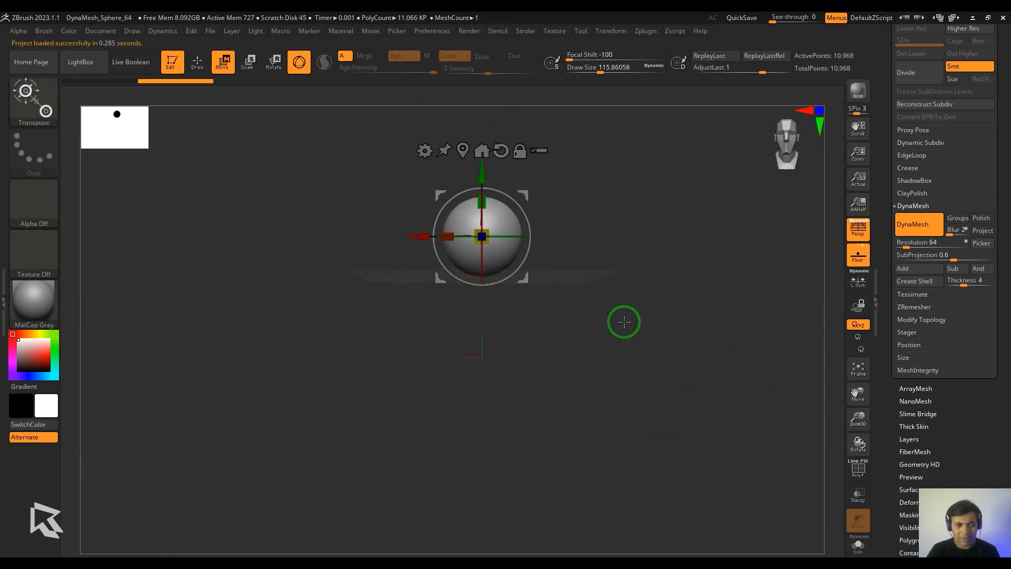
pyautogui.keyDown('alt'); pyautogui.moveTo(670, 282); pyautogui.dragTo(721, 396); pyautogui.keyUp('alt')
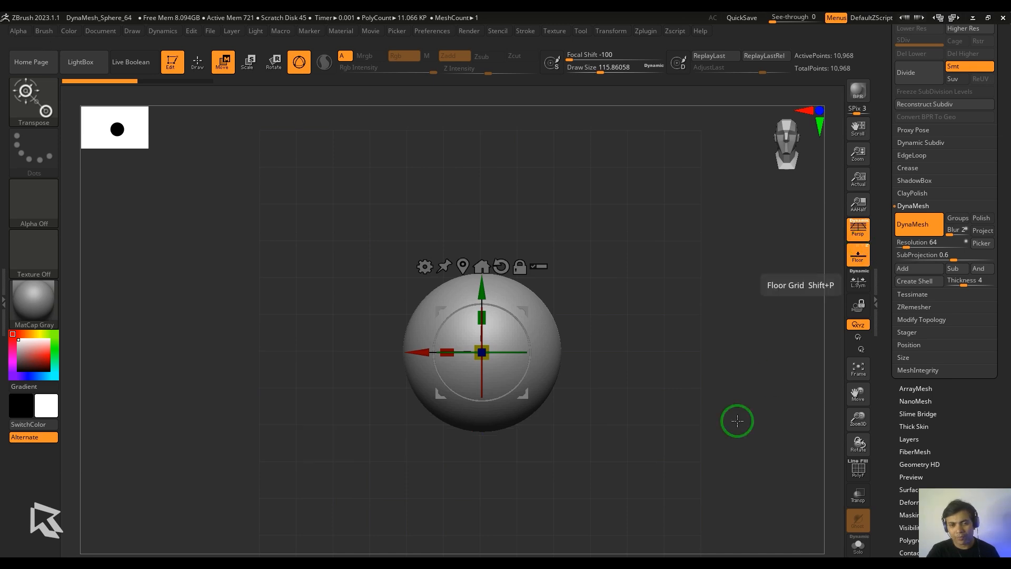
pyautogui.moveTo(736, 420); pyautogui.dragTo(737, 387)
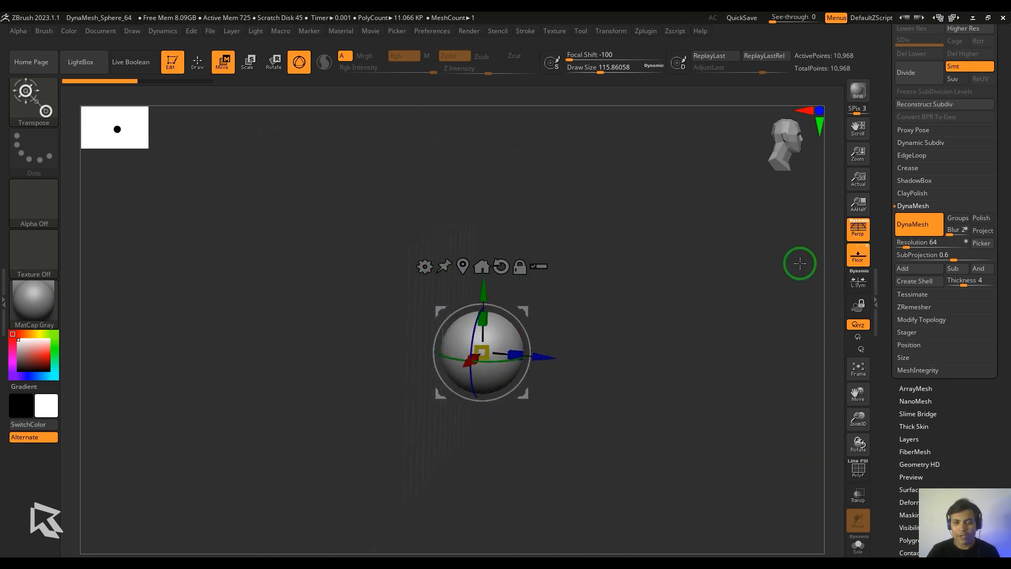
# Turn off perspective, keep the floor grid on, and align the view to the sphere's front.
pyautogui.click(862, 246)
pyautogui.click(857, 246)
pyautogui.moveTo(744, 358); pyautogui.dragTo(710, 389)
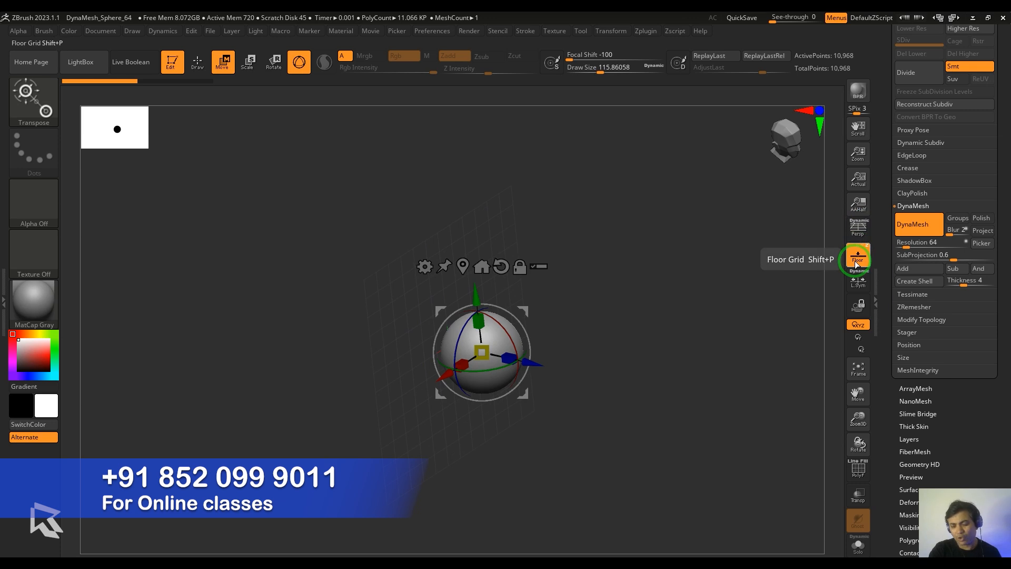
pyautogui.moveTo(706, 436); pyautogui.dragTo(684, 433)
pyautogui.click(788, 148)
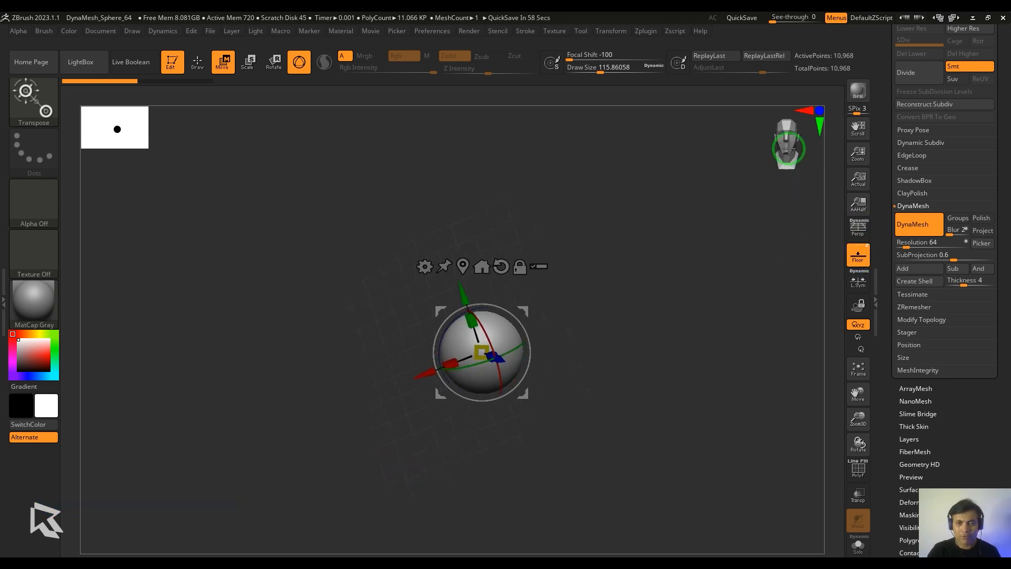
# Dock the Draw palette beside the canvas and expand its Front-Back grid settings.
pyautogui.scroll(-10, 956, 334)
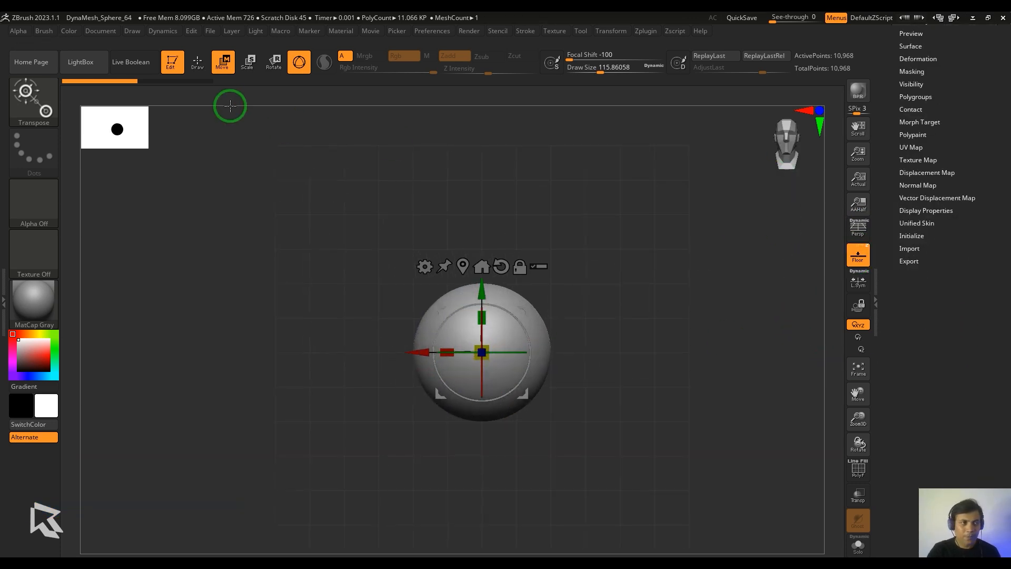
pyautogui.click(132, 33)
pyautogui.moveTo(129, 42)
pyautogui.mouseDown()
pyautogui.moveTo(722, 339)
pyautogui.moveTo(898, 284)
pyautogui.mouseUp()
pyautogui.scroll(-5, 975, 409)
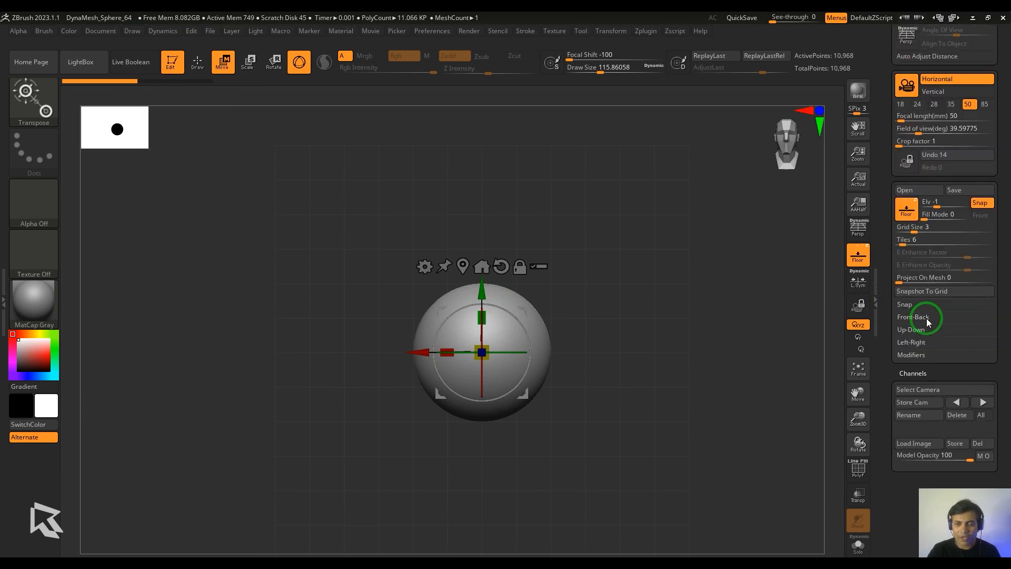
pyautogui.click(927, 318)
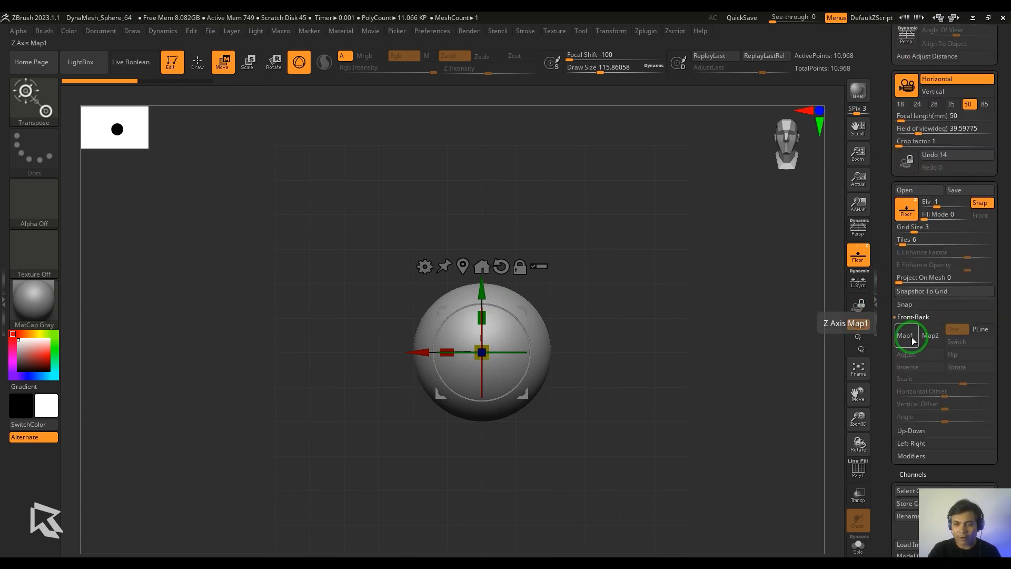
# Import the "ganesh crop" image from the Desktop as Map1 of the front-back grid.
pyautogui.click(913, 339)
pyautogui.click(906, 335)
pyautogui.click(441, 524)
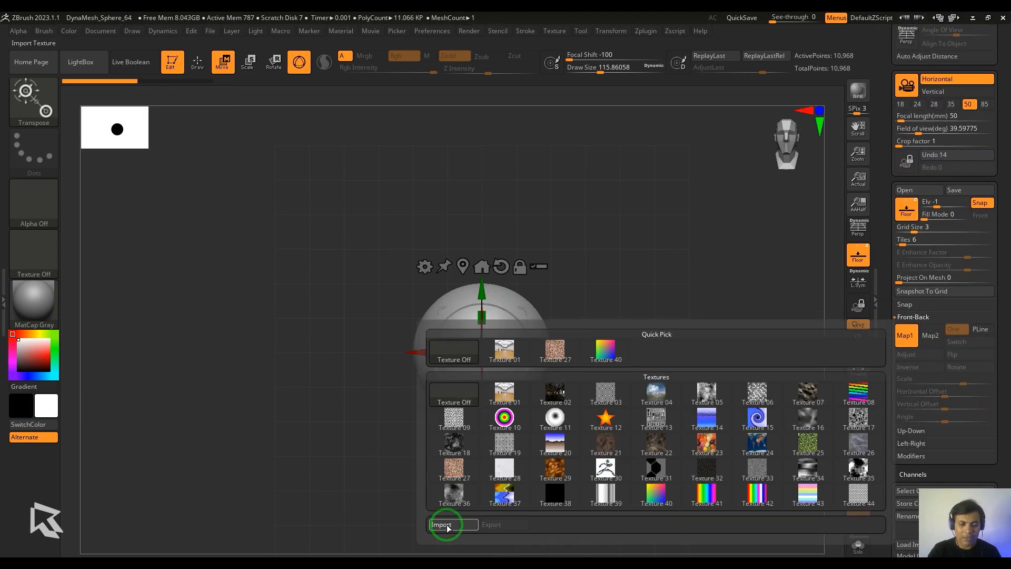
pyautogui.click(104, 150)
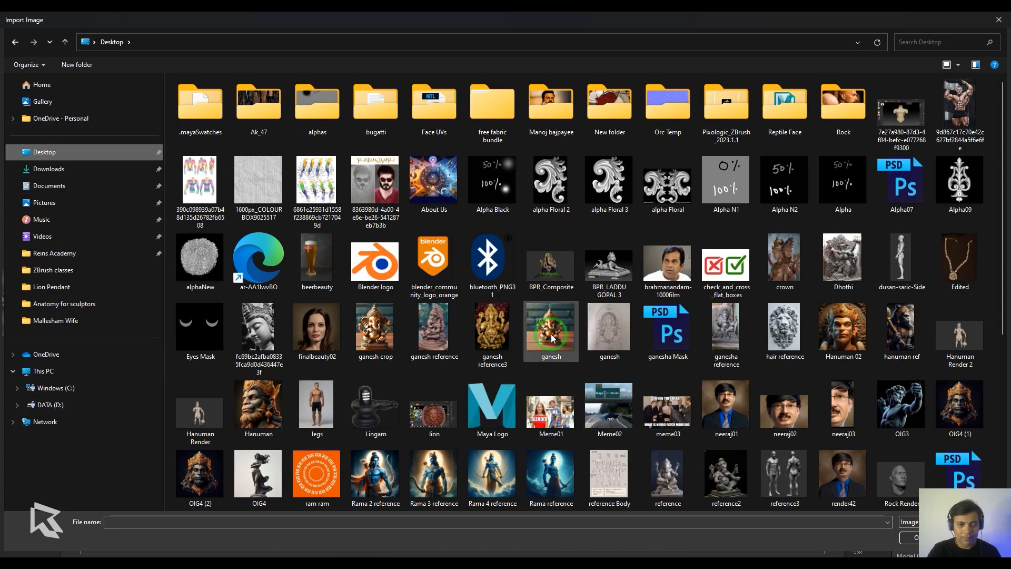
pyautogui.click(375, 329)
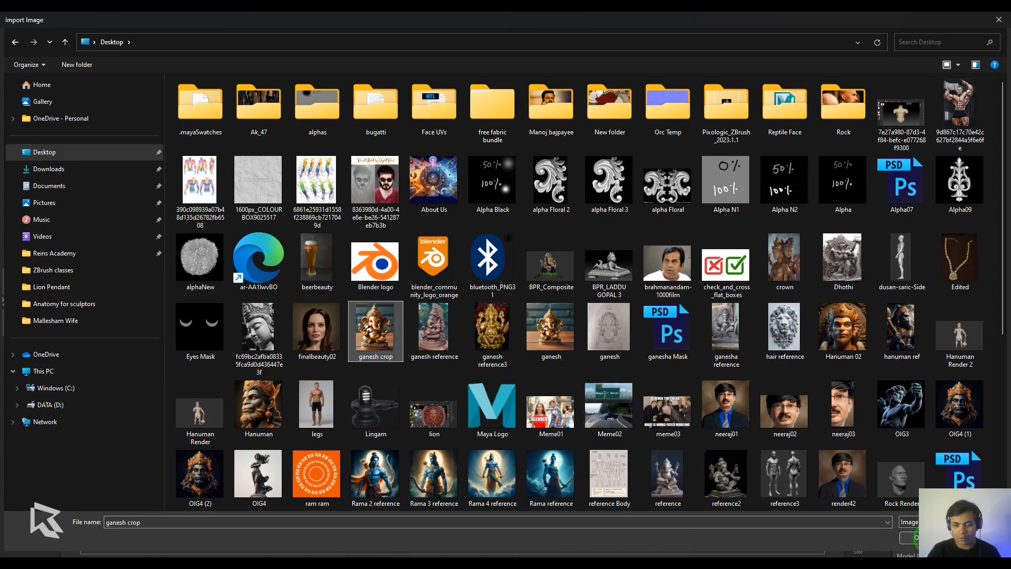
pyautogui.click(929, 537)
# Set the reference grid's E Enhance Opacity to about 0.29.
pyautogui.moveTo(733, 419)
pyautogui.keyDown('alt'); pyautogui.mouseDown()
pyautogui.moveTo(765, 423)
pyautogui.moveTo(742, 381)
pyautogui.moveTo(745, 409)
pyautogui.mouseUp(); pyautogui.keyUp('alt')
pyautogui.moveTo(966, 269); pyautogui.dragTo(925, 272)
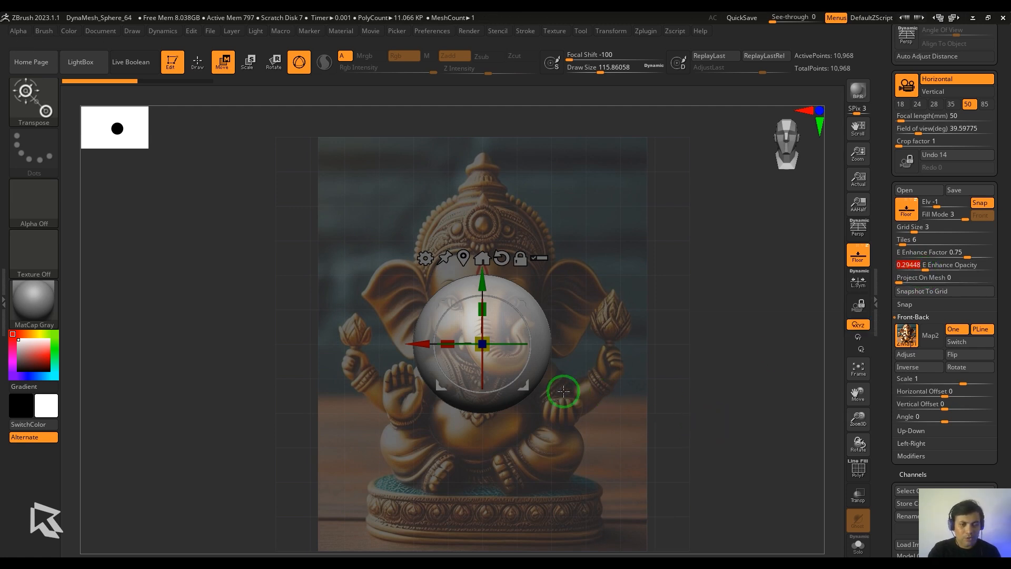
pyautogui.click(500, 404)
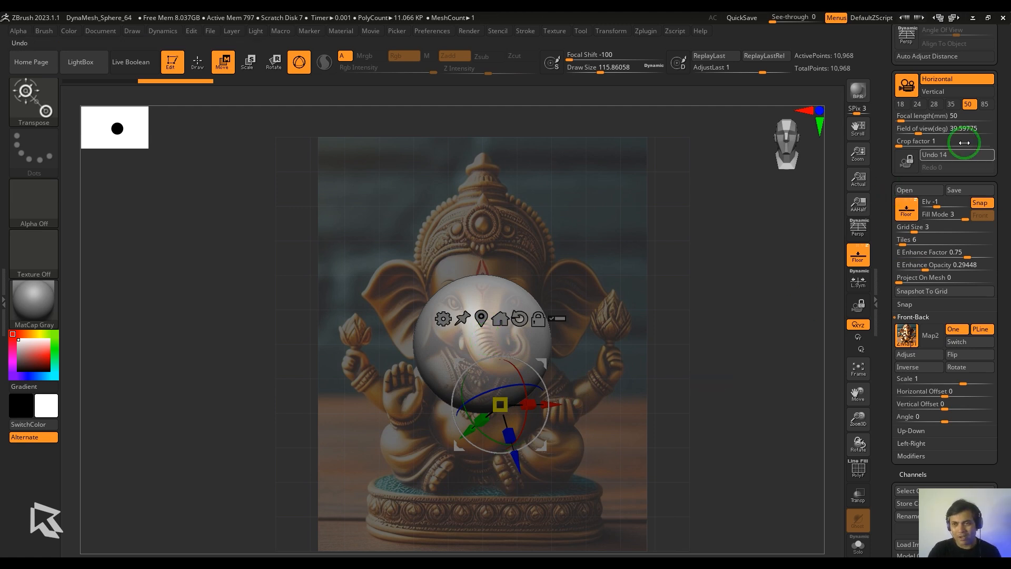
# Open the empty bottom tray and enable interface customization in the Config preferences.
pyautogui.moveTo(1007, 111); pyautogui.dragTo(987, 192)
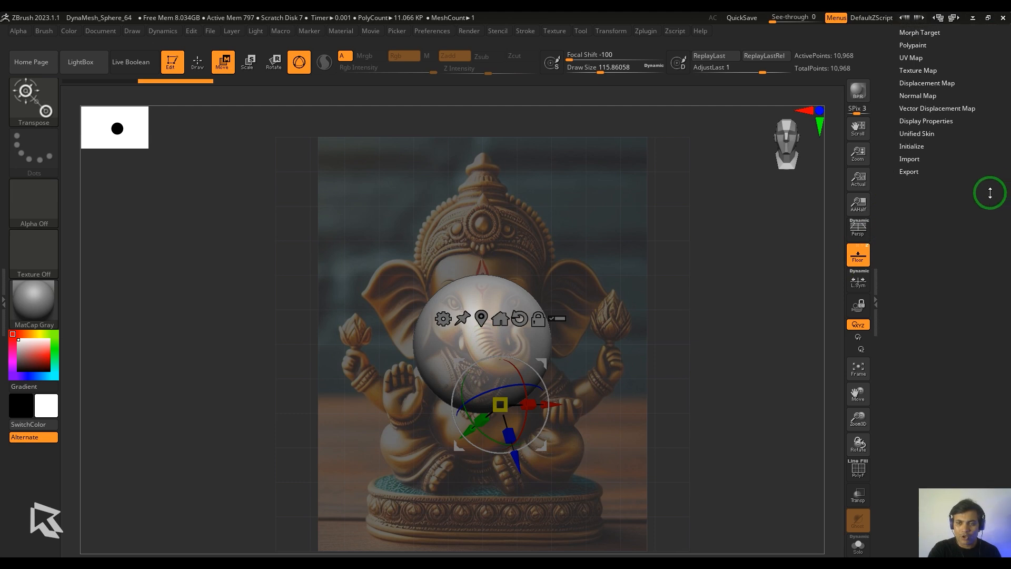
pyautogui.click(452, 556)
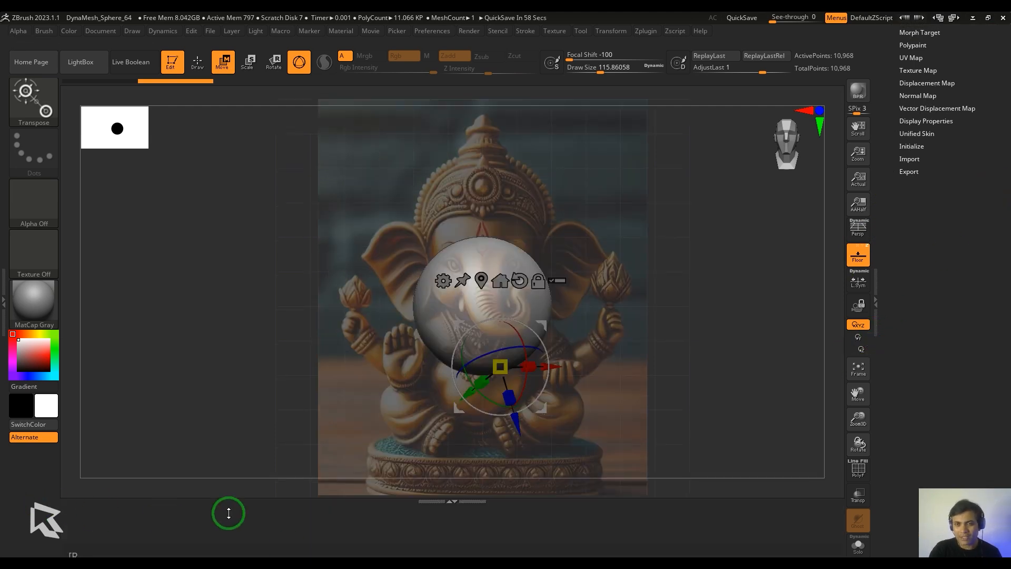
pyautogui.moveTo(913, 234); pyautogui.dragTo(955, 306)
pyautogui.click(421, 29)
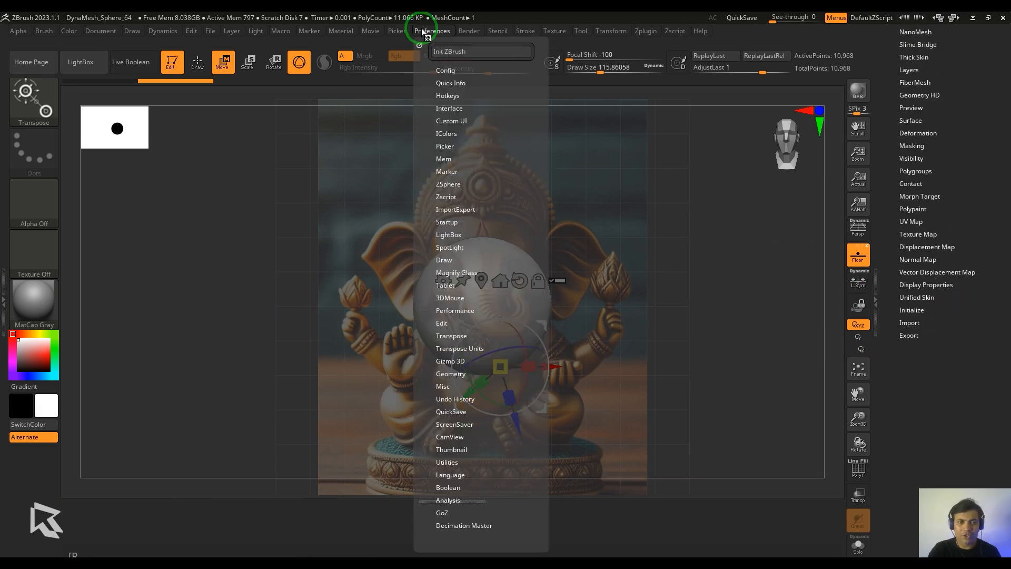
pyautogui.click(478, 132)
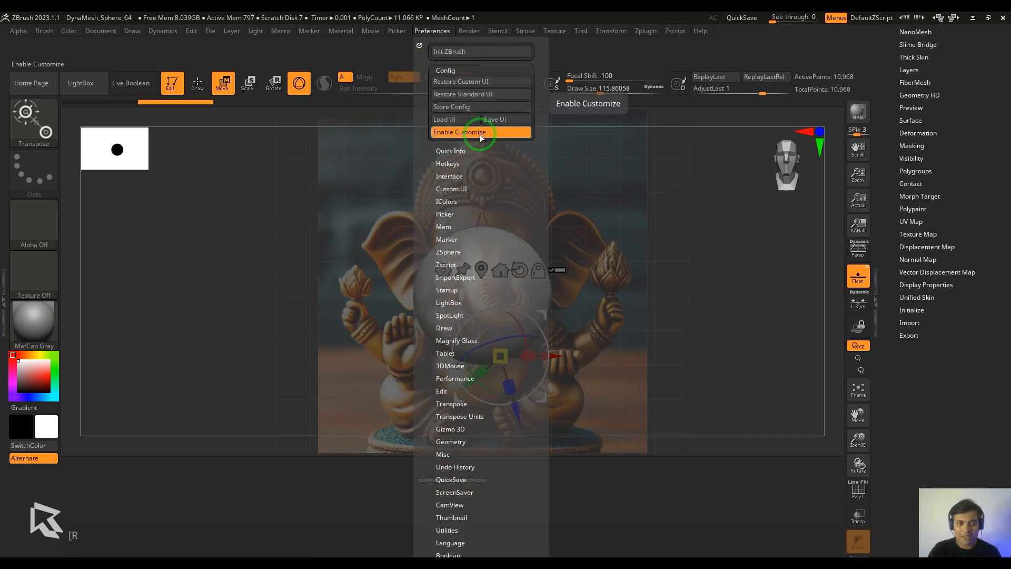
# Copy the Subtool Duplicate and Delete commands into the bottom tray, and try to add MergeDown as well.
pyautogui.moveTo(979, 105); pyautogui.dragTo(995, 316)
pyautogui.click(918, 170)
pyautogui.press('ctrl')
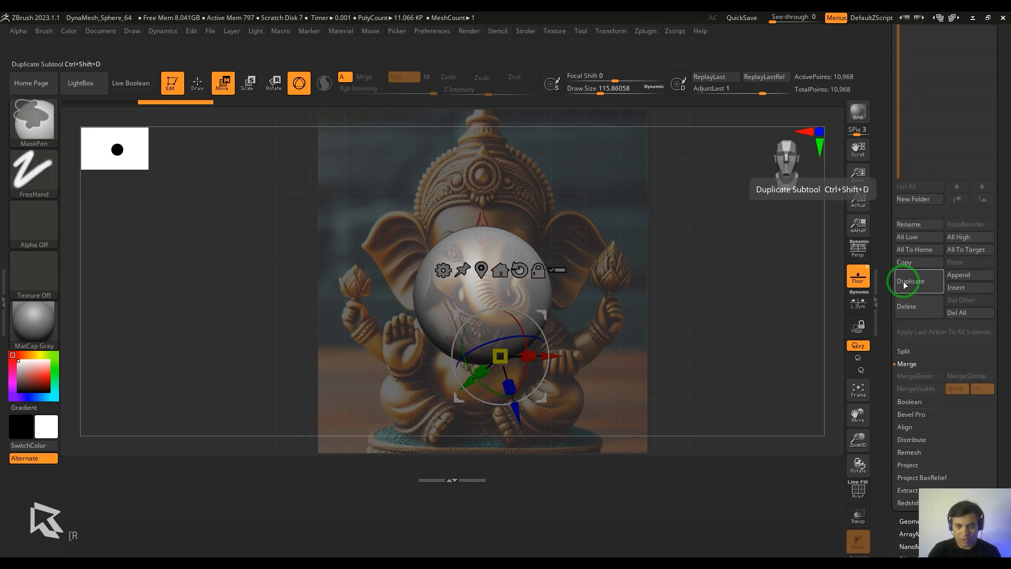
pyautogui.keyDown('ctrl'); pyautogui.keyDown('alt'); pyautogui.moveTo(913, 283); pyautogui.dragTo(104, 474); pyautogui.keyUp('alt'); pyautogui.keyUp('ctrl')
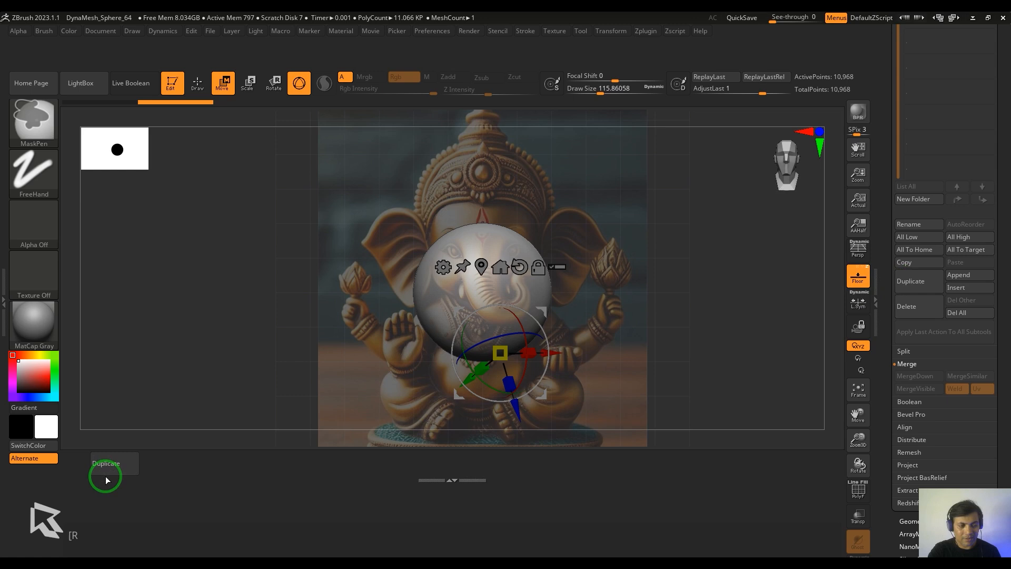
pyautogui.moveTo(906, 306)
pyautogui.keyDown('ctrl'); pyautogui.keyDown('alt'); pyautogui.mouseDown()
pyautogui.moveTo(683, 413)
pyautogui.moveTo(174, 467)
pyautogui.mouseUp(); pyautogui.keyUp('alt'); pyautogui.keyUp('ctrl')
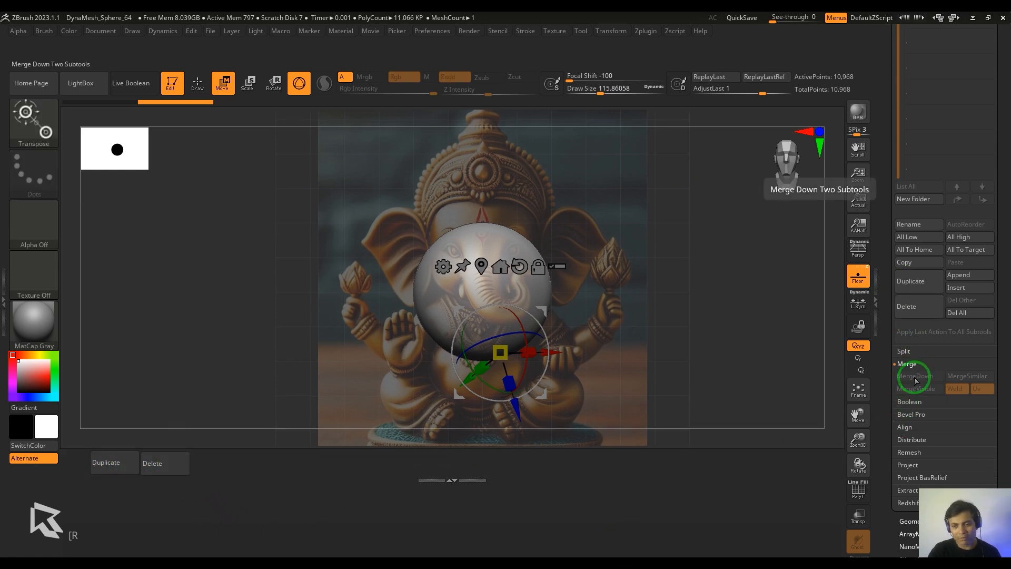
pyautogui.keyDown('ctrl'); pyautogui.keyDown('alt'); pyautogui.moveTo(918, 380); pyautogui.dragTo(126, 496); pyautogui.keyUp('alt'); pyautogui.keyUp('ctrl')
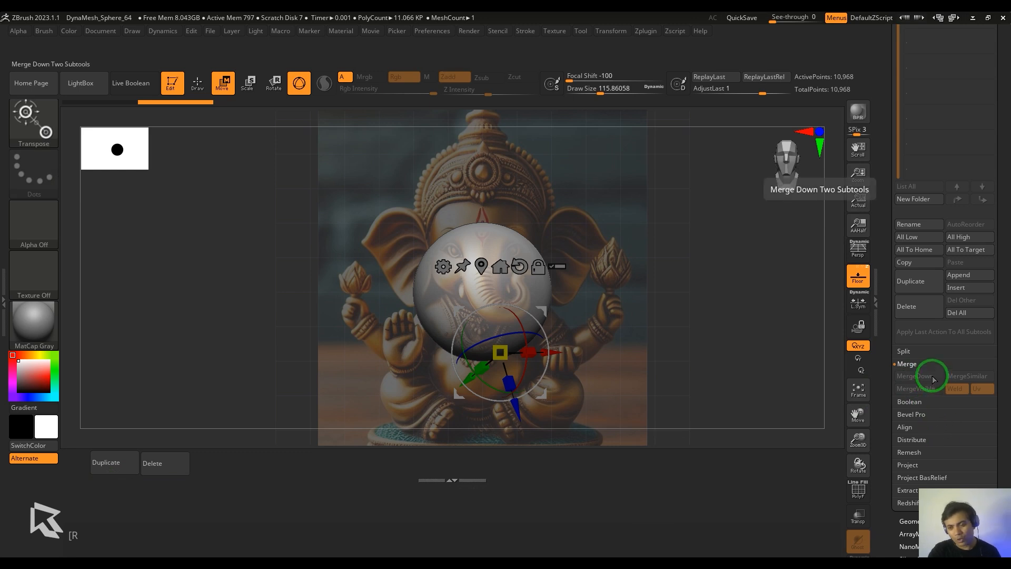
pyautogui.scroll(5, 1000, 242)
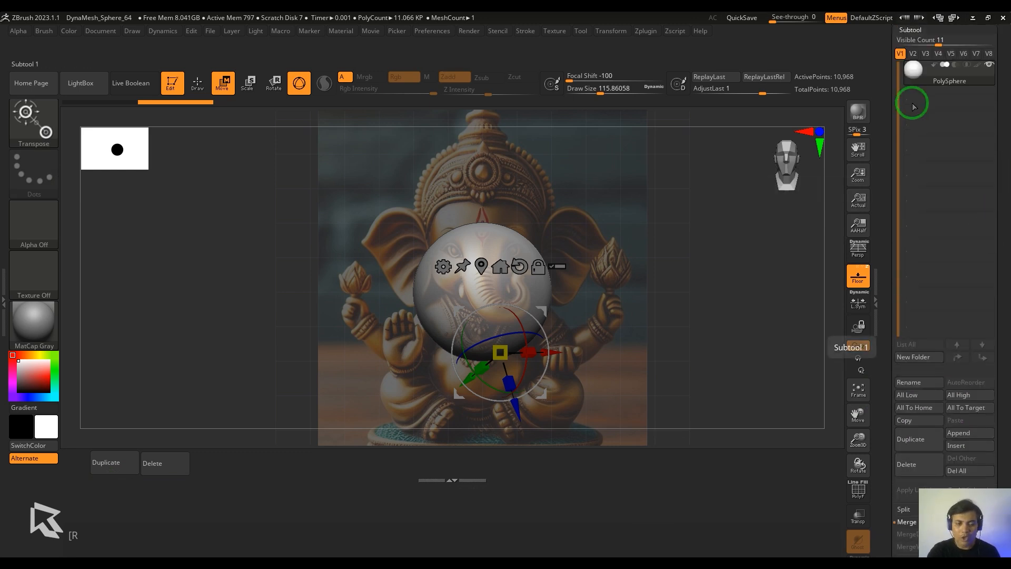
# Turn off interface customization and shrink the bottom tray.
pyautogui.click(432, 30)
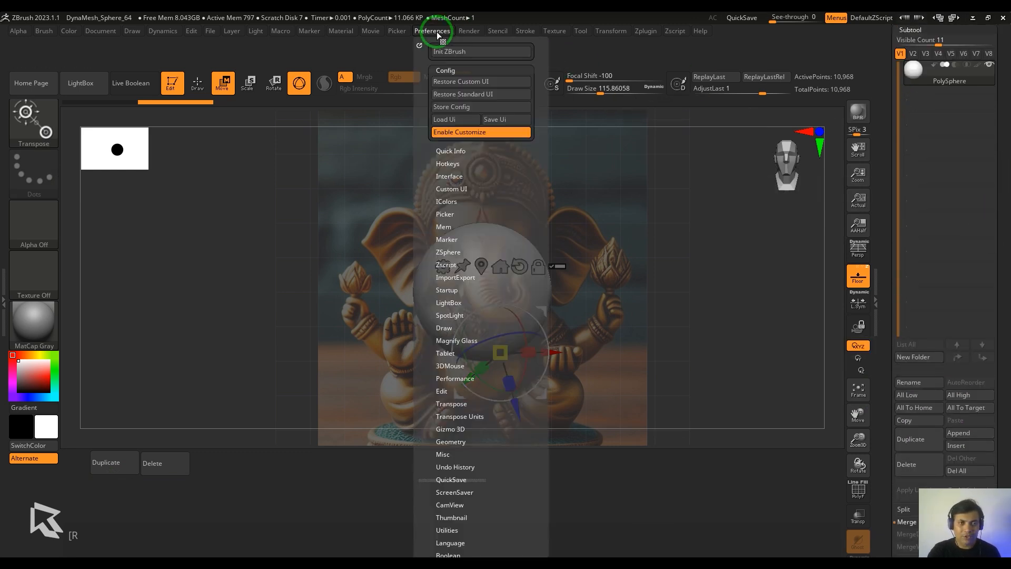
pyautogui.click(457, 133)
pyautogui.click(457, 135)
pyautogui.moveTo(429, 500); pyautogui.dragTo(476, 551)
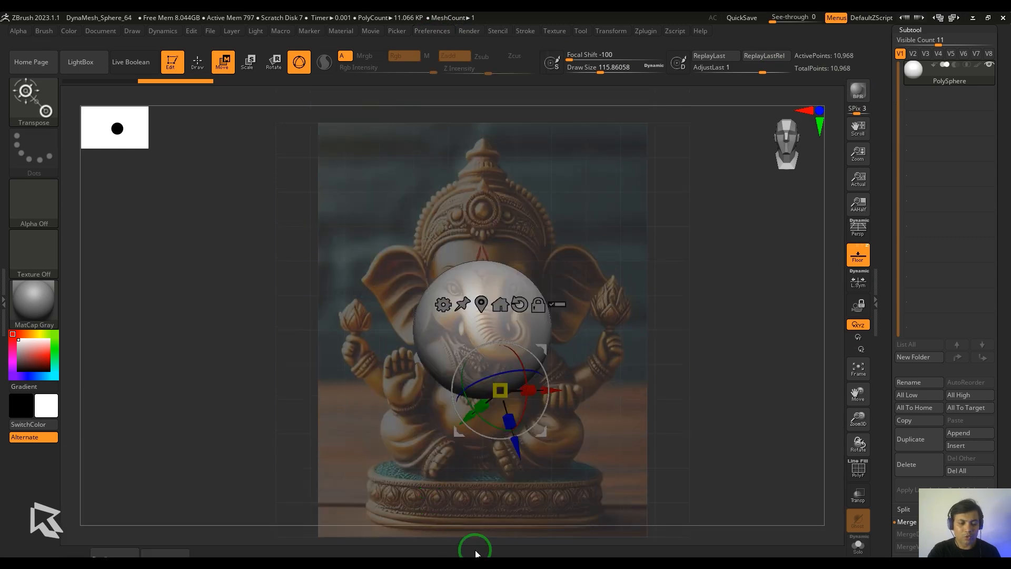
# Recenter the gizmo on the sphere with its orientation reset, and duplicate the sphere subtool.
pyautogui.click(480, 304)
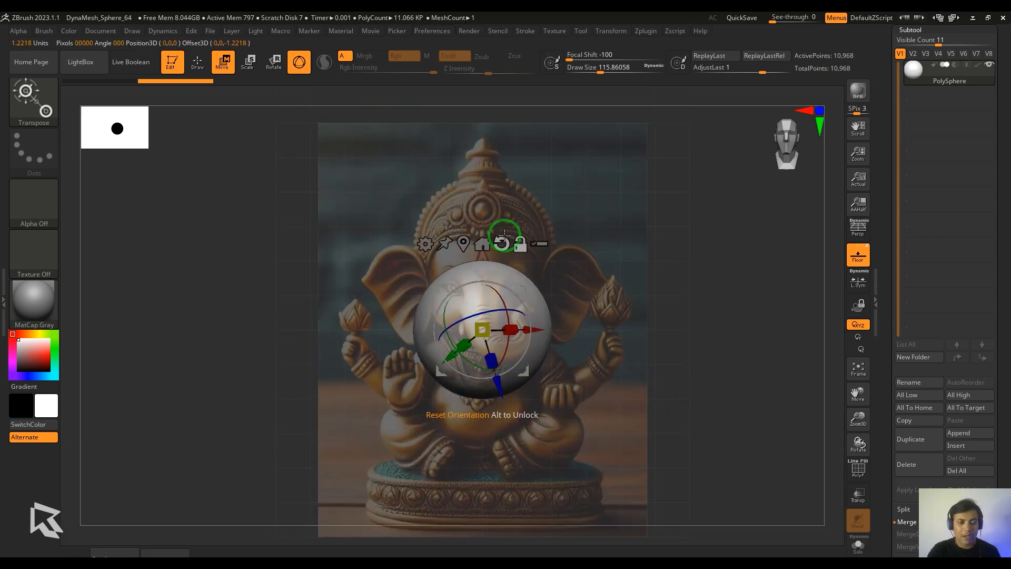
pyautogui.click(502, 242)
pyautogui.click(99, 555)
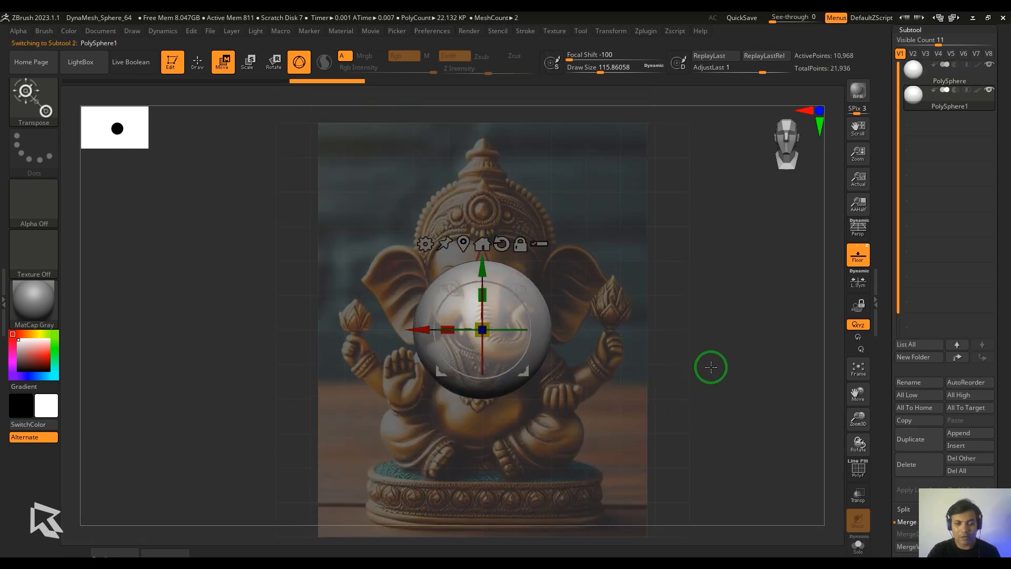
# Move the duplicated sphere straight up along the vertical axis and reselect the original PolySphere subtool.
pyautogui.keyDown('ctrl'); pyautogui.moveTo(711, 367); pyautogui.dragTo(557, 276, button='right'); pyautogui.keyUp('ctrl')
pyautogui.keyDown('alt'); pyautogui.moveTo(557, 276); pyautogui.dragTo(557, 406, button='right'); pyautogui.keyUp('alt')
pyautogui.moveTo(482, 399); pyautogui.dragTo(481, 165)
pyautogui.keyDown('ctrl'); pyautogui.moveTo(693, 474); pyautogui.dragTo(692, 519, button='right'); pyautogui.keyUp('ctrl')
pyautogui.keyDown('alt'); pyautogui.moveTo(693, 518); pyautogui.dragTo(693, 413, button='right'); pyautogui.keyUp('alt')
pyautogui.keyDown('alt'); pyautogui.click(543, 468); pyautogui.keyUp('alt')
pyautogui.keyDown('alt'); pyautogui.moveTo(682, 464); pyautogui.dragTo(692, 341, button='right'); pyautogui.keyUp('alt')
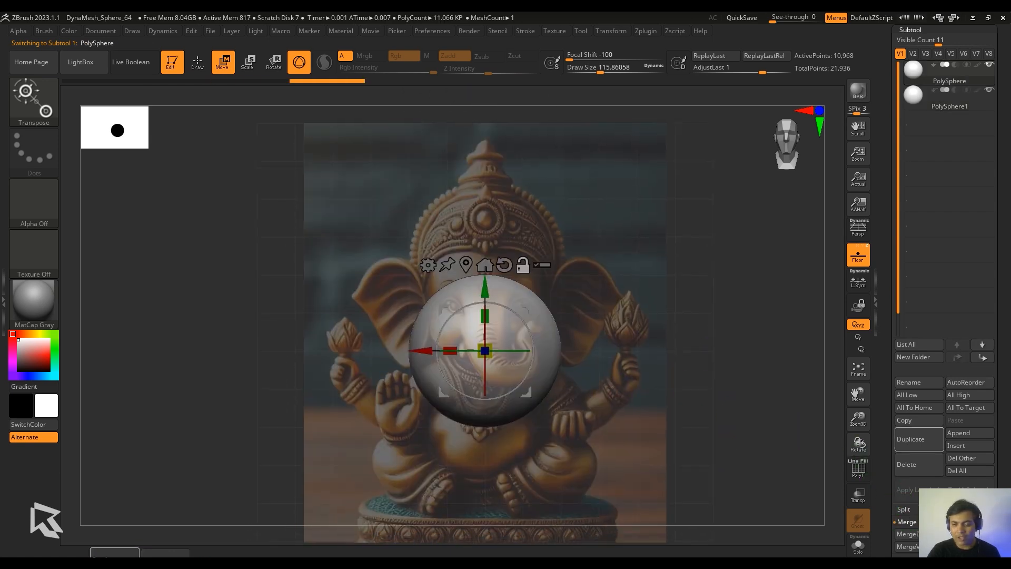
# Enable interface customization again and copy the Subtool MergeDown command into the bottom tray beside Delete.
pyautogui.scroll(-5, 992, 397)
pyautogui.click(431, 30)
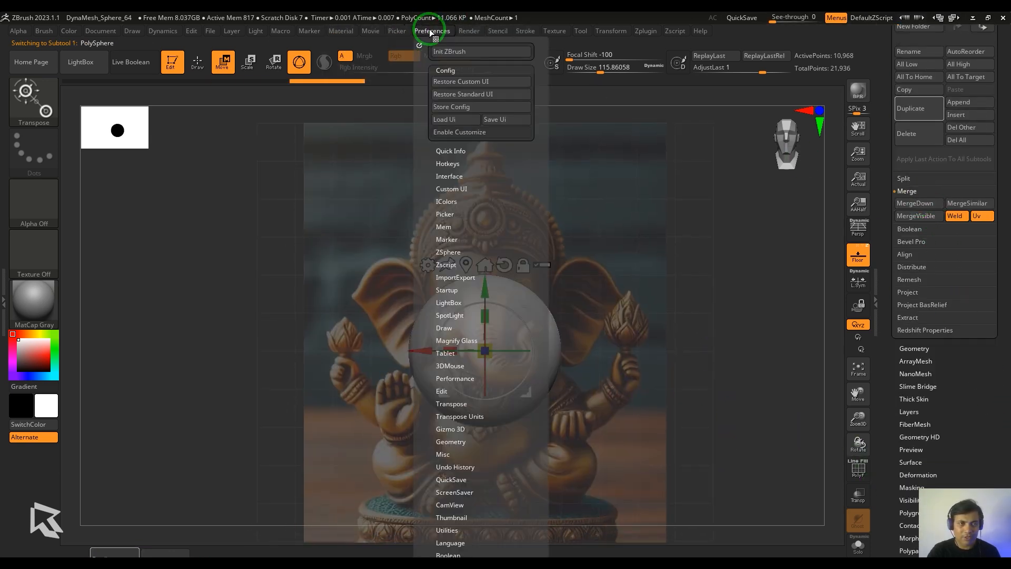
pyautogui.click(445, 131)
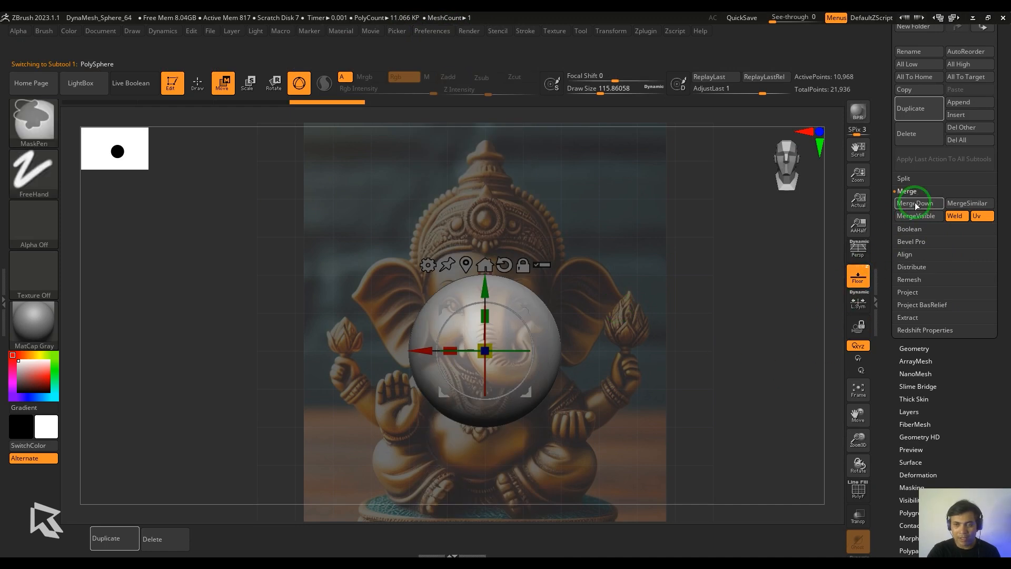
pyautogui.moveTo(916, 206)
pyautogui.keyDown('ctrl'); pyautogui.keyDown('alt'); pyautogui.mouseDown()
pyautogui.moveTo(276, 549)
pyautogui.moveTo(215, 533)
pyautogui.mouseUp(); pyautogui.keyUp('alt'); pyautogui.keyUp('ctrl')
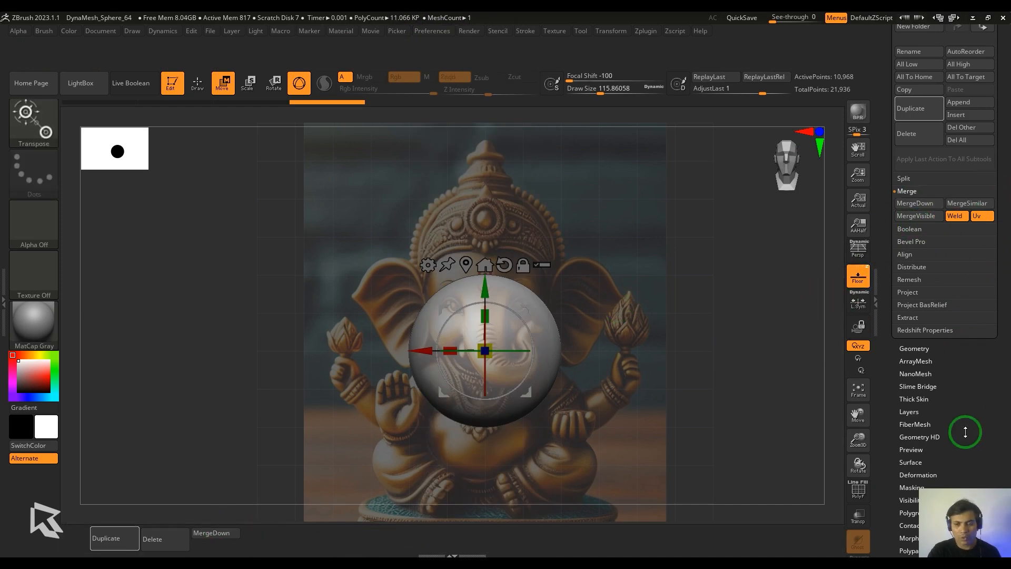
# Copy the Mirror command from the Deformation settings into the bottom tray below MergeDown.
pyautogui.moveTo(965, 432); pyautogui.dragTo(943, 371)
pyautogui.click(926, 362)
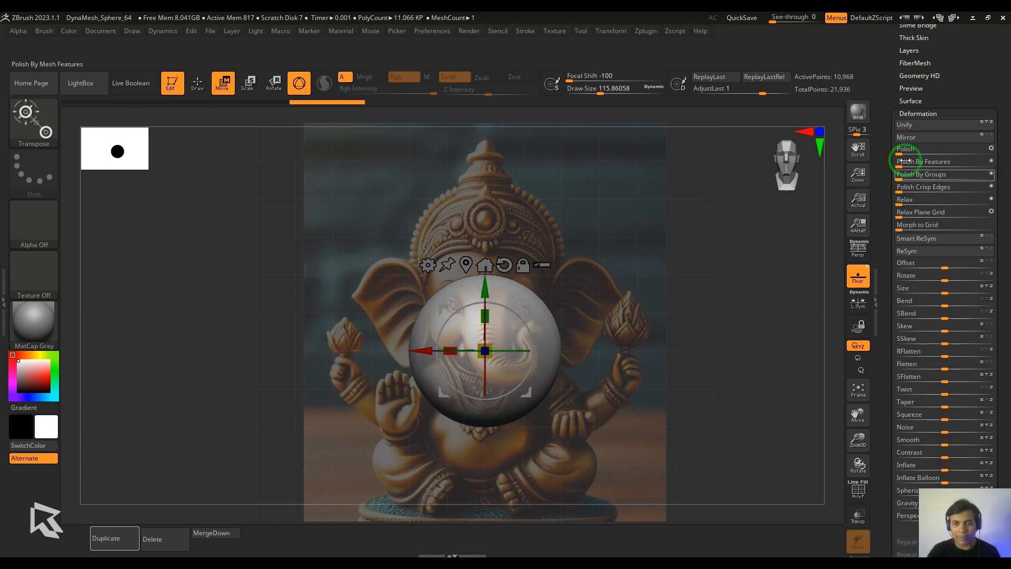
pyautogui.moveTo(910, 138)
pyautogui.keyDown('ctrl'); pyautogui.keyDown('alt'); pyautogui.mouseDown()
pyautogui.moveTo(843, 342)
pyautogui.moveTo(214, 547)
pyautogui.mouseUp(); pyautogui.keyUp('alt'); pyautogui.keyUp('ctrl')
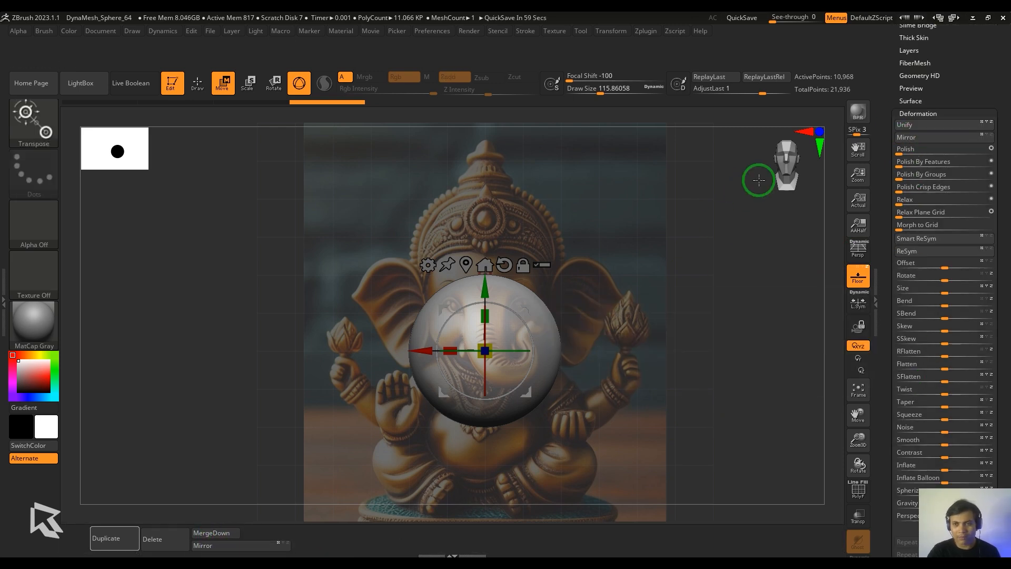
# Turn off interface customization to lock in the customized bottom tray.
pyautogui.moveTo(968, 96); pyautogui.dragTo(962, 307)
pyautogui.click(432, 32)
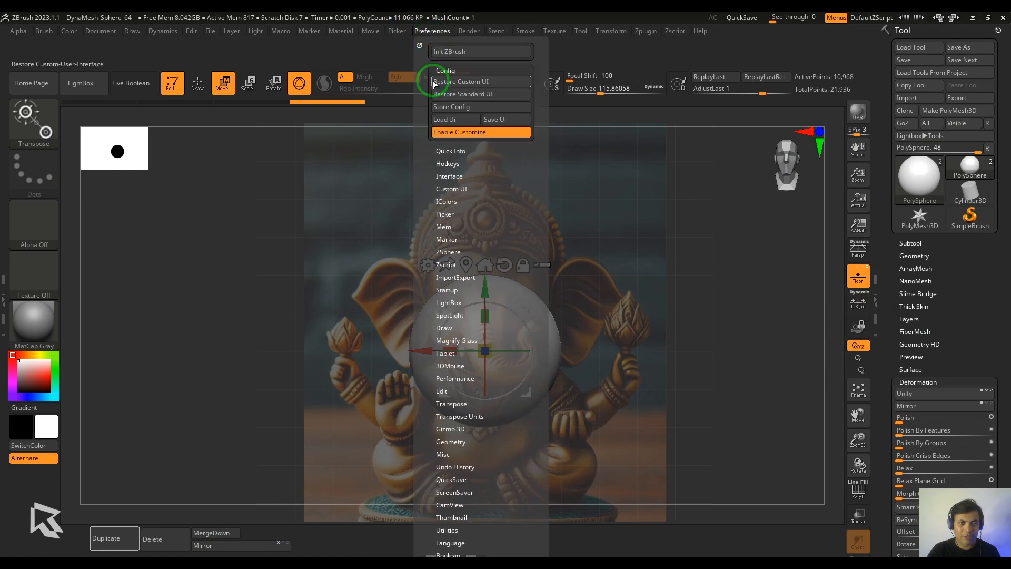
pyautogui.click(448, 135)
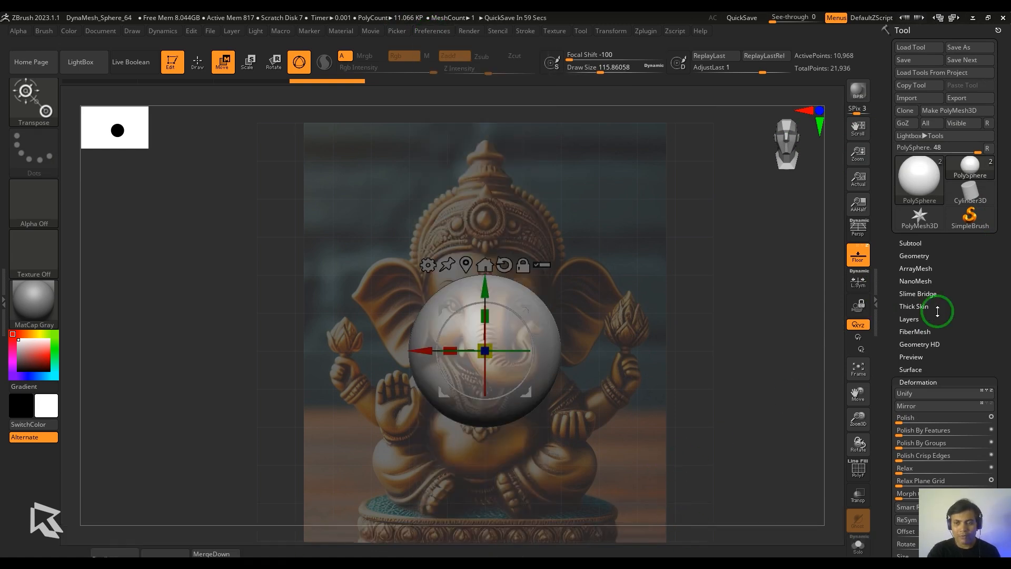
# Move the original sphere down onto the belly in the reference image and scale it to match.
pyautogui.keyDown('ctrl'); pyautogui.moveTo(734, 352); pyautogui.dragTo(694, 232, button='right'); pyautogui.keyUp('ctrl')
pyautogui.keyDown('alt'); pyautogui.click(479, 215); pyautogui.keyUp('alt')
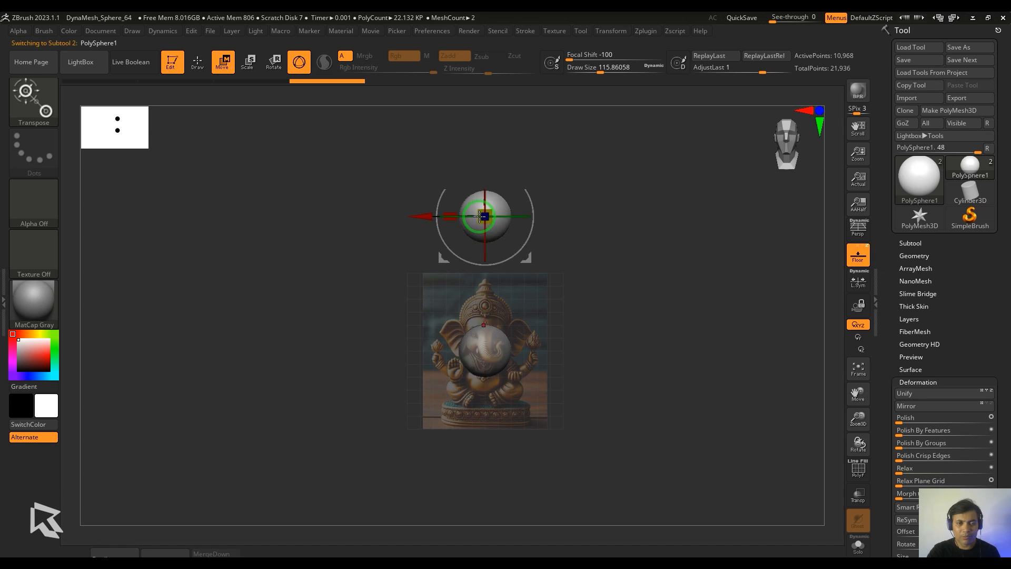
pyautogui.keyDown('alt'); pyautogui.click(484, 357); pyautogui.keyUp('alt')
pyautogui.keyDown('ctrl'); pyautogui.moveTo(568, 377); pyautogui.dragTo(784, 530, button='right'); pyautogui.keyUp('ctrl')
pyautogui.moveTo(486, 293); pyautogui.dragTo(495, 362)
pyautogui.keyDown('alt'); pyautogui.moveTo(778, 399); pyautogui.dragTo(768, 309); pyautogui.keyUp('alt')
pyautogui.moveTo(479, 270); pyautogui.dragTo(476, 298)
pyautogui.keyDown('alt'); pyautogui.moveTo(758, 433); pyautogui.dragTo(744, 362); pyautogui.keyUp('alt')
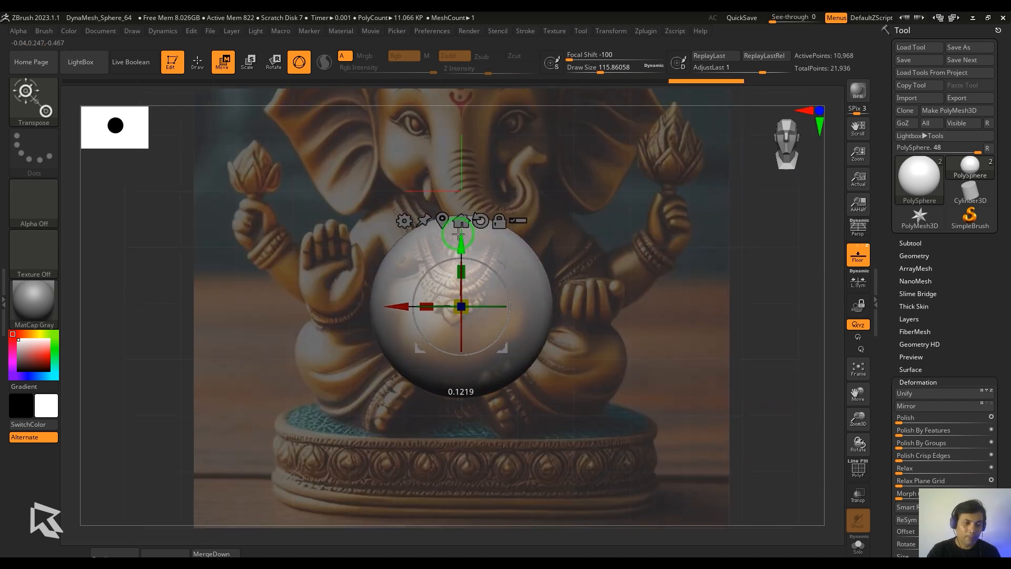
pyautogui.moveTo(782, 375)
pyautogui.mouseDown()
pyautogui.moveTo(765, 340)
pyautogui.moveTo(749, 373)
pyautogui.moveTo(726, 350)
pyautogui.moveTo(710, 356)
pyautogui.moveTo(747, 374)
pyautogui.moveTo(776, 361)
pyautogui.mouseUp()
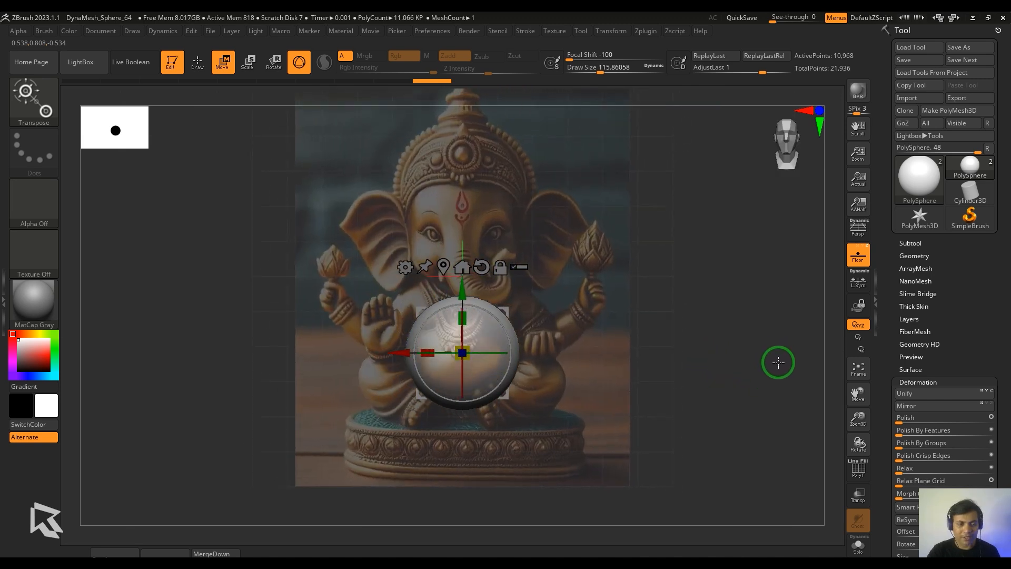
# Duplicate the belly sphere, move the copy up to the chest, and flatten it vertically.
pyautogui.keyDown('alt'); pyautogui.moveTo(274, 505); pyautogui.dragTo(282, 557); pyautogui.keyUp('alt')
pyautogui.hotkey('ctrl', 'shift', 'd')
pyautogui.moveTo(469, 344); pyautogui.dragTo(470, 285)
pyautogui.moveTo(472, 198); pyautogui.dragTo(484, 178)
pyautogui.keyDown('alt'); pyautogui.moveTo(795, 313); pyautogui.dragTo(792, 355); pyautogui.keyUp('alt')
pyautogui.moveTo(477, 198); pyautogui.dragTo(479, 210)
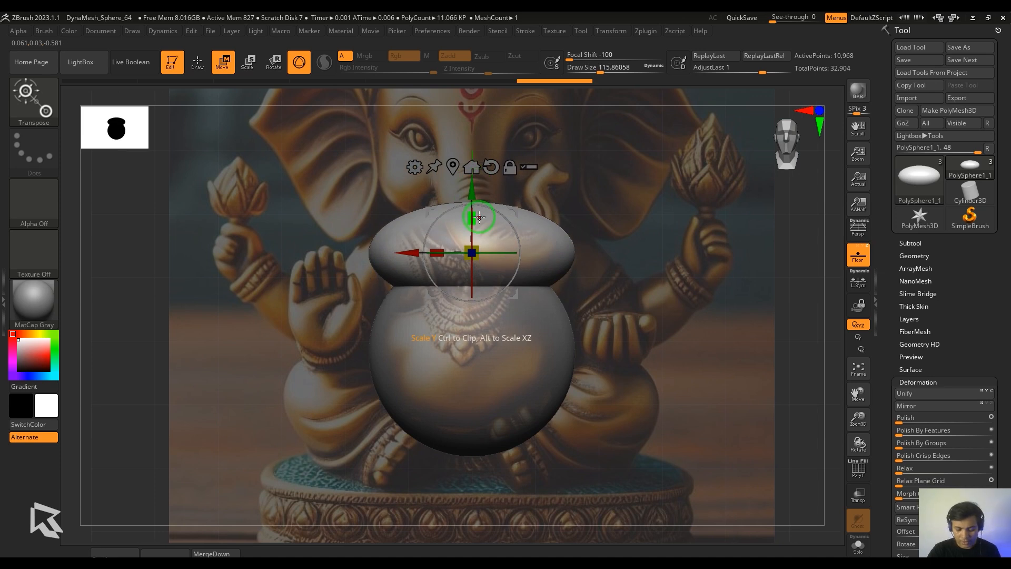
# Try to pull the chest's lower sides downward using the Move brush with an enlarged draw size.
pyautogui.press('q')
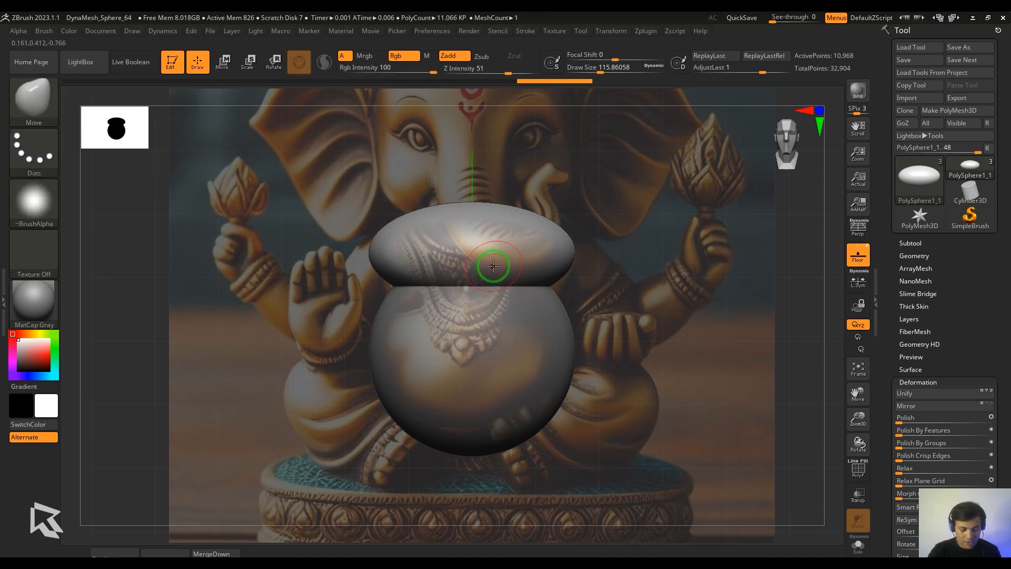
pyautogui.press('s')
pyautogui.moveTo(507, 261); pyautogui.dragTo(506, 250)
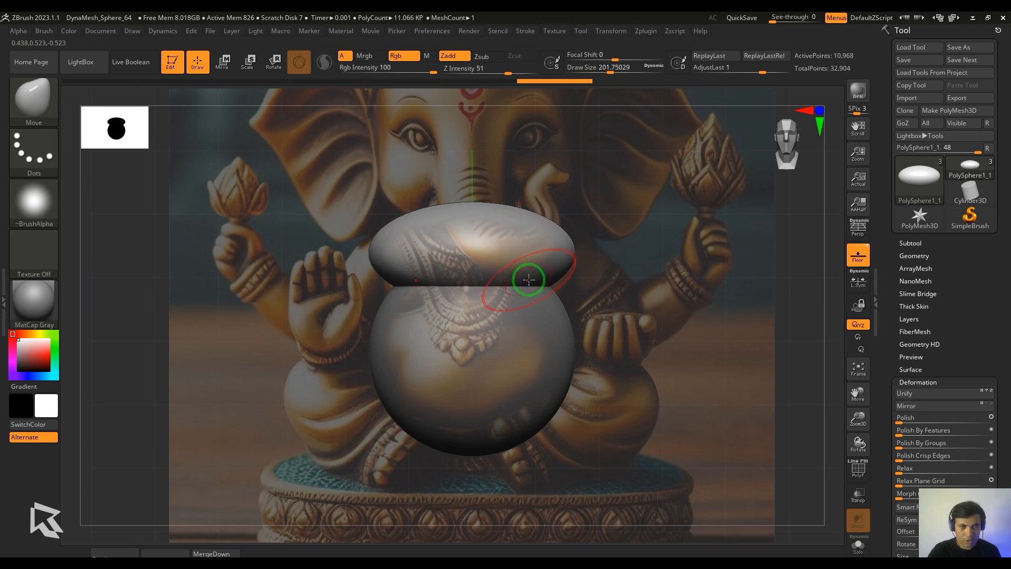
pyautogui.moveTo(531, 287)
pyautogui.mouseDown()
pyautogui.moveTo(536, 301)
pyautogui.moveTo(532, 281)
pyautogui.mouseUp()
pyautogui.hotkey('ctrl', 'z')
pyautogui.press('s')
pyautogui.moveTo(530, 286); pyautogui.dragTo(537, 310)
pyautogui.moveTo(759, 322)
pyautogui.mouseDown()
pyautogui.moveTo(643, 330)
pyautogui.moveTo(416, 320)
pyautogui.mouseUp()
pyautogui.moveTo(340, 393); pyautogui.dragTo(409, 395)
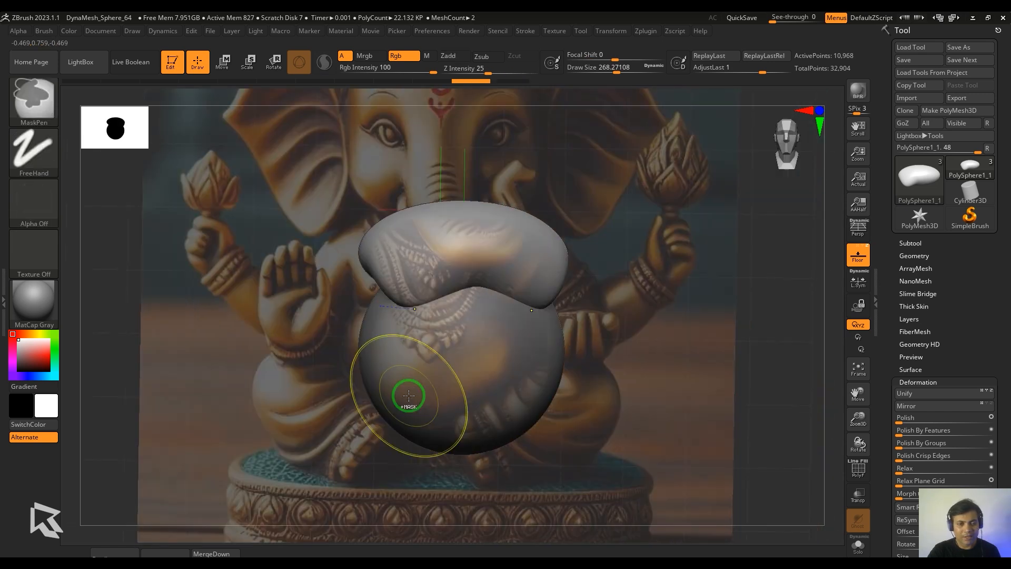
pyautogui.hotkey('ctrl', 'z')
# Scale the belly and chest pieces along the depth axis from the side view.
pyautogui.moveTo(679, 388); pyautogui.dragTo(368, 379)
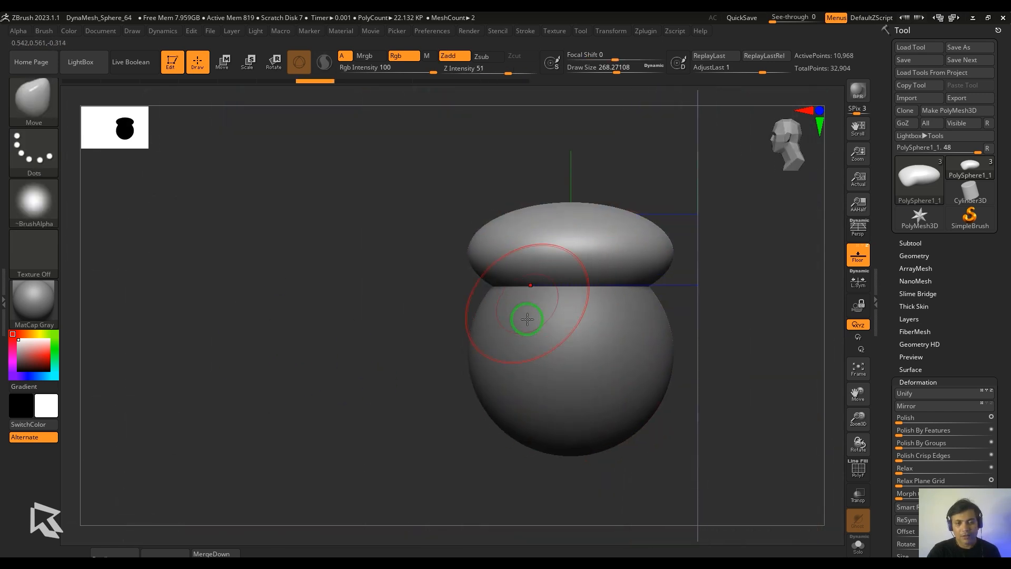
pyautogui.keyDown('alt'); pyautogui.click(569, 394); pyautogui.keyUp('alt')
pyautogui.press('w')
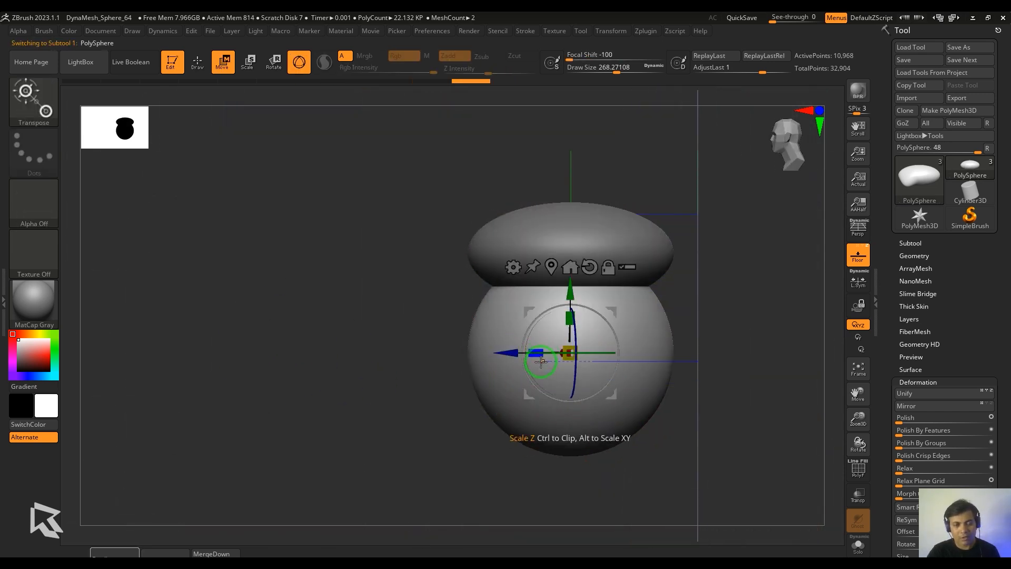
pyautogui.moveTo(537, 354); pyautogui.dragTo(535, 349)
pyautogui.keyDown('alt'); pyautogui.click(535, 266); pyautogui.keyUp('alt')
pyautogui.moveTo(535, 266); pyautogui.dragTo(561, 265)
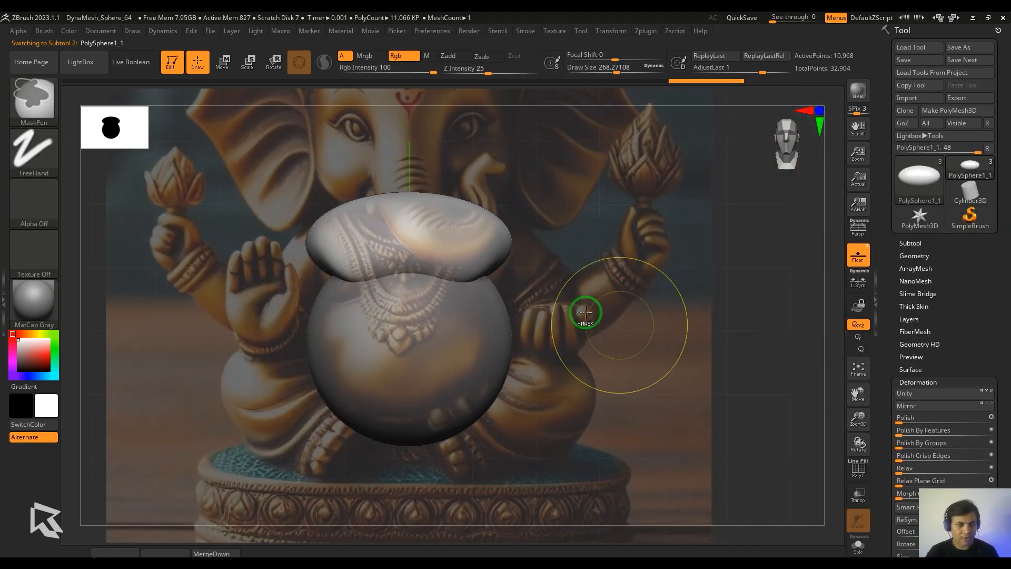
# Pull the chest's lower sides down over the belly with the Move brush at a draw size of about 338.
pyautogui.hotkey('ctrl', 'z')
pyautogui.press('s')
pyautogui.moveTo(472, 248); pyautogui.dragTo(478, 249)
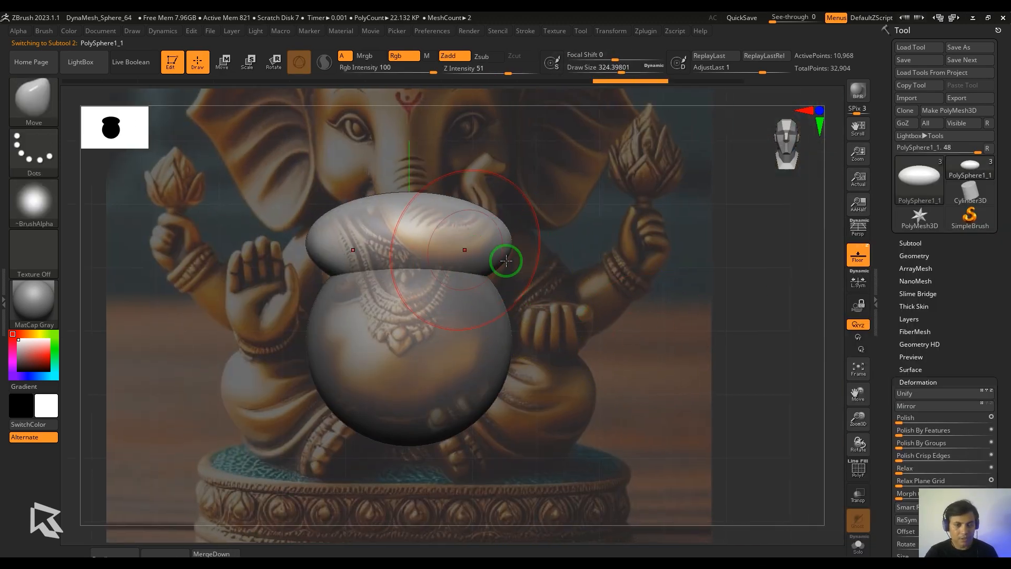
pyautogui.click(858, 226)
pyautogui.click(858, 227)
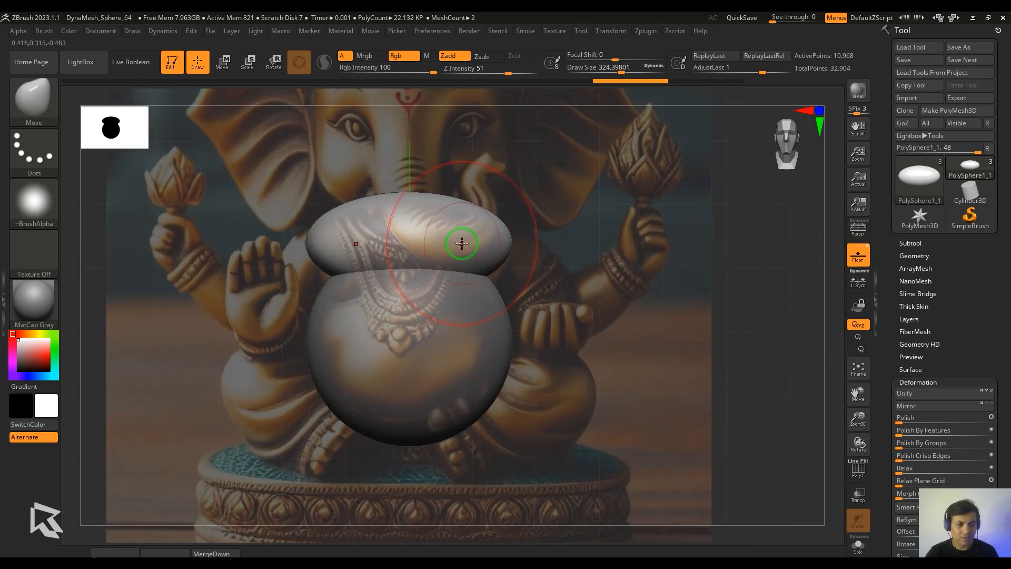
pyautogui.moveTo(461, 243); pyautogui.dragTo(463, 348)
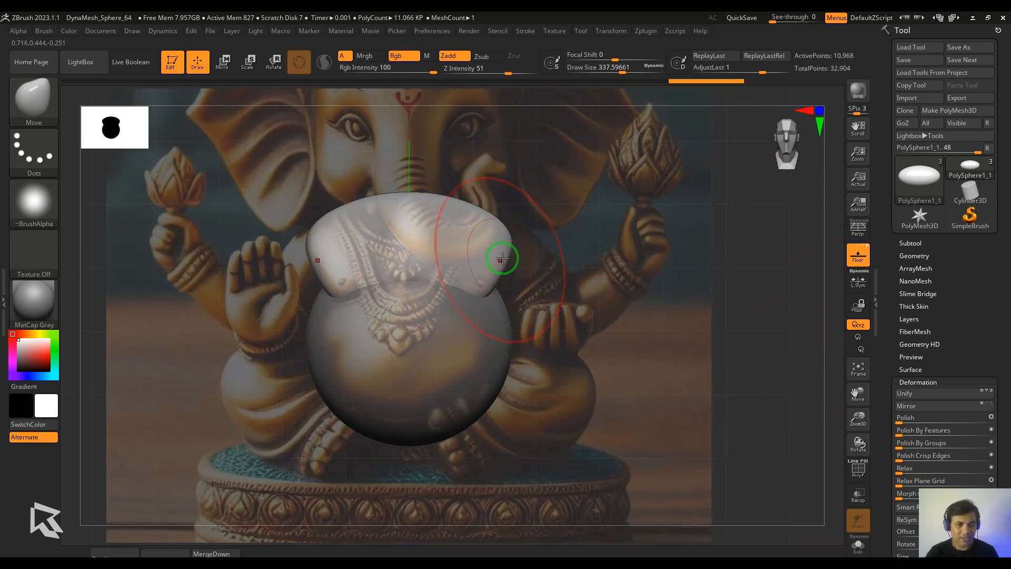
pyautogui.moveTo(501, 233); pyautogui.dragTo(779, 274)
# Hide the reference floor, reshape the chest's lower edge with the Move brush, and smooth its surface.
pyautogui.click(858, 256)
pyautogui.moveTo(793, 379); pyautogui.dragTo(766, 370)
pyautogui.moveTo(443, 277); pyautogui.dragTo(442, 290)
pyautogui.moveTo(617, 271); pyautogui.dragTo(621, 342)
pyautogui.keyDown('shift'); pyautogui.moveTo(408, 195); pyautogui.dragTo(453, 183); pyautogui.keyUp('shift')
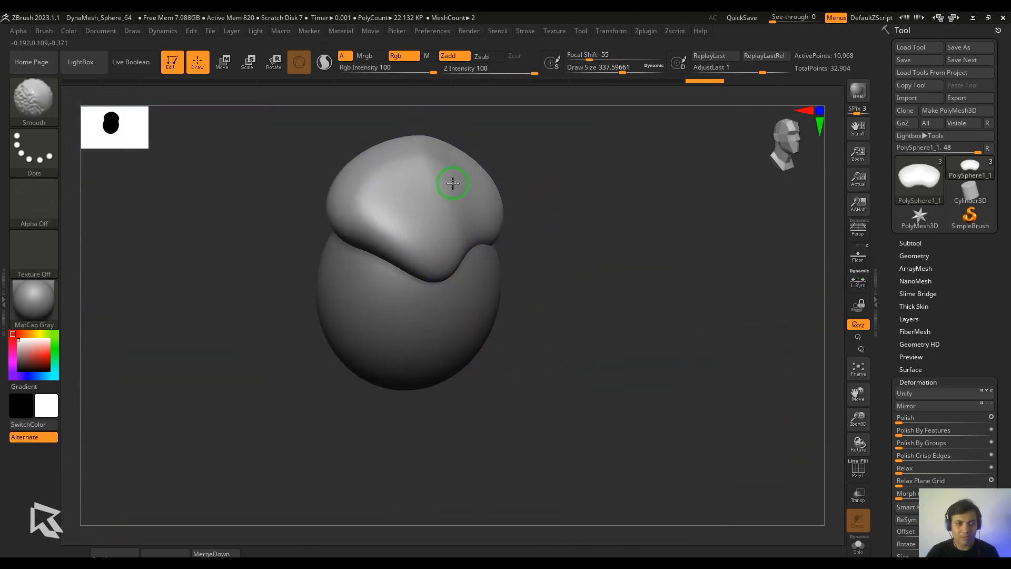
pyautogui.keyDown('shift'); pyautogui.moveTo(368, 208); pyautogui.dragTo(405, 202); pyautogui.keyUp('shift')
# Refine the chest's lower corners, compare the shape with the front reference, and select the belly subtool.
pyautogui.moveTo(634, 251)
pyautogui.mouseDown()
pyautogui.moveTo(614, 219)
pyautogui.moveTo(585, 218)
pyautogui.mouseUp()
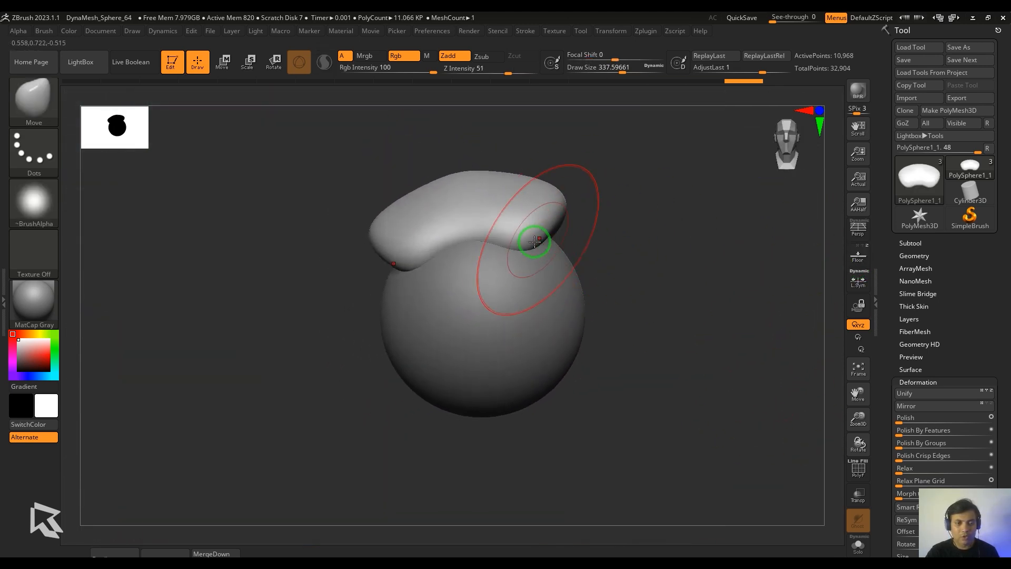
pyautogui.moveTo(535, 239); pyautogui.dragTo(548, 243)
pyautogui.keyDown('shift'); pyautogui.moveTo(656, 237); pyautogui.dragTo(680, 247); pyautogui.keyUp('shift')
pyautogui.click(857, 256)
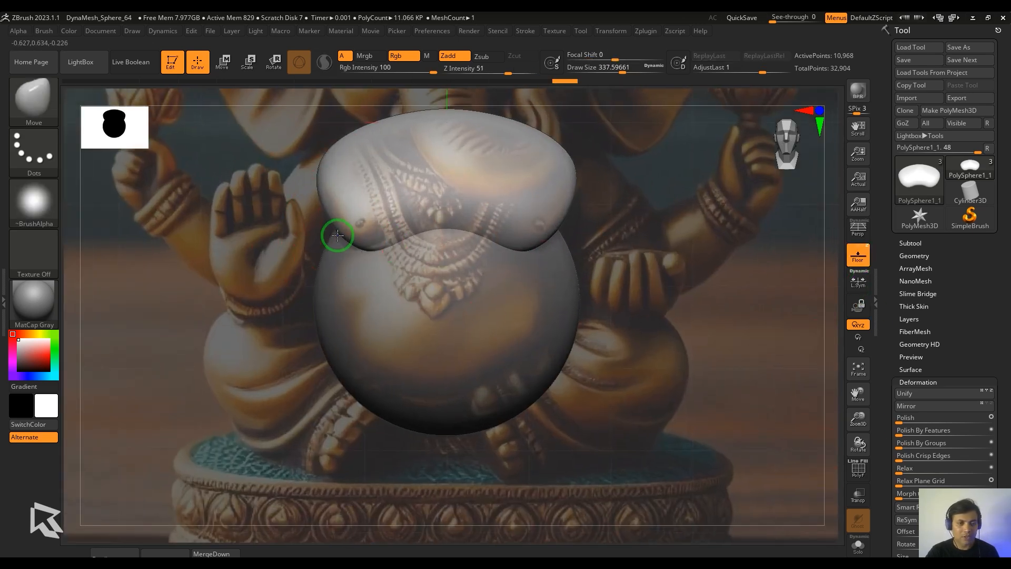
pyautogui.click(858, 258)
pyautogui.moveTo(749, 363)
pyautogui.mouseDown()
pyautogui.moveTo(693, 377)
pyautogui.moveTo(722, 453)
pyautogui.moveTo(700, 440)
pyautogui.moveTo(732, 387)
pyautogui.mouseUp()
pyautogui.keyDown('alt'); pyautogui.click(472, 364); pyautogui.keyUp('alt')
# Try to pull the belly's upper back up under the chest with large Move brush strokes.
pyautogui.press('s')
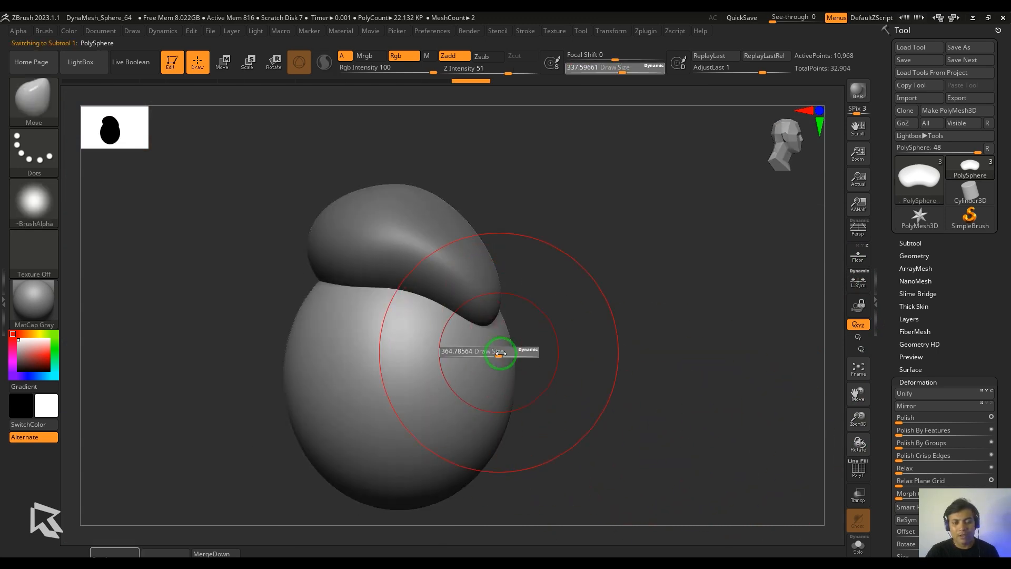
pyautogui.moveTo(498, 352); pyautogui.dragTo(509, 352)
pyautogui.moveTo(647, 353)
pyautogui.mouseDown()
pyautogui.moveTo(532, 366)
pyautogui.moveTo(491, 351)
pyautogui.mouseUp()
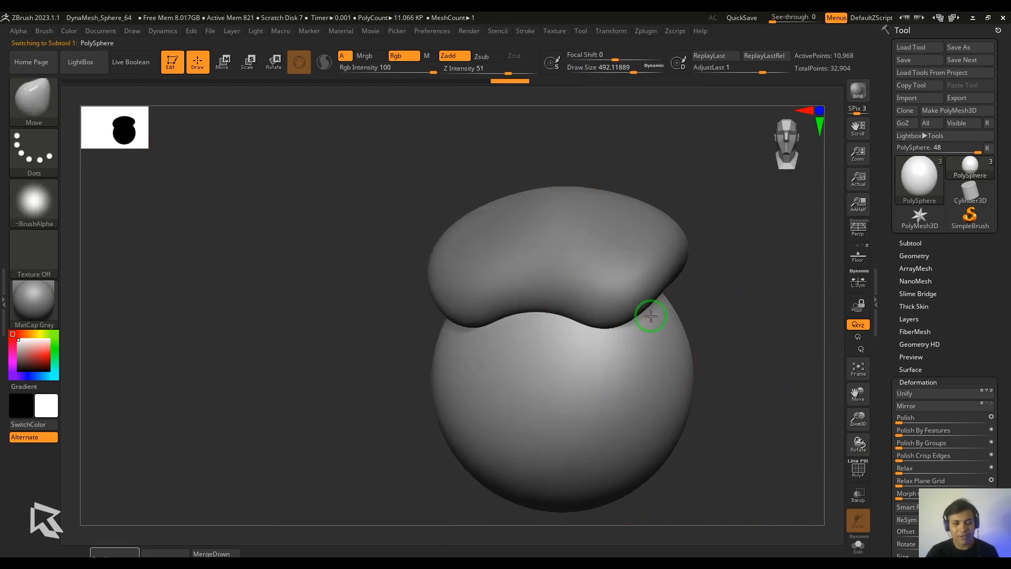
pyautogui.moveTo(764, 327); pyautogui.dragTo(652, 321)
pyautogui.moveTo(709, 305); pyautogui.dragTo(726, 267)
pyautogui.moveTo(693, 279)
pyautogui.mouseDown(button='right')
pyautogui.moveTo(642, 304)
pyautogui.moveTo(726, 289)
pyautogui.mouseUp(button='right')
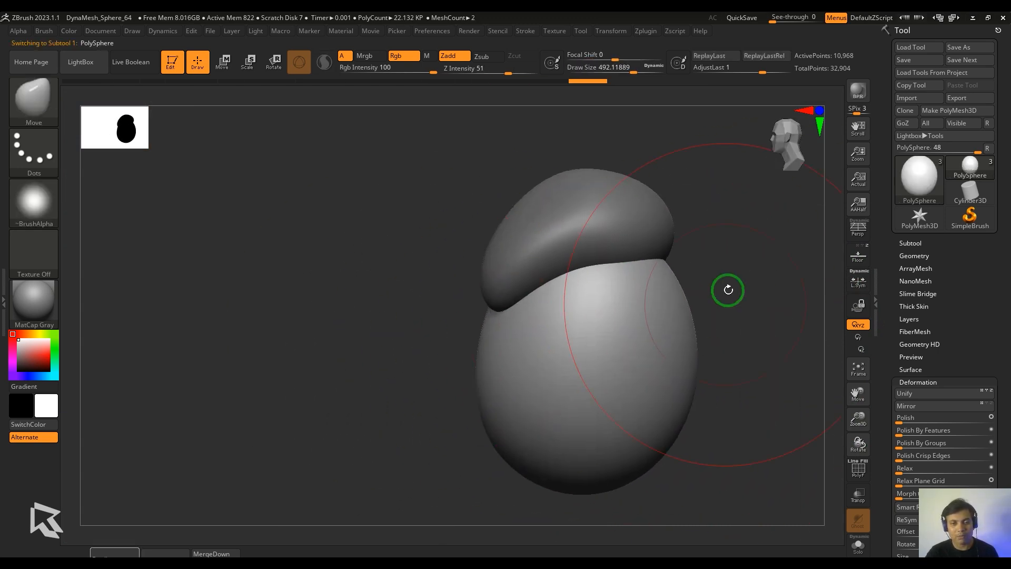
pyautogui.moveTo(670, 271); pyautogui.dragTo(682, 241)
pyautogui.press('s')
pyautogui.moveTo(705, 351); pyautogui.dragTo(698, 351)
pyautogui.moveTo(691, 341); pyautogui.dragTo(657, 338)
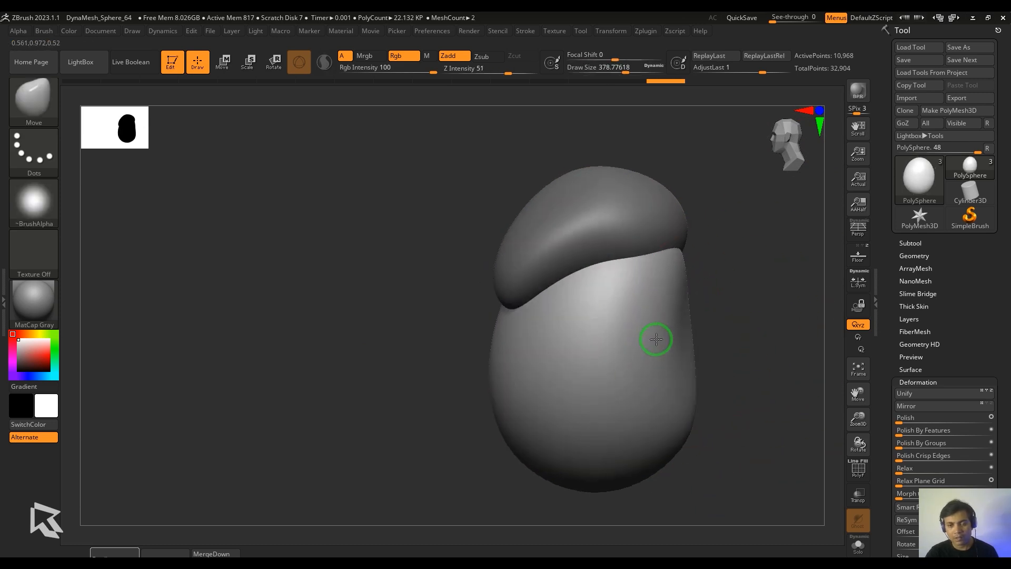
pyautogui.keyDown('shift'); pyautogui.moveTo(657, 339); pyautogui.dragTo(706, 295, button='right'); pyautogui.keyUp('shift')
pyautogui.moveTo(664, 279); pyautogui.dragTo(643, 290)
# Undo the Move strokes made on the belly.
pyautogui.hotkey('ctrl', 'z')
pyautogui.hotkey('ctrl', 'z')
pyautogui.hotkey('ctrl', 'z')
pyautogui.hotkey('ctrl', 'z')
pyautogui.hotkey('ctrl', 'z')
pyautogui.moveTo(737, 420)
pyautogui.mouseDown()
pyautogui.moveTo(355, 402)
pyautogui.moveTo(363, 406)
pyautogui.mouseUp()
pyautogui.hotkey('ctrl', 'z')
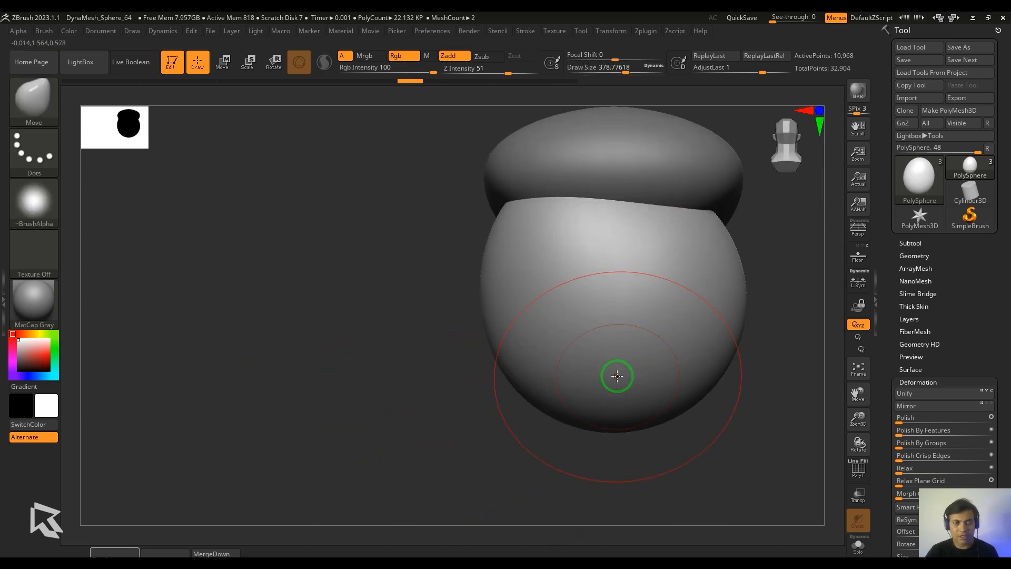
pyautogui.hotkey('ctrl', 'z')
# Enable symmetry and pull the belly's upper back up under the chest with the Move brush.
pyautogui.press('x')
pyautogui.moveTo(518, 409); pyautogui.dragTo(429, 401)
pyautogui.moveTo(608, 245)
pyautogui.mouseDown()
pyautogui.moveTo(599, 172)
pyautogui.moveTo(586, 181)
pyautogui.mouseUp()
pyautogui.press('s')
pyautogui.moveTo(629, 311); pyautogui.dragTo(631, 311)
pyautogui.moveTo(622, 302)
pyautogui.mouseDown()
pyautogui.moveTo(595, 299)
pyautogui.moveTo(586, 272)
pyautogui.moveTo(655, 302)
pyautogui.moveTo(634, 301)
pyautogui.mouseUp()
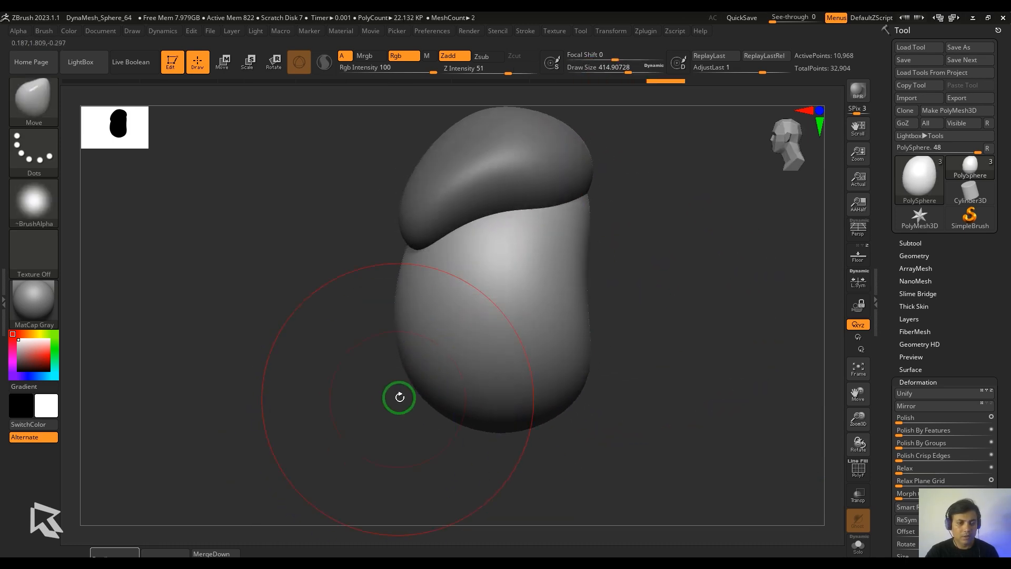
# Bulge the front of the belly forward and refine its contour with a Move brush of about 268.
pyautogui.moveTo(404, 350); pyautogui.dragTo(384, 361)
pyautogui.moveTo(356, 419); pyautogui.dragTo(435, 365)
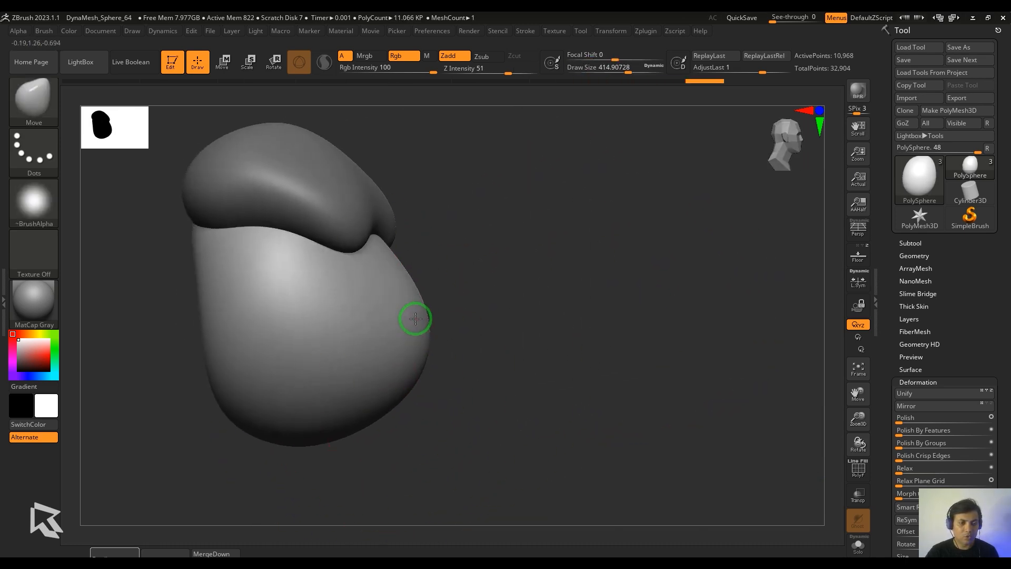
pyautogui.moveTo(399, 404); pyautogui.dragTo(568, 392)
pyautogui.press('s')
pyautogui.click(485, 298)
pyautogui.moveTo(476, 291); pyautogui.dragTo(492, 286)
# Adjust the belly's side and back contours with small Move brush strokes from several angles.
pyautogui.keyDown('shift'); pyautogui.moveTo(509, 352); pyautogui.dragTo(567, 313); pyautogui.keyUp('shift')
pyautogui.moveTo(544, 347); pyautogui.dragTo(606, 316)
pyautogui.moveTo(594, 219); pyautogui.dragTo(598, 221)
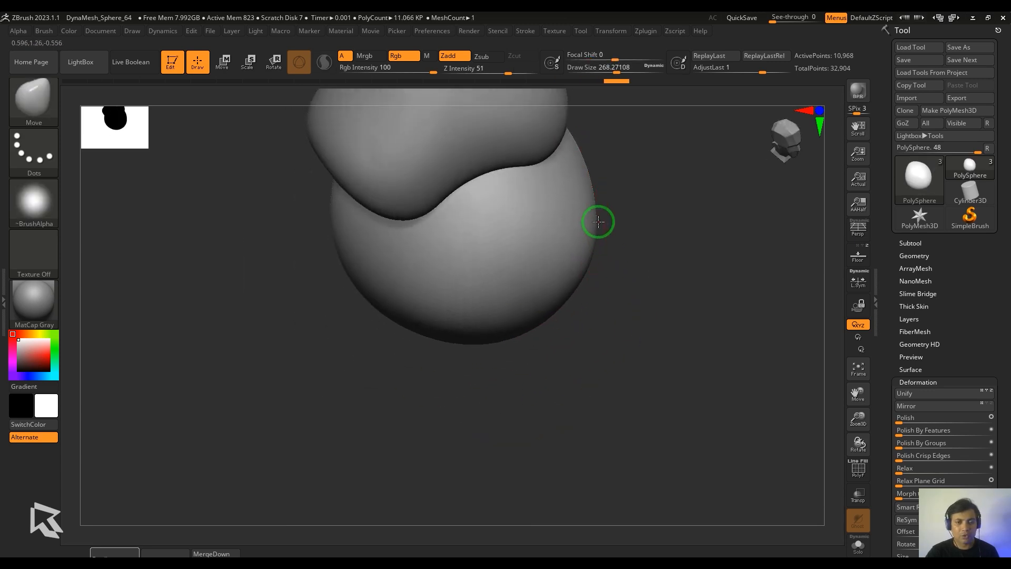
pyautogui.keyDown('shift'); pyautogui.moveTo(653, 263); pyautogui.dragTo(622, 279); pyautogui.keyUp('shift')
pyautogui.moveTo(621, 279)
pyautogui.keyDown('alt'); pyautogui.mouseDown()
pyautogui.moveTo(681, 284)
pyautogui.moveTo(636, 386)
pyautogui.mouseUp(); pyautogui.keyUp('alt')
pyautogui.moveTo(694, 427)
pyautogui.mouseDown()
pyautogui.moveTo(609, 460)
pyautogui.moveTo(532, 448)
pyautogui.mouseUp()
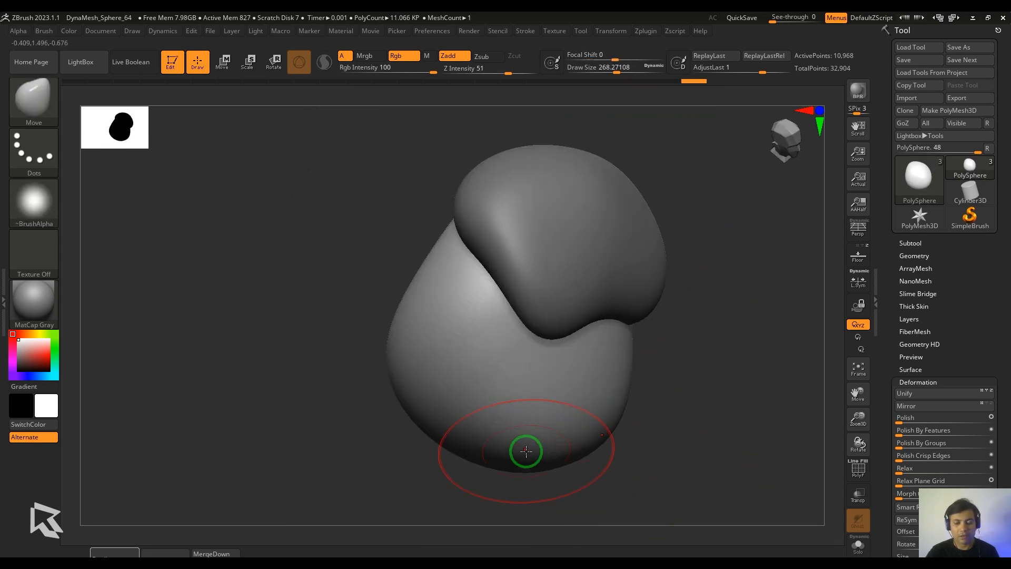
pyautogui.moveTo(726, 379)
pyautogui.keyDown('shift'); pyautogui.mouseDown()
pyautogui.moveTo(785, 338)
pyautogui.moveTo(684, 342)
pyautogui.mouseUp(); pyautogui.keyUp('shift')
pyautogui.keyDown('alt'); pyautogui.moveTo(684, 342); pyautogui.dragTo(558, 327); pyautogui.keyUp('alt')
pyautogui.moveTo(454, 315); pyautogui.dragTo(459, 316)
pyautogui.keyDown('shift'); pyautogui.moveTo(663, 332); pyautogui.dragTo(603, 341); pyautogui.keyUp('shift')
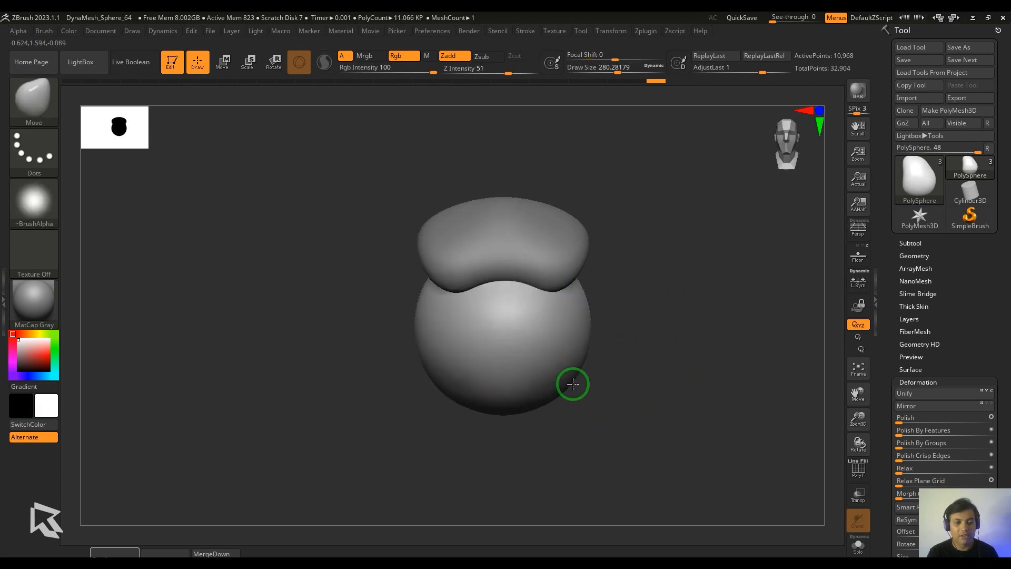
pyautogui.moveTo(672, 322); pyautogui.dragTo(661, 313)
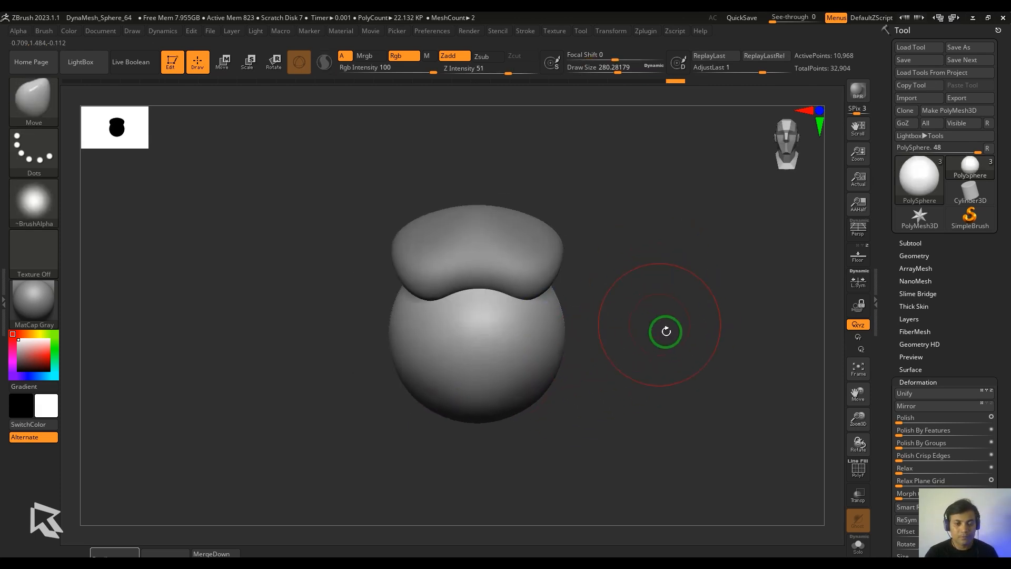
# Show the reference floor again, duplicate the spare sphere, and move the copy down onto the head.
pyautogui.click(857, 263)
pyautogui.moveTo(758, 361); pyautogui.dragTo(738, 336)
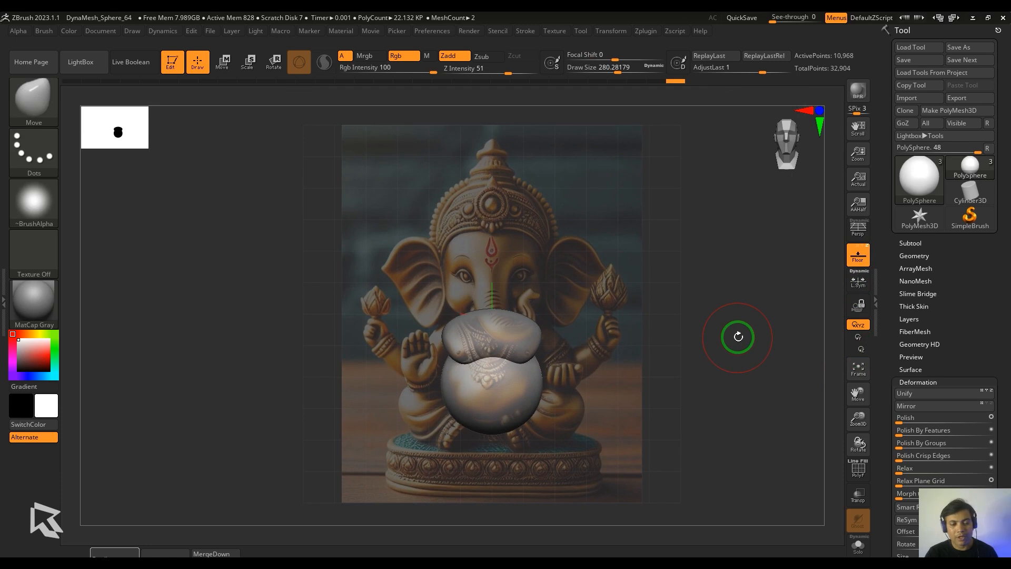
pyautogui.moveTo(720, 402); pyautogui.dragTo(713, 384)
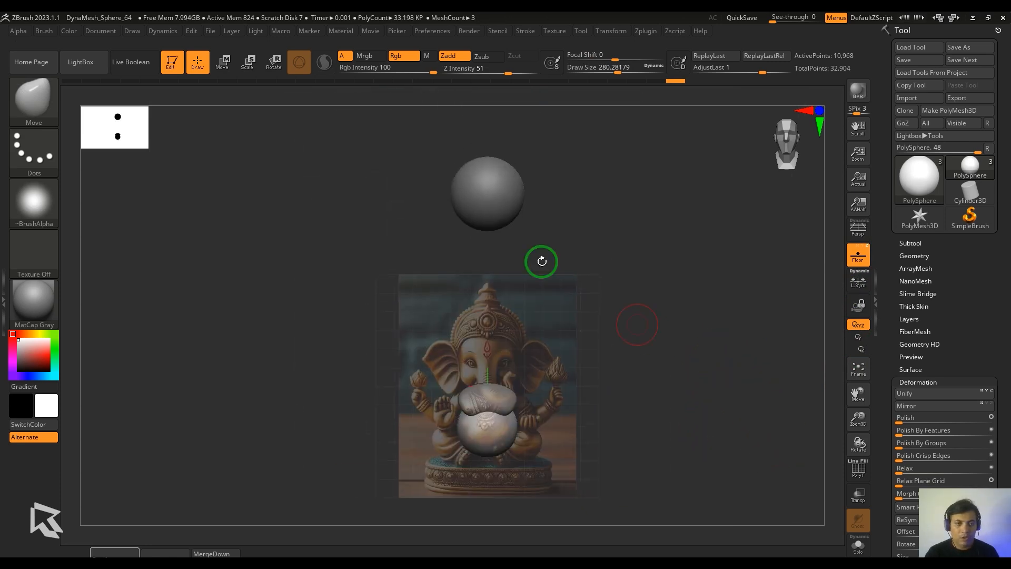
pyautogui.press('w')
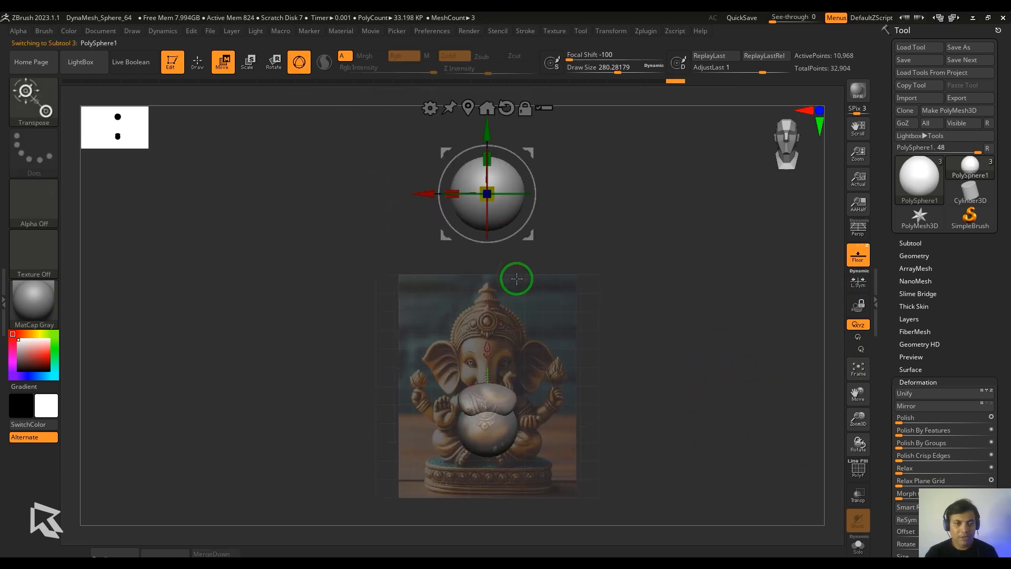
pyautogui.moveTo(484, 131); pyautogui.dragTo(469, 273)
pyautogui.keyDown('ctrl'); pyautogui.moveTo(658, 363); pyautogui.dragTo(665, 437, button='right'); pyautogui.keyUp('ctrl')
pyautogui.keyDown('alt'); pyautogui.moveTo(666, 437); pyautogui.dragTo(658, 319, button='right'); pyautogui.keyUp('alt')
pyautogui.moveTo(477, 155); pyautogui.dragTo(477, 229)
# Center the head sphere above the chest in side view, then scale it to fit the reference face in front view.
pyautogui.moveTo(732, 363); pyautogui.dragTo(355, 361, button='right')
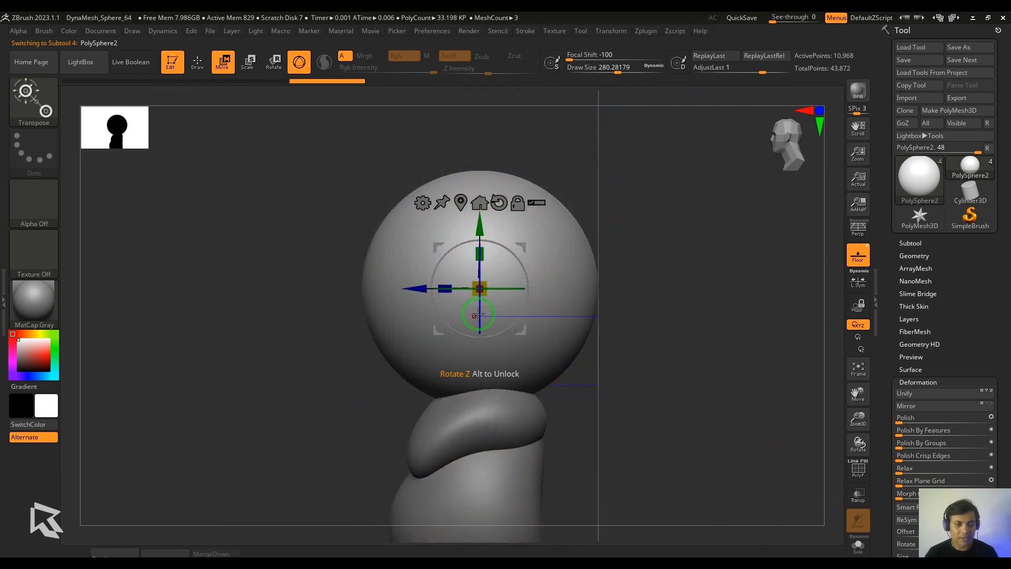
pyautogui.moveTo(480, 288); pyautogui.dragTo(475, 268)
pyautogui.moveTo(453, 392); pyautogui.dragTo(684, 416, button='right')
pyautogui.keyDown('alt'); pyautogui.moveTo(685, 416); pyautogui.dragTo(630, 327, button='right'); pyautogui.keyUp('alt')
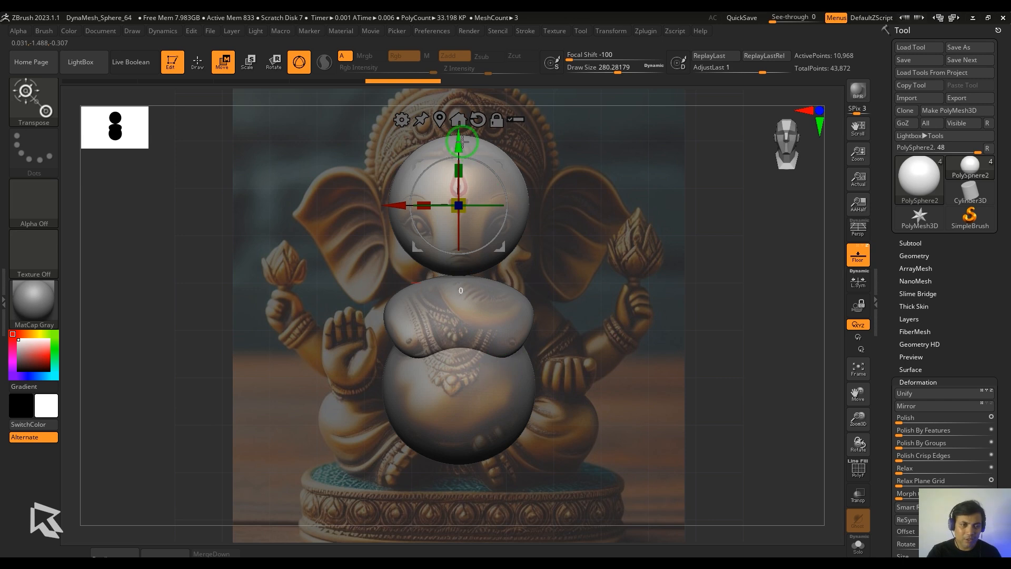
pyautogui.moveTo(462, 142); pyautogui.dragTo(463, 141)
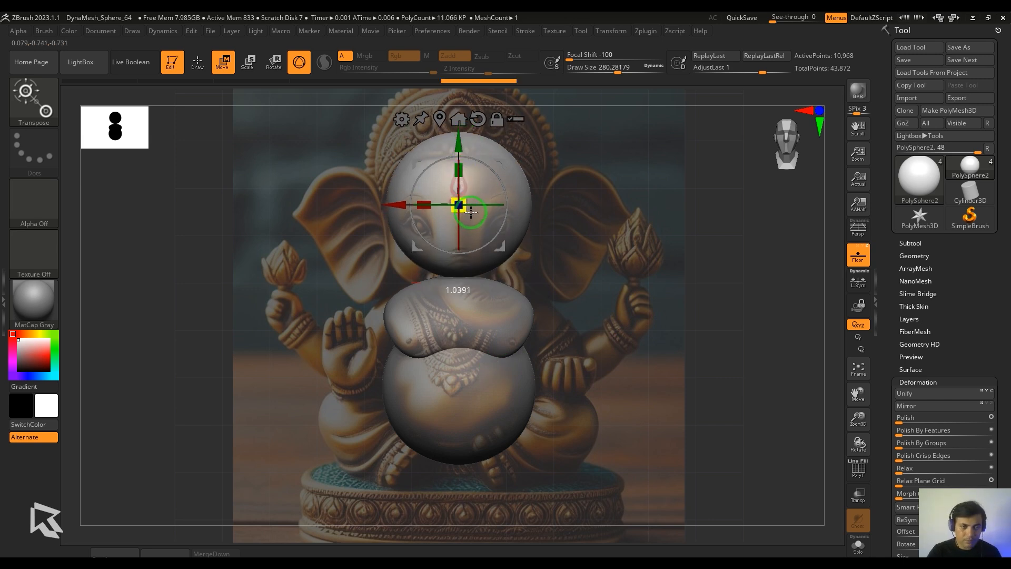
# Reshape the head sphere with the Move brush at draw size about 453, squaring its lower cheeks to match the reference face.
pyautogui.press('b')
pyautogui.press('m')
pyautogui.press('v')
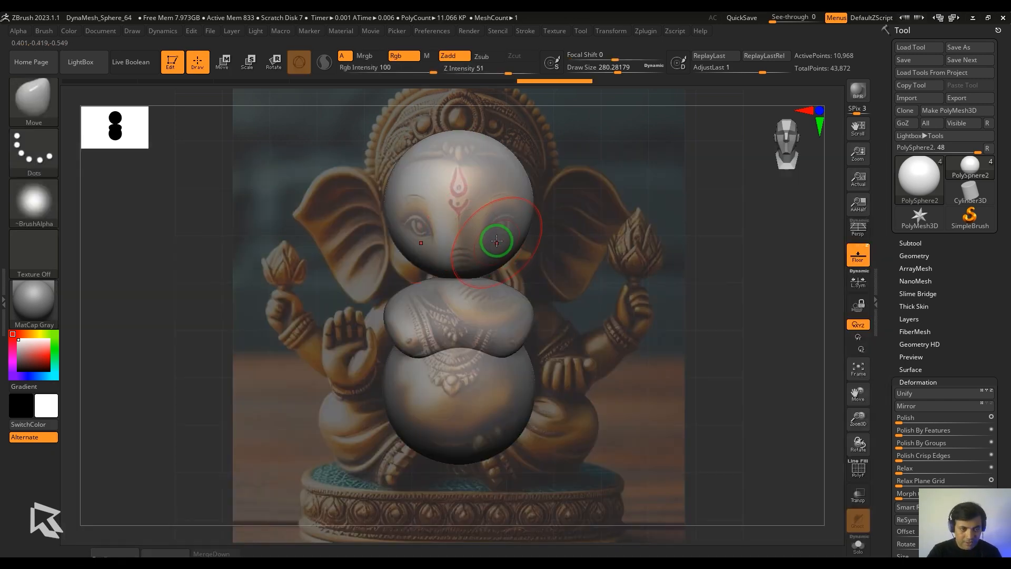
pyautogui.press('s')
pyautogui.moveTo(497, 241); pyautogui.dragTo(510, 241)
pyautogui.moveTo(510, 250); pyautogui.dragTo(519, 295)
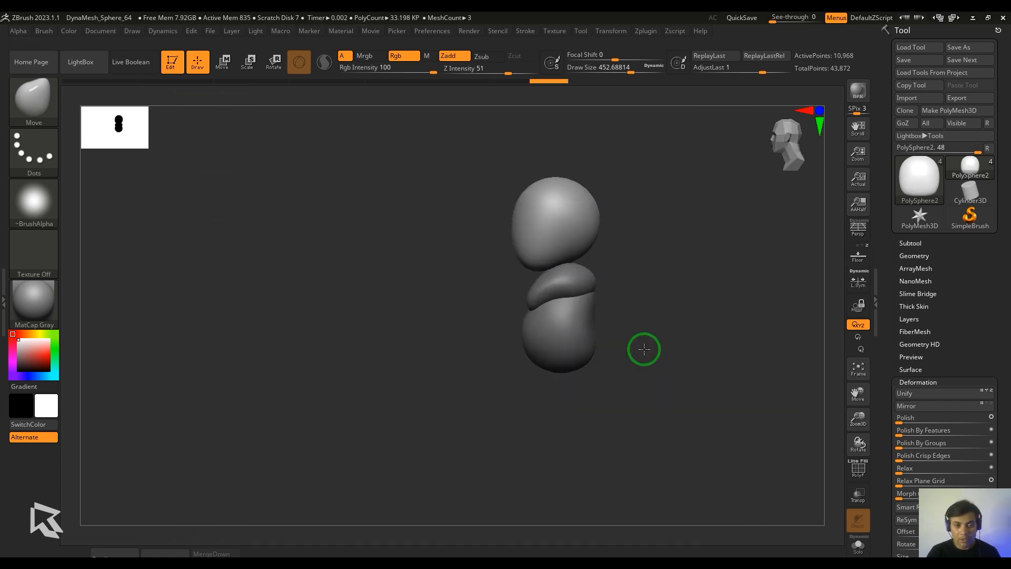
# Duplicate the spare sphere above the figure and move the copy down onto the head.
pyautogui.moveTo(642, 350); pyautogui.dragTo(663, 323)
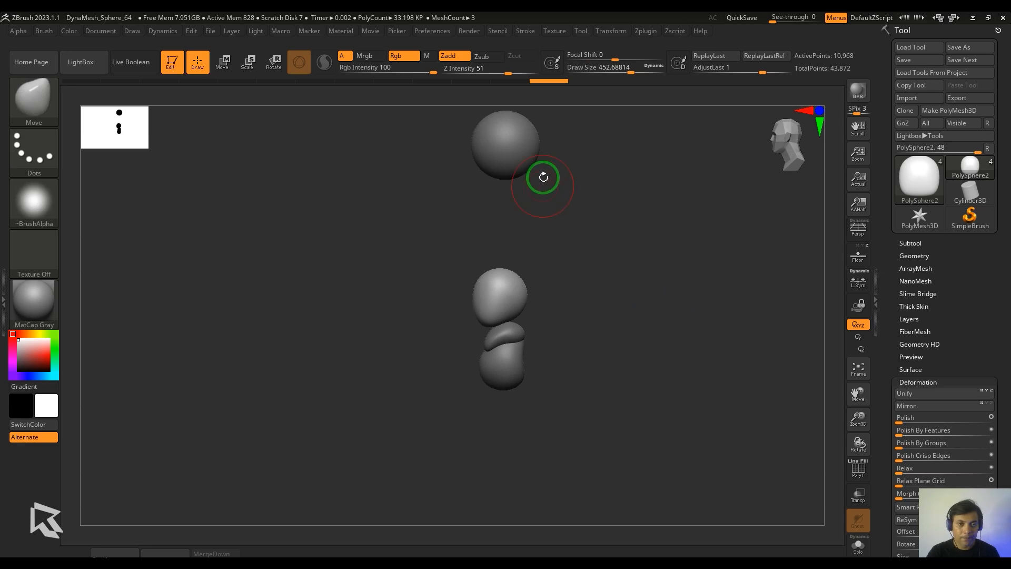
pyautogui.keyDown('alt'); pyautogui.click(516, 157); pyautogui.keyUp('alt')
pyautogui.click(121, 551)
pyautogui.press('w')
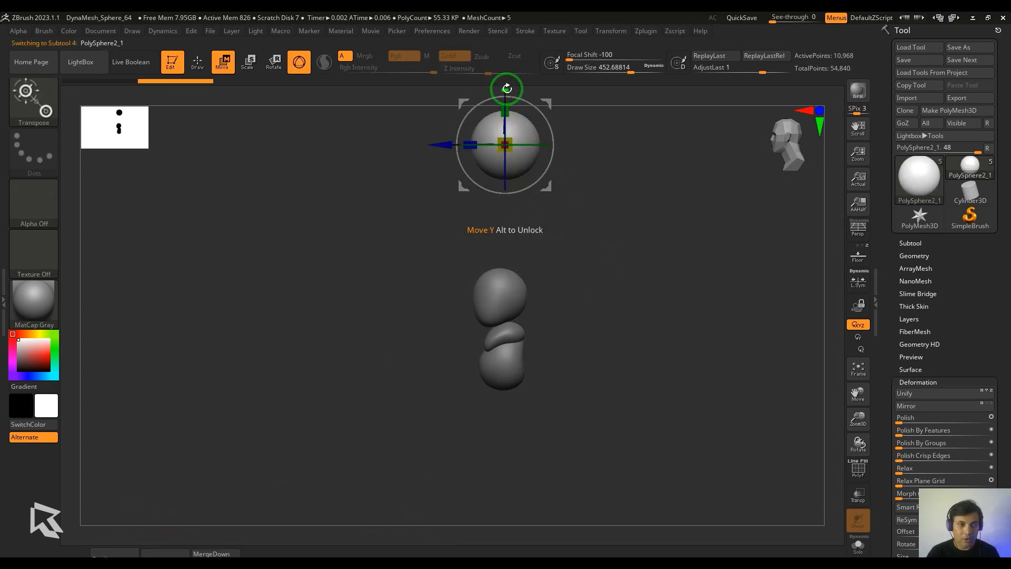
pyautogui.keyDown('alt'); pyautogui.moveTo(593, 246); pyautogui.dragTo(595, 298); pyautogui.keyUp('alt')
pyautogui.moveTo(508, 149); pyautogui.dragTo(508, 300)
pyautogui.moveTo(663, 390)
pyautogui.keyDown('alt'); pyautogui.mouseDown()
pyautogui.moveTo(684, 492)
pyautogui.moveTo(677, 379)
pyautogui.mouseUp(); pyautogui.keyUp('alt')
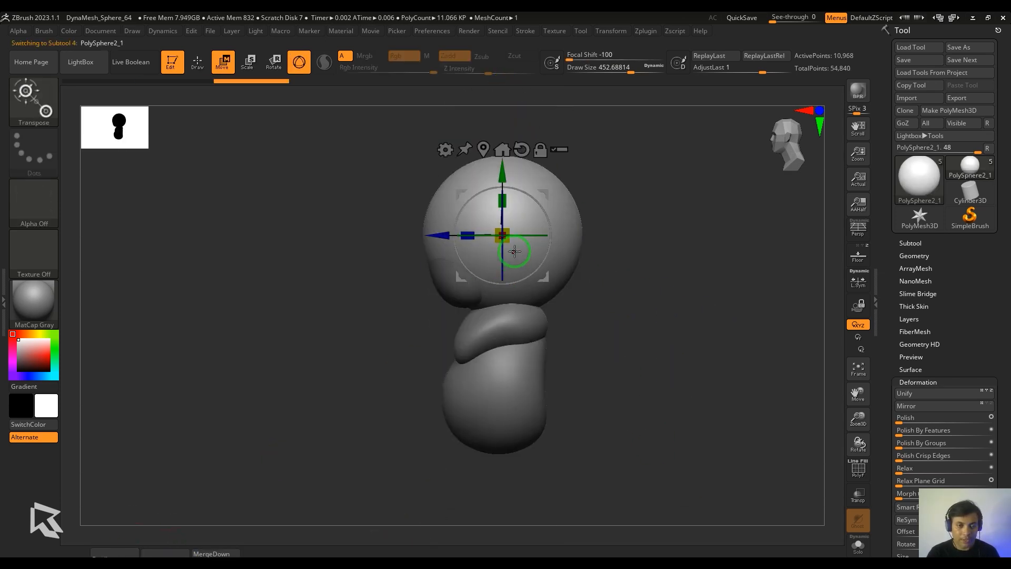
# Scale the copy into a small upright ellipsoid and place it as the neck between the head and the chest.
pyautogui.moveTo(502, 235); pyautogui.dragTo(608, 273)
pyautogui.moveTo(566, 314); pyautogui.dragTo(567, 310)
pyautogui.moveTo(567, 279); pyautogui.dragTo(553, 250)
pyautogui.moveTo(608, 326); pyautogui.dragTo(614, 358)
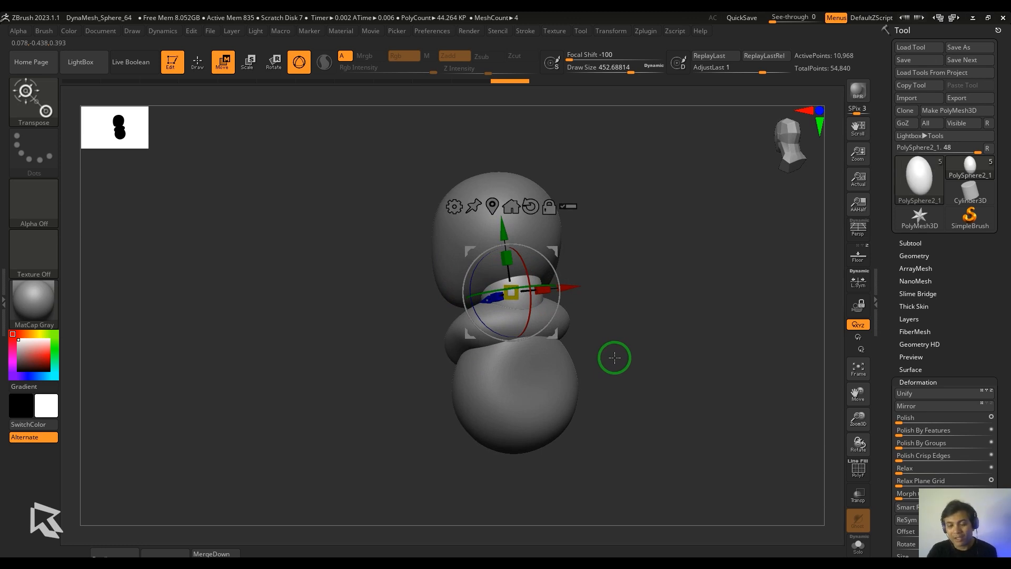
pyautogui.moveTo(614, 357); pyautogui.dragTo(653, 394)
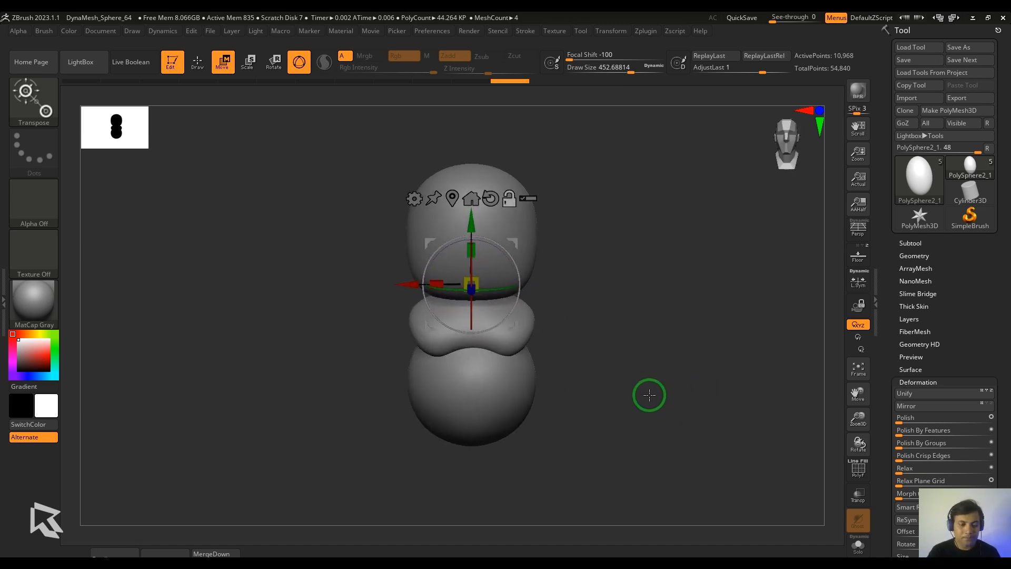
# Duplicate the spare sphere again for the trunk and lower the copy to head height.
pyautogui.keyDown('alt'); pyautogui.moveTo(709, 354); pyautogui.dragTo(688, 411); pyautogui.keyUp('alt')
pyautogui.keyDown('alt'); pyautogui.click(473, 175); pyautogui.keyUp('alt')
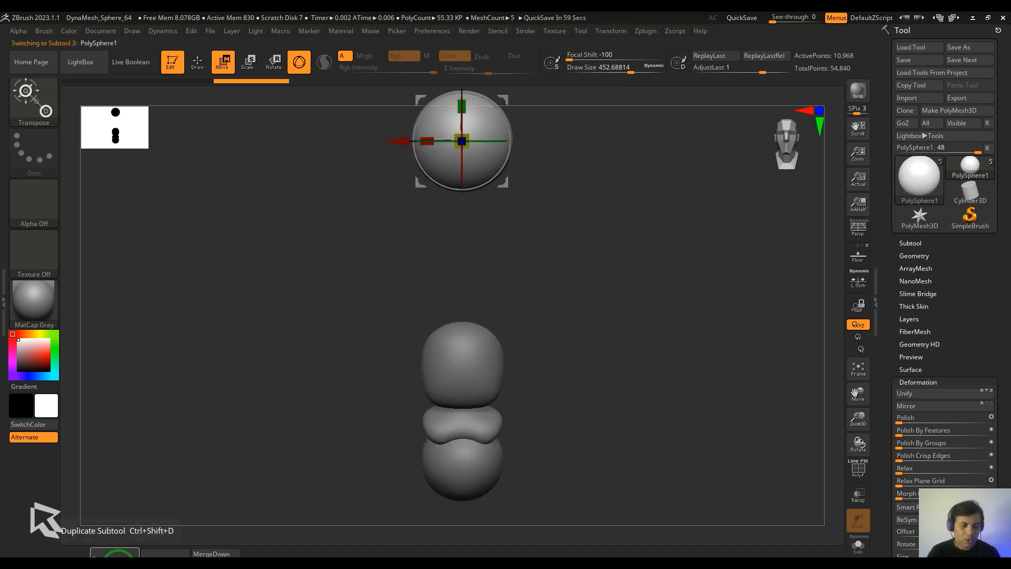
pyautogui.click(119, 557)
pyautogui.keyDown('alt'); pyautogui.moveTo(617, 385); pyautogui.dragTo(615, 438); pyautogui.keyUp('alt')
pyautogui.moveTo(462, 137); pyautogui.dragTo(461, 358)
pyautogui.keyDown('alt'); pyautogui.moveTo(559, 359); pyautogui.dragTo(591, 241); pyautogui.keyUp('alt')
pyautogui.keyDown('shift'); pyautogui.moveTo(669, 316); pyautogui.dragTo(623, 320); pyautogui.keyUp('shift')
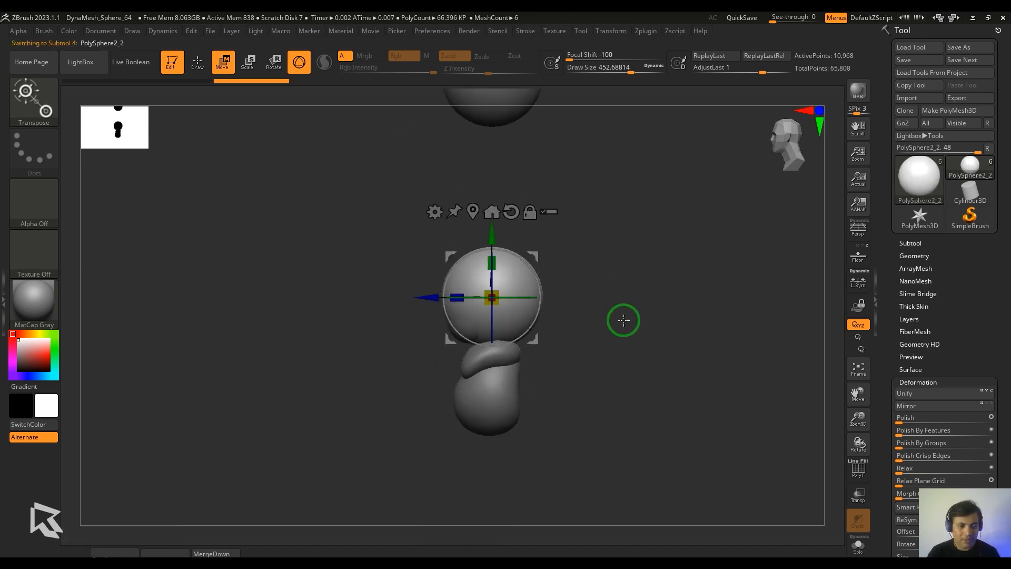
# Move the trunk sphere forward in front of the face and narrow it.
pyautogui.moveTo(421, 300); pyautogui.dragTo(341, 307)
pyautogui.keyDown('alt'); pyautogui.moveTo(534, 356); pyautogui.dragTo(537, 390); pyautogui.keyUp('alt')
pyautogui.moveTo(421, 304); pyautogui.dragTo(412, 204)
pyautogui.keyDown('shift'); pyautogui.moveTo(742, 340); pyautogui.dragTo(813, 349); pyautogui.keyUp('shift')
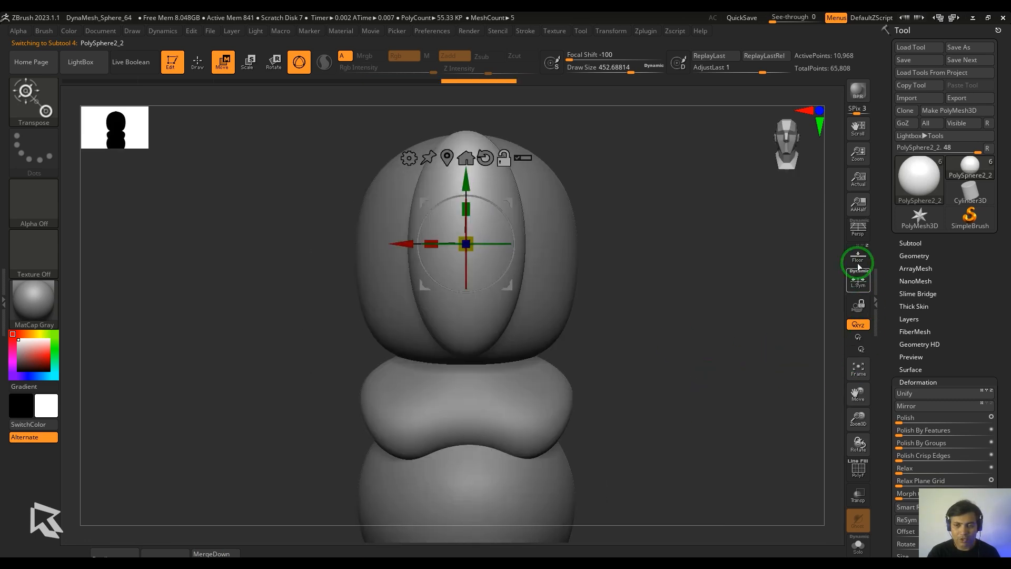
# Show the reference floor, then lower and resize the elongated trunk sphere over the trunk in the image.
pyautogui.click(858, 258)
pyautogui.moveTo(463, 210); pyautogui.dragTo(461, 315)
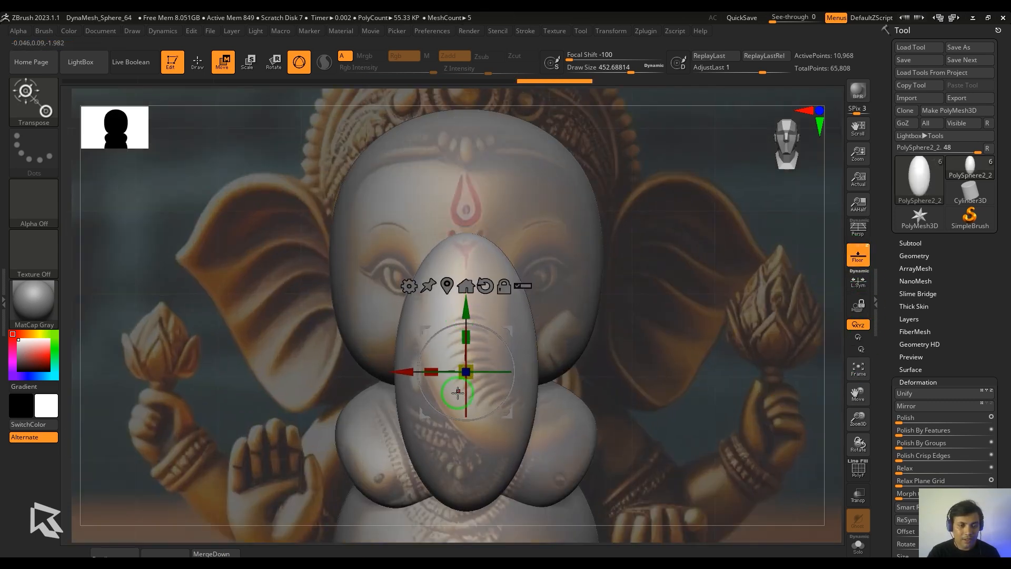
pyautogui.moveTo(470, 377); pyautogui.dragTo(464, 369)
pyautogui.keyDown('alt'); pyautogui.moveTo(824, 393); pyautogui.dragTo(734, 342); pyautogui.keyUp('alt')
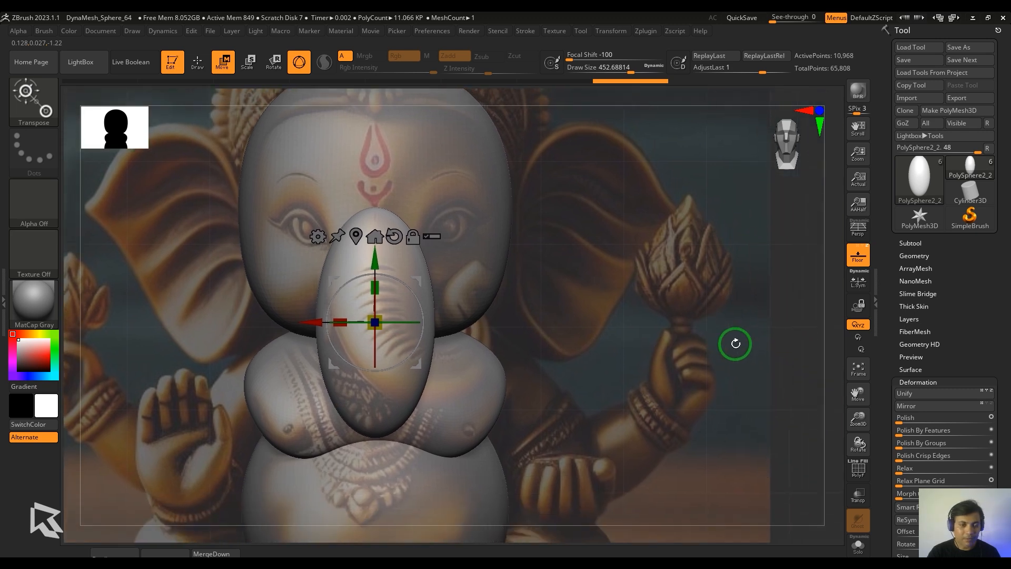
# Apply a Bend Curve deformer to the trunk, extend its upper end between the eyes and slim its upper half.
pyautogui.click(317, 233)
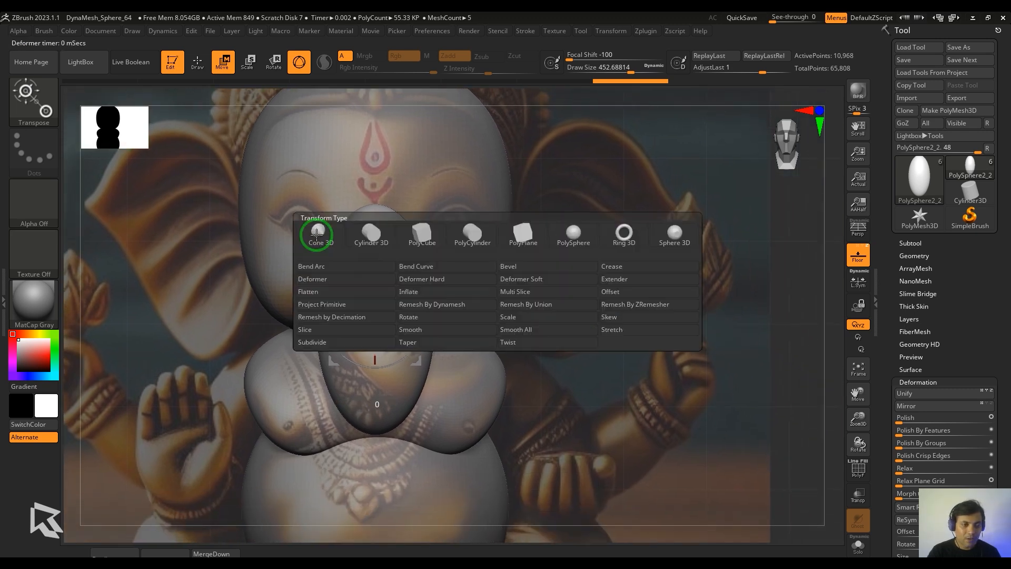
pyautogui.click(411, 264)
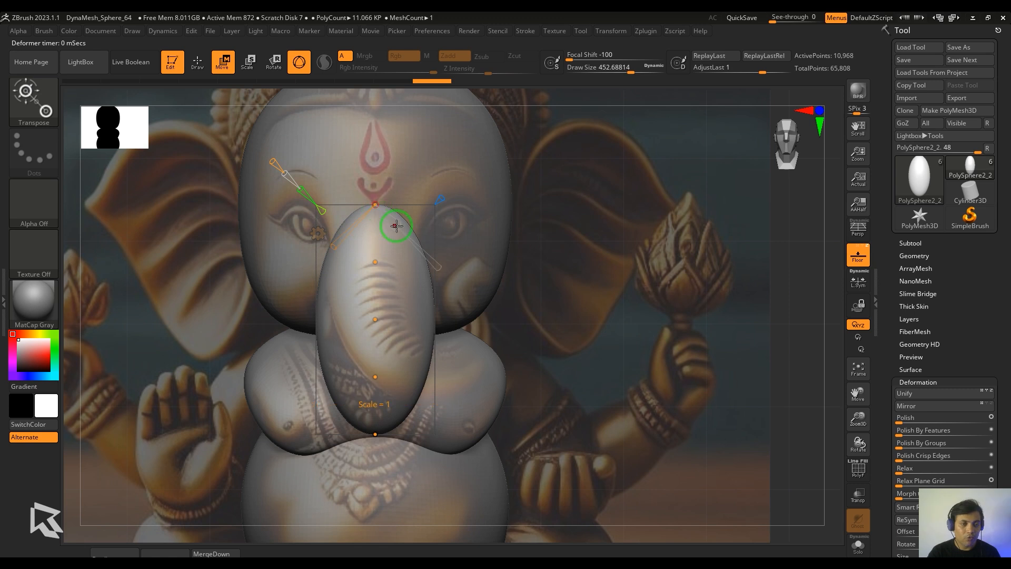
pyautogui.moveTo(397, 225); pyautogui.dragTo(402, 241)
pyautogui.moveTo(375, 204); pyautogui.dragTo(375, 184)
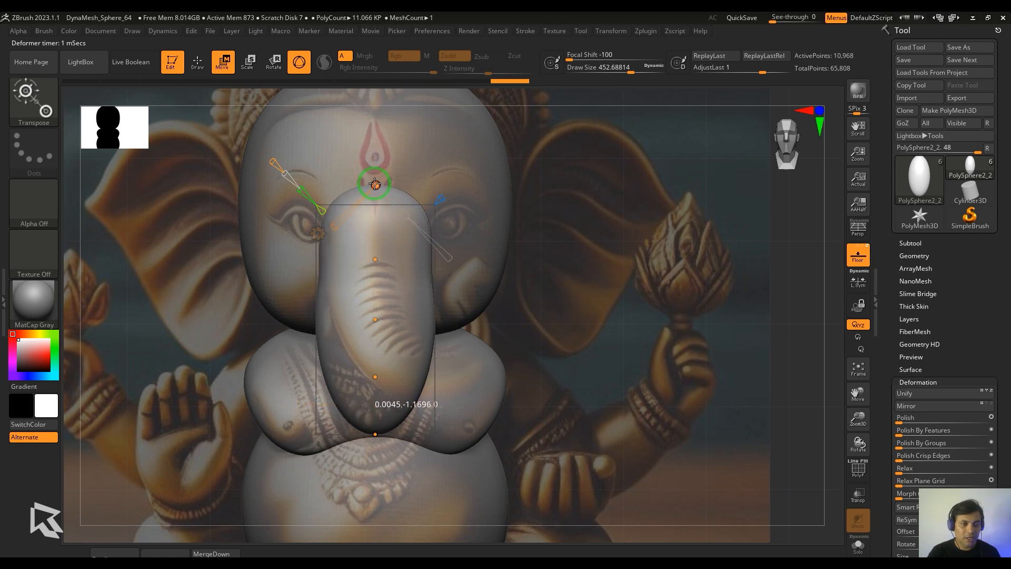
pyautogui.moveTo(396, 280); pyautogui.dragTo(394, 283)
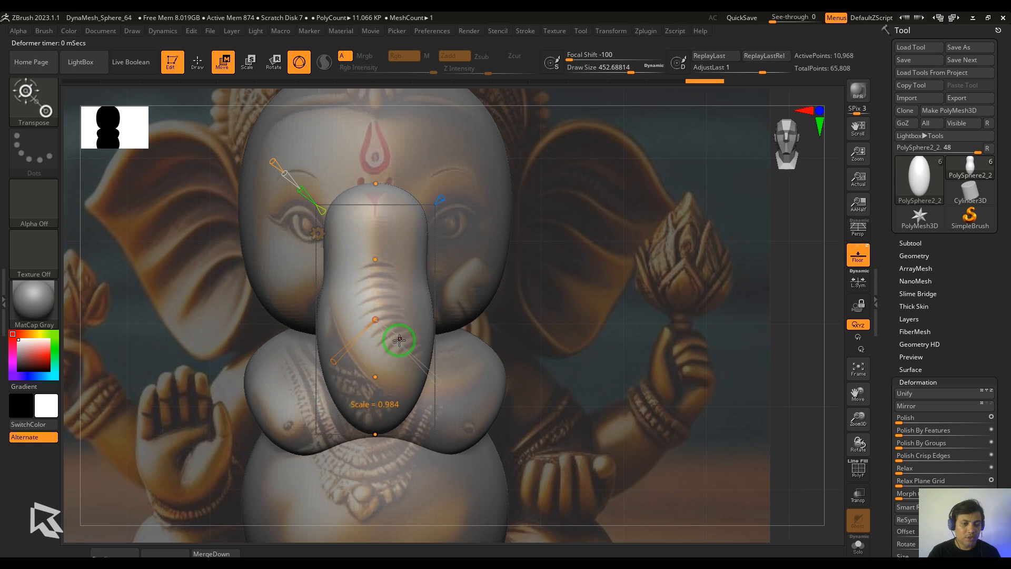
pyautogui.moveTo(399, 340); pyautogui.dragTo(392, 338)
# Bend the lower half of the trunk sideways and upward with the curve points, following the reference trunk.
pyautogui.keyDown('alt'); pyautogui.moveTo(635, 383); pyautogui.dragTo(552, 386); pyautogui.keyUp('alt')
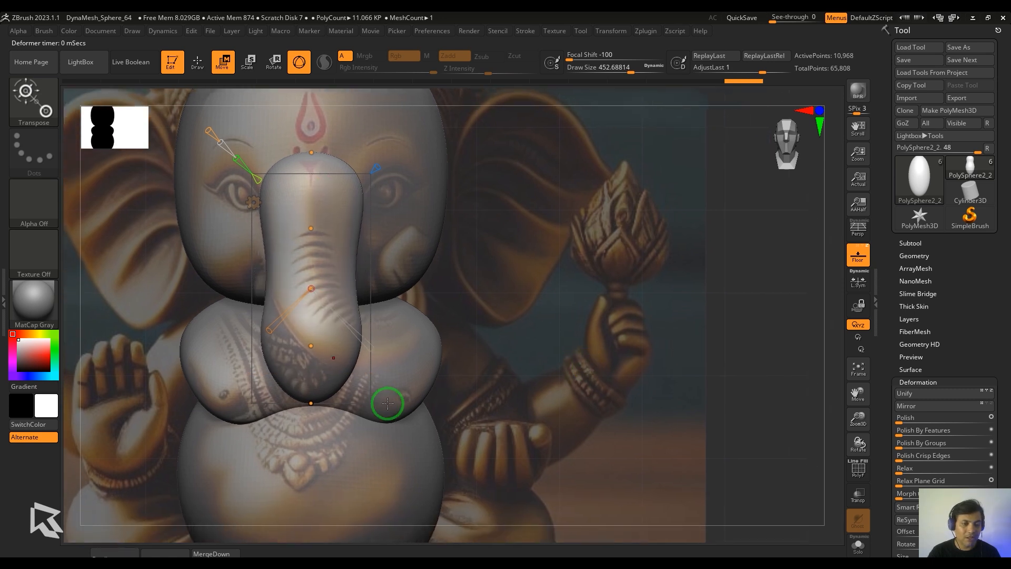
pyautogui.moveTo(312, 402); pyautogui.dragTo(474, 379)
pyautogui.moveTo(334, 346); pyautogui.dragTo(360, 356)
pyautogui.moveTo(465, 379); pyautogui.dragTo(455, 310)
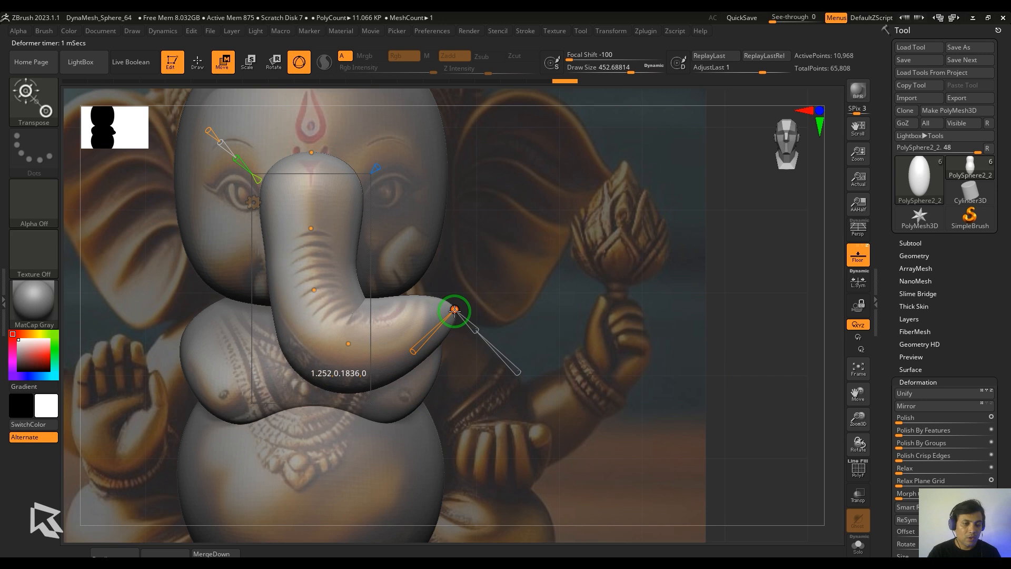
pyautogui.moveTo(347, 343); pyautogui.dragTo(363, 360)
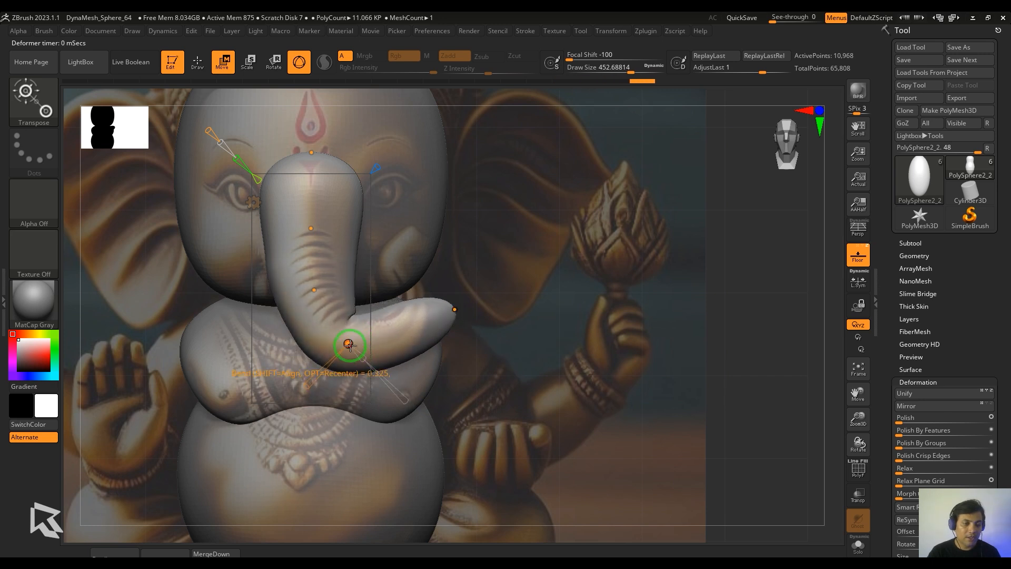
pyautogui.moveTo(439, 317); pyautogui.dragTo(423, 295)
# Add more bend curve points and adjust them to curl the trunk tip upward into a smooth hook.
pyautogui.moveTo(351, 340); pyautogui.dragTo(381, 345)
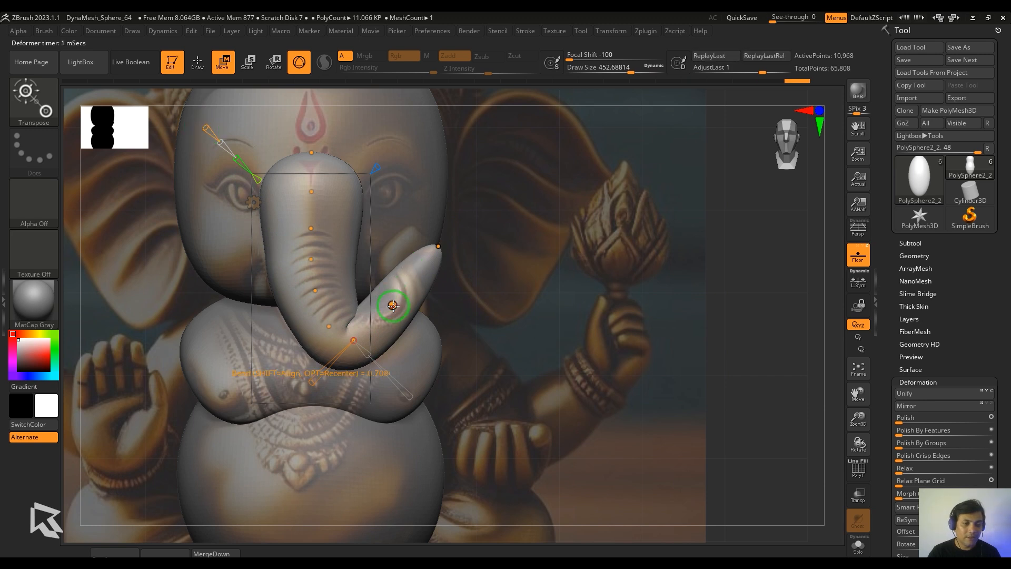
pyautogui.moveTo(392, 306); pyautogui.dragTo(413, 312)
pyautogui.moveTo(438, 247); pyautogui.dragTo(416, 232)
pyautogui.moveTo(413, 312); pyautogui.dragTo(329, 327)
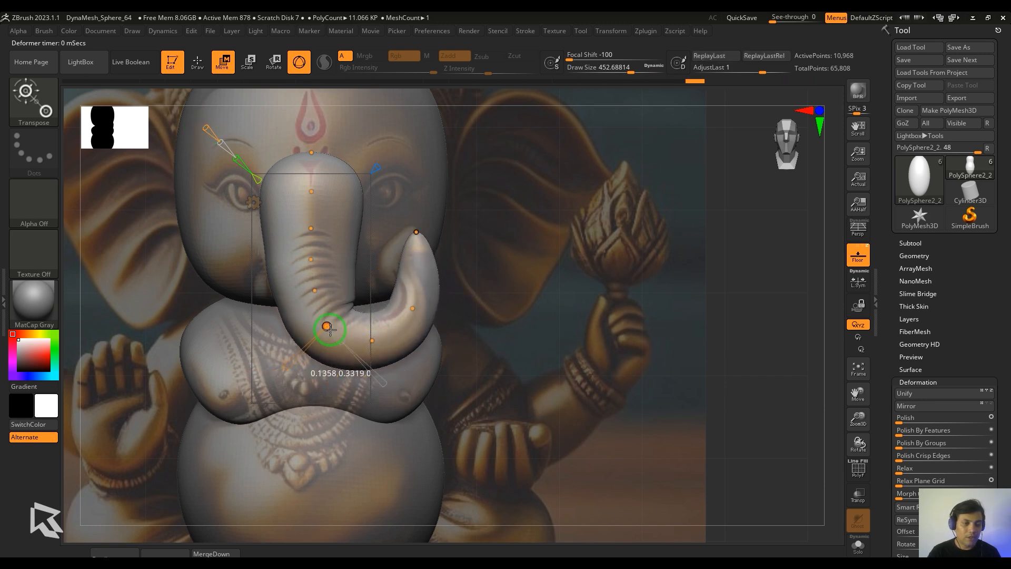
pyautogui.moveTo(414, 308); pyautogui.dragTo(420, 308)
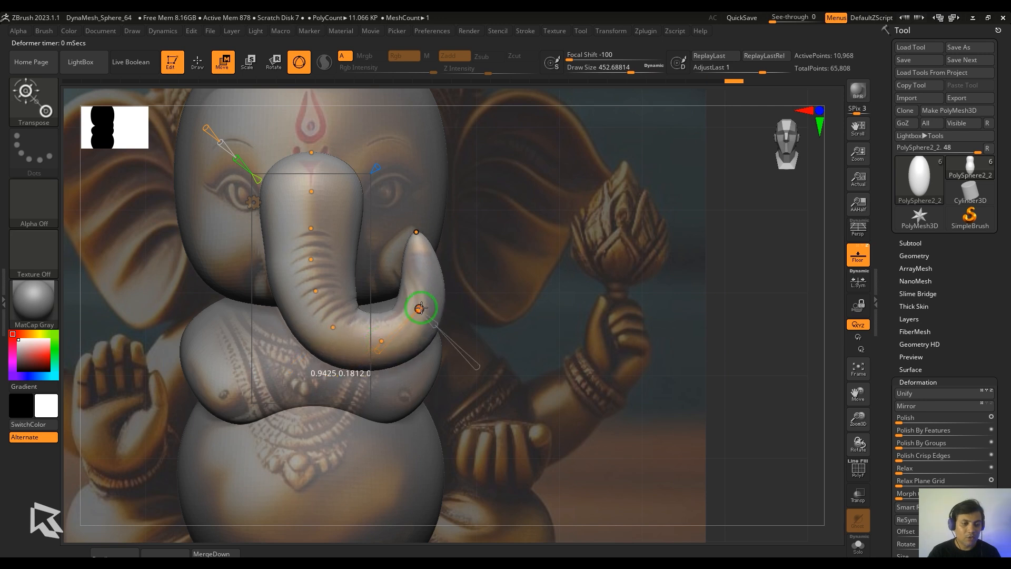
pyautogui.click(417, 233)
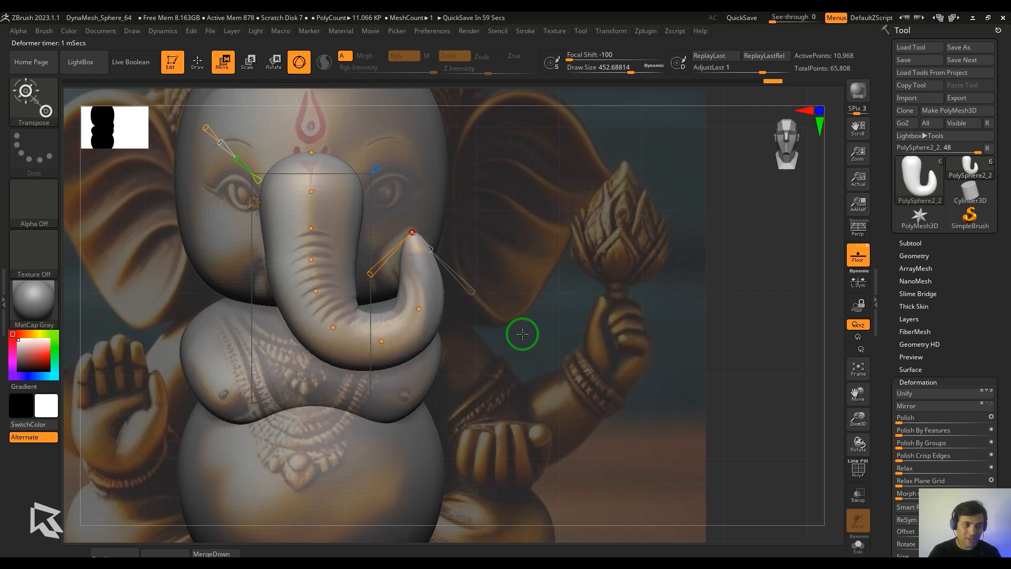
# Check the trunk against the full reference image and accept the Bend Curve deformation.
pyautogui.keyDown('ctrl'); pyautogui.moveTo(779, 381); pyautogui.dragTo(763, 348, button='right'); pyautogui.keyUp('ctrl')
pyautogui.keyDown('alt'); pyautogui.moveTo(343, 264); pyautogui.dragTo(436, 304, button='right'); pyautogui.keyUp('alt')
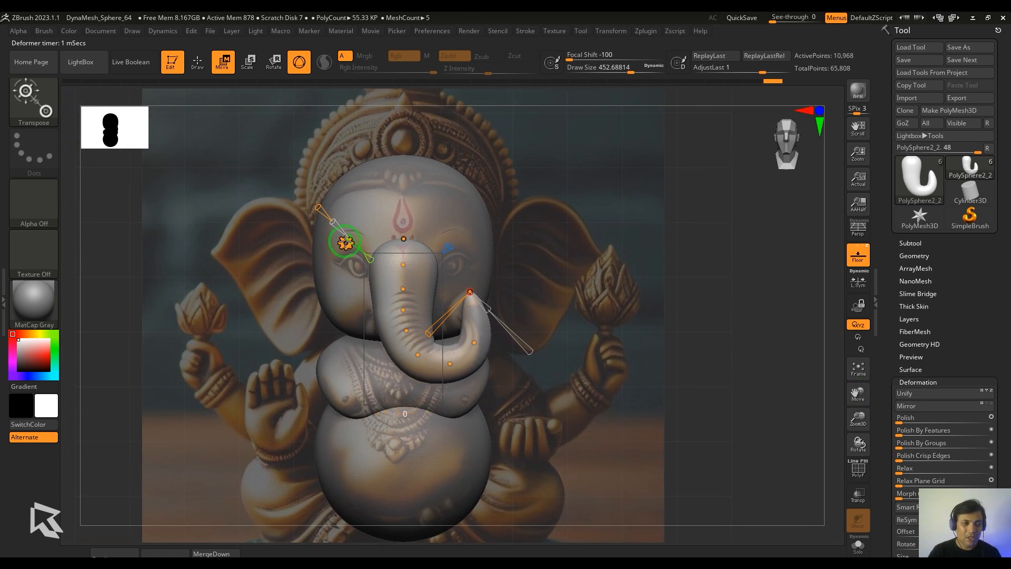
pyautogui.click(345, 241)
pyautogui.click(517, 247)
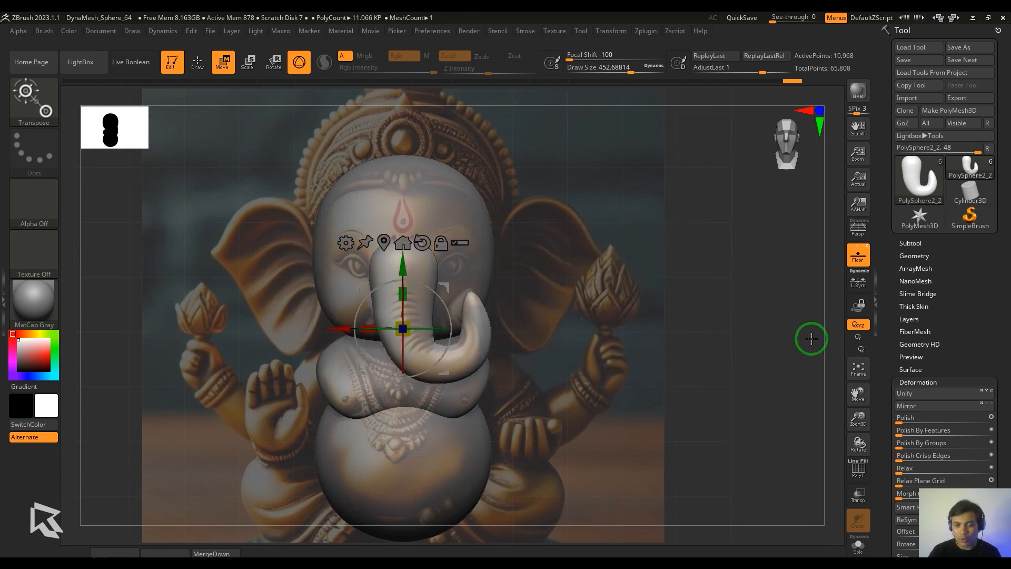
# Hide the reference floor, move the trunk back against the face and tilt it slightly in side view.
pyautogui.hotkey('shift', 'p')
pyautogui.keyDown('shift'); pyautogui.moveTo(724, 378); pyautogui.dragTo(666, 386, button='right'); pyautogui.keyUp('shift')
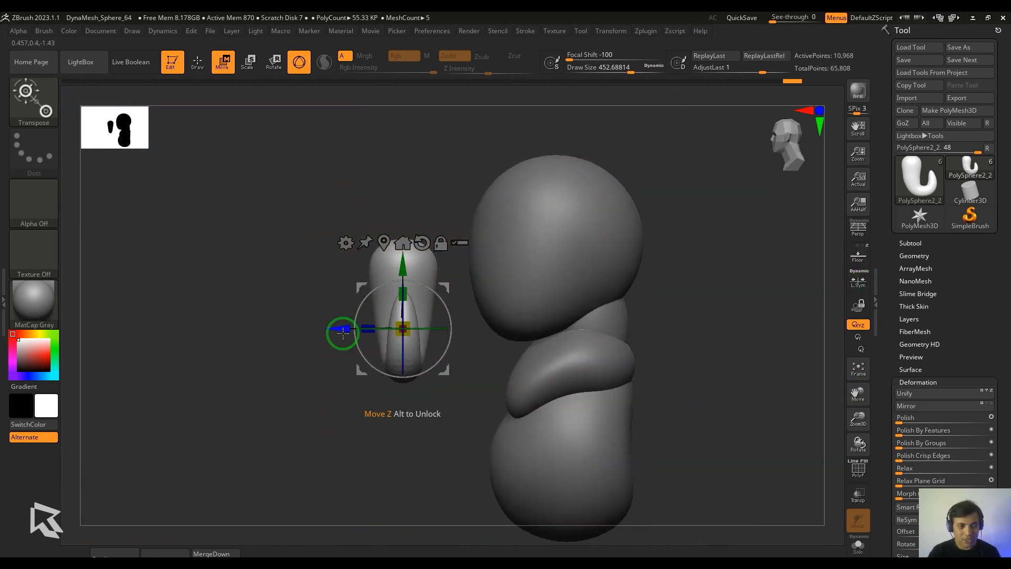
pyautogui.moveTo(339, 332); pyautogui.dragTo(420, 345)
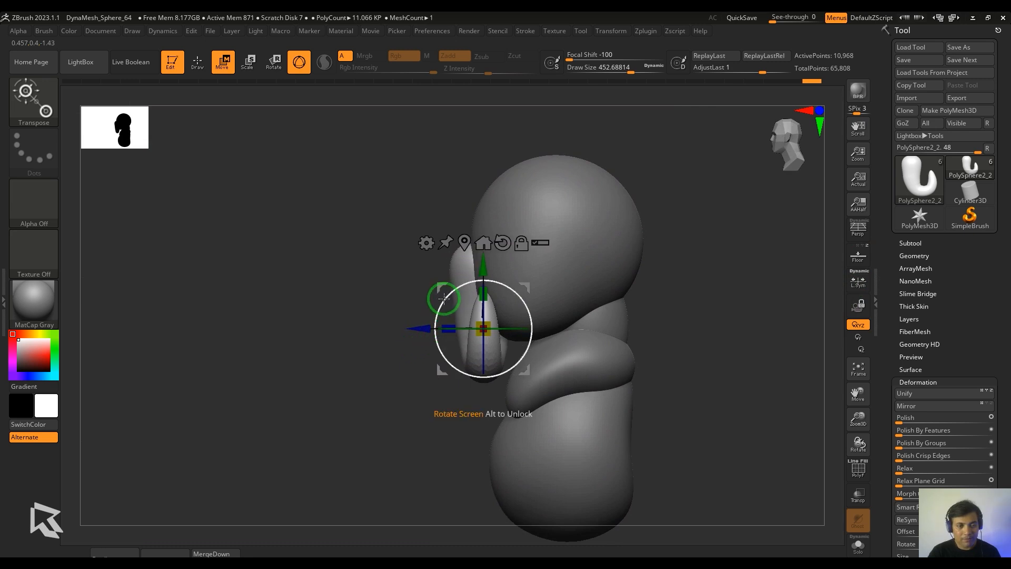
pyautogui.moveTo(445, 298); pyautogui.dragTo(420, 316)
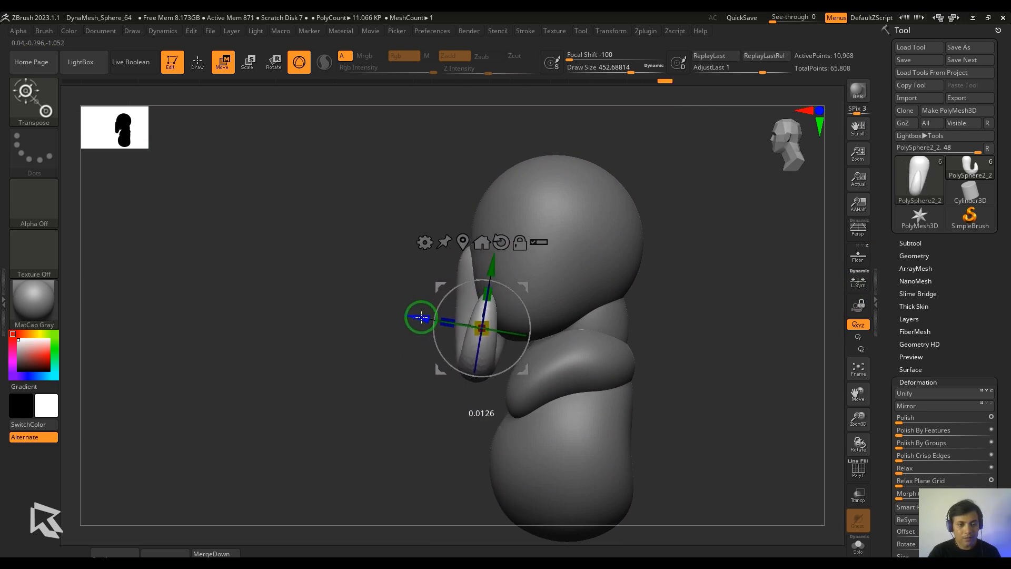
pyautogui.keyDown('shift'); pyautogui.moveTo(348, 367); pyautogui.dragTo(730, 368, button='right'); pyautogui.keyUp('shift')
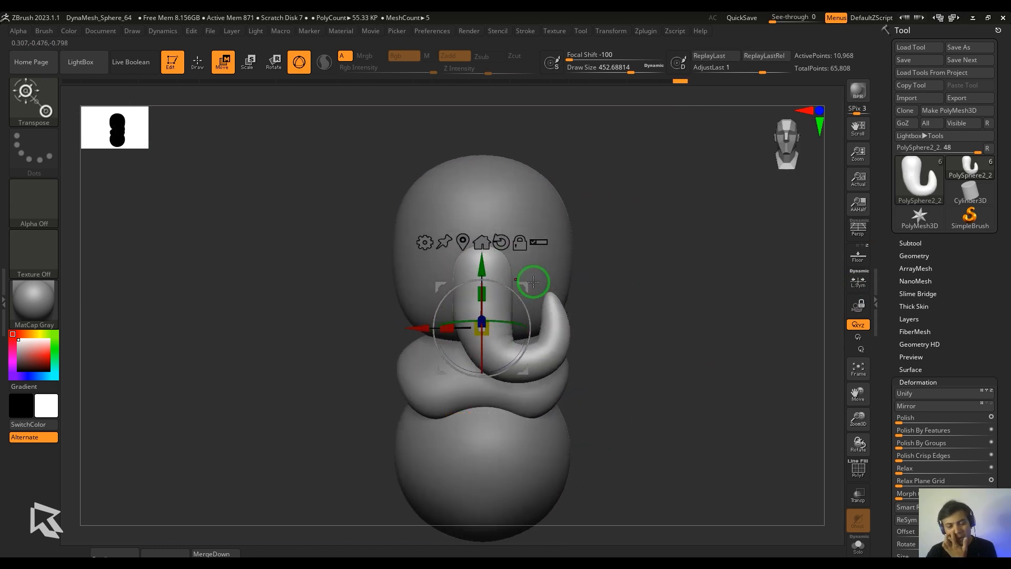
# Refine the trunk's curled lower part with the Move brush at draw size about 187.
pyautogui.moveTo(533, 282); pyautogui.dragTo(372, 347, button='right')
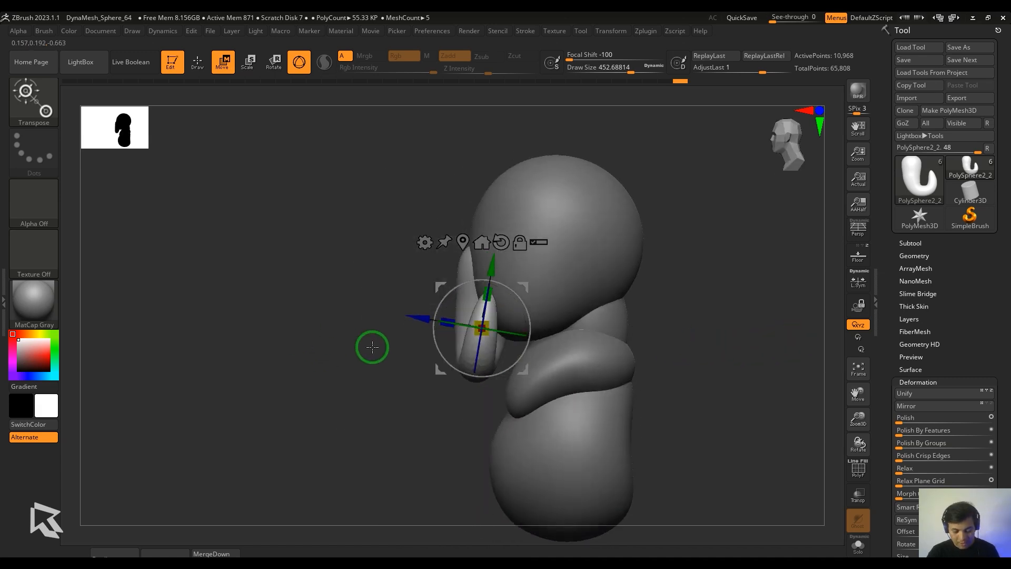
pyautogui.press('q')
pyautogui.moveTo(542, 329)
pyautogui.mouseDown(button='right')
pyautogui.moveTo(744, 422)
pyautogui.moveTo(477, 387)
pyautogui.mouseUp(button='right')
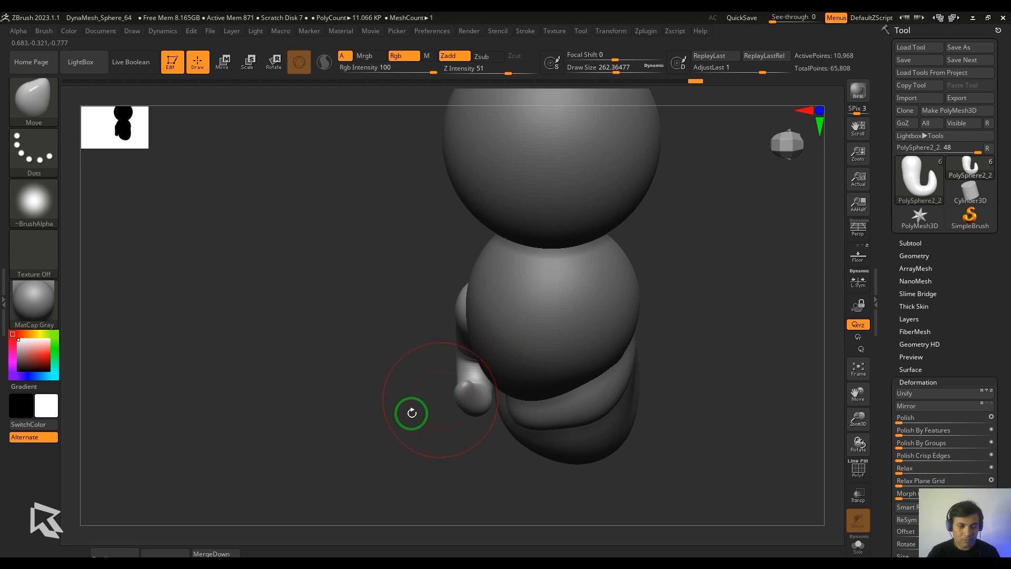
pyautogui.moveTo(411, 413)
pyautogui.mouseDown(button='right')
pyautogui.moveTo(382, 416)
pyautogui.moveTo(442, 452)
pyautogui.mouseUp(button='right')
pyautogui.keyDown('shift'); pyautogui.moveTo(478, 444); pyautogui.dragTo(470, 452); pyautogui.keyUp('shift')
pyautogui.moveTo(469, 456)
pyautogui.mouseDown(button='right')
pyautogui.moveTo(403, 492)
pyautogui.moveTo(595, 436)
pyautogui.mouseUp(button='right')
pyautogui.press('[')
pyautogui.moveTo(490, 403); pyautogui.dragTo(496, 416)
pyautogui.keyDown('alt'); pyautogui.moveTo(496, 415); pyautogui.dragTo(552, 389, button='right'); pyautogui.keyUp('alt')
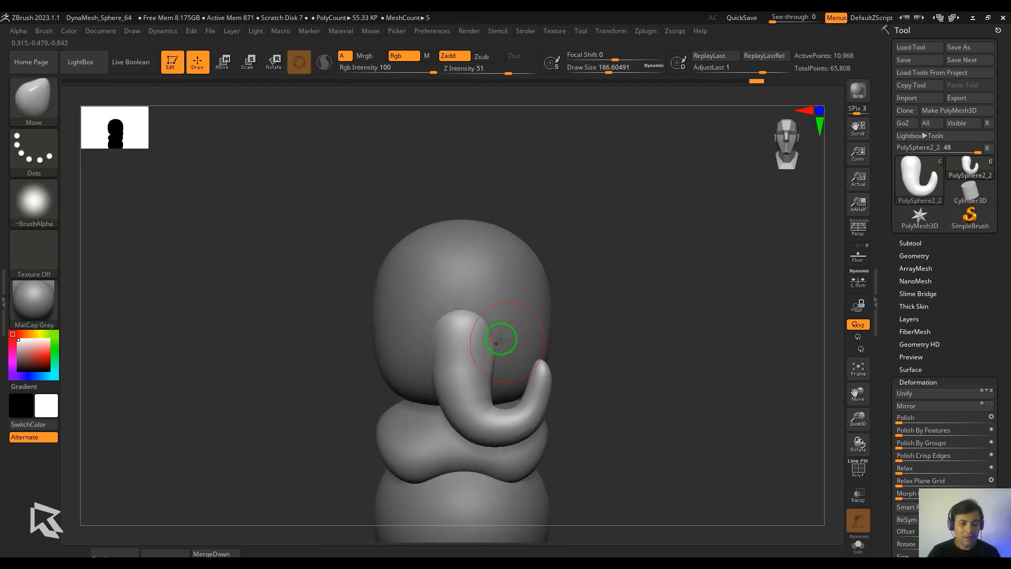
# Undo the latest Move brush edits on the trunk, including the stroke tried at its tip.
pyautogui.moveTo(501, 339)
pyautogui.keyDown('shift'); pyautogui.mouseDown(button='right')
pyautogui.moveTo(614, 390)
pyautogui.moveTo(625, 377)
pyautogui.mouseUp(button='right'); pyautogui.keyUp('shift')
pyautogui.hotkey('ctrl', 'z')
pyautogui.hotkey('ctrl', 'z')
pyautogui.hotkey('ctrl', 'z')
pyautogui.hotkey('ctrl', 'z')
pyautogui.hotkey('ctrl', 'z')
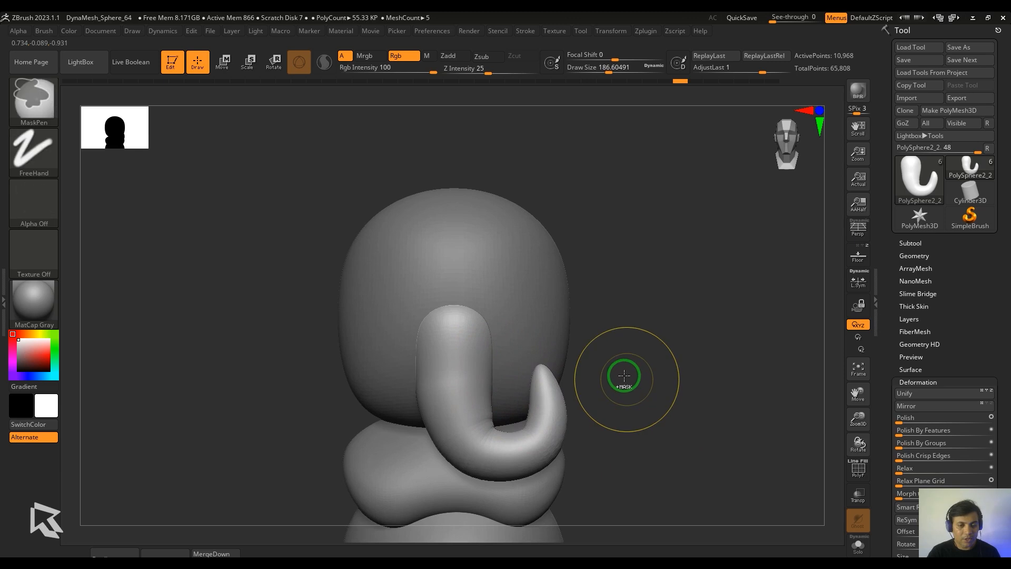
pyautogui.moveTo(533, 363); pyautogui.dragTo(535, 373)
pyautogui.keyDown('alt'); pyautogui.moveTo(702, 430); pyautogui.dragTo(695, 399, button='right'); pyautogui.keyUp('alt')
pyautogui.hotkey('ctrl', 'z')
# Mask the whole trunk except its upturned tip with the MaskLasso brush.
pyautogui.click(24, 104)
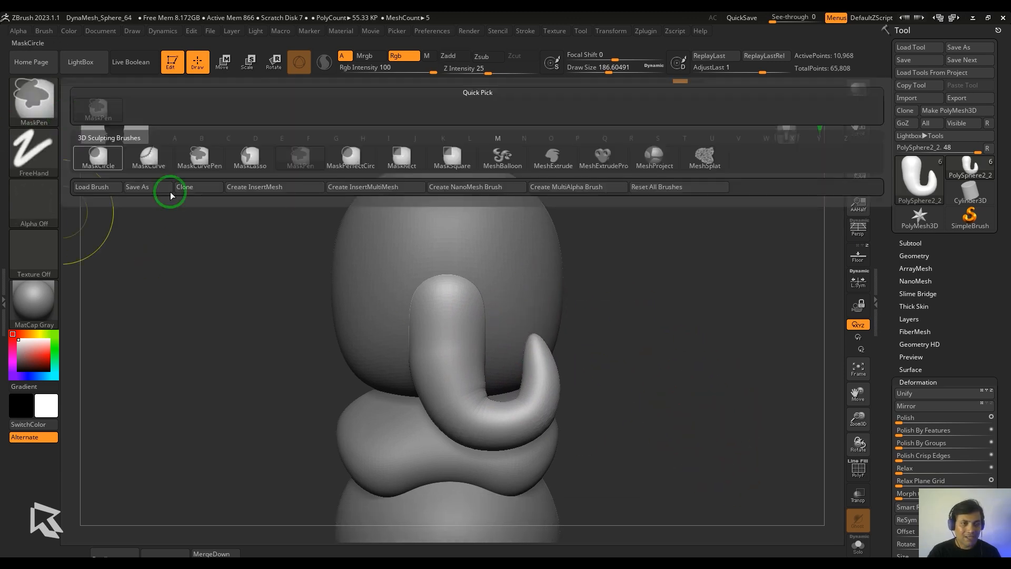
pyautogui.click(24, 104)
pyautogui.click(252, 156)
pyautogui.moveTo(616, 337)
pyautogui.keyDown('ctrl'); pyautogui.mouseDown()
pyautogui.moveTo(549, 289)
pyautogui.moveTo(485, 462)
pyautogui.moveTo(552, 398)
pyautogui.mouseUp(); pyautogui.keyUp('ctrl')
# Rotate the unmasked trunk tip slightly in side view and clear the mask.
pyautogui.press('w')
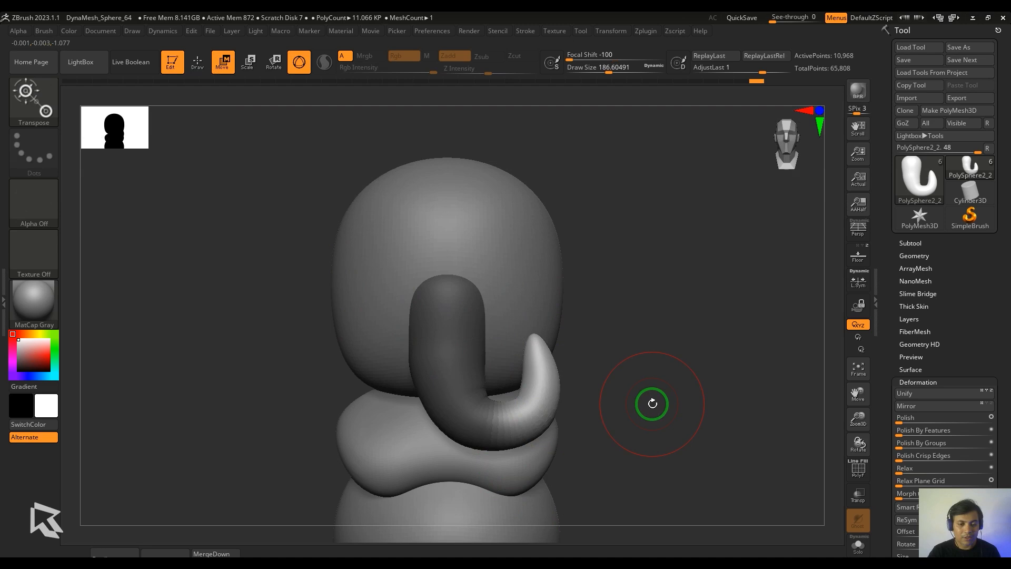
pyautogui.moveTo(602, 408); pyautogui.dragTo(646, 407)
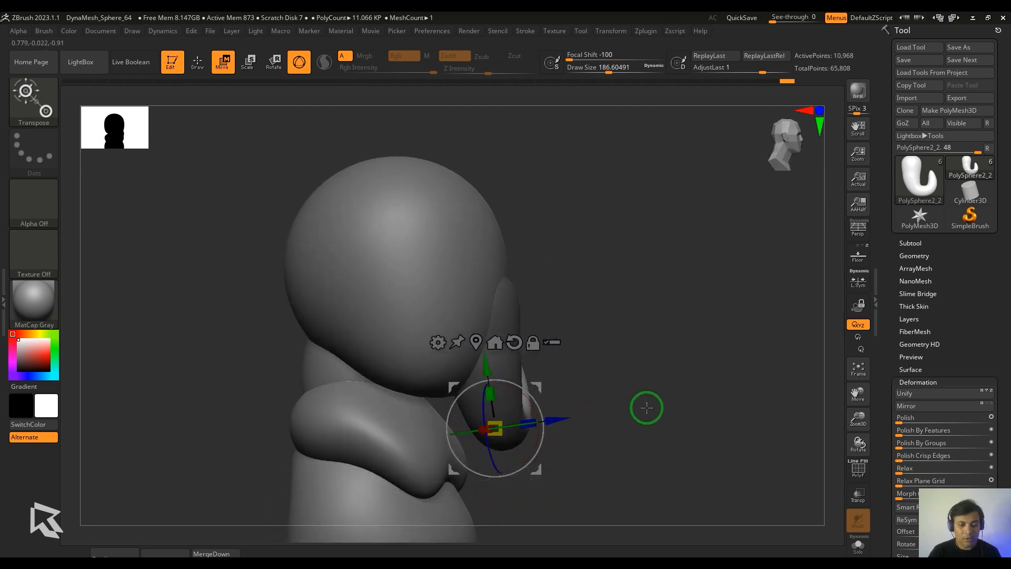
pyautogui.moveTo(531, 401); pyautogui.dragTo(542, 418)
pyautogui.moveTo(686, 428); pyautogui.dragTo(707, 346)
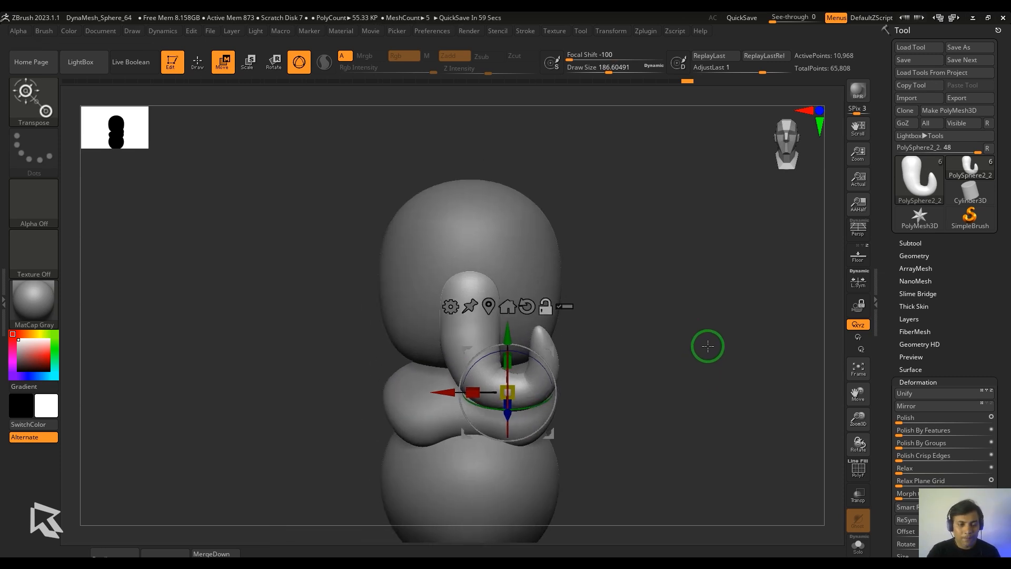
# Duplicate the spare sphere above the figure and move the copy down beside the head.
pyautogui.press('q')
pyautogui.moveTo(703, 388)
pyautogui.keyDown('alt'); pyautogui.mouseDown()
pyautogui.moveTo(685, 304)
pyautogui.moveTo(672, 377)
pyautogui.moveTo(616, 378)
pyautogui.moveTo(703, 368)
pyautogui.moveTo(480, 205)
pyautogui.mouseUp(); pyautogui.keyUp('alt')
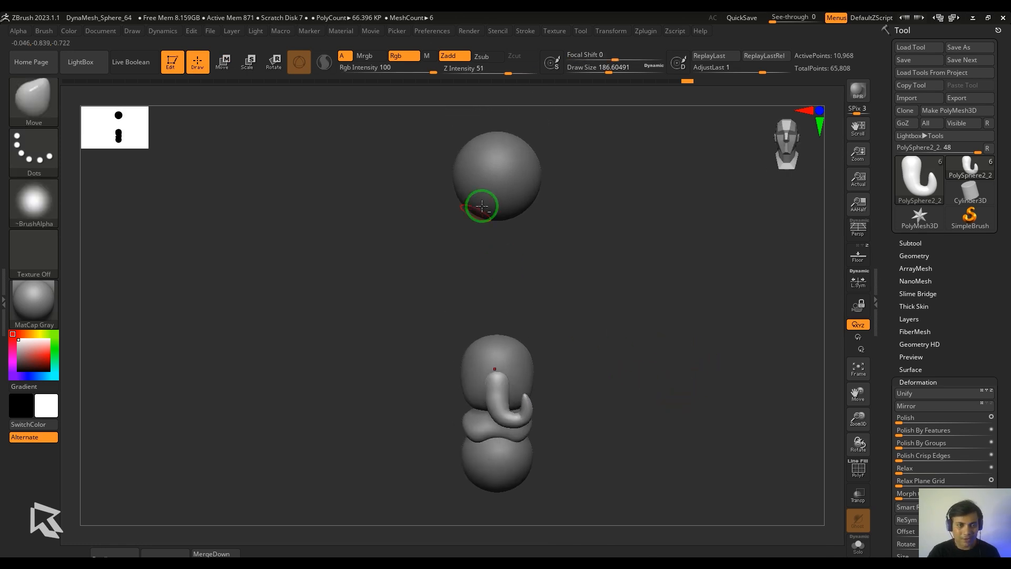
pyautogui.keyDown('alt'); pyautogui.click(480, 205); pyautogui.keyUp('alt')
pyautogui.press('w')
pyautogui.click(113, 554)
pyautogui.moveTo(540, 136); pyautogui.dragTo(612, 300)
pyautogui.keyDown('alt'); pyautogui.moveTo(614, 311); pyautogui.dragTo(606, 392); pyautogui.keyUp('alt')
pyautogui.keyDown('alt'); pyautogui.moveTo(671, 389); pyautogui.dragTo(700, 238); pyautogui.keyUp('alt')
# Show the reference floor, scale the sphere down over the ear and flatten its depth against the head.
pyautogui.click(858, 255)
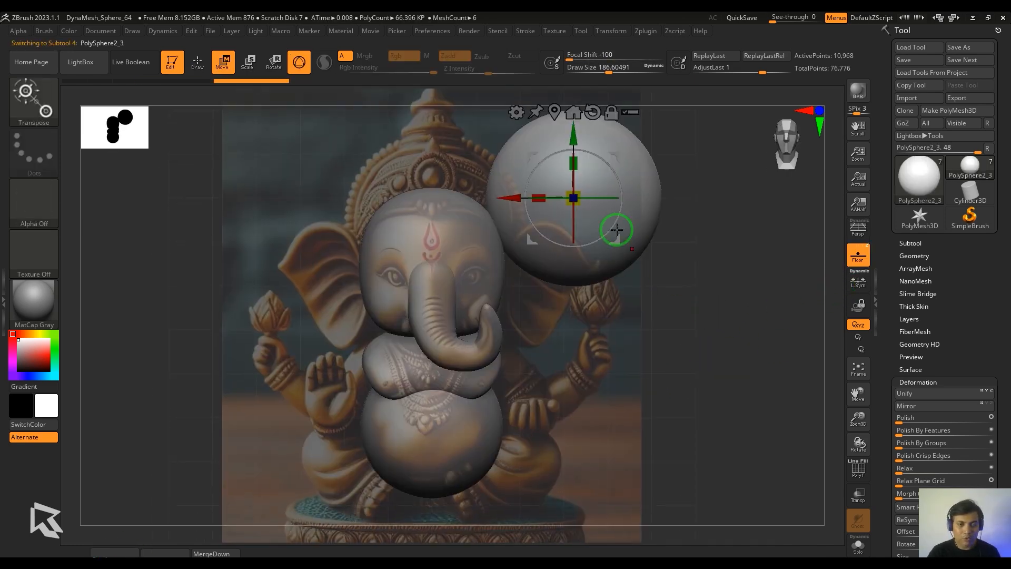
pyautogui.moveTo(615, 236); pyautogui.dragTo(608, 331)
pyautogui.moveTo(570, 294); pyautogui.dragTo(553, 266)
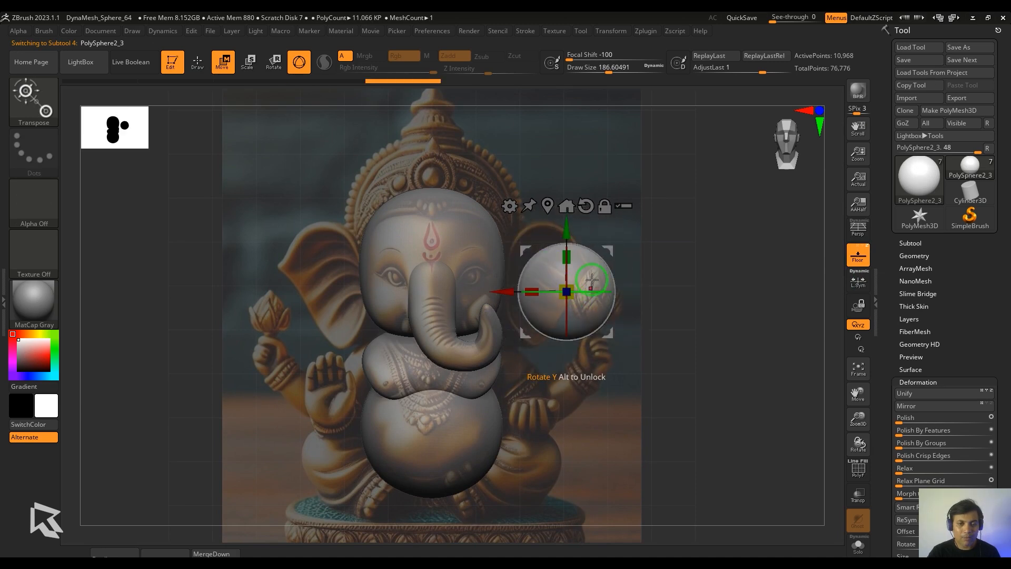
pyautogui.moveTo(613, 251); pyautogui.dragTo(594, 241)
pyautogui.keyDown('shift'); pyautogui.moveTo(639, 321); pyautogui.dragTo(543, 332); pyautogui.keyUp('shift')
pyautogui.moveTo(512, 282); pyautogui.dragTo(537, 283)
pyautogui.keyDown('shift'); pyautogui.moveTo(639, 337); pyautogui.dragTo(700, 337); pyautogui.keyUp('shift')
pyautogui.moveTo(516, 283); pyautogui.dragTo(523, 283)
pyautogui.moveTo(500, 285)
pyautogui.mouseDown()
pyautogui.moveTo(500, 271)
pyautogui.moveTo(480, 267)
pyautogui.mouseUp()
# Shape the flattened sphere to the reference ear outline with the Move brush at draw size about 268.
pyautogui.press('q')
pyautogui.press('s')
pyautogui.moveTo(571, 232); pyautogui.dragTo(585, 225)
pyautogui.moveTo(507, 372); pyautogui.dragTo(518, 380)
pyautogui.moveTo(590, 330); pyautogui.dragTo(577, 322)
pyautogui.moveTo(563, 210); pyautogui.dragTo(569, 201)
pyautogui.moveTo(503, 360); pyautogui.dragTo(519, 368)
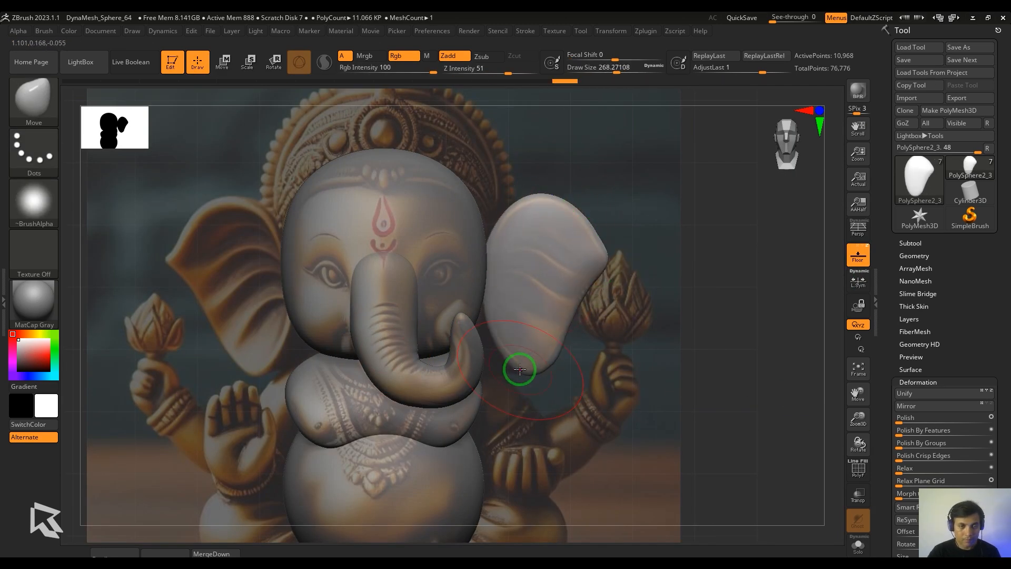
# Hide the reference and extend the ear's inner edge into the head with Move at draw size about 305, smoothing its face.
pyautogui.keyDown('alt'); pyautogui.moveTo(684, 387); pyautogui.dragTo(695, 326); pyautogui.keyUp('alt')
pyautogui.click(857, 255)
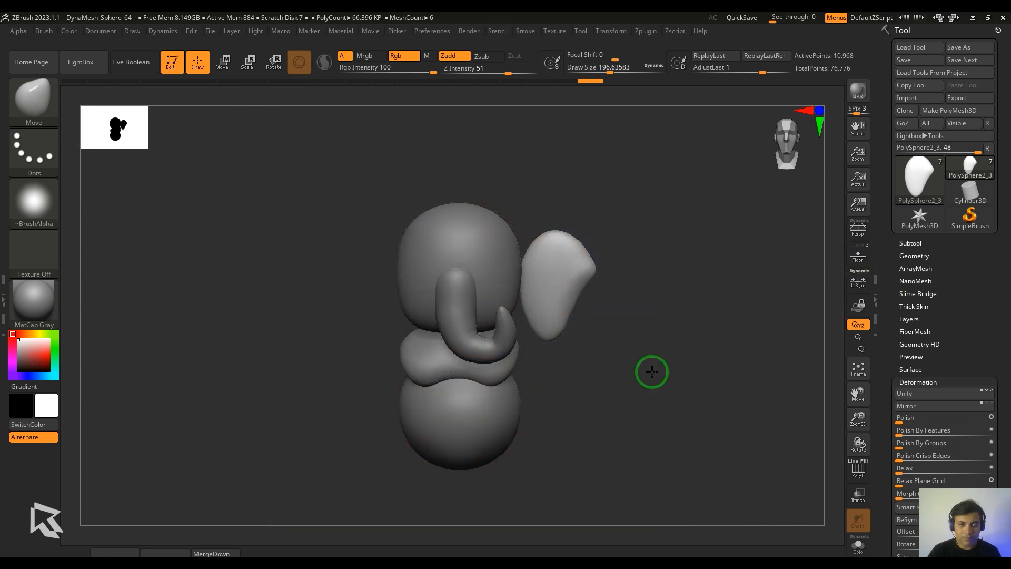
pyautogui.moveTo(650, 367); pyautogui.dragTo(591, 311)
pyautogui.moveTo(717, 316); pyautogui.dragTo(676, 403)
pyautogui.moveTo(676, 402); pyautogui.dragTo(610, 339)
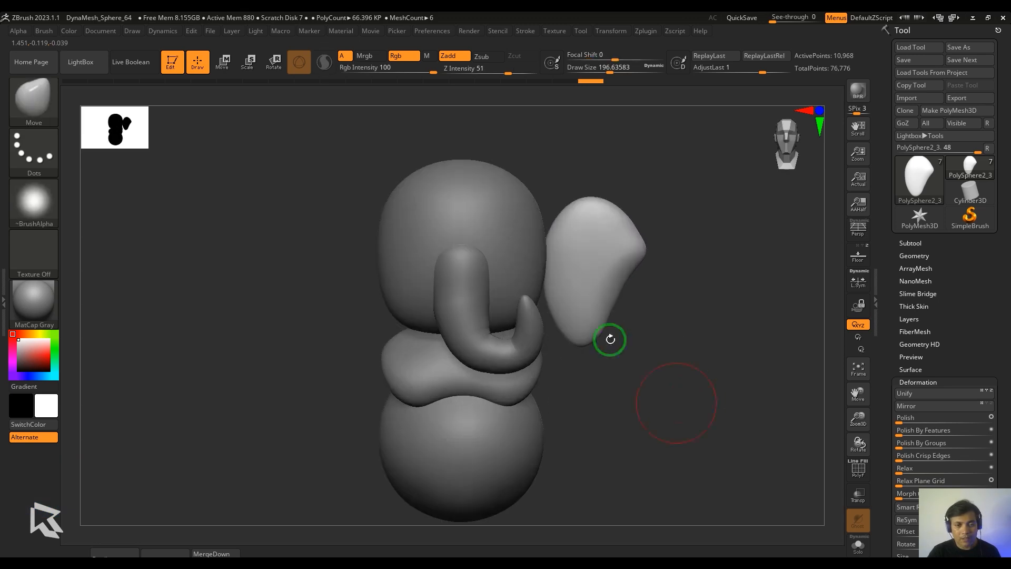
pyautogui.press('s')
pyautogui.moveTo(562, 263); pyautogui.dragTo(568, 262)
pyautogui.moveTo(543, 223); pyautogui.dragTo(536, 219)
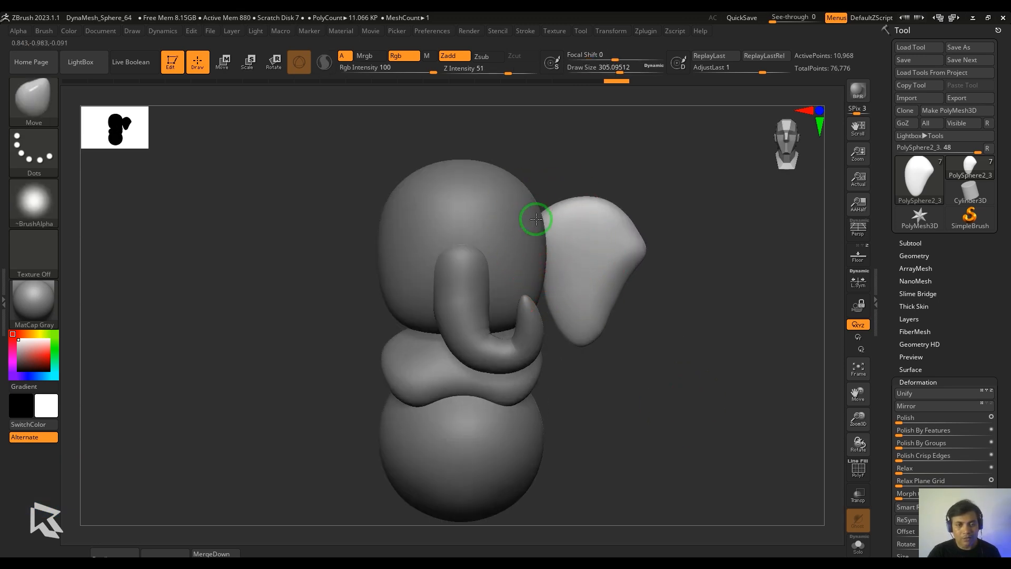
pyautogui.moveTo(534, 293)
pyautogui.mouseDown()
pyautogui.moveTo(641, 368)
pyautogui.moveTo(589, 368)
pyautogui.moveTo(668, 361)
pyautogui.moveTo(521, 322)
pyautogui.moveTo(530, 302)
pyautogui.mouseUp()
pyautogui.moveTo(668, 343); pyautogui.dragTo(679, 337)
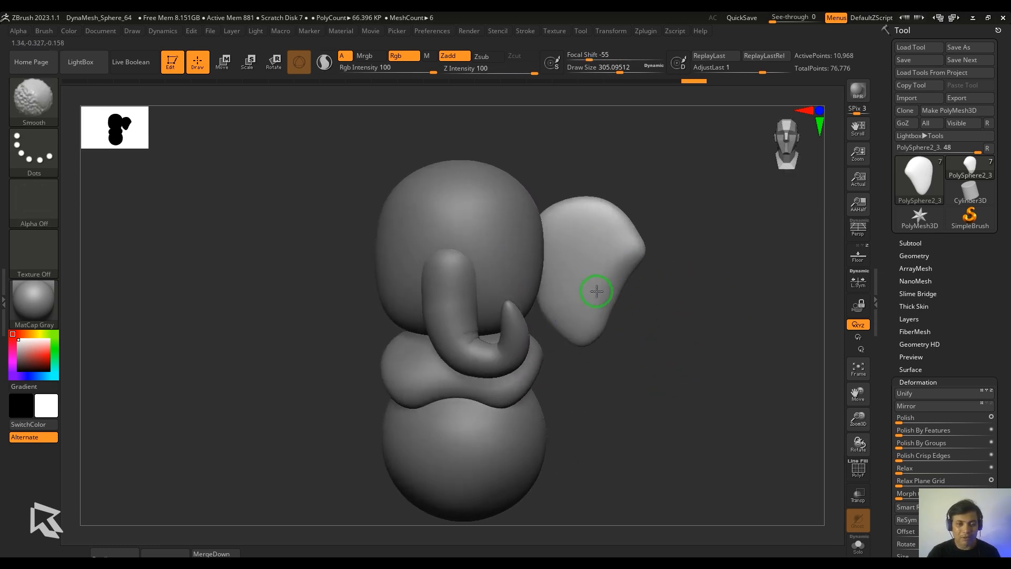
pyautogui.keyDown('shift'); pyautogui.moveTo(595, 289); pyautogui.dragTo(585, 274); pyautogui.keyUp('shift')
# Duplicate the ear and mirror the copy to the other side of the head.
pyautogui.moveTo(700, 386); pyautogui.dragTo(507, 553)
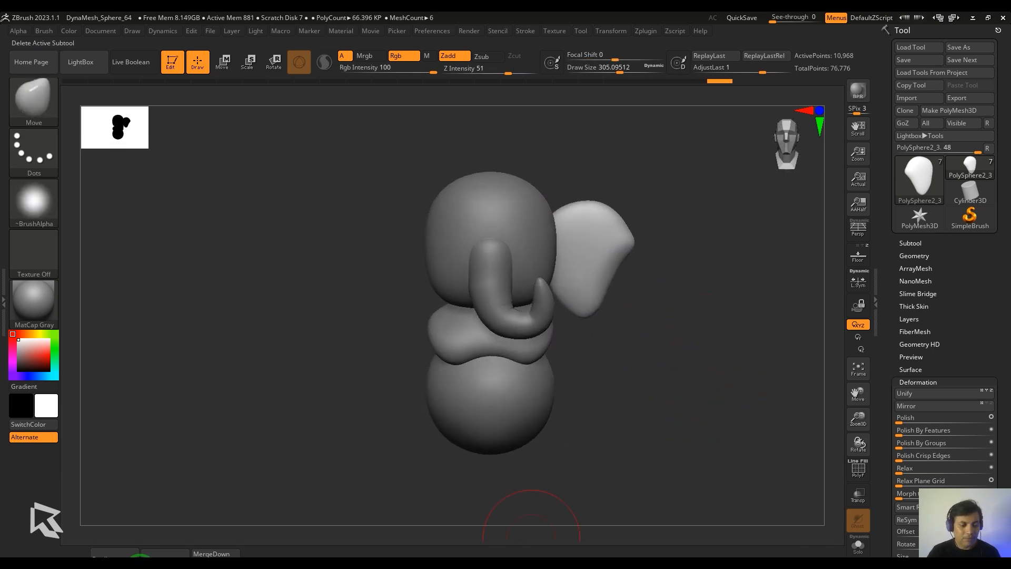
pyautogui.click(120, 553)
pyautogui.click(165, 553)
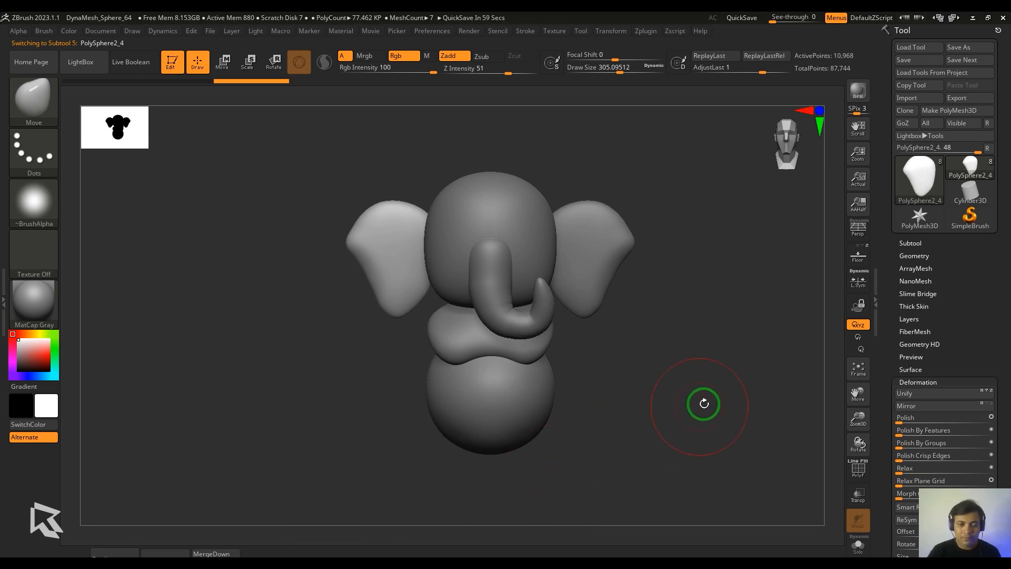
pyautogui.moveTo(704, 403); pyautogui.dragTo(629, 437)
# Duplicate the spare sphere above the figure again and move the copy beside the chest and belly.
pyautogui.keyDown('alt'); pyautogui.click(490, 239); pyautogui.keyUp('alt')
pyautogui.press('w')
pyautogui.keyDown('alt'); pyautogui.moveTo(645, 379); pyautogui.dragTo(608, 343); pyautogui.keyUp('alt')
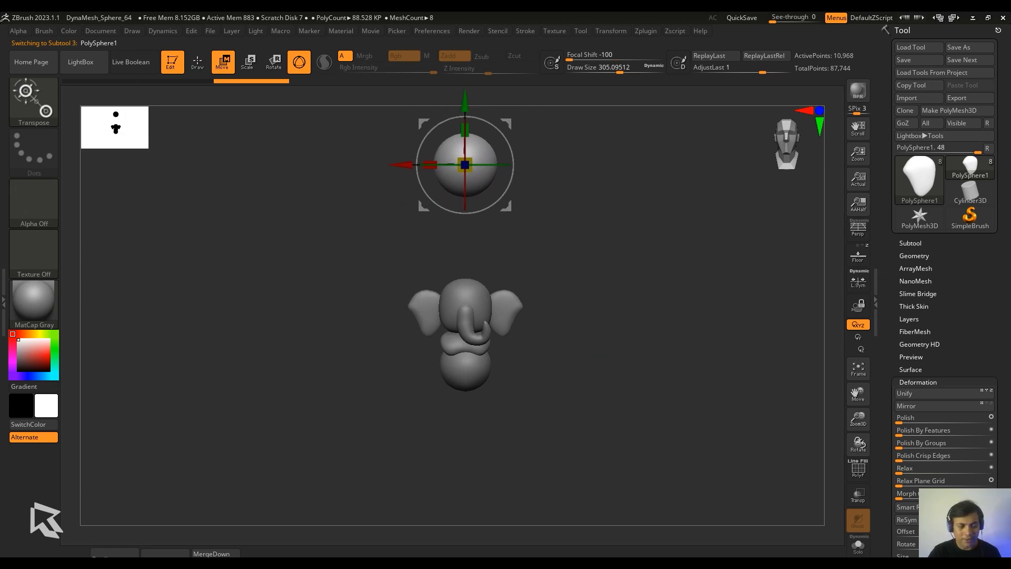
pyautogui.click(106, 559)
pyautogui.moveTo(507, 128); pyautogui.dragTo(568, 333)
pyautogui.keyDown('alt'); pyautogui.moveTo(677, 408); pyautogui.dragTo(716, 492); pyautogui.keyUp('alt')
# Scale the sphere down and narrow it into a slim upright ellipsoid for the upper arm beside the chest.
pyautogui.moveTo(531, 375); pyautogui.dragTo(503, 296)
pyautogui.moveTo(525, 335); pyautogui.dragTo(526, 288)
pyautogui.moveTo(532, 376); pyautogui.dragTo(531, 363)
pyautogui.moveTo(562, 325); pyautogui.dragTo(475, 274)
pyautogui.keyDown('alt'); pyautogui.moveTo(602, 316); pyautogui.dragTo(688, 320); pyautogui.keyUp('alt')
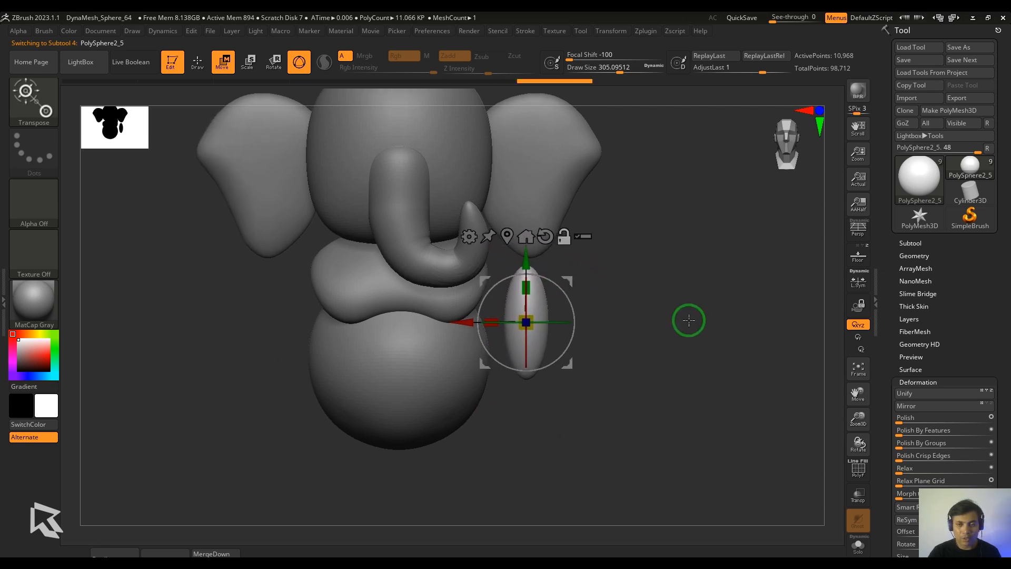
# Show the reference floor, then lengthen the arm ellipsoid and tilt it outward along the reference's upper arm.
pyautogui.click(857, 256)
pyautogui.keyDown('alt'); pyautogui.moveTo(738, 411); pyautogui.dragTo(534, 339); pyautogui.keyUp('alt')
pyautogui.moveTo(527, 285); pyautogui.dragTo(528, 297)
pyautogui.moveTo(569, 277); pyautogui.dragTo(553, 246)
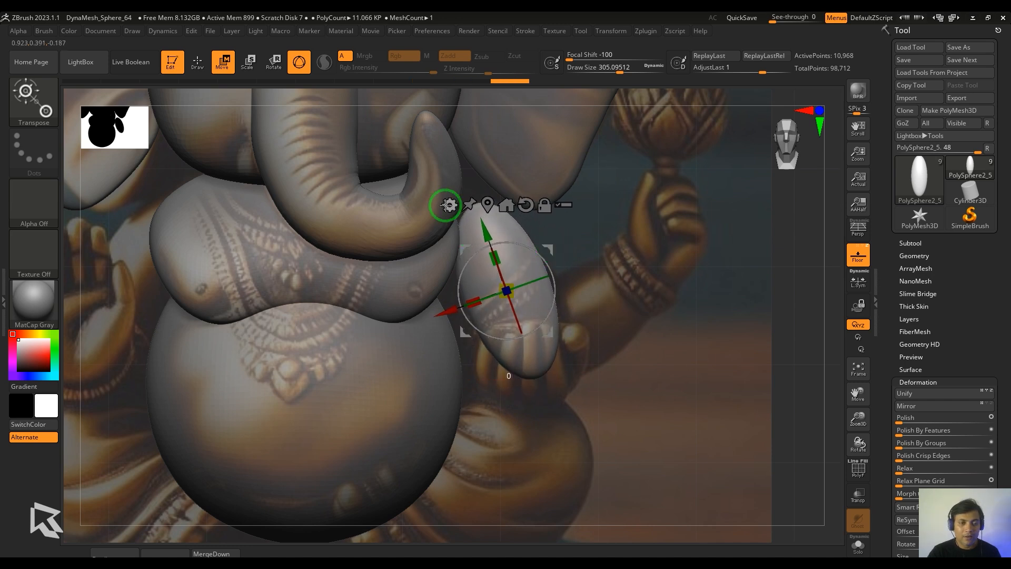
# Curve the upper arm at the shoulder with a Bend Curve deformer, accept it and hide the reference floor.
pyautogui.click(448, 205)
pyautogui.click(542, 232)
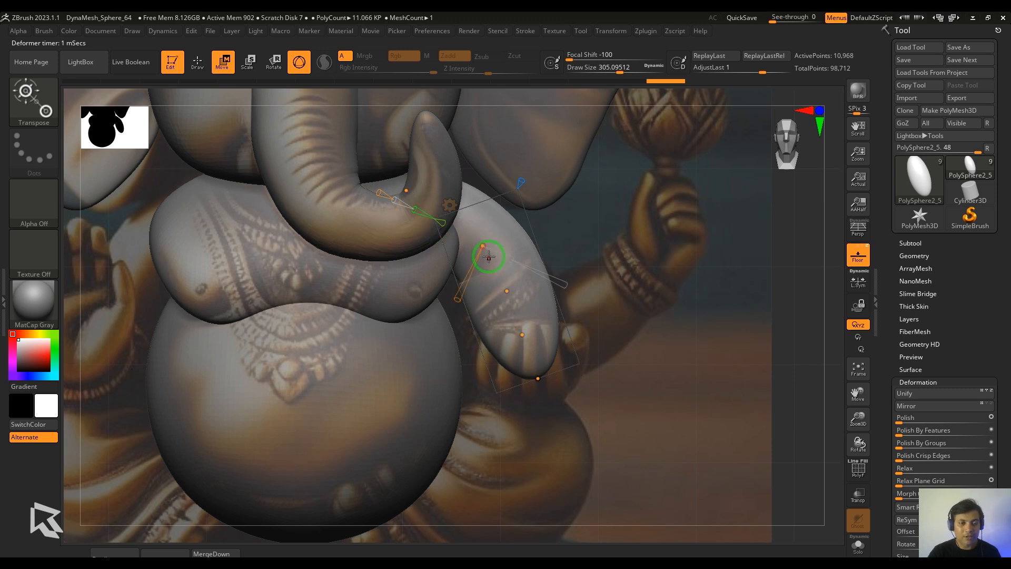
pyautogui.keyDown('alt'); pyautogui.moveTo(672, 340); pyautogui.dragTo(605, 247); pyautogui.keyUp('alt')
pyautogui.click(449, 204)
pyautogui.click(624, 211)
pyautogui.hotkey('shift', 'p')
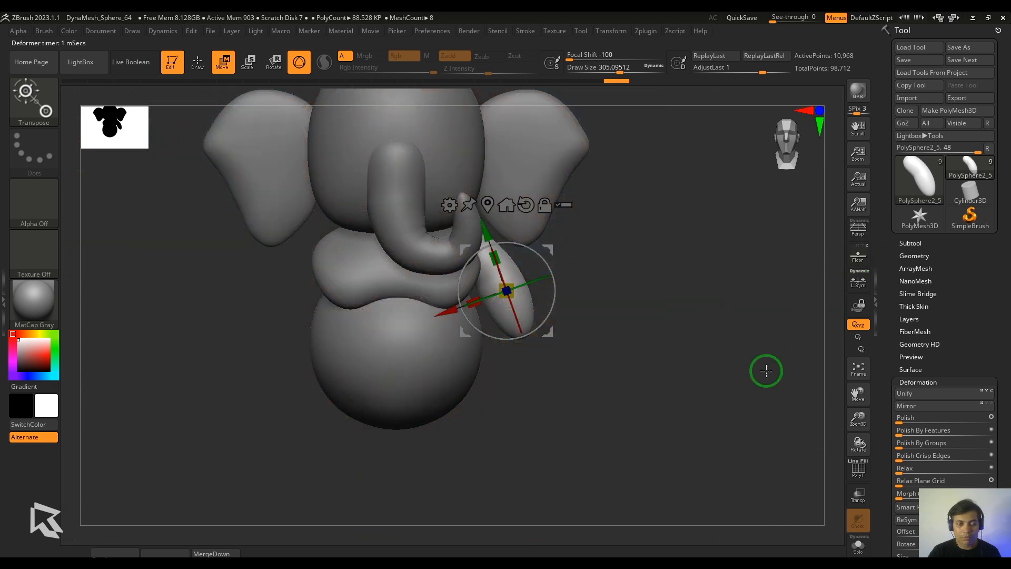
# Adjust the chest where it meets the upper arm, using the Move brush at draw size about 197.
pyautogui.moveTo(765, 369)
pyautogui.mouseDown()
pyautogui.moveTo(697, 386)
pyautogui.moveTo(763, 358)
pyautogui.moveTo(746, 377)
pyautogui.moveTo(729, 368)
pyautogui.moveTo(434, 394)
pyautogui.moveTo(440, 442)
pyautogui.mouseUp()
pyautogui.press('q')
pyautogui.moveTo(620, 69); pyautogui.dragTo(609, 70)
pyautogui.keyDown('alt'); pyautogui.click(651, 271); pyautogui.keyUp('alt')
pyautogui.moveTo(814, 300); pyautogui.dragTo(451, 296)
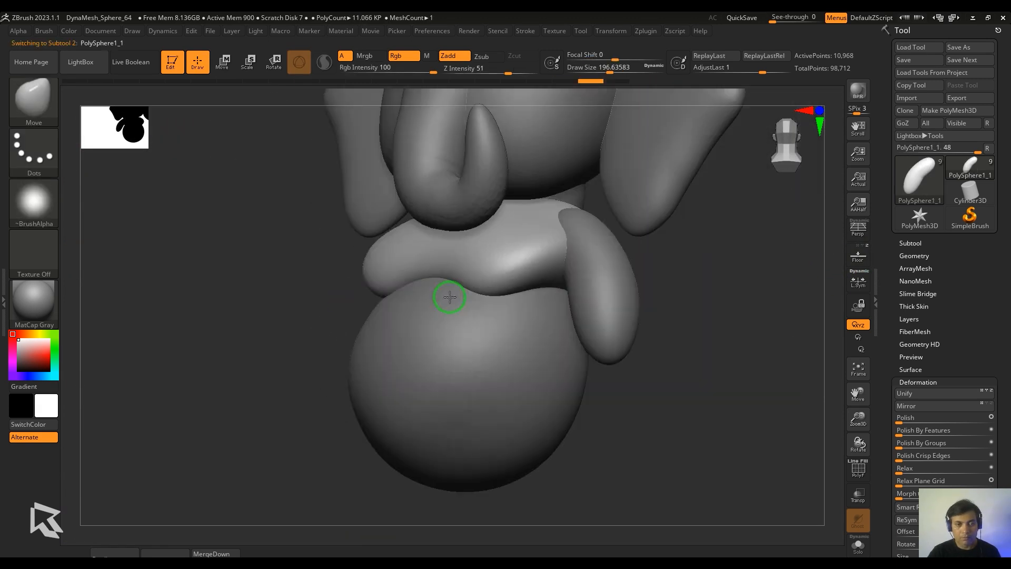
pyautogui.moveTo(690, 319)
pyautogui.mouseDown()
pyautogui.moveTo(749, 325)
pyautogui.moveTo(698, 334)
pyautogui.mouseUp()
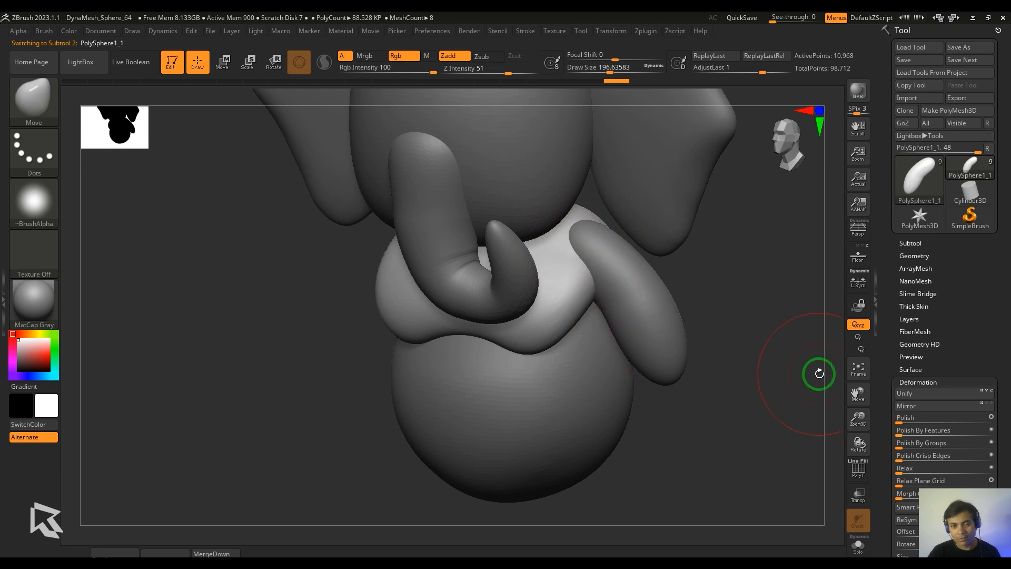
pyautogui.moveTo(819, 373); pyautogui.dragTo(792, 322)
# Try a mirrored duplicate of the upper arm on the other side, and delete that copy.
pyautogui.keyDown('alt'); pyautogui.click(670, 343); pyautogui.keyUp('alt')
pyautogui.keyDown('alt'); pyautogui.moveTo(734, 440); pyautogui.dragTo(427, 552); pyautogui.keyUp('alt')
pyautogui.click(128, 556)
pyautogui.click(214, 561)
pyautogui.click(156, 562)
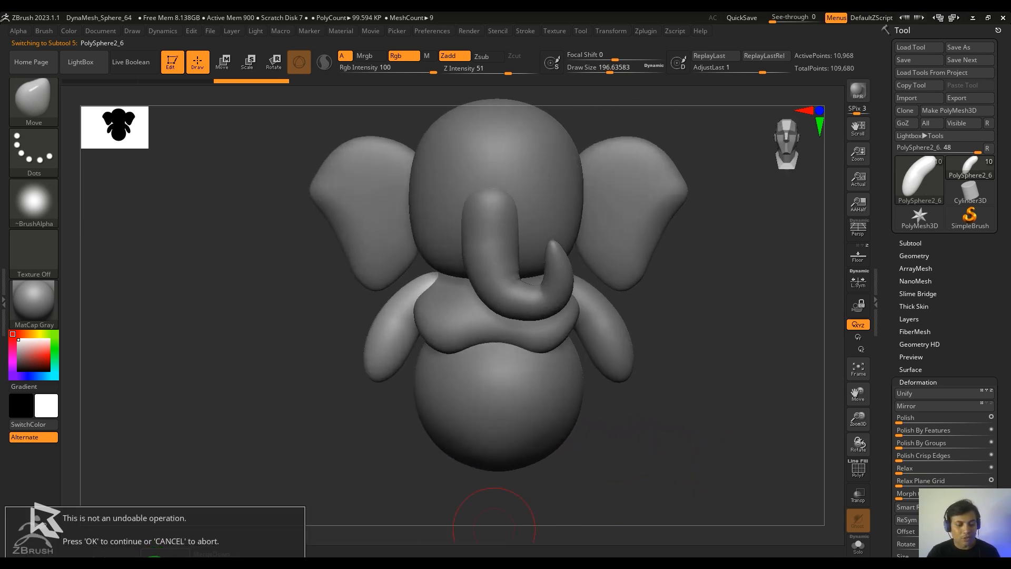
pyautogui.click(150, 565)
# Select the upper arm and tilt it slightly forward with the gizmo in side view.
pyautogui.keyDown('alt'); pyautogui.click(605, 334); pyautogui.keyUp('alt')
pyautogui.keyDown('shift'); pyautogui.moveTo(698, 466); pyautogui.dragTo(636, 493); pyautogui.keyUp('shift')
pyautogui.press('w')
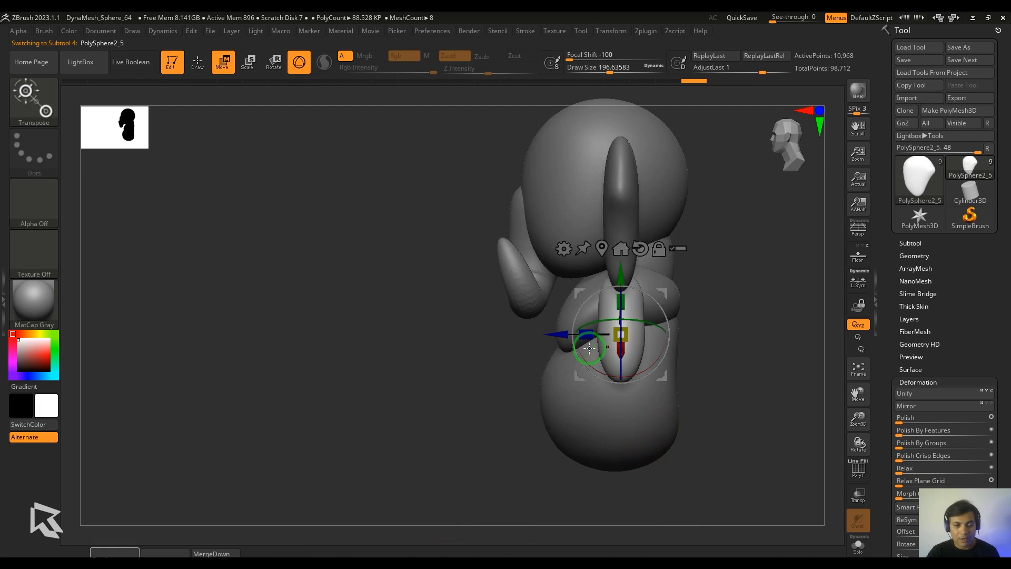
pyautogui.moveTo(711, 398); pyautogui.dragTo(750, 393)
pyautogui.keyDown('alt'); pyautogui.moveTo(663, 375); pyautogui.dragTo(628, 321); pyautogui.keyUp('alt')
pyautogui.keyDown('shift'); pyautogui.moveTo(774, 363); pyautogui.dragTo(727, 354); pyautogui.keyUp('shift')
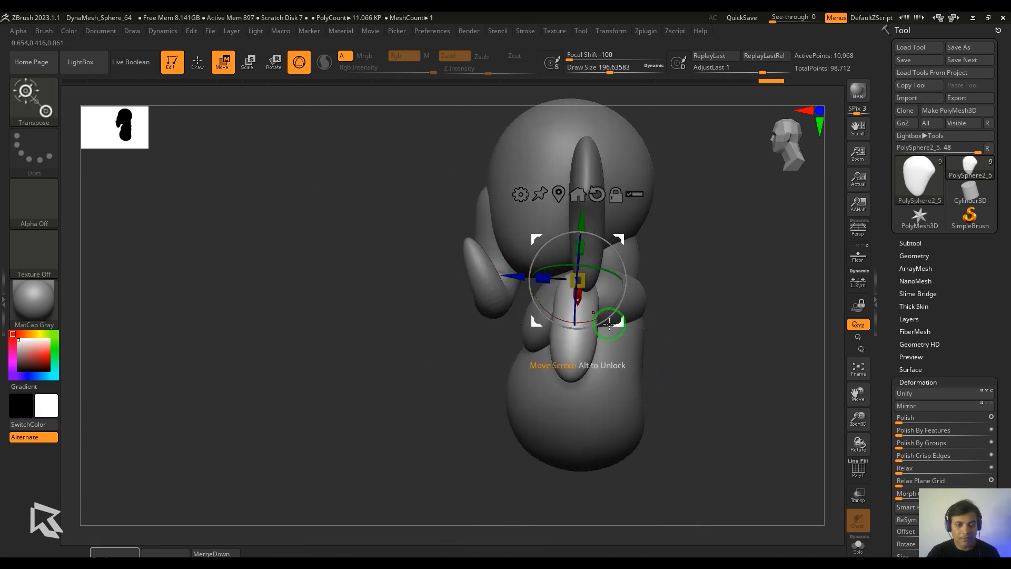
# Duplicate the upper arm, move the copy directly behind the first and rotate it slightly for the rear arm.
pyautogui.click(134, 554)
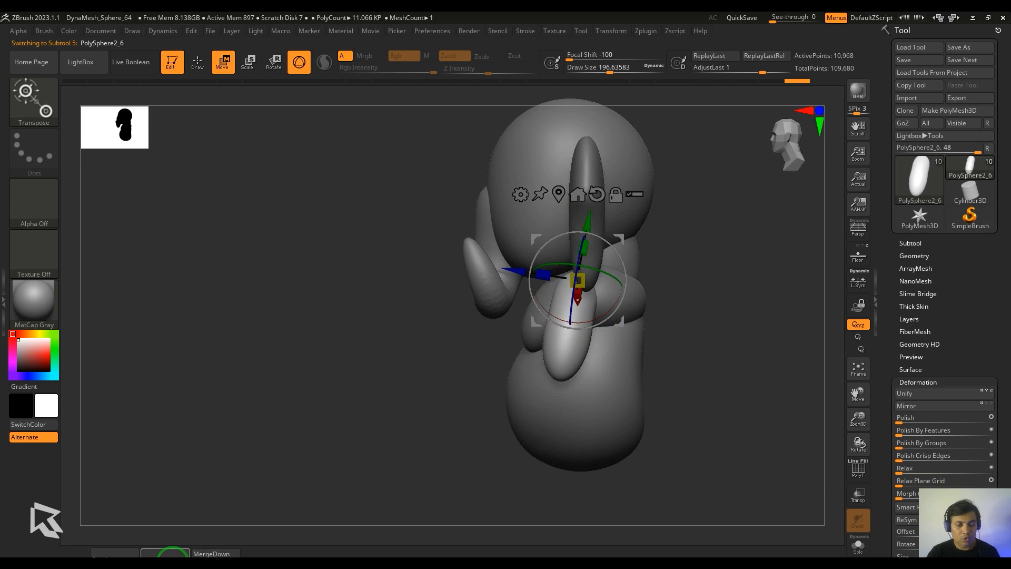
pyautogui.moveTo(532, 286); pyautogui.dragTo(556, 291)
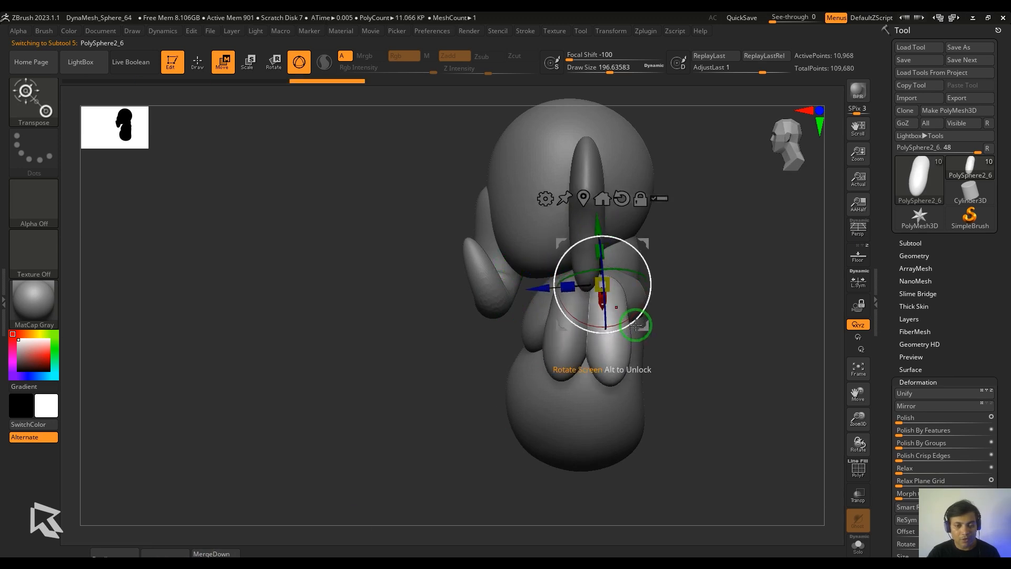
pyautogui.moveTo(808, 376); pyautogui.dragTo(717, 385)
pyautogui.moveTo(646, 241); pyautogui.dragTo(652, 237)
# Duplicate the front and rear upper arms and mirror the copies to the other side of the body.
pyautogui.moveTo(473, 388); pyautogui.dragTo(727, 439)
pyautogui.keyDown('alt'); pyautogui.click(643, 375); pyautogui.keyUp('alt')
pyautogui.click(107, 556)
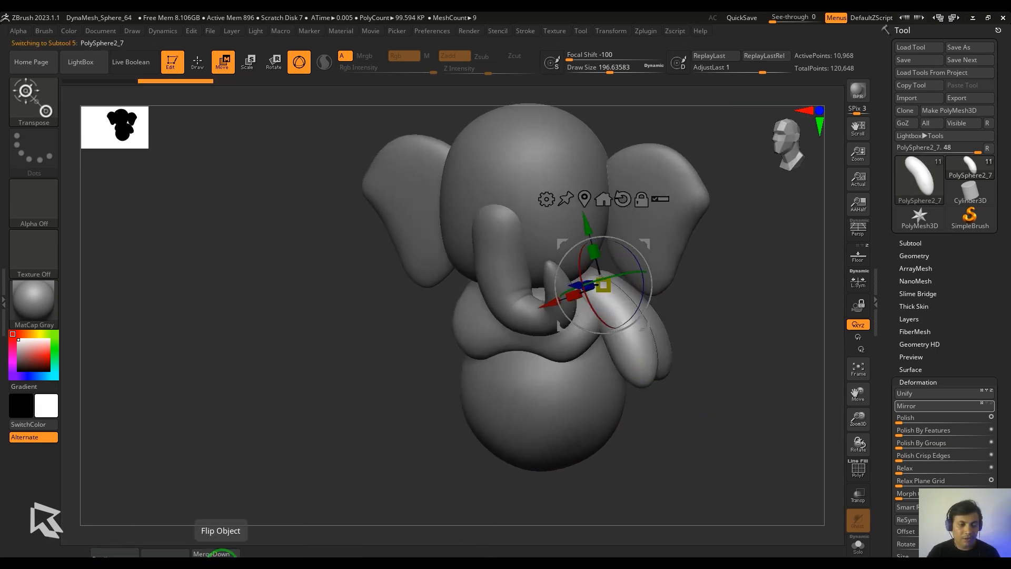
pyautogui.click(216, 554)
pyautogui.click(115, 553)
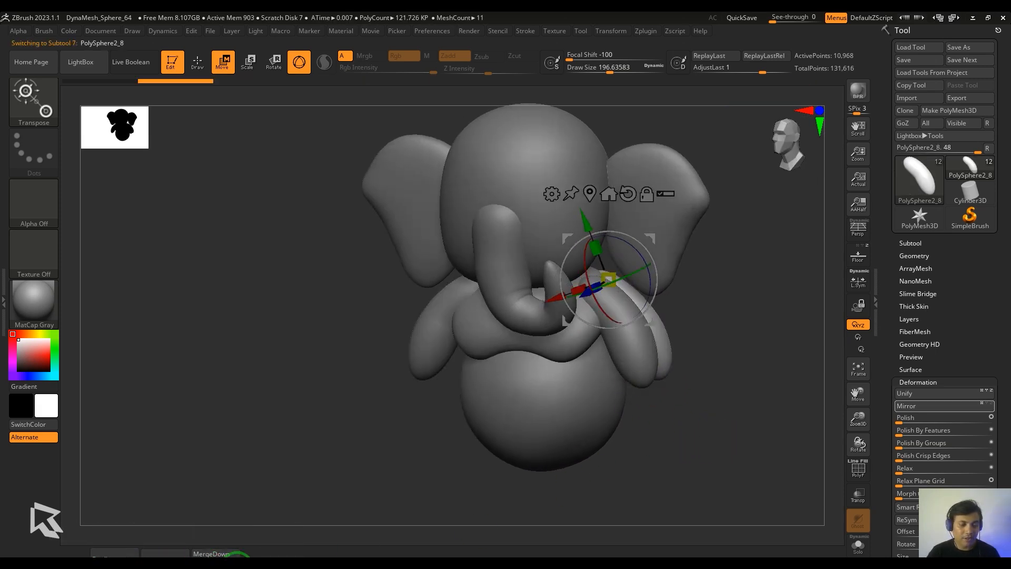
# Duplicate the spare sphere, move the copy to the front arm's lower end and shape it into a horizontal forearm ellipsoid.
pyautogui.moveTo(686, 440); pyautogui.dragTo(722, 425)
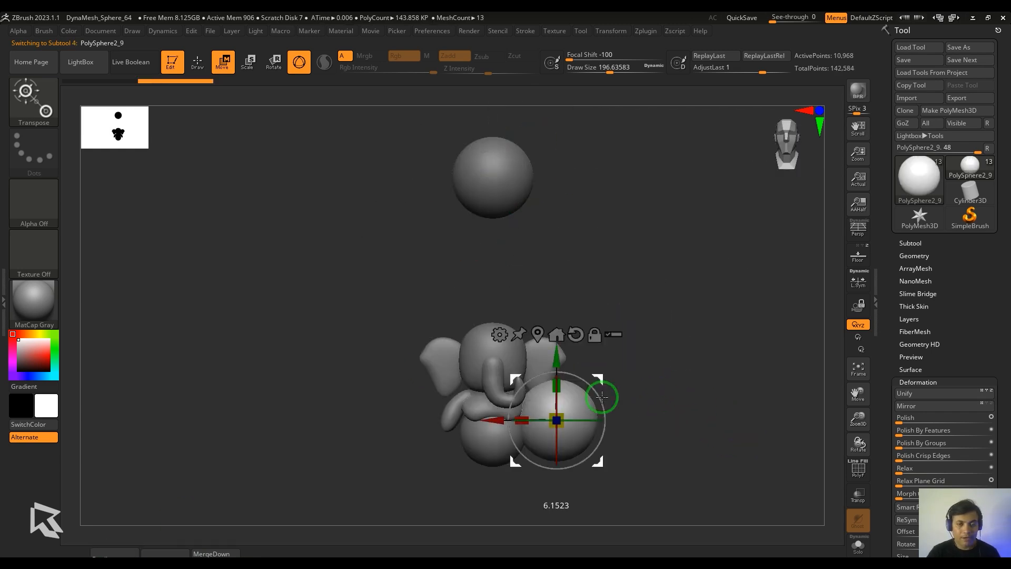
pyautogui.keyDown('alt'); pyautogui.moveTo(706, 431); pyautogui.dragTo(740, 394); pyautogui.keyUp('alt')
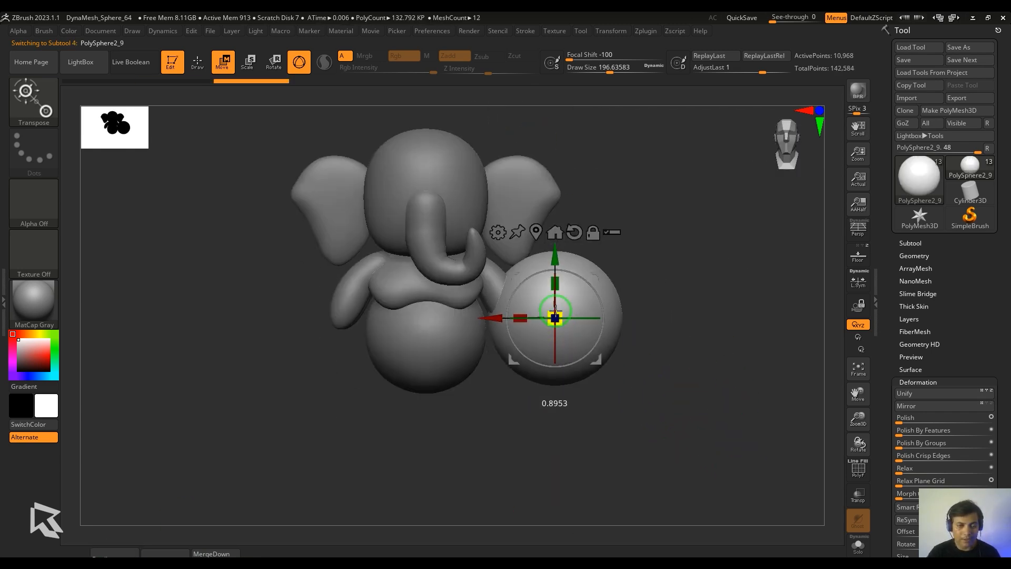
pyautogui.moveTo(681, 289); pyautogui.dragTo(588, 314)
pyautogui.moveTo(465, 332); pyautogui.dragTo(484, 333)
# Taper the forearm toward the wrist with a Bend Curve deformer and accept the deformation.
pyautogui.click(491, 246)
pyautogui.click(487, 309)
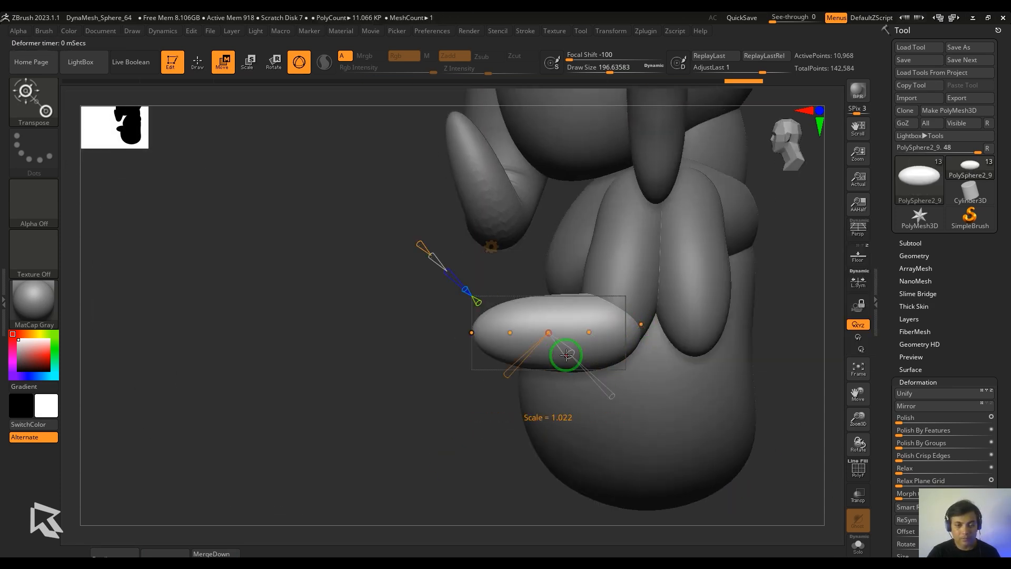
pyautogui.moveTo(274, 398); pyautogui.dragTo(438, 402)
pyautogui.keyDown('alt'); pyautogui.moveTo(705, 368); pyautogui.dragTo(746, 427); pyautogui.keyUp('alt')
pyautogui.click(518, 247)
pyautogui.click(690, 253)
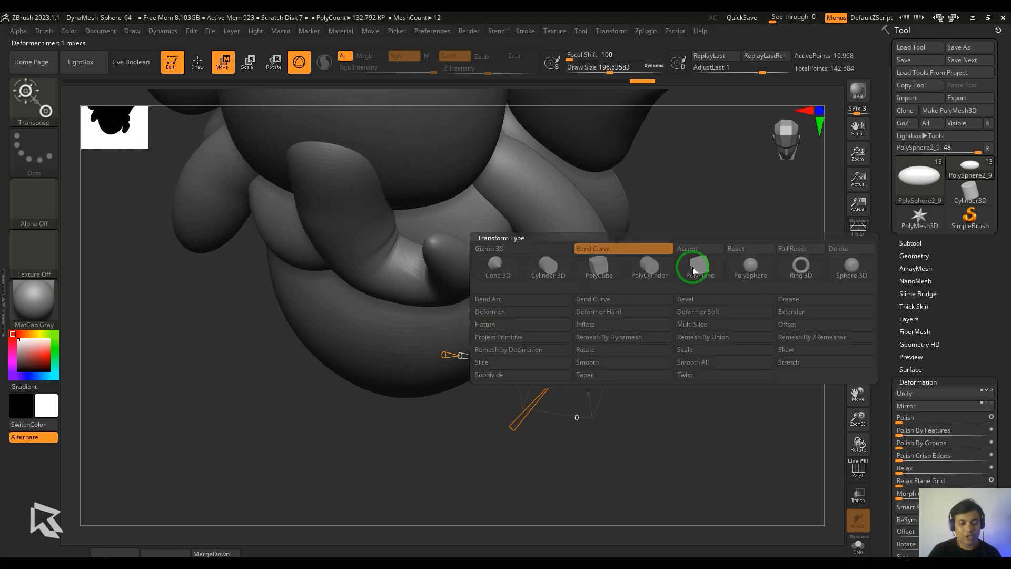
# Move the forearm back toward the elbow and align it with the upper arm in front view.
pyautogui.moveTo(722, 376); pyautogui.dragTo(342, 408)
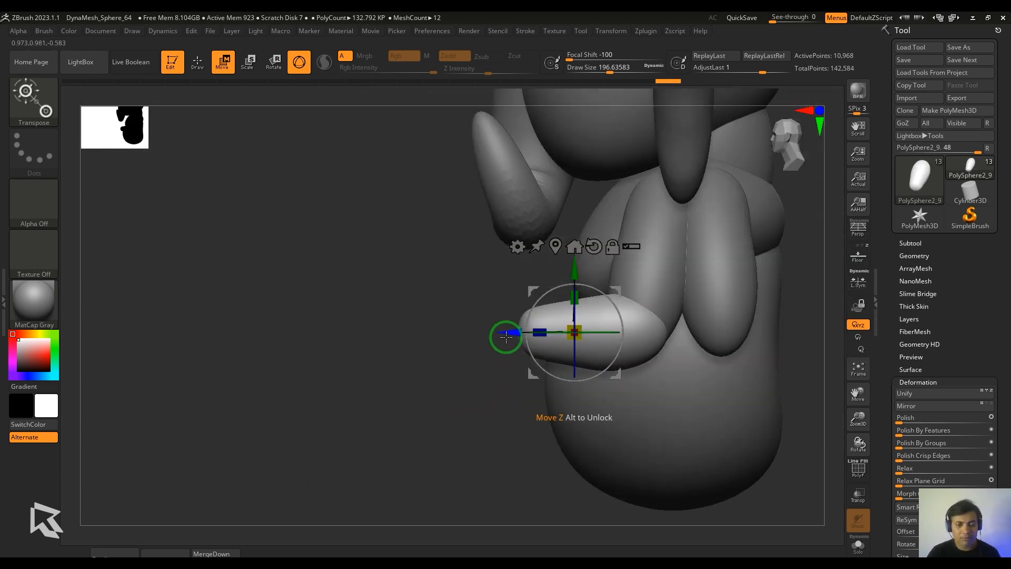
pyautogui.moveTo(506, 336); pyautogui.dragTo(518, 336)
pyautogui.moveTo(332, 400); pyautogui.dragTo(665, 405)
pyautogui.moveTo(629, 294); pyautogui.dragTo(623, 289)
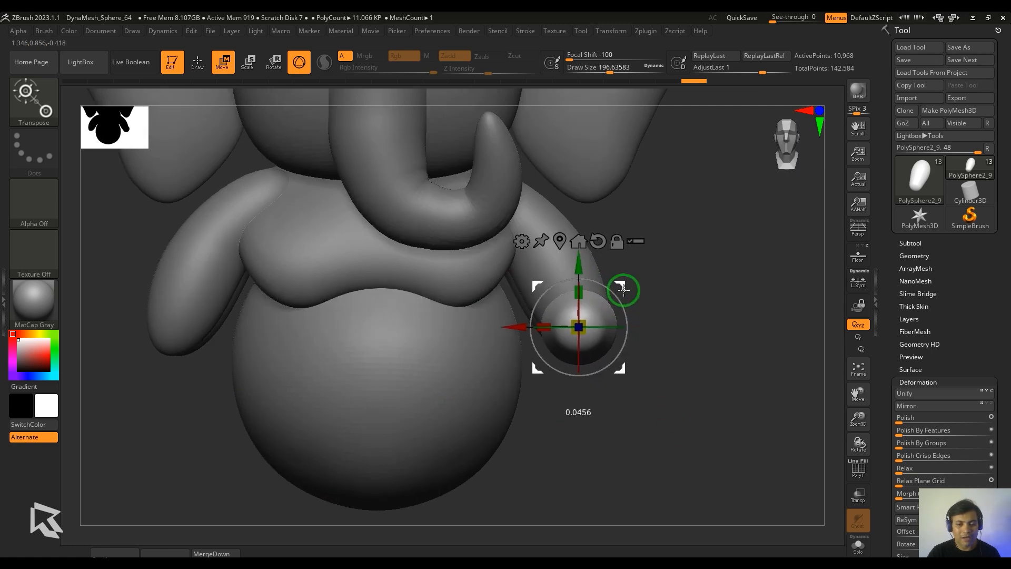
# Duplicate the front forearm and mirror the copy to the other side of the body.
pyautogui.moveTo(648, 342); pyautogui.dragTo(354, 467)
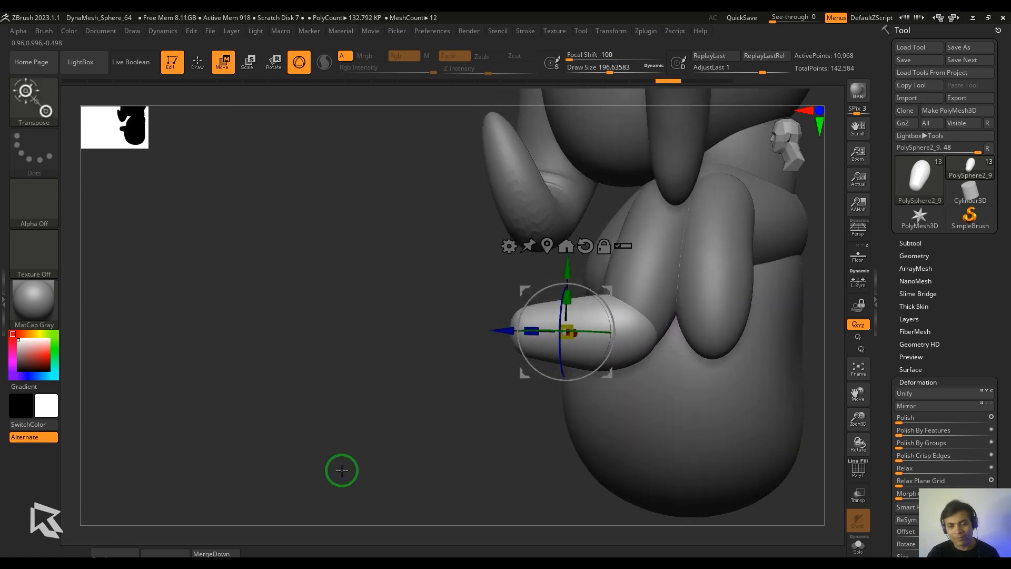
pyautogui.moveTo(335, 453); pyautogui.dragTo(687, 450)
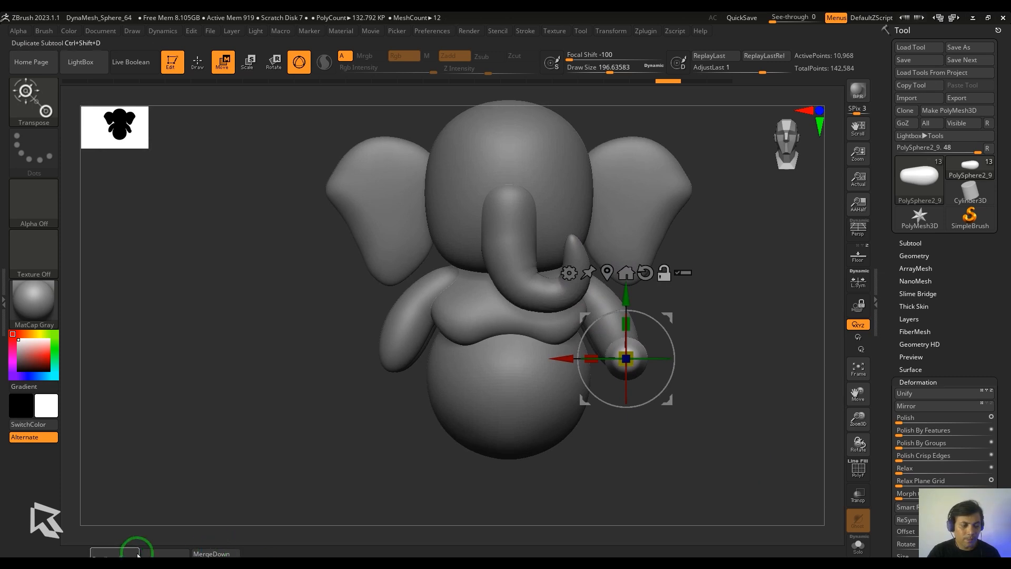
pyautogui.click(110, 554)
pyautogui.click(213, 555)
pyautogui.moveTo(560, 528); pyautogui.dragTo(666, 473)
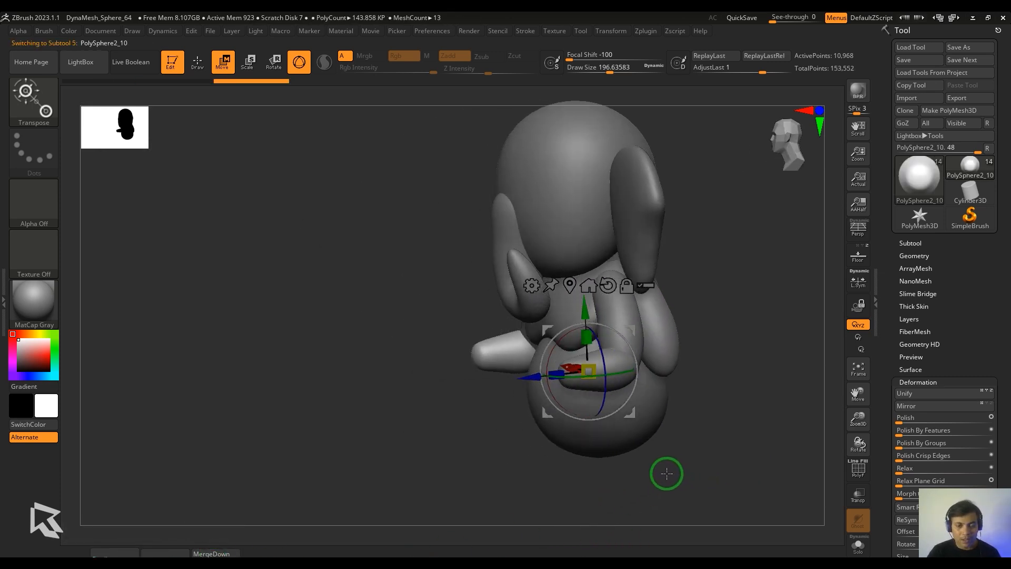
# Duplicate the original front forearm, move the copy back to the rear upper arm and rotate it outward.
pyautogui.keyDown('alt'); pyautogui.click(627, 379); pyautogui.keyUp('alt')
pyautogui.moveTo(731, 440); pyautogui.dragTo(732, 478)
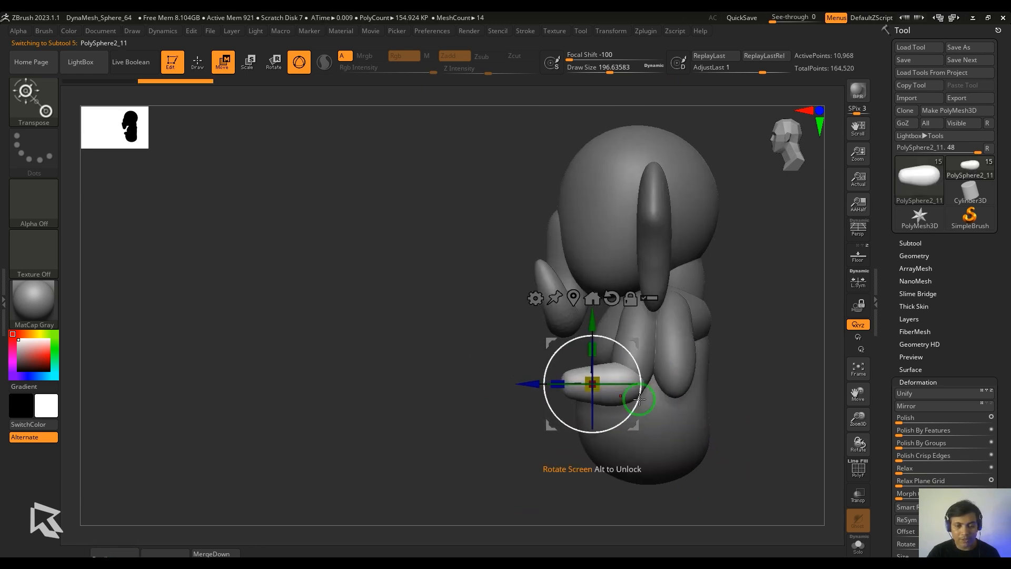
pyautogui.keyDown('ctrl'); pyautogui.moveTo(593, 383); pyautogui.dragTo(633, 388); pyautogui.keyUp('ctrl')
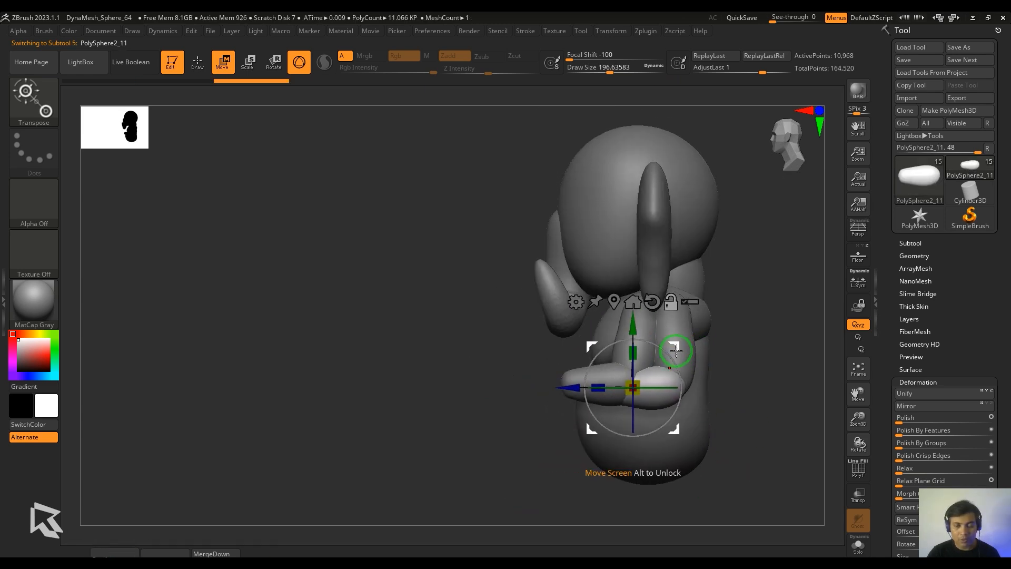
pyautogui.keyDown('alt'); pyautogui.moveTo(676, 350); pyautogui.dragTo(717, 350); pyautogui.keyUp('alt')
pyautogui.moveTo(766, 501); pyautogui.dragTo(813, 480)
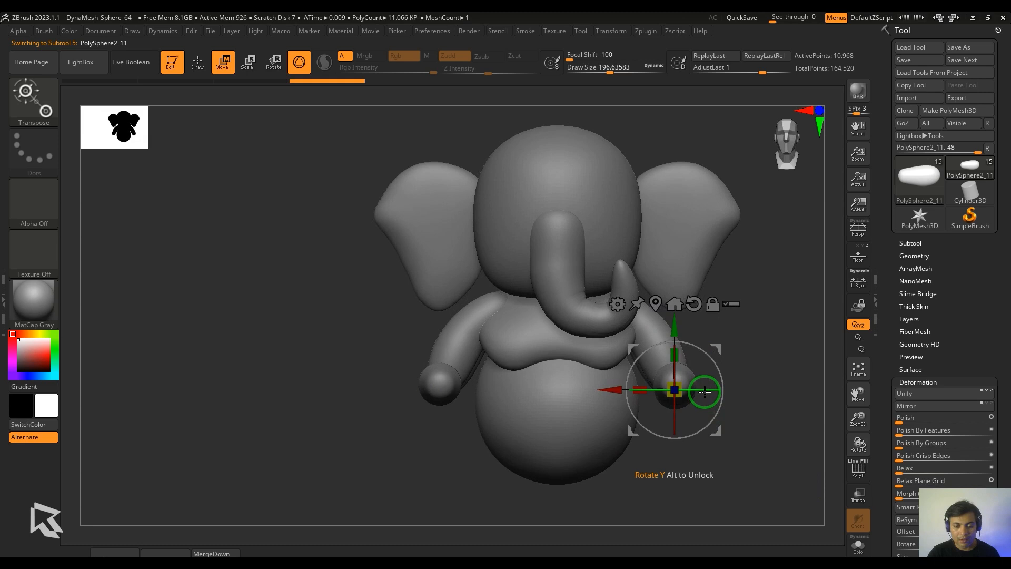
pyautogui.moveTo(705, 390); pyautogui.dragTo(780, 384)
pyautogui.moveTo(761, 463)
pyautogui.mouseDown()
pyautogui.moveTo(702, 480)
pyautogui.moveTo(764, 457)
pyautogui.mouseUp()
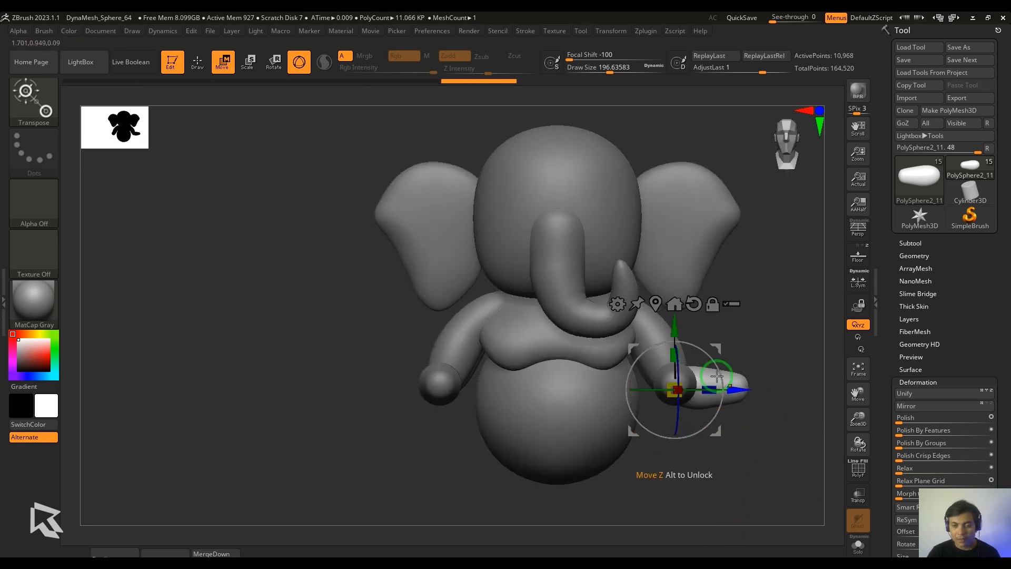
# Tilt the rear forearm upward and align it with the raised arm in the front reference.
pyautogui.moveTo(709, 356); pyautogui.dragTo(695, 318)
pyautogui.keyDown('alt'); pyautogui.moveTo(771, 420); pyautogui.dragTo(774, 476); pyautogui.keyUp('alt')
pyautogui.click(857, 258)
pyautogui.moveTo(638, 348); pyautogui.dragTo(629, 337)
# Bend and reshape the rear forearm to the reference with a Bend Curve deformer and accept the deformation.
pyautogui.click(539, 288)
pyautogui.moveTo(700, 318); pyautogui.dragTo(698, 332)
pyautogui.moveTo(671, 338); pyautogui.dragTo(637, 367)
pyautogui.moveTo(690, 423); pyautogui.dragTo(678, 423)
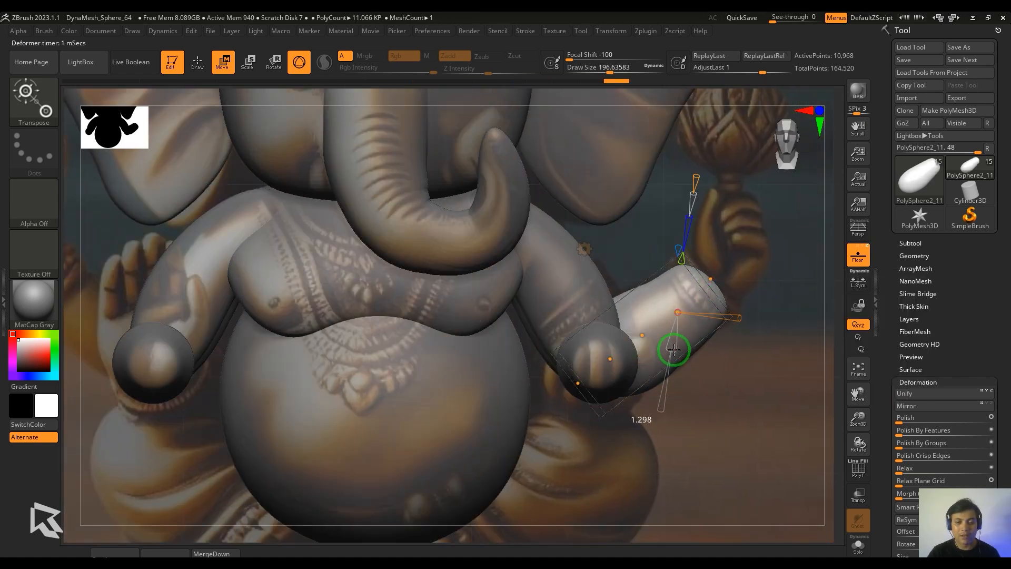
pyautogui.moveTo(710, 280); pyautogui.dragTo(709, 272)
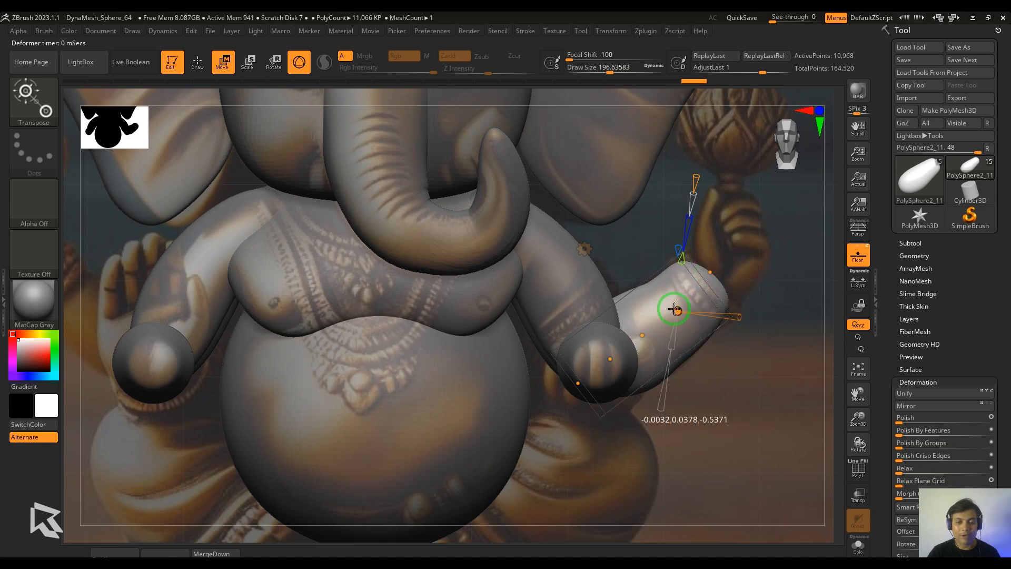
pyautogui.click(585, 249)
pyautogui.click(763, 248)
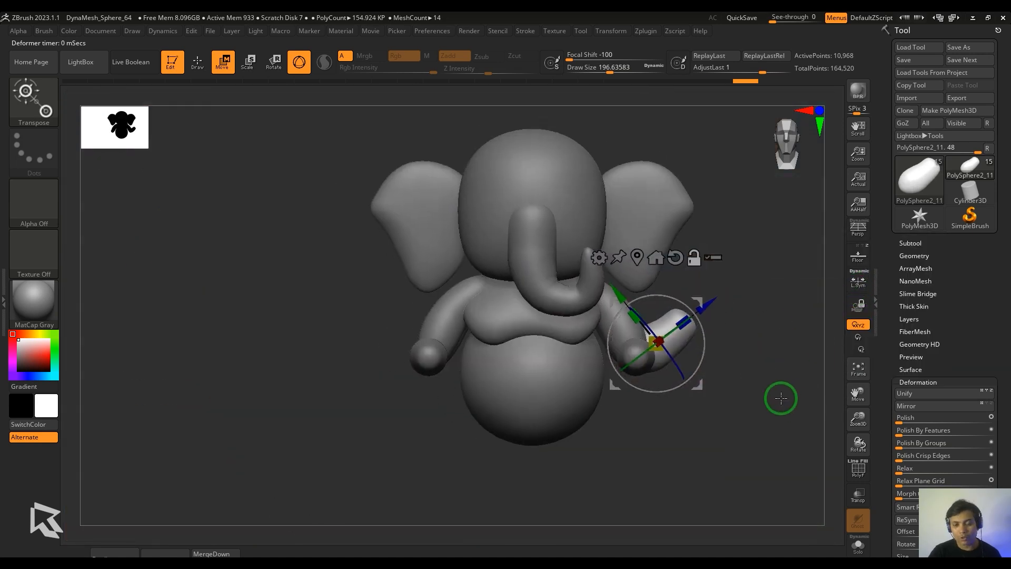
# Duplicate the rear forearm and mirror the copy to the other side of the body.
pyautogui.press('q')
pyautogui.moveTo(721, 381)
pyautogui.mouseDown()
pyautogui.moveTo(695, 420)
pyautogui.moveTo(795, 403)
pyautogui.moveTo(712, 373)
pyautogui.mouseUp()
pyautogui.click(165, 553)
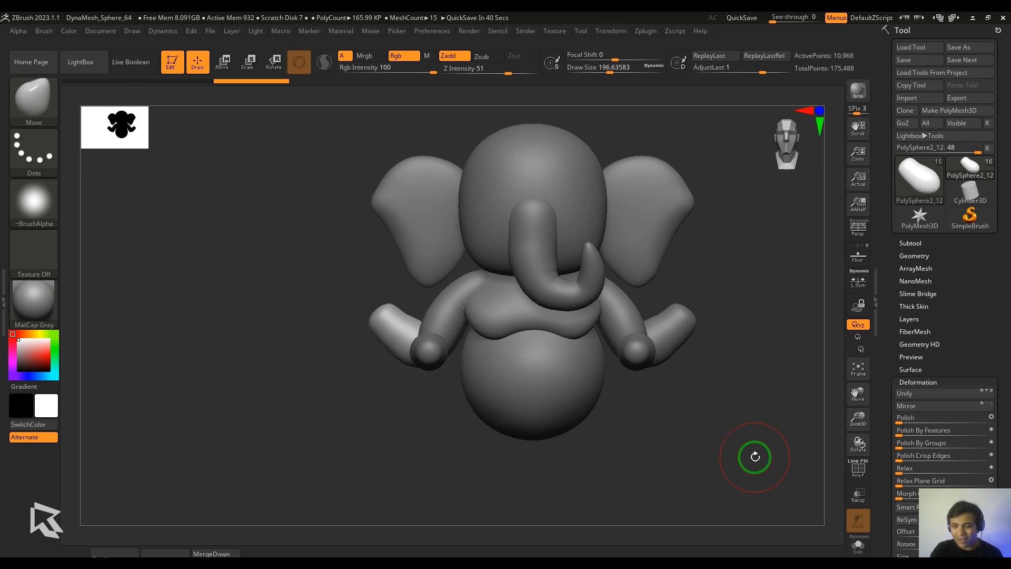
# Duplicate the spare sphere above the figure and move the copy down beside the belly.
pyautogui.keyDown('alt'); pyautogui.moveTo(710, 450); pyautogui.dragTo(657, 402); pyautogui.keyUp('alt')
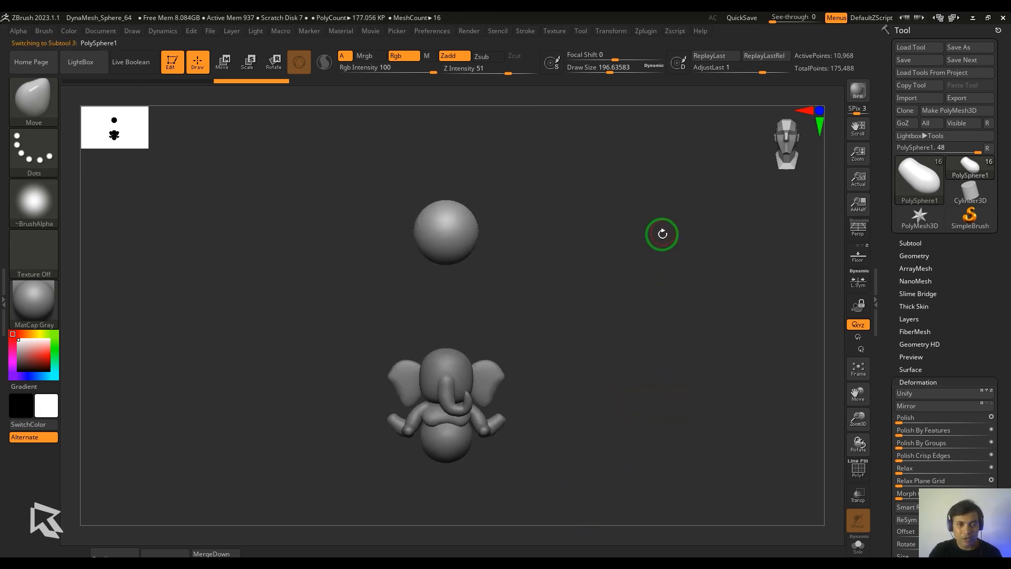
pyautogui.press('w')
pyautogui.click(102, 550)
pyautogui.moveTo(505, 109); pyautogui.dragTo(548, 342)
pyautogui.keyDown('alt'); pyautogui.moveTo(653, 416); pyautogui.dragTo(692, 460); pyautogui.keyUp('alt')
# Shrink and flatten the copied sphere into a horizontal thigh ellipsoid beside the lower belly.
pyautogui.moveTo(511, 359); pyautogui.dragTo(494, 319)
pyautogui.moveTo(546, 308); pyautogui.dragTo(525, 281)
pyautogui.moveTo(585, 358); pyautogui.dragTo(580, 354)
pyautogui.moveTo(456, 334)
pyautogui.mouseDown()
pyautogui.moveTo(444, 335)
pyautogui.moveTo(493, 329)
pyautogui.moveTo(459, 335)
pyautogui.mouseUp()
pyautogui.moveTo(495, 400); pyautogui.dragTo(535, 357)
pyautogui.moveTo(421, 331); pyautogui.dragTo(451, 334)
pyautogui.moveTo(527, 400); pyautogui.dragTo(548, 400)
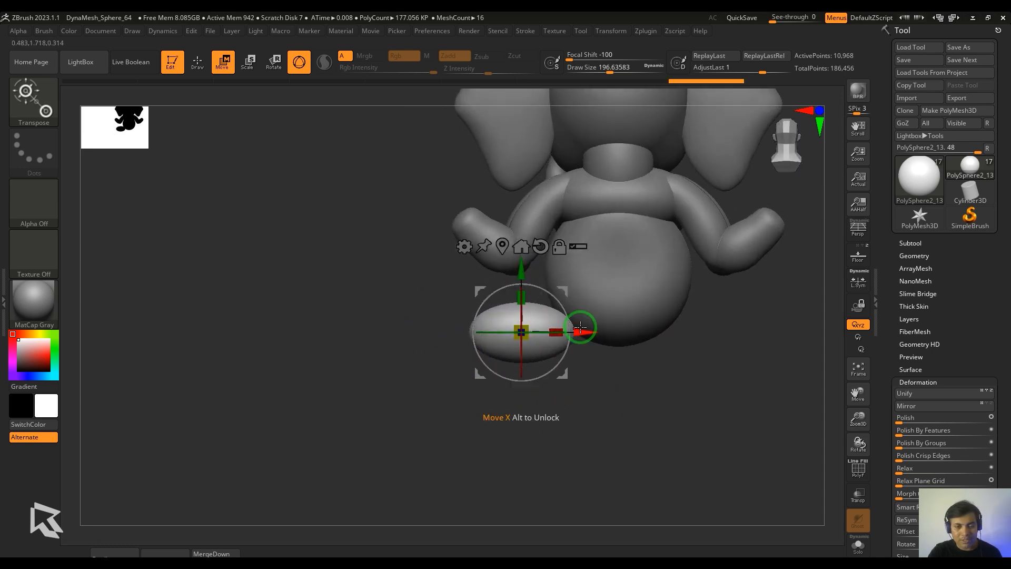
# Move the thigh against the belly and tilt it to follow the seated leg in the front reference.
pyautogui.keyDown('alt'); pyautogui.moveTo(592, 333); pyautogui.dragTo(630, 338); pyautogui.keyUp('alt')
pyautogui.moveTo(595, 416); pyautogui.dragTo(708, 469)
pyautogui.click(858, 257)
pyautogui.moveTo(558, 348); pyautogui.dragTo(541, 412)
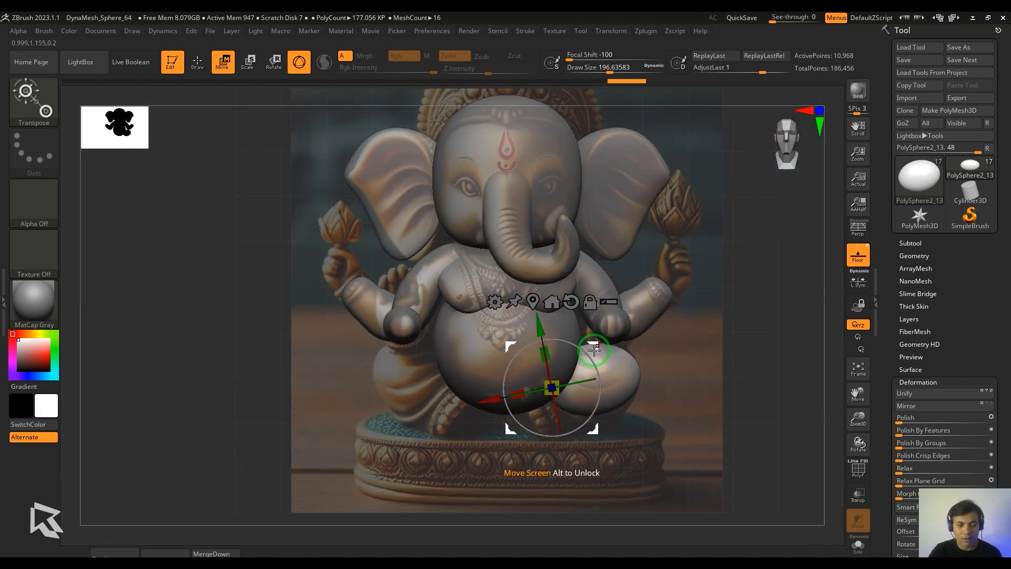
pyautogui.click(857, 257)
# Duplicate the thigh, move the copy outward and rotate it into a lower leg matching the reference.
pyautogui.moveTo(716, 449); pyautogui.dragTo(720, 410)
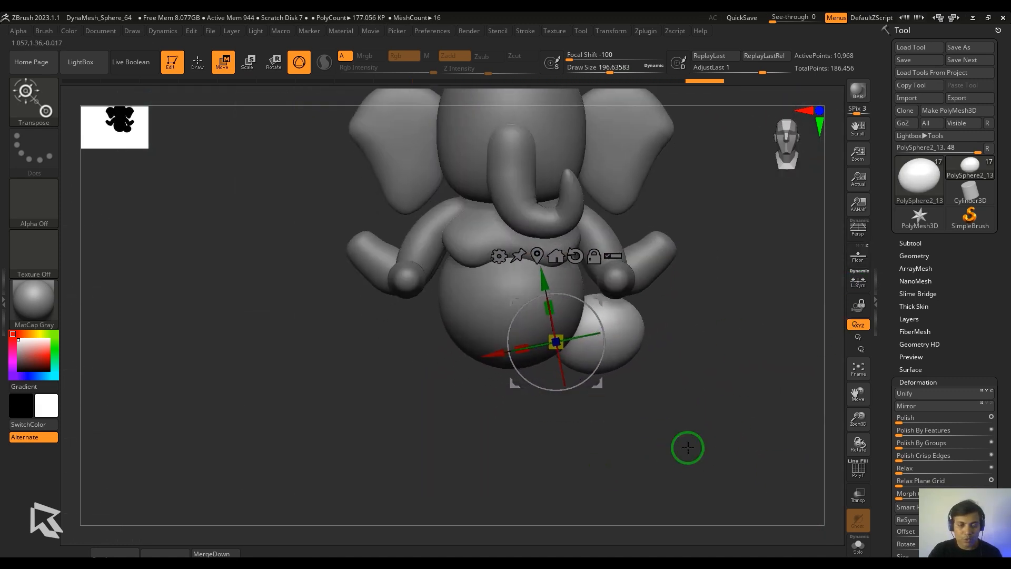
pyautogui.keyDown('alt'); pyautogui.moveTo(667, 393); pyautogui.dragTo(667, 430); pyautogui.keyUp('alt')
pyautogui.moveTo(493, 392); pyautogui.dragTo(575, 384)
pyautogui.moveTo(724, 416); pyautogui.dragTo(722, 458)
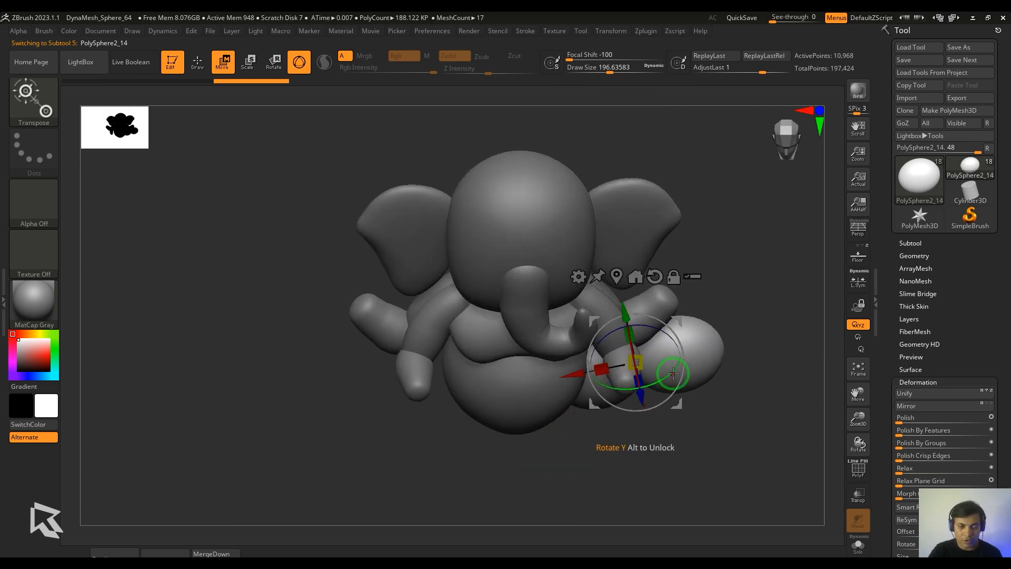
pyautogui.moveTo(673, 374); pyautogui.dragTo(614, 392)
pyautogui.moveTo(724, 484); pyautogui.dragTo(721, 451)
pyautogui.moveTo(722, 452)
pyautogui.keyDown('alt'); pyautogui.mouseDown()
pyautogui.moveTo(740, 445)
pyautogui.moveTo(725, 460)
pyautogui.mouseUp(); pyautogui.keyUp('alt')
pyautogui.click(858, 257)
pyautogui.moveTo(691, 322); pyautogui.dragTo(684, 345)
pyautogui.click(857, 257)
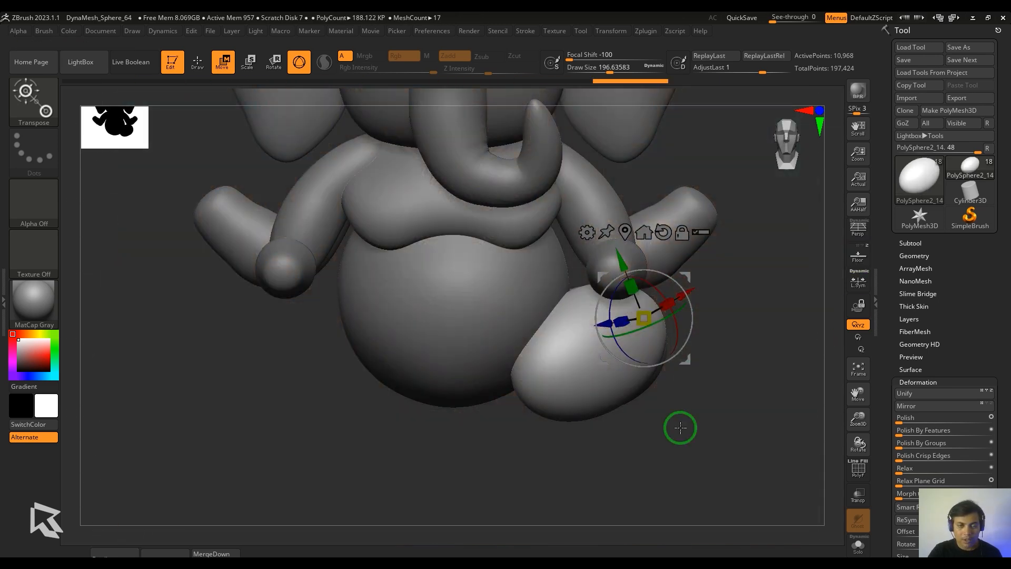
# Rotate and shift the lower leg in three-quarter views so it extends forward from the knee.
pyautogui.moveTo(679, 427); pyautogui.dragTo(627, 344)
pyautogui.moveTo(771, 232); pyautogui.dragTo(802, 374)
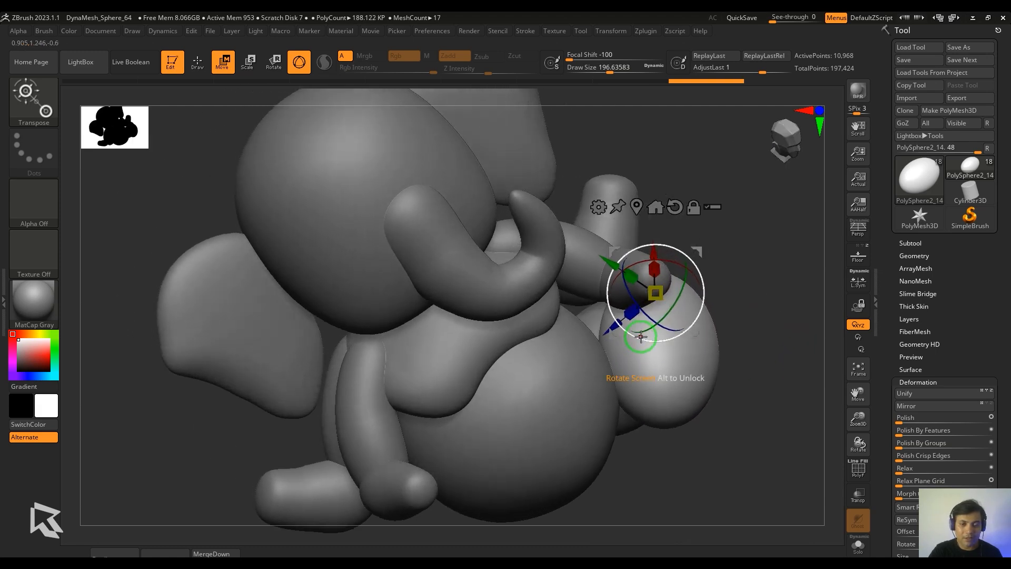
pyautogui.moveTo(763, 316); pyautogui.dragTo(797, 363)
pyautogui.moveTo(686, 302); pyautogui.dragTo(697, 329)
pyautogui.moveTo(763, 379); pyautogui.dragTo(721, 263)
pyautogui.moveTo(753, 337); pyautogui.dragTo(753, 421)
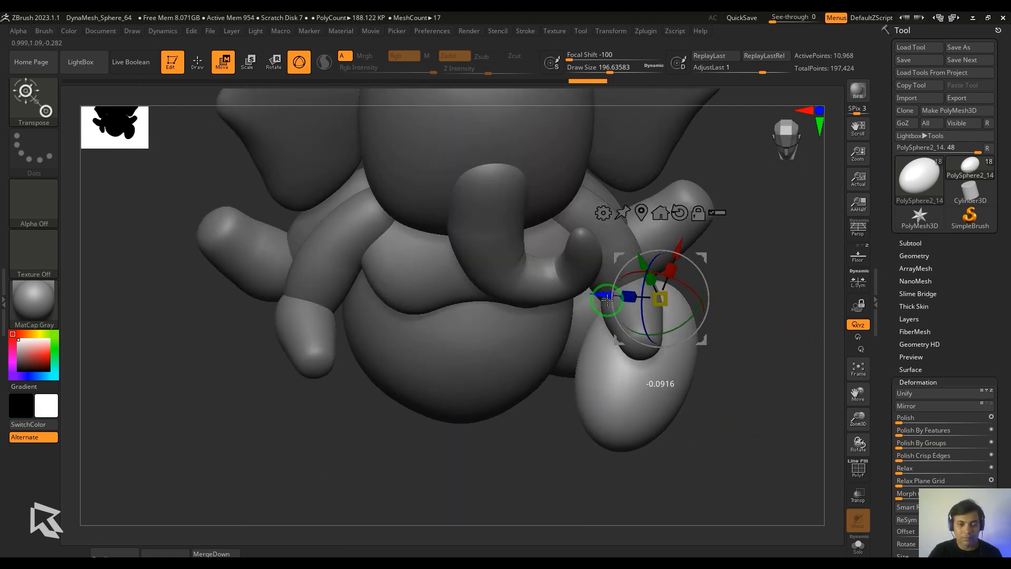
pyautogui.moveTo(605, 296); pyautogui.dragTo(613, 287)
# Select the thigh and adjust its placement behind the lower leg.
pyautogui.moveTo(706, 474); pyautogui.dragTo(774, 405)
pyautogui.keyDown('alt'); pyautogui.click(764, 322); pyautogui.keyUp('alt')
pyautogui.moveTo(714, 342); pyautogui.dragTo(724, 337)
pyautogui.moveTo(737, 405); pyautogui.dragTo(632, 418)
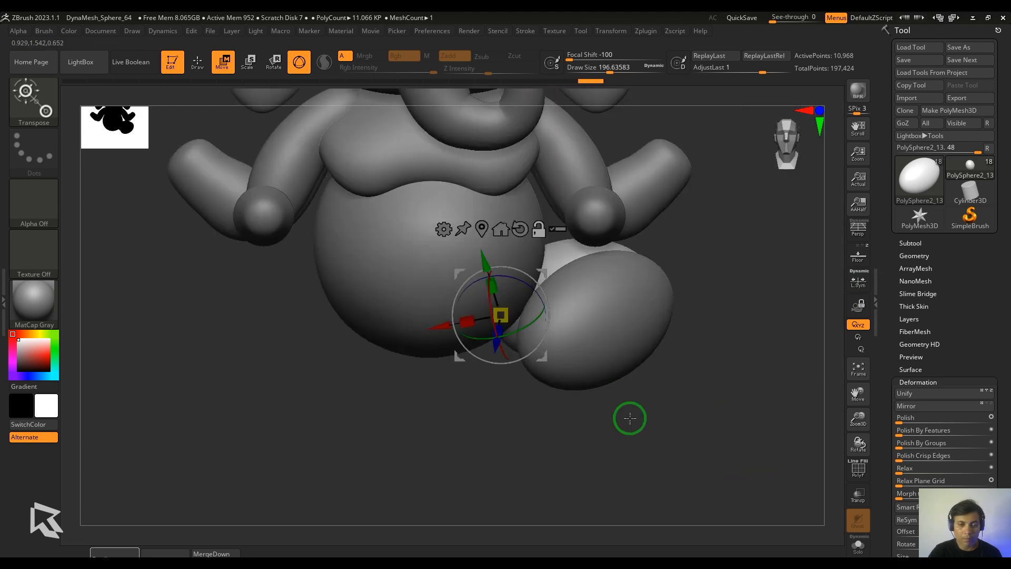
# Reshape the lower leg with a Bend Curve deformer and accept the deformation.
pyautogui.keyDown('alt'); pyautogui.click(632, 337); pyautogui.keyUp('alt')
pyautogui.moveTo(700, 395); pyautogui.dragTo(722, 402)
pyautogui.click(518, 238)
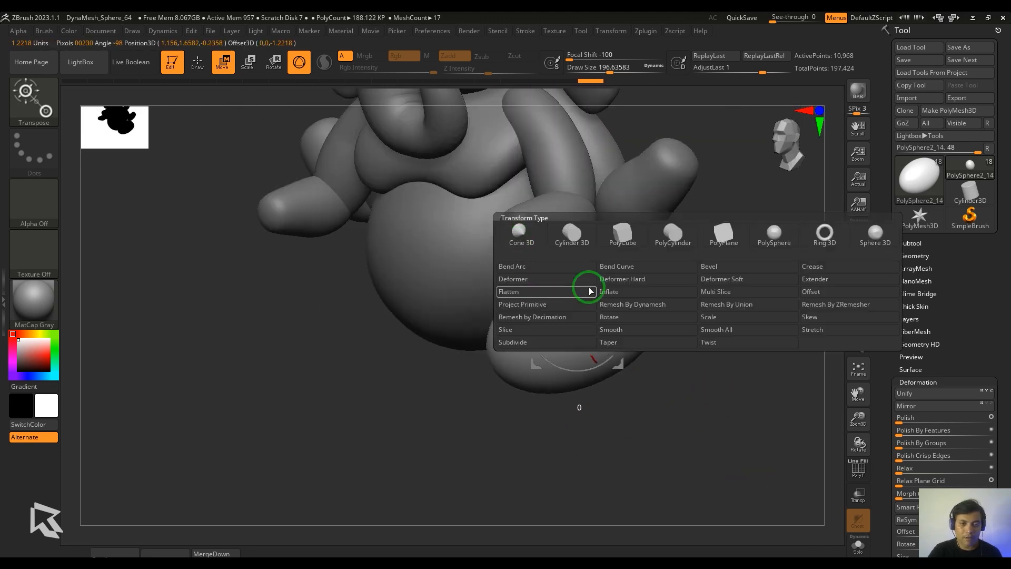
pyautogui.click(640, 264)
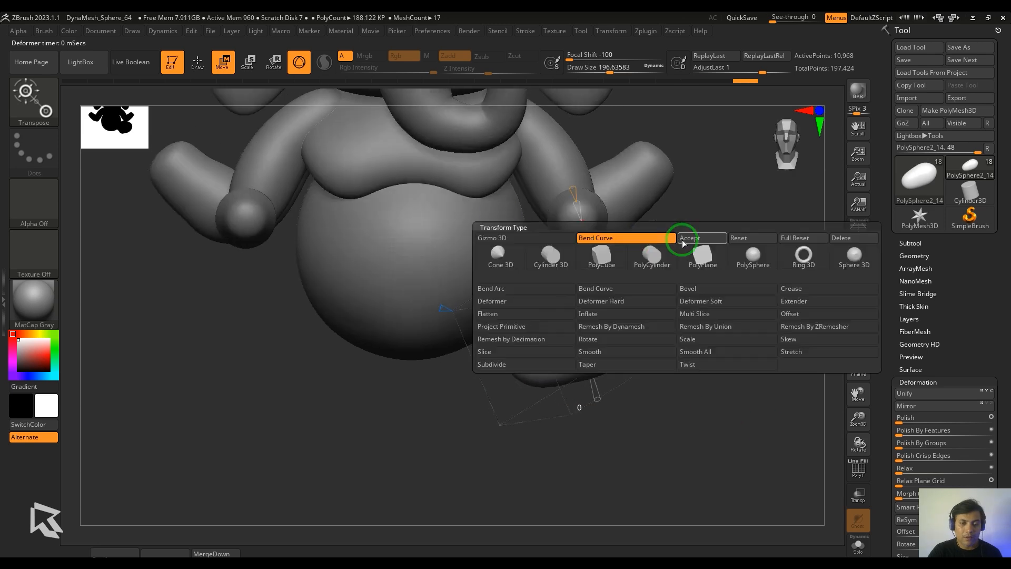
# Try mirroring duplicates of the thigh and lower leg to the other side, and delete the duplicates.
pyautogui.moveTo(656, 440); pyautogui.dragTo(681, 422)
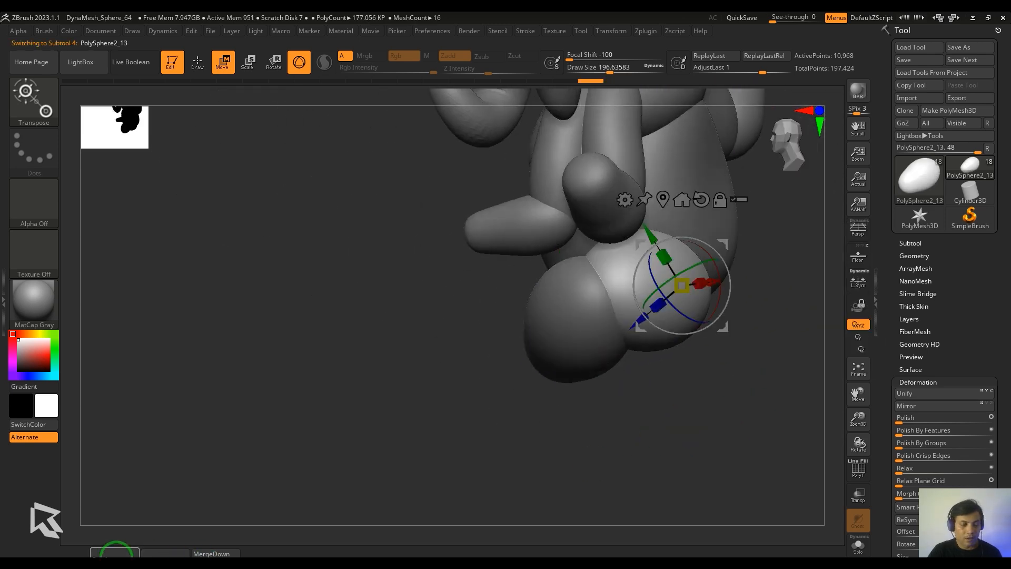
pyautogui.click(115, 553)
pyautogui.click(944, 406)
pyautogui.keyDown('alt'); pyautogui.click(582, 347); pyautogui.keyUp('alt')
pyautogui.click(116, 553)
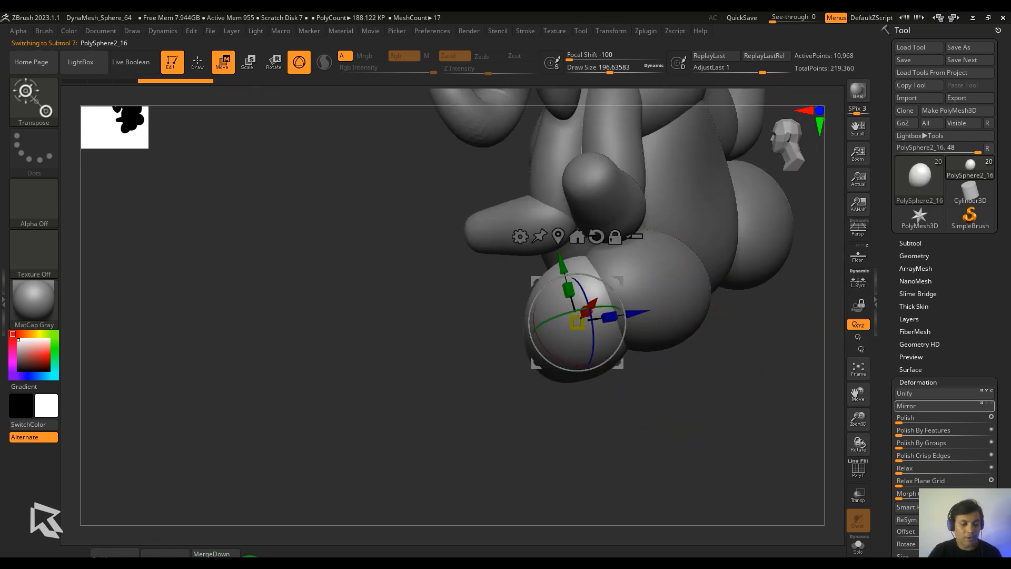
pyautogui.moveTo(424, 449)
pyautogui.mouseDown()
pyautogui.moveTo(699, 503)
pyautogui.moveTo(684, 507)
pyautogui.moveTo(722, 422)
pyautogui.mouseUp()
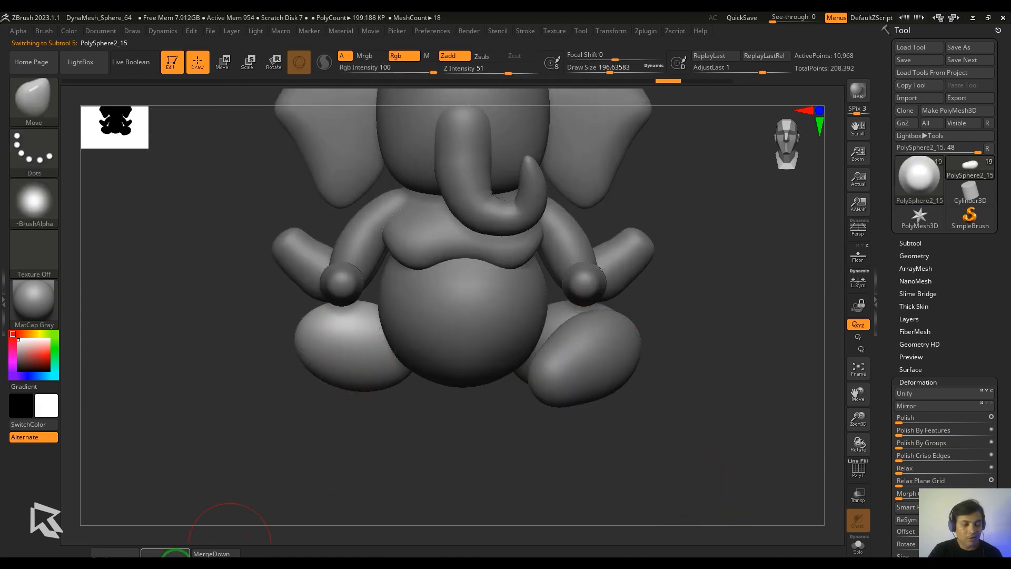
pyautogui.click(175, 558)
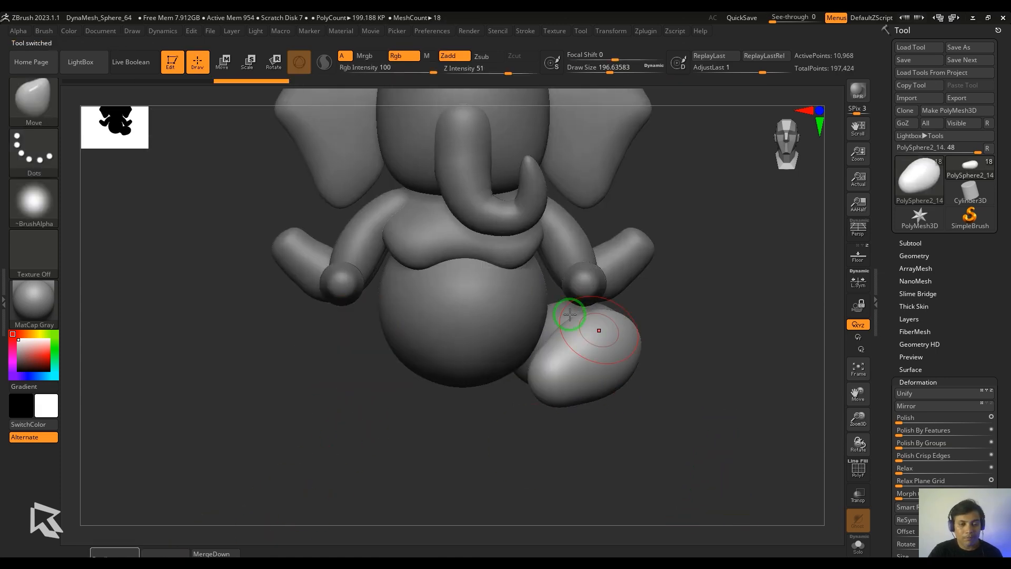
# Rotate the thigh slightly and turn the lower leg in front of it to refine the folded-leg pose.
pyautogui.keyDown('alt'); pyautogui.click(561, 311); pyautogui.keyUp('alt')
pyautogui.press('w')
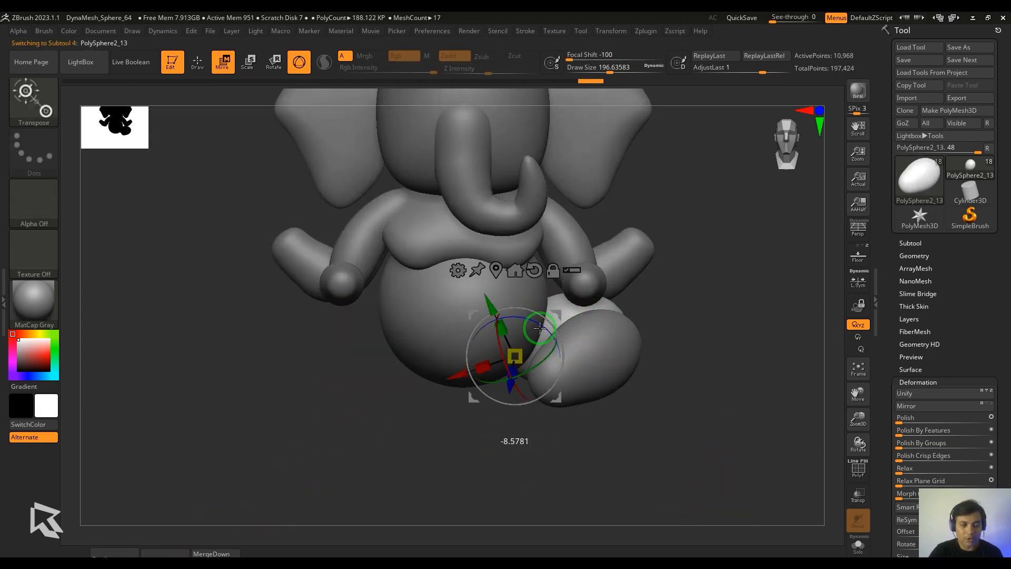
pyautogui.keyDown('alt'); pyautogui.click(540, 327); pyautogui.keyUp('alt')
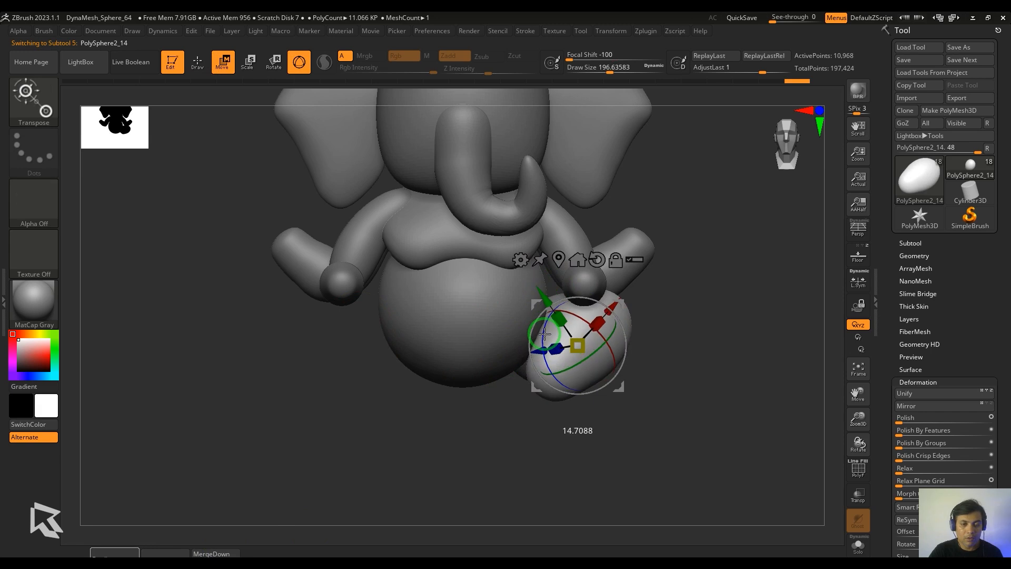
# Slide the lower leg along its length to adjust how it overlaps the thigh.
pyautogui.moveTo(612, 306); pyautogui.dragTo(640, 339)
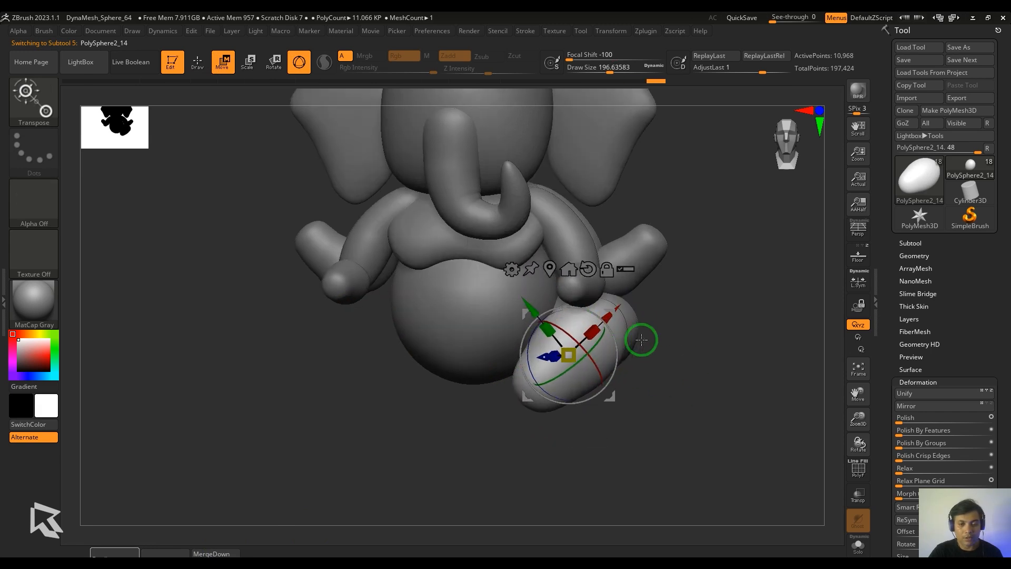
pyautogui.keyDown('alt'); pyautogui.click(643, 319); pyautogui.keyUp('alt')
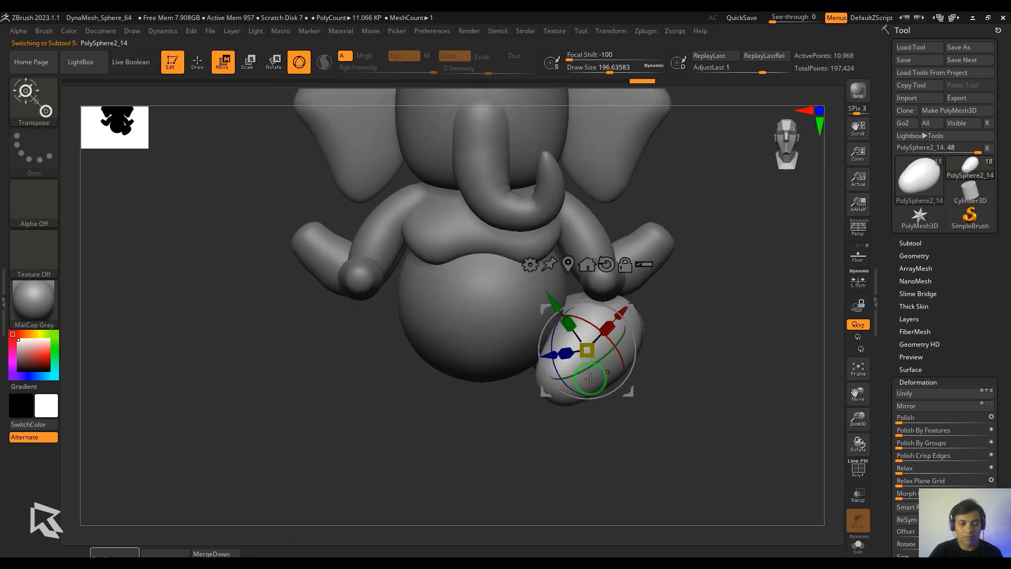
pyautogui.moveTo(735, 390); pyautogui.dragTo(686, 363)
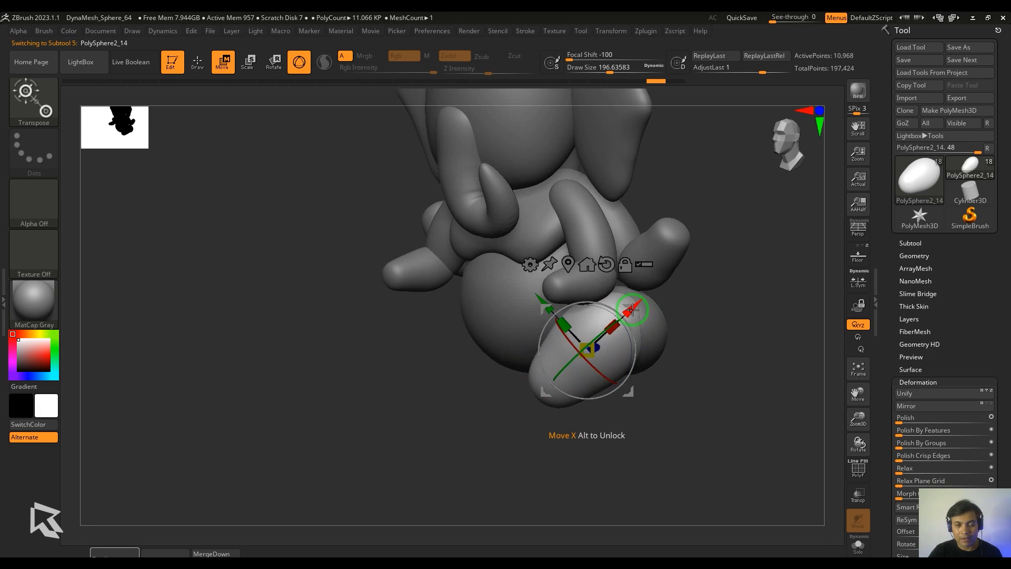
pyautogui.moveTo(641, 308); pyautogui.dragTo(584, 318)
pyautogui.moveTo(679, 392)
pyautogui.mouseDown()
pyautogui.moveTo(715, 402)
pyautogui.moveTo(693, 433)
pyautogui.moveTo(671, 384)
pyautogui.mouseUp()
# Duplicate the thigh and mirror the copy to the other side of the body.
pyautogui.keyDown('alt'); pyautogui.click(648, 358); pyautogui.keyUp('alt')
pyautogui.moveTo(692, 440); pyautogui.dragTo(796, 460)
pyautogui.keyDown('alt'); pyautogui.moveTo(795, 460); pyautogui.dragTo(682, 479); pyautogui.keyUp('alt')
pyautogui.click(108, 559)
pyautogui.click(204, 553)
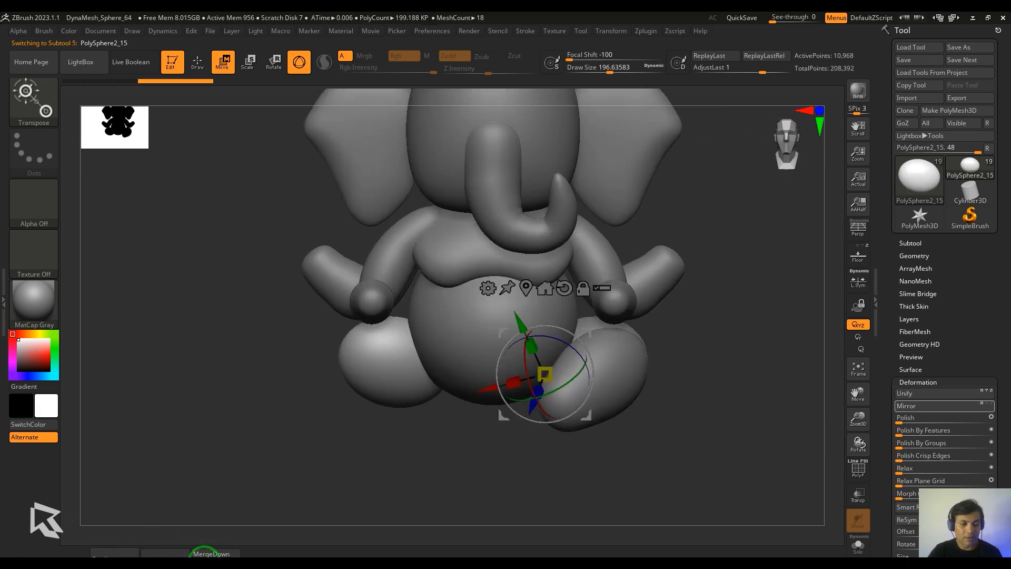
# Select the lower leg and duplicate it.
pyautogui.keyDown('alt'); pyautogui.click(621, 394); pyautogui.keyUp('alt')
pyautogui.click(109, 557)
pyautogui.click(208, 556)
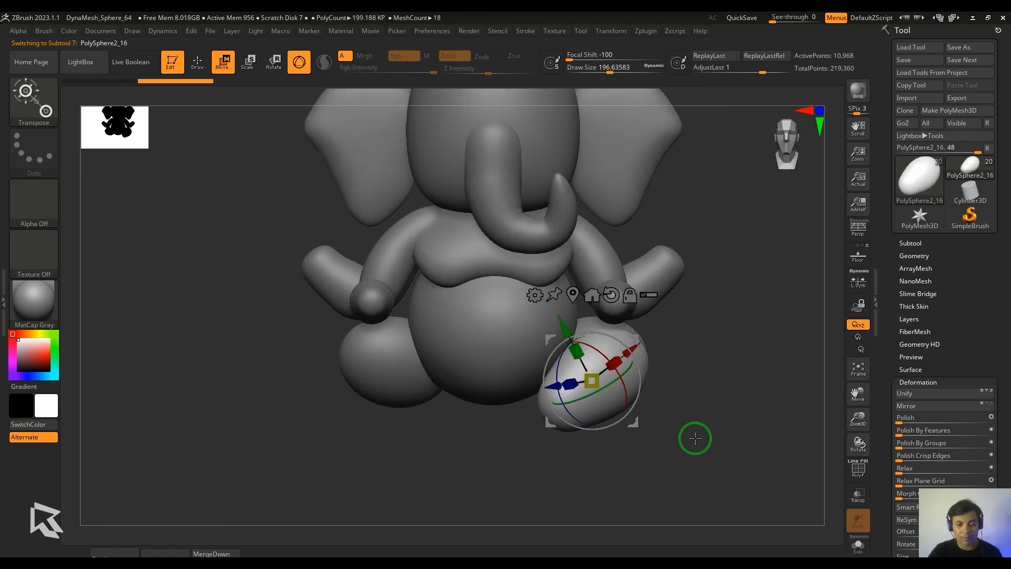
pyautogui.moveTo(647, 448); pyautogui.dragTo(641, 461)
pyautogui.moveTo(643, 337); pyautogui.dragTo(569, 407)
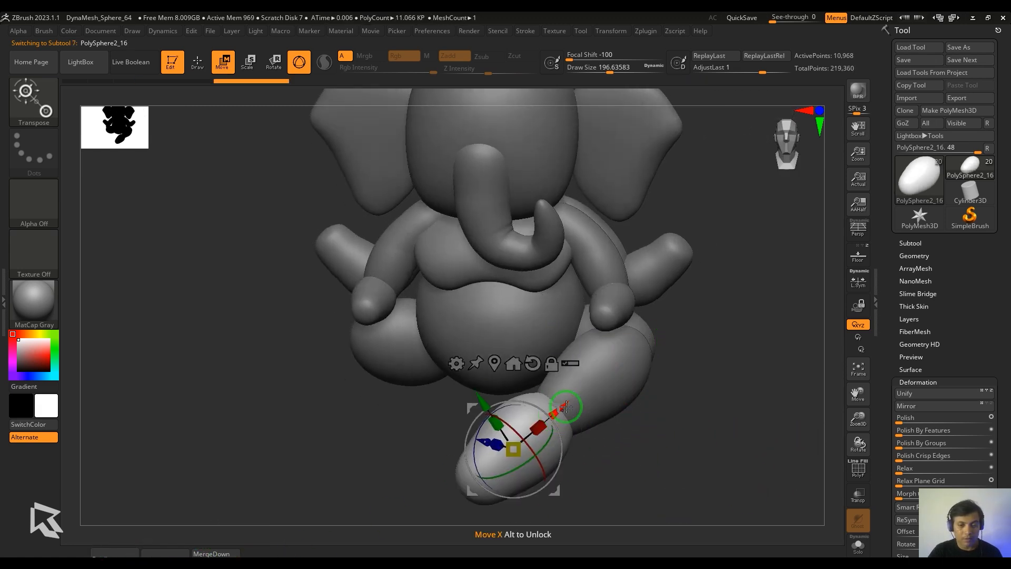
pyautogui.hotkey('ctrl', 'z')
# Mirror the duplicated lower leg to the other side of the body.
pyautogui.click(256, 565)
pyautogui.moveTo(534, 475); pyautogui.dragTo(551, 477)
pyautogui.keyDown('alt'); pyautogui.moveTo(686, 458); pyautogui.dragTo(671, 407); pyautogui.keyUp('alt')
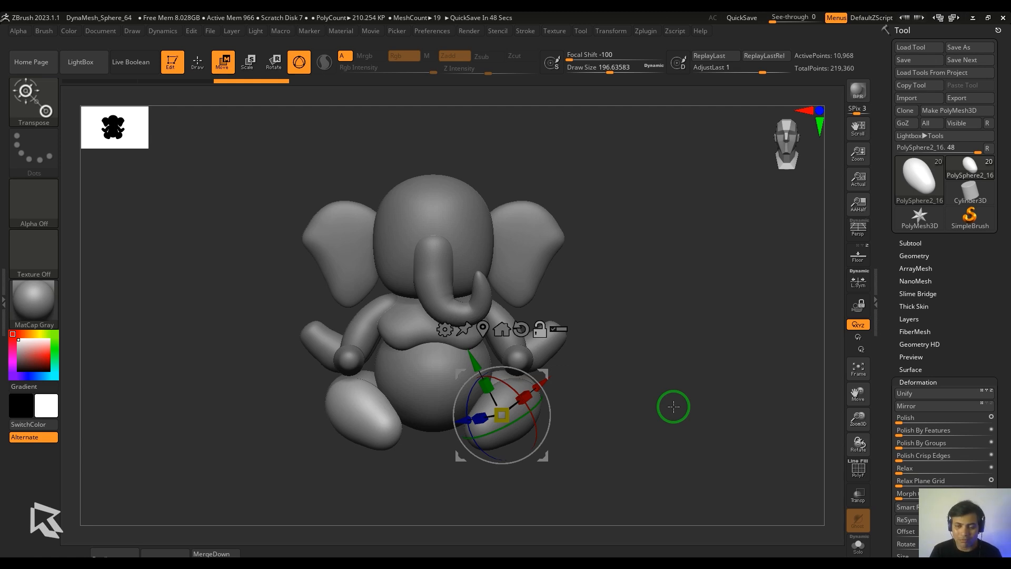
# Duplicate the lower leg, move the copy down to its inner end as a foot, and rotate it to point forward.
pyautogui.moveTo(548, 453)
pyautogui.mouseDown()
pyautogui.moveTo(573, 481)
pyautogui.moveTo(553, 467)
pyautogui.mouseUp()
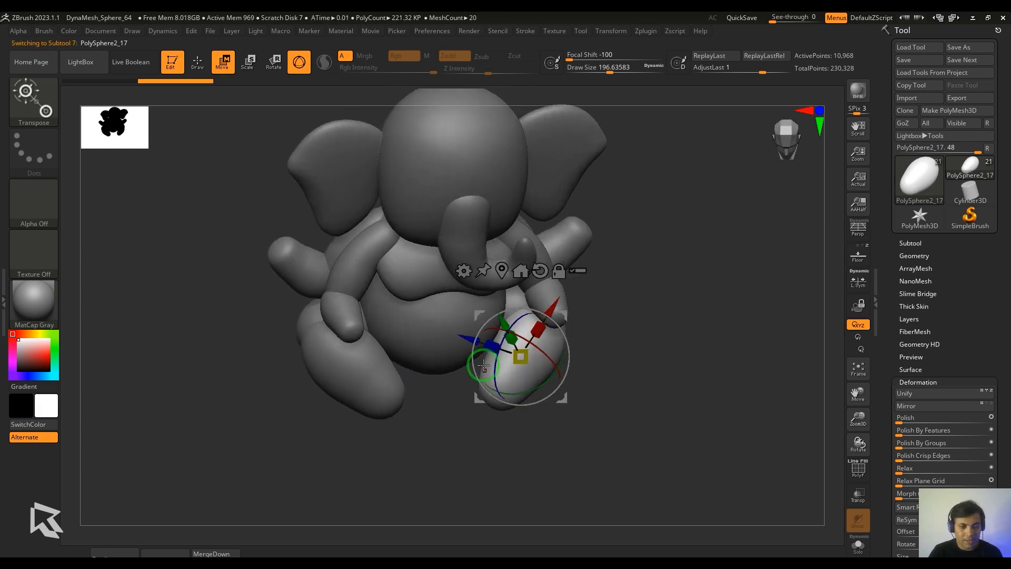
pyautogui.moveTo(542, 385); pyautogui.dragTo(384, 448)
pyautogui.moveTo(550, 308); pyautogui.dragTo(513, 369)
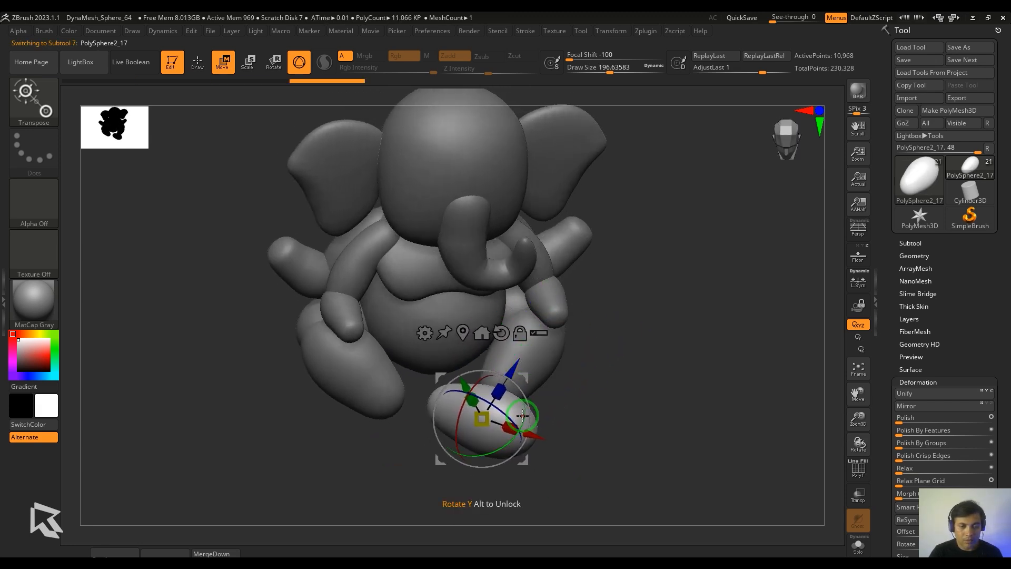
pyautogui.moveTo(521, 423); pyautogui.dragTo(467, 428)
pyautogui.moveTo(607, 445); pyautogui.dragTo(597, 414)
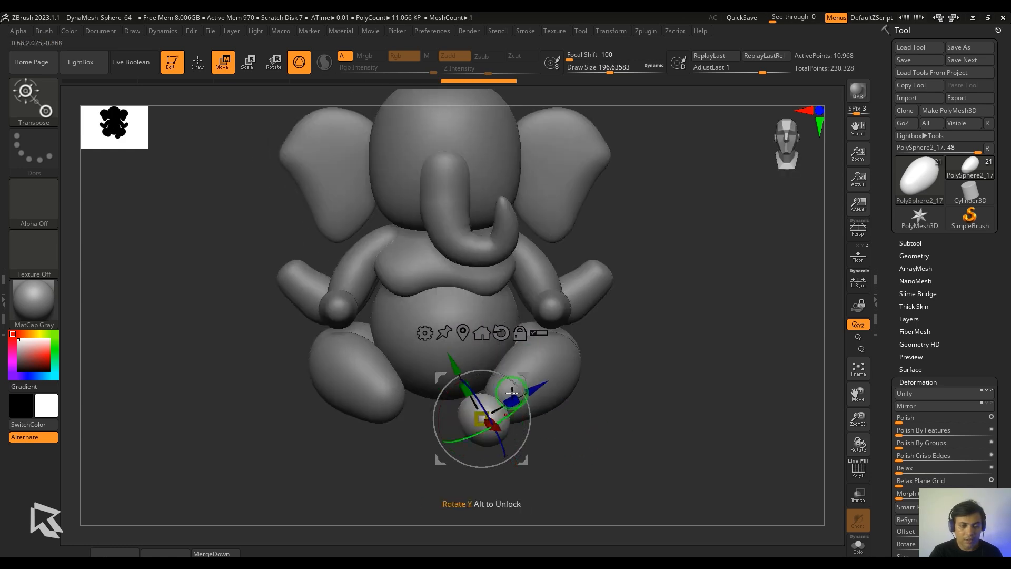
# Refine the foot's angle, tuck it against the end of the lower leg, and scale it down along its local axes.
pyautogui.moveTo(526, 380); pyautogui.dragTo(535, 363)
pyautogui.moveTo(562, 417); pyautogui.dragTo(494, 446)
pyautogui.moveTo(603, 476)
pyautogui.keyDown('shift'); pyautogui.mouseDown()
pyautogui.moveTo(606, 457)
pyautogui.moveTo(588, 478)
pyautogui.mouseUp(); pyautogui.keyUp('shift')
pyautogui.moveTo(545, 400); pyautogui.dragTo(538, 402)
pyautogui.moveTo(585, 447); pyautogui.dragTo(564, 433)
pyautogui.moveTo(460, 421); pyautogui.dragTo(464, 416)
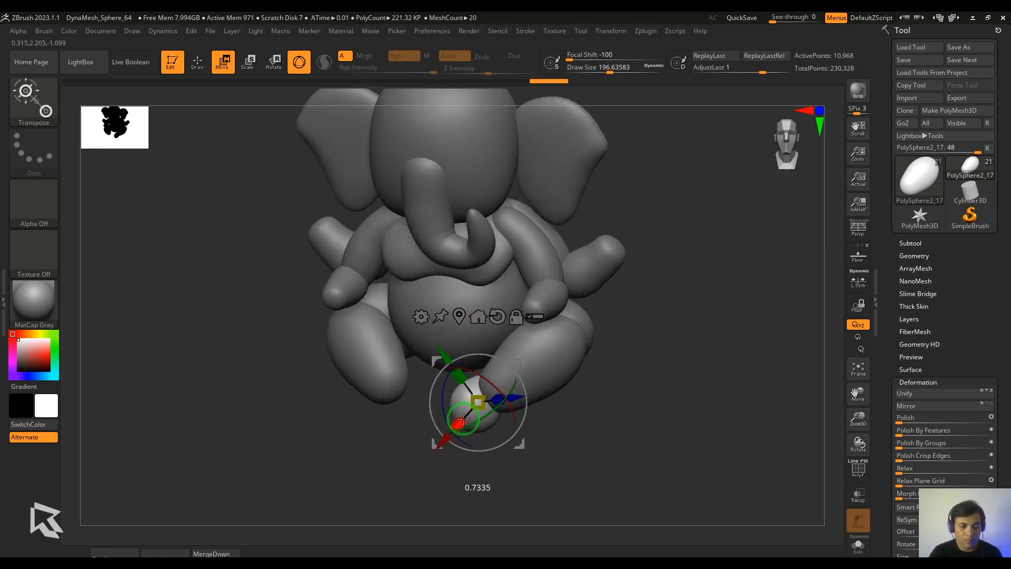
pyautogui.moveTo(574, 443); pyautogui.dragTo(590, 435)
pyautogui.moveTo(506, 396); pyautogui.dragTo(503, 398)
# Adjust the placement of the lower leg beside the foot so the two pieces fit together.
pyautogui.keyDown('alt'); pyautogui.click(559, 355); pyautogui.keyUp('alt')
pyautogui.moveTo(584, 437)
pyautogui.keyDown('shift'); pyautogui.mouseDown()
pyautogui.moveTo(578, 421)
pyautogui.moveTo(595, 429)
pyautogui.mouseUp(); pyautogui.keyUp('shift')
pyautogui.moveTo(575, 331); pyautogui.dragTo(593, 320)
pyautogui.moveTo(627, 464); pyautogui.dragTo(645, 479)
pyautogui.keyDown('alt'); pyautogui.click(467, 424); pyautogui.keyUp('alt')
pyautogui.keyDown('shift'); pyautogui.moveTo(679, 445); pyautogui.dragTo(740, 442); pyautogui.keyUp('shift')
# Duplicate the adjusted lower leg and mirror the copy to the other side of the body.
pyautogui.press('q')
pyautogui.keyDown('alt'); pyautogui.click(595, 358); pyautogui.keyUp('alt')
pyautogui.click(127, 553)
pyautogui.click(260, 553)
# Duplicate the foot and mirror the copy to the other side of the body.
pyautogui.keyDown('alt'); pyautogui.click(540, 408); pyautogui.keyUp('alt')
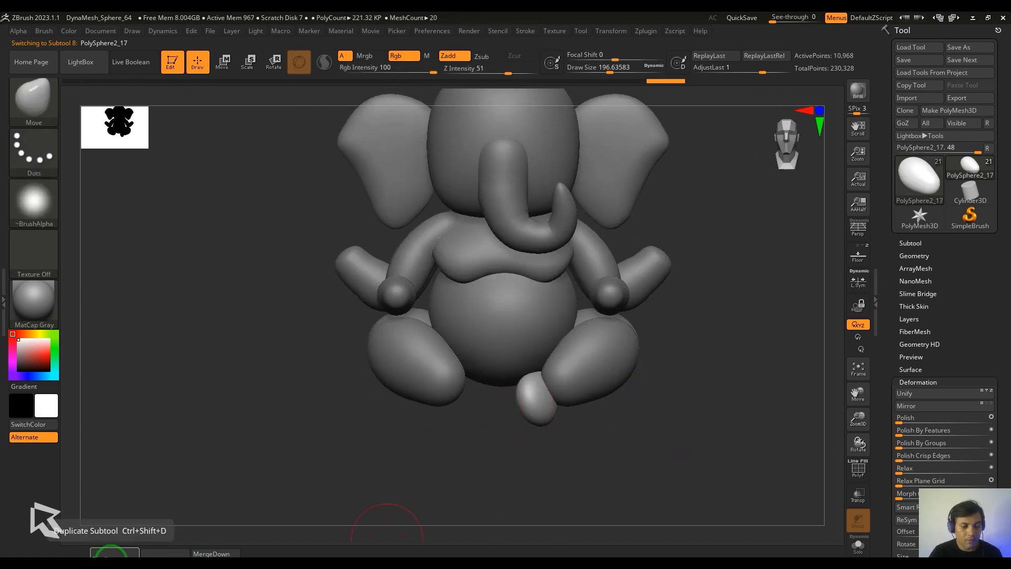
pyautogui.click(122, 553)
pyautogui.click(260, 553)
pyautogui.moveTo(509, 341); pyautogui.dragTo(531, 385)
pyautogui.hotkey('ctrl', 'z')
pyautogui.keyDown('ctrl'); pyautogui.moveTo(668, 470); pyautogui.dragTo(715, 443, button='right'); pyautogui.keyUp('ctrl')
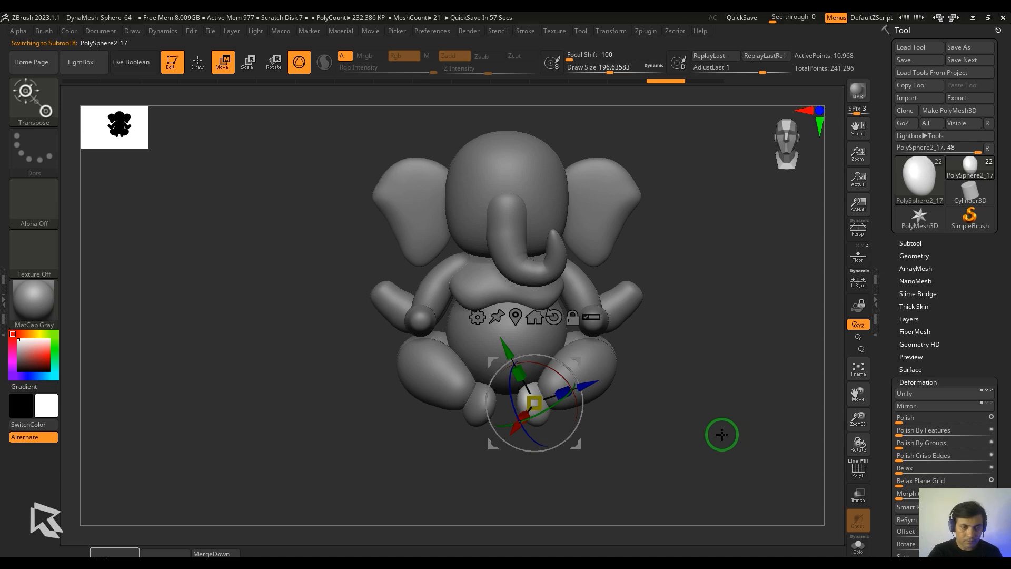
pyautogui.keyDown('ctrl'); pyautogui.moveTo(722, 434); pyautogui.dragTo(709, 418, button='right'); pyautogui.keyUp('ctrl')
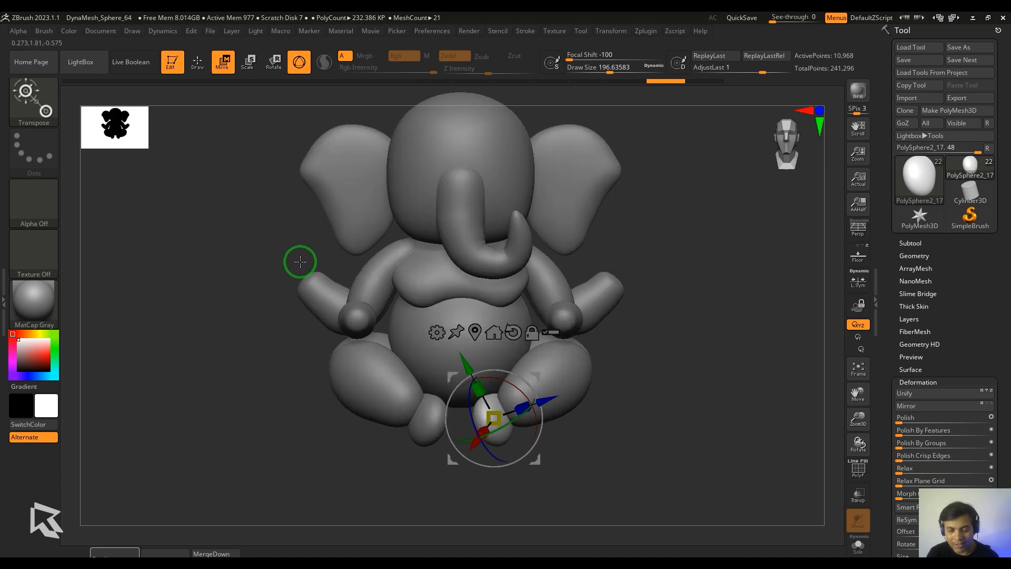
# Duplicate the spare sphere above the head, shrink the copy and move it near the raised rear forearm for a hand.
pyautogui.keyDown('ctrl'); pyautogui.moveTo(727, 342); pyautogui.dragTo(690, 295, button='right'); pyautogui.keyUp('ctrl')
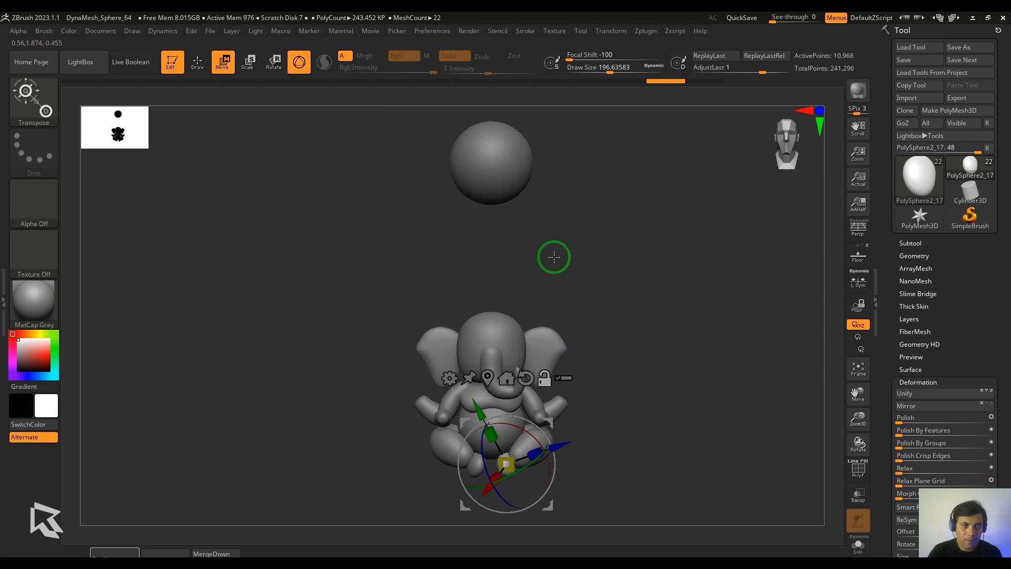
pyautogui.keyDown('alt'); pyautogui.click(500, 177); pyautogui.keyUp('alt')
pyautogui.click(104, 552)
pyautogui.moveTo(533, 121); pyautogui.dragTo(655, 289)
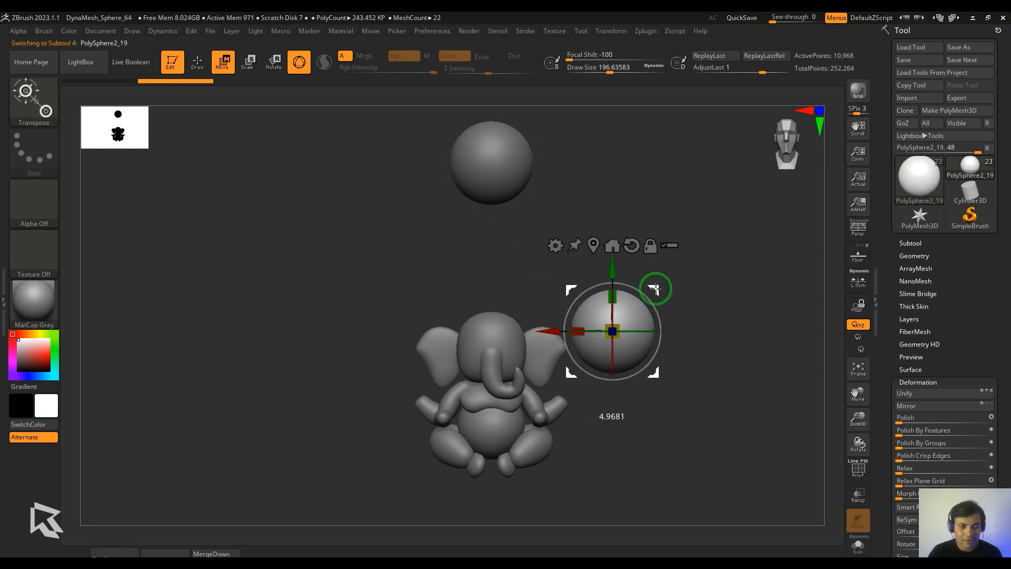
pyautogui.keyDown('ctrl'); pyautogui.moveTo(729, 342); pyautogui.dragTo(752, 313, button='right'); pyautogui.keyUp('ctrl')
pyautogui.moveTo(619, 248); pyautogui.dragTo(600, 169)
pyautogui.moveTo(658, 206); pyautogui.dragTo(591, 323)
# Place the hand sphere on the end of the raised forearm, rotate it about 45 degrees and flatten it in depth.
pyautogui.keyDown('alt'); pyautogui.moveTo(659, 449); pyautogui.dragTo(700, 371, button='right'); pyautogui.keyUp('alt')
pyautogui.keyDown('alt'); pyautogui.moveTo(700, 371); pyautogui.dragTo(710, 337, button='right'); pyautogui.keyUp('alt')
pyautogui.moveTo(636, 194); pyautogui.dragTo(562, 272)
pyautogui.moveTo(805, 348); pyautogui.dragTo(743, 345, button='right')
pyautogui.moveTo(548, 276); pyautogui.dragTo(562, 308)
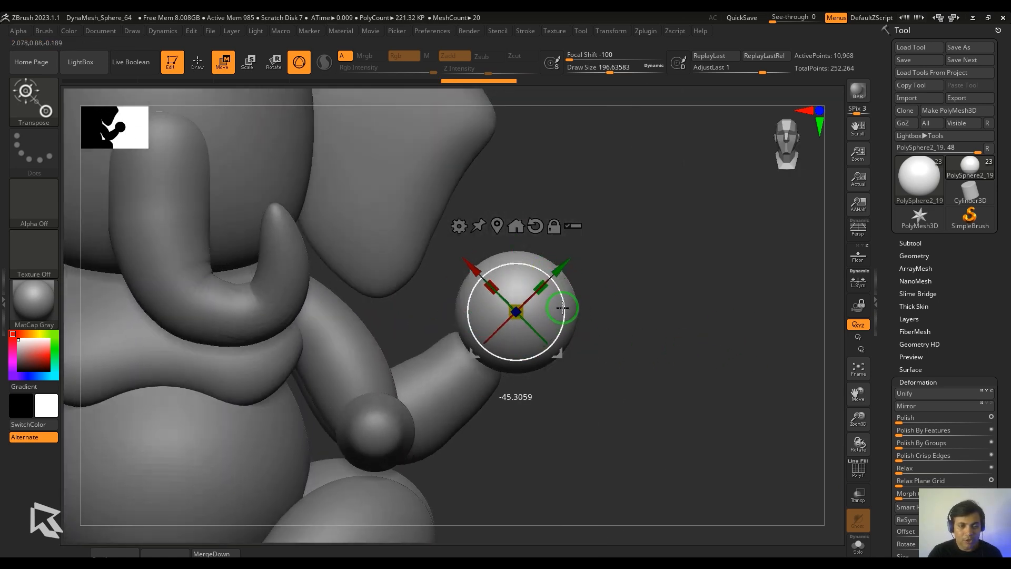
pyautogui.moveTo(624, 383); pyautogui.dragTo(553, 388, button='right')
pyautogui.moveTo(482, 311); pyautogui.dragTo(517, 314)
pyautogui.keyDown('shift'); pyautogui.moveTo(676, 384); pyautogui.dragTo(725, 382, button='right'); pyautogui.keyUp('shift')
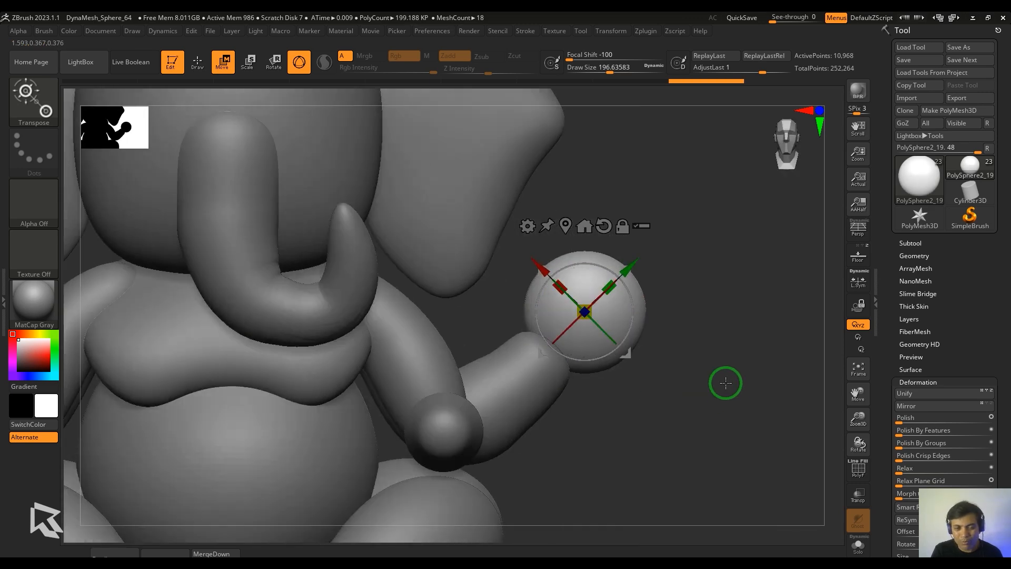
# Shape the sphere into a rough palm with the Move brush at varying sizes, narrowing the wrist and denting the upper edge.
pyautogui.press('q')
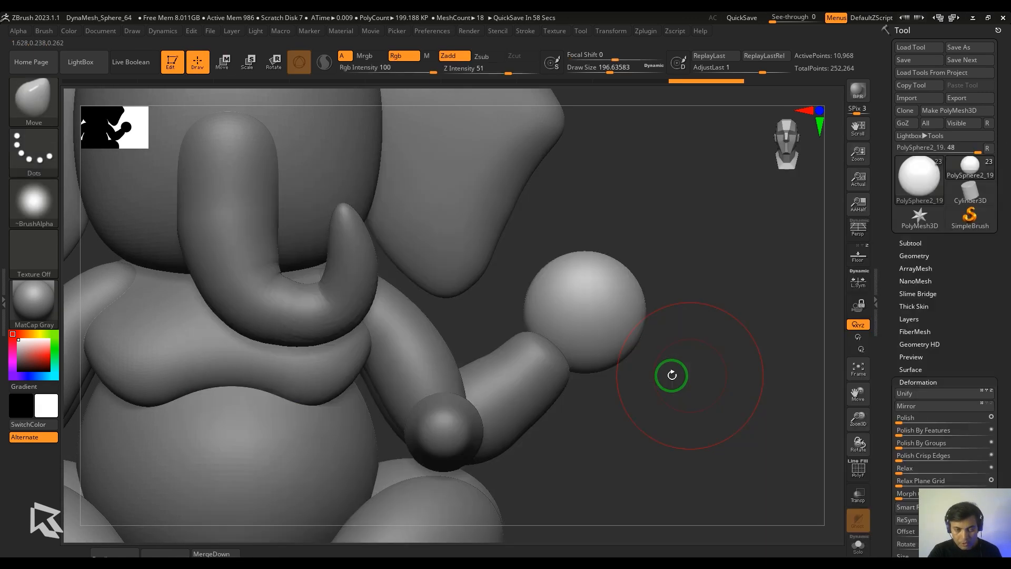
pyautogui.moveTo(608, 372); pyautogui.dragTo(602, 357)
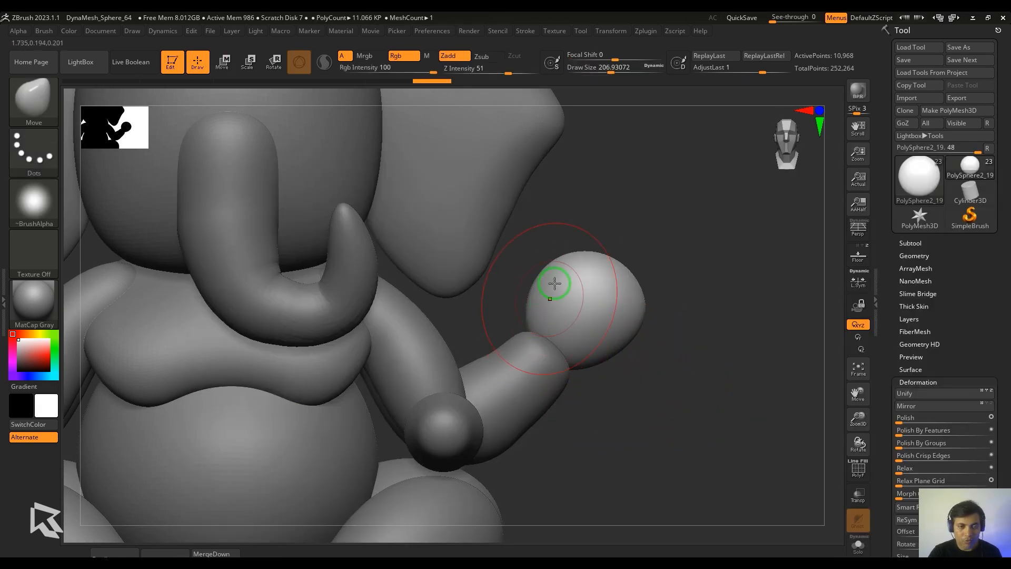
pyautogui.press('s')
pyautogui.moveTo(554, 279); pyautogui.dragTo(576, 263)
pyautogui.moveTo(748, 337)
pyautogui.mouseDown()
pyautogui.moveTo(693, 352)
pyautogui.moveTo(758, 342)
pyautogui.mouseUp()
pyautogui.press('s')
pyautogui.moveTo(702, 266); pyautogui.dragTo(694, 266)
pyautogui.moveTo(676, 262); pyautogui.dragTo(675, 271)
pyautogui.moveTo(638, 305); pyautogui.dragTo(631, 304)
pyautogui.press('s')
pyautogui.moveTo(725, 317); pyautogui.dragTo(719, 316)
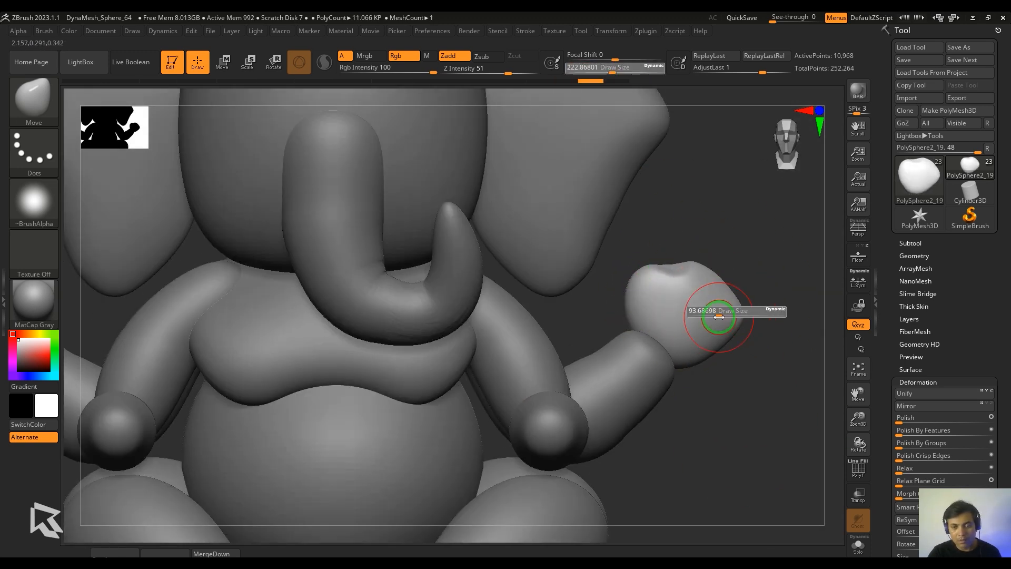
pyautogui.moveTo(625, 311); pyautogui.dragTo(633, 314)
pyautogui.moveTo(708, 387); pyautogui.dragTo(611, 374)
# Select the rear forearm beside the hand and merge it down with its mirrored counterpart into one subtool.
pyautogui.press('w')
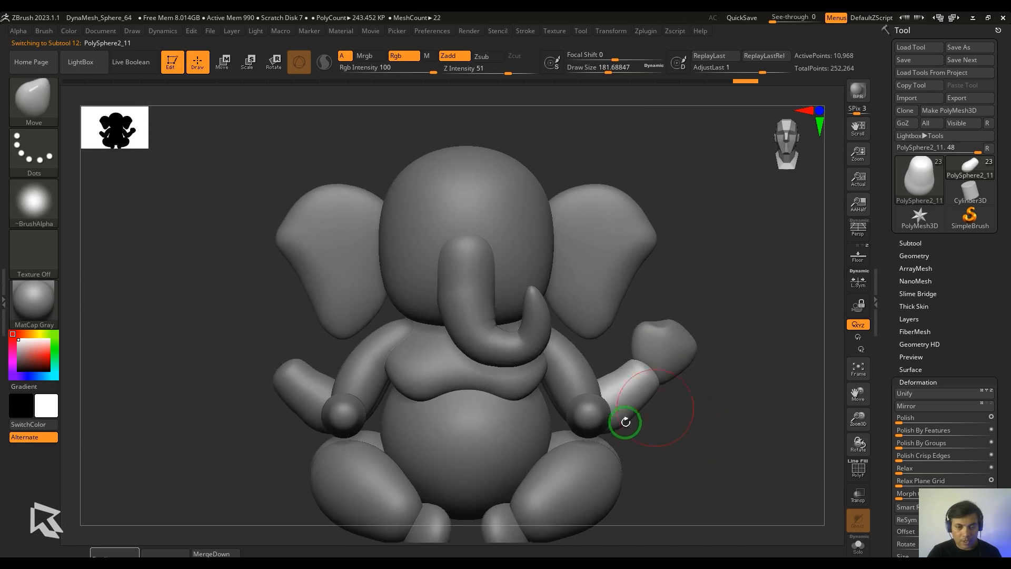
pyautogui.keyDown('alt'); pyautogui.click(329, 405); pyautogui.keyUp('alt')
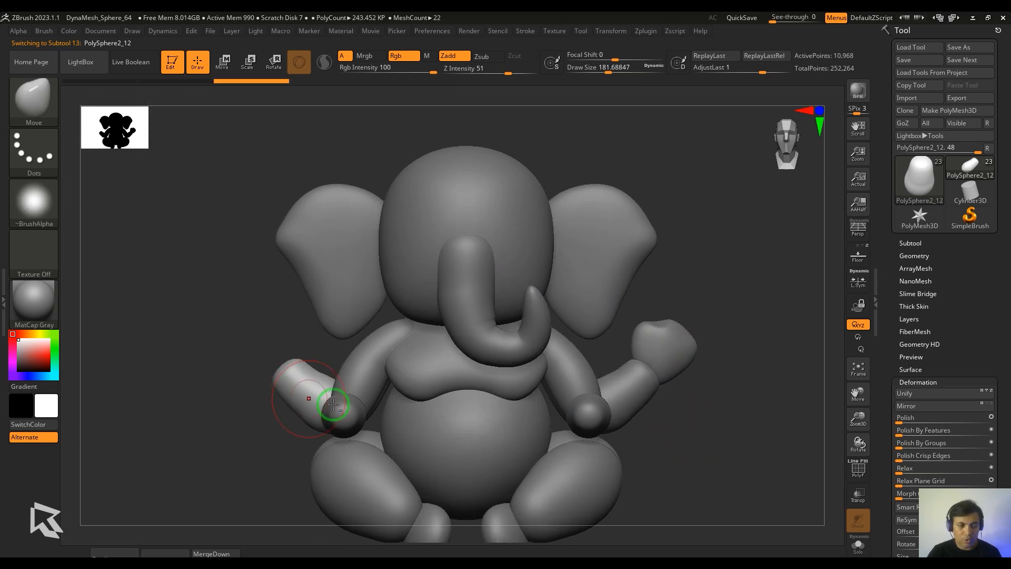
pyautogui.keyDown('alt'); pyautogui.click(621, 404); pyautogui.keyUp('alt')
pyautogui.keyDown('alt'); pyautogui.click(313, 387); pyautogui.keyUp('alt')
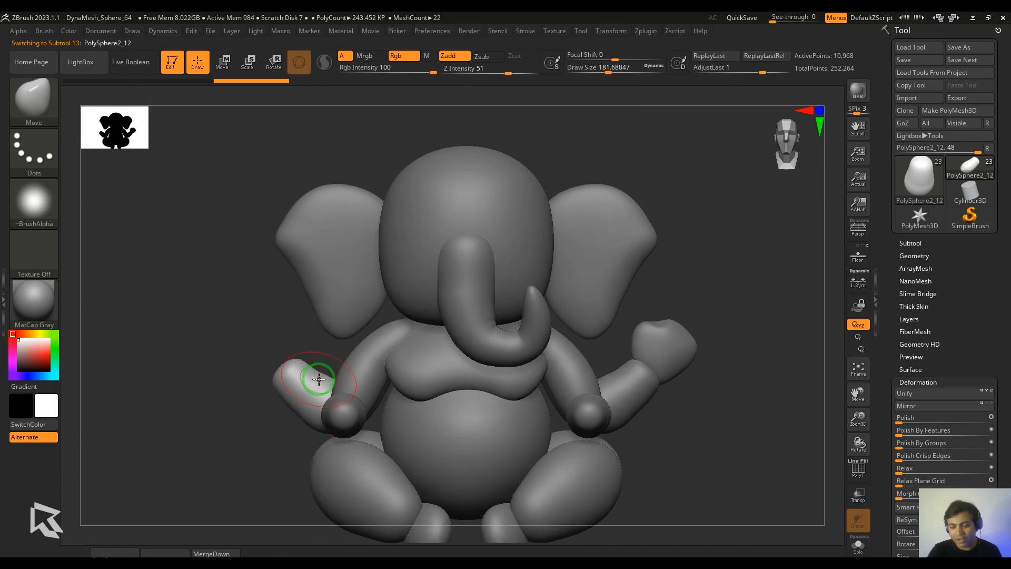
pyautogui.click(912, 244)
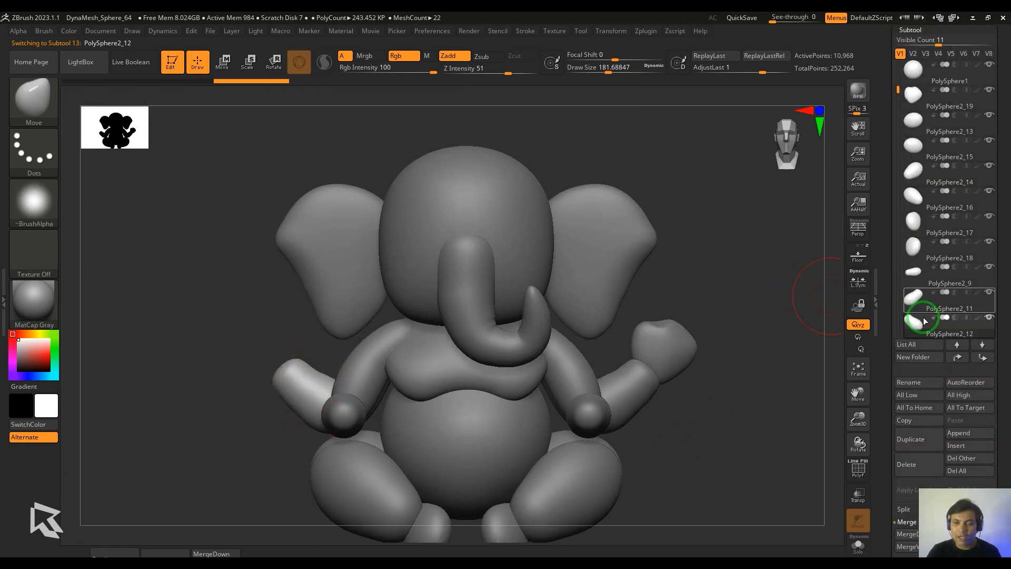
pyautogui.keyDown('alt'); pyautogui.click(631, 387); pyautogui.keyUp('alt')
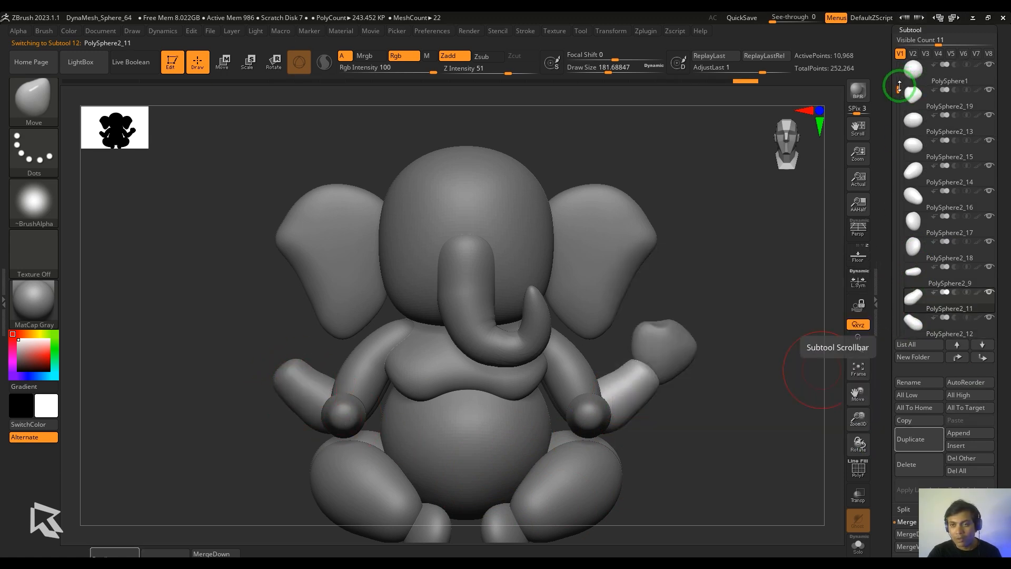
pyautogui.moveTo(902, 87); pyautogui.dragTo(897, 109)
pyautogui.click(210, 553)
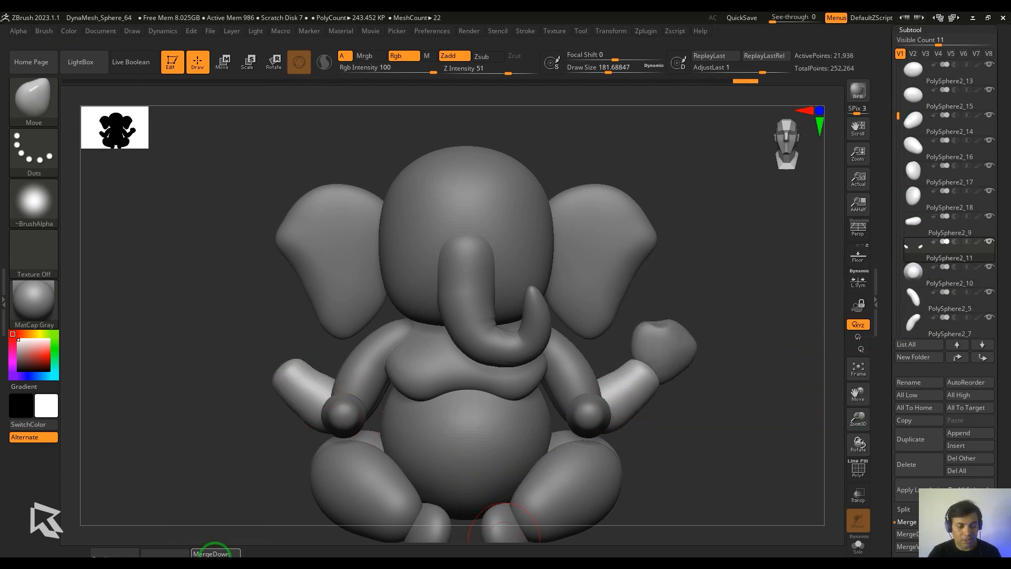
pyautogui.click(912, 254)
# Reshape the merged rear forearms around the wrist with the Move brush and smooth the surface.
pyautogui.moveTo(693, 422); pyautogui.dragTo(695, 496)
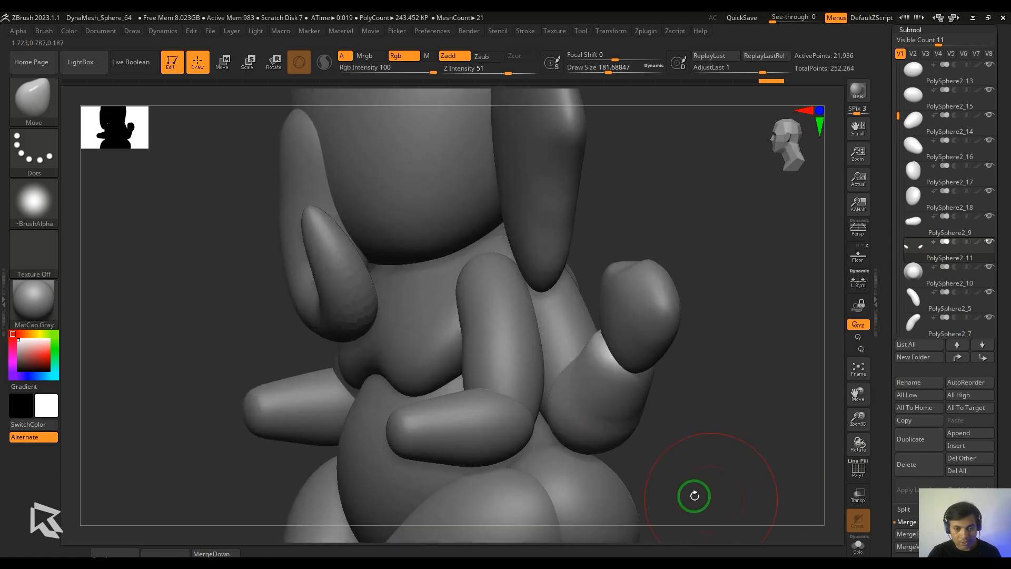
pyautogui.moveTo(743, 393); pyautogui.dragTo(653, 389)
pyautogui.moveTo(658, 380); pyautogui.dragTo(648, 352)
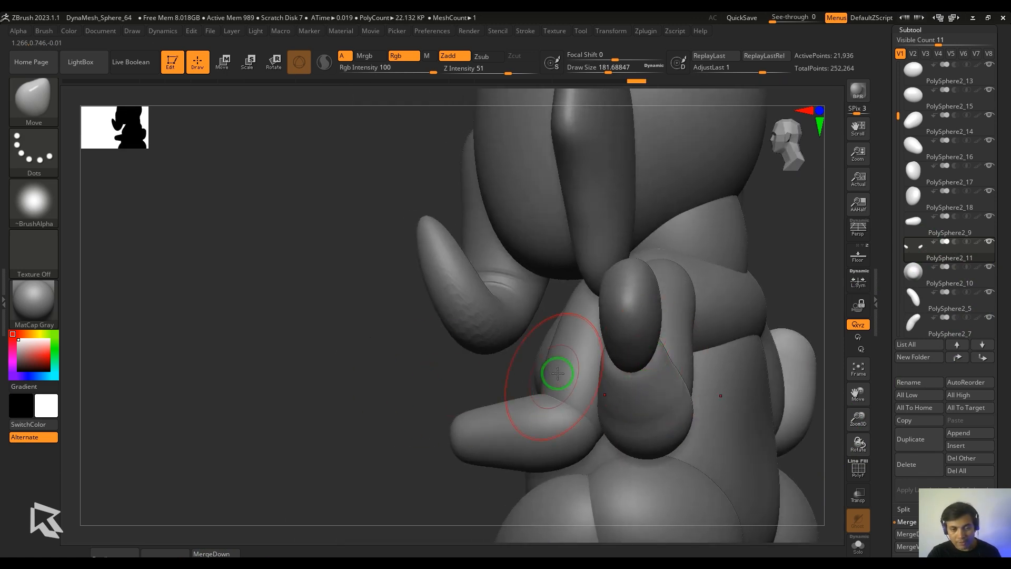
pyautogui.moveTo(498, 371); pyautogui.dragTo(704, 384)
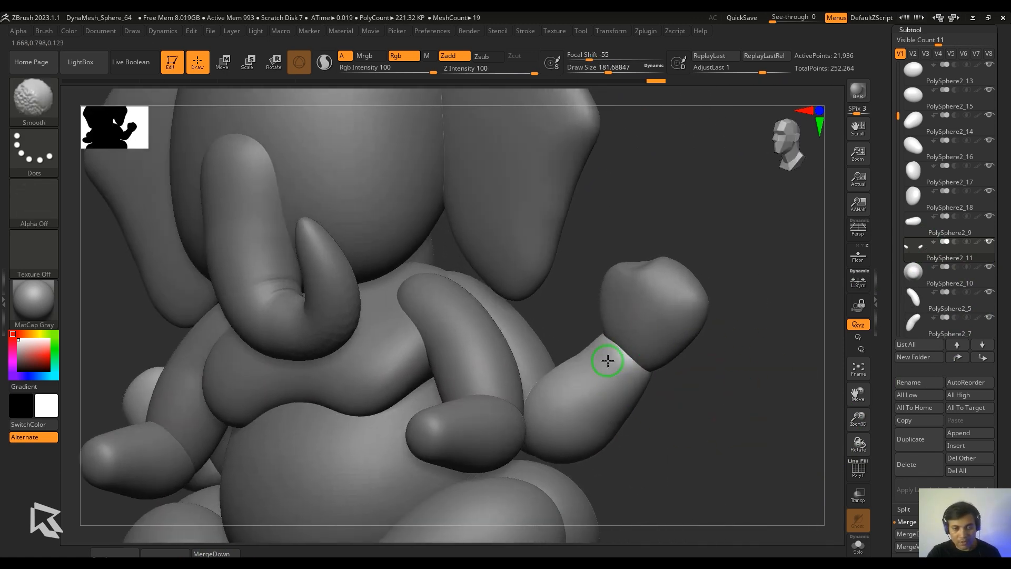
pyautogui.moveTo(605, 356); pyautogui.dragTo(700, 316)
pyautogui.keyDown('alt'); pyautogui.click(710, 340); pyautogui.keyUp('alt')
# Duplicate the spare sphere above the head and bring the copy down beside the head, above the raised hand.
pyautogui.moveTo(711, 340); pyautogui.dragTo(684, 401, button='right')
pyautogui.keyDown('alt'); pyautogui.click(533, 153); pyautogui.keyUp('alt')
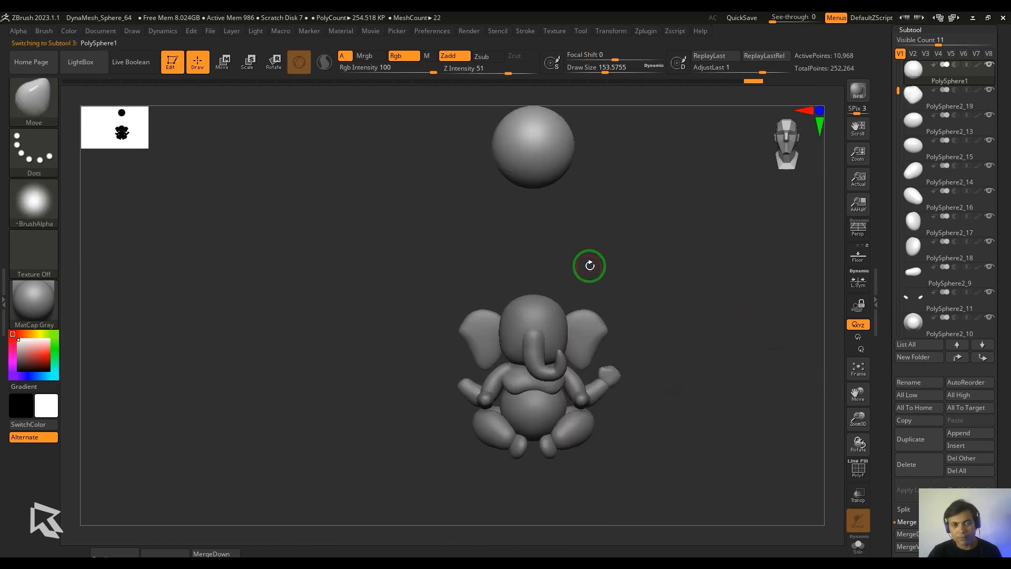
pyautogui.press('w')
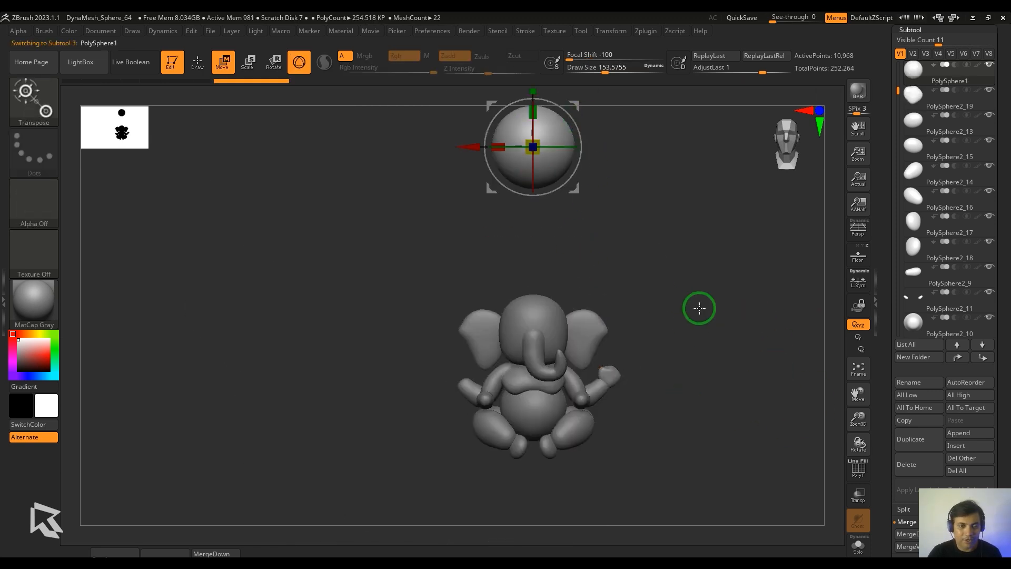
pyautogui.keyDown('alt'); pyautogui.moveTo(700, 308); pyautogui.dragTo(667, 332, button='right'); pyautogui.keyUp('alt')
pyautogui.click(115, 553)
pyautogui.moveTo(543, 129); pyautogui.dragTo(579, 246)
pyautogui.keyDown('ctrl'); pyautogui.moveTo(690, 314); pyautogui.dragTo(686, 253, button='right'); pyautogui.keyUp('ctrl')
pyautogui.moveTo(547, 117); pyautogui.dragTo(638, 248)
# Scale the copied sphere down to thumb size and move it to the inner side of the raised hand.
pyautogui.keyDown('ctrl'); pyautogui.moveTo(695, 327); pyautogui.dragTo(730, 392, button='right'); pyautogui.keyUp('ctrl')
pyautogui.keyDown('alt'); pyautogui.moveTo(730, 392); pyautogui.dragTo(716, 350, button='right'); pyautogui.keyUp('alt')
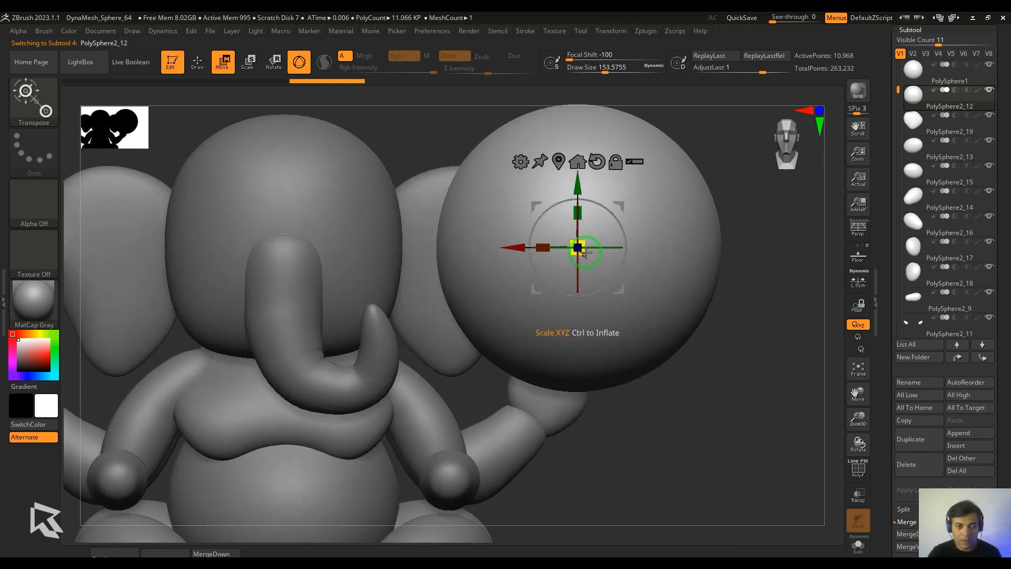
pyautogui.moveTo(579, 249)
pyautogui.mouseDown()
pyautogui.moveTo(533, 94)
pyautogui.moveTo(581, 243)
pyautogui.mouseUp()
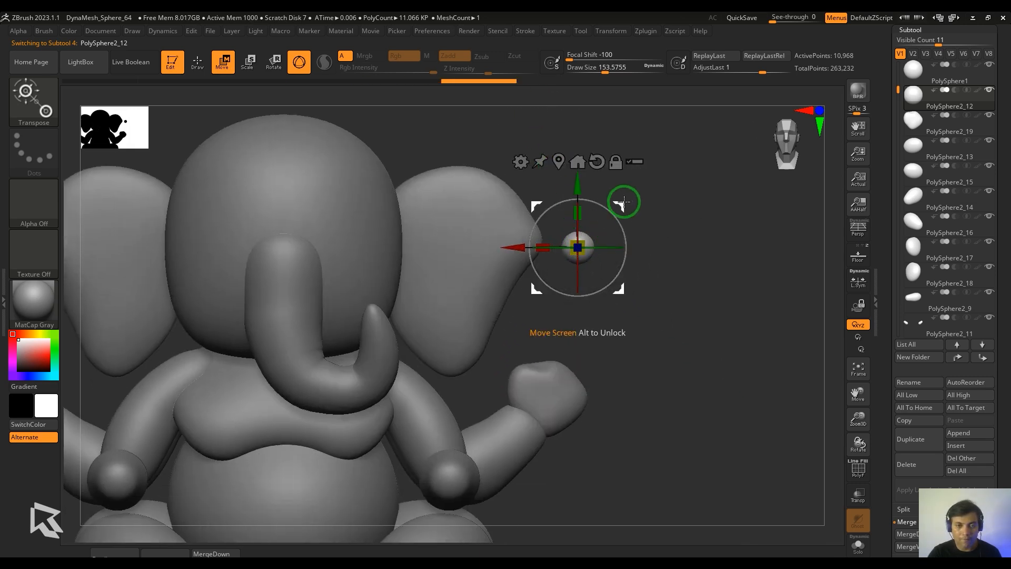
pyautogui.moveTo(623, 201); pyautogui.dragTo(562, 347)
pyautogui.keyDown('alt'); pyautogui.moveTo(652, 387); pyautogui.dragTo(633, 324, button='right'); pyautogui.keyUp('alt')
pyautogui.keyDown('ctrl'); pyautogui.moveTo(632, 324); pyautogui.dragTo(718, 461, button='right'); pyautogui.keyUp('ctrl')
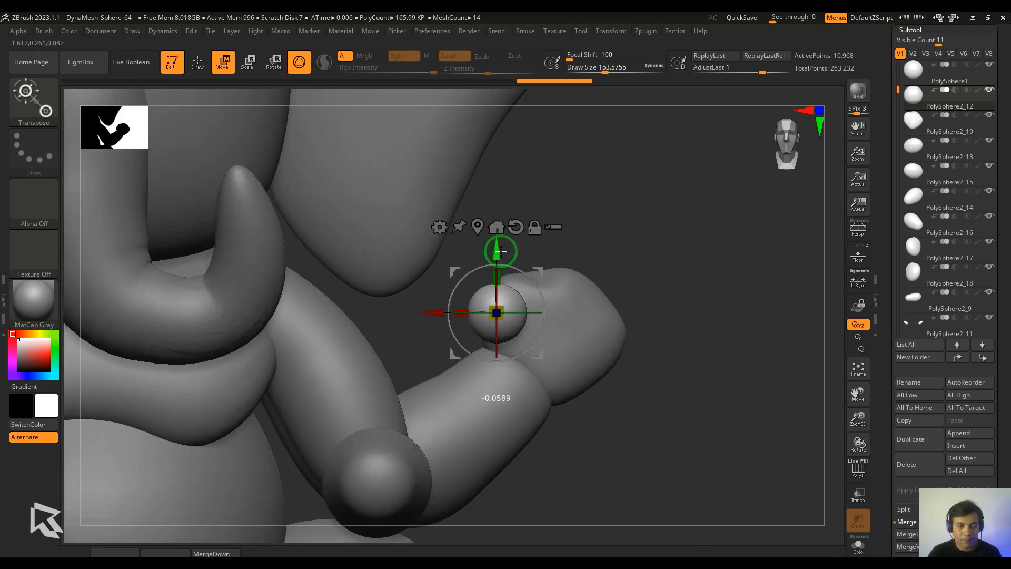
# Stretch the small sphere vertically into a thumb shape and align it with the palm in depth and sideways.
pyautogui.moveTo(497, 277); pyautogui.dragTo(501, 239)
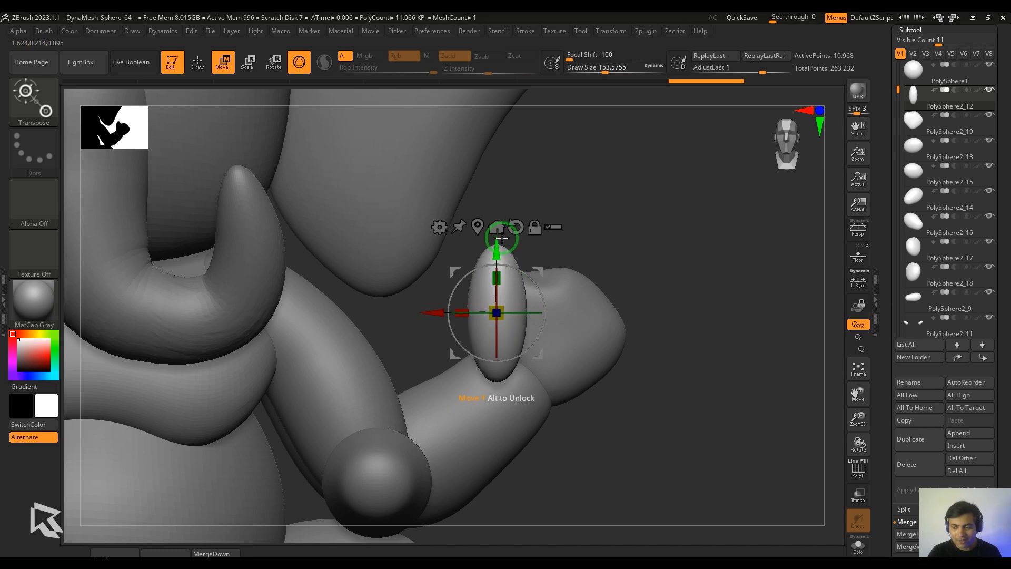
pyautogui.moveTo(679, 337); pyautogui.dragTo(539, 345)
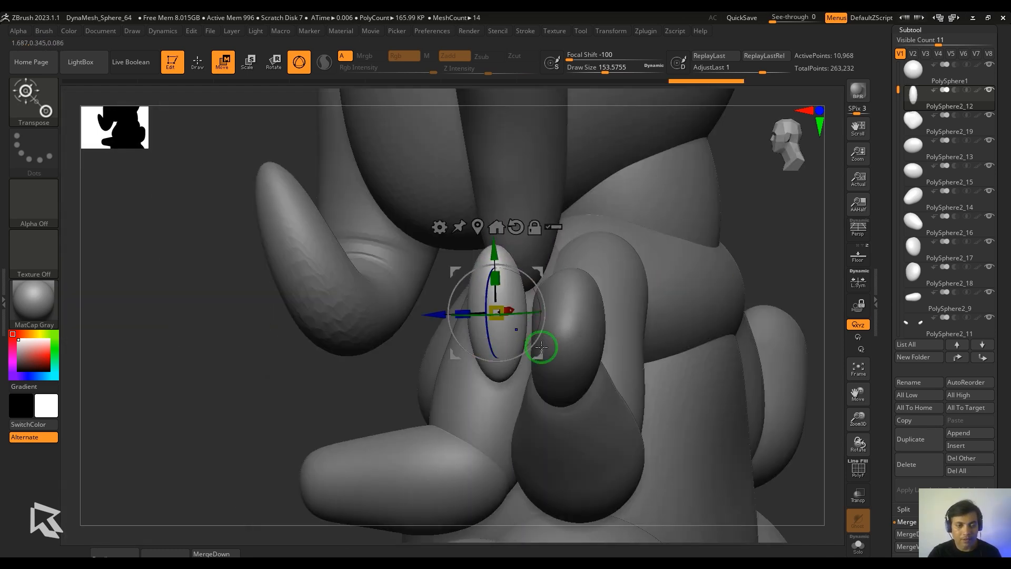
pyautogui.moveTo(442, 316); pyautogui.dragTo(449, 316)
pyautogui.moveTo(193, 395); pyautogui.dragTo(670, 421)
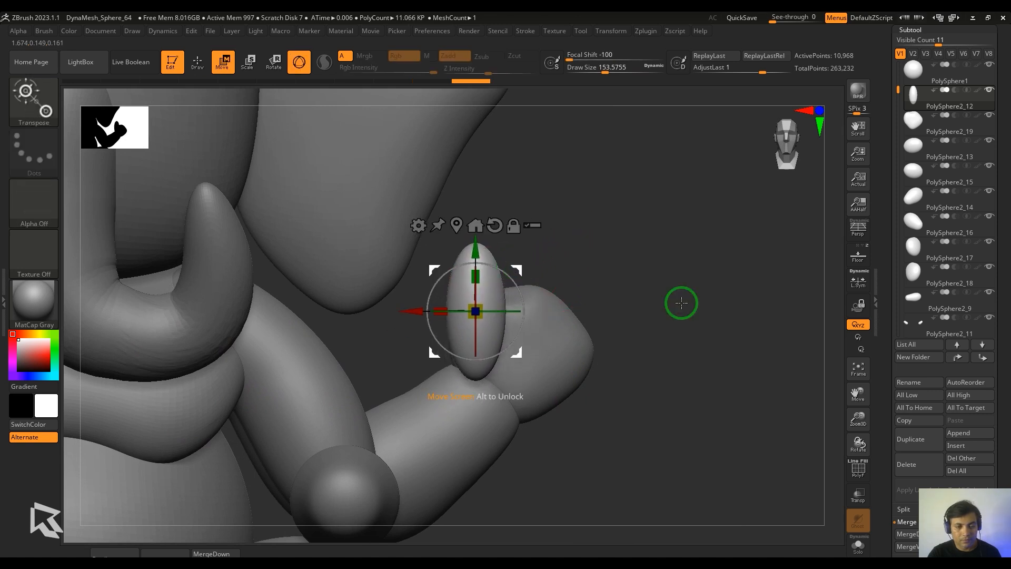
pyautogui.moveTo(679, 302); pyautogui.dragTo(646, 343)
pyautogui.moveTo(412, 321); pyautogui.dragTo(445, 315)
pyautogui.moveTo(626, 349); pyautogui.dragTo(650, 289)
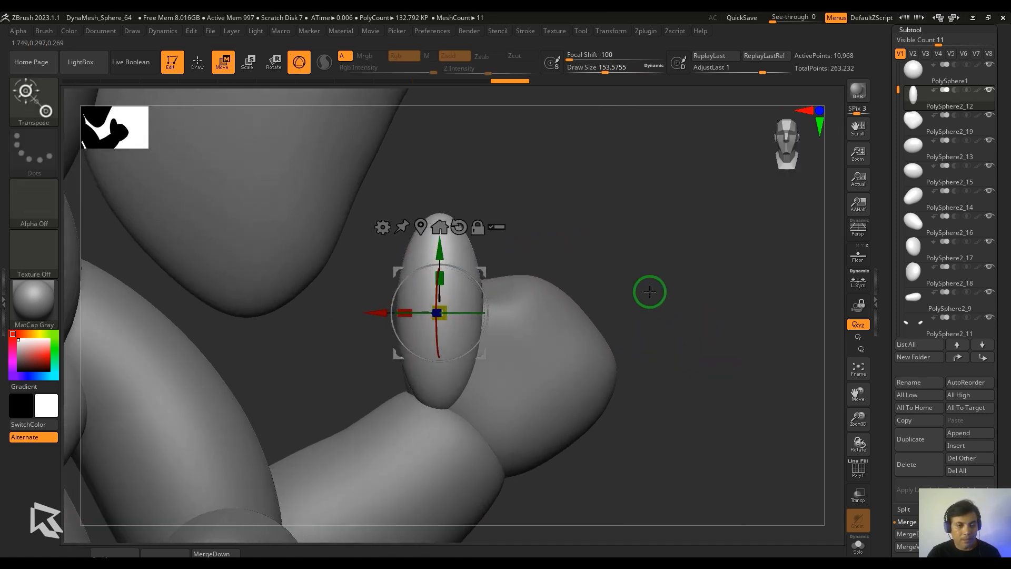
# Apply a bend curve deformer to the thumb, narrowing its tip and bending its middle, and return to the Move brush.
pyautogui.click(384, 226)
pyautogui.click(475, 260)
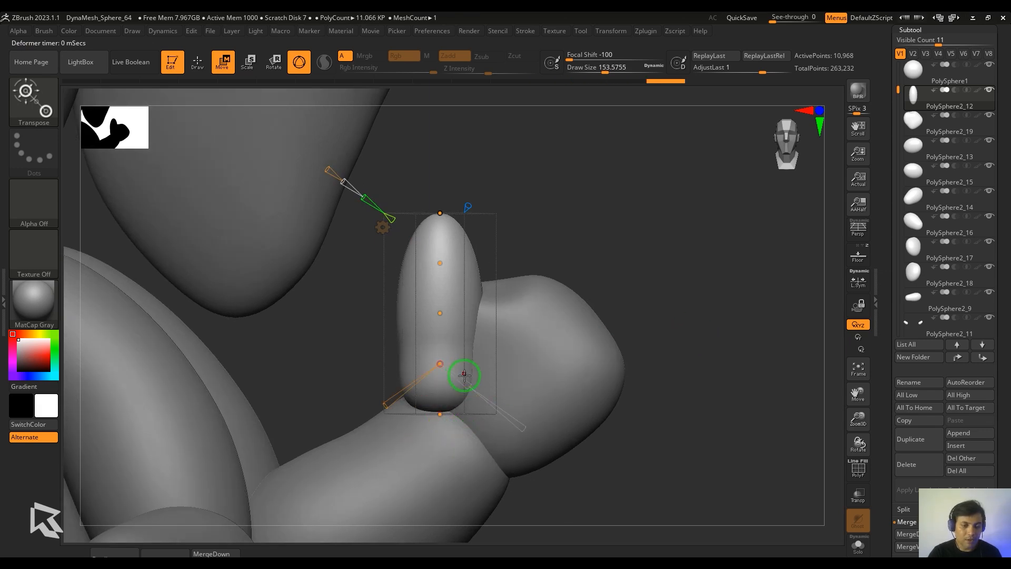
pyautogui.moveTo(464, 331); pyautogui.dragTo(429, 309)
pyautogui.moveTo(440, 263); pyautogui.dragTo(441, 265)
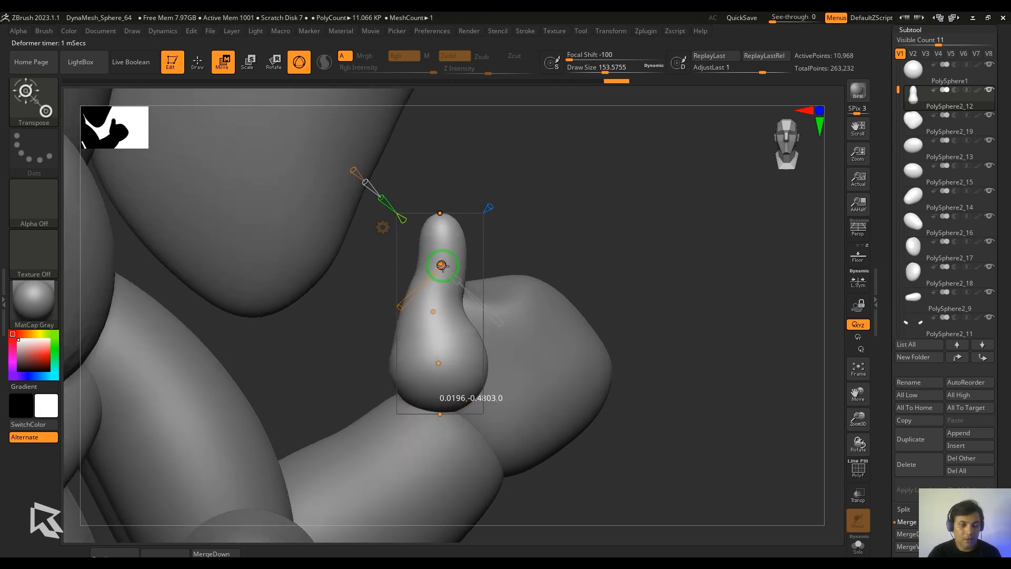
pyautogui.moveTo(440, 364); pyautogui.dragTo(434, 358)
pyautogui.press('q')
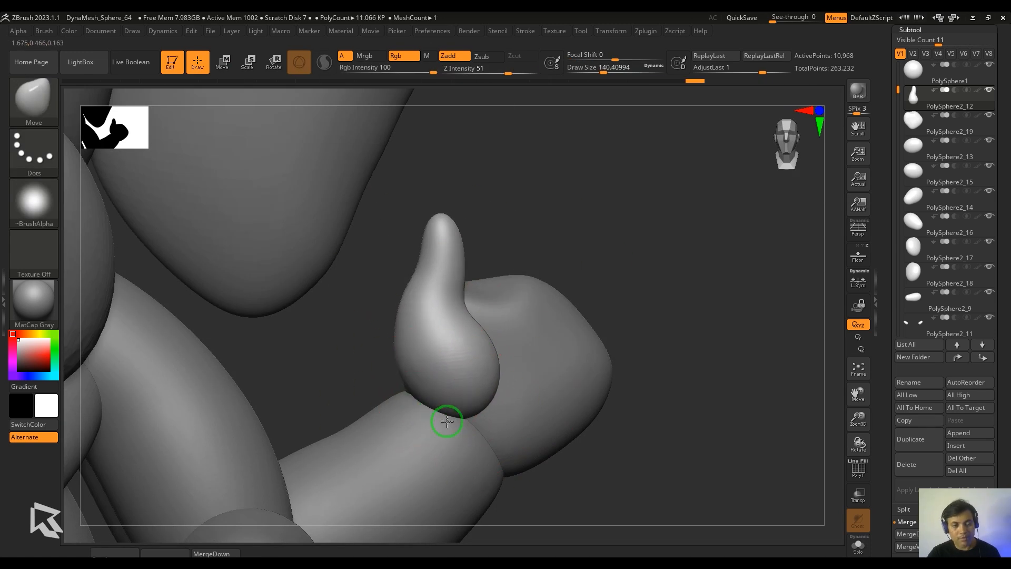
# Reshape the lower end of the thumb with the Move brush and smooth its surface.
pyautogui.moveTo(447, 422); pyautogui.dragTo(443, 415)
pyautogui.keyDown('shift'); pyautogui.moveTo(427, 406); pyautogui.dragTo(415, 377); pyautogui.keyUp('shift')
pyautogui.keyDown('alt'); pyautogui.moveTo(632, 400); pyautogui.dragTo(639, 363); pyautogui.keyUp('alt')
pyautogui.moveTo(666, 358)
pyautogui.mouseDown()
pyautogui.moveTo(605, 364)
pyautogui.moveTo(670, 345)
pyautogui.mouseUp()
# Duplicate the spare sphere above the head and move the copy down to the outer side of the raised hand.
pyautogui.press('w')
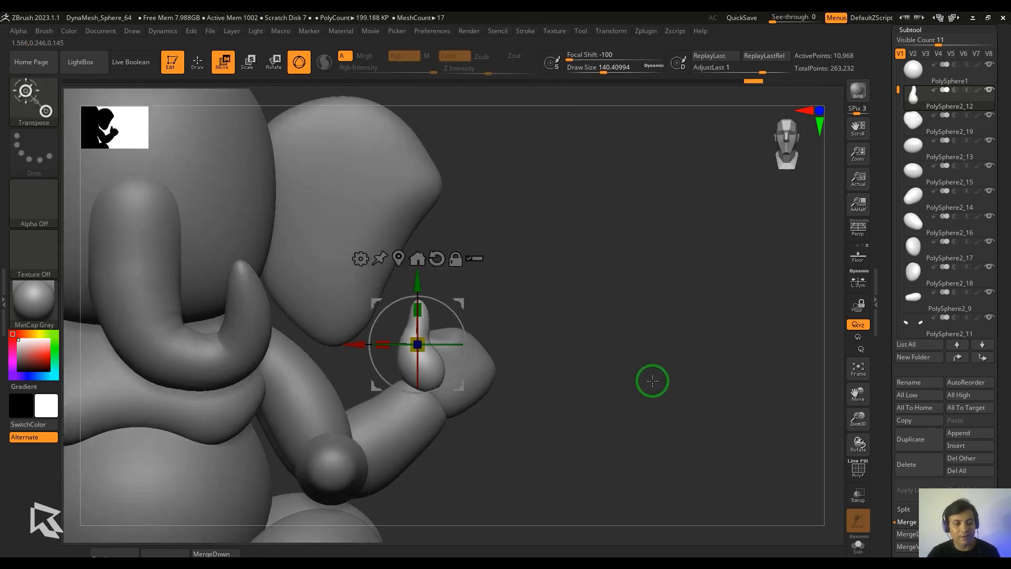
pyautogui.keyDown('alt'); pyautogui.moveTo(652, 381); pyautogui.dragTo(616, 284); pyautogui.keyUp('alt')
pyautogui.keyDown('alt'); pyautogui.click(458, 243); pyautogui.keyUp('alt')
pyautogui.hotkey('ctrl', 'shift', 'd')
pyautogui.moveTo(488, 293); pyautogui.dragTo(560, 386)
pyautogui.keyDown('alt'); pyautogui.moveTo(632, 263); pyautogui.dragTo(650, 331); pyautogui.keyUp('alt')
pyautogui.moveTo(566, 203); pyautogui.dragTo(602, 388)
pyautogui.moveTo(561, 348); pyautogui.dragTo(515, 322)
pyautogui.keyDown('alt'); pyautogui.moveTo(692, 352); pyautogui.dragTo(679, 390); pyautogui.keyUp('alt')
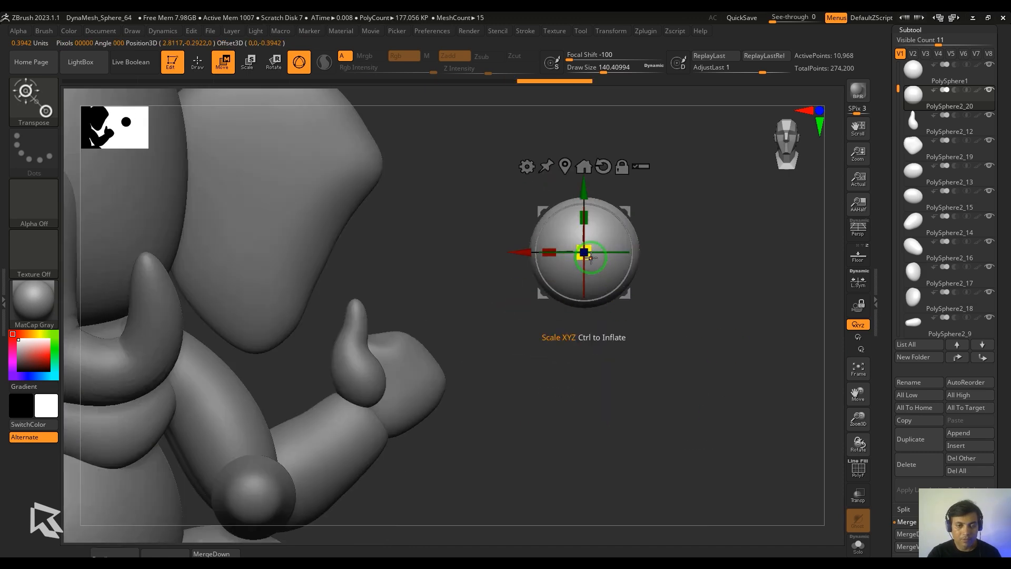
# Scale the copied sphere down, place it over the palm beside the thumb and stretch it vertically into a finger.
pyautogui.moveTo(590, 258); pyautogui.dragTo(571, 263)
pyautogui.keyDown('alt'); pyautogui.moveTo(668, 348); pyautogui.dragTo(702, 354); pyautogui.keyUp('alt')
pyautogui.moveTo(583, 257); pyautogui.dragTo(606, 258)
pyautogui.moveTo(661, 219); pyautogui.dragTo(489, 304)
pyautogui.keyDown('alt'); pyautogui.moveTo(647, 337); pyautogui.dragTo(668, 369); pyautogui.keyUp('alt')
pyautogui.moveTo(540, 246); pyautogui.dragTo(541, 226)
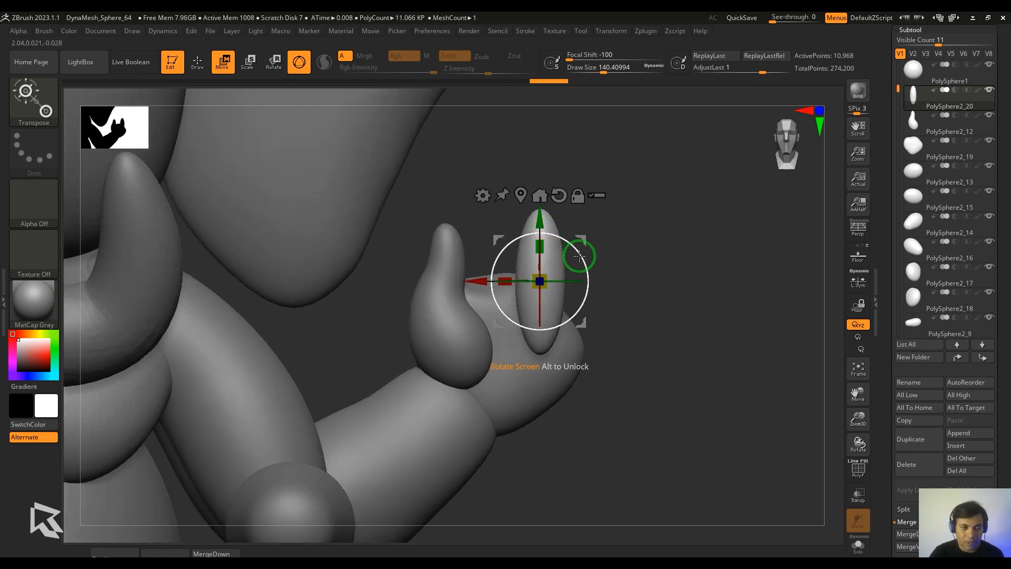
# Tilt the finger diagonally outward, scale it down slightly and set its depth and angle against the front of the palm.
pyautogui.moveTo(579, 257); pyautogui.dragTo(562, 305)
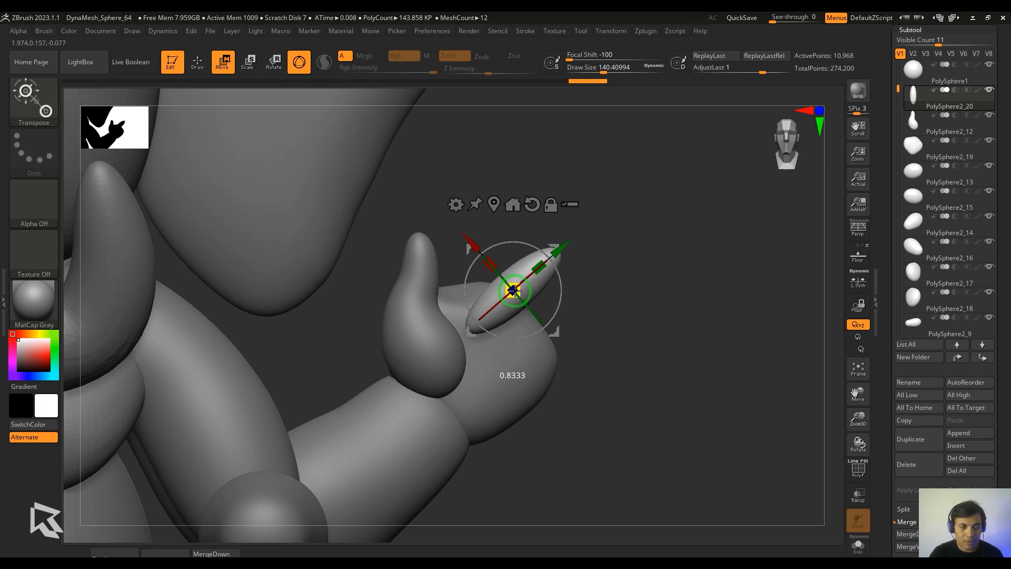
pyautogui.moveTo(652, 350); pyautogui.dragTo(566, 353)
pyautogui.moveTo(452, 292); pyautogui.dragTo(514, 300)
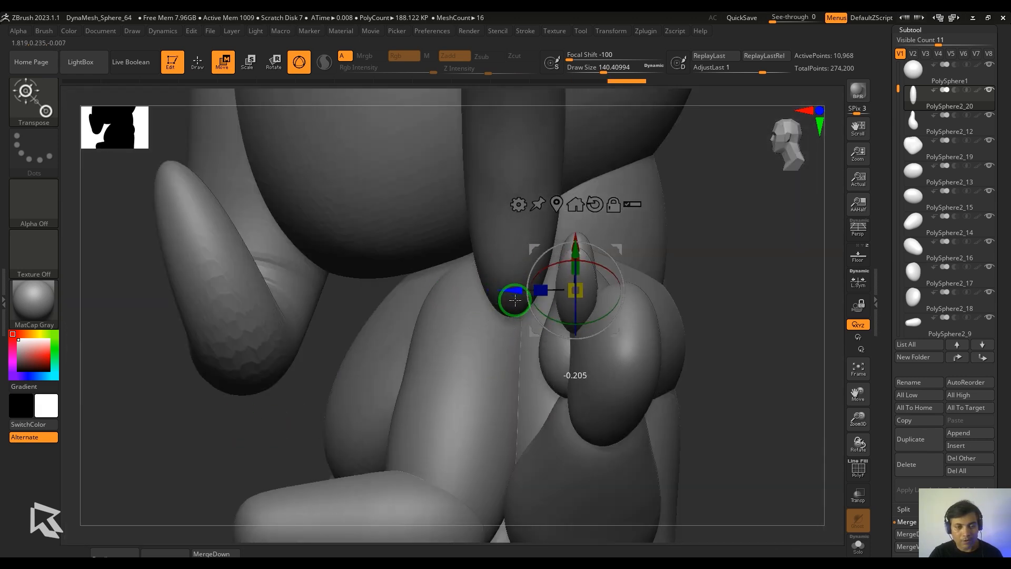
pyautogui.moveTo(600, 264); pyautogui.dragTo(625, 283)
pyautogui.moveTo(729, 289); pyautogui.dragTo(745, 335)
pyautogui.moveTo(609, 336); pyautogui.dragTo(585, 327)
pyautogui.keyDown('alt'); pyautogui.moveTo(693, 352); pyautogui.dragTo(649, 323); pyautogui.keyUp('alt')
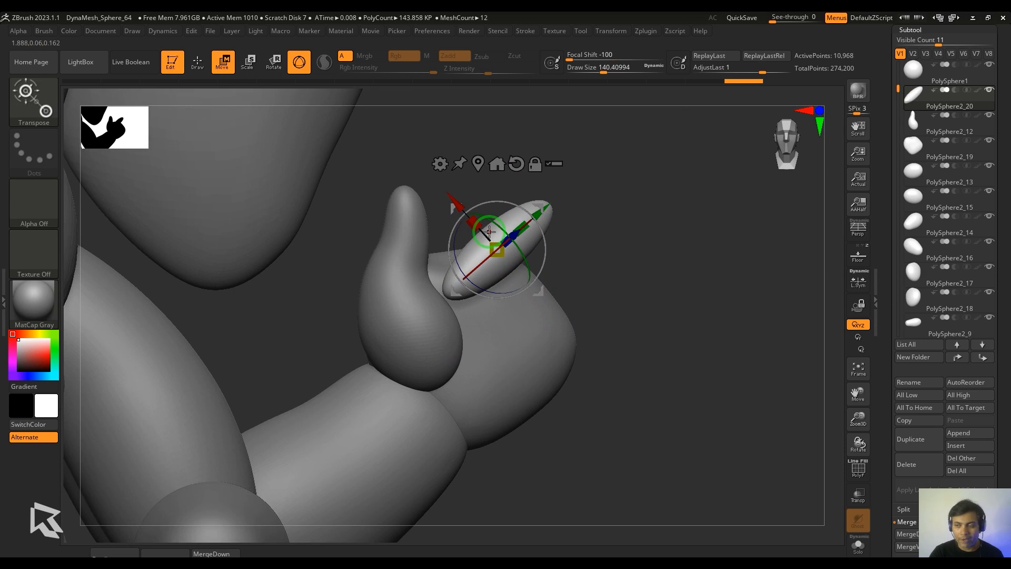
# Apply a bend curve deformer to the finger, curling it over the palm, and accept the deformation.
pyautogui.click(439, 164)
pyautogui.click(560, 191)
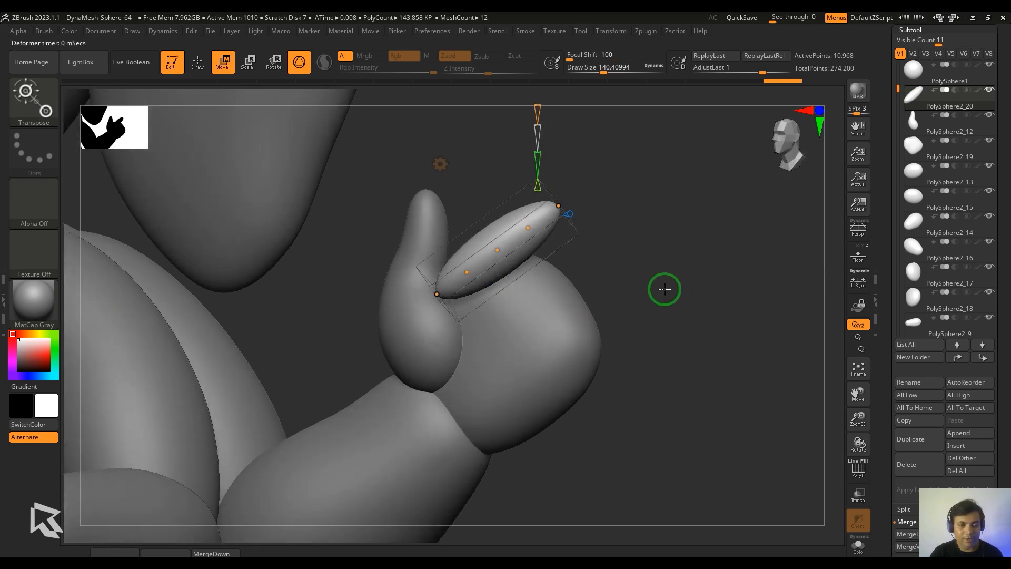
pyautogui.moveTo(663, 287); pyautogui.dragTo(510, 193)
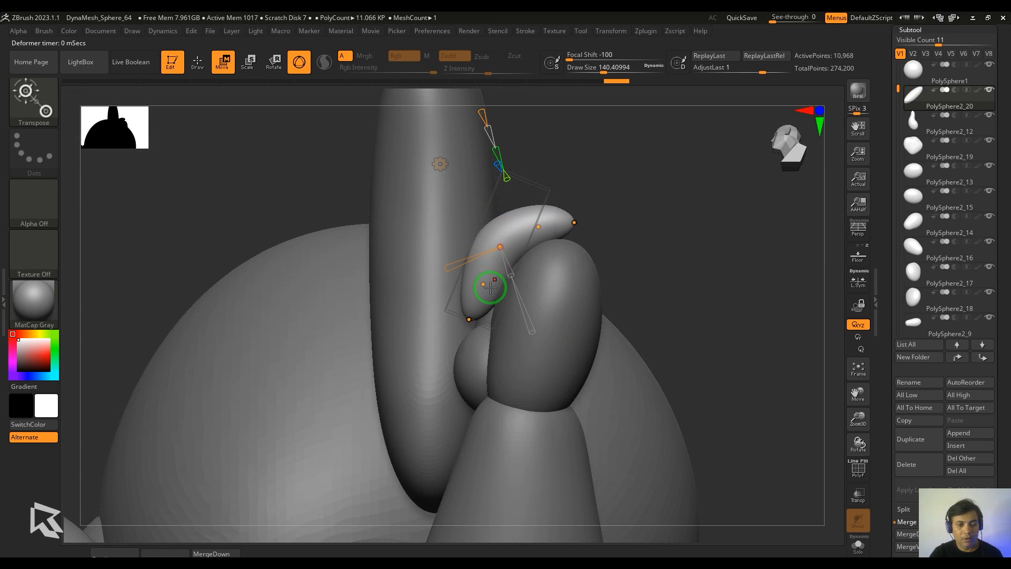
pyautogui.moveTo(692, 237); pyautogui.dragTo(627, 273)
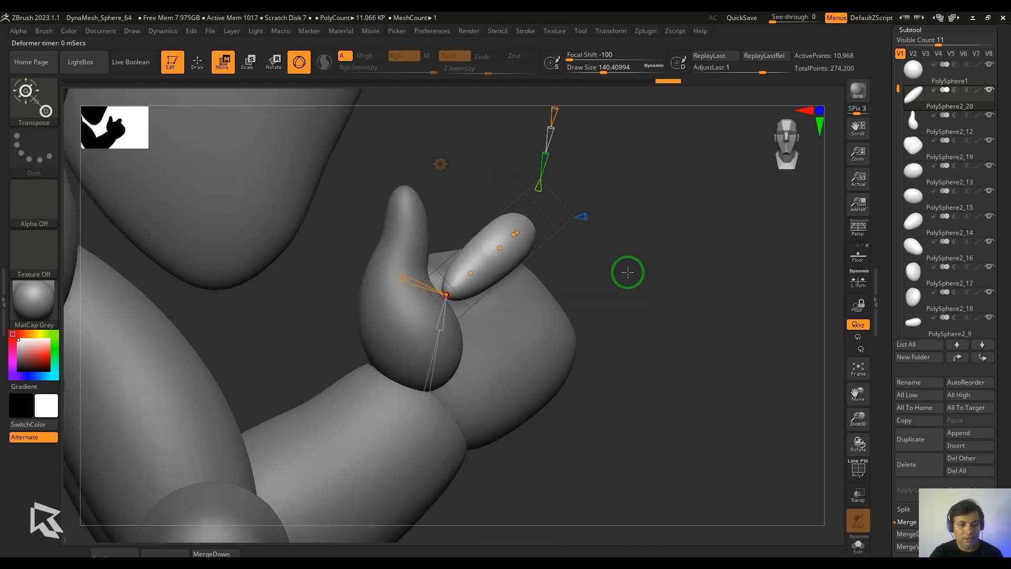
pyautogui.click(441, 168)
pyautogui.click(615, 171)
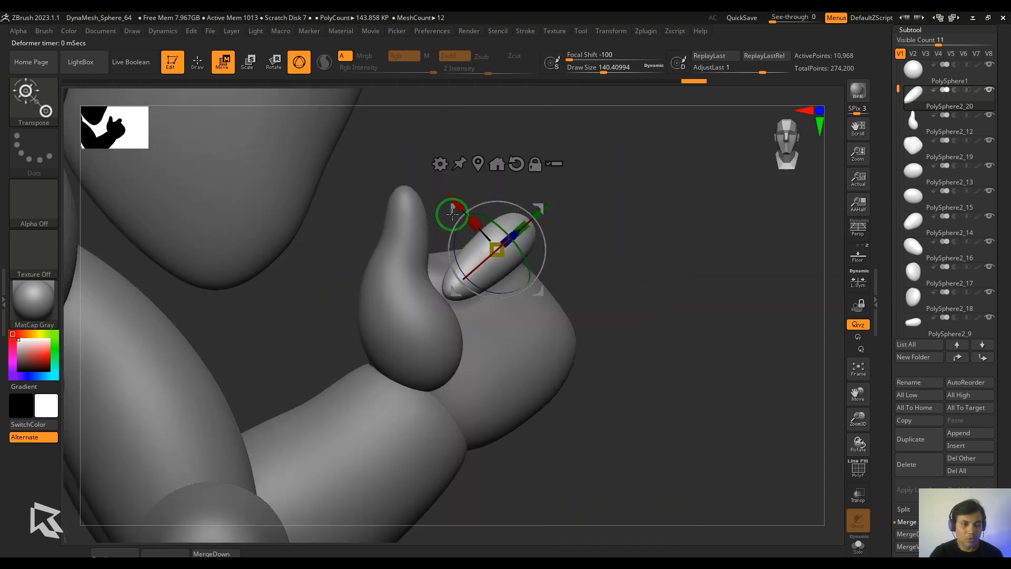
# Duplicate the curled finger three times, spacing the copies down along the palm to complete four fingers.
pyautogui.keyDown('ctrl'); pyautogui.moveTo(538, 290); pyautogui.dragTo(567, 326); pyautogui.keyUp('ctrl')
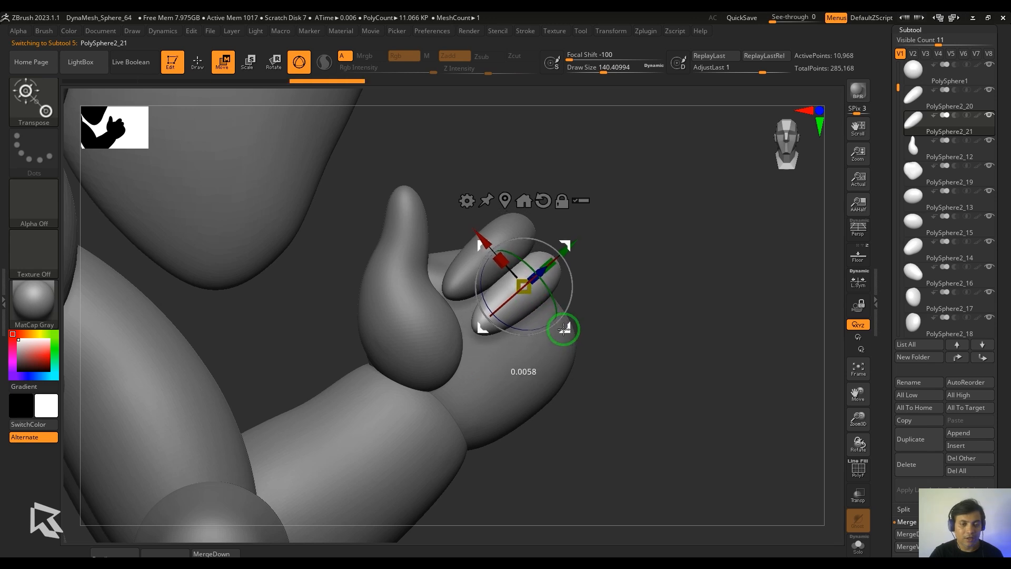
pyautogui.click(105, 560)
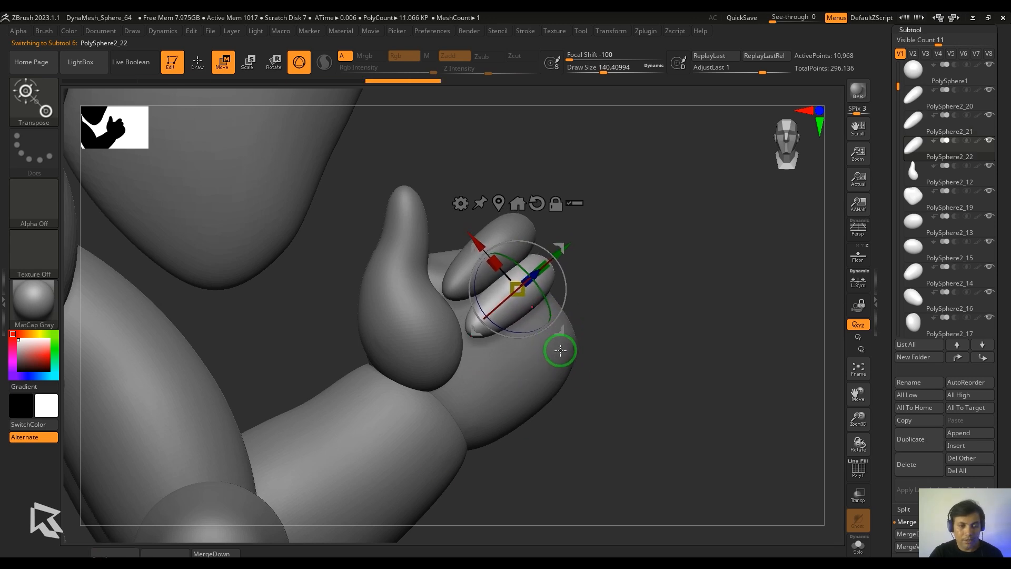
pyautogui.click(125, 553)
pyautogui.moveTo(584, 363); pyautogui.dragTo(599, 398)
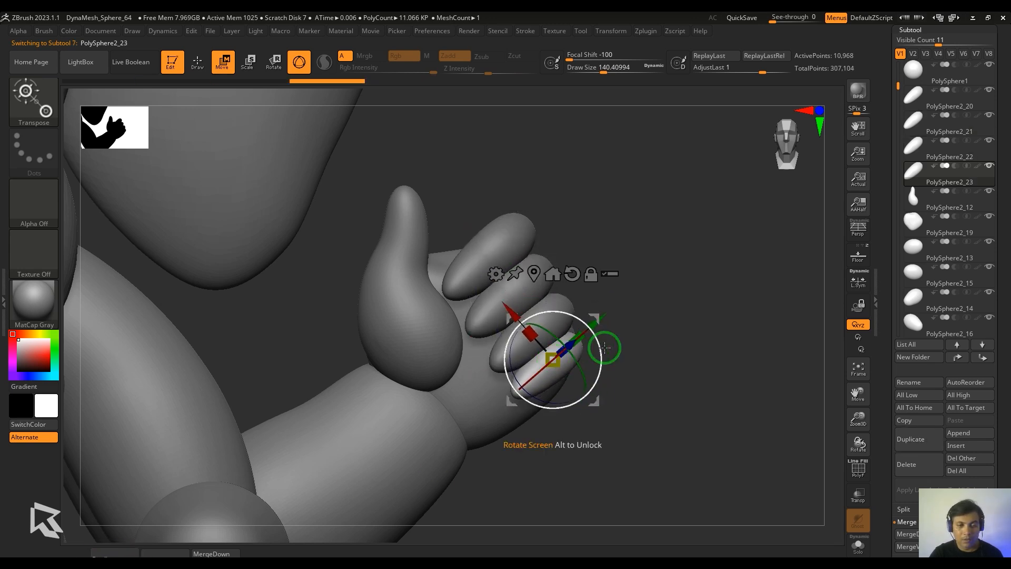
# Shift the three copied fingers in depth so that they follow the curve of the palm.
pyautogui.moveTo(606, 347); pyautogui.dragTo(500, 343, button='right')
pyautogui.moveTo(500, 344); pyautogui.dragTo(512, 346)
pyautogui.keyDown('alt'); pyautogui.click(600, 310); pyautogui.keyUp('alt')
pyautogui.moveTo(501, 306); pyautogui.dragTo(512, 310)
pyautogui.keyDown('alt'); pyautogui.click(601, 273); pyautogui.keyUp('alt')
pyautogui.moveTo(510, 267); pyautogui.dragTo(519, 270)
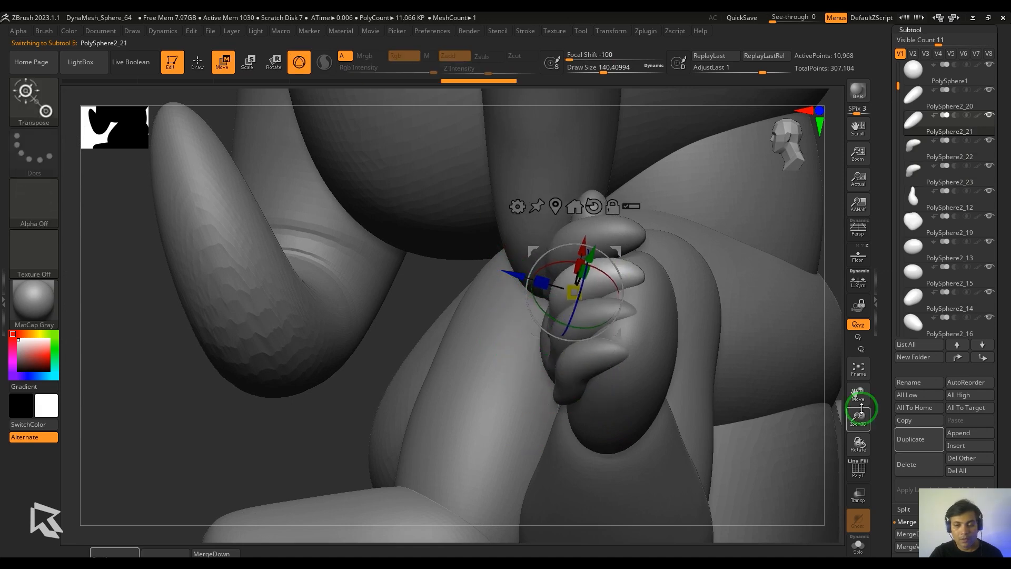
# Duplicate the spare sphere above the head again and bring the copy down beside the ear over the raised hand.
pyautogui.moveTo(837, 414); pyautogui.dragTo(690, 421, button='right')
pyautogui.keyDown('alt'); pyautogui.click(449, 202); pyautogui.keyUp('alt')
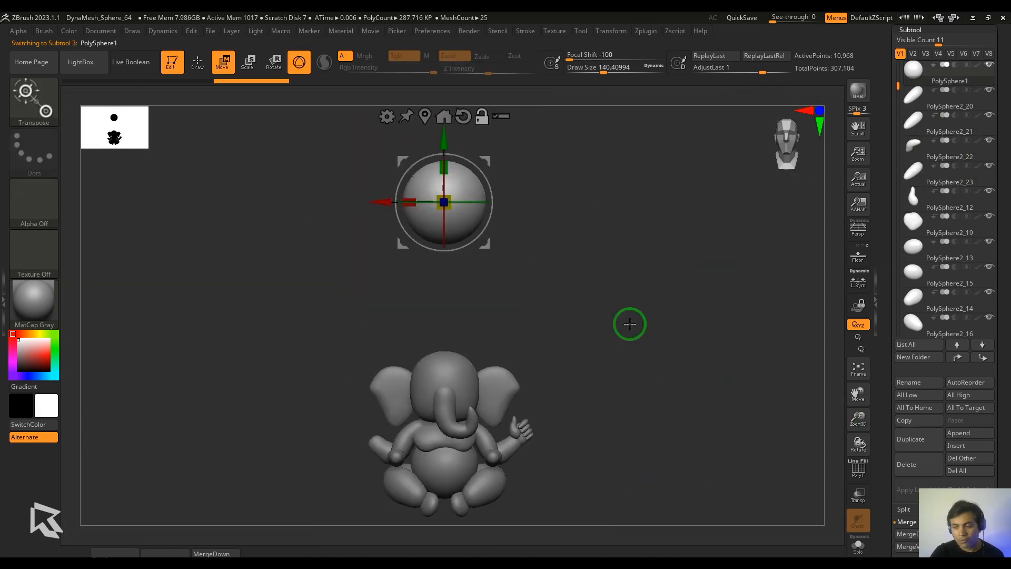
pyautogui.keyDown('ctrl'); pyautogui.moveTo(628, 410); pyautogui.dragTo(600, 185, button='right'); pyautogui.keyUp('ctrl')
pyautogui.press('f')
pyautogui.moveTo(483, 194); pyautogui.dragTo(614, 425)
pyautogui.click(124, 553)
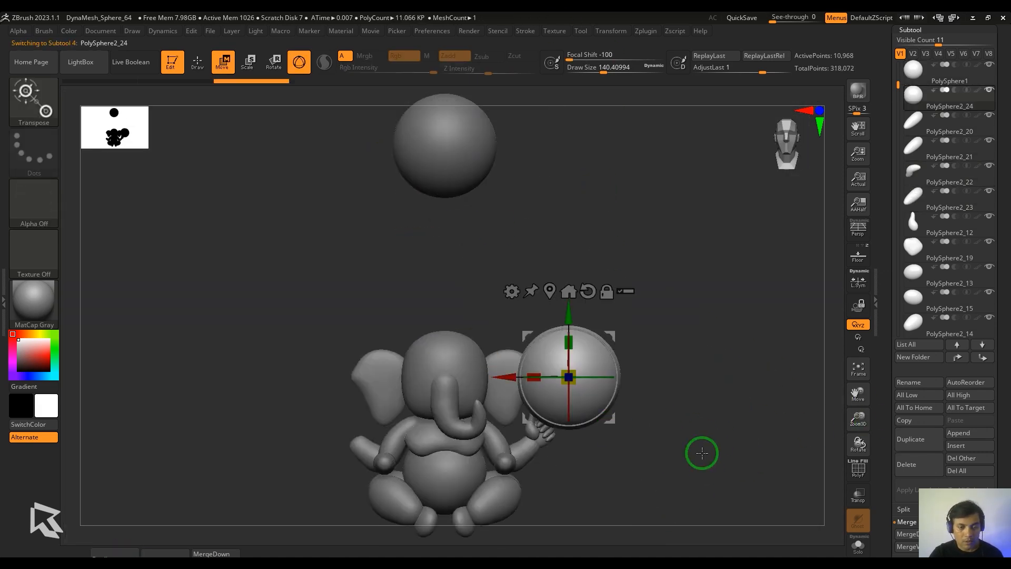
# Scale the new sphere down and place it just outside the raised hand.
pyautogui.keyDown('ctrl'); pyautogui.moveTo(702, 453); pyautogui.dragTo(708, 519, button='right'); pyautogui.keyUp('ctrl')
pyautogui.moveTo(597, 274); pyautogui.dragTo(625, 403)
pyautogui.moveTo(584, 360); pyautogui.dragTo(559, 341)
pyautogui.keyDown('alt'); pyautogui.moveTo(693, 480); pyautogui.dragTo(729, 464, button='right'); pyautogui.keyUp('alt')
pyautogui.keyDown('alt'); pyautogui.click(394, 316); pyautogui.keyUp('alt')
pyautogui.moveTo(405, 305); pyautogui.dragTo(412, 295)
pyautogui.keyDown('alt'); pyautogui.click(380, 271); pyautogui.keyUp('alt')
pyautogui.press('f')
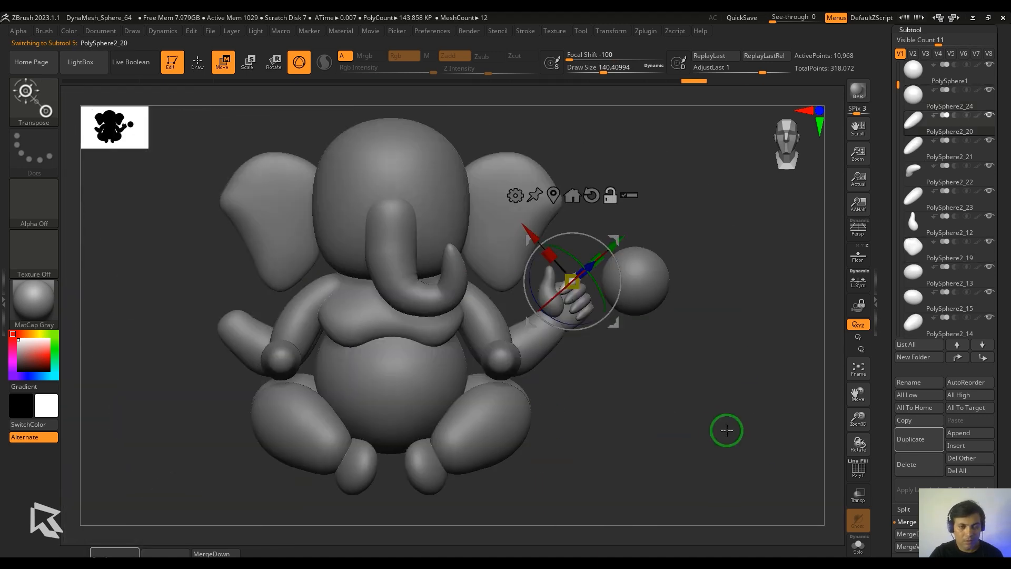
pyautogui.keyDown('ctrl'); pyautogui.moveTo(707, 428); pyautogui.dragTo(686, 456, button='right'); pyautogui.keyUp('ctrl')
# Slim the thumb with a slight negative Inflate deformation, tilt it toward the fingers and nudge it into place.
pyautogui.keyDown('alt'); pyautogui.click(520, 327); pyautogui.keyUp('alt')
pyautogui.scroll(-10, 977, 358)
pyautogui.click(919, 267)
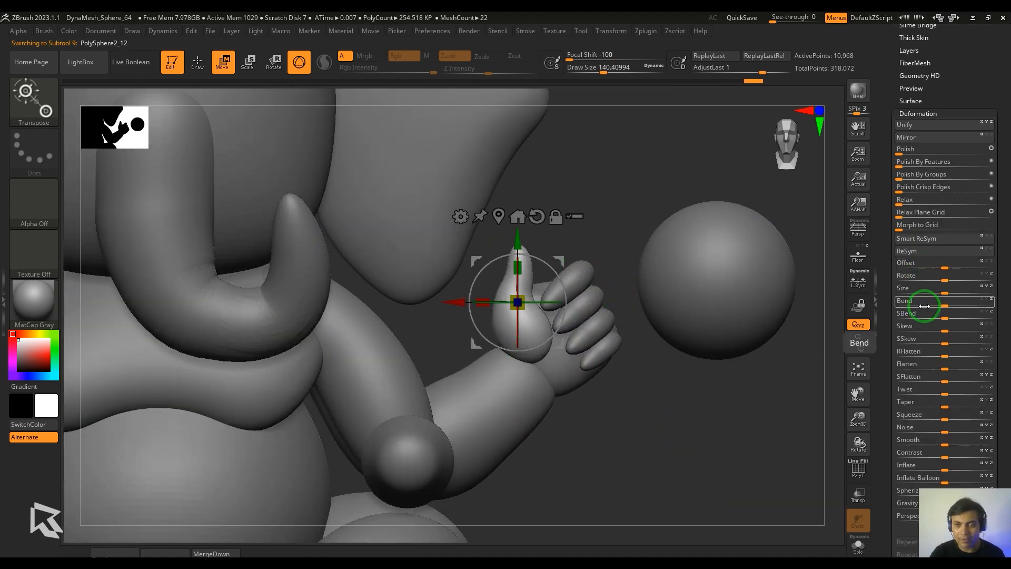
pyautogui.moveTo(944, 469); pyautogui.dragTo(936, 469)
pyautogui.moveTo(550, 267); pyautogui.dragTo(559, 277)
pyautogui.moveTo(559, 260); pyautogui.dragTo(565, 257)
# Slim the fingers of the raised hand with a slight negative Inflate deformation.
pyautogui.keyDown('alt'); pyautogui.click(570, 275); pyautogui.keyUp('alt')
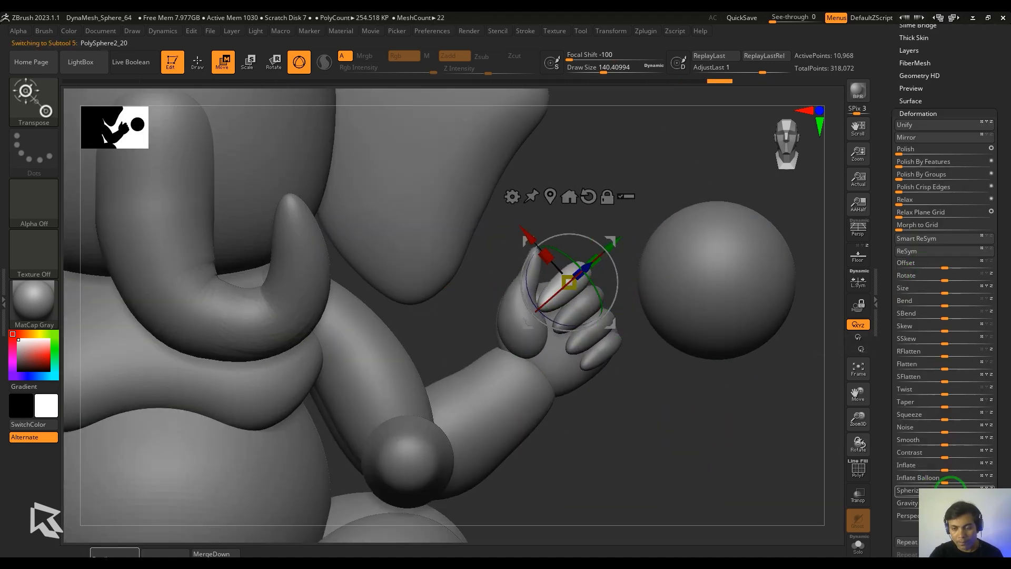
pyautogui.keyDown('alt'); pyautogui.click(588, 318); pyautogui.keyUp('alt')
pyautogui.keyDown('alt'); pyautogui.click(581, 310); pyautogui.keyUp('alt')
pyautogui.moveTo(945, 469); pyautogui.dragTo(936, 470)
pyautogui.keyDown('alt'); pyautogui.click(583, 350); pyautogui.keyUp('alt')
pyautogui.keyDown('alt'); pyautogui.click(584, 362); pyautogui.keyUp('alt')
# Scale the spare sphere beside the hand down to palm-pad size and move it onto the lower palm.
pyautogui.keyDown('alt'); pyautogui.click(711, 315); pyautogui.keyUp('alt')
pyautogui.keyDown('alt'); pyautogui.moveTo(716, 392); pyautogui.dragTo(680, 400); pyautogui.keyUp('alt')
pyautogui.moveTo(681, 287); pyautogui.dragTo(658, 302)
pyautogui.moveTo(681, 252); pyautogui.dragTo(602, 311)
pyautogui.moveTo(737, 336); pyautogui.dragTo(621, 347)
pyautogui.moveTo(562, 368); pyautogui.dragTo(613, 374)
pyautogui.press('q')
pyautogui.moveTo(760, 401); pyautogui.dragTo(821, 389)
pyautogui.press('w')
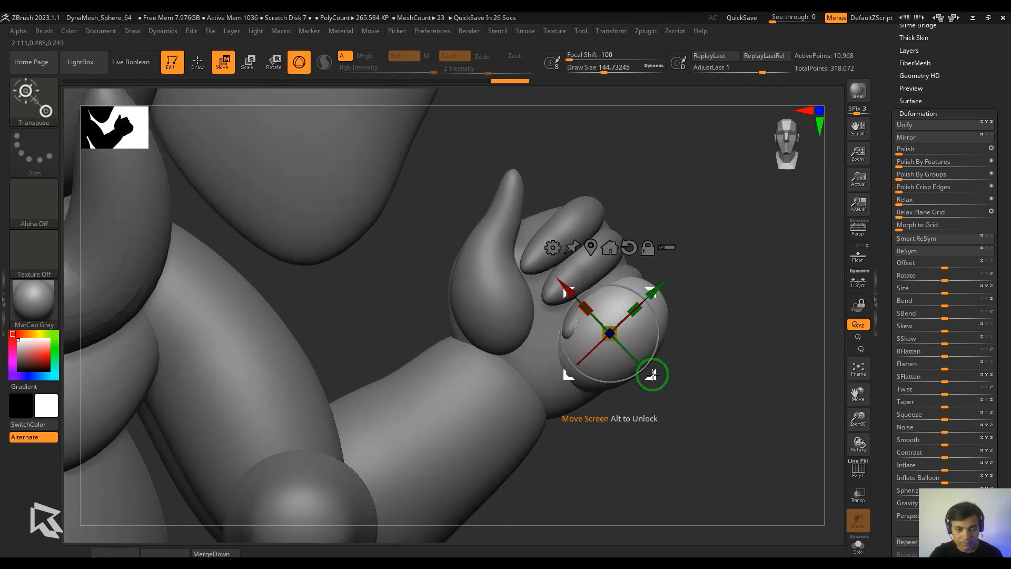
# Move the small sphere to the heel of the palm and shape it into a flattened oval pad.
pyautogui.moveTo(737, 379)
pyautogui.mouseDown()
pyautogui.moveTo(674, 358)
pyautogui.moveTo(764, 400)
pyautogui.mouseUp()
pyautogui.moveTo(512, 345); pyautogui.dragTo(571, 395)
pyautogui.moveTo(737, 411); pyautogui.dragTo(653, 406)
pyautogui.moveTo(593, 327); pyautogui.dragTo(630, 323)
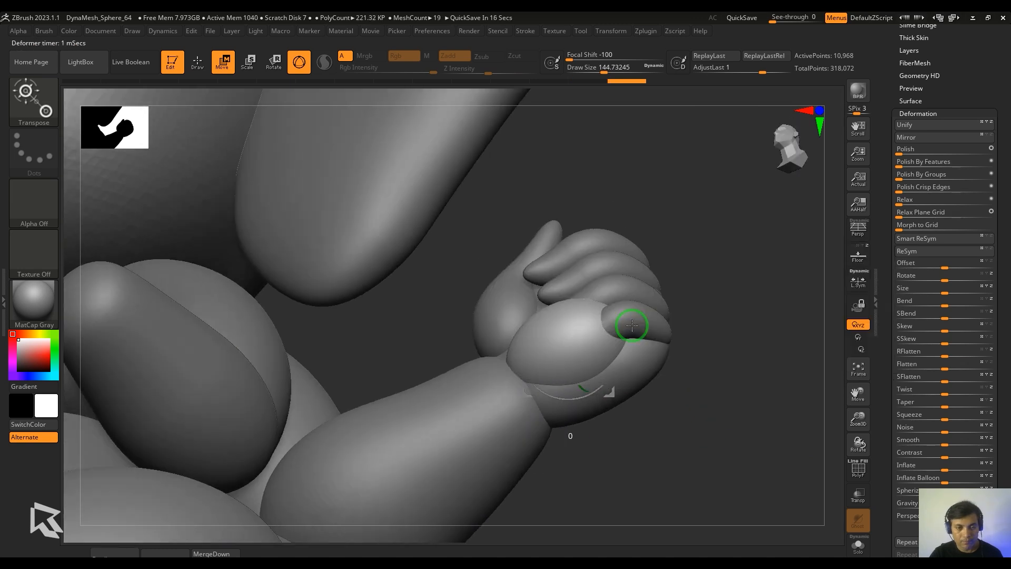
# Bend the palm pad with a bend curve deformer to fit below the fingers, accept it and return to the Move brush.
pyautogui.click(511, 264)
pyautogui.moveTo(602, 193); pyautogui.dragTo(699, 330)
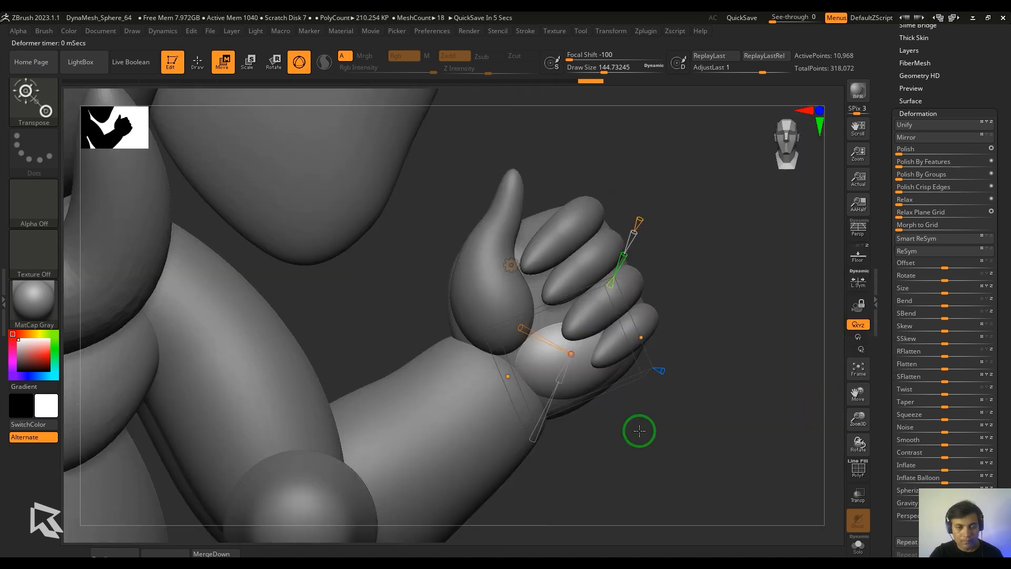
pyautogui.moveTo(497, 364); pyautogui.dragTo(537, 376)
pyautogui.keyDown('alt'); pyautogui.moveTo(708, 350); pyautogui.dragTo(757, 370); pyautogui.keyUp('alt')
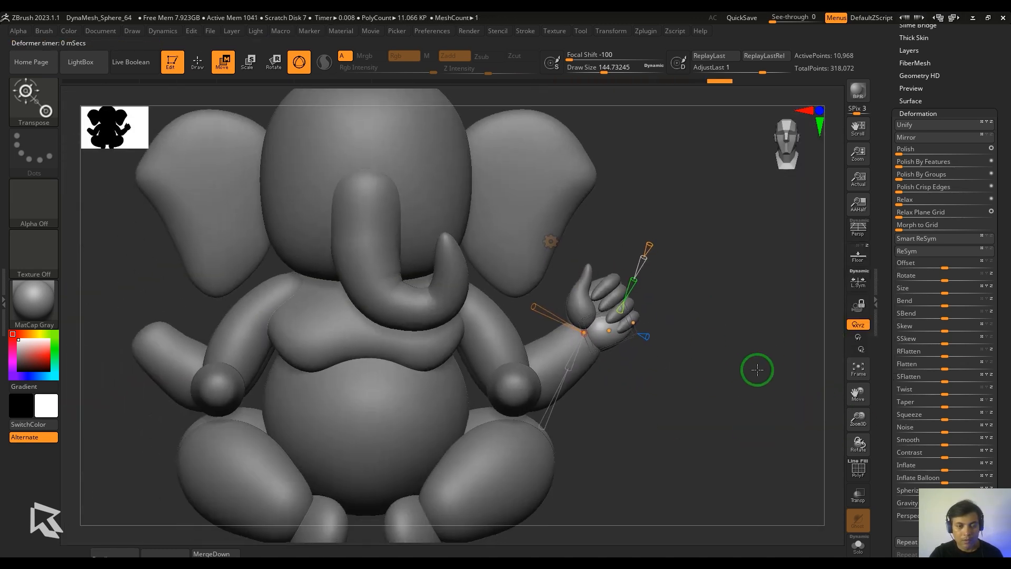
pyautogui.click(553, 243)
pyautogui.click(728, 242)
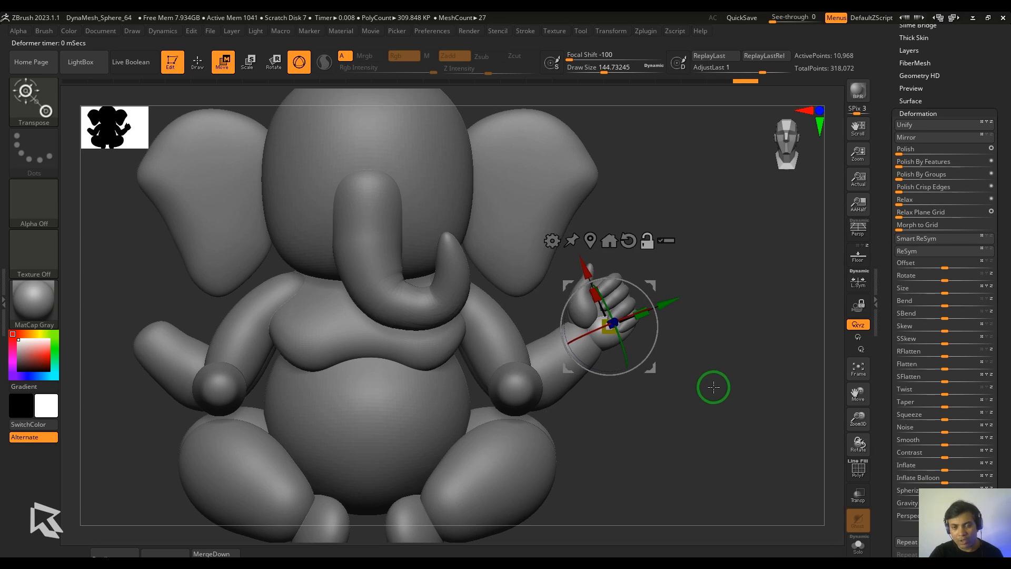
pyautogui.press('q')
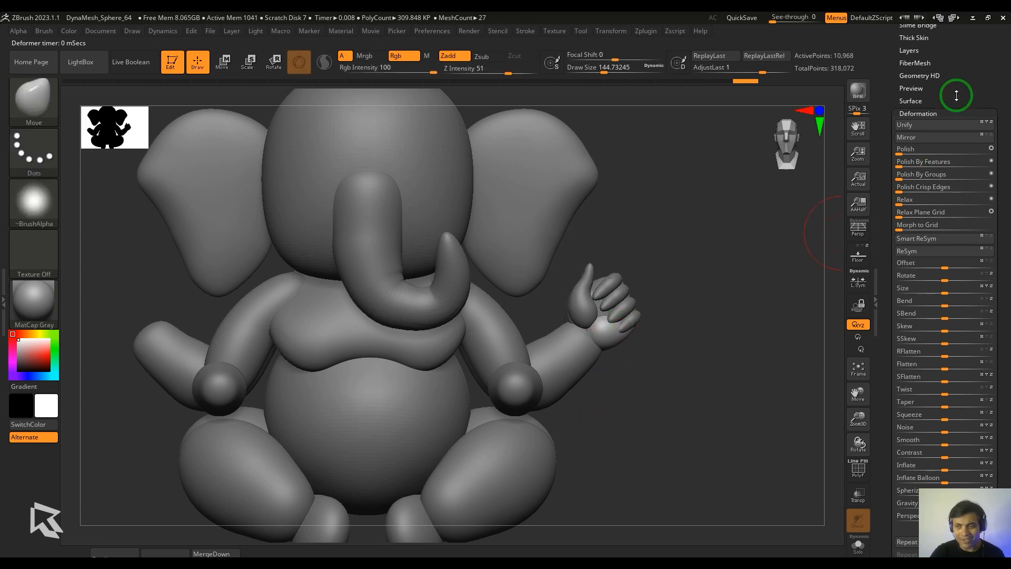
# Merge the four finger subtools of the raised hand together, including the thumb subtool below them.
pyautogui.moveTo(956, 95); pyautogui.dragTo(958, 174)
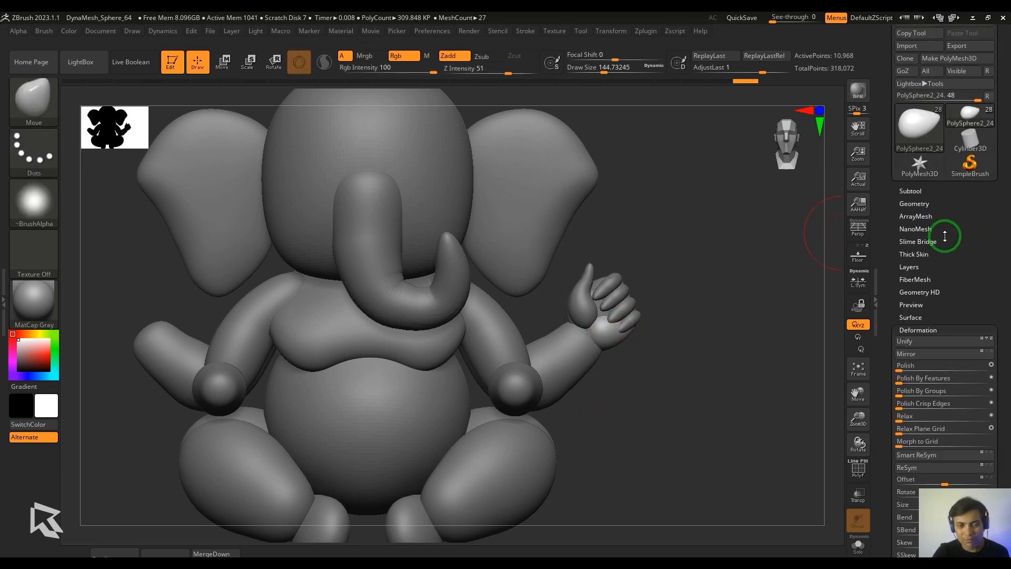
pyautogui.click(910, 191)
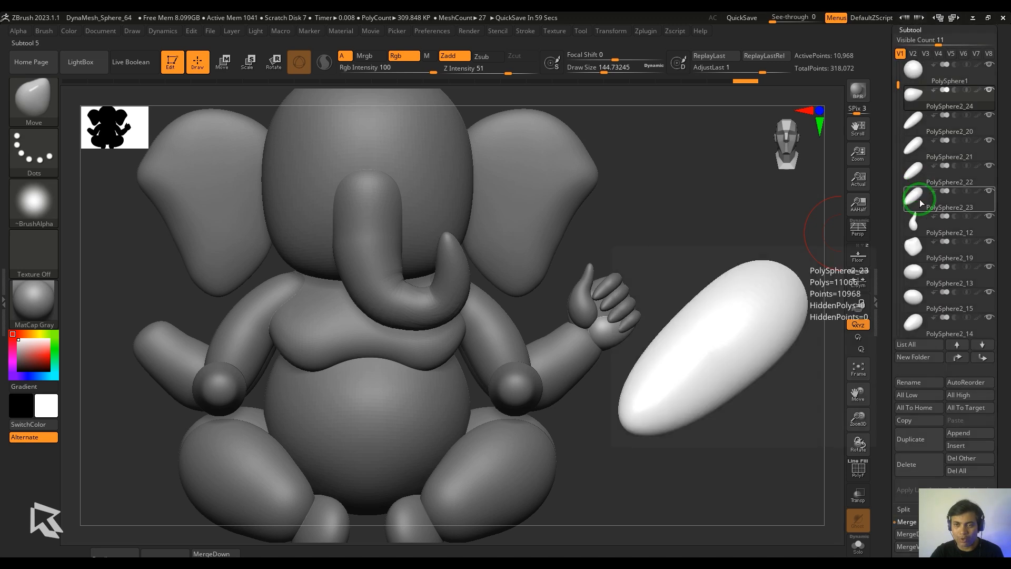
pyautogui.keyDown('alt'); pyautogui.click(636, 284); pyautogui.keyUp('alt')
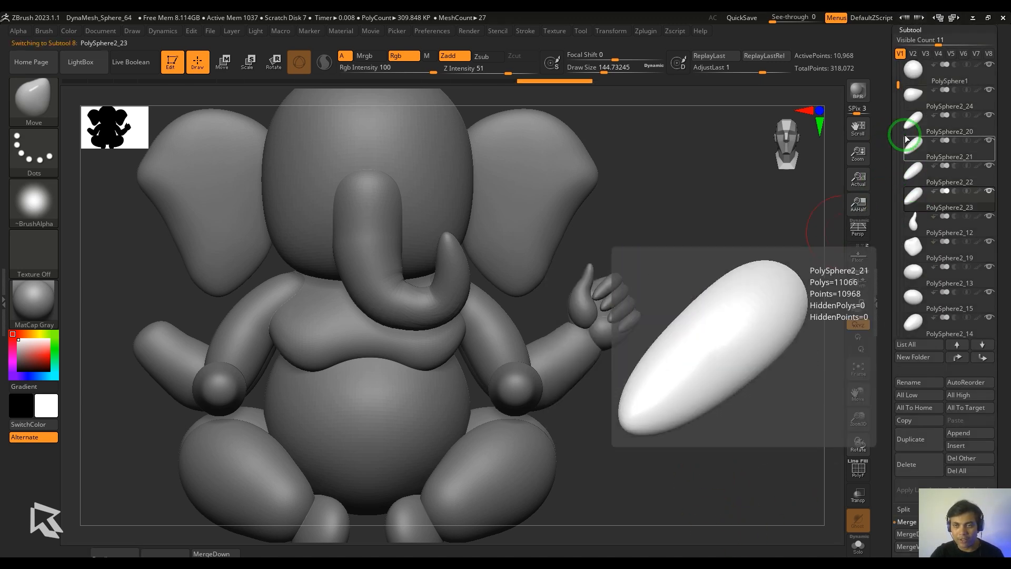
pyautogui.moveTo(910, 130)
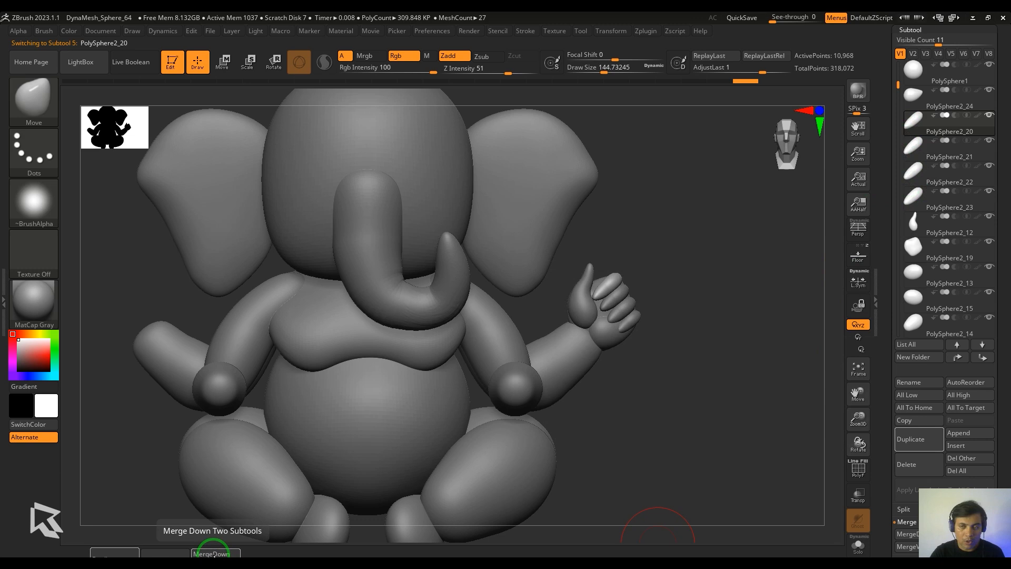
pyautogui.click(211, 553)
pyautogui.click(211, 554)
pyautogui.click(211, 554)
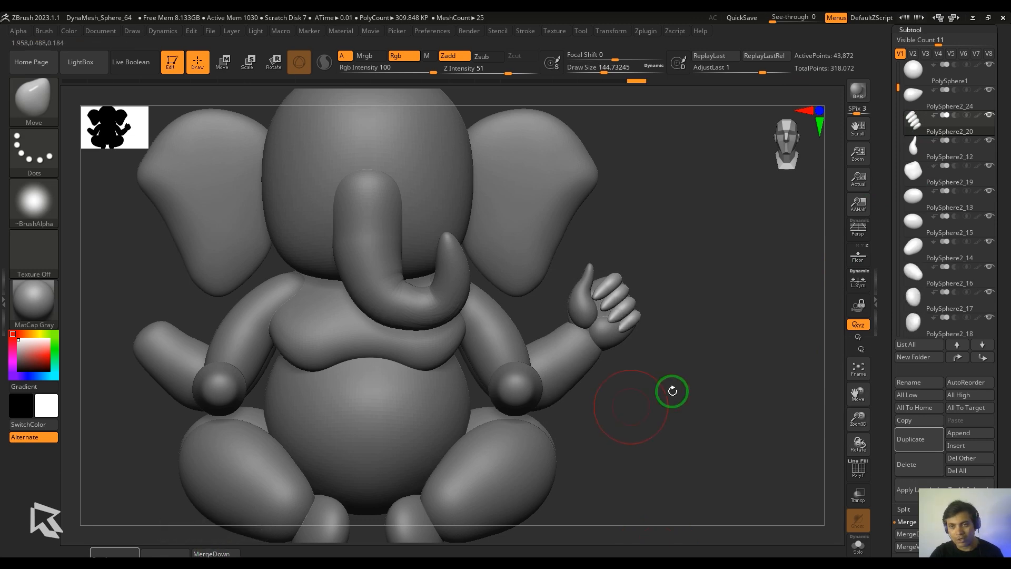
pyautogui.moveTo(912, 146)
pyautogui.click(211, 553)
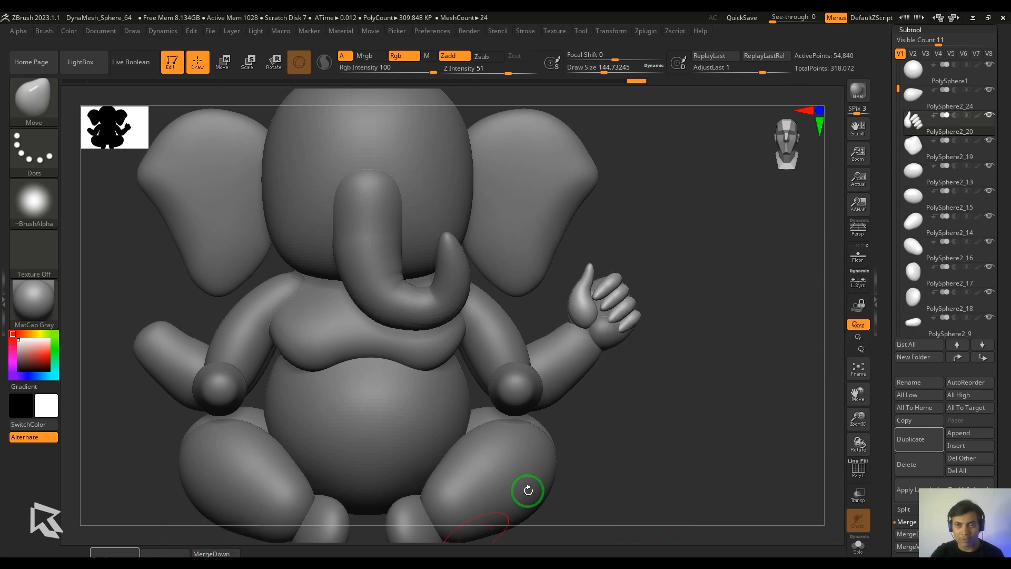
# Merge the palm pad, the combined fingers and the palm into one hand subtool and switch to the move gizmo.
pyautogui.click(914, 170)
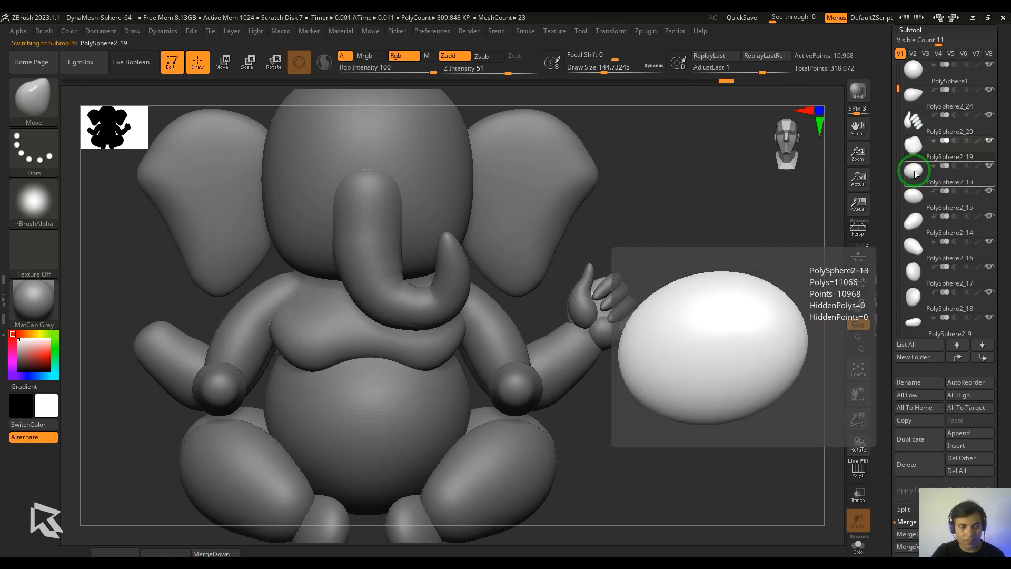
pyautogui.click(914, 97)
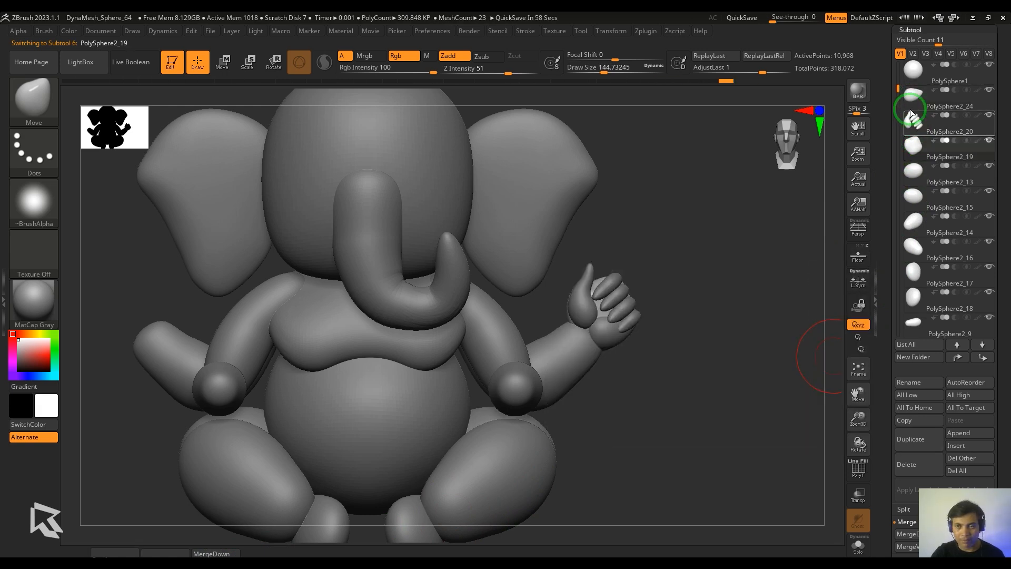
pyautogui.click(224, 553)
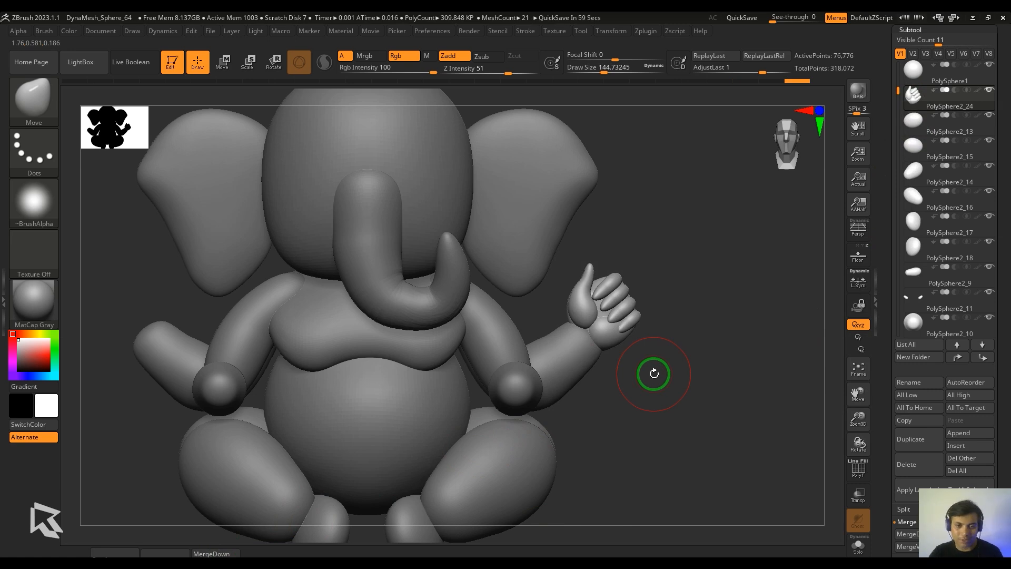
pyautogui.press('w')
pyautogui.keyDown('alt'); pyautogui.moveTo(684, 425); pyautogui.dragTo(734, 415); pyautogui.keyUp('alt')
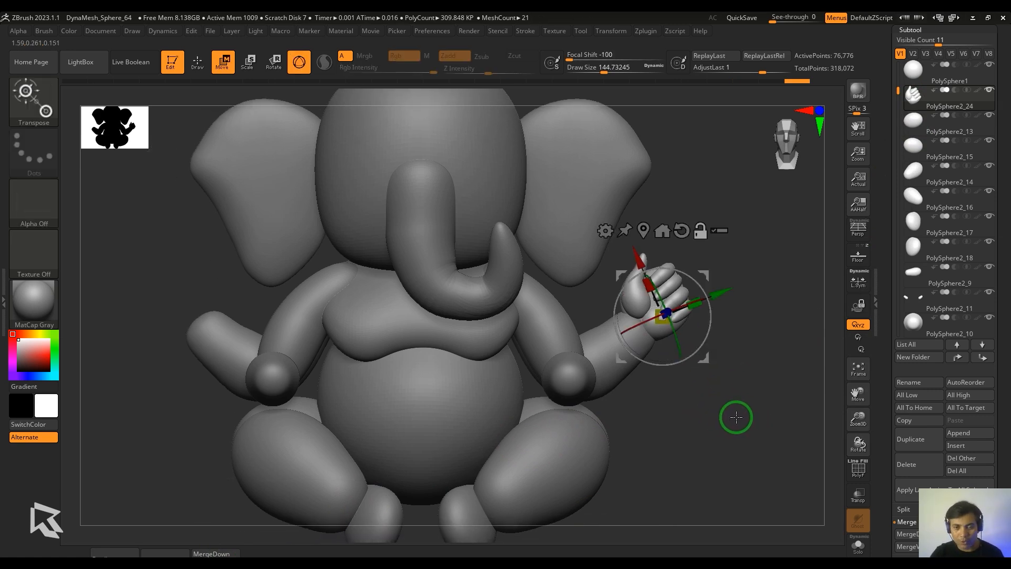
# Adjust the wrist area of the merged raised hand against the forearm with the Move brush.
pyautogui.press('b')
pyautogui.press('m')
pyautogui.press('v')
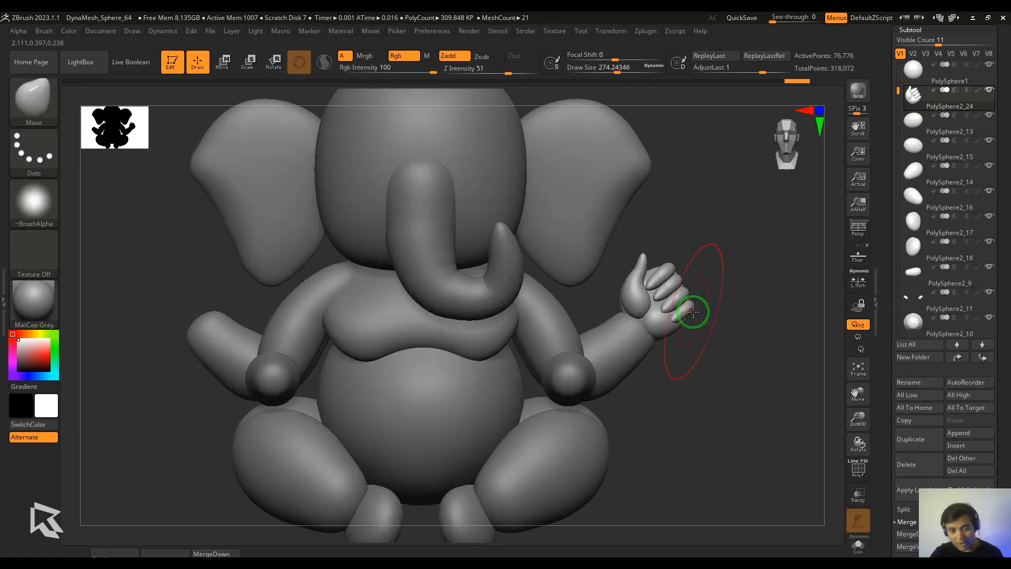
pyautogui.moveTo(658, 322); pyautogui.dragTo(625, 312)
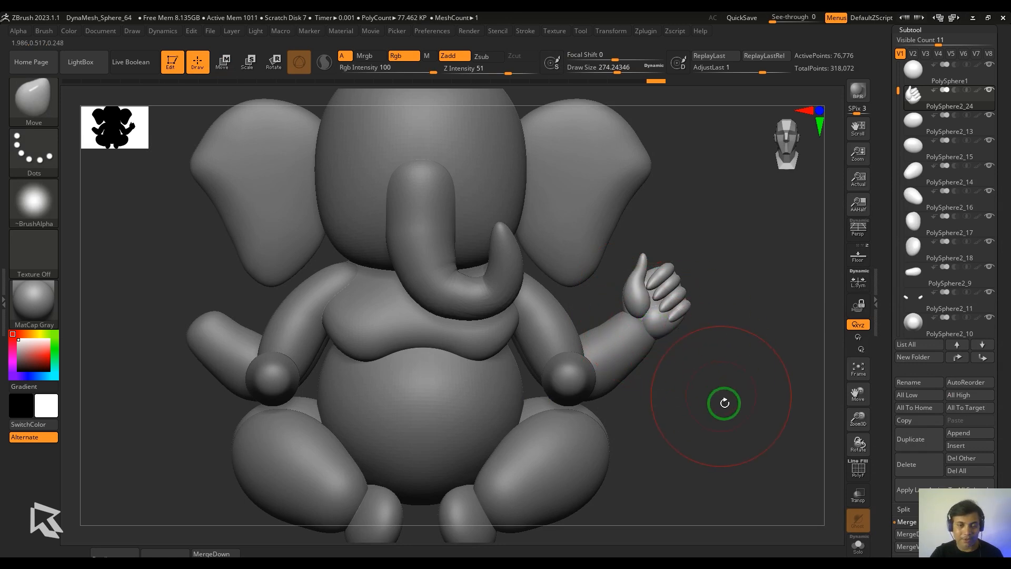
pyautogui.moveTo(725, 403); pyautogui.dragTo(730, 403)
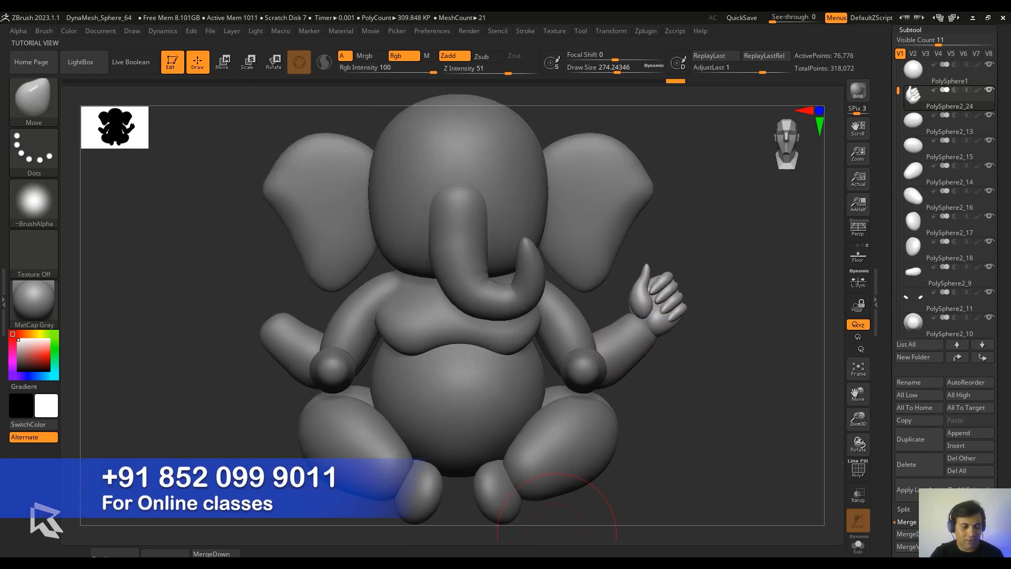
# Duplicate the merged raised hand and mirror the copy onto the opposite raised arm.
pyautogui.click(105, 553)
pyautogui.click(291, 552)
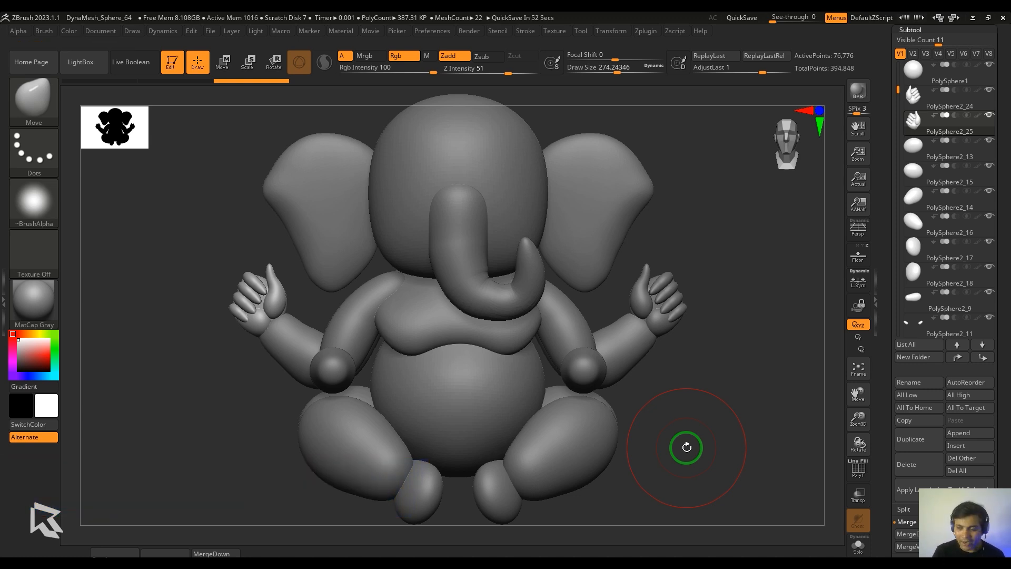
pyautogui.moveTo(260, 417)
pyautogui.mouseDown()
pyautogui.moveTo(230, 422)
pyautogui.moveTo(242, 412)
pyautogui.mouseUp()
pyautogui.press('w')
pyautogui.keyDown('alt'); pyautogui.click(250, 320); pyautogui.keyUp('alt')
# Duplicate the original raised hand and place the copy on the lower front forearm, rotated so its fingers point up.
pyautogui.keyDown('alt'); pyautogui.click(658, 312); pyautogui.keyUp('alt')
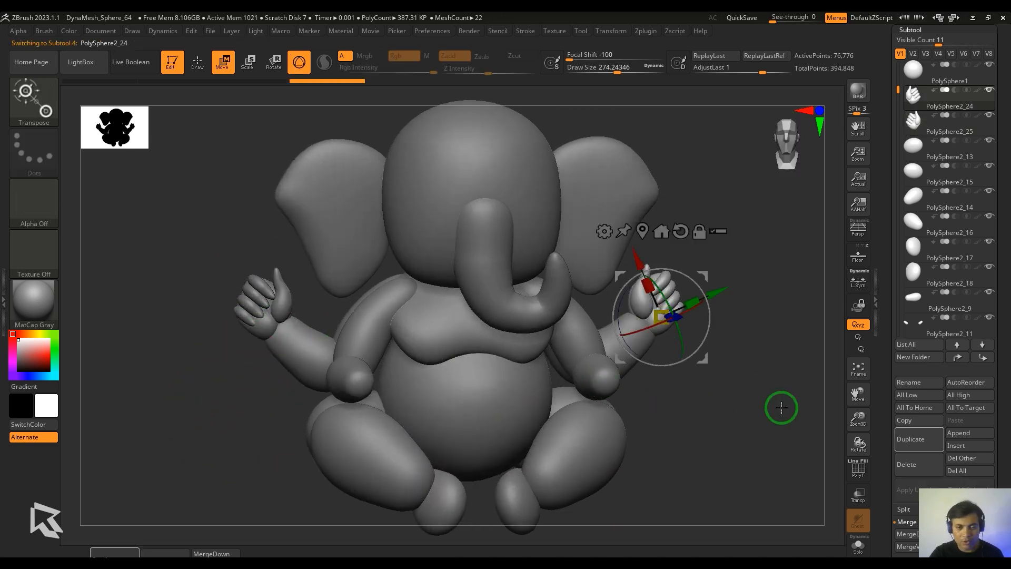
pyautogui.keyDown('shift'); pyautogui.moveTo(781, 409); pyautogui.dragTo(759, 428); pyautogui.keyUp('shift')
pyautogui.keyDown('alt'); pyautogui.moveTo(760, 428); pyautogui.dragTo(751, 402); pyautogui.keyUp('alt')
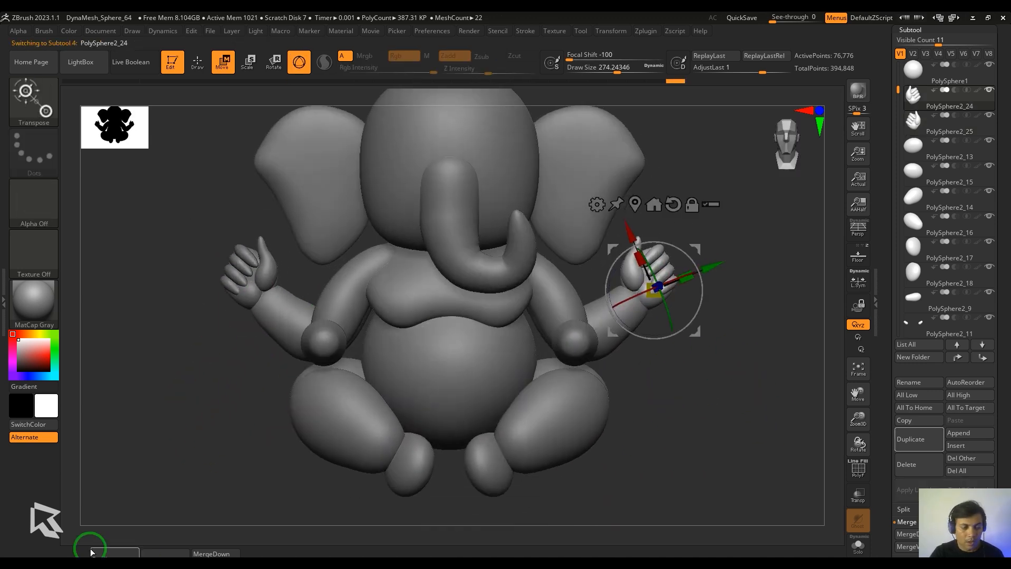
pyautogui.hotkey('ctrl', 'shift', 'd')
pyautogui.keyDown('shift'); pyautogui.moveTo(642, 326); pyautogui.dragTo(327, 501); pyautogui.keyUp('shift')
pyautogui.moveTo(466, 258); pyautogui.dragTo(491, 298)
pyautogui.moveTo(279, 457); pyautogui.dragTo(199, 444)
pyautogui.keyDown('shift'); pyautogui.moveTo(399, 396); pyautogui.dragTo(248, 440); pyautogui.keyUp('shift')
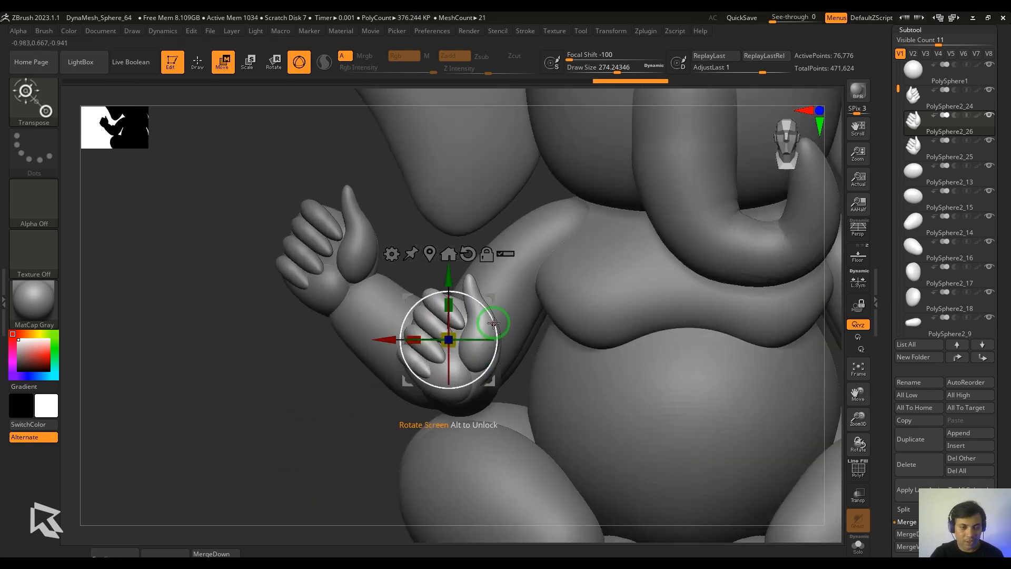
pyautogui.moveTo(493, 322); pyautogui.dragTo(516, 393)
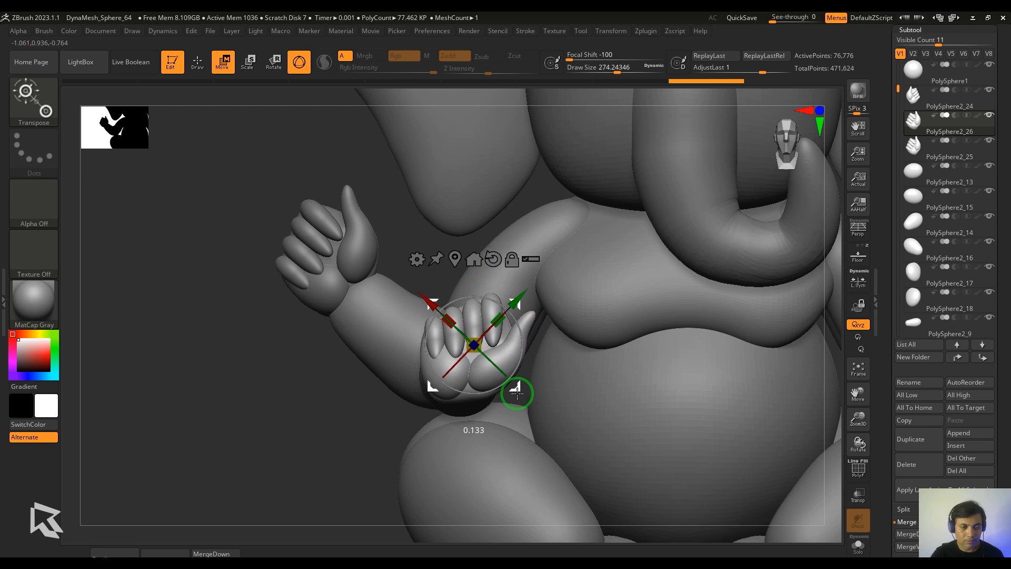
# Clear the mask on the front hand and regenerate its polygroups with Auto Groups so each finger is separate.
pyautogui.keyDown('shift'); pyautogui.moveTo(232, 465); pyautogui.dragTo(670, 427); pyautogui.keyUp('shift')
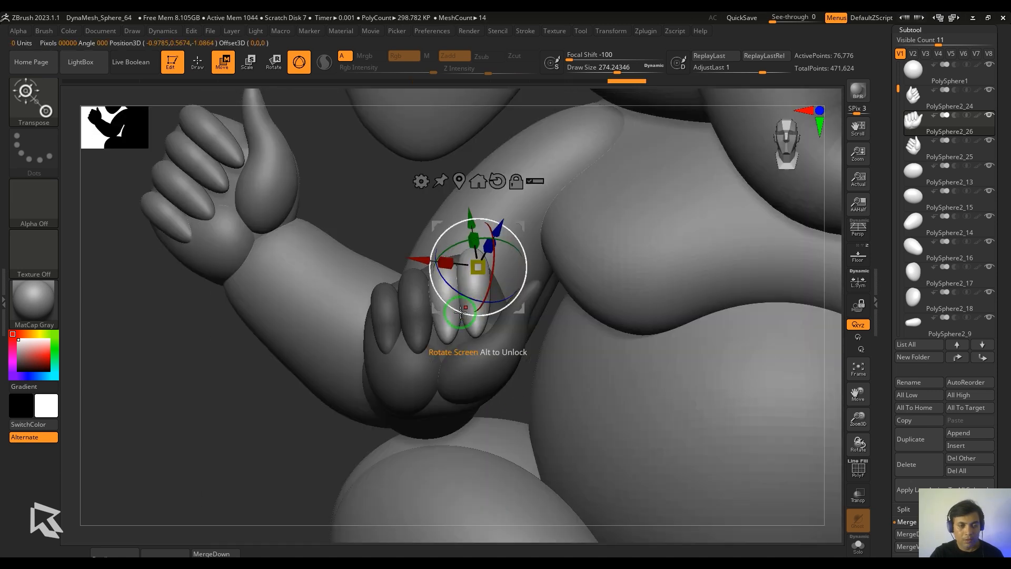
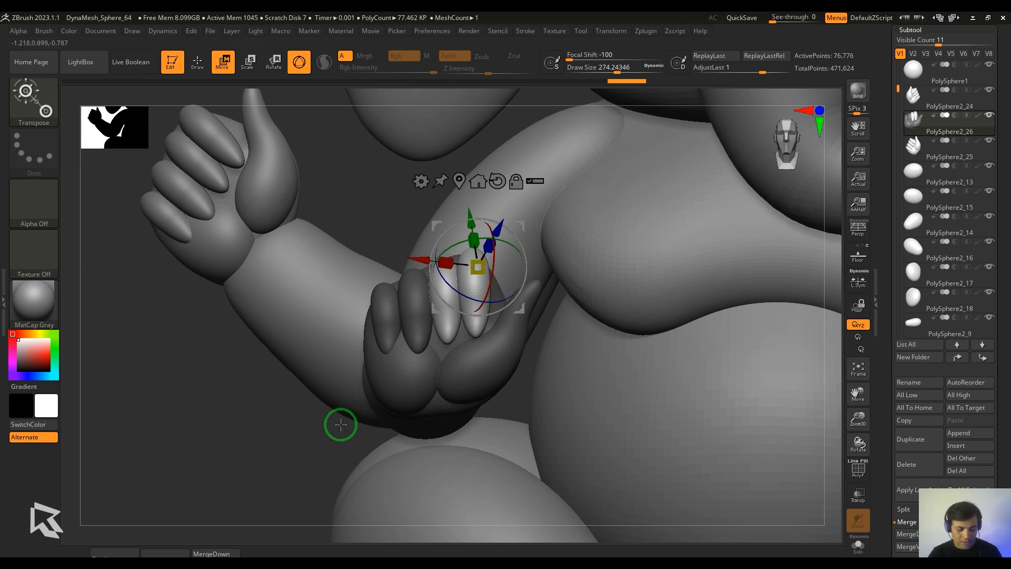
pyautogui.hotkey('shift', 'f')
pyautogui.keyDown('ctrl'); pyautogui.click(226, 457); pyautogui.keyUp('ctrl')
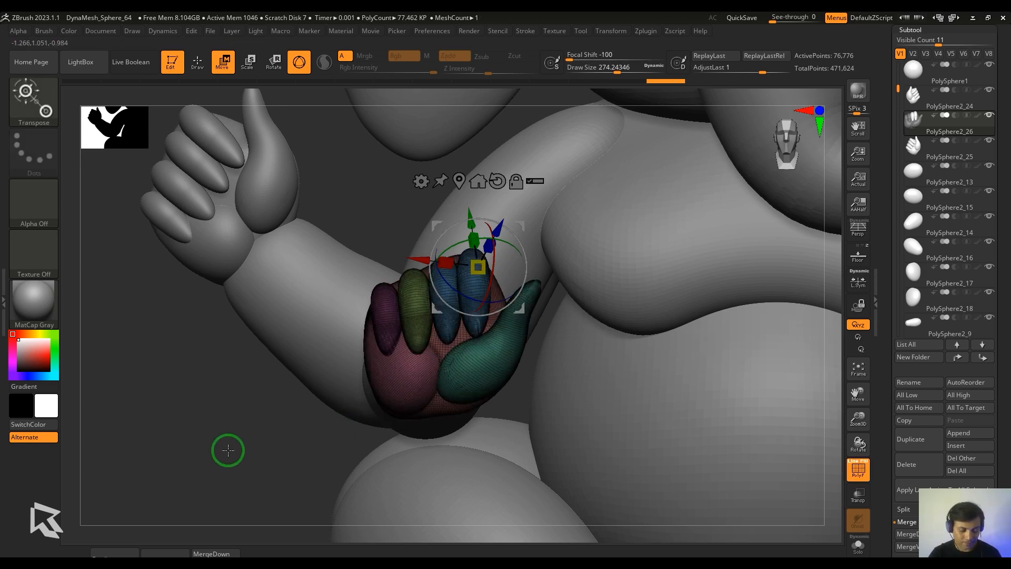
pyautogui.press('q')
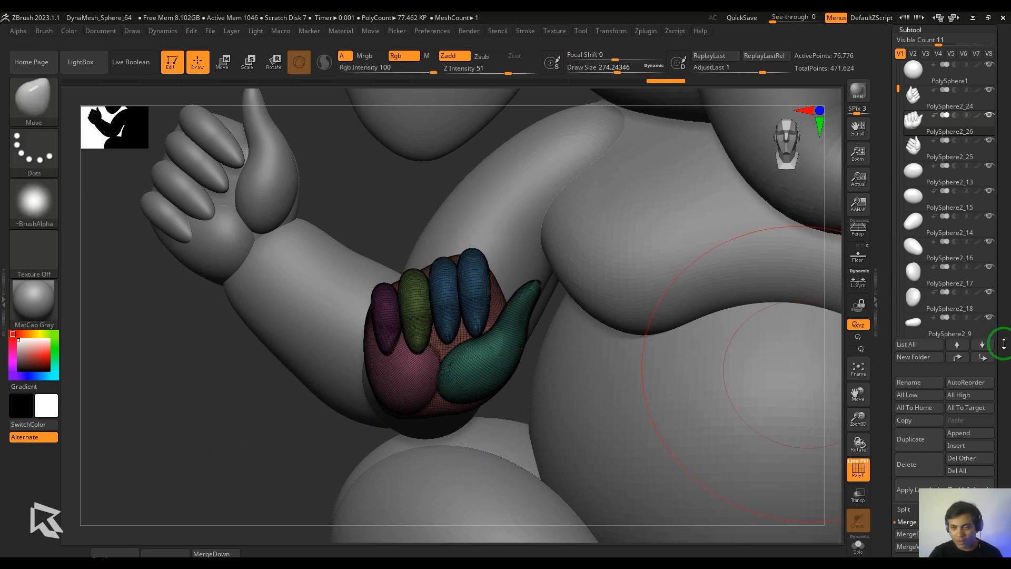
pyautogui.scroll(-10, 985, 290)
pyautogui.click(915, 362)
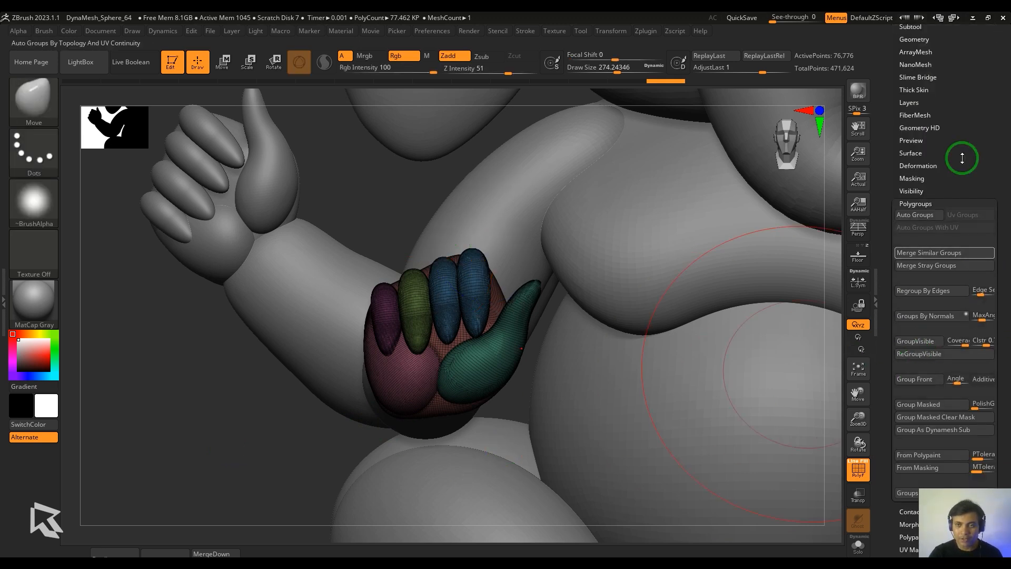
pyautogui.click(921, 215)
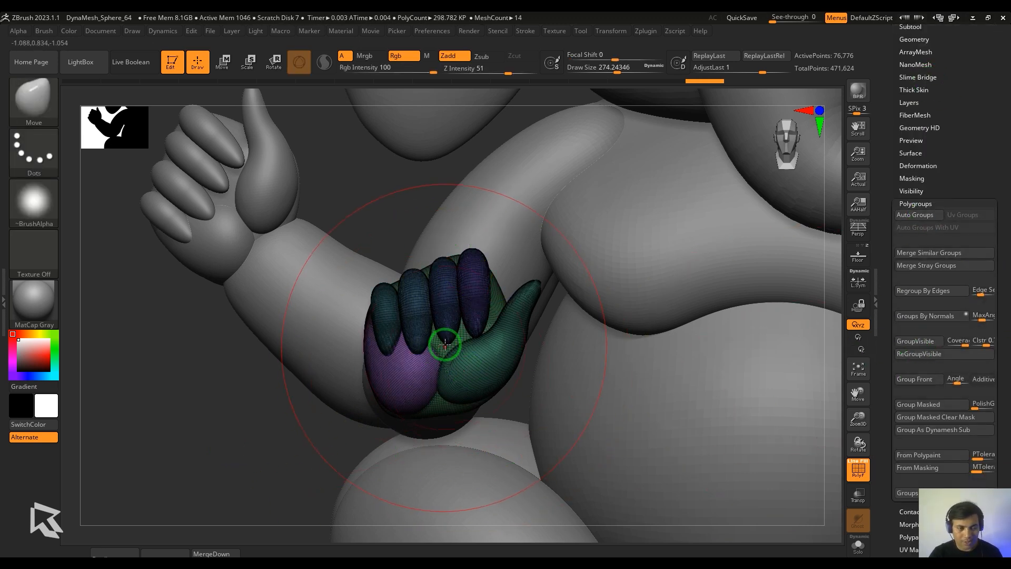
pyautogui.keyDown('ctrl'); pyautogui.keyDown('shift'); pyautogui.click(473, 313); pyautogui.keyUp('shift'); pyautogui.keyUp('ctrl')
pyautogui.keyDown('ctrl'); pyautogui.keyDown('shift'); pyautogui.click(205, 429); pyautogui.keyUp('shift'); pyautogui.keyUp('ctrl')
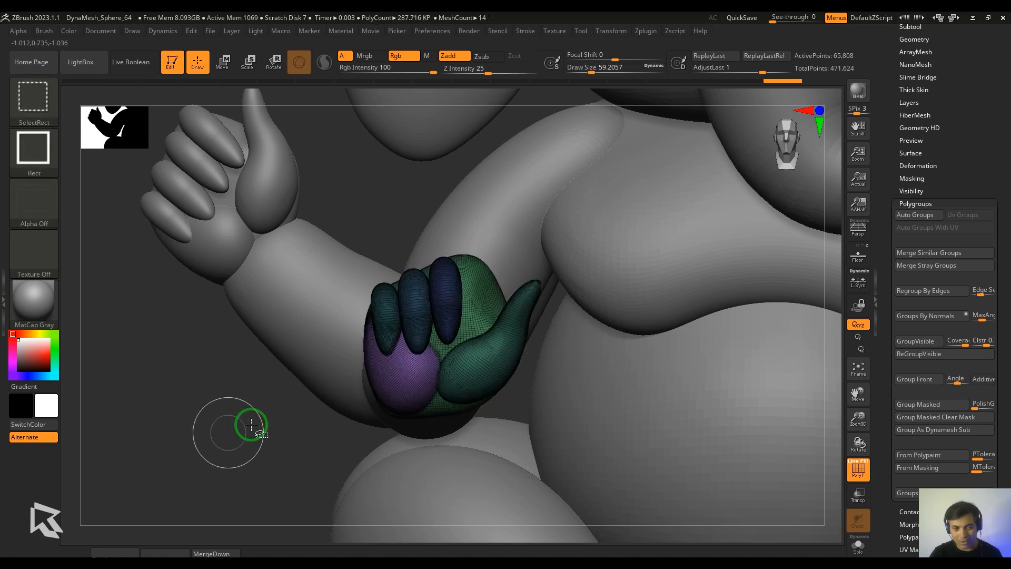
pyautogui.keyDown('ctrl'); pyautogui.keyDown('shift'); pyautogui.click(449, 310); pyautogui.keyUp('shift'); pyautogui.keyUp('ctrl')
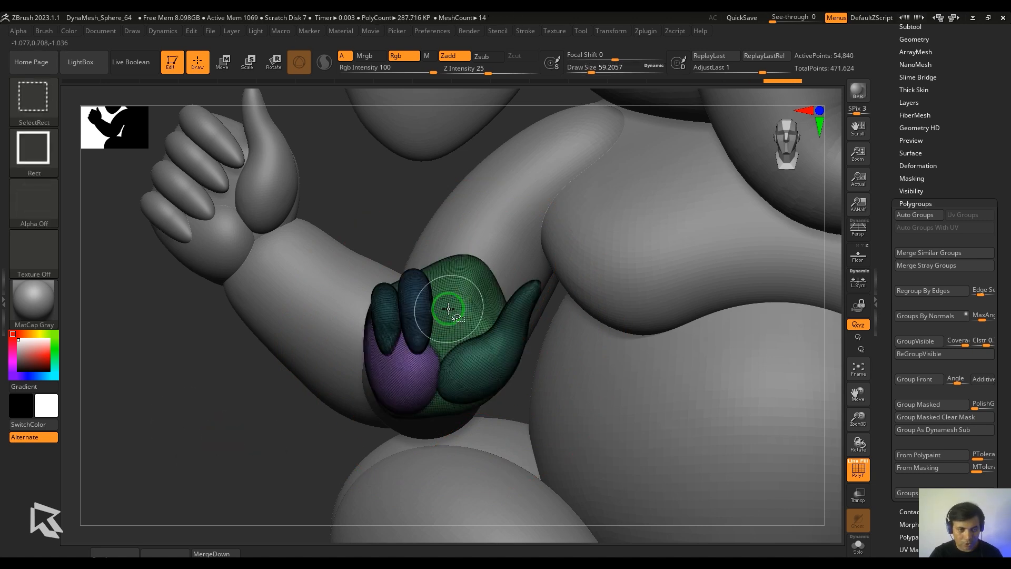
pyautogui.keyDown('ctrl'); pyautogui.keyDown('shift'); pyautogui.click(419, 330); pyautogui.keyUp('shift'); pyautogui.keyUp('ctrl')
pyautogui.keyDown('ctrl'); pyautogui.keyDown('shift'); pyautogui.click(391, 328); pyautogui.keyUp('shift'); pyautogui.keyUp('ctrl')
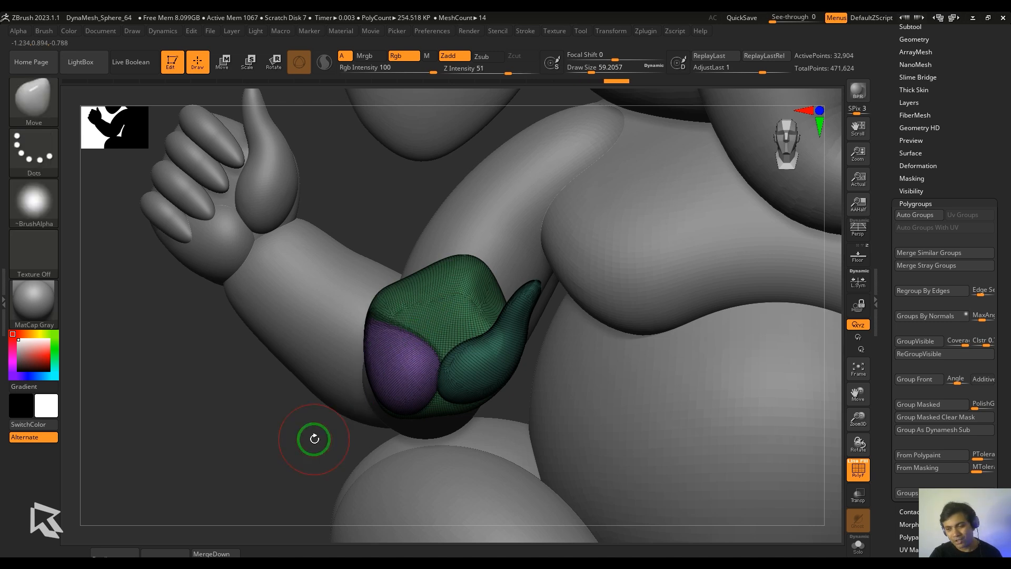
pyautogui.moveTo(315, 439); pyautogui.dragTo(178, 471)
pyautogui.keyDown('ctrl'); pyautogui.keyDown('shift'); pyautogui.click(219, 457); pyautogui.keyUp('shift'); pyautogui.keyUp('ctrl')
# Hide three fingers of the front hand, keeping only the finger next to the thumb, and delete the hidden geometry.
pyautogui.keyDown('ctrl'); pyautogui.keyDown('shift'); pyautogui.click(381, 318); pyautogui.keyUp('shift'); pyautogui.keyUp('ctrl')
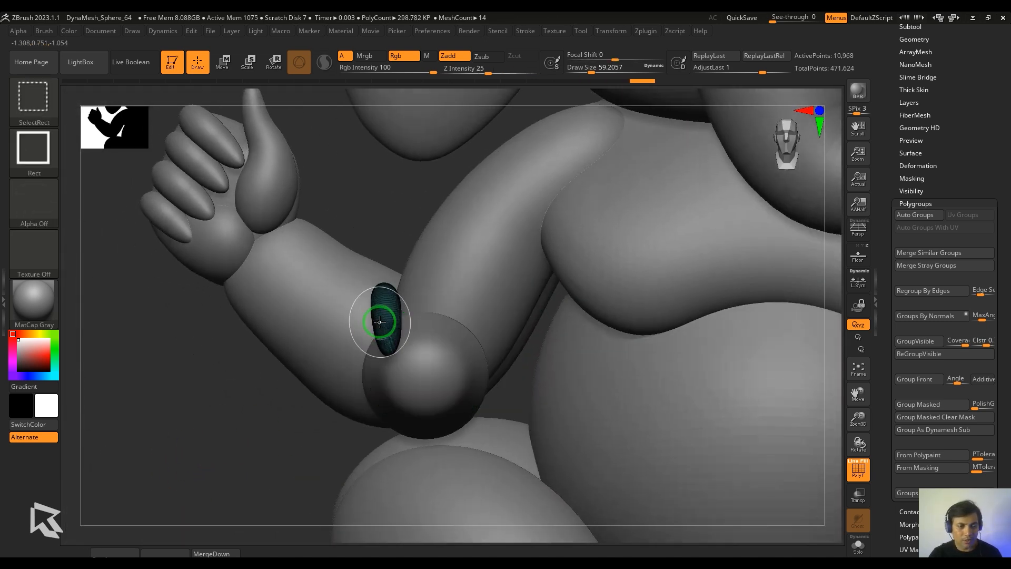
pyautogui.keyDown('ctrl'); pyautogui.keyDown('shift'); pyautogui.click(128, 410); pyautogui.keyUp('shift'); pyautogui.keyUp('ctrl')
pyautogui.keyDown('ctrl'); pyautogui.keyDown('shift'); pyautogui.click(405, 317); pyautogui.keyUp('shift'); pyautogui.keyUp('ctrl')
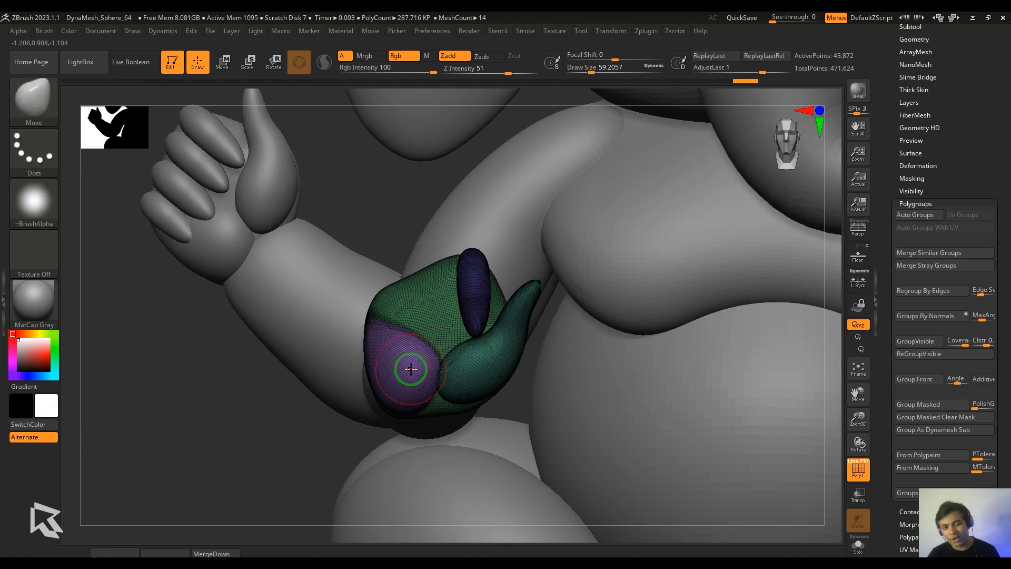
pyautogui.click(910, 204)
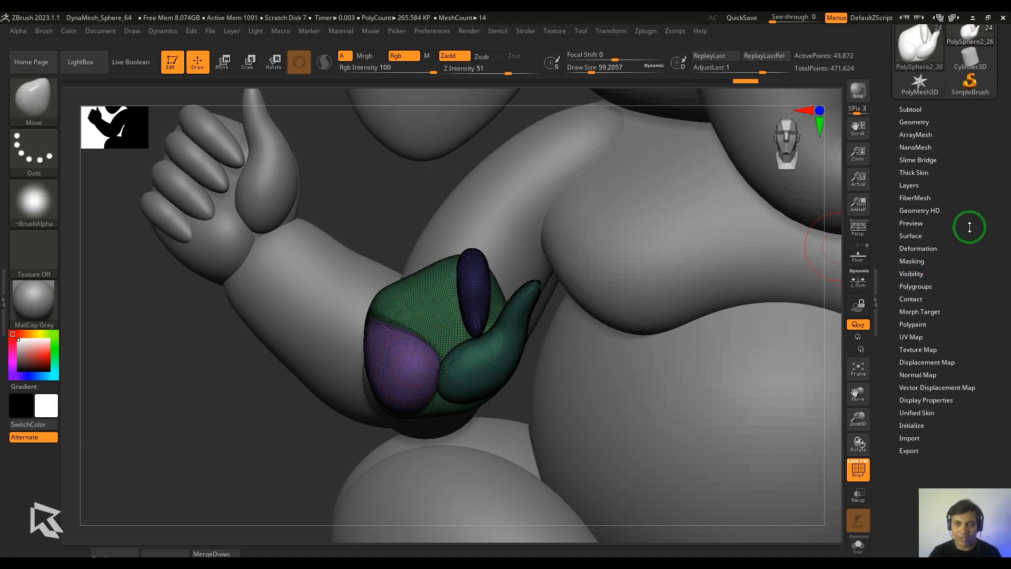
pyautogui.click(914, 115)
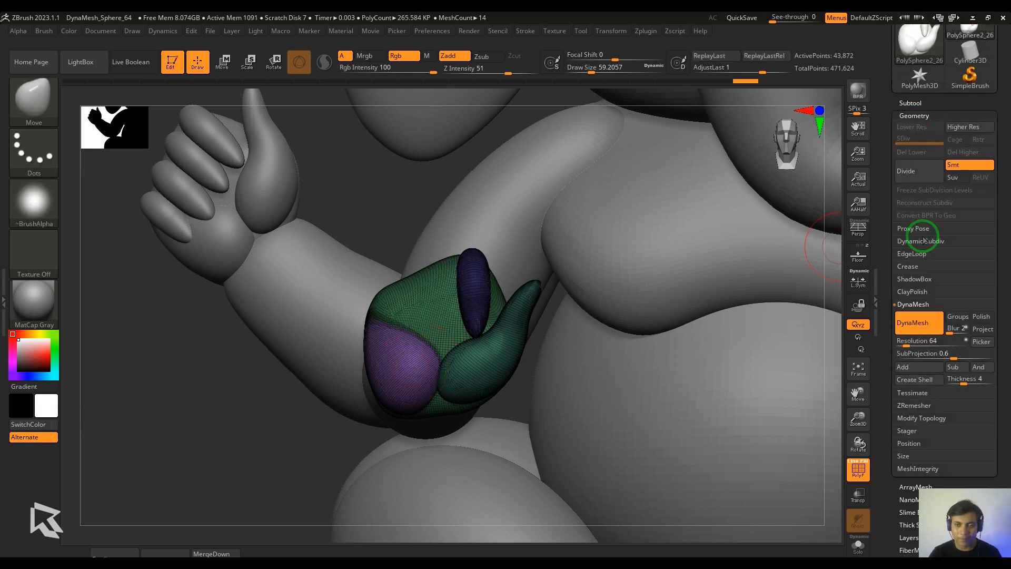
pyautogui.click(937, 418)
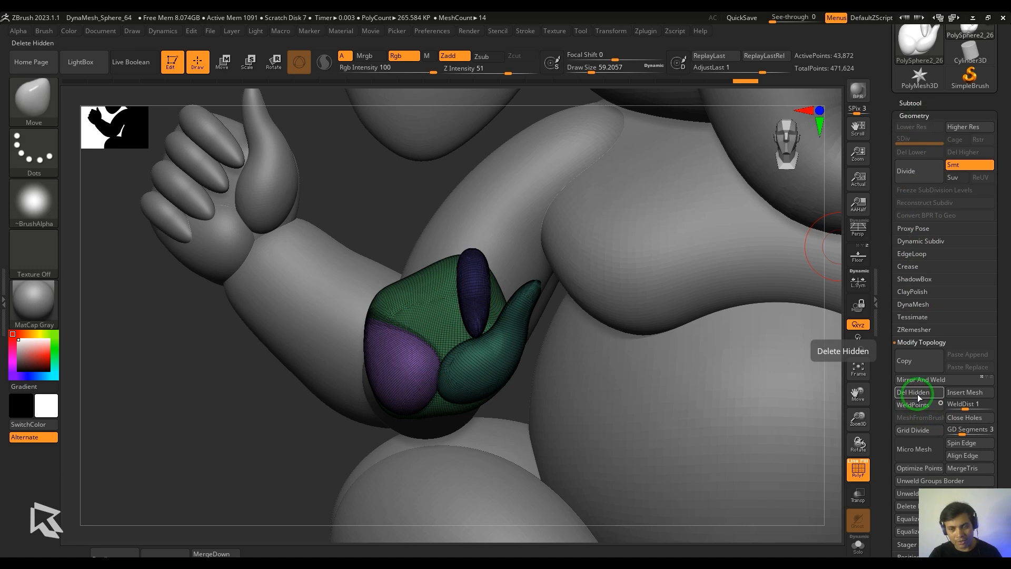
pyautogui.click(917, 394)
# Try to straighten the remaining finger by masking the rest of the front hand and rotating the finger upright.
pyautogui.moveTo(444, 332); pyautogui.dragTo(635, 375, button='right')
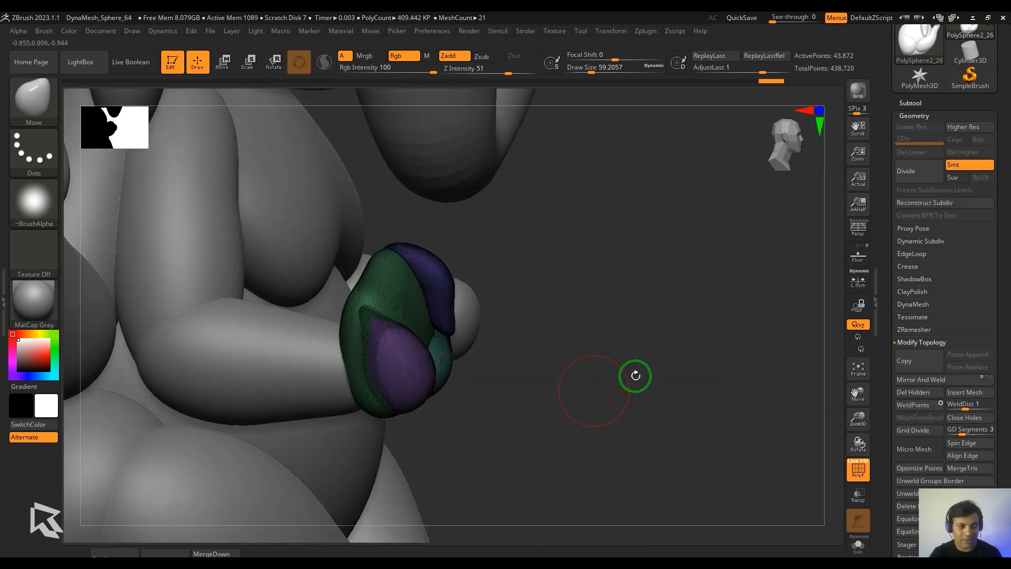
pyautogui.press('w')
pyautogui.moveTo(508, 346)
pyautogui.mouseDown(button='right')
pyautogui.moveTo(641, 390)
pyautogui.moveTo(234, 410)
pyautogui.mouseUp(button='right')
pyautogui.hotkey('shift', 'f')
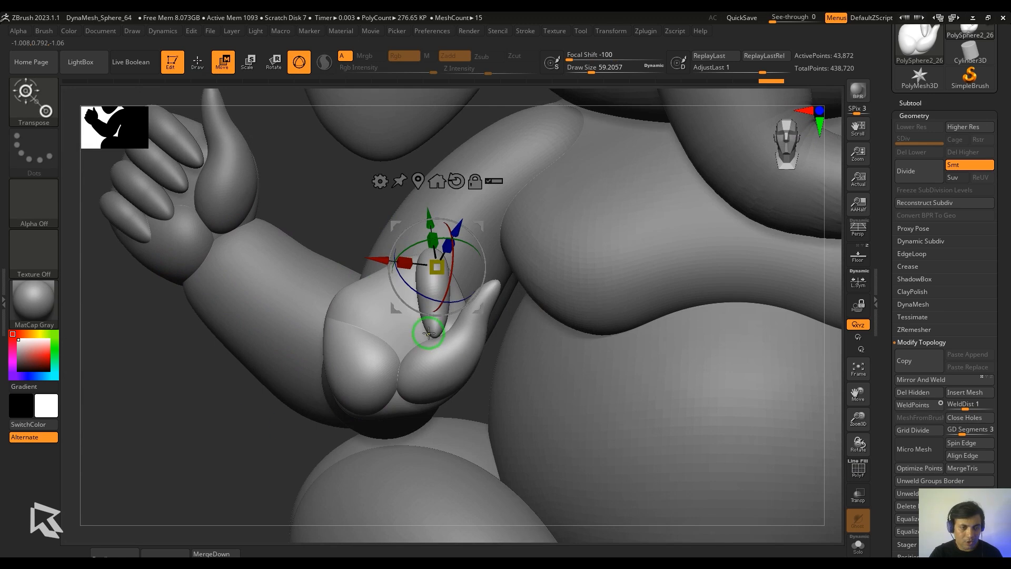
pyautogui.moveTo(97, 476); pyautogui.dragTo(630, 410)
pyautogui.moveTo(478, 301); pyautogui.dragTo(425, 224)
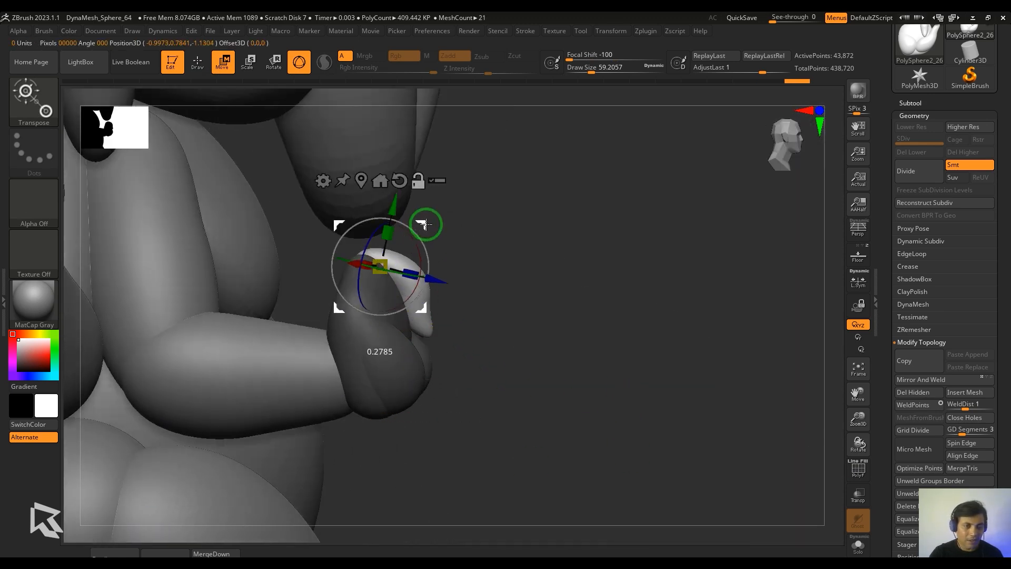
pyautogui.moveTo(198, 177); pyautogui.dragTo(501, 363)
pyautogui.moveTo(103, 424); pyautogui.dragTo(417, 236)
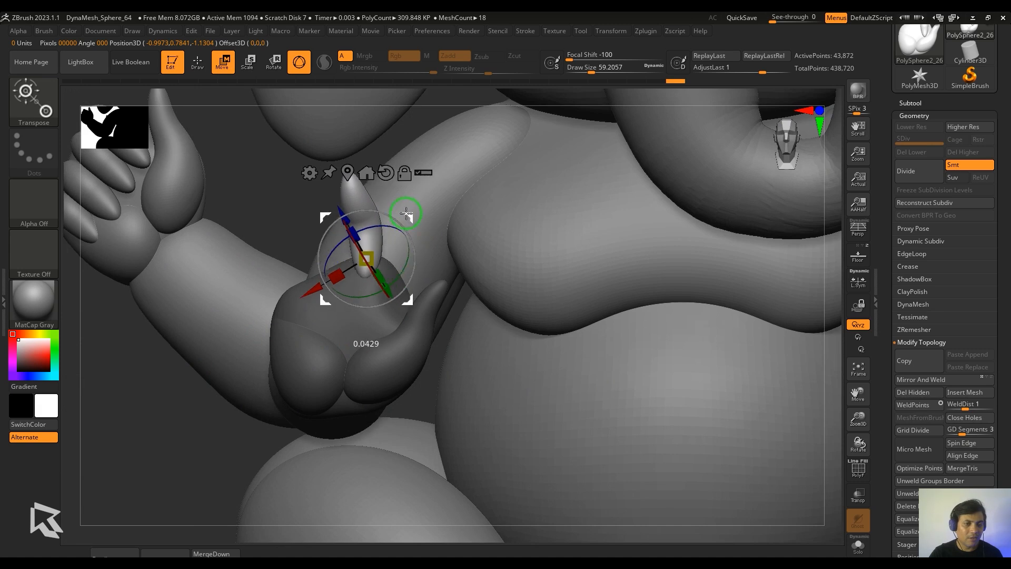
pyautogui.moveTo(182, 432); pyautogui.dragTo(241, 452)
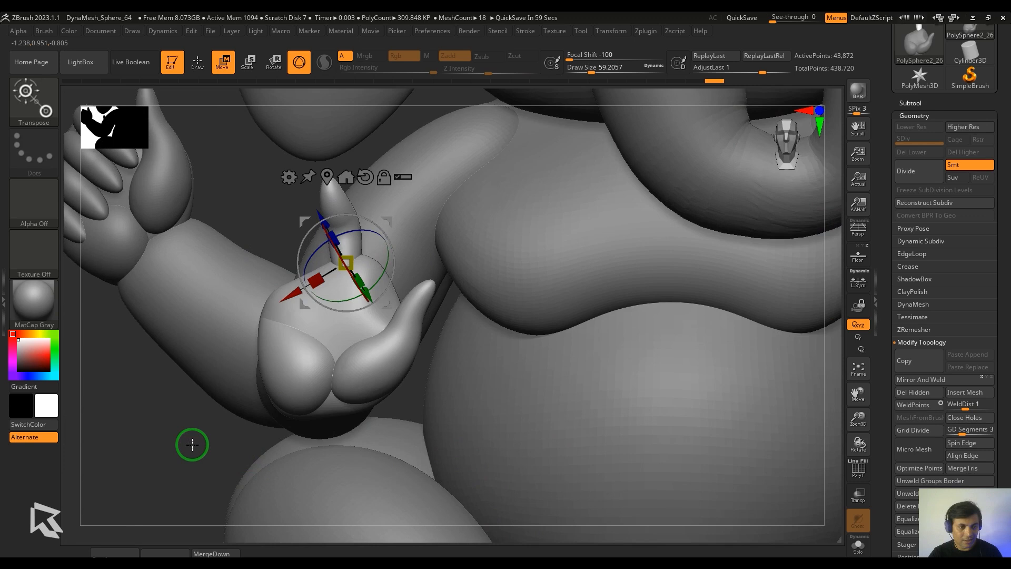
# Hide the remaining finger of the front hand and delete it, keeping the palm, heel pad and thumb.
pyautogui.press('q')
pyautogui.keyDown('ctrl'); pyautogui.keyDown('shift'); pyautogui.click(352, 214); pyautogui.keyUp('shift'); pyautogui.keyUp('ctrl')
pyautogui.keyDown('ctrl'); pyautogui.keyDown('shift'); pyautogui.moveTo(74, 478); pyautogui.dragTo(126, 508); pyautogui.keyUp('shift'); pyautogui.keyUp('ctrl')
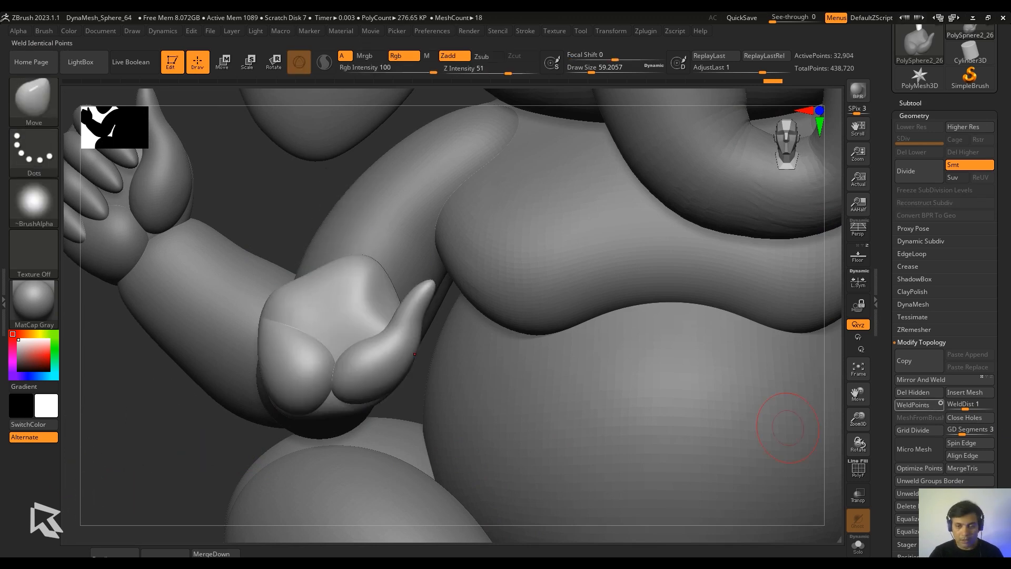
pyautogui.click(914, 392)
# Mask everything except the palm's heel pad, shift the pad back into the palm, and clear the mask.
pyautogui.keyDown('alt'); pyautogui.moveTo(180, 469); pyautogui.dragTo(584, 403); pyautogui.keyUp('alt')
pyautogui.press('w')
pyautogui.click(308, 252)
pyautogui.moveTo(392, 309); pyautogui.dragTo(397, 309)
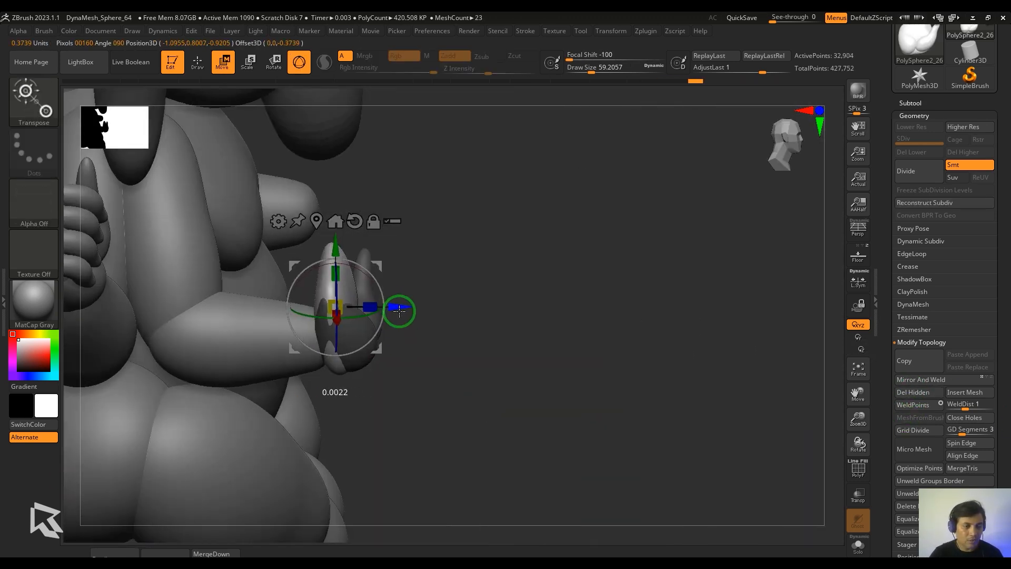
pyautogui.keyDown('shift'); pyautogui.moveTo(532, 337); pyautogui.dragTo(337, 337); pyautogui.keyUp('shift')
pyautogui.moveTo(376, 283); pyautogui.dragTo(380, 290)
pyautogui.keyDown('shift'); pyautogui.moveTo(181, 421); pyautogui.dragTo(548, 476); pyautogui.keyUp('shift')
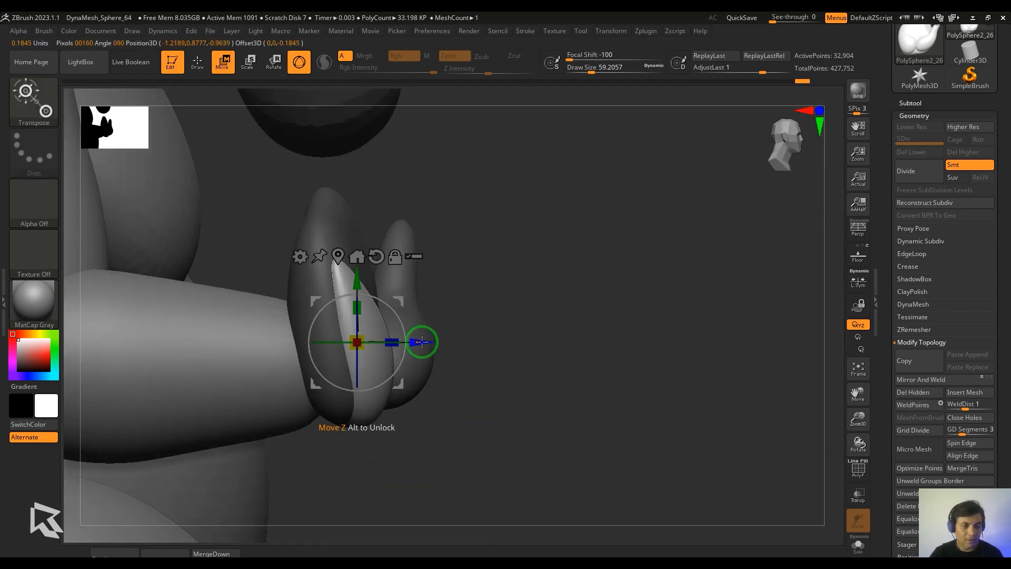
pyautogui.moveTo(421, 341); pyautogui.dragTo(407, 342)
pyautogui.keyDown('shift'); pyautogui.moveTo(532, 342); pyautogui.dragTo(337, 343); pyautogui.keyUp('shift')
pyautogui.moveTo(182, 421)
pyautogui.keyDown('shift'); pyautogui.mouseDown()
pyautogui.moveTo(560, 384)
pyautogui.moveTo(494, 327)
pyautogui.moveTo(570, 325)
pyautogui.moveTo(153, 427)
pyautogui.moveTo(439, 377)
pyautogui.mouseUp(); pyautogui.keyUp('shift')
pyautogui.press('q')
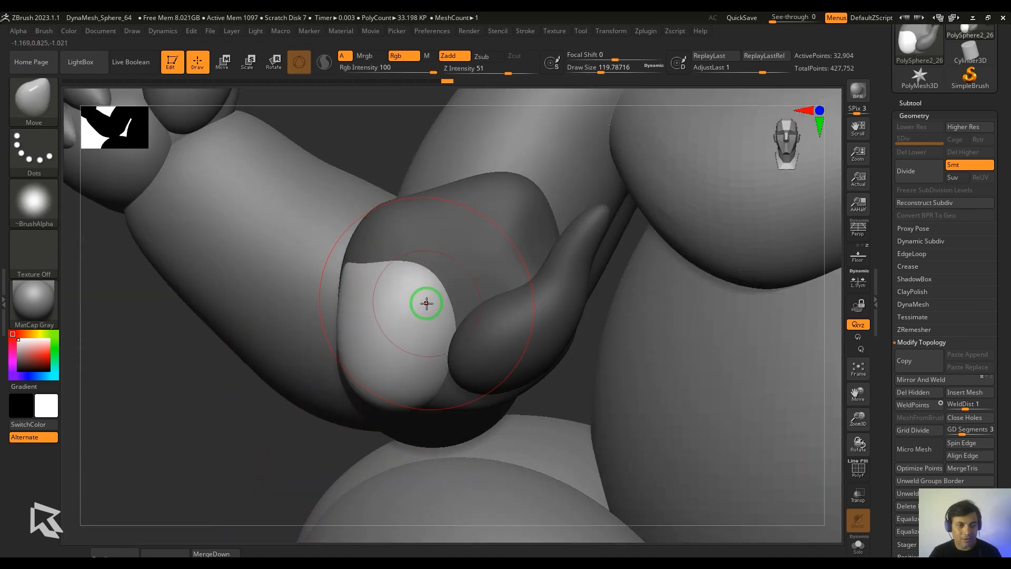
pyautogui.keyDown('ctrl'); pyautogui.moveTo(208, 494); pyautogui.dragTo(237, 519); pyautogui.keyUp('ctrl')
# Mask everything except the thumb of the front hand and reposition and rotate the thumb against the palm.
pyautogui.press('w')
pyautogui.keyDown('ctrl'); pyautogui.click(514, 333); pyautogui.keyUp('ctrl')
pyautogui.keyDown('shift'); pyautogui.moveTo(182, 421); pyautogui.dragTo(532, 411); pyautogui.keyUp('shift')
pyautogui.moveTo(573, 375); pyautogui.dragTo(551, 367)
pyautogui.moveTo(537, 337); pyautogui.dragTo(532, 321)
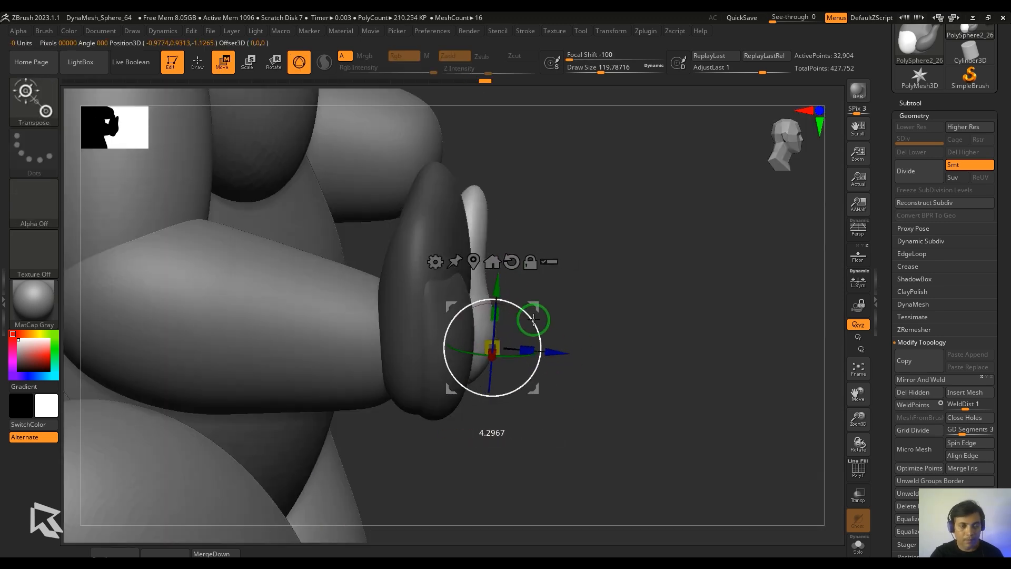
pyautogui.keyDown('shift'); pyautogui.moveTo(606, 342); pyautogui.dragTo(182, 442); pyautogui.keyUp('shift')
pyautogui.moveTo(182, 442)
pyautogui.keyDown('alt'); pyautogui.mouseDown()
pyautogui.moveTo(165, 368)
pyautogui.moveTo(253, 409)
pyautogui.mouseUp(); pyautogui.keyUp('alt')
# Show the reference image behind the model and isolate the fingerless front hand in Solo mode over it.
pyautogui.click(855, 255)
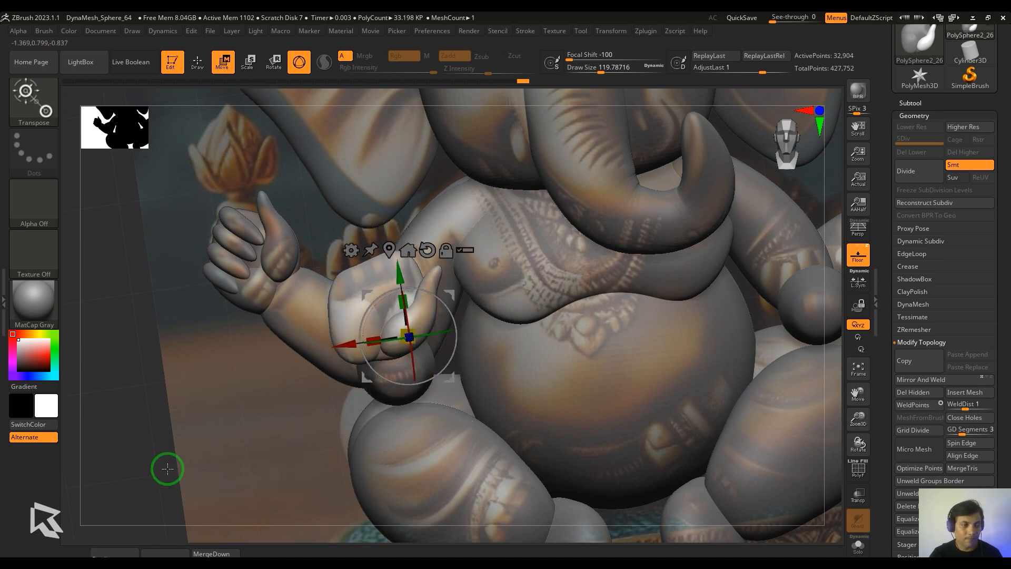
pyautogui.keyDown('shift'); pyautogui.moveTo(168, 468); pyautogui.dragTo(205, 466); pyautogui.keyUp('shift')
pyautogui.keyDown('alt'); pyautogui.moveTo(205, 466); pyautogui.dragTo(253, 463); pyautogui.keyUp('alt')
pyautogui.click(858, 546)
pyautogui.moveTo(452, 297); pyautogui.dragTo(466, 385)
# Reshape the palm outline of the front hand with a resized Move brush to match the reference hand.
pyautogui.press('b')
pyautogui.press('m')
pyautogui.press('v')
pyautogui.press('s')
pyautogui.moveTo(332, 416); pyautogui.dragTo(320, 419)
pyautogui.moveTo(417, 291); pyautogui.dragTo(416, 308)
pyautogui.keyDown('shift'); pyautogui.moveTo(469, 221); pyautogui.dragTo(462, 90); pyautogui.keyUp('shift')
pyautogui.press('s')
pyautogui.moveTo(423, 350); pyautogui.dragTo(412, 351)
# Mask everything except the front hand's thumb and reshape the thumb against the reference with the Move brush.
pyautogui.press('w')
pyautogui.keyDown('ctrl'); pyautogui.click(456, 349); pyautogui.keyUp('ctrl')
pyautogui.press('q')
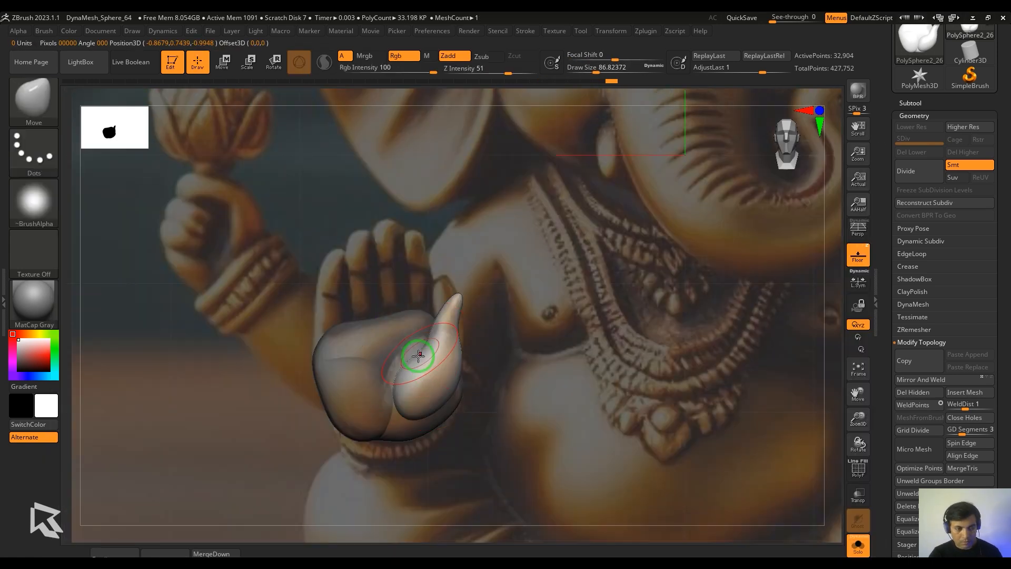
pyautogui.moveTo(429, 291)
pyautogui.keyDown('shift'); pyautogui.mouseDown()
pyautogui.moveTo(460, 324)
pyautogui.moveTo(416, 350)
pyautogui.moveTo(433, 334)
pyautogui.mouseUp(); pyautogui.keyUp('shift')
pyautogui.press('s')
pyautogui.press('s')
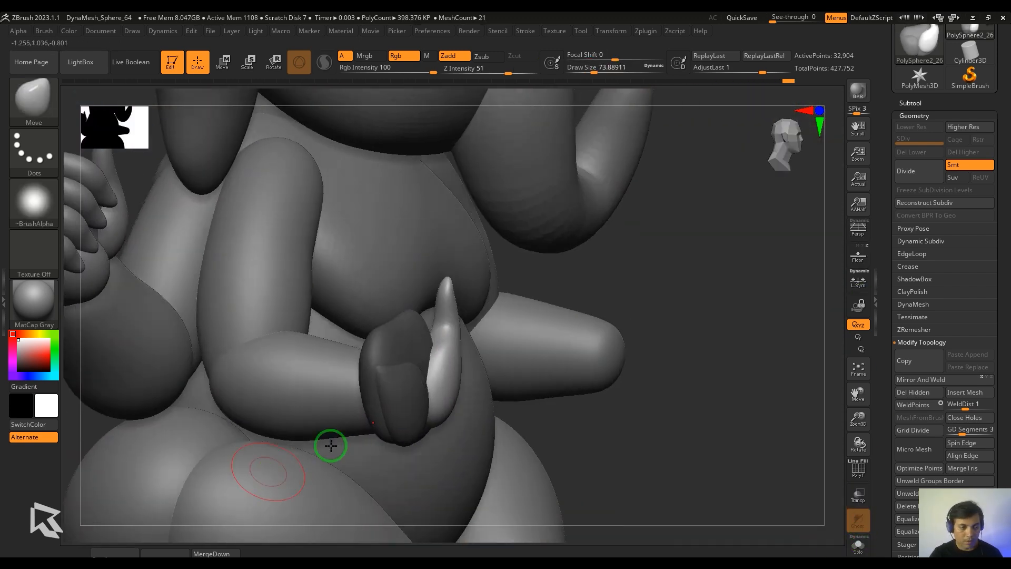
# Refine the thumb's profile and base on the front hand with a resized Move brush.
pyautogui.moveTo(526, 442); pyautogui.dragTo(577, 440)
pyautogui.press('w')
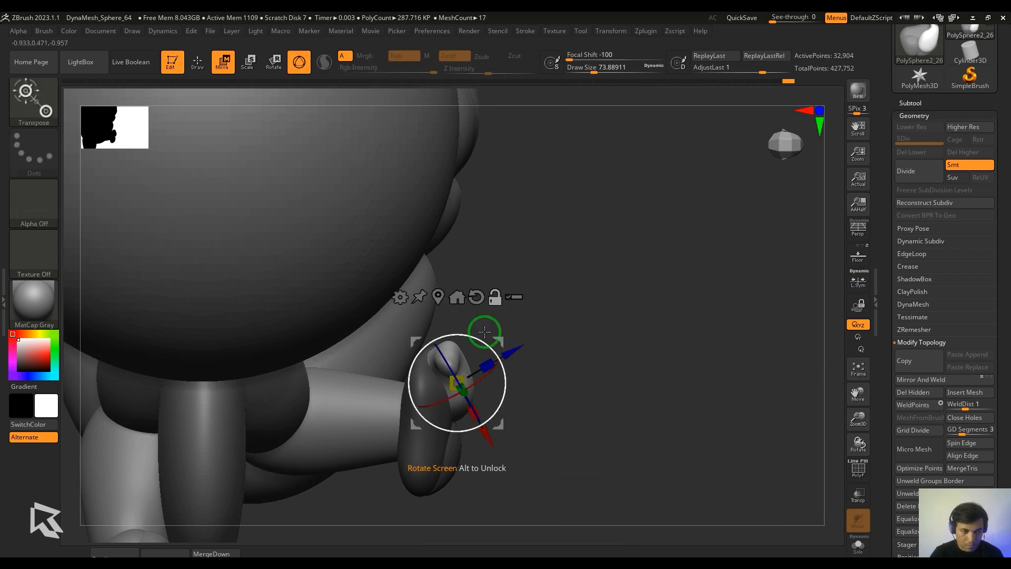
pyautogui.press('q')
pyautogui.moveTo(510, 413)
pyautogui.mouseDown()
pyautogui.moveTo(732, 325)
pyautogui.moveTo(621, 444)
pyautogui.mouseUp()
pyautogui.press('s')
pyautogui.click(416, 366)
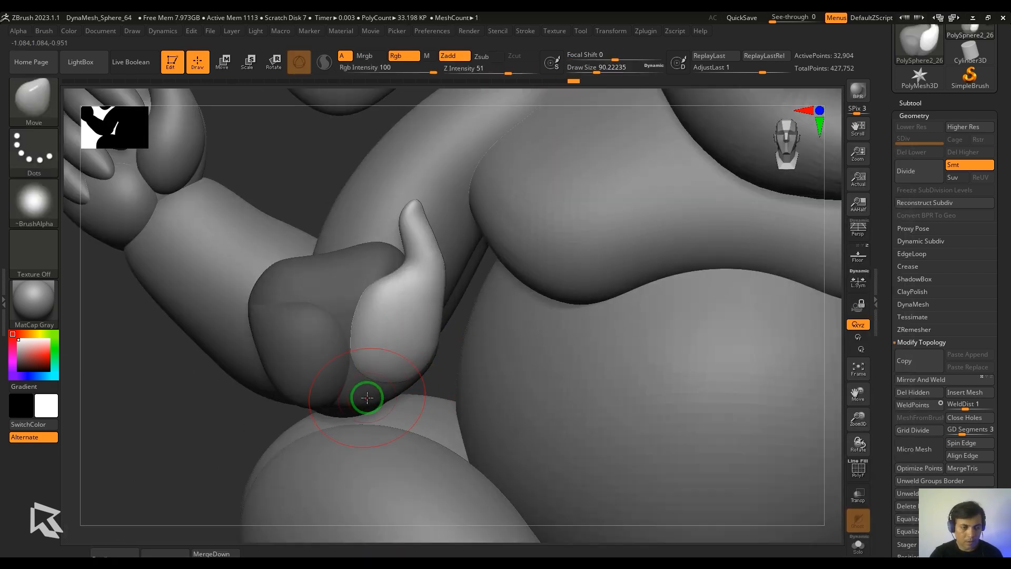
# Switch the mask to leave only the palm free and adjust its lower edge below the thumb with a larger Move brush.
pyautogui.press('w')
pyautogui.keyDown('ctrl'); pyautogui.click(367, 398); pyautogui.keyUp('ctrl')
pyautogui.press('q')
pyautogui.press('s')
pyautogui.click(395, 416)
pyautogui.moveTo(380, 394); pyautogui.dragTo(371, 389)
# Mask everything except the palm's heel pad and adjust the pad's outer edge.
pyautogui.press('w')
pyautogui.keyDown('ctrl'); pyautogui.click(301, 394); pyautogui.keyUp('ctrl')
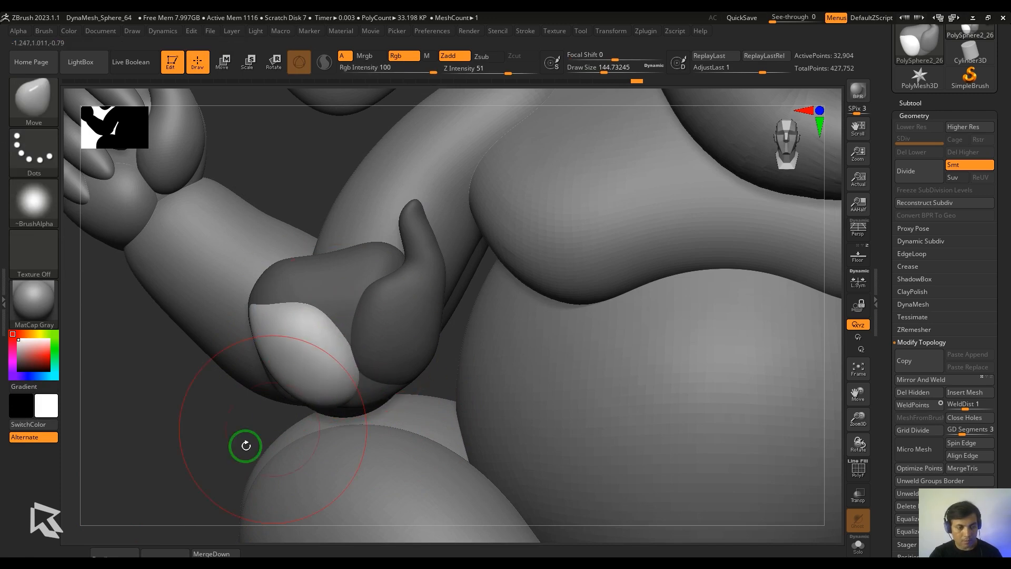
pyautogui.moveTo(246, 445)
pyautogui.mouseDown()
pyautogui.moveTo(346, 451)
pyautogui.moveTo(219, 449)
pyautogui.moveTo(316, 421)
pyautogui.mouseUp()
# Mask everything except the main palm, reshape its lower outer edge with the Move brush, and clear the mask.
pyautogui.press('w')
pyautogui.keyDown('ctrl'); pyautogui.click(387, 324); pyautogui.keyUp('ctrl')
pyautogui.press('b')
pyautogui.press('m')
pyautogui.press('v')
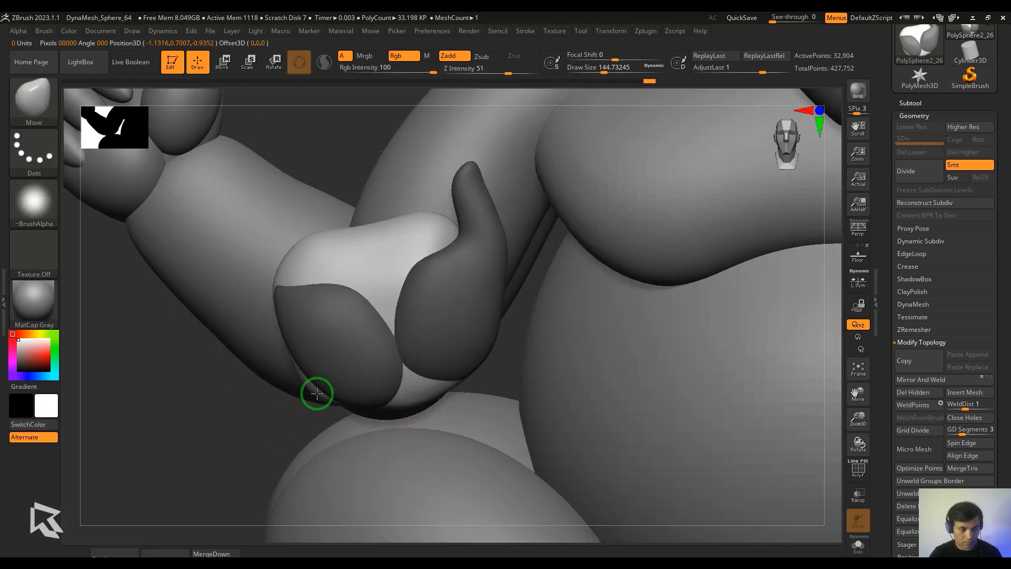
pyautogui.moveTo(258, 448); pyautogui.dragTo(400, 400)
pyautogui.keyDown('ctrl'); pyautogui.moveTo(347, 369); pyautogui.dragTo(374, 384); pyautogui.keyUp('ctrl')
# Duplicate the spare sphere above the figure and move the copy down towards the front hand.
pyautogui.moveTo(400, 392); pyautogui.dragTo(232, 416)
pyautogui.keyDown('alt'); pyautogui.moveTo(231, 416); pyautogui.dragTo(165, 484); pyautogui.keyUp('alt')
pyautogui.keyDown('alt'); pyautogui.moveTo(702, 453); pyautogui.dragTo(689, 434); pyautogui.keyUp('alt')
pyautogui.press('f')
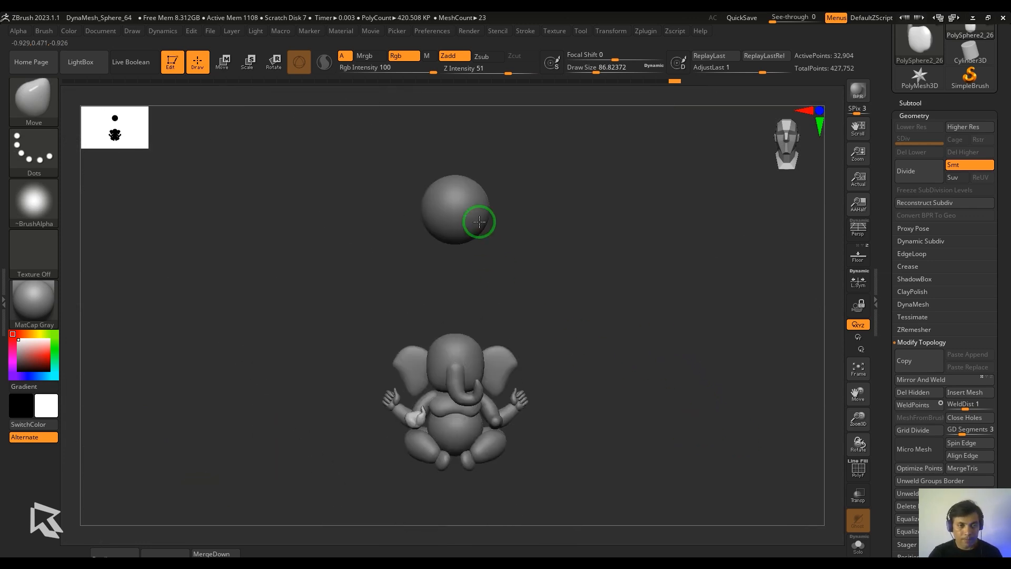
pyautogui.keyDown('alt'); pyautogui.click(479, 221); pyautogui.keyUp('alt')
pyautogui.press('w')
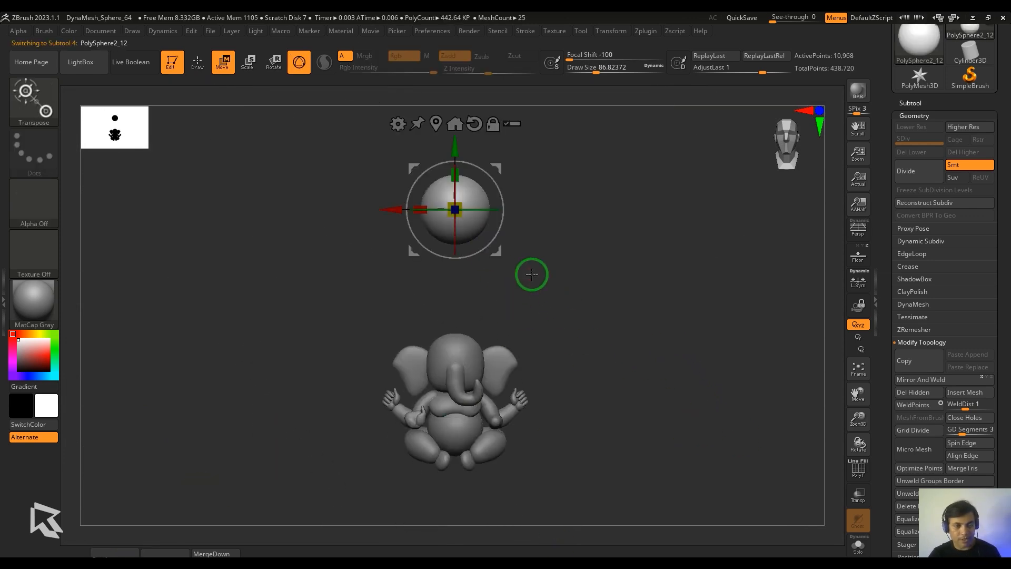
pyautogui.keyDown('ctrl'); pyautogui.moveTo(454, 209); pyautogui.dragTo(414, 274); pyautogui.keyUp('ctrl')
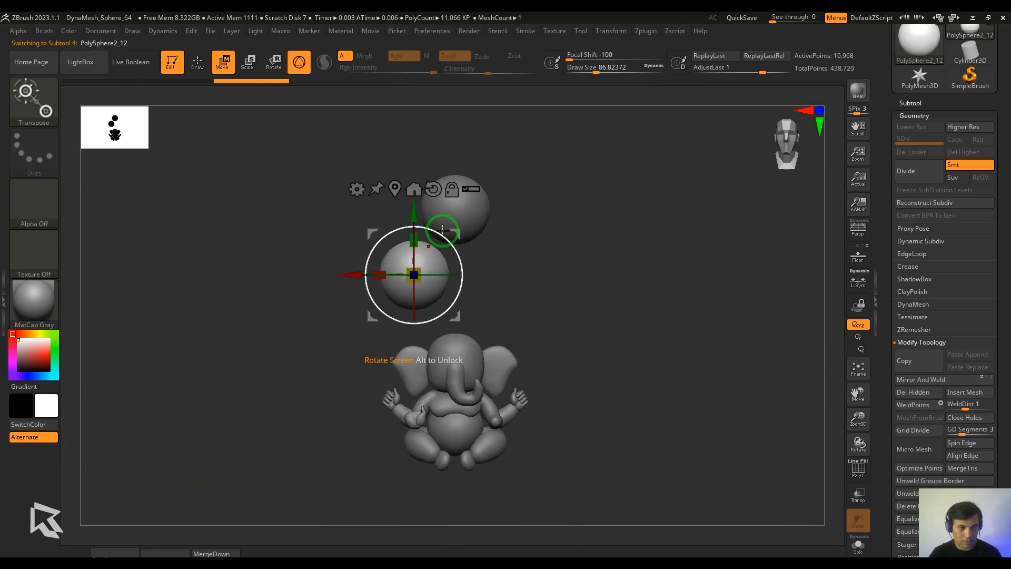
pyautogui.moveTo(456, 234); pyautogui.dragTo(444, 334)
# Stretch the sphere copy into a slim upright finger above the palm and shape it with a gizmo deformer.
pyautogui.keyDown('alt'); pyautogui.moveTo(573, 361); pyautogui.dragTo(717, 480); pyautogui.keyUp('alt')
pyautogui.keyDown('alt'); pyautogui.moveTo(717, 480); pyautogui.dragTo(701, 264); pyautogui.keyUp('alt')
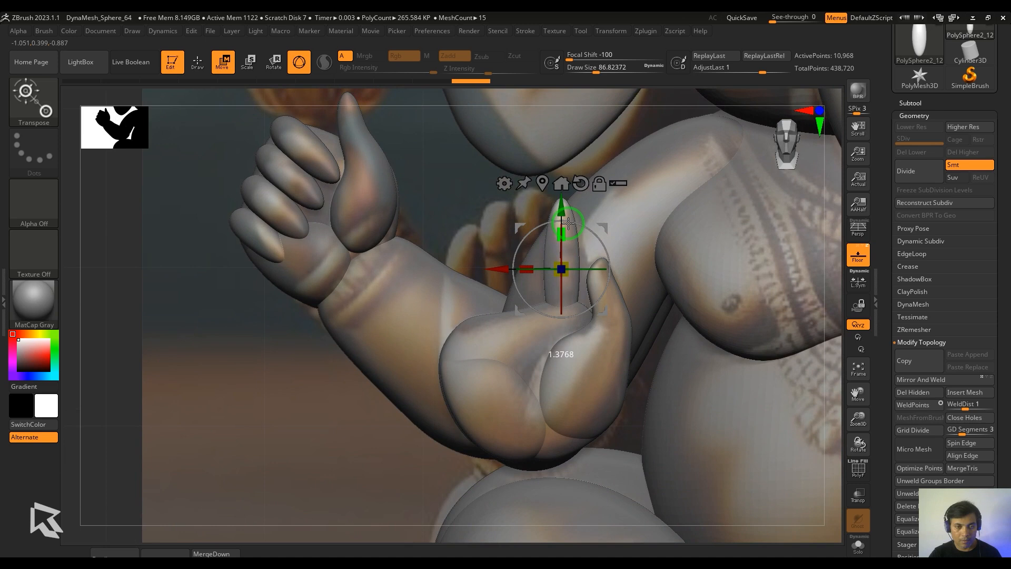
pyautogui.click(512, 178)
pyautogui.click(648, 220)
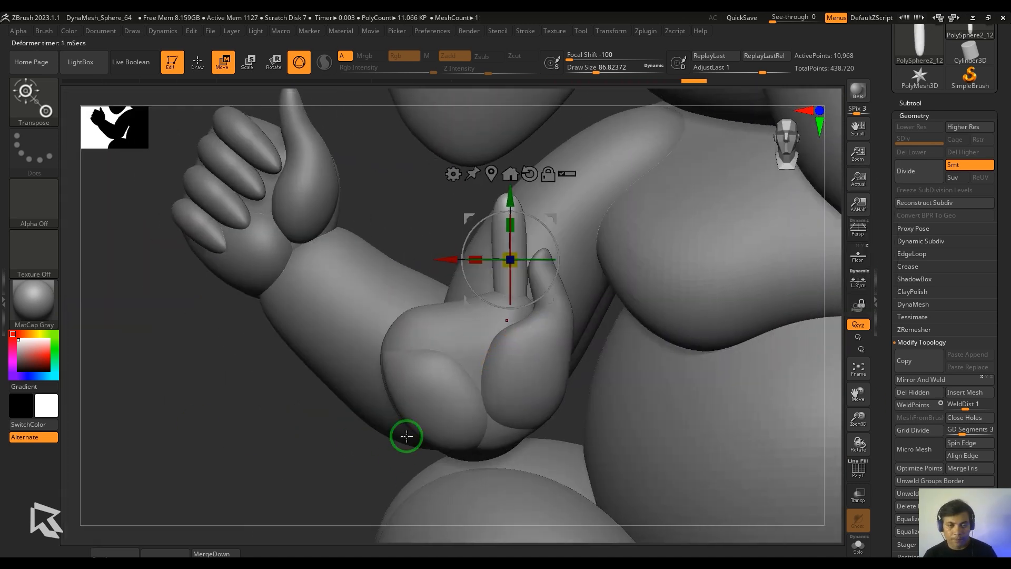
# Duplicate the index finger, place the copy beside it as the middle finger, and scale it to match the reference image.
pyautogui.click(105, 553)
pyautogui.moveTo(553, 216); pyautogui.dragTo(520, 211)
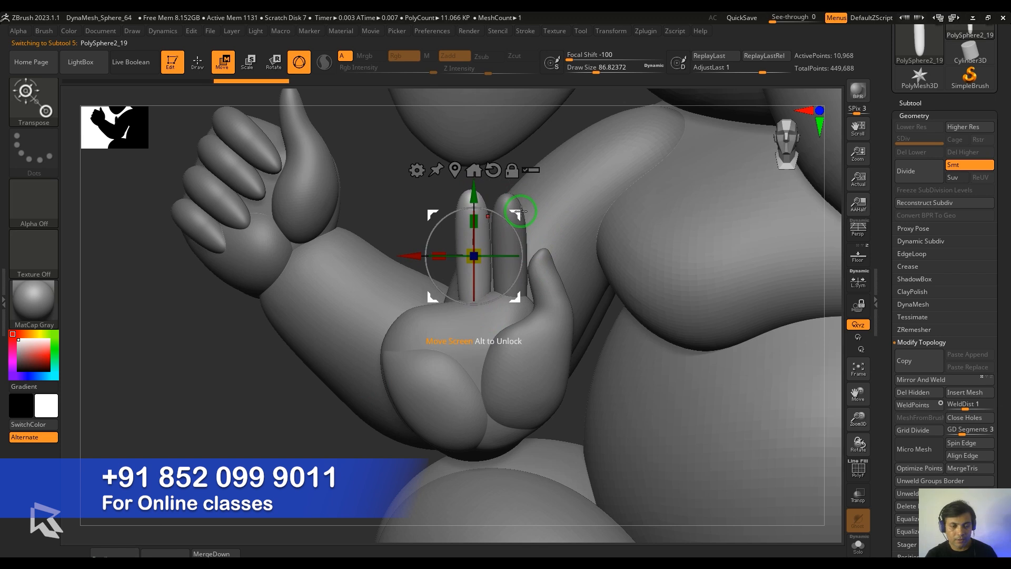
pyautogui.click(858, 265)
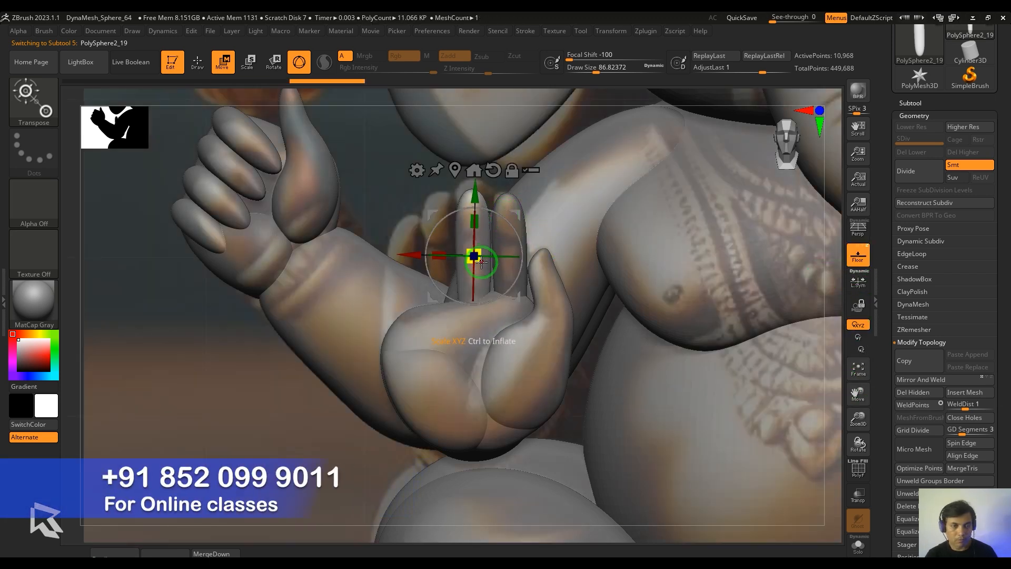
pyautogui.moveTo(474, 256); pyautogui.dragTo(484, 268)
# Add the ring and little fingers from further finger copies, positioning and scaling them to match the reference hand.
pyautogui.moveTo(518, 216); pyautogui.dragTo(486, 223)
pyautogui.click(116, 557)
pyautogui.moveTo(441, 262); pyautogui.dragTo(453, 280)
pyautogui.moveTo(484, 220); pyautogui.dragTo(454, 243)
pyautogui.click(115, 557)
# Nudge the little finger into line with a large Move brush, select the ring finger, and hide the reference image.
pyautogui.press('b')
pyautogui.press('m')
pyautogui.press('v')
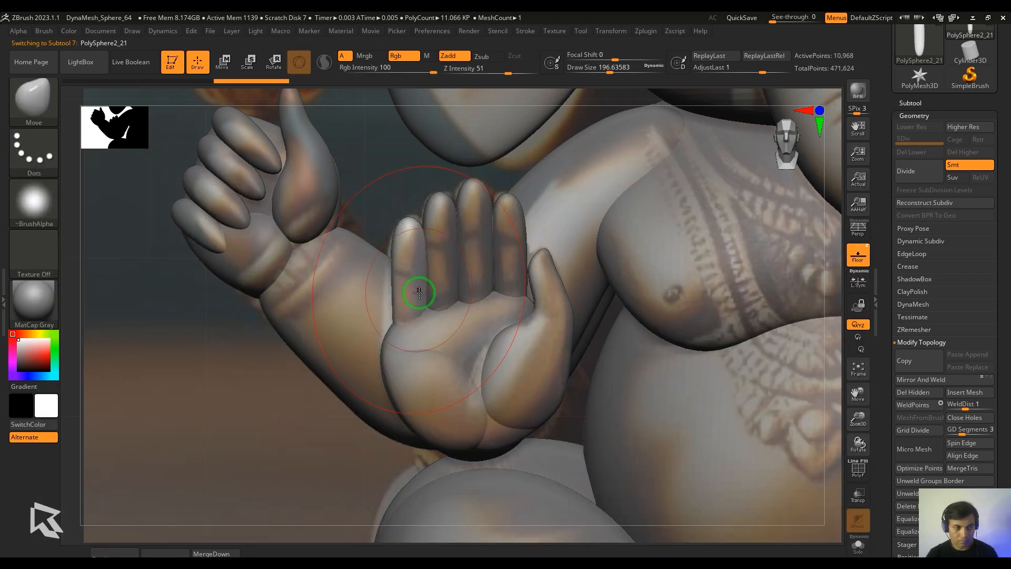
pyautogui.moveTo(419, 292); pyautogui.dragTo(413, 293)
pyautogui.keyDown('alt'); pyautogui.click(444, 292); pyautogui.keyUp('alt')
pyautogui.click(858, 255)
pyautogui.keyDown('ctrl'); pyautogui.moveTo(519, 449); pyautogui.dragTo(299, 448, button='right'); pyautogui.keyUp('ctrl')
pyautogui.keyDown('alt'); pyautogui.moveTo(299, 449); pyautogui.dragTo(244, 430, button='right'); pyautogui.keyUp('alt')
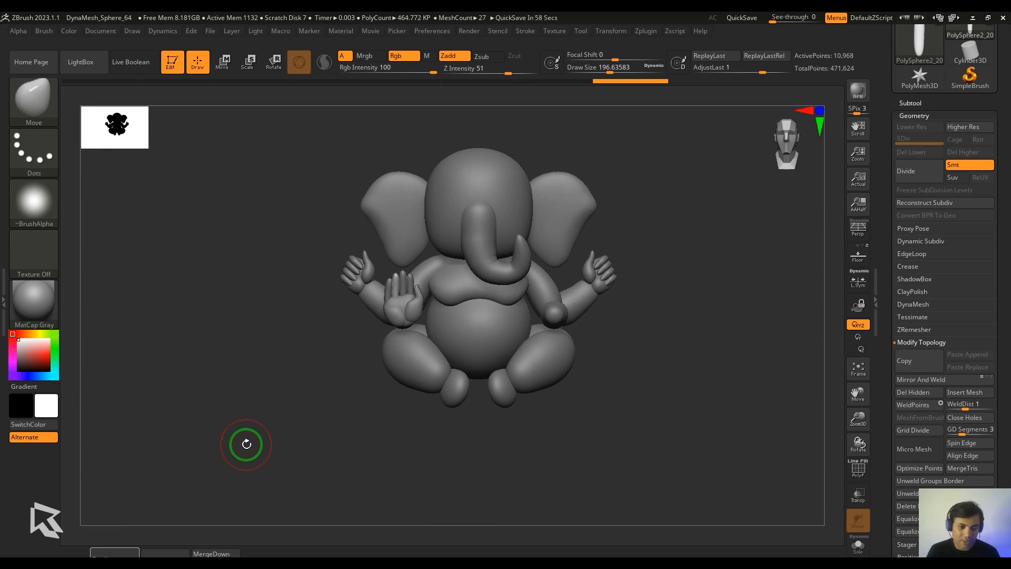
pyautogui.keyDown('ctrl'); pyautogui.moveTo(283, 437); pyautogui.dragTo(358, 444, button='right'); pyautogui.keyUp('ctrl')
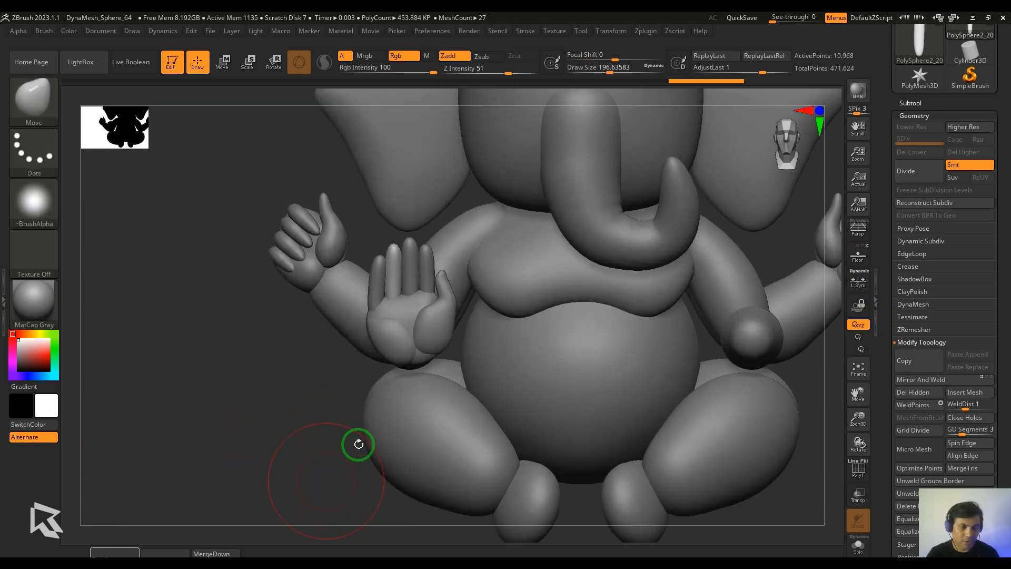
# Merge the four finger subtools into one, starting from PolySphere2_12.
pyautogui.click(915, 100)
pyautogui.click(942, 230)
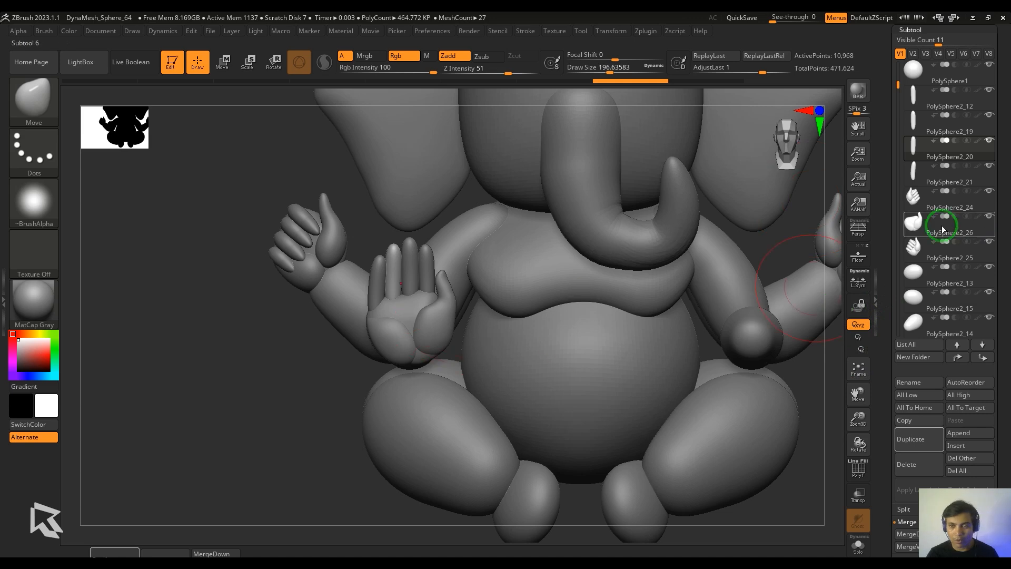
pyautogui.click(913, 96)
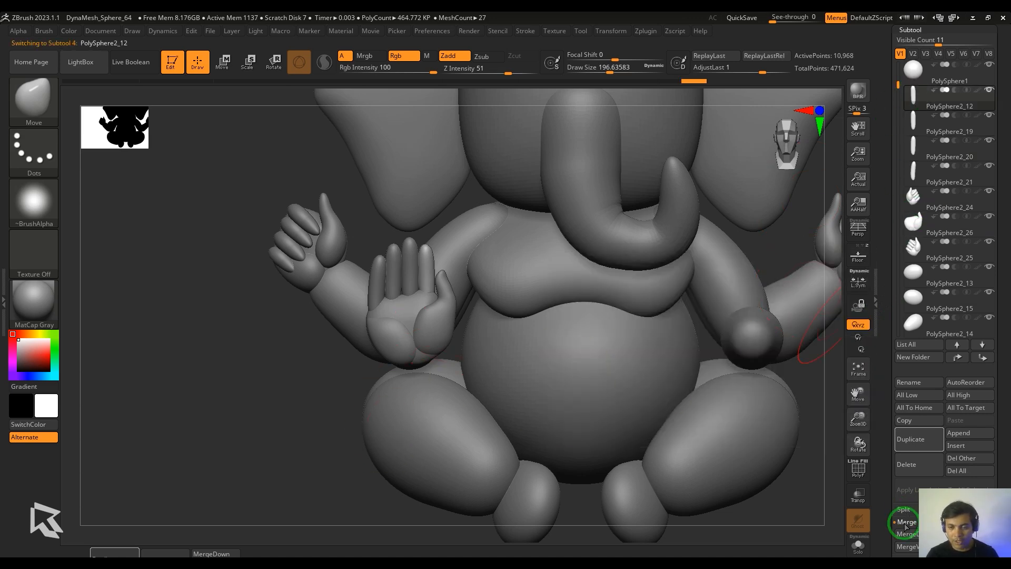
pyautogui.click(225, 553)
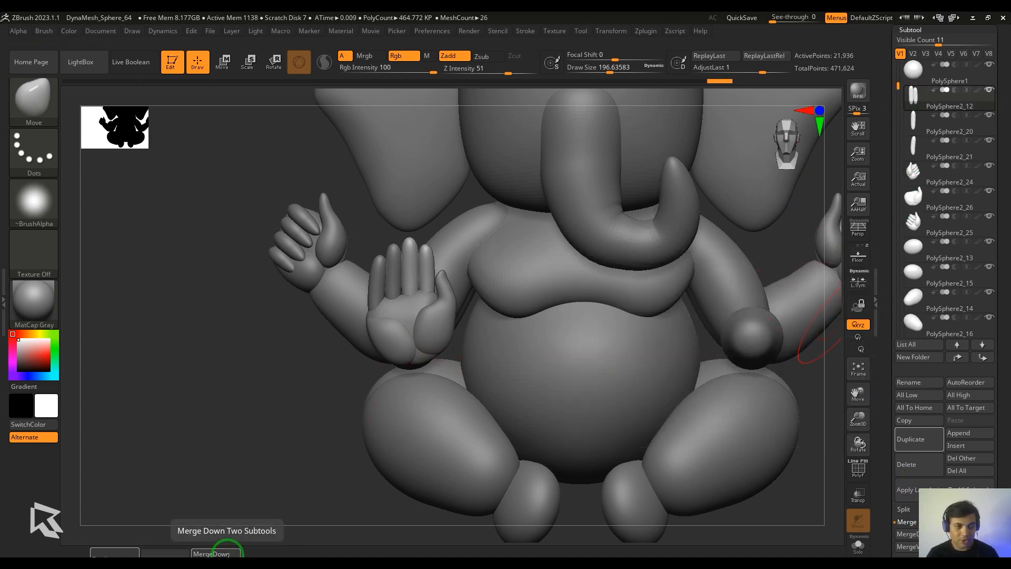
pyautogui.click(226, 555)
# Tilt the merged fingers slightly on the palm and curve them with the Bend Curve deformer.
pyautogui.moveTo(258, 427); pyautogui.dragTo(447, 402)
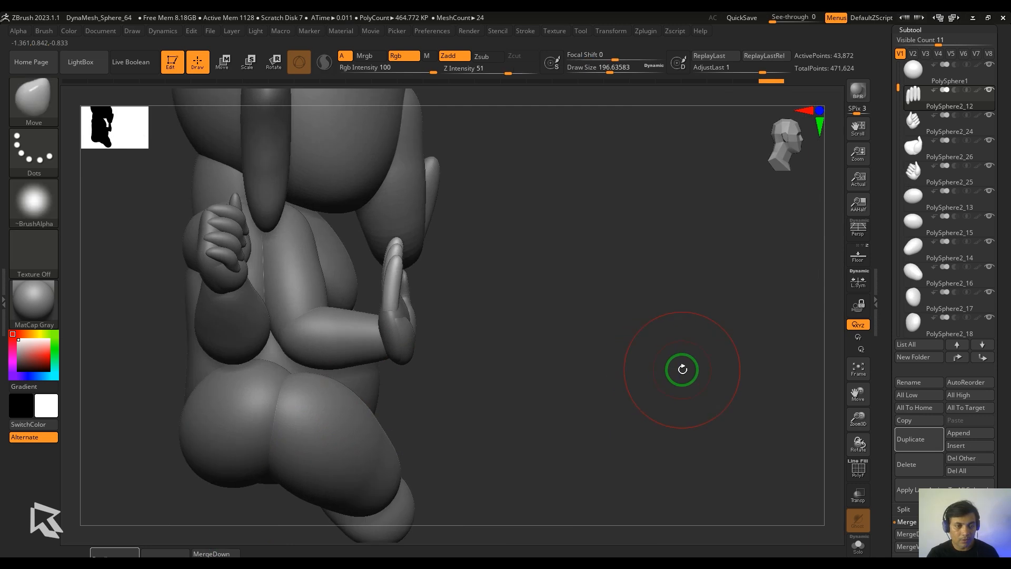
pyautogui.press('w')
pyautogui.keyDown('alt'); pyautogui.moveTo(681, 368); pyautogui.dragTo(667, 385); pyautogui.keyUp('alt')
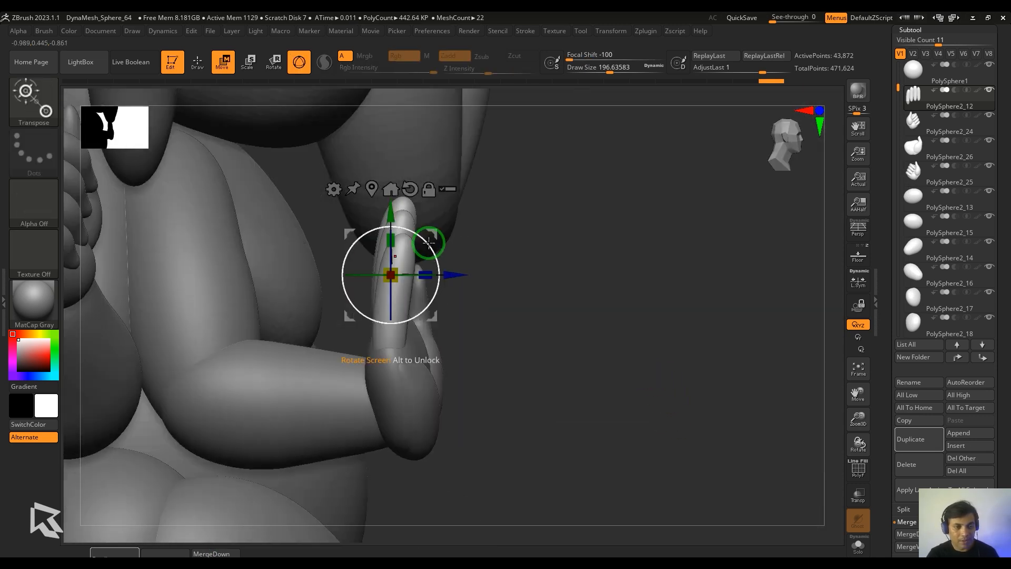
pyautogui.moveTo(428, 241); pyautogui.dragTo(434, 248)
pyautogui.click(334, 189)
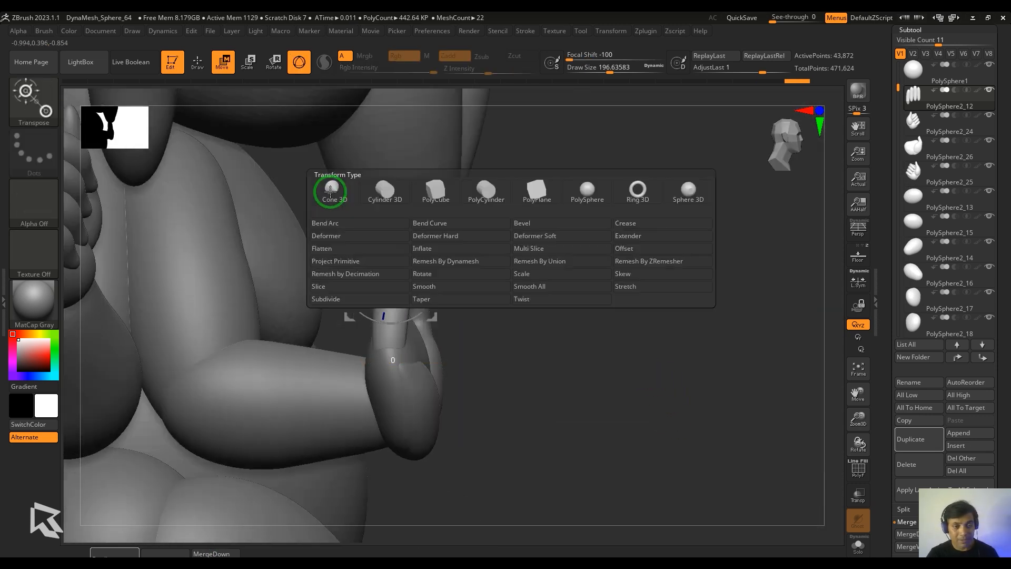
pyautogui.click(455, 228)
pyautogui.moveTo(398, 290); pyautogui.dragTo(380, 287)
pyautogui.moveTo(574, 316)
pyautogui.mouseDown()
pyautogui.moveTo(470, 336)
pyautogui.moveTo(560, 327)
pyautogui.mouseUp()
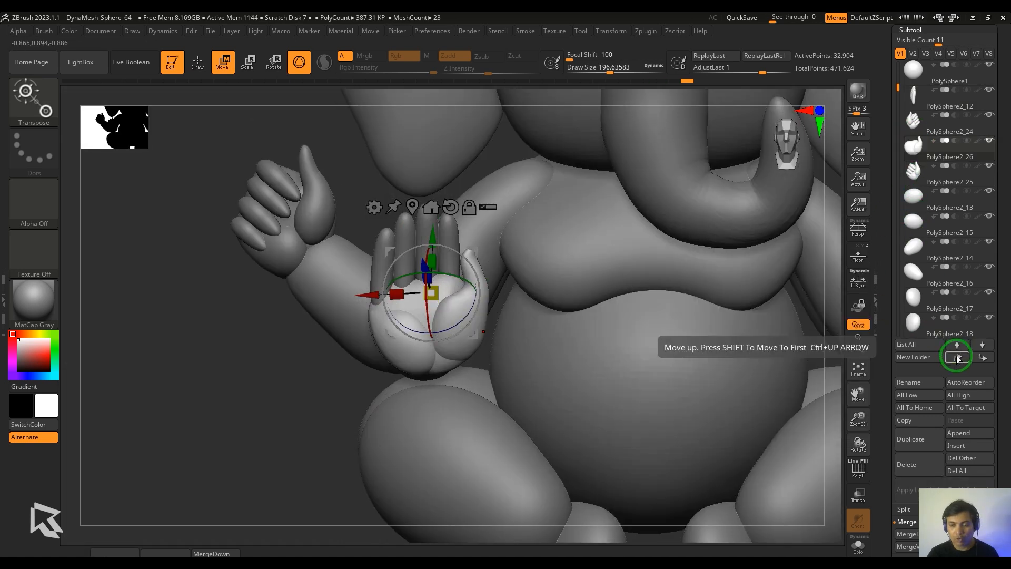
# Move the palm subtool PolySphere2_26 directly below the fingers in the subtool order and merge the fingers with it.
pyautogui.click(956, 344)
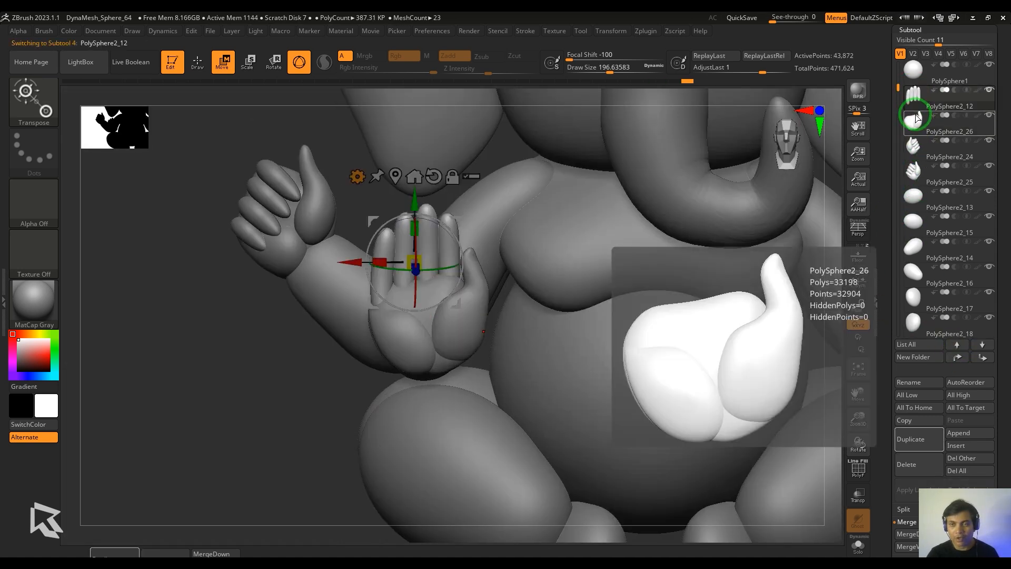
pyautogui.click(916, 117)
pyautogui.click(915, 97)
pyautogui.click(914, 118)
pyautogui.click(913, 99)
pyautogui.click(222, 549)
# Duplicate the complete open hand and mirror the copy to the opposite front arm.
pyautogui.moveTo(363, 397); pyautogui.dragTo(279, 528)
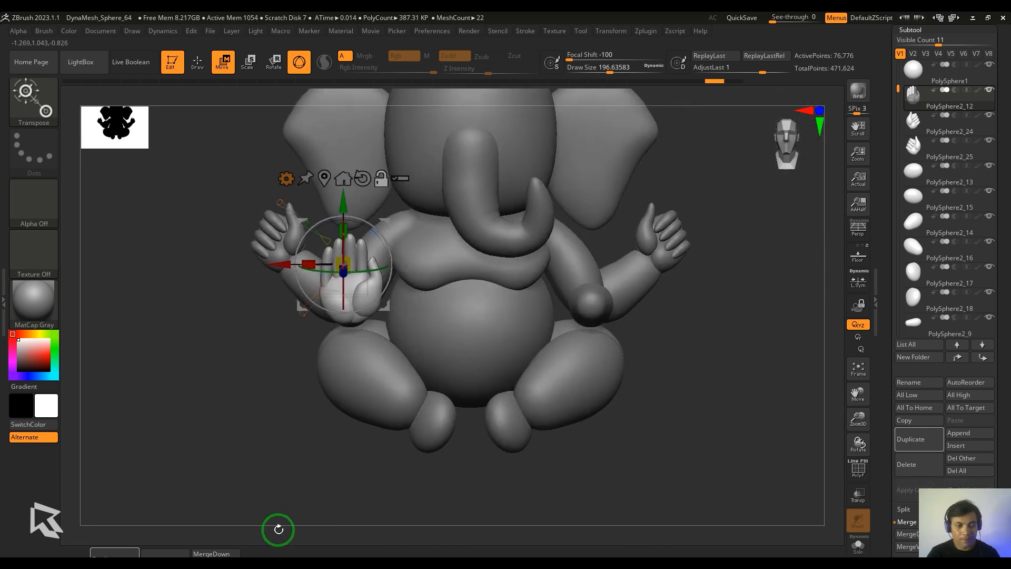
pyautogui.click(115, 550)
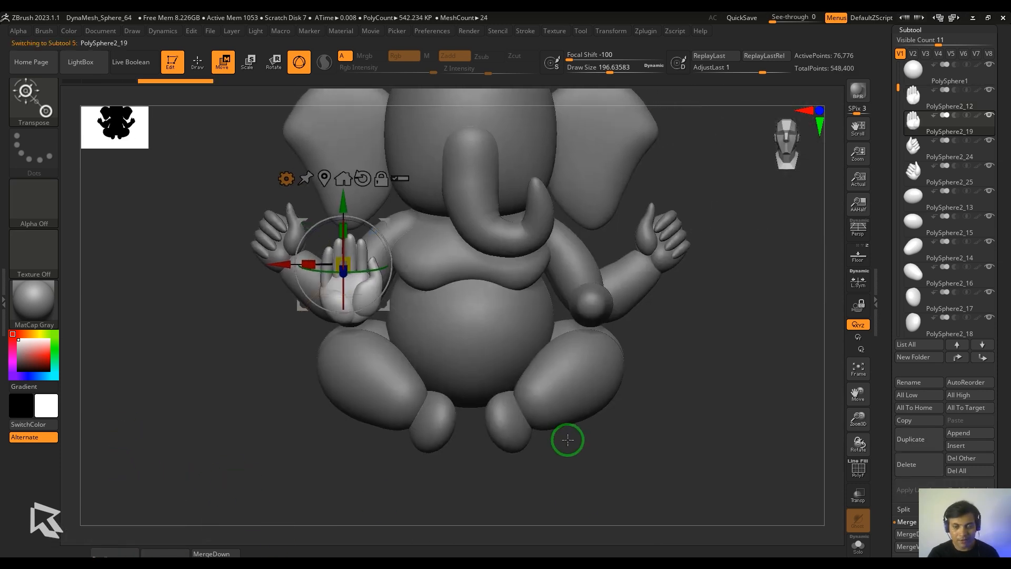
pyautogui.click(234, 562)
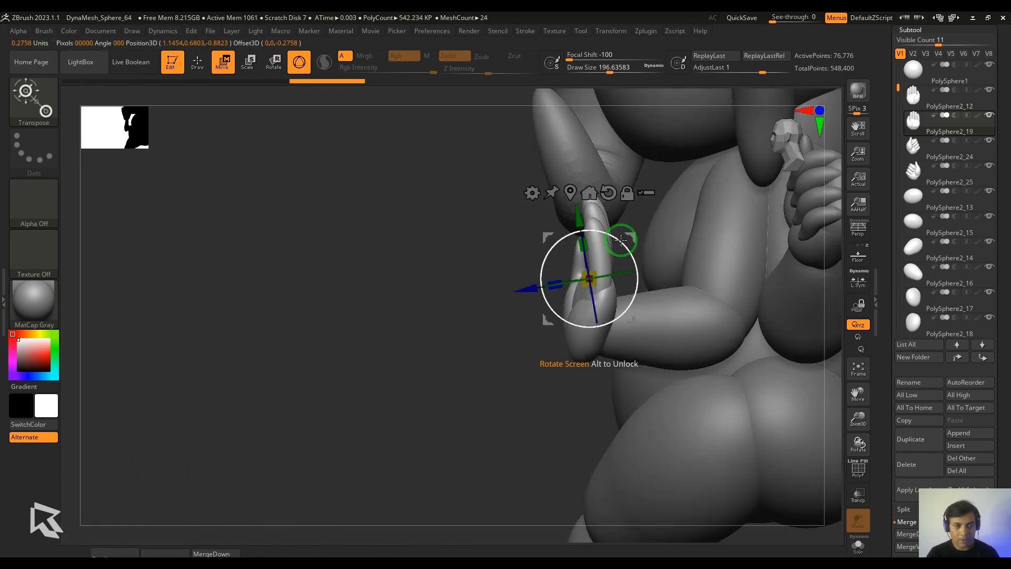
# Rotate the mirrored hand palm-up with its fingers pointing forward and seat it on the forearm's end.
pyautogui.moveTo(413, 398); pyautogui.dragTo(561, 250)
pyautogui.moveTo(769, 390); pyautogui.dragTo(537, 390)
pyautogui.moveTo(581, 296); pyautogui.dragTo(602, 289)
pyautogui.moveTo(614, 287); pyautogui.dragTo(622, 316)
pyautogui.moveTo(369, 400); pyautogui.dragTo(579, 474)
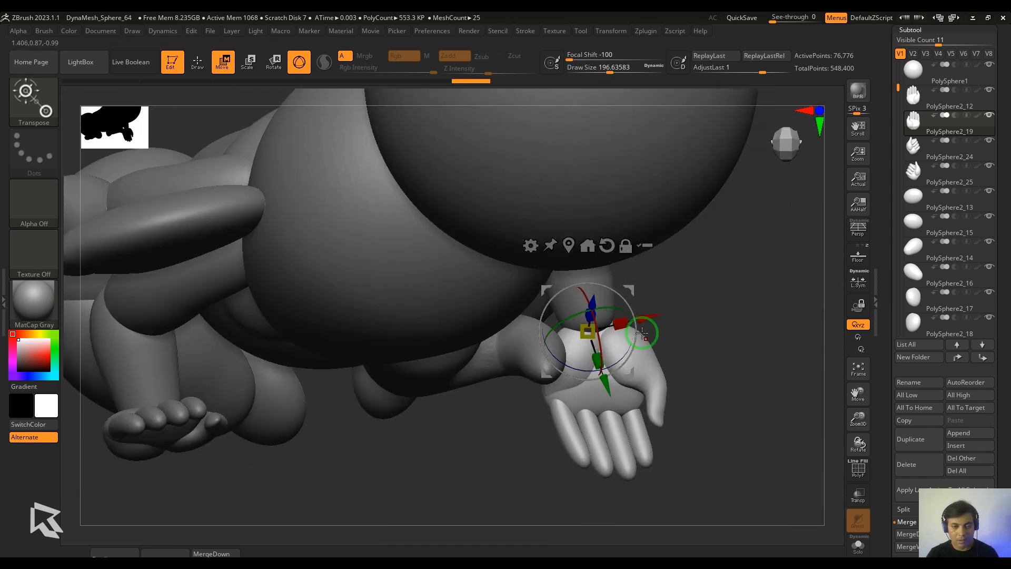
pyautogui.moveTo(636, 290); pyautogui.dragTo(625, 293)
# Shift the mirrored hand outward along its X axis and fine-tune its rotation at the wrist.
pyautogui.moveTo(732, 427); pyautogui.dragTo(755, 351)
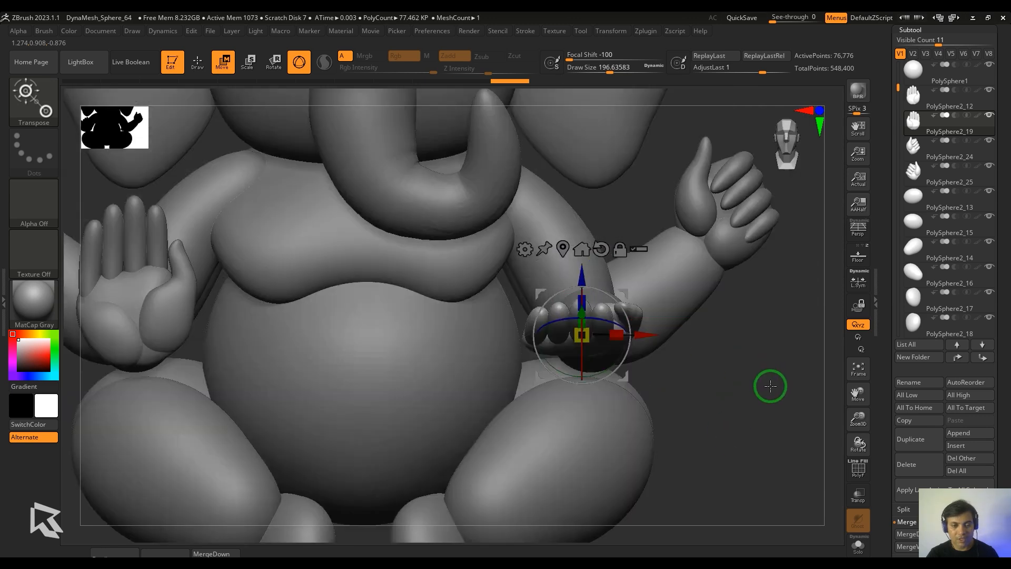
pyautogui.moveTo(644, 335); pyautogui.dragTo(665, 335)
pyautogui.moveTo(684, 458); pyautogui.dragTo(750, 552)
pyautogui.moveTo(647, 288); pyautogui.dragTo(638, 282)
# Lasso-mask the mirrored hand so that only the thumb stays free, and soften the mask's edge.
pyautogui.moveTo(742, 421)
pyautogui.mouseDown()
pyautogui.moveTo(765, 366)
pyautogui.moveTo(458, 306)
pyautogui.moveTo(372, 435)
pyautogui.moveTo(388, 461)
pyautogui.moveTo(392, 518)
pyautogui.mouseUp()
pyautogui.press('q')
pyautogui.moveTo(419, 284)
pyautogui.keyDown('ctrl'); pyautogui.mouseDown()
pyautogui.moveTo(421, 357)
pyautogui.moveTo(498, 343)
pyautogui.mouseUp(); pyautogui.keyUp('ctrl')
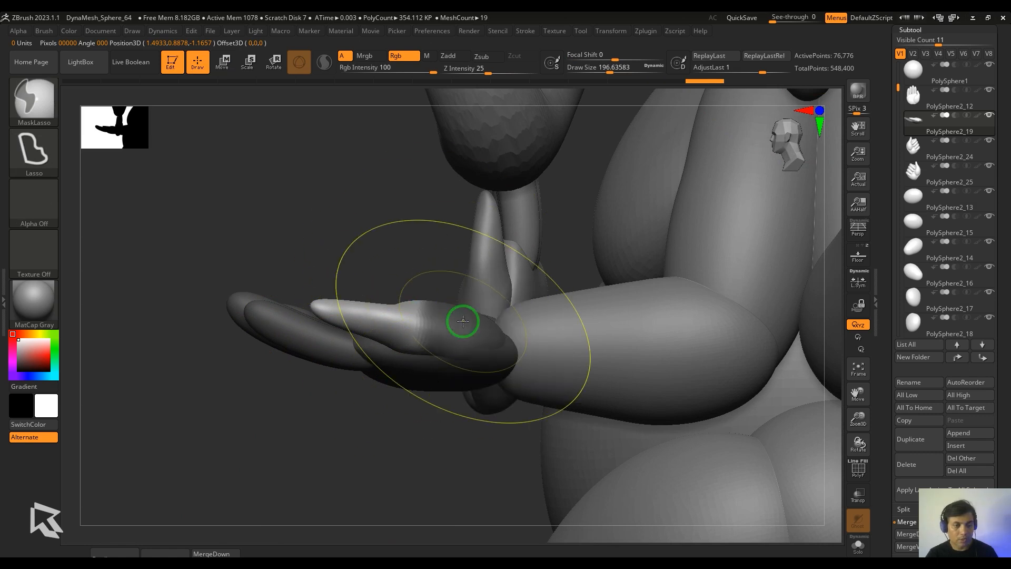
pyautogui.moveTo(405, 216); pyautogui.dragTo(421, 287)
pyautogui.keyDown('ctrl'); pyautogui.click(447, 276); pyautogui.keyUp('ctrl')
pyautogui.keyDown('ctrl'); pyautogui.click(447, 276); pyautogui.keyUp('ctrl')
pyautogui.moveTo(447, 276); pyautogui.dragTo(461, 253, button='right')
# Place the gizmo at the thumb's base and rotate the thumb upward by about 30 degrees.
pyautogui.press('w')
pyautogui.moveTo(463, 259); pyautogui.dragTo(457, 255)
pyautogui.moveTo(453, 247); pyautogui.dragTo(442, 151, button='right')
pyautogui.moveTo(425, 258); pyautogui.dragTo(454, 279)
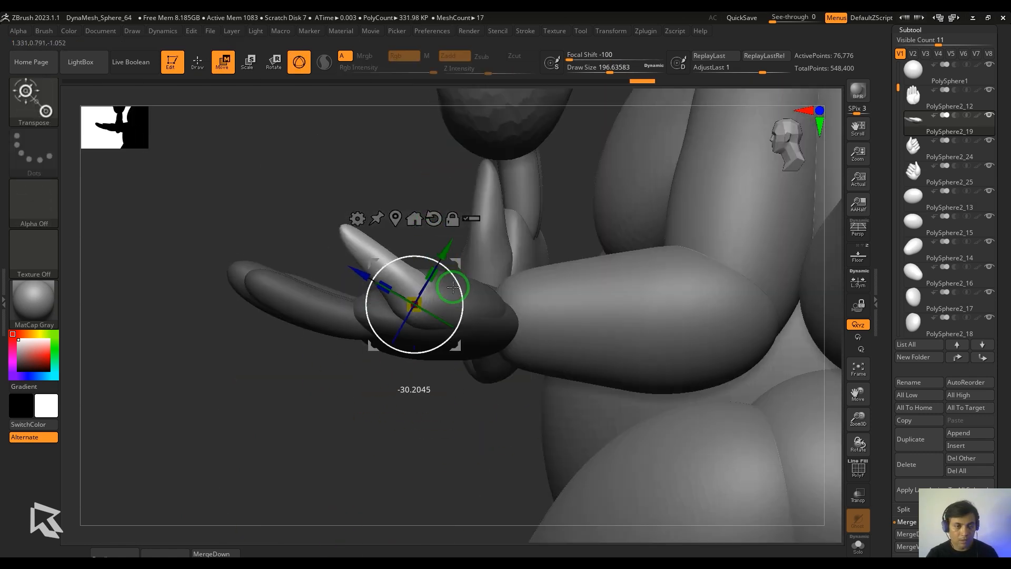
# Adjust the mask around the thumb, rotate the thumb further upright, and clear the mask.
pyautogui.moveTo(337, 295); pyautogui.dragTo(453, 279, button='right')
pyautogui.moveTo(574, 316)
pyautogui.mouseDown()
pyautogui.moveTo(614, 357)
pyautogui.moveTo(605, 295)
pyautogui.mouseUp()
pyautogui.press('q')
pyautogui.keyDown('ctrl'); pyautogui.click(428, 298); pyautogui.keyUp('ctrl')
pyautogui.press('w')
pyautogui.moveTo(429, 298); pyautogui.dragTo(447, 273, button='right')
pyautogui.moveTo(456, 263); pyautogui.dragTo(480, 211)
pyautogui.moveTo(480, 212); pyautogui.dragTo(363, 400, button='right')
pyautogui.keyDown('ctrl'); pyautogui.moveTo(368, 437); pyautogui.dragTo(406, 467); pyautogui.keyUp('ctrl')
# Smooth the stretched surface around the bent thumb's base.
pyautogui.moveTo(406, 467); pyautogui.dragTo(442, 369, button='right')
pyautogui.press('q')
pyautogui.moveTo(492, 268)
pyautogui.keyDown('shift'); pyautogui.mouseDown()
pyautogui.moveTo(498, 304)
pyautogui.moveTo(487, 316)
pyautogui.mouseUp(); pyautogui.keyUp('shift')
pyautogui.moveTo(369, 395)
pyautogui.mouseDown()
pyautogui.moveTo(415, 353)
pyautogui.moveTo(410, 341)
pyautogui.mouseUp()
# Build up the transition between the thumb and palm with the ClayBuildup brush and smooth the added clay.
pyautogui.press('b')
pyautogui.press('c')
pyautogui.press('b')
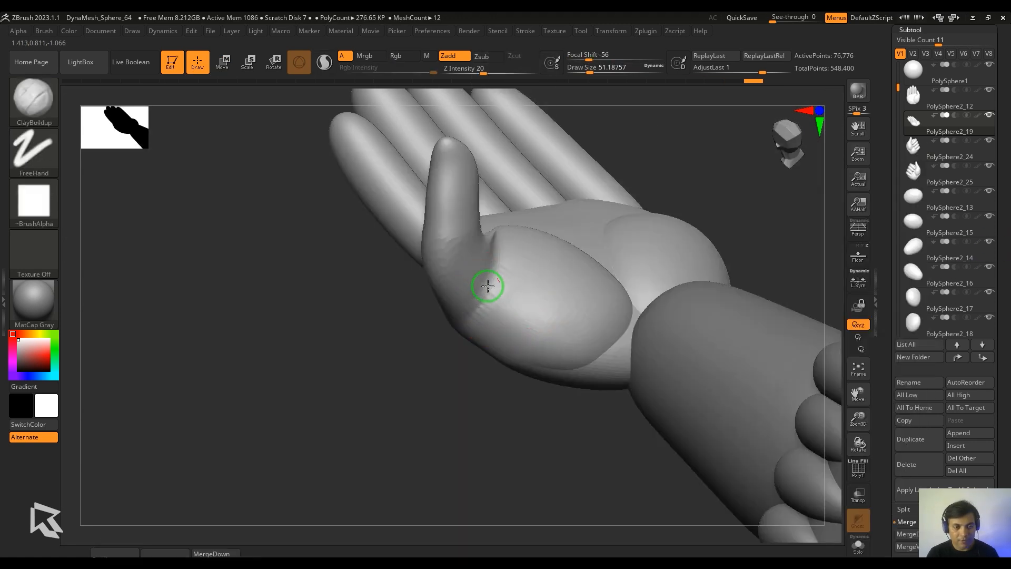
pyautogui.moveTo(520, 303); pyautogui.dragTo(495, 337)
pyautogui.moveTo(447, 376); pyautogui.dragTo(482, 311)
pyautogui.moveTo(336, 436)
pyautogui.mouseDown()
pyautogui.moveTo(372, 427)
pyautogui.moveTo(347, 514)
pyautogui.mouseUp()
pyautogui.moveTo(531, 217); pyautogui.dragTo(520, 230)
pyautogui.moveTo(392, 387); pyautogui.dragTo(383, 342)
pyautogui.keyDown('shift'); pyautogui.moveTo(526, 224); pyautogui.dragTo(490, 306); pyautogui.keyUp('shift')
pyautogui.moveTo(431, 385)
pyautogui.mouseDown()
pyautogui.moveTo(510, 366)
pyautogui.moveTo(482, 295)
pyautogui.mouseUp()
pyautogui.moveTo(563, 274)
pyautogui.mouseDown()
pyautogui.moveTo(556, 206)
pyautogui.moveTo(902, 212)
pyautogui.mouseUp()
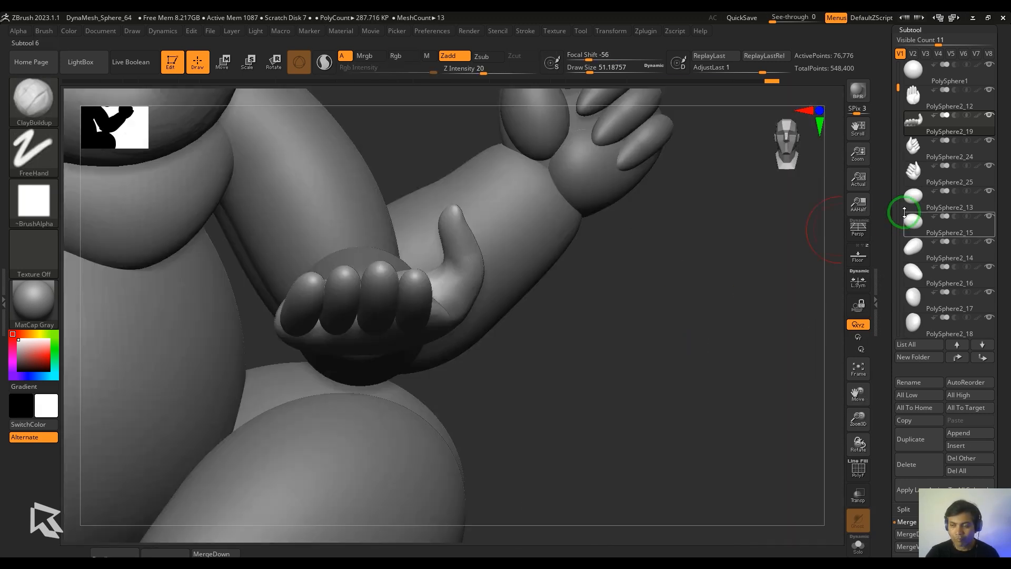
# Isolate the four fingers of the palm-up hand and split the hidden palm and thumb into a separate subtool.
pyautogui.press('w')
pyautogui.moveTo(253, 337)
pyautogui.mouseDown()
pyautogui.moveTo(251, 483)
pyautogui.moveTo(263, 422)
pyautogui.moveTo(285, 397)
pyautogui.moveTo(302, 432)
pyautogui.mouseUp()
pyautogui.press('q')
pyautogui.keyDown('ctrl'); pyautogui.keyDown('shift'); pyautogui.click(286, 230); pyautogui.keyUp('shift'); pyautogui.keyUp('ctrl')
pyautogui.keyDown('ctrl'); pyautogui.keyDown('shift'); pyautogui.click(248, 181); pyautogui.keyUp('shift'); pyautogui.keyUp('ctrl')
pyautogui.keyDown('ctrl'); pyautogui.keyDown('shift'); pyautogui.click(326, 203); pyautogui.keyUp('shift'); pyautogui.keyUp('ctrl')
pyautogui.keyDown('ctrl'); pyautogui.keyDown('shift'); pyautogui.click(370, 176); pyautogui.keyUp('shift'); pyautogui.keyUp('ctrl')
pyautogui.moveTo(303, 432); pyautogui.dragTo(326, 396)
pyautogui.press('w')
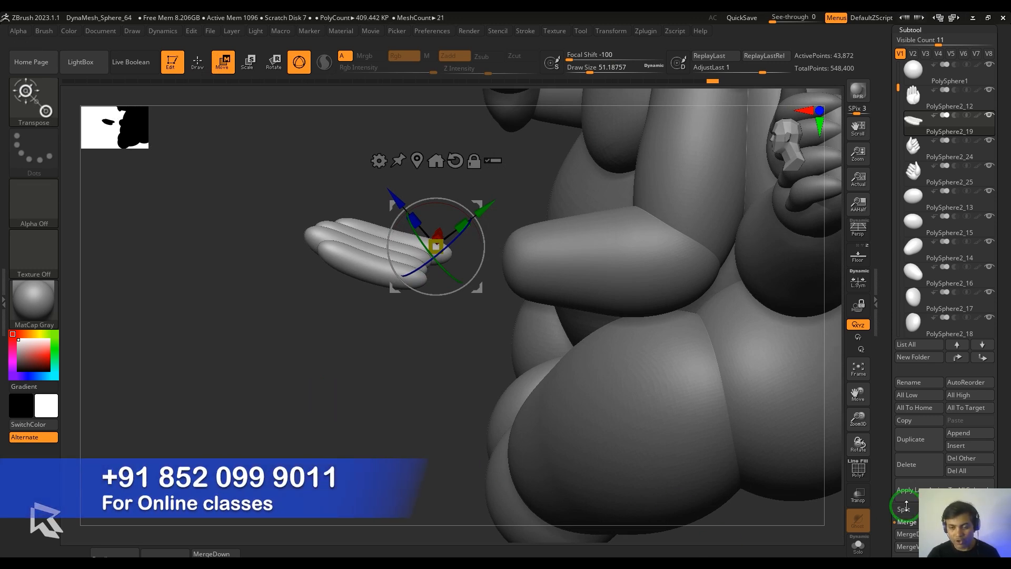
pyautogui.moveTo(996, 544); pyautogui.dragTo(996, 458)
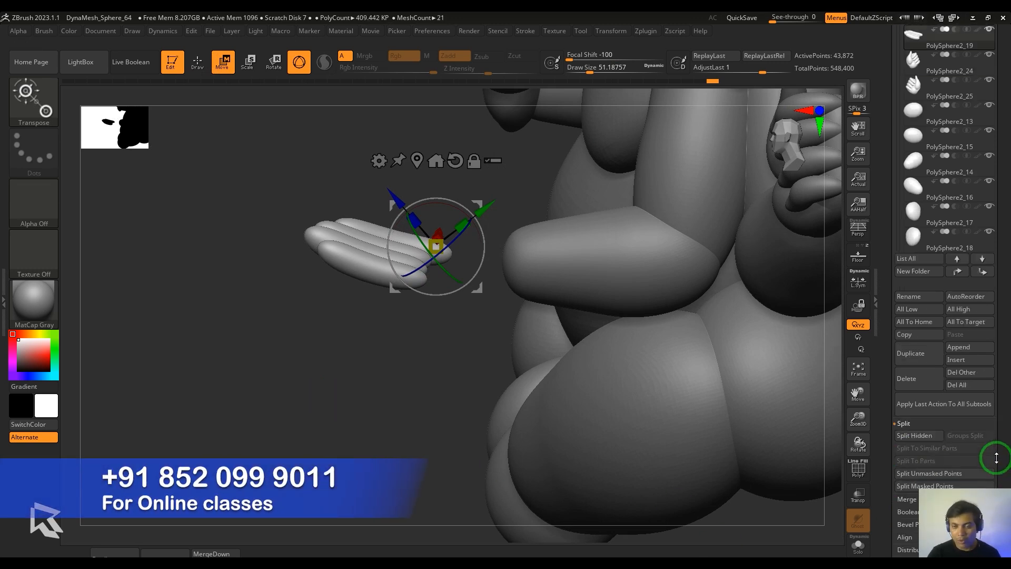
pyautogui.click(916, 436)
# Mask the base of the palm-up hand's fingers and rotate the unmasked part upward to start the curl.
pyautogui.moveTo(287, 434); pyautogui.dragTo(399, 445)
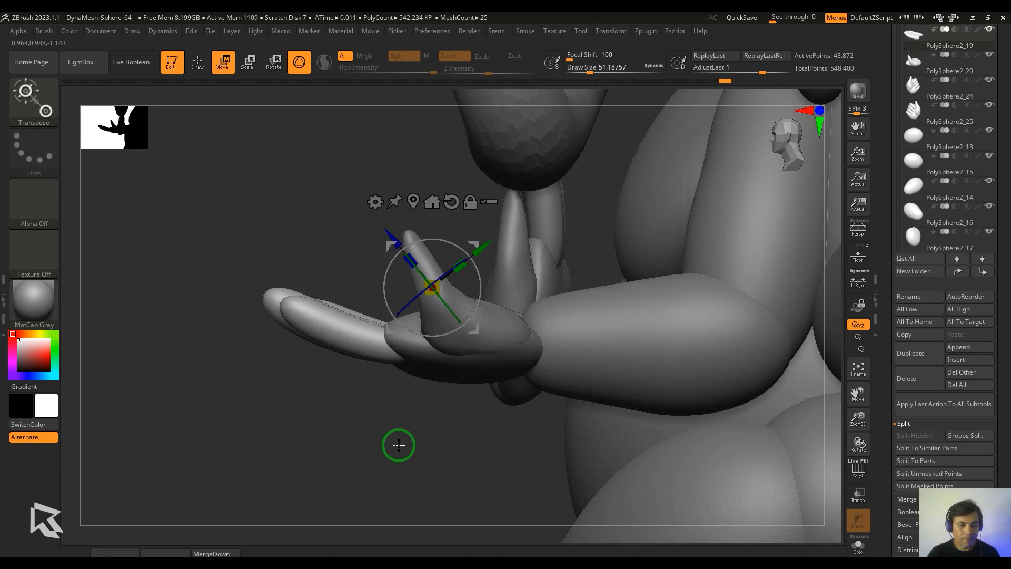
pyautogui.moveTo(476, 241); pyautogui.dragTo(423, 302)
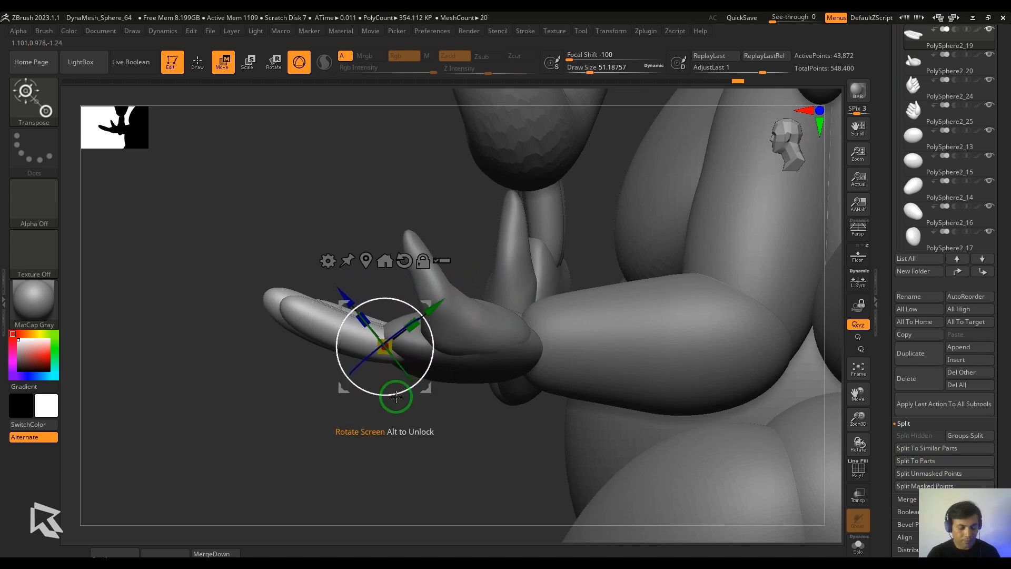
pyautogui.press('q')
pyautogui.keyDown('ctrl'); pyautogui.moveTo(471, 410); pyautogui.dragTo(343, 382); pyautogui.keyUp('ctrl')
pyautogui.press('w')
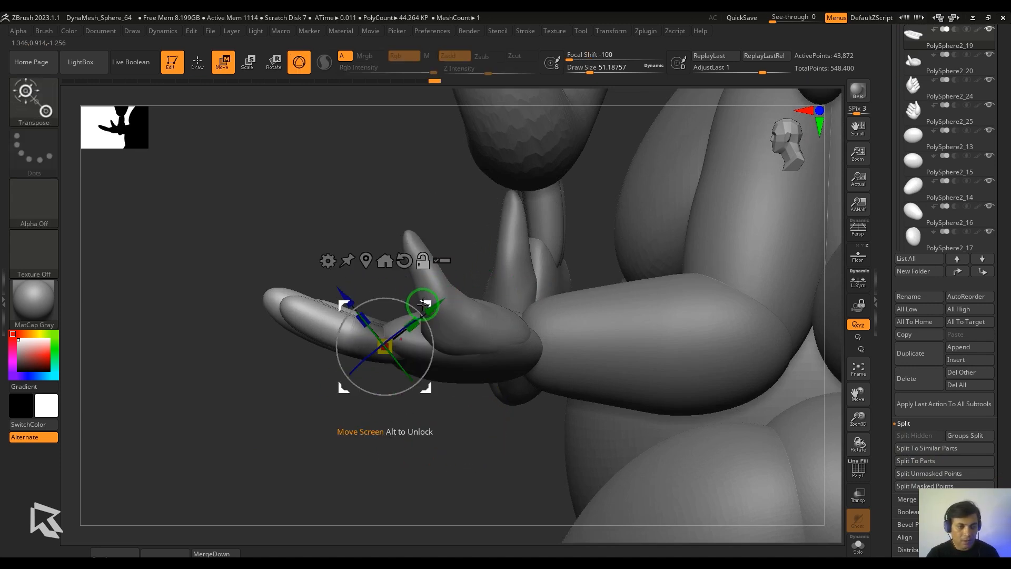
pyautogui.moveTo(423, 304); pyautogui.dragTo(387, 292)
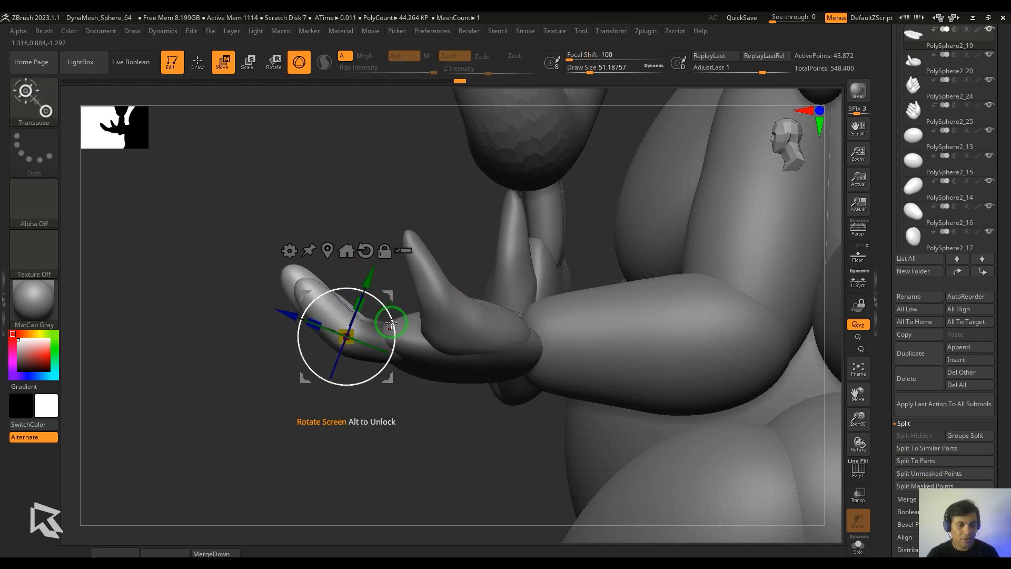
# Extend the mask to the fingers' middle, curl the upper parts by about 24 degrees, and clear the mask.
pyautogui.press('q')
pyautogui.keyDown('ctrl'); pyautogui.moveTo(467, 438); pyautogui.dragTo(339, 363); pyautogui.keyUp('ctrl')
pyautogui.press('w')
pyautogui.keyDown('alt'); pyautogui.moveTo(388, 296); pyautogui.dragTo(369, 271); pyautogui.keyUp('alt')
pyautogui.moveTo(368, 287); pyautogui.dragTo(372, 305)
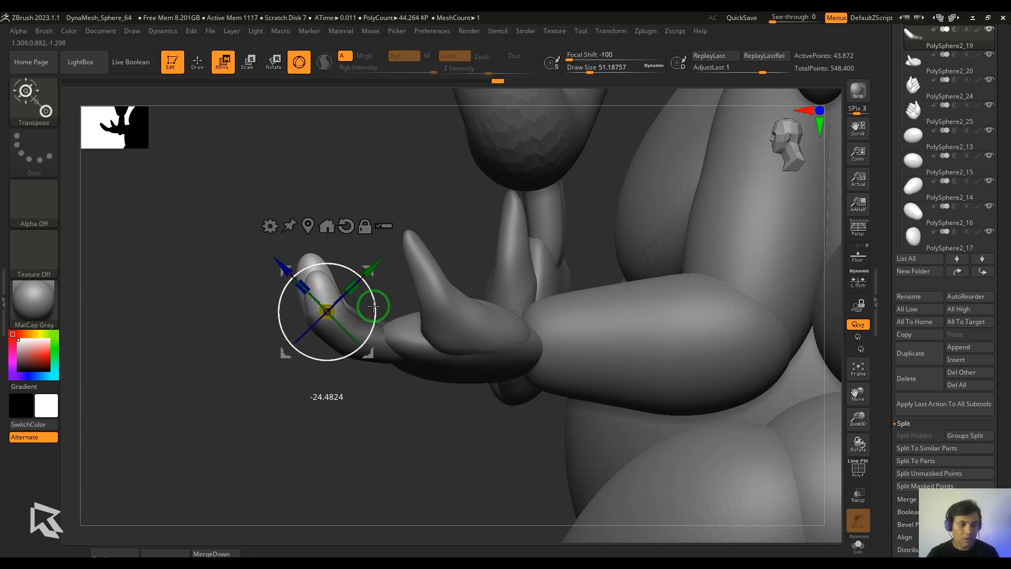
pyautogui.moveTo(296, 458)
pyautogui.mouseDown()
pyautogui.moveTo(350, 457)
pyautogui.moveTo(377, 433)
pyautogui.moveTo(246, 463)
pyautogui.moveTo(269, 460)
pyautogui.mouseUp()
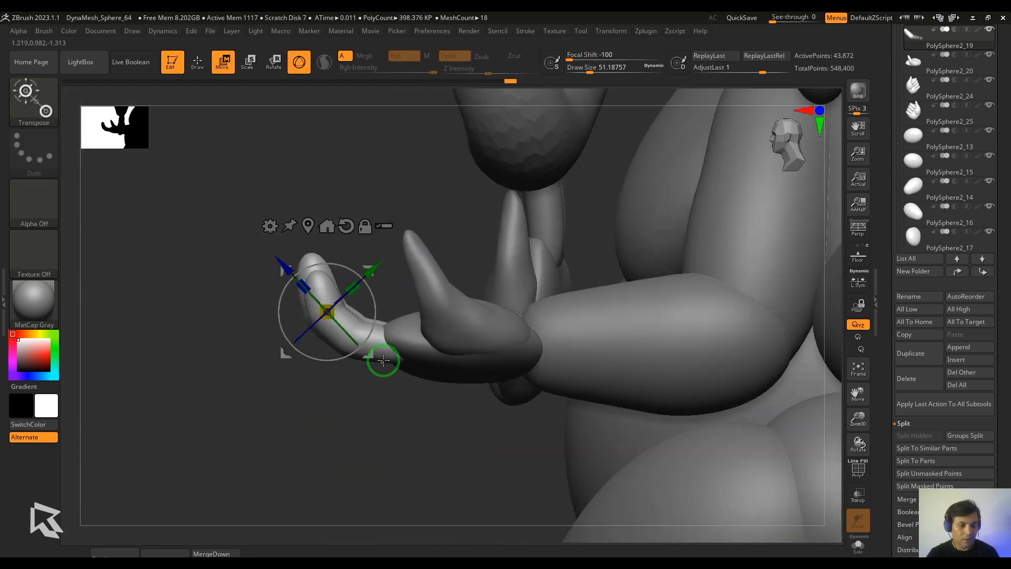
pyautogui.keyDown('alt'); pyautogui.click(388, 343); pyautogui.keyUp('alt')
pyautogui.moveTo(386, 304)
pyautogui.mouseDown()
pyautogui.moveTo(560, 435)
pyautogui.moveTo(576, 390)
pyautogui.moveTo(349, 329)
pyautogui.moveTo(329, 384)
pyautogui.mouseUp()
# Isolate the palm-and-thumb subtool, reshape the palm's underside with the Move brush, and show the whole model again.
pyautogui.press('q')
pyautogui.keyDown('alt'); pyautogui.click(330, 384); pyautogui.keyUp('alt')
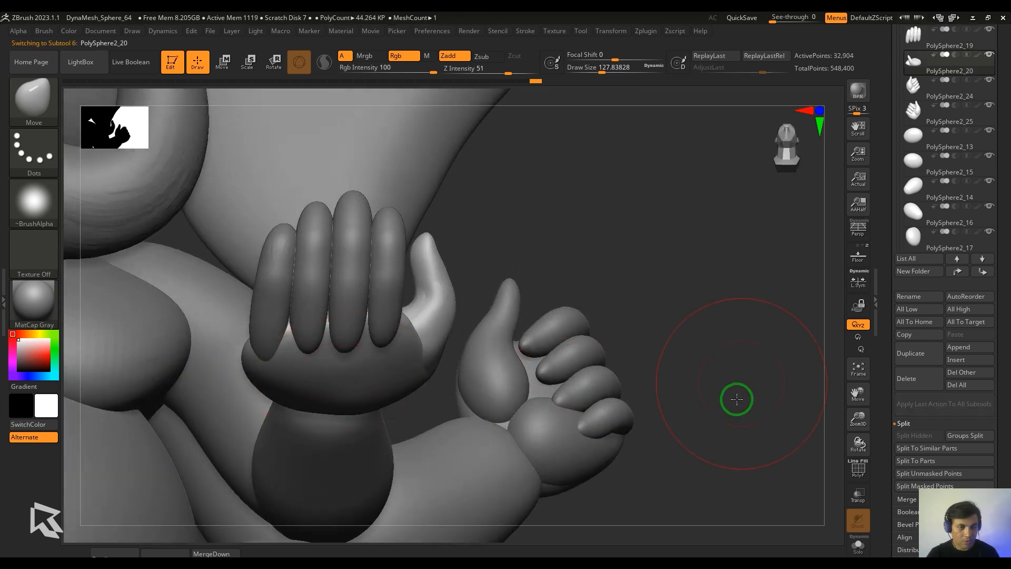
pyautogui.moveTo(735, 400); pyautogui.dragTo(645, 493)
pyautogui.click(858, 545)
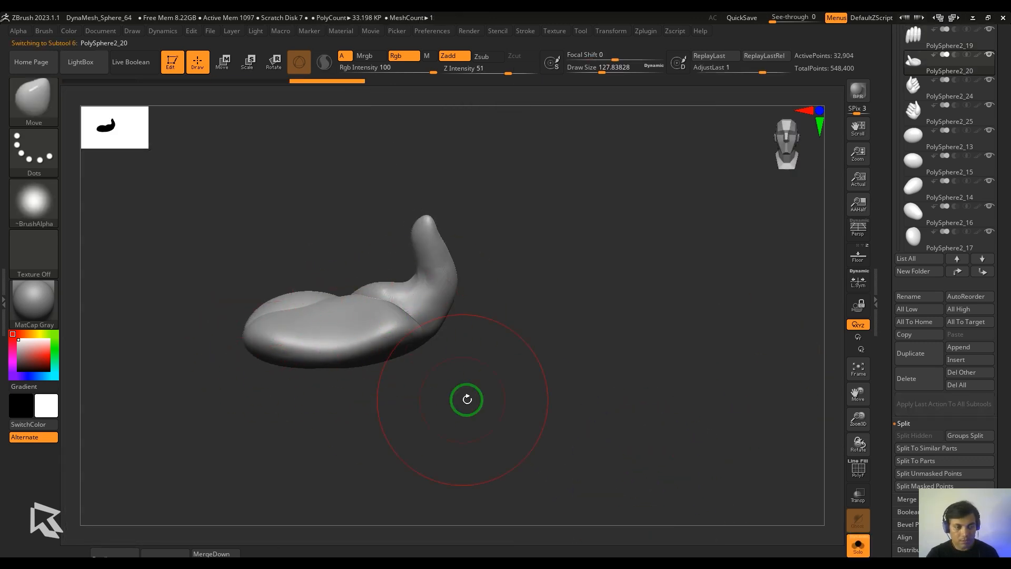
pyautogui.moveTo(467, 399); pyautogui.dragTo(448, 414)
pyautogui.moveTo(358, 368); pyautogui.dragTo(361, 386)
pyautogui.moveTo(451, 394)
pyautogui.mouseDown()
pyautogui.moveTo(311, 428)
pyautogui.moveTo(253, 419)
pyautogui.mouseUp()
pyautogui.click(858, 545)
pyautogui.keyDown('alt'); pyautogui.moveTo(632, 334); pyautogui.dragTo(703, 331); pyautogui.keyUp('alt')
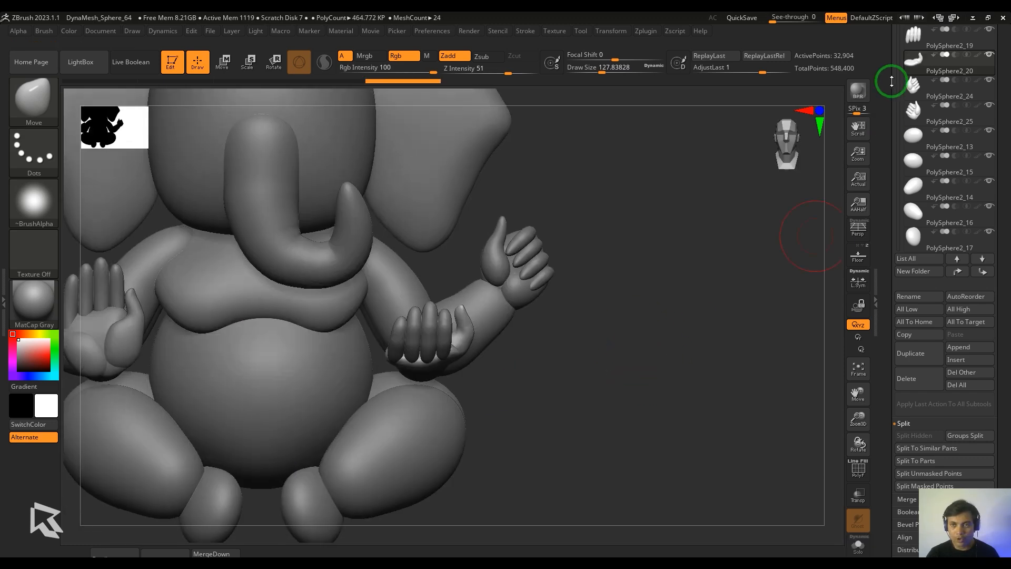
# Merge the curled fingers with the palm subtool and reposition the joined hand at the end of the forearm.
pyautogui.moveTo(1004, 58); pyautogui.dragTo(1004, 138)
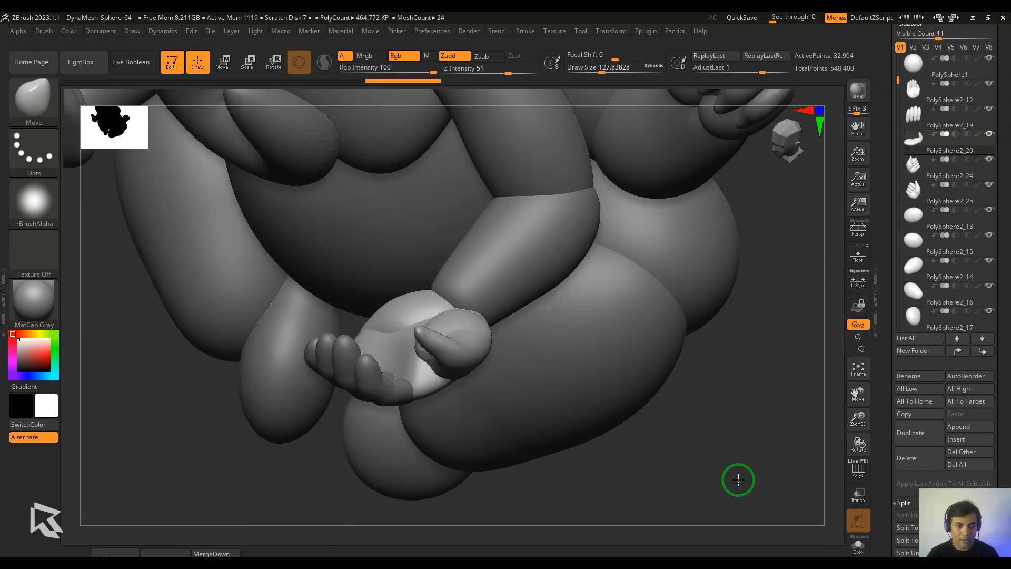
pyautogui.click(914, 127)
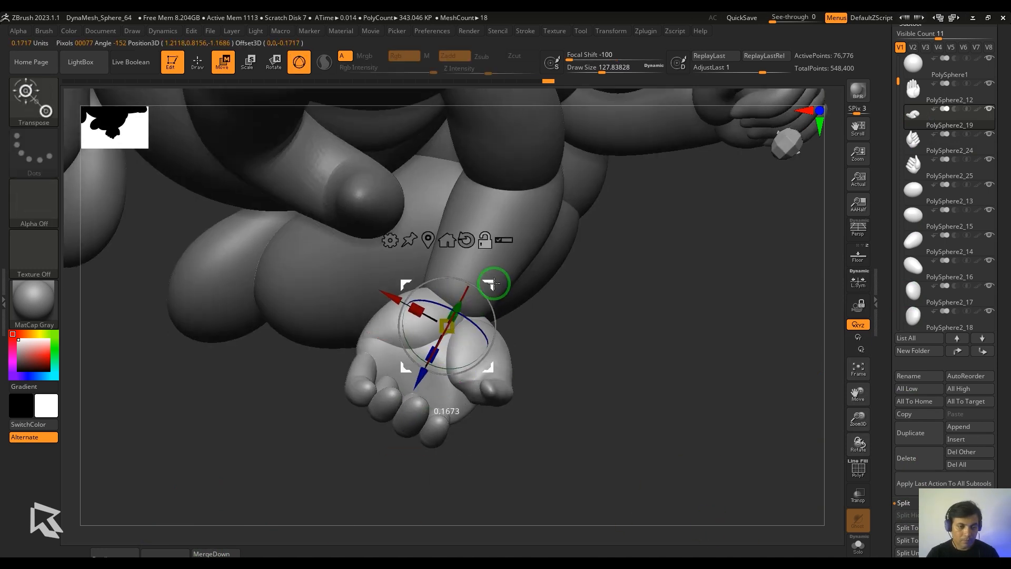
pyautogui.moveTo(453, 321); pyautogui.dragTo(459, 304)
pyautogui.moveTo(619, 460); pyautogui.dragTo(610, 337, button='right')
pyautogui.keyDown('ctrl'); pyautogui.moveTo(611, 337); pyautogui.dragTo(731, 491, button='right'); pyautogui.keyUp('ctrl')
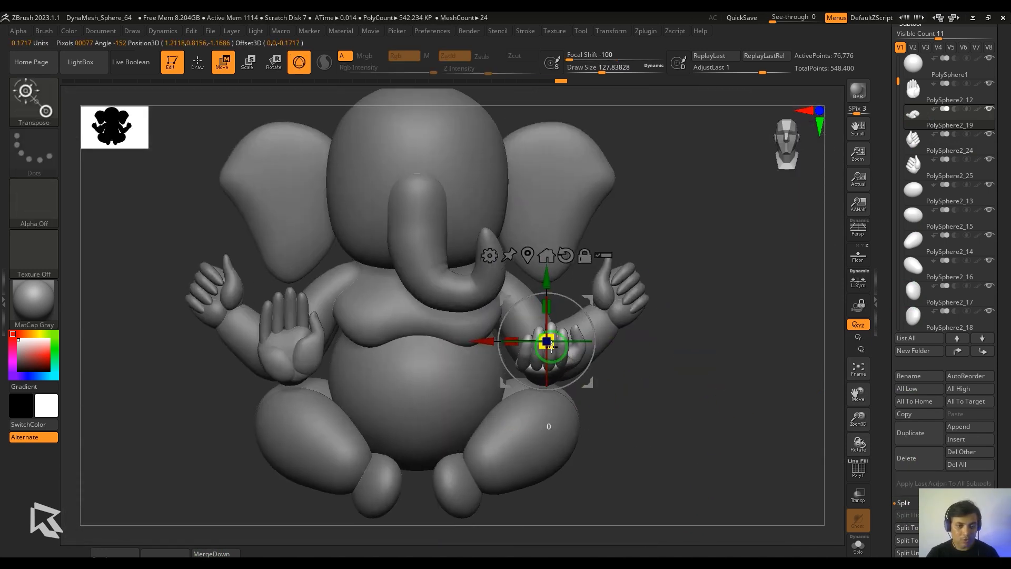
pyautogui.click(295, 337)
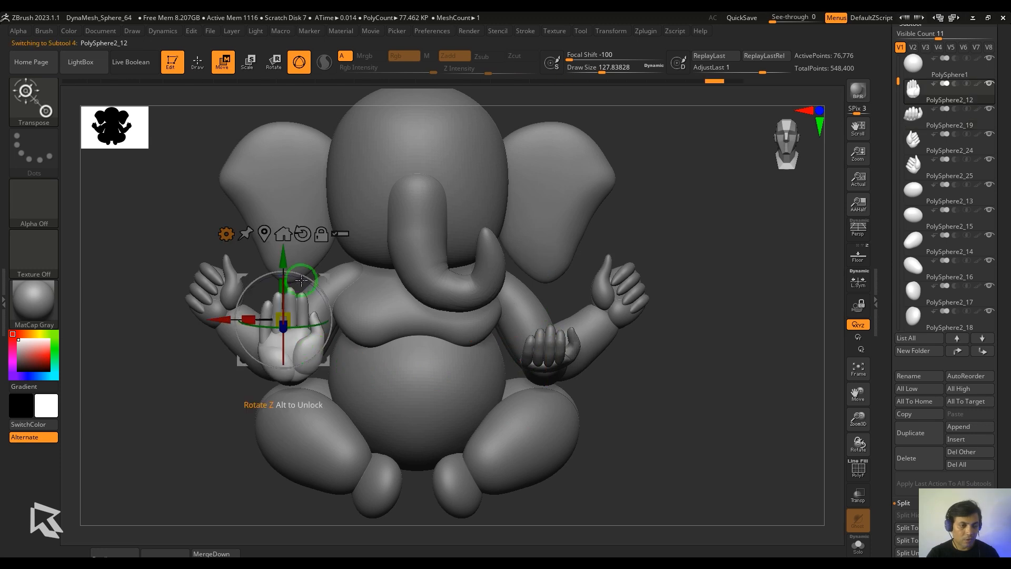
pyautogui.press('q')
pyautogui.moveTo(594, 376); pyautogui.dragTo(659, 435, button='right')
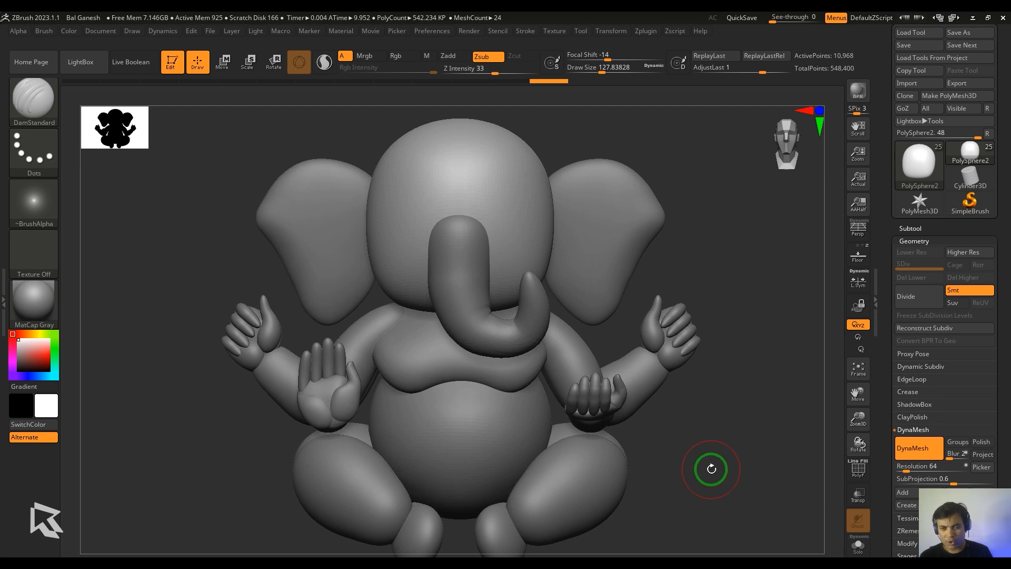
# Reorder the trunk subtool to sit directly above the head subtool and merge the two together.
pyautogui.moveTo(712, 470); pyautogui.dragTo(628, 436)
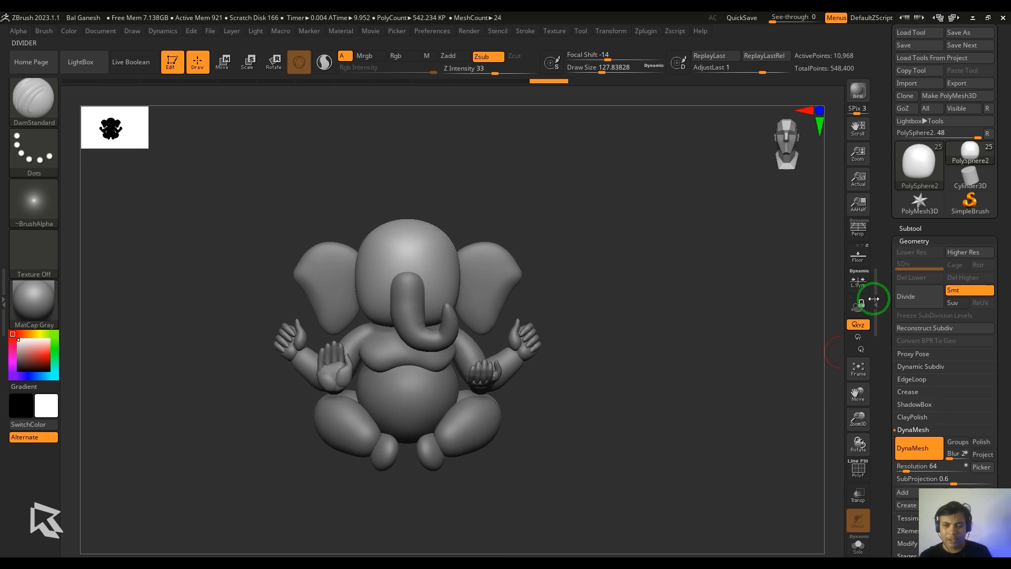
pyautogui.click(912, 230)
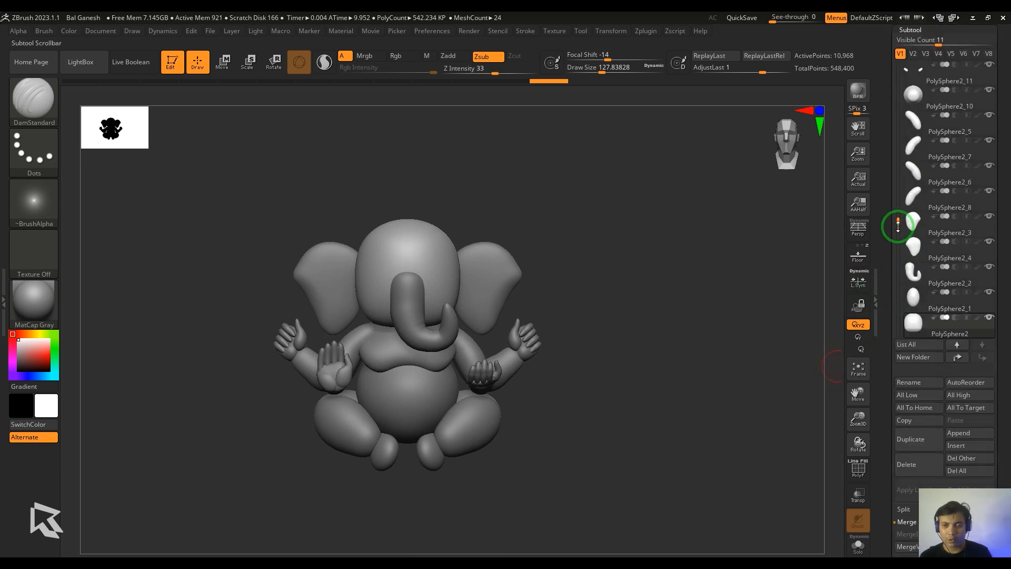
pyautogui.moveTo(898, 224); pyautogui.dragTo(893, 247)
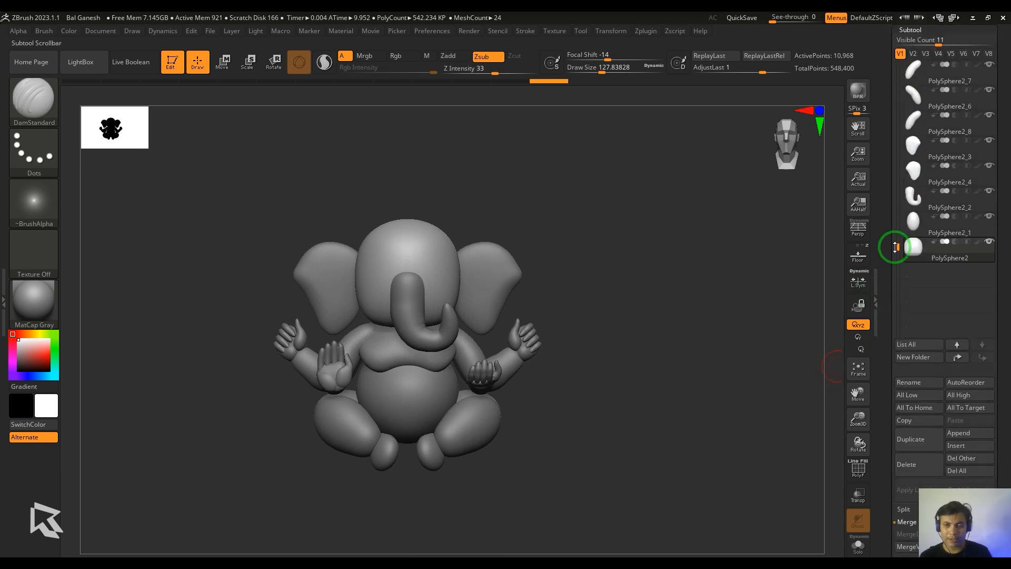
pyautogui.click(916, 200)
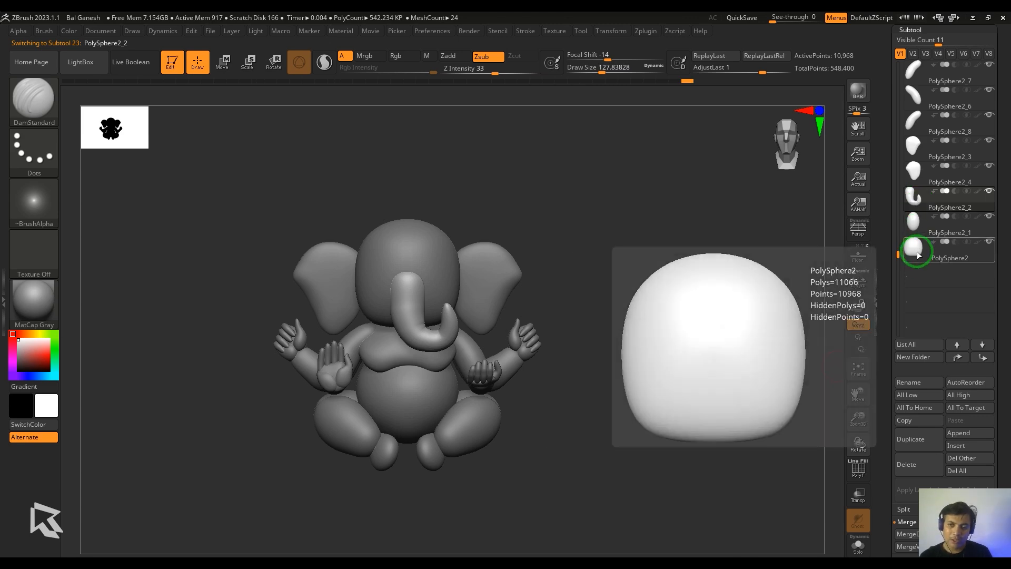
pyautogui.click(917, 254)
pyautogui.click(915, 204)
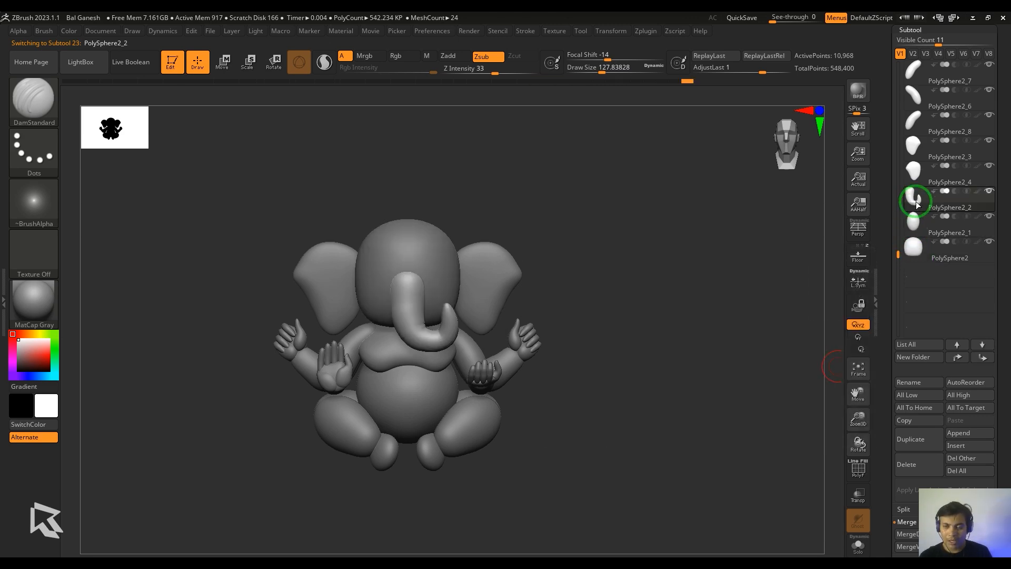
pyautogui.click(982, 358)
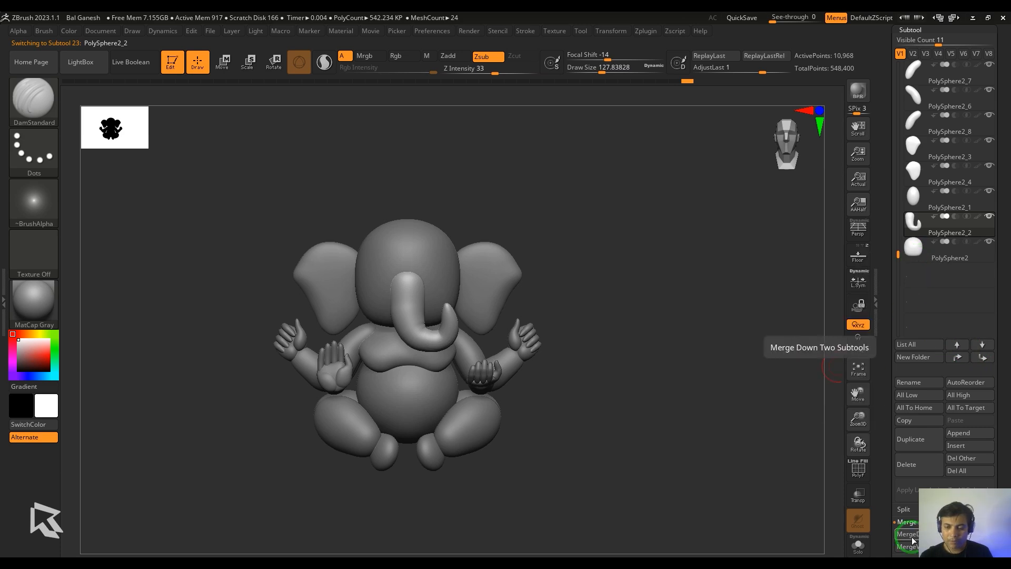
pyautogui.click(911, 536)
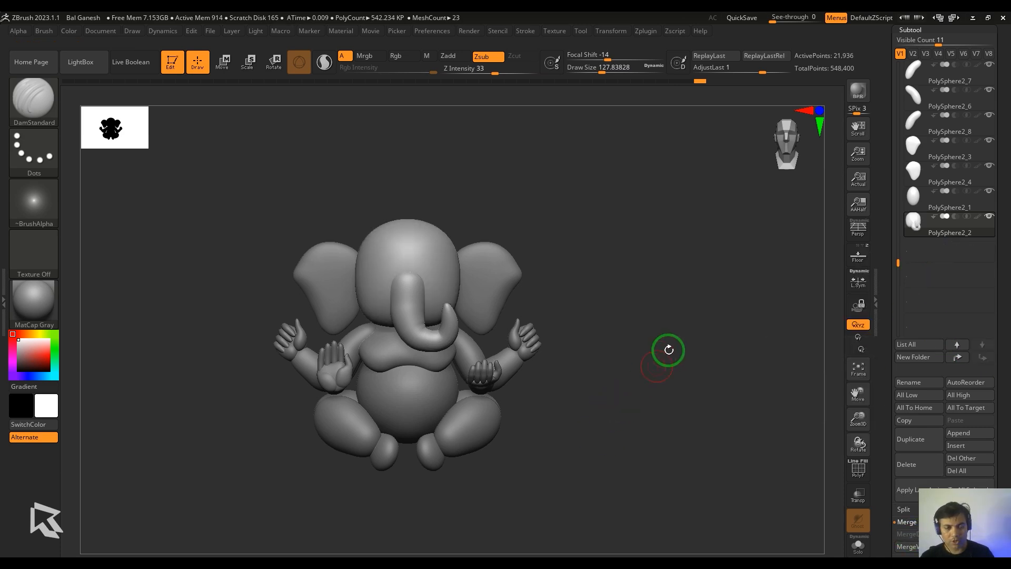
# Set the DynaMesh resolution to 200 and remesh the merged head and trunk into one surface.
pyautogui.press('f')
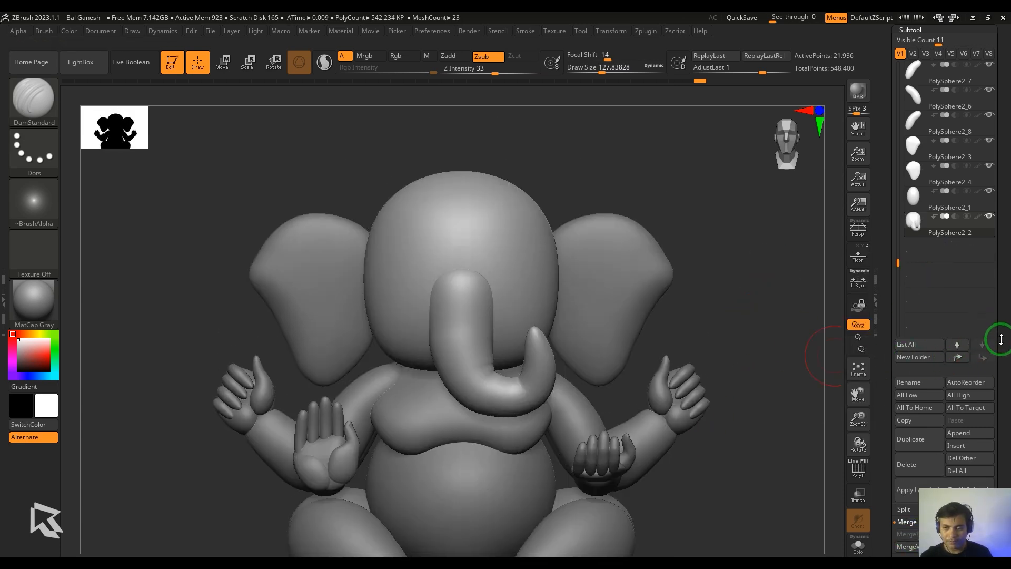
pyautogui.moveTo(999, 340); pyautogui.dragTo(990, 195)
pyautogui.click(914, 228)
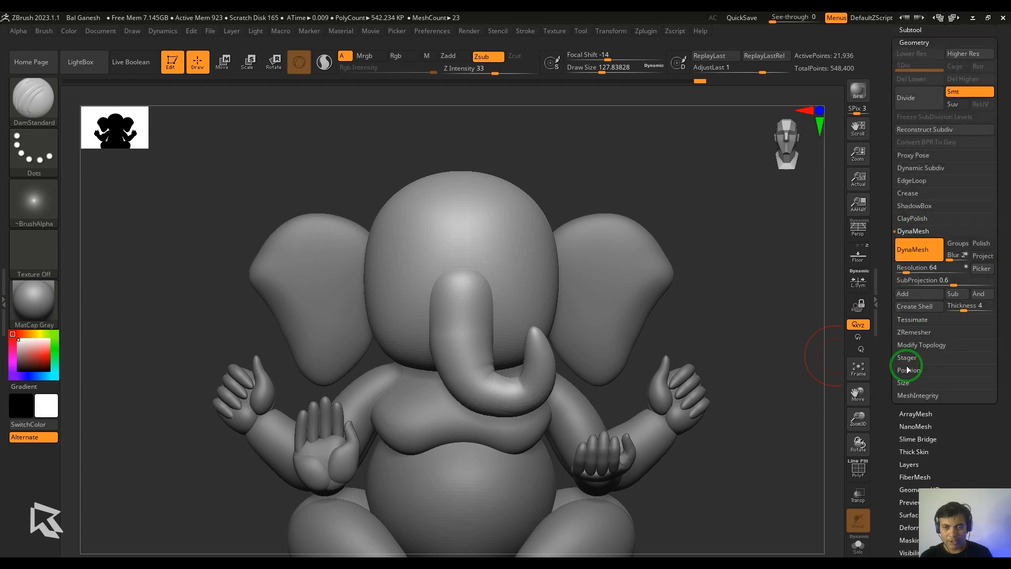
pyautogui.hotkey('shift', 'f')
pyautogui.hotkey('shift', 'f')
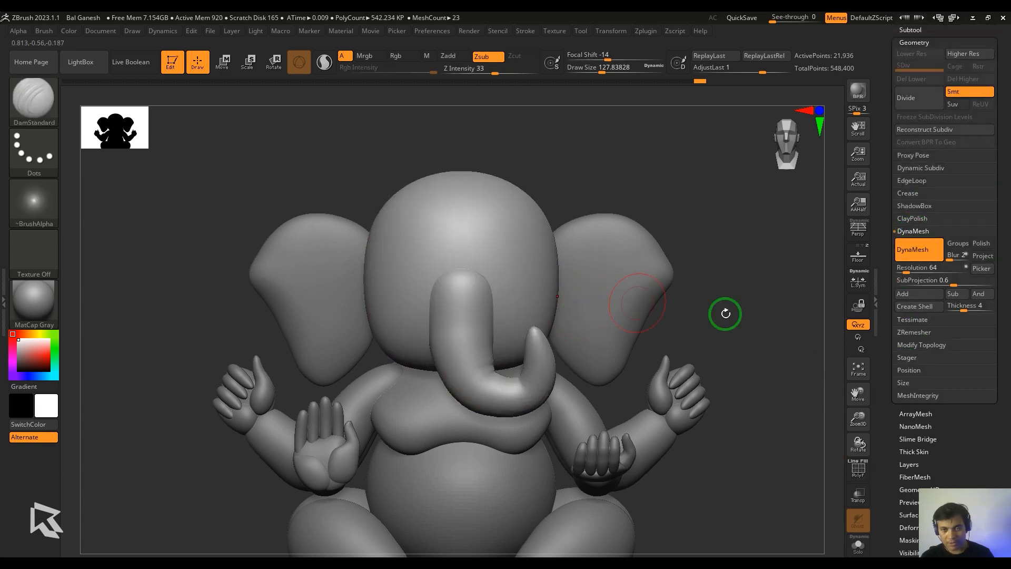
pyautogui.click(936, 268)
pyautogui.write('200')
pyautogui.press('Return')
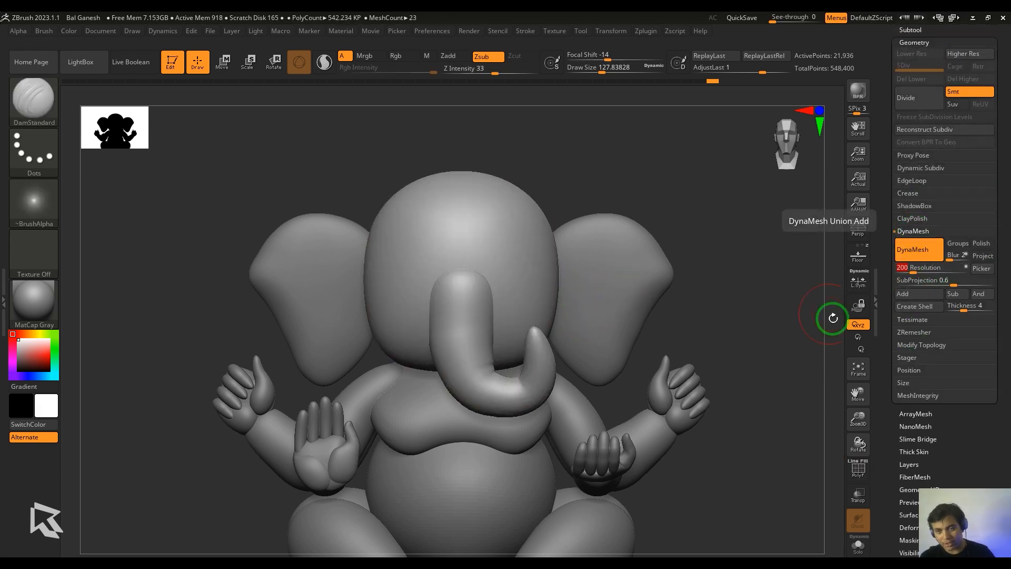
pyautogui.keyDown('ctrl'); pyautogui.moveTo(731, 331); pyautogui.dragTo(769, 234); pyautogui.keyUp('ctrl')
pyautogui.hotkey('shift', 'f')
pyautogui.hotkey('shift', 'f')
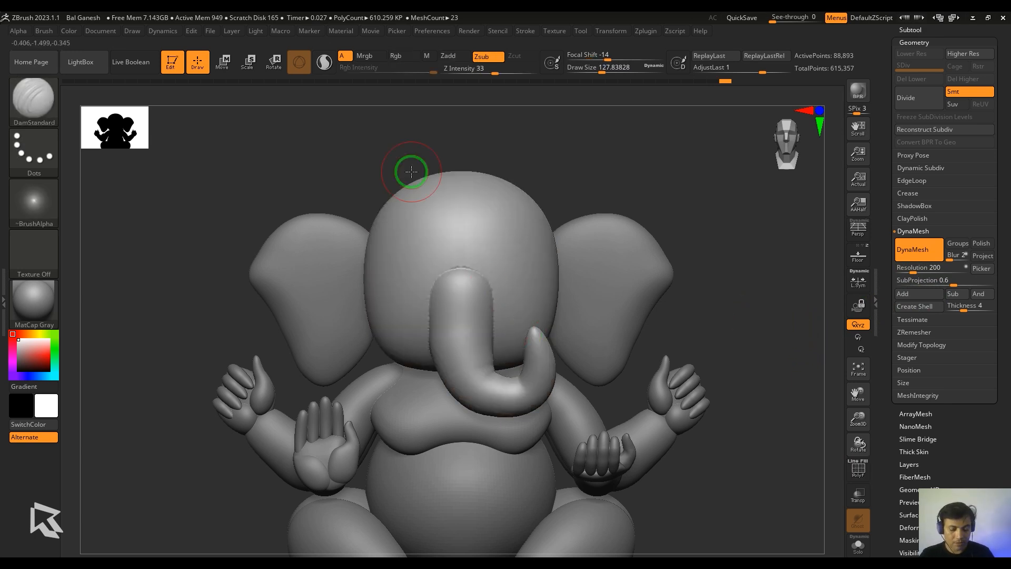
# Build up the junction between forehead and trunk with the ClayBuildup brush and smooth the added clay.
pyautogui.press('shift')
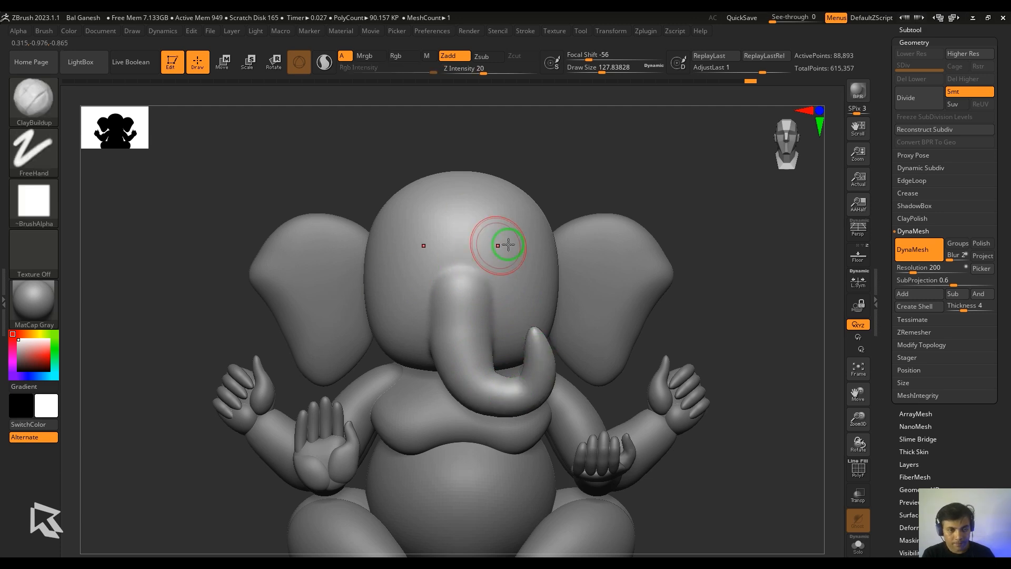
pyautogui.moveTo(481, 263)
pyautogui.mouseDown()
pyautogui.moveTo(460, 251)
pyautogui.moveTo(481, 257)
pyautogui.moveTo(479, 303)
pyautogui.moveTo(478, 259)
pyautogui.mouseUp()
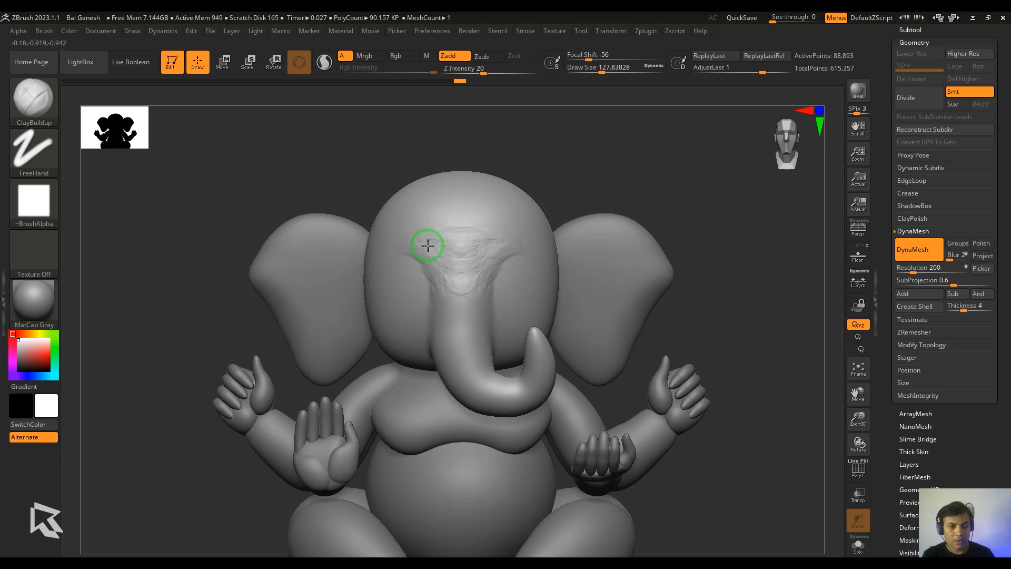
pyautogui.press('shift')
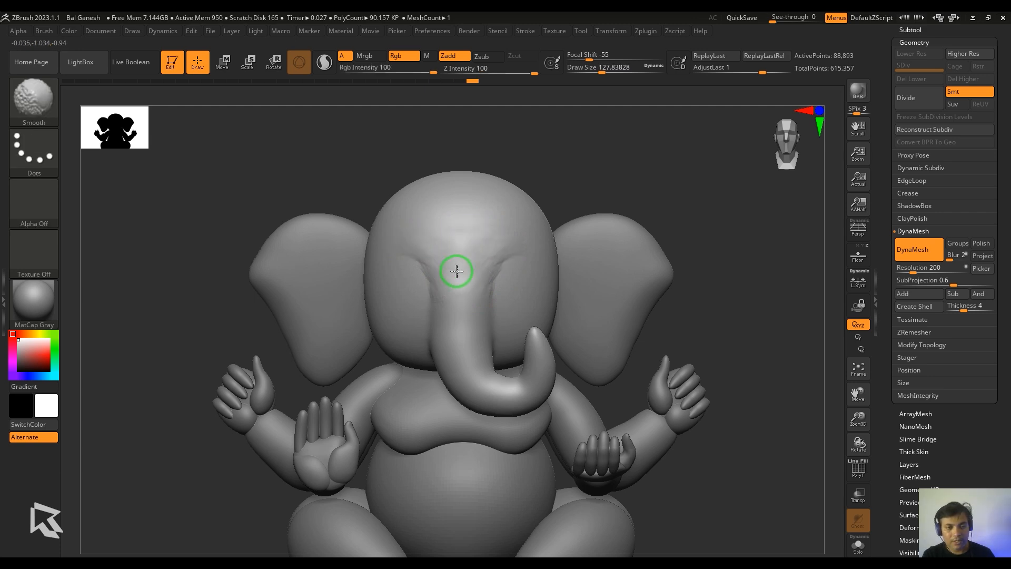
pyautogui.keyDown('shift'); pyautogui.moveTo(457, 252); pyautogui.dragTo(459, 250); pyautogui.keyUp('shift')
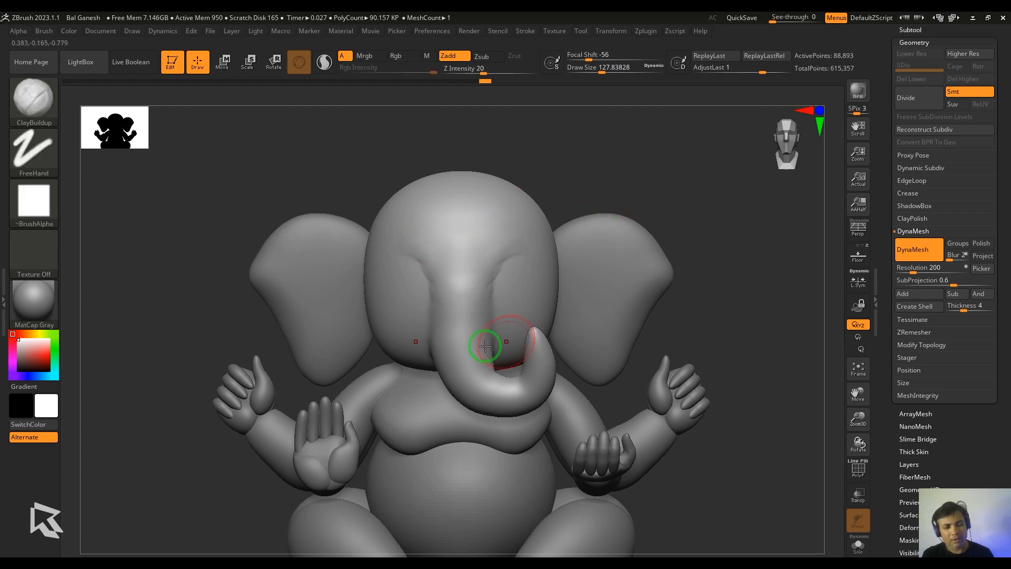
# Carve symmetrical eye sockets into the head on both sides of the trunk with the inverted ClayBuildup brush.
pyautogui.moveTo(637, 167)
pyautogui.mouseDown()
pyautogui.moveTo(593, 178)
pyautogui.moveTo(616, 176)
pyautogui.moveTo(627, 188)
pyautogui.mouseUp()
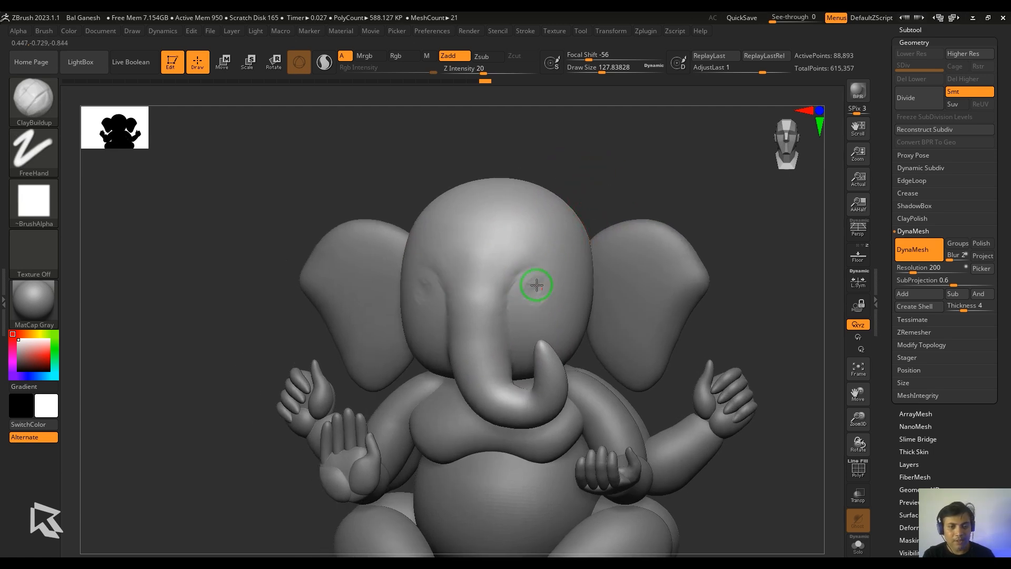
pyautogui.keyDown('alt'); pyautogui.moveTo(530, 286); pyautogui.dragTo(539, 288); pyautogui.keyUp('alt')
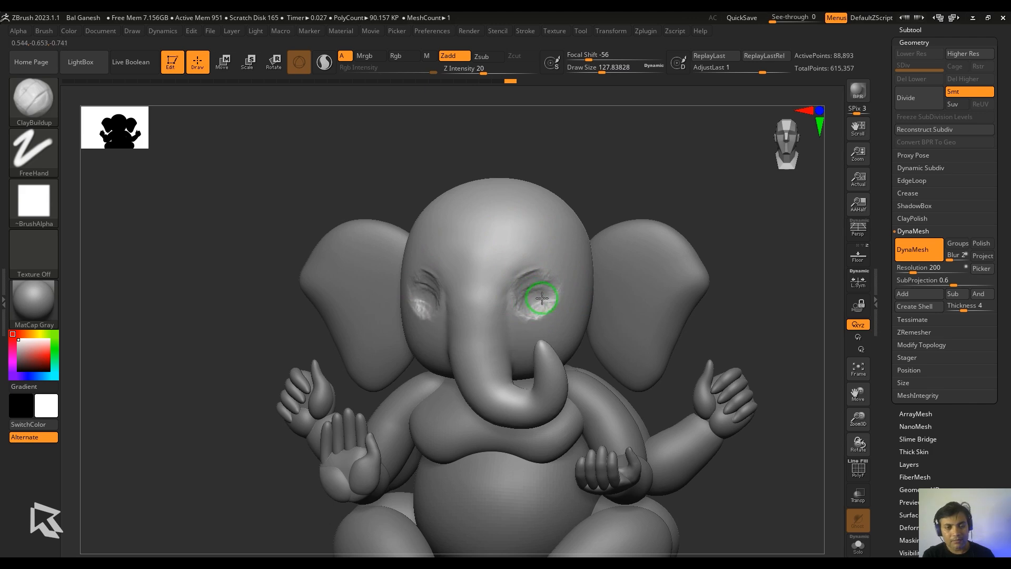
pyautogui.keyDown('alt'); pyautogui.moveTo(548, 299); pyautogui.dragTo(543, 307); pyautogui.keyUp('alt')
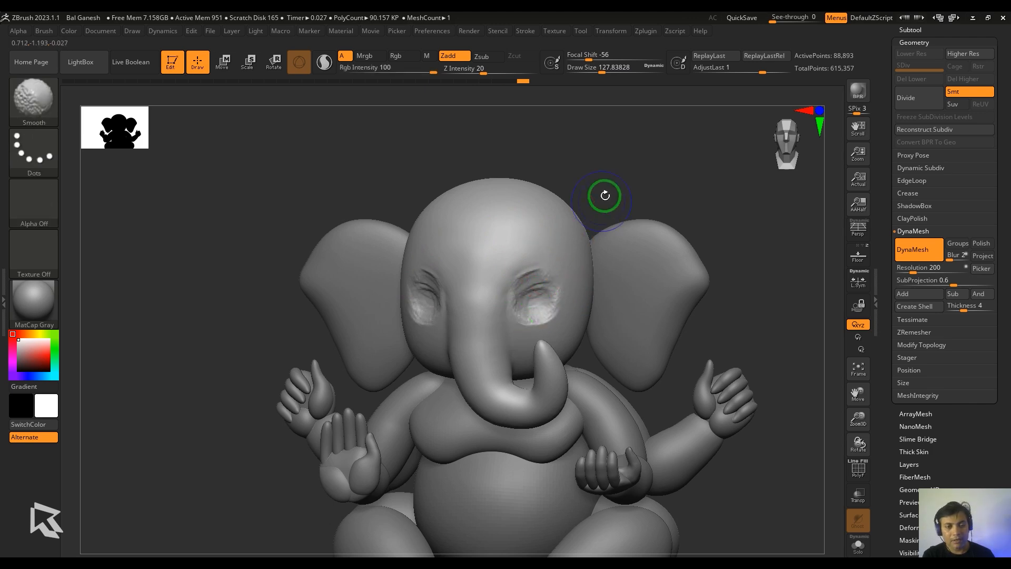
# Deepen both eye sockets beside the trunk with the inverted ClayBuildup brush and smooth the carved areas.
pyautogui.keyDown('shift'); pyautogui.moveTo(605, 194); pyautogui.dragTo(606, 202); pyautogui.keyUp('shift')
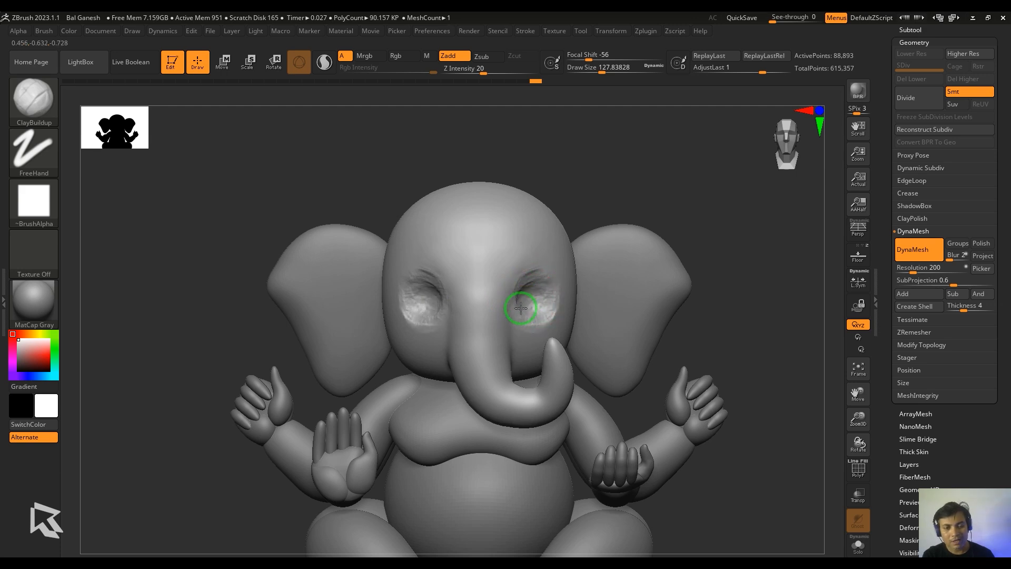
pyautogui.keyDown('alt'); pyautogui.moveTo(521, 308); pyautogui.dragTo(531, 291); pyautogui.keyUp('alt')
pyautogui.moveTo(575, 219); pyautogui.dragTo(553, 234)
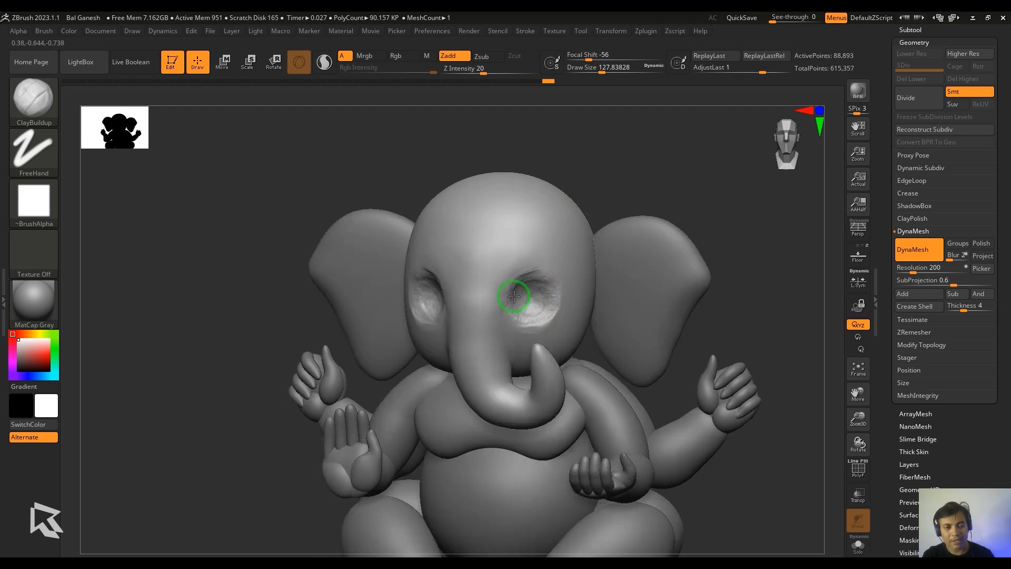
pyautogui.keyDown('shift'); pyautogui.moveTo(514, 296); pyautogui.dragTo(525, 290); pyautogui.keyUp('shift')
pyautogui.keyDown('shift'); pyautogui.moveTo(605, 197); pyautogui.dragTo(613, 203); pyautogui.keyUp('shift')
pyautogui.moveTo(504, 303)
pyautogui.keyDown('alt'); pyautogui.mouseDown()
pyautogui.moveTo(498, 343)
pyautogui.moveTo(495, 316)
pyautogui.mouseUp(); pyautogui.keyUp('alt')
pyautogui.keyDown('shift'); pyautogui.moveTo(606, 192); pyautogui.dragTo(626, 175); pyautogui.keyUp('shift')
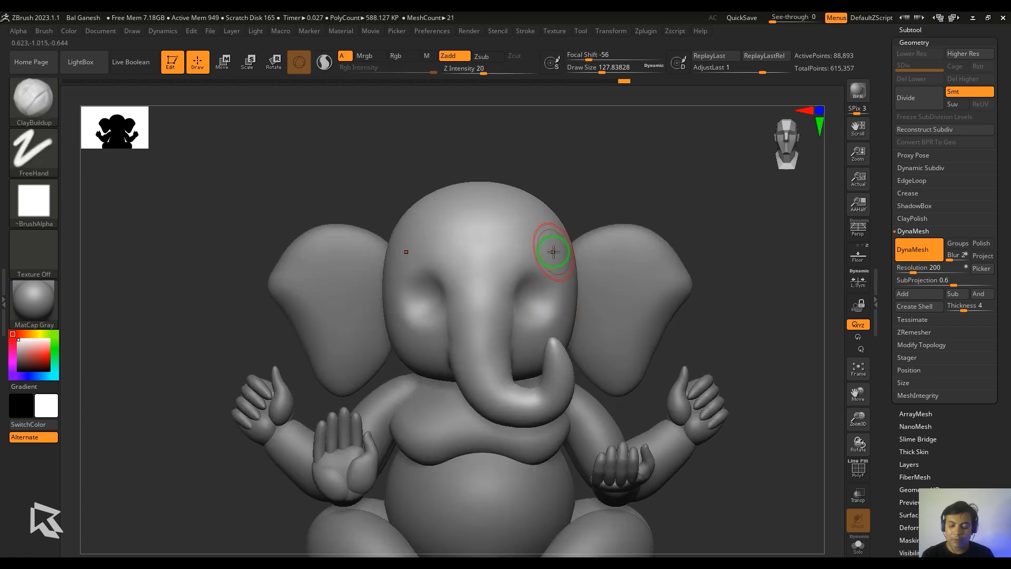
# Add a Sphere3D as a new subtool and move it out of the body to in front of the face.
pyautogui.click(914, 41)
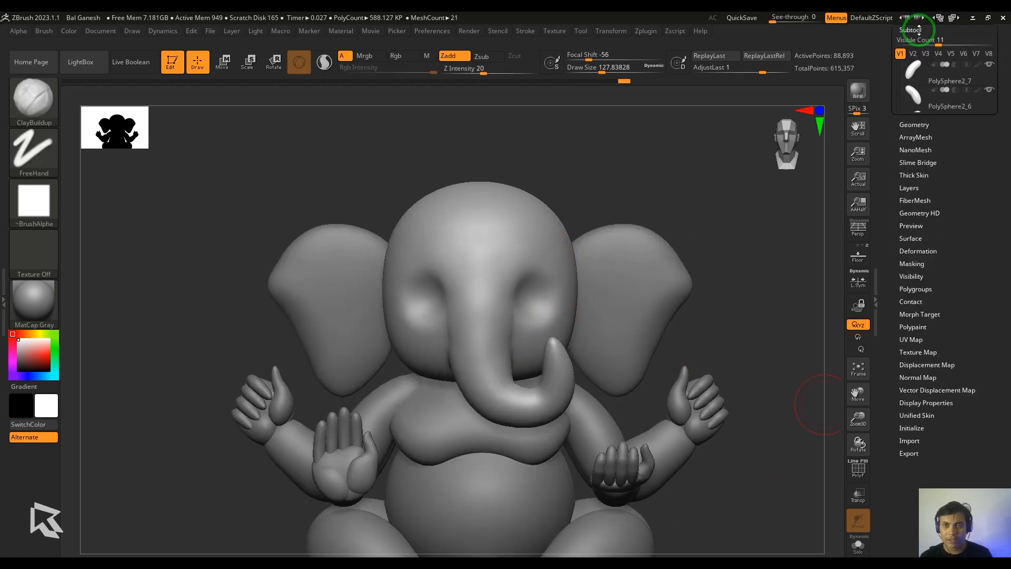
pyautogui.click(977, 438)
pyautogui.click(711, 400)
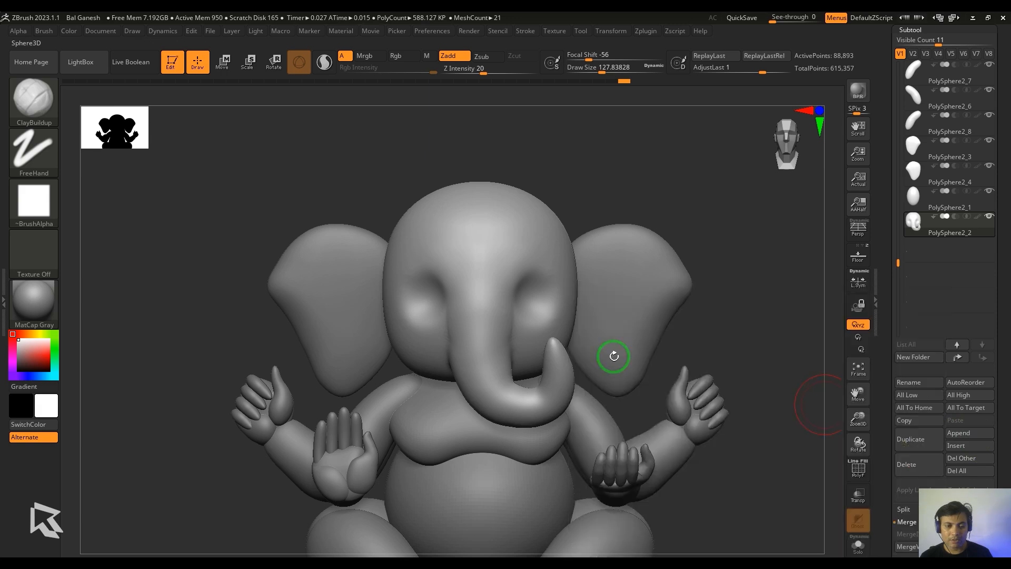
pyautogui.moveTo(817, 297); pyautogui.dragTo(273, 339)
pyautogui.press('w')
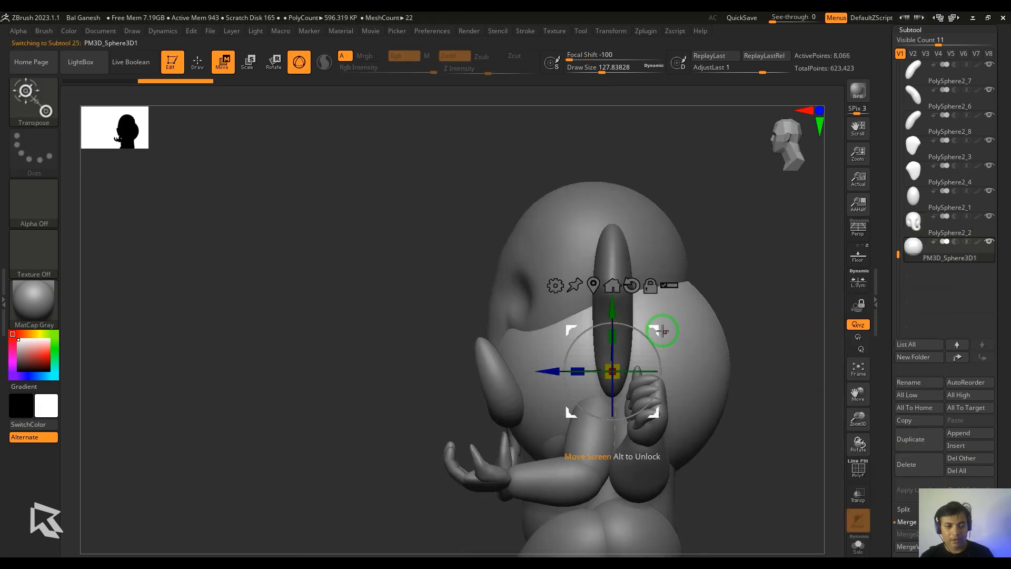
pyautogui.moveTo(662, 327); pyautogui.dragTo(445, 248)
pyautogui.moveTo(398, 293); pyautogui.dragTo(371, 207)
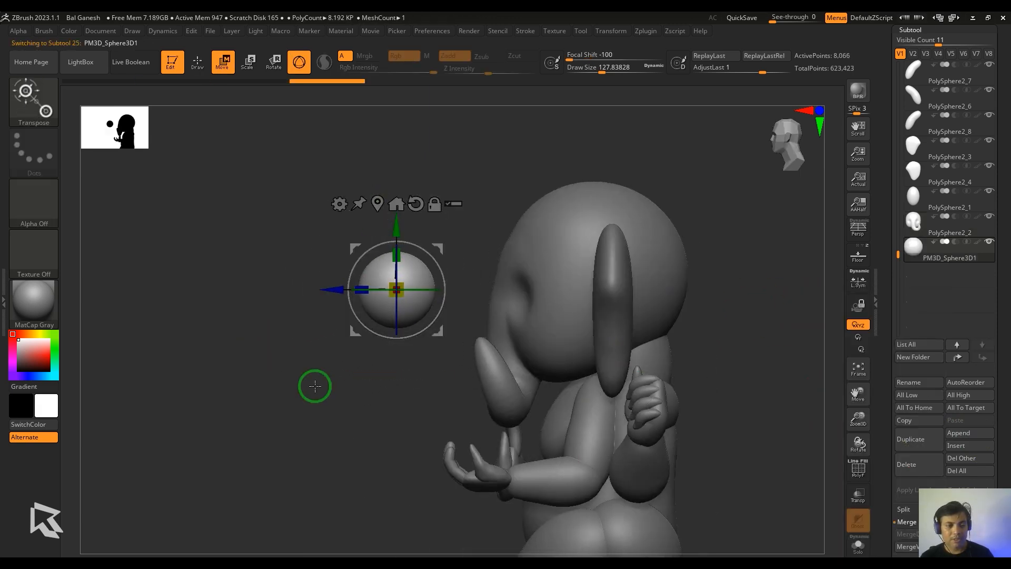
# Scale the new sphere down to eyeball size and seat it in the eye socket on the trunk tip's side.
pyautogui.keyDown('shift'); pyautogui.moveTo(316, 386); pyautogui.dragTo(648, 379); pyautogui.keyUp('shift')
pyautogui.moveTo(438, 331); pyautogui.dragTo(538, 351)
pyautogui.moveTo(496, 309); pyautogui.dragTo(474, 263)
pyautogui.keyDown('shift'); pyautogui.moveTo(747, 368); pyautogui.dragTo(404, 368); pyautogui.keyUp('shift')
pyautogui.moveTo(428, 309); pyautogui.dragTo(639, 309)
pyautogui.keyDown('shift'); pyautogui.moveTo(400, 379); pyautogui.dragTo(821, 437); pyautogui.keyUp('shift')
pyautogui.keyDown('alt'); pyautogui.moveTo(821, 437); pyautogui.dragTo(761, 408); pyautogui.keyUp('alt')
pyautogui.moveTo(545, 267); pyautogui.dragTo(547, 263)
pyautogui.moveTo(824, 343); pyautogui.dragTo(800, 285)
pyautogui.moveTo(677, 201); pyautogui.dragTo(628, 403)
# Duplicate the eyeball sphere and raise the copy slightly above the original.
pyautogui.keyDown('alt'); pyautogui.click(479, 352); pyautogui.keyUp('alt')
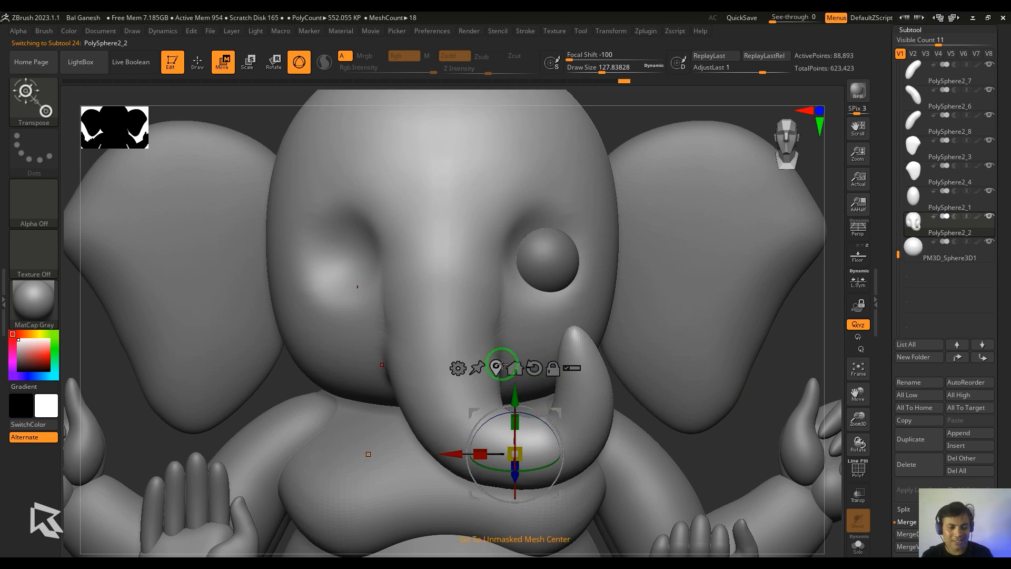
pyautogui.press('q')
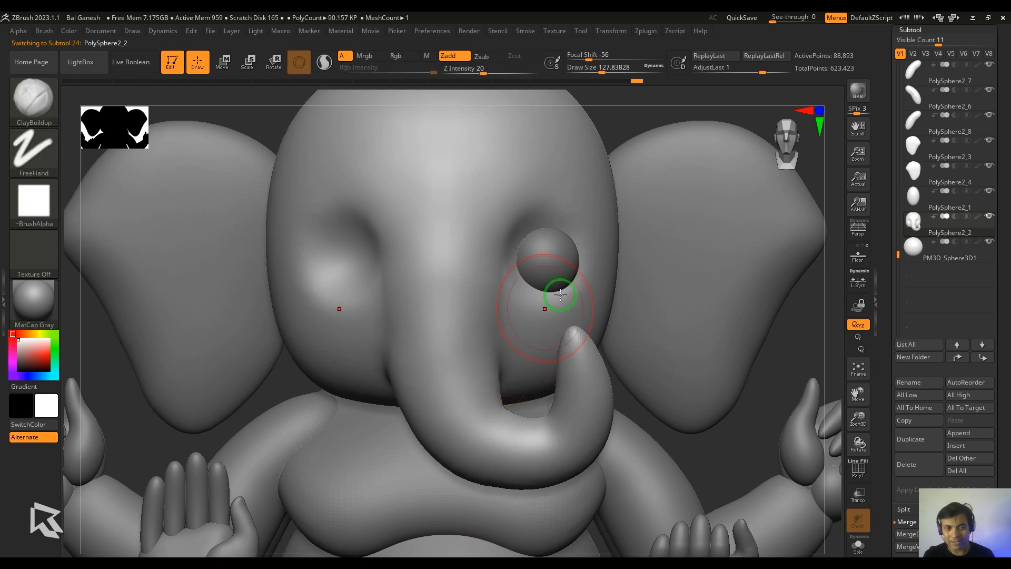
pyautogui.keyDown('alt'); pyautogui.click(559, 264); pyautogui.keyUp('alt')
pyautogui.click(902, 437)
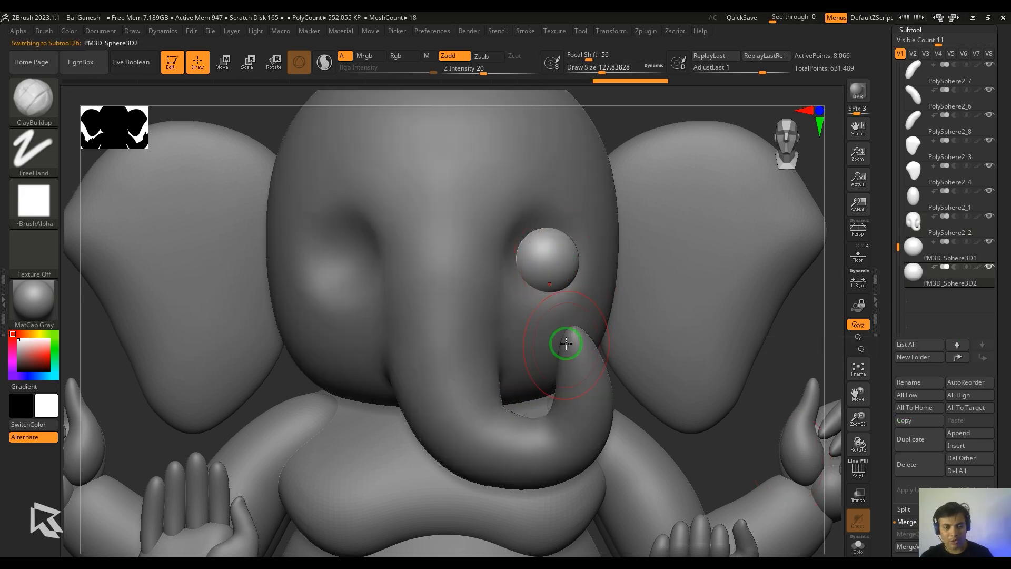
pyautogui.press('w')
pyautogui.moveTo(543, 190); pyautogui.dragTo(544, 157)
# Flatten and stretch the duplicated sphere into a thin horizontal strip across the eyeball as an upper eyelid.
pyautogui.moveTo(800, 365); pyautogui.dragTo(679, 361)
pyautogui.moveTo(542, 223); pyautogui.dragTo(541, 203)
pyautogui.keyDown('shift'); pyautogui.moveTo(219, 348); pyautogui.dragTo(316, 345); pyautogui.keyUp('shift')
pyautogui.moveTo(508, 223); pyautogui.dragTo(443, 235)
pyautogui.moveTo(542, 223); pyautogui.dragTo(476, 226)
pyautogui.moveTo(789, 364); pyautogui.dragTo(700, 421)
pyautogui.moveTo(507, 268); pyautogui.dragTo(490, 290)
pyautogui.keyDown('shift'); pyautogui.moveTo(706, 379); pyautogui.dragTo(690, 421); pyautogui.keyUp('shift')
pyautogui.moveTo(525, 246); pyautogui.dragTo(528, 328)
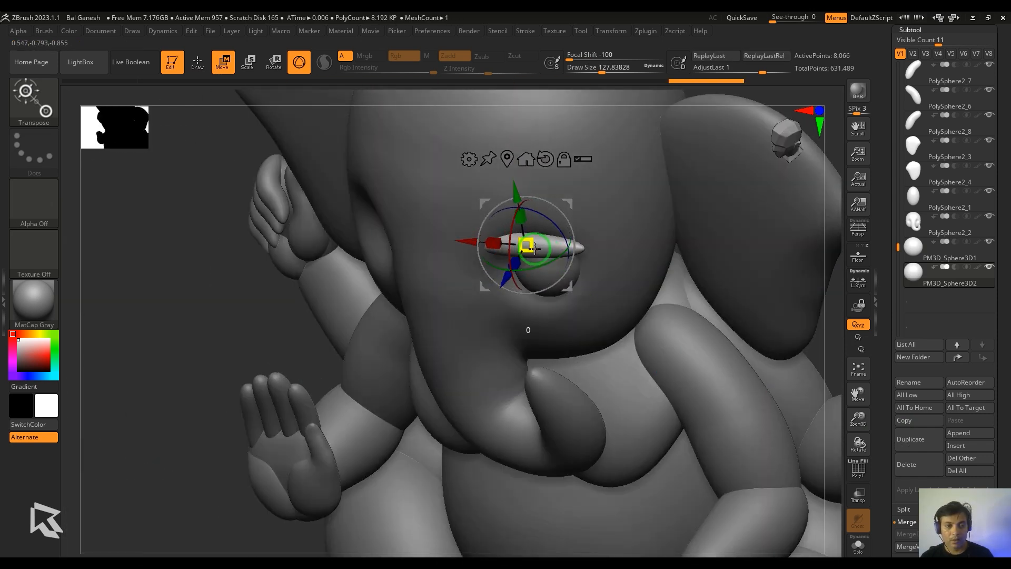
# Adjust the upper eyelid strip's width, position and angle so it rests against the top of the eyeball.
pyautogui.moveTo(494, 243)
pyautogui.mouseDown()
pyautogui.moveTo(463, 242)
pyautogui.moveTo(486, 245)
pyautogui.mouseUp()
pyautogui.keyDown('shift'); pyautogui.moveTo(705, 380); pyautogui.dragTo(774, 366); pyautogui.keyUp('shift')
pyautogui.moveTo(543, 246); pyautogui.dragTo(538, 258)
pyautogui.moveTo(542, 182); pyautogui.dragTo(543, 199)
pyautogui.moveTo(796, 435); pyautogui.dragTo(719, 482)
pyautogui.moveTo(571, 291); pyautogui.dragTo(582, 279)
# Duplicate the upper eyelid strip and move the copy straight down across the eyeball's lower part as a lower eyelid.
pyautogui.keyDown('shift'); pyautogui.moveTo(706, 437); pyautogui.dragTo(738, 508); pyautogui.keyUp('shift')
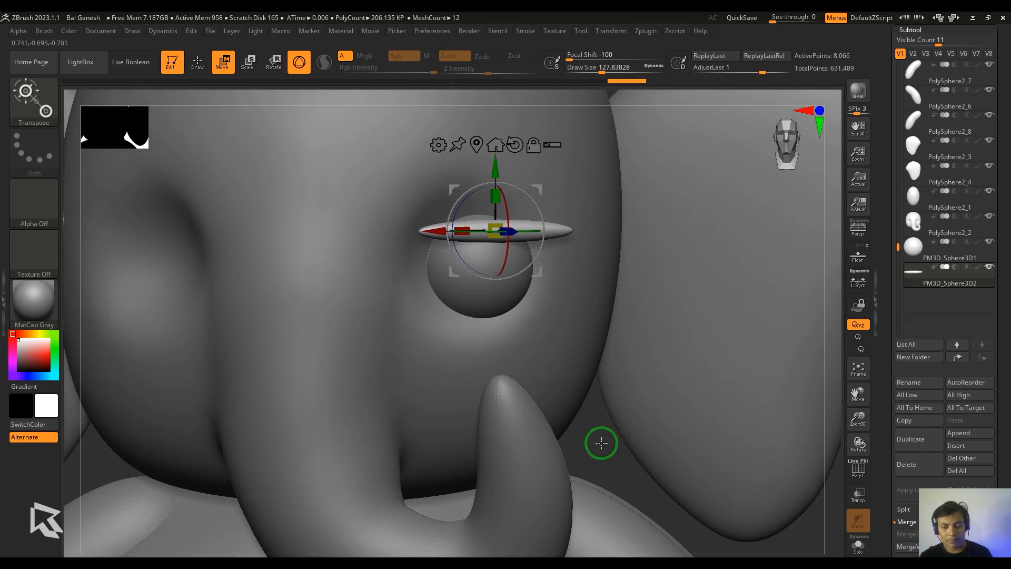
pyautogui.click(919, 439)
pyautogui.moveTo(495, 169); pyautogui.dragTo(494, 228)
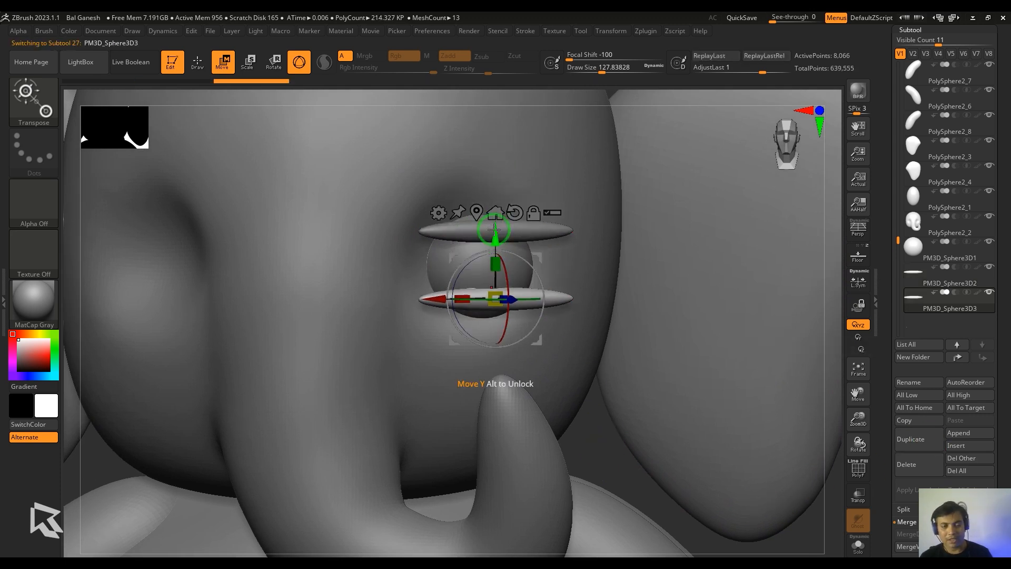
# Apply the Bend Curve deformer to the upper eyelid strip and arch it over the top of the eyeball.
pyautogui.keyDown('alt'); pyautogui.click(531, 231); pyautogui.keyUp('alt')
pyautogui.click(440, 143)
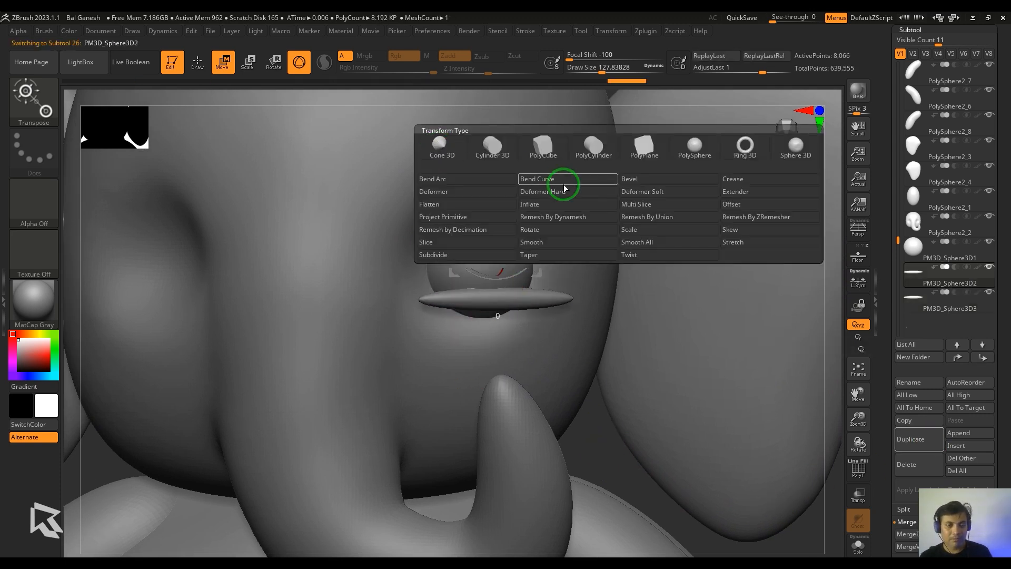
pyautogui.click(558, 184)
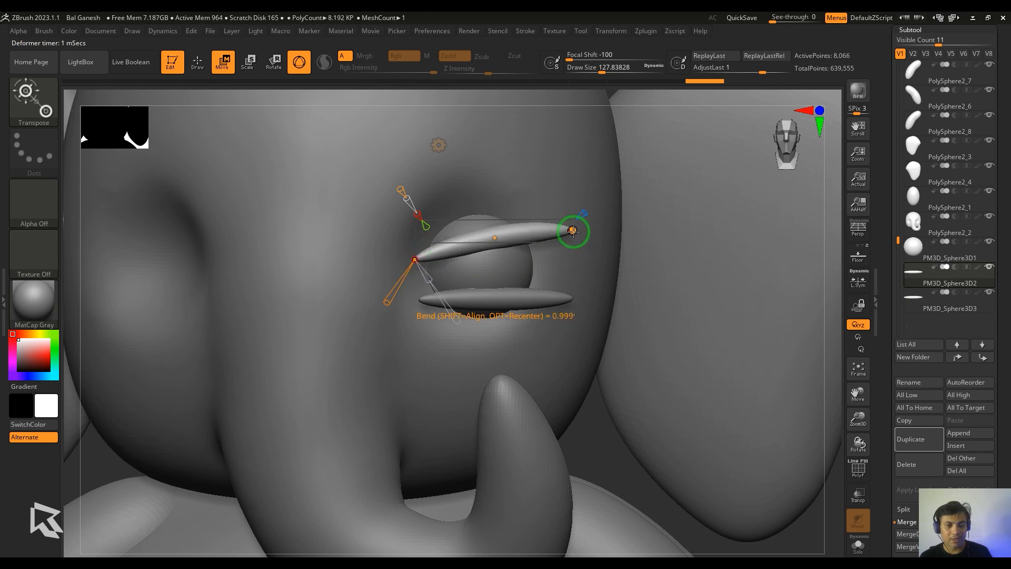
pyautogui.moveTo(646, 512); pyautogui.dragTo(532, 225)
pyautogui.moveTo(684, 294); pyautogui.dragTo(532, 474)
pyautogui.moveTo(483, 223); pyautogui.dragTo(478, 224)
pyautogui.moveTo(474, 464)
pyautogui.mouseDown()
pyautogui.moveTo(605, 469)
pyautogui.moveTo(587, 489)
pyautogui.mouseUp()
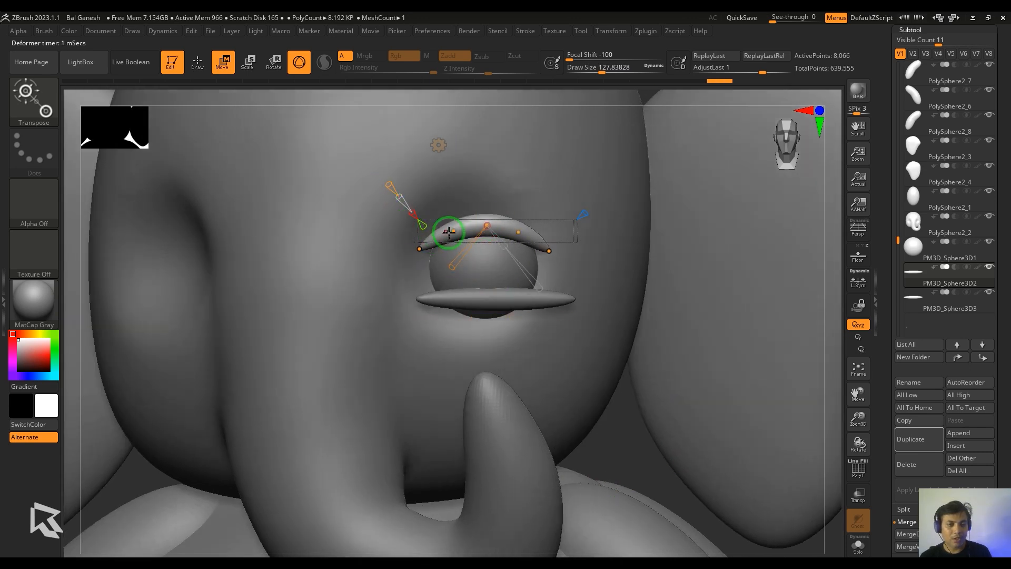
pyautogui.moveTo(520, 235); pyautogui.dragTo(522, 241)
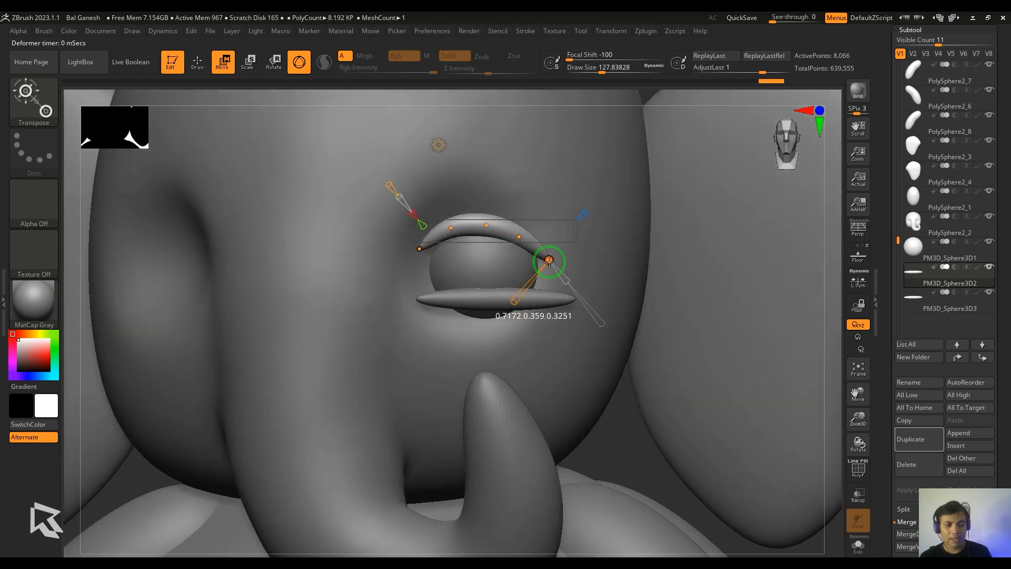
# Wrap the upper eyelid's ends back around the eyeball with the curve points and accept the bend.
pyautogui.moveTo(627, 434); pyautogui.dragTo(634, 337)
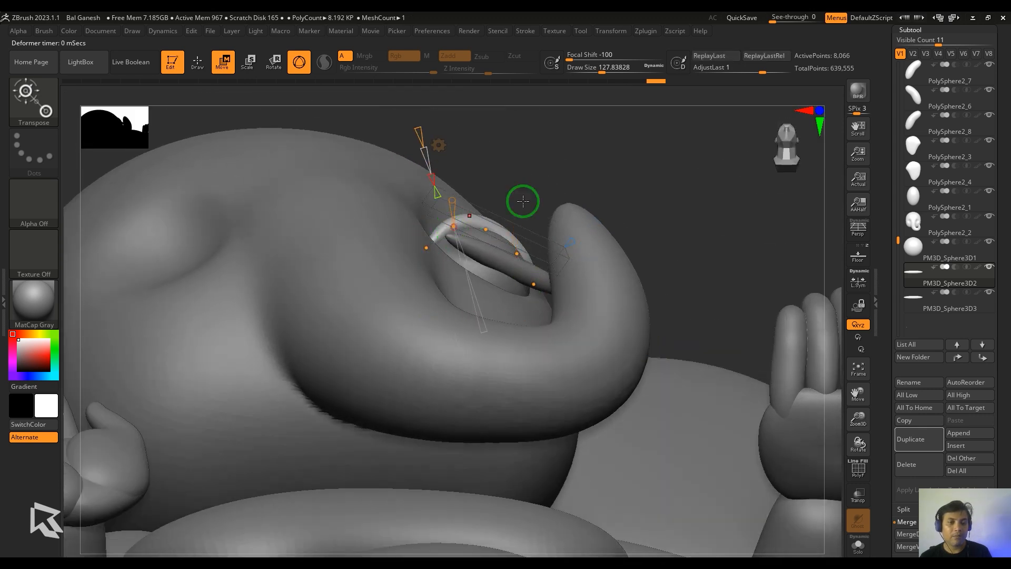
pyautogui.moveTo(522, 201)
pyautogui.mouseDown()
pyautogui.moveTo(558, 275)
pyautogui.moveTo(495, 273)
pyautogui.moveTo(515, 289)
pyautogui.mouseUp()
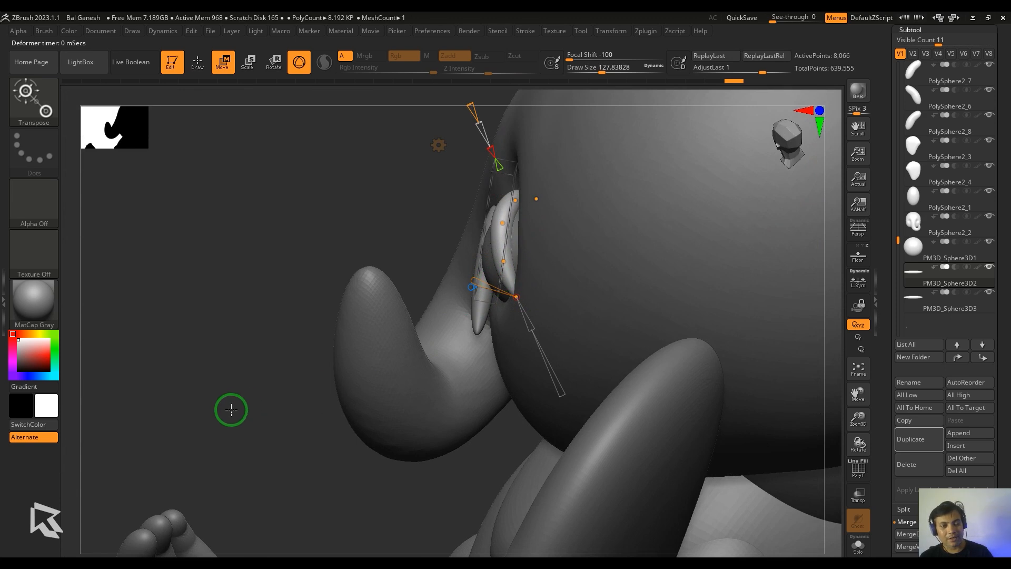
pyautogui.moveTo(231, 409); pyautogui.dragTo(746, 484)
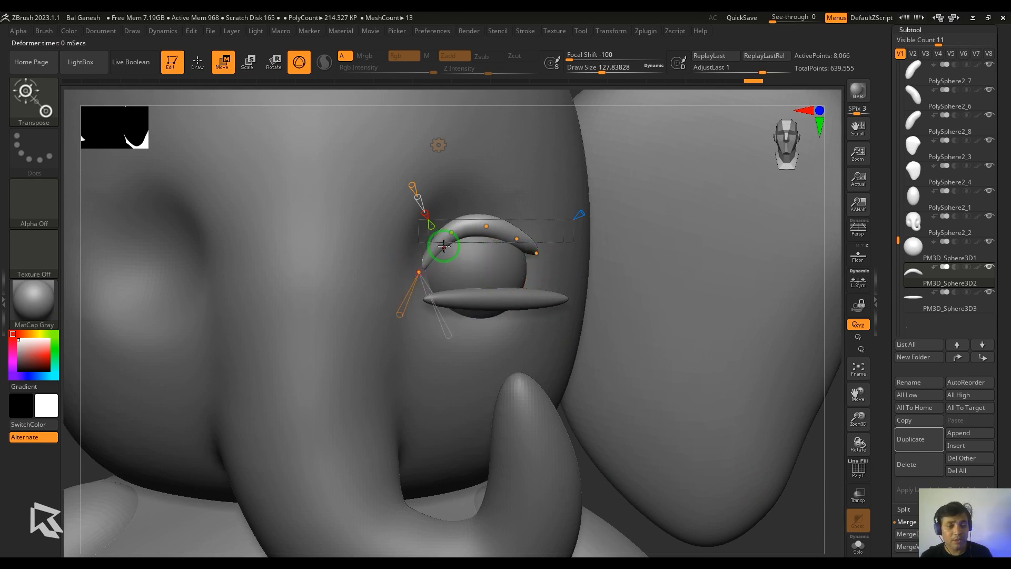
pyautogui.moveTo(444, 245); pyautogui.dragTo(515, 234)
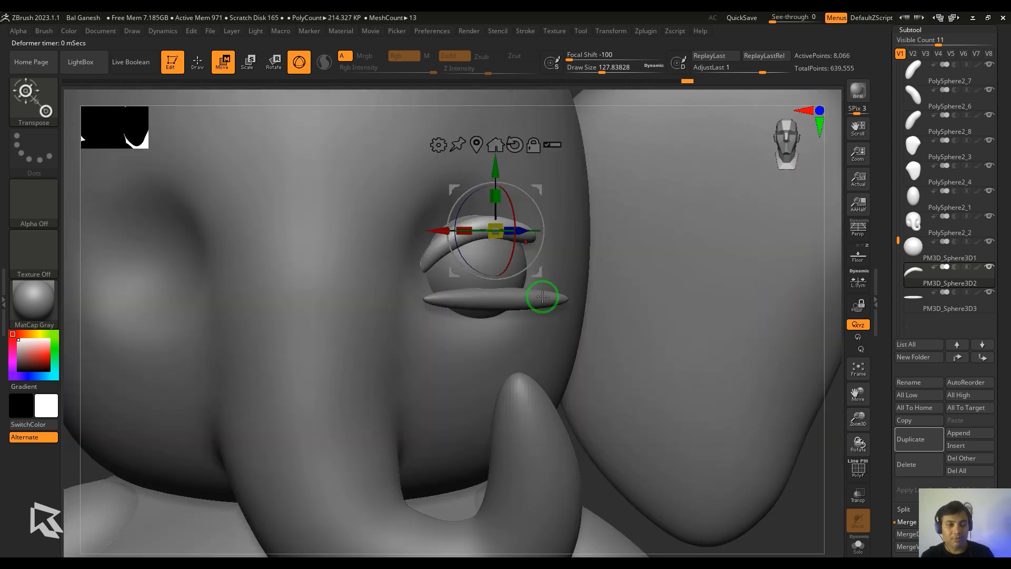
# Select the lower eyelid strip and open the list of gizmo deformers for it.
pyautogui.keyDown('alt'); pyautogui.click(542, 297); pyautogui.keyUp('alt')
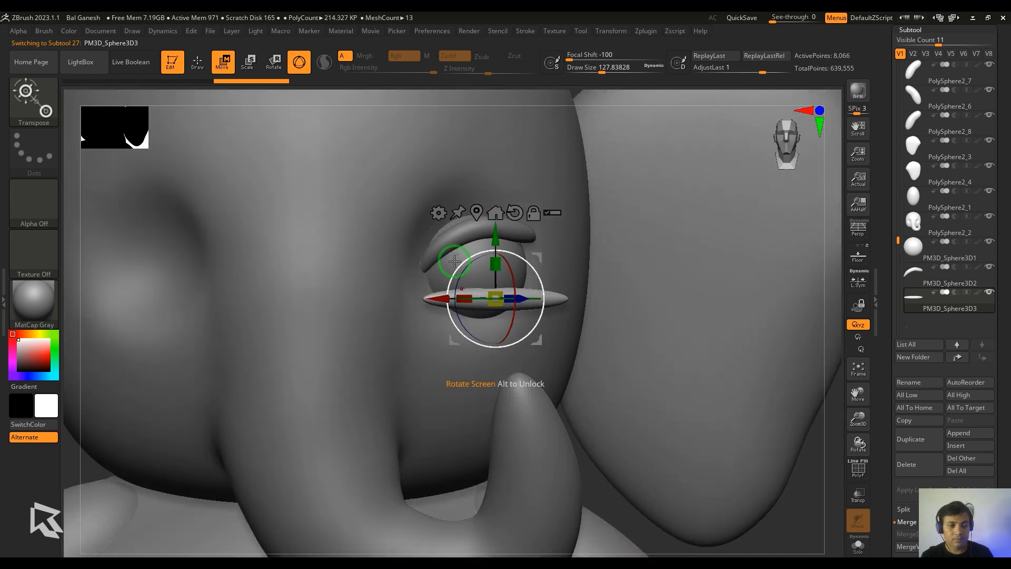
pyautogui.click(438, 212)
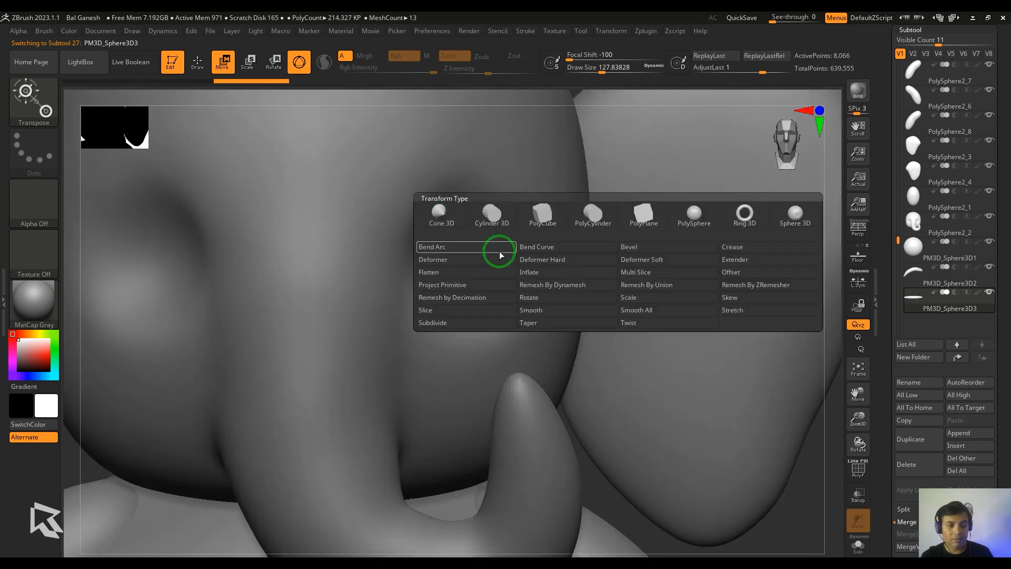
# Curve the lower eyelid strip around the eyeball's lower edge with the Bend Curve deformer and accept the deformation.
pyautogui.click(526, 247)
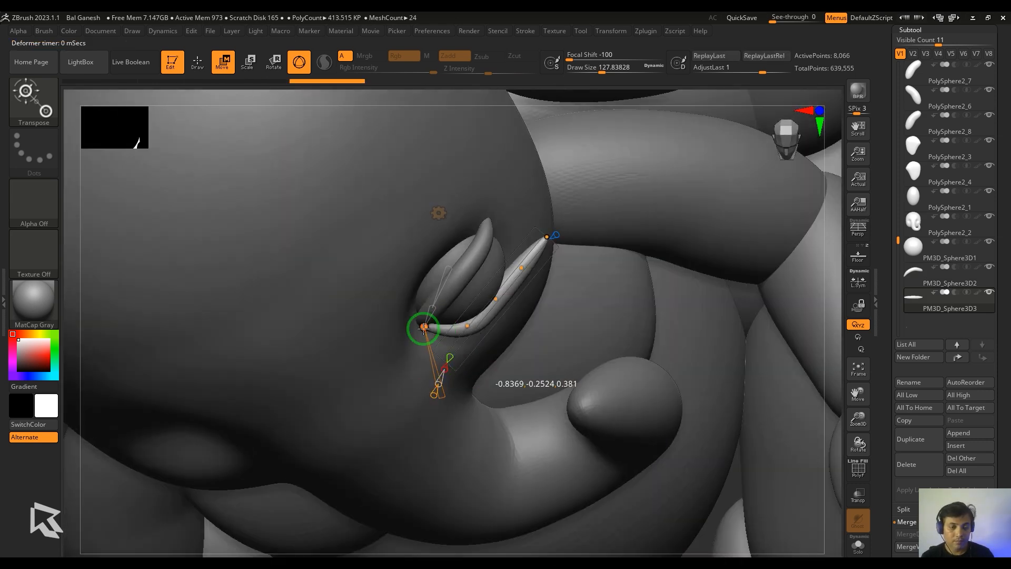
pyautogui.moveTo(567, 299); pyautogui.dragTo(542, 237)
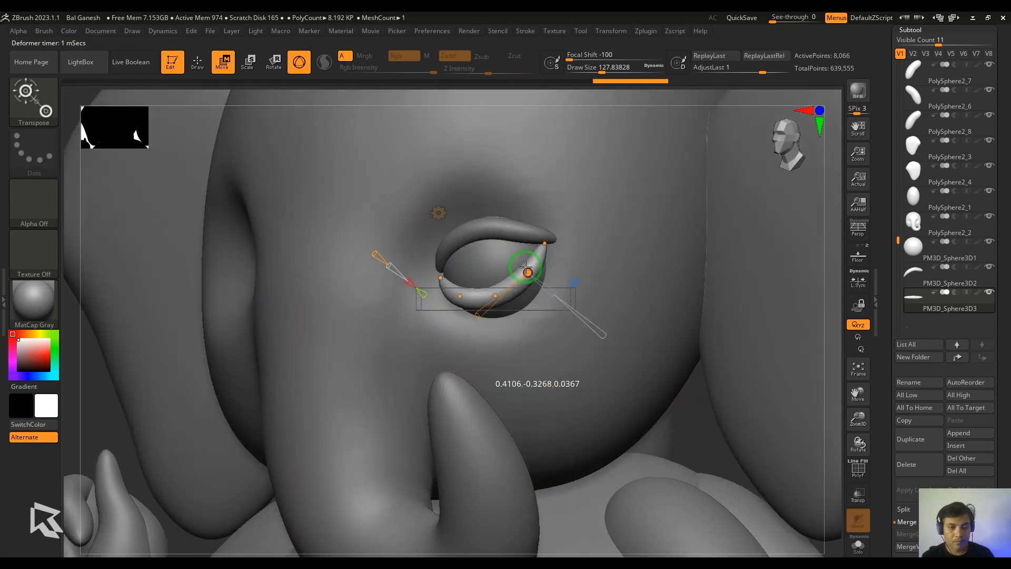
pyautogui.moveTo(496, 298); pyautogui.dragTo(492, 289)
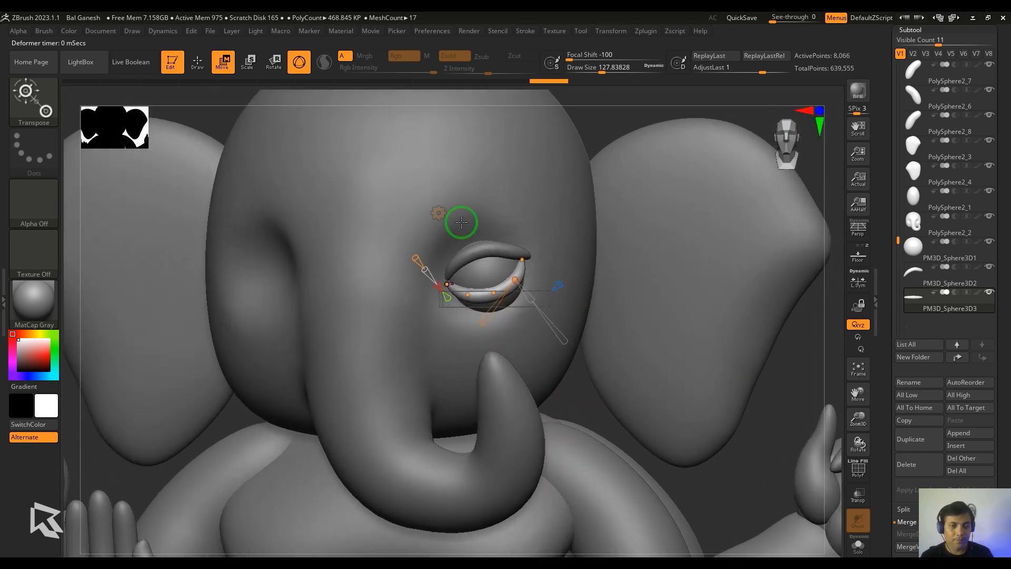
pyautogui.click(440, 213)
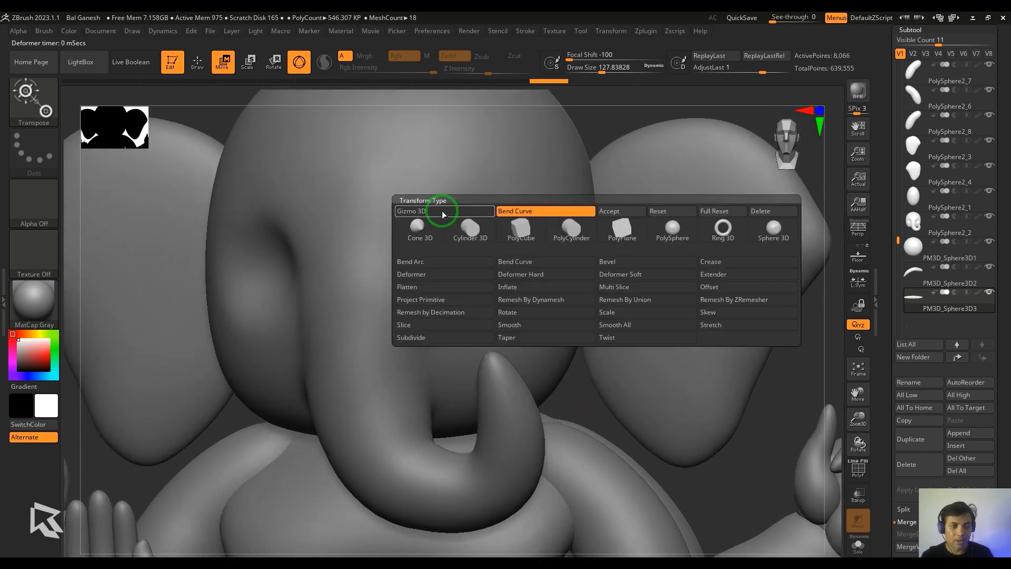
pyautogui.click(611, 210)
# Select the eyeball and sculpt a circular iris on its front with the ClayBuildup brush at draw size about 21.6.
pyautogui.keyDown('alt'); pyautogui.click(487, 273); pyautogui.keyUp('alt')
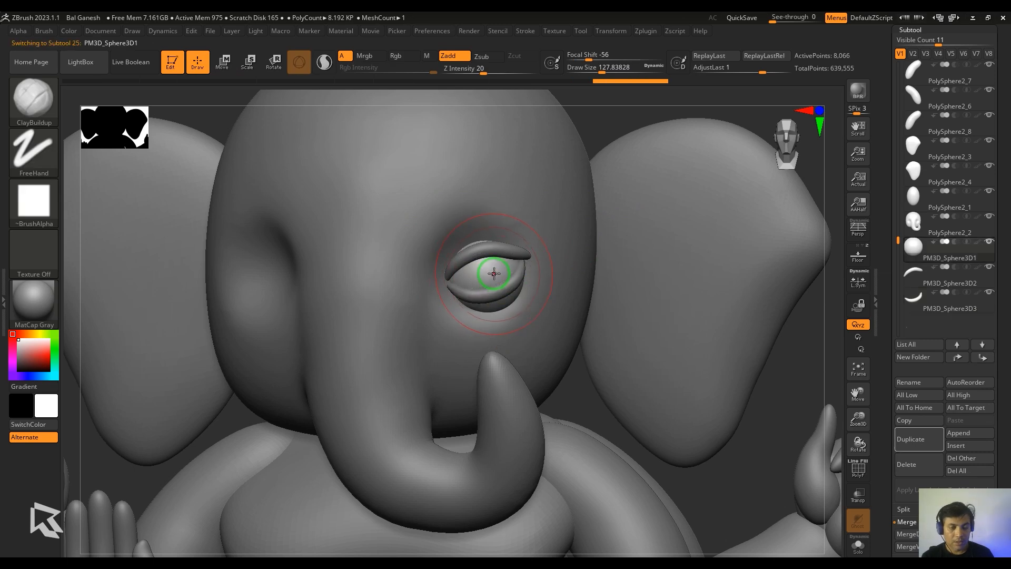
pyautogui.moveTo(488, 275); pyautogui.dragTo(475, 275)
pyautogui.press('q')
pyautogui.press('s')
pyautogui.keyDown('alt'); pyautogui.moveTo(583, 394); pyautogui.dragTo(603, 426); pyautogui.keyUp('alt')
pyautogui.press('s')
pyautogui.moveTo(483, 264); pyautogui.dragTo(464, 266)
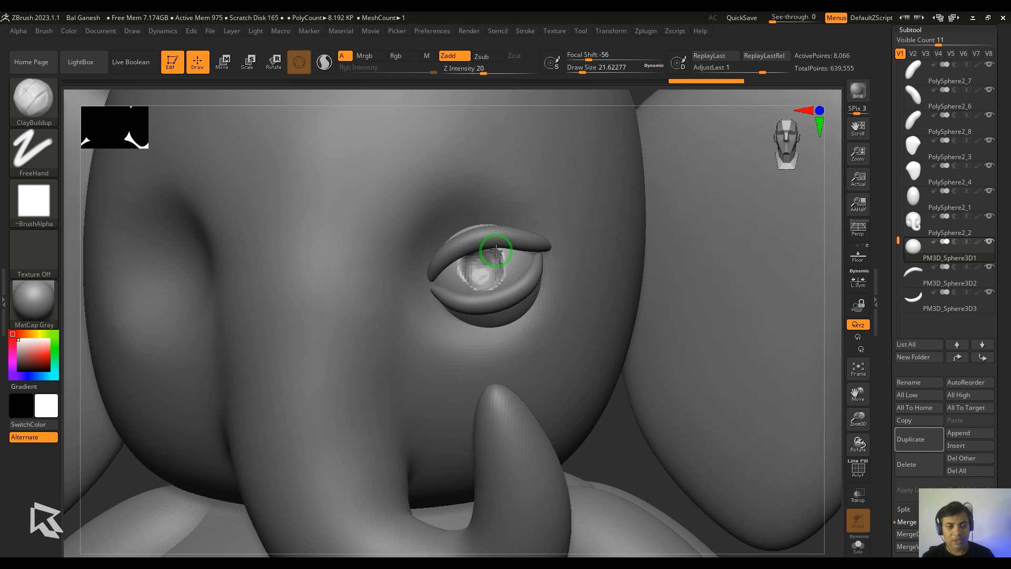
# Sculpt pupil detail inside the iris with ClayBuildup at draw size about 15.6.
pyautogui.press('[')
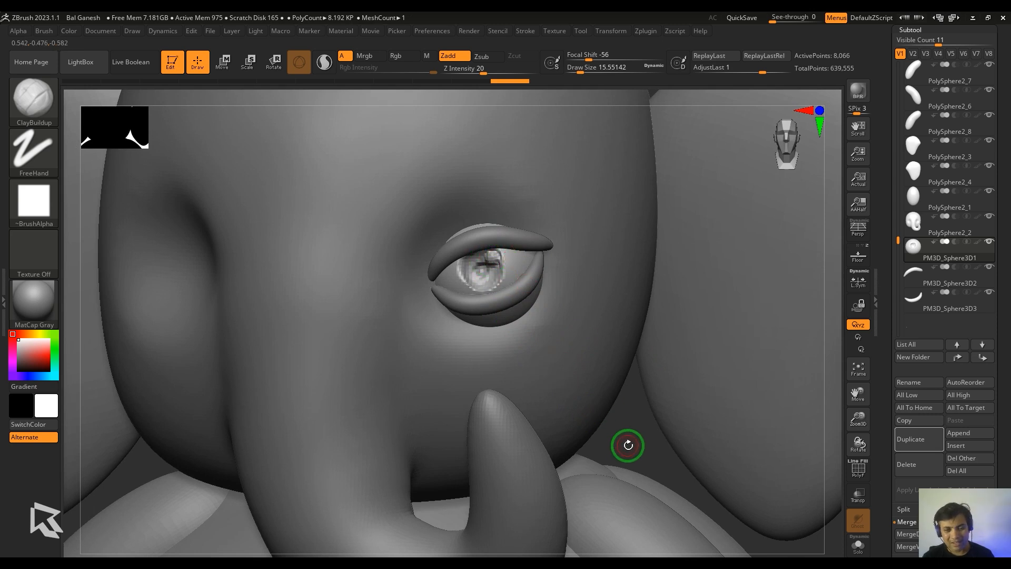
pyautogui.press('shift')
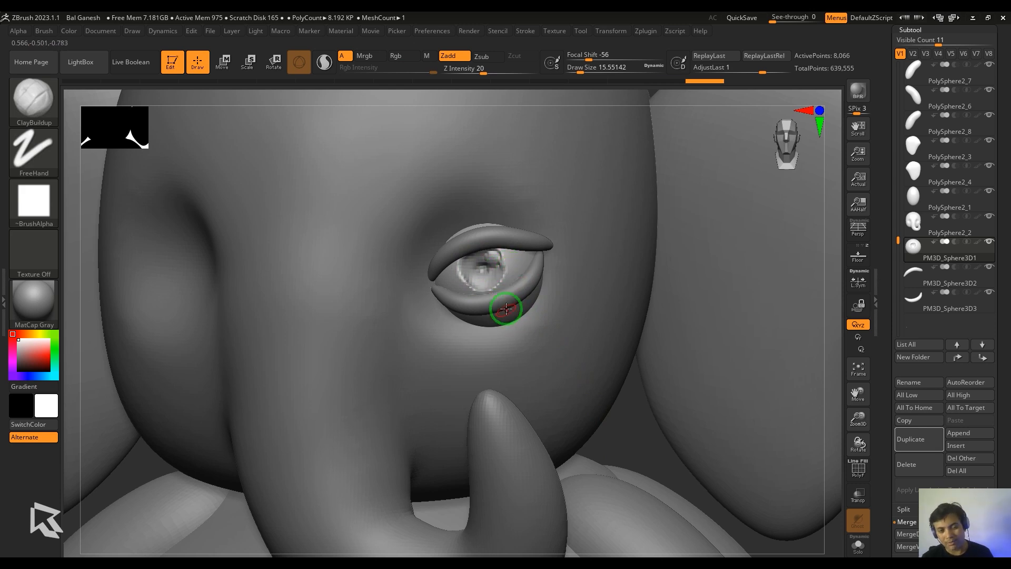
pyautogui.moveTo(493, 258); pyautogui.dragTo(497, 262)
pyautogui.moveTo(605, 394); pyautogui.dragTo(650, 393)
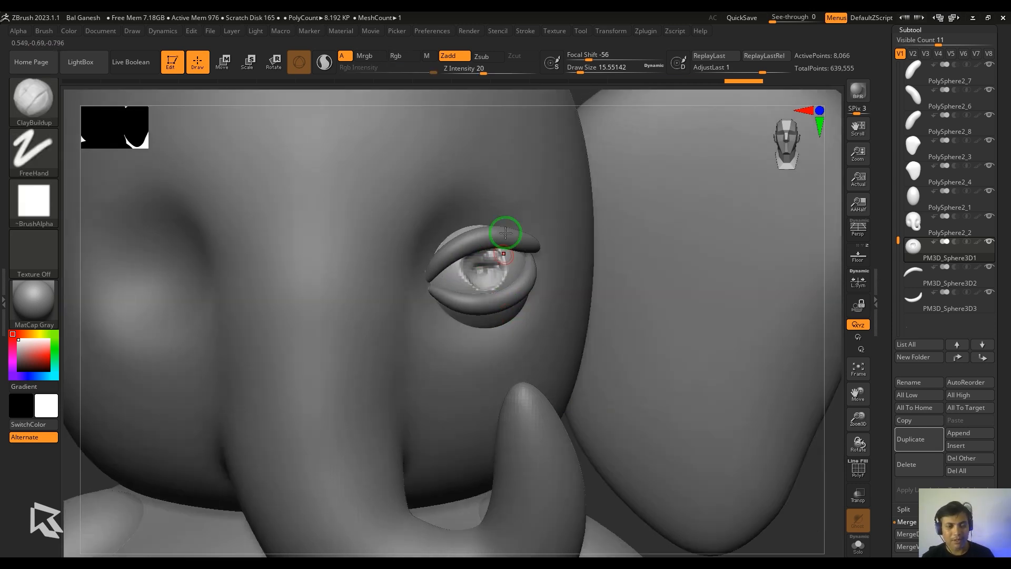
# Select the head and build up a fold above the eye with the ClayBuildup brush.
pyautogui.keyDown('alt'); pyautogui.moveTo(757, 473); pyautogui.dragTo(724, 354); pyautogui.keyUp('alt')
pyautogui.keyDown('alt'); pyautogui.click(520, 307); pyautogui.keyUp('alt')
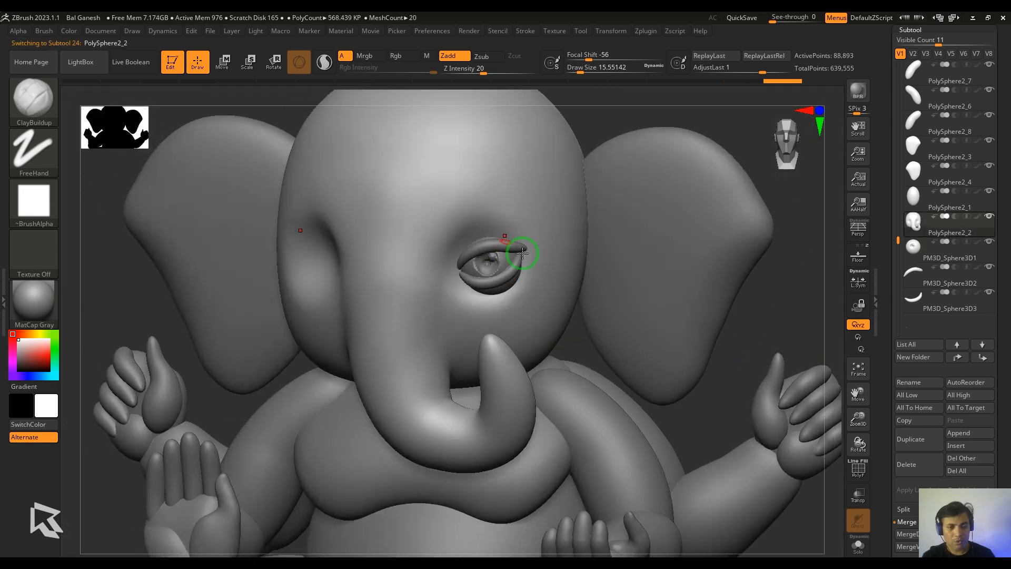
pyautogui.press('b')
pyautogui.press('c')
pyautogui.press('b')
pyautogui.press('s')
pyautogui.moveTo(474, 235)
pyautogui.mouseDown()
pyautogui.moveTo(491, 233)
pyautogui.moveTo(457, 254)
pyautogui.mouseUp()
pyautogui.moveTo(589, 350)
pyautogui.mouseDown()
pyautogui.moveTo(555, 350)
pyautogui.moveTo(587, 349)
pyautogui.mouseUp()
pyautogui.keyDown('alt'); pyautogui.moveTo(587, 350); pyautogui.dragTo(585, 400); pyautogui.keyUp('alt')
pyautogui.moveTo(440, 253); pyautogui.dragTo(529, 231)
# Blend and reshape the folds around the eye at draw size about 83.5, working from the front and side.
pyautogui.press('s')
pyautogui.moveTo(541, 239); pyautogui.dragTo(533, 240)
pyautogui.moveTo(529, 231)
pyautogui.mouseDown()
pyautogui.moveTo(445, 248)
pyautogui.moveTo(506, 226)
pyautogui.mouseUp()
pyautogui.moveTo(579, 329); pyautogui.dragTo(577, 303, button='right')
pyautogui.moveTo(543, 300)
pyautogui.mouseDown()
pyautogui.moveTo(482, 322)
pyautogui.moveTo(537, 277)
pyautogui.mouseUp()
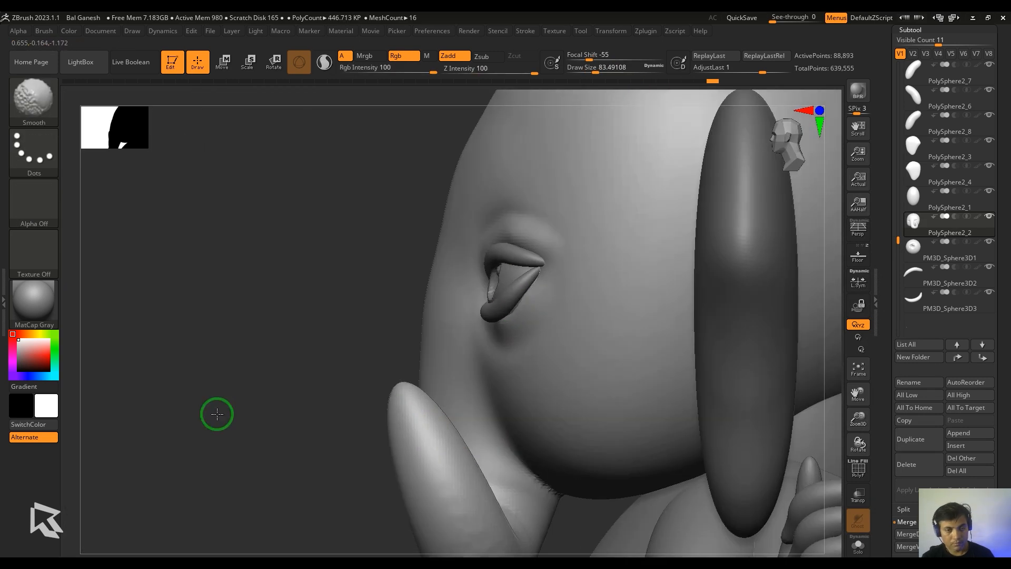
pyautogui.keyDown('shift'); pyautogui.moveTo(216, 413); pyautogui.dragTo(799, 459); pyautogui.keyUp('shift')
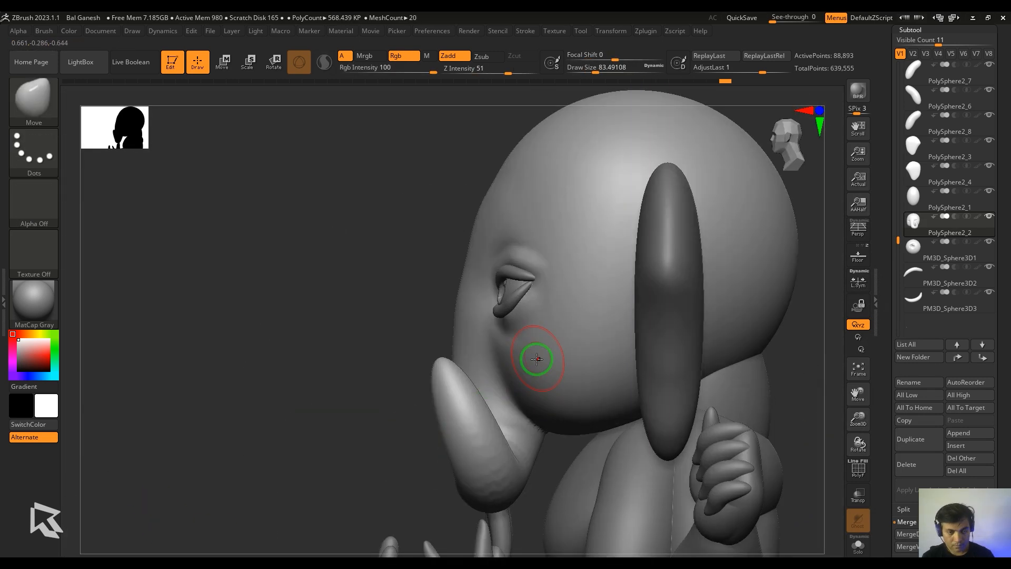
# Carve the lid crease around the eye socket with the DamStandard brush at draw size about 48.6.
pyautogui.moveTo(534, 355)
pyautogui.mouseDown(button='right')
pyautogui.moveTo(368, 458)
pyautogui.moveTo(350, 300)
pyautogui.mouseUp(button='right')
pyautogui.press('b')
pyautogui.press('d')
pyautogui.press('s')
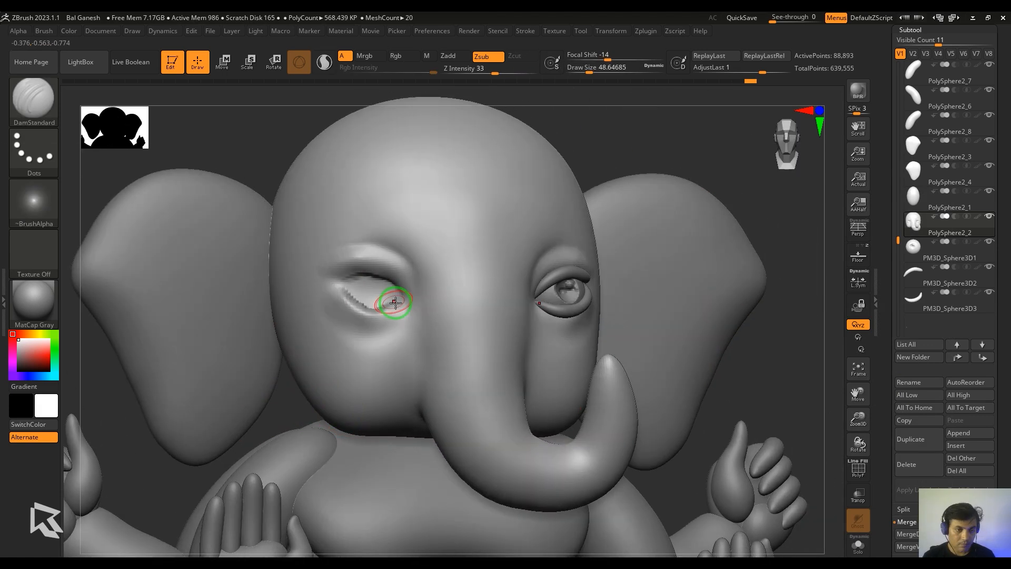
pyautogui.moveTo(395, 303); pyautogui.dragTo(374, 273)
pyautogui.moveTo(752, 150); pyautogui.dragTo(631, 147)
pyautogui.moveTo(566, 289)
pyautogui.mouseDown()
pyautogui.moveTo(535, 291)
pyautogui.moveTo(576, 282)
pyautogui.mouseUp()
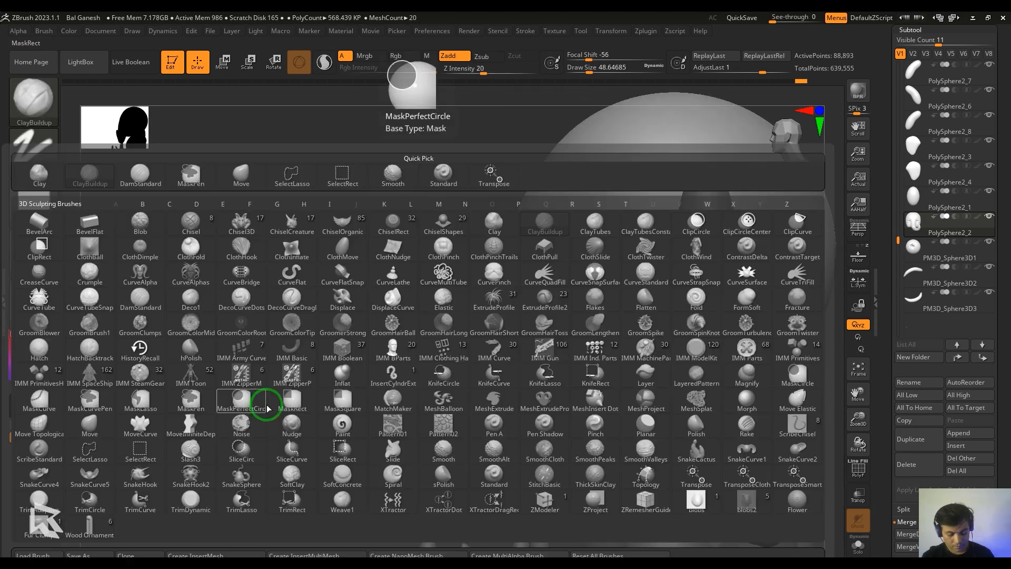
# Reshape the brow and fill out the surface around the eye with the Move and ClayBuildup brushes.
pyautogui.press('m')
pyautogui.press('v')
pyautogui.moveTo(549, 219); pyautogui.dragTo(533, 219)
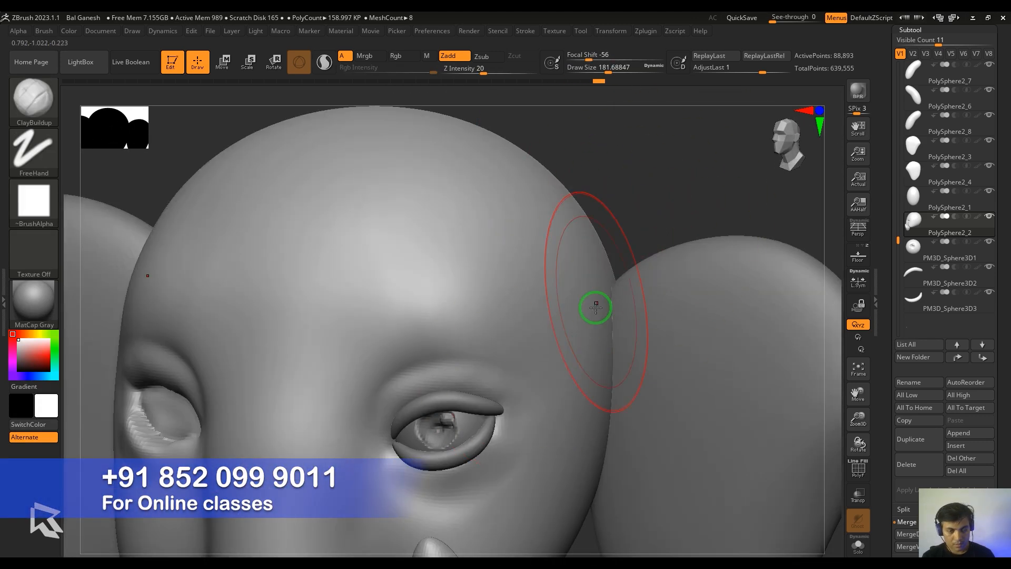
pyautogui.moveTo(522, 389)
pyautogui.mouseDown()
pyautogui.moveTo(409, 391)
pyautogui.moveTo(501, 379)
pyautogui.moveTo(426, 364)
pyautogui.mouseUp()
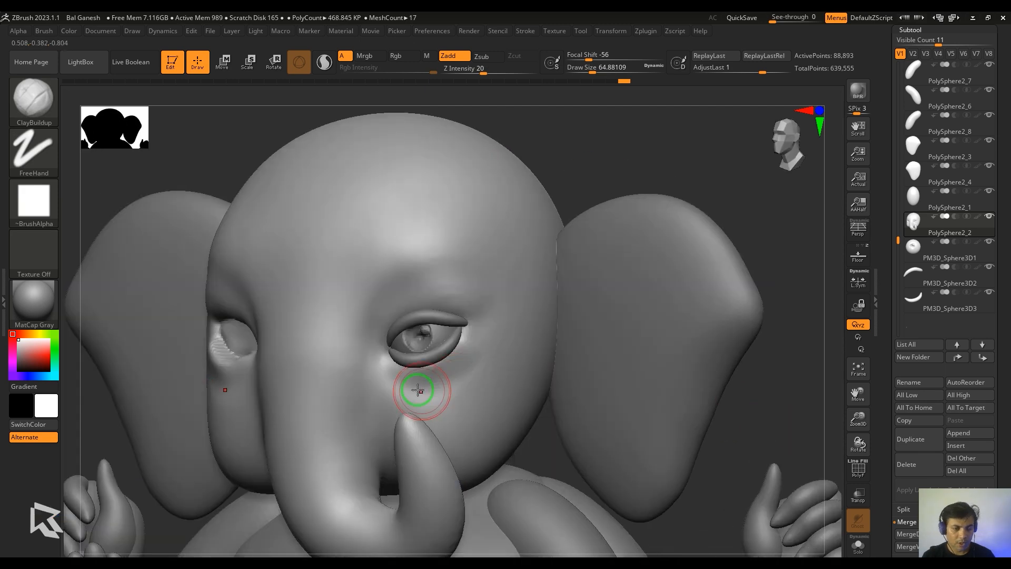
pyautogui.press('s')
pyautogui.moveTo(433, 380); pyautogui.dragTo(429, 380)
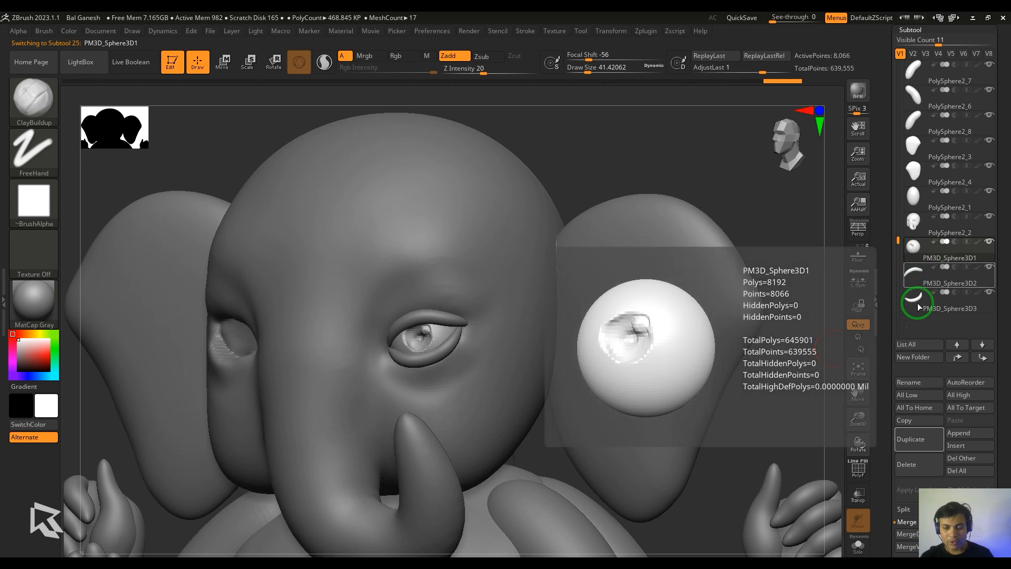
# Merge the eyeball and both eyelids into one subtool and move the merged eye deeper into the head.
pyautogui.click(907, 533)
pyautogui.click(919, 535)
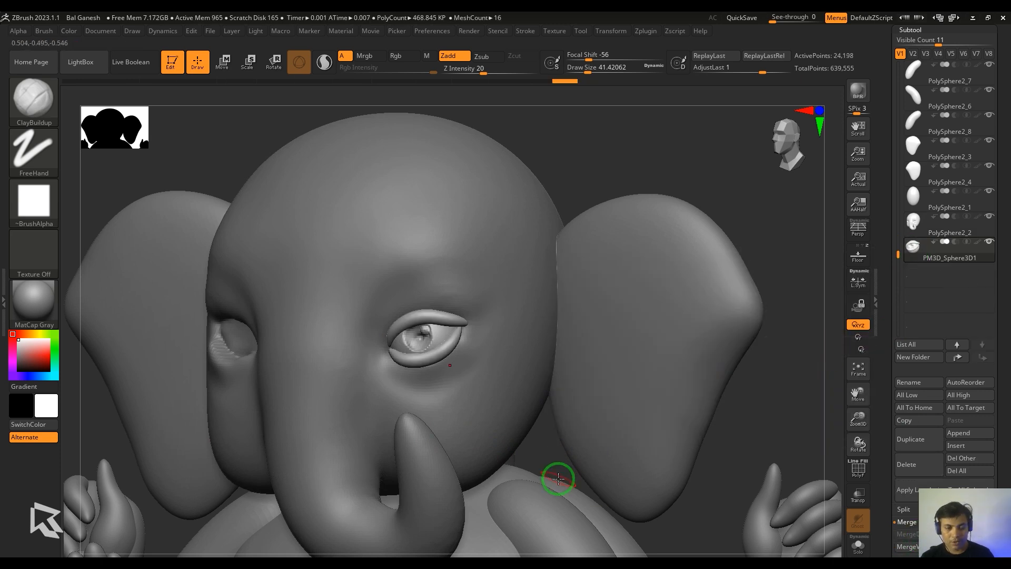
pyautogui.press('w')
pyautogui.moveTo(534, 440); pyautogui.dragTo(518, 459, button='right')
pyautogui.moveTo(364, 353); pyautogui.dragTo(381, 352)
# Select the head and fit the surface around the eye with the Move brush.
pyautogui.moveTo(314, 393); pyautogui.dragTo(707, 451, button='right')
pyautogui.keyDown('alt'); pyautogui.click(393, 417); pyautogui.keyUp('alt')
pyautogui.press('b')
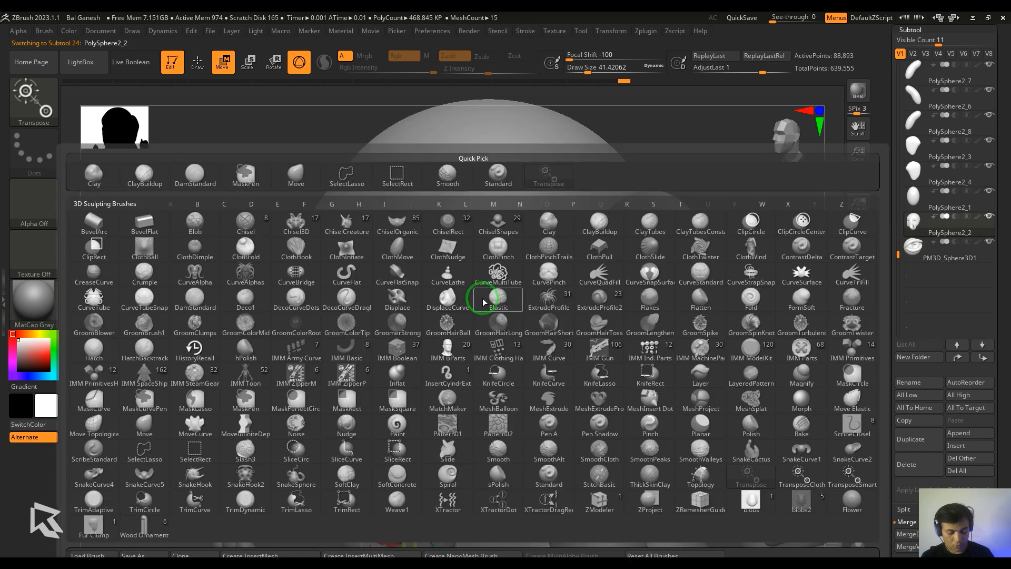
pyautogui.press('m')
pyautogui.press('v')
pyautogui.press('s')
pyautogui.moveTo(440, 350)
pyautogui.mouseDown()
pyautogui.moveTo(467, 358)
pyautogui.moveTo(437, 364)
pyautogui.moveTo(453, 349)
pyautogui.mouseUp()
pyautogui.press('s')
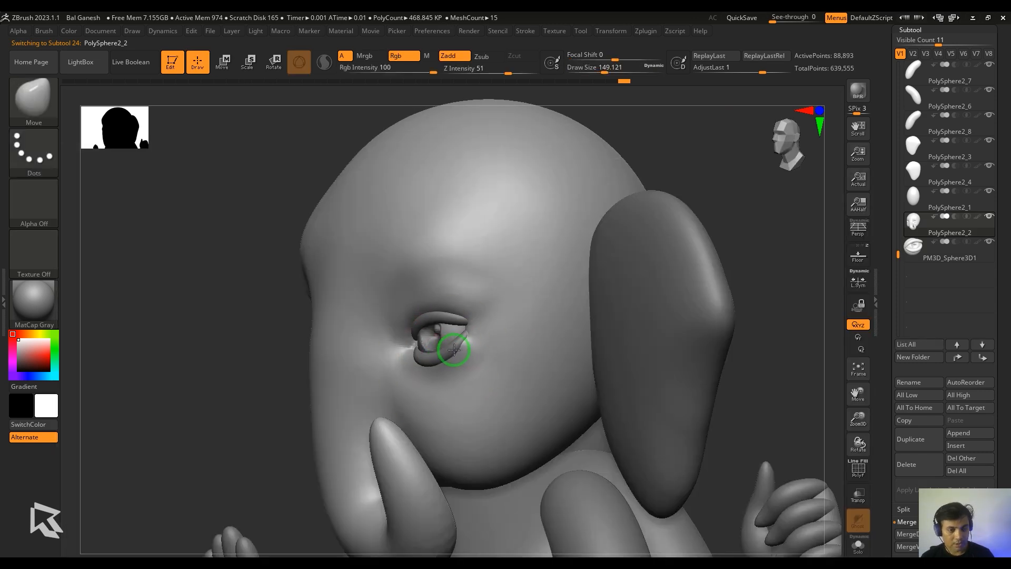
pyautogui.moveTo(475, 340); pyautogui.dragTo(162, 474, button='right')
# Try building up a fold below the eye with the ClayBuildup brush at draw size about 100.8.
pyautogui.press('b')
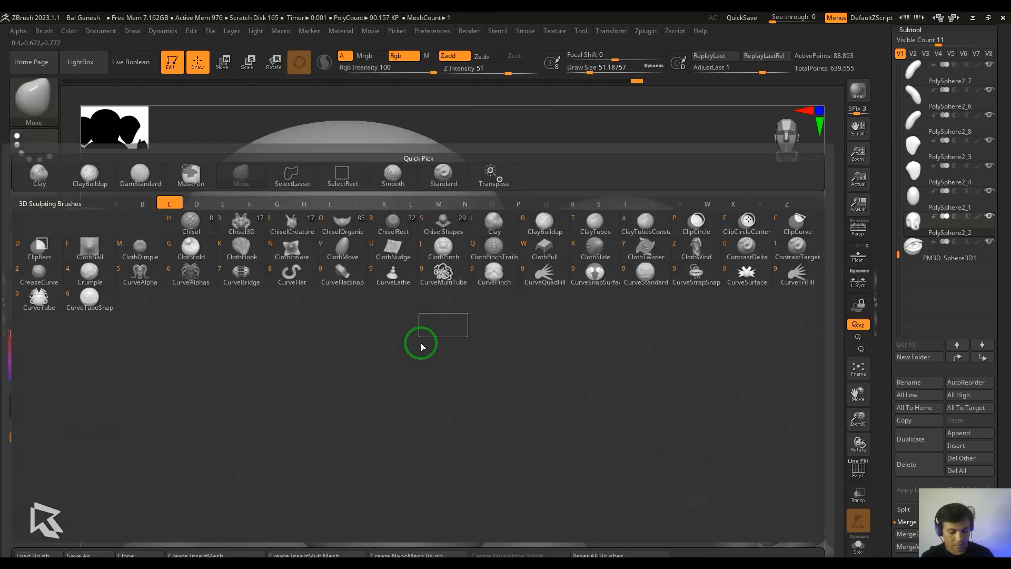
pyautogui.press('c')
pyautogui.press('b')
pyautogui.moveTo(422, 343)
pyautogui.mouseDown(button='right')
pyautogui.moveTo(552, 183)
pyautogui.moveTo(484, 274)
pyautogui.mouseUp(button='right')
pyautogui.keyDown('shift'); pyautogui.moveTo(487, 295); pyautogui.dragTo(479, 343); pyautogui.keyUp('shift')
pyautogui.moveTo(424, 390); pyautogui.dragTo(465, 366)
pyautogui.moveTo(465, 327); pyautogui.dragTo(533, 302, button='right')
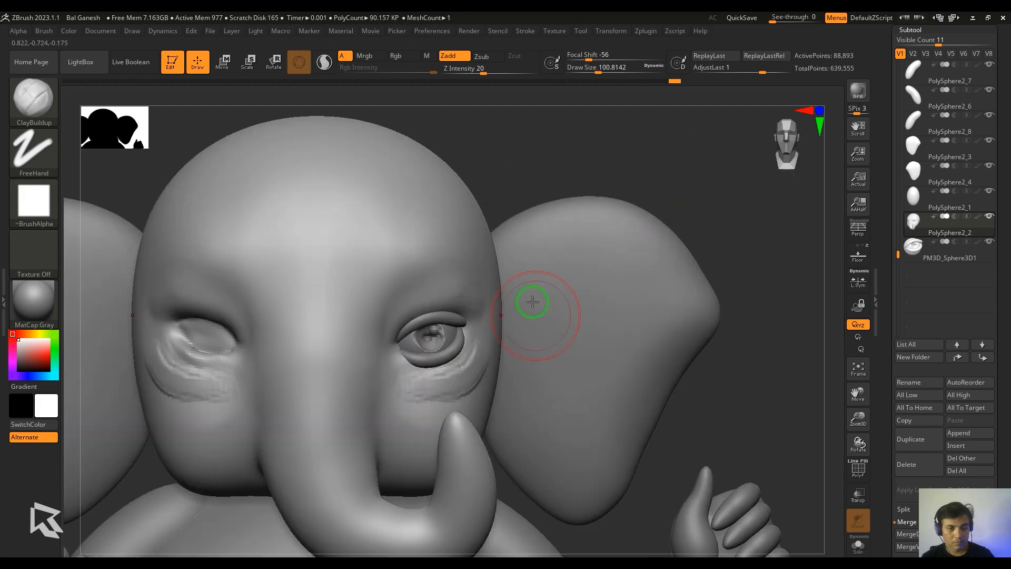
pyautogui.hotkey('ctrl', 'z')
# Build up the lower lid and cheek beneath the eye with ClayBuildup strokes and smooth them.
pyautogui.press('s')
pyautogui.moveTo(404, 358); pyautogui.dragTo(395, 351)
pyautogui.moveTo(621, 222); pyautogui.dragTo(546, 205, button='right')
pyautogui.moveTo(421, 388); pyautogui.dragTo(487, 364)
pyautogui.moveTo(400, 392); pyautogui.dragTo(482, 384)
pyautogui.moveTo(558, 379); pyautogui.dragTo(464, 377, button='right')
pyautogui.moveTo(458, 421)
pyautogui.mouseDown()
pyautogui.moveTo(474, 350)
pyautogui.moveTo(501, 387)
pyautogui.mouseUp()
pyautogui.moveTo(442, 442); pyautogui.dragTo(537, 454, button='right')
pyautogui.moveTo(680, 469); pyautogui.dragTo(474, 458)
pyautogui.keyDown('shift'); pyautogui.moveTo(437, 390); pyautogui.dragTo(469, 395); pyautogui.keyUp('shift')
pyautogui.moveTo(129, 348)
pyautogui.keyDown('shift'); pyautogui.mouseDown()
pyautogui.moveTo(767, 377)
pyautogui.moveTo(774, 305)
pyautogui.mouseUp(); pyautogui.keyUp('shift')
pyautogui.press('s')
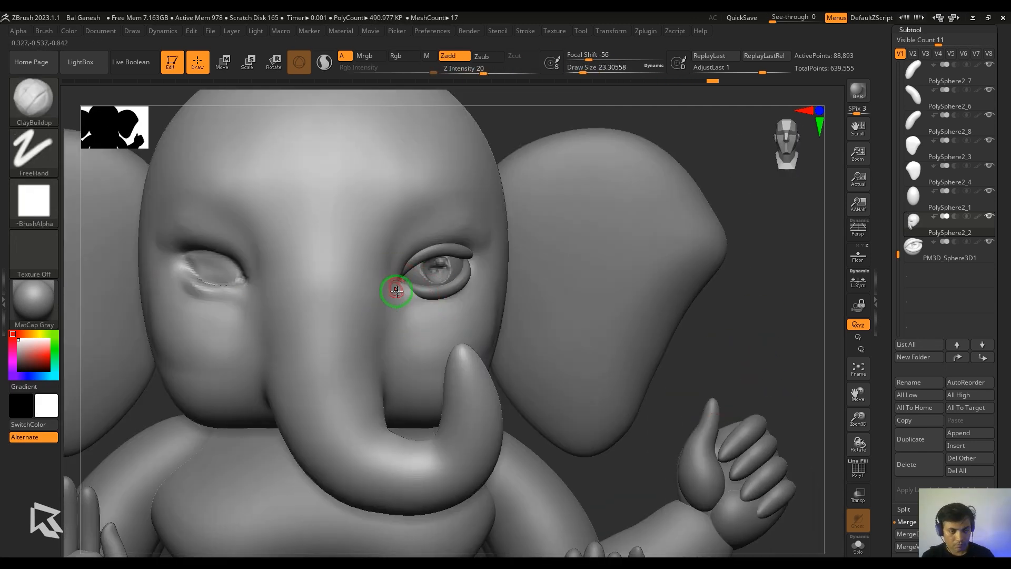
pyautogui.click(918, 446)
pyautogui.moveTo(1006, 500); pyautogui.dragTo(1010, 378)
pyautogui.click(927, 455)
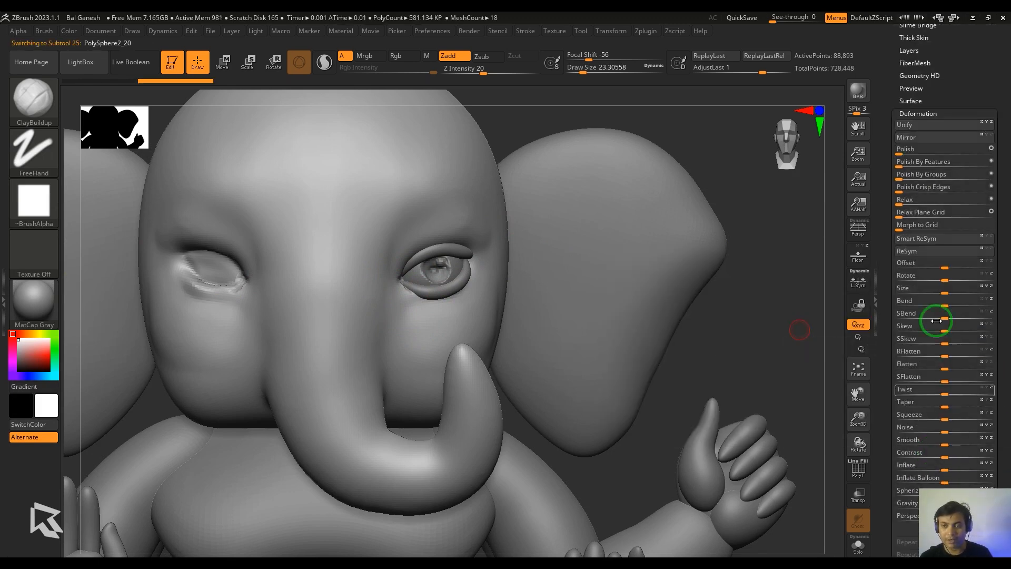
pyautogui.click(914, 141)
pyautogui.moveTo(1003, 42); pyautogui.dragTo(986, 169)
pyautogui.click(911, 234)
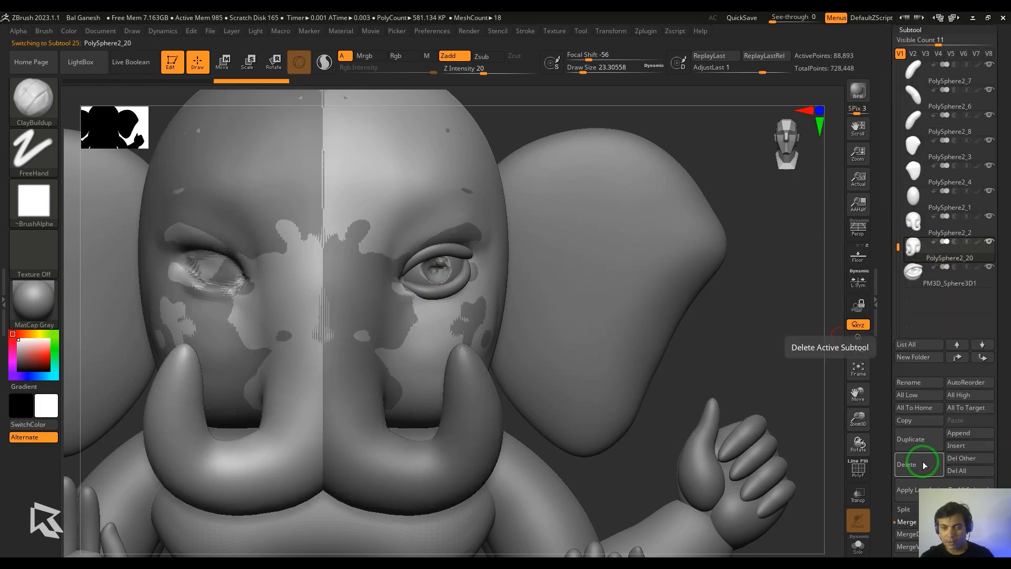
pyautogui.click(923, 464)
# Mirror the eye subtool to the head's other side, duplicate it, and mirror the duplicate back to the original side.
pyautogui.moveTo(1004, 405); pyautogui.dragTo(995, 237)
pyautogui.click(919, 266)
pyautogui.click(914, 138)
pyautogui.click(912, 235)
pyautogui.click(918, 442)
pyautogui.moveTo(1003, 429); pyautogui.dragTo(955, 246)
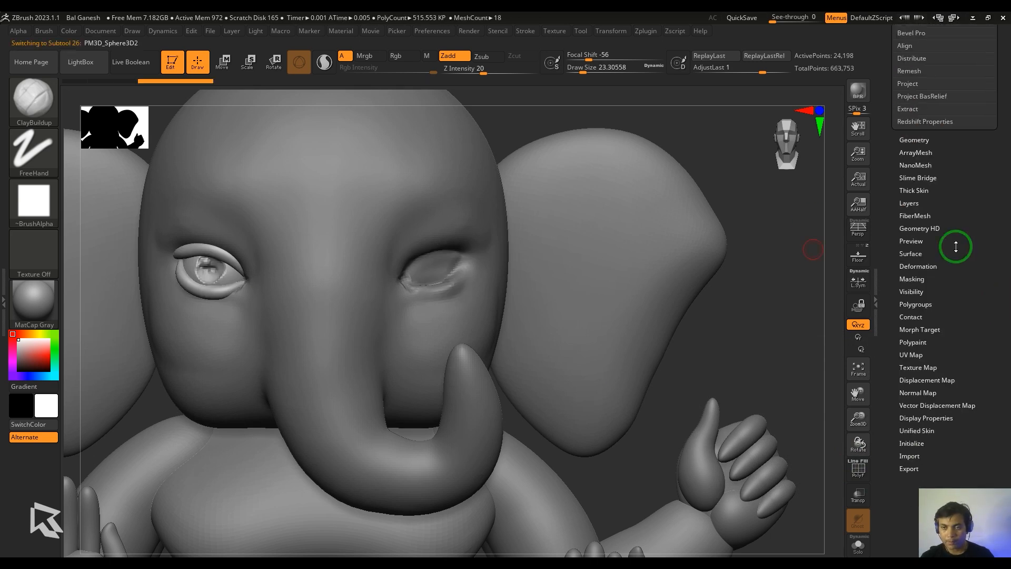
pyautogui.click(921, 267)
pyautogui.click(914, 138)
# Merge the two eye subtools into one and adjust the merged pair's fit in the sockets.
pyautogui.moveTo(774, 398); pyautogui.dragTo(709, 309)
pyautogui.keyDown('alt'); pyautogui.click(422, 337); pyautogui.keyUp('alt')
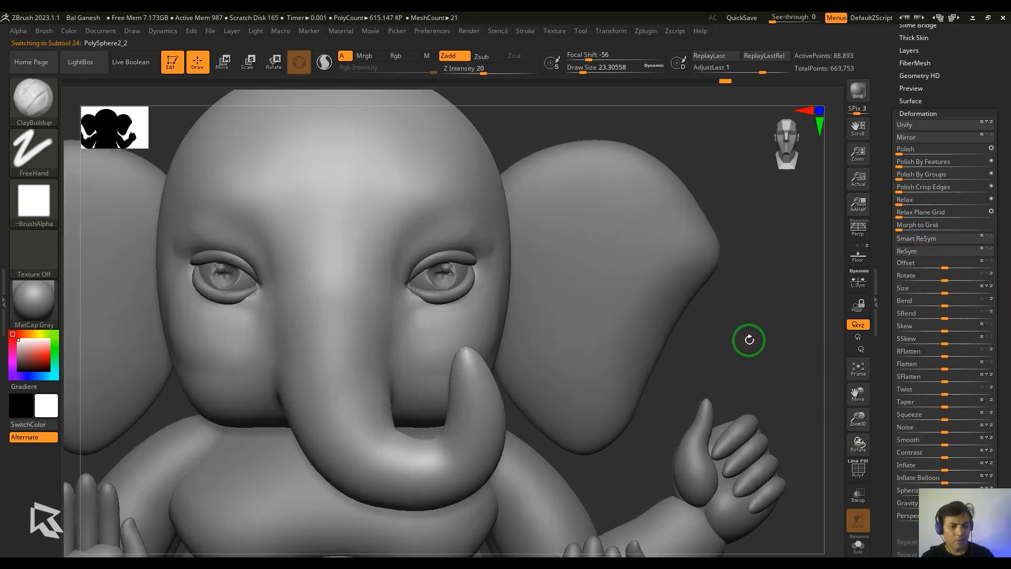
pyautogui.click(930, 114)
pyautogui.click(936, 83)
pyautogui.click(914, 251)
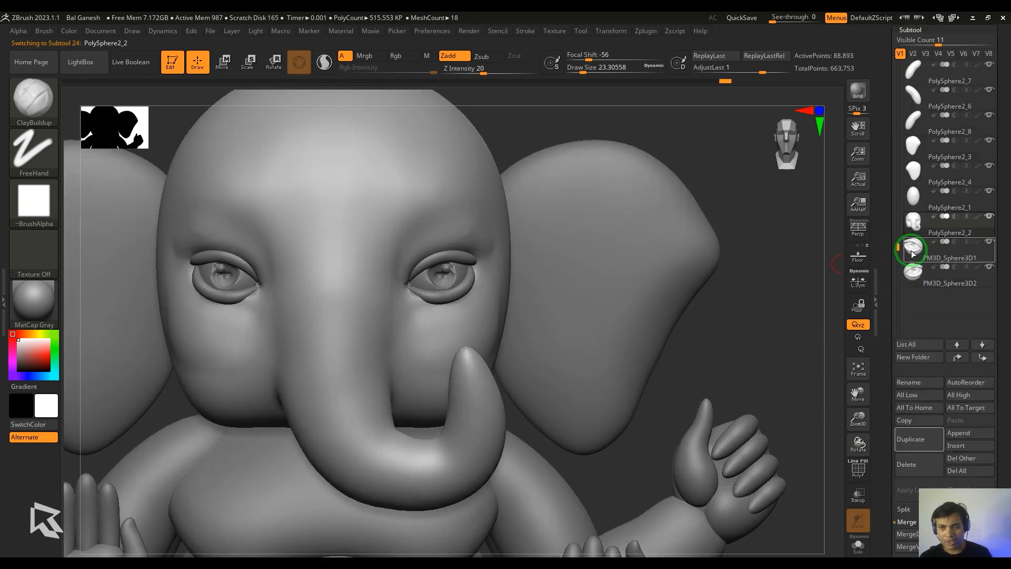
pyautogui.click(913, 533)
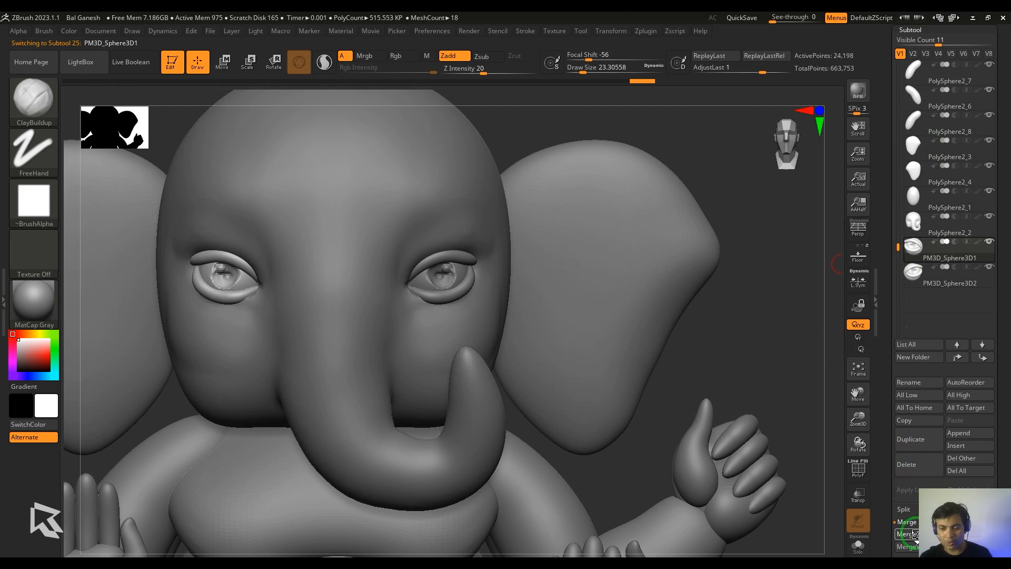
pyautogui.press('w')
pyautogui.moveTo(364, 281); pyautogui.dragTo(361, 287)
# Select the head and pull the surface beside the eyes' inner corners with the Move brush.
pyautogui.keyDown('alt'); pyautogui.click(341, 362); pyautogui.keyUp('alt')
pyautogui.press('b')
pyautogui.press('m')
pyautogui.press('v')
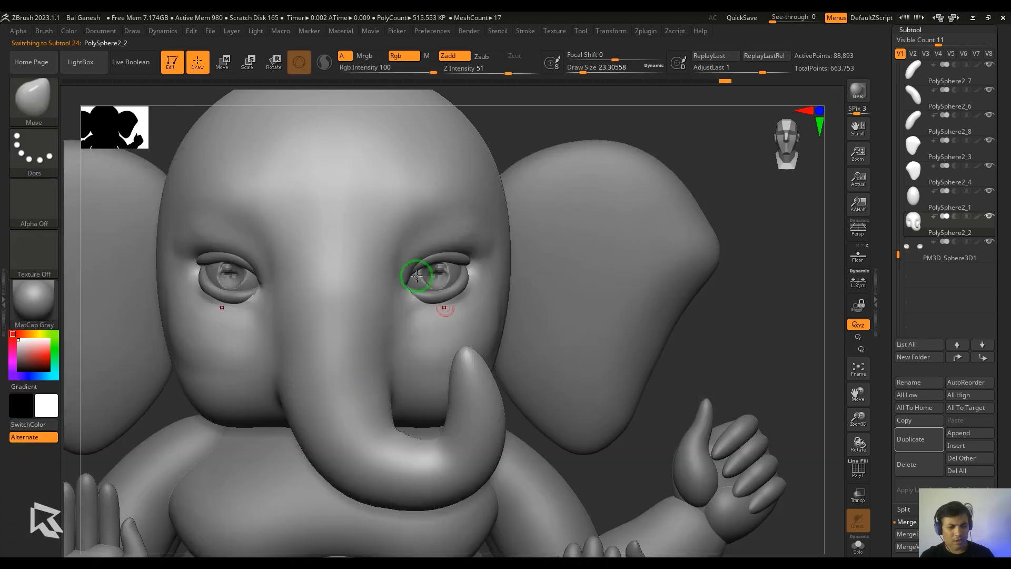
pyautogui.moveTo(395, 291); pyautogui.dragTo(402, 286)
# Reshape the head between the trunk and the eyes with a larger Move brush, checking from an angle.
pyautogui.press('[')
pyautogui.press('[')
pyautogui.press('[')
pyautogui.press('[')
pyautogui.press('[')
pyautogui.moveTo(520, 155); pyautogui.dragTo(416, 163)
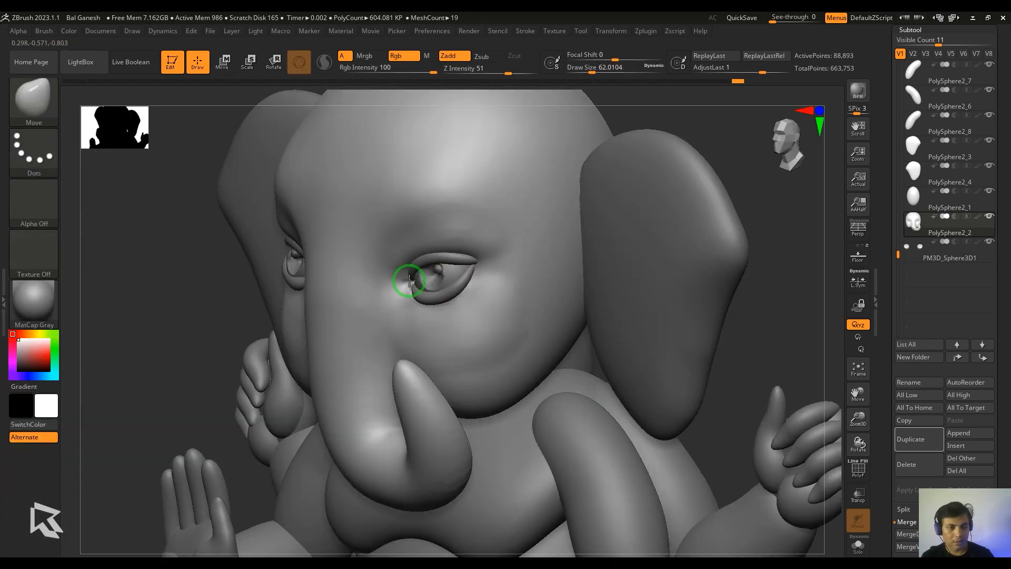
pyautogui.keyDown('alt'); pyautogui.moveTo(158, 273); pyautogui.dragTo(158, 368); pyautogui.keyUp('alt')
pyautogui.moveTo(116, 316); pyautogui.dragTo(253, 316)
pyautogui.moveTo(397, 279)
pyautogui.mouseDown()
pyautogui.moveTo(182, 366)
pyautogui.moveTo(316, 363)
pyautogui.mouseUp()
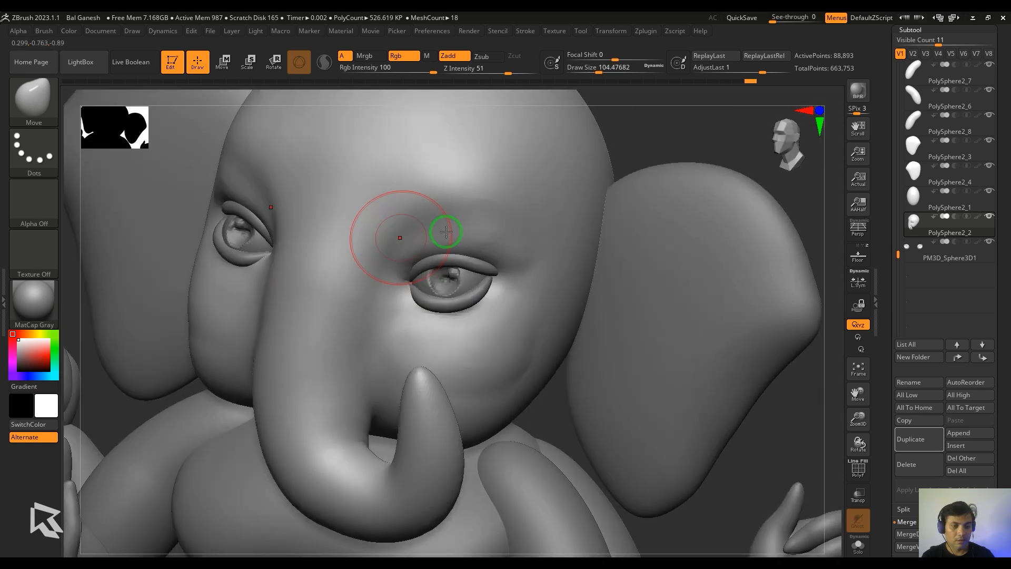
pyautogui.moveTo(724, 422)
pyautogui.keyDown('shift'); pyautogui.mouseDown()
pyautogui.moveTo(763, 422)
pyautogui.moveTo(527, 416)
pyautogui.moveTo(506, 363)
pyautogui.mouseUp(); pyautogui.keyUp('shift')
# Build up the inner brow above the eyes with the ClayBuildup brush at draw size about 104.5.
pyautogui.press('b')
pyautogui.press('c')
pyautogui.press('b')
pyautogui.keyDown('shift'); pyautogui.moveTo(490, 380); pyautogui.dragTo(524, 360); pyautogui.keyUp('shift')
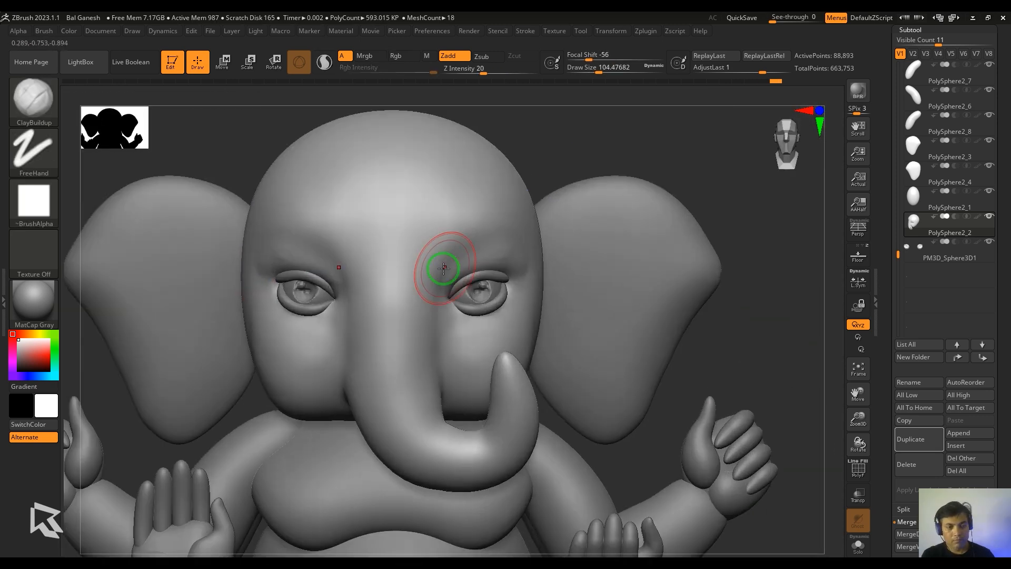
pyautogui.moveTo(435, 266)
pyautogui.mouseDown()
pyautogui.moveTo(408, 251)
pyautogui.moveTo(409, 295)
pyautogui.moveTo(424, 290)
pyautogui.moveTo(449, 240)
pyautogui.mouseUp()
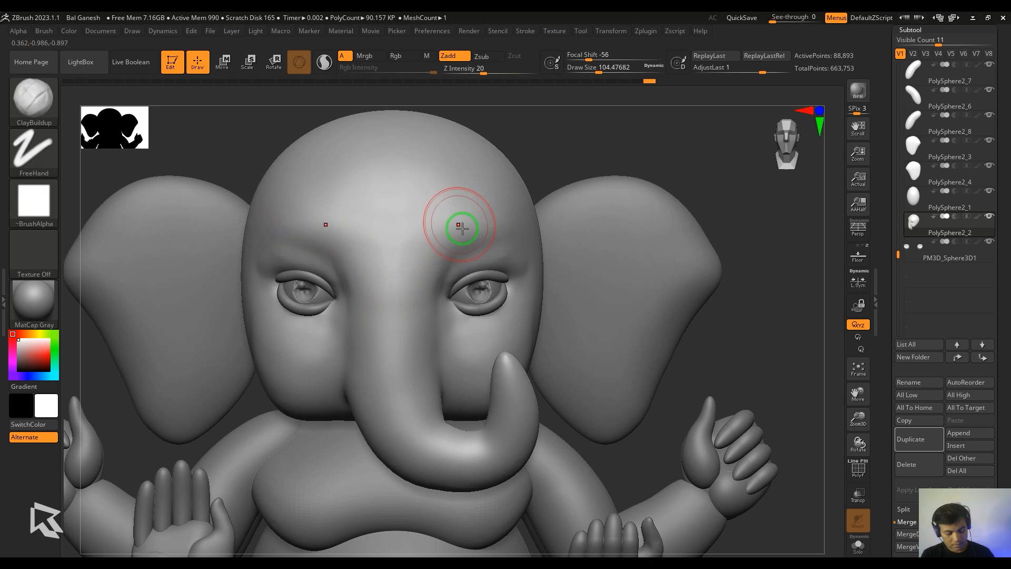
# Try carving a crease from the eye's inner corner up over the lid using DamStandard at draw size about 127.8.
pyautogui.moveTo(647, 163); pyautogui.dragTo(580, 183)
pyautogui.press('b')
pyautogui.press('d')
pyautogui.press('s')
pyautogui.moveTo(598, 72); pyautogui.dragTo(602, 72)
pyautogui.moveTo(451, 291); pyautogui.dragTo(488, 250)
pyautogui.hotkey('ctrl', 'z')
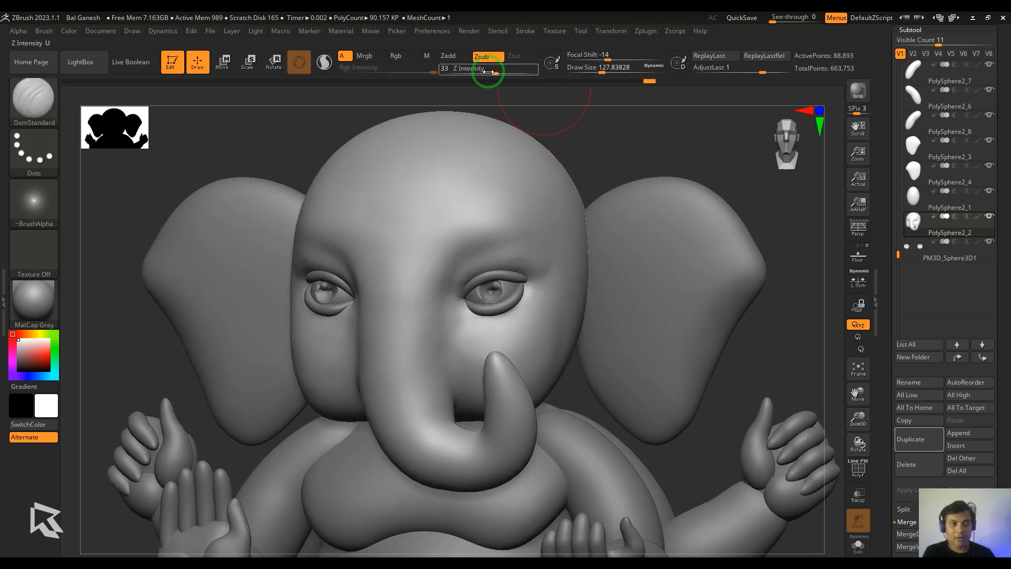
# Carve creases around the eyelids with DamStandard at Z Intensity 9, reducing the draw size to about 62.
pyautogui.moveTo(483, 73); pyautogui.dragTo(472, 73)
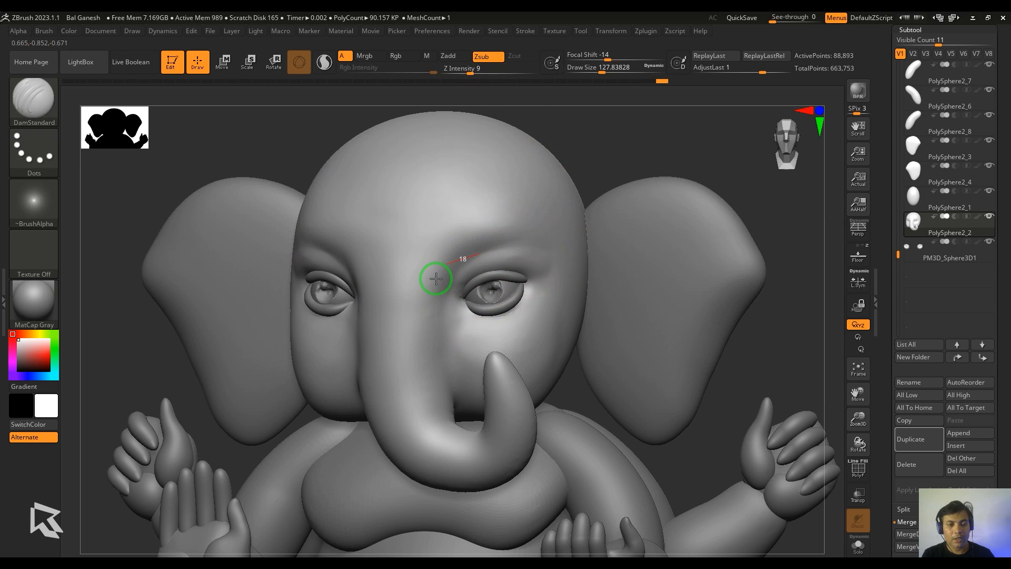
pyautogui.moveTo(596, 165)
pyautogui.mouseDown()
pyautogui.moveTo(557, 147)
pyautogui.moveTo(588, 215)
pyautogui.mouseUp()
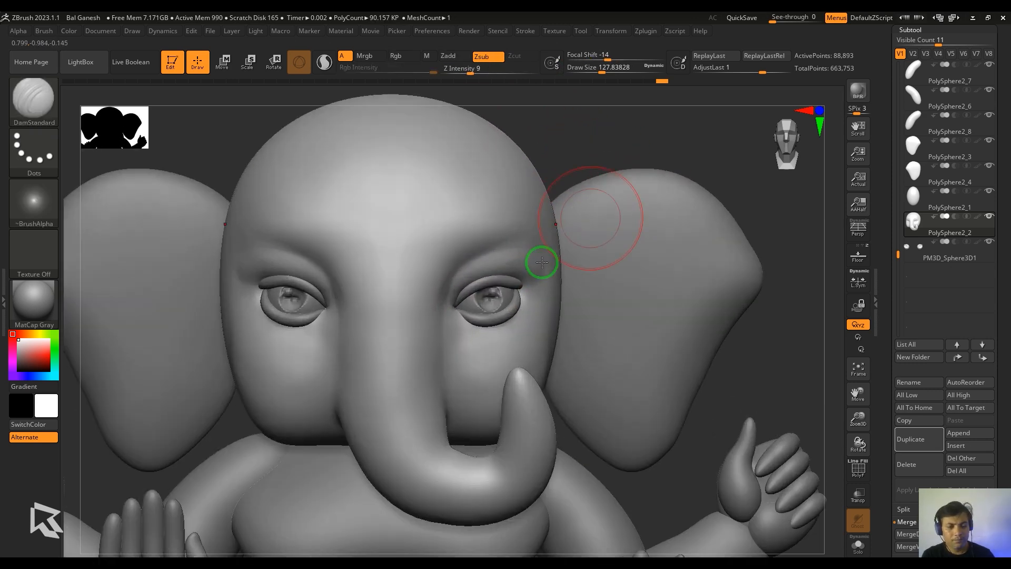
pyautogui.press('[')
pyautogui.press('[')
pyautogui.press('[')
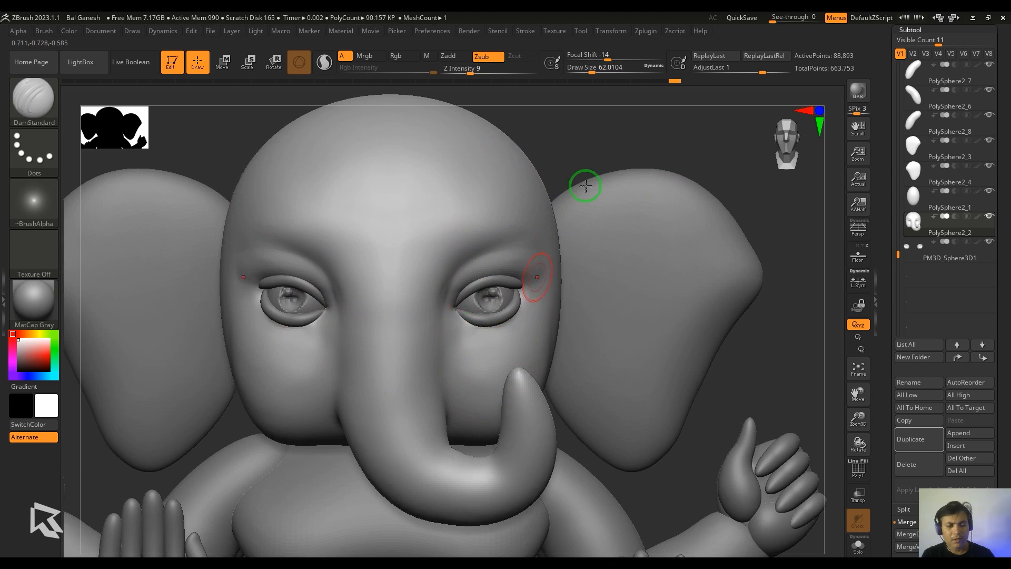
pyautogui.keyDown('alt'); pyautogui.moveTo(604, 136); pyautogui.dragTo(561, 126); pyautogui.keyUp('alt')
pyautogui.moveTo(583, 174)
pyautogui.mouseDown()
pyautogui.moveTo(573, 171)
pyautogui.moveTo(586, 189)
pyautogui.mouseUp()
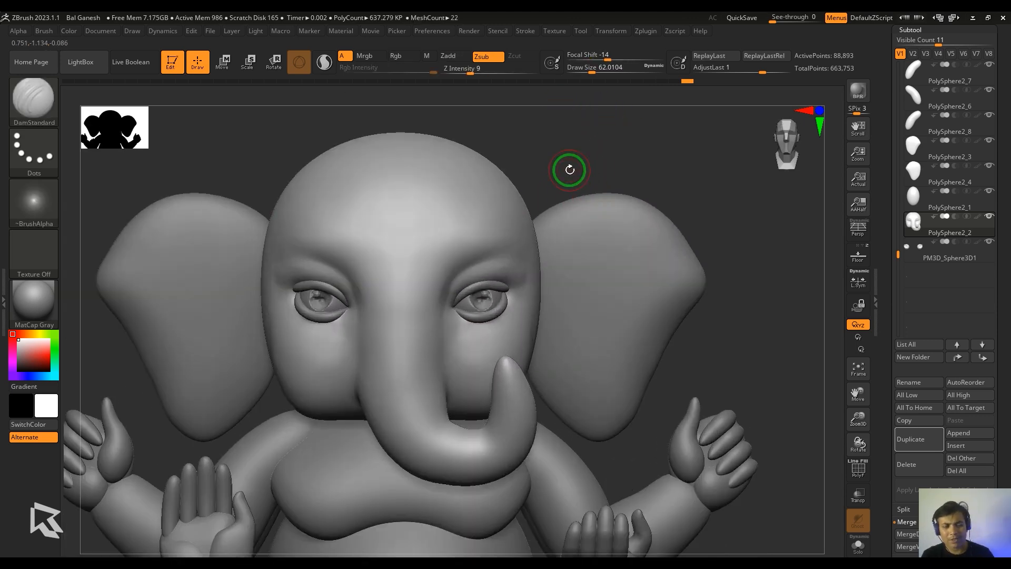
pyautogui.moveTo(773, 374); pyautogui.dragTo(736, 293)
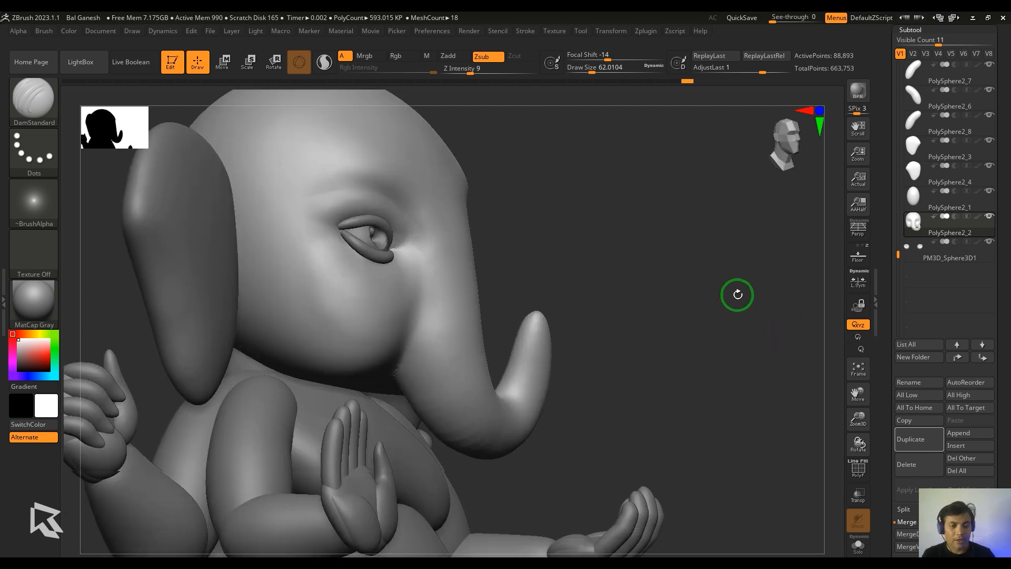
# Isolate the head and reshape its lower part beside the trunk with the Move brush, and show the other parts again.
pyautogui.click(858, 545)
pyautogui.press('b')
pyautogui.press('m')
pyautogui.press('v')
pyautogui.moveTo(399, 365)
pyautogui.mouseDown(button='right')
pyautogui.moveTo(351, 349)
pyautogui.moveTo(405, 364)
pyautogui.mouseUp(button='right')
pyautogui.moveTo(306, 407); pyautogui.dragTo(324, 421)
pyautogui.moveTo(583, 358)
pyautogui.mouseDown()
pyautogui.moveTo(512, 345)
pyautogui.moveTo(555, 356)
pyautogui.moveTo(755, 332)
pyautogui.moveTo(761, 363)
pyautogui.mouseUp()
pyautogui.click(858, 545)
# Build up a tusk socket on the cheek beside the trunk with ClayBuildup at draw size about 51, and smooth it.
pyautogui.press('b')
pyautogui.press('c')
pyautogui.press('b')
pyautogui.press('s')
pyautogui.moveTo(406, 339)
pyautogui.mouseDown()
pyautogui.moveTo(390, 347)
pyautogui.moveTo(416, 346)
pyautogui.mouseUp()
pyautogui.press('s')
pyautogui.press('shift')
pyautogui.moveTo(717, 315); pyautogui.dragTo(824, 296)
pyautogui.moveTo(645, 295); pyautogui.dragTo(552, 298)
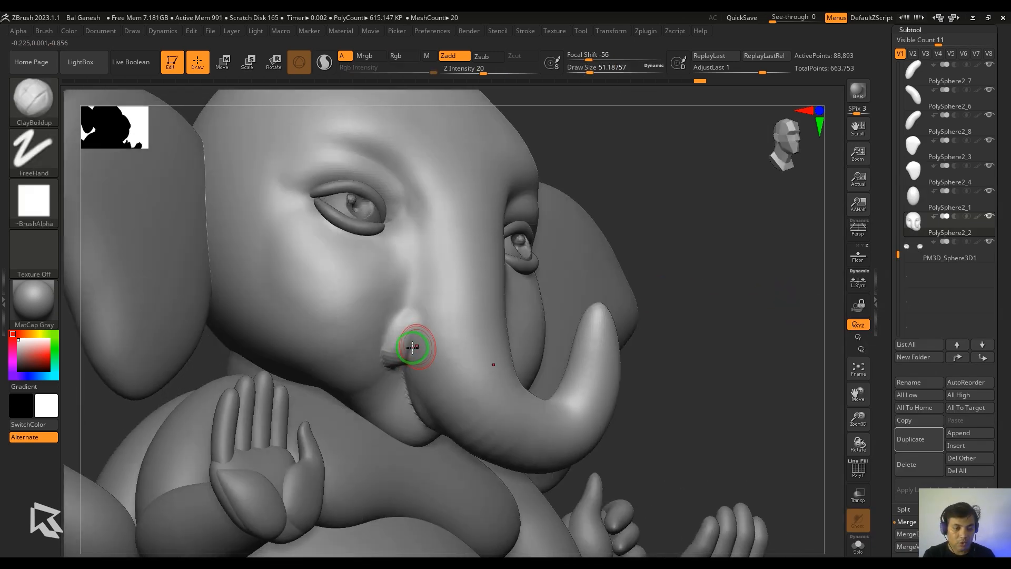
pyautogui.keyDown('shift'); pyautogui.moveTo(408, 343); pyautogui.dragTo(409, 332); pyautogui.keyUp('shift')
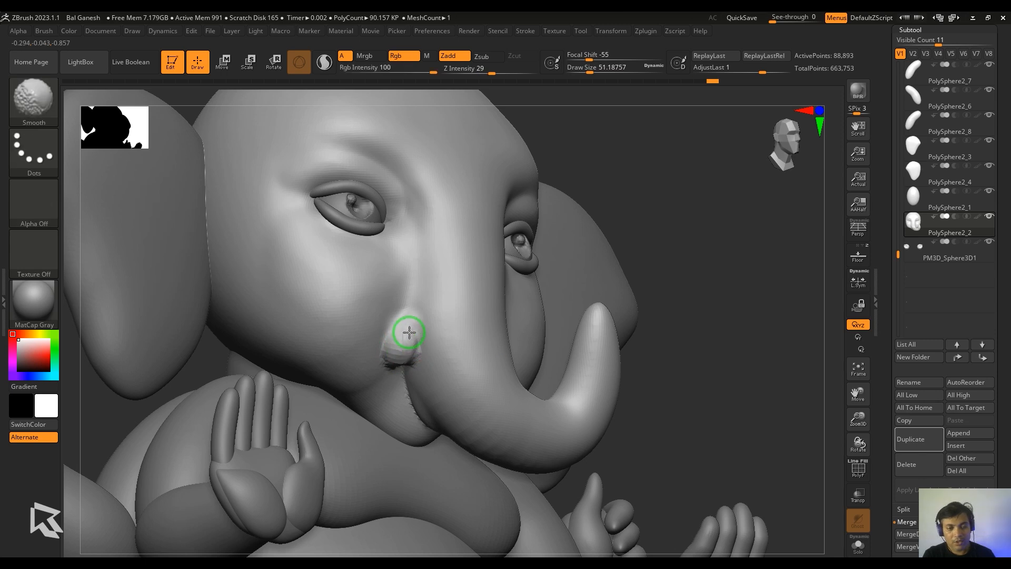
pyautogui.moveTo(666, 322)
pyautogui.mouseDown()
pyautogui.moveTo(735, 314)
pyautogui.moveTo(763, 287)
pyautogui.moveTo(778, 311)
pyautogui.moveTo(788, 253)
pyautogui.moveTo(787, 276)
pyautogui.moveTo(751, 260)
pyautogui.mouseUp()
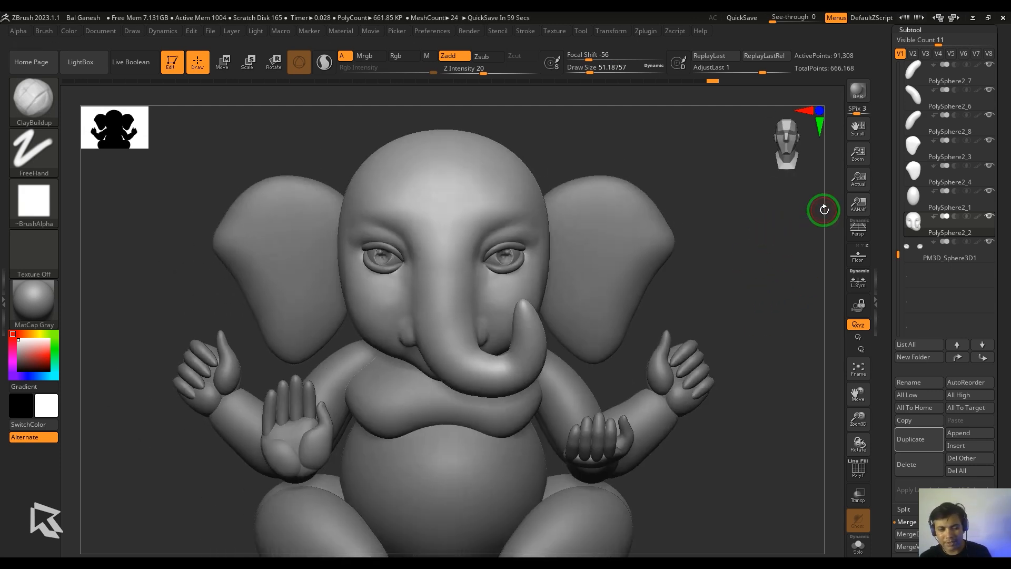
# Append a Sphere3D, scale it down and place it under the tusk socket beside the trunk.
pyautogui.click(982, 438)
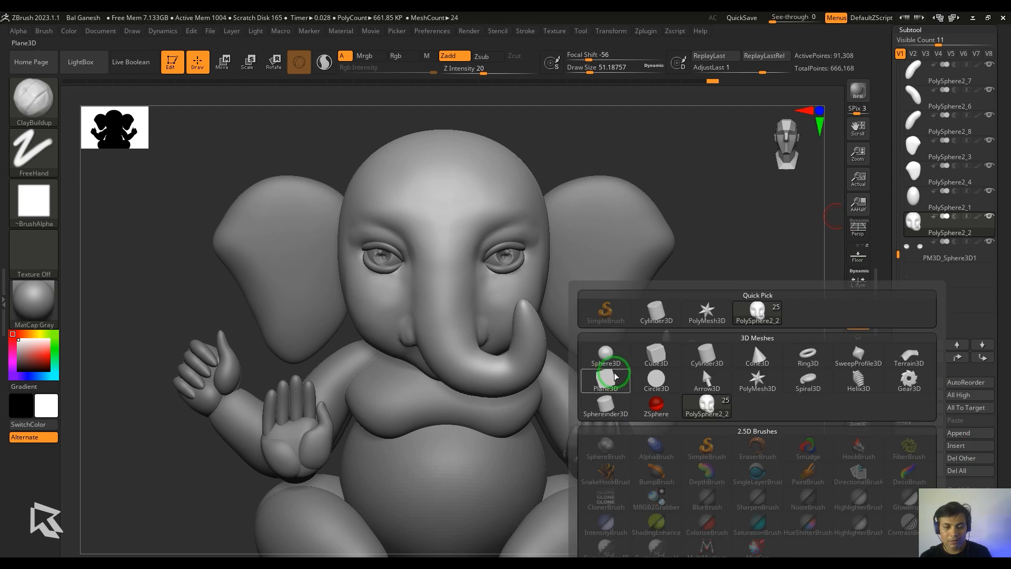
pyautogui.click(702, 368)
pyautogui.moveTo(692, 323); pyautogui.dragTo(522, 342)
pyautogui.press('w')
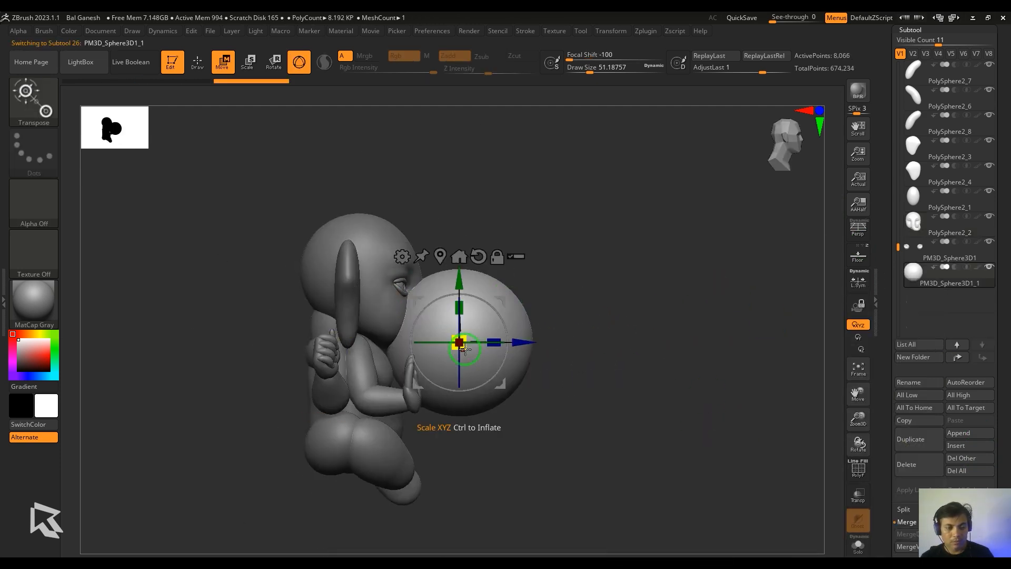
pyautogui.moveTo(458, 342); pyautogui.dragTo(445, 291)
pyautogui.moveTo(684, 389); pyautogui.dragTo(718, 536)
pyautogui.moveTo(464, 348); pyautogui.dragTo(443, 358)
pyautogui.moveTo(502, 385); pyautogui.dragTo(432, 408)
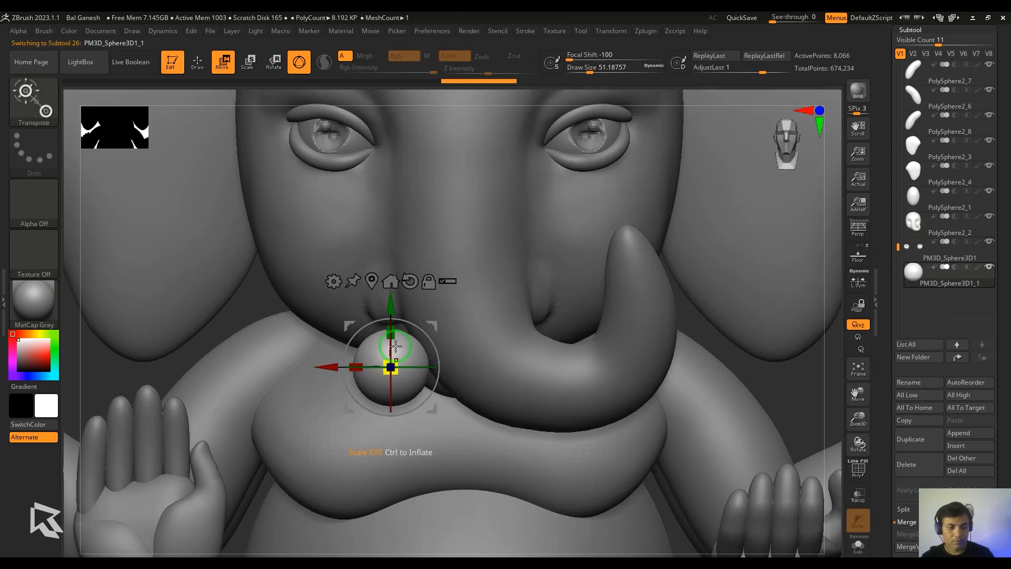
pyautogui.moveTo(392, 364); pyautogui.dragTo(400, 355)
# Shape the sphere into a narrow, elongated tusk and adjust its depth under the socket.
pyautogui.moveTo(531, 400); pyautogui.dragTo(661, 404)
pyautogui.moveTo(456, 365); pyautogui.dragTo(260, 365)
pyautogui.moveTo(230, 365); pyautogui.dragTo(218, 365)
pyautogui.moveTo(579, 379); pyautogui.dragTo(558, 379)
pyautogui.moveTo(227, 369); pyautogui.dragTo(245, 365)
pyautogui.keyDown('shift'); pyautogui.moveTo(732, 380); pyautogui.dragTo(604, 382); pyautogui.keyUp('shift')
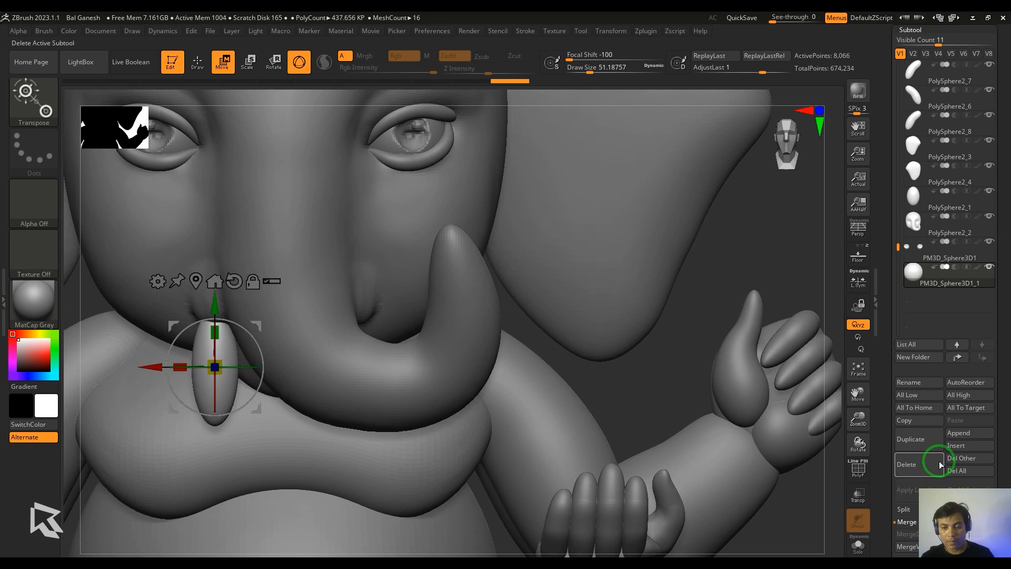
# Duplicate the tusk, move one copy to the trunk's opposite side and select the tusk beneath the first socket.
pyautogui.click(928, 441)
pyautogui.moveTo(162, 365); pyautogui.dragTo(305, 379)
pyautogui.keyDown('alt'); pyautogui.click(203, 372); pyautogui.keyUp('alt')
pyautogui.keyDown('alt'); pyautogui.moveTo(695, 405); pyautogui.dragTo(776, 408); pyautogui.keyUp('alt')
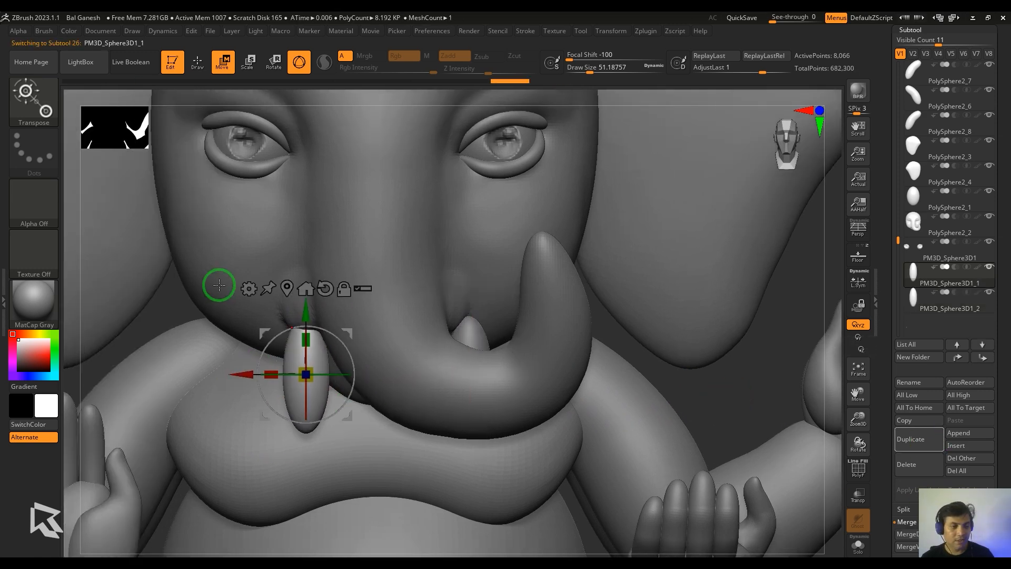
# Shape the selected tusk into a short, curved, pointed form with a gizmo deformer and accept the result.
pyautogui.click(248, 287)
pyautogui.click(392, 317)
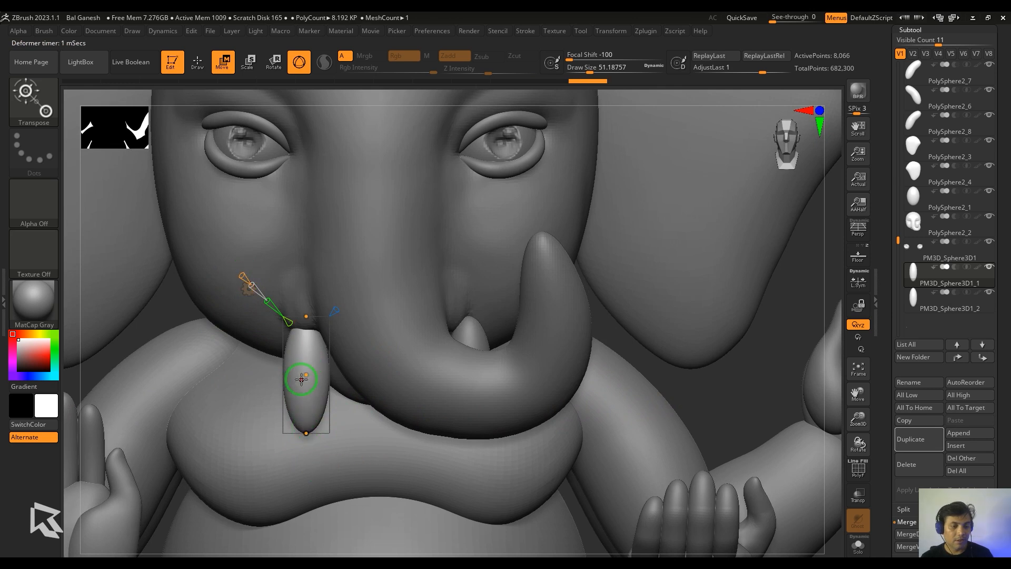
pyautogui.moveTo(306, 432)
pyautogui.mouseDown()
pyautogui.moveTo(283, 419)
pyautogui.moveTo(294, 431)
pyautogui.mouseUp()
pyautogui.click(249, 288)
pyautogui.click(421, 291)
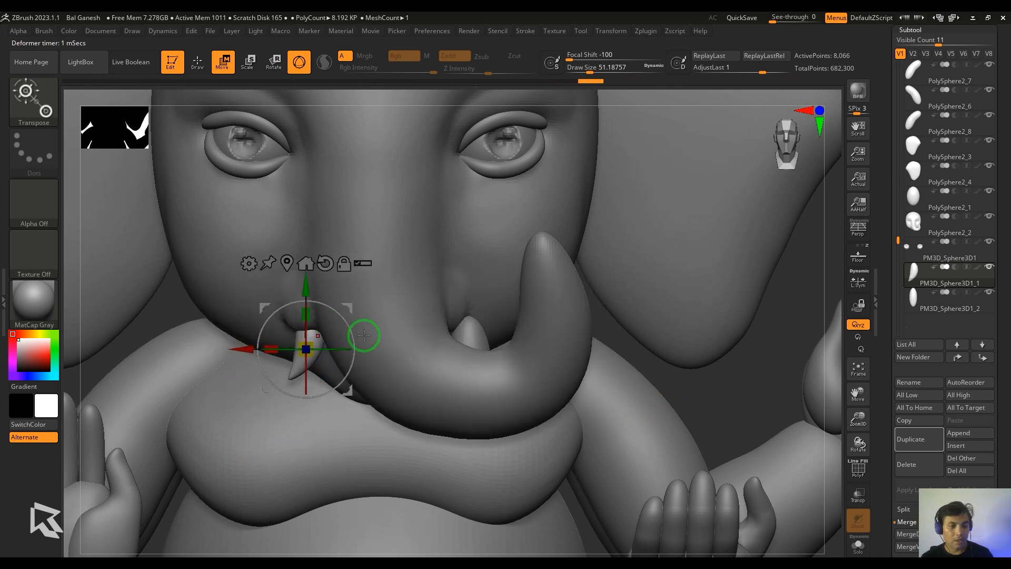
# Isolate the opposite tusk, flatten its tip into a blunt stub with a gizmo deformer, and reposition it on the head.
pyautogui.keyDown('alt'); pyautogui.click(471, 337); pyautogui.keyUp('alt')
pyautogui.click(857, 545)
pyautogui.click(410, 259)
pyautogui.click(551, 374)
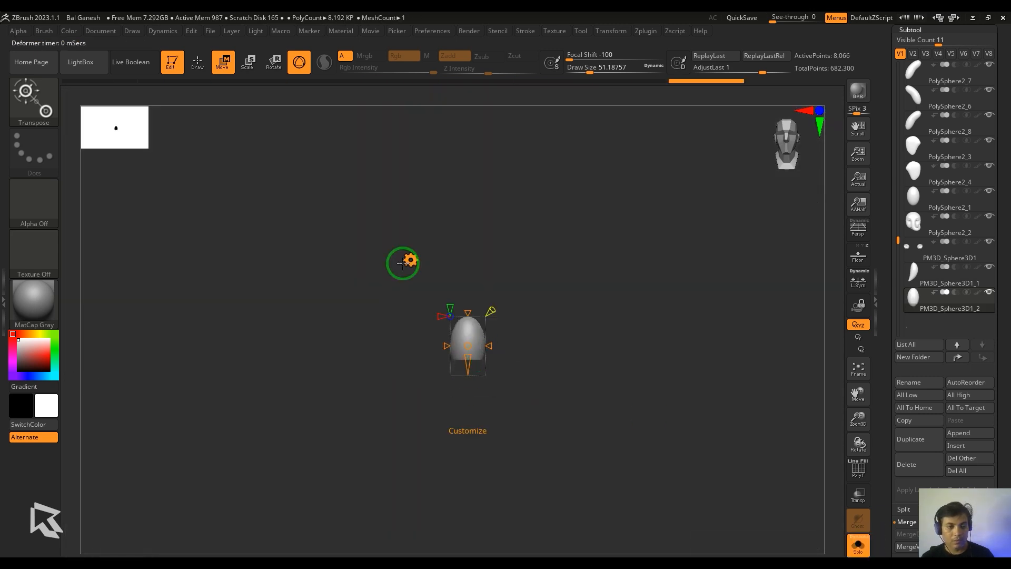
pyautogui.click(404, 262)
pyautogui.click(576, 265)
pyautogui.click(858, 545)
pyautogui.moveTo(515, 346); pyautogui.dragTo(512, 332)
pyautogui.moveTo(508, 304); pyautogui.dragTo(490, 291)
# Select the head and sculpt the socket just above the curved tusk with ClayBuildup.
pyautogui.keyDown('alt'); pyautogui.click(314, 259); pyautogui.keyUp('alt')
pyautogui.moveTo(632, 387); pyautogui.dragTo(709, 390)
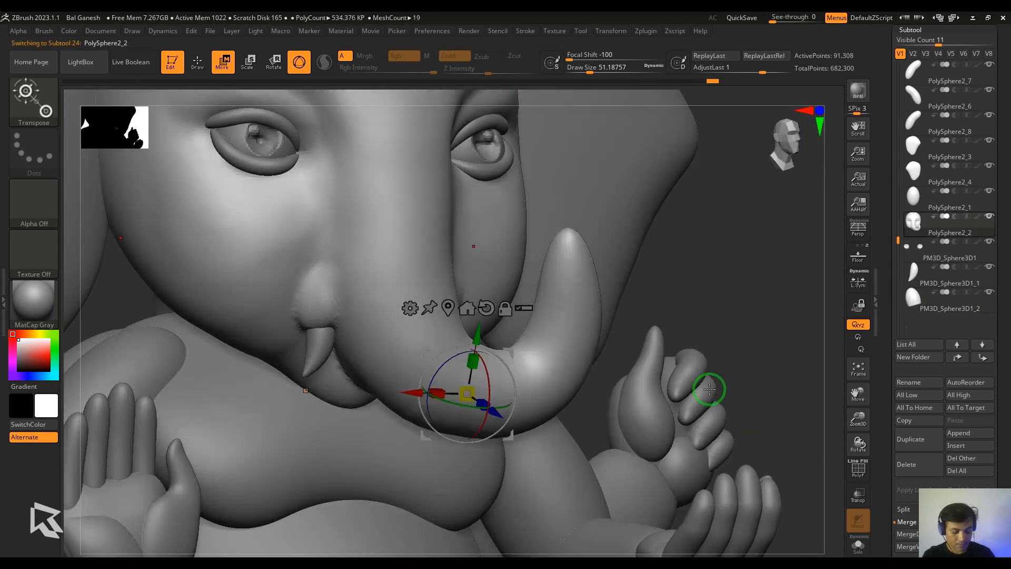
pyautogui.press('q')
pyautogui.moveTo(315, 301)
pyautogui.mouseDown()
pyautogui.moveTo(323, 305)
pyautogui.moveTo(317, 287)
pyautogui.mouseUp()
pyautogui.press('f')
pyautogui.moveTo(744, 293)
pyautogui.mouseDown()
pyautogui.moveTo(728, 307)
pyautogui.moveTo(736, 274)
pyautogui.moveTo(723, 273)
pyautogui.moveTo(765, 255)
pyautogui.moveTo(722, 267)
pyautogui.moveTo(711, 252)
pyautogui.mouseUp()
# Merge the two ears into one subtool and check the result with the polyframe display.
pyautogui.keyDown('alt'); pyautogui.click(579, 253); pyautogui.keyUp('alt')
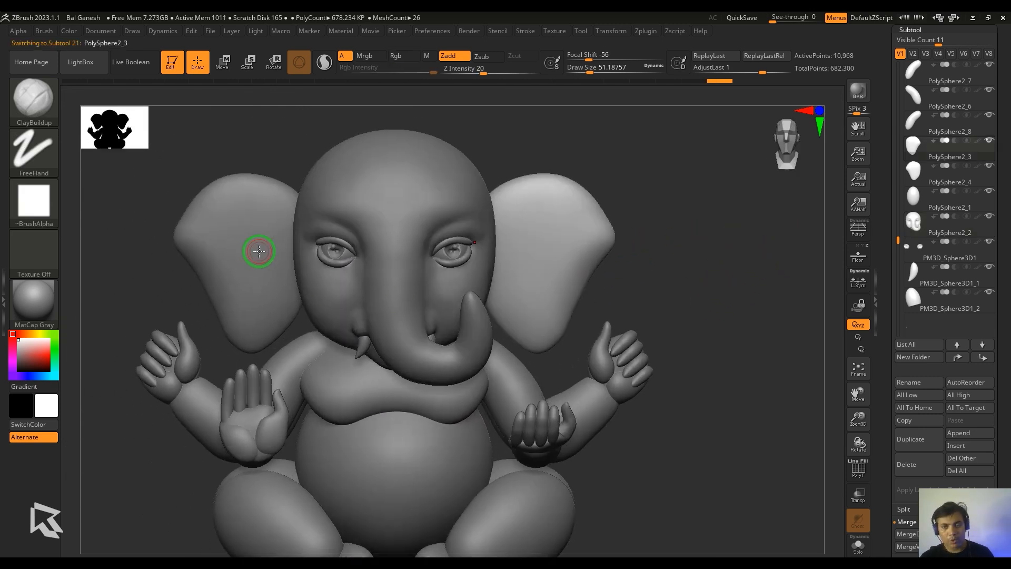
pyautogui.keyDown('alt'); pyautogui.click(583, 264); pyautogui.keyUp('alt')
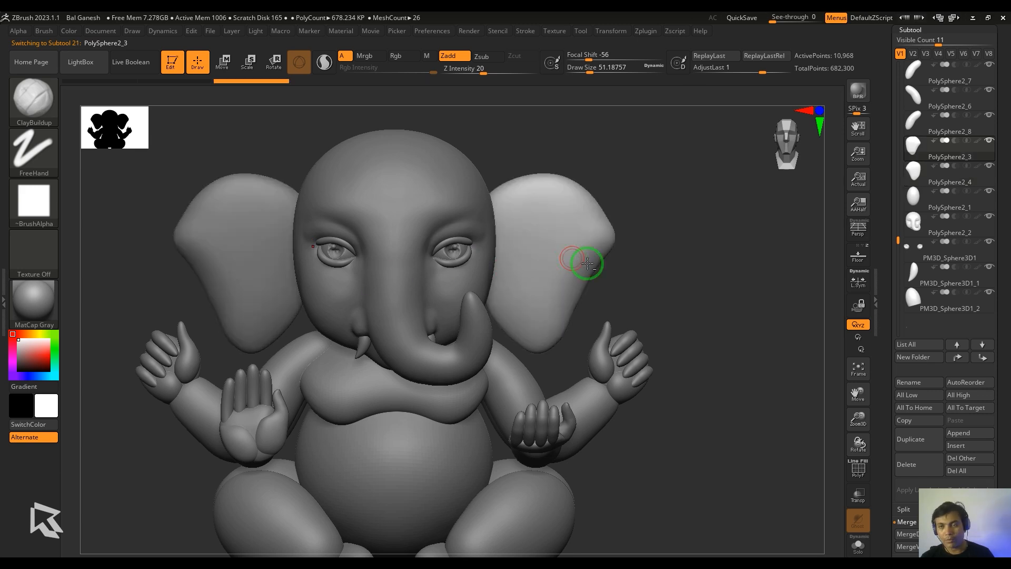
pyautogui.click(918, 535)
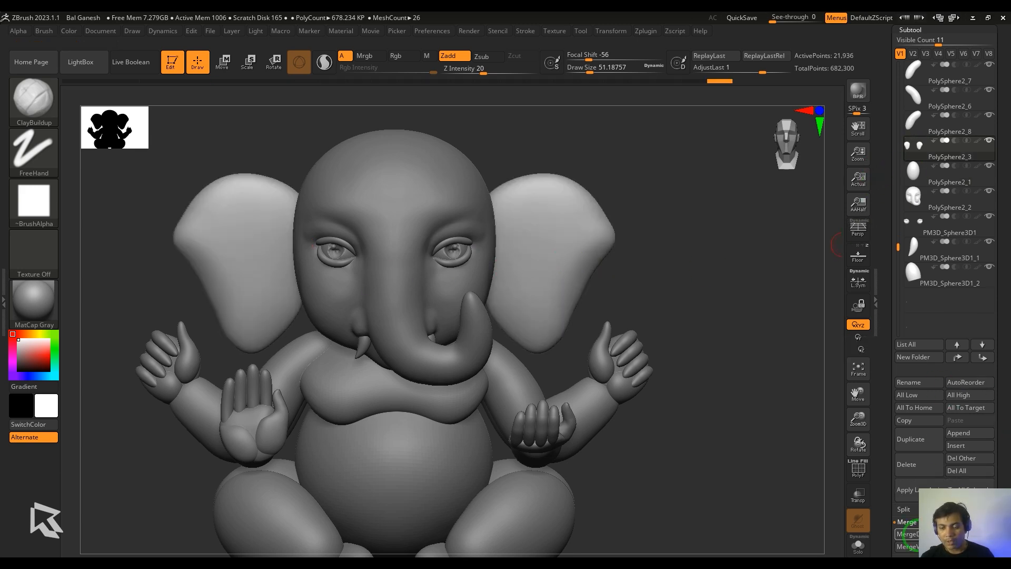
pyautogui.hotkey('shift', 'f')
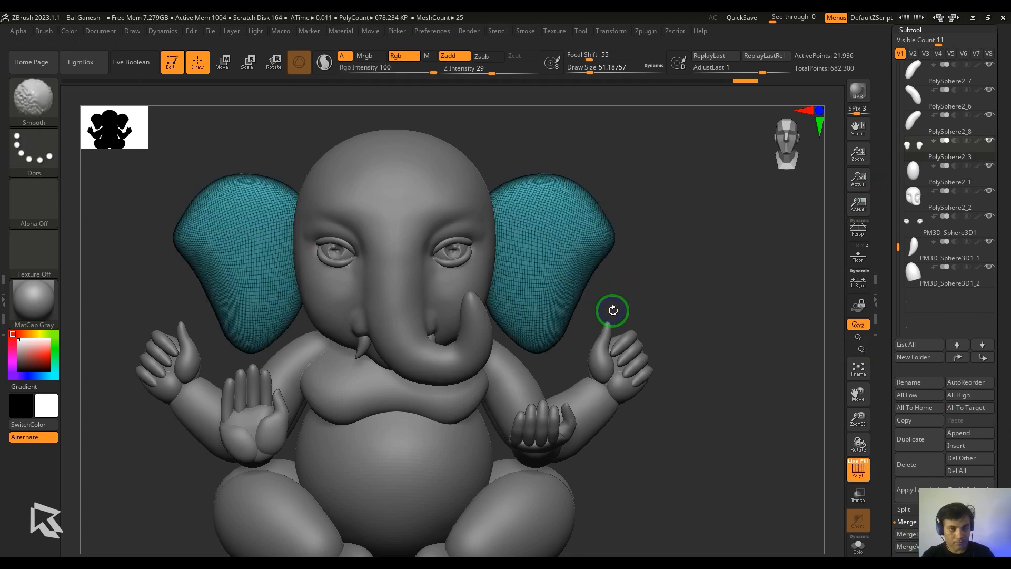
pyautogui.hotkey('shift', 'f')
# Hollow the inside of both ears with ClayBuildup at draw size about 128, smooth them and remesh with DynaMesh.
pyautogui.keyDown('alt'); pyautogui.moveTo(666, 255); pyautogui.dragTo(673, 271); pyautogui.keyUp('alt')
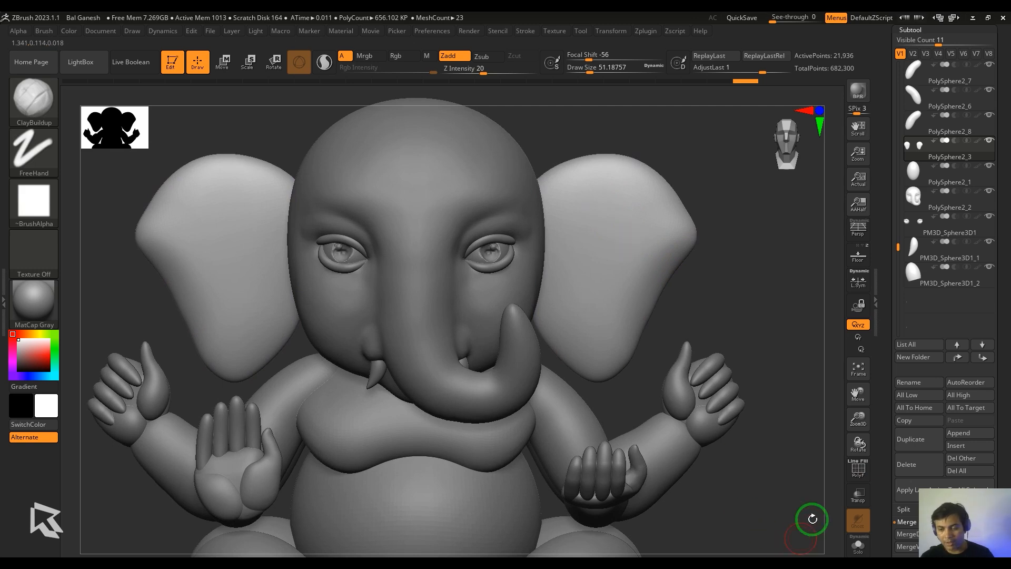
pyautogui.scroll(-5, 1003, 442)
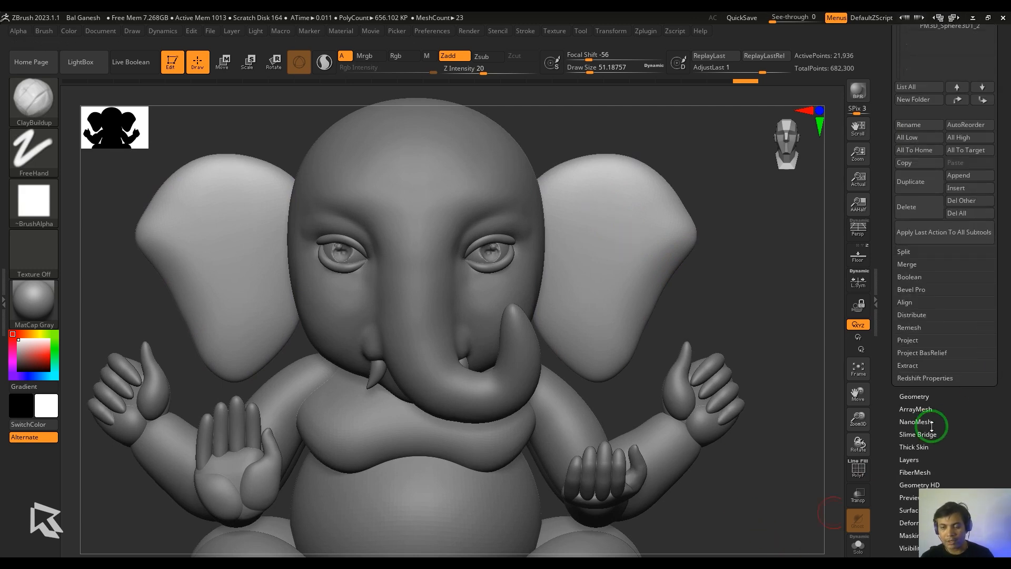
pyautogui.click(919, 398)
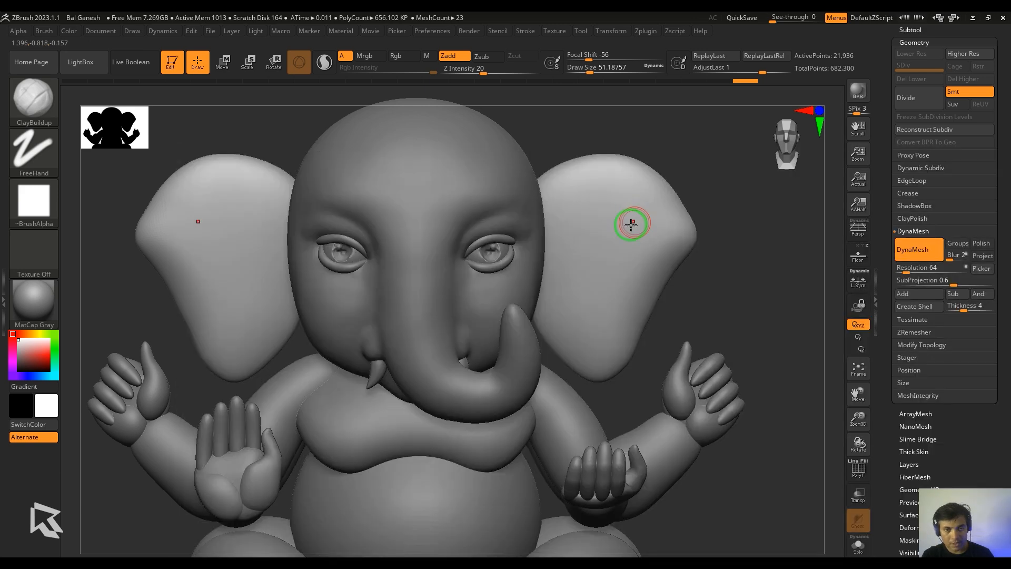
pyautogui.moveTo(655, 253)
pyautogui.keyDown('alt'); pyautogui.mouseDown()
pyautogui.moveTo(576, 219)
pyautogui.moveTo(576, 283)
pyautogui.moveTo(567, 261)
pyautogui.moveTo(598, 234)
pyautogui.moveTo(569, 219)
pyautogui.moveTo(590, 311)
pyautogui.moveTo(600, 221)
pyautogui.mouseUp(); pyautogui.keyUp('alt')
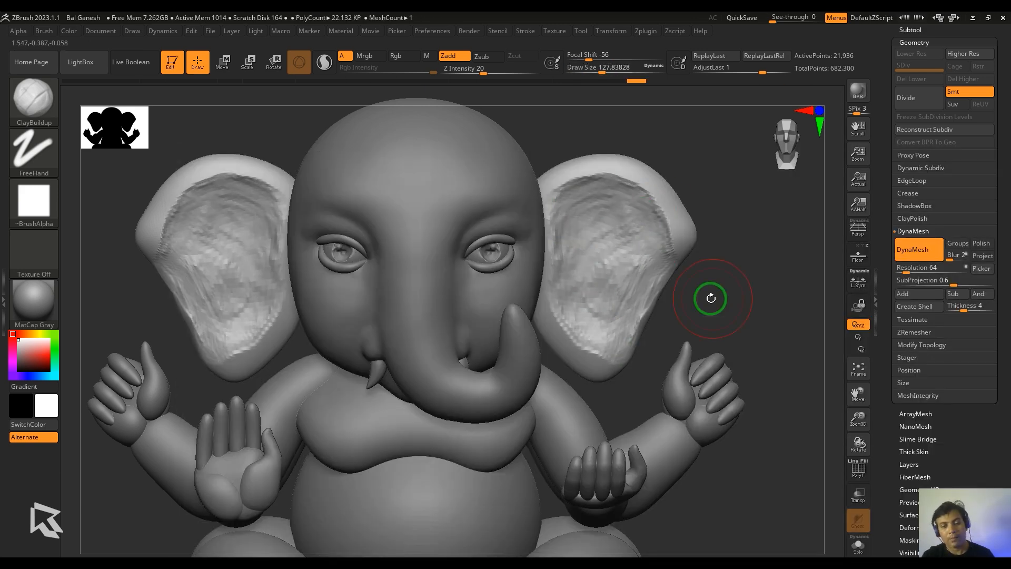
pyautogui.keyDown('shift'); pyautogui.moveTo(626, 280); pyautogui.dragTo(627, 218); pyautogui.keyUp('shift')
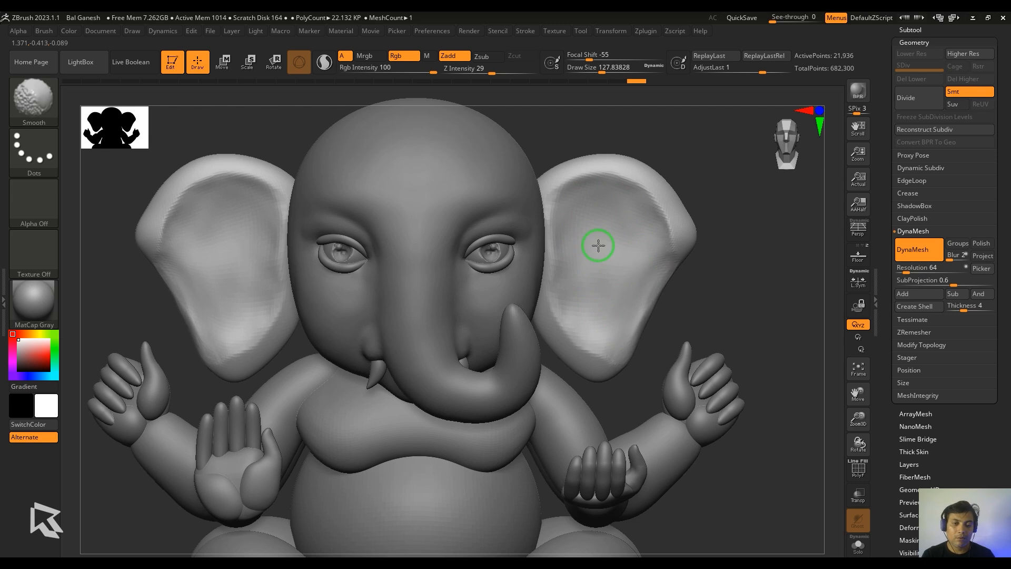
pyautogui.keyDown('ctrl'); pyautogui.moveTo(742, 281); pyautogui.dragTo(779, 287); pyautogui.keyUp('ctrl')
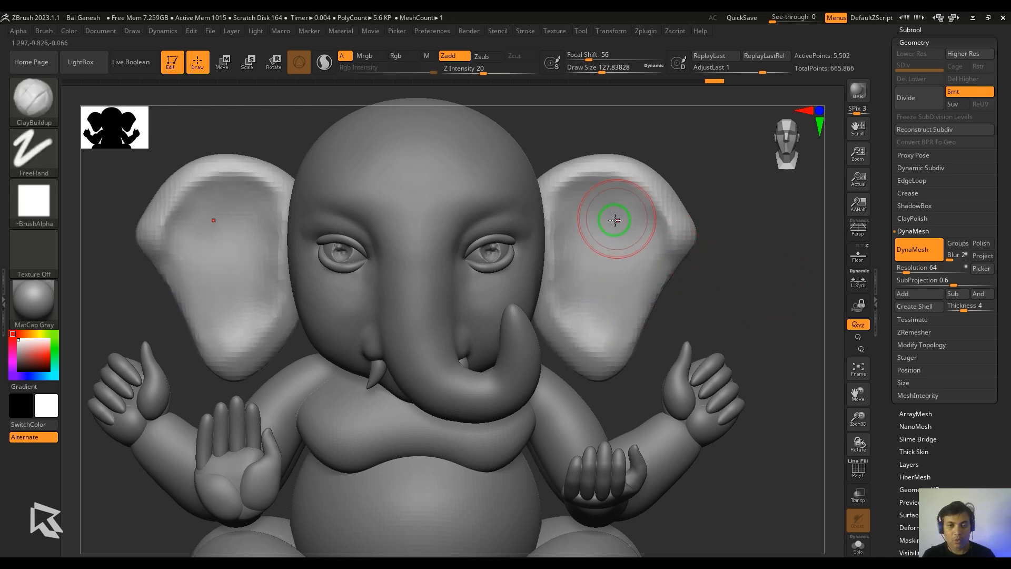
# Carve a groove inside the ears' rims using DamStandard at Z Intensity 15 and draw size 112, and smooth it.
pyautogui.press('b')
pyautogui.press('d')
pyautogui.press('s')
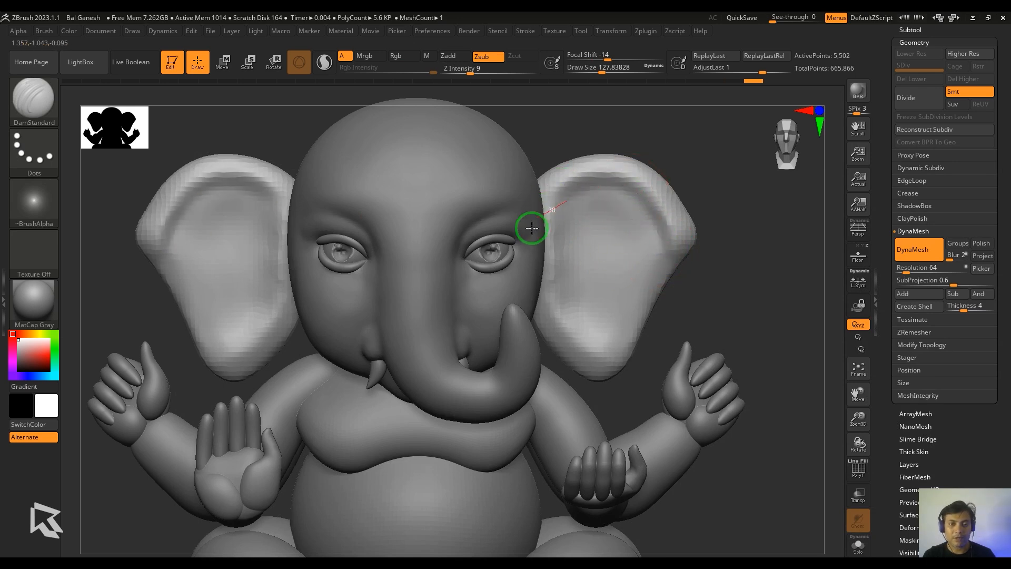
pyautogui.click(494, 70)
pyautogui.write('15')
pyautogui.press('Return')
pyautogui.moveTo(647, 274); pyautogui.dragTo(666, 235)
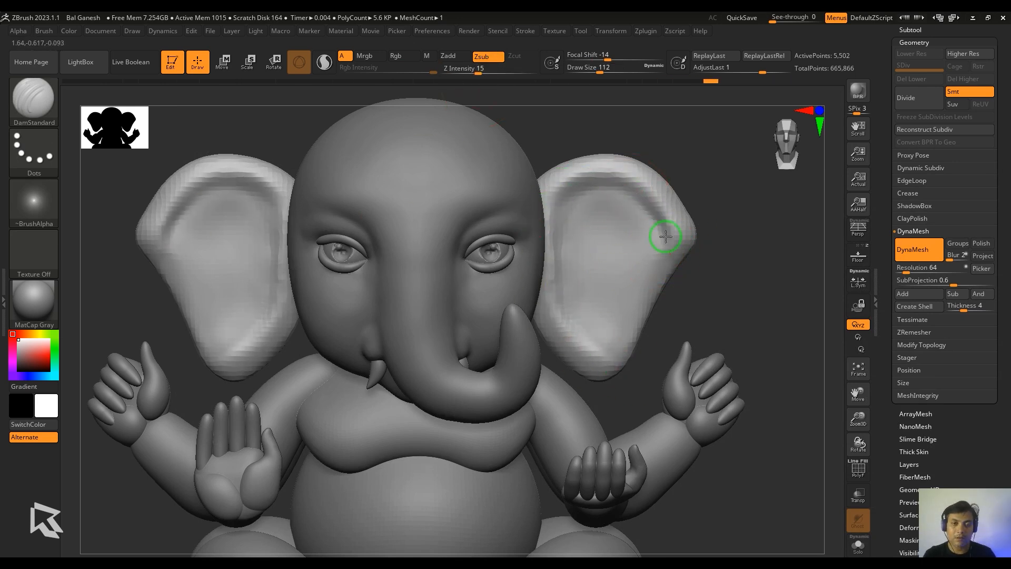
pyautogui.moveTo(635, 191); pyautogui.dragTo(562, 221)
pyautogui.moveTo(567, 300); pyautogui.dragTo(600, 369)
pyautogui.press('shift')
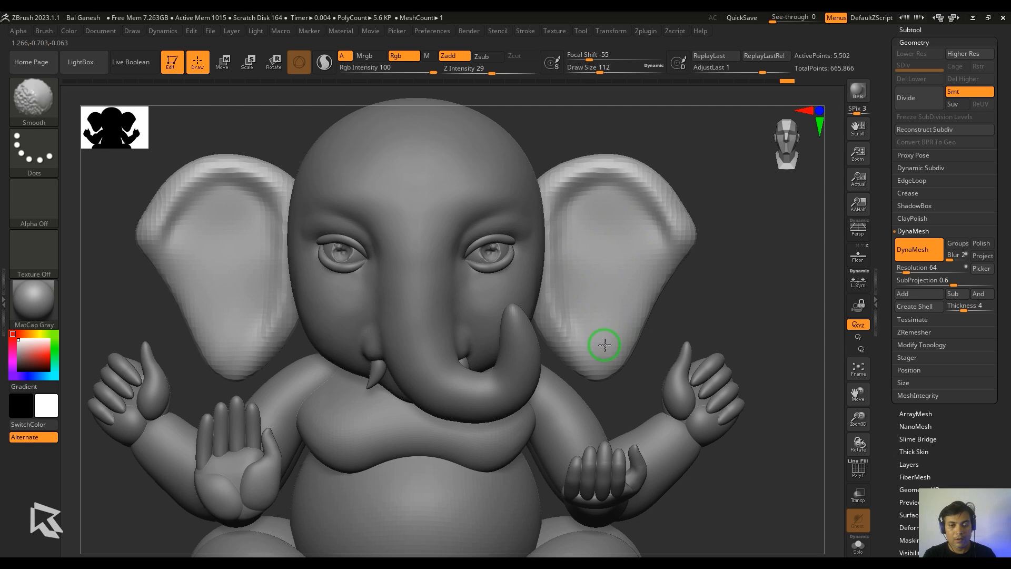
# Remesh the ears at DynaMesh resolution 256 and smooth their rims and inner surfaces.
pyautogui.write('256')
pyautogui.press('Return')
pyautogui.keyDown('ctrl'); pyautogui.moveTo(763, 295); pyautogui.dragTo(737, 326); pyautogui.keyUp('ctrl')
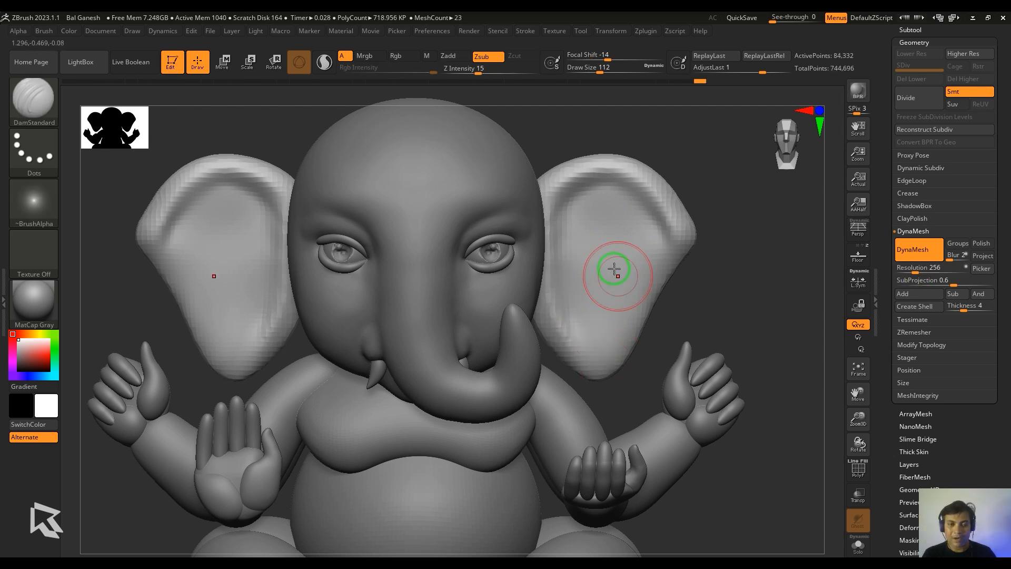
pyautogui.keyDown('shift'); pyautogui.moveTo(605, 176); pyautogui.dragTo(558, 184); pyautogui.keyUp('shift')
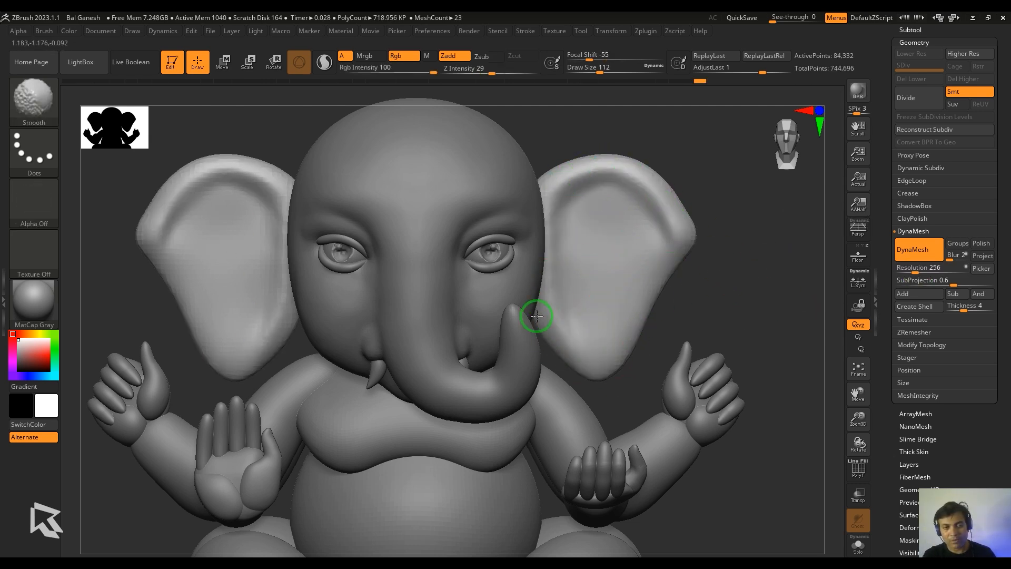
pyautogui.moveTo(659, 235)
pyautogui.mouseDown()
pyautogui.moveTo(544, 217)
pyautogui.moveTo(574, 354)
pyautogui.moveTo(606, 372)
pyautogui.mouseUp()
# Try carving the first folds from the inner ears toward their outer edges with DamStandard, and undo the strokes.
pyautogui.moveTo(747, 316)
pyautogui.mouseDown()
pyautogui.moveTo(680, 314)
pyautogui.moveTo(548, 228)
pyautogui.moveTo(639, 386)
pyautogui.moveTo(638, 296)
pyautogui.moveTo(753, 299)
pyautogui.moveTo(645, 167)
pyautogui.mouseUp()
pyautogui.moveTo(590, 209); pyautogui.dragTo(684, 272)
pyautogui.moveTo(593, 213); pyautogui.dragTo(669, 317)
pyautogui.moveTo(589, 218)
pyautogui.mouseDown()
pyautogui.moveTo(596, 276)
pyautogui.moveTo(642, 361)
pyautogui.mouseUp()
pyautogui.moveTo(590, 205)
pyautogui.mouseDown()
pyautogui.moveTo(686, 238)
pyautogui.moveTo(708, 260)
pyautogui.moveTo(701, 271)
pyautogui.mouseUp()
pyautogui.hotkey('ctrl', 'z')
pyautogui.hotkey('ctrl', 'z')
pyautogui.hotkey('ctrl', 'z')
pyautogui.hotkey('ctrl', 'z')
# Carve radiating folds across both inner ears with DamStandard at Z Intensity 15 and draw size about 74.
pyautogui.moveTo(587, 212)
pyautogui.mouseDown()
pyautogui.moveTo(709, 296)
pyautogui.moveTo(678, 330)
pyautogui.mouseUp()
pyautogui.moveTo(589, 232)
pyautogui.mouseDown()
pyautogui.moveTo(618, 336)
pyautogui.moveTo(658, 358)
pyautogui.mouseUp()
pyautogui.moveTo(753, 295); pyautogui.dragTo(763, 284)
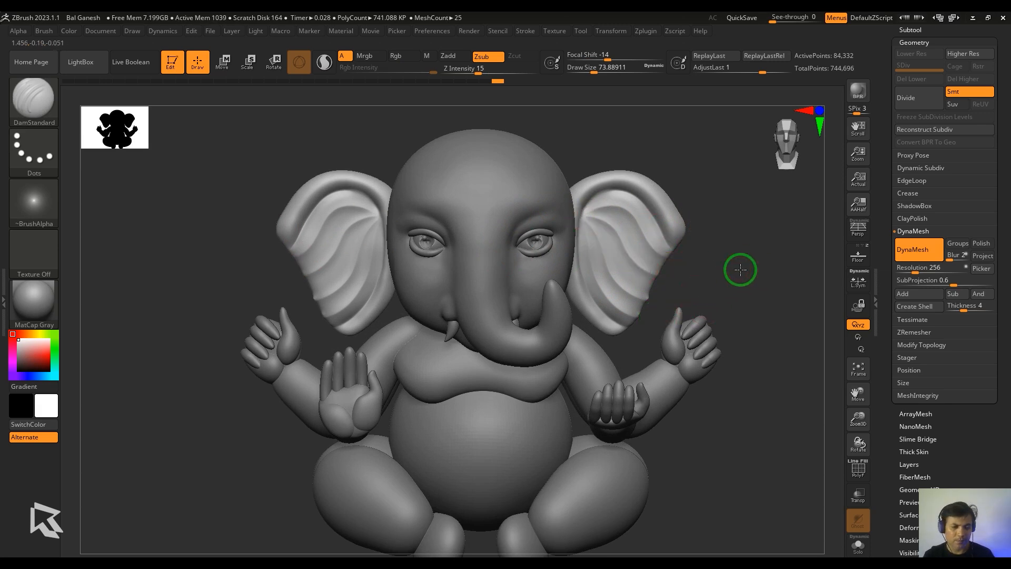
# Pull the ears' outer corners outward with the Move brush at draw size about 120.
pyautogui.moveTo(739, 269)
pyautogui.mouseDown()
pyautogui.moveTo(755, 267)
pyautogui.moveTo(731, 266)
pyautogui.mouseUp()
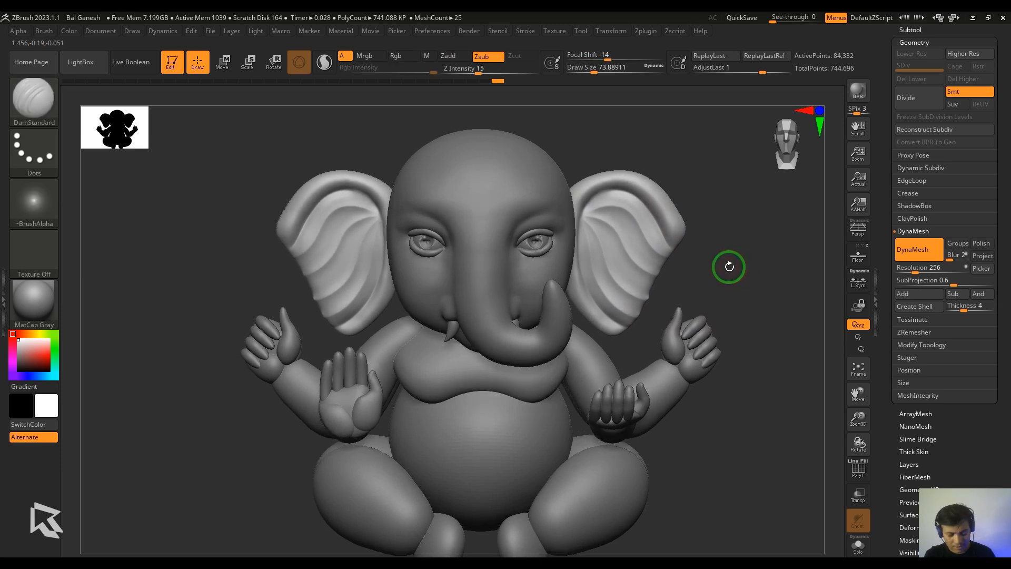
pyautogui.press('b')
pyautogui.press('m')
pyautogui.press('v')
pyautogui.press('s')
pyautogui.moveTo(680, 227); pyautogui.dragTo(698, 238)
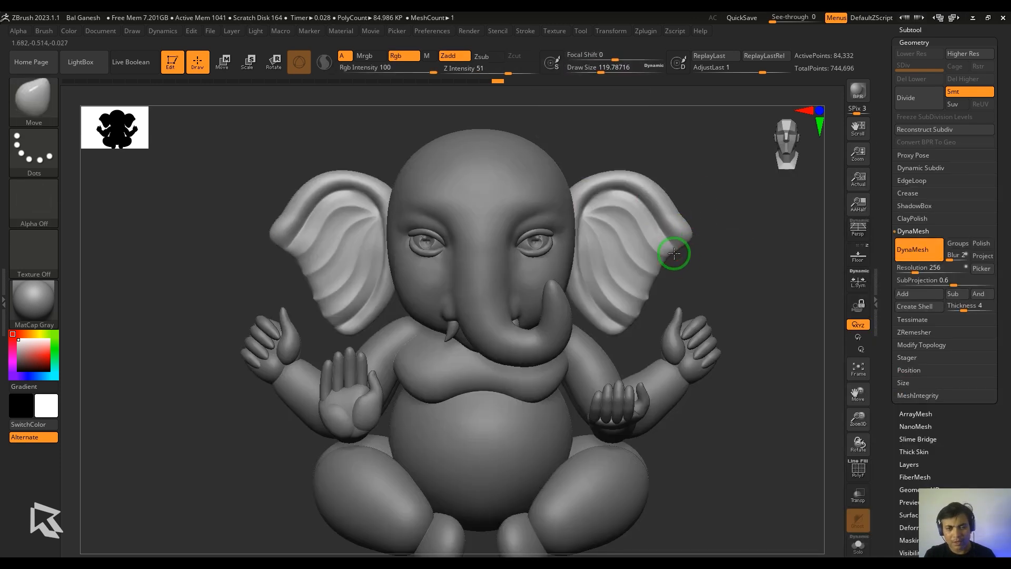
# Adjust the ears' lower outer edges with the Move brush at draw size about 77.
pyautogui.press('s')
pyautogui.moveTo(662, 269); pyautogui.dragTo(655, 267)
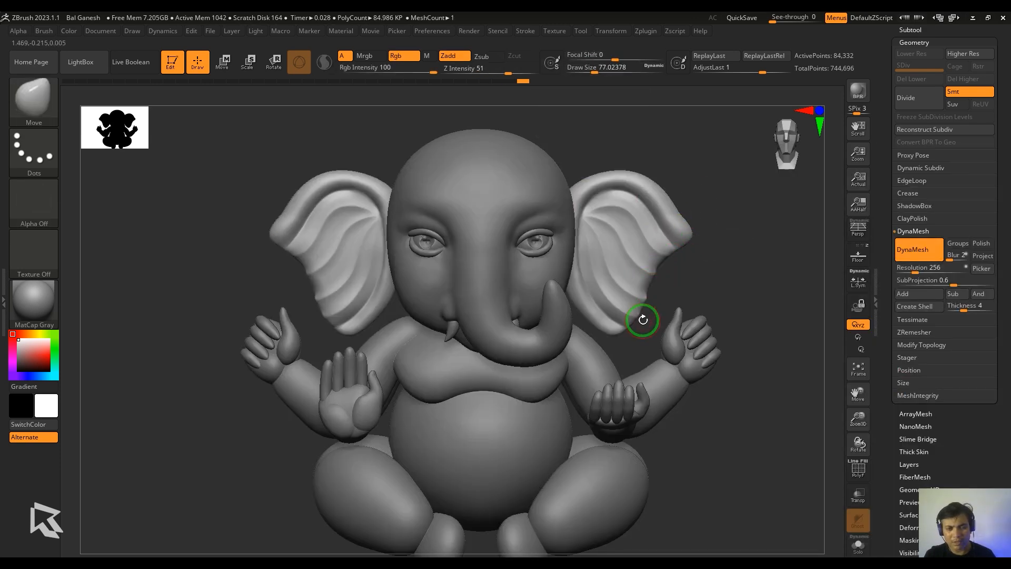
pyautogui.moveTo(635, 322); pyautogui.dragTo(635, 319)
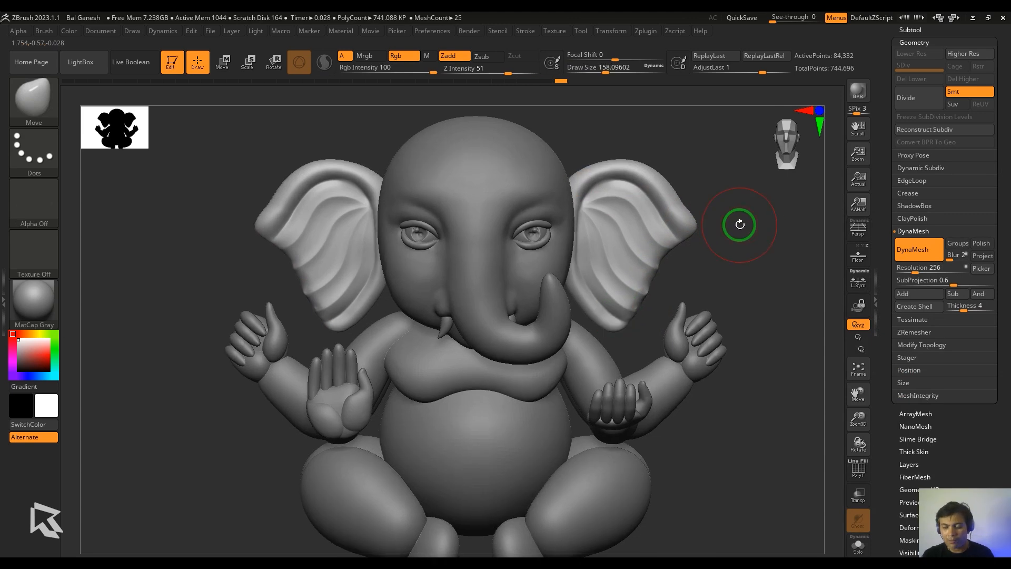
# Merge the chest and belly subtools into one torso subtool.
pyautogui.moveTo(1003, 110); pyautogui.dragTo(1003, 218)
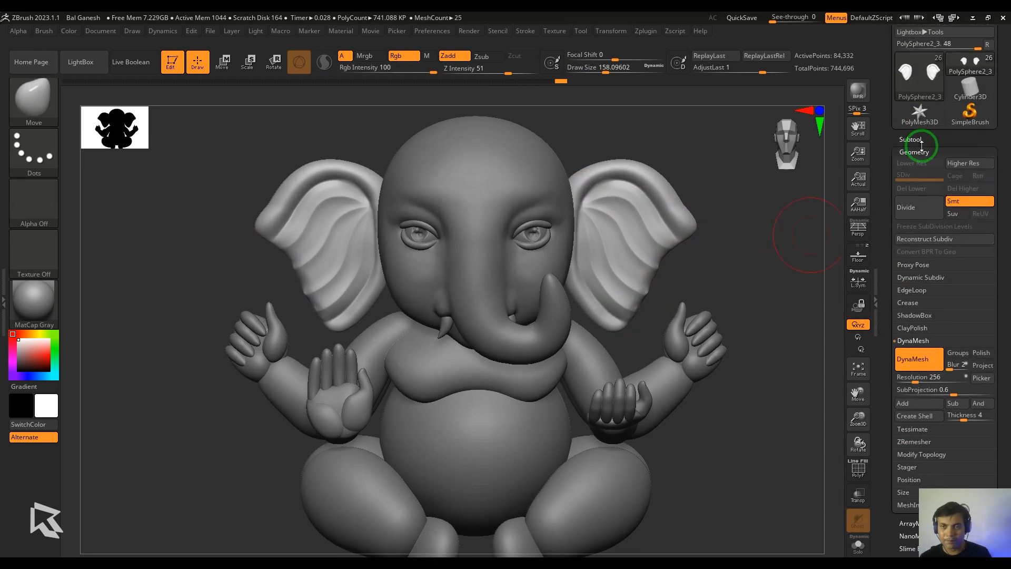
pyautogui.click(918, 142)
pyautogui.moveTo(896, 267); pyautogui.dragTo(892, 59)
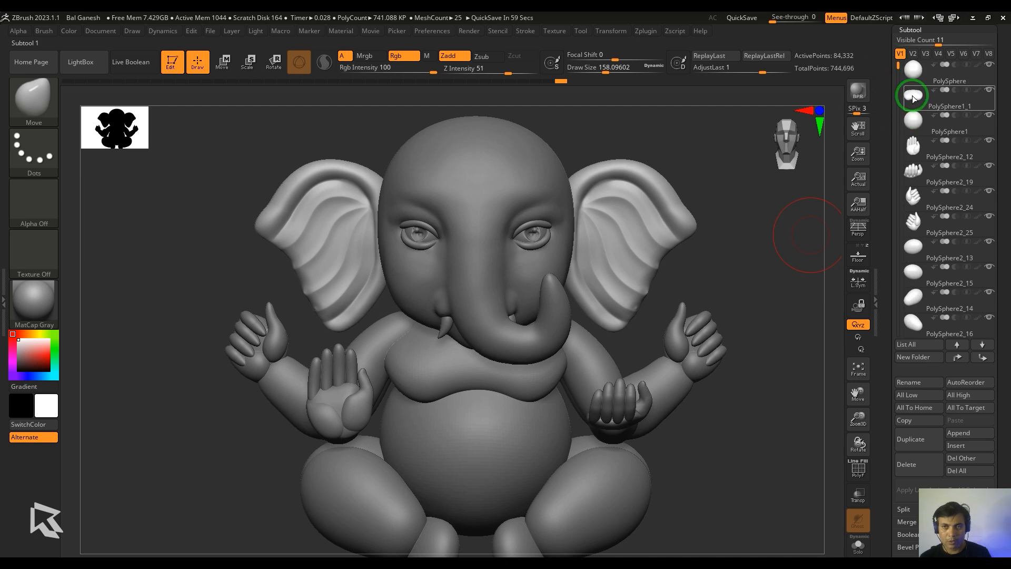
pyautogui.click(913, 71)
pyautogui.click(924, 105)
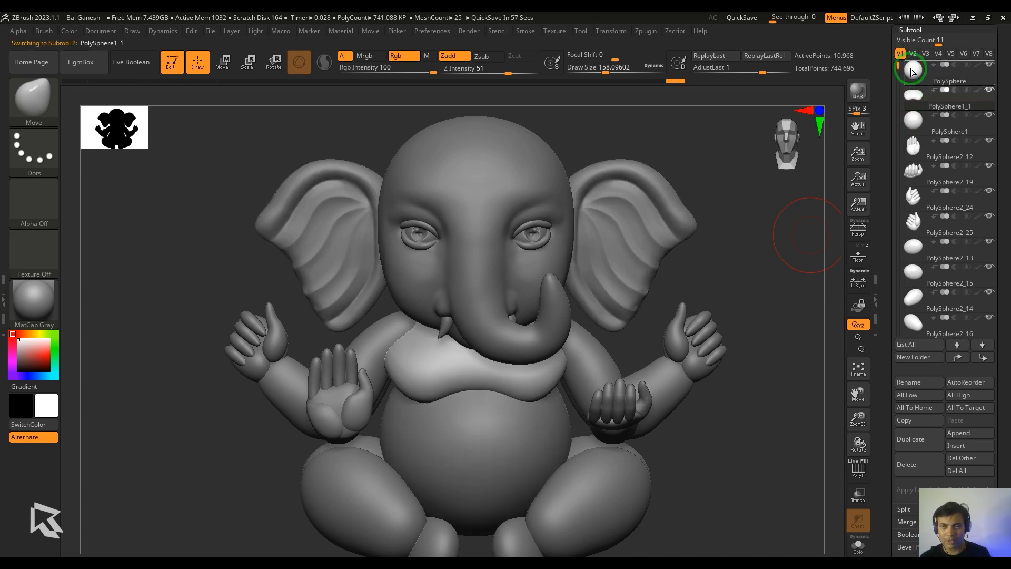
pyautogui.click(909, 465)
# Merge the upper-arm pieces into one subtool and move it up the subtool list toward the torso.
pyautogui.keyDown('alt'); pyautogui.click(592, 382); pyautogui.keyUp('alt')
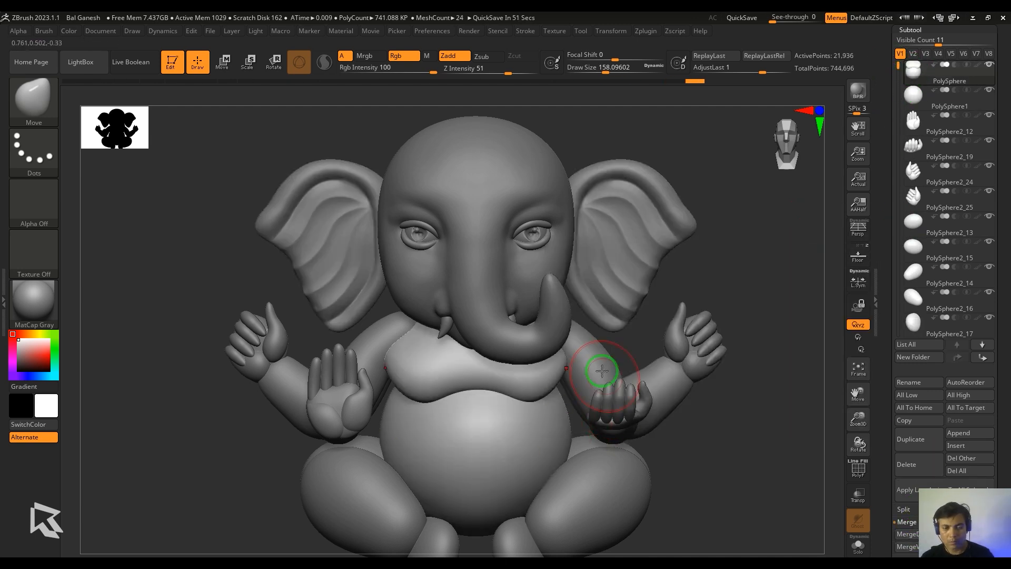
pyautogui.click(905, 533)
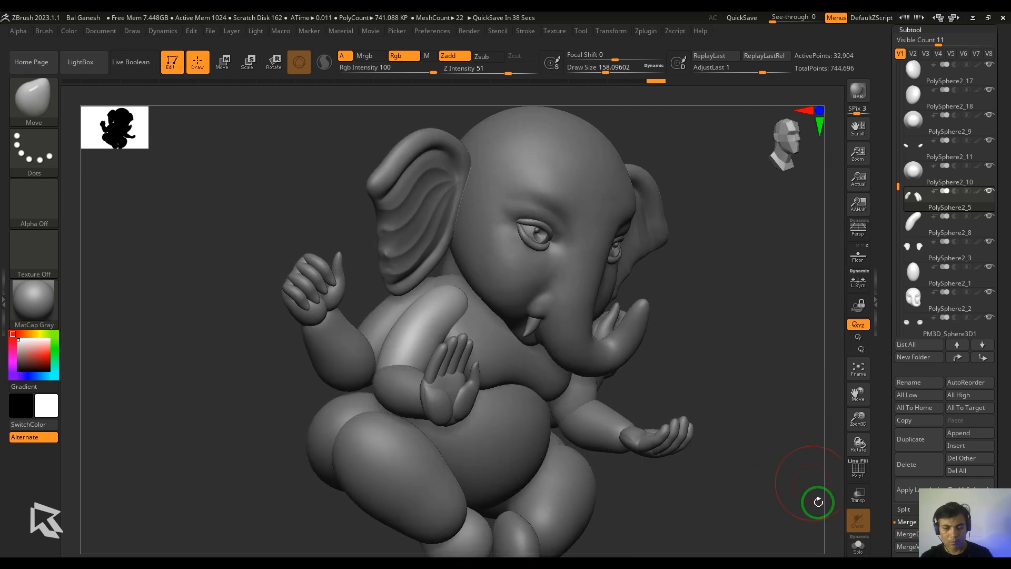
pyautogui.moveTo(816, 500); pyautogui.dragTo(747, 428)
pyautogui.moveTo(901, 228)
pyautogui.click(955, 357)
pyautogui.moveTo(899, 190); pyautogui.dragTo(896, 108)
pyautogui.click(955, 357)
pyautogui.click(955, 356)
pyautogui.click(955, 359)
pyautogui.click(955, 359)
pyautogui.click(955, 359)
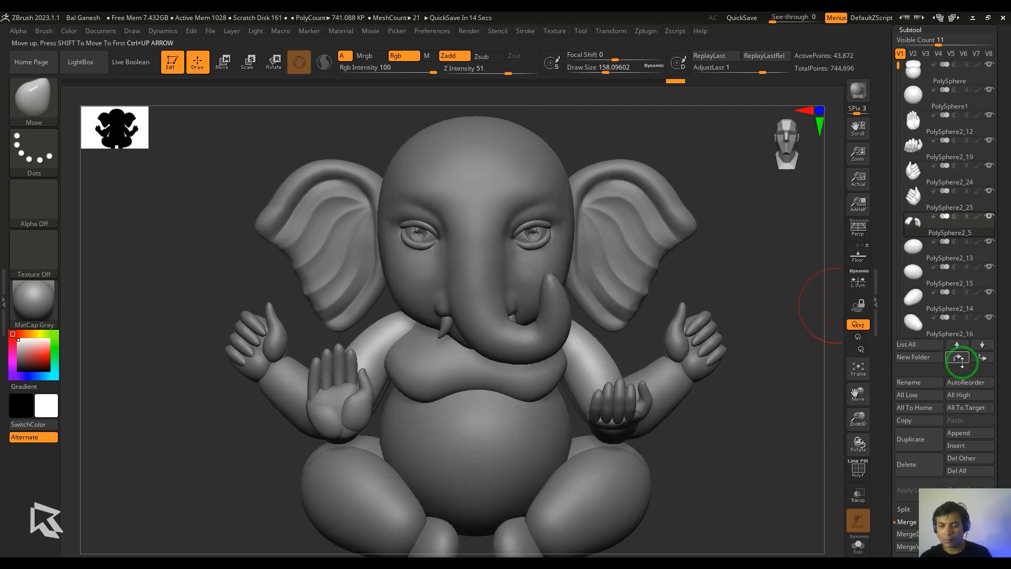
pyautogui.click(957, 356)
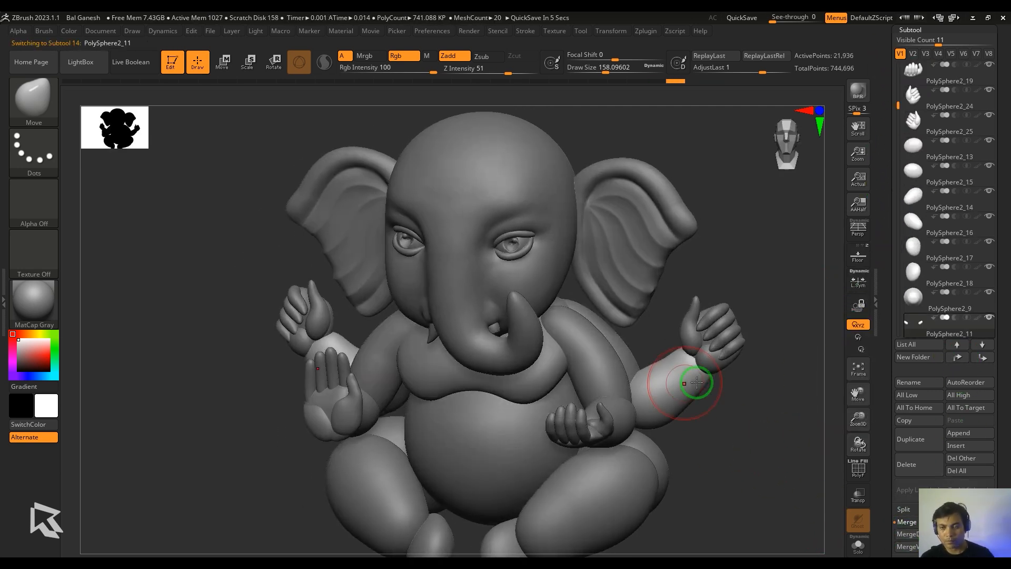
# Reorder the torso and arm subtools so they are adjacent and merge them into one body subtool.
pyautogui.moveTo(899, 105); pyautogui.dragTo(898, 67)
pyautogui.click(910, 74)
pyautogui.click(984, 357)
pyautogui.click(984, 357)
pyautogui.click(984, 357)
pyautogui.click(983, 357)
pyautogui.click(912, 273)
pyautogui.click(957, 357)
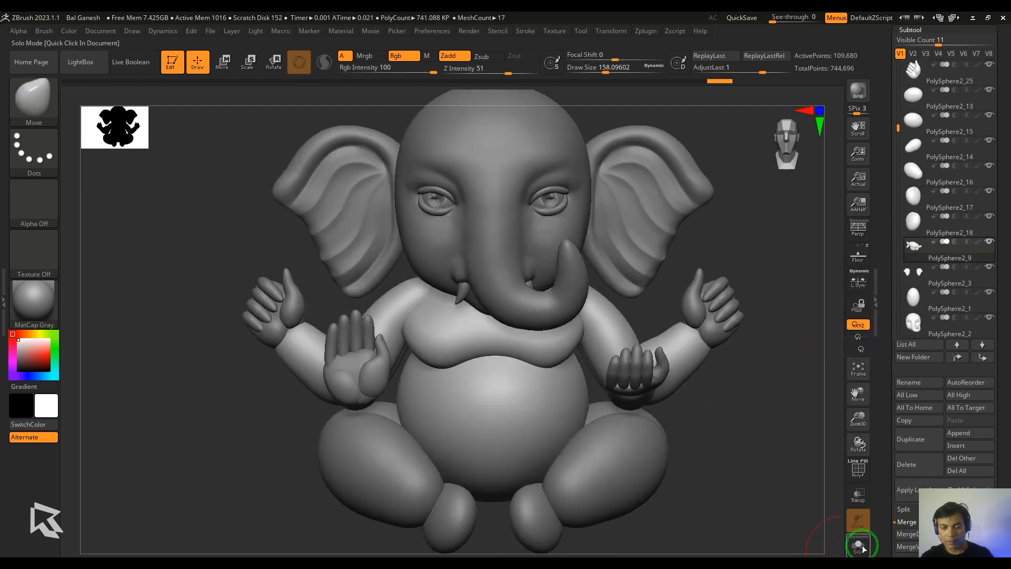
# Move the neck subtool next to the body in the list, merge the two and isolate the merged body.
pyautogui.click(859, 546)
pyautogui.moveTo(732, 464); pyautogui.dragTo(808, 466)
pyautogui.click(856, 546)
pyautogui.keyDown('alt'); pyautogui.click(484, 268); pyautogui.keyUp('alt')
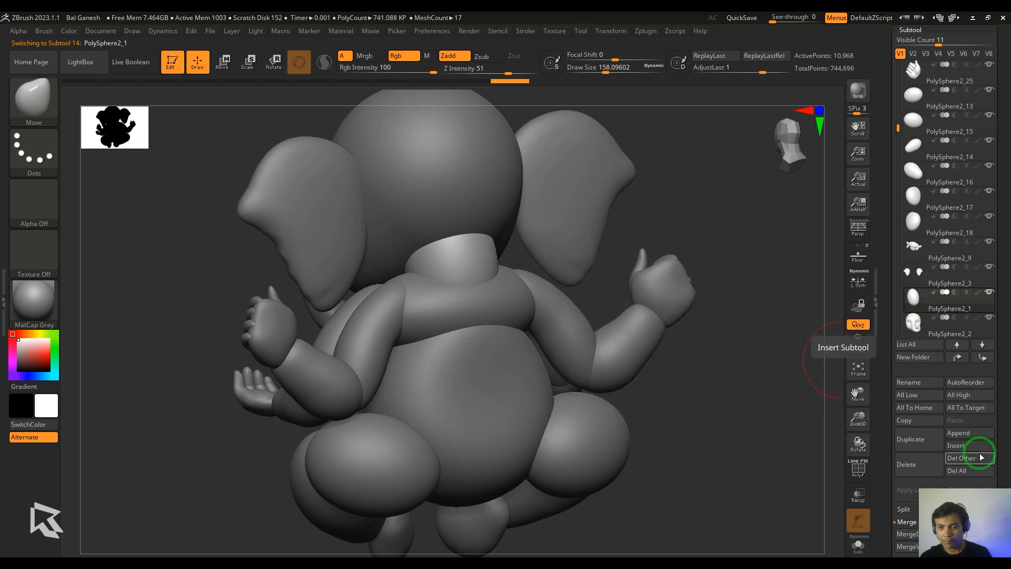
pyautogui.click(958, 356)
pyautogui.click(922, 247)
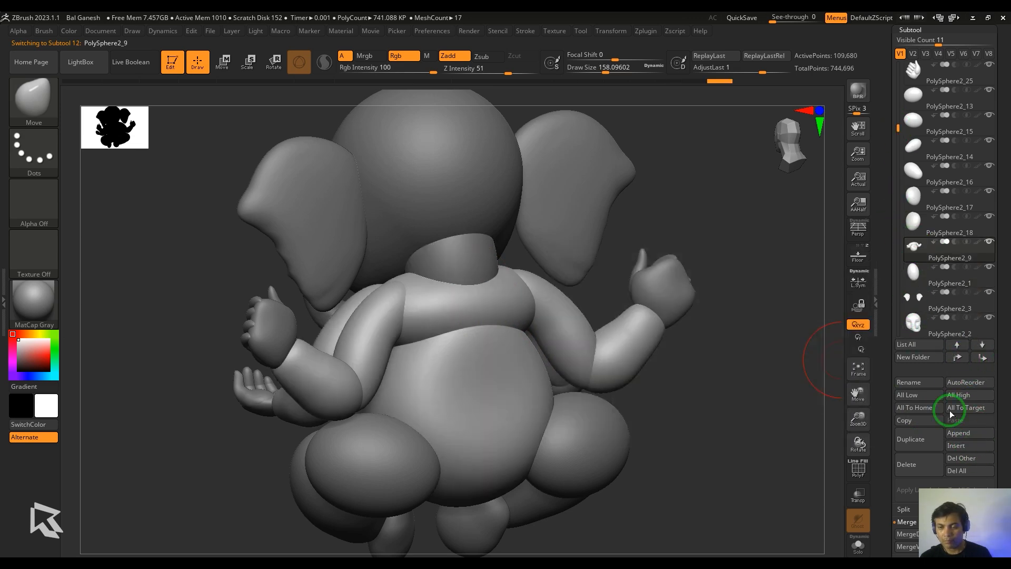
pyautogui.moveTo(714, 453); pyautogui.dragTo(846, 535)
pyautogui.click(857, 545)
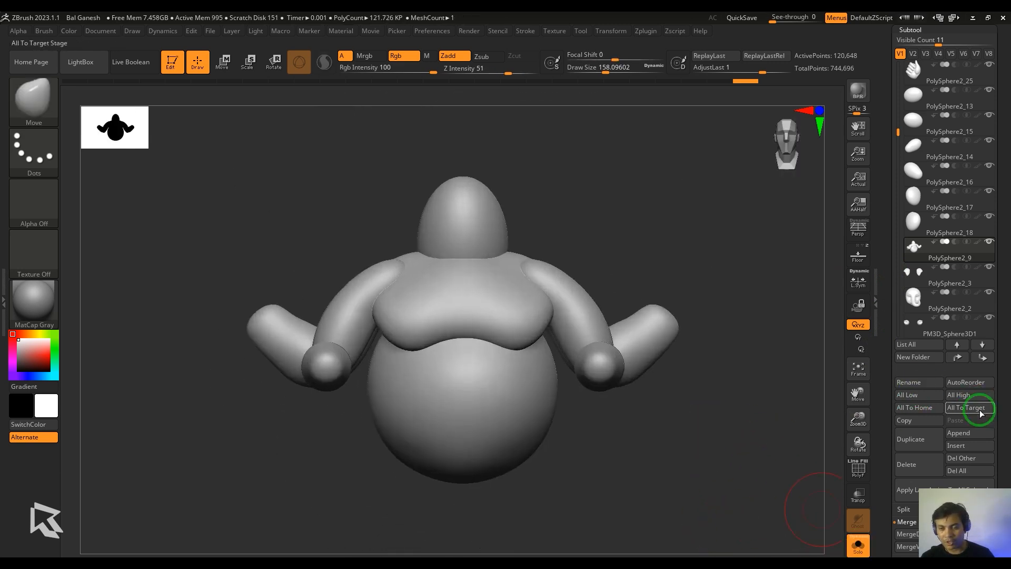
# Remesh the merged body with DynaMesh at resolution 200 and show the whole figure again.
pyautogui.moveTo(999, 422); pyautogui.dragTo(998, 320)
pyautogui.click(920, 309)
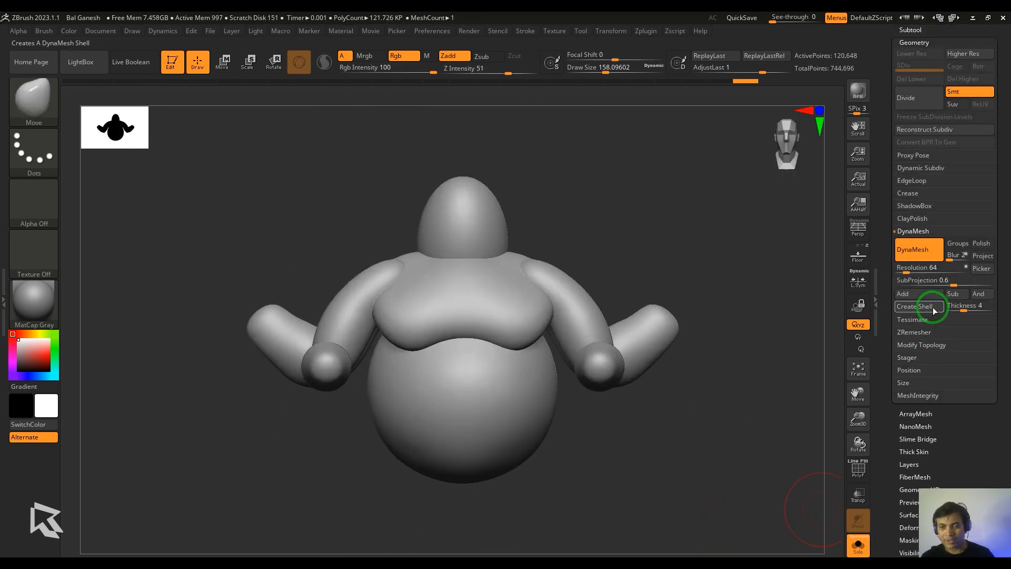
pyautogui.click(925, 271)
pyautogui.write('200')
pyautogui.press('Return')
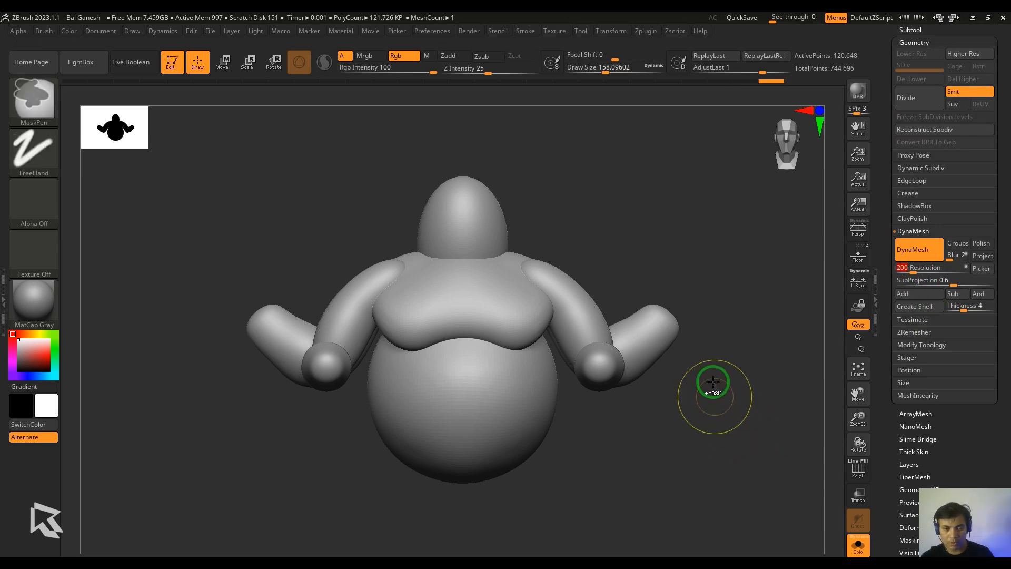
pyautogui.keyDown('ctrl'); pyautogui.moveTo(711, 384); pyautogui.dragTo(739, 448); pyautogui.keyUp('ctrl')
pyautogui.click(854, 544)
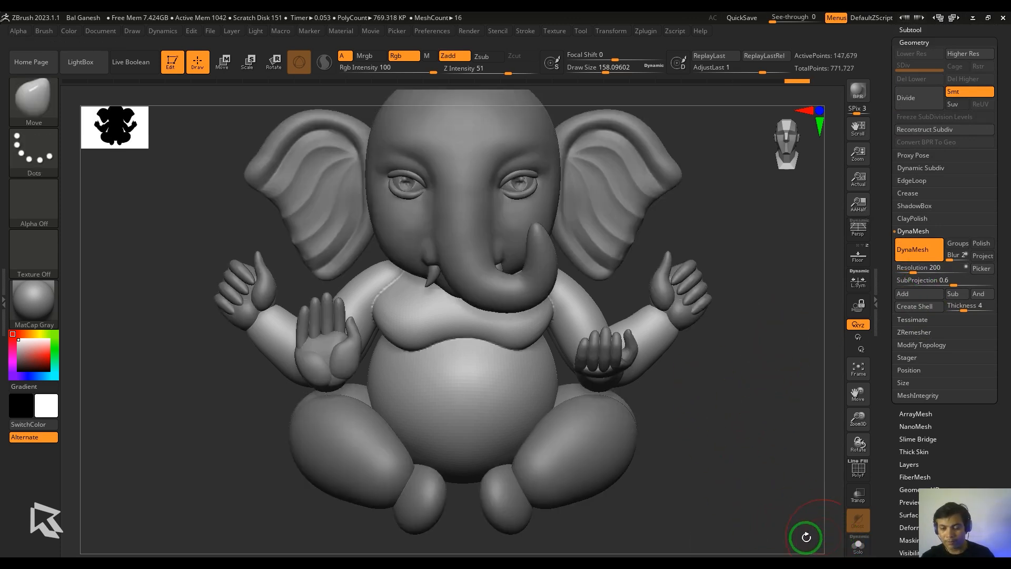
# Isolate the body, smooth the seams between arms and torso, and fill the shoulder joints with ClayBuildup.
pyautogui.click(854, 543)
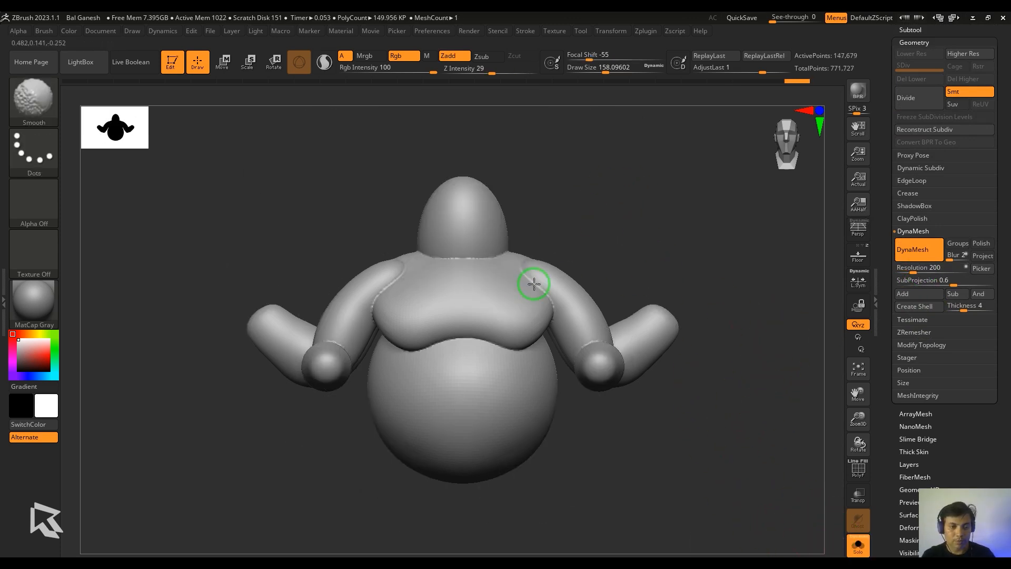
pyautogui.press('shift')
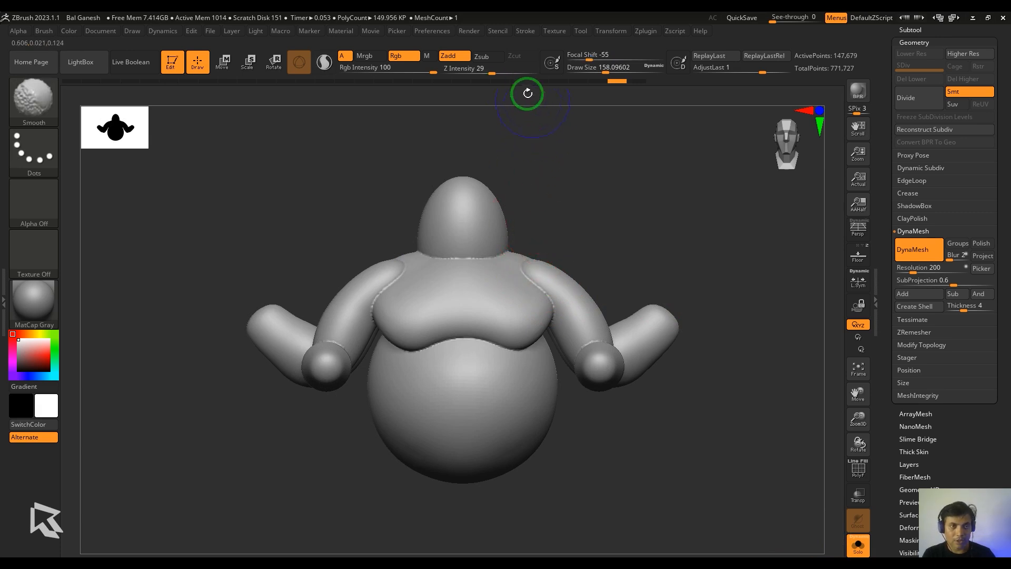
pyautogui.moveTo(542, 286)
pyautogui.mouseDown(button='right')
pyautogui.moveTo(559, 267)
pyautogui.moveTo(756, 260)
pyautogui.moveTo(551, 331)
pyautogui.moveTo(722, 289)
pyautogui.moveTo(623, 495)
pyautogui.moveTo(570, 259)
pyautogui.mouseUp(button='right')
pyautogui.press('b')
pyautogui.press('c')
pyautogui.press('b')
pyautogui.moveTo(571, 260)
pyautogui.mouseDown()
pyautogui.moveTo(554, 278)
pyautogui.moveTo(532, 266)
pyautogui.mouseUp()
# Reshape the shoulders with the Move brush and blend the shoulder and neck joints with ClayBuildup.
pyautogui.press('b')
pyautogui.press('m')
pyautogui.press('v')
pyautogui.press('s')
pyautogui.moveTo(532, 266)
pyautogui.mouseDown(button='right')
pyautogui.moveTo(546, 354)
pyautogui.moveTo(668, 190)
pyautogui.moveTo(642, 206)
pyautogui.mouseUp(button='right')
pyautogui.press('b')
pyautogui.press('c')
pyautogui.press('b')
pyautogui.moveTo(642, 205)
pyautogui.mouseDown()
pyautogui.moveTo(600, 213)
pyautogui.moveTo(621, 210)
pyautogui.mouseUp()
# Carve a soft crease on the back with DamStandard at draw size about 217 and smooth it.
pyautogui.moveTo(621, 210); pyautogui.dragTo(598, 302, button='right')
pyautogui.press('b')
pyautogui.press('d')
pyautogui.press('s')
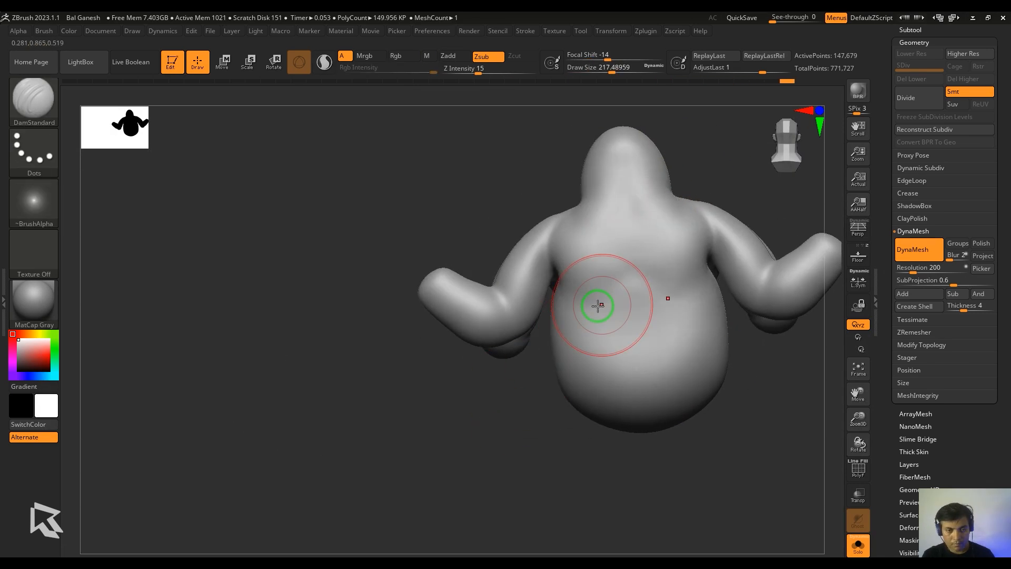
pyautogui.moveTo(598, 302); pyautogui.dragTo(631, 273)
pyautogui.keyDown('shift'); pyautogui.moveTo(632, 274); pyautogui.dragTo(625, 285); pyautogui.keyUp('shift')
pyautogui.moveTo(634, 330); pyautogui.dragTo(527, 367)
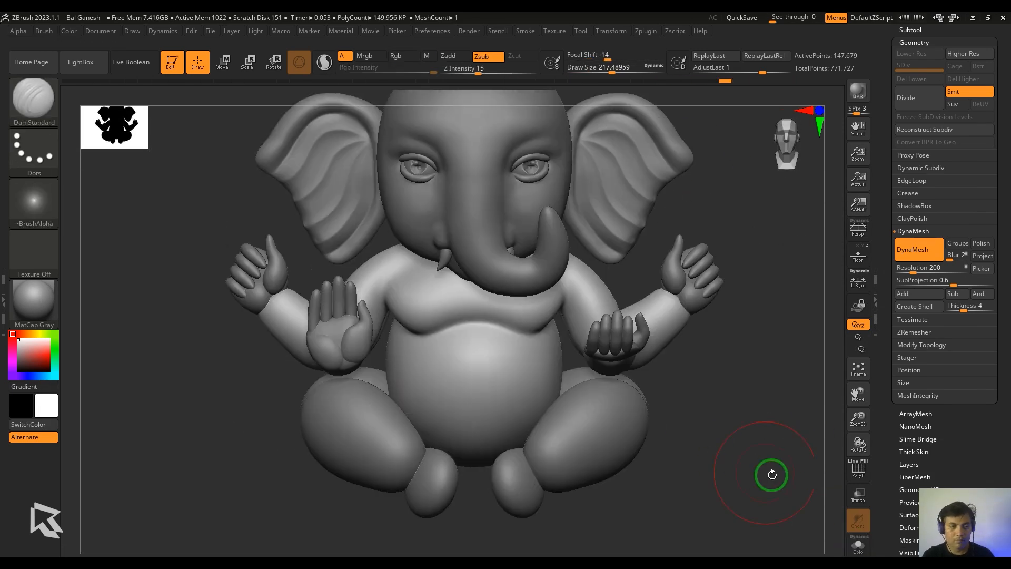
# Build up small nipples on the chest with ClayBuildup and carve the navel with DamStandard at draw size about 68.
pyautogui.press('b')
pyautogui.press('c')
pyautogui.press('b')
pyautogui.press('s')
pyautogui.press('b')
pyautogui.press('d')
pyautogui.press('s')
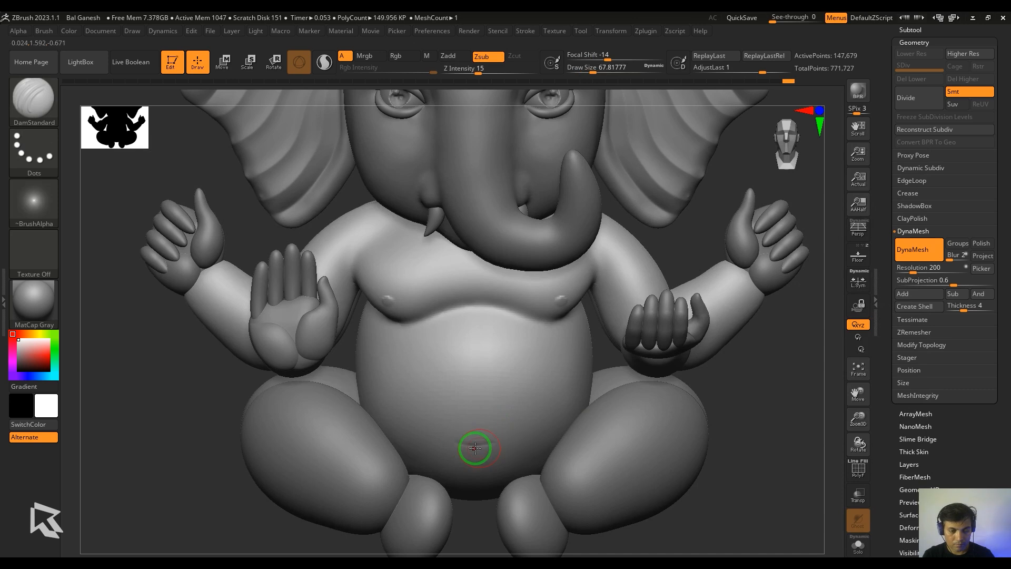
pyautogui.moveTo(459, 447); pyautogui.dragTo(491, 445)
pyautogui.moveTo(519, 429); pyautogui.dragTo(738, 391, button='right')
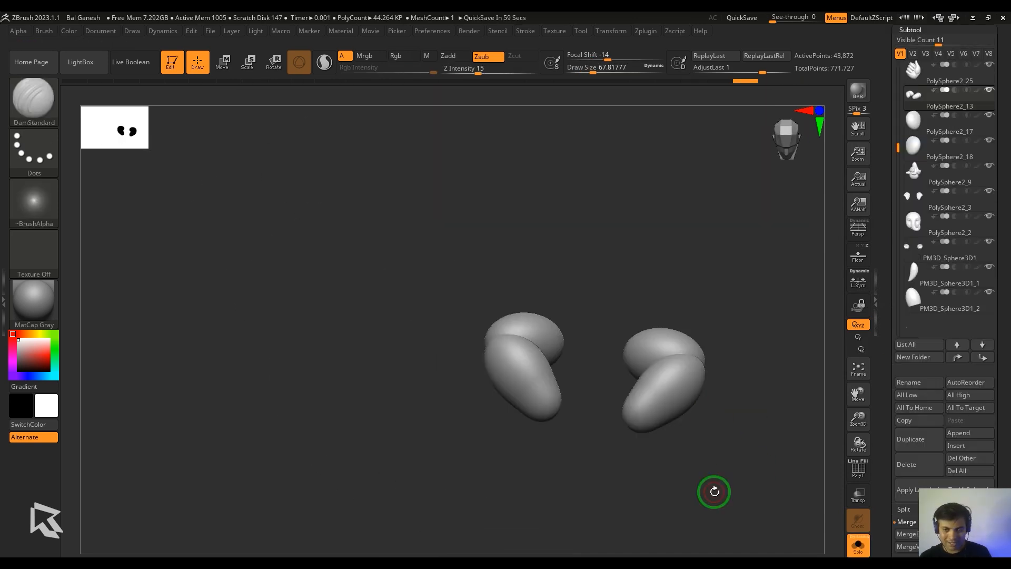
# Remesh the merged leg pieces with DynaMesh at resolution 200.
pyautogui.click(843, 543)
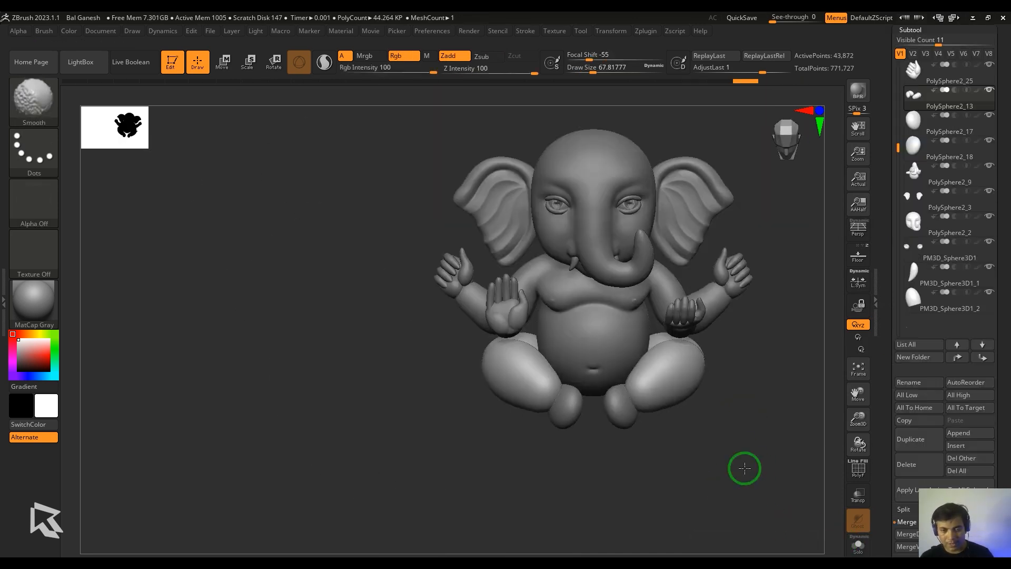
pyautogui.scroll(-1, 1006, 397)
pyautogui.moveTo(1006, 396); pyautogui.dragTo(1003, 242)
pyautogui.click(921, 357)
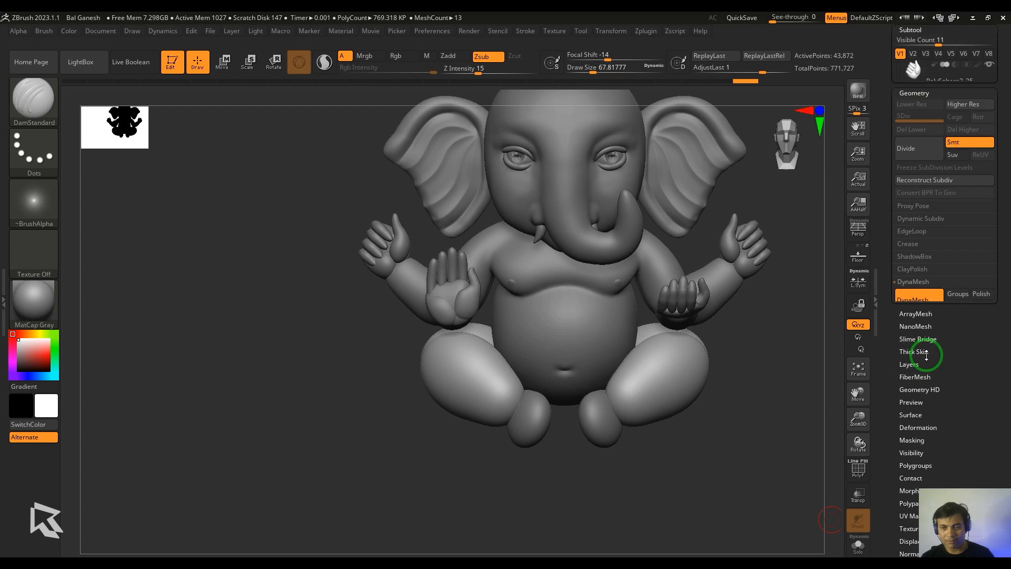
pyautogui.click(920, 270)
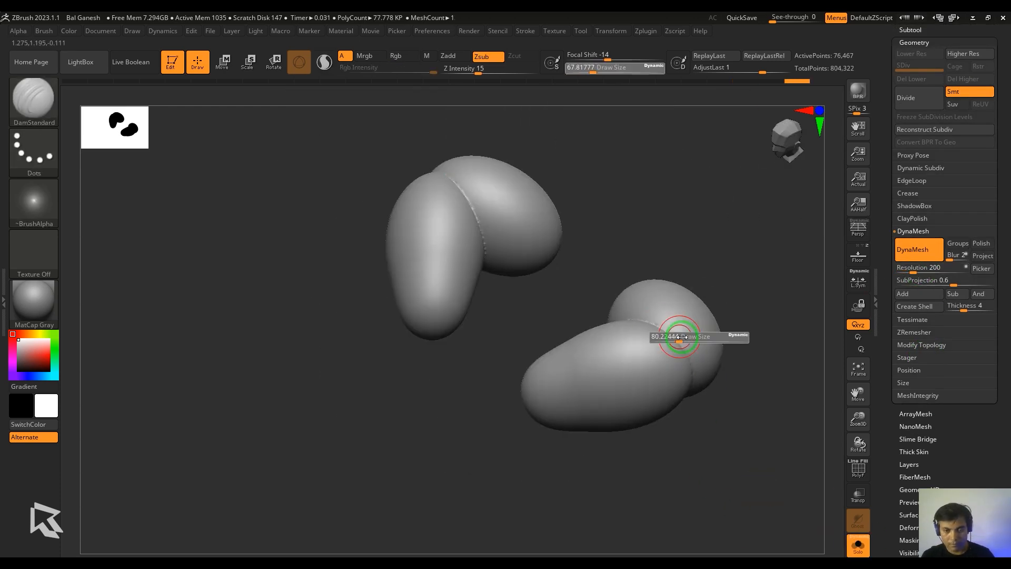
# Smooth the seams where the two segments of each leg meet, using draw size about 145.
pyautogui.keyDown('shift'); pyautogui.moveTo(709, 435); pyautogui.dragTo(701, 433); pyautogui.keyUp('shift')
pyautogui.moveTo(675, 355); pyautogui.dragTo(677, 195)
pyautogui.keyDown('shift'); pyautogui.moveTo(677, 194); pyautogui.dragTo(677, 253); pyautogui.keyUp('shift')
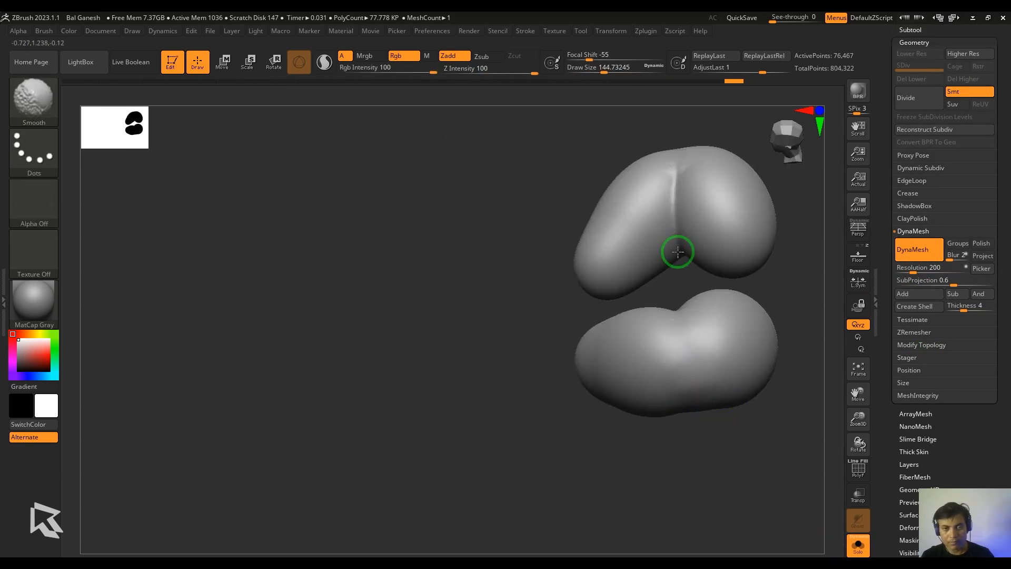
pyautogui.moveTo(681, 423)
pyautogui.mouseDown()
pyautogui.moveTo(658, 420)
pyautogui.moveTo(668, 390)
pyautogui.mouseUp()
# Carve a crease along the inner bend of each leg with DamStandard at Z Intensity 22 and draw size about 87.
pyautogui.press('b')
pyautogui.press('d')
pyautogui.press('s')
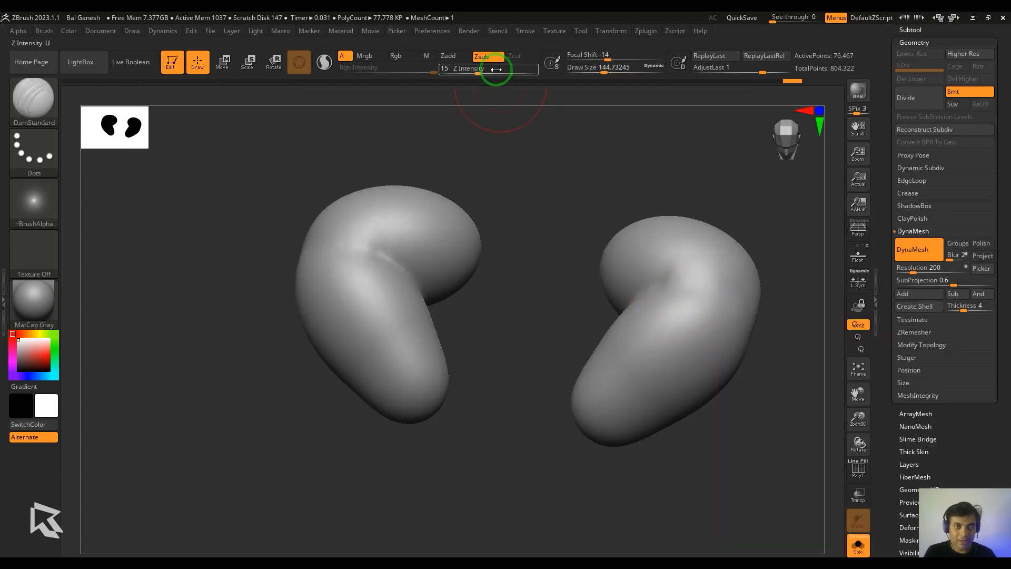
pyautogui.write('22')
pyautogui.press('Return')
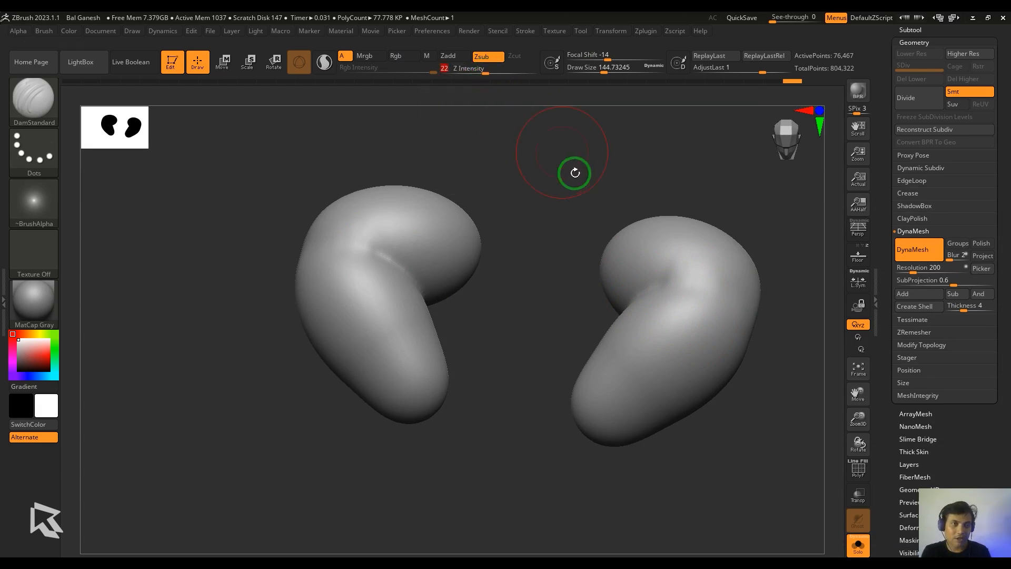
pyautogui.moveTo(662, 257); pyautogui.dragTo(694, 247, button='right')
pyautogui.press('s')
pyautogui.moveTo(645, 298); pyautogui.dragTo(638, 298)
pyautogui.moveTo(721, 254); pyautogui.dragTo(630, 294)
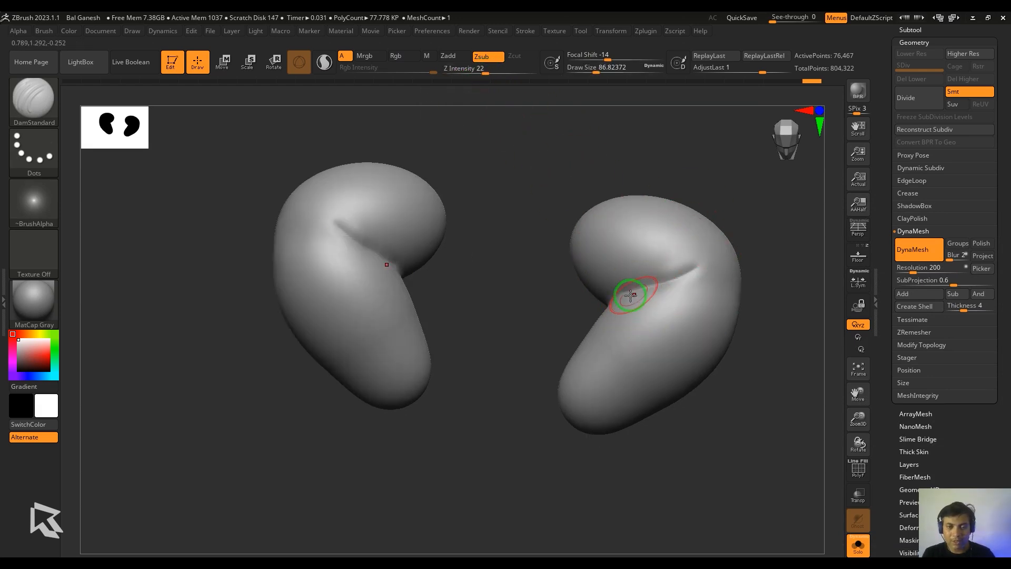
# Carve short cloth folds radiating outward from the inner bend of each leg.
pyautogui.moveTo(734, 297); pyautogui.dragTo(621, 289)
pyautogui.moveTo(733, 210); pyautogui.dragTo(747, 224)
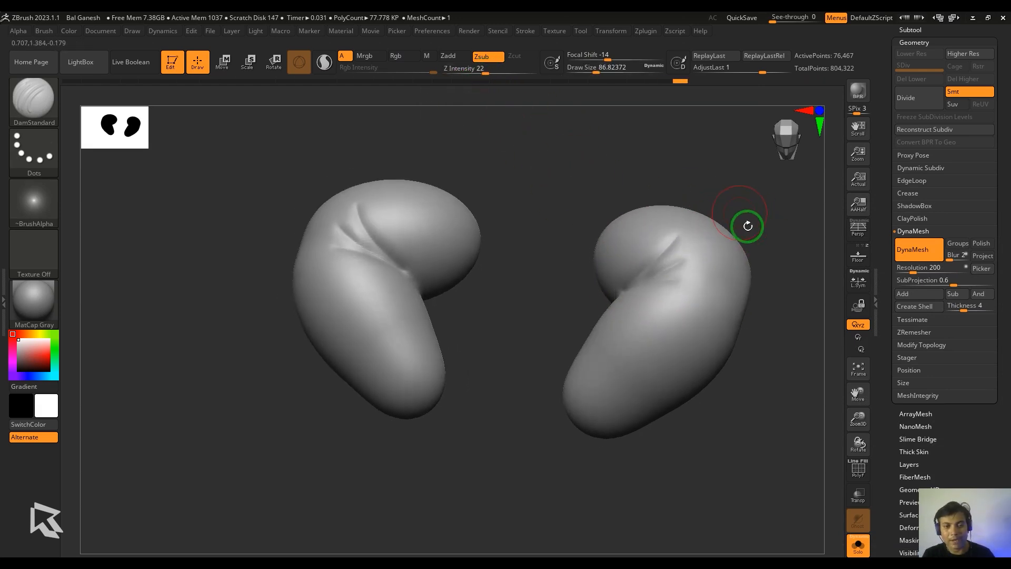
pyautogui.moveTo(762, 390); pyautogui.dragTo(744, 368)
pyautogui.moveTo(777, 290)
pyautogui.mouseDown()
pyautogui.moveTo(810, 302)
pyautogui.moveTo(805, 317)
pyautogui.mouseUp()
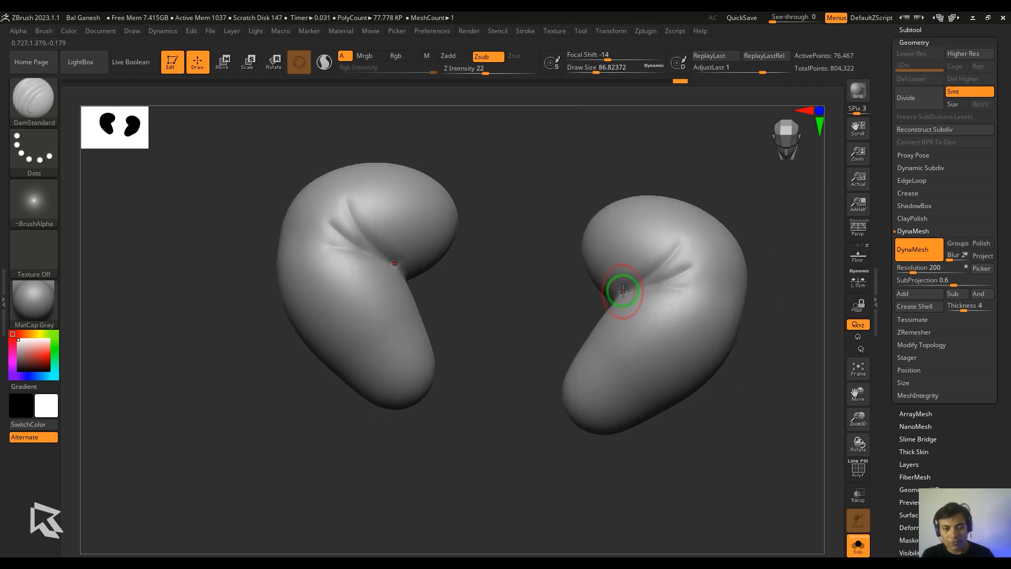
pyautogui.moveTo(623, 291); pyautogui.dragTo(691, 324)
pyautogui.moveTo(743, 293); pyautogui.dragTo(618, 300)
# Carve curved folds across the front of the lower legs down to their ends, undoing one stray stroke.
pyautogui.moveTo(625, 361); pyautogui.dragTo(687, 358)
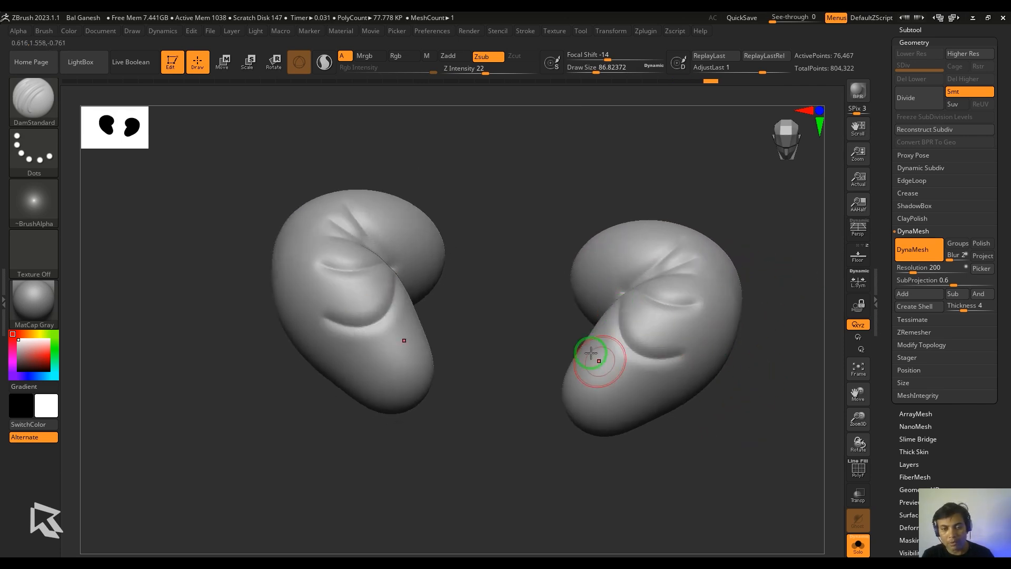
pyautogui.moveTo(589, 360); pyautogui.dragTo(625, 381)
pyautogui.moveTo(653, 469)
pyautogui.mouseDown()
pyautogui.moveTo(656, 403)
pyautogui.moveTo(556, 352)
pyautogui.mouseUp()
pyautogui.hotkey('ctrl', 'z')
pyautogui.moveTo(637, 435); pyautogui.dragTo(649, 459)
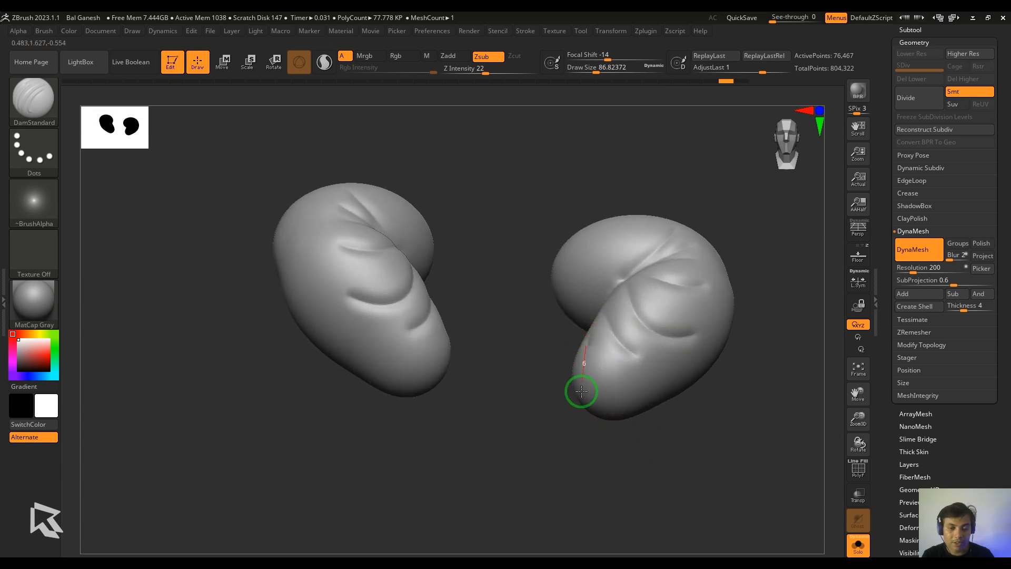
pyautogui.moveTo(581, 391); pyautogui.dragTo(670, 402)
pyautogui.moveTo(732, 416); pyautogui.dragTo(680, 393)
pyautogui.moveTo(618, 389); pyautogui.dragTo(569, 358)
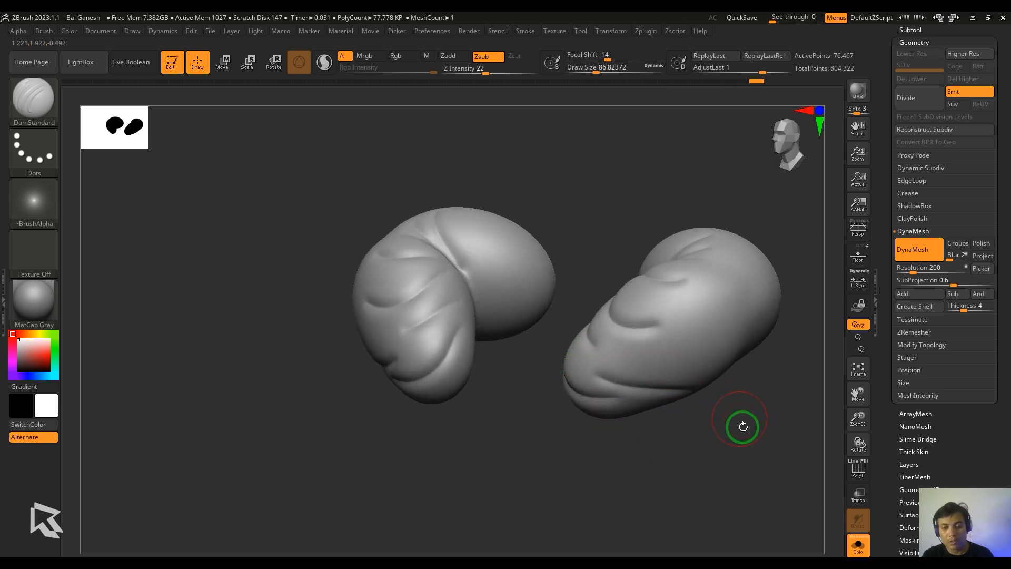
# Carve more cloth folds around the outer sides of both legs with DamStandard and soften them with light smoothing.
pyautogui.moveTo(742, 426); pyautogui.dragTo(727, 413)
pyautogui.moveTo(716, 363); pyautogui.dragTo(631, 347)
pyautogui.moveTo(752, 413)
pyautogui.mouseDown()
pyautogui.moveTo(661, 259)
pyautogui.moveTo(722, 270)
pyautogui.moveTo(641, 316)
pyautogui.moveTo(586, 256)
pyautogui.moveTo(542, 305)
pyautogui.moveTo(650, 423)
pyautogui.moveTo(711, 388)
pyautogui.moveTo(643, 379)
pyautogui.moveTo(756, 268)
pyautogui.moveTo(686, 381)
pyautogui.mouseUp()
pyautogui.press('shift')
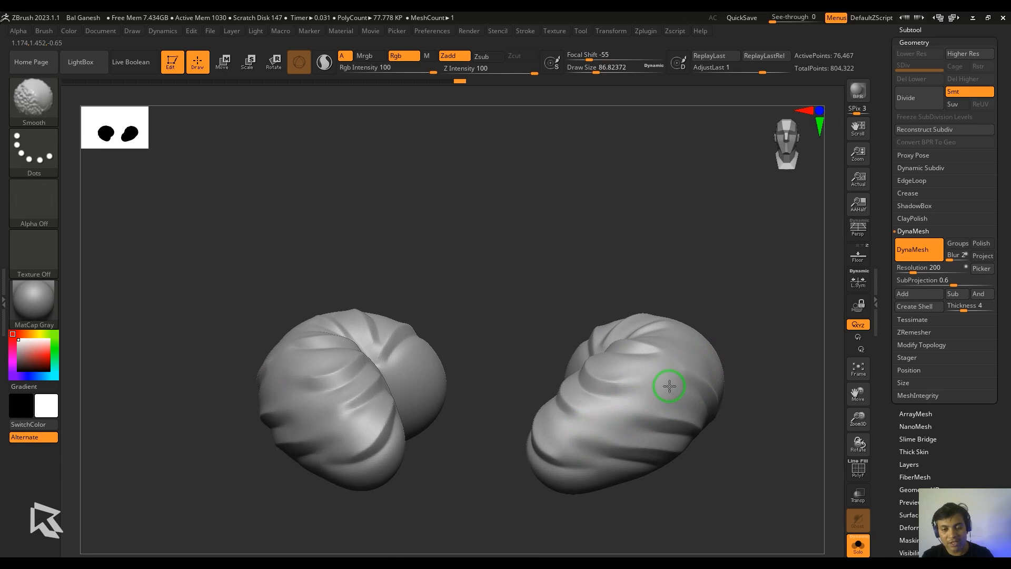
pyautogui.moveTo(669, 386); pyautogui.dragTo(672, 368)
pyautogui.moveTo(671, 416)
pyautogui.mouseDown()
pyautogui.moveTo(679, 478)
pyautogui.moveTo(645, 336)
pyautogui.mouseUp()
pyautogui.moveTo(652, 291); pyautogui.dragTo(719, 402)
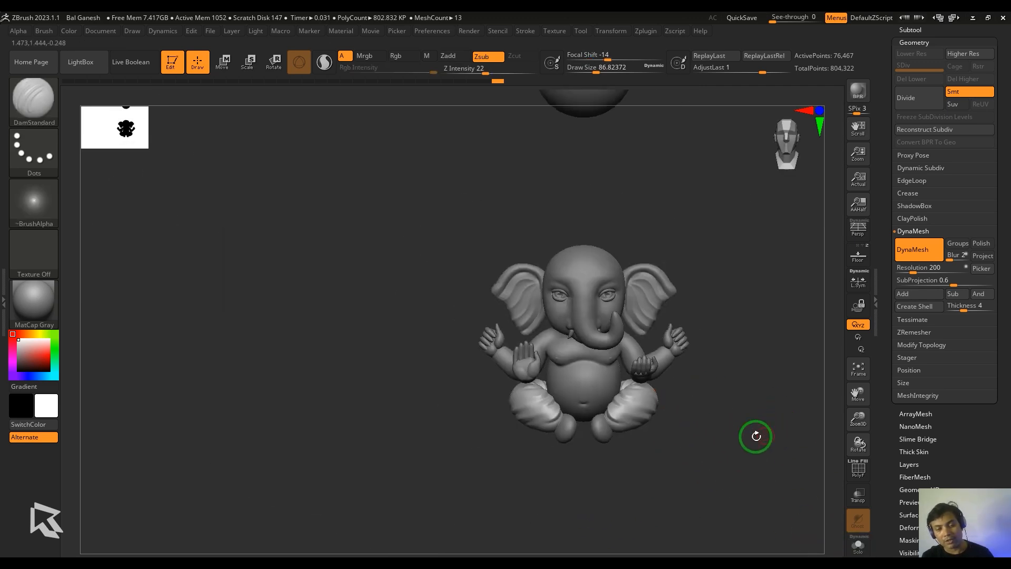
# Scale the open-palm front hand slightly and adjust its position at the end of the arm.
pyautogui.press('f')
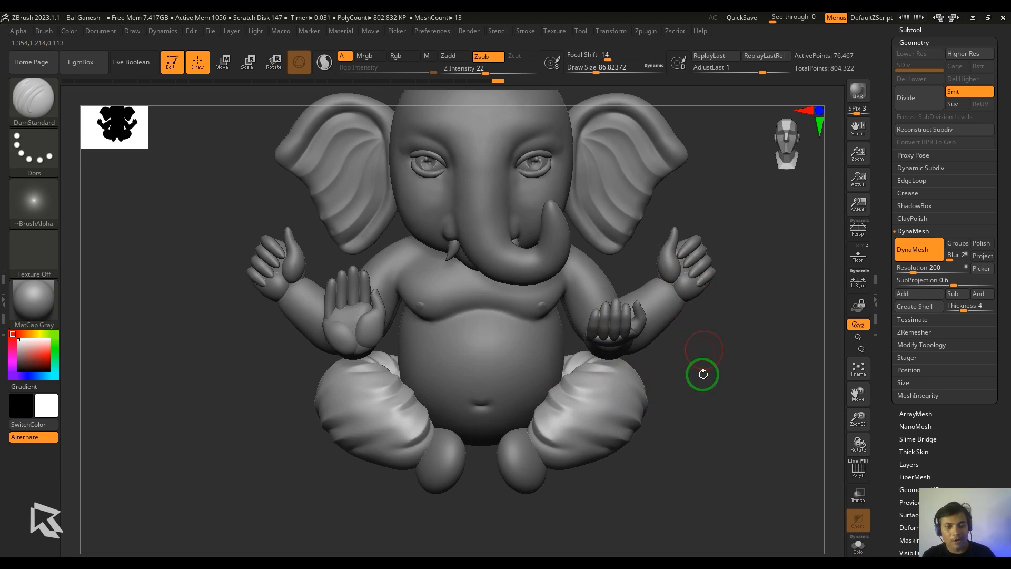
pyautogui.moveTo(742, 405)
pyautogui.keyDown('alt'); pyautogui.mouseDown()
pyautogui.moveTo(745, 384)
pyautogui.moveTo(754, 390)
pyautogui.moveTo(746, 389)
pyautogui.mouseUp(); pyautogui.keyUp('alt')
pyautogui.keyDown('alt'); pyautogui.moveTo(759, 389); pyautogui.dragTo(792, 420); pyautogui.keyUp('alt')
pyautogui.keyDown('alt'); pyautogui.moveTo(729, 428); pyautogui.dragTo(790, 400); pyautogui.keyUp('alt')
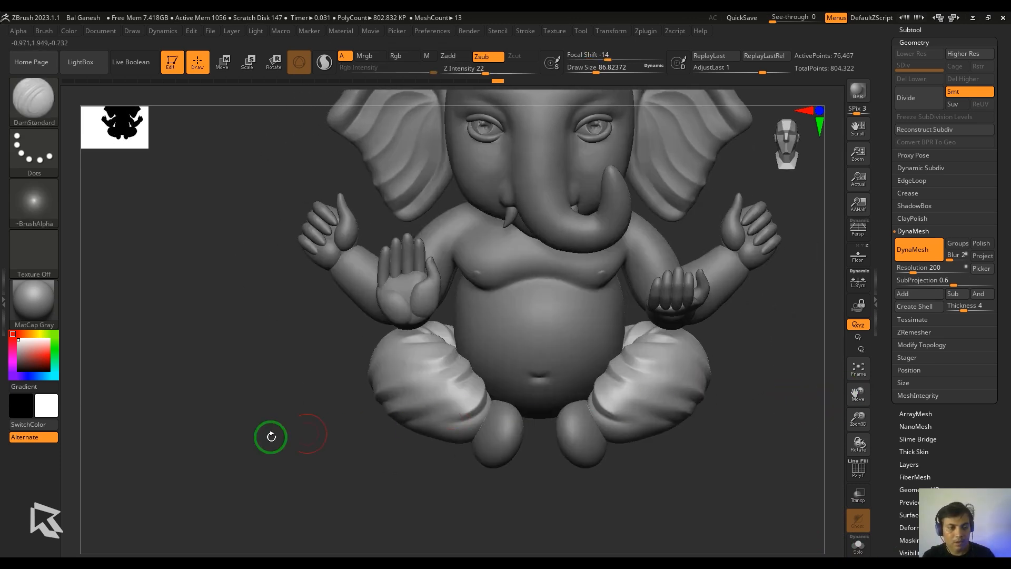
pyautogui.keyDown('alt'); pyautogui.moveTo(272, 437); pyautogui.dragTo(363, 501); pyautogui.keyUp('alt')
pyautogui.keyDown('alt'); pyautogui.click(481, 364); pyautogui.keyUp('alt')
pyautogui.keyDown('alt'); pyautogui.moveTo(342, 416); pyautogui.dragTo(360, 468); pyautogui.keyUp('alt')
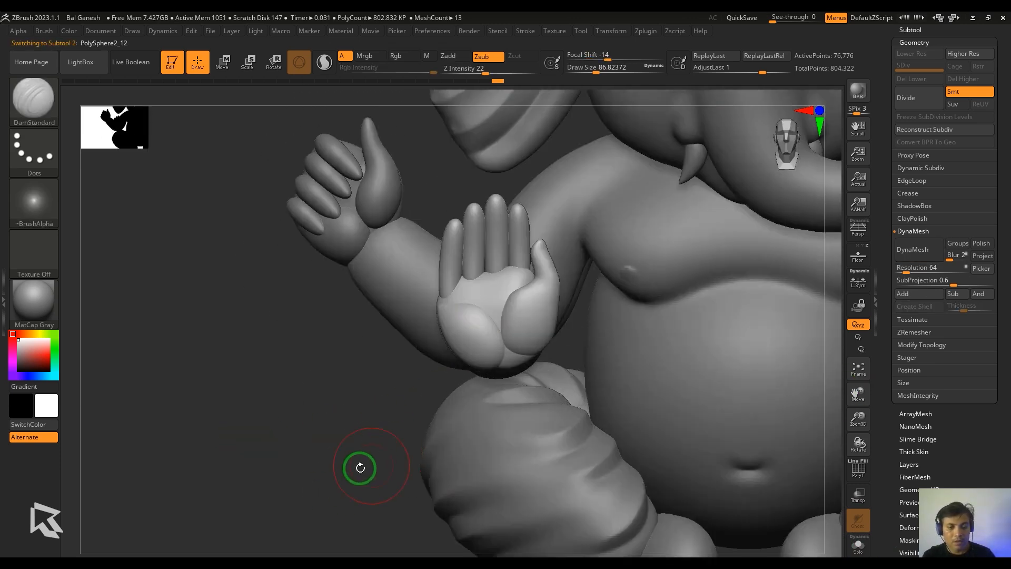
pyautogui.click(908, 44)
pyautogui.click(911, 30)
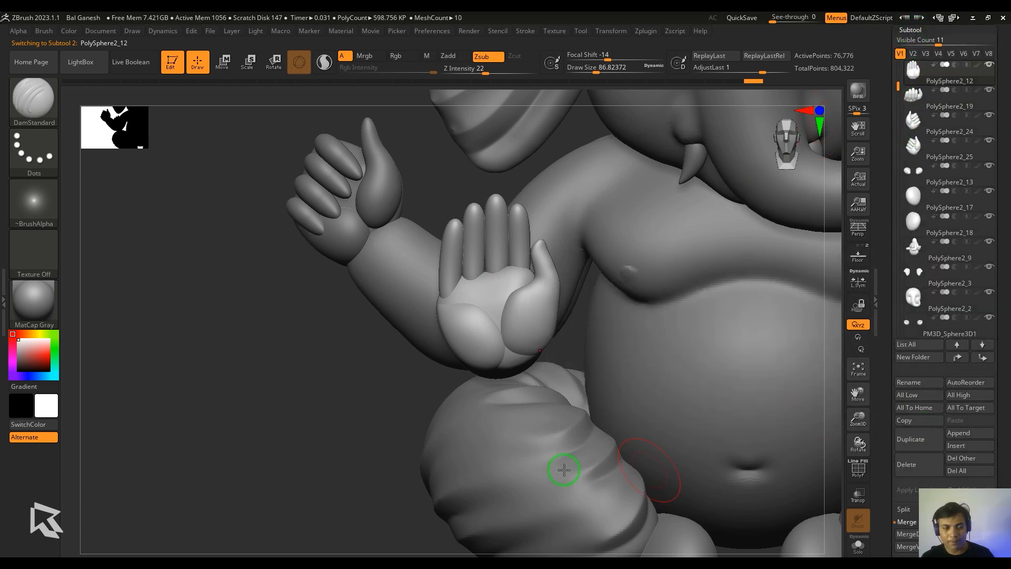
pyautogui.moveTo(564, 469); pyautogui.dragTo(693, 442)
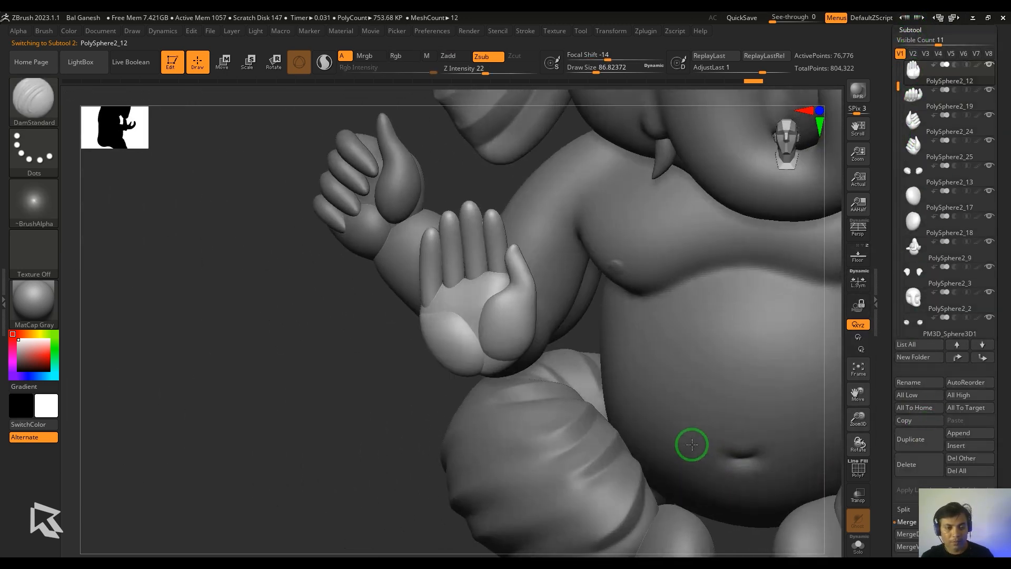
pyautogui.press('w')
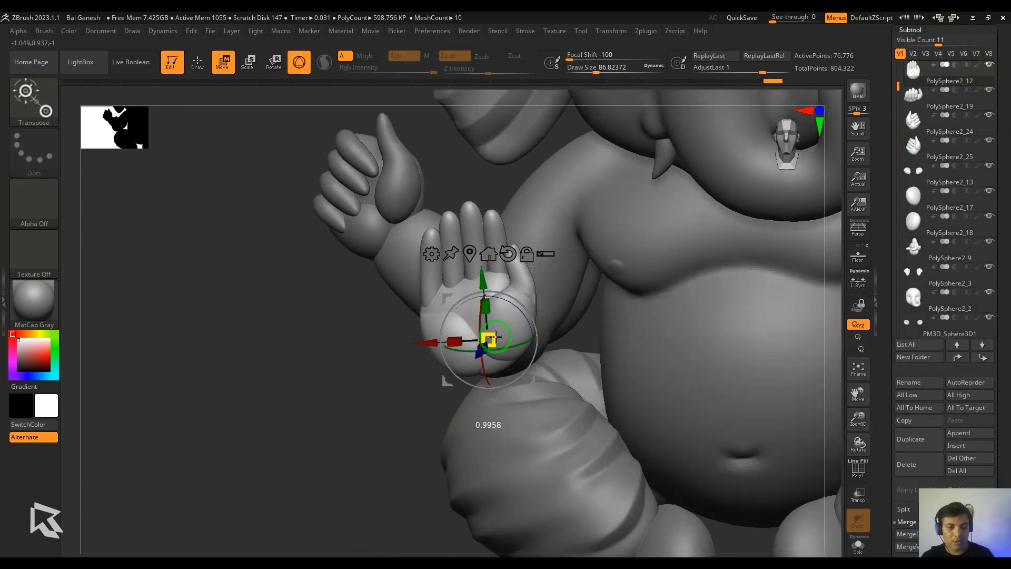
pyautogui.moveTo(495, 336); pyautogui.dragTo(488, 338)
pyautogui.moveTo(297, 392); pyautogui.dragTo(765, 400)
pyautogui.moveTo(497, 291); pyautogui.dragTo(498, 283)
pyautogui.moveTo(719, 458); pyautogui.dragTo(588, 493)
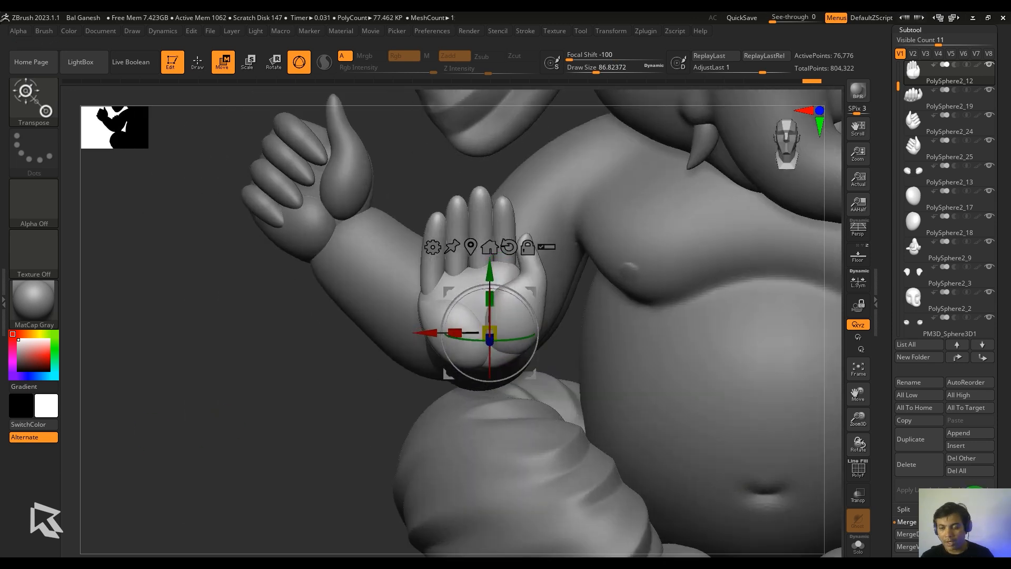
# Try to DynaMesh the open-palm hand at resolution 248 and smooth its fingers and palm.
pyautogui.moveTo(974, 491); pyautogui.dragTo(984, 398)
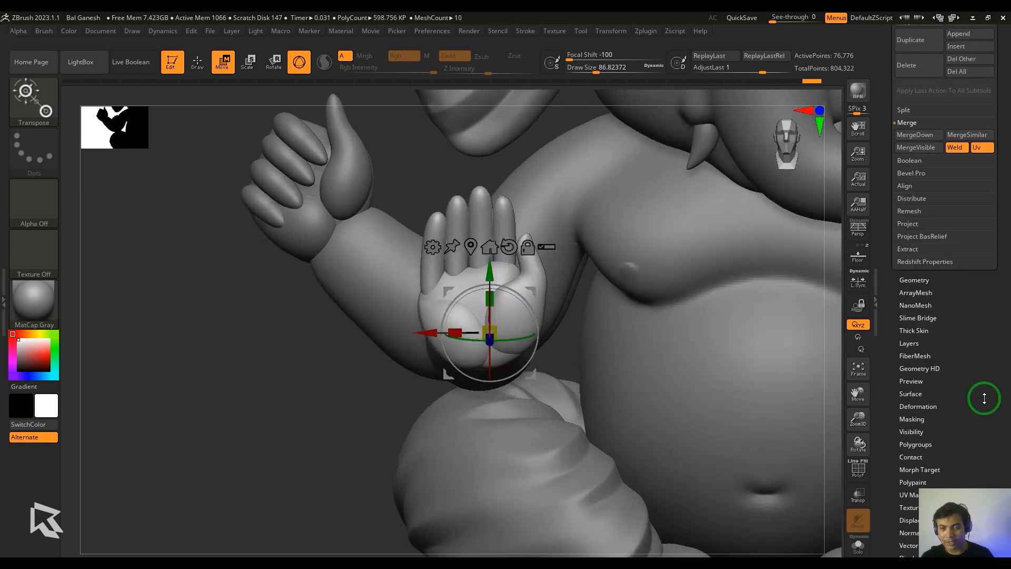
pyautogui.click(928, 278)
pyautogui.click(910, 269)
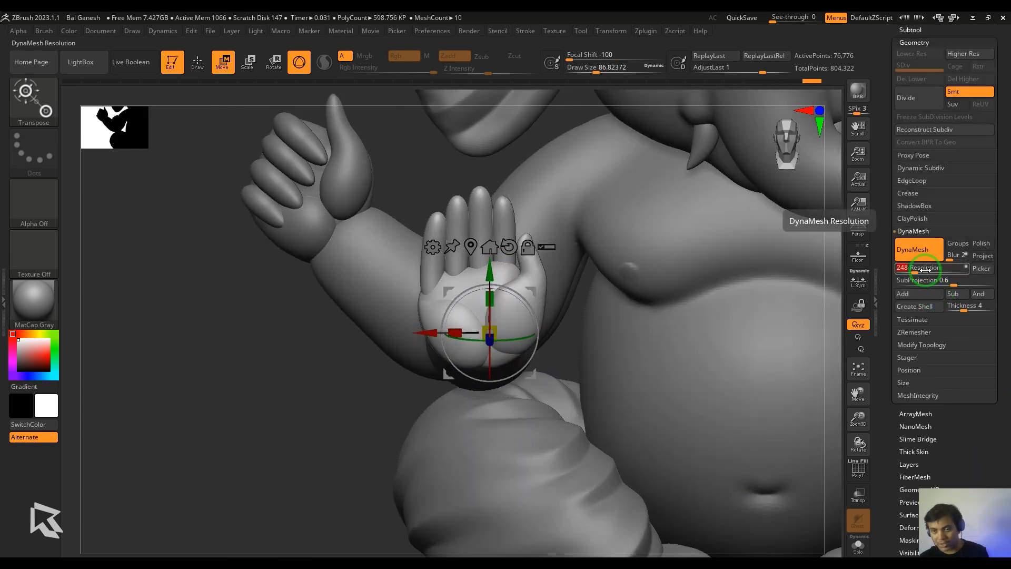
pyautogui.press('Return')
pyautogui.press('q')
pyautogui.keyDown('ctrl'); pyautogui.moveTo(274, 416); pyautogui.dragTo(292, 460); pyautogui.keyUp('ctrl')
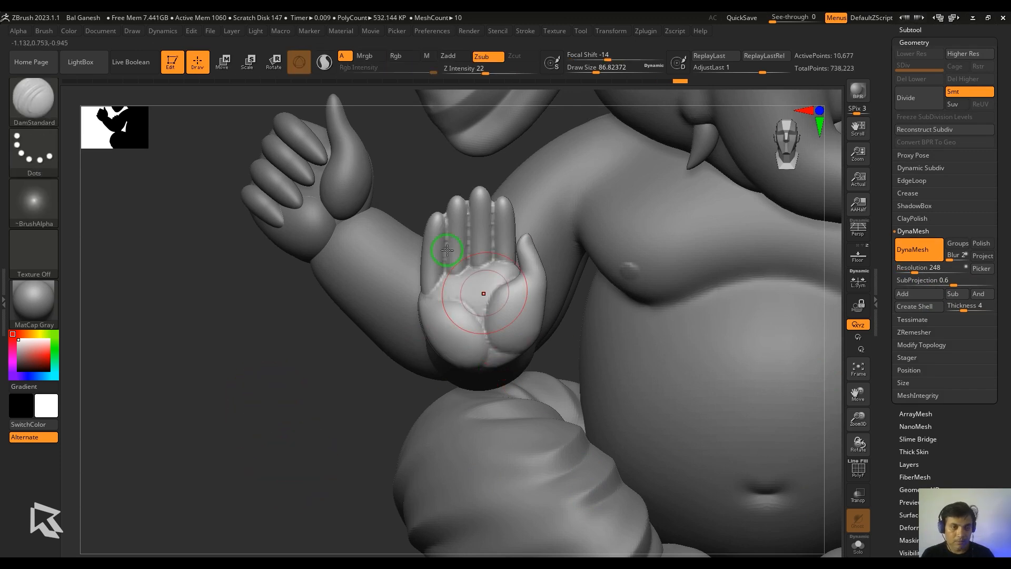
pyautogui.keyDown('shift'); pyautogui.moveTo(447, 250); pyautogui.dragTo(488, 275); pyautogui.keyUp('shift')
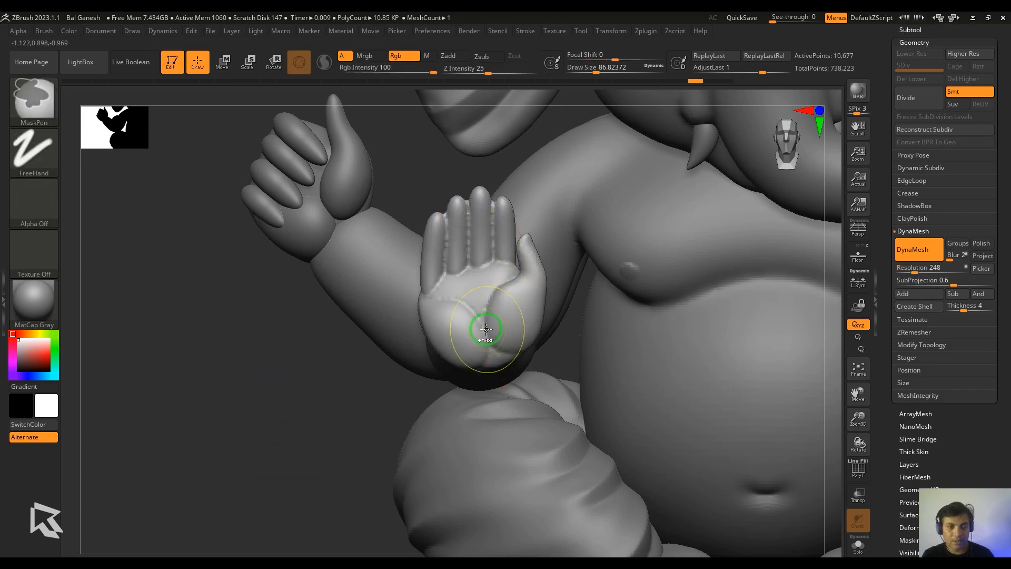
pyautogui.hotkey('ctrl', 'z')
pyautogui.hotkey('ctrl', 'z')
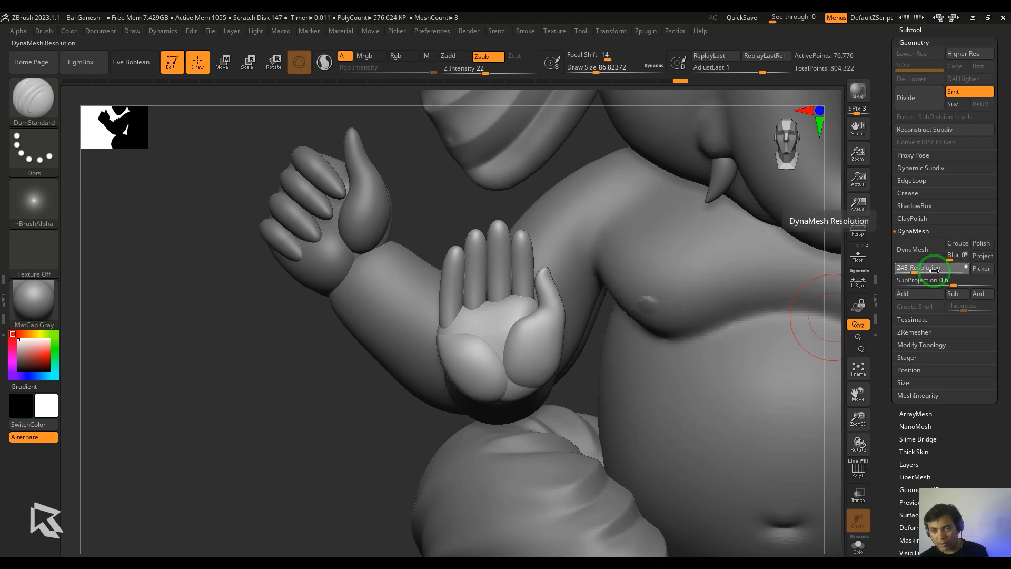
# DynaMesh the open-palm hand at resolution 504 with blur 0.
pyautogui.click(934, 270)
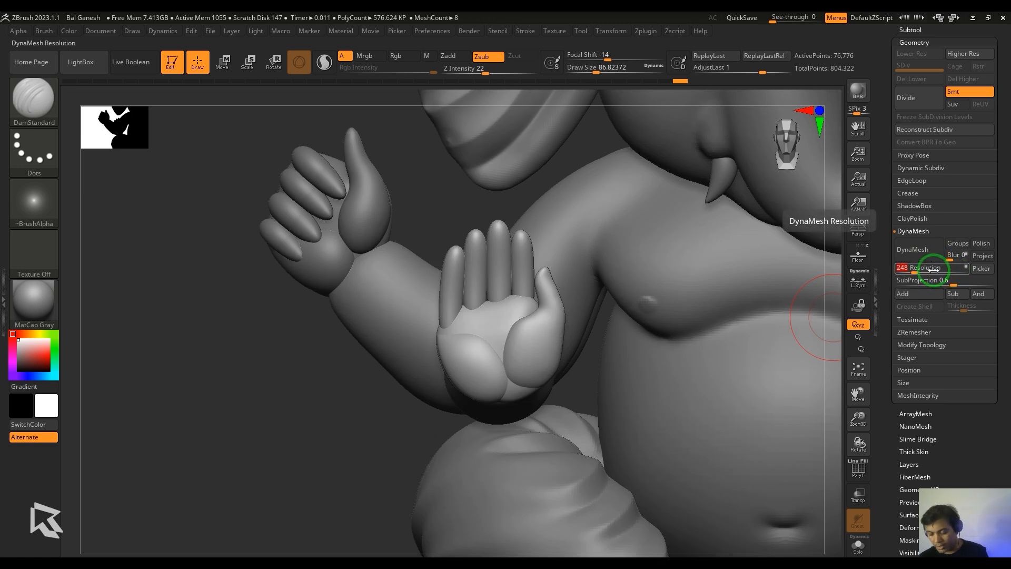
pyautogui.write('500')
pyautogui.press('Return')
pyautogui.click(908, 258)
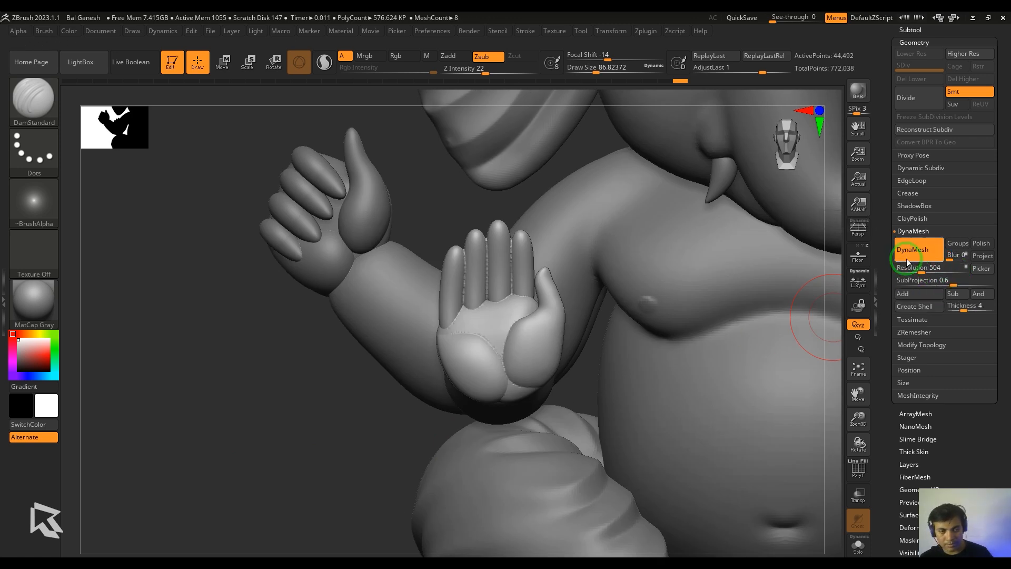
# Smooth the seams between the fingers, thumb and palm of the open hand at Z Intensity 16.
pyautogui.moveTo(468, 282)
pyautogui.keyDown('shift'); pyautogui.mouseDown()
pyautogui.moveTo(463, 293)
pyautogui.moveTo(488, 277)
pyautogui.mouseUp(); pyautogui.keyUp('shift')
pyautogui.hotkey('ctrl', 'z')
pyautogui.click(479, 73)
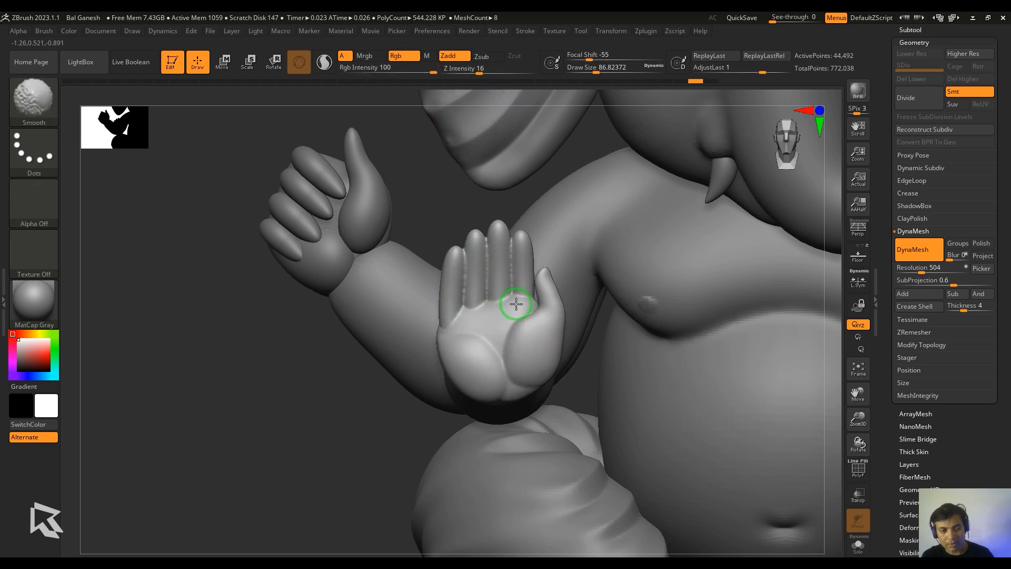
pyautogui.keyDown('shift'); pyautogui.moveTo(474, 248); pyautogui.dragTo(455, 315); pyautogui.keyUp('shift')
# Carve the gaps between the fingers and the palm creases with DamStandard at draw size about 25.
pyautogui.keyDown('alt'); pyautogui.moveTo(298, 433); pyautogui.dragTo(302, 494); pyautogui.keyUp('alt')
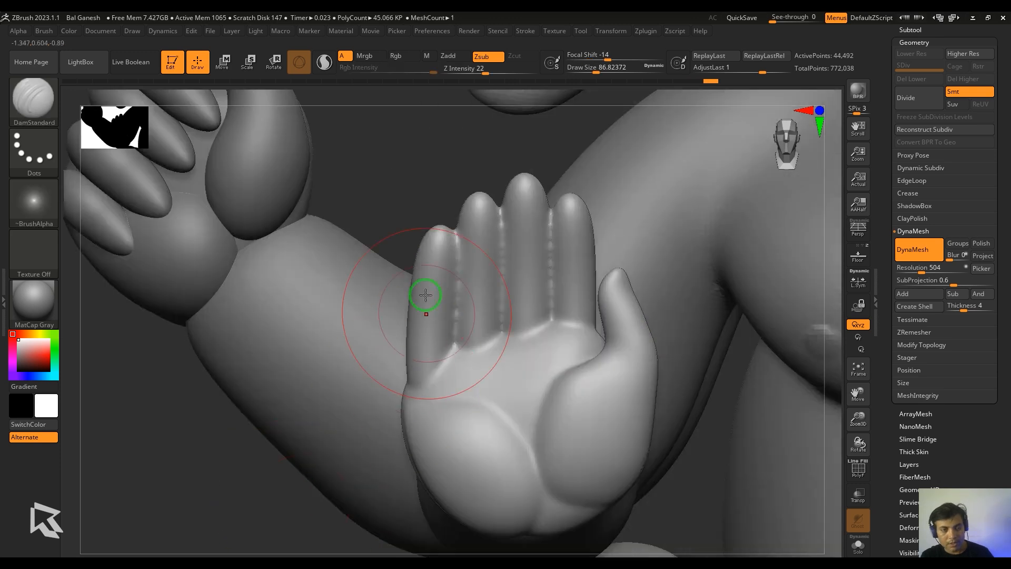
pyautogui.press('b')
pyautogui.press('d')
pyautogui.press('s')
pyautogui.press('[')
pyautogui.press('[')
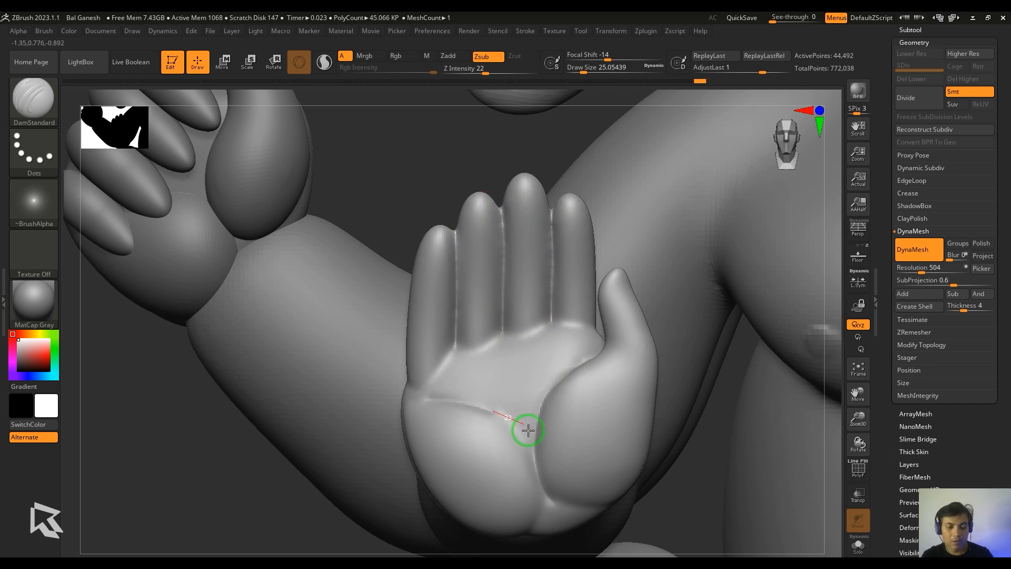
# Try to build up the centre of the palm with ClayBuildup at draw size about 46.
pyautogui.press('b')
pyautogui.press('c')
pyautogui.press('b')
pyautogui.press('s')
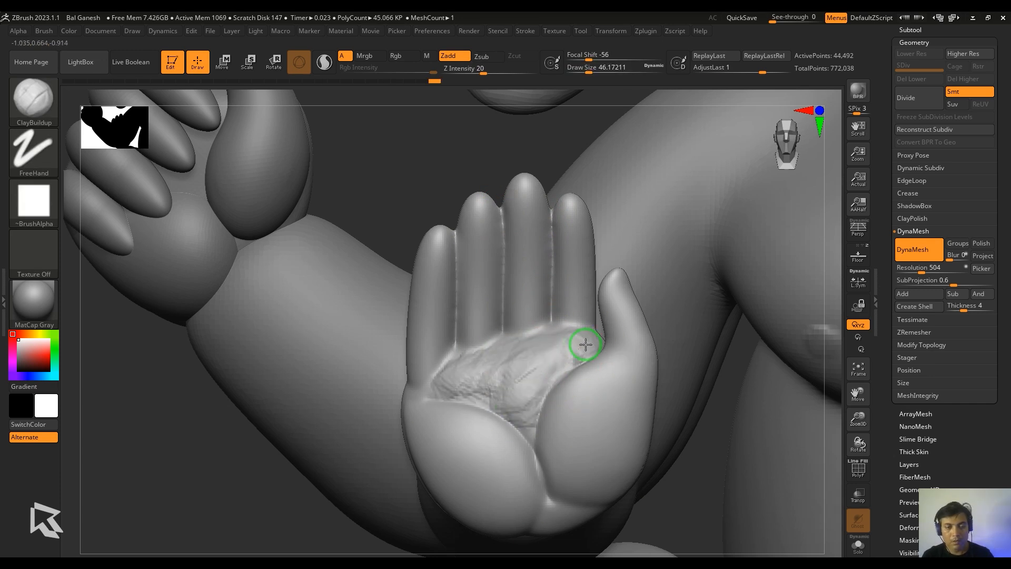
pyautogui.hotkey('ctrl', 'z')
pyautogui.hotkey('ctrl', 'z')
pyautogui.hotkey('ctrl', 'z')
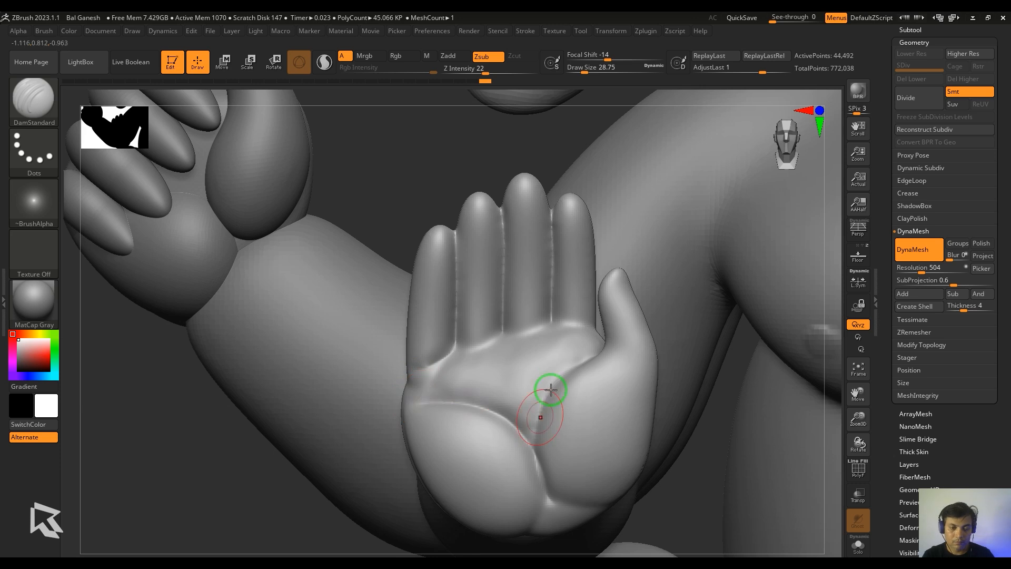
# Deepen the crease around the thumb pad and carve joint lines across the fingers with DamStandard at draw size about 29.
pyautogui.moveTo(550, 389); pyautogui.dragTo(589, 356)
pyautogui.moveTo(555, 253); pyautogui.dragTo(611, 242)
pyautogui.moveTo(556, 286); pyautogui.dragTo(603, 281)
pyautogui.moveTo(510, 243); pyautogui.dragTo(559, 239)
pyautogui.moveTo(510, 283); pyautogui.dragTo(556, 279)
pyautogui.moveTo(462, 256); pyautogui.dragTo(512, 253)
pyautogui.moveTo(461, 304); pyautogui.dragTo(509, 296)
pyautogui.moveTo(414, 287); pyautogui.dragTo(466, 282)
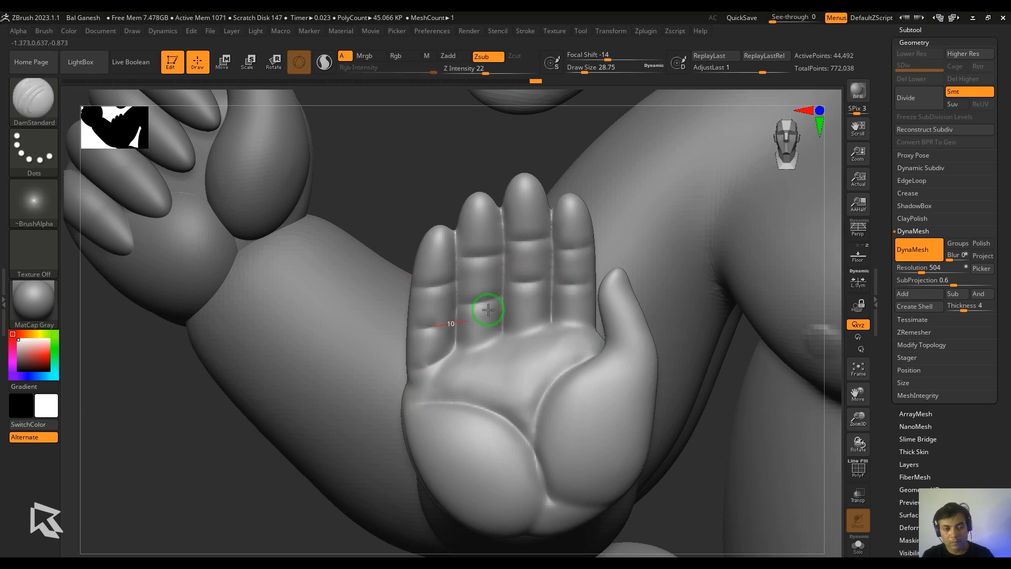
# Build up the open hand near the wrist with ClayBuildup and smooth the area at Z Intensity 76.
pyautogui.moveTo(799, 319)
pyautogui.keyDown('alt'); pyautogui.mouseDown()
pyautogui.moveTo(464, 489)
pyautogui.moveTo(305, 474)
pyautogui.mouseUp(); pyautogui.keyUp('alt')
pyautogui.press('b')
pyautogui.press('c')
pyautogui.press('b')
pyautogui.moveTo(485, 436); pyautogui.dragTo(521, 416)
pyautogui.keyDown('shift'); pyautogui.moveTo(500, 337); pyautogui.dragTo(514, 293); pyautogui.keyUp('shift')
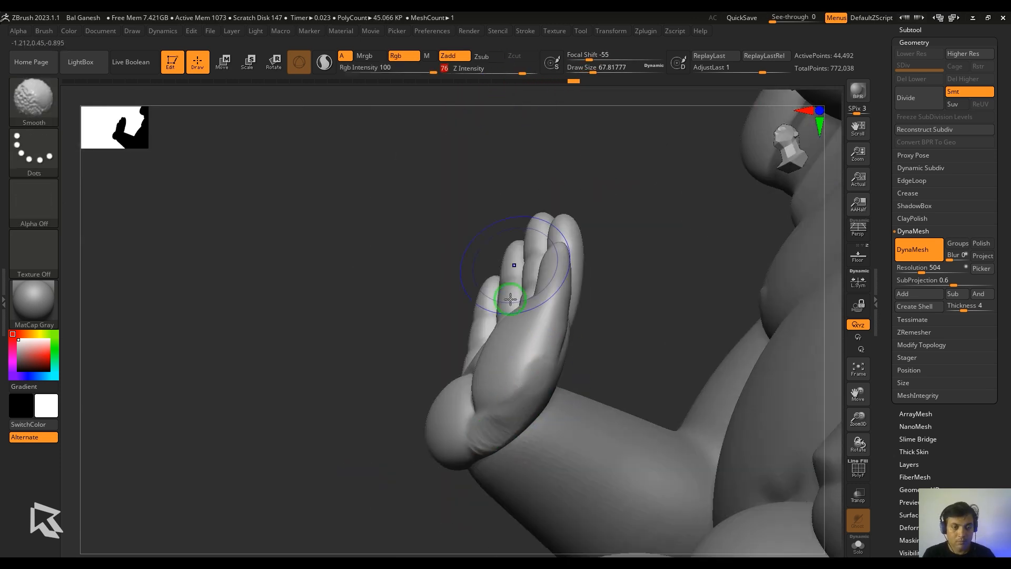
pyautogui.moveTo(411, 369)
pyautogui.mouseDown()
pyautogui.moveTo(649, 359)
pyautogui.moveTo(496, 417)
pyautogui.mouseUp()
pyautogui.moveTo(428, 441); pyautogui.dragTo(300, 444)
# Select the palm-up front hand and DynaMesh it at resolution 600 with blur 0.
pyautogui.keyDown('alt'); pyautogui.moveTo(710, 421); pyautogui.dragTo(688, 485); pyautogui.keyUp('alt')
pyautogui.keyDown('alt'); pyautogui.click(498, 386); pyautogui.keyUp('alt')
pyautogui.moveTo(734, 450); pyautogui.dragTo(759, 441)
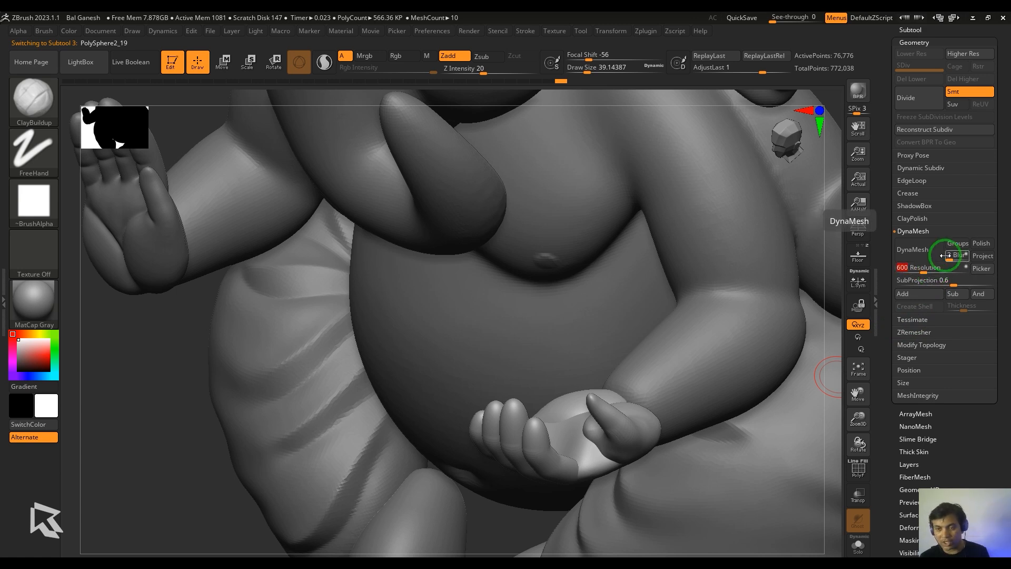
pyautogui.click(922, 257)
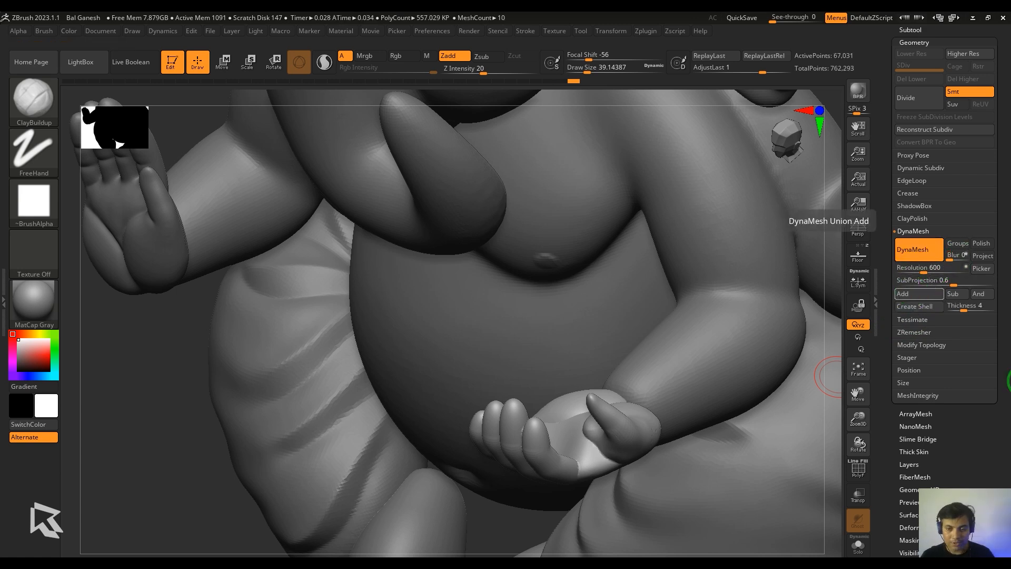
# Isolate the palm-up hand and smooth the seams where its fingers join the palm.
pyautogui.click(859, 545)
pyautogui.moveTo(722, 458); pyautogui.dragTo(758, 505)
pyautogui.press('f')
pyautogui.keyDown('alt'); pyautogui.moveTo(781, 375); pyautogui.dragTo(771, 337); pyautogui.keyUp('alt')
pyautogui.keyDown('shift'); pyautogui.moveTo(429, 310); pyautogui.dragTo(364, 357); pyautogui.keyUp('shift')
pyautogui.keyDown('shift'); pyautogui.moveTo(532, 311); pyautogui.dragTo(653, 327); pyautogui.keyUp('shift')
# Smooth the rough seam between the thumb base and the back of the palm-up hand.
pyautogui.moveTo(668, 394)
pyautogui.mouseDown()
pyautogui.moveTo(687, 422)
pyautogui.moveTo(355, 276)
pyautogui.moveTo(272, 298)
pyautogui.mouseUp()
pyautogui.moveTo(668, 316); pyautogui.dragTo(605, 331)
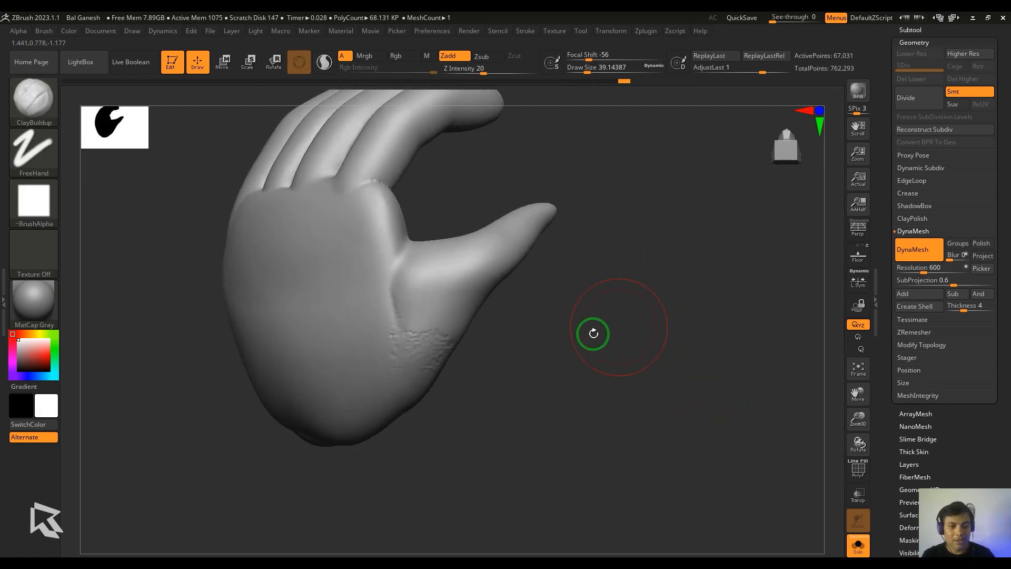
pyautogui.moveTo(405, 337)
pyautogui.keyDown('shift'); pyautogui.mouseDown()
pyautogui.moveTo(453, 355)
pyautogui.moveTo(390, 315)
pyautogui.mouseUp(); pyautogui.keyUp('shift')
pyautogui.moveTo(573, 379); pyautogui.dragTo(640, 351)
pyautogui.keyDown('shift'); pyautogui.moveTo(211, 489); pyautogui.dragTo(311, 474); pyautogui.keyUp('shift')
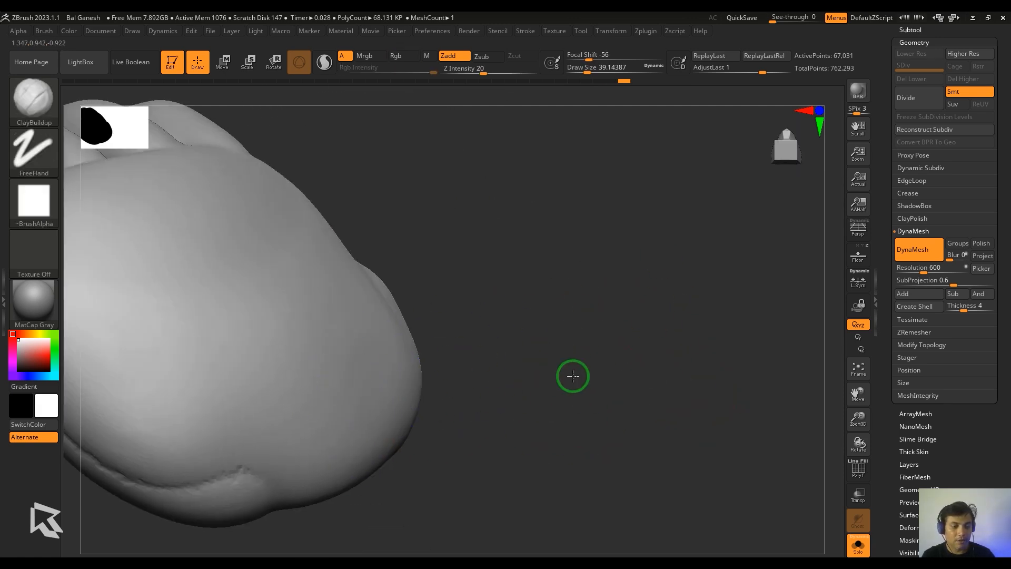
pyautogui.keyDown('alt'); pyautogui.moveTo(573, 377); pyautogui.dragTo(585, 321); pyautogui.keyUp('alt')
pyautogui.keyDown('shift'); pyautogui.moveTo(390, 392); pyautogui.dragTo(438, 405); pyautogui.keyUp('shift')
# Smooth the wrist end and outer side of the palm-up hand.
pyautogui.moveTo(512, 393); pyautogui.dragTo(616, 379)
pyautogui.keyDown('shift'); pyautogui.moveTo(394, 353); pyautogui.dragTo(383, 320); pyautogui.keyUp('shift')
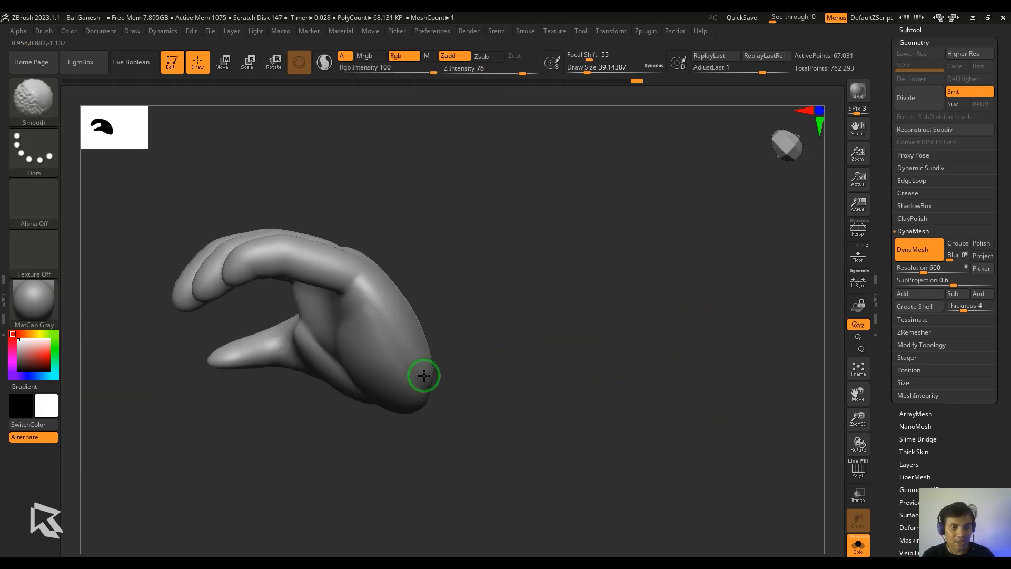
pyautogui.moveTo(518, 392); pyautogui.dragTo(453, 405)
pyautogui.keyDown('shift'); pyautogui.moveTo(393, 393); pyautogui.dragTo(447, 376); pyautogui.keyUp('shift')
pyautogui.moveTo(571, 369); pyautogui.dragTo(639, 337)
pyautogui.keyDown('shift'); pyautogui.moveTo(314, 312); pyautogui.dragTo(311, 314); pyautogui.keyUp('shift')
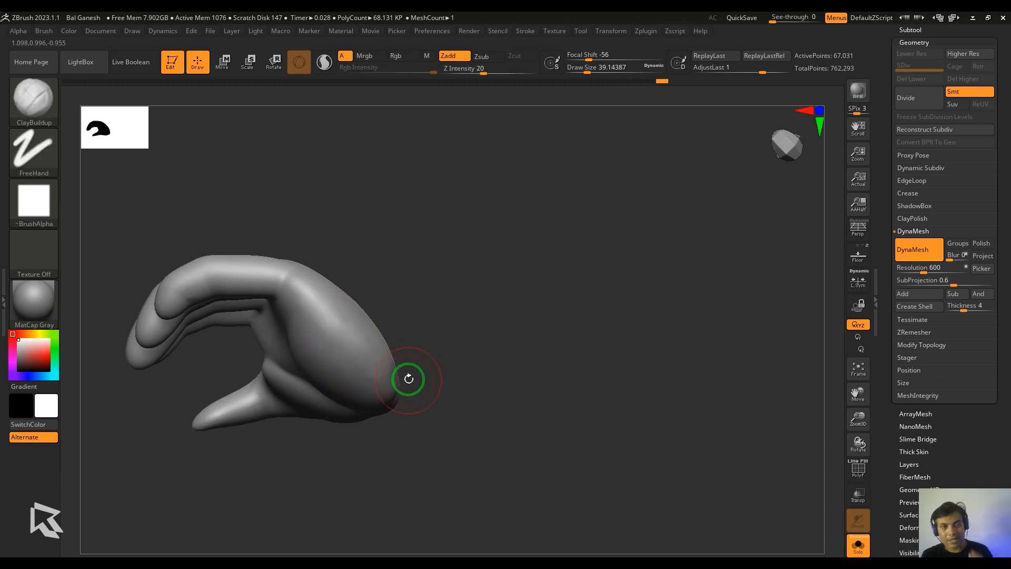
# Build up the area between the thumb pad and the palm with ClayBuildup at draw size about 39.
pyautogui.moveTo(408, 378); pyautogui.dragTo(399, 355)
pyautogui.moveTo(338, 390); pyautogui.dragTo(581, 265)
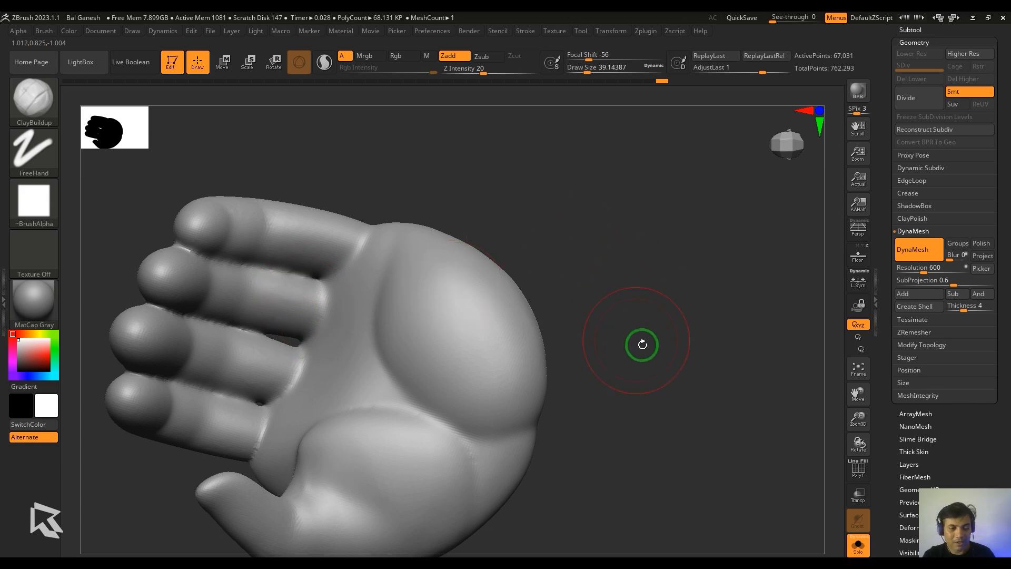
pyautogui.moveTo(643, 345); pyautogui.dragTo(705, 318)
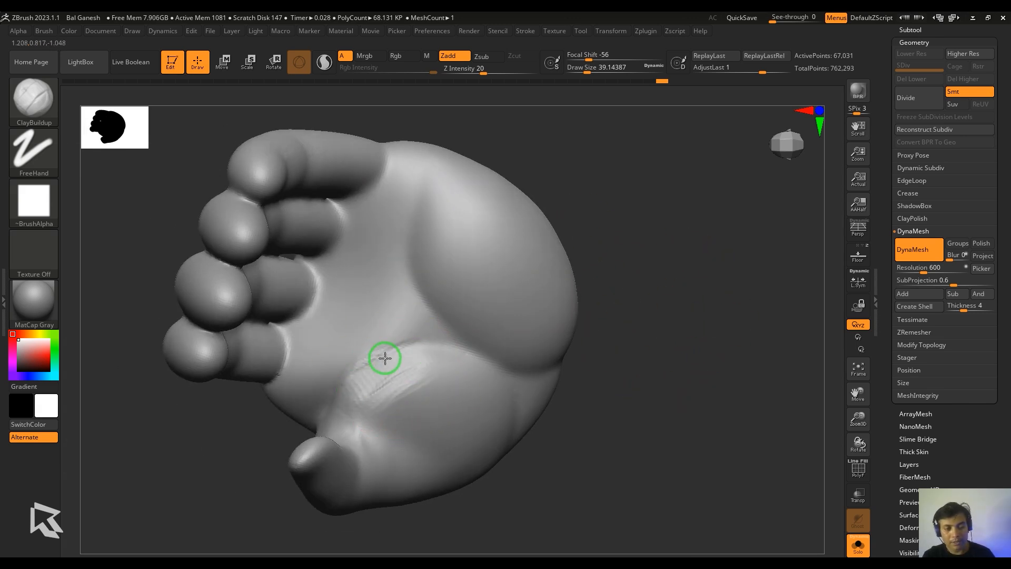
pyautogui.moveTo(402, 386)
pyautogui.mouseDown()
pyautogui.moveTo(357, 327)
pyautogui.moveTo(307, 399)
pyautogui.moveTo(565, 450)
pyautogui.moveTo(573, 505)
pyautogui.mouseUp()
# Reshape the outer edge of the palm-up hand with the Move brush.
pyautogui.press('b')
pyautogui.press('m')
pyautogui.press('v')
pyautogui.press('s')
pyautogui.moveTo(551, 316); pyautogui.dragTo(569, 282)
# Fill the palm near the thumb with ClayBuildup and smooth the added clay.
pyautogui.moveTo(627, 406)
pyautogui.keyDown('alt'); pyautogui.mouseDown()
pyautogui.moveTo(578, 210)
pyautogui.moveTo(543, 178)
pyautogui.moveTo(564, 215)
pyautogui.moveTo(451, 226)
pyautogui.moveTo(704, 278)
pyautogui.moveTo(363, 274)
pyautogui.moveTo(352, 487)
pyautogui.mouseUp(); pyautogui.keyUp('alt')
pyautogui.press('b')
pyautogui.press('c')
pyautogui.press('b')
pyautogui.moveTo(323, 354); pyautogui.dragTo(292, 398)
pyautogui.moveTo(303, 392)
pyautogui.keyDown('shift'); pyautogui.mouseDown()
pyautogui.moveTo(318, 426)
pyautogui.moveTo(316, 505)
pyautogui.mouseUp(); pyautogui.keyUp('shift')
# Show the whole figure again and adjust the palm-up hand's angle and placement at the end of its arm.
pyautogui.keyDown('alt'); pyautogui.moveTo(548, 379); pyautogui.dragTo(543, 295); pyautogui.keyUp('alt')
pyautogui.click(859, 546)
pyautogui.moveTo(548, 230); pyautogui.dragTo(406, 461)
pyautogui.press('w')
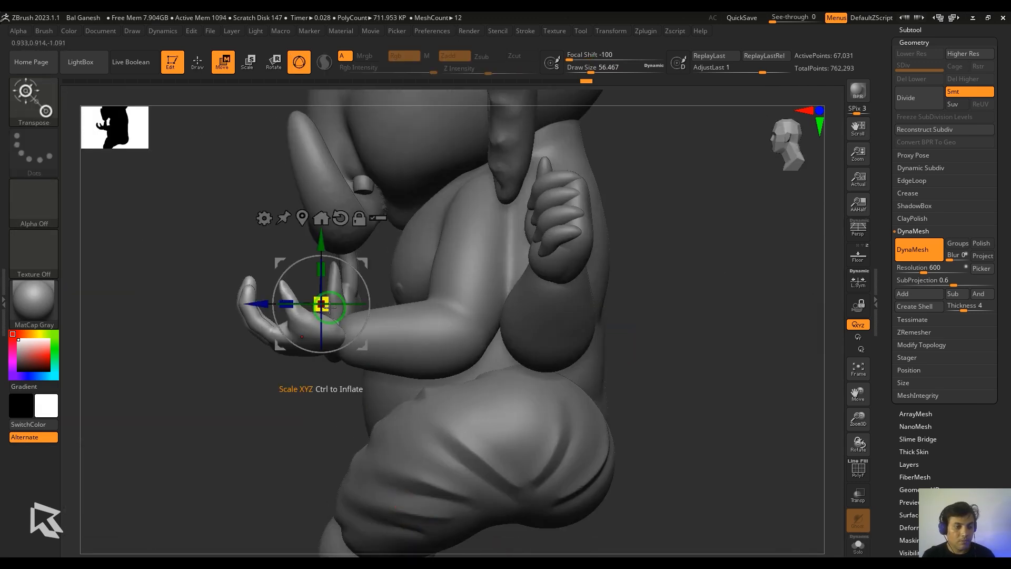
pyautogui.moveTo(358, 261); pyautogui.dragTo(367, 291)
pyautogui.moveTo(332, 338); pyautogui.dragTo(334, 336)
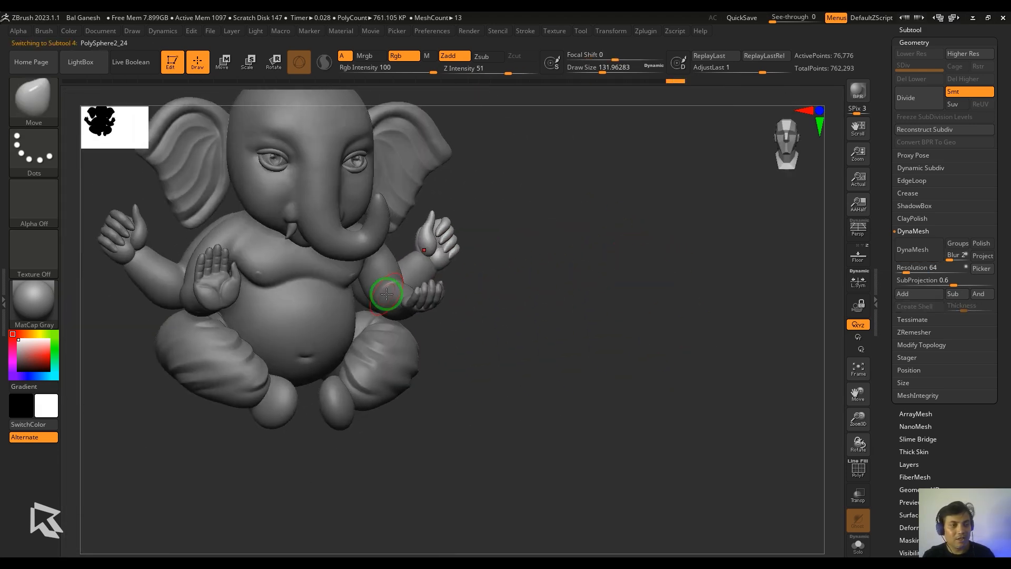
# Remesh the character's raised left hand with DynaMesh at resolution 704.
pyautogui.keyDown('alt'); pyautogui.moveTo(601, 313); pyautogui.dragTo(687, 313); pyautogui.keyUp('alt')
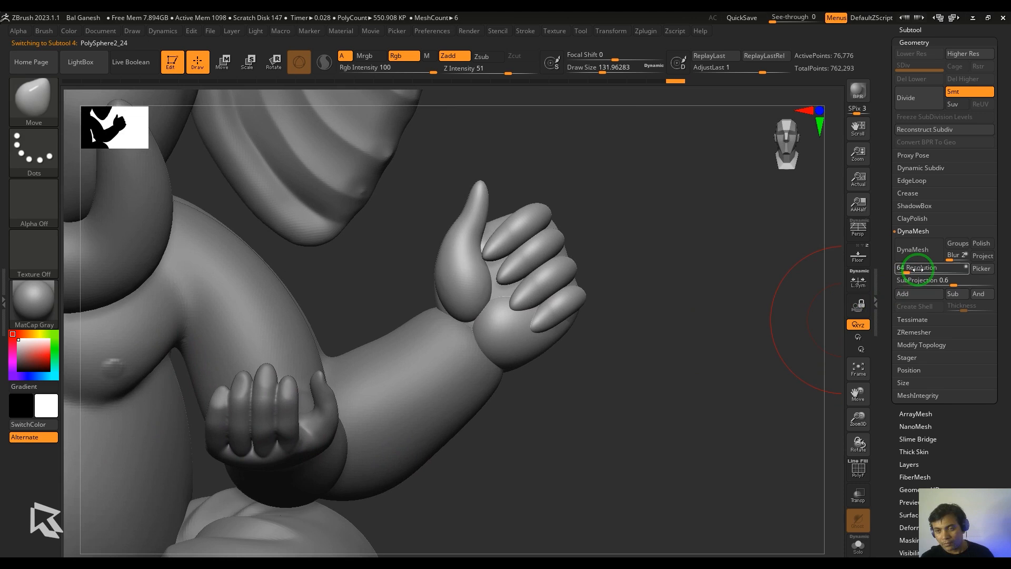
pyautogui.click(926, 269)
pyautogui.write('700')
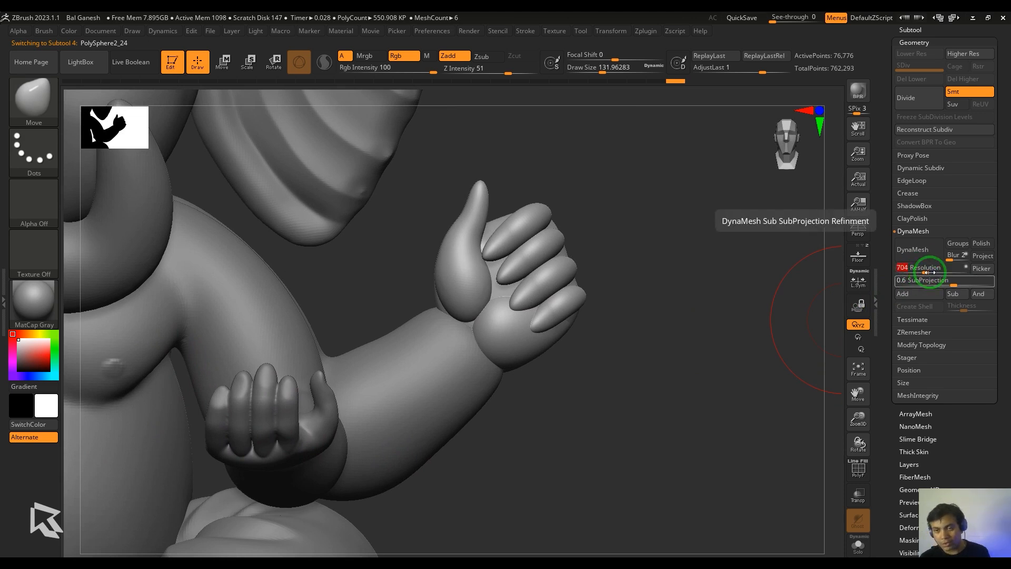
pyautogui.press('Tab')
pyautogui.click(922, 252)
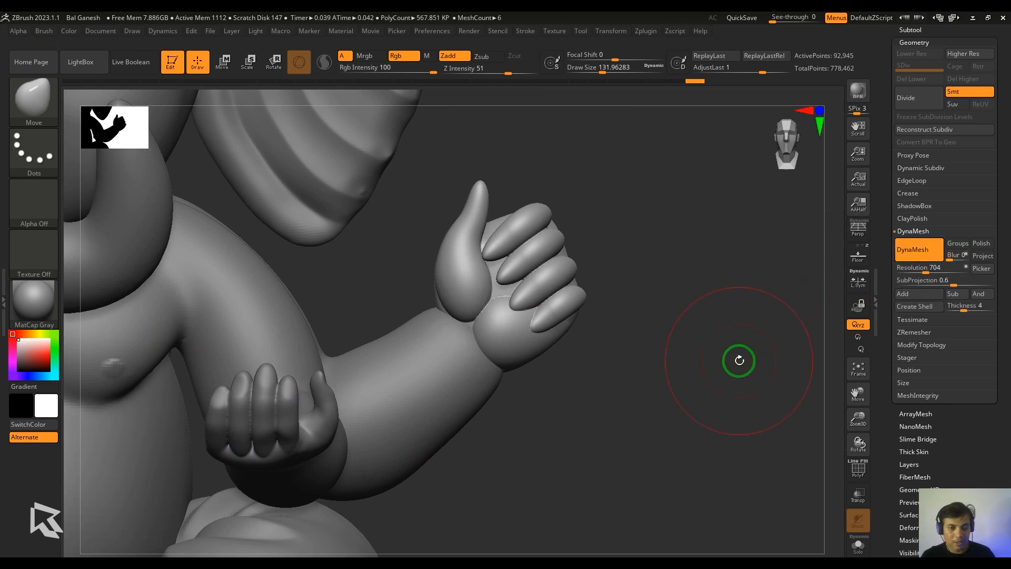
# Deepen the grooves between the fingers and palm of the raised left hand with DamStandard at intensity 25 and draw size about 46.
pyautogui.moveTo(496, 254)
pyautogui.mouseDown(button='right')
pyautogui.moveTo(481, 316)
pyautogui.moveTo(367, 399)
pyautogui.moveTo(661, 273)
pyautogui.mouseUp(button='right')
pyautogui.click(525, 30)
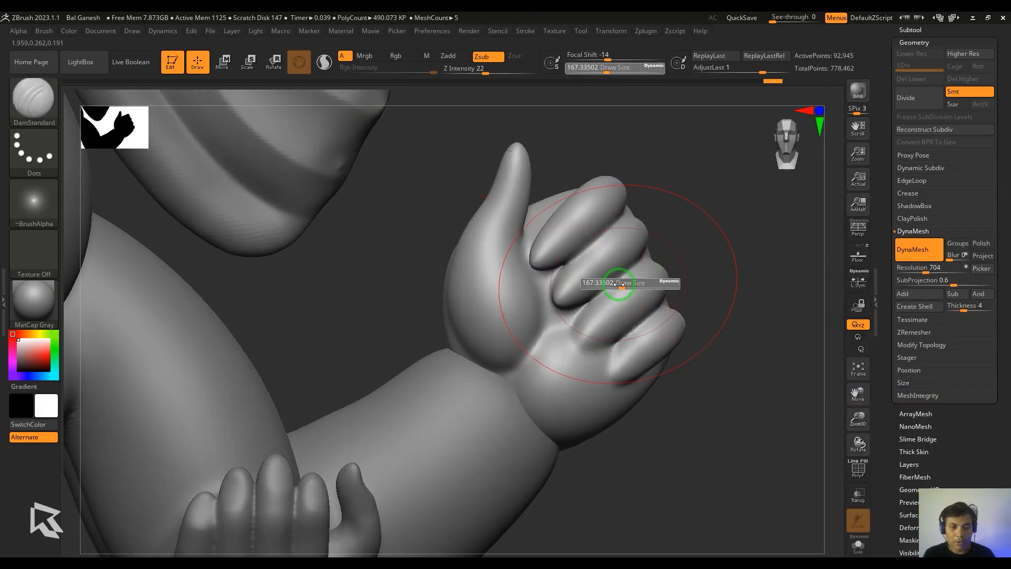
pyautogui.moveTo(506, 73); pyautogui.dragTo(488, 73)
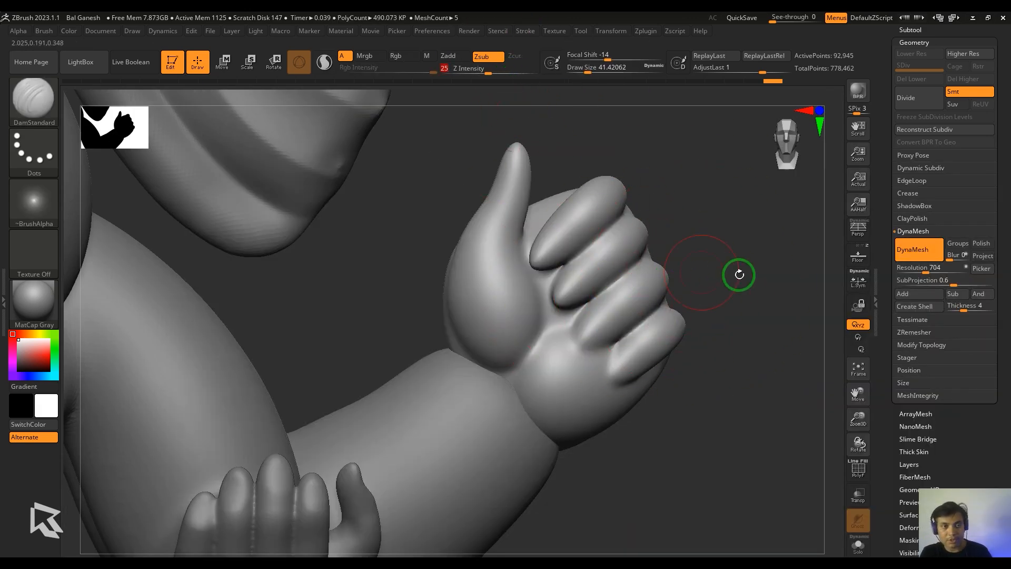
pyautogui.moveTo(738, 275); pyautogui.dragTo(698, 277, button='right')
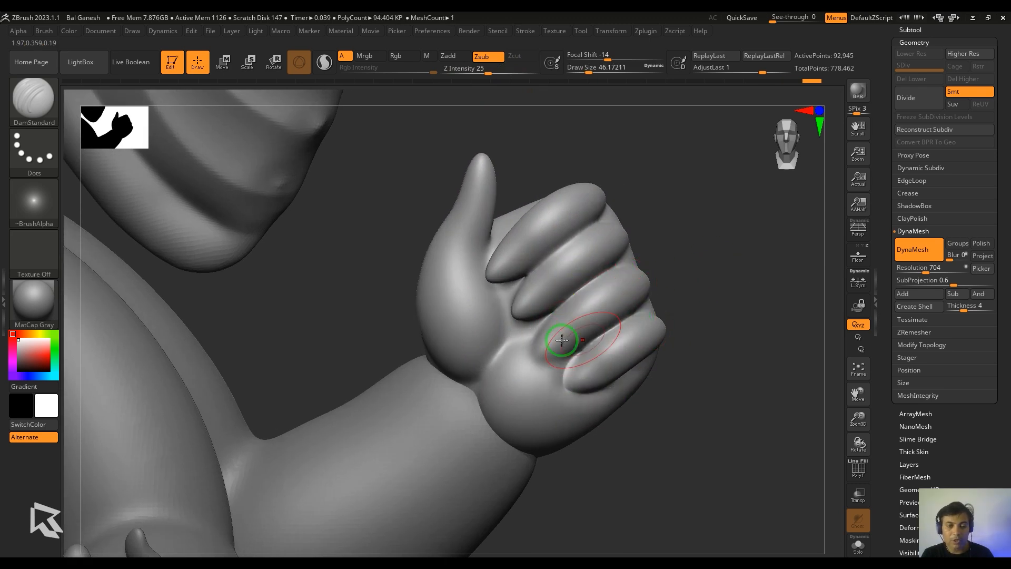
pyautogui.moveTo(677, 280); pyautogui.dragTo(519, 327, button='right')
pyautogui.moveTo(514, 356); pyautogui.dragTo(483, 380)
pyautogui.moveTo(482, 380); pyautogui.dragTo(532, 257, button='right')
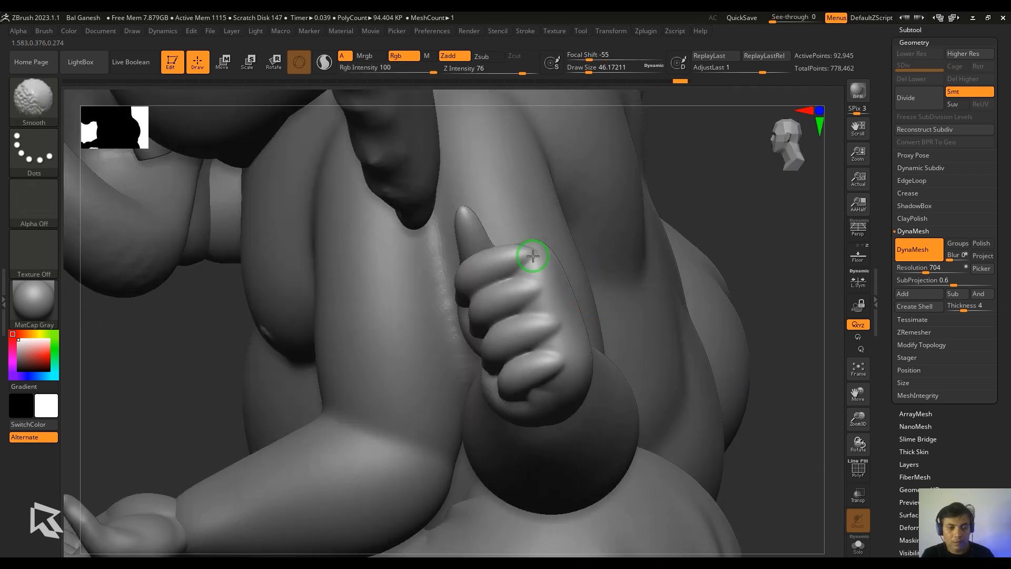
# Build up the raised hand's folded fingers and knuckles with ClayBuildup and smooth the added clay.
pyautogui.moveTo(642, 346); pyautogui.dragTo(452, 316, button='right')
pyautogui.press('b')
pyautogui.press('c')
pyautogui.press('b')
pyautogui.moveTo(453, 316); pyautogui.dragTo(460, 350)
pyautogui.moveTo(460, 351)
pyautogui.mouseDown(button='right')
pyautogui.moveTo(453, 321)
pyautogui.moveTo(798, 388)
pyautogui.moveTo(779, 387)
pyautogui.mouseUp(button='right')
pyautogui.keyDown('shift'); pyautogui.moveTo(421, 326); pyautogui.dragTo(435, 307); pyautogui.keyUp('shift')
# Refine the knuckles and crease the little-finger side of the raised hand with DamStandard at draw size about 49.
pyautogui.moveTo(684, 337); pyautogui.dragTo(737, 337, button='right')
pyautogui.press('s')
pyautogui.moveTo(442, 370); pyautogui.dragTo(434, 370)
pyautogui.keyDown('alt'); pyautogui.moveTo(680, 415); pyautogui.dragTo(663, 341, button='right'); pyautogui.keyUp('alt')
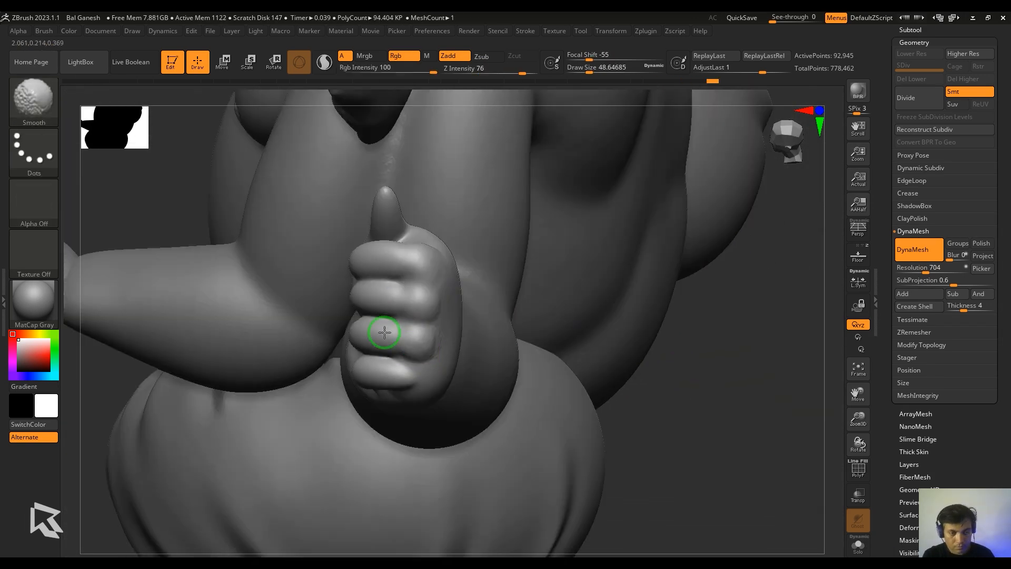
pyautogui.moveTo(384, 332); pyautogui.dragTo(424, 375, button='right')
pyautogui.moveTo(424, 374); pyautogui.dragTo(402, 387)
pyautogui.moveTo(429, 312)
pyautogui.mouseDown(button='right')
pyautogui.moveTo(440, 330)
pyautogui.moveTo(404, 330)
pyautogui.mouseUp(button='right')
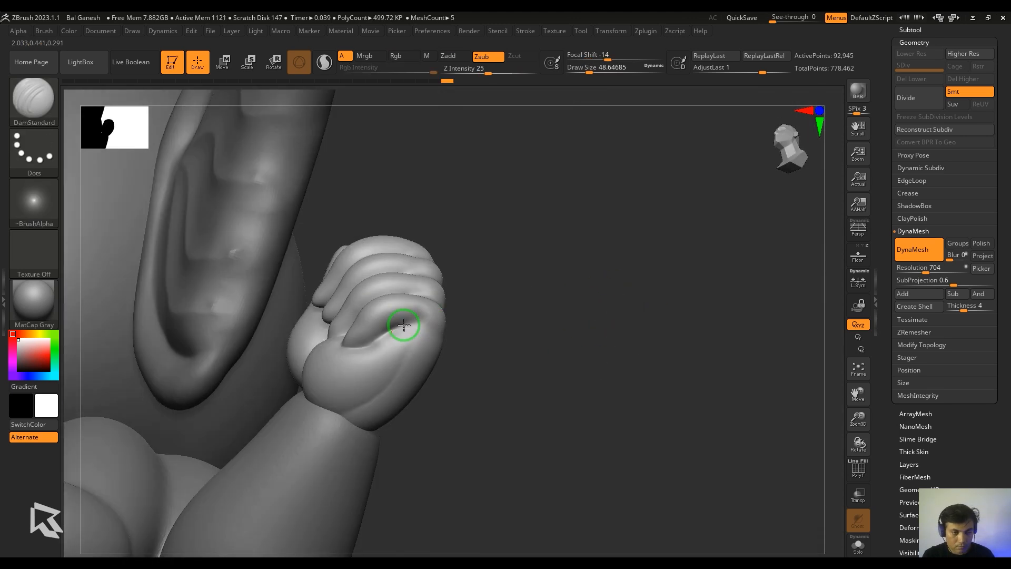
pyautogui.moveTo(404, 329); pyautogui.dragTo(419, 310)
# Delete the less detailed raised hand on the character's right arm.
pyautogui.moveTo(560, 358)
pyautogui.keyDown('ctrl'); pyautogui.mouseDown(button='right')
pyautogui.moveTo(560, 316)
pyautogui.moveTo(560, 358)
pyautogui.mouseUp(button='right'); pyautogui.keyUp('ctrl')
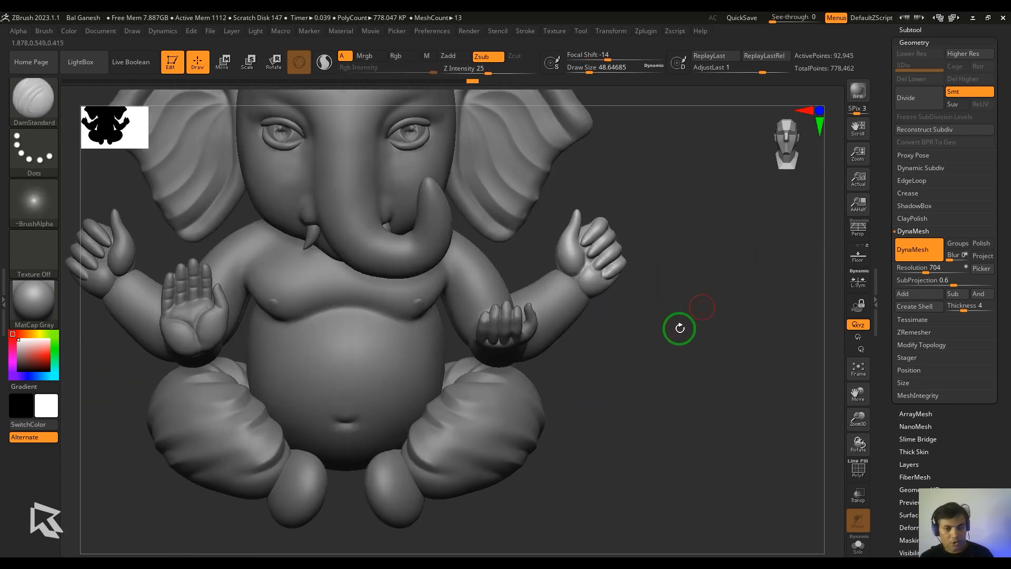
pyautogui.keyDown('alt'); pyautogui.moveTo(680, 328); pyautogui.dragTo(736, 316, button='right'); pyautogui.keyUp('alt')
pyautogui.keyDown('alt'); pyautogui.click(142, 268); pyautogui.keyUp('alt')
pyautogui.click(918, 42)
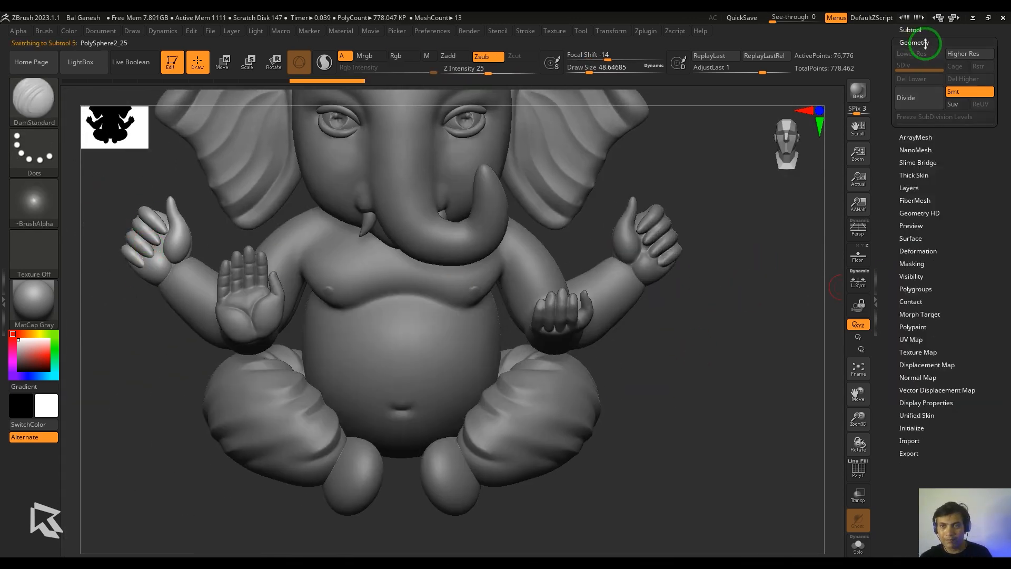
pyautogui.click(910, 30)
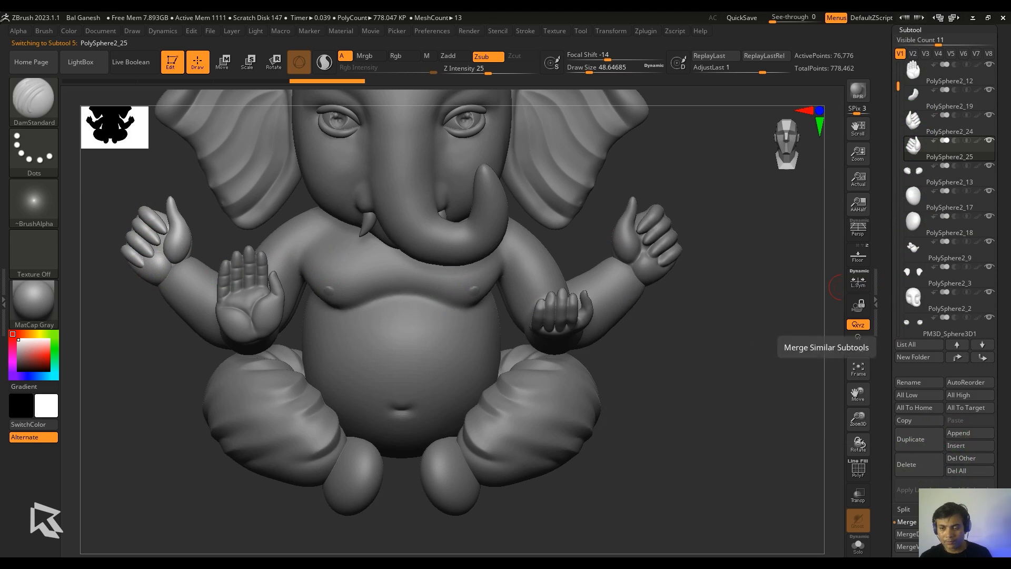
pyautogui.click(925, 466)
pyautogui.click(819, 488)
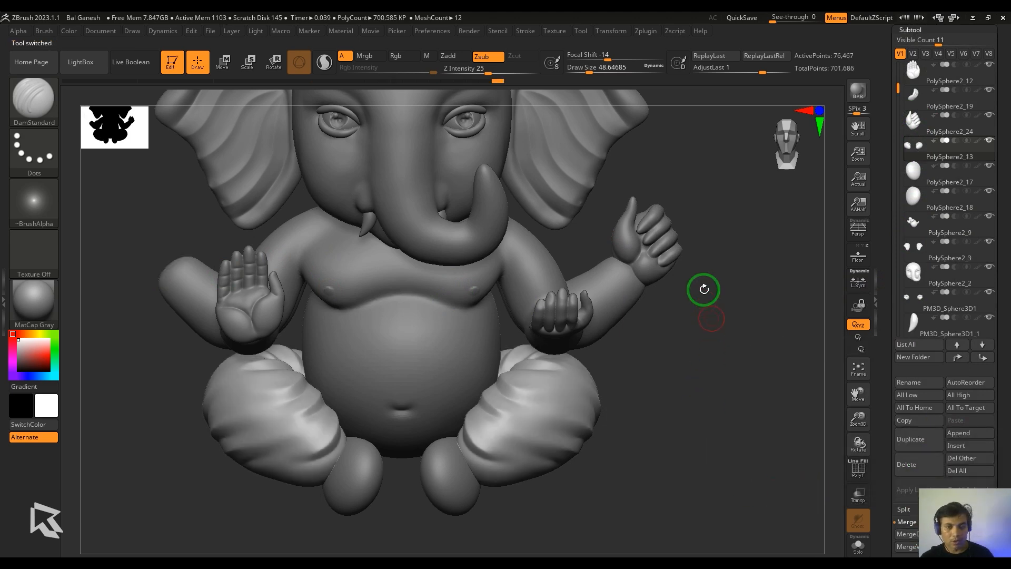
# Duplicate the detailed raised left hand and mirror the copy onto the right arm.
pyautogui.click(916, 446)
pyautogui.moveTo(997, 542); pyautogui.dragTo(998, 374)
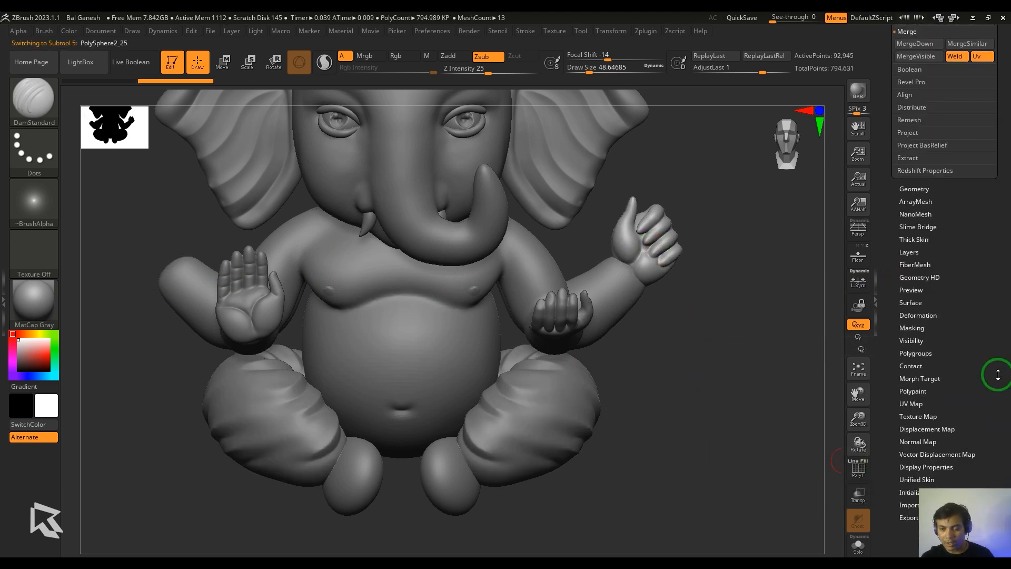
pyautogui.click(937, 315)
pyautogui.click(904, 137)
# Select the plain left foot form and move and rotate it to fit the end of the clothed leg.
pyautogui.keyDown('alt'); pyautogui.moveTo(678, 374); pyautogui.dragTo(693, 408); pyautogui.keyUp('alt')
pyautogui.moveTo(631, 452)
pyautogui.mouseDown()
pyautogui.moveTo(688, 479)
pyautogui.moveTo(621, 453)
pyautogui.moveTo(660, 452)
pyautogui.moveTo(635, 467)
pyautogui.mouseUp()
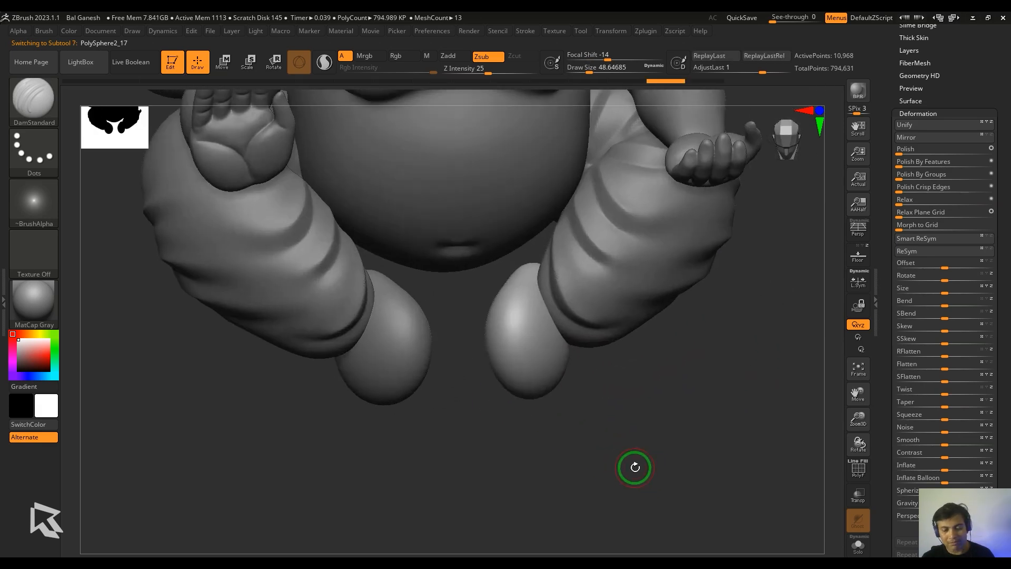
pyautogui.press('w')
pyautogui.moveTo(562, 325); pyautogui.dragTo(550, 327)
pyautogui.moveTo(647, 374); pyautogui.dragTo(595, 366)
pyautogui.moveTo(518, 316); pyautogui.dragTo(518, 317)
pyautogui.moveTo(632, 391); pyautogui.dragTo(578, 394)
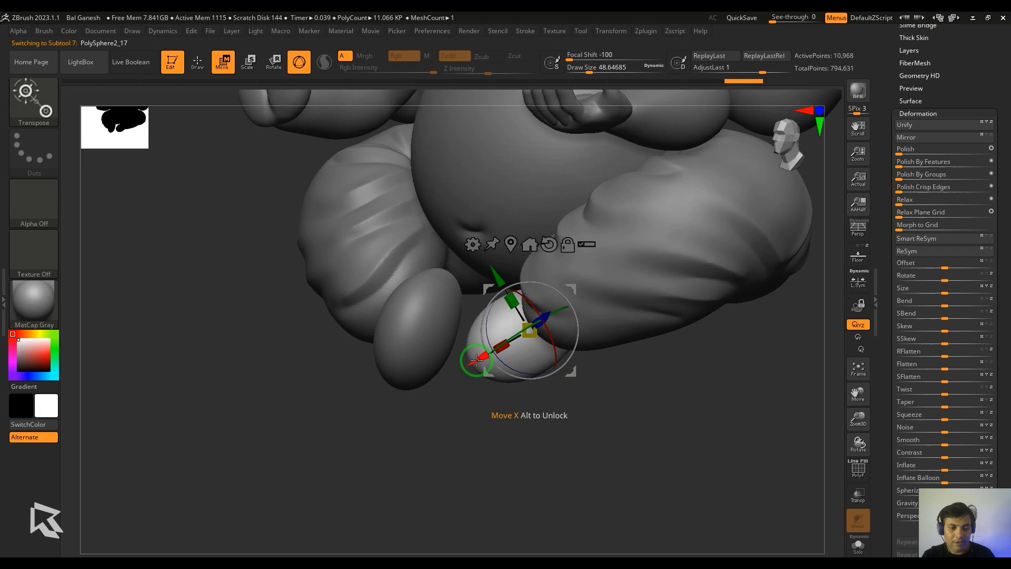
pyautogui.moveTo(478, 356); pyautogui.dragTo(487, 352)
pyautogui.moveTo(559, 404); pyautogui.dragTo(646, 492)
pyautogui.moveTo(612, 448); pyautogui.dragTo(550, 323)
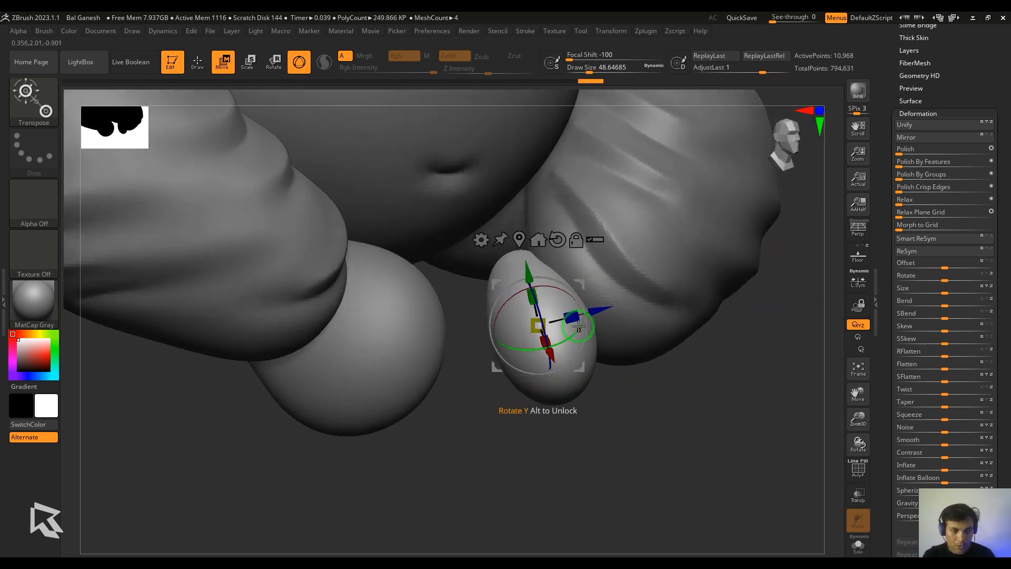
pyautogui.moveTo(644, 374); pyautogui.dragTo(684, 432)
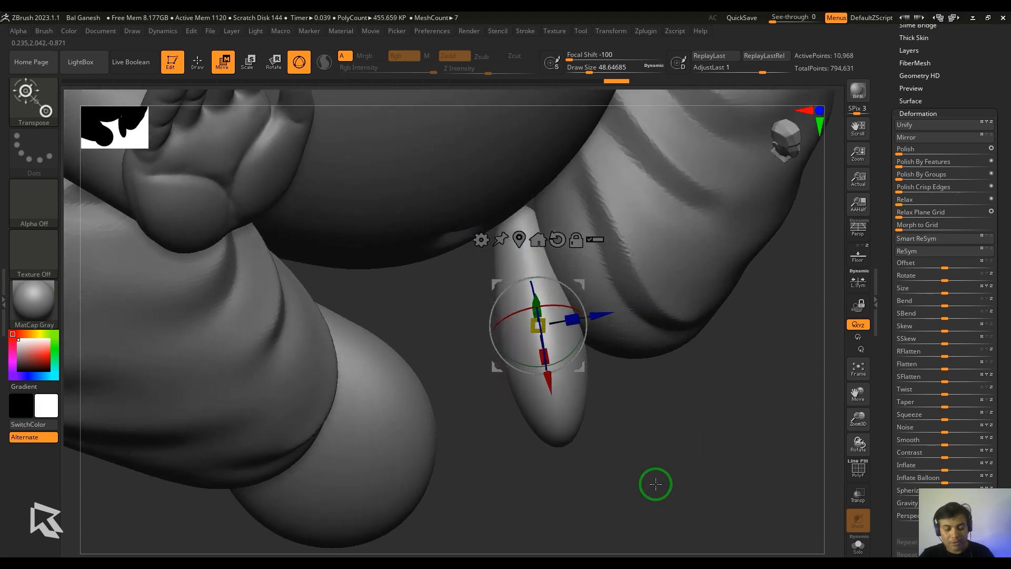
# Reshape the left foot form with a gizmo deformer.
pyautogui.doubleClick(479, 238)
pyautogui.hotkey('ctrl', 'z')
pyautogui.click(480, 240)
pyautogui.click(582, 273)
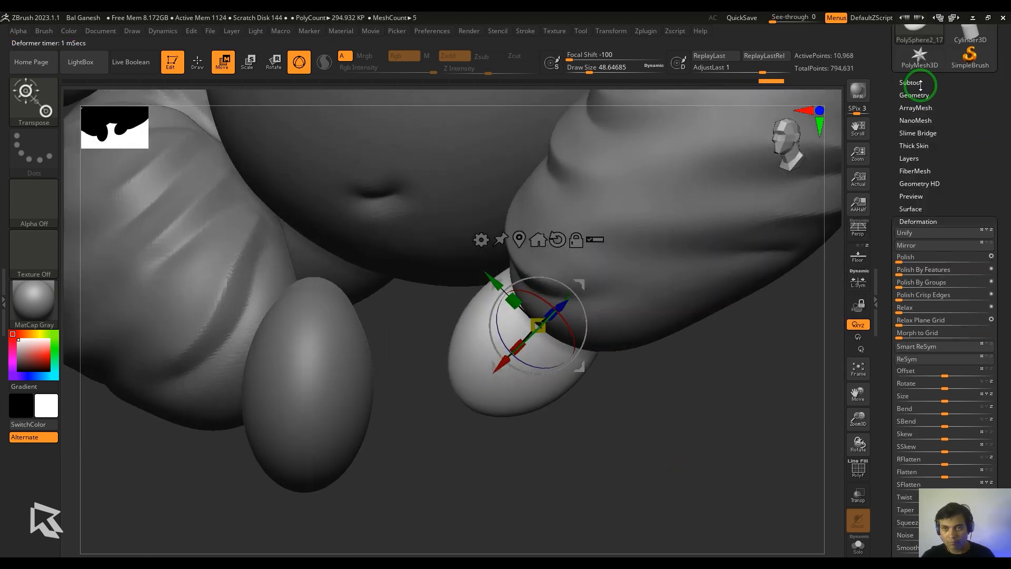
# Remesh the left foot with DynaMesh at resolution 600 and return to sculpting mode.
pyautogui.click(928, 232)
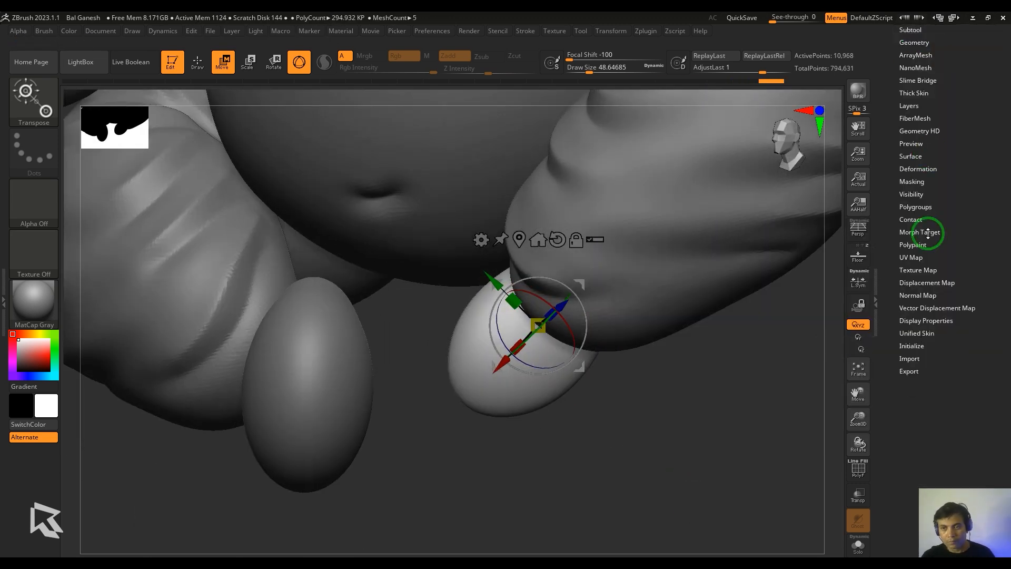
pyautogui.click(914, 42)
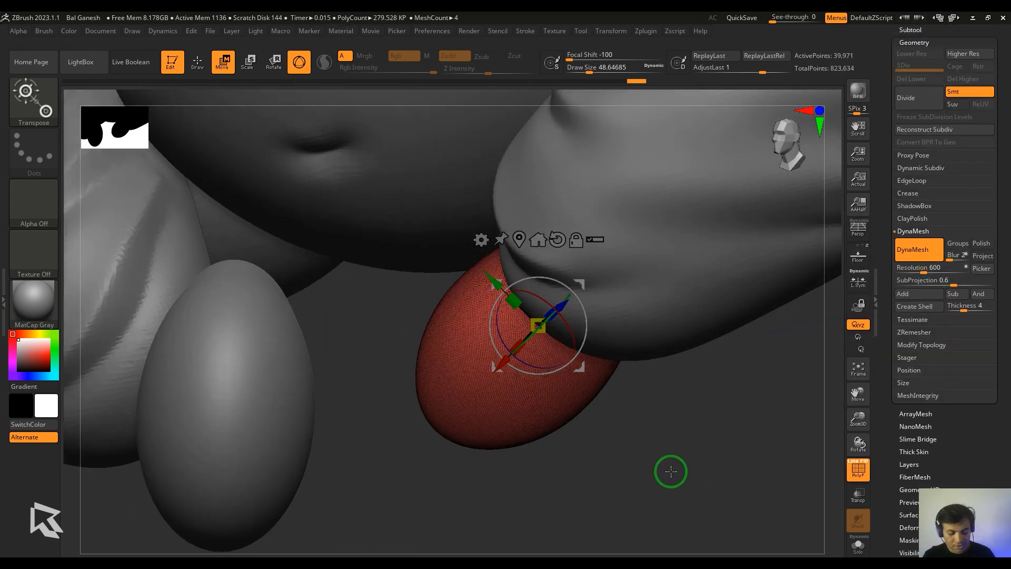
pyautogui.press('q')
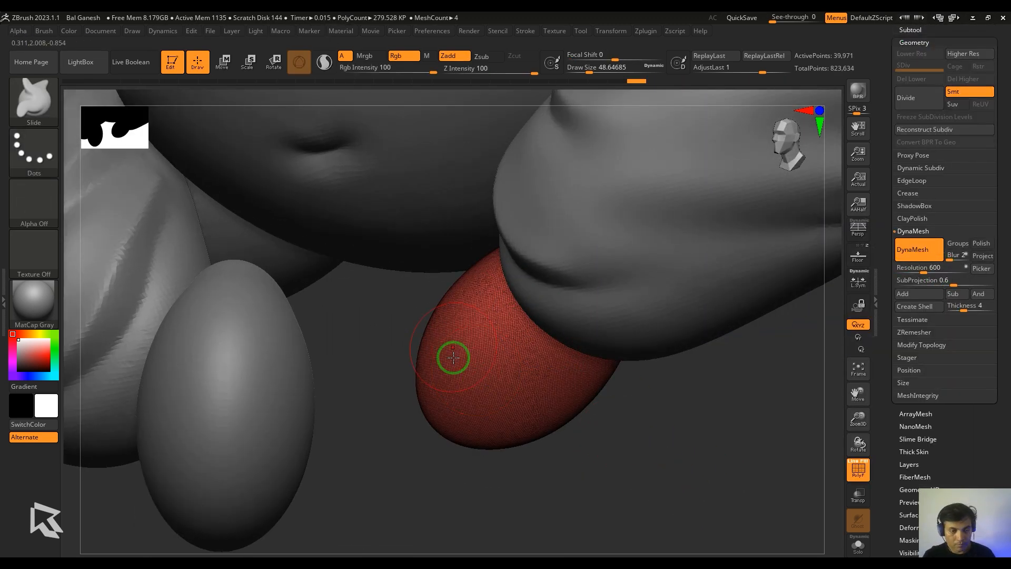
# Carve the toe separations with DamStandard, shaping the toes with ClayBuildup at draw size about 20 and smoothing.
pyautogui.hotkey('shift', 'f')
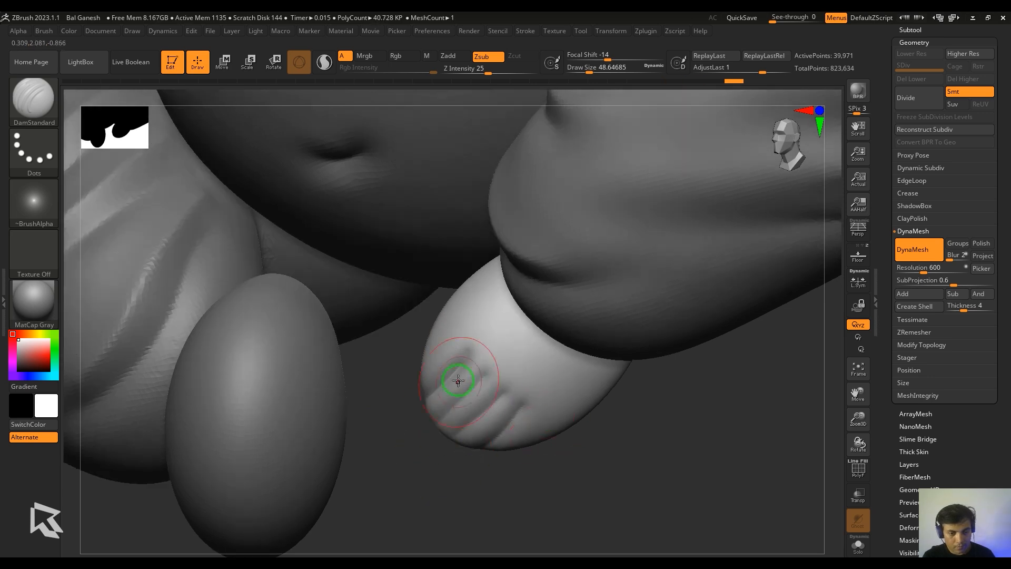
pyautogui.press('s')
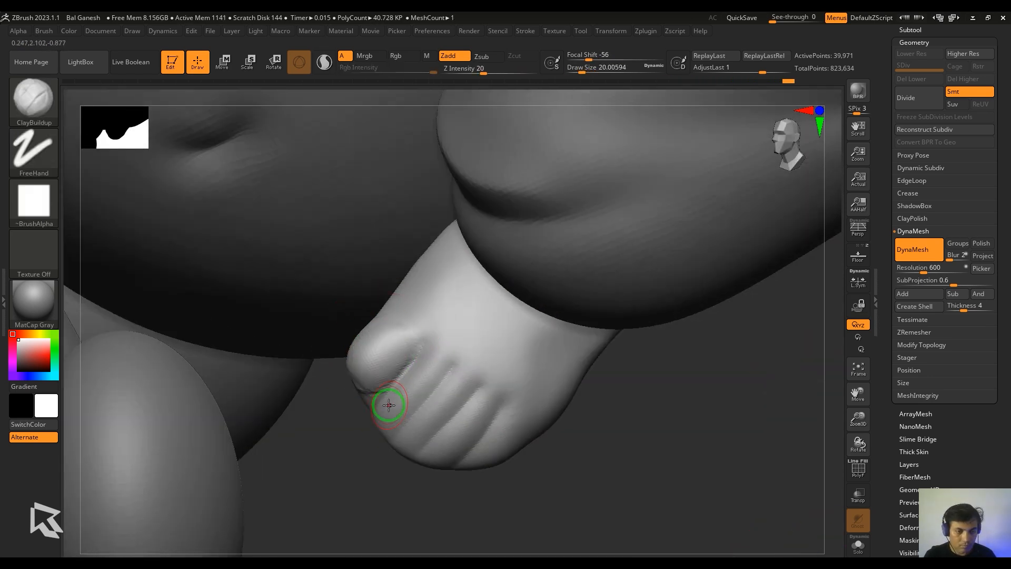
pyautogui.keyDown('shift'); pyautogui.moveTo(420, 389); pyautogui.dragTo(361, 401); pyautogui.keyUp('shift')
pyautogui.keyDown('shift'); pyautogui.moveTo(422, 413); pyautogui.dragTo(469, 408); pyautogui.keyUp('shift')
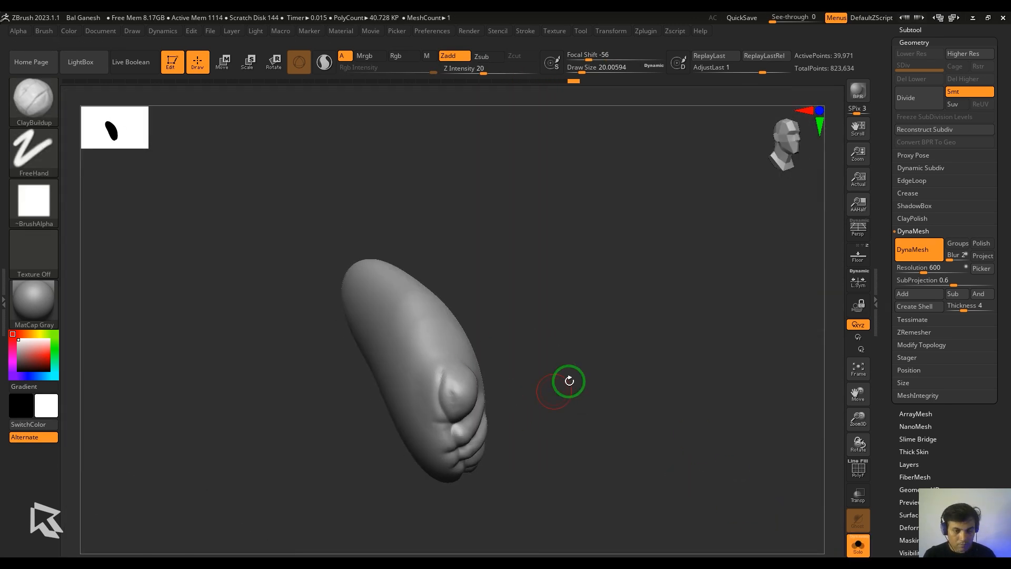
# Build up and smooth the ball of the isolated foot, defining the creases behind the toes with DamStandard.
pyautogui.moveTo(567, 379); pyautogui.dragTo(461, 451)
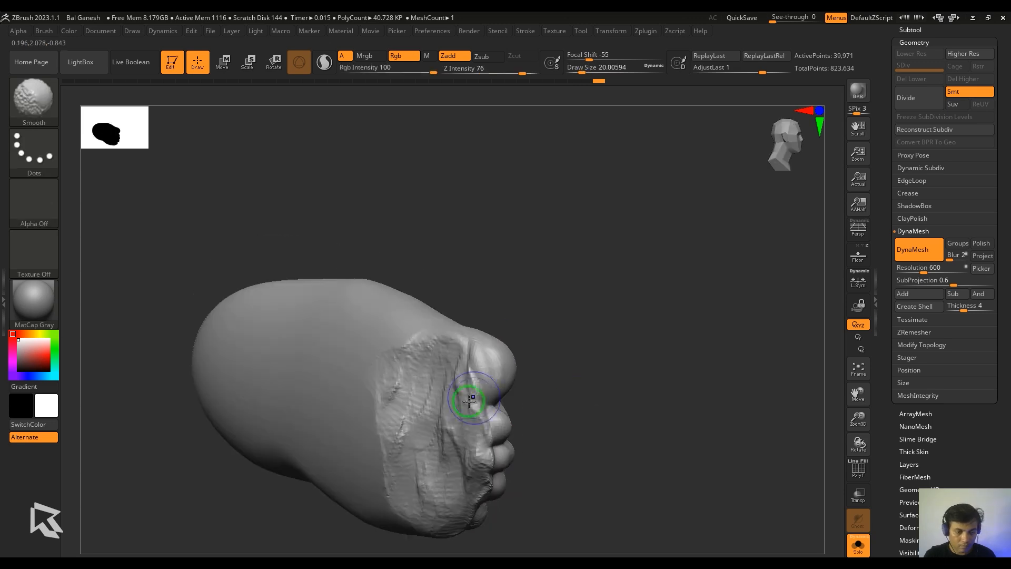
pyautogui.press('d')
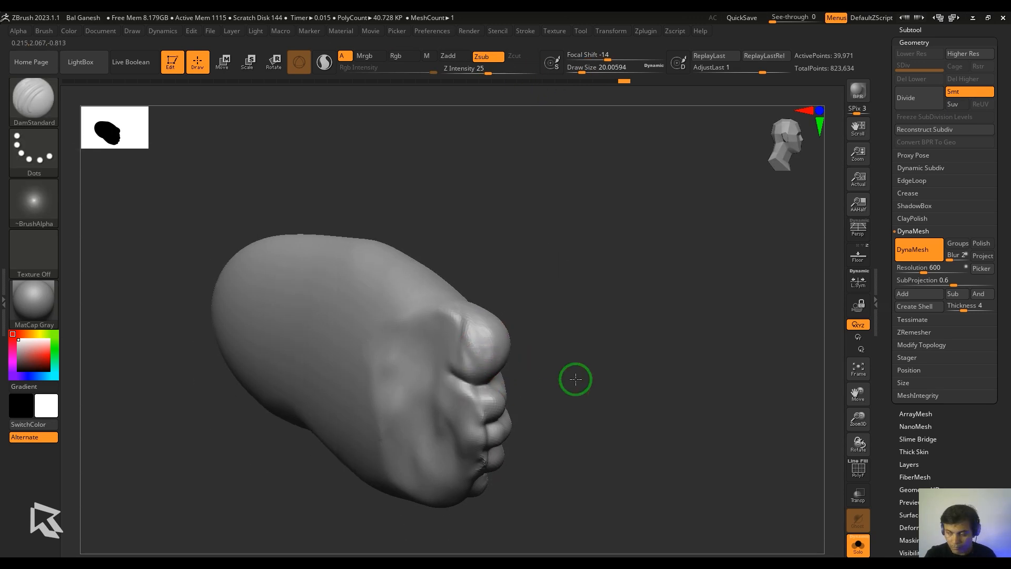
pyautogui.moveTo(576, 379); pyautogui.dragTo(503, 406)
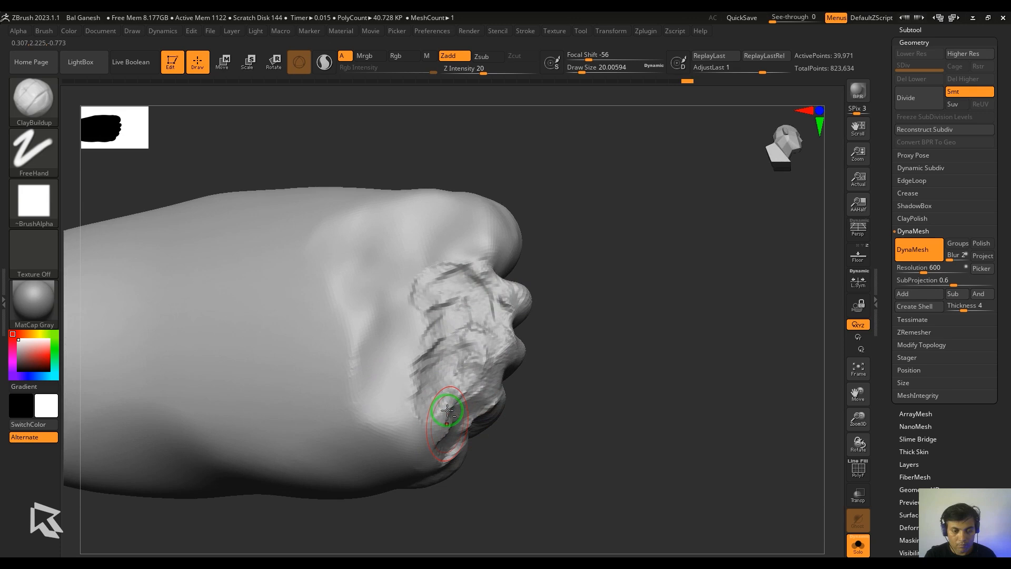
# Fill the sole beneath the smaller toes with ClayBuildup at draw size about 31 and smooth the surface.
pyautogui.keyDown('alt'); pyautogui.moveTo(447, 410); pyautogui.dragTo(429, 457); pyautogui.keyUp('alt')
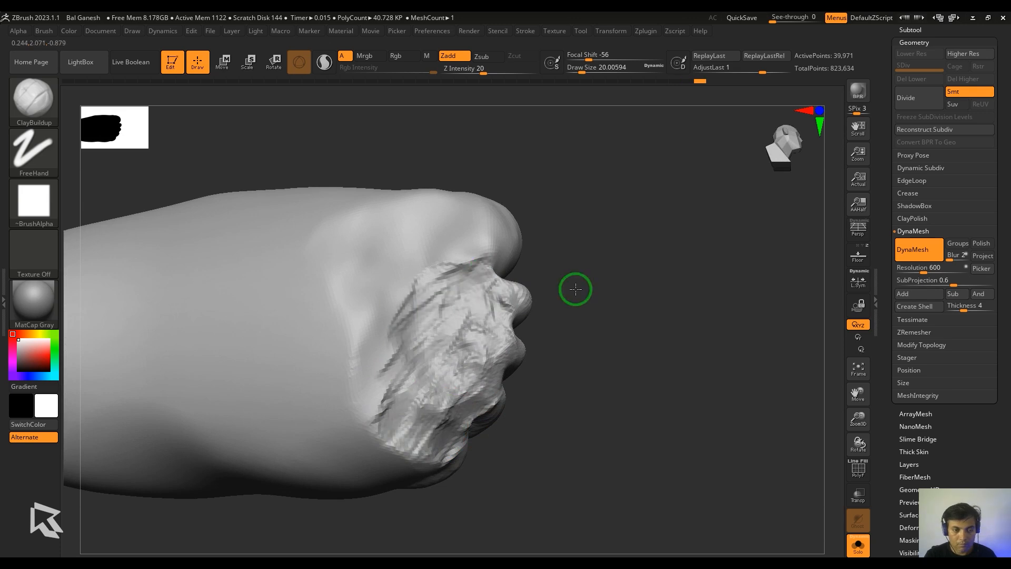
pyautogui.moveTo(576, 290); pyautogui.dragTo(513, 302)
pyautogui.moveTo(537, 429); pyautogui.dragTo(605, 403)
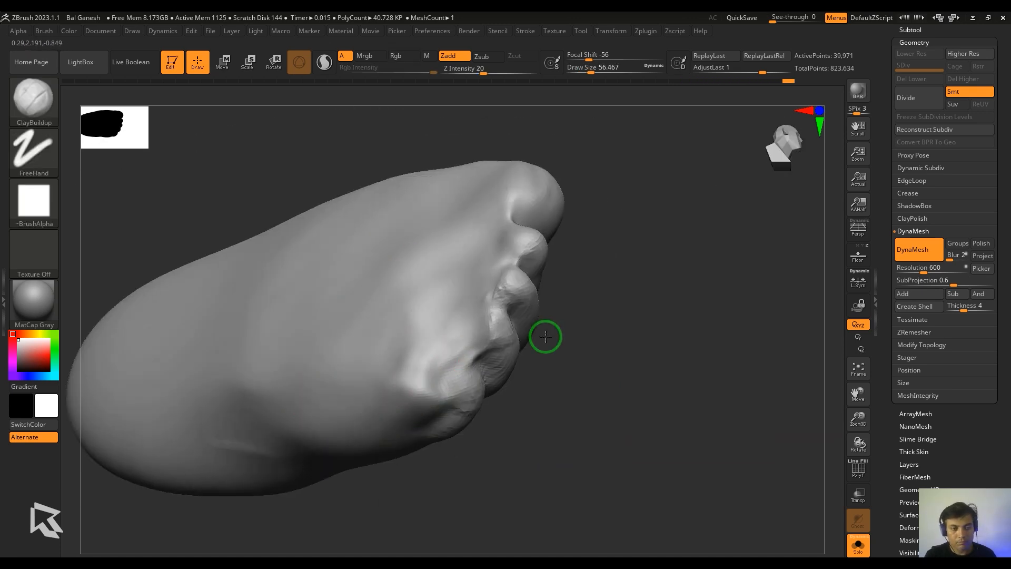
pyautogui.press('s')
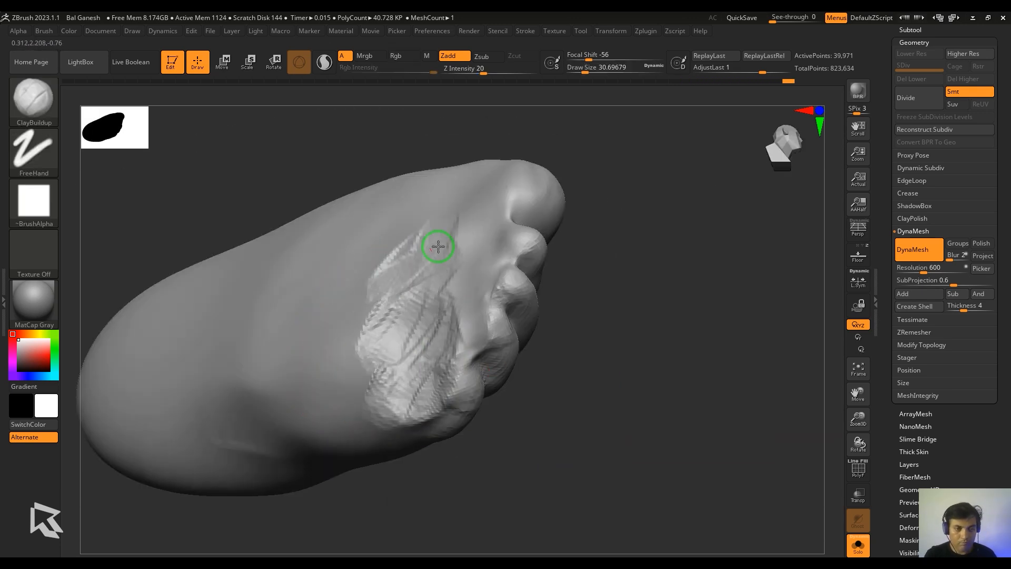
pyautogui.keyDown('shift'); pyautogui.moveTo(436, 244); pyautogui.dragTo(451, 285); pyautogui.keyUp('shift')
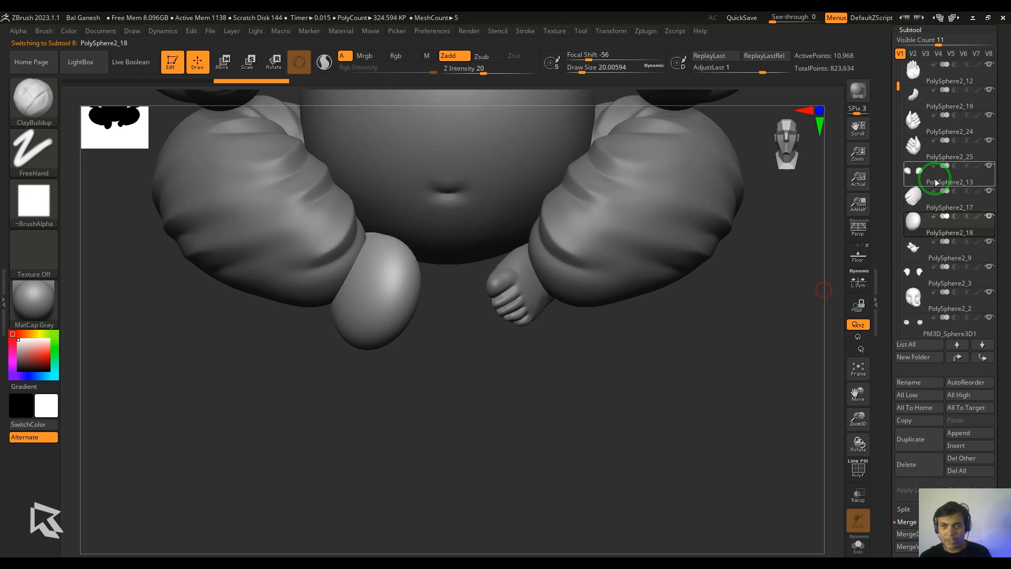
# Replace the rough foot subtool with a duplicate of the finished foot mirrored to the opposite side.
pyautogui.click(919, 469)
pyautogui.click(823, 487)
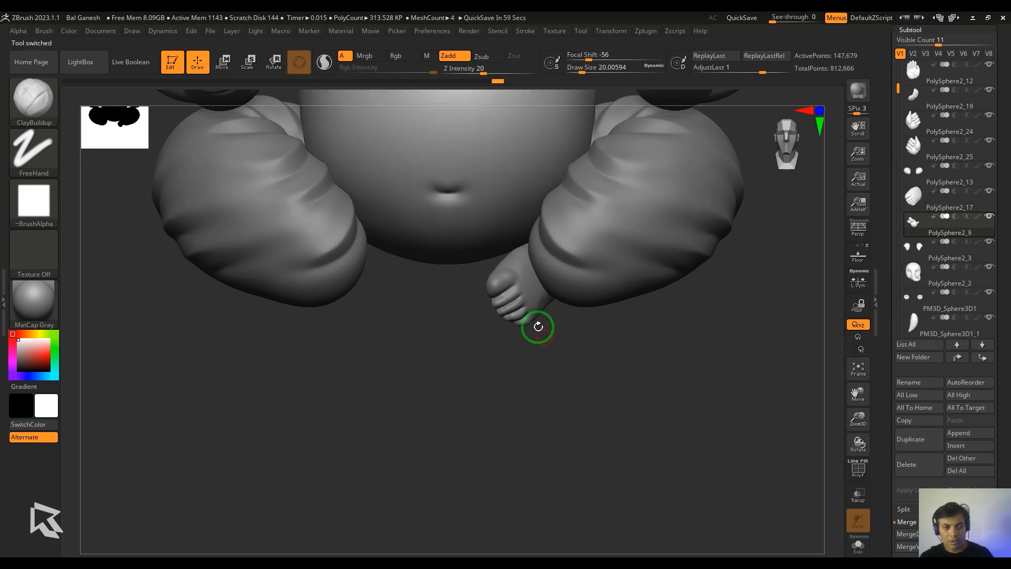
pyautogui.hotkey('ctrl', 'z')
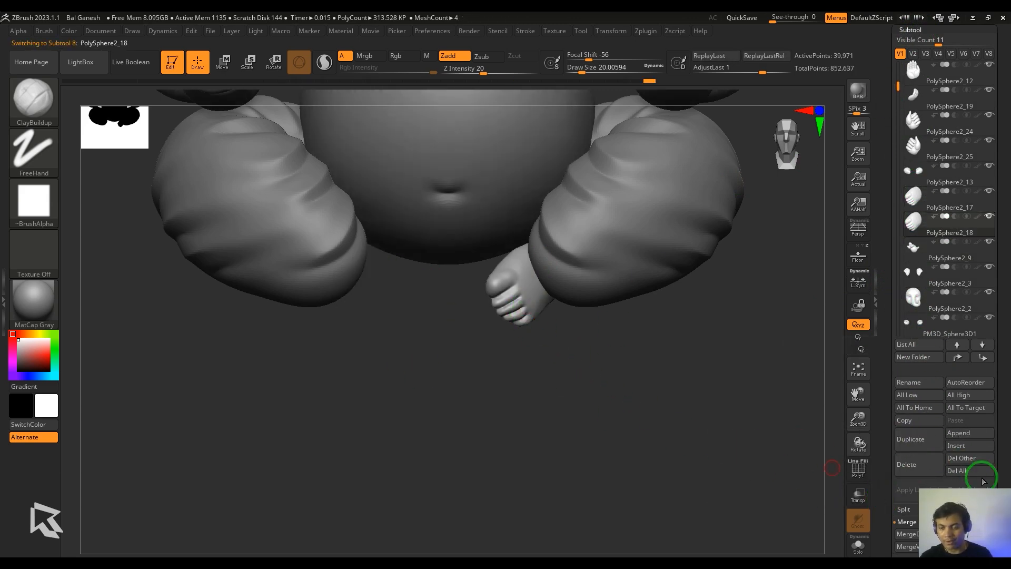
pyautogui.scroll(-8, 943, 448)
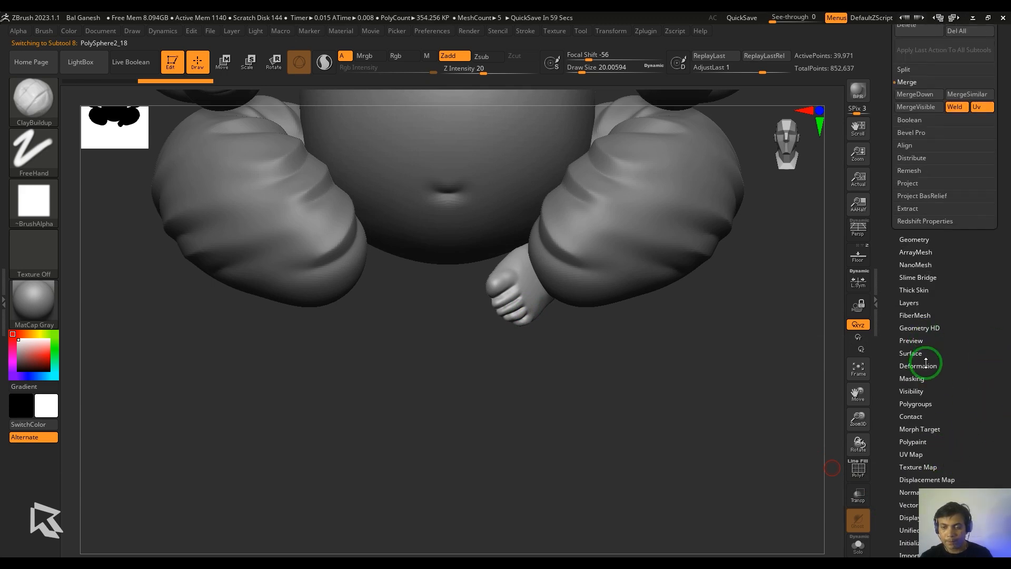
pyautogui.click(919, 365)
pyautogui.click(916, 138)
pyautogui.press('f')
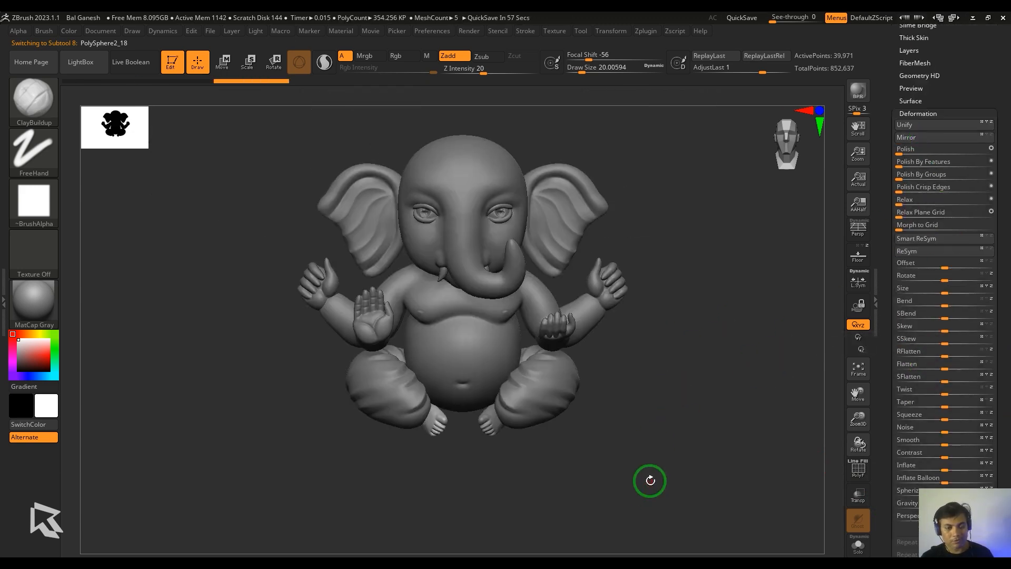
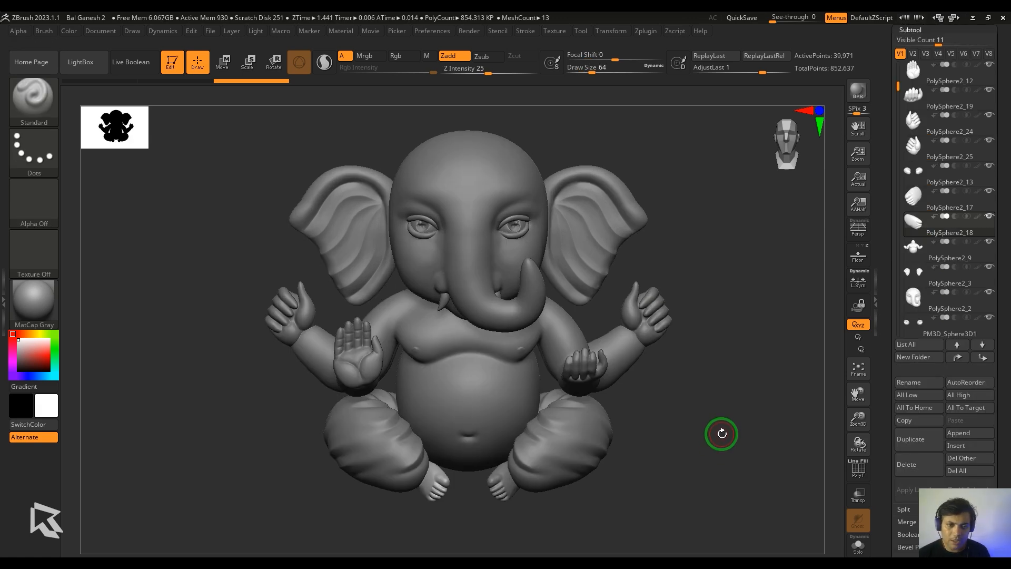
# Switch the active tool from the Ganesh character to the PolyMesh3D star.
pyautogui.scroll(5, 963, 185)
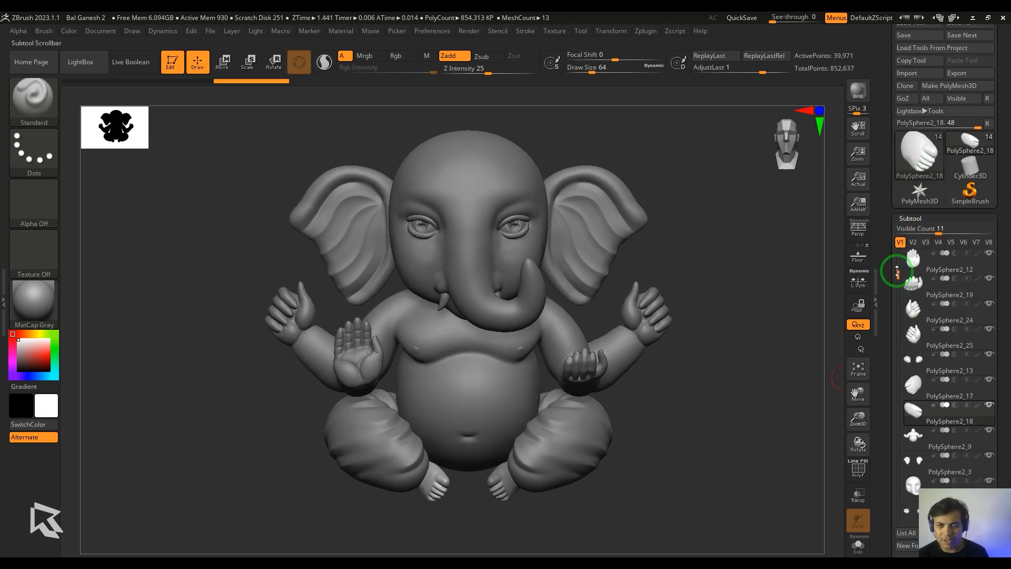
pyautogui.moveTo(897, 271); pyautogui.dragTo(898, 246)
pyautogui.moveTo(924, 185)
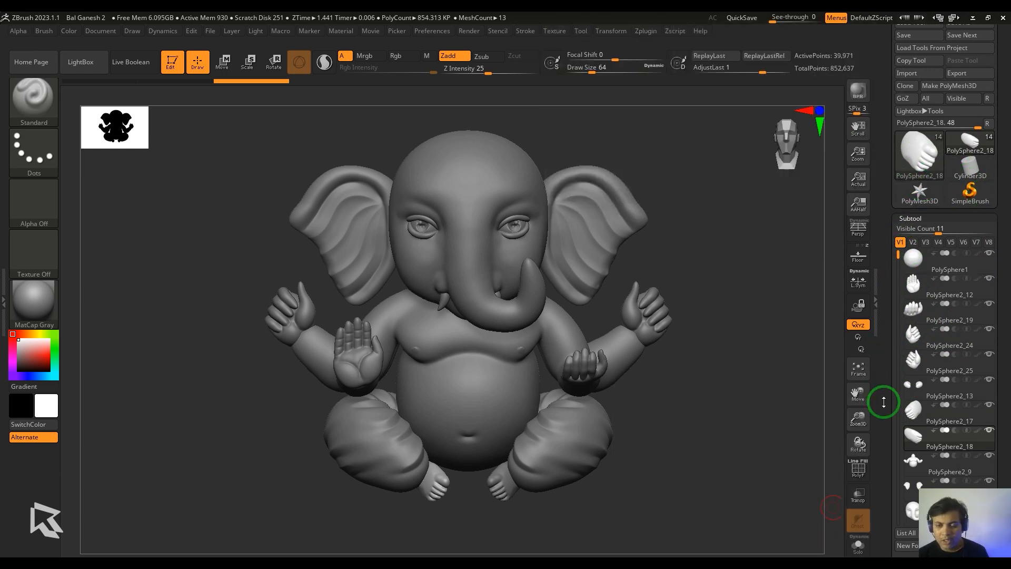
pyautogui.click(920, 199)
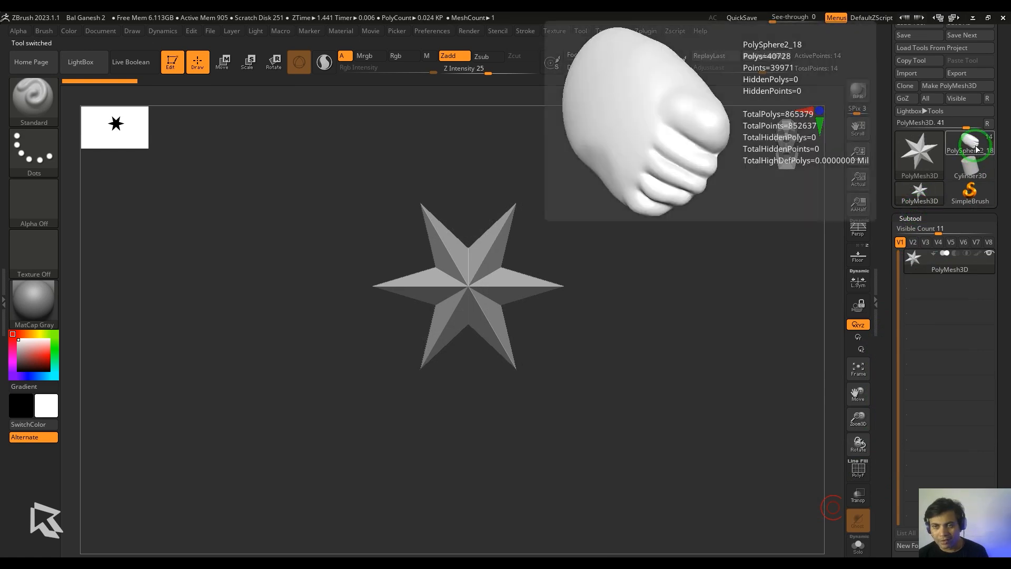
pyautogui.click(974, 148)
pyautogui.click(977, 148)
pyautogui.click(977, 147)
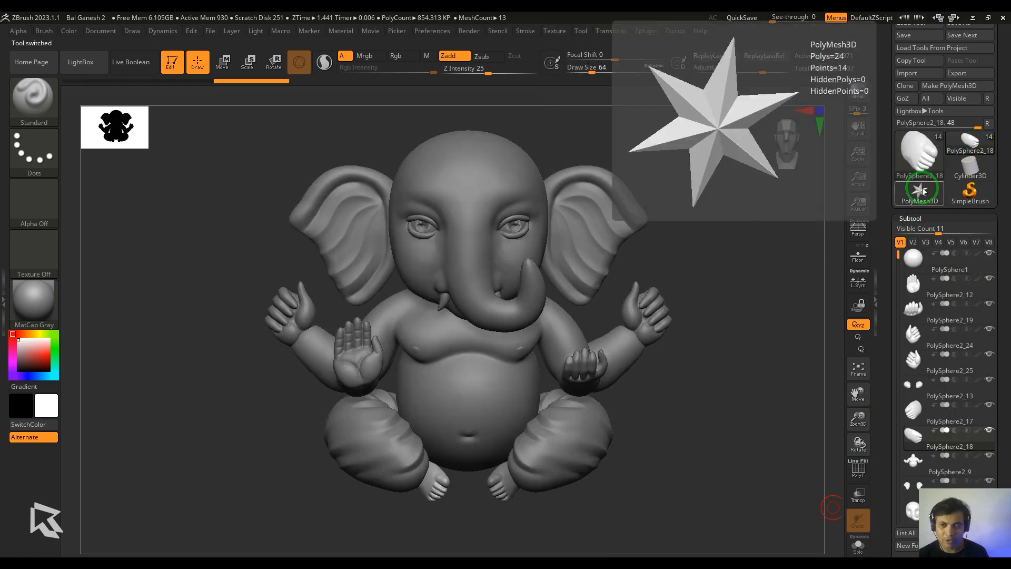
pyautogui.click(977, 147)
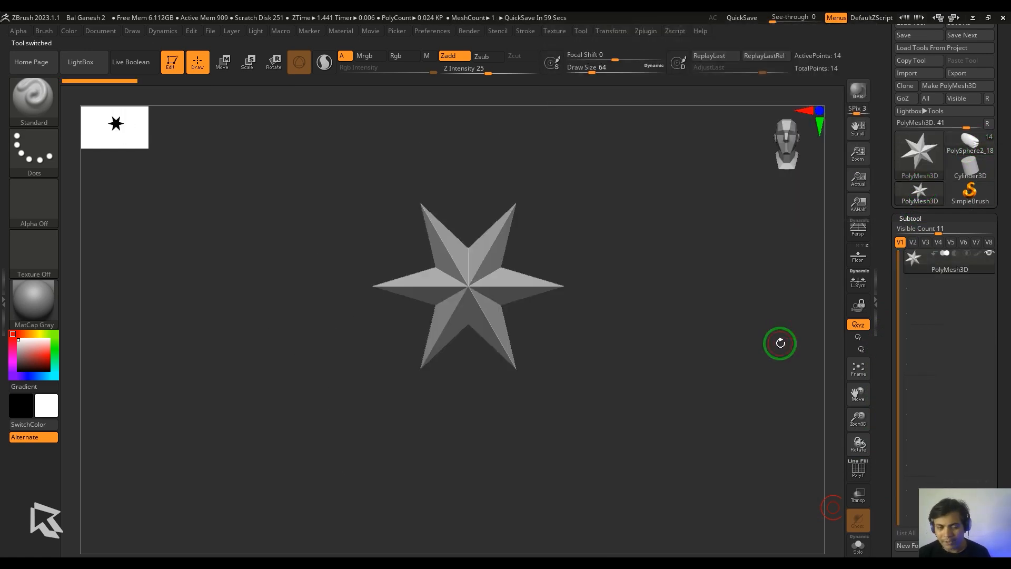
# Load a Ring3D primitive with polyframe display and initialize it with SRadius 24 and SDivide 11.
pyautogui.click(936, 154)
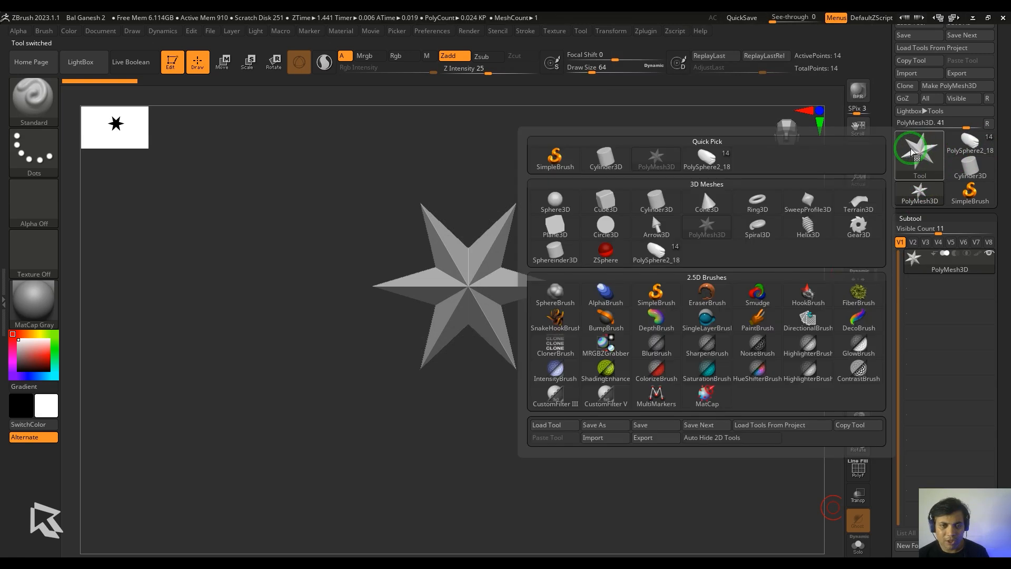
pyautogui.click(756, 201)
pyautogui.moveTo(677, 361); pyautogui.dragTo(714, 404)
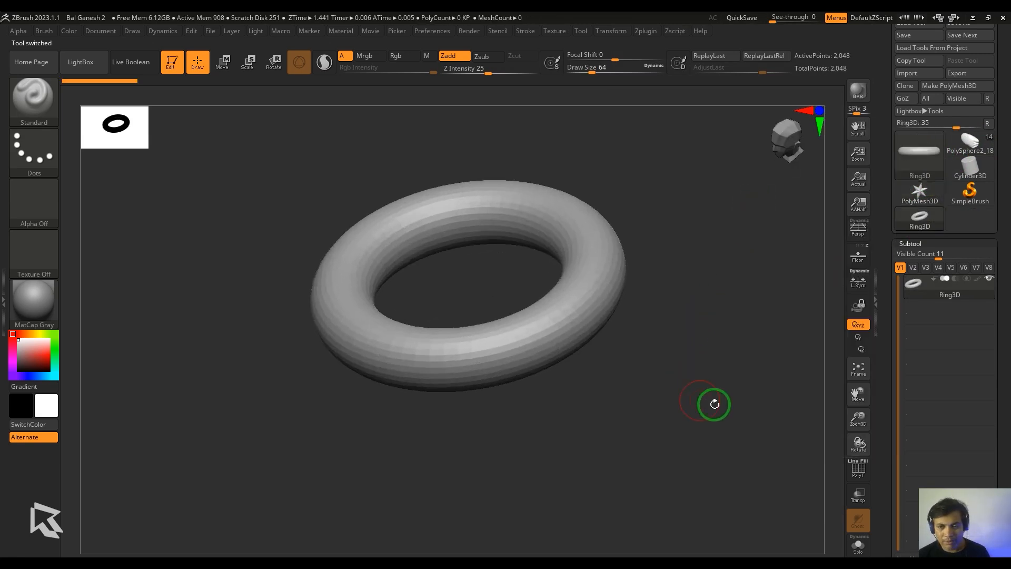
pyautogui.moveTo(999, 352); pyautogui.dragTo(1006, 192)
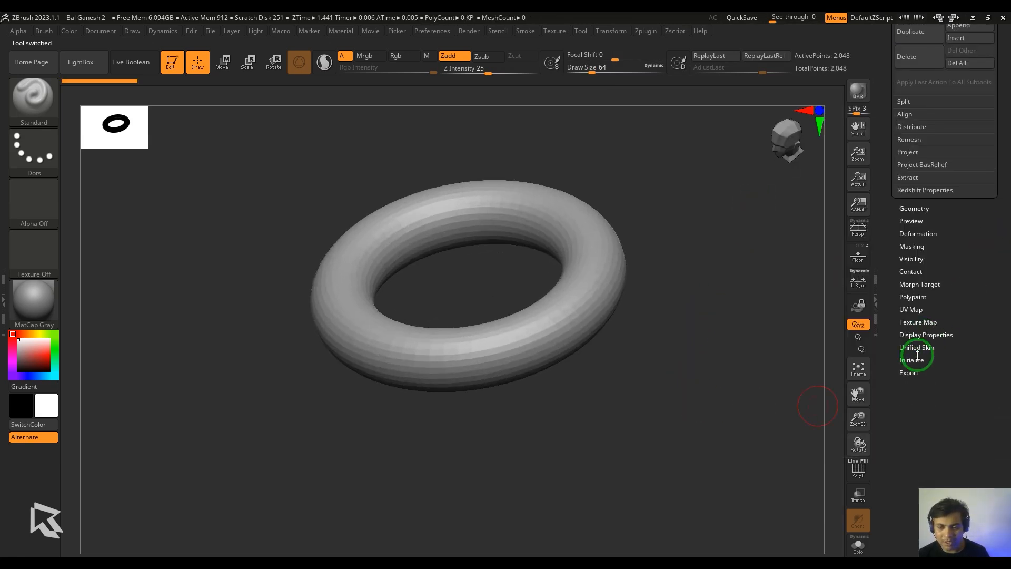
pyautogui.click(917, 358)
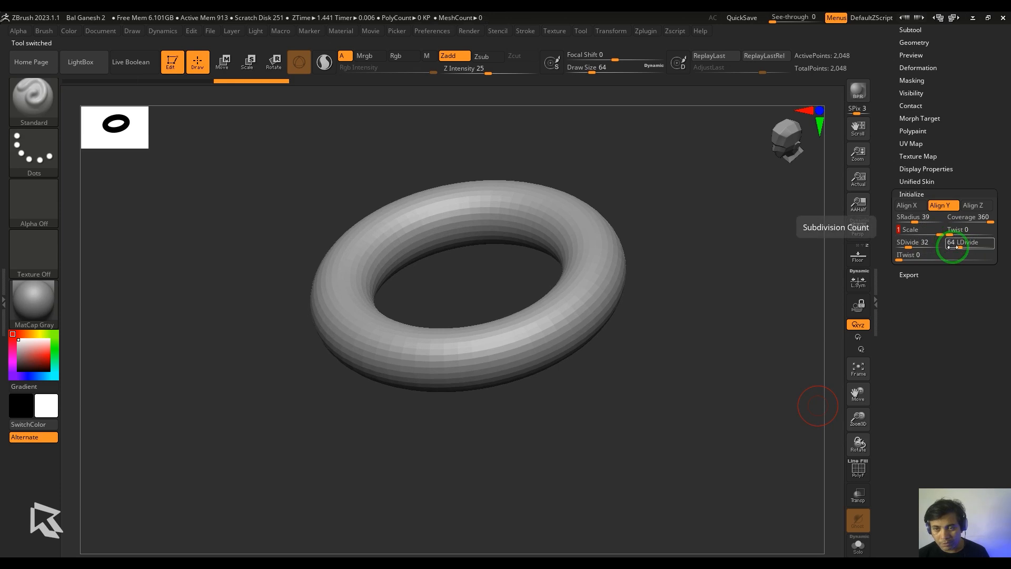
pyautogui.moveTo(913, 222); pyautogui.dragTo(909, 225)
pyautogui.hotkey('shift', 'f')
pyautogui.keyDown('alt'); pyautogui.moveTo(673, 398); pyautogui.dragTo(677, 431); pyautogui.keyUp('alt')
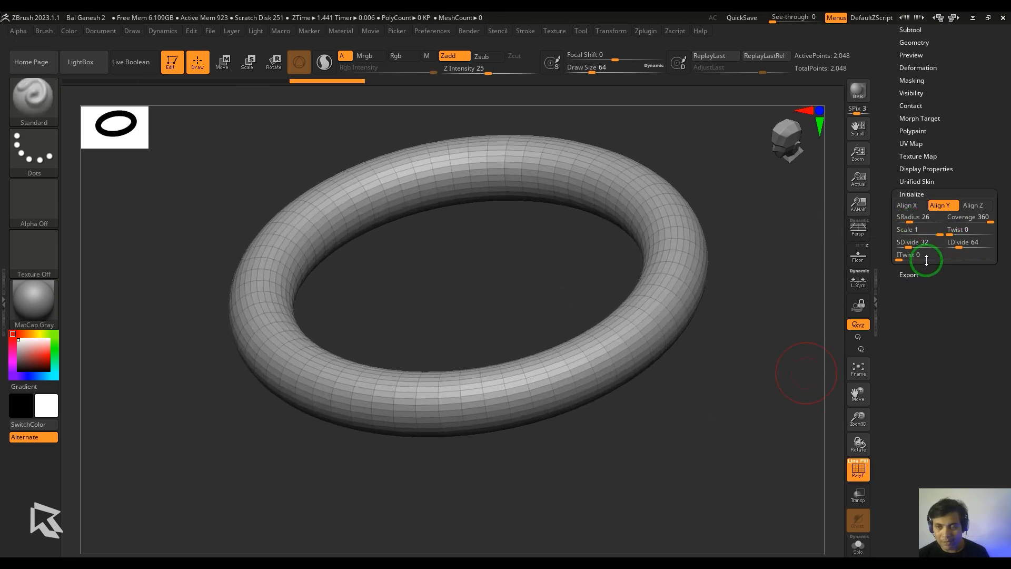
pyautogui.moveTo(908, 247); pyautogui.dragTo(908, 222)
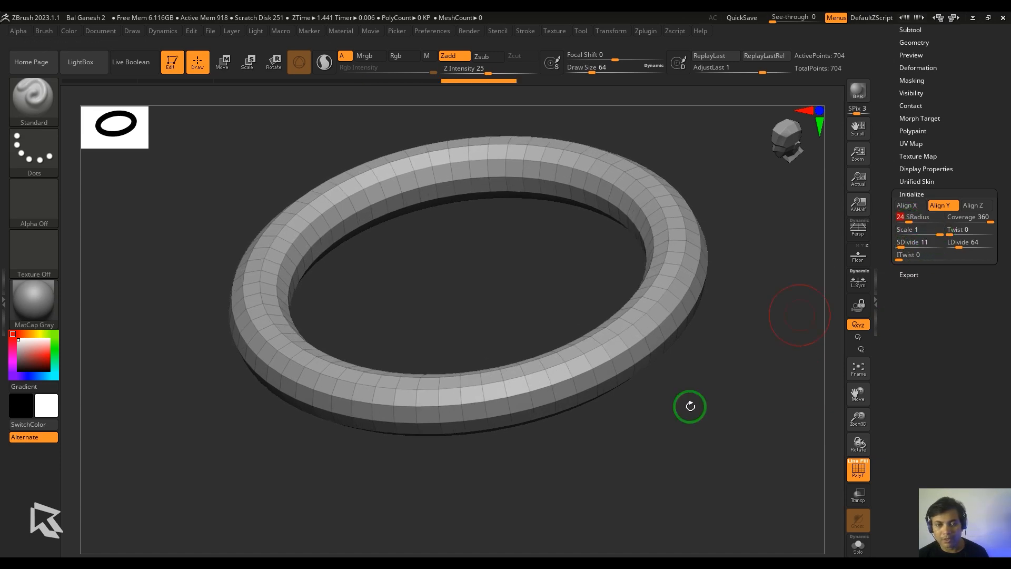
# Convert the thinned ring primitive into an editable PolyMesh3D.
pyautogui.moveTo(688, 406)
pyautogui.keyDown('shift'); pyautogui.mouseDown()
pyautogui.moveTo(720, 403)
pyautogui.moveTo(747, 375)
pyautogui.moveTo(727, 406)
pyautogui.moveTo(729, 393)
pyautogui.mouseUp(); pyautogui.keyUp('shift')
pyautogui.scroll(5, 959, 194)
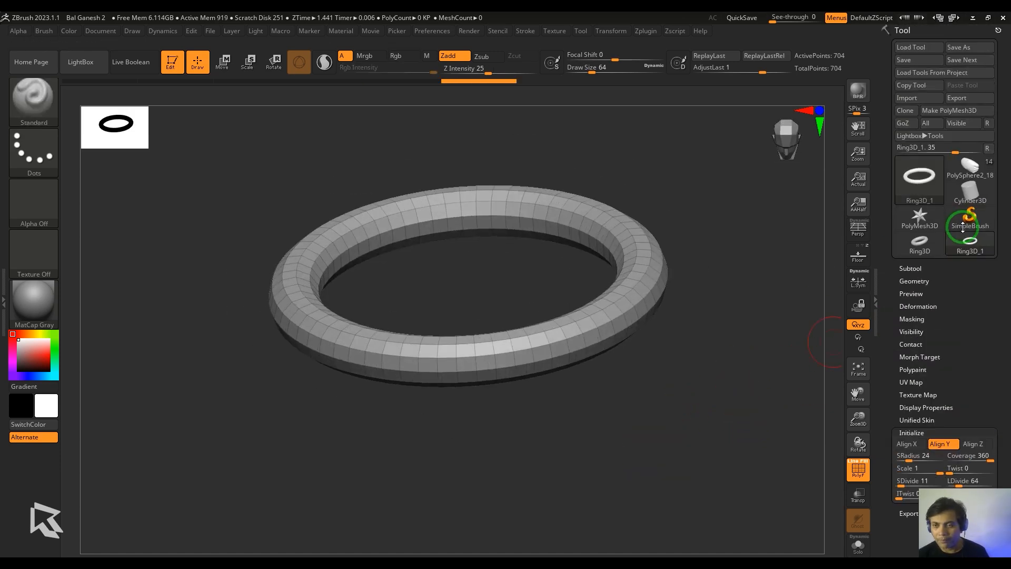
pyautogui.click(965, 111)
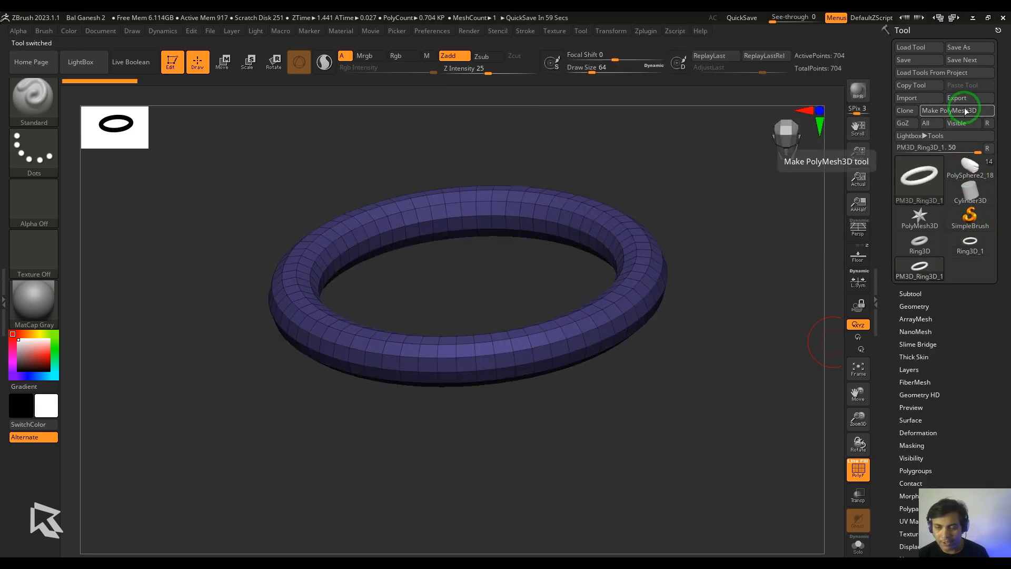
# Load a Sphere3D primitive and initialize it with HDivide 12 and VDivide 12.
pyautogui.click(917, 182)
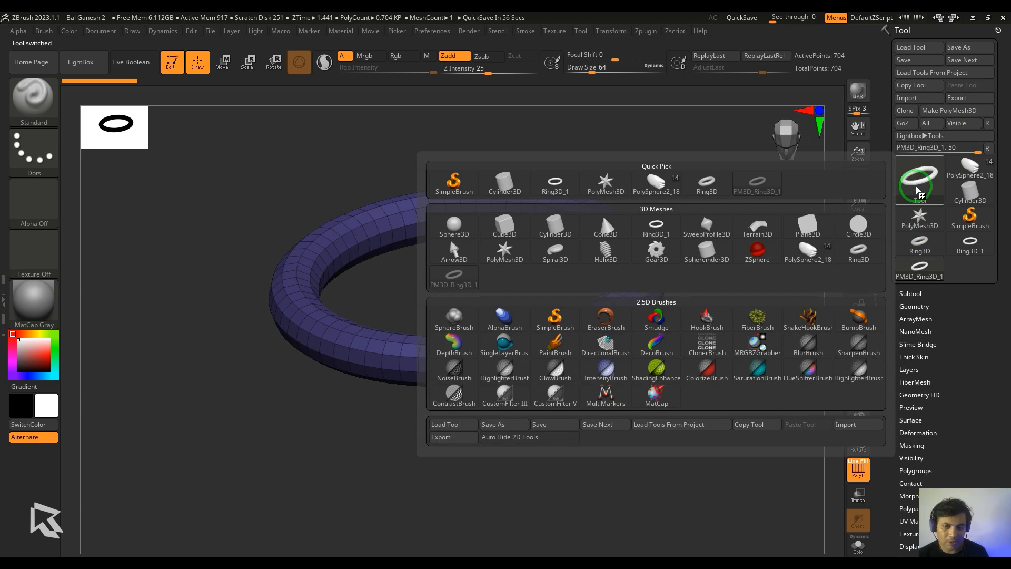
pyautogui.click(454, 226)
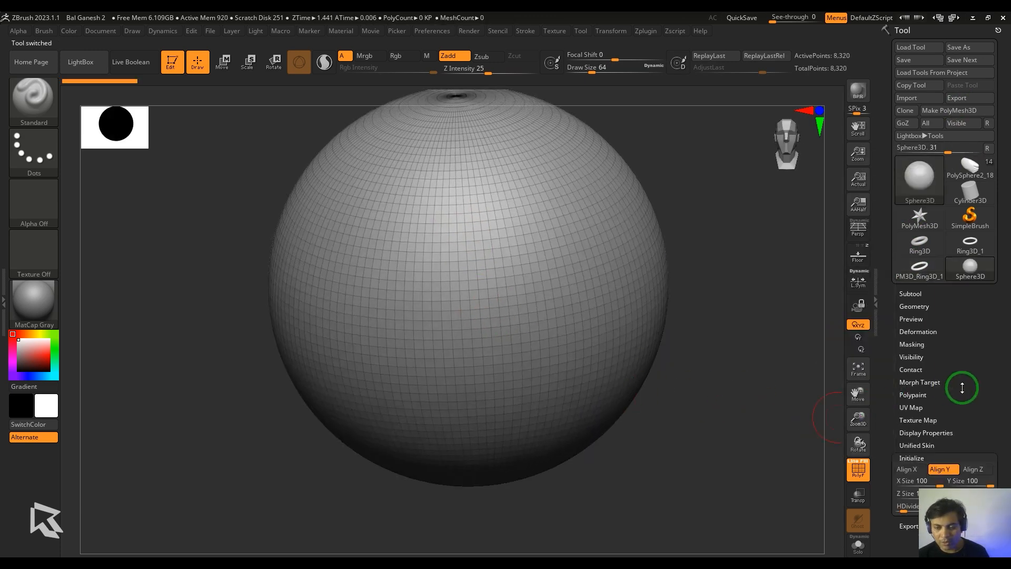
pyautogui.scroll(-3, 962, 388)
pyautogui.click(919, 410)
pyautogui.write('1')
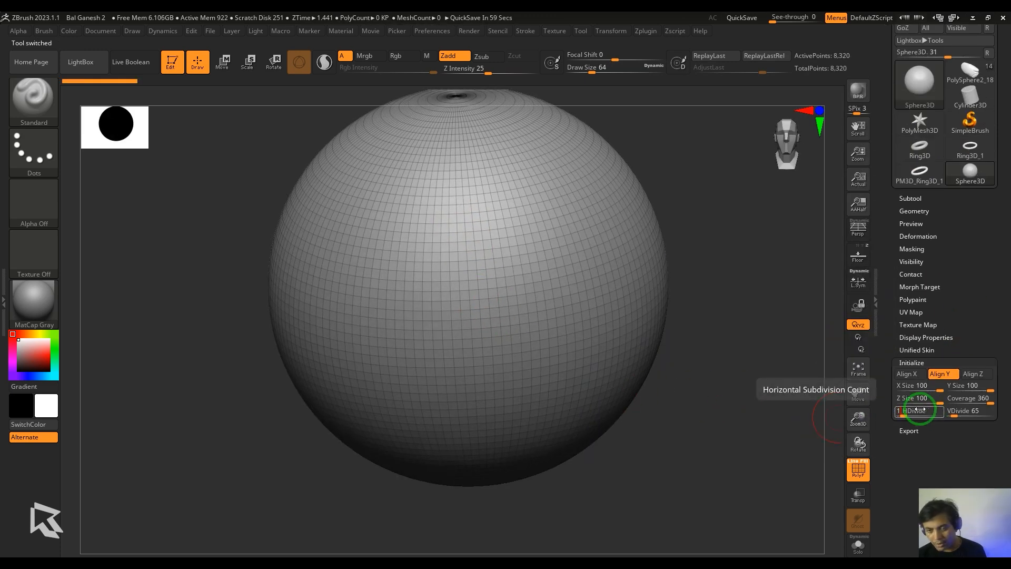
pyautogui.write('2')
pyautogui.click(958, 436)
pyautogui.write('12')
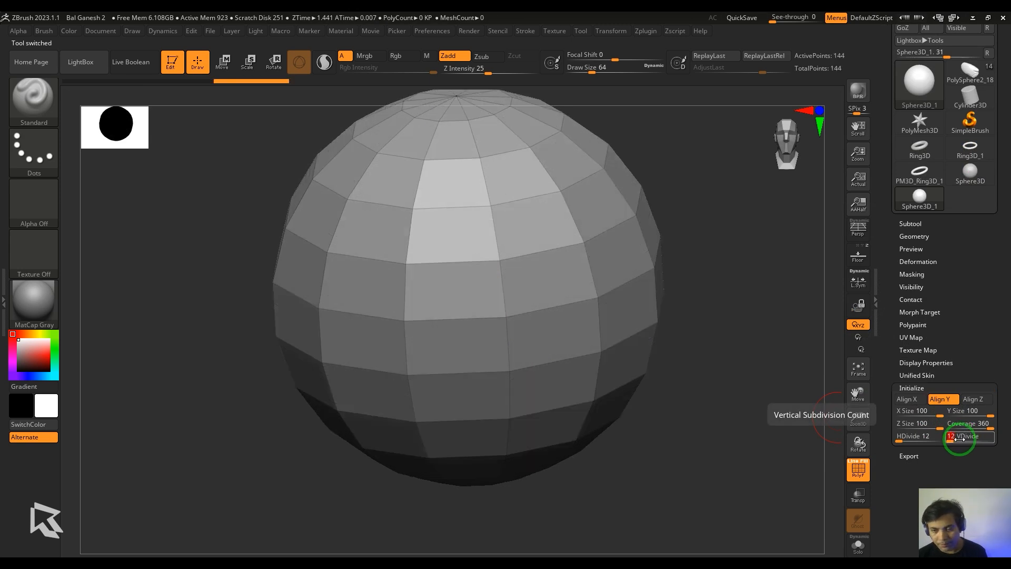
# Cut the sphere to a half by setting Coverage to 180 and align it to the X axis.
pyautogui.click(968, 425)
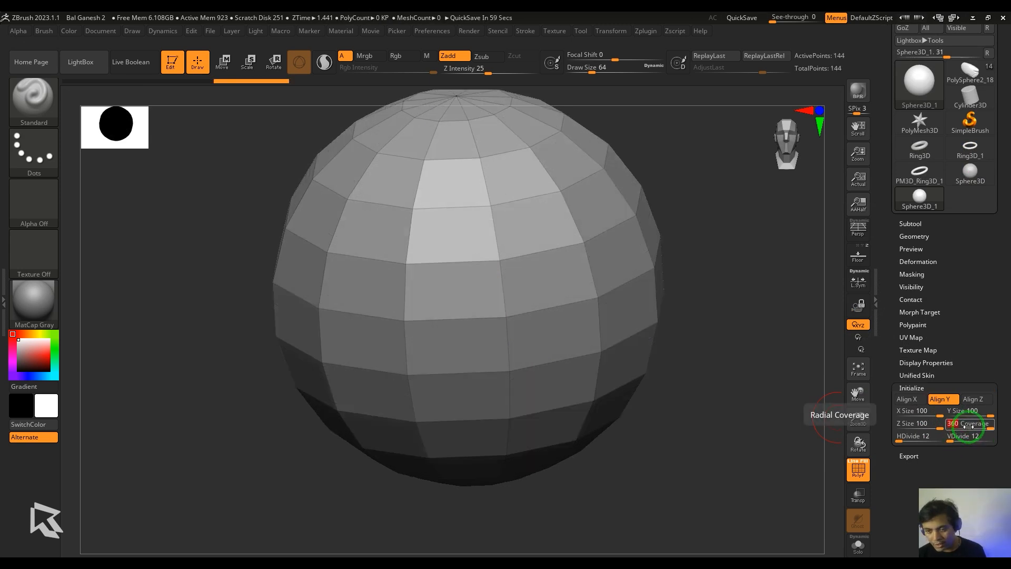
pyautogui.press('Return')
pyautogui.click(907, 399)
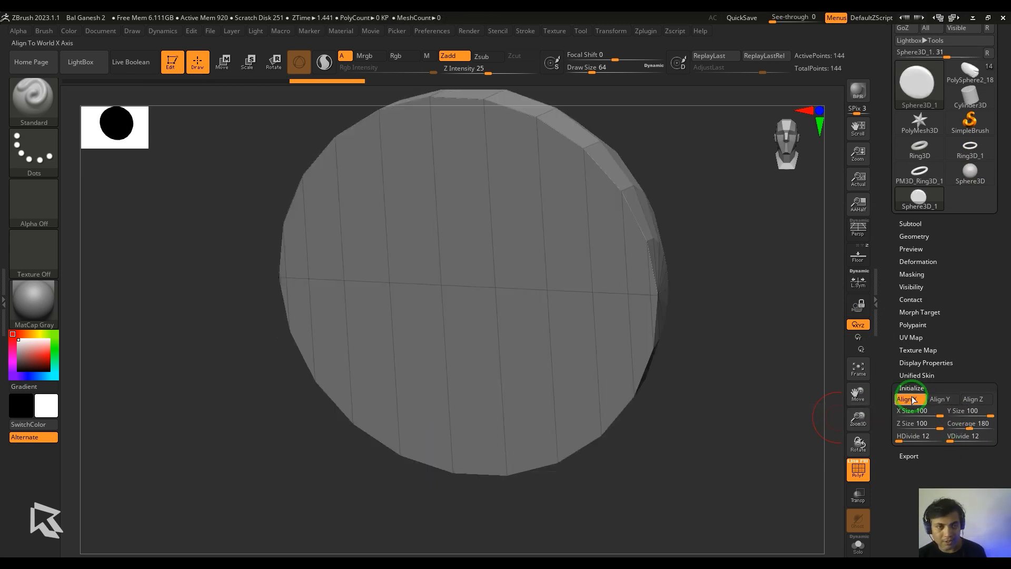
# Convert the half sphere primitive into an editable PolyMesh3D.
pyautogui.moveTo(666, 421); pyautogui.dragTo(720, 378)
pyautogui.moveTo(928, 291); pyautogui.dragTo(951, 317)
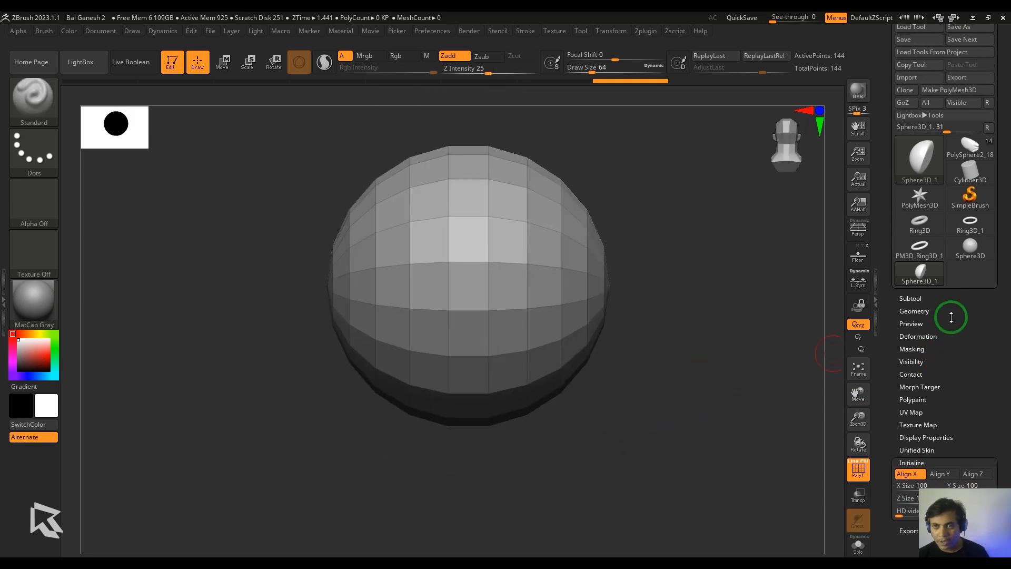
pyautogui.click(957, 90)
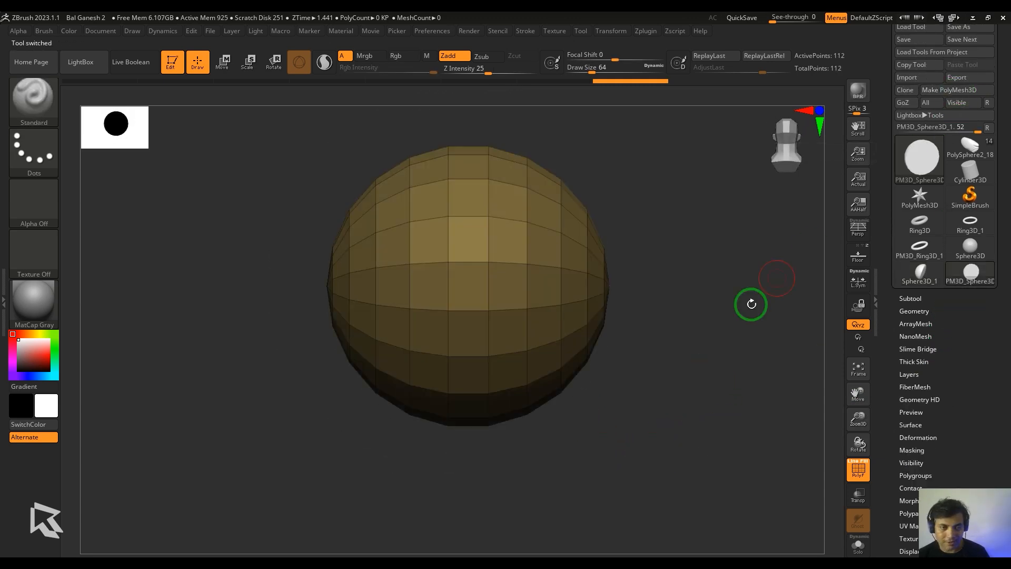
pyautogui.moveTo(749, 303); pyautogui.dragTo(668, 379)
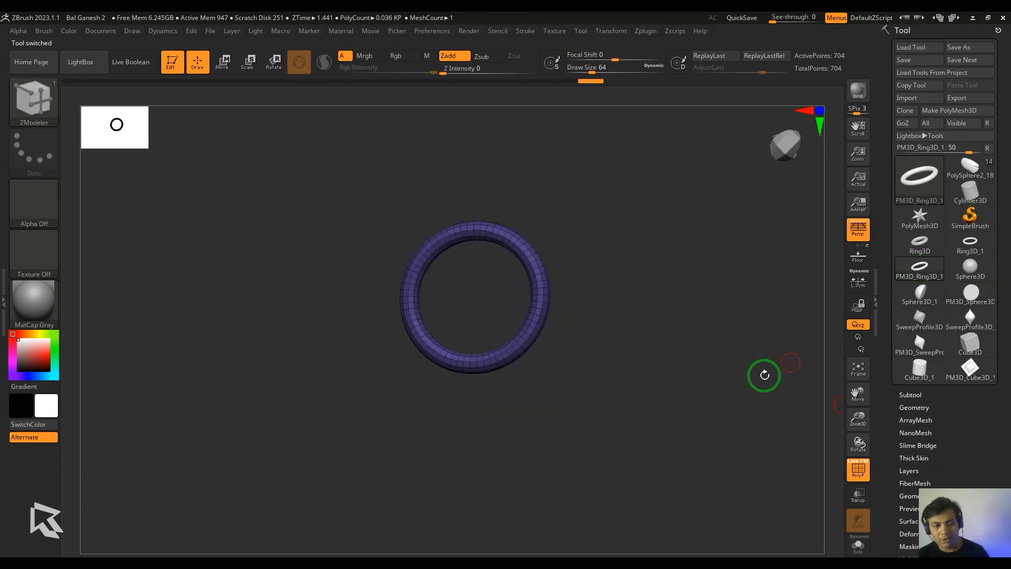
# Append the PM3D_Sphere3D half sphere as a subtool of the polymesh ring.
pyautogui.moveTo(763, 373)
pyautogui.mouseDown()
pyautogui.moveTo(699, 318)
pyautogui.moveTo(729, 421)
pyautogui.moveTo(720, 418)
pyautogui.mouseUp()
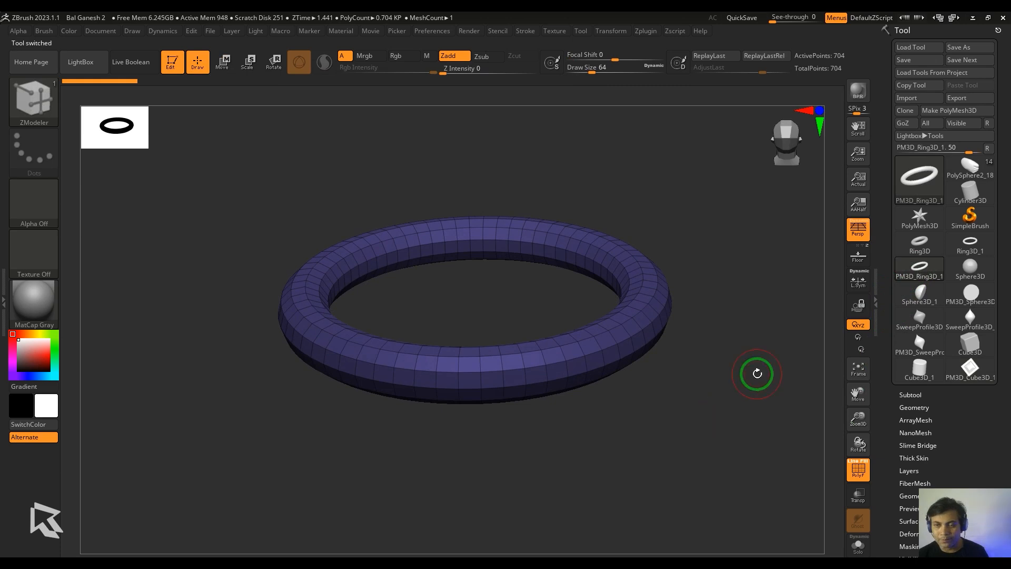
pyautogui.moveTo(936, 452); pyautogui.dragTo(971, 416)
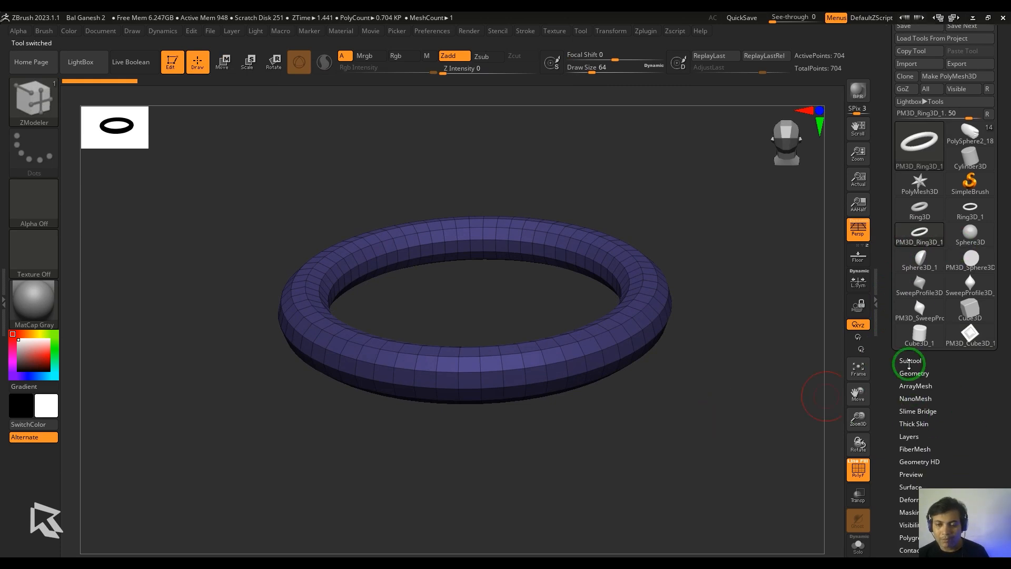
pyautogui.click(909, 363)
pyautogui.click(956, 432)
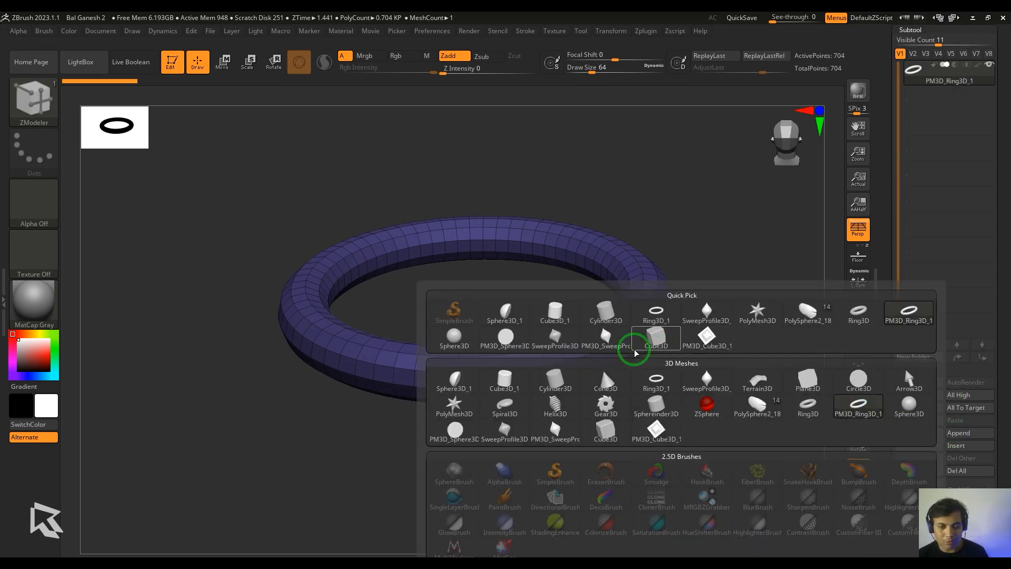
pyautogui.click(506, 337)
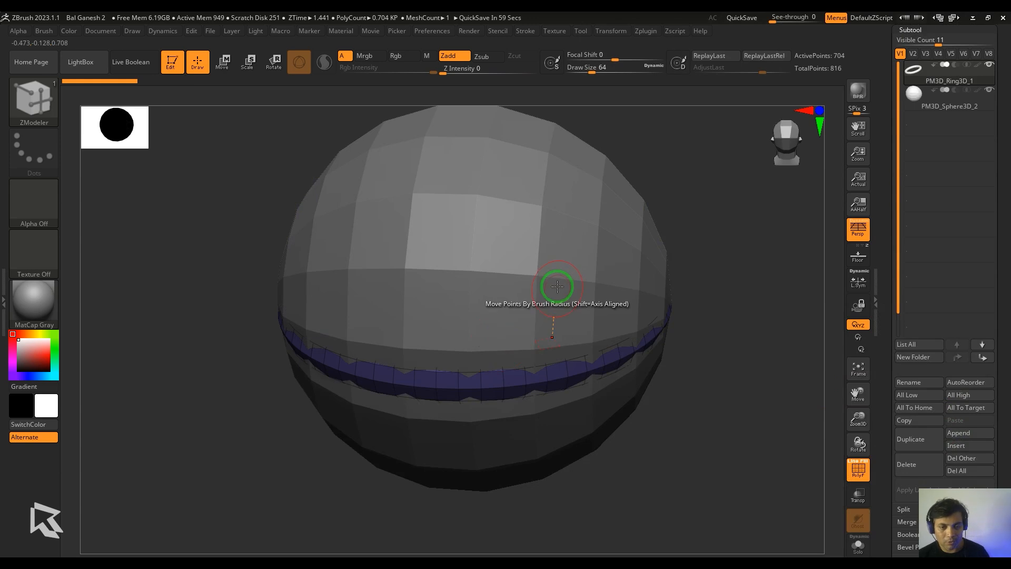
# Select the appended half sphere and scale it down to a small bead at the ring's center.
pyautogui.keyDown('alt'); pyautogui.click(558, 286); pyautogui.keyUp('alt')
pyautogui.keyDown('alt'); pyautogui.moveTo(768, 377); pyautogui.dragTo(737, 340); pyautogui.keyUp('alt')
pyautogui.press('w')
pyautogui.moveTo(495, 308); pyautogui.dragTo(463, 196)
pyautogui.keyDown('alt'); pyautogui.moveTo(733, 353); pyautogui.dragTo(752, 407); pyautogui.keyUp('alt')
# Enable ArrayMesh on the small half sphere and set its Y rotation amount to 360.
pyautogui.moveTo(1003, 159); pyautogui.dragTo(1001, 237)
pyautogui.moveTo(996, 444); pyautogui.dragTo(998, 327)
pyautogui.click(917, 293)
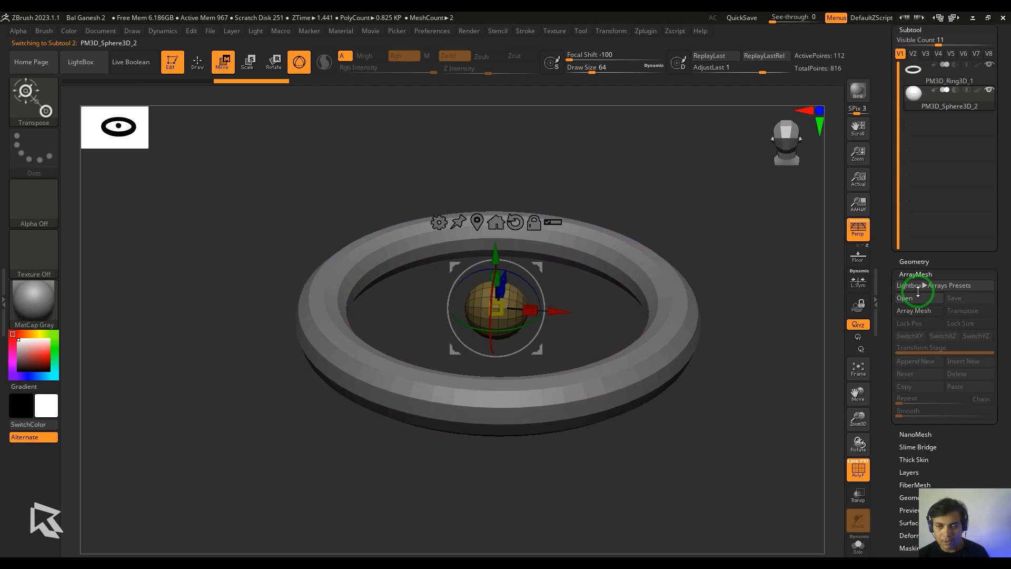
pyautogui.click(916, 92)
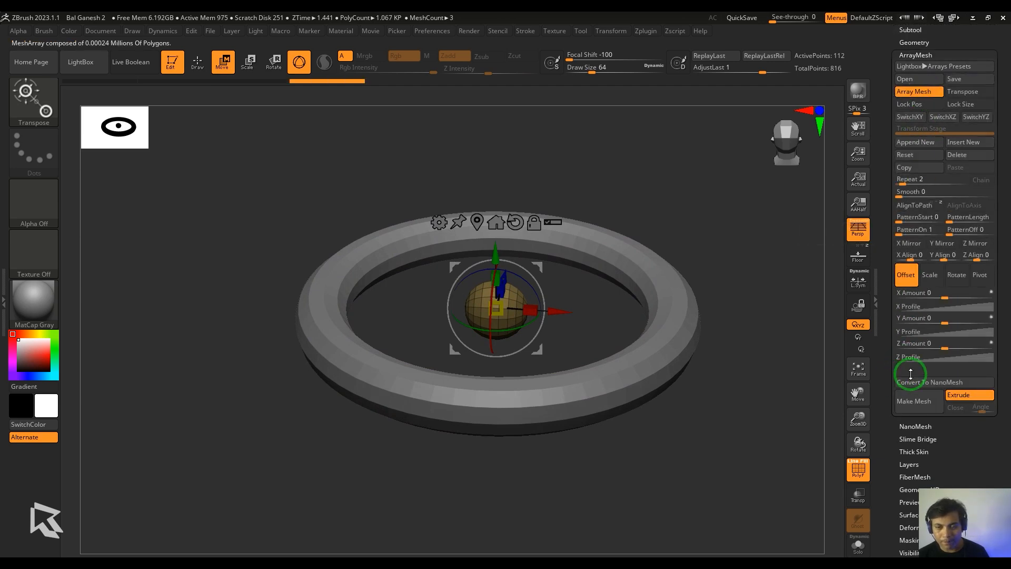
pyautogui.click(956, 275)
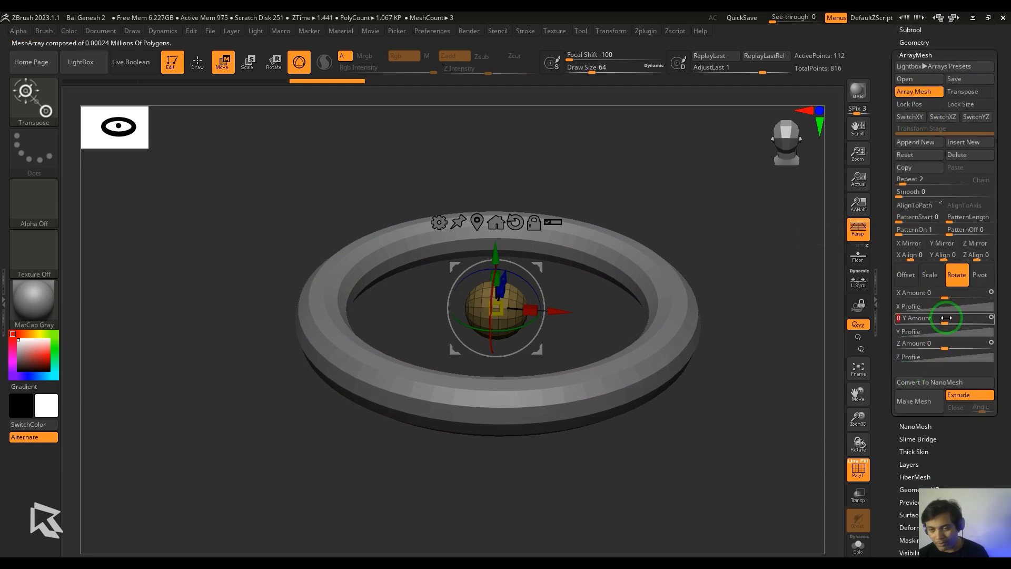
pyautogui.write('60')
pyautogui.press('Return')
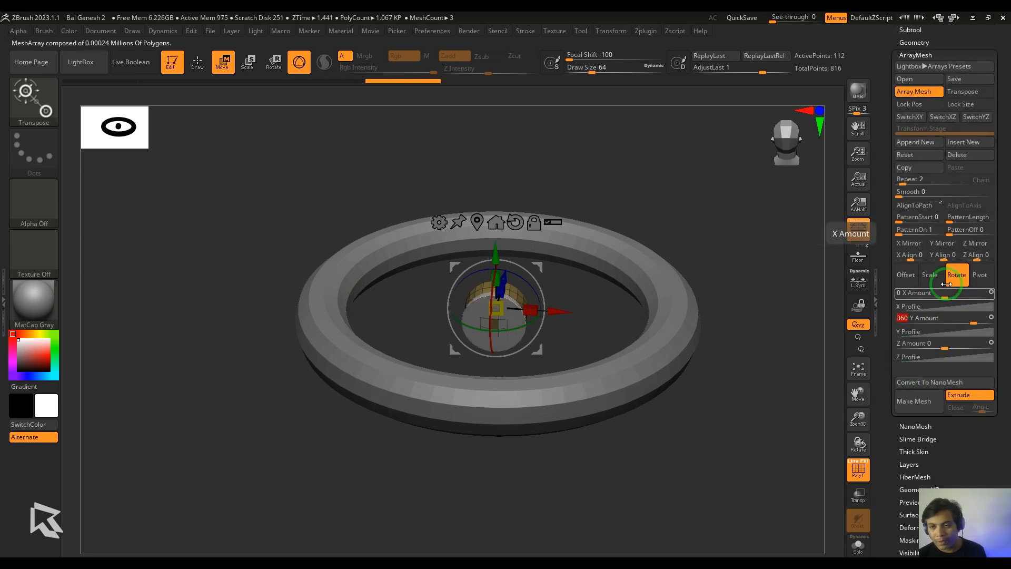
# Set the array's repeat count to 36, lock its position, and move the bead outward to the ring's rim.
pyautogui.click(928, 178)
pyautogui.write('36')
pyautogui.press('Return')
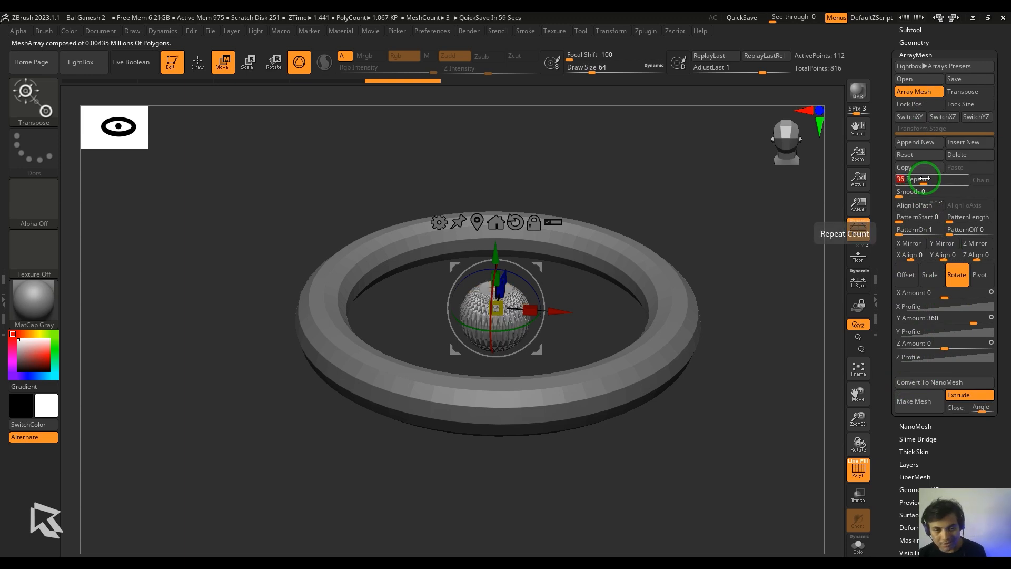
pyautogui.click(926, 108)
pyautogui.moveTo(755, 341); pyautogui.dragTo(662, 472)
pyautogui.moveTo(548, 259); pyautogui.dragTo(369, 345)
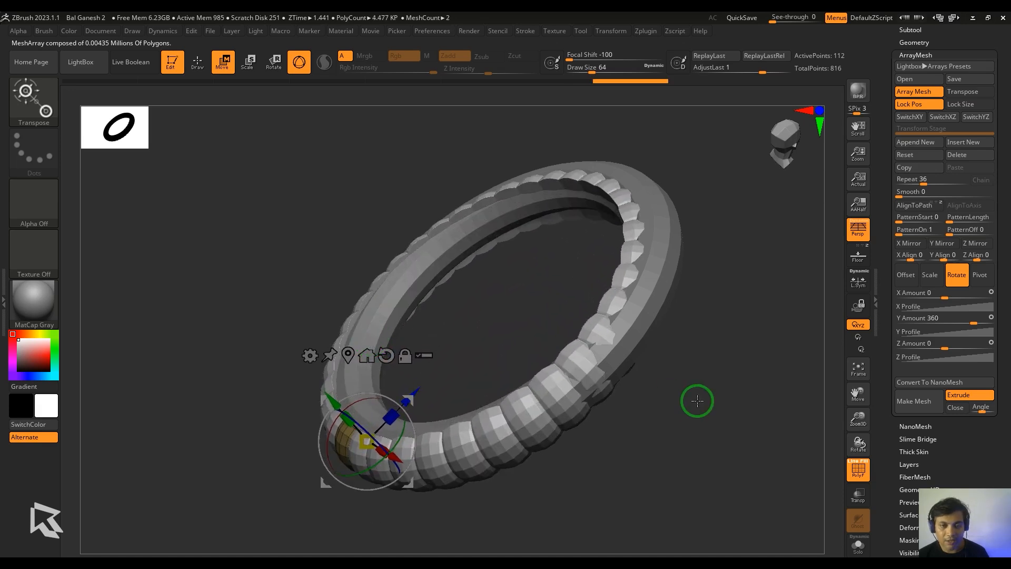
pyautogui.keyDown('shift'); pyautogui.moveTo(697, 400); pyautogui.dragTo(674, 393); pyautogui.keyUp('shift')
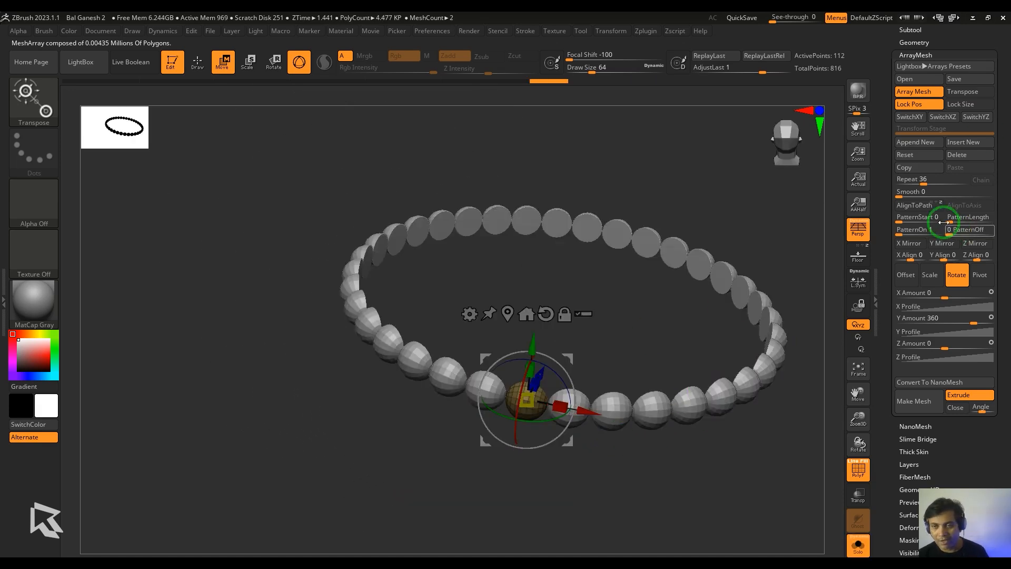
# Set the array's repeat count to 48 and stretch the bead vertically.
pyautogui.moveTo(934, 183); pyautogui.dragTo(935, 183)
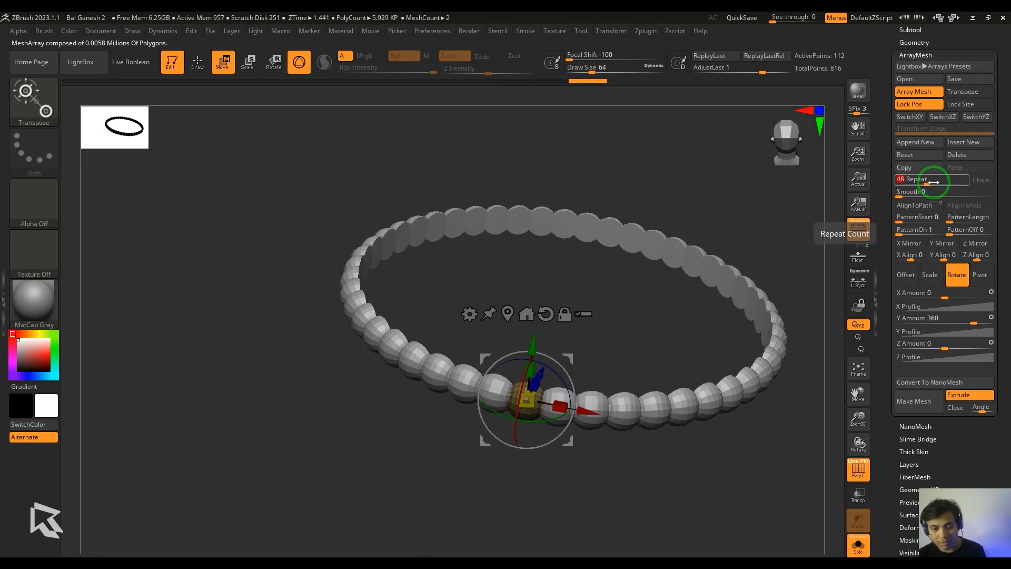
pyautogui.moveTo(527, 400); pyautogui.dragTo(525, 442)
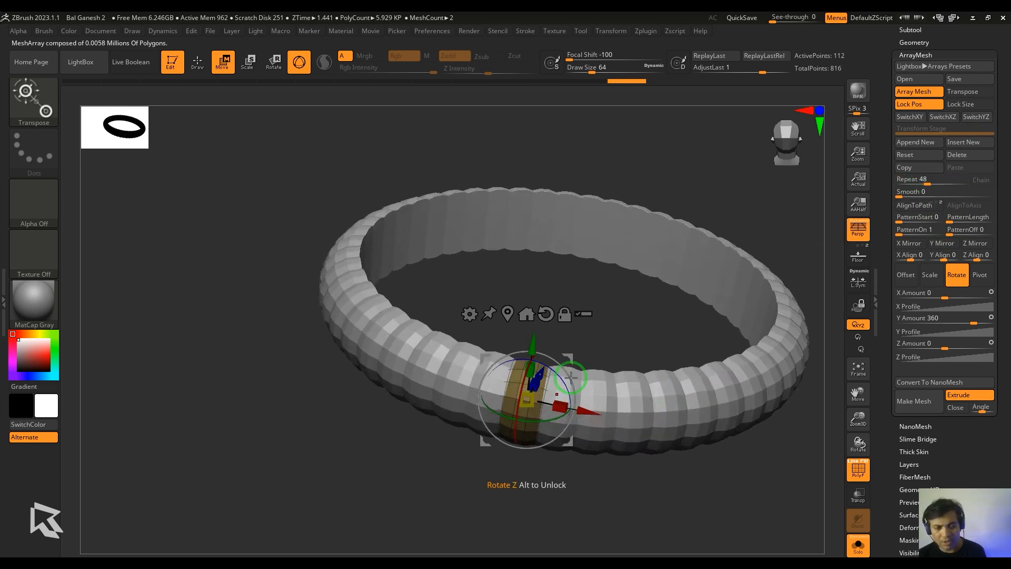
pyautogui.hotkey('ctrl', 'z')
pyautogui.moveTo(528, 408); pyautogui.dragTo(532, 368)
# Convert the arrayed beads into a real mesh and show the plain ring with them again.
pyautogui.moveTo(705, 411); pyautogui.dragTo(736, 503)
pyautogui.click(916, 402)
pyautogui.moveTo(953, 45); pyautogui.dragTo(924, 80)
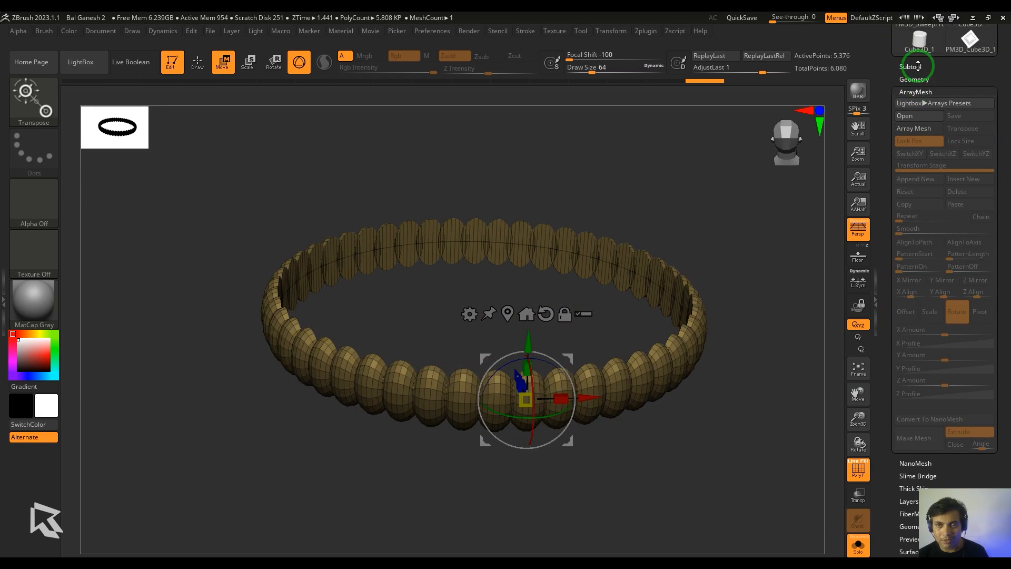
pyautogui.click(918, 66)
pyautogui.click(857, 547)
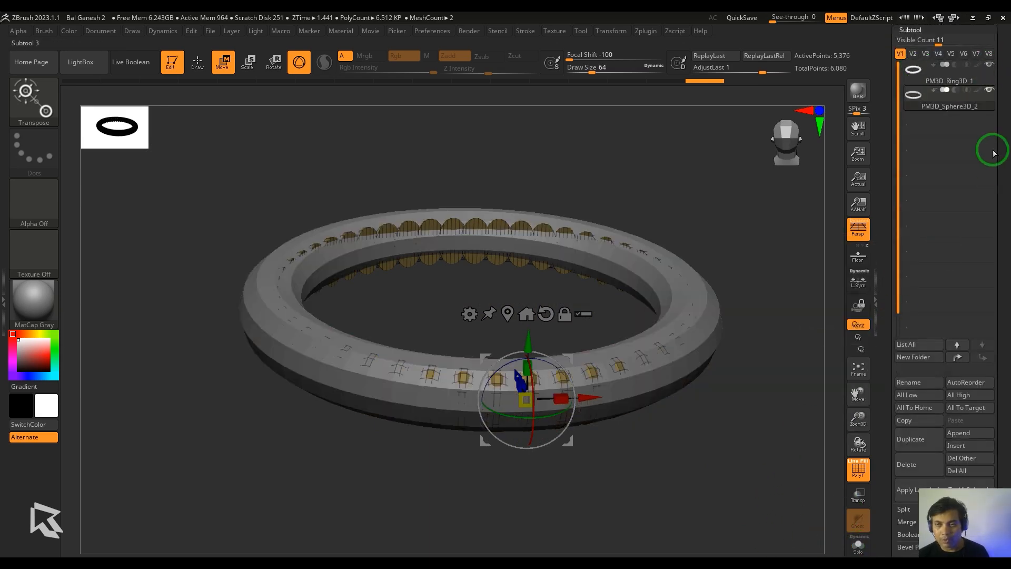
# Center the bead band on the plain ring and enlarge it so the beads protrude from the outer rim.
pyautogui.moveTo(779, 453); pyautogui.dragTo(748, 506)
pyautogui.moveTo(932, 526); pyautogui.dragTo(931, 445)
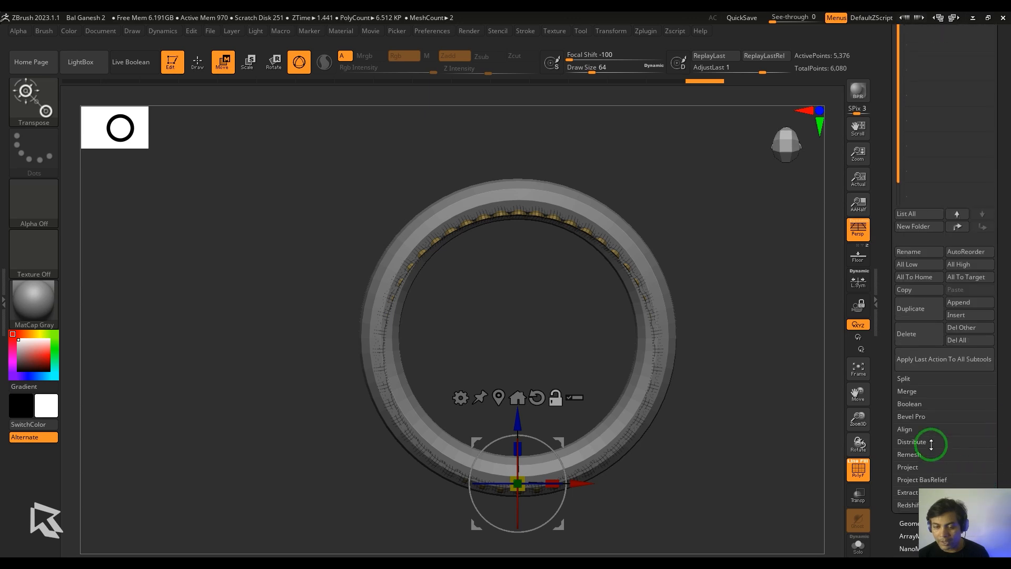
pyautogui.click(943, 471)
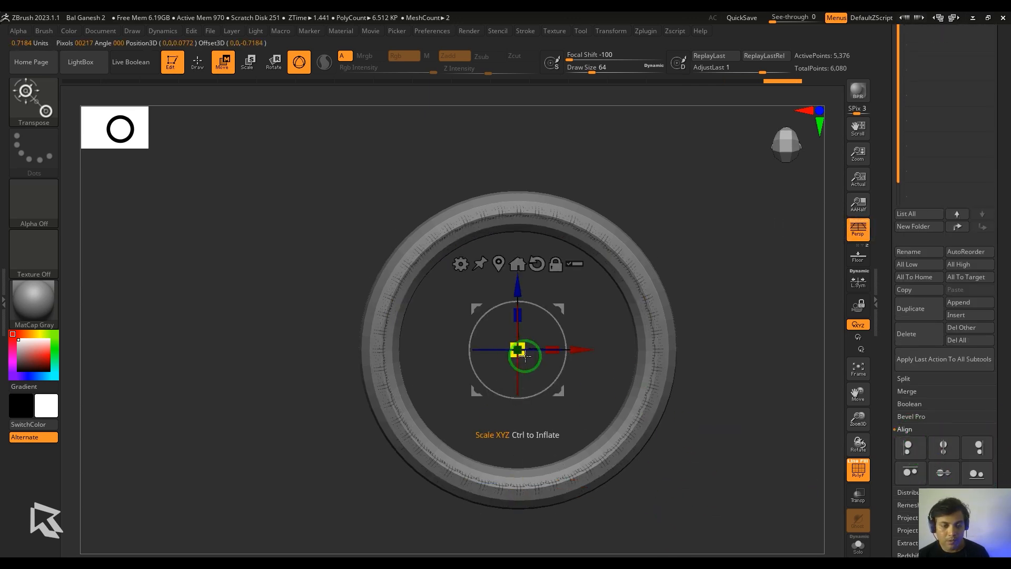
pyautogui.moveTo(518, 349); pyautogui.dragTo(543, 364)
# Scale the bead band's height by about 0.633 to make the beads round.
pyautogui.moveTo(717, 451); pyautogui.dragTo(750, 413)
pyautogui.moveTo(521, 317); pyautogui.dragTo(511, 372)
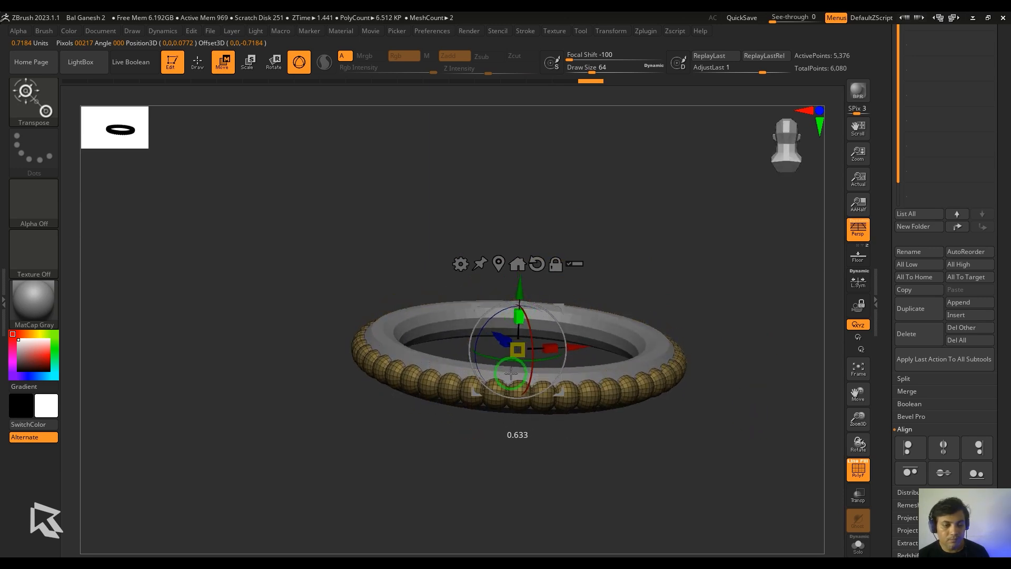
pyautogui.moveTo(650, 466); pyautogui.dragTo(700, 470)
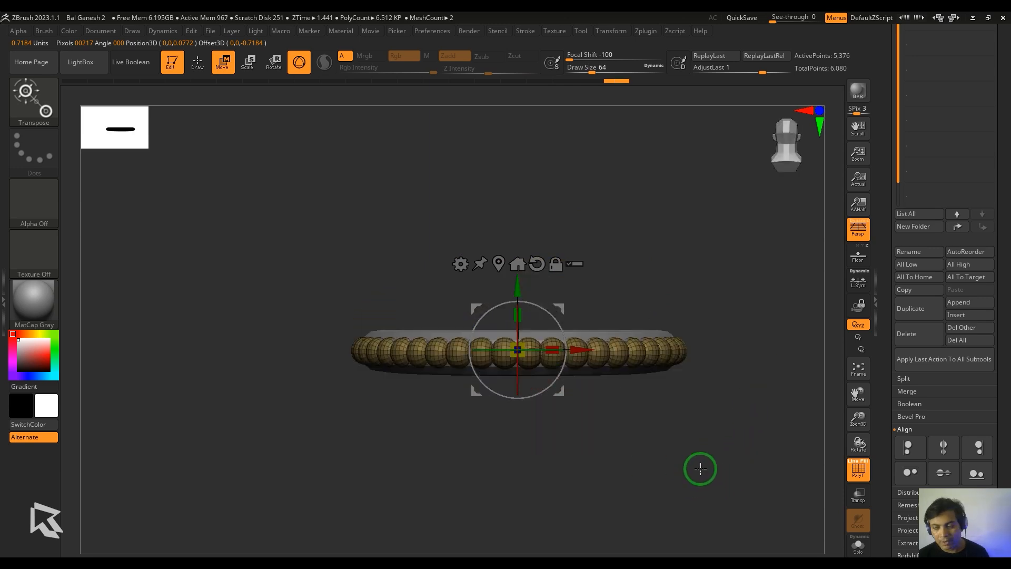
# Duplicate the plain ring and move the copy up above the bead band.
pyautogui.moveTo(999, 175); pyautogui.dragTo(986, 278)
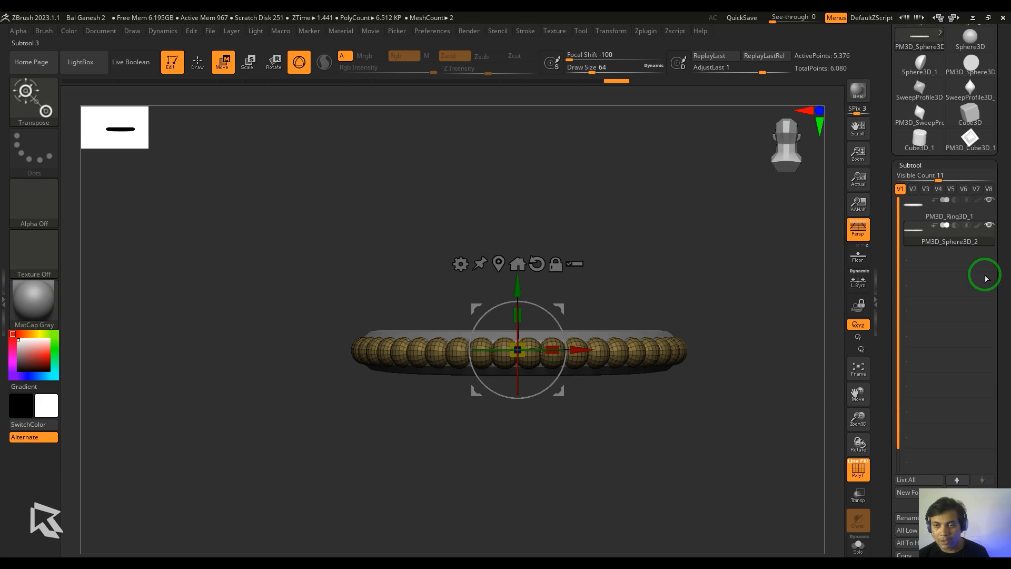
pyautogui.click(914, 211)
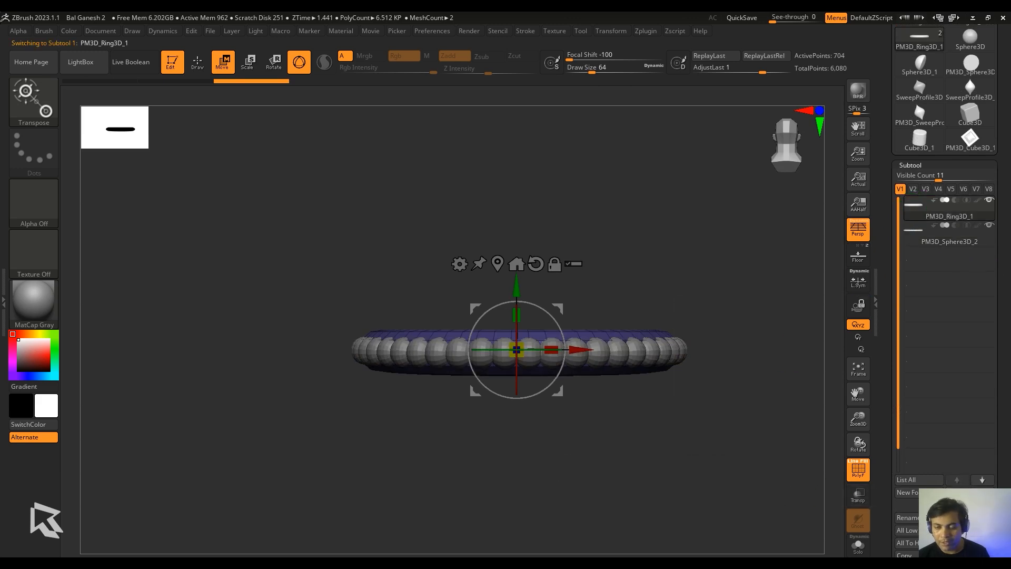
pyautogui.moveTo(998, 379); pyautogui.dragTo(999, 308)
pyautogui.click(907, 504)
pyautogui.moveTo(520, 286); pyautogui.dragTo(521, 259)
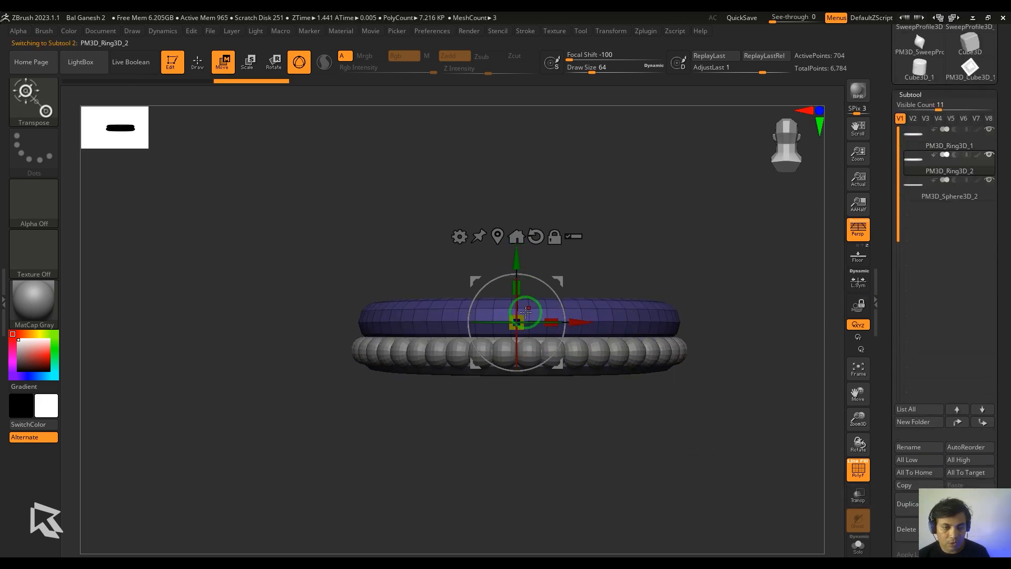
pyautogui.moveTo(700, 316); pyautogui.dragTo(726, 329)
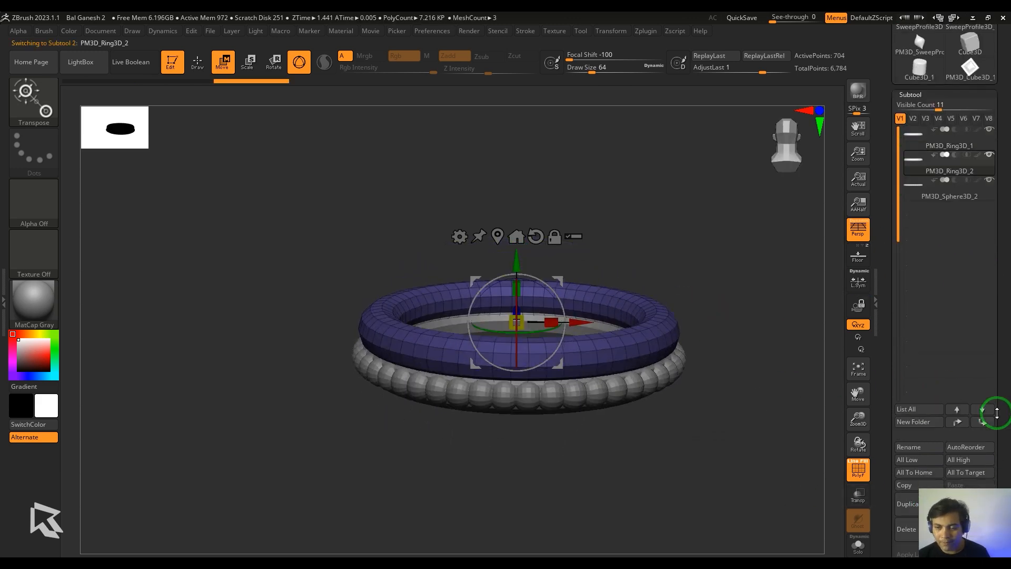
# Try to slim the duplicated ring by scaling it down uniformly.
pyautogui.moveTo(996, 413); pyautogui.dragTo(1006, 319)
pyautogui.moveTo(522, 324); pyautogui.dragTo(524, 257)
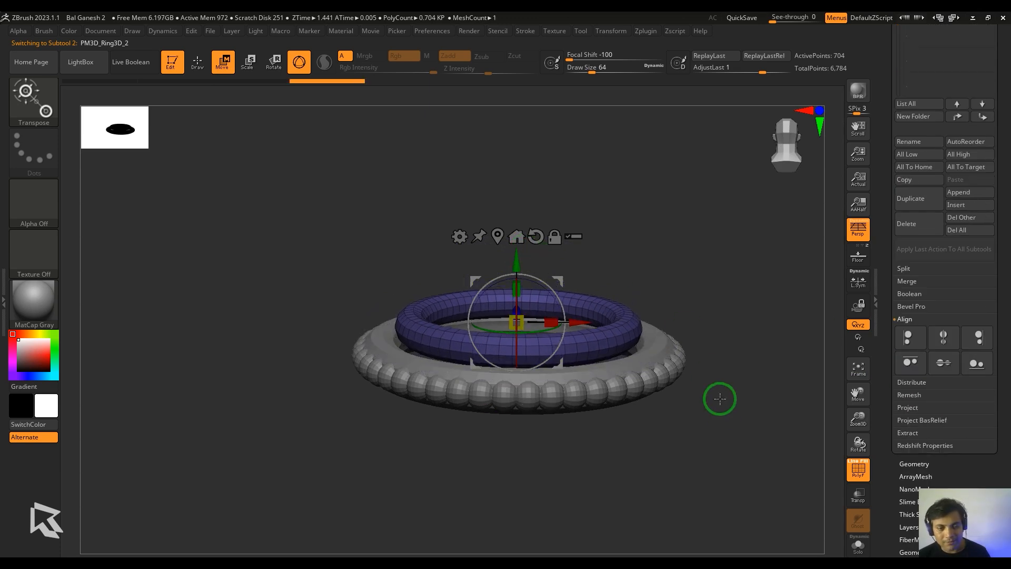
pyautogui.hotkey('ctrl', 'z')
# Slim the duplicated ring with a negative Inflate deformation and lower it onto the bead band's upper edge.
pyautogui.moveTo(974, 495); pyautogui.dragTo(941, 420)
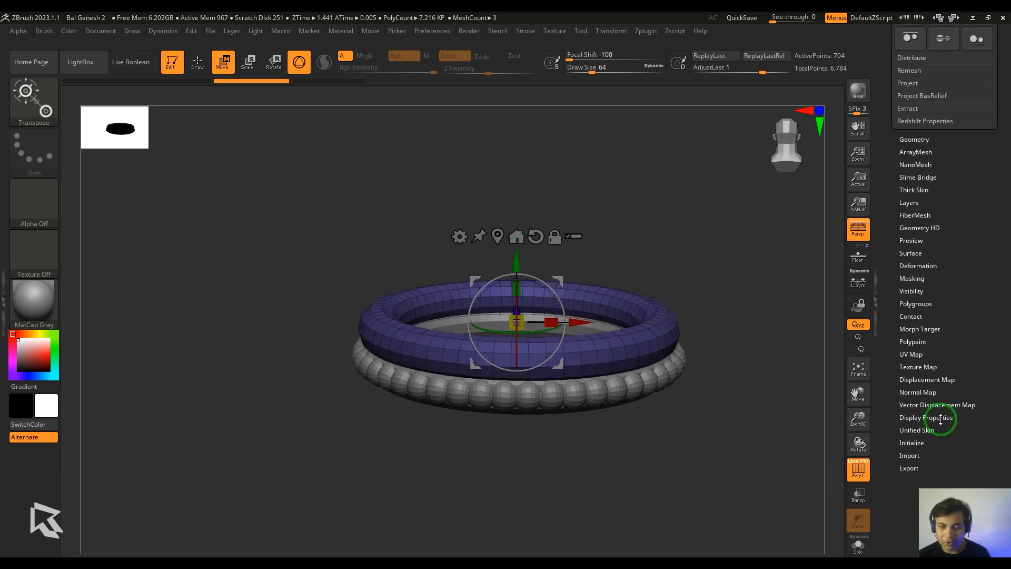
pyautogui.click(918, 270)
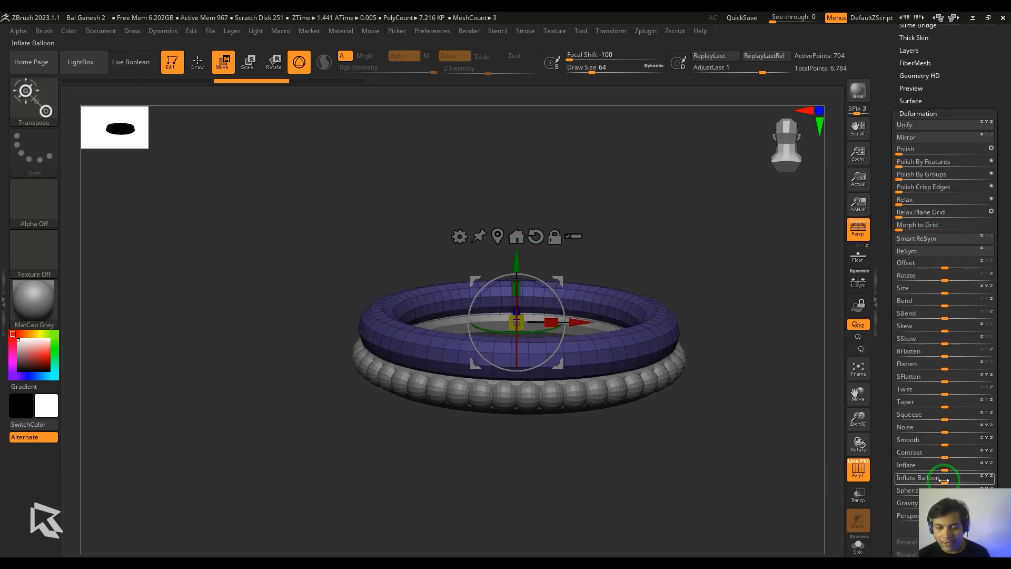
pyautogui.moveTo(946, 467); pyautogui.dragTo(923, 475)
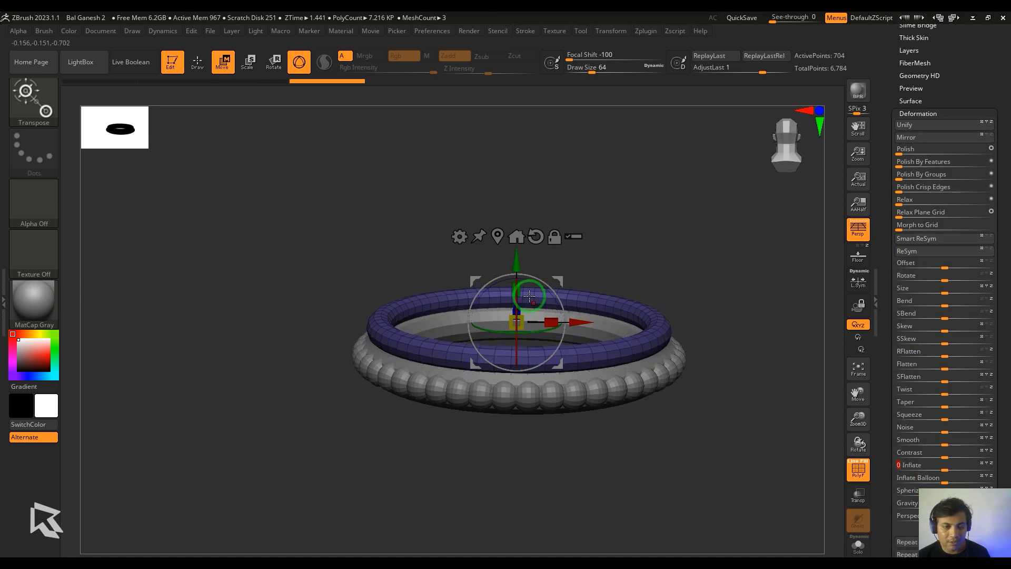
pyautogui.moveTo(516, 260); pyautogui.dragTo(519, 264)
pyautogui.moveTo(747, 343); pyautogui.dragTo(769, 391)
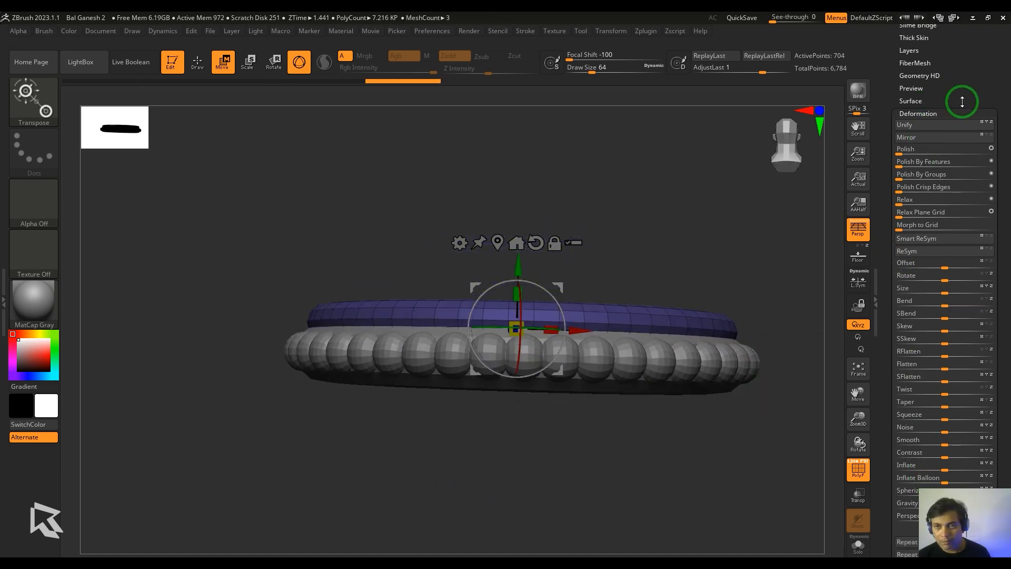
# Duplicate the slim ring and move the copy down to the bead band's lower edge.
pyautogui.moveTo(962, 101); pyautogui.dragTo(918, 135)
pyautogui.click(918, 135)
pyautogui.click(915, 448)
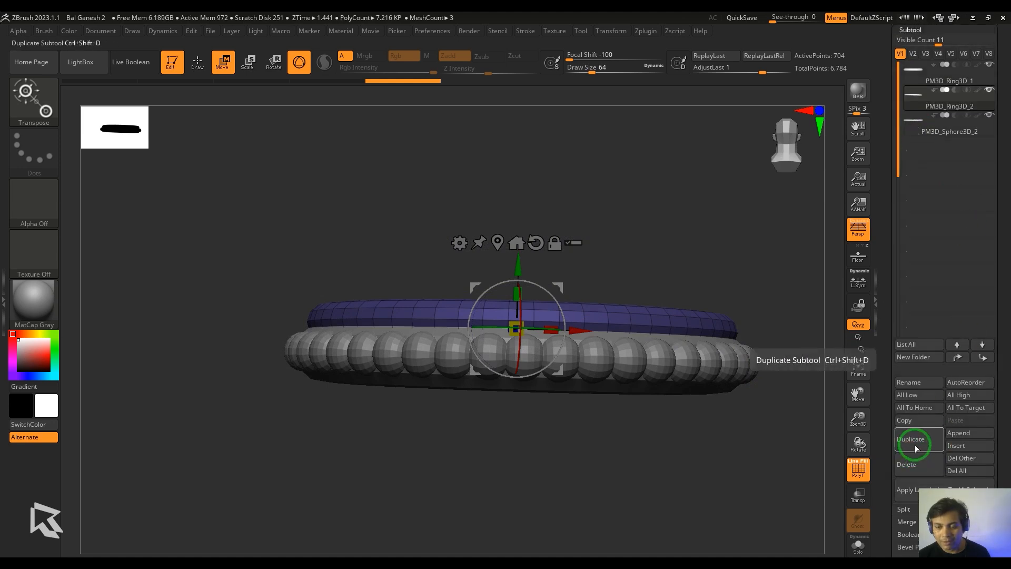
pyautogui.moveTo(1005, 404); pyautogui.dragTo(1004, 226)
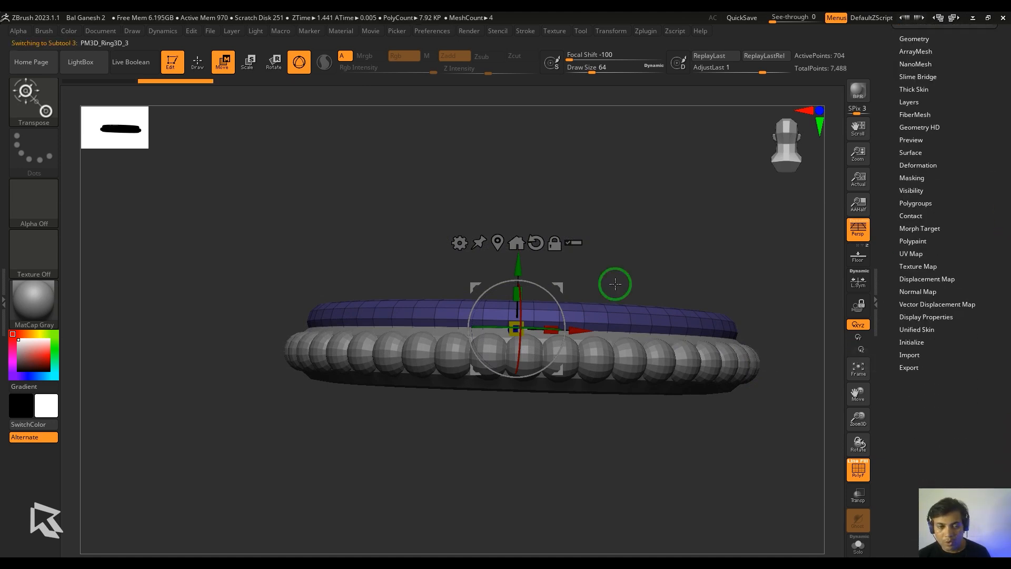
pyautogui.moveTo(520, 265); pyautogui.dragTo(519, 330)
pyautogui.keyDown('alt'); pyautogui.moveTo(700, 448); pyautogui.dragTo(733, 409); pyautogui.keyUp('alt')
# Select the original PM3D_Ring3D_1 subtool and merge all subtools below into it as one bracelet.
pyautogui.moveTo(960, 175); pyautogui.dragTo(915, 286)
pyautogui.click(915, 198)
pyautogui.click(910, 274)
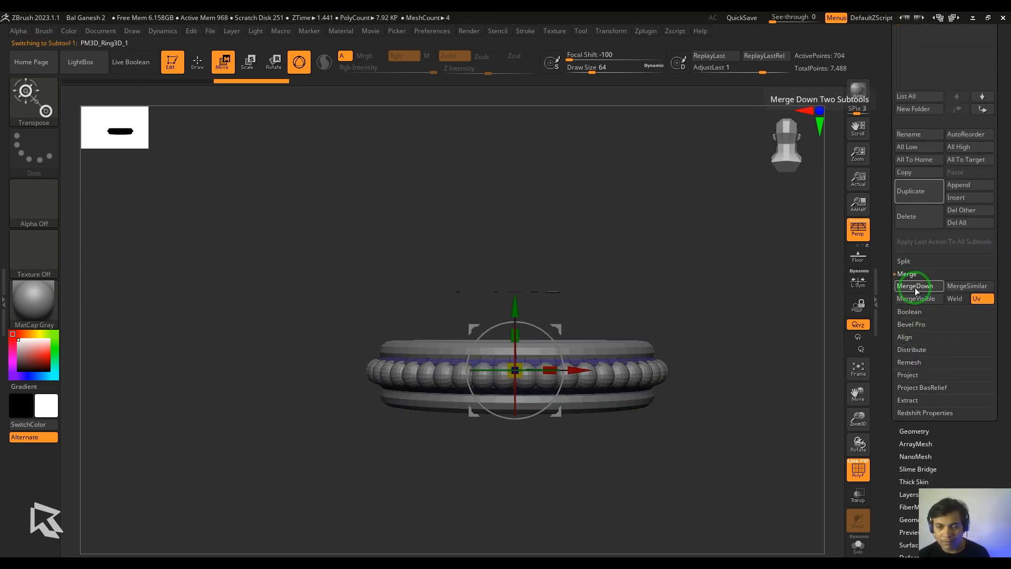
pyautogui.click(907, 298)
pyautogui.click(907, 304)
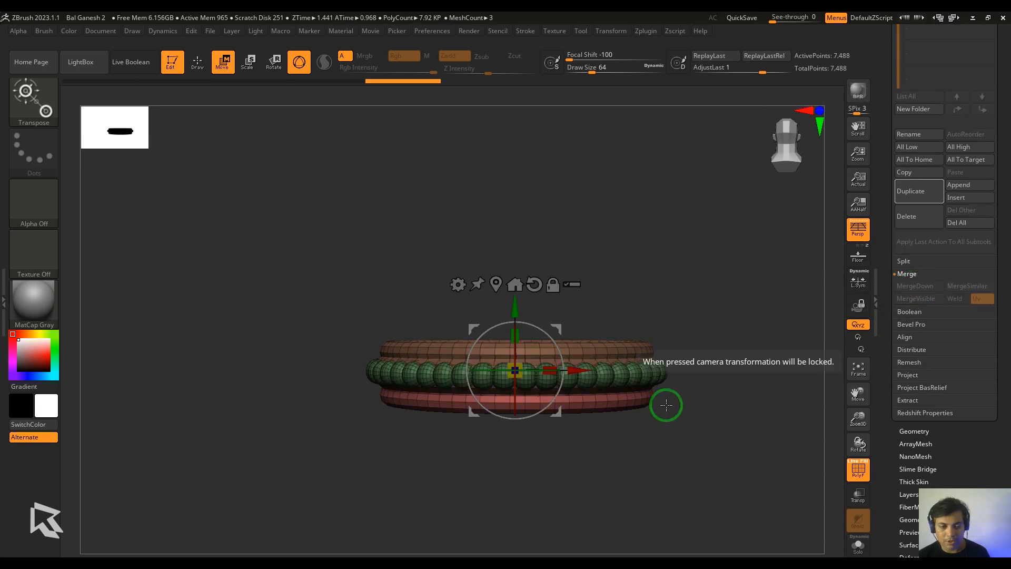
pyautogui.moveTo(666, 402); pyautogui.dragTo(690, 418)
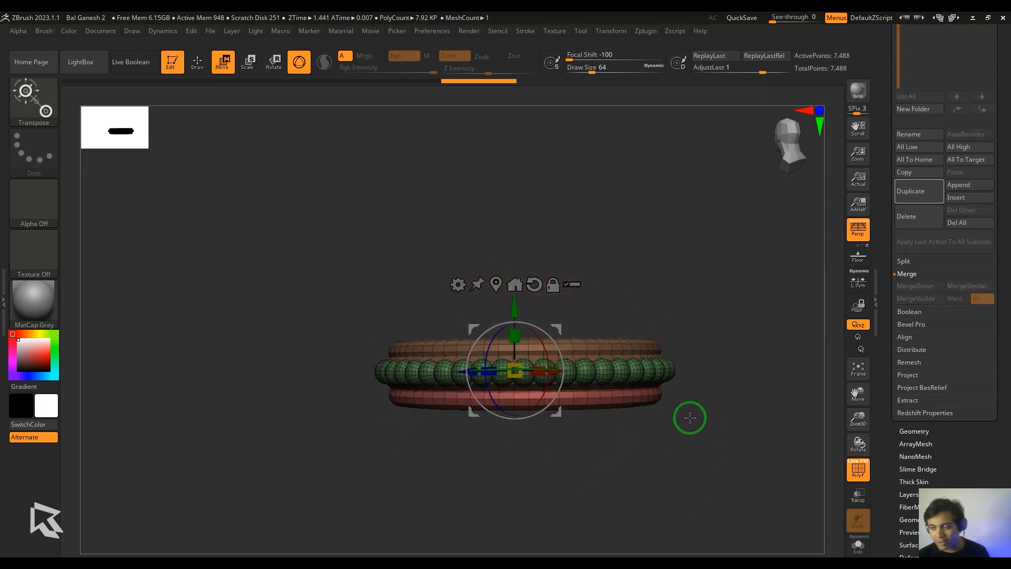
# Return to the PolySphere2_18 character tool and append the merged PM3D_Ring3D_1 bracelet as a subtool.
pyautogui.moveTo(994, 139); pyautogui.dragTo(986, 282)
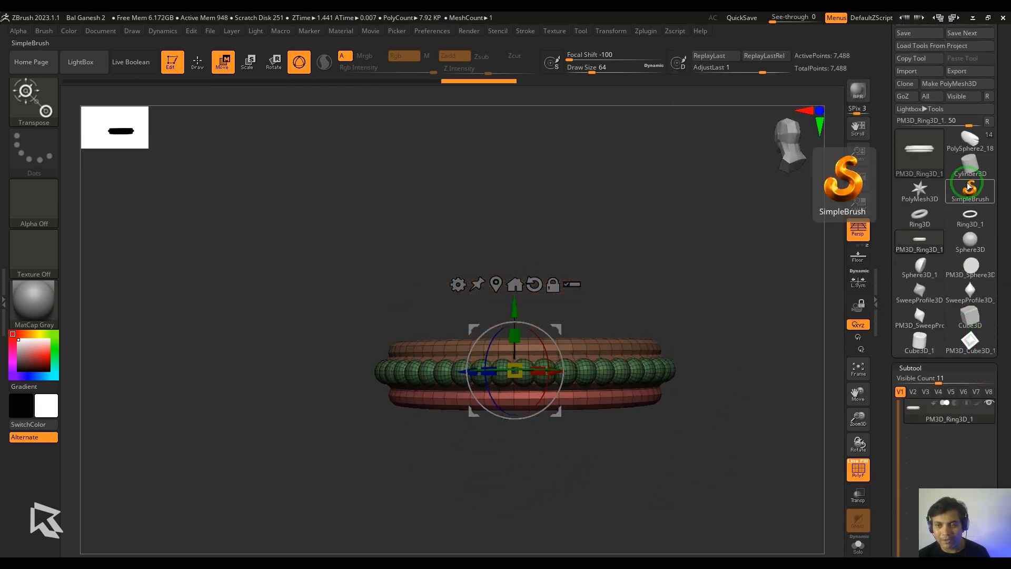
pyautogui.click(971, 192)
pyautogui.click(831, 248)
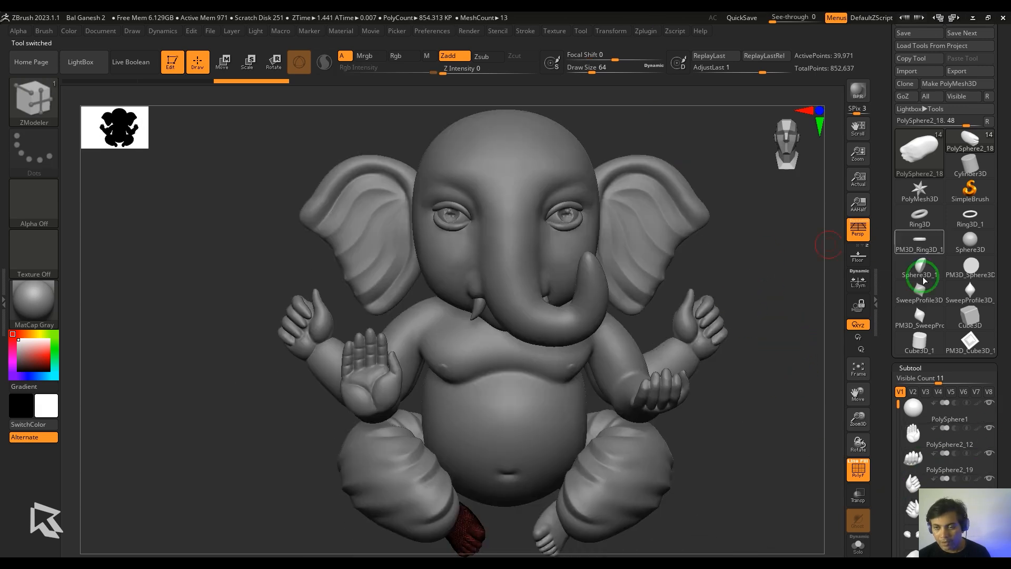
pyautogui.moveTo(1002, 342); pyautogui.dragTo(973, 374)
pyautogui.click(969, 358)
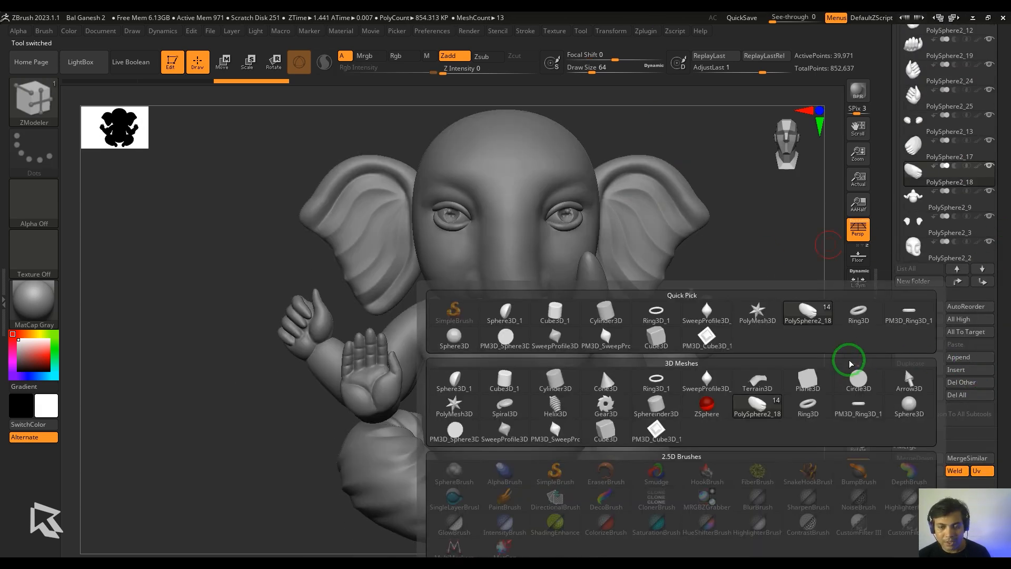
pyautogui.moveTo(854, 321)
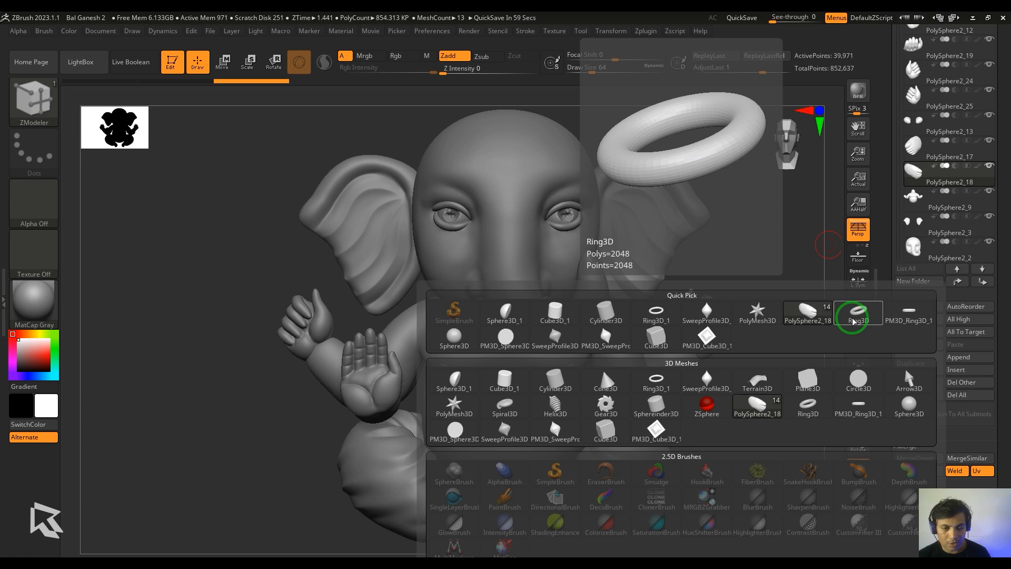
pyautogui.click(909, 314)
# Select the appended bracelet and move, rotate and scale it to fit around the character's raised left wrist.
pyautogui.click(916, 247)
pyautogui.press('w')
pyautogui.moveTo(503, 291); pyautogui.dragTo(678, 292)
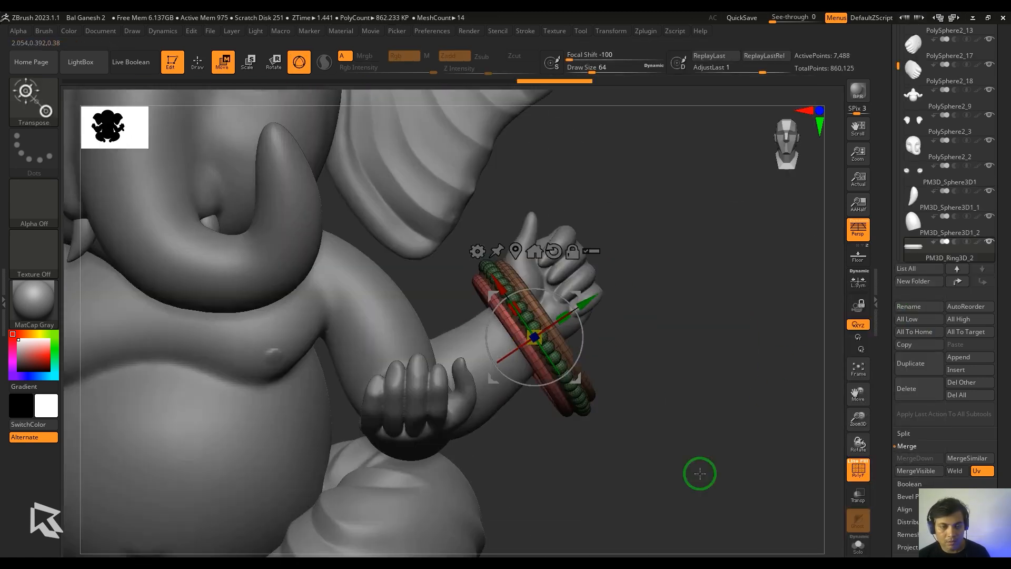
pyautogui.keyDown('alt'); pyautogui.moveTo(700, 473); pyautogui.dragTo(700, 497); pyautogui.keyUp('alt')
pyautogui.moveTo(529, 332); pyautogui.dragTo(514, 316)
pyautogui.moveTo(569, 340); pyautogui.dragTo(565, 333)
pyautogui.moveTo(737, 392)
pyautogui.mouseDown()
pyautogui.moveTo(604, 390)
pyautogui.moveTo(727, 392)
pyautogui.mouseUp()
pyautogui.keyDown('alt'); pyautogui.moveTo(700, 422); pyautogui.dragTo(700, 474); pyautogui.keyUp('alt')
pyautogui.moveTo(512, 324); pyautogui.dragTo(509, 322)
pyautogui.moveTo(504, 280); pyautogui.dragTo(499, 283)
pyautogui.keyDown('alt'); pyautogui.moveTo(661, 452); pyautogui.dragTo(770, 433); pyautogui.keyUp('alt')
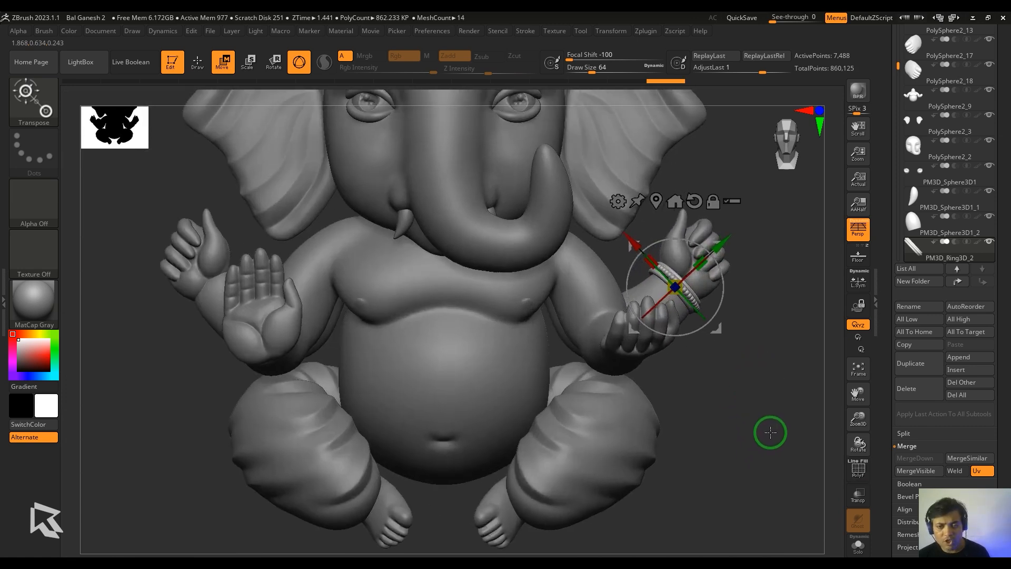
# Duplicate the fitted bracelet and mirror the copy onto the character's opposite raised wrist.
pyautogui.click(917, 368)
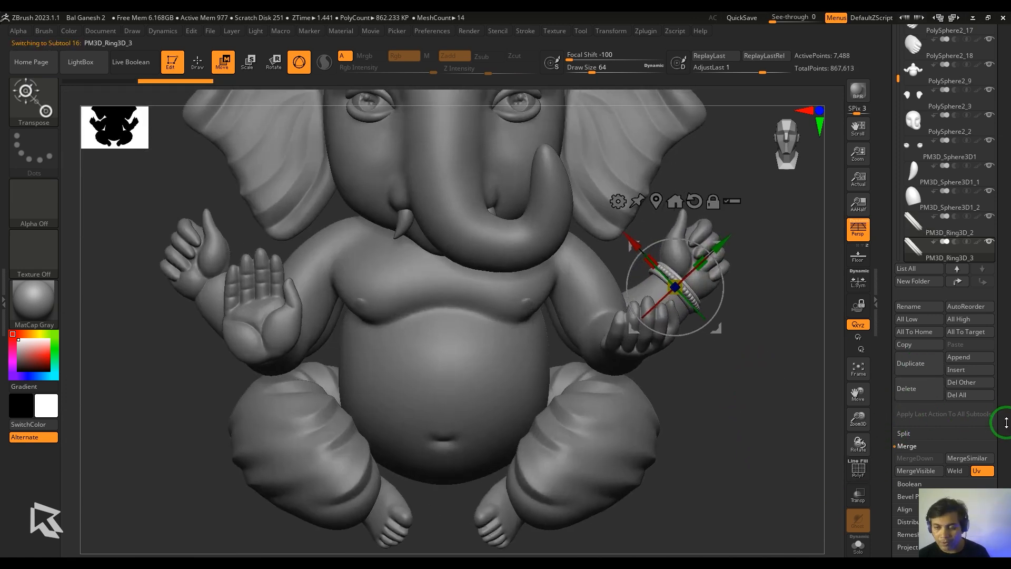
pyautogui.moveTo(1000, 420); pyautogui.dragTo(997, 300)
pyautogui.click(937, 263)
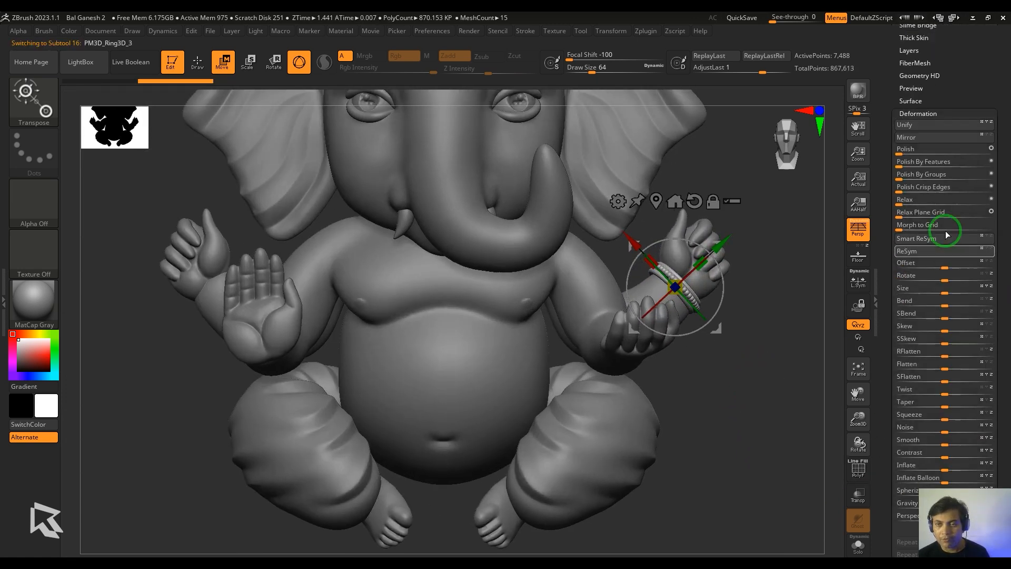
pyautogui.click(922, 138)
pyautogui.keyDown('alt'); pyautogui.moveTo(748, 470); pyautogui.dragTo(753, 421); pyautogui.keyUp('alt')
# Duplicate the wrist bracelet and move, rotate and scale the copy to fit around the upper arm beside the raised open palm.
pyautogui.keyDown('alt'); pyautogui.click(349, 286); pyautogui.keyUp('alt')
pyautogui.keyDown('alt'); pyautogui.moveTo(211, 363); pyautogui.dragTo(294, 437); pyautogui.keyUp('alt')
pyautogui.click(914, 151)
pyautogui.click(917, 439)
pyautogui.moveTo(314, 320); pyautogui.dragTo(428, 318)
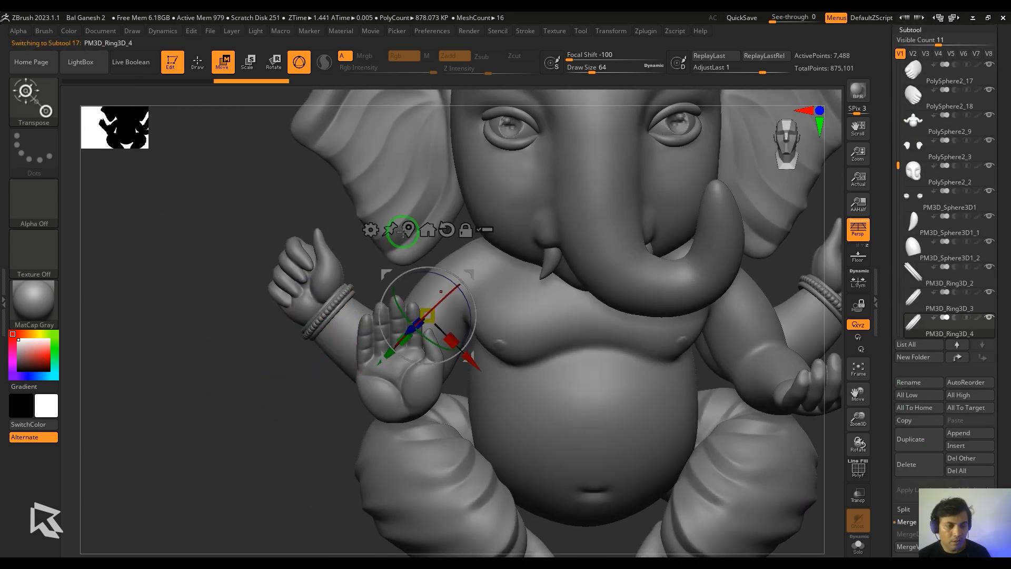
pyautogui.moveTo(210, 295); pyautogui.dragTo(264, 284)
pyautogui.moveTo(477, 323); pyautogui.dragTo(468, 319)
pyautogui.moveTo(221, 316); pyautogui.dragTo(279, 310)
pyautogui.moveTo(485, 332); pyautogui.dragTo(496, 344)
pyautogui.moveTo(221, 337); pyautogui.dragTo(453, 327)
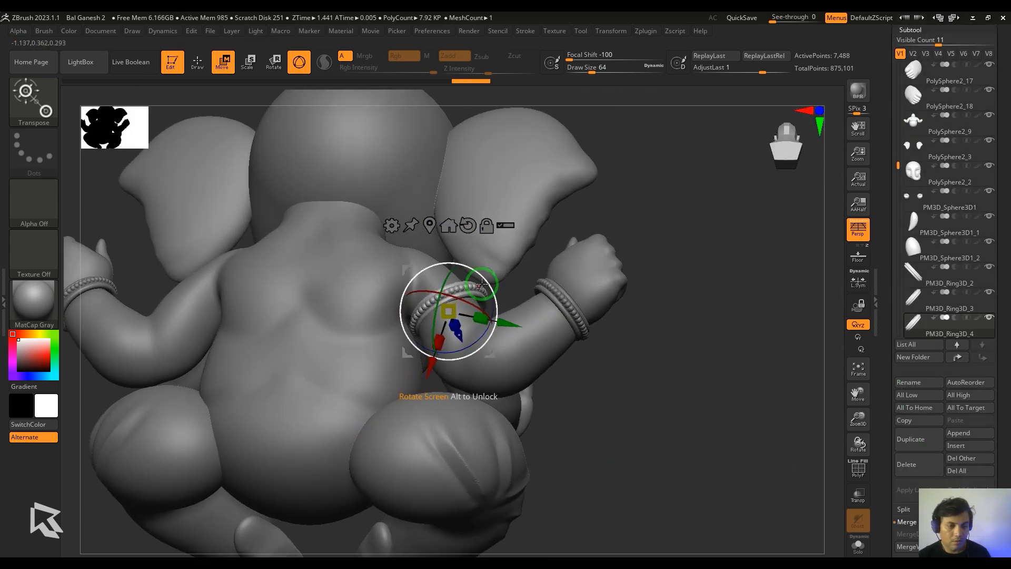
pyautogui.moveTo(482, 285); pyautogui.dragTo(492, 304)
pyautogui.moveTo(811, 453); pyautogui.dragTo(742, 461)
# Duplicate the fitted armband and reposition the copy on the same side of the body.
pyautogui.click(917, 439)
pyautogui.moveTo(497, 282); pyautogui.dragTo(567, 311)
pyautogui.moveTo(248, 337)
pyautogui.mouseDown()
pyautogui.moveTo(142, 337)
pyautogui.moveTo(248, 337)
pyautogui.mouseUp()
pyautogui.moveTo(583, 343); pyautogui.dragTo(565, 363)
# Duplicate the second armband and mirror the copy onto the opposite side of the body.
pyautogui.keyDown('alt'); pyautogui.click(535, 260); pyautogui.keyUp('alt')
pyautogui.moveTo(295, 316); pyautogui.dragTo(294, 474)
pyautogui.click(915, 438)
pyautogui.click(910, 30)
pyautogui.click(917, 290)
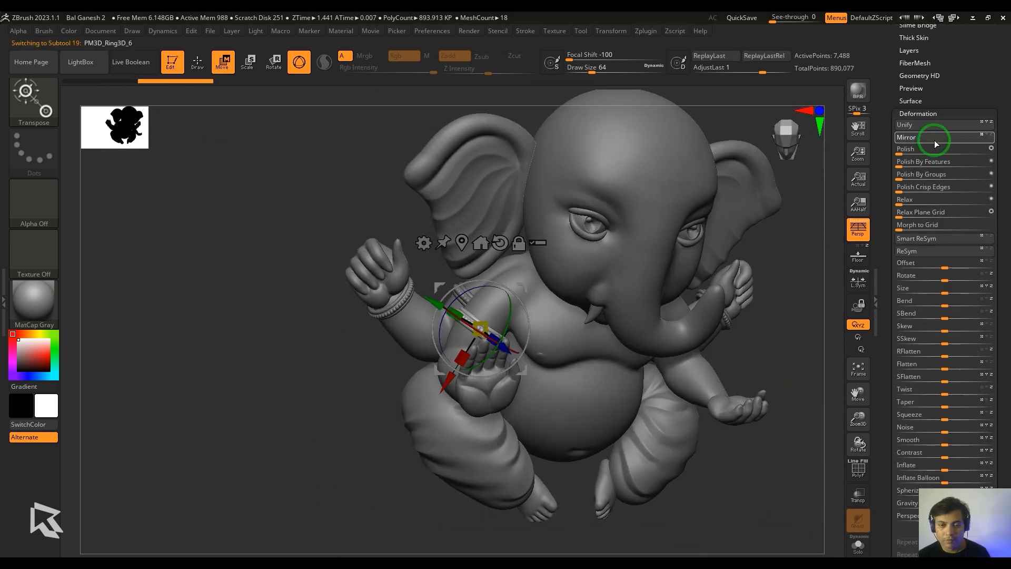
pyautogui.click(935, 142)
# Duplicate the first armband as well and mirror that copy onto the opposite upper arm.
pyautogui.moveTo(805, 416); pyautogui.dragTo(697, 404)
pyautogui.press('q')
pyautogui.click(917, 438)
pyautogui.click(937, 237)
pyautogui.click(921, 358)
pyautogui.click(929, 138)
# Duplicate a bracelet and move, rotate and scale the copy to fit around the wrist of the lower upturned hand.
pyautogui.moveTo(579, 458)
pyautogui.mouseDown()
pyautogui.moveTo(667, 447)
pyautogui.moveTo(574, 437)
pyautogui.mouseUp()
pyautogui.keyDown('alt'); pyautogui.click(530, 270); pyautogui.keyUp('alt')
pyautogui.press('w')
pyautogui.click(482, 219)
pyautogui.click(917, 438)
pyautogui.moveTo(521, 301); pyautogui.dragTo(448, 311)
pyautogui.moveTo(253, 379); pyautogui.dragTo(537, 321)
pyautogui.moveTo(653, 463); pyautogui.dragTo(376, 490)
pyautogui.moveTo(497, 369); pyautogui.dragTo(466, 296)
pyautogui.moveTo(326, 463); pyautogui.dragTo(430, 454)
pyautogui.moveTo(403, 368); pyautogui.dragTo(338, 378)
pyautogui.moveTo(399, 370); pyautogui.dragTo(388, 377)
pyautogui.moveTo(295, 464); pyautogui.dragTo(400, 466)
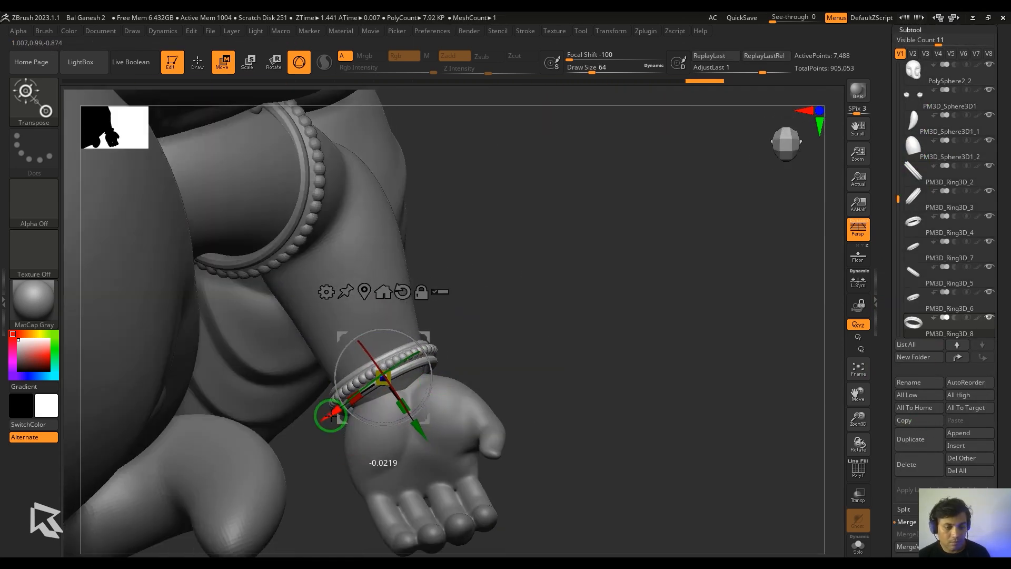
pyautogui.moveTo(327, 418); pyautogui.dragTo(567, 425)
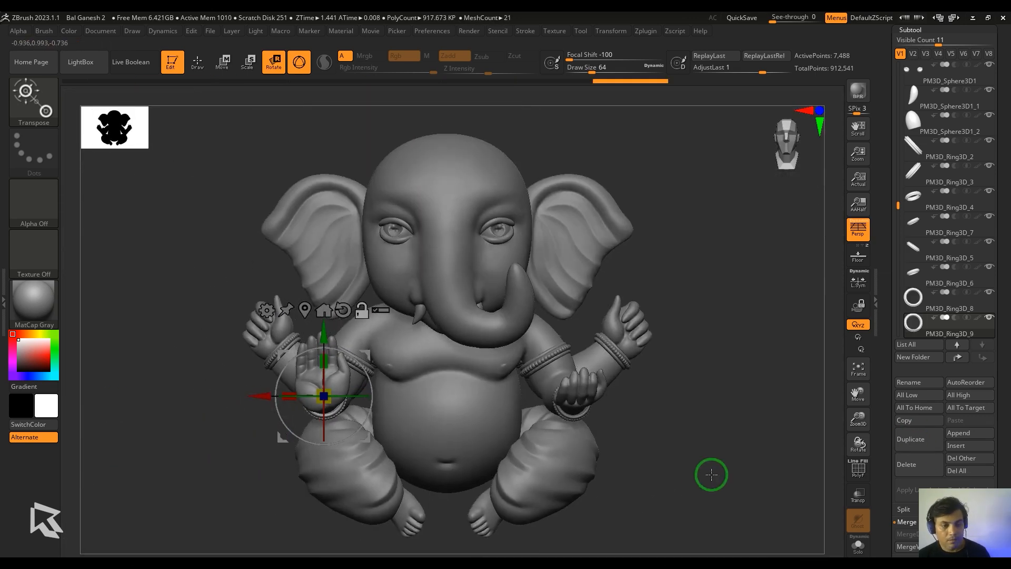
# Append a 3D sphere to the character as a new subtool.
pyautogui.press('q')
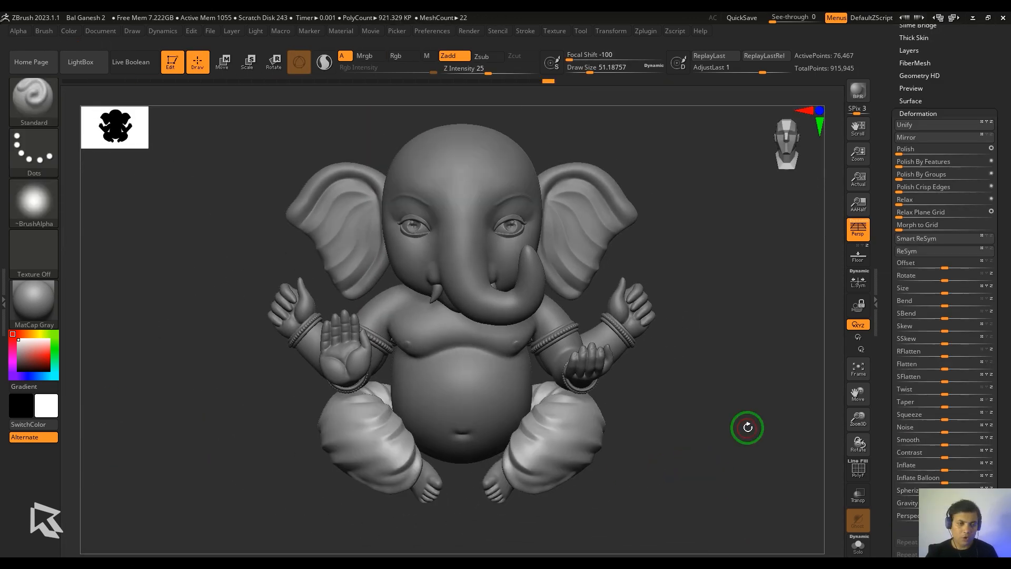
pyautogui.keyDown('alt'); pyautogui.moveTo(747, 428); pyautogui.dragTo(758, 439); pyautogui.keyUp('alt')
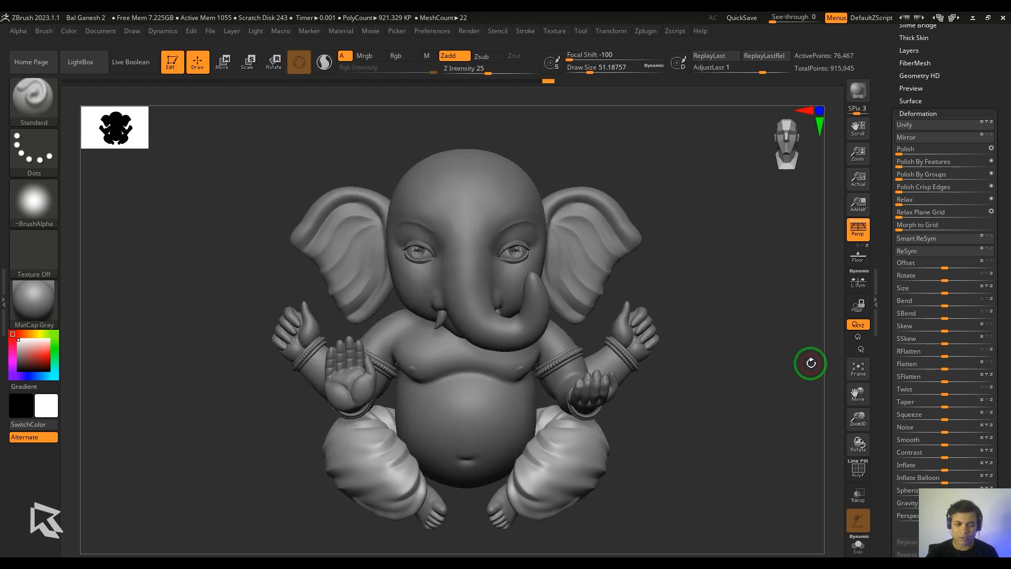
pyautogui.click(932, 111)
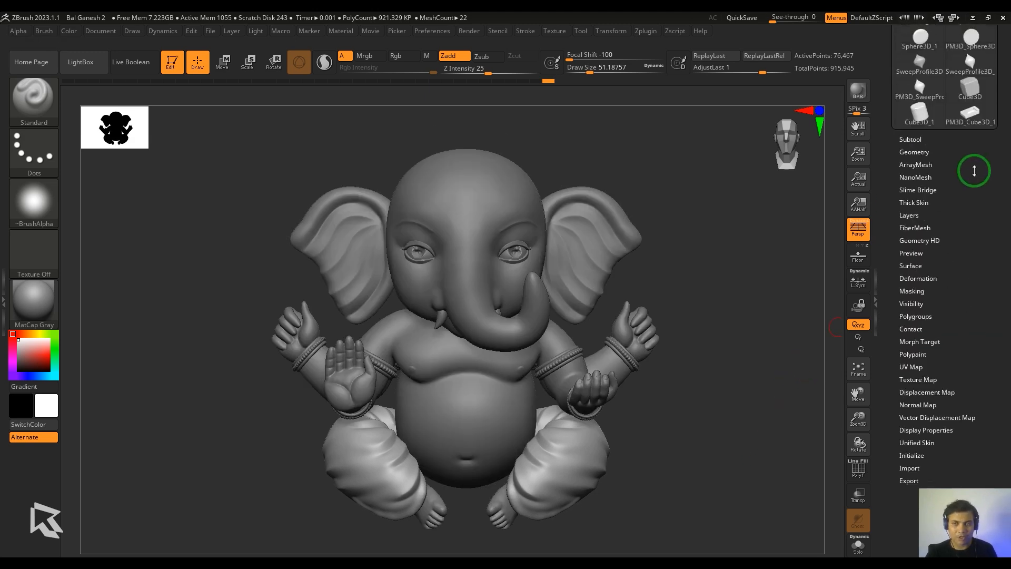
pyautogui.click(916, 142)
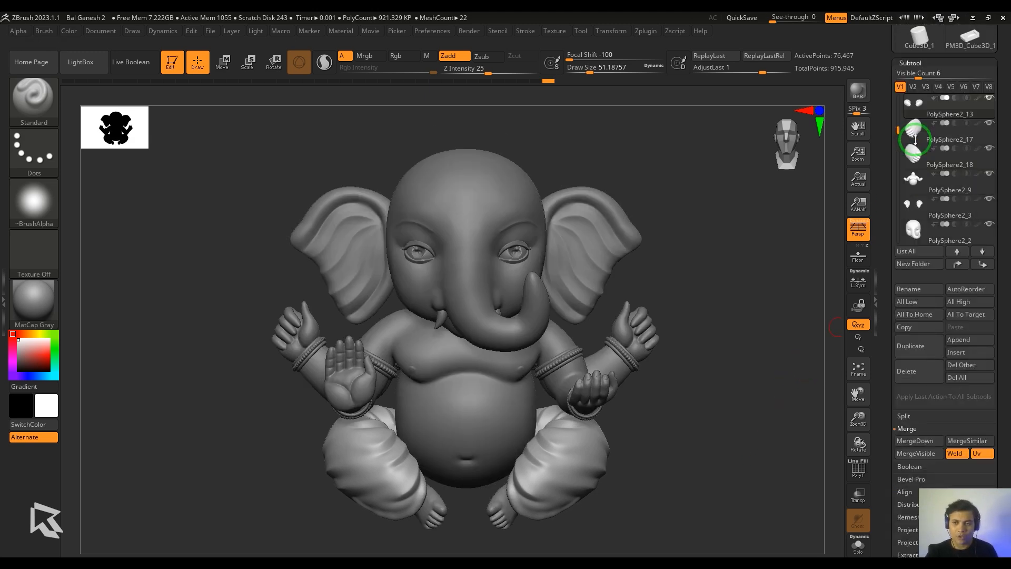
pyautogui.click(959, 339)
pyautogui.click(454, 380)
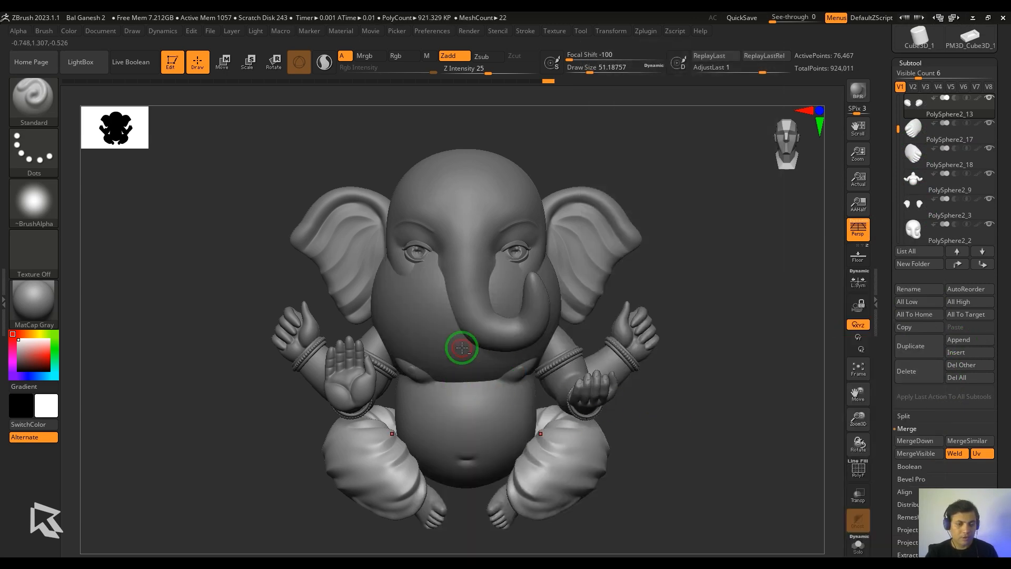
# Select the appended sphere and raise it vertically onto the top of the elephant head.
pyautogui.moveTo(462, 345); pyautogui.dragTo(714, 422)
pyautogui.press('w')
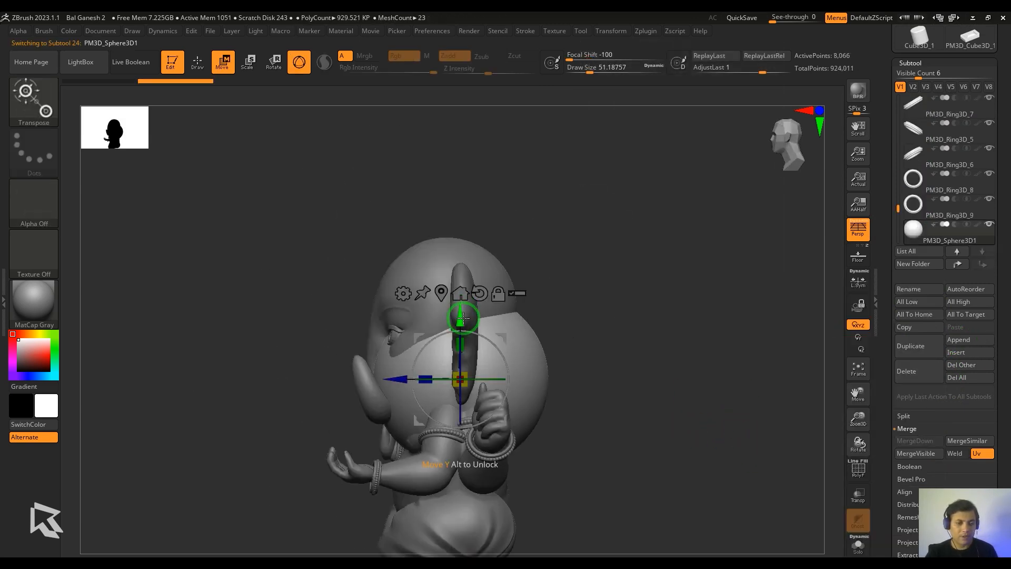
pyautogui.moveTo(463, 318); pyautogui.dragTo(461, 238)
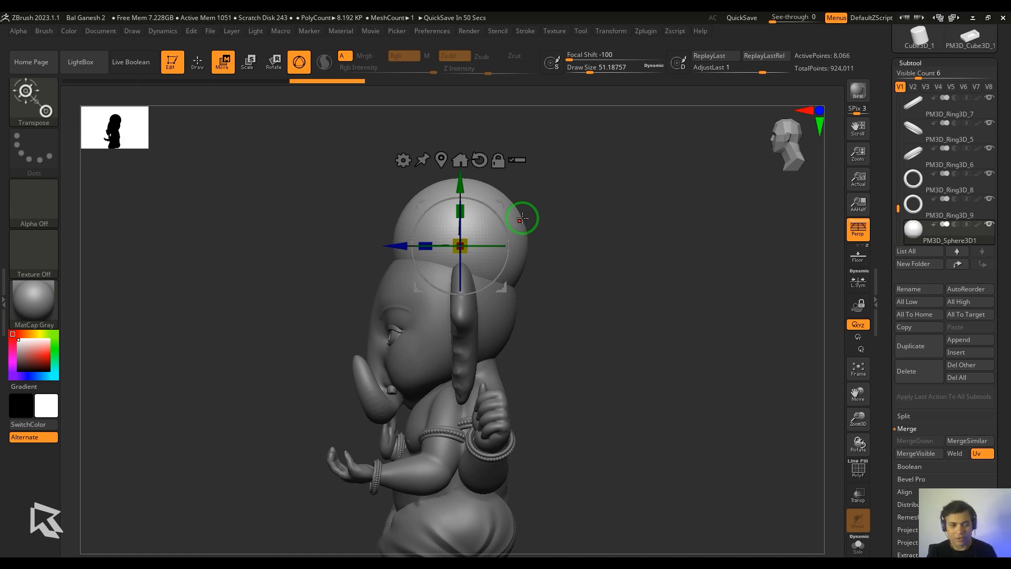
pyautogui.keyDown('ctrl'); pyautogui.moveTo(655, 213); pyautogui.dragTo(685, 337, button='right'); pyautogui.keyUp('ctrl')
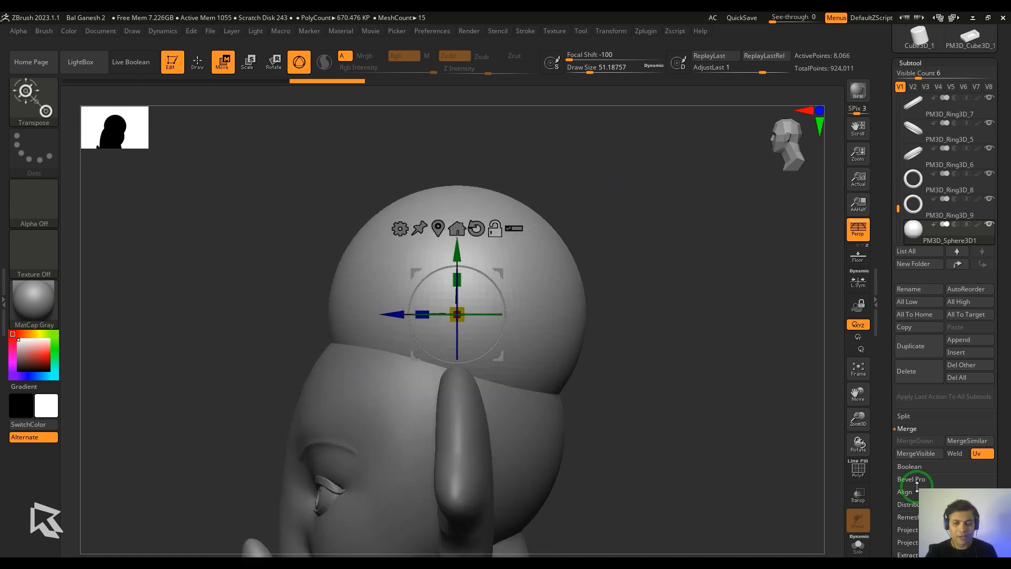
# Duplicate the head-top sphere and raise the copy clear above the original.
pyautogui.click(914, 346)
pyautogui.moveTo(457, 256); pyautogui.dragTo(457, 143)
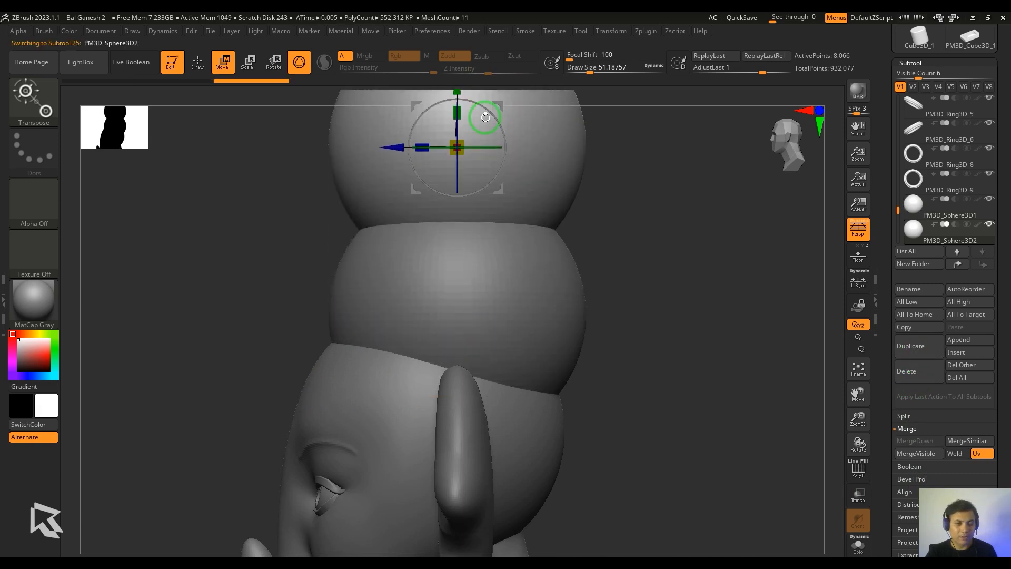
pyautogui.keyDown('alt'); pyautogui.click(501, 346); pyautogui.keyUp('alt')
pyautogui.keyDown('alt'); pyautogui.click(522, 212); pyautogui.keyUp('alt')
pyautogui.keyDown('ctrl'); pyautogui.moveTo(637, 263); pyautogui.dragTo(628, 323, button='right'); pyautogui.keyUp('ctrl')
pyautogui.moveTo(460, 164); pyautogui.dragTo(460, 123)
# Select the lower sphere on the head and narrow its upper part with the Taper deformer, accepting the result.
pyautogui.keyDown('alt'); pyautogui.click(495, 294); pyautogui.keyUp('alt')
pyautogui.keyDown('ctrl'); pyautogui.moveTo(497, 298); pyautogui.dragTo(641, 373, button='right'); pyautogui.keyUp('ctrl')
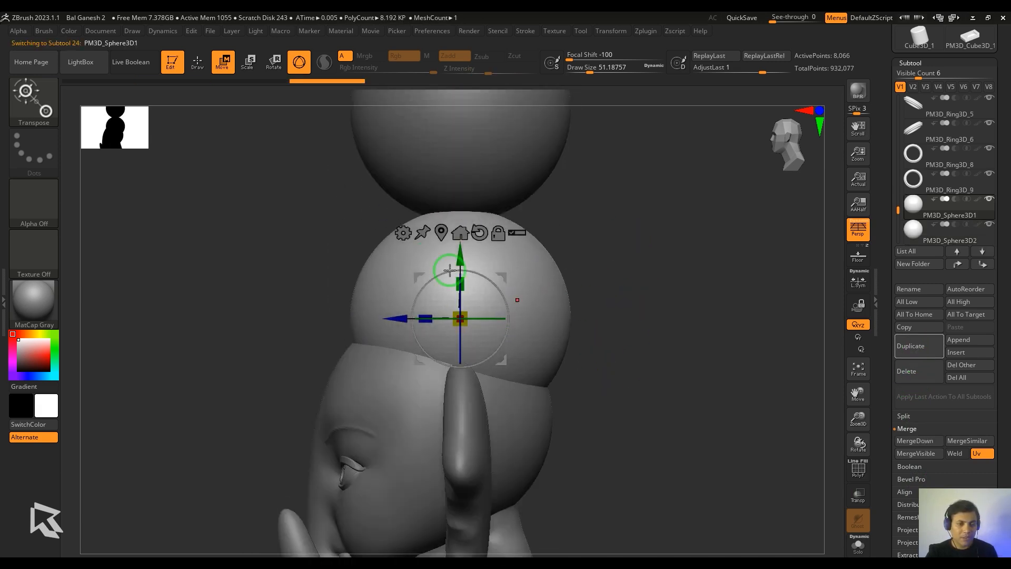
pyautogui.click(403, 230)
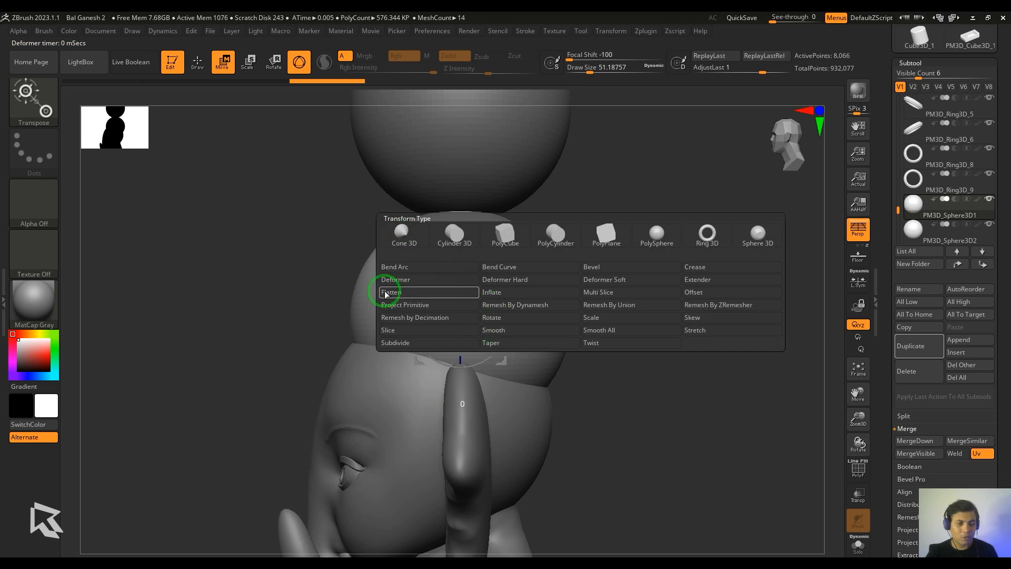
pyautogui.click(491, 342)
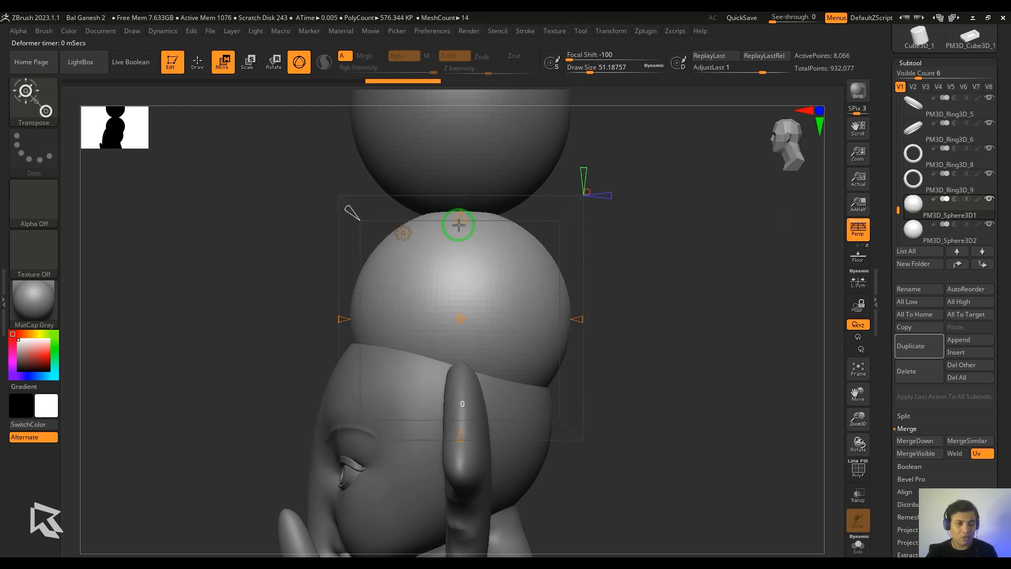
pyautogui.moveTo(459, 225); pyautogui.dragTo(459, 233)
pyautogui.click(403, 233)
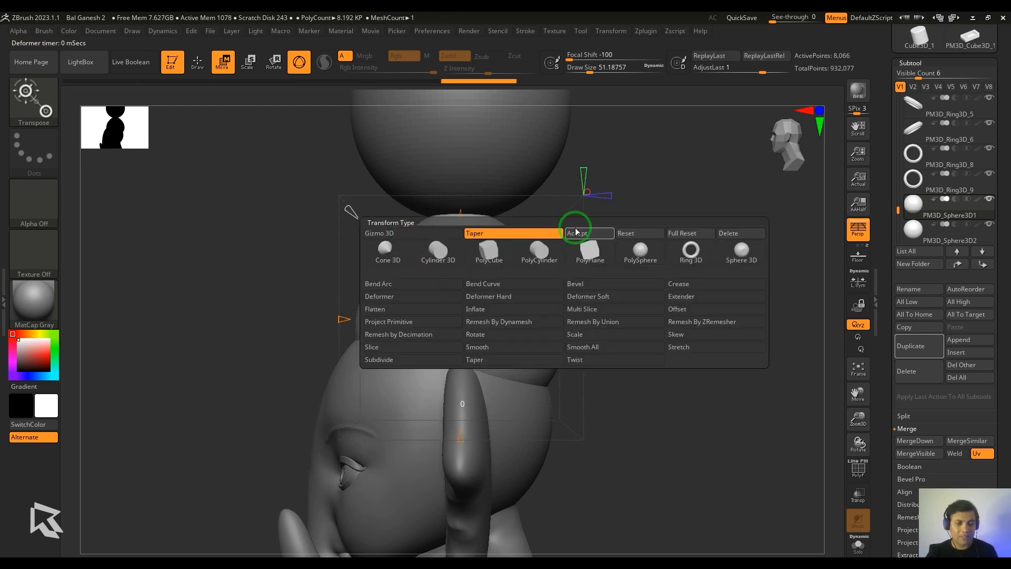
pyautogui.click(576, 226)
# Flatten the underside of the tapered sphere by about -0.86 with the Flatten deformer to make a dome, accepting the result.
pyautogui.click(403, 233)
pyautogui.click(418, 291)
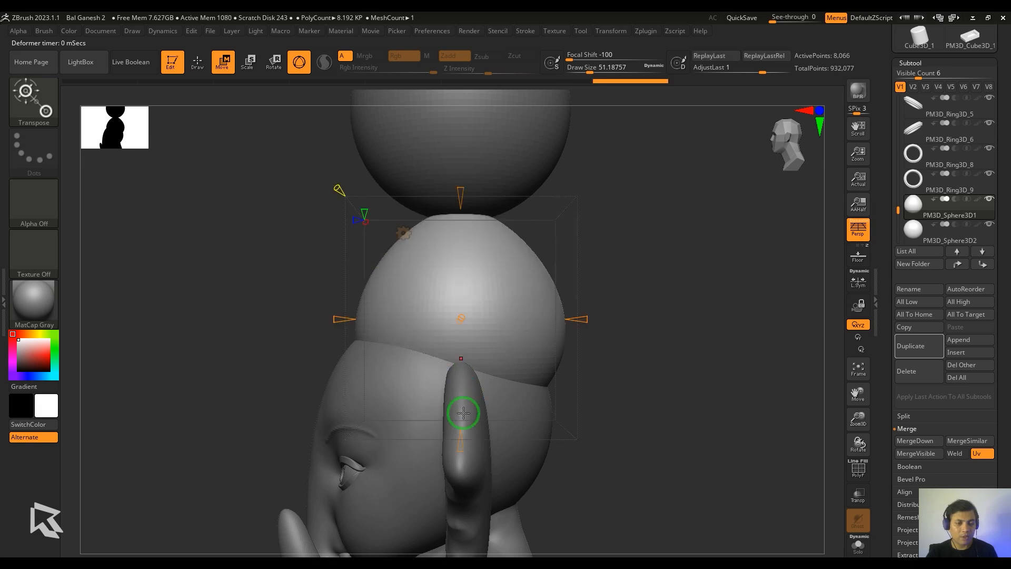
pyautogui.moveTo(462, 421); pyautogui.dragTo(479, 311)
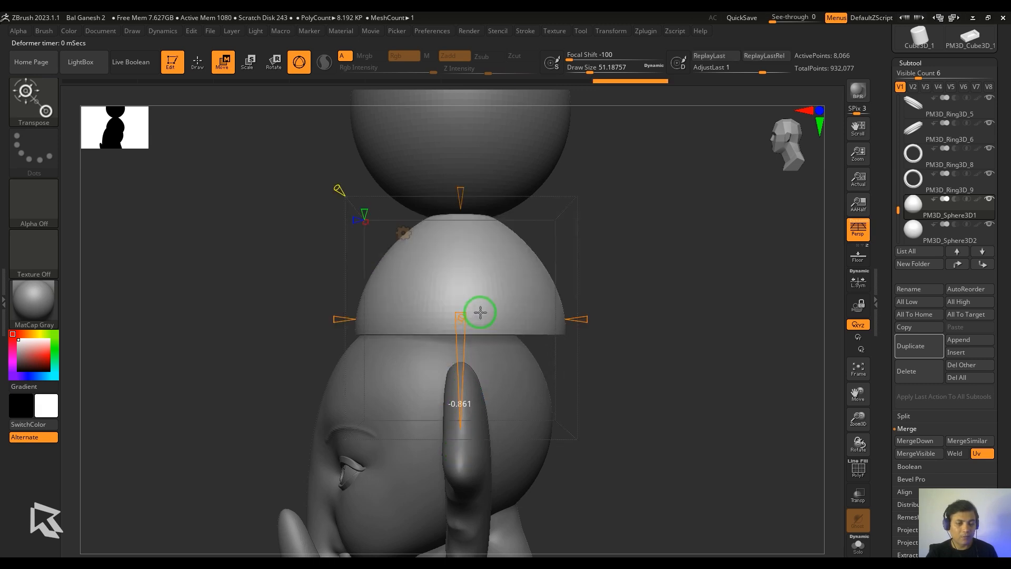
pyautogui.click(404, 233)
pyautogui.click(581, 235)
# Select the sphere above the dome and scale it down, undoing the excess change.
pyautogui.keyDown('alt'); pyautogui.moveTo(686, 289); pyautogui.dragTo(642, 276); pyautogui.keyUp('alt')
pyautogui.keyDown('alt'); pyautogui.click(510, 195); pyautogui.keyUp('alt')
pyautogui.moveTo(473, 194); pyautogui.dragTo(607, 306)
pyautogui.hotkey('ctrl', 'z')
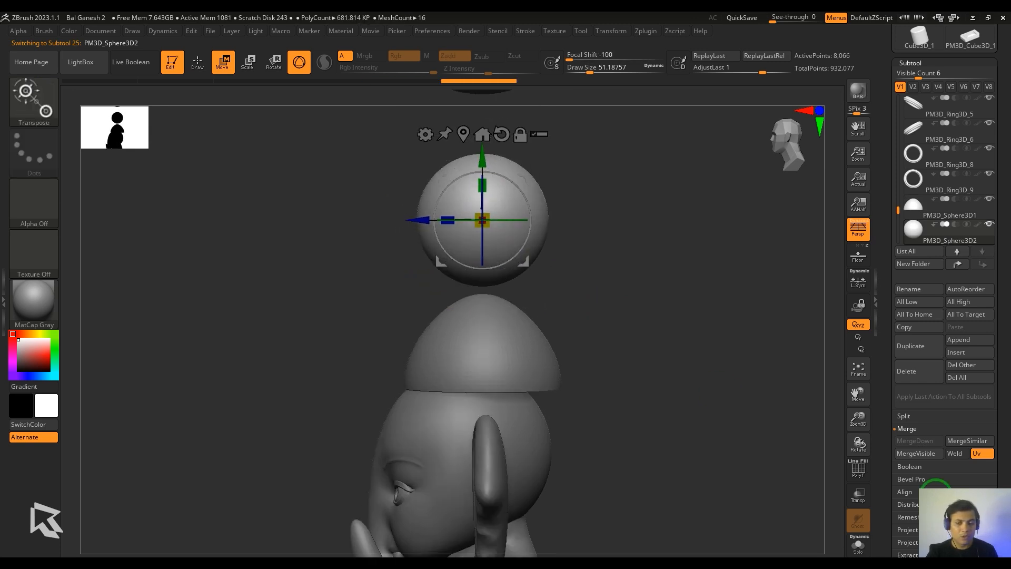
# Duplicate the reduced sphere and raise the copy above it.
pyautogui.click(921, 345)
pyautogui.keyDown('alt'); pyautogui.moveTo(608, 265); pyautogui.dragTo(611, 334); pyautogui.keyUp('alt')
pyautogui.moveTo(485, 224); pyautogui.dragTo(485, 156)
# Select the sphere nearest the dome, shrink and squash it vertically into a disc, and lower it onto the dome's top.
pyautogui.keyDown('alt'); pyautogui.click(518, 316); pyautogui.keyUp('alt')
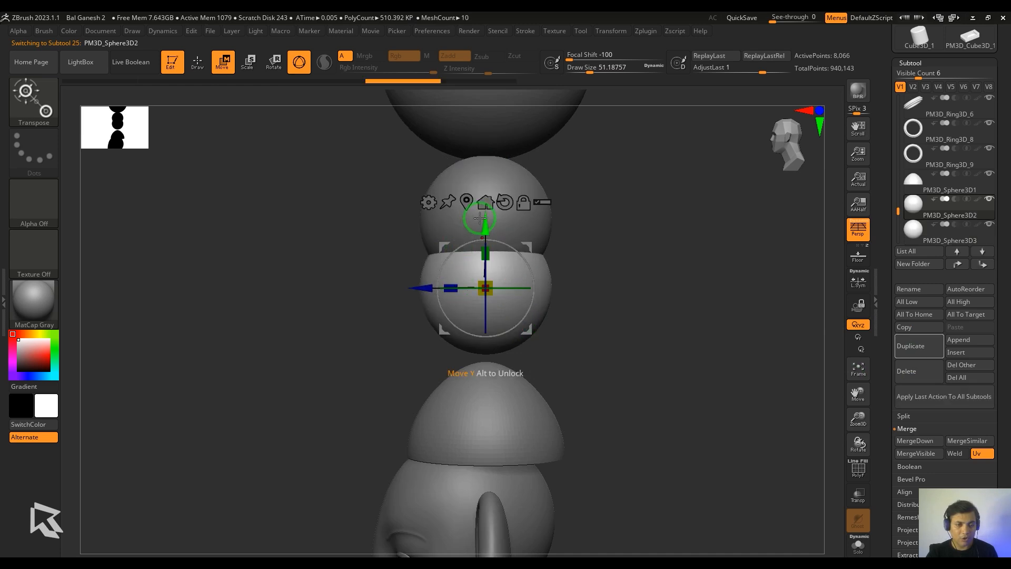
pyautogui.moveTo(481, 218); pyautogui.dragTo(481, 257)
pyautogui.moveTo(484, 327); pyautogui.dragTo(484, 312)
pyautogui.moveTo(600, 407); pyautogui.dragTo(588, 343)
pyautogui.moveTo(477, 254); pyautogui.dragTo(479, 223)
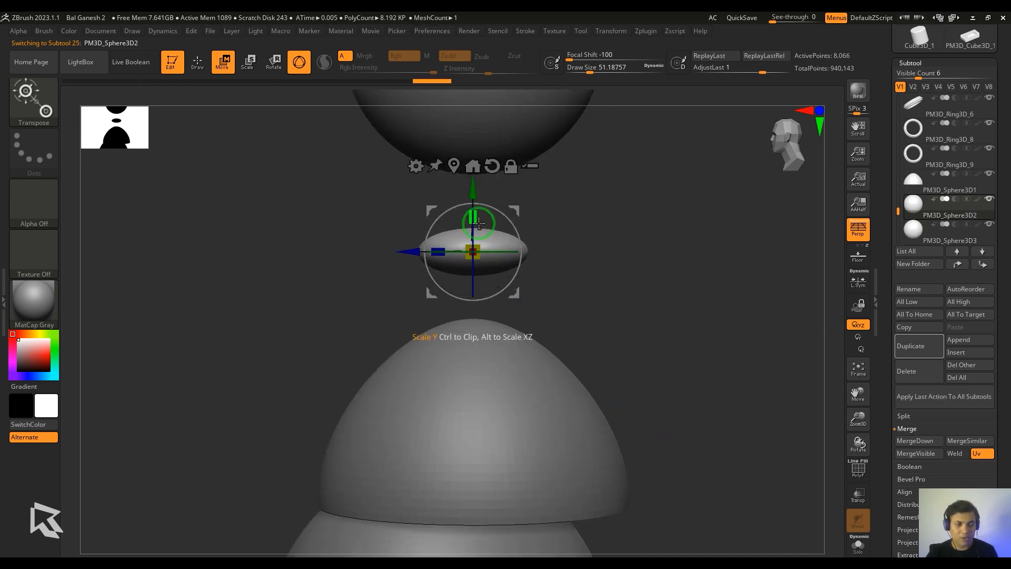
pyautogui.moveTo(472, 188); pyautogui.dragTo(472, 245)
# Reshape the disc with the Taper deformer by about 0.52, accept it, and lower the disc slightly into the dome.
pyautogui.click(415, 224)
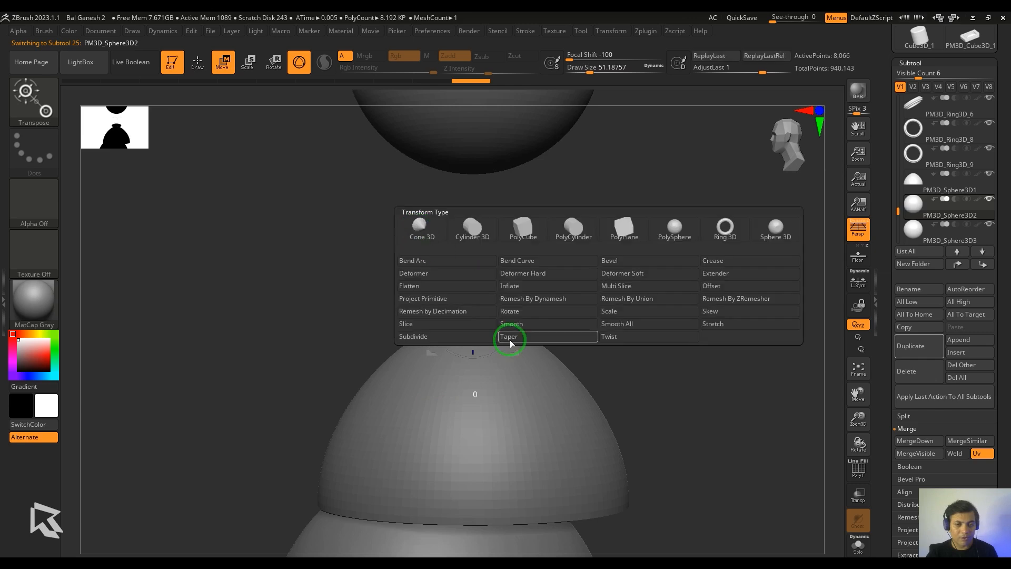
pyautogui.click(510, 340)
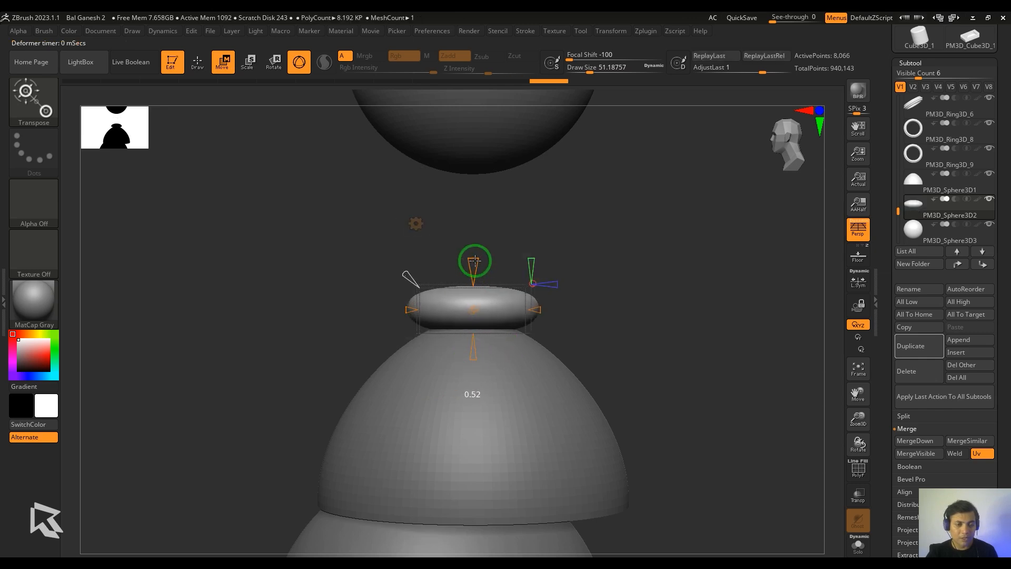
pyautogui.click(419, 227)
pyautogui.click(596, 238)
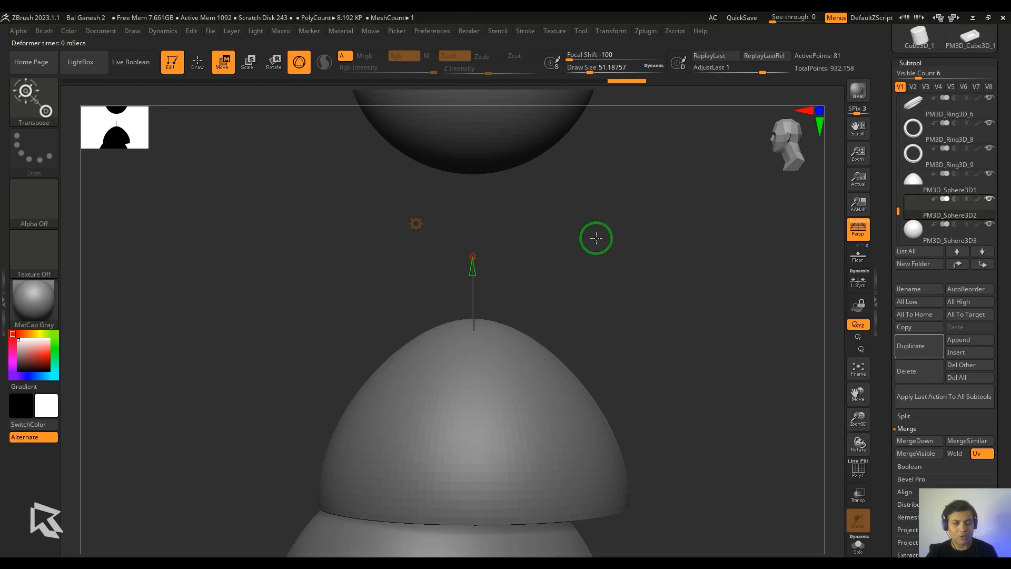
pyautogui.hotkey('ctrl', 'z')
pyautogui.click(413, 221)
pyautogui.click(595, 222)
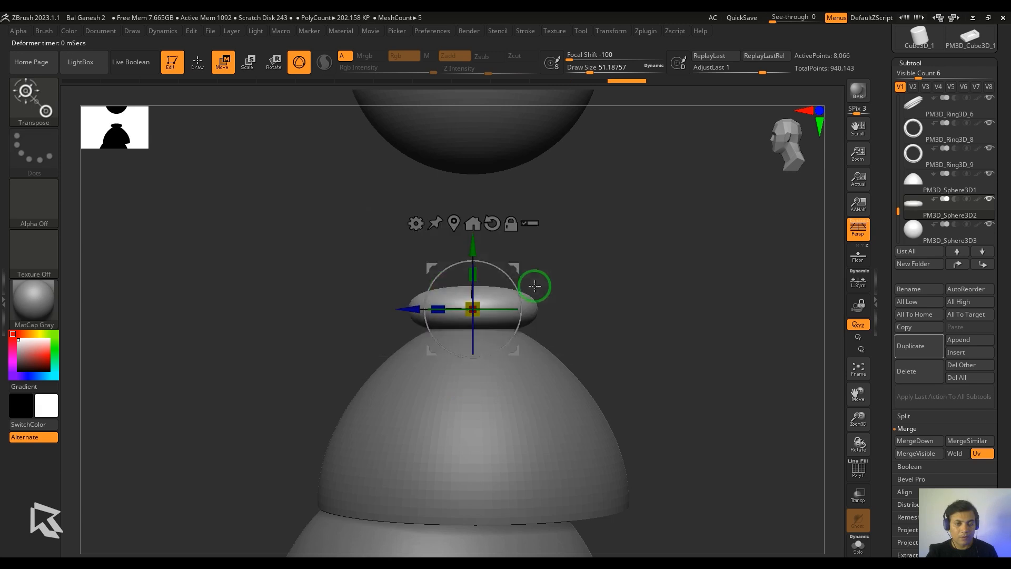
pyautogui.moveTo(468, 247); pyautogui.dragTo(470, 258)
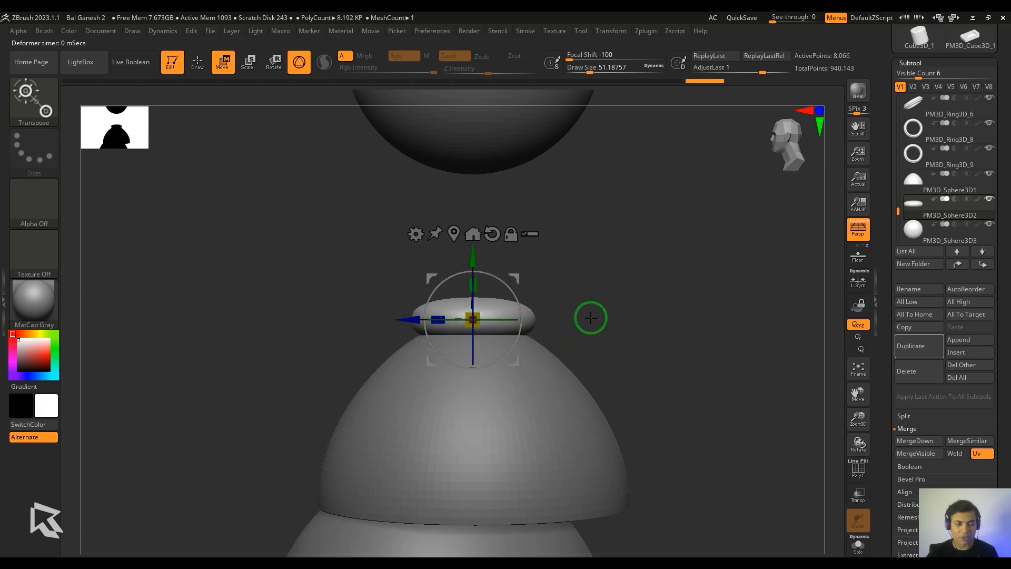
# Duplicate the spare sphere above the crown, then lower and shrink the copy to sit on the disc.
pyautogui.keyDown('alt'); pyautogui.moveTo(637, 285); pyautogui.dragTo(632, 258); pyautogui.keyUp('alt')
pyautogui.keyDown('alt'); pyautogui.click(522, 239); pyautogui.keyUp('alt')
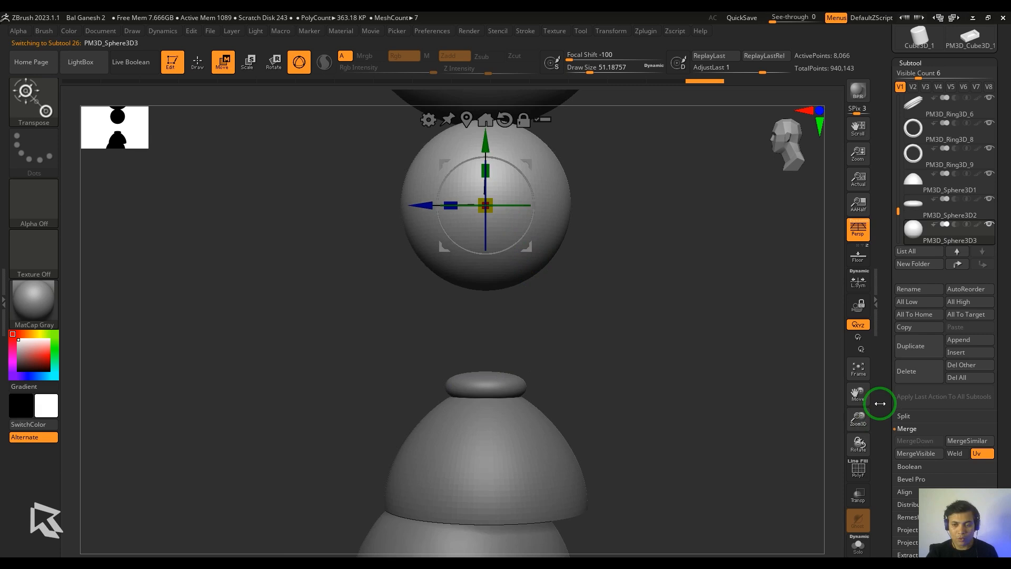
pyautogui.click(909, 351)
pyautogui.moveTo(485, 143); pyautogui.dragTo(486, 247)
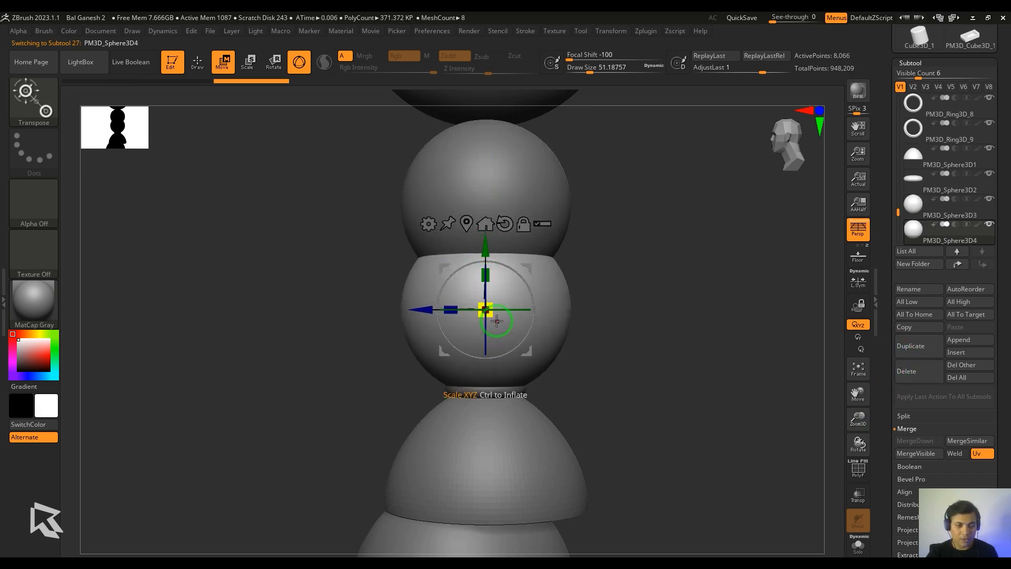
pyautogui.moveTo(490, 315); pyautogui.dragTo(485, 279)
pyautogui.keyDown('alt'); pyautogui.moveTo(586, 358); pyautogui.dragTo(642, 419); pyautogui.keyUp('alt')
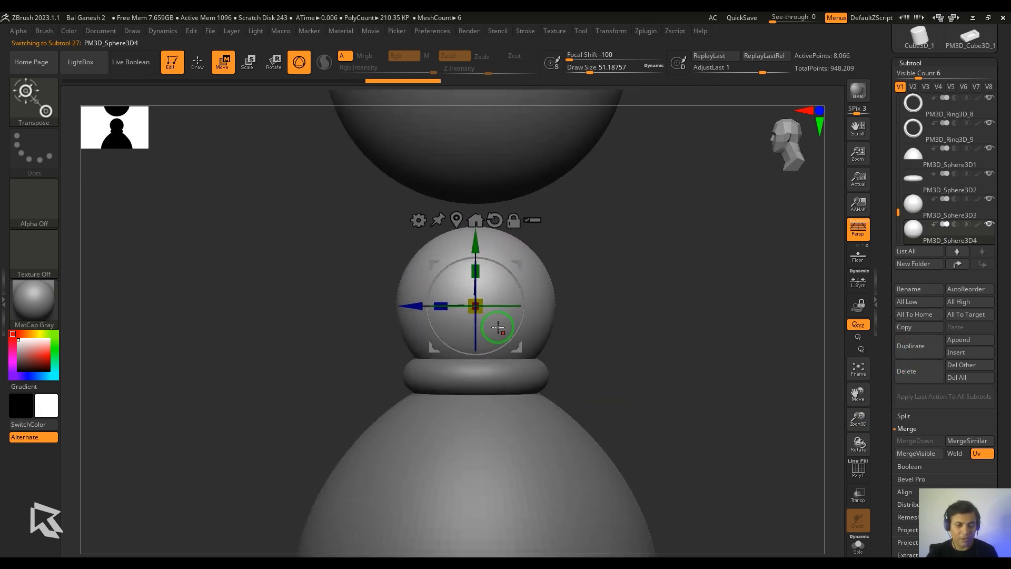
pyautogui.moveTo(476, 306); pyautogui.dragTo(474, 309)
pyautogui.moveTo(476, 244); pyautogui.dragTo(476, 272)
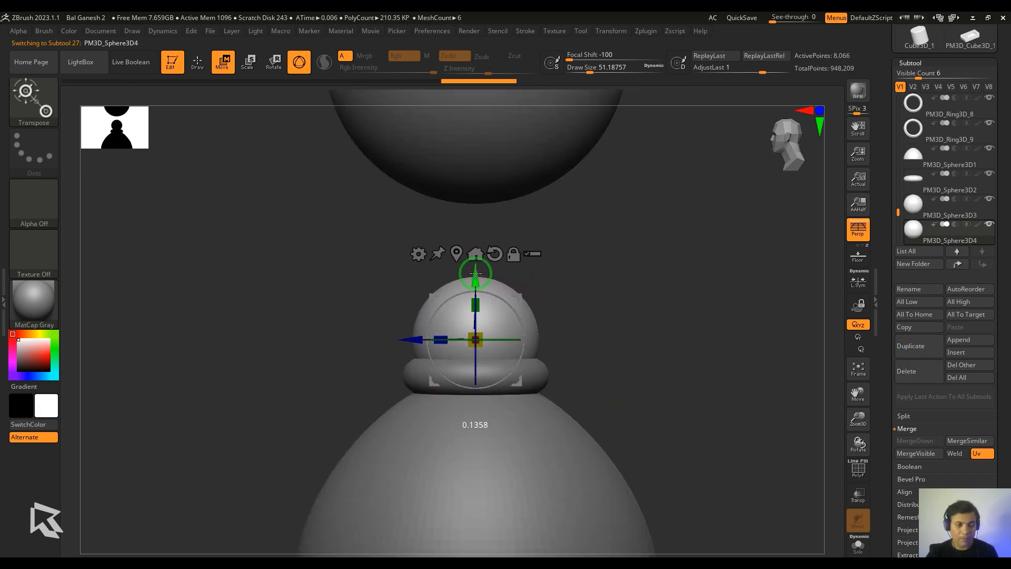
# Narrow the upper part of the small crown sphere with the Taper deformer by about 0.24 and accept it.
pyautogui.click(419, 254)
pyautogui.click(528, 363)
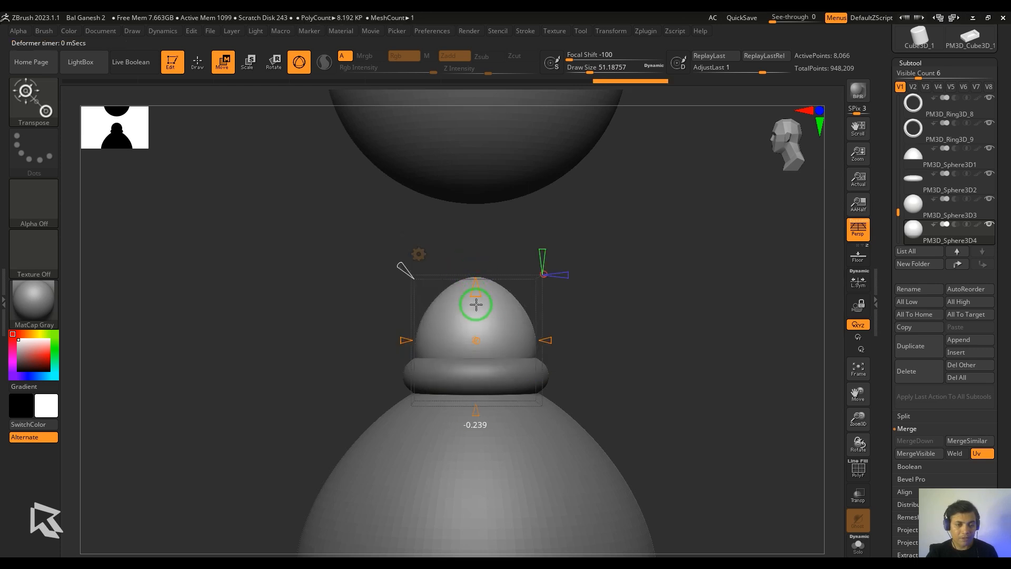
pyautogui.click(421, 255)
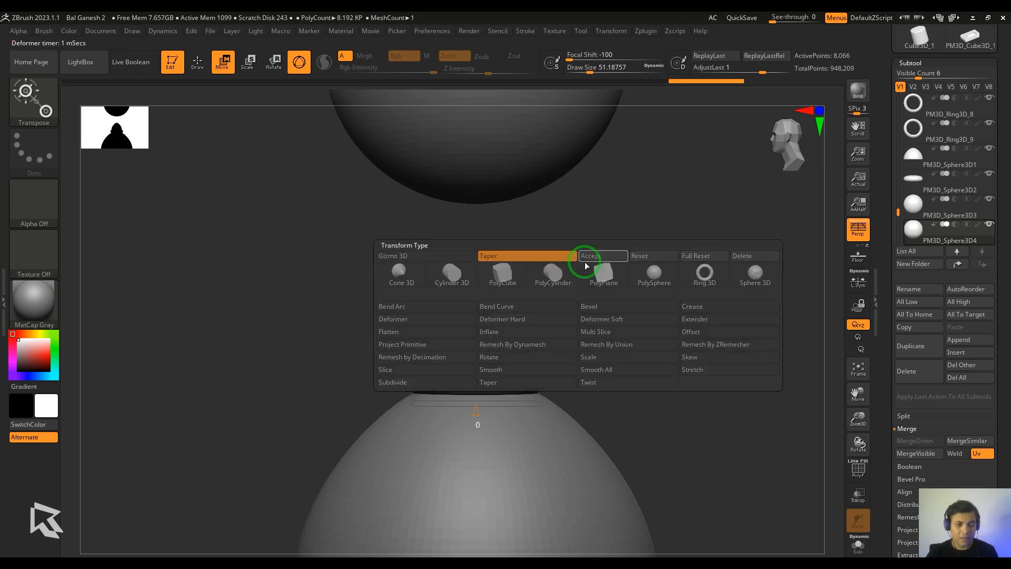
pyautogui.click(583, 259)
# Cut the top of the tapered sphere flat with the Flatten deformer and accept the result.
pyautogui.click(420, 255)
pyautogui.click(528, 326)
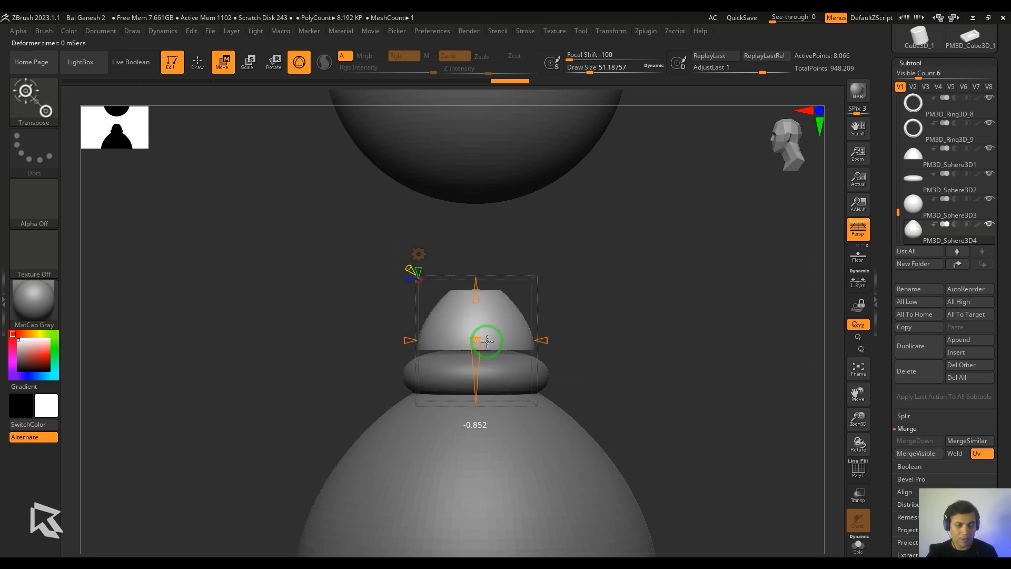
pyautogui.click(419, 254)
pyautogui.click(584, 259)
# Duplicate the disc below the small dome, lower the copy onto the large dome, and reshape it into a thinner disc.
pyautogui.moveTo(606, 342)
pyautogui.keyDown('alt'); pyautogui.mouseDown()
pyautogui.moveTo(607, 309)
pyautogui.moveTo(607, 358)
pyautogui.mouseUp(); pyautogui.keyUp('alt')
pyautogui.keyDown('alt'); pyautogui.click(537, 381); pyautogui.keyUp('alt')
pyautogui.keyDown('alt'); pyautogui.moveTo(712, 414); pyautogui.dragTo(699, 352); pyautogui.keyUp('alt')
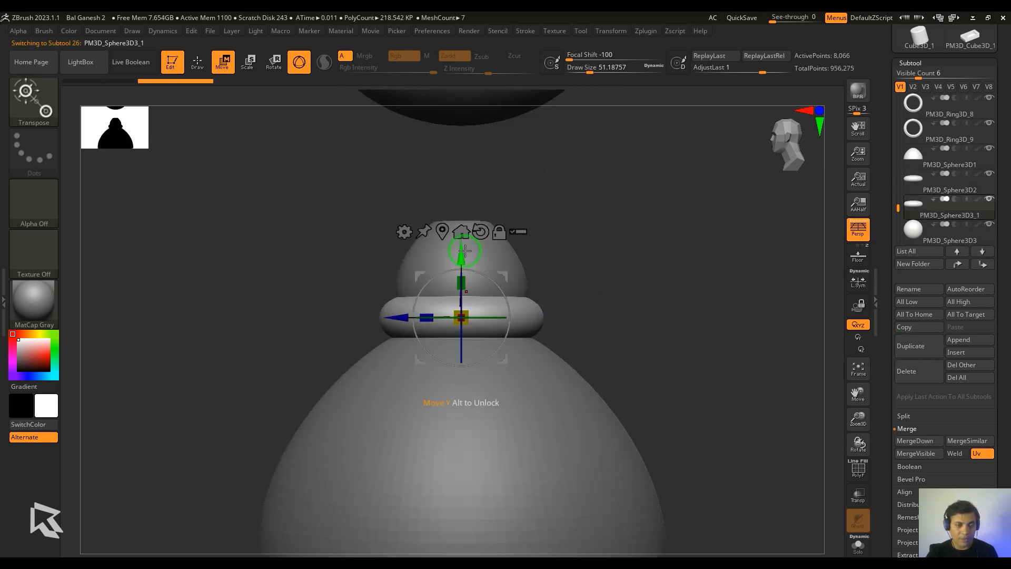
pyautogui.moveTo(464, 252); pyautogui.dragTo(468, 305)
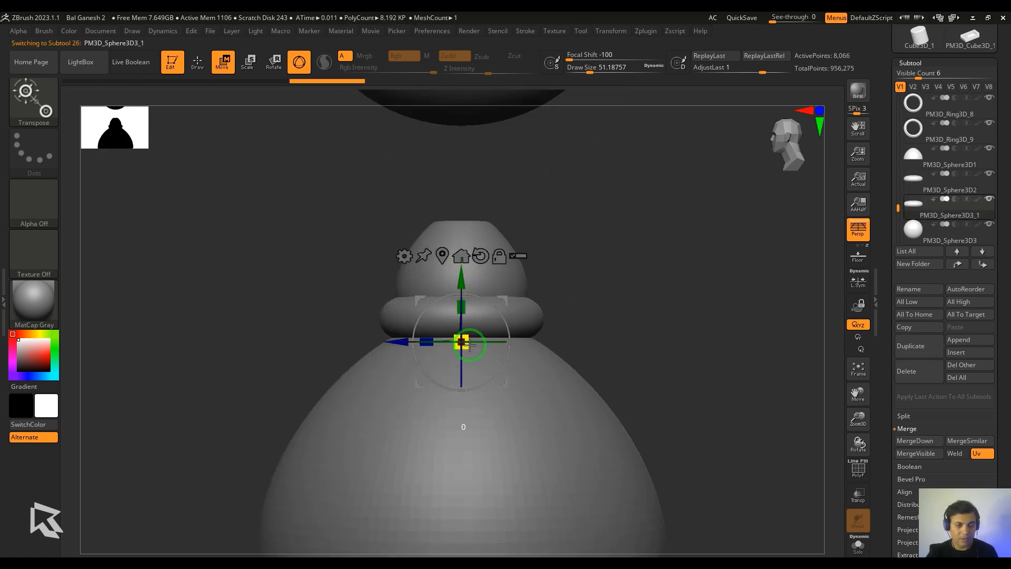
pyautogui.moveTo(468, 345); pyautogui.dragTo(498, 358)
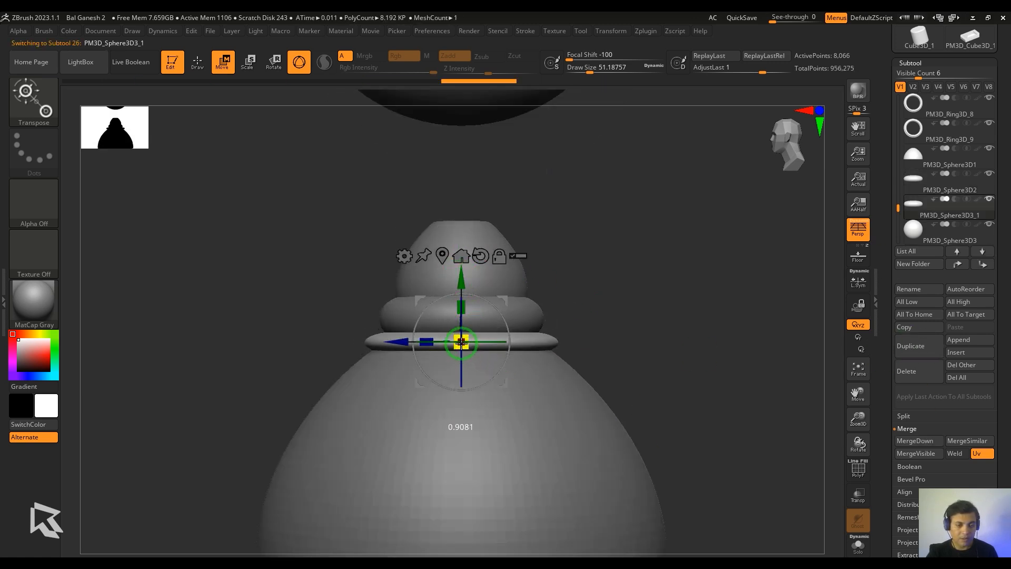
pyautogui.keyDown('alt'); pyautogui.moveTo(618, 339); pyautogui.dragTo(650, 408); pyautogui.keyUp('alt')
# Duplicate the thin disc, raise the copy to the small dome's flat top, and shrink it to fit.
pyautogui.click(919, 345)
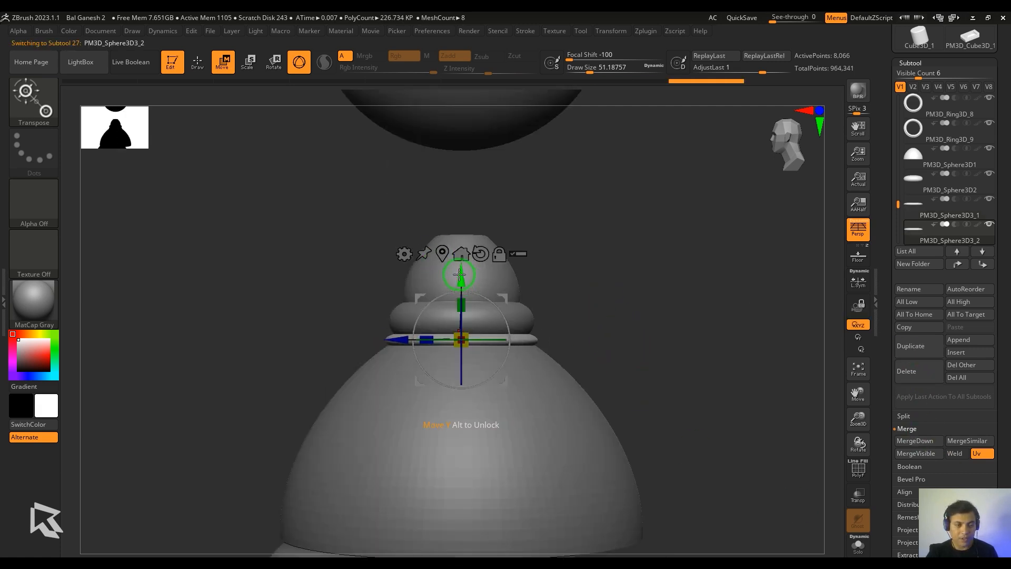
pyautogui.moveTo(459, 274); pyautogui.dragTo(459, 166)
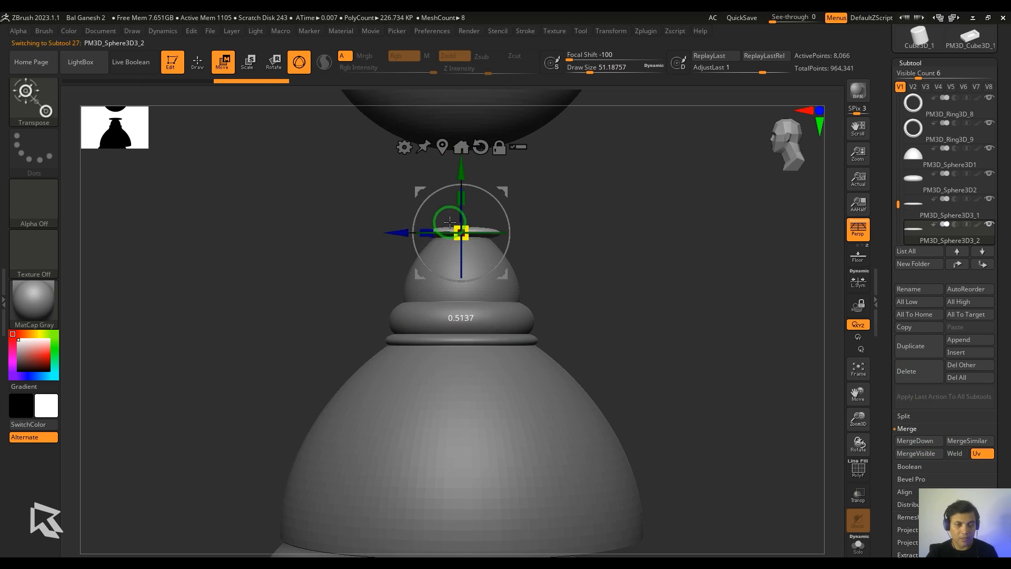
pyautogui.moveTo(604, 356)
pyautogui.keyDown('alt'); pyautogui.mouseDown()
pyautogui.moveTo(600, 323)
pyautogui.moveTo(595, 370)
pyautogui.mouseUp(); pyautogui.keyUp('alt')
# Duplicate the spare sphere above the crown, then shrink and lower the copy onto the topmost thin disc.
pyautogui.keyDown('alt'); pyautogui.click(538, 198); pyautogui.keyUp('alt')
pyautogui.keyDown('alt'); pyautogui.moveTo(577, 223); pyautogui.dragTo(585, 264); pyautogui.keyUp('alt')
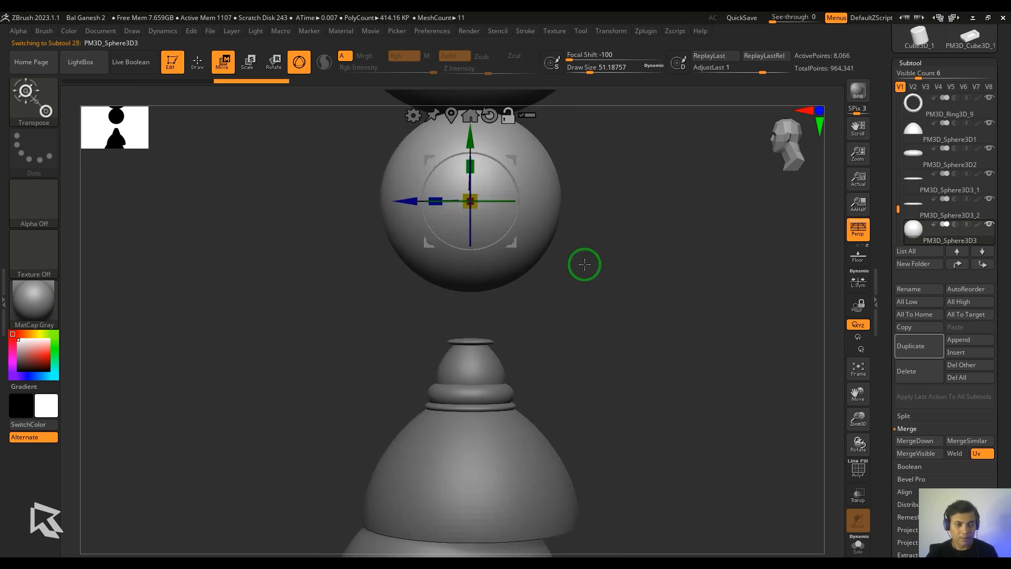
pyautogui.click(919, 346)
pyautogui.moveTo(466, 175); pyautogui.dragTo(472, 248)
pyautogui.keyDown('alt'); pyautogui.moveTo(574, 338); pyautogui.dragTo(599, 423); pyautogui.keyUp('alt')
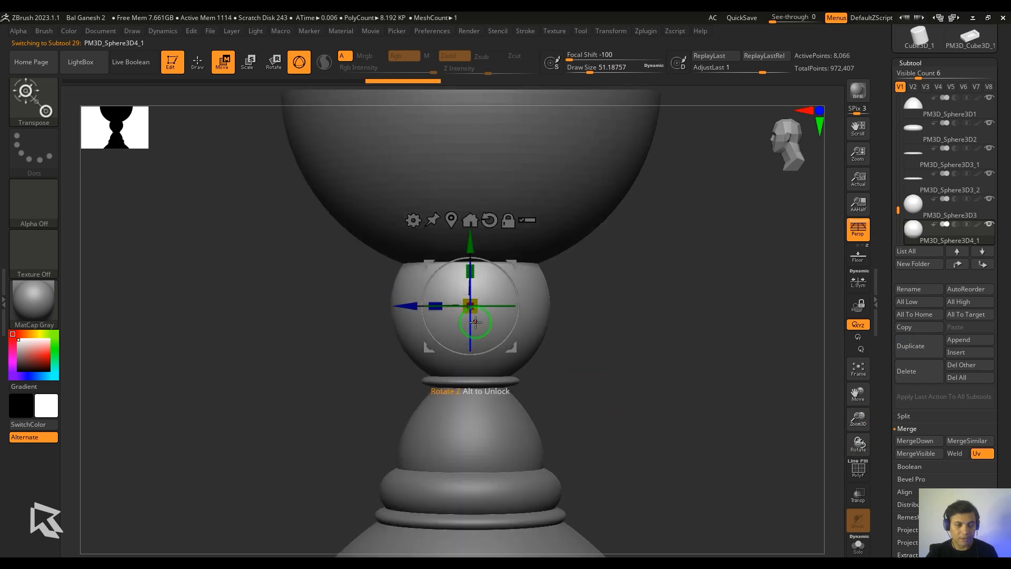
pyautogui.moveTo(469, 306); pyautogui.dragTo(466, 278)
pyautogui.moveTo(471, 241); pyautogui.dragTo(471, 273)
pyautogui.moveTo(475, 341); pyautogui.dragTo(471, 326)
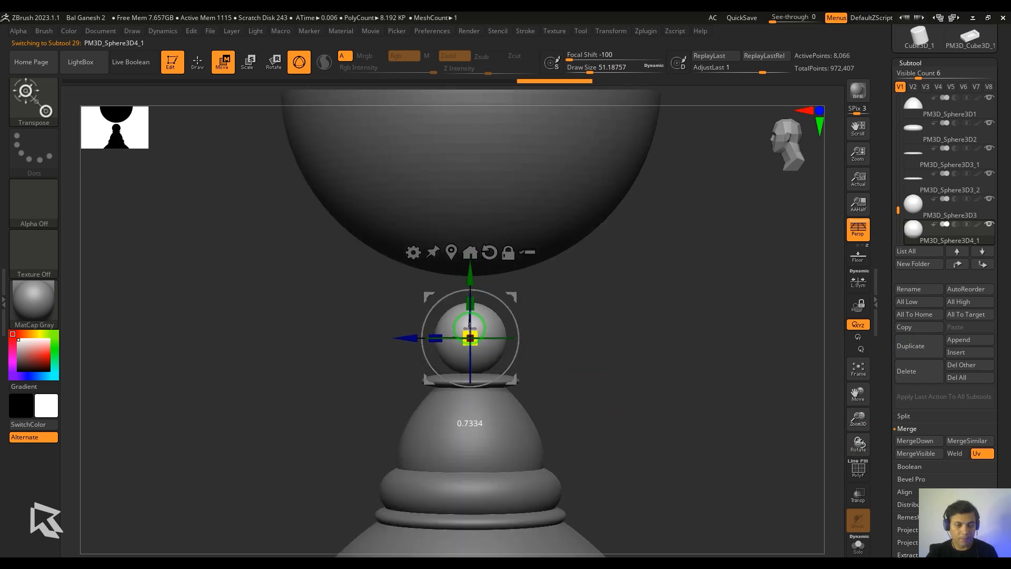
pyautogui.moveTo(474, 277); pyautogui.dragTo(460, 396)
# Shape the topmost small sphere into a pointed tip with the Taper deformer and accept it.
pyautogui.click(413, 272)
pyautogui.click(517, 383)
pyautogui.click(414, 272)
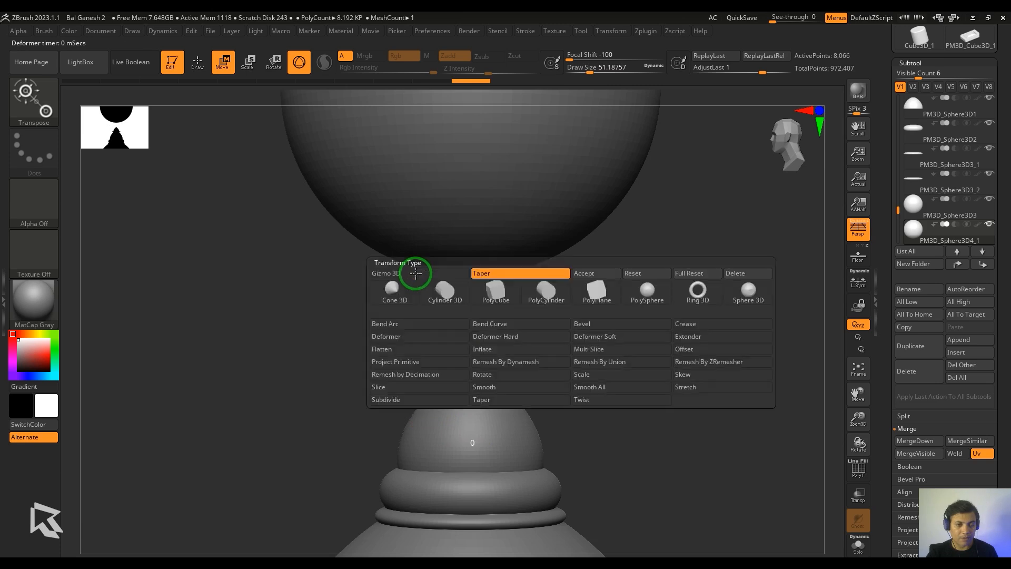
pyautogui.click(587, 272)
# Select the small flattened dome below the tip and subdivide it twice to SDiv 3.
pyautogui.keyDown('ctrl'); pyautogui.moveTo(696, 414); pyautogui.dragTo(759, 523, button='right'); pyautogui.keyUp('ctrl')
pyautogui.keyDown('alt'); pyautogui.click(508, 358); pyautogui.keyUp('alt')
pyautogui.keyDown('alt'); pyautogui.moveTo(661, 372); pyautogui.dragTo(679, 333, button='right'); pyautogui.keyUp('alt')
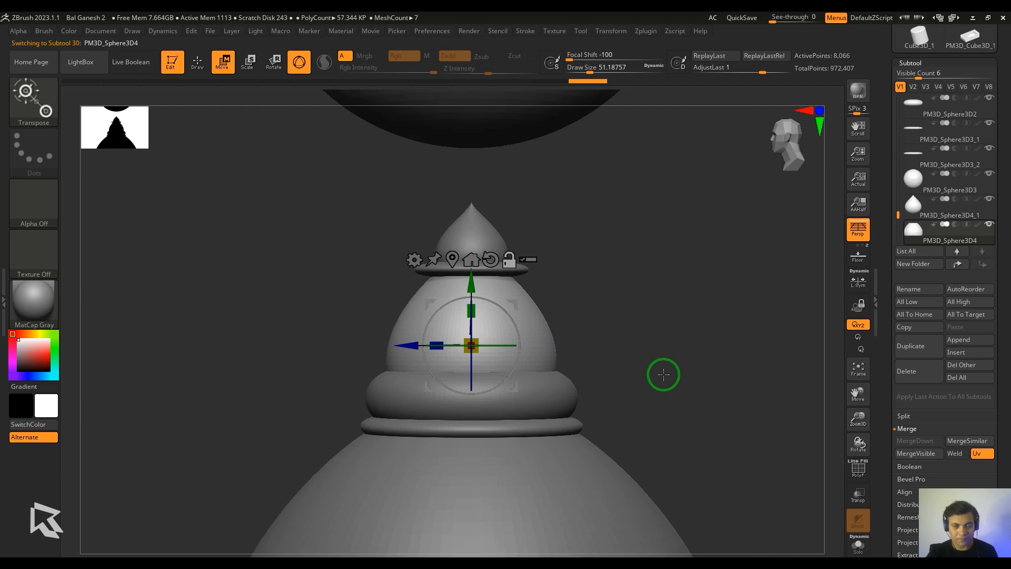
pyautogui.click(910, 62)
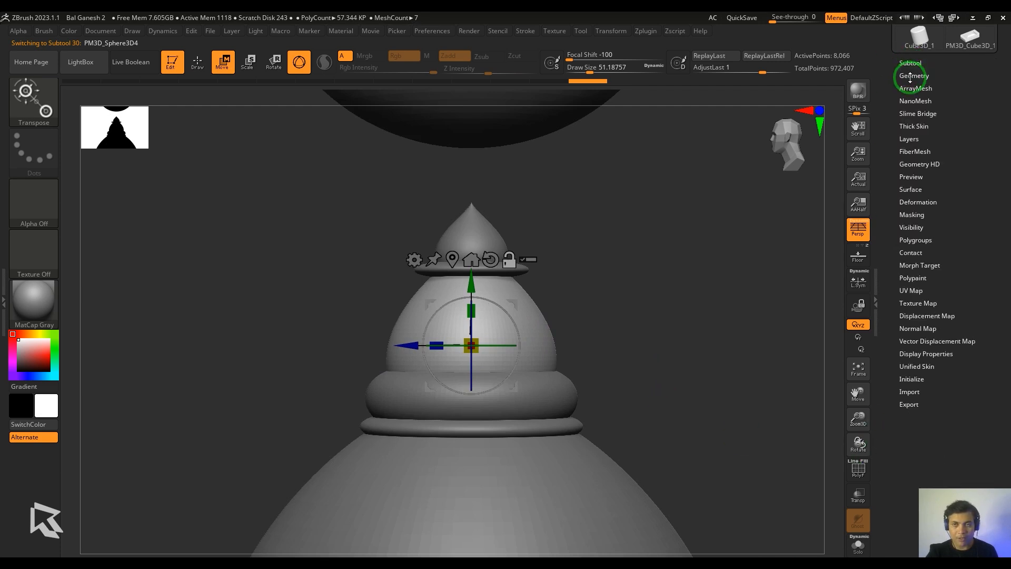
pyautogui.click(914, 75)
pyautogui.click(916, 136)
pyautogui.click(916, 136)
# Choose the DamStandard brush and activate radial symmetry around the Y axis.
pyautogui.press('b')
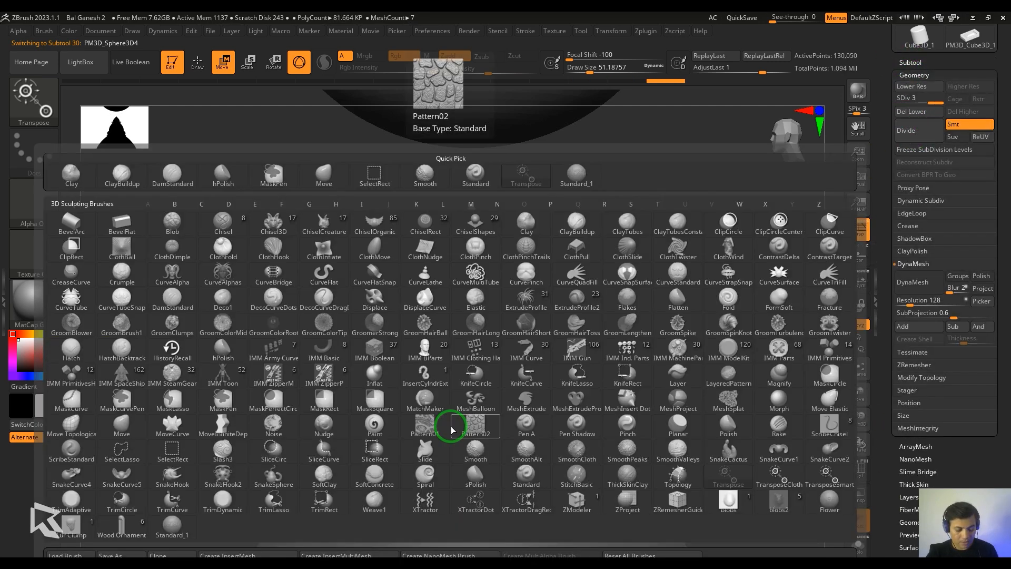
pyautogui.press('d')
pyautogui.press('s')
pyautogui.click(526, 30)
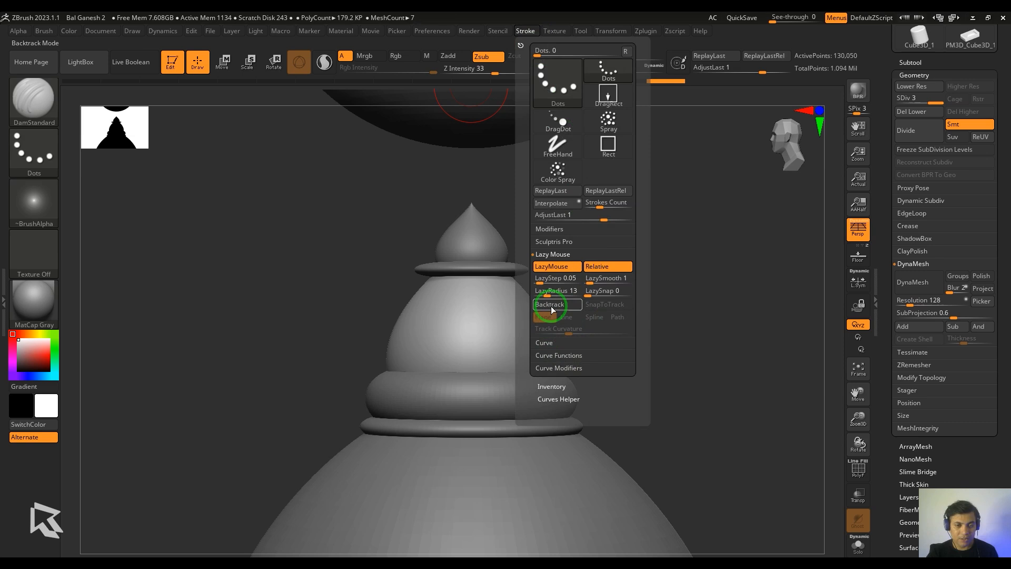
pyautogui.click(612, 31)
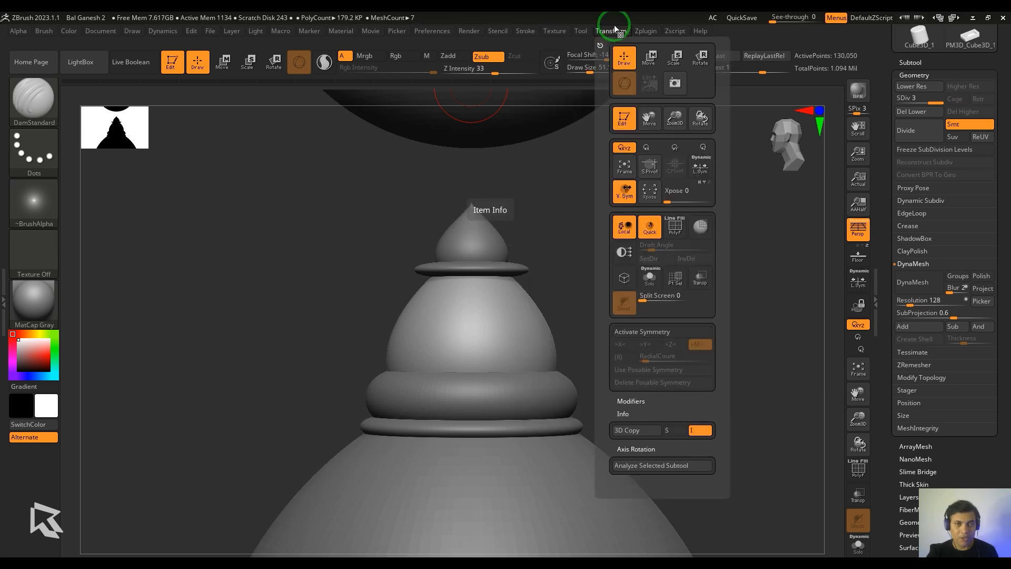
pyautogui.click(652, 332)
pyautogui.click(646, 344)
pyautogui.click(623, 346)
pyautogui.click(623, 356)
pyautogui.click(646, 356)
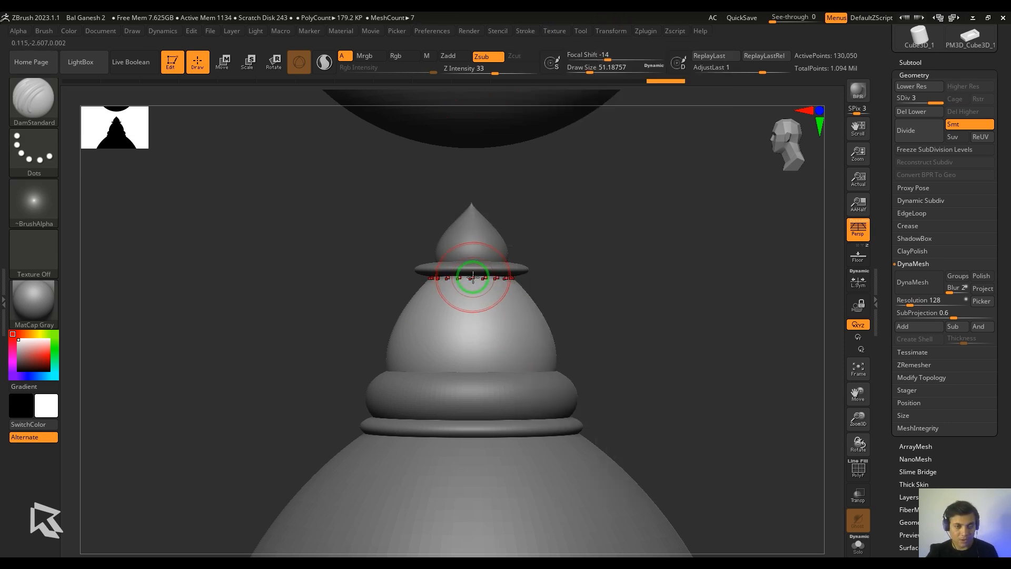
pyautogui.press('shift')
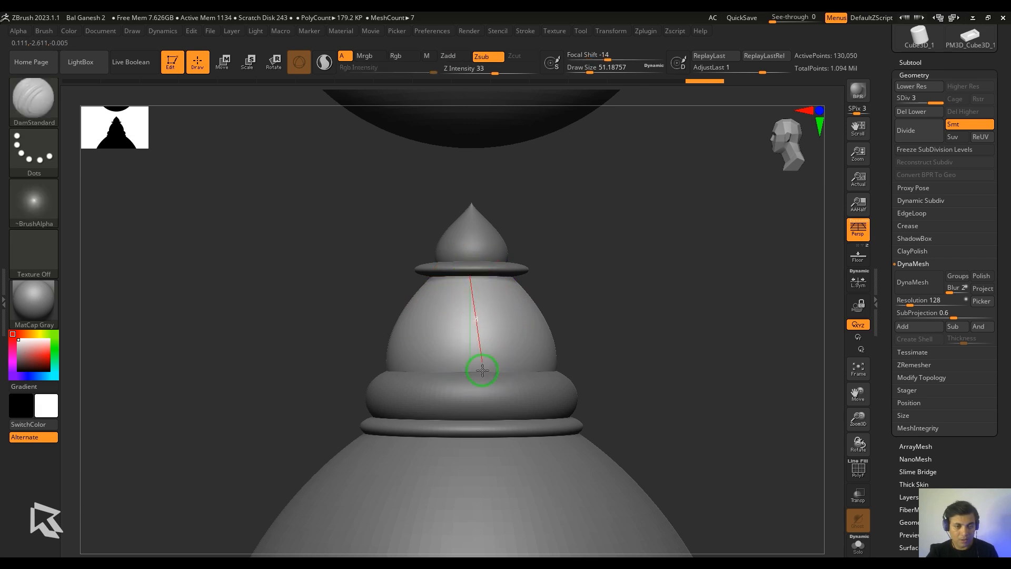
pyautogui.moveTo(467, 390); pyautogui.dragTo(469, 389)
pyautogui.hotkey('ctrl', 'z')
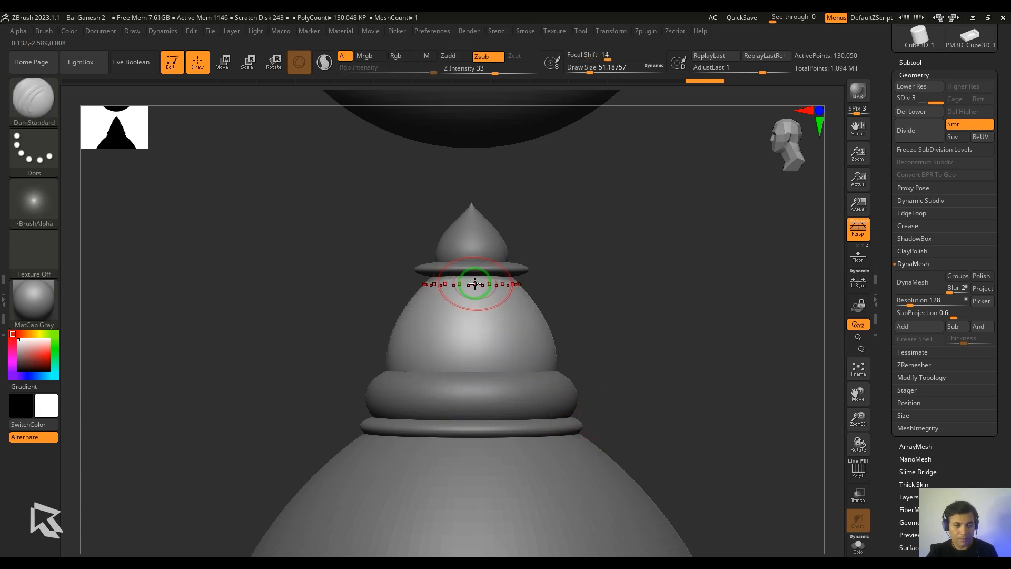
# Isolate the small dome, carve vertical grooves around it at draw size about 35, and show all parts again.
pyautogui.click(858, 545)
pyautogui.press('s')
pyautogui.moveTo(478, 286); pyautogui.dragTo(468, 397)
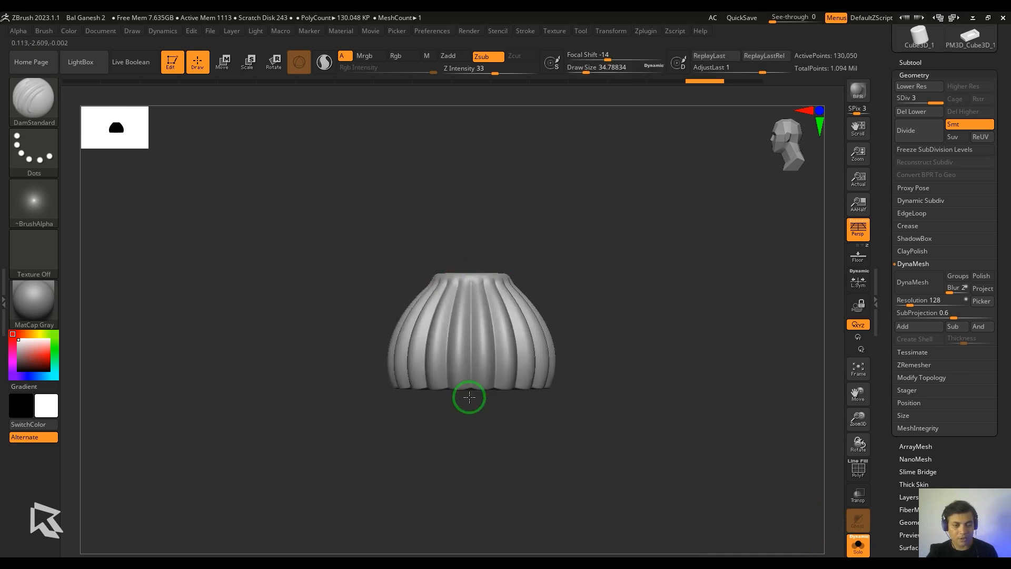
pyautogui.click(858, 545)
pyautogui.press('w')
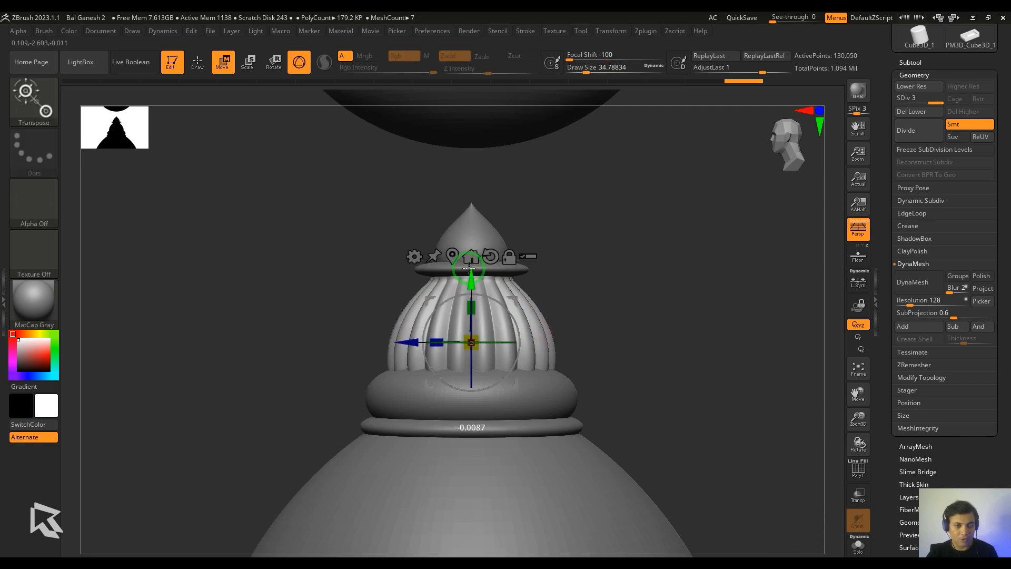
# Select the large dome of the crown and subdivide it to SDiv 3.
pyautogui.keyDown('alt'); pyautogui.moveTo(654, 344); pyautogui.dragTo(665, 315); pyautogui.keyUp('alt')
pyautogui.keyDown('alt'); pyautogui.click(541, 395); pyautogui.keyUp('alt')
pyautogui.keyDown('alt'); pyautogui.moveTo(659, 375); pyautogui.dragTo(674, 403); pyautogui.keyUp('alt')
pyautogui.hotkey('ctrl', 'd')
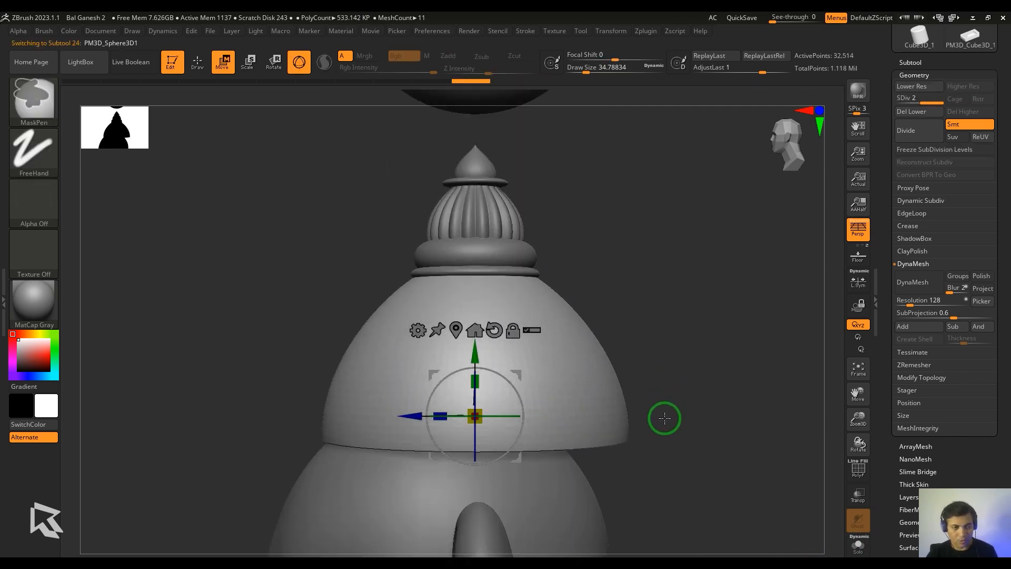
pyautogui.hotkey('ctrl', 'd')
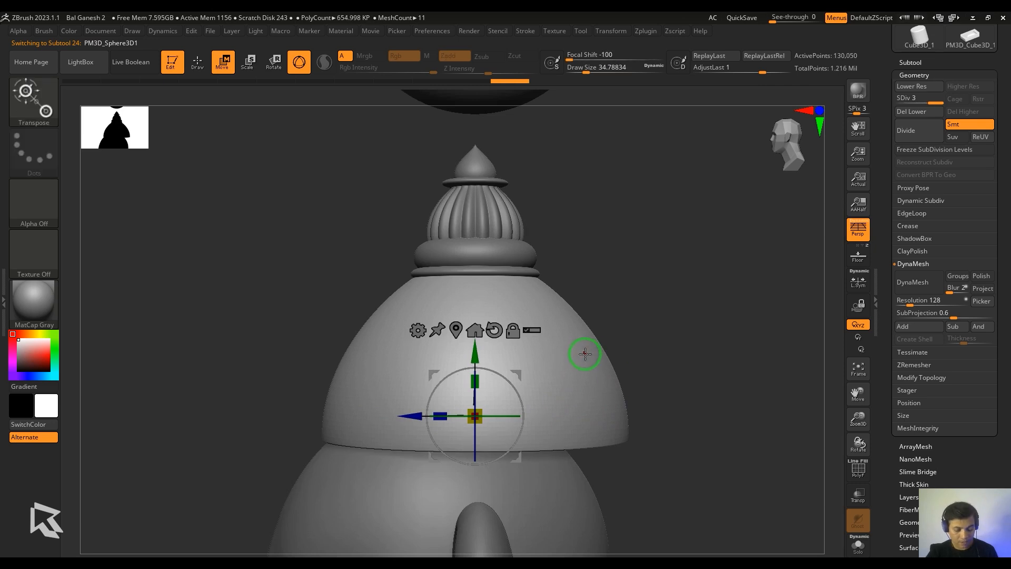
# Carve curved, slanting grooves around the large dome with the DamStandard brush, using radial symmetry on the Y axis only.
pyautogui.press('b')
pyautogui.press('d')
pyautogui.press('s')
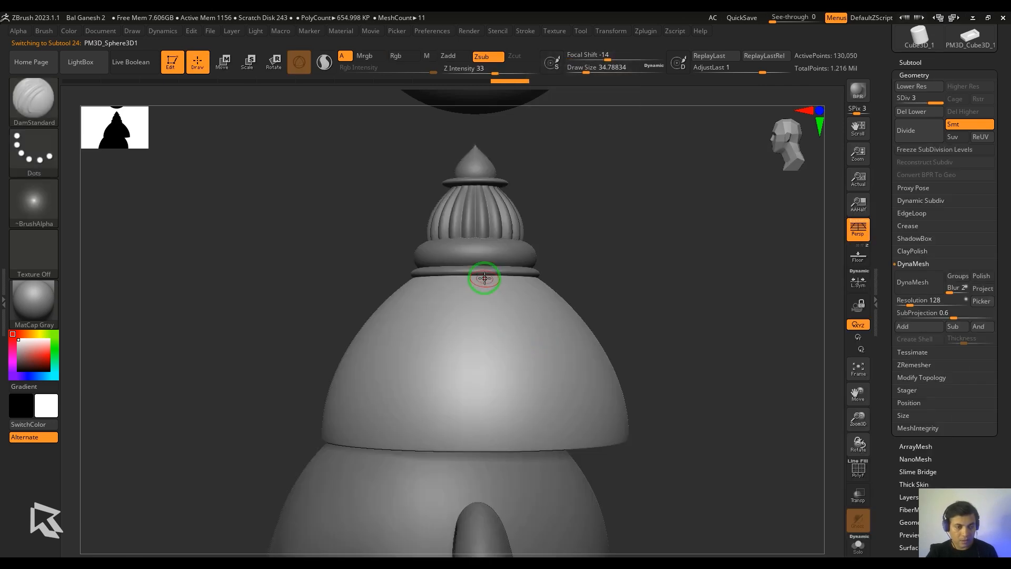
pyautogui.click(598, 31)
pyautogui.click(644, 344)
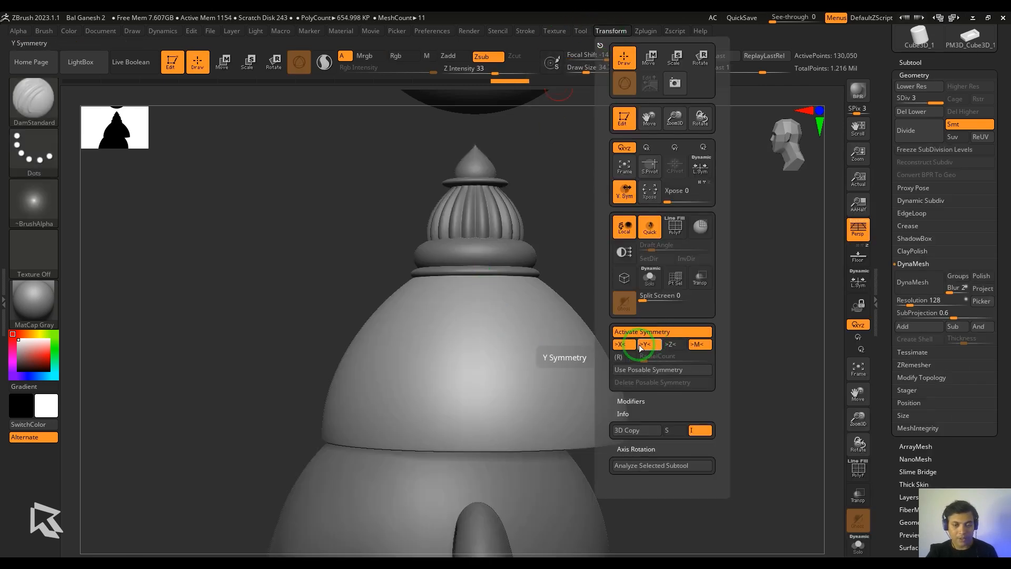
pyautogui.click(627, 358)
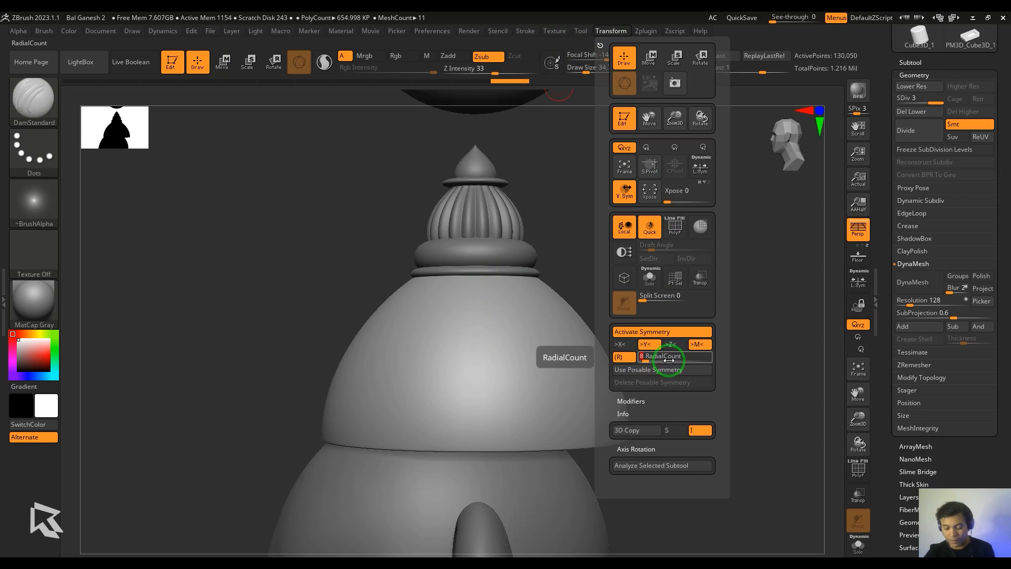
pyautogui.click(525, 31)
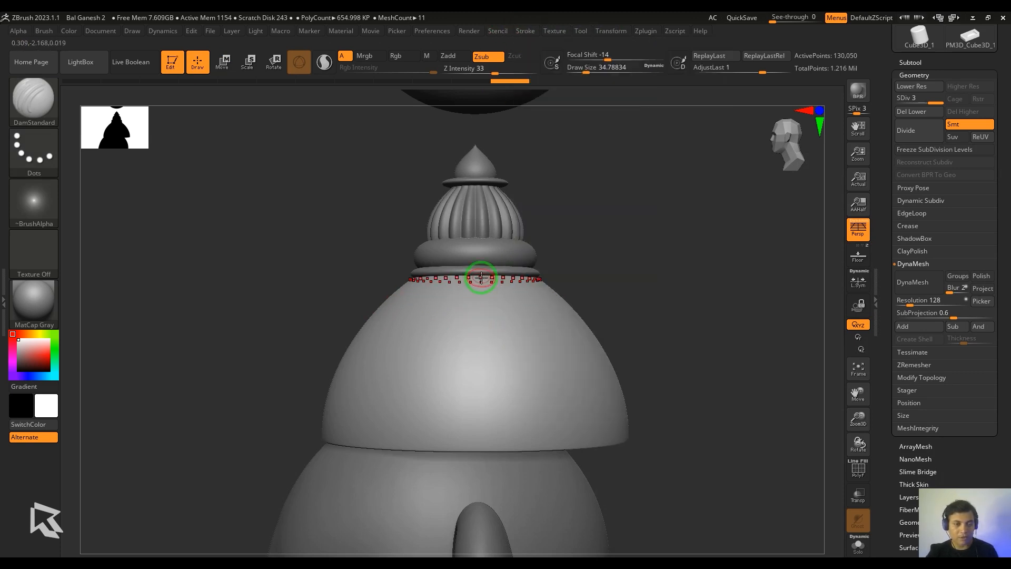
pyautogui.moveTo(481, 278); pyautogui.dragTo(437, 433)
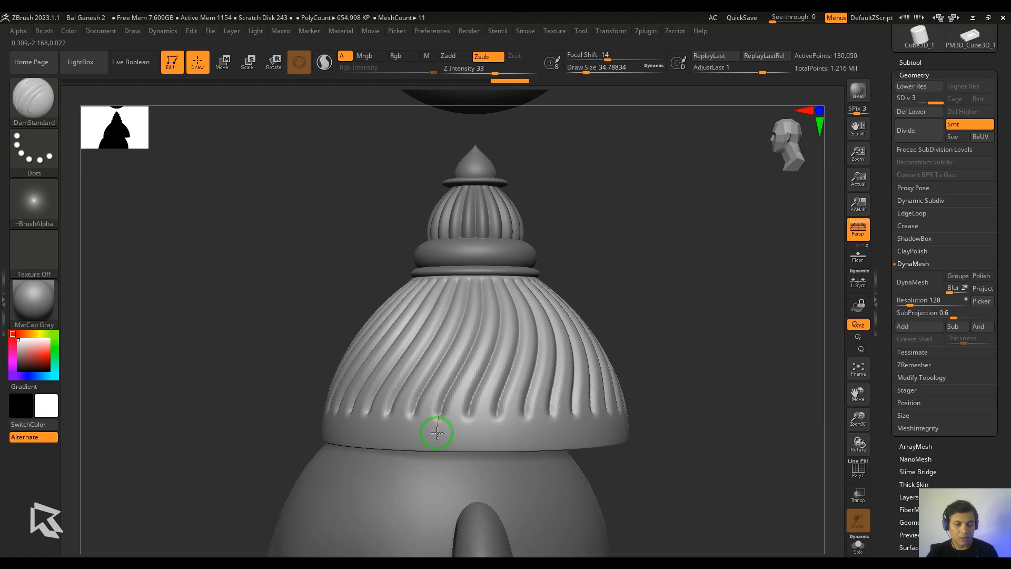
pyautogui.moveTo(653, 336); pyautogui.dragTo(629, 315)
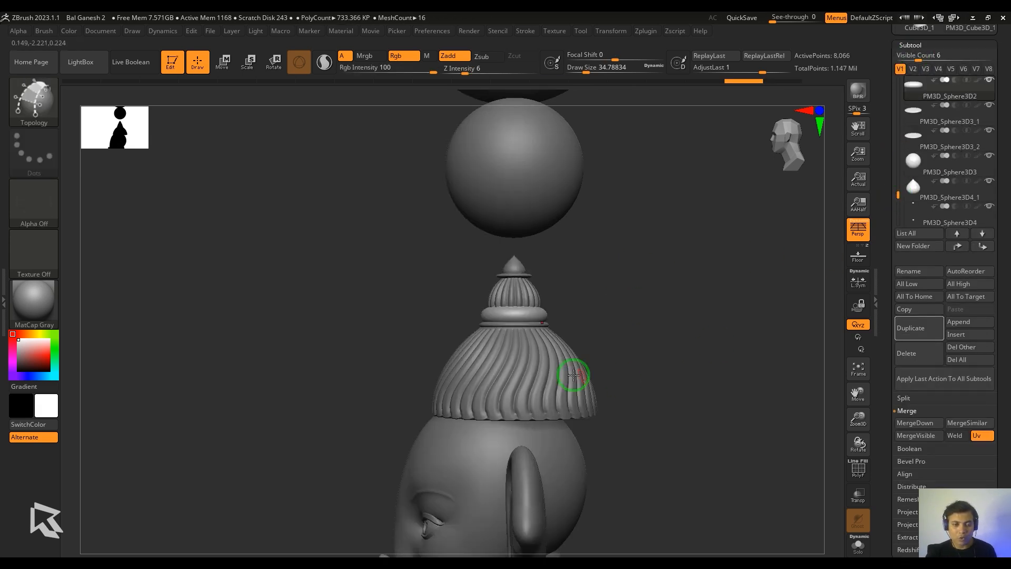
# Switch to the Standard brush and select the grooved large dome.
pyautogui.moveTo(898, 195); pyautogui.dragTo(845, 300)
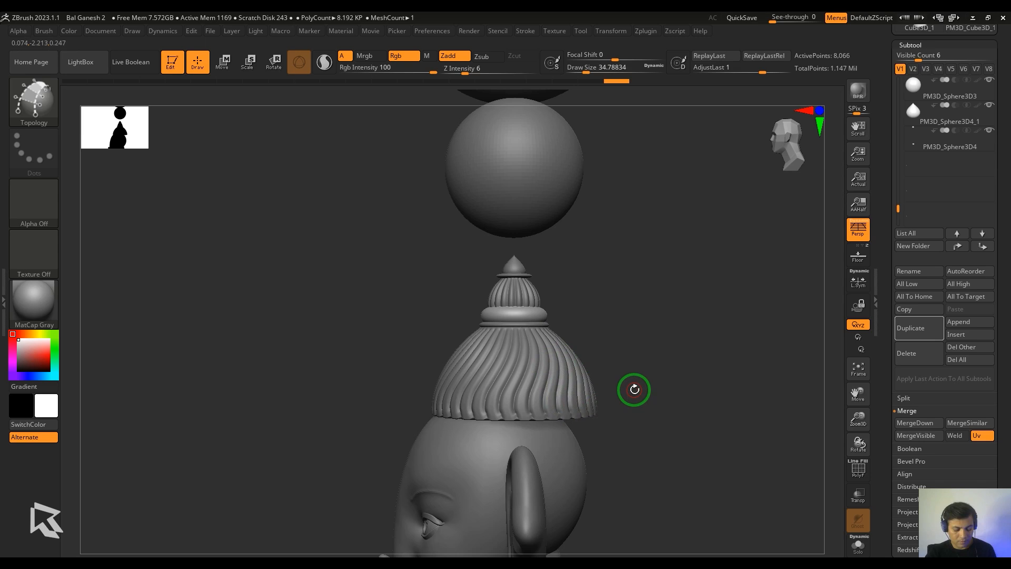
pyautogui.press('b')
pyautogui.press('s')
pyautogui.press('t')
pyautogui.keyDown('alt'); pyautogui.click(590, 394); pyautogui.keyUp('alt')
pyautogui.keyDown('alt'); pyautogui.moveTo(632, 388); pyautogui.dragTo(797, 342); pyautogui.keyUp('alt')
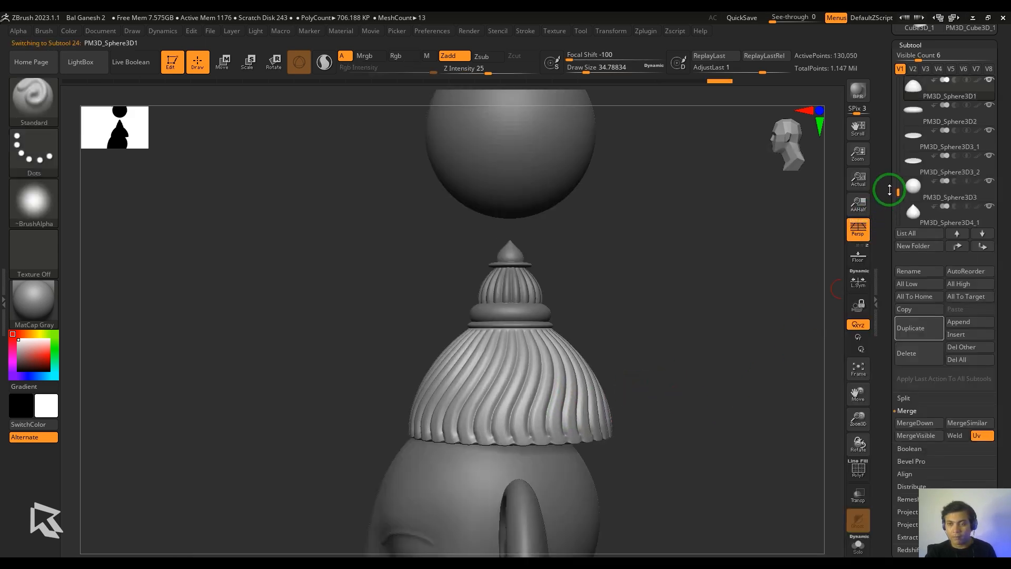
# Go through the crown's stacked sphere subtools and merge the pieces into a single crown subtool.
pyautogui.moveTo(889, 190)
pyautogui.mouseDown()
pyautogui.moveTo(896, 205)
pyautogui.moveTo(887, 185)
pyautogui.mouseUp()
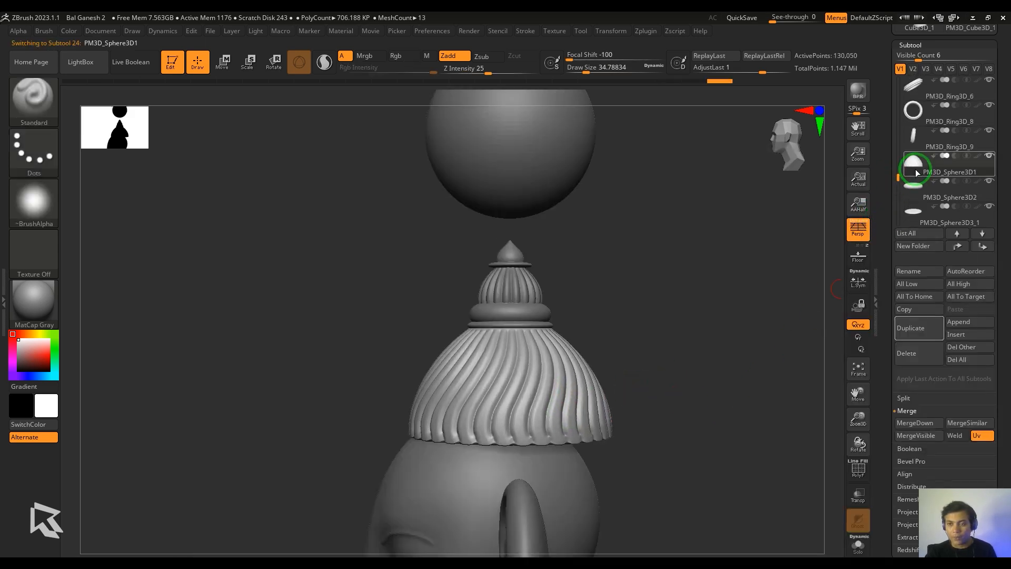
pyautogui.click(914, 195)
pyautogui.click(913, 210)
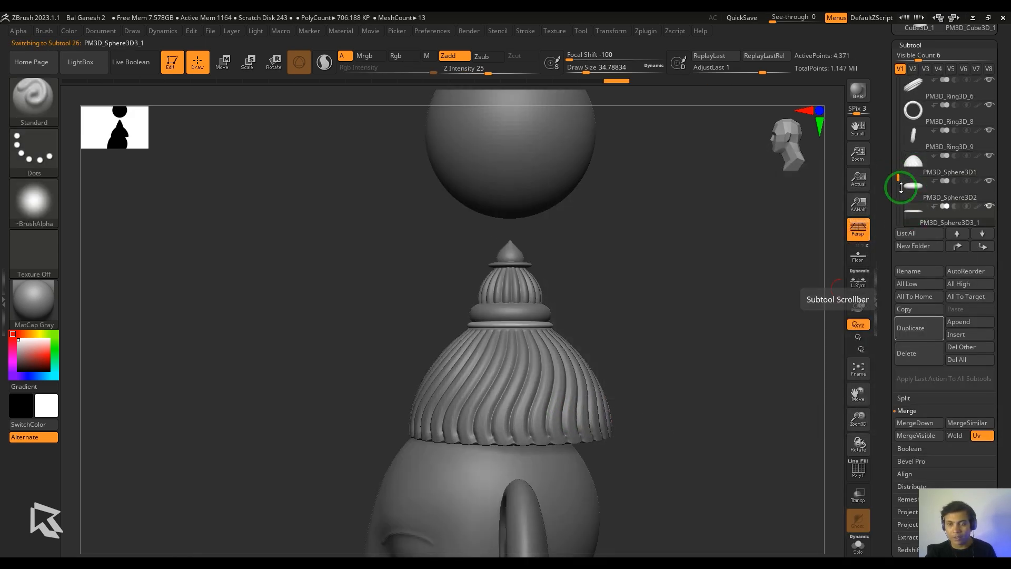
pyautogui.moveTo(897, 182); pyautogui.dragTo(892, 193)
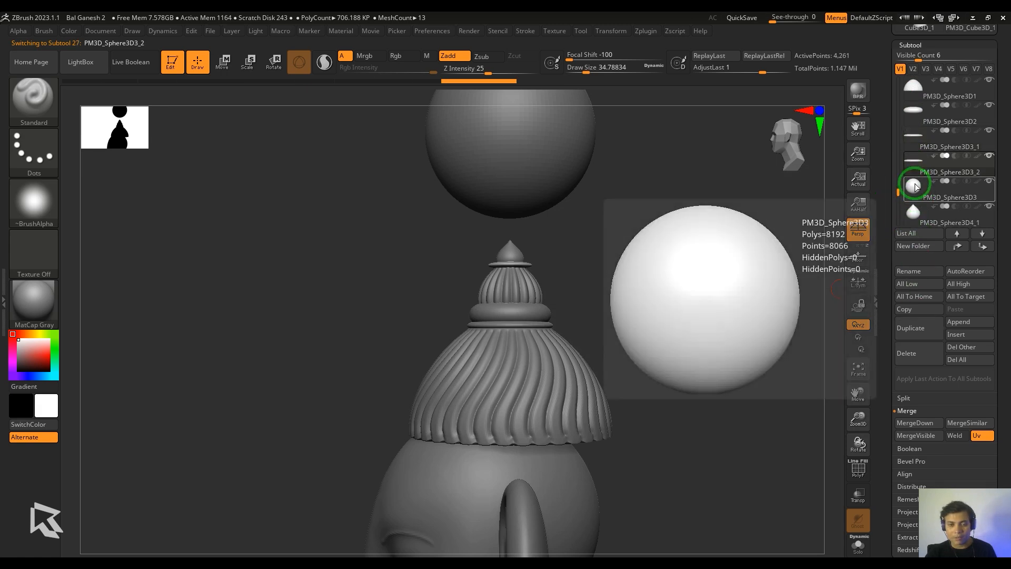
pyautogui.click(914, 96)
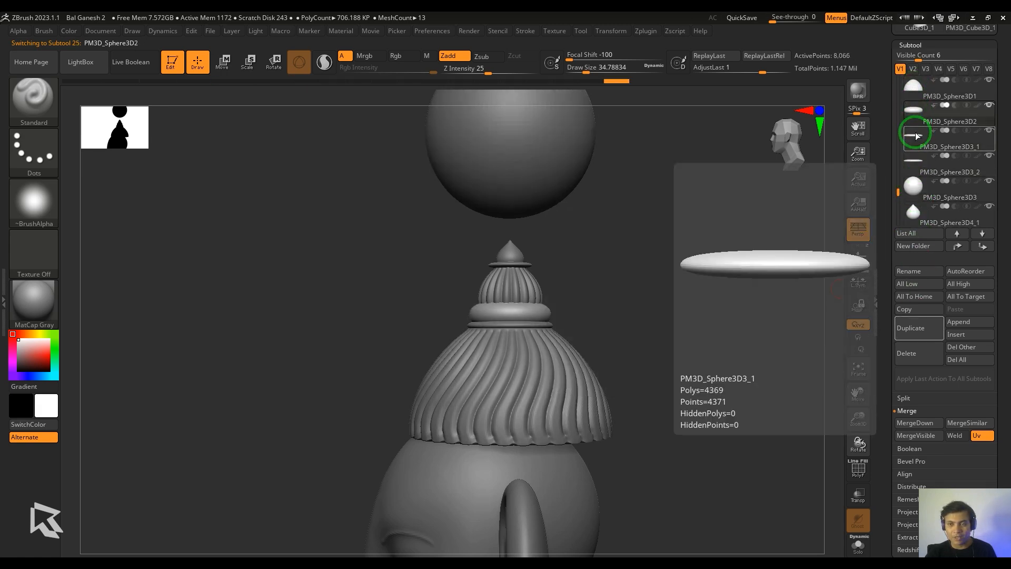
pyautogui.click(917, 164)
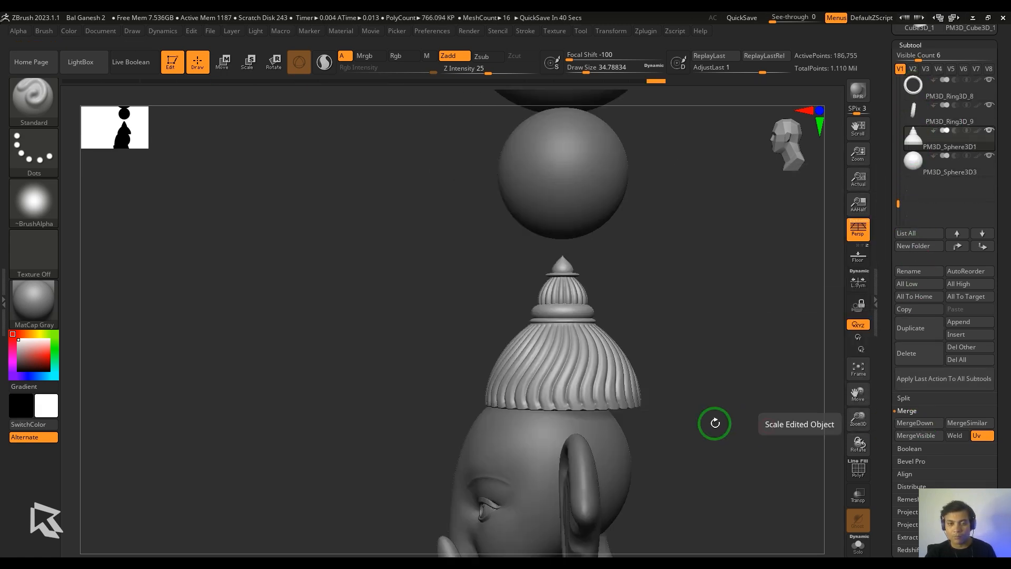
# Tilt the merged crown backwards and move it down so it sits snugly on the elephant head.
pyautogui.press('w')
pyautogui.keyDown('alt'); pyautogui.moveTo(712, 395); pyautogui.dragTo(710, 337); pyautogui.keyUp('alt')
pyautogui.moveTo(561, 313); pyautogui.dragTo(601, 291)
pyautogui.moveTo(570, 242); pyautogui.dragTo(567, 261)
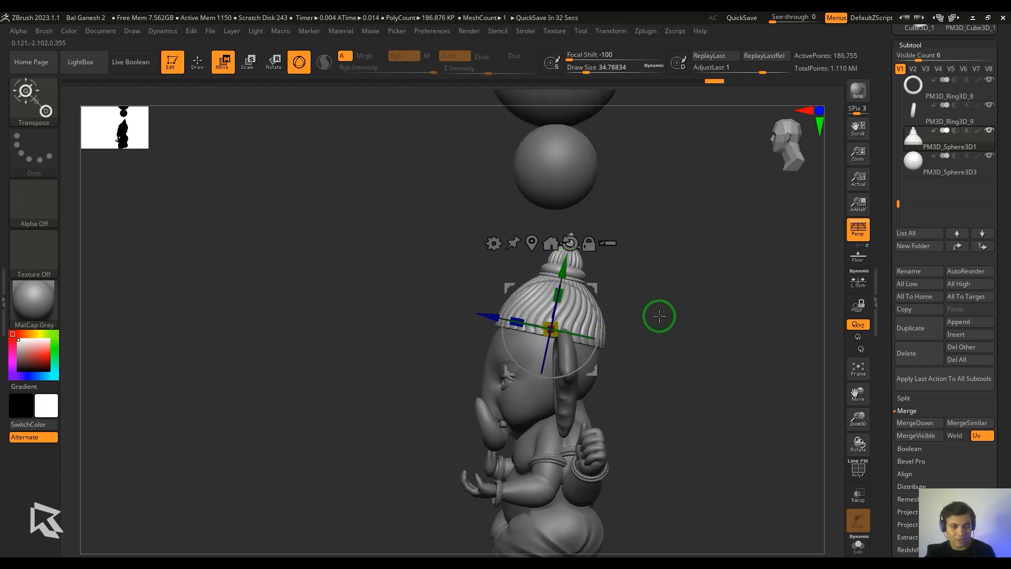
pyautogui.keyDown('shift'); pyautogui.moveTo(659, 316); pyautogui.dragTo(729, 313); pyautogui.keyUp('shift')
pyautogui.moveTo(596, 308); pyautogui.dragTo(600, 314)
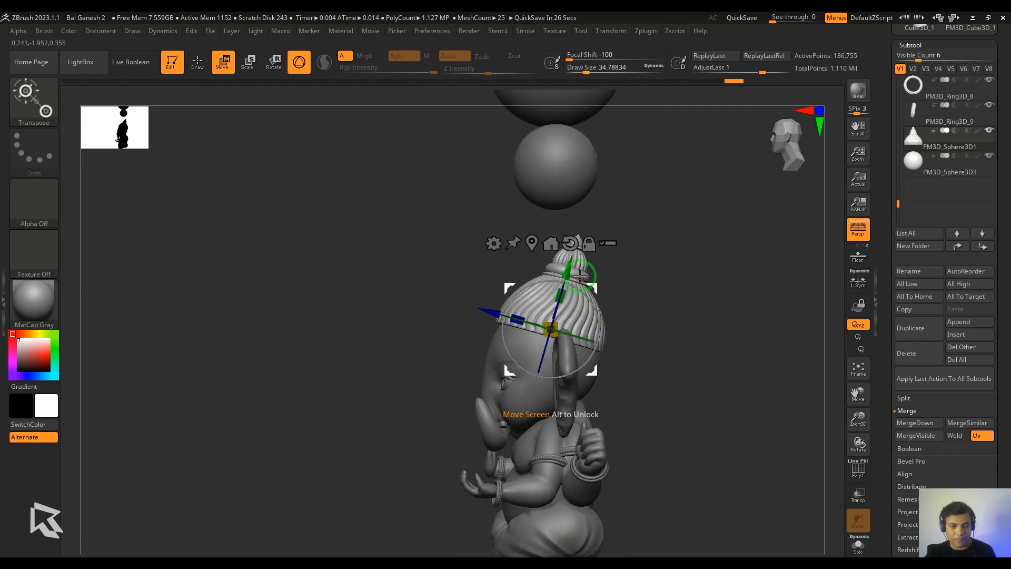
pyautogui.moveTo(568, 262); pyautogui.dragTo(566, 266)
pyautogui.keyDown('shift'); pyautogui.moveTo(656, 311); pyautogui.dragTo(738, 310); pyautogui.keyUp('shift')
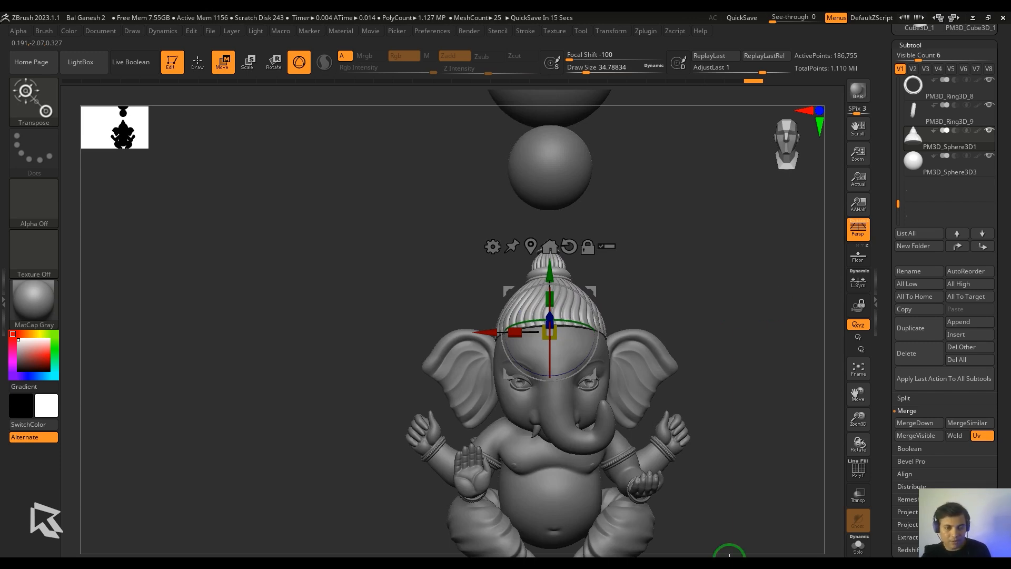
pyautogui.moveTo(703, 295)
pyautogui.mouseDown()
pyautogui.moveTo(673, 282)
pyautogui.moveTo(742, 316)
pyautogui.moveTo(754, 310)
pyautogui.mouseUp()
pyautogui.press('q')
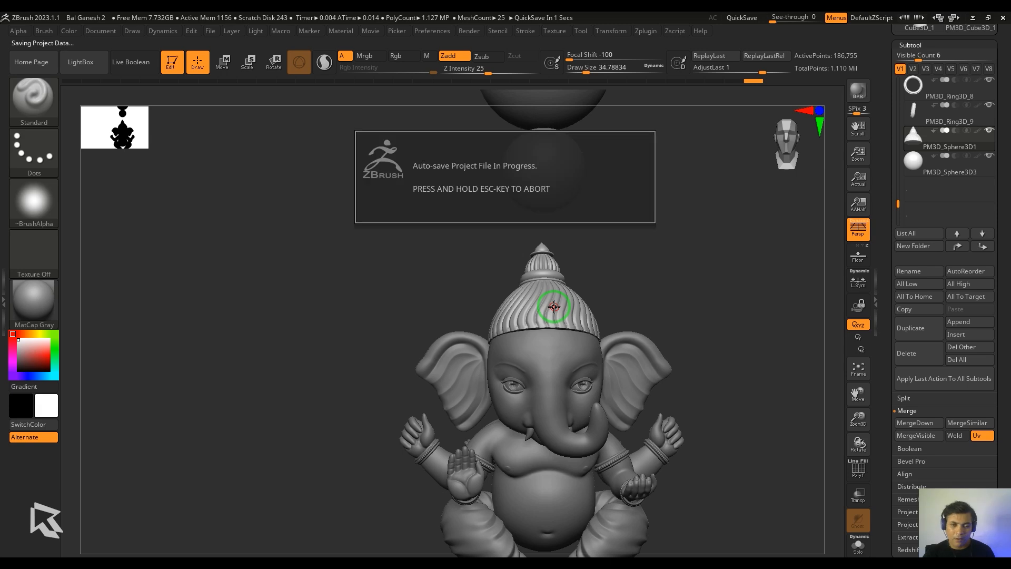
pyautogui.moveTo(677, 280); pyautogui.dragTo(545, 322)
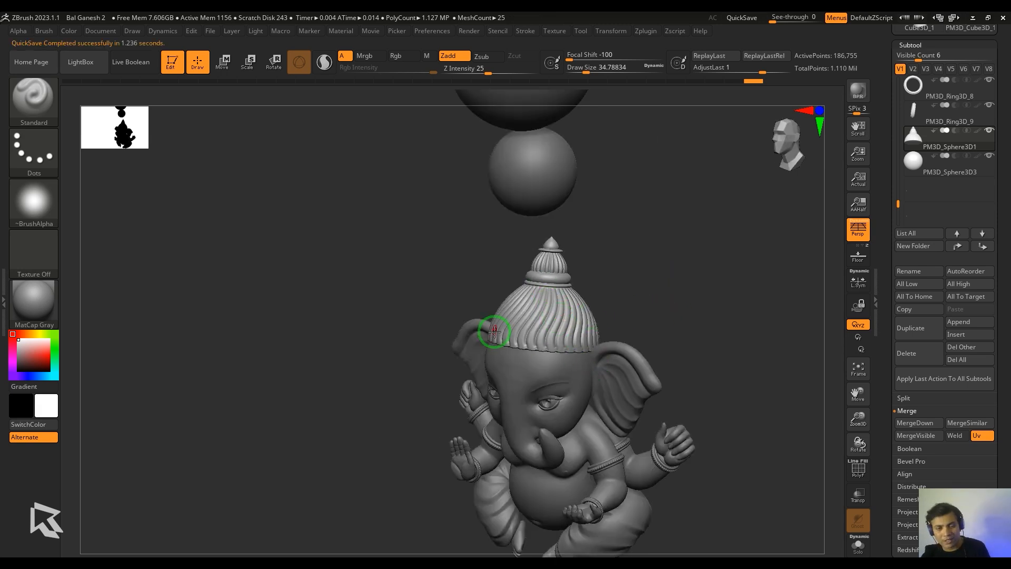
pyautogui.moveTo(687, 352); pyautogui.dragTo(761, 440)
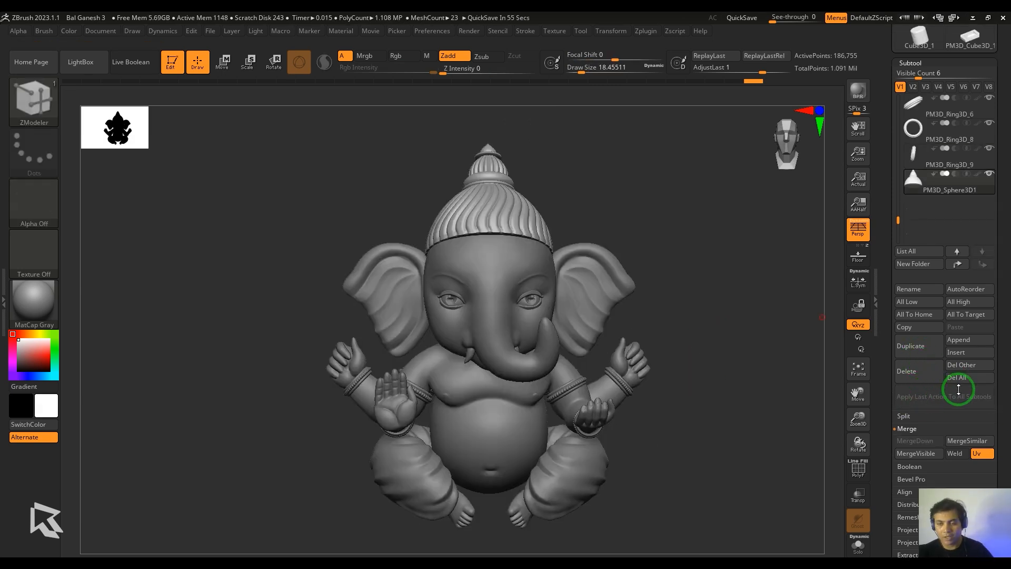
# Append a new sphere subtool to the character and make it the active subtool.
pyautogui.click(954, 340)
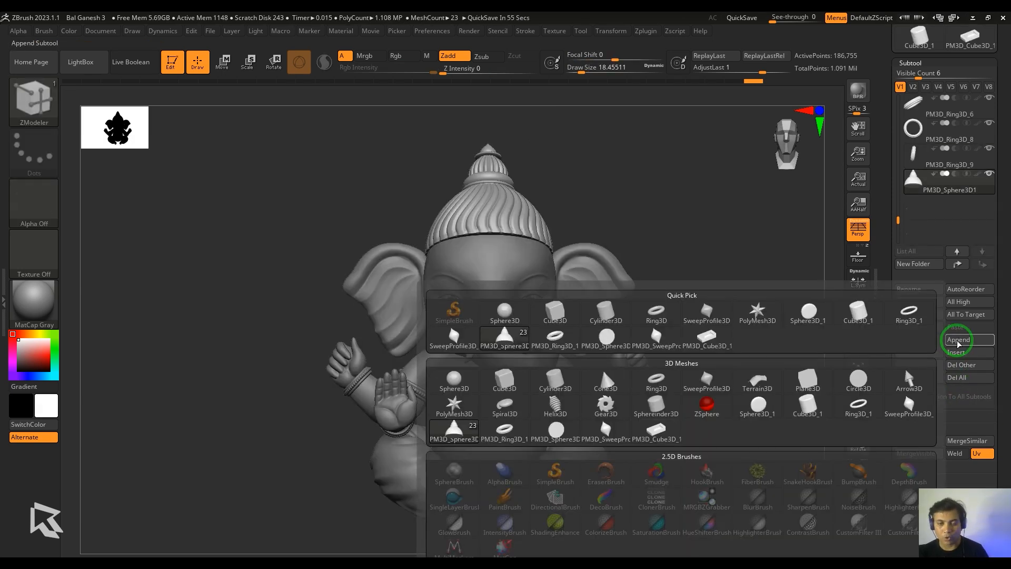
pyautogui.click(522, 330)
pyautogui.keyDown('alt'); pyautogui.click(456, 362); pyautogui.keyUp('alt')
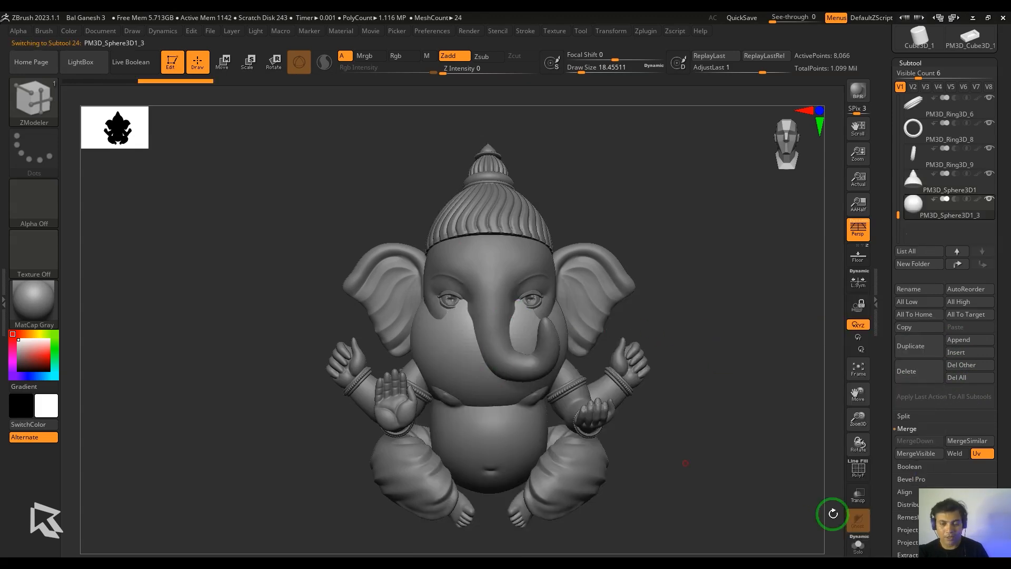
# Reinitialize the appended sphere as a QCube with X Res 50, Y Res 5 and Z Res 1.
pyautogui.moveTo(998, 474); pyautogui.dragTo(957, 390)
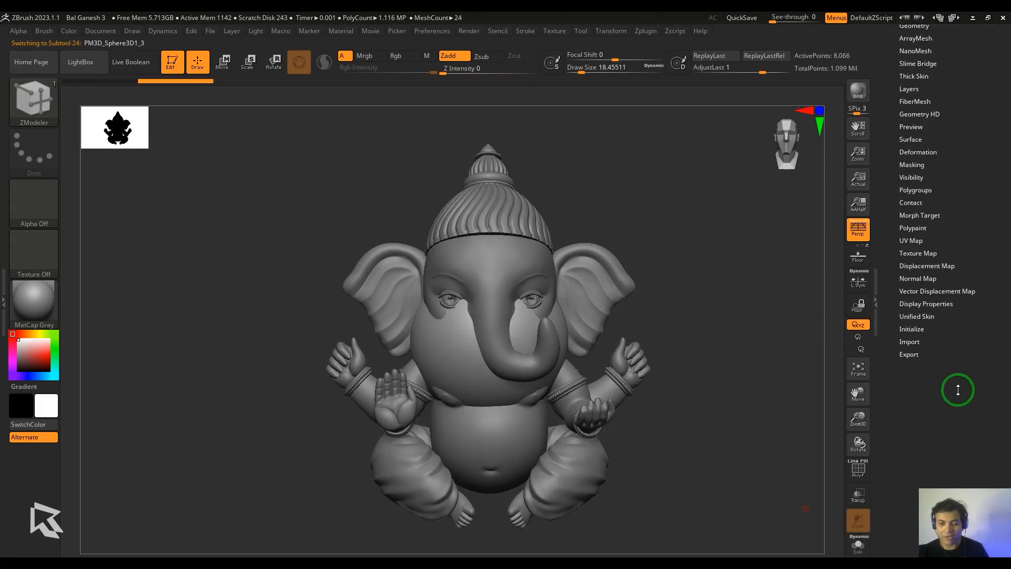
pyautogui.click(922, 329)
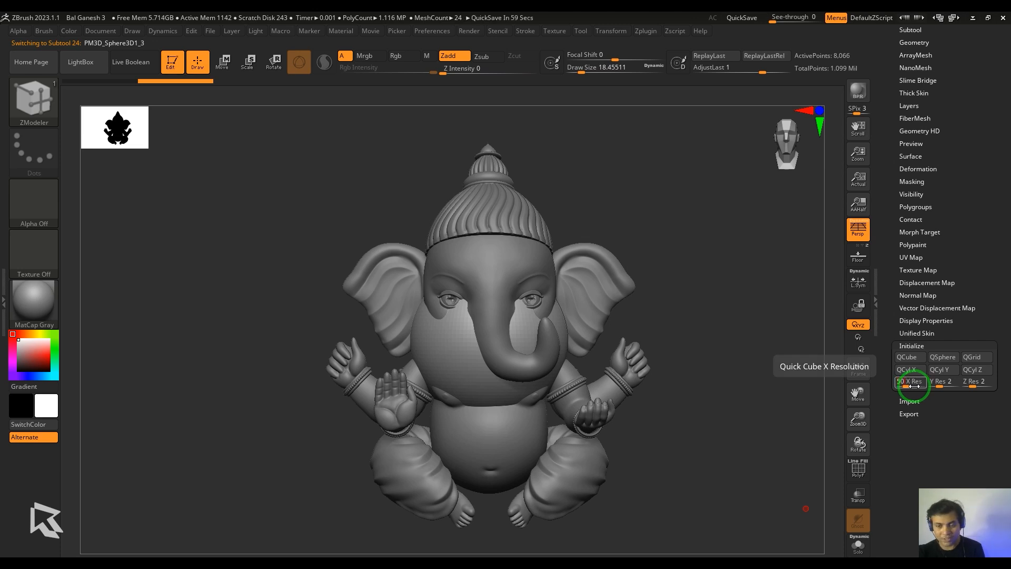
pyautogui.click(942, 383)
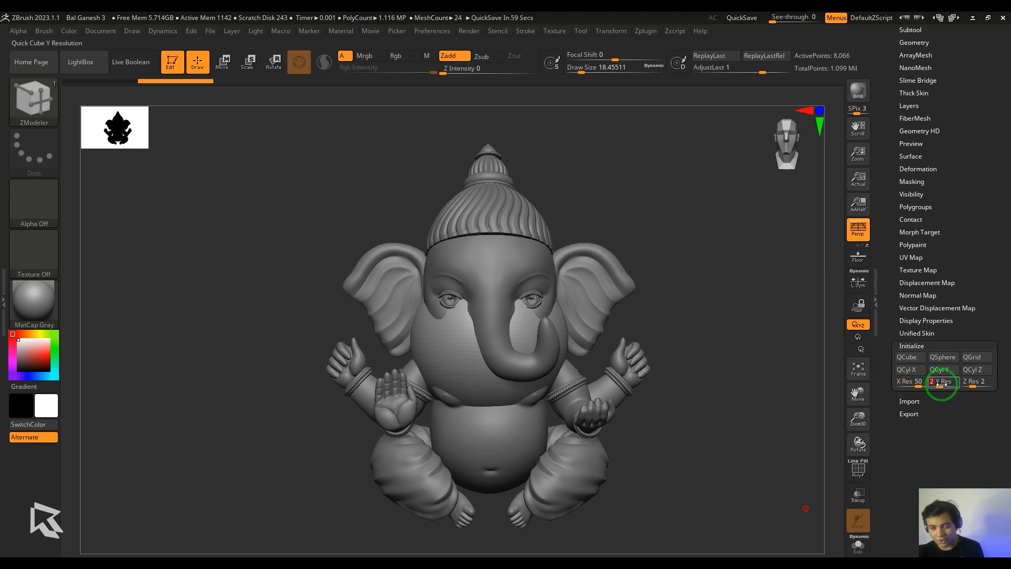
pyautogui.click(981, 384)
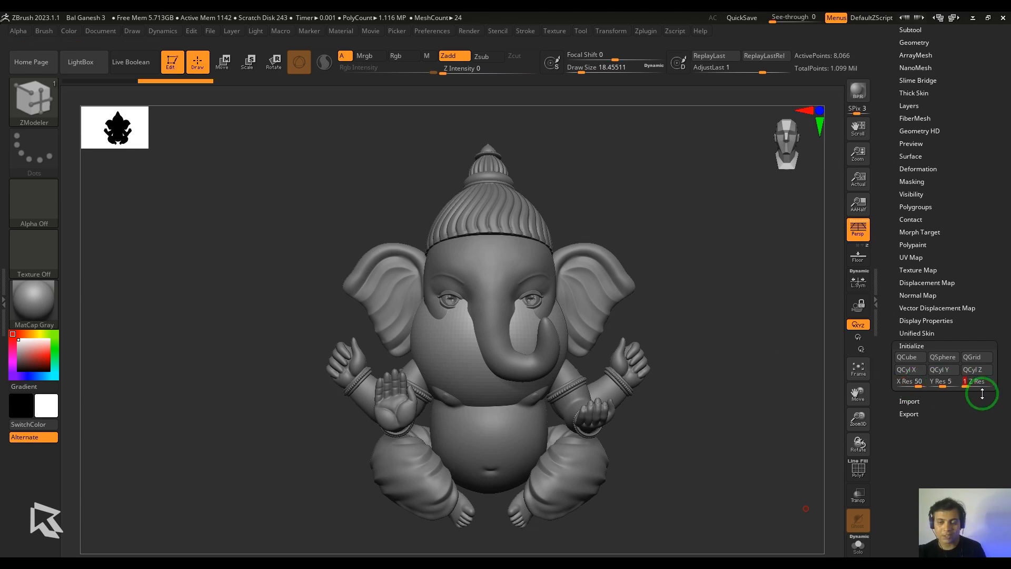
pyautogui.click(916, 360)
# Move the flat bar in front of the crown's lower rim, centre it on the head and display its polyframe.
pyautogui.moveTo(790, 363); pyautogui.dragTo(718, 372)
pyautogui.press('w')
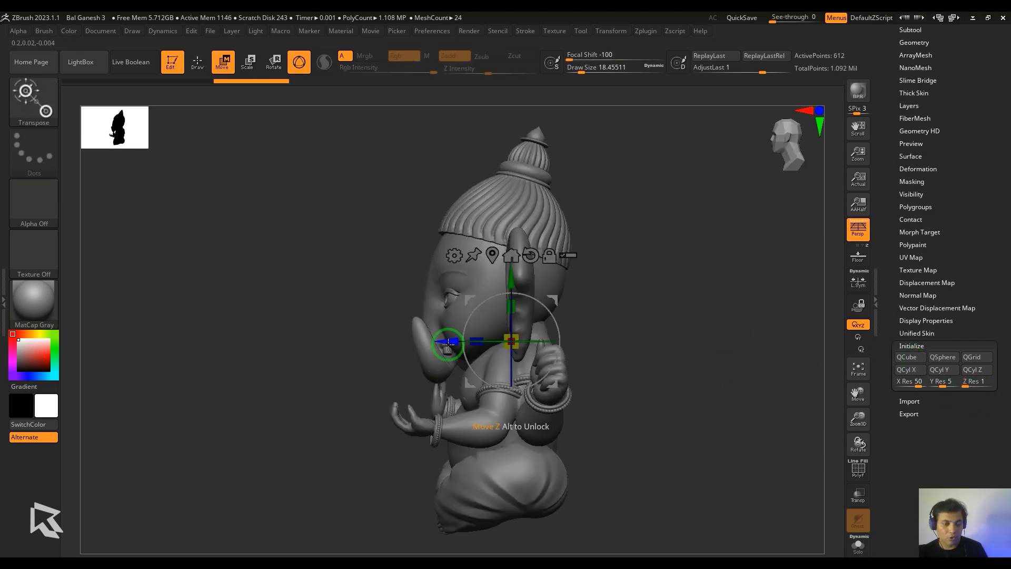
pyautogui.moveTo(447, 343); pyautogui.dragTo(442, 176)
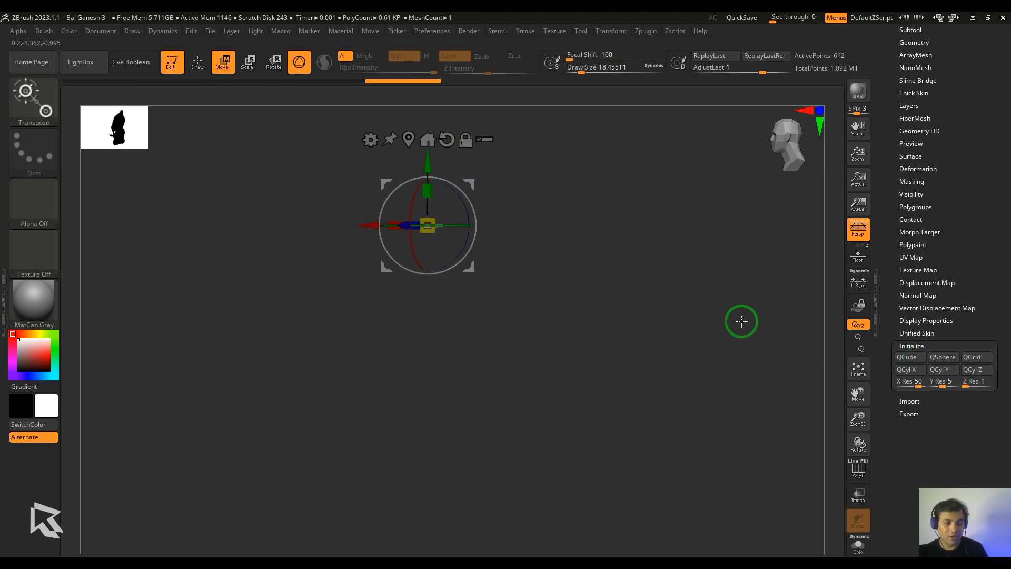
pyautogui.keyDown('shift'); pyautogui.moveTo(741, 320); pyautogui.dragTo(726, 316); pyautogui.keyUp('shift')
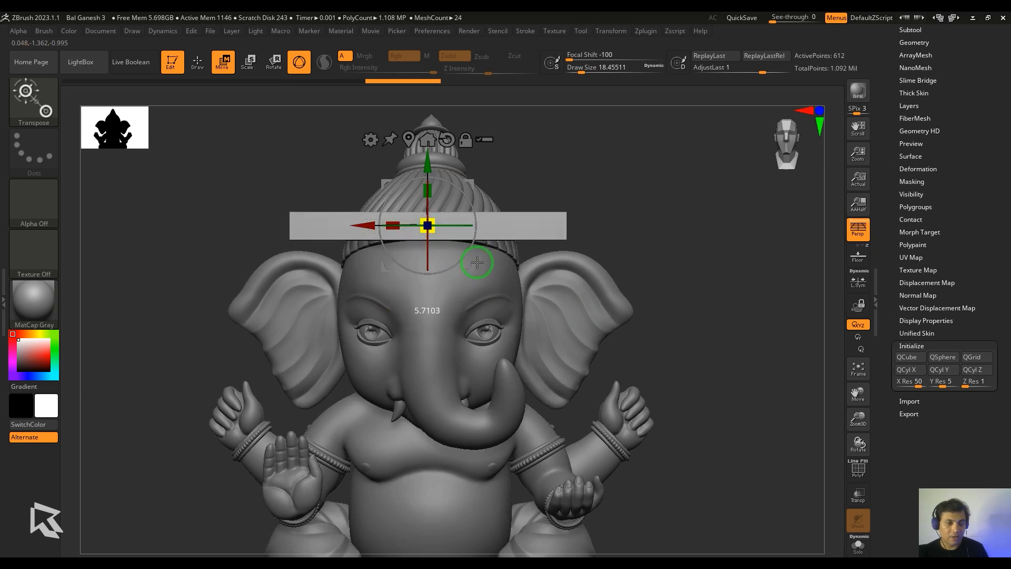
pyautogui.hotkey('shift', 'f')
pyautogui.moveTo(656, 228); pyautogui.dragTo(451, 217)
pyautogui.keyDown('shift'); pyautogui.moveTo(435, 160); pyautogui.dragTo(311, 343); pyautogui.keyUp('shift')
pyautogui.moveTo(358, 239); pyautogui.dragTo(375, 239)
pyautogui.moveTo(325, 276); pyautogui.dragTo(650, 185)
# Apply the Bend Curve deformer to the bar and bend its ends symmetrically backwards around the crown's rim.
pyautogui.click(391, 149)
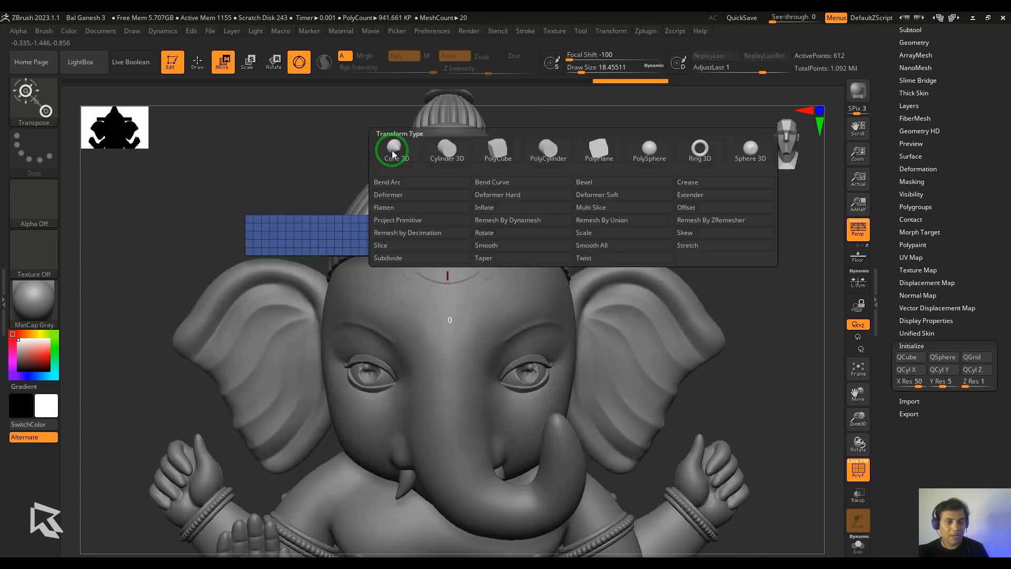
pyautogui.click(489, 181)
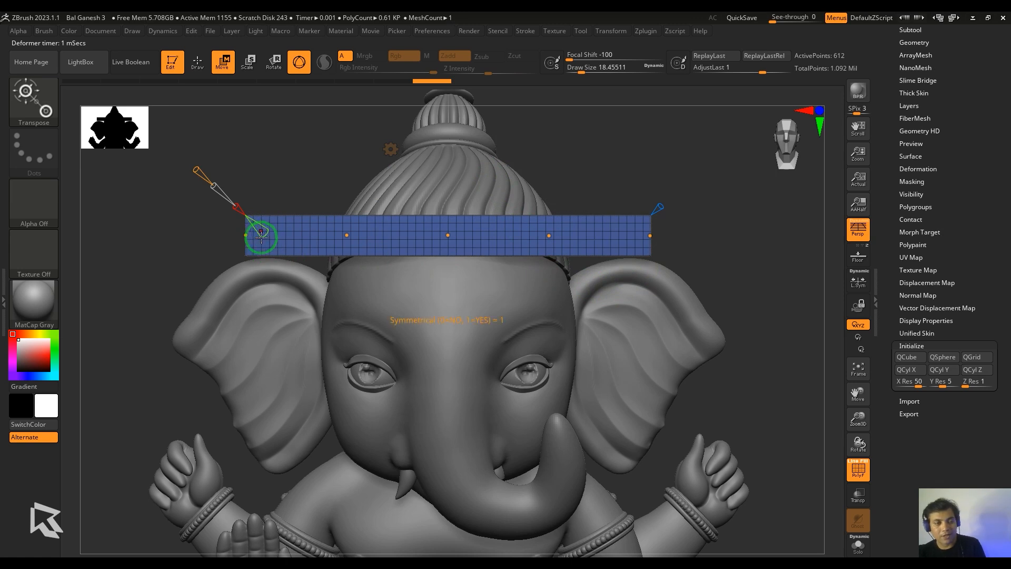
pyautogui.keyDown('shift'); pyautogui.moveTo(637, 213); pyautogui.dragTo(512, 30); pyautogui.keyUp('shift')
pyautogui.keyDown('alt'); pyautogui.moveTo(760, 318); pyautogui.dragTo(733, 406); pyautogui.keyUp('alt')
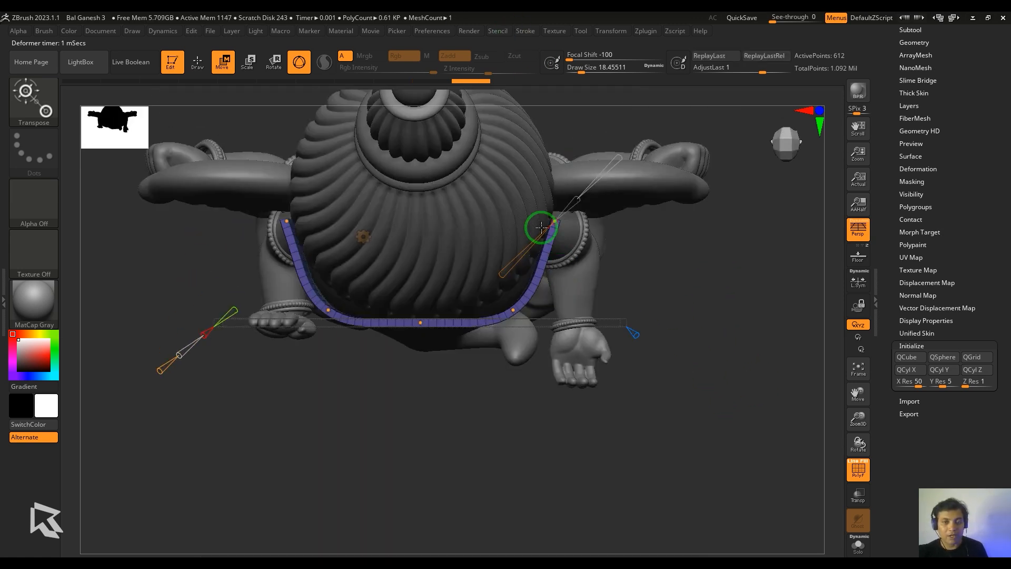
pyautogui.moveTo(554, 224); pyautogui.dragTo(555, 174)
pyautogui.moveTo(694, 381); pyautogui.dragTo(744, 244)
pyautogui.moveTo(559, 323); pyautogui.dragTo(582, 404)
pyautogui.moveTo(758, 332); pyautogui.dragTo(707, 412)
pyautogui.moveTo(513, 305); pyautogui.dragTo(532, 287)
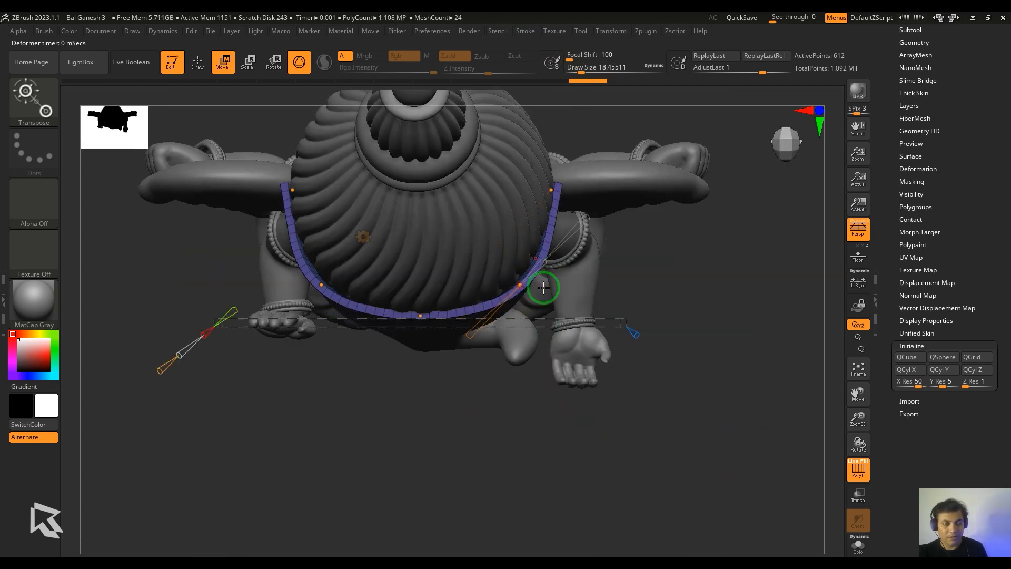
# Twist the band at its centre, side and end control points so it follows the slope of the forehead.
pyautogui.keyDown('shift'); pyautogui.moveTo(708, 385); pyautogui.dragTo(445, 360); pyautogui.keyUp('shift')
pyautogui.keyDown('alt'); pyautogui.moveTo(621, 257); pyautogui.dragTo(609, 314); pyautogui.keyUp('alt')
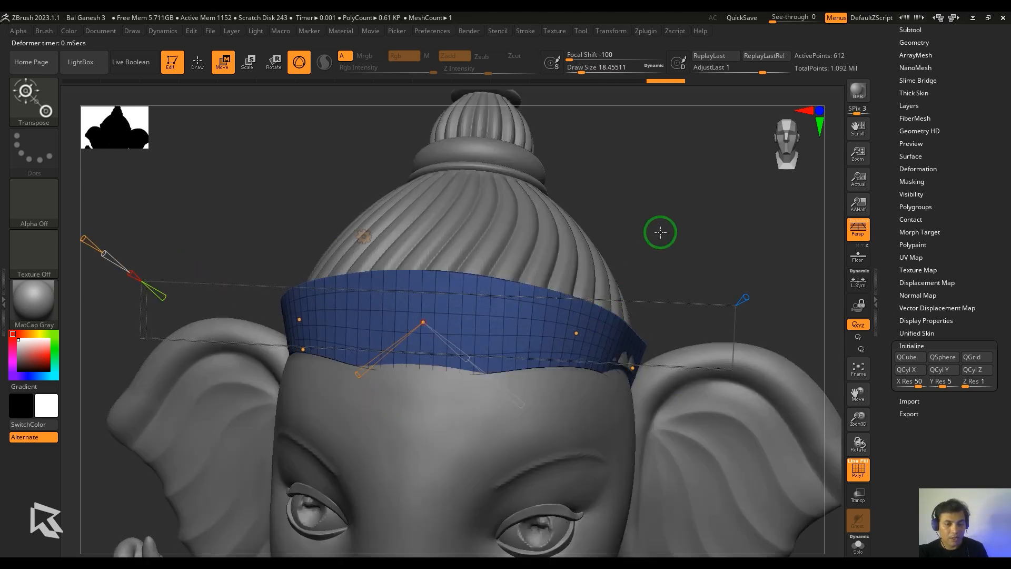
pyautogui.moveTo(660, 232); pyautogui.dragTo(443, 342)
pyautogui.moveTo(385, 367); pyautogui.dragTo(385, 375)
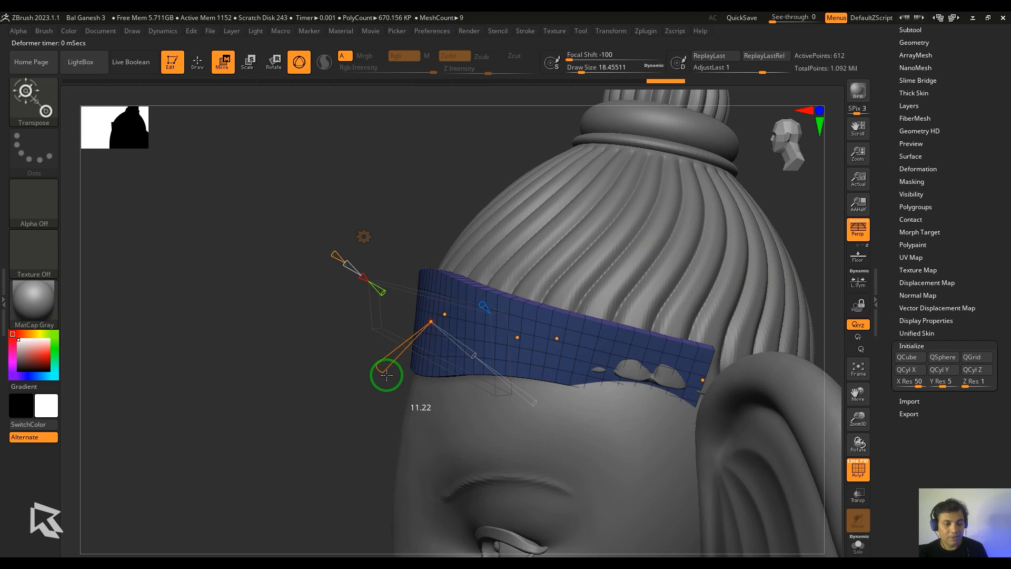
pyautogui.moveTo(555, 339); pyautogui.dragTo(502, 404)
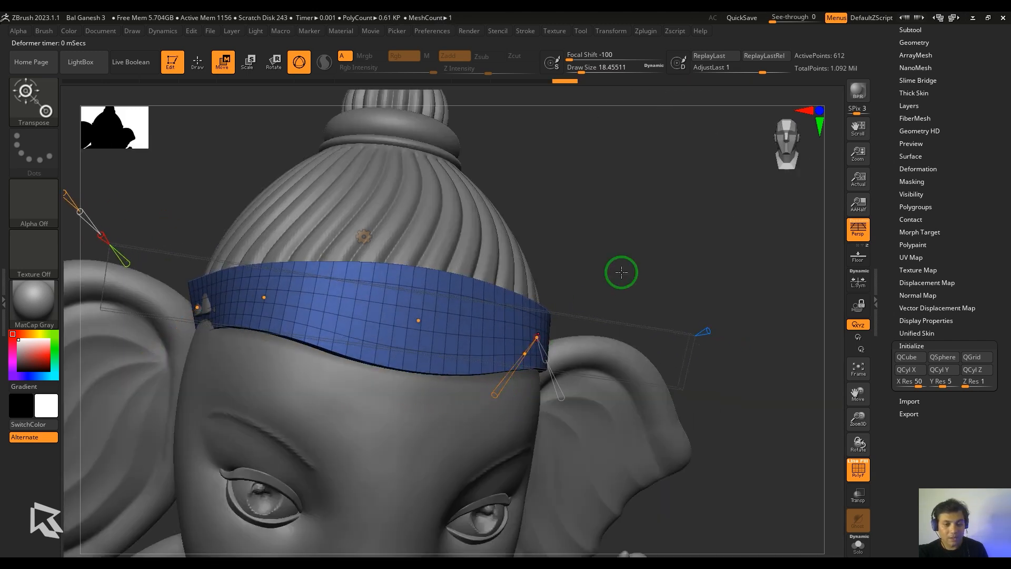
pyautogui.moveTo(621, 271); pyautogui.dragTo(673, 234)
pyautogui.moveTo(625, 279); pyautogui.dragTo(618, 295)
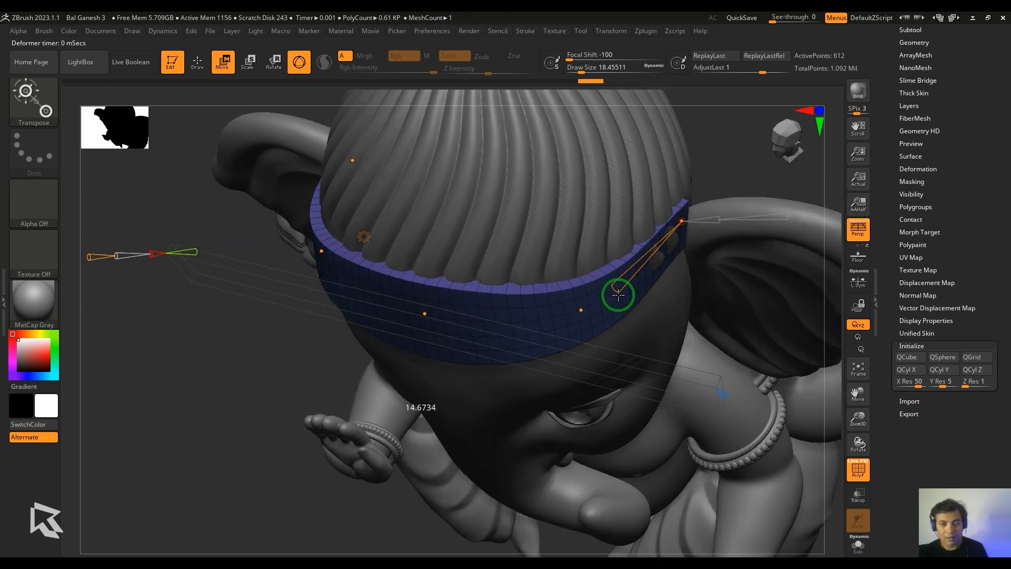
pyautogui.keyDown('shift'); pyautogui.moveTo(713, 175); pyautogui.dragTo(679, 237); pyautogui.keyUp('shift')
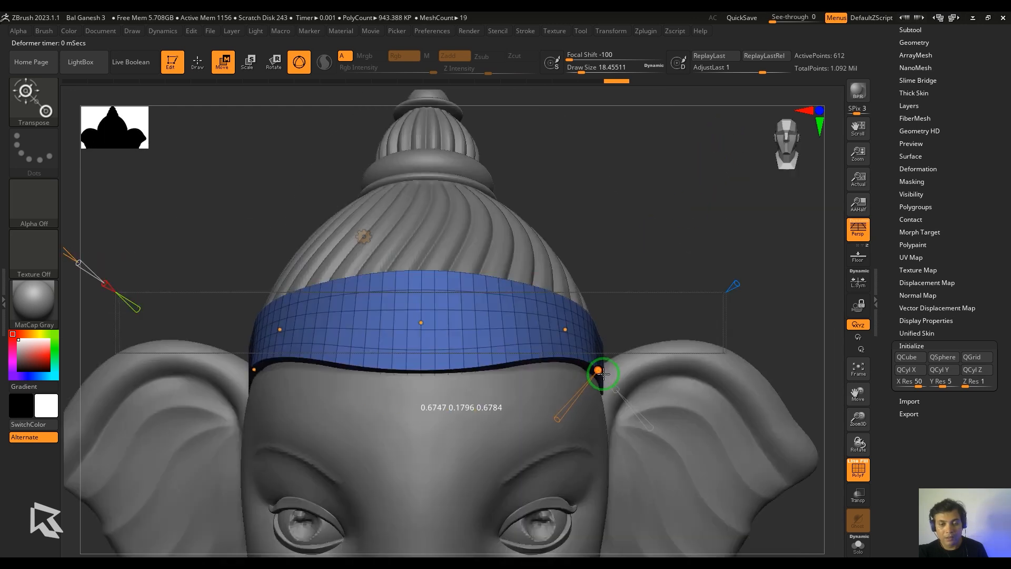
# Adjust the band's end points against the head and make the band taller at its middle control point.
pyautogui.moveTo(603, 373); pyautogui.dragTo(605, 374)
pyautogui.moveTo(671, 258); pyautogui.dragTo(592, 279)
pyautogui.click(515, 334)
pyautogui.moveTo(232, 381); pyautogui.dragTo(303, 387)
pyautogui.keyDown('shift'); pyautogui.moveTo(711, 200); pyautogui.dragTo(699, 213); pyautogui.keyUp('shift')
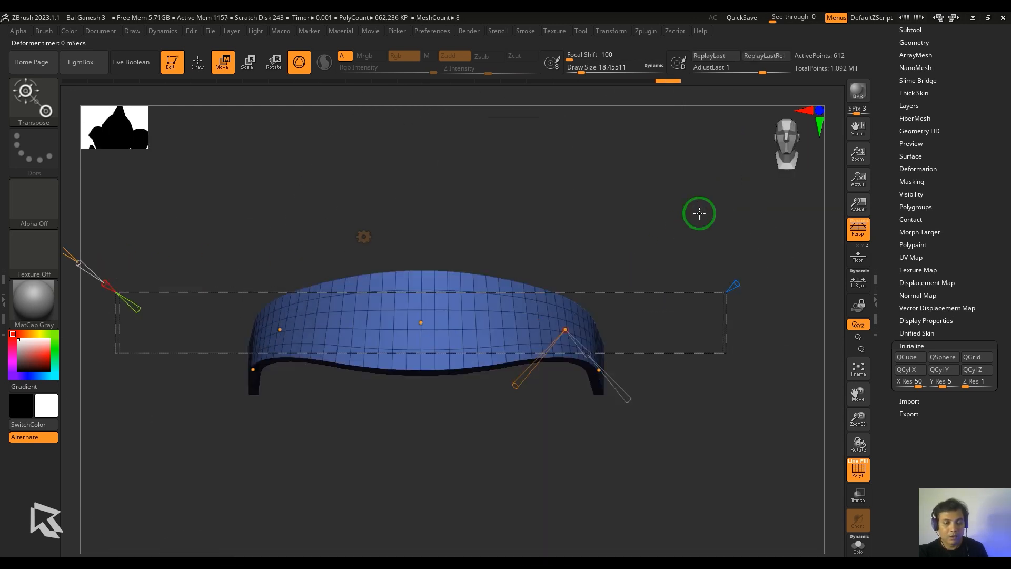
pyautogui.click(421, 322)
pyautogui.moveTo(447, 354); pyautogui.dragTo(461, 372)
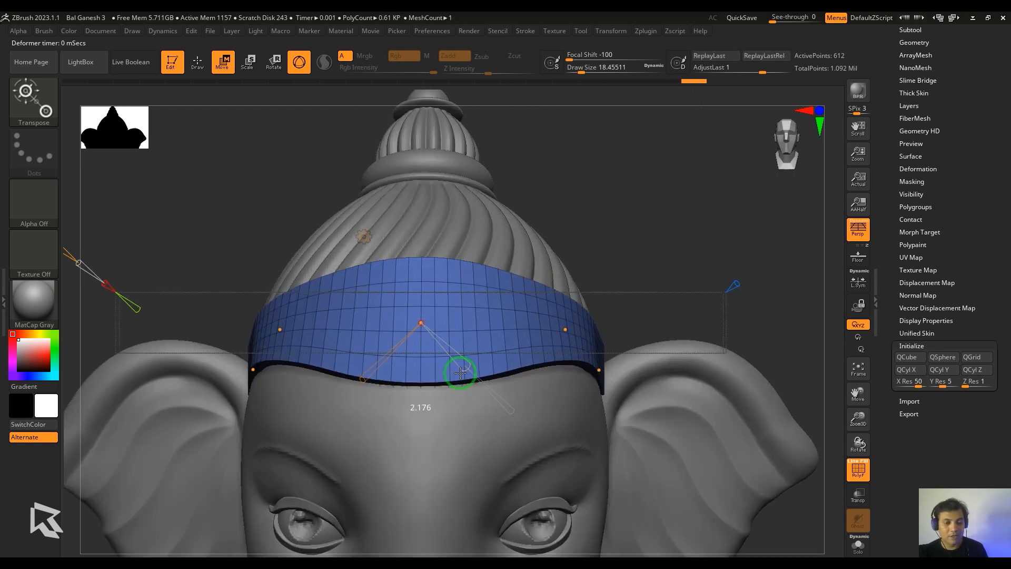
# Add control points to the bend curve, shape a dip at the band's forehead centre and accept the deformation.
pyautogui.moveTo(573, 275); pyautogui.dragTo(646, 255)
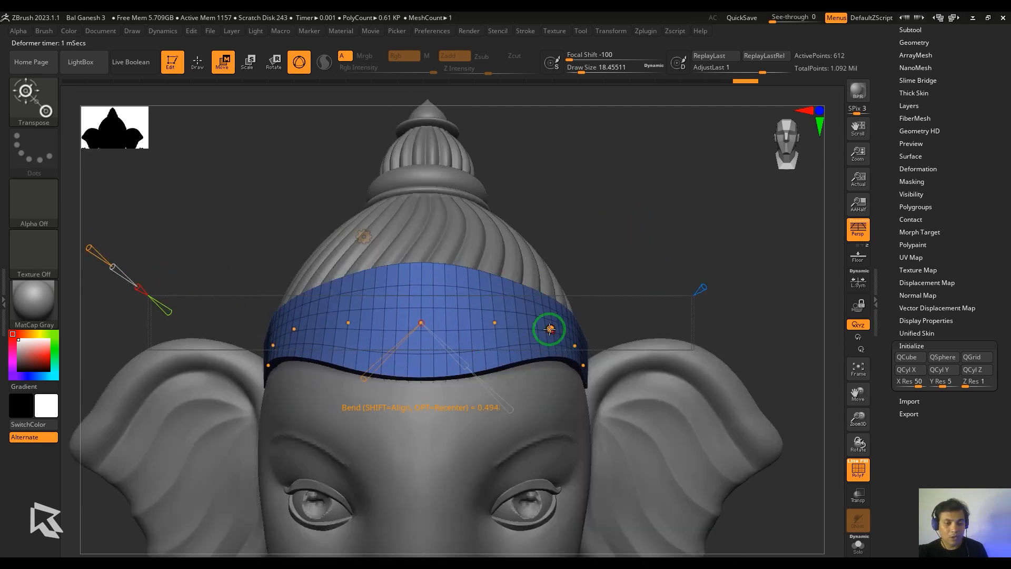
pyautogui.moveTo(646, 254); pyautogui.dragTo(642, 350)
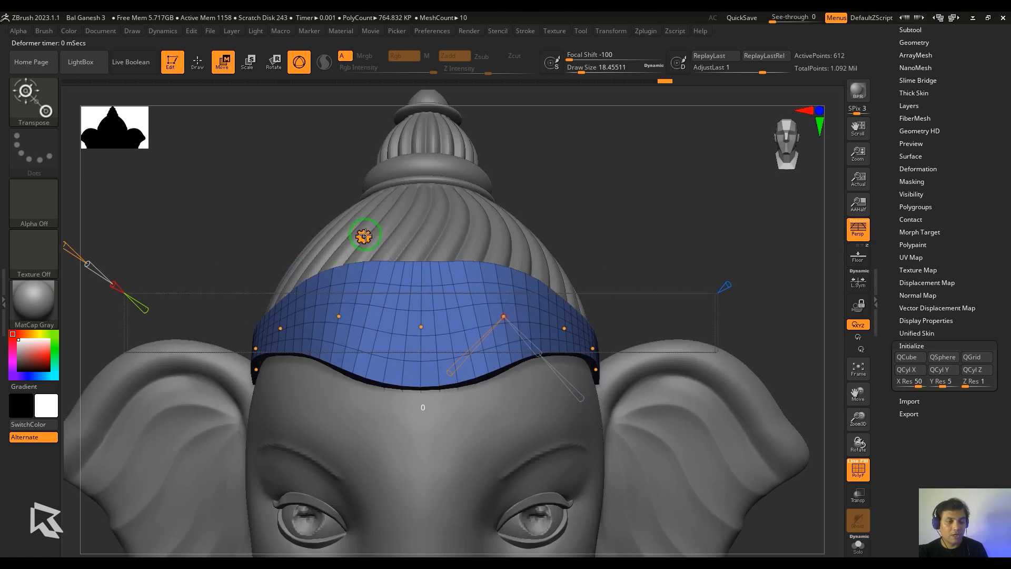
pyautogui.click(364, 237)
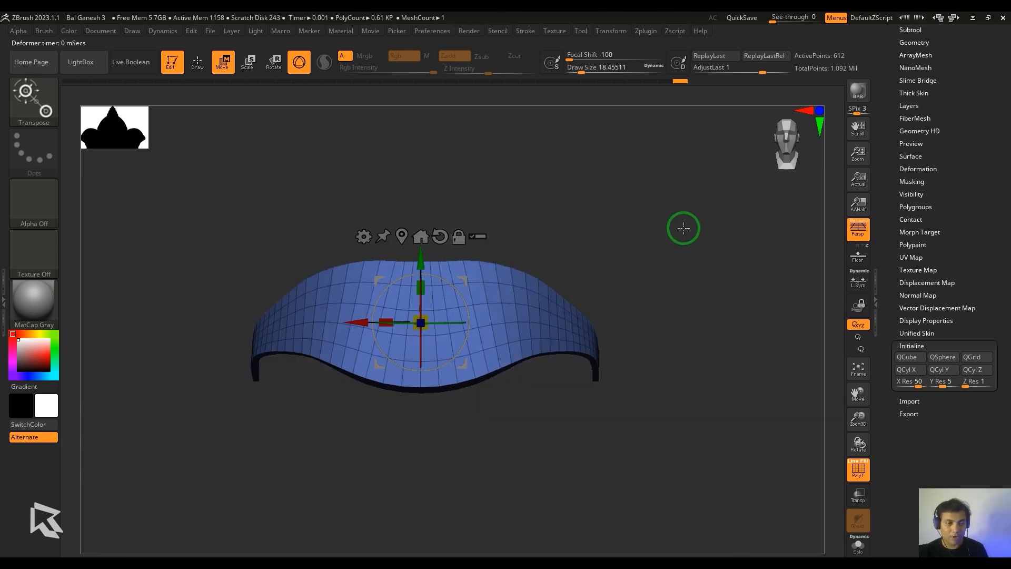
pyautogui.moveTo(682, 226); pyautogui.dragTo(668, 284)
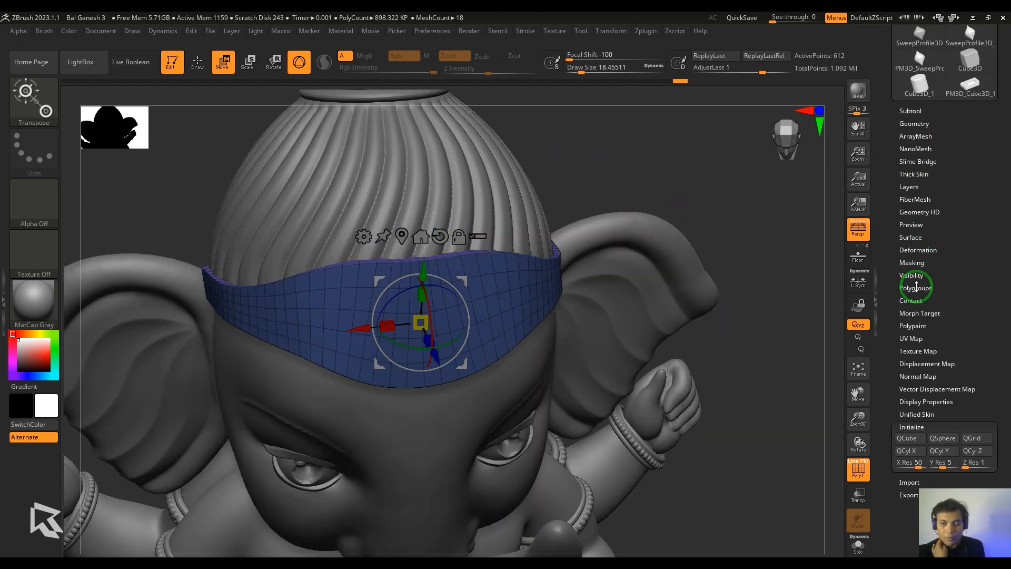
# Try to regroup the forehead band's polygons with Auto Groups.
pyautogui.click(917, 286)
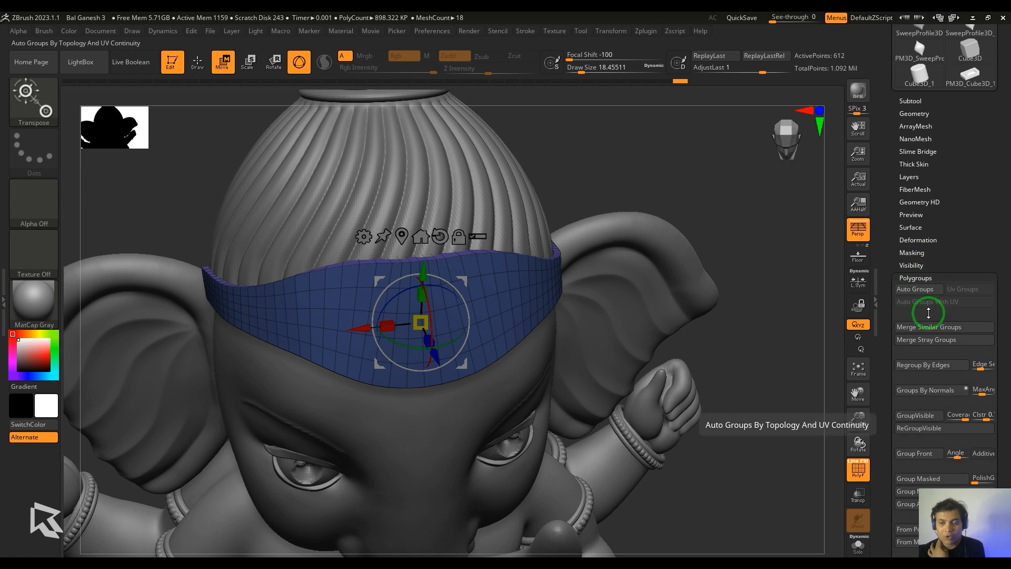
pyautogui.click(916, 288)
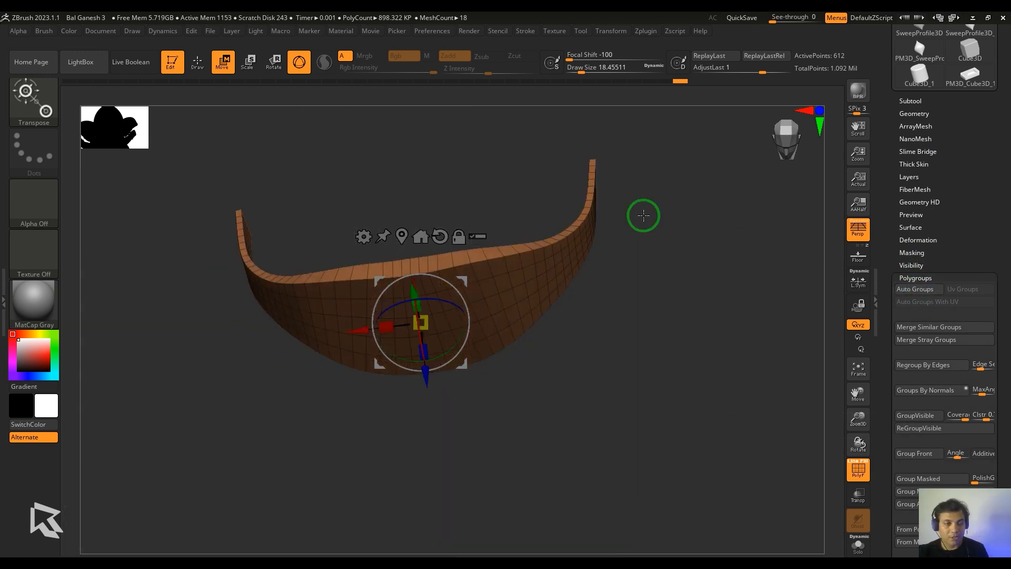
pyautogui.moveTo(643, 215); pyautogui.dragTo(667, 215)
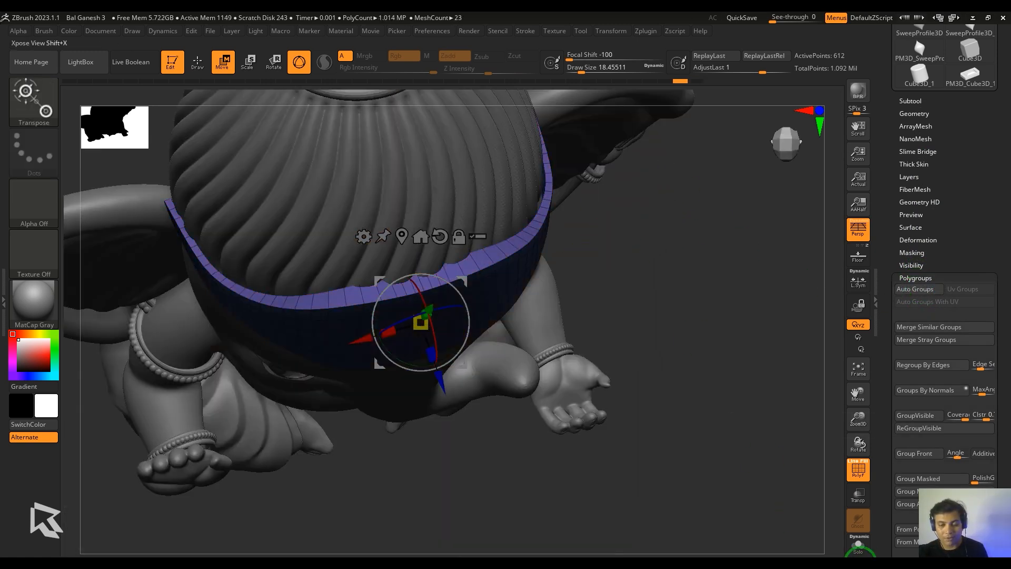
# Isolate the forehead band and give its inner face its own polygroup using ZModeler's PolyGroup action on Polygroup Island.
pyautogui.click(858, 545)
pyautogui.moveTo(731, 312); pyautogui.dragTo(673, 400)
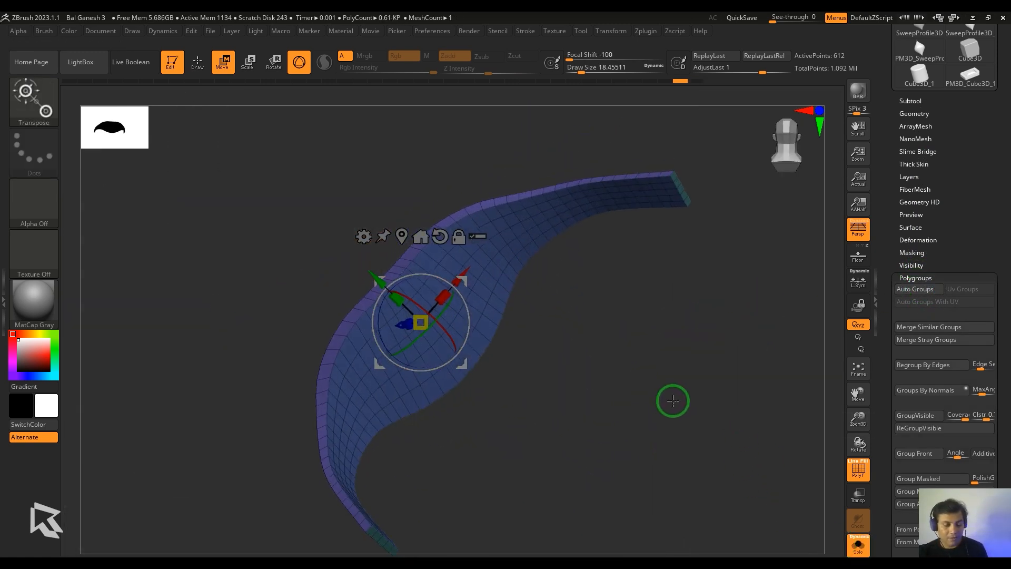
pyautogui.press('b')
pyautogui.press('z')
pyautogui.press('m')
pyautogui.keyDown('alt'); pyautogui.moveTo(600, 354); pyautogui.dragTo(445, 310); pyautogui.keyUp('alt')
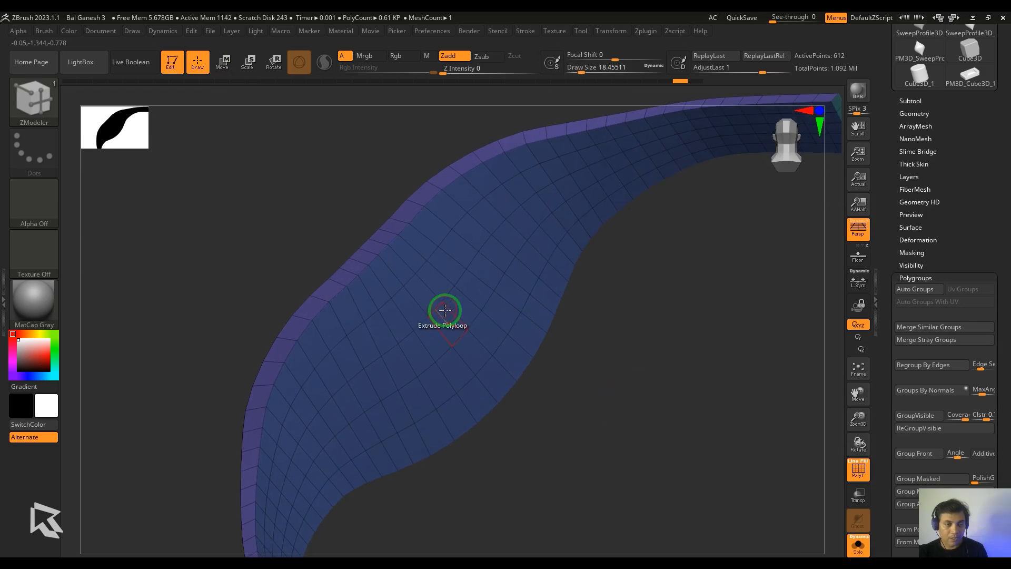
pyautogui.press('space')
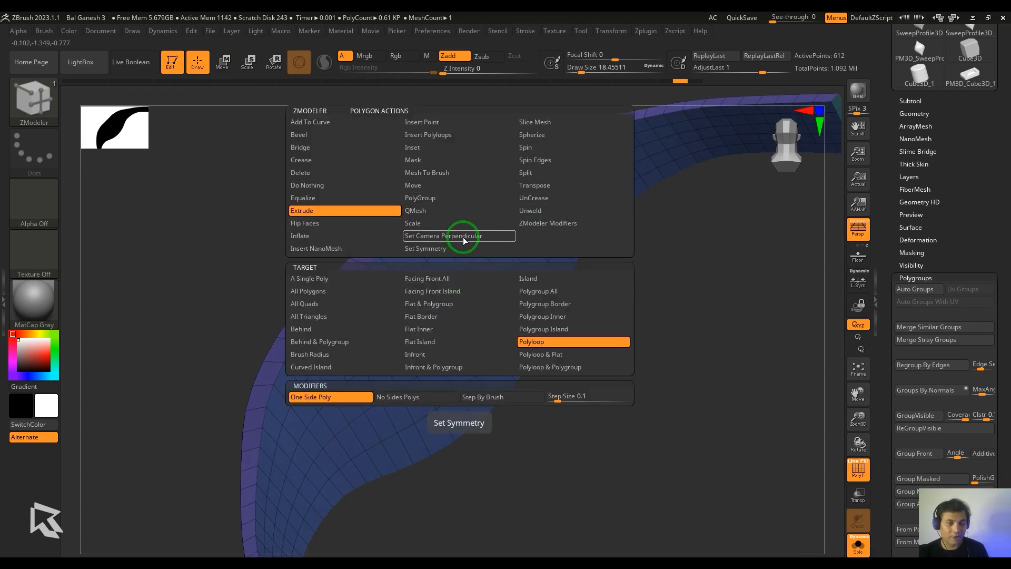
pyautogui.click(445, 198)
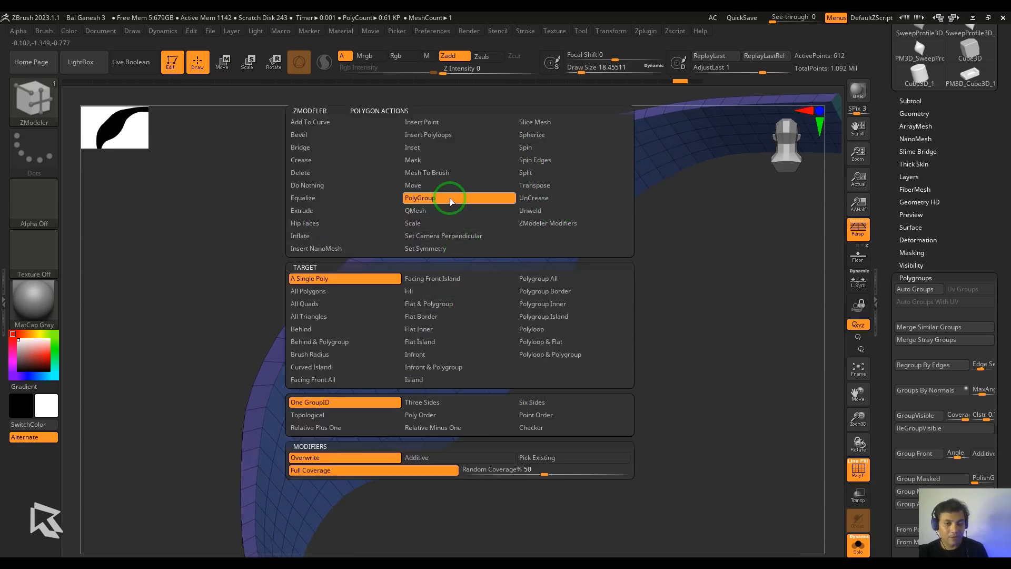
pyautogui.click(551, 318)
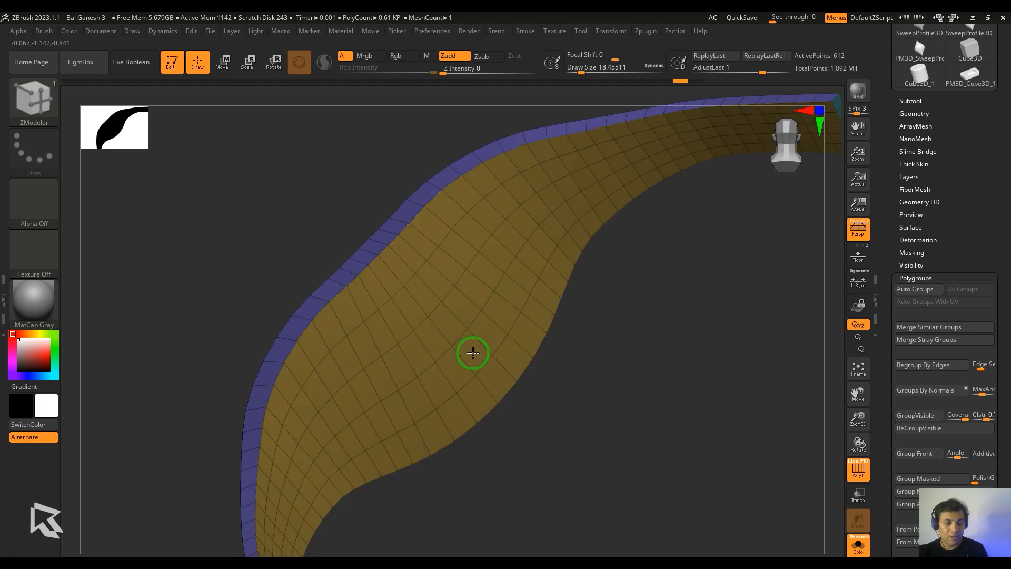
pyautogui.press('f')
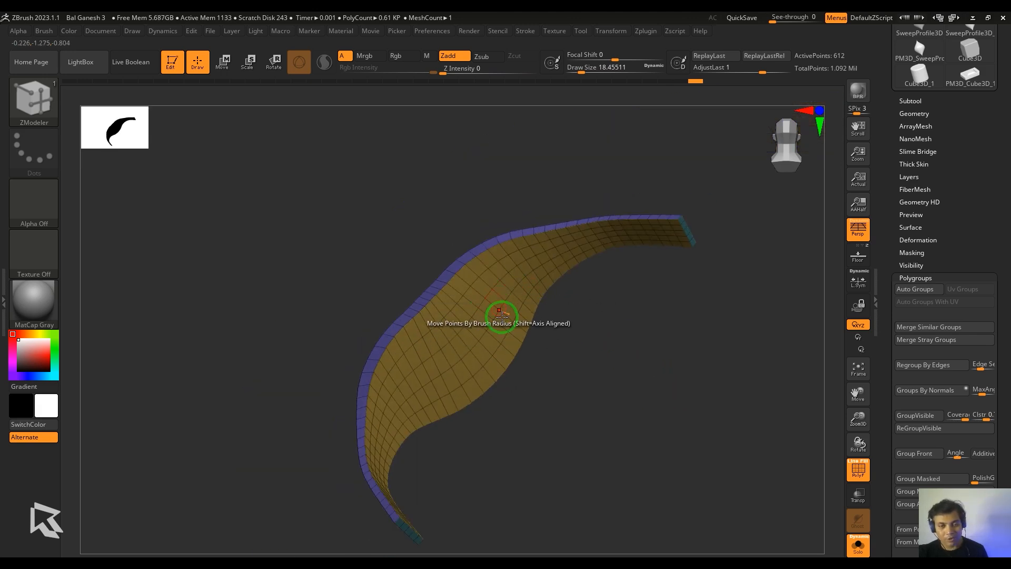
pyautogui.moveTo(684, 381); pyautogui.dragTo(659, 372)
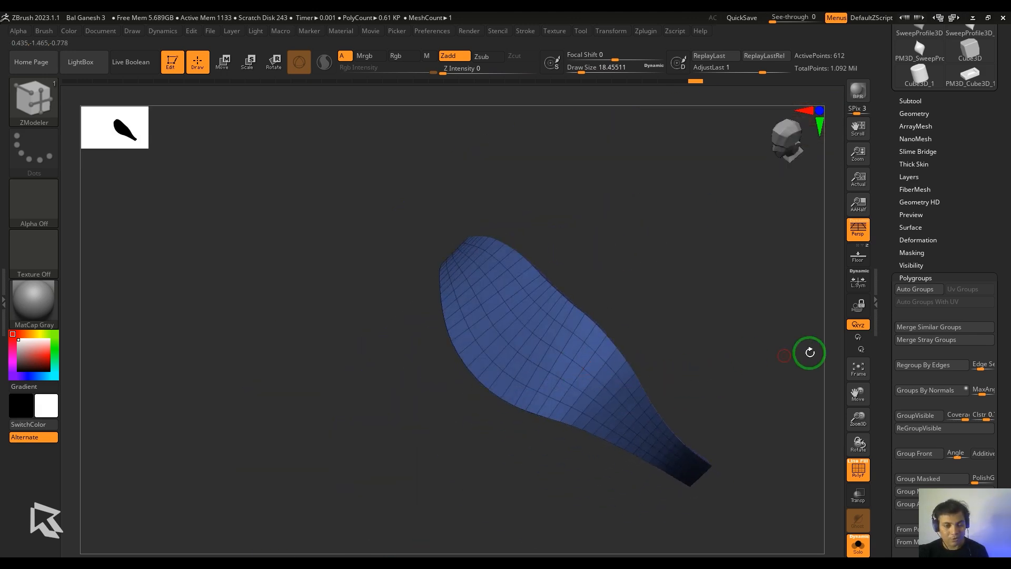
# Insert edge loops close to the upper and lower edges of the band's outer face.
pyautogui.moveTo(808, 349); pyautogui.dragTo(618, 273)
pyautogui.press('space')
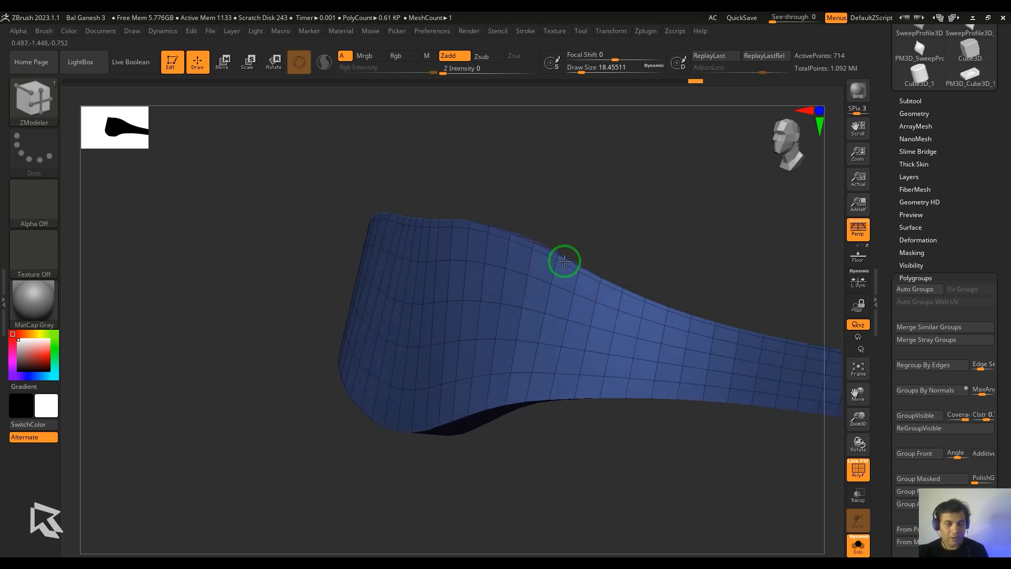
pyautogui.moveTo(529, 391); pyautogui.dragTo(528, 397)
pyautogui.keyDown('ctrl'); pyautogui.moveTo(528, 397); pyautogui.dragTo(573, 269, button='right'); pyautogui.keyUp('ctrl')
# Extrude the narrow strip along the band's upper edge as a raised rim, using the Polyloop & Polygroup target.
pyautogui.press('space')
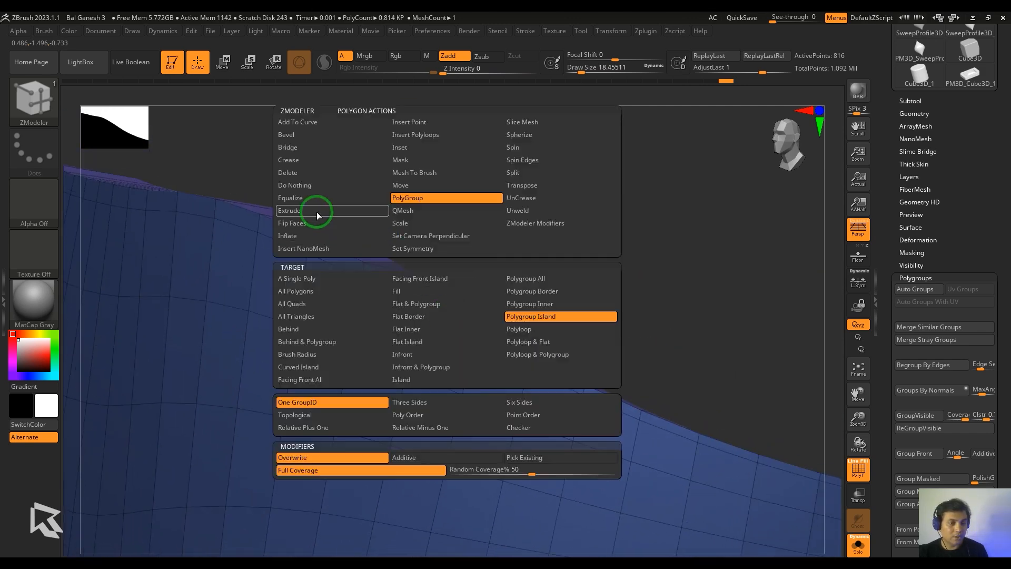
pyautogui.click(311, 211)
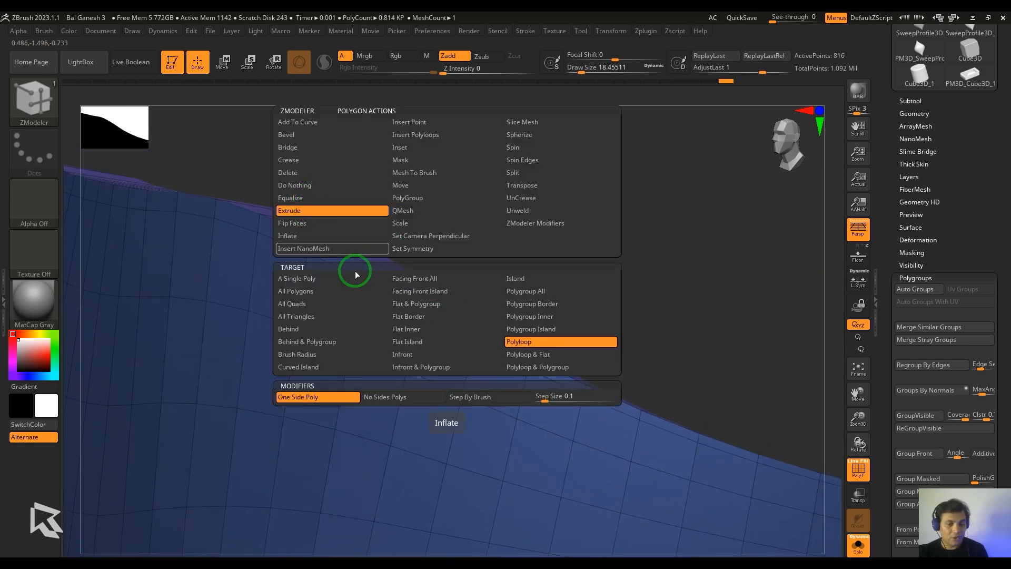
pyautogui.click(536, 329)
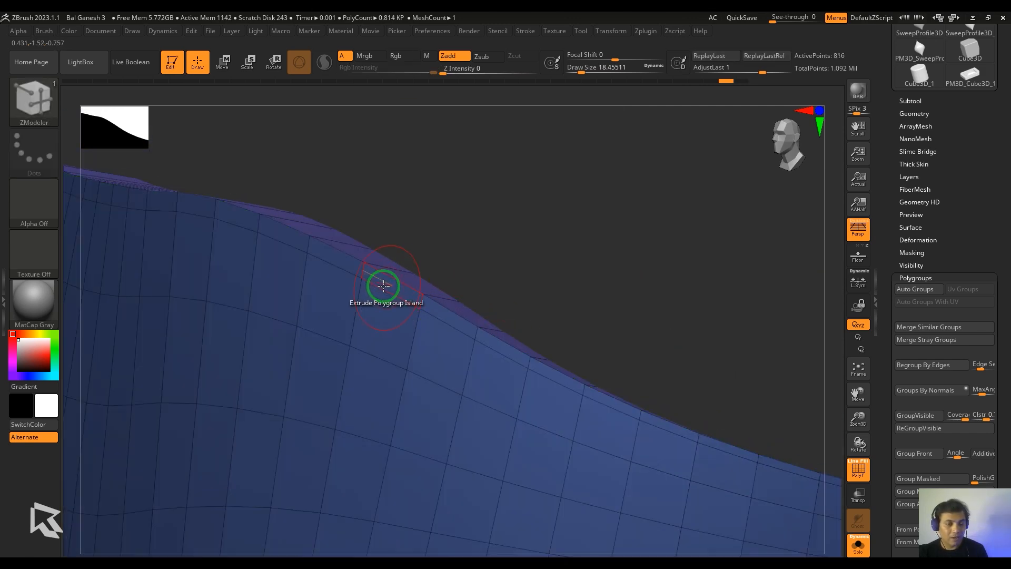
pyautogui.press('space')
pyautogui.click(456, 367)
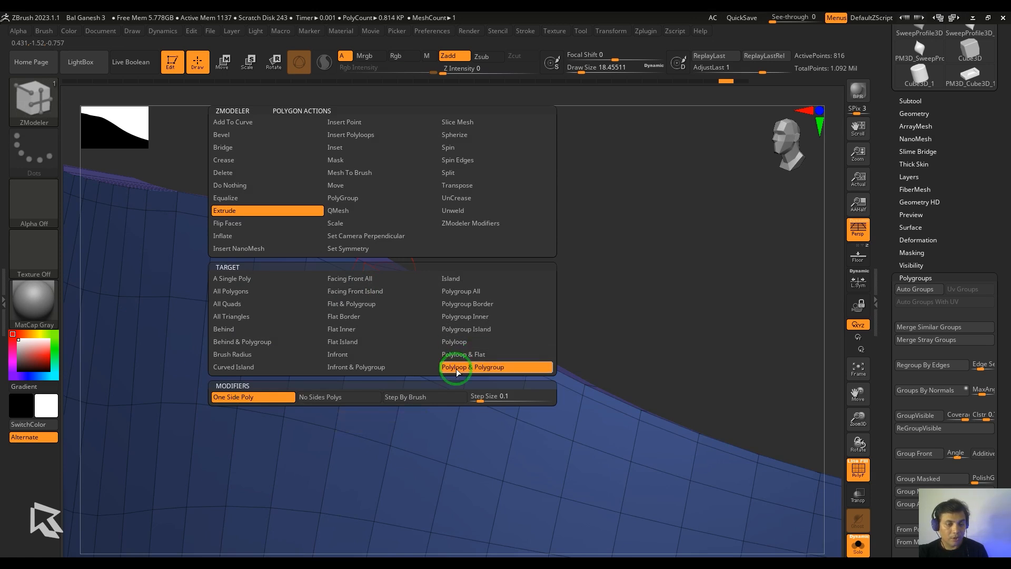
pyautogui.moveTo(380, 282); pyautogui.dragTo(340, 295)
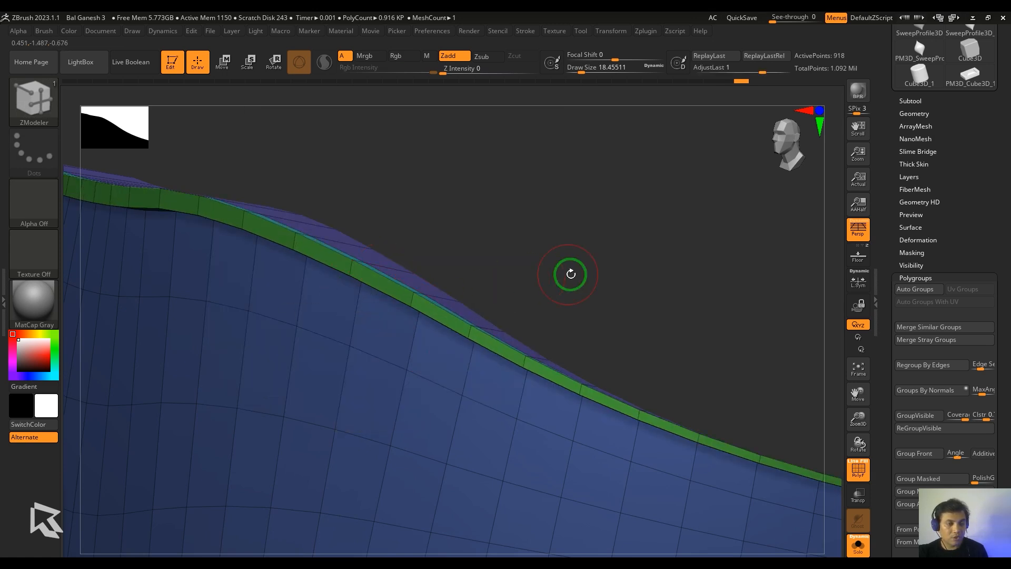
pyautogui.press('f')
pyautogui.moveTo(701, 327); pyautogui.dragTo(509, 504)
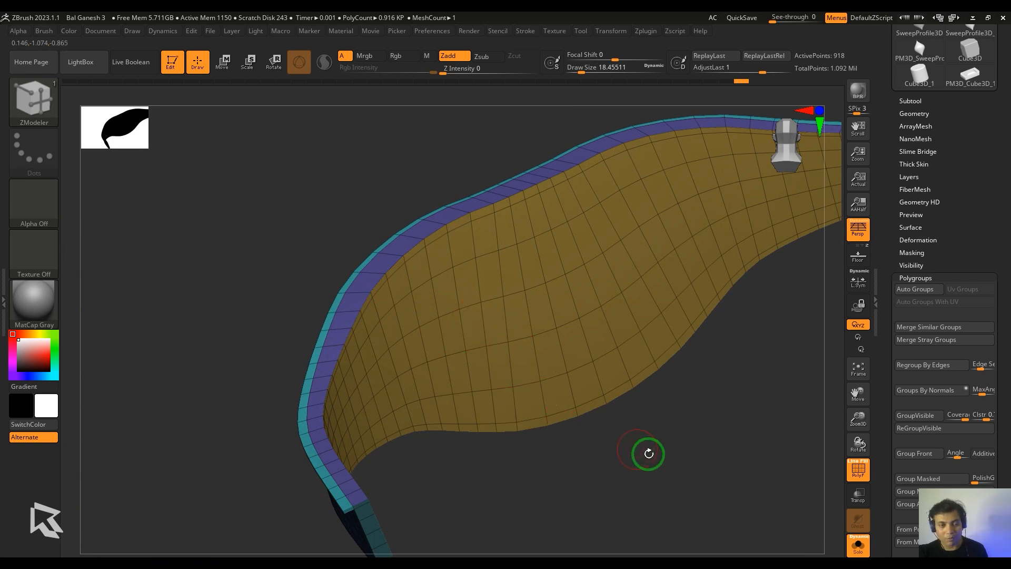
# Insert an edge loop along the outer face's lower edge and preview the band with dynamic subdivision.
pyautogui.moveTo(649, 453); pyautogui.dragTo(367, 394)
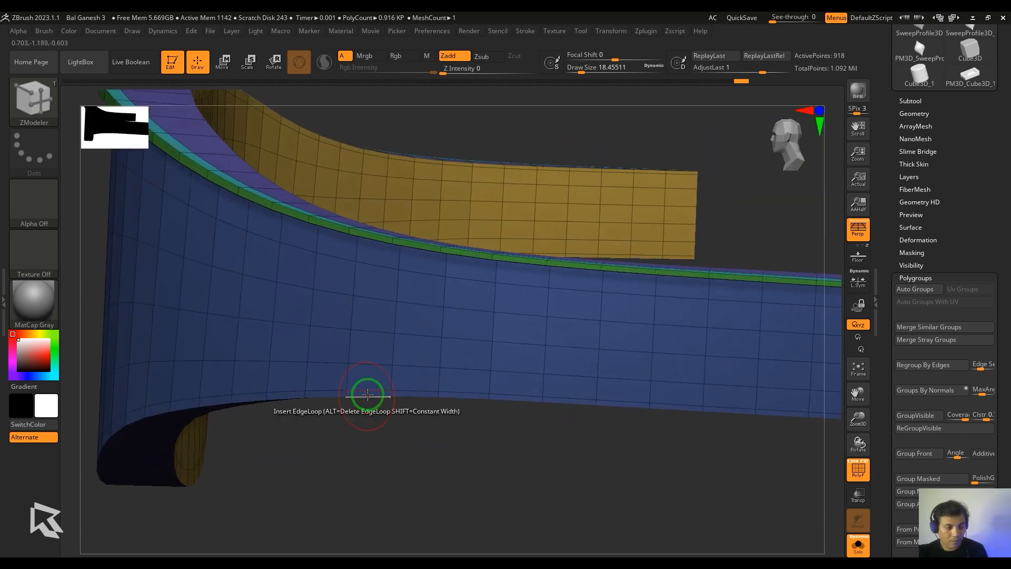
pyautogui.click(367, 395)
pyautogui.moveTo(423, 485)
pyautogui.mouseDown()
pyautogui.moveTo(614, 484)
pyautogui.moveTo(582, 433)
pyautogui.moveTo(616, 461)
pyautogui.moveTo(603, 476)
pyautogui.moveTo(656, 548)
pyautogui.moveTo(631, 512)
pyautogui.mouseUp()
pyautogui.press('d')
pyautogui.hotkey('shift', 'f')
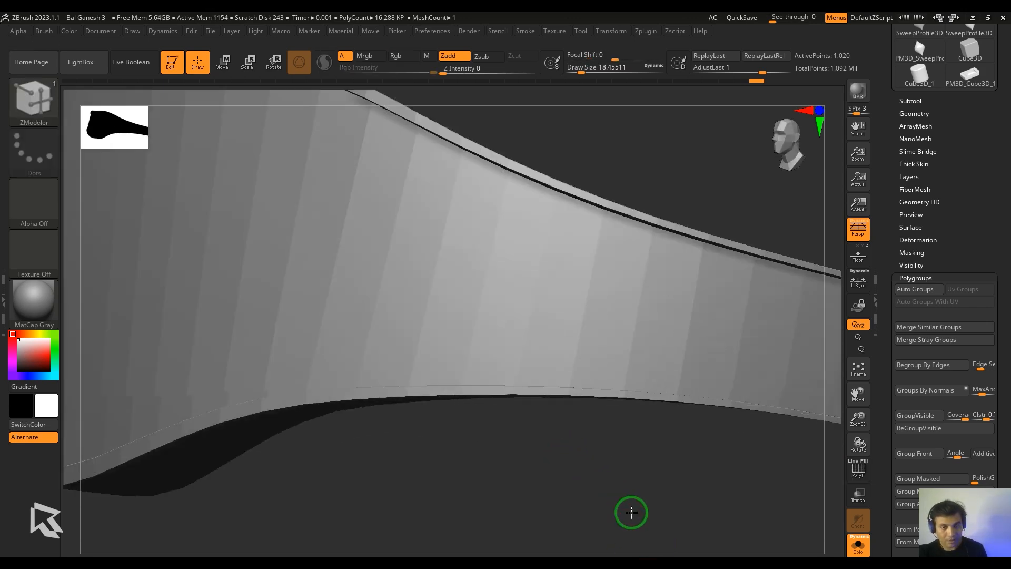
pyautogui.hotkey('shift', 'd')
pyautogui.hotkey('shift', 'f')
# Insert further supporting edge loops beside the raised rim to sharpen its borders.
pyautogui.keyDown('alt'); pyautogui.moveTo(676, 144); pyautogui.dragTo(602, 221); pyautogui.keyUp('alt')
pyautogui.press('space')
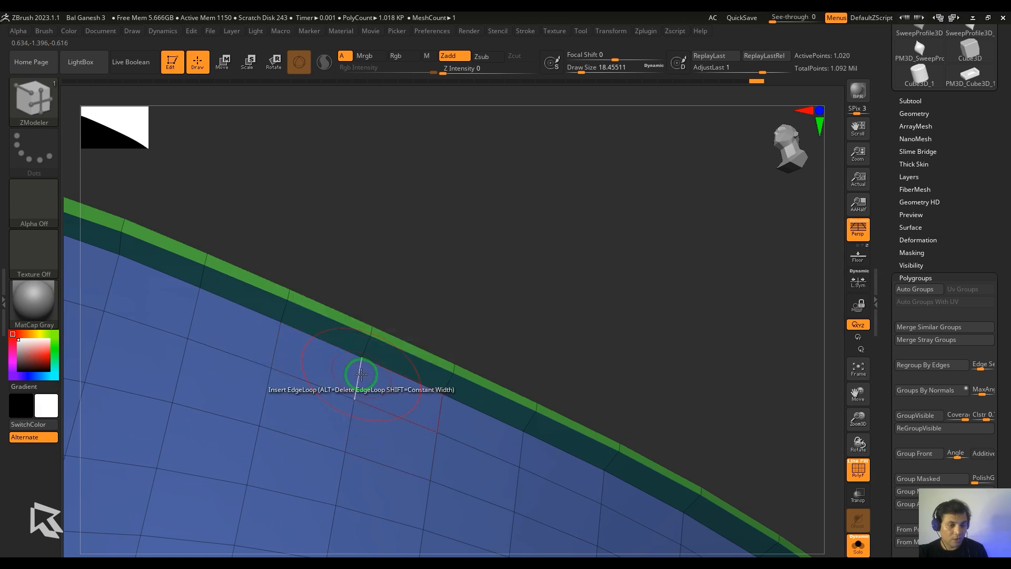
pyautogui.click(363, 363)
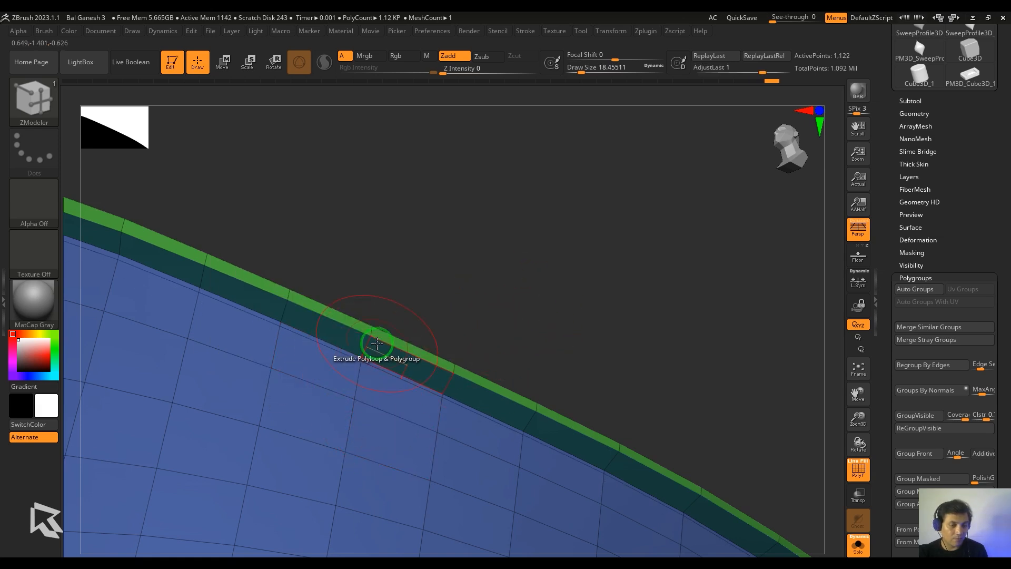
pyautogui.keyDown('alt'); pyautogui.moveTo(491, 272); pyautogui.dragTo(379, 431); pyautogui.keyUp('alt')
pyautogui.click(494, 377)
pyautogui.click(521, 399)
# Smooth the band with dynamic subdivision, hide its polyframe and bring the whole figure back into view.
pyautogui.press('d')
pyautogui.hotkey('shift', 'f')
pyautogui.keyDown('alt'); pyautogui.moveTo(669, 252); pyautogui.dragTo(665, 490); pyautogui.keyUp('alt')
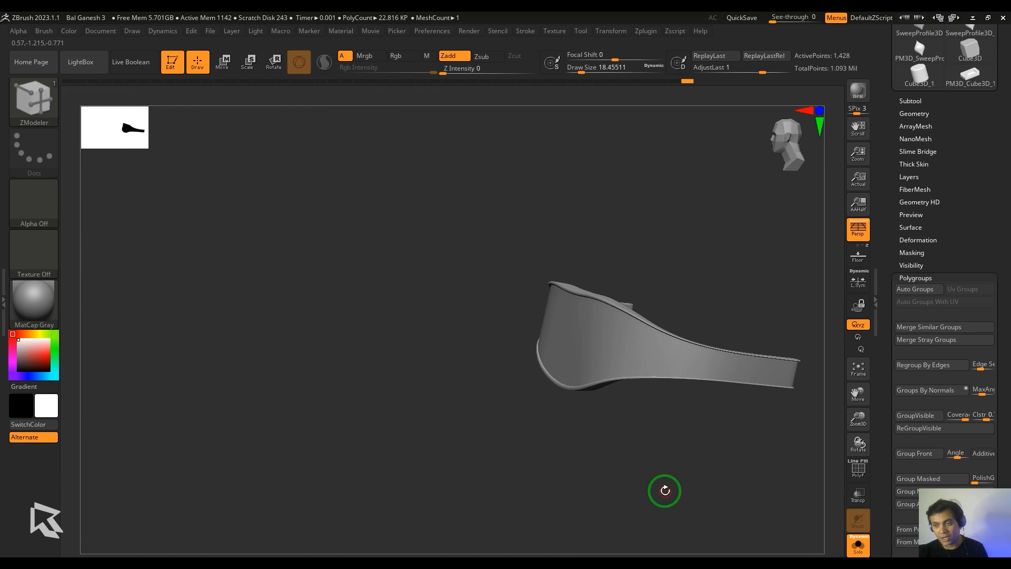
pyautogui.click(852, 549)
pyautogui.keyDown('alt'); pyautogui.moveTo(421, 421); pyautogui.dragTo(744, 282); pyautogui.keyUp('alt')
pyautogui.keyDown('alt'); pyautogui.moveTo(737, 326); pyautogui.dragTo(664, 248); pyautogui.keyUp('alt')
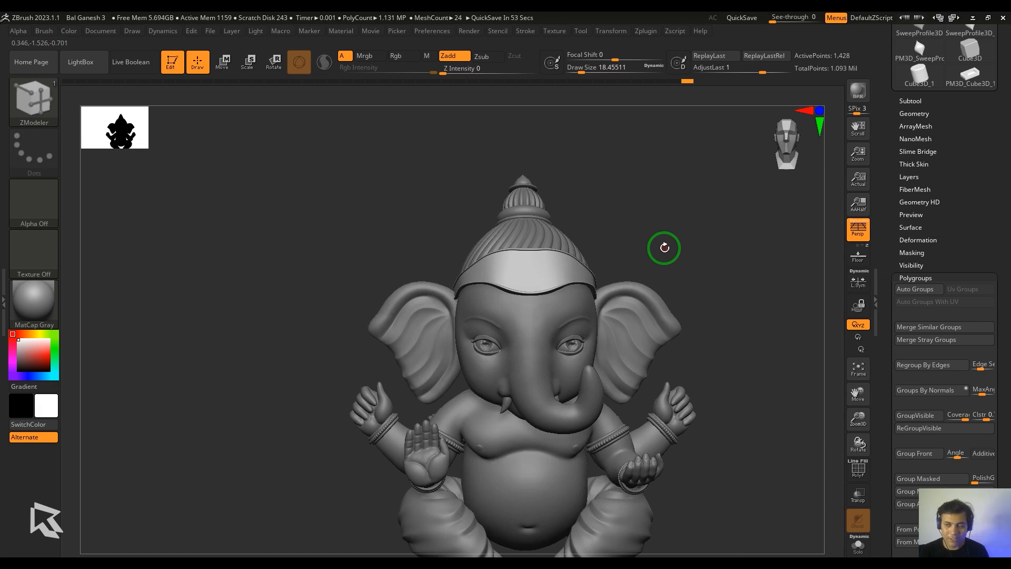
pyautogui.keyDown('alt'); pyautogui.moveTo(738, 291); pyautogui.dragTo(673, 251); pyautogui.keyUp('alt')
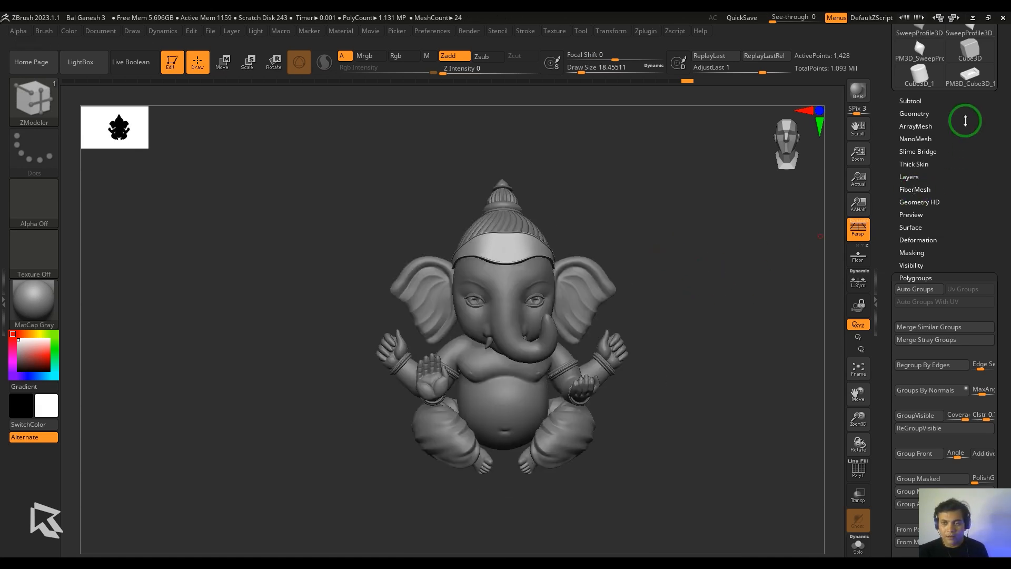
# Append a Sphere3D subtool and rotate it about the X axis so its pole faces the front.
pyautogui.click(927, 100)
pyautogui.click(967, 332)
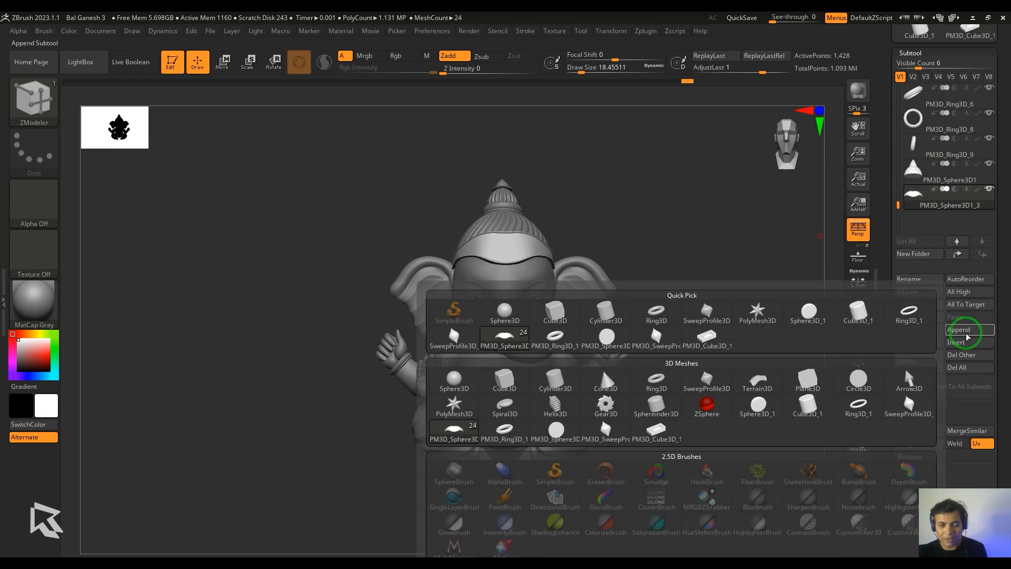
pyautogui.click(454, 383)
pyautogui.press('w')
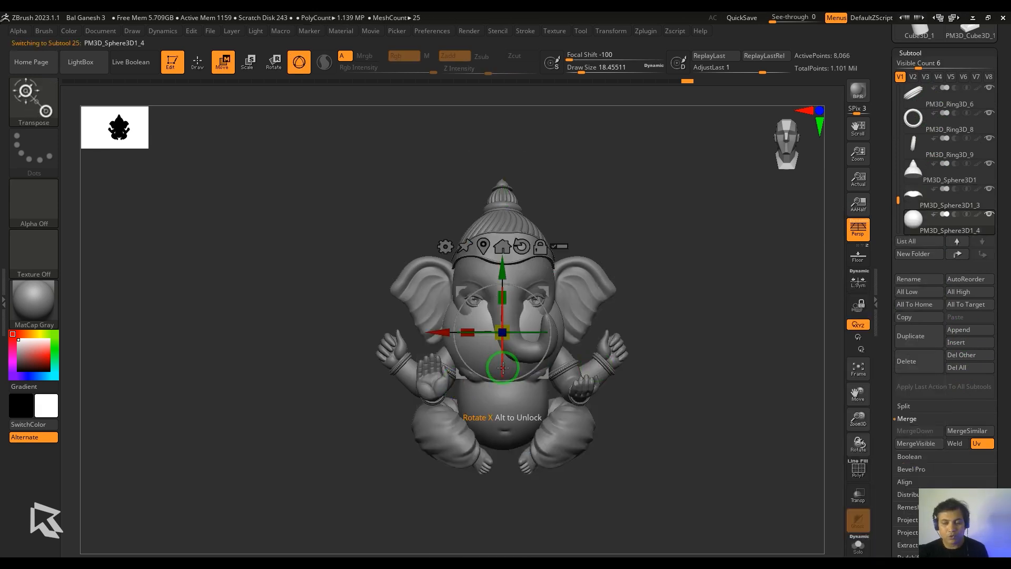
pyautogui.moveTo(653, 370); pyautogui.dragTo(707, 373)
pyautogui.keyDown('shift'); pyautogui.moveTo(465, 300); pyautogui.dragTo(459, 375); pyautogui.keyUp('shift')
pyautogui.keyDown('shift'); pyautogui.moveTo(665, 407); pyautogui.dragTo(734, 412); pyautogui.keyUp('shift')
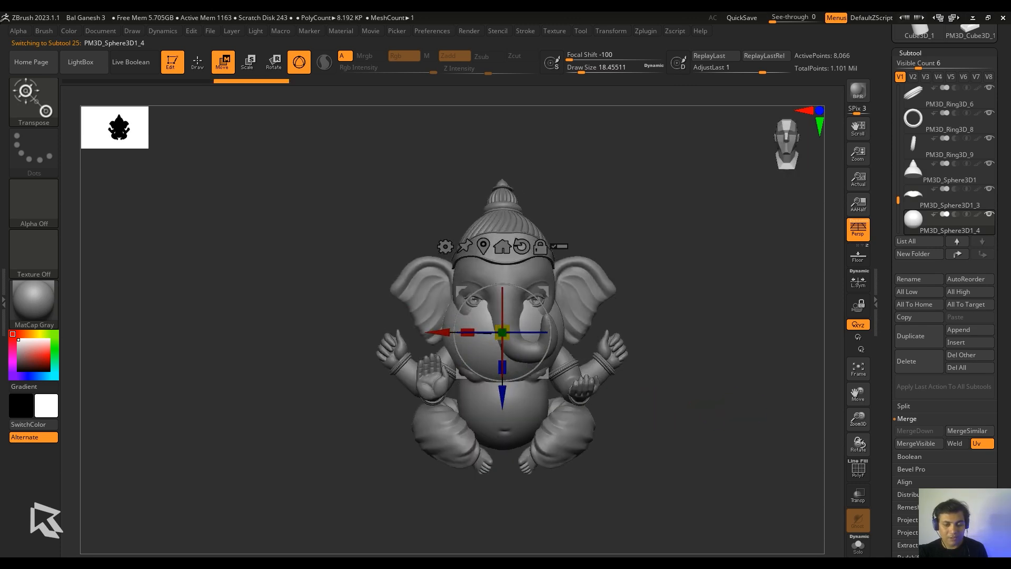
# Isolate the new sphere with its polyframe shown and duplicate it as another subtool.
pyautogui.click(867, 547)
pyautogui.hotkey('shift', 'f')
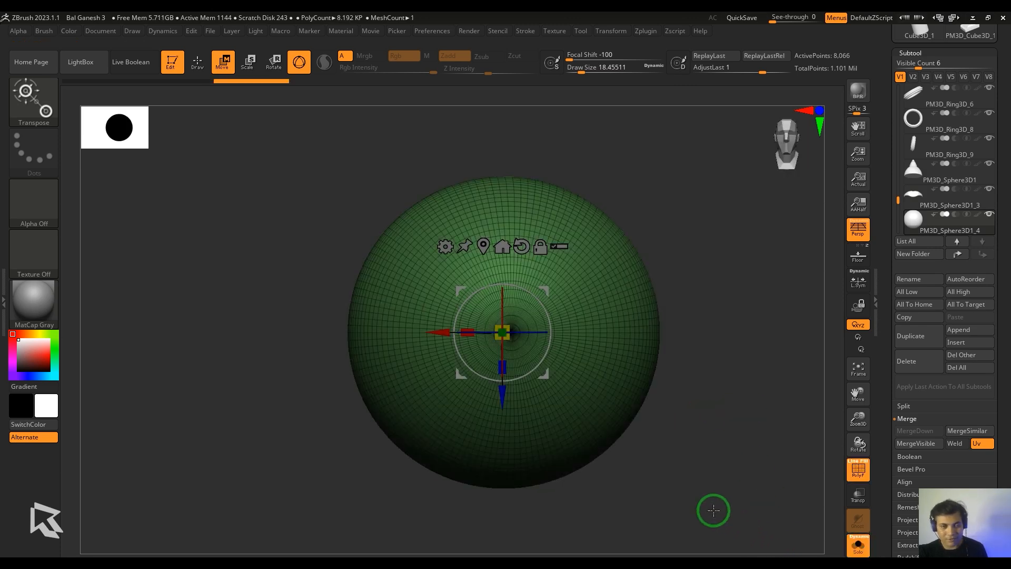
pyautogui.hotkey('shift', 'f')
pyautogui.hotkey('shift', 'f')
pyautogui.keyDown('alt'); pyautogui.moveTo(710, 496); pyautogui.dragTo(665, 423); pyautogui.keyUp('alt')
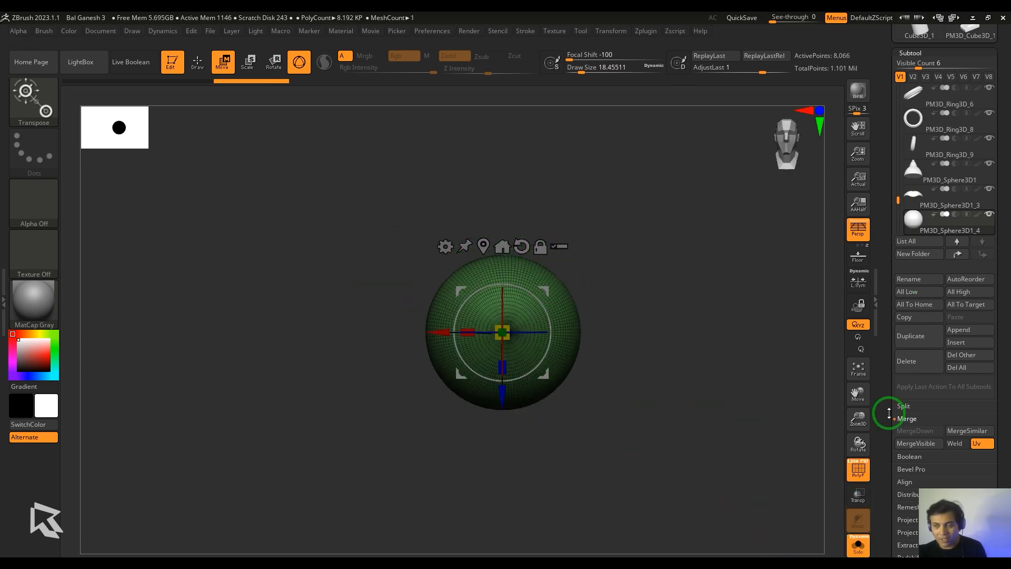
pyautogui.click(916, 343)
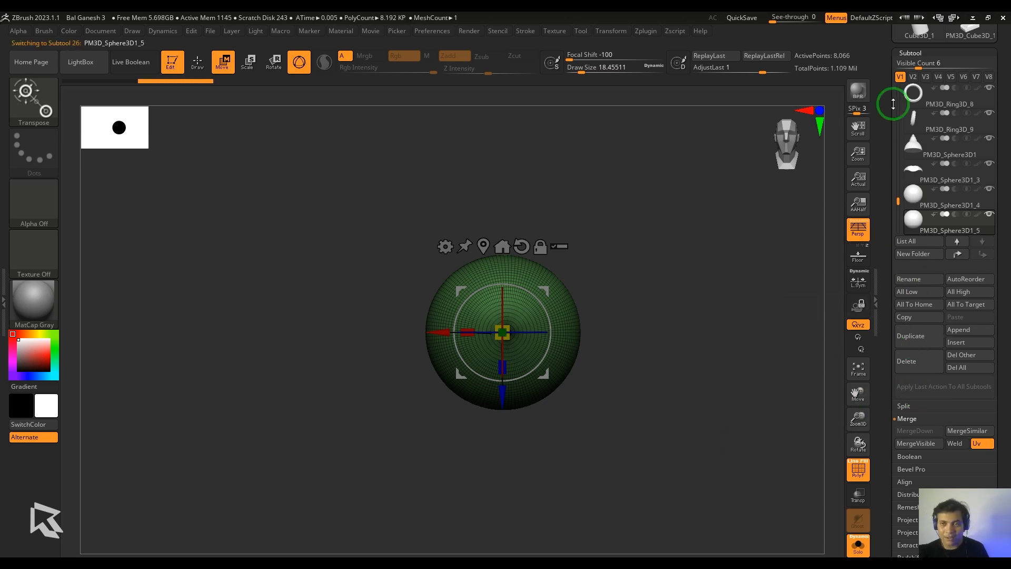
# Enable Array Mesh on the duplicated sphere.
pyautogui.click(909, 53)
pyautogui.click(915, 78)
pyautogui.click(915, 115)
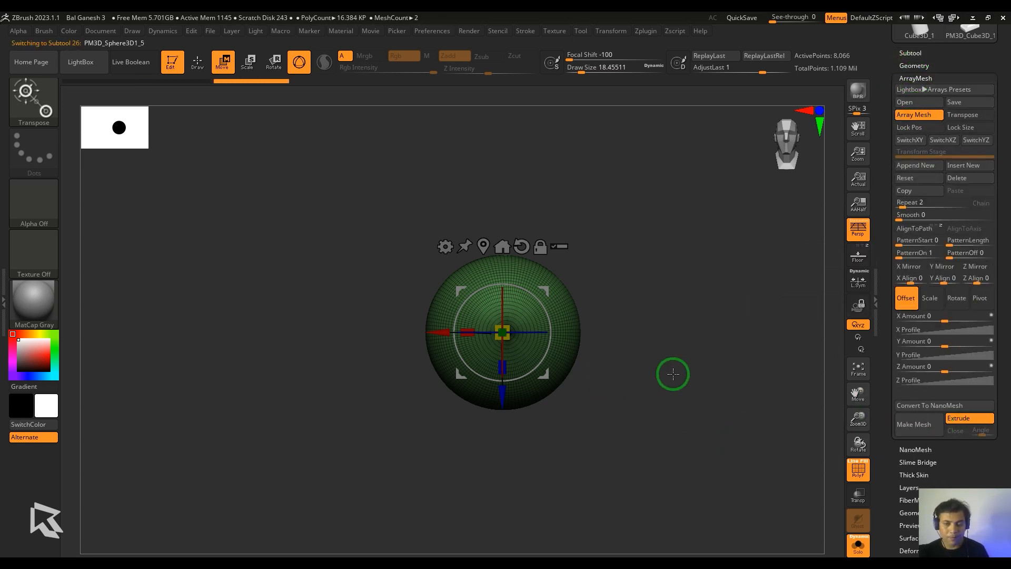
# Set the small sphere's array to Rotate with 360 in Y and 50 repeats, lock its position, and shift the source sphere off centre.
pyautogui.click(957, 299)
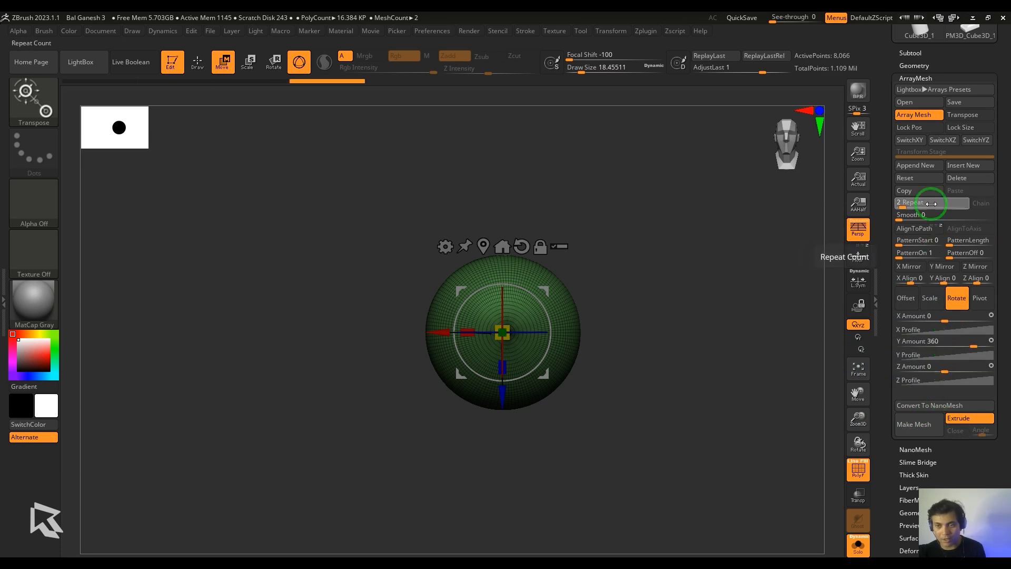
pyautogui.write('50')
pyautogui.press('Return')
pyautogui.click(909, 127)
pyautogui.moveTo(503, 394); pyautogui.dragTo(549, 407)
pyautogui.moveTo(502, 332); pyautogui.dragTo(415, 391)
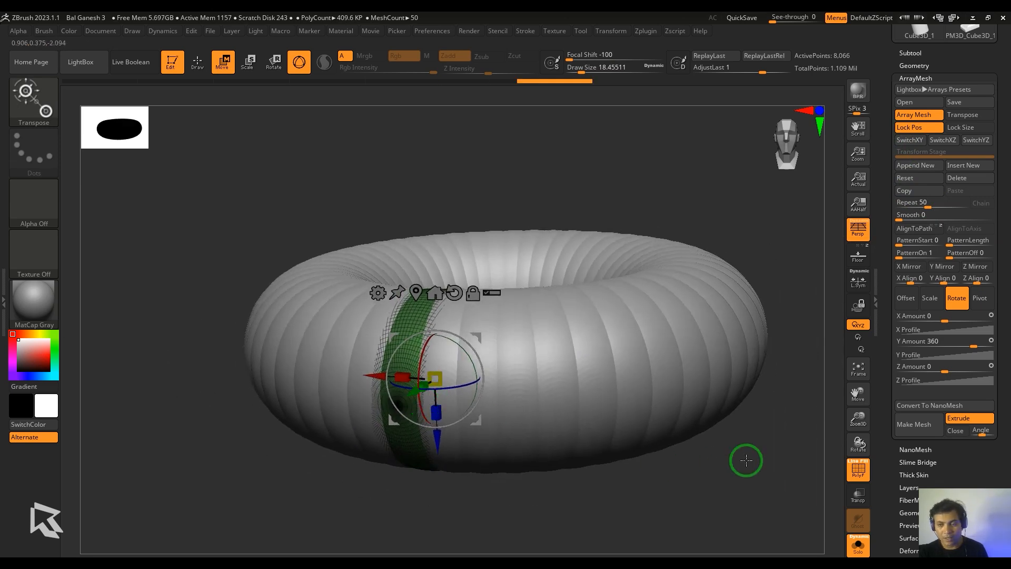
# Change the array's rotation axis by setting the Y amount to 0 and the Z amount to 360.
pyautogui.click(946, 343)
pyautogui.click(945, 365)
pyautogui.write('360')
pyautogui.press('Return')
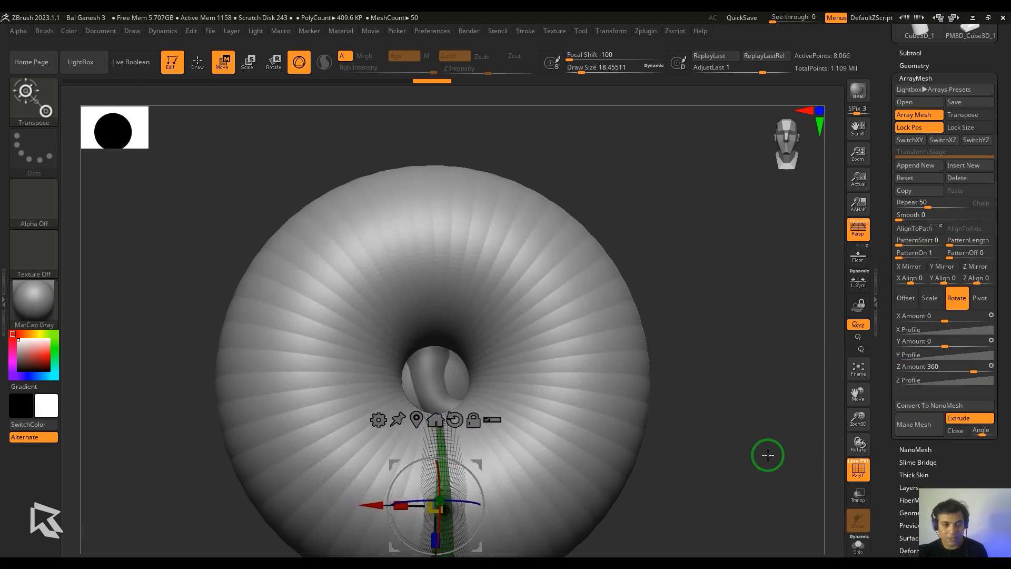
# Turn off perspective and move the source bead outward until the copies form a wide ring around the figure's face.
pyautogui.moveTo(767, 453); pyautogui.dragTo(729, 381)
pyautogui.keyDown('alt'); pyautogui.moveTo(671, 429); pyautogui.dragTo(662, 484); pyautogui.keyUp('alt')
pyautogui.moveTo(502, 344); pyautogui.dragTo(495, 293)
pyautogui.press('p')
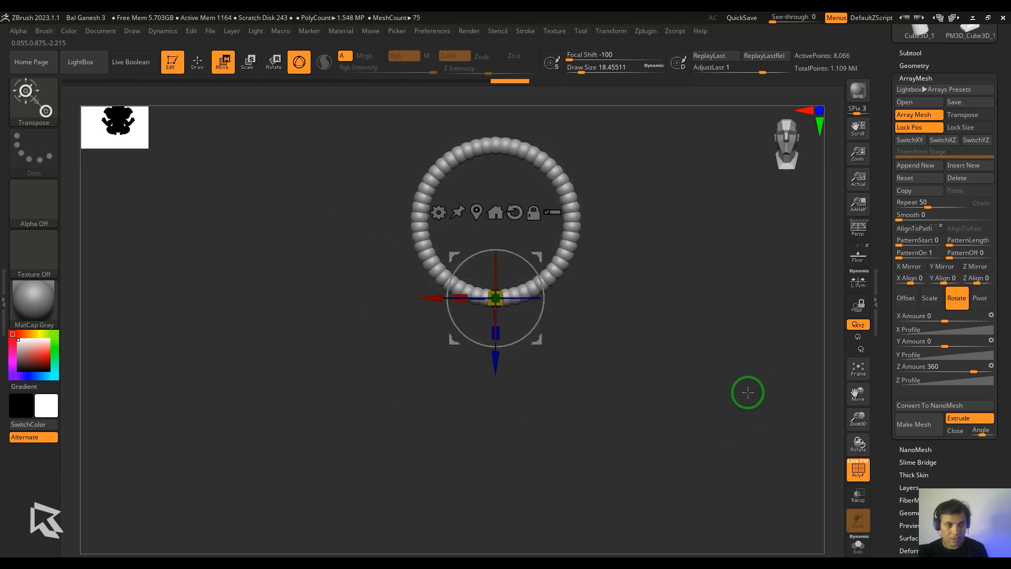
pyautogui.keyDown('alt'); pyautogui.moveTo(747, 393); pyautogui.dragTo(747, 421); pyautogui.keyUp('alt')
pyautogui.moveTo(497, 366); pyautogui.dragTo(507, 384)
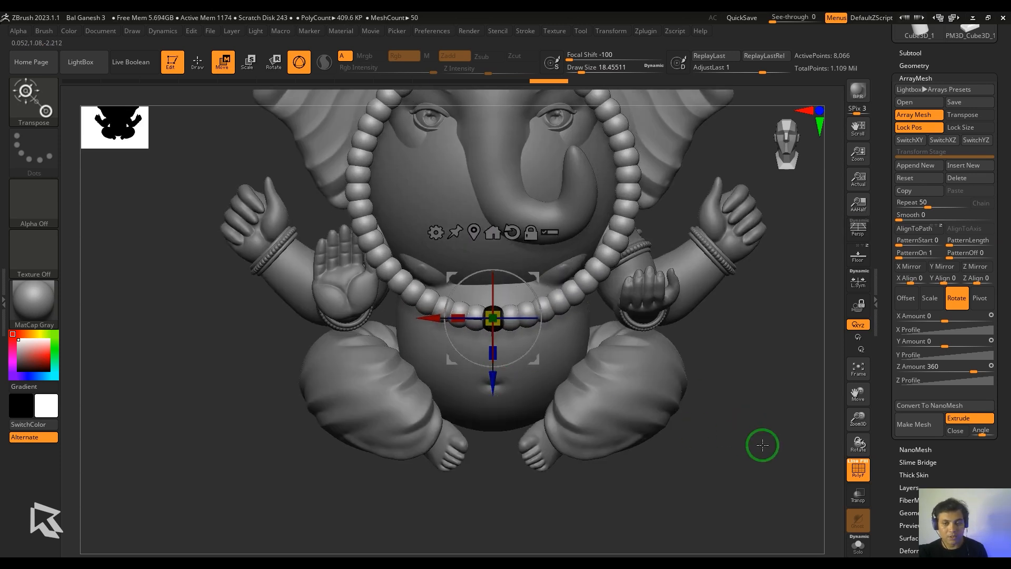
# Set the bead array's repeat count to 36 and convert the array into real mesh.
pyautogui.click(929, 201)
pyautogui.write('36')
pyautogui.press('Return')
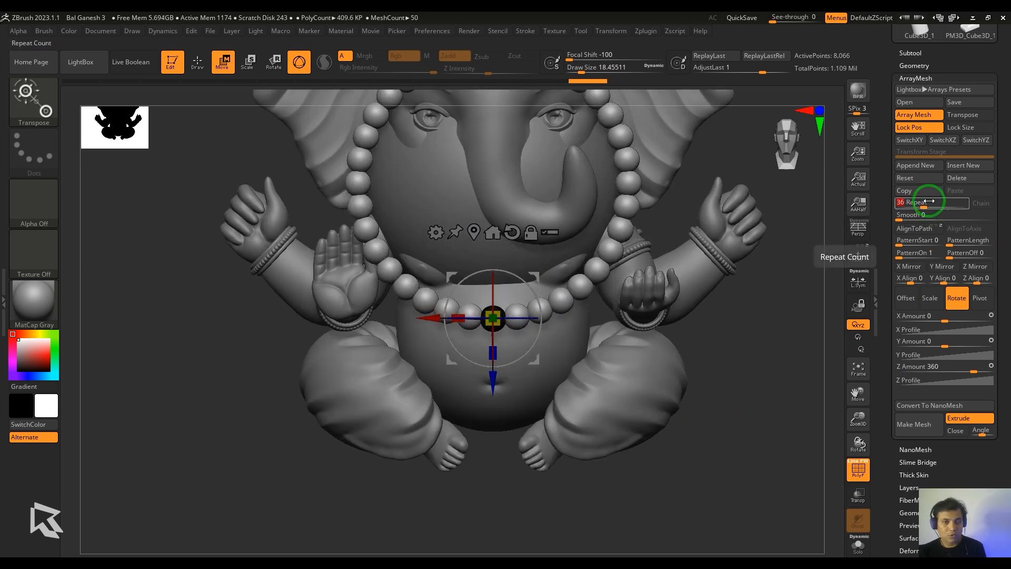
pyautogui.press('f')
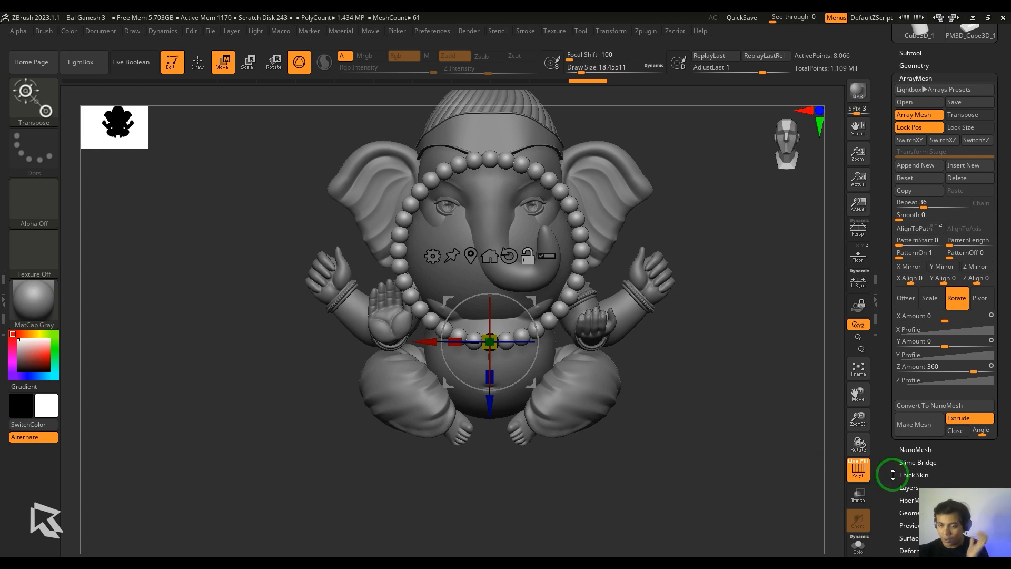
pyautogui.click(921, 433)
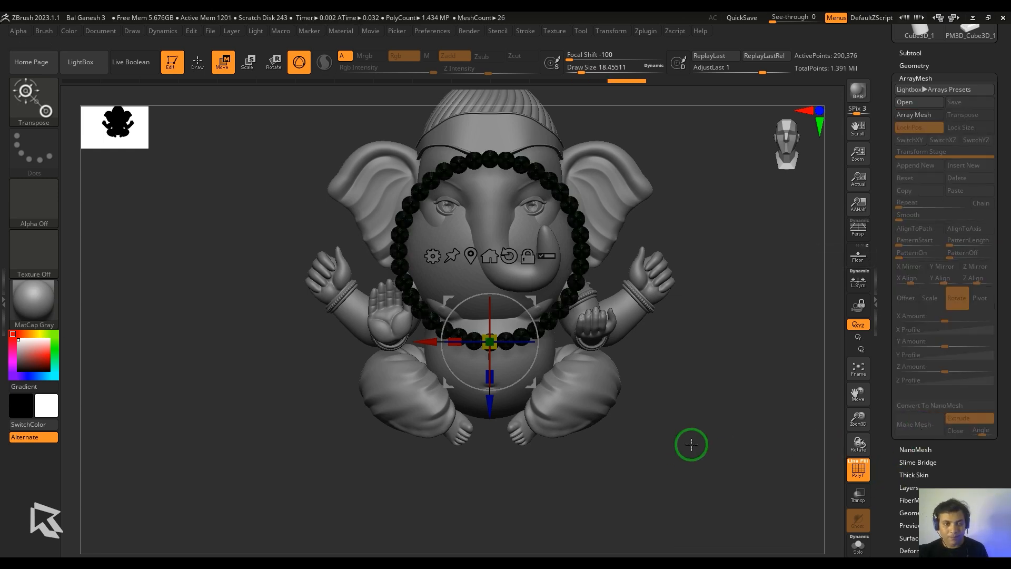
# Move the bead ring back along the depth axis so it sits closer to the figure.
pyautogui.moveTo(683, 453); pyautogui.dragTo(683, 419)
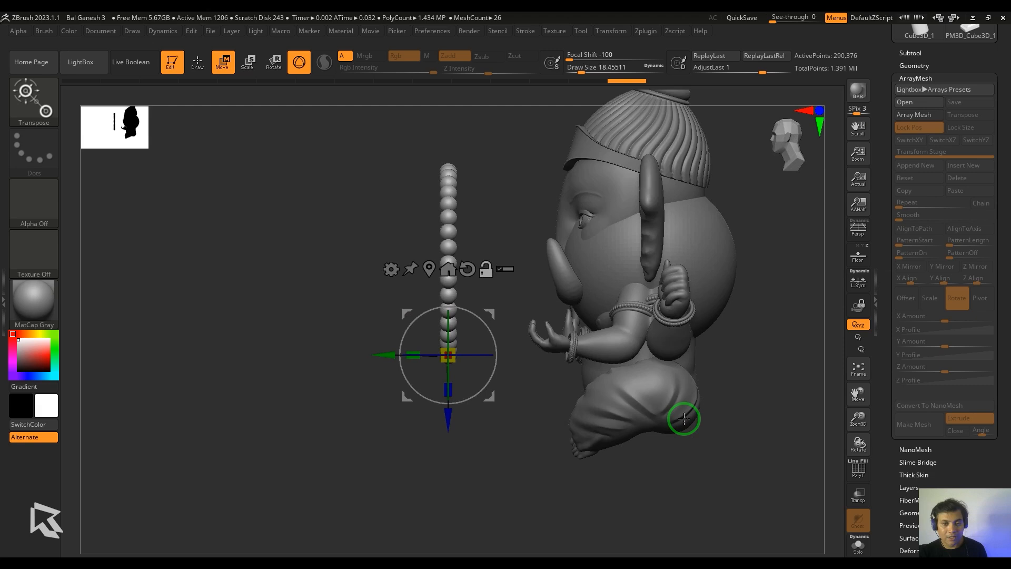
pyautogui.moveTo(379, 365); pyautogui.dragTo(602, 355)
pyautogui.moveTo(685, 453); pyautogui.dragTo(718, 445)
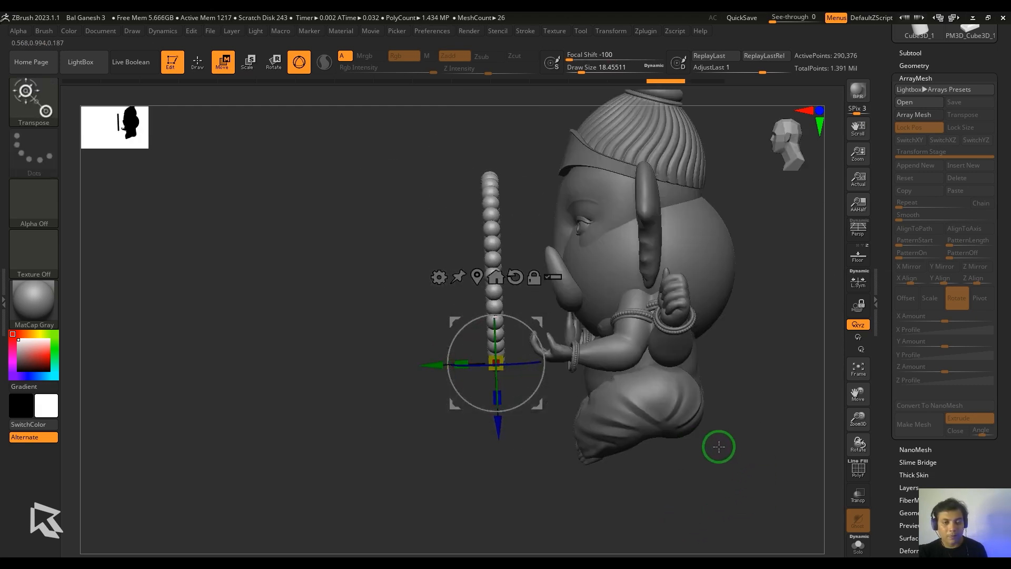
# Select the large sphere behind the figure's head and move it forward until it is centred on the bead ring.
pyautogui.keyDown('alt'); pyautogui.click(706, 286); pyautogui.keyUp('alt')
pyautogui.moveTo(585, 271); pyautogui.dragTo(435, 275)
pyautogui.hotkey('ctrl', 'shift', 's')
pyautogui.hotkey('ctrl', 'shift', 's')
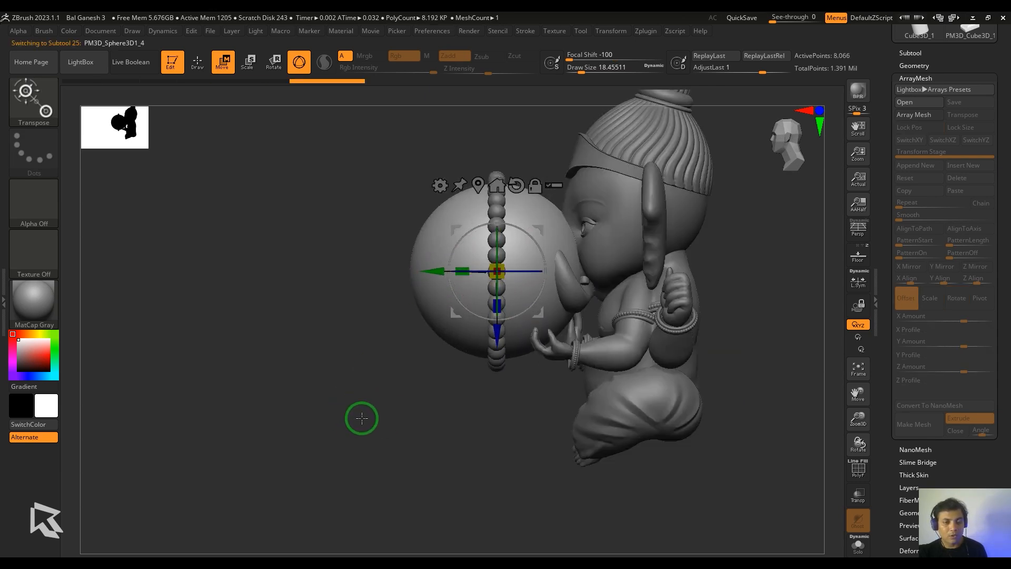
# Flatten the sphere's back half to the bead ring's plane with the Flatten deformer, and squash the remaining dome in depth.
pyautogui.click(424, 199)
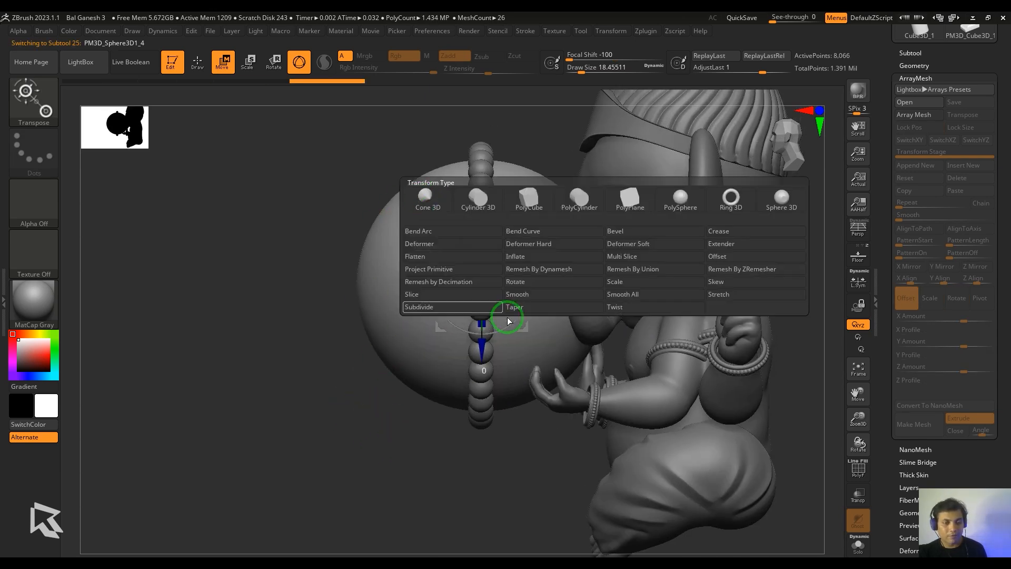
pyautogui.click(528, 259)
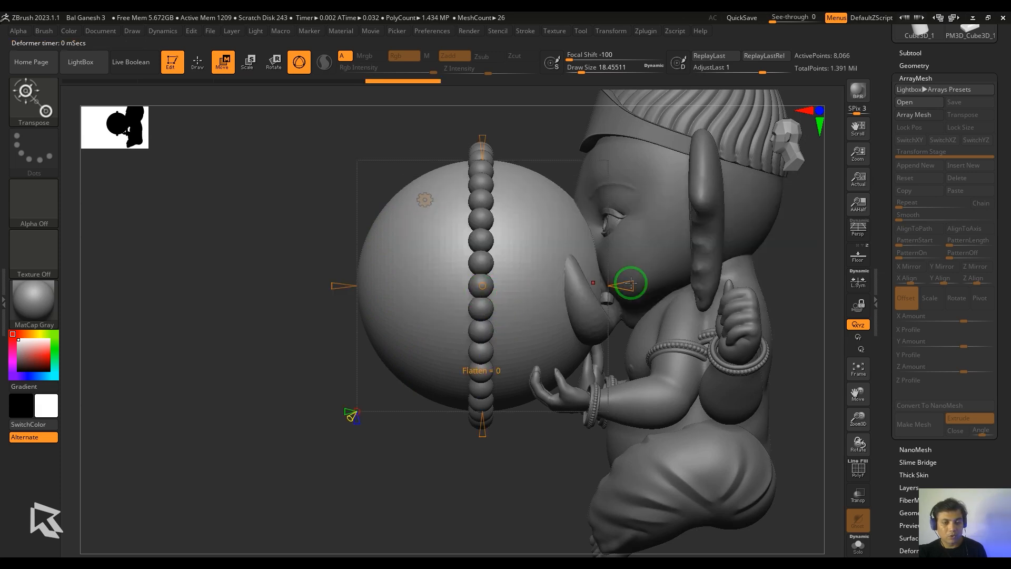
pyautogui.moveTo(631, 283); pyautogui.dragTo(466, 304)
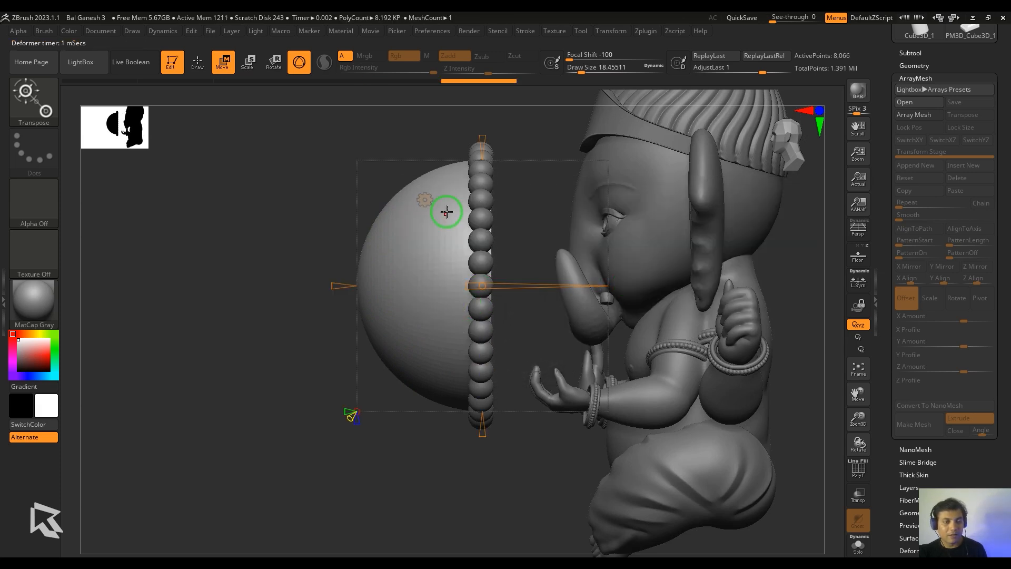
pyautogui.click(424, 199)
pyautogui.click(559, 198)
pyautogui.moveTo(450, 289); pyautogui.dragTo(737, 353)
# Append a SweepProfile3D primitive as a new subtool and make it the active one.
pyautogui.click(910, 52)
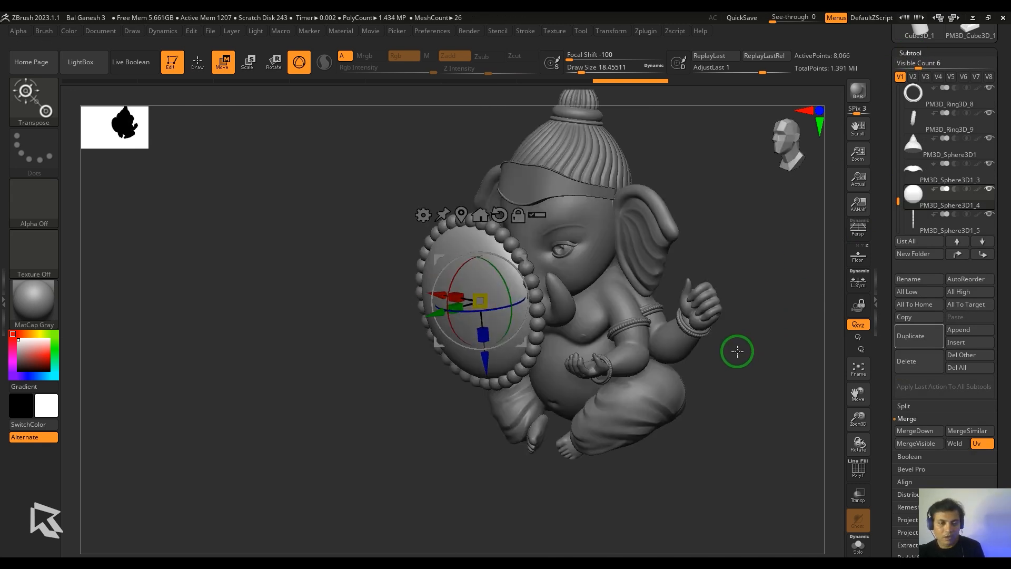
pyautogui.keyDown('shift'); pyautogui.moveTo(728, 326); pyautogui.dragTo(774, 292); pyautogui.keyUp('shift')
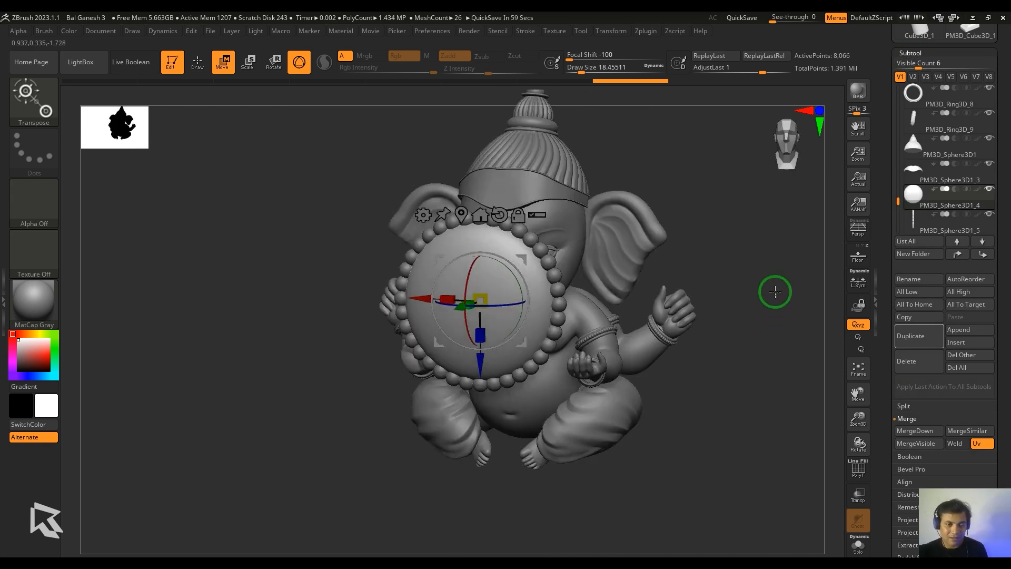
pyautogui.click(965, 331)
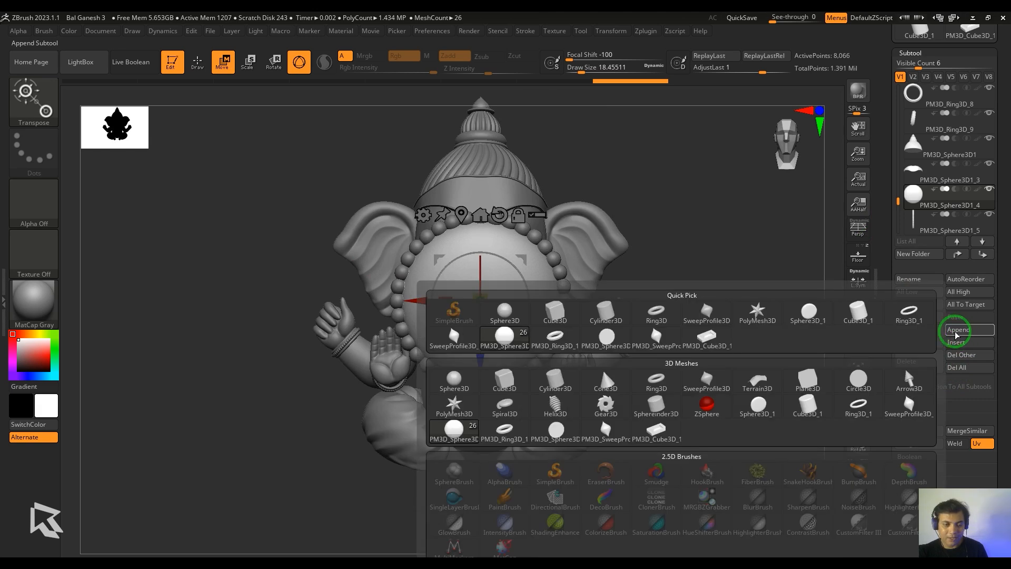
pyautogui.click(707, 380)
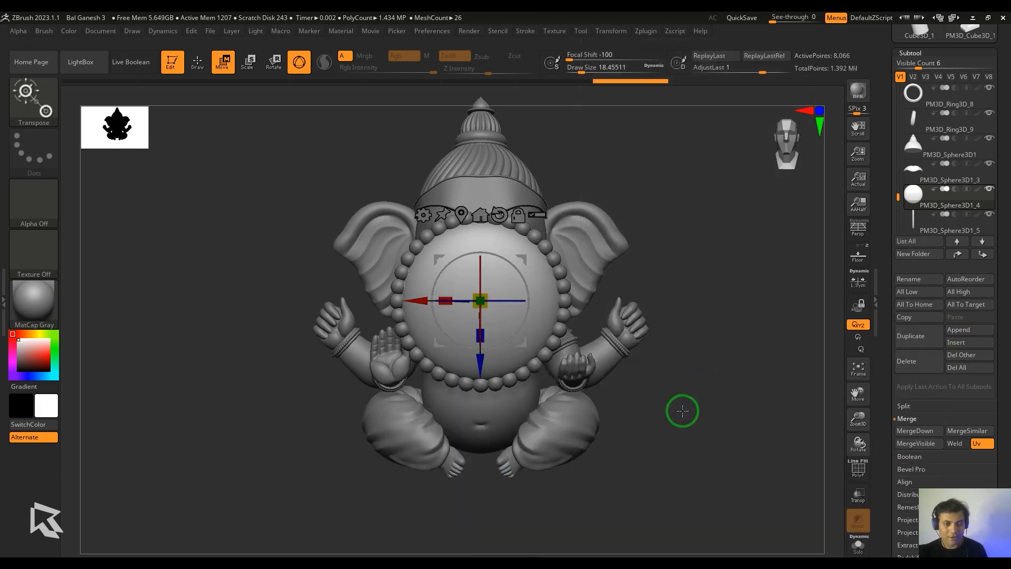
pyautogui.keyDown('shift'); pyautogui.moveTo(681, 408); pyautogui.dragTo(670, 379); pyautogui.keyUp('shift')
pyautogui.keyDown('alt'); pyautogui.click(671, 297); pyautogui.keyUp('alt')
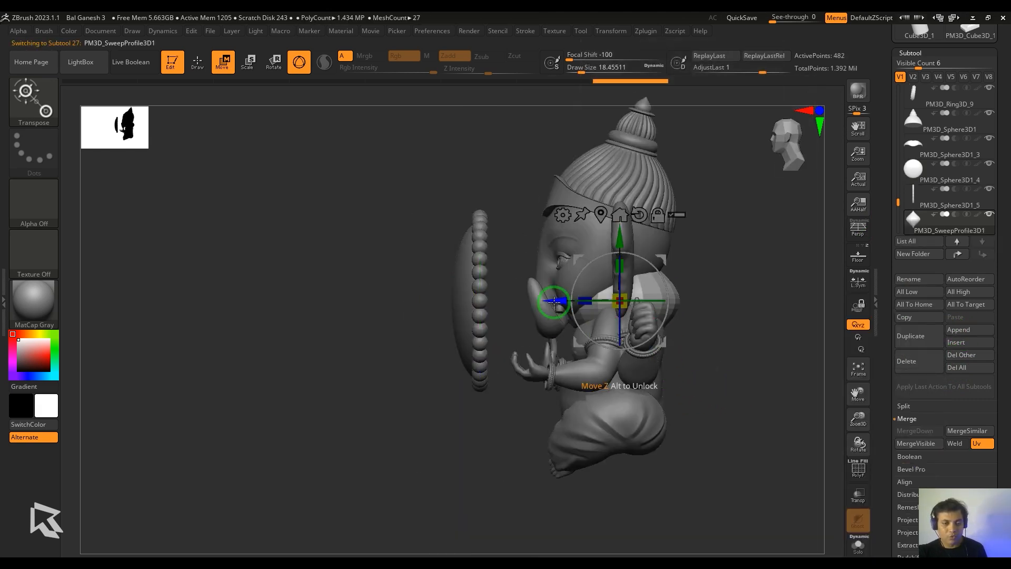
# Move the sweep profile shape forward in front of the dome and scale it down at the dome's centre.
pyautogui.moveTo(555, 301); pyautogui.dragTo(406, 305)
pyautogui.keyDown('shift'); pyautogui.moveTo(337, 416); pyautogui.dragTo(393, 422); pyautogui.keyUp('shift')
pyautogui.click(719, 418)
pyautogui.keyDown('alt'); pyautogui.moveTo(720, 418); pyautogui.dragTo(713, 442); pyautogui.keyUp('alt')
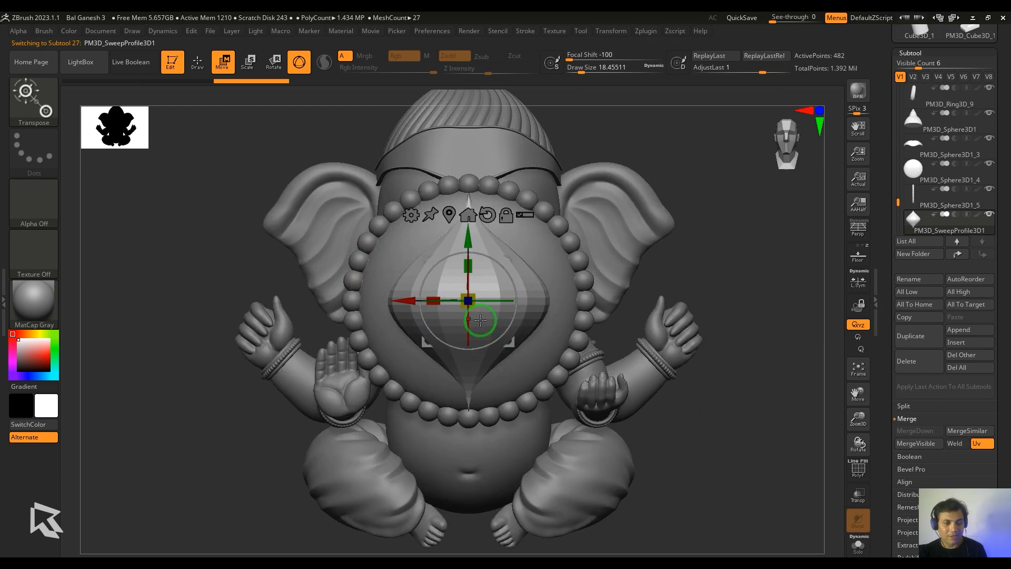
pyautogui.moveTo(470, 303); pyautogui.dragTo(447, 321)
# Make a rotational array mesh of the sweep profile with Z amount 360, position locked and 36 repeats.
pyautogui.moveTo(916, 474); pyautogui.dragTo(916, 296)
pyautogui.click(916, 298)
pyautogui.click(916, 92)
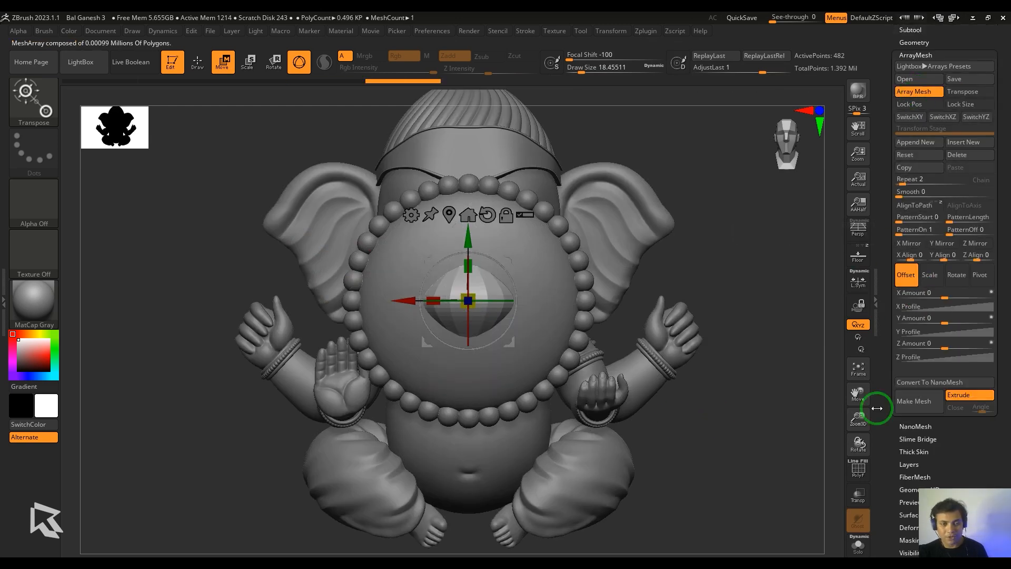
pyautogui.click(943, 342)
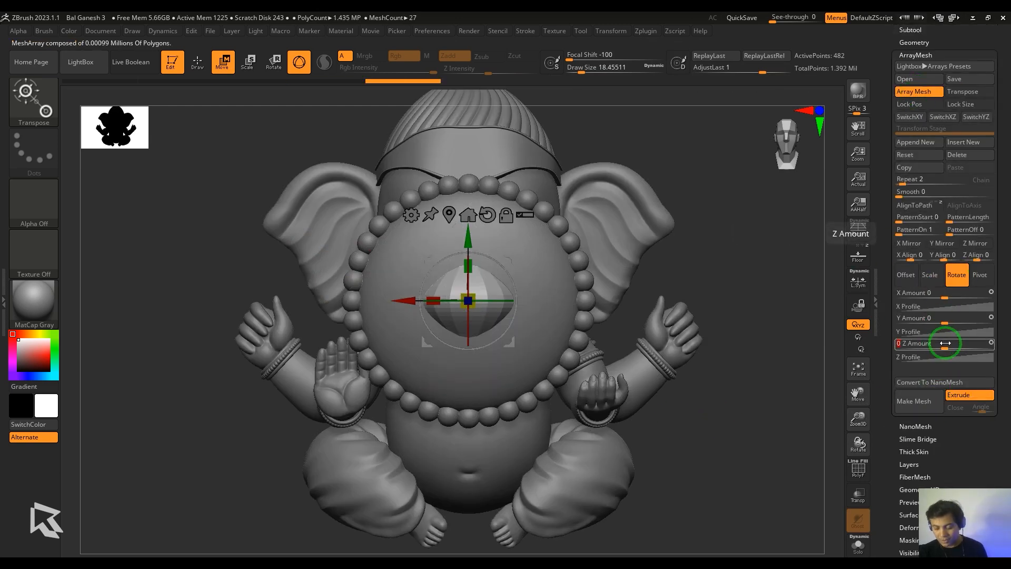
pyautogui.click(909, 104)
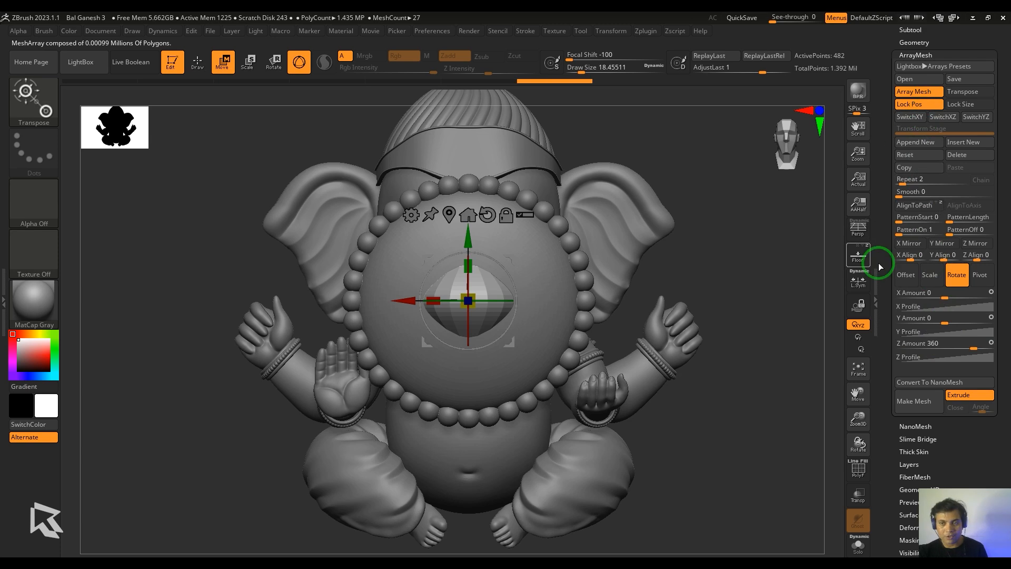
pyautogui.write('36')
pyautogui.press('Return')
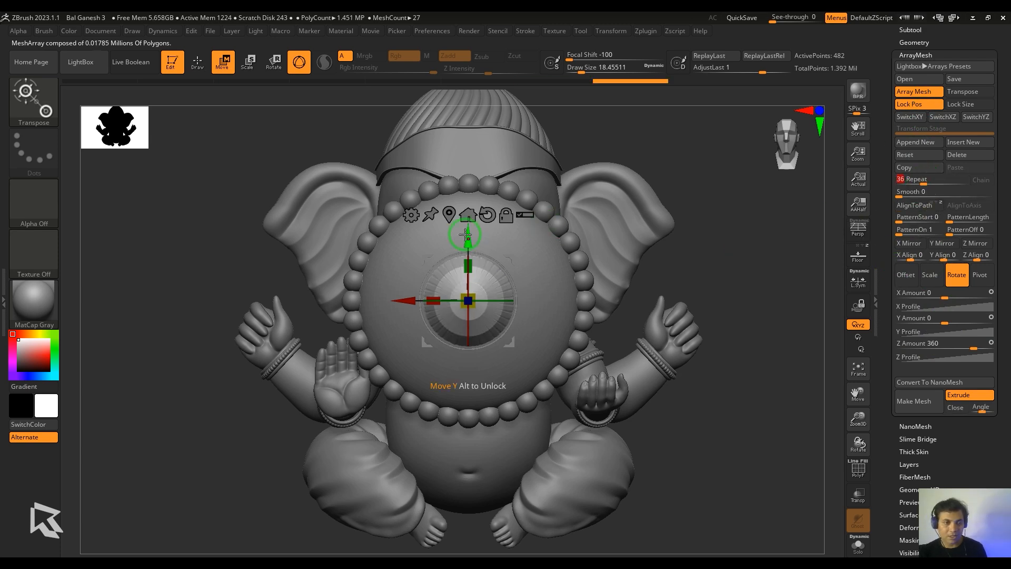
# Move the source sweep profile up to the bead ring and shrink it into small spikes, undoing the last adjustment.
pyautogui.moveTo(469, 232); pyautogui.dragTo(507, 92)
pyautogui.moveTo(469, 159); pyautogui.dragTo(453, 180)
pyautogui.moveTo(470, 104); pyautogui.dragTo(498, 159)
pyautogui.hotkey('ctrl', 'z')
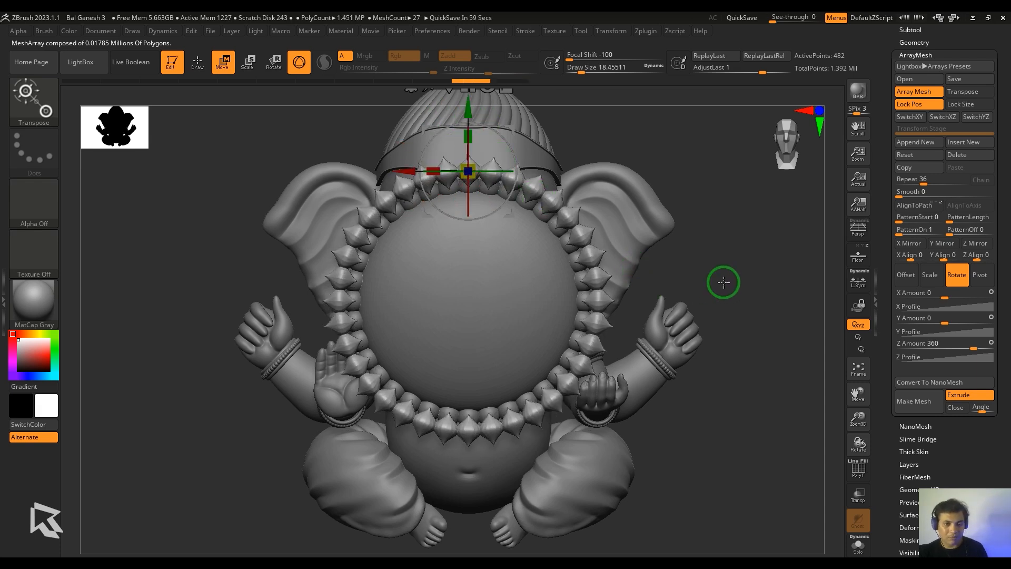
# Nudge the source spike outward so the spike ring lies outside the beads, and convert the array into real mesh.
pyautogui.moveTo(724, 282); pyautogui.dragTo(684, 303)
pyautogui.keyDown('shift'); pyautogui.moveTo(373, 476); pyautogui.dragTo(771, 303); pyautogui.keyUp('shift')
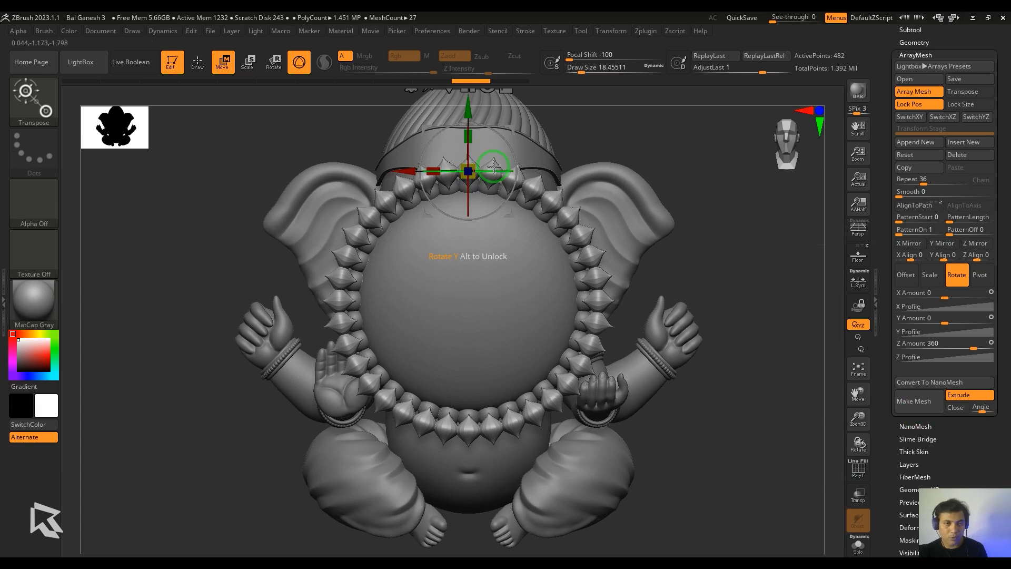
pyautogui.moveTo(468, 112); pyautogui.dragTo(469, 101)
pyautogui.click(914, 401)
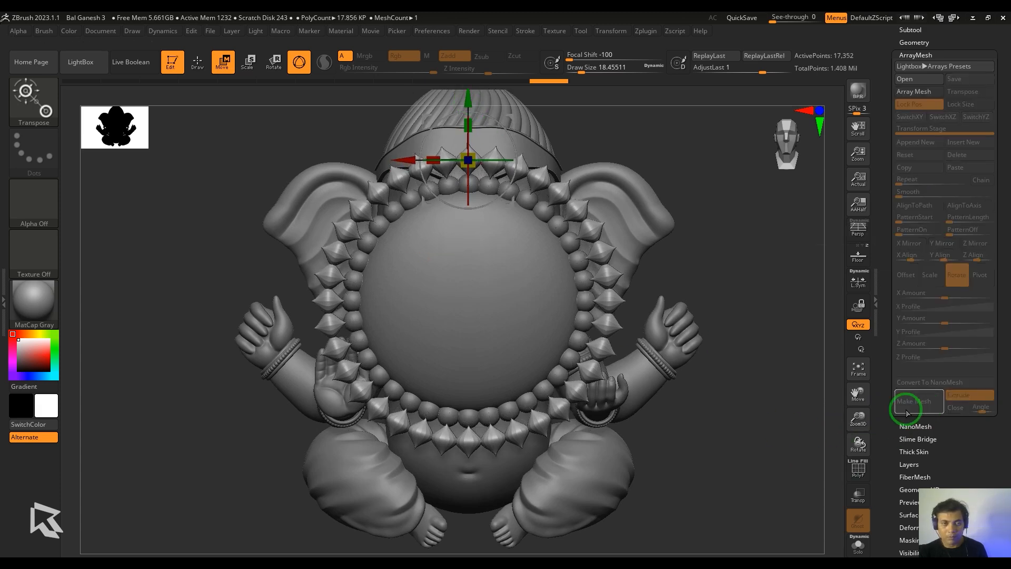
# Recentre the gizmo on the spike ring, move the ring slightly back towards the figure, and rotate it slightly about its centre.
pyautogui.keyDown('alt'); pyautogui.moveTo(720, 295); pyautogui.dragTo(736, 313); pyautogui.keyUp('alt')
pyautogui.click(457, 144)
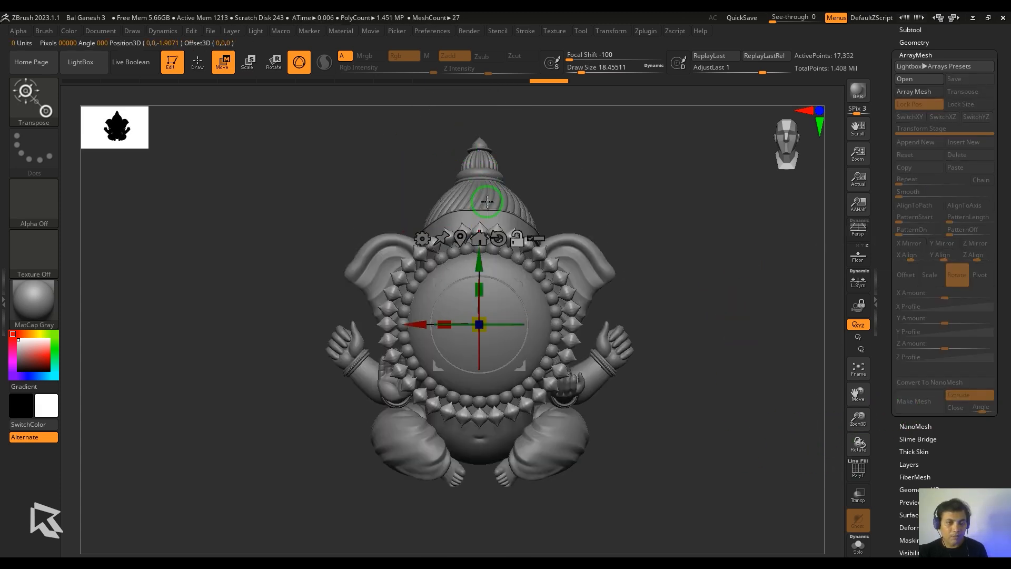
pyautogui.moveTo(712, 361); pyautogui.dragTo(674, 377)
pyautogui.moveTo(407, 325); pyautogui.dragTo(418, 326)
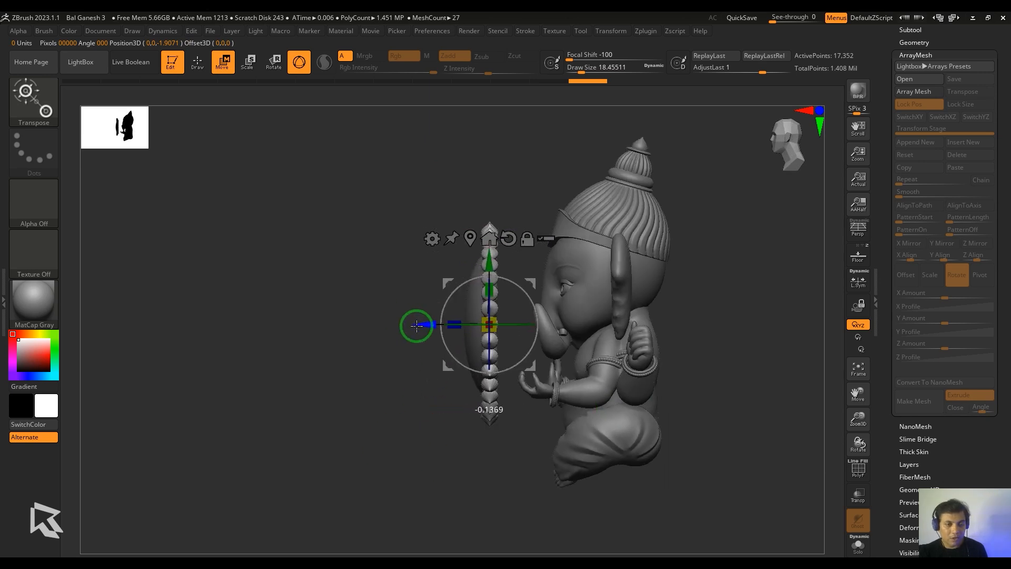
pyautogui.moveTo(698, 363); pyautogui.dragTo(751, 453)
pyautogui.moveTo(521, 286); pyautogui.dragTo(517, 283)
pyautogui.keyDown('alt'); pyautogui.moveTo(769, 431); pyautogui.dragTo(740, 399); pyautogui.keyUp('alt')
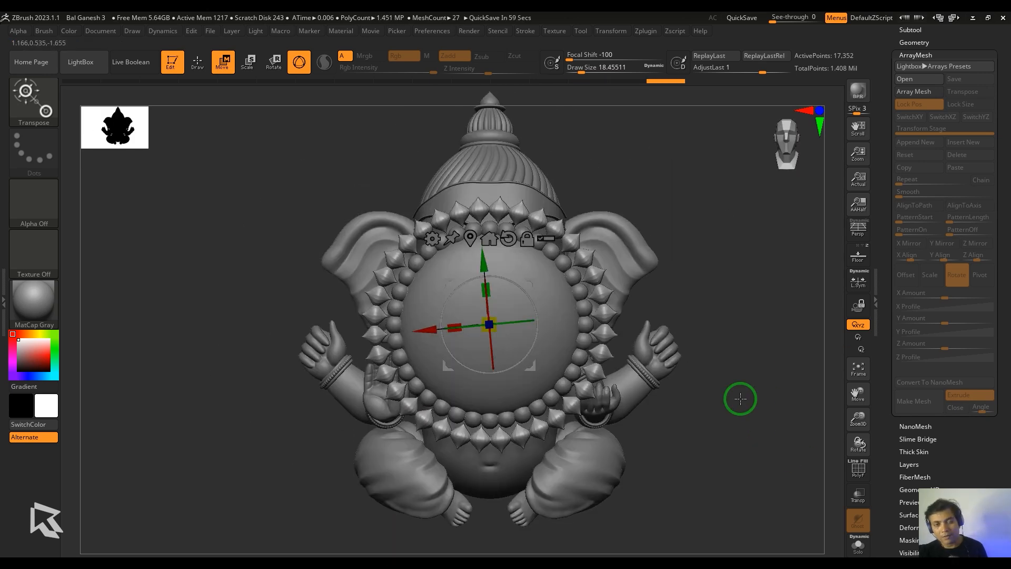
# Append a ring primitive as a new subtool and make it the active one.
pyautogui.moveTo(966, 44); pyautogui.dragTo(978, 103)
pyautogui.click(908, 120)
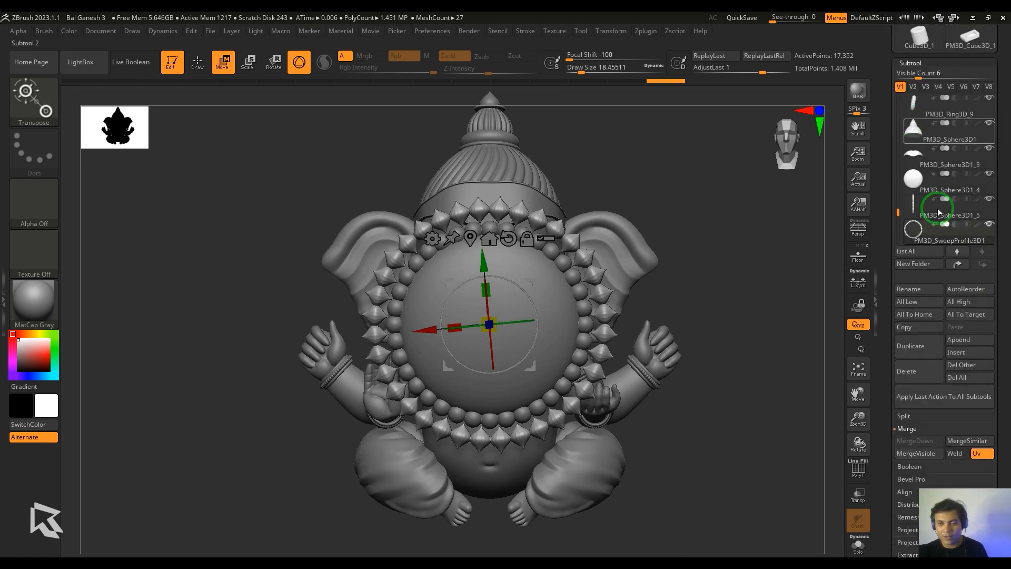
pyautogui.click(958, 340)
pyautogui.click(908, 316)
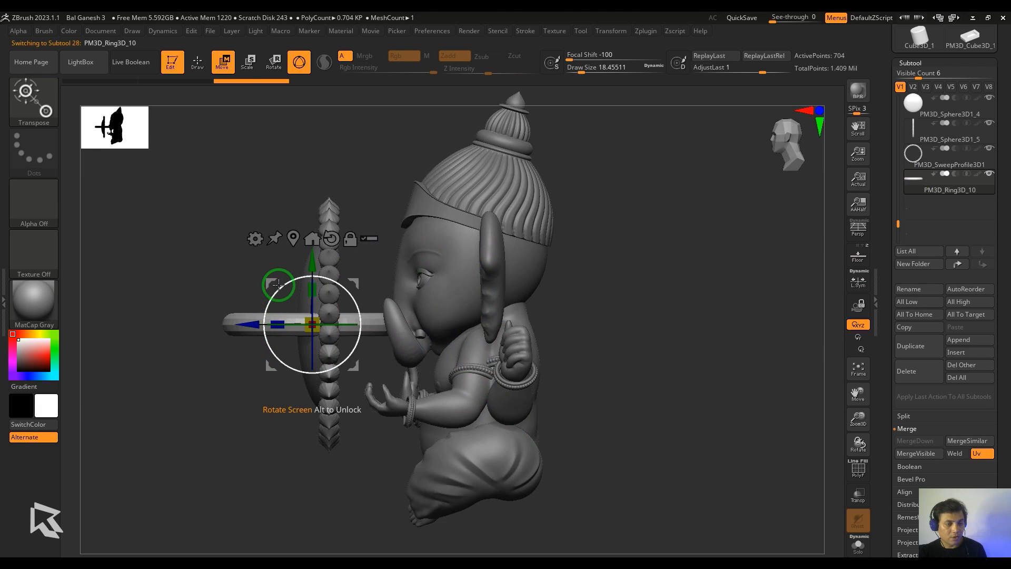
# Rotate the new ring 90 degrees so it faces the front, and scale it up to surround the dome.
pyautogui.keyDown('shift'); pyautogui.moveTo(277, 286); pyautogui.dragTo(257, 369); pyautogui.keyUp('shift')
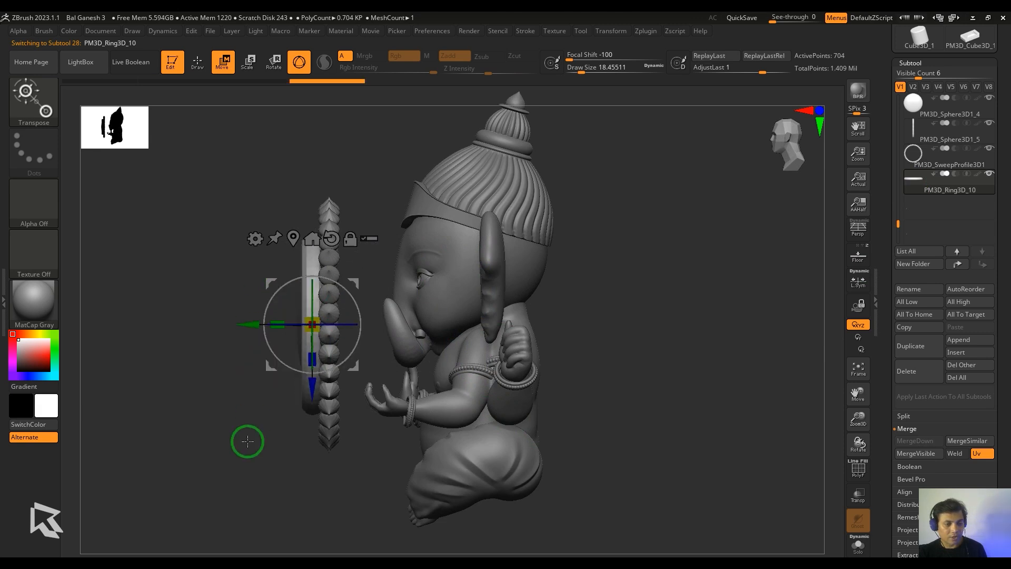
pyautogui.keyDown('shift'); pyautogui.moveTo(248, 441); pyautogui.dragTo(623, 356); pyautogui.keyUp('shift')
pyautogui.moveTo(392, 309); pyautogui.dragTo(414, 331)
# Thin the ring's tube with a negative Inflate deformation.
pyautogui.moveTo(993, 505); pyautogui.dragTo(979, 401)
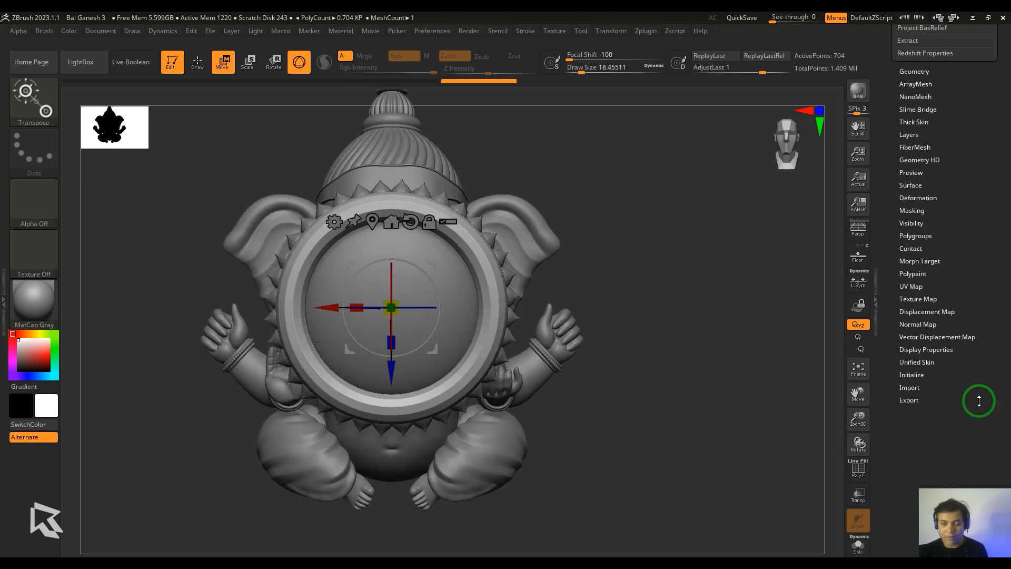
pyautogui.click(928, 199)
pyautogui.moveTo(945, 470); pyautogui.dragTo(902, 487)
# Position the thin ring in depth against the bead ring and scale it to fit between the beads and the spikes.
pyautogui.moveTo(700, 505)
pyautogui.mouseDown()
pyautogui.moveTo(718, 506)
pyautogui.moveTo(695, 503)
pyautogui.mouseUp()
pyautogui.moveTo(327, 309); pyautogui.dragTo(343, 307)
pyautogui.moveTo(303, 363); pyautogui.dragTo(521, 352)
pyautogui.moveTo(410, 309); pyautogui.dragTo(415, 313)
pyautogui.moveTo(463, 389); pyautogui.dragTo(463, 421)
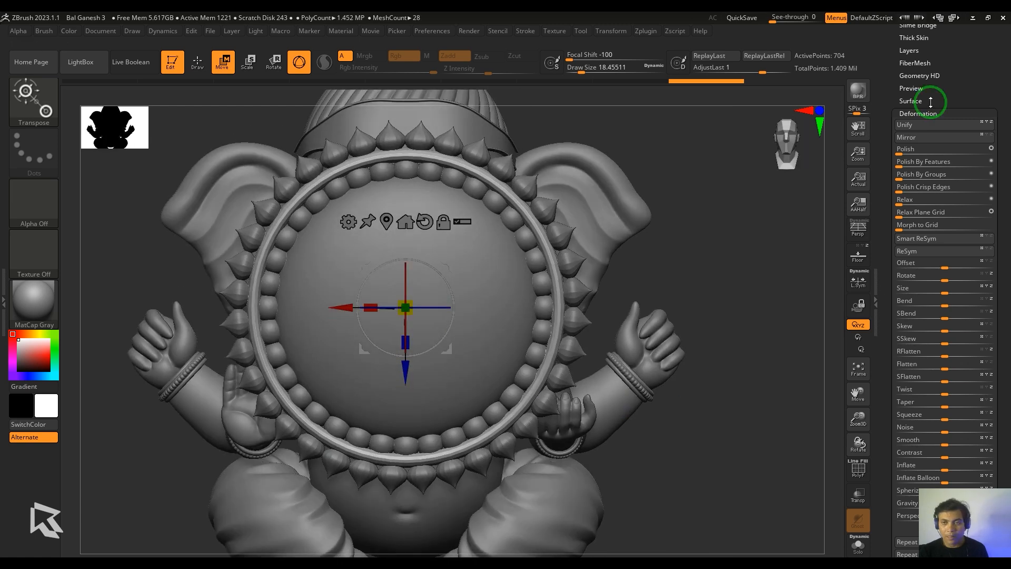
# Duplicate the thin ring and scale the copy up to surround the spike ring.
pyautogui.moveTo(930, 101); pyautogui.dragTo(928, 296)
pyautogui.click(923, 172)
pyautogui.click(912, 316)
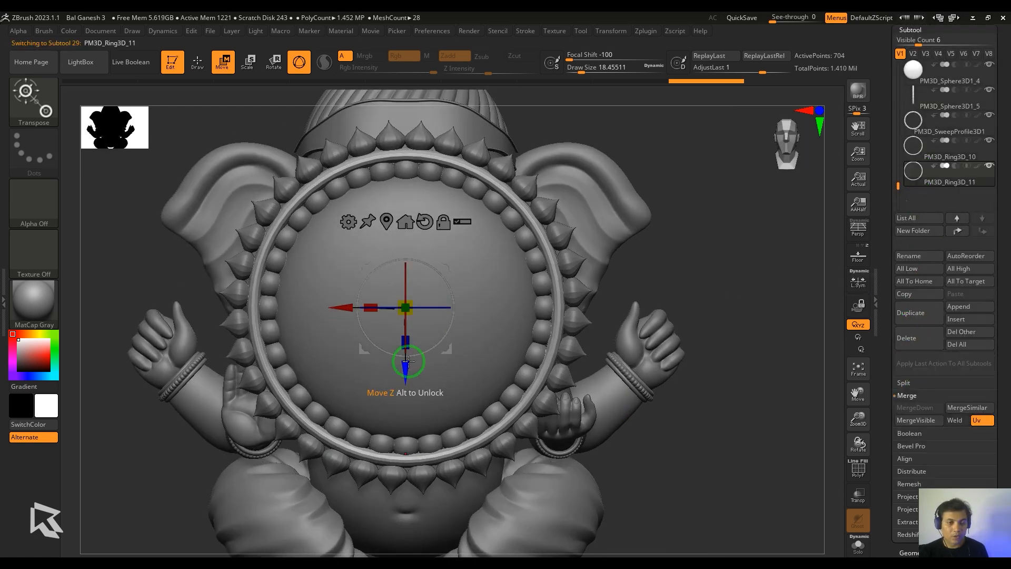
pyautogui.moveTo(405, 307); pyautogui.dragTo(450, 339)
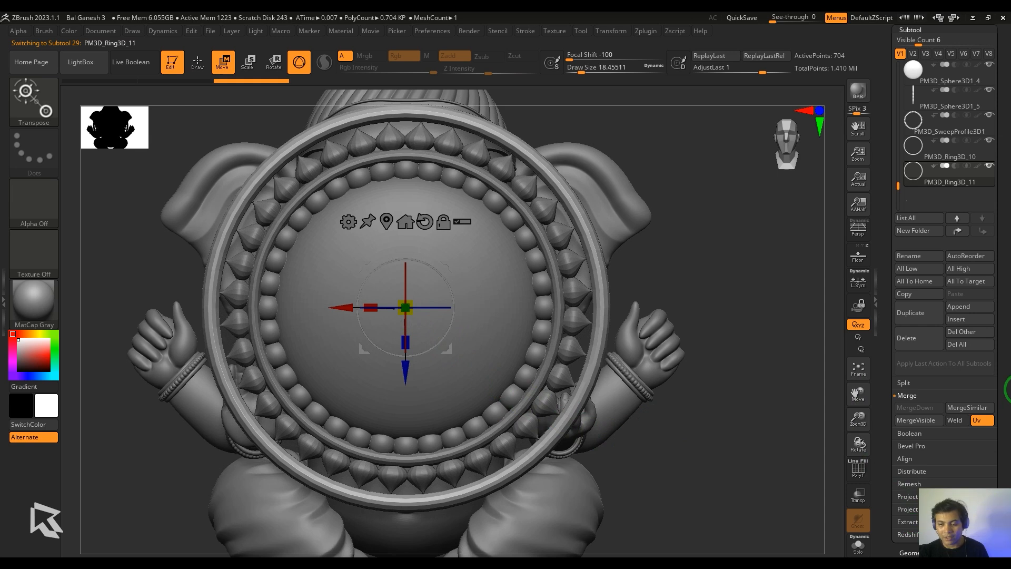
# Thin the outer ring with a negative Inflate deformation and scale it to fit closely around the spikes.
pyautogui.moveTo(887, 501); pyautogui.dragTo(984, 419)
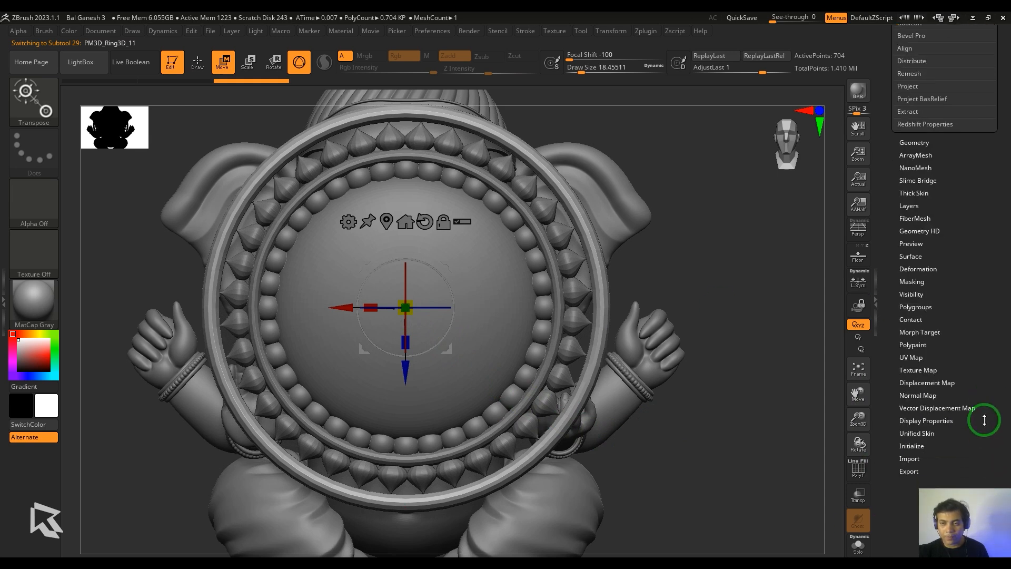
pyautogui.click(928, 269)
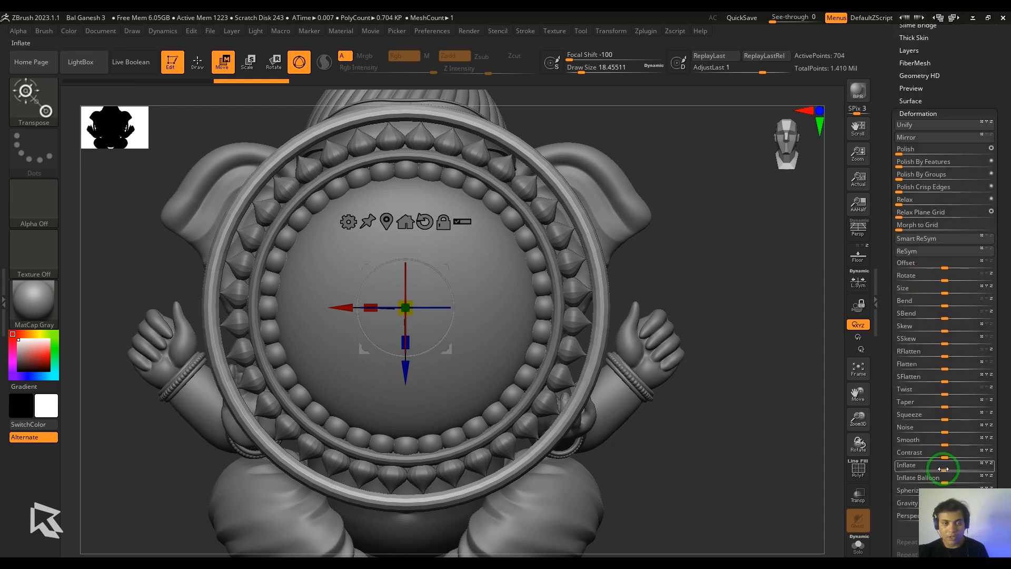
pyautogui.moveTo(942, 469); pyautogui.dragTo(934, 472)
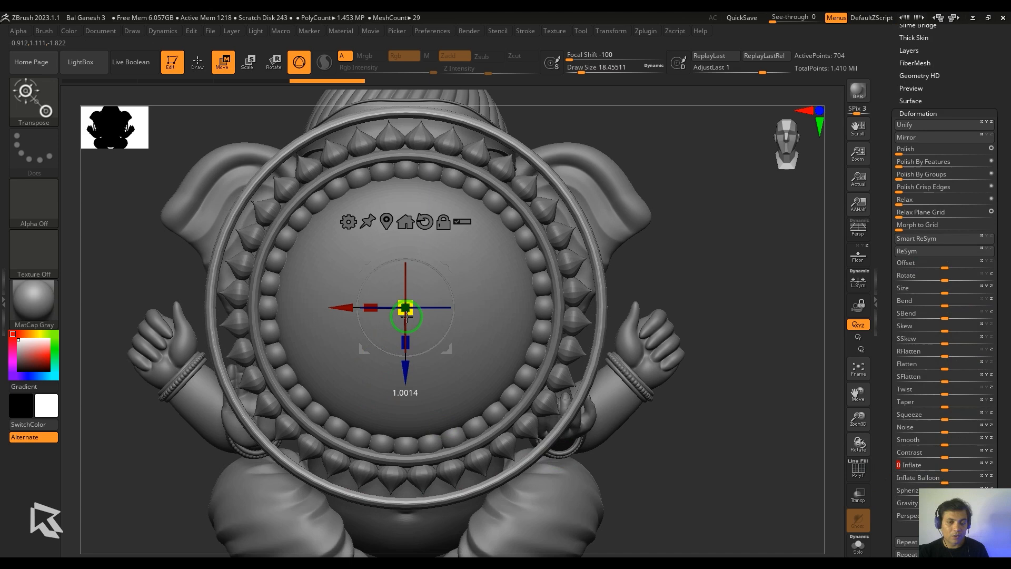
pyautogui.moveTo(413, 312); pyautogui.dragTo(416, 300)
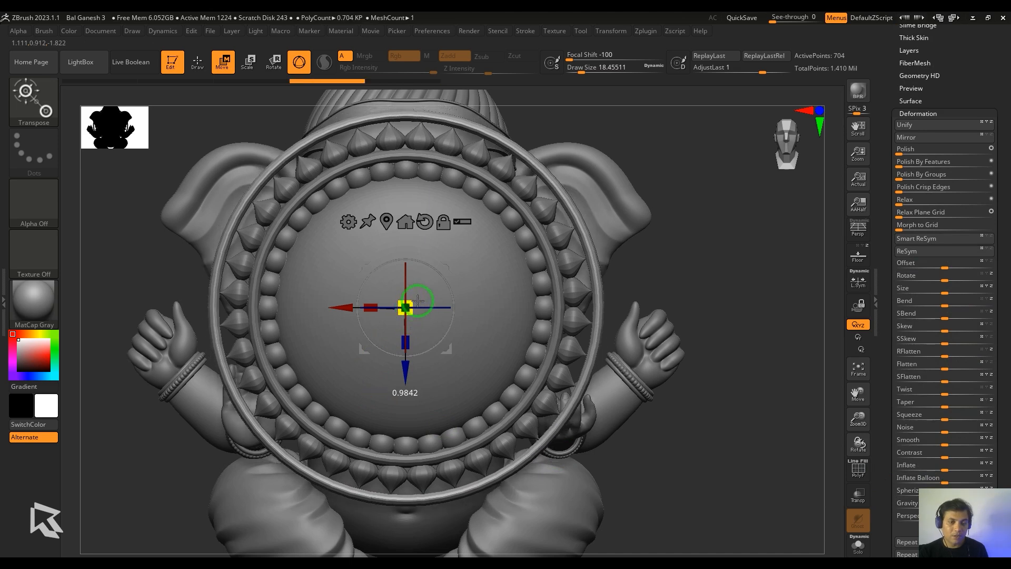
pyautogui.moveTo(661, 420); pyautogui.dragTo(584, 438)
pyautogui.moveTo(347, 344); pyautogui.dragTo(713, 332)
# Merge the bead, spike and thin ring subtools down into the flattened sphere to form one disc.
pyautogui.moveTo(973, 98); pyautogui.dragTo(920, 204)
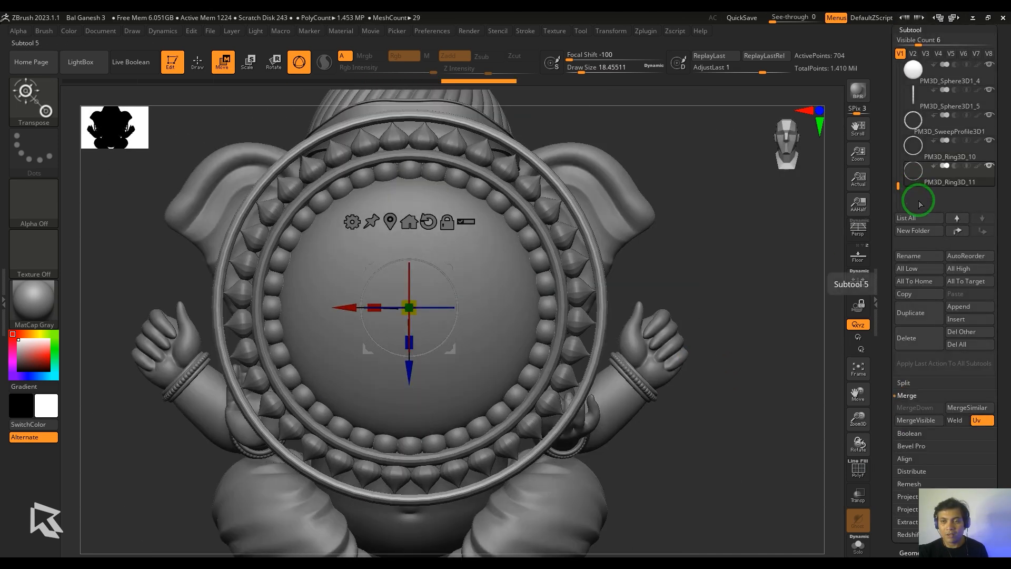
pyautogui.click(912, 69)
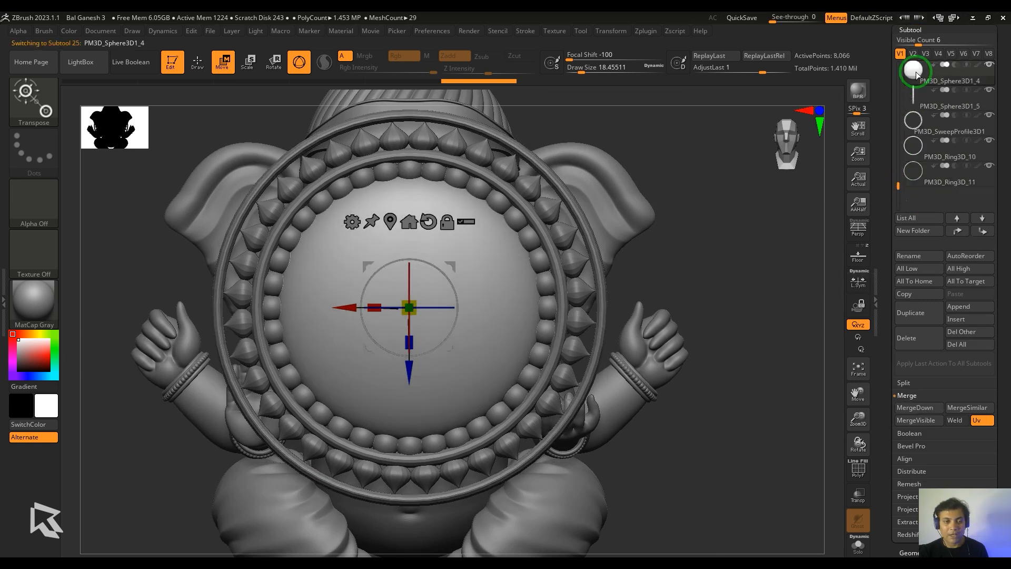
pyautogui.click(920, 407)
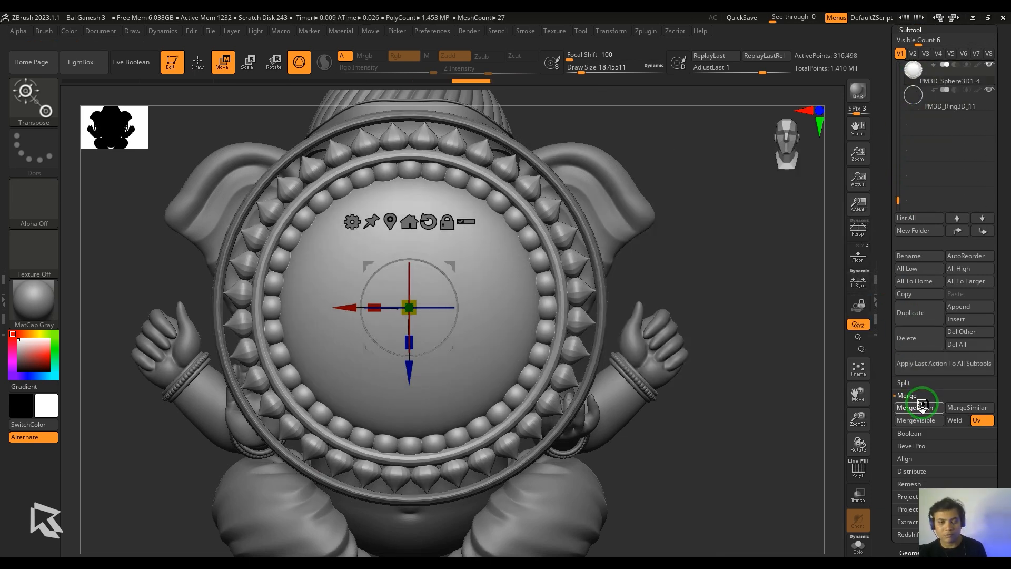
# Scale the merged disc down and move it up onto the front centre of the headband.
pyautogui.moveTo(409, 309); pyautogui.dragTo(403, 190)
pyautogui.moveTo(702, 285); pyautogui.dragTo(244, 388)
pyautogui.moveTo(451, 311); pyautogui.dragTo(570, 163)
pyautogui.moveTo(339, 300); pyautogui.dragTo(742, 392)
pyautogui.moveTo(523, 239); pyautogui.dragTo(527, 250)
pyautogui.moveTo(523, 299); pyautogui.dragTo(523, 285)
# Align the disc's tilt with the headband and adjust its depth so it rests against the band's surface.
pyautogui.moveTo(737, 273); pyautogui.dragTo(347, 295)
pyautogui.keyDown('alt'); pyautogui.moveTo(348, 295); pyautogui.dragTo(364, 337); pyautogui.keyUp('alt')
pyautogui.moveTo(512, 170); pyautogui.dragTo(516, 169)
pyautogui.moveTo(458, 196); pyautogui.dragTo(461, 197)
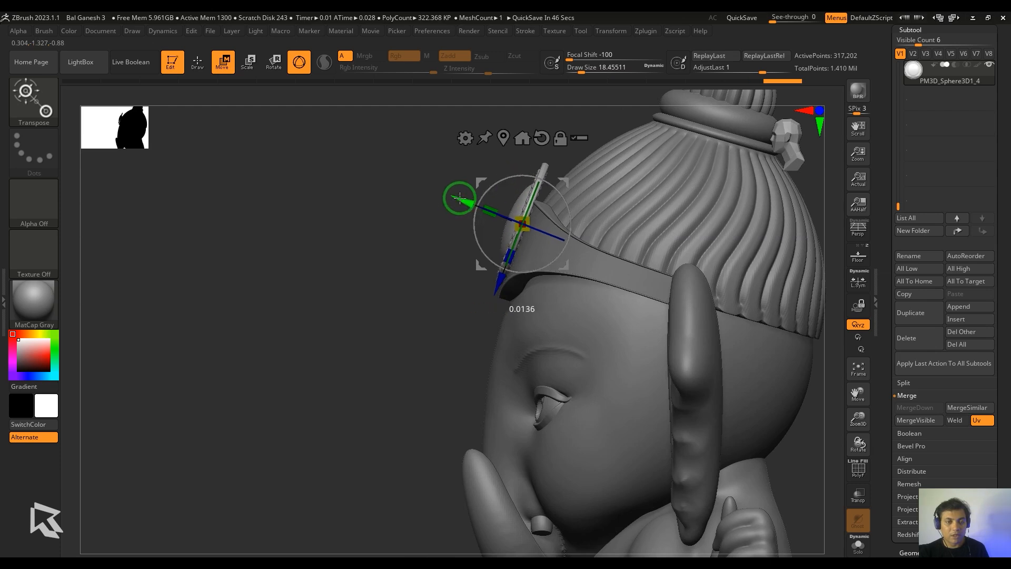
pyautogui.moveTo(363, 294); pyautogui.dragTo(724, 323)
pyautogui.keyDown('shift'); pyautogui.moveTo(753, 222); pyautogui.dragTo(758, 208); pyautogui.keyUp('shift')
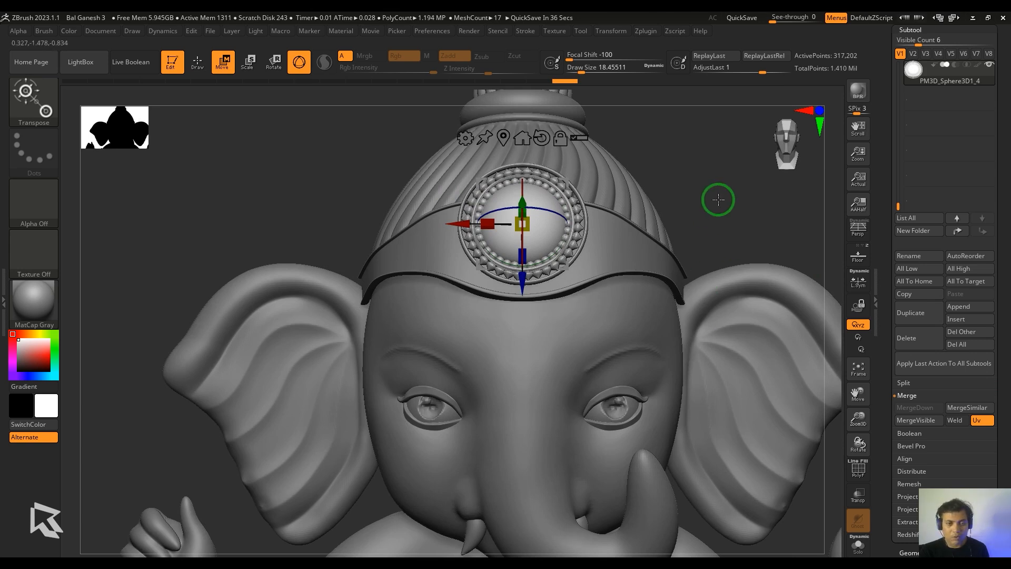
pyautogui.keyDown('alt'); pyautogui.moveTo(719, 224); pyautogui.dragTo(706, 175); pyautogui.keyUp('alt')
pyautogui.moveTo(782, 188); pyautogui.dragTo(815, 221)
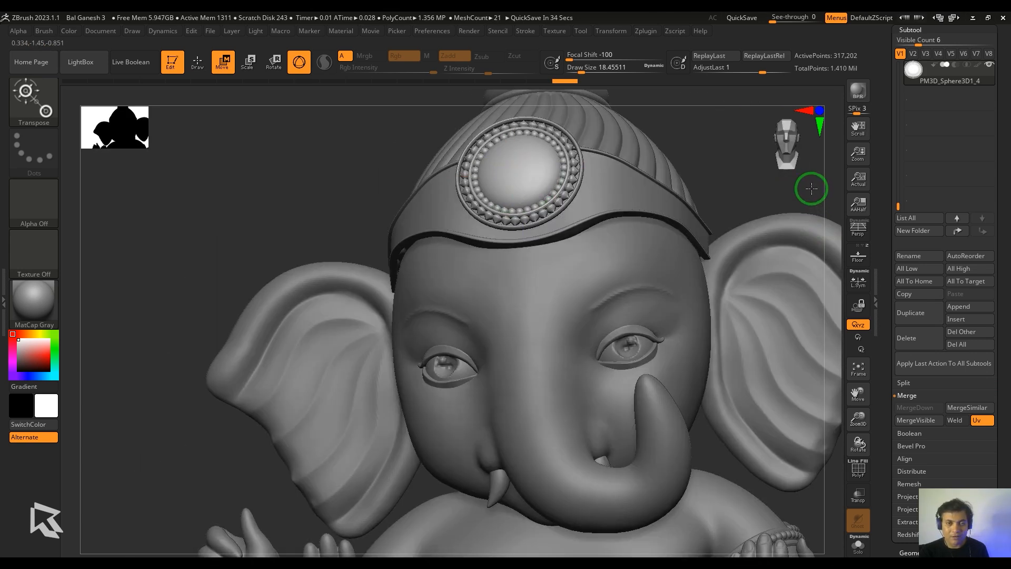
pyautogui.keyDown('alt'); pyautogui.moveTo(727, 196); pyautogui.dragTo(695, 158); pyautogui.keyUp('alt')
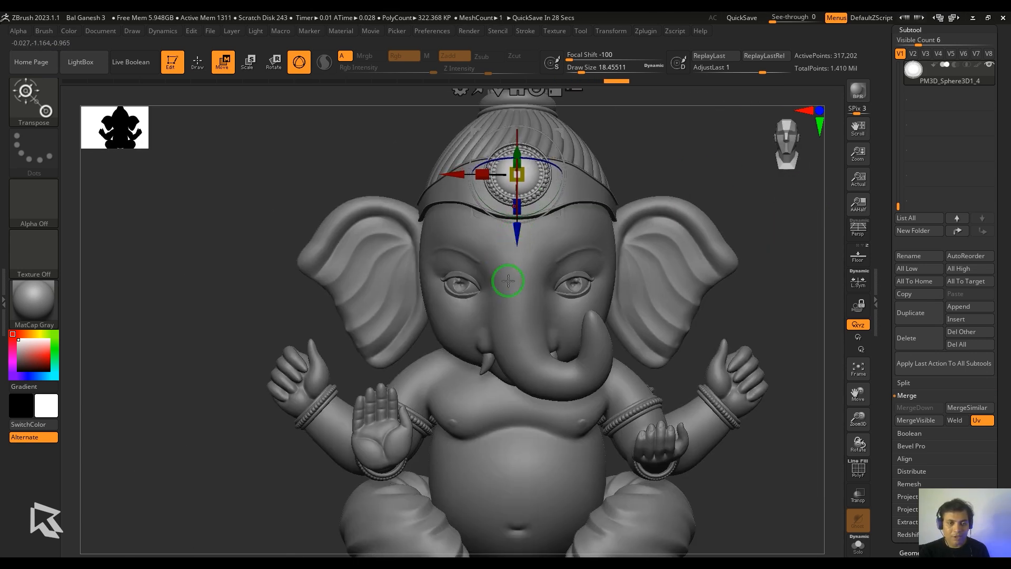
# Duplicate the headband disc and move the copy straight down to the front of the belly.
pyautogui.click(910, 315)
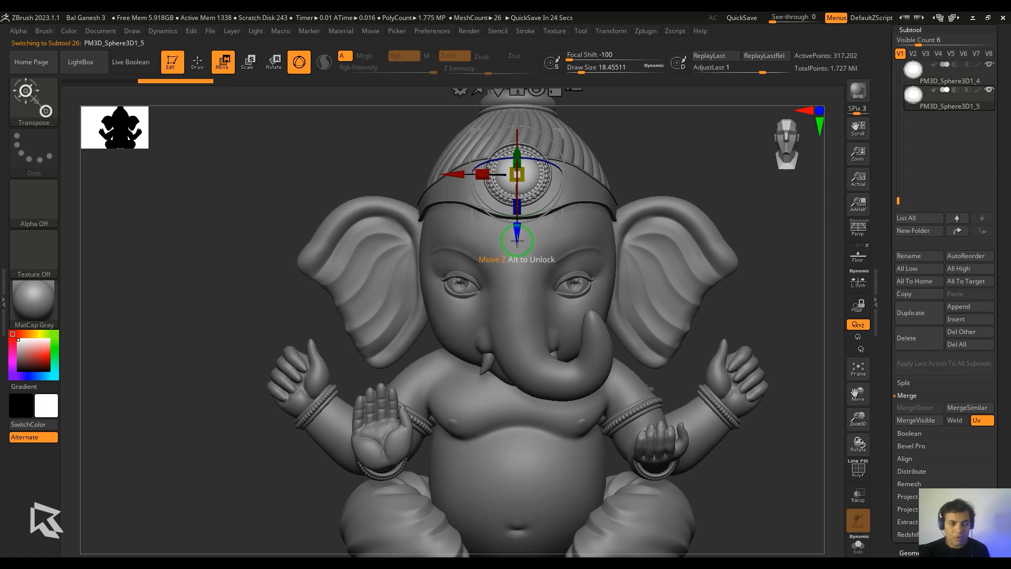
pyautogui.moveTo(516, 240); pyautogui.dragTo(517, 513)
pyautogui.keyDown('shift'); pyautogui.moveTo(219, 494); pyautogui.dragTo(238, 476); pyautogui.keyUp('shift')
pyautogui.moveTo(436, 379); pyautogui.dragTo(570, 415)
pyautogui.moveTo(758, 447); pyautogui.dragTo(794, 445)
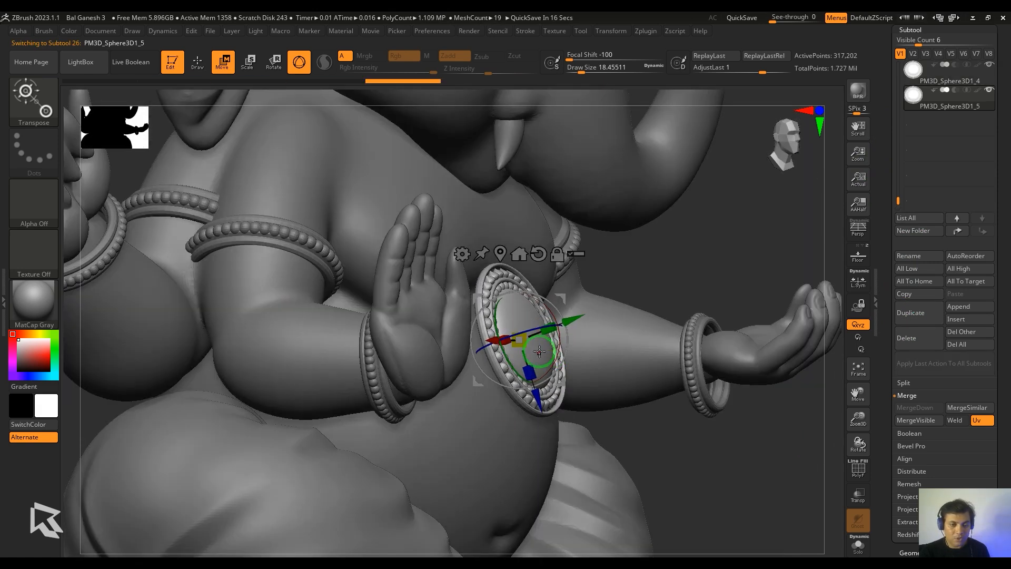
# Scale the duplicated disc down and fit it in depth against the upper belly.
pyautogui.moveTo(556, 340); pyautogui.dragTo(519, 320)
pyautogui.moveTo(575, 330); pyautogui.dragTo(554, 335)
pyautogui.moveTo(561, 315); pyautogui.dragTo(560, 316)
pyautogui.moveTo(536, 327); pyautogui.dragTo(568, 323)
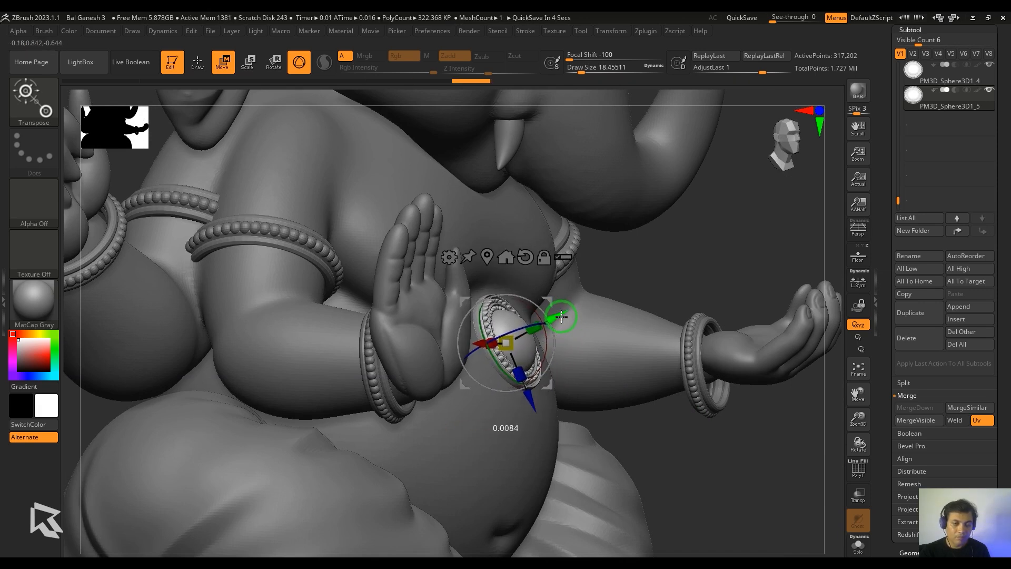
pyautogui.moveTo(732, 425); pyautogui.dragTo(684, 416)
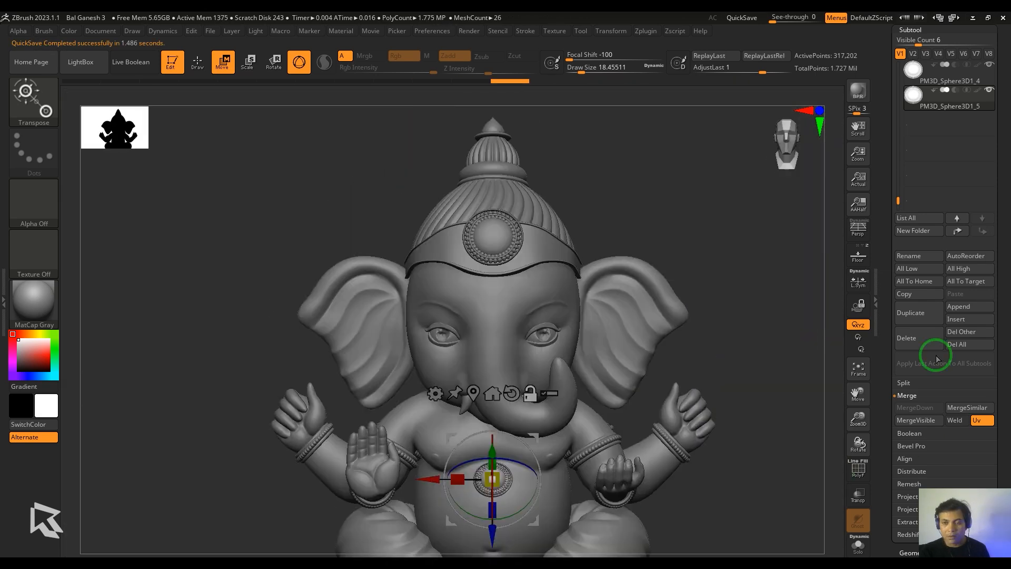
# Append a Sphere3D as a new subtool, make it active and place it scaled down in front of the face.
pyautogui.click(966, 307)
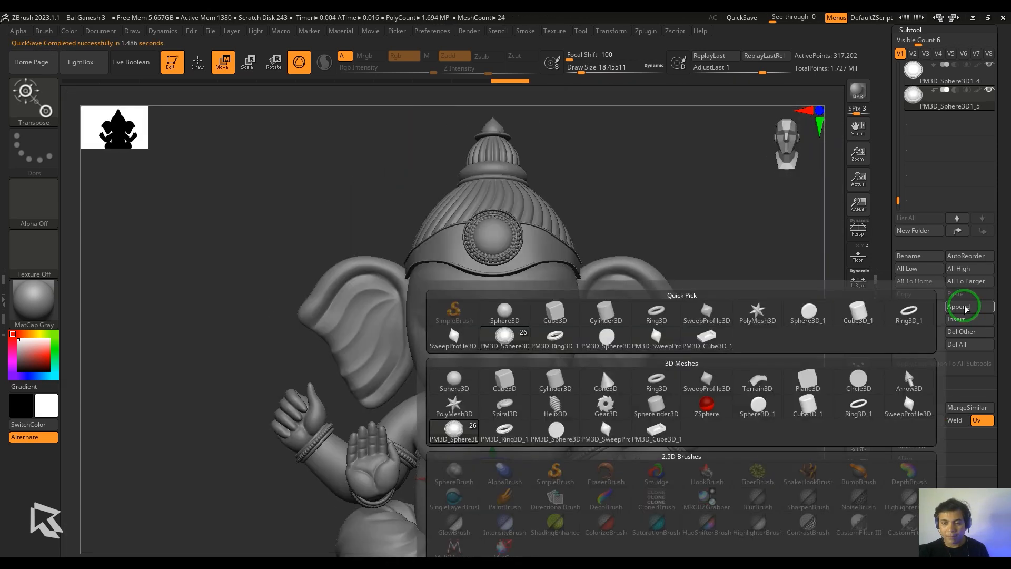
pyautogui.click(456, 382)
pyautogui.keyDown('alt'); pyautogui.click(586, 364); pyautogui.keyUp('alt')
pyautogui.keyDown('shift'); pyautogui.moveTo(584, 364); pyautogui.dragTo(473, 395, button='right'); pyautogui.keyUp('shift')
pyautogui.moveTo(450, 425); pyautogui.dragTo(296, 342)
pyautogui.moveTo(337, 302); pyautogui.dragTo(313, 214)
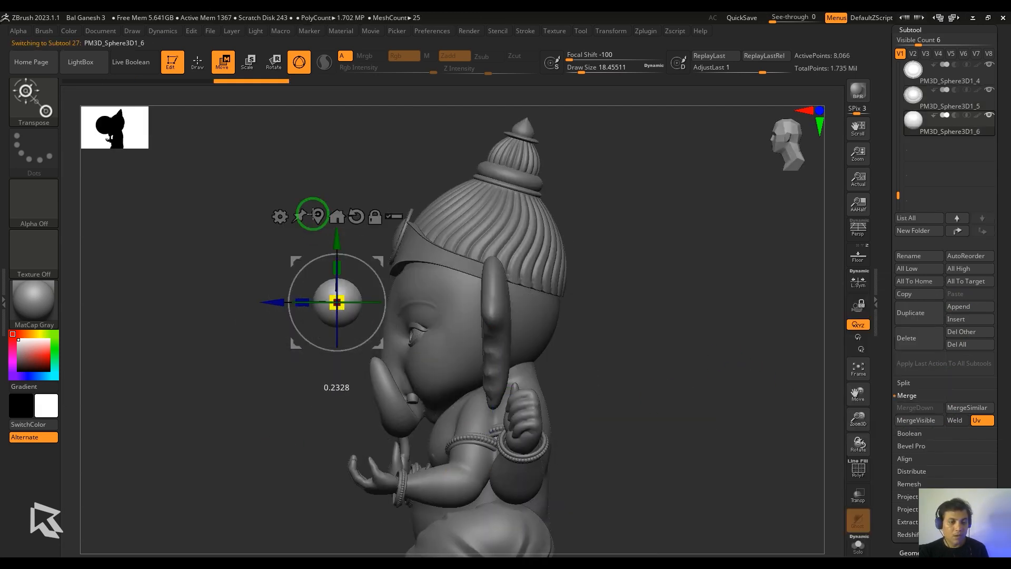
# Stretch the sphere vertically by about 2.33 into a slim ellipsoid just below the headband disc.
pyautogui.keyDown('shift'); pyautogui.moveTo(490, 342); pyautogui.dragTo(621, 337, button='right'); pyautogui.keyUp('shift')
pyautogui.keyDown('ctrl'); pyautogui.moveTo(632, 316); pyautogui.dragTo(767, 435, button='right'); pyautogui.keyUp('ctrl')
pyautogui.moveTo(444, 316); pyautogui.dragTo(444, 259)
pyautogui.moveTo(445, 320); pyautogui.dragTo(451, 259)
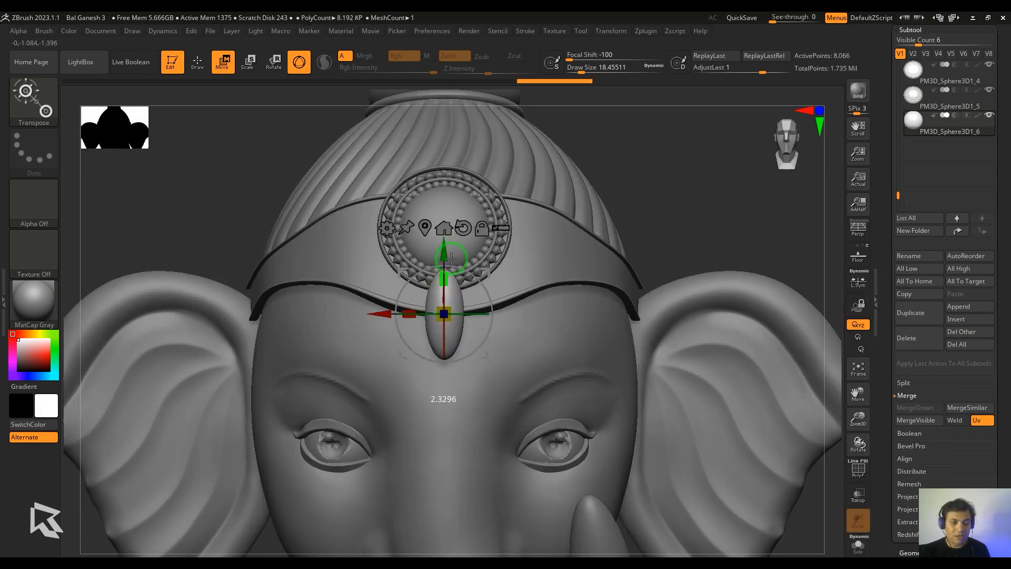
# Shape the ellipsoid into a teardrop with its pointed end up using the Taper deformer.
pyautogui.keyDown('ctrl'); pyautogui.moveTo(677, 247); pyautogui.dragTo(733, 161, button='right'); pyautogui.keyUp('ctrl')
pyautogui.keyDown('alt'); pyautogui.moveTo(719, 189); pyautogui.dragTo(734, 212, button='right'); pyautogui.keyUp('alt')
pyautogui.click(399, 251)
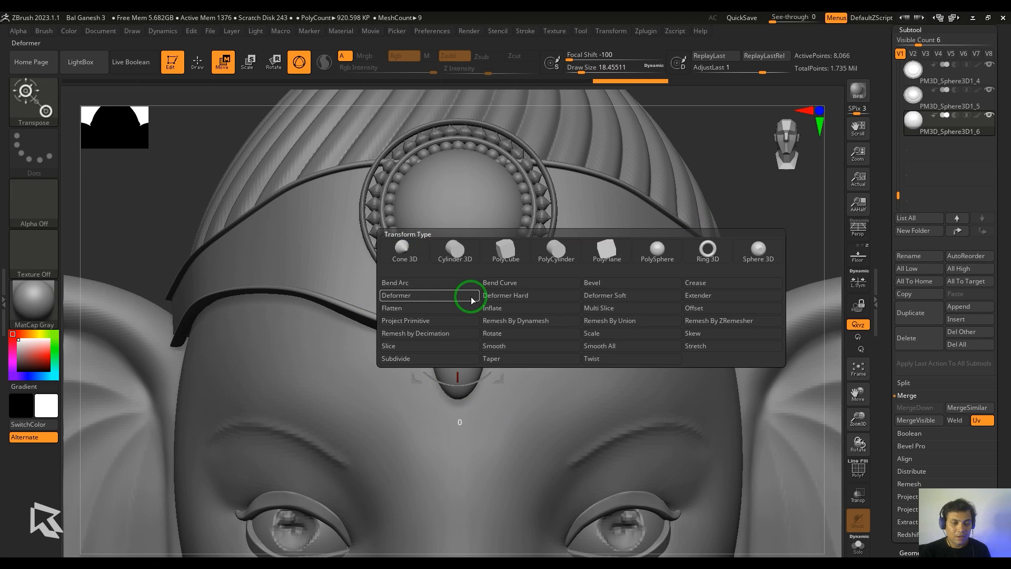
pyautogui.click(492, 358)
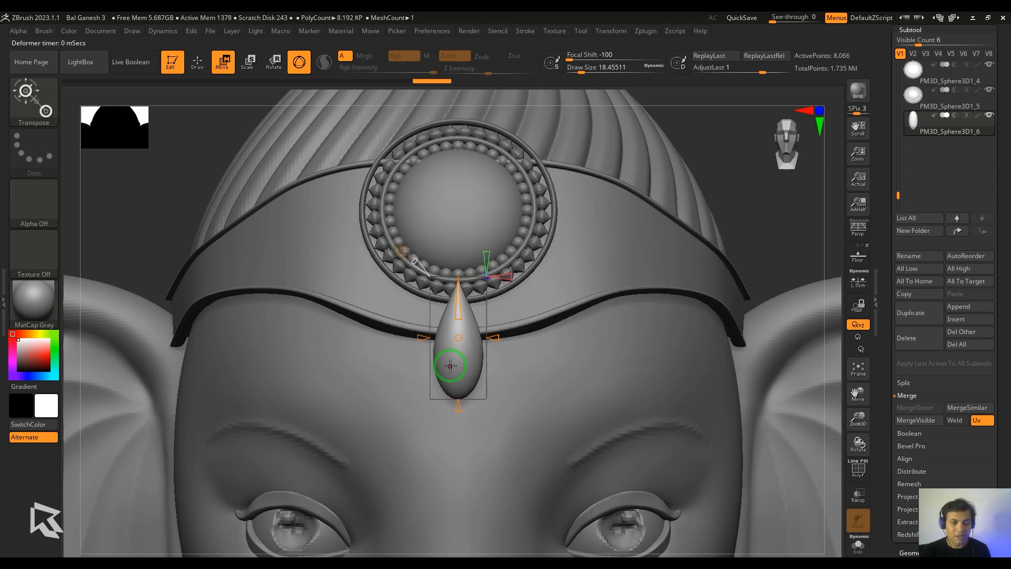
pyautogui.press('w')
# Position the teardrop in depth and tilt it to follow the forehead, hanging just below the headband disc.
pyautogui.keyDown('shift'); pyautogui.moveTo(746, 226); pyautogui.dragTo(713, 225, button='right'); pyautogui.keyUp('shift')
pyautogui.moveTo(397, 334); pyautogui.dragTo(558, 337)
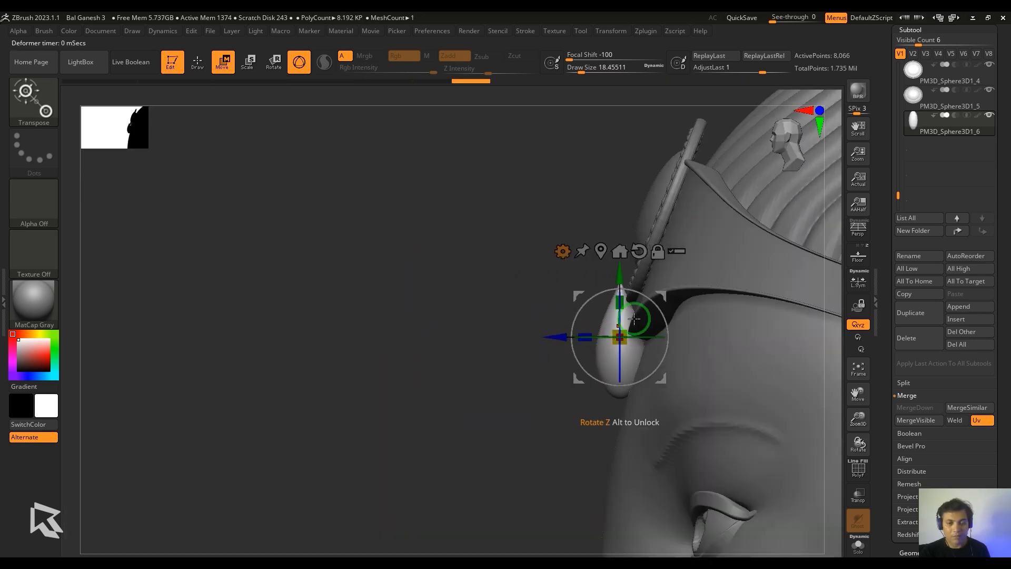
pyautogui.moveTo(653, 302); pyautogui.dragTo(656, 320)
pyautogui.keyDown('shift'); pyautogui.moveTo(453, 370); pyautogui.dragTo(767, 370, button='right'); pyautogui.keyUp('shift')
pyautogui.moveTo(619, 277); pyautogui.dragTo(619, 290)
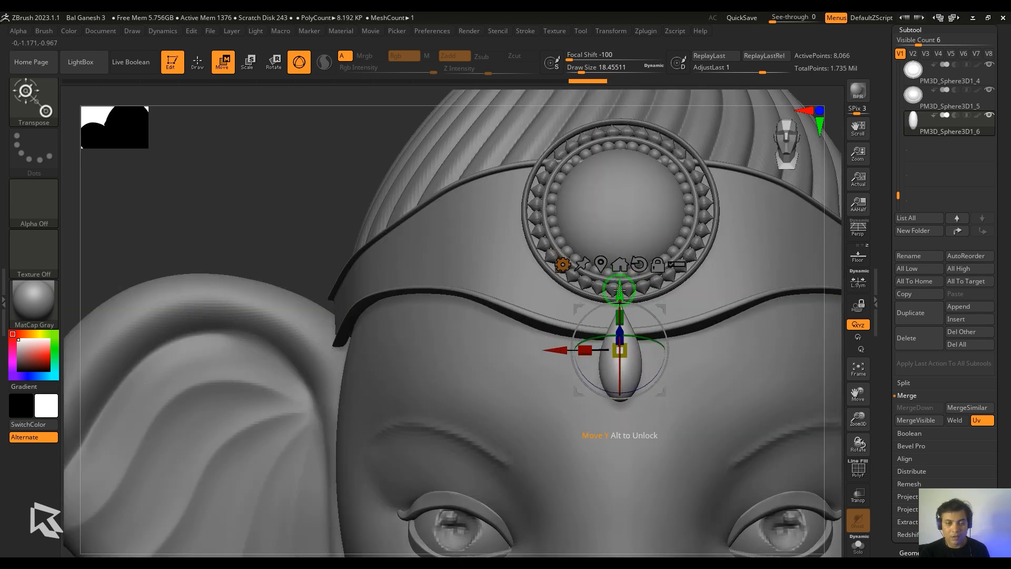
pyautogui.moveTo(668, 392)
pyautogui.mouseDown(button='right')
pyautogui.moveTo(763, 406)
pyautogui.moveTo(679, 403)
pyautogui.mouseUp(button='right')
# Duplicate the teardrop twice, rotating each copy further outward so the petals fan out on one side.
pyautogui.click(911, 314)
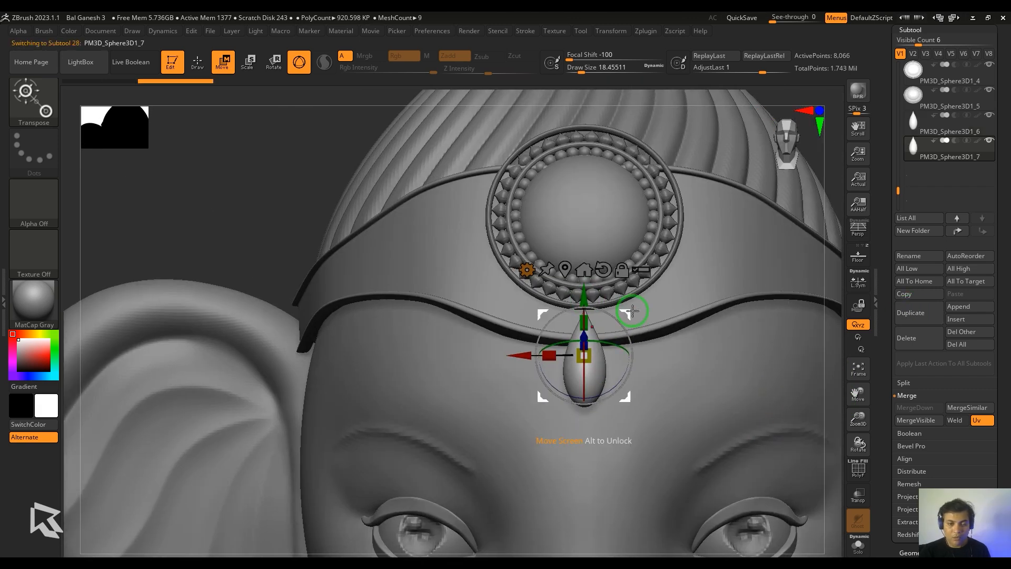
pyautogui.moveTo(632, 312); pyautogui.dragTo(678, 284)
pyautogui.click(912, 313)
pyautogui.moveTo(693, 289); pyautogui.dragTo(683, 284)
pyautogui.moveTo(702, 404); pyautogui.dragTo(723, 407, button='right')
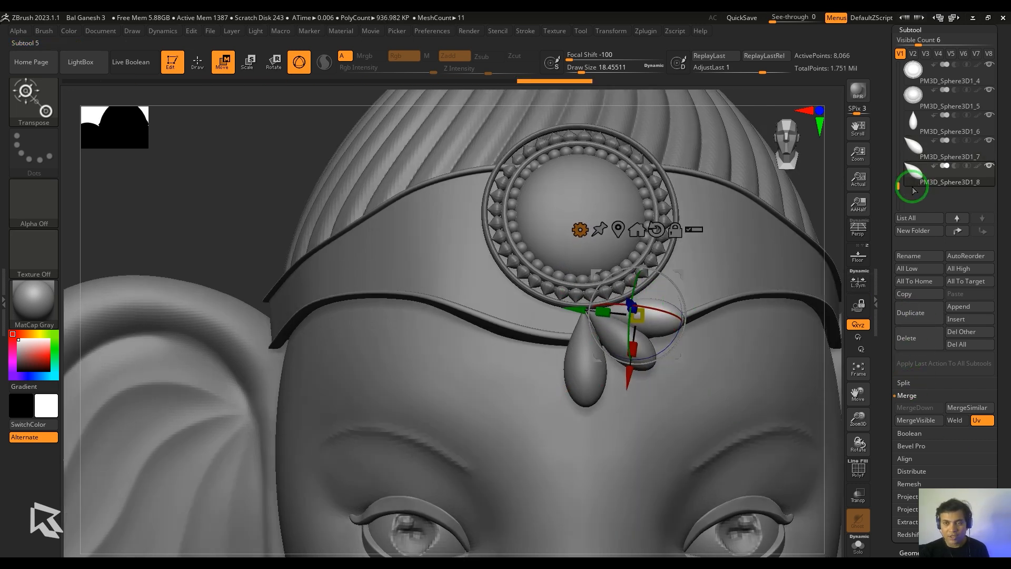
# Duplicate the diagonal petal and mirror the copy to the other side of the forehead.
pyautogui.click(913, 149)
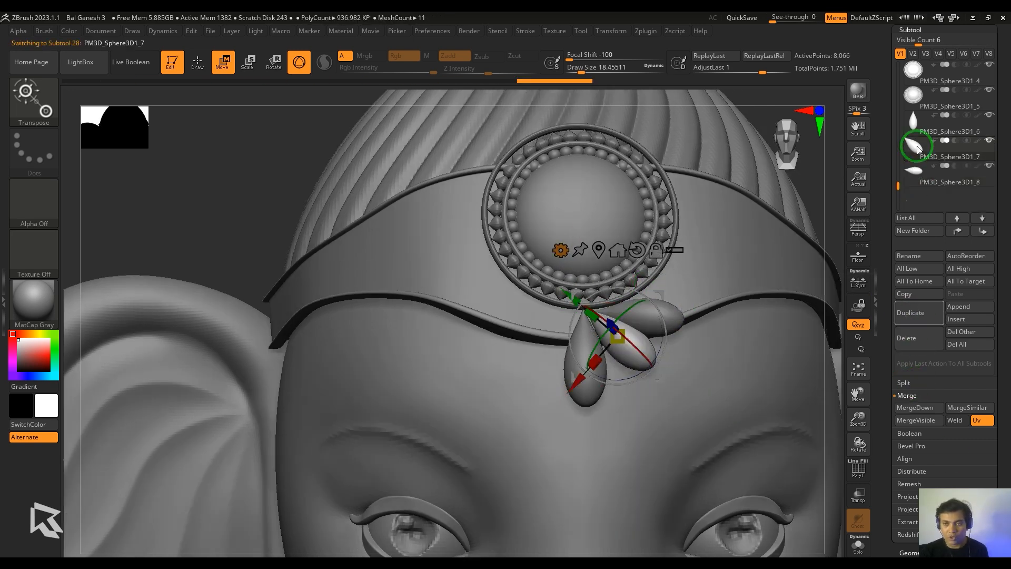
pyautogui.click(910, 315)
pyautogui.moveTo(1002, 456); pyautogui.dragTo(1002, 345)
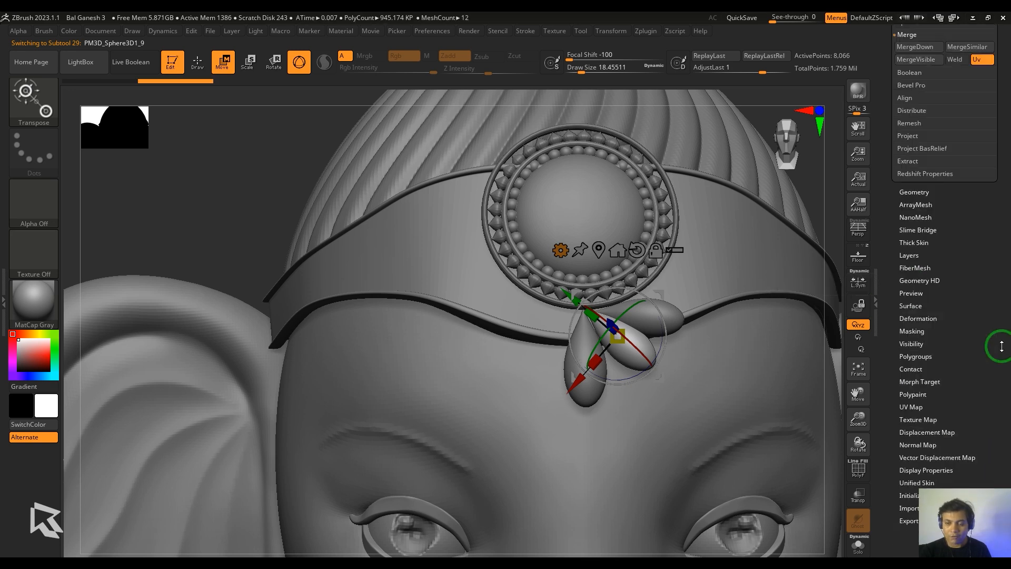
pyautogui.click(915, 321)
pyautogui.click(914, 137)
# Duplicate the nearly horizontal outer petal and mirror the copy to the opposite side.
pyautogui.keyDown('alt'); pyautogui.click(665, 316); pyautogui.keyUp('alt')
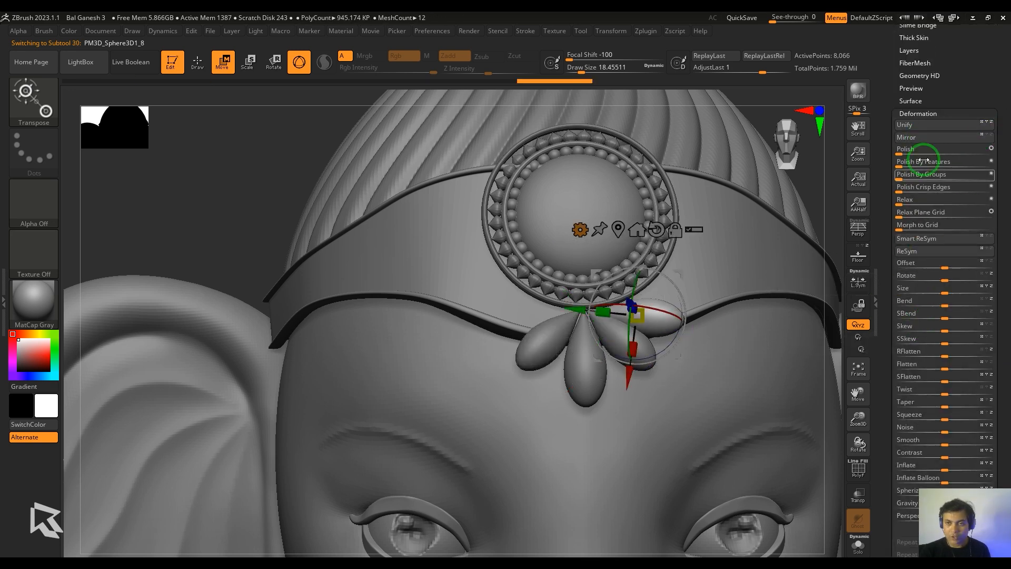
pyautogui.click(910, 156)
pyautogui.click(910, 315)
pyautogui.moveTo(1002, 421); pyautogui.dragTo(1002, 263)
pyautogui.click(916, 261)
pyautogui.click(914, 137)
# Merge all five petal subtools down into one, starting from the central teardrop.
pyautogui.moveTo(979, 105); pyautogui.dragTo(960, 220)
pyautogui.click(911, 292)
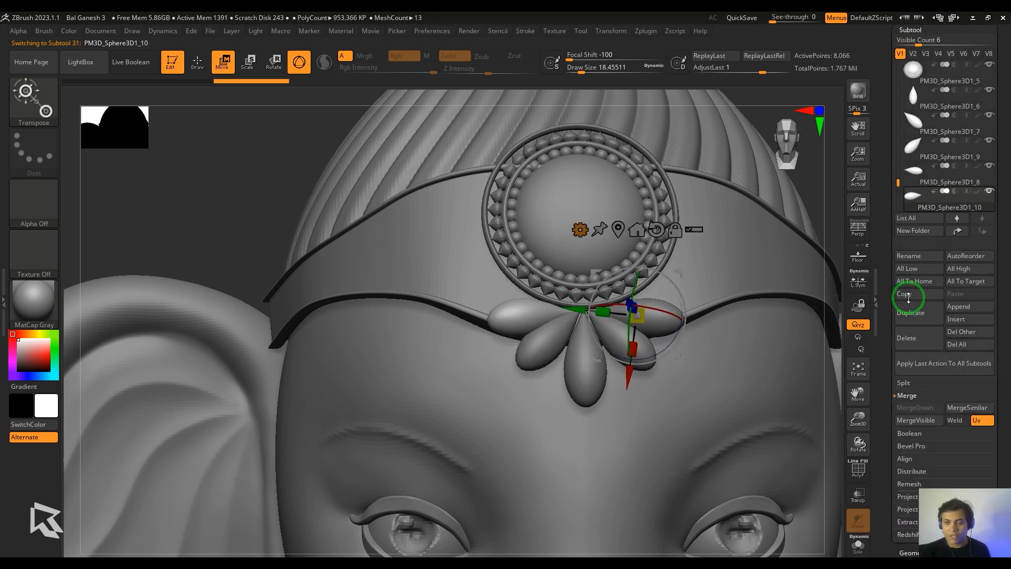
pyautogui.click(912, 100)
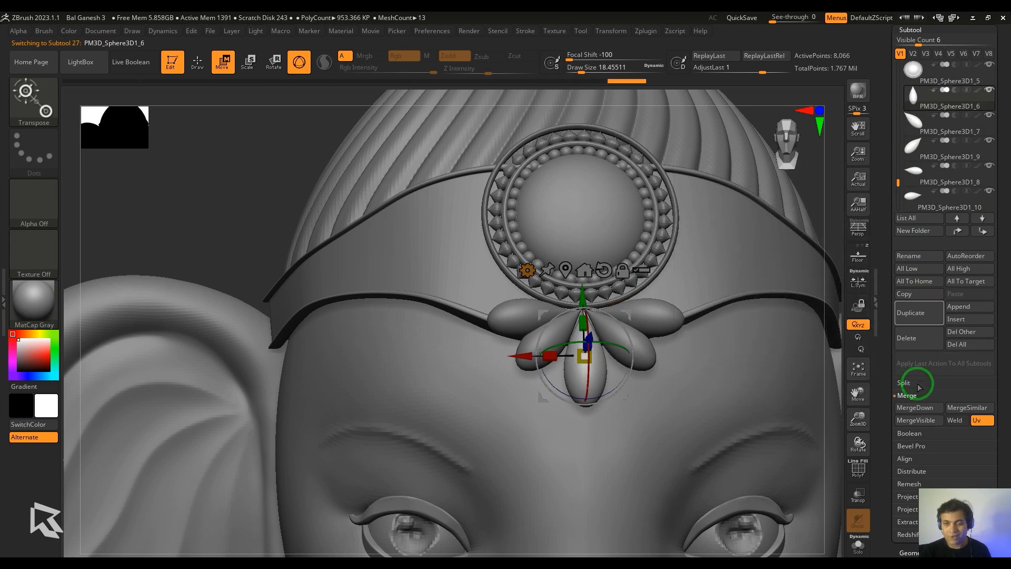
pyautogui.click(912, 409)
pyautogui.click(912, 409)
pyautogui.click(912, 409)
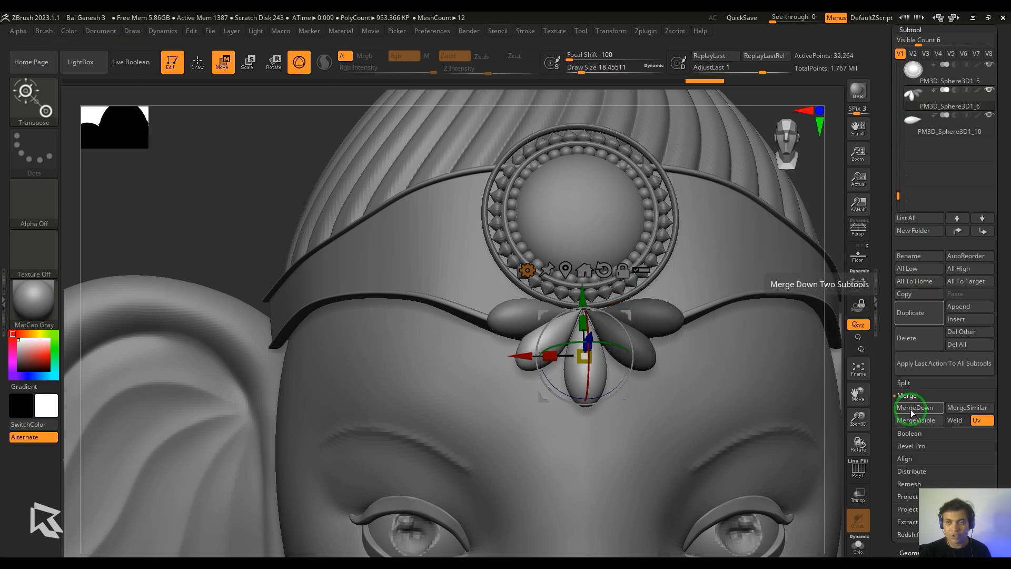
pyautogui.click(912, 409)
# Move the petal cluster up beneath the headband disc and fit its size and depth against the headband.
pyautogui.keyDown('alt'); pyautogui.moveTo(826, 445); pyautogui.dragTo(791, 348); pyautogui.keyUp('alt')
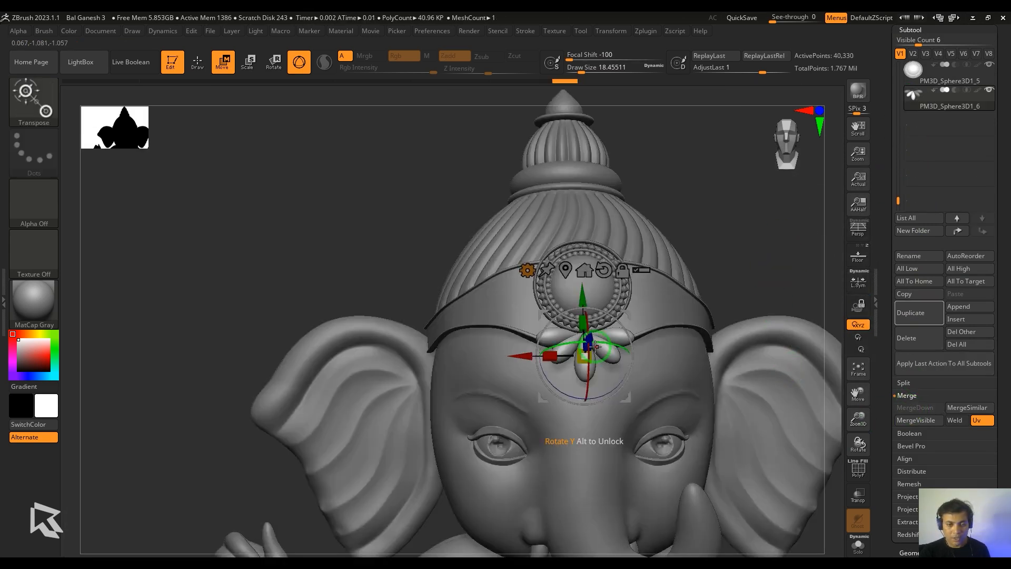
pyautogui.moveTo(582, 297); pyautogui.dragTo(582, 273)
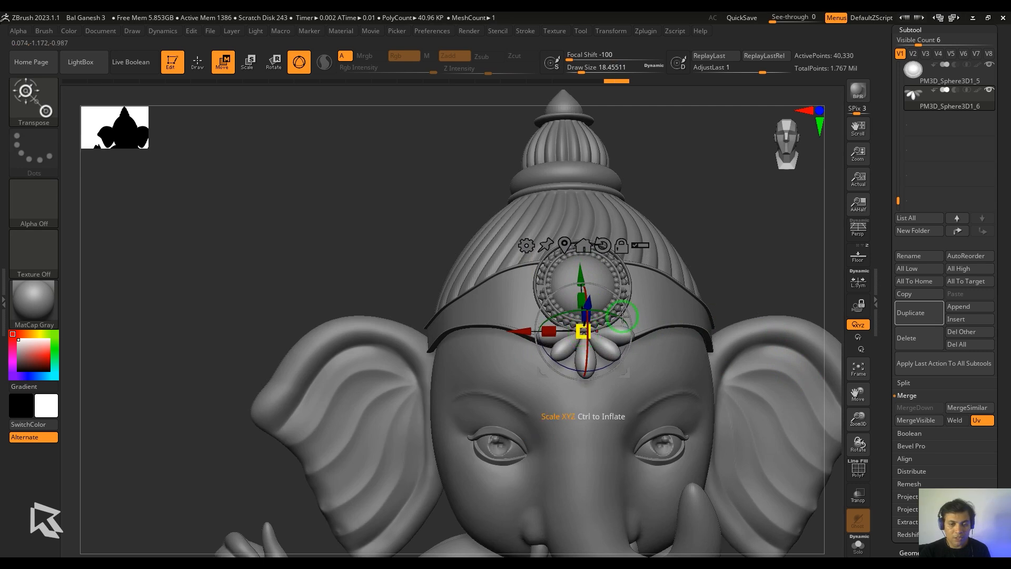
pyautogui.moveTo(552, 347); pyautogui.dragTo(592, 369, button='right')
pyautogui.moveTo(586, 333); pyautogui.dragTo(585, 328)
pyautogui.moveTo(669, 307); pyautogui.dragTo(737, 298)
pyautogui.moveTo(646, 312); pyautogui.dragTo(643, 312)
pyautogui.moveTo(751, 358); pyautogui.dragTo(692, 341)
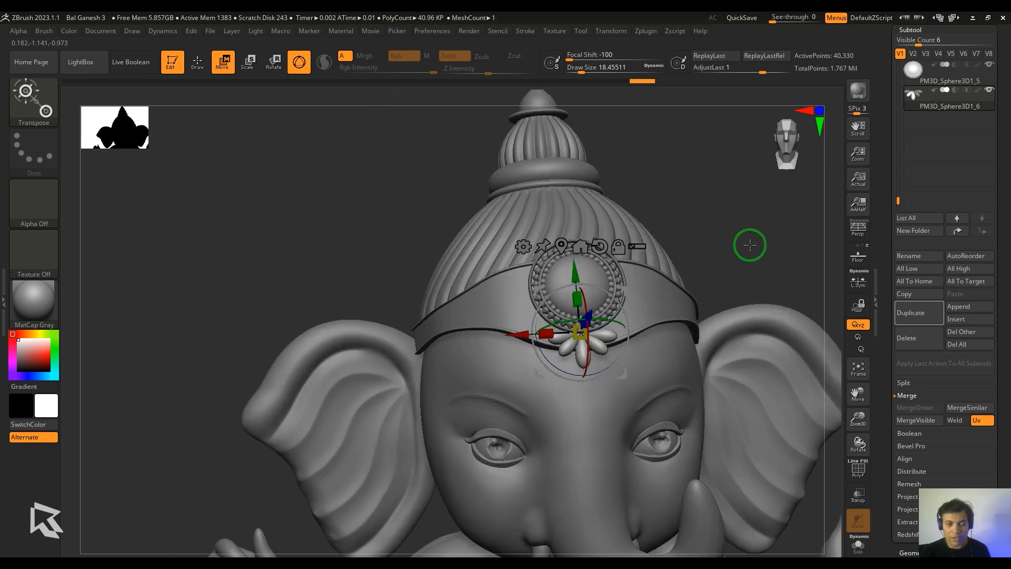
# Check from the side and front how the petal cluster sits beneath the headband disc.
pyautogui.keyDown('shift'); pyautogui.moveTo(749, 244); pyautogui.dragTo(754, 226); pyautogui.keyUp('shift')
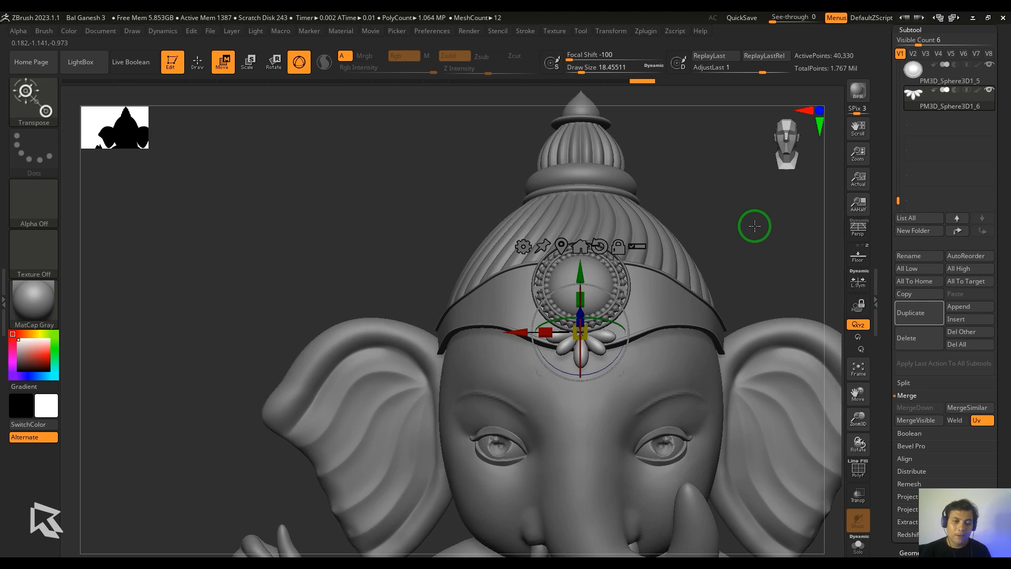
pyautogui.moveTo(755, 226); pyautogui.dragTo(387, 457)
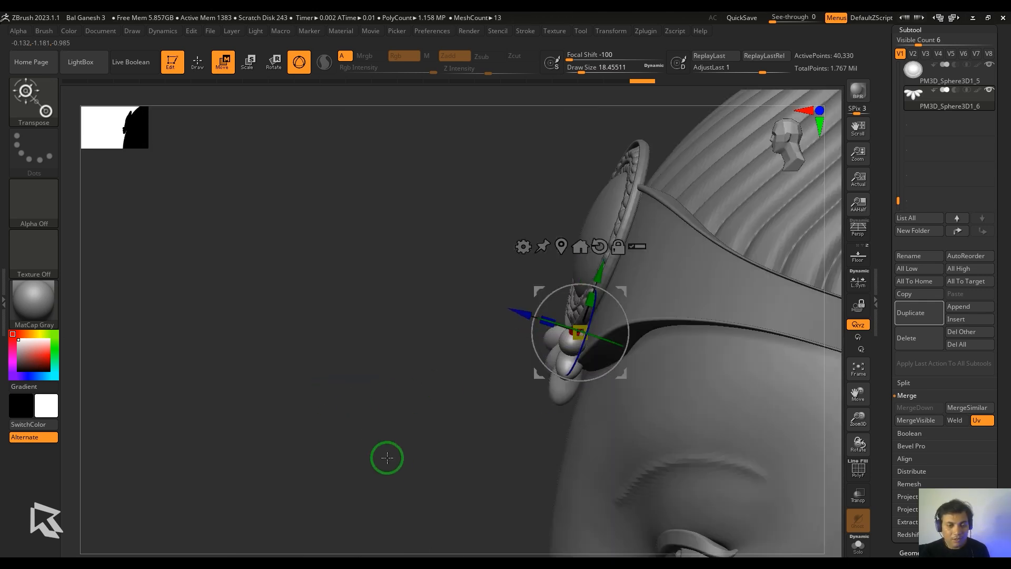
pyautogui.keyDown('alt'); pyautogui.click(622, 231); pyautogui.keyUp('alt')
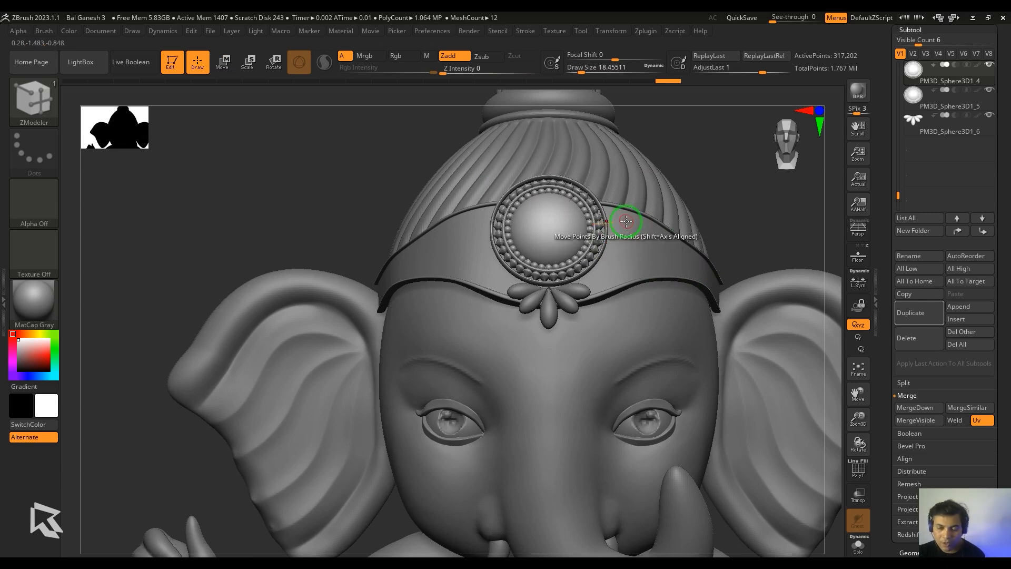
pyautogui.keyDown('alt'); pyautogui.moveTo(742, 211); pyautogui.dragTo(725, 198); pyautogui.keyUp('alt')
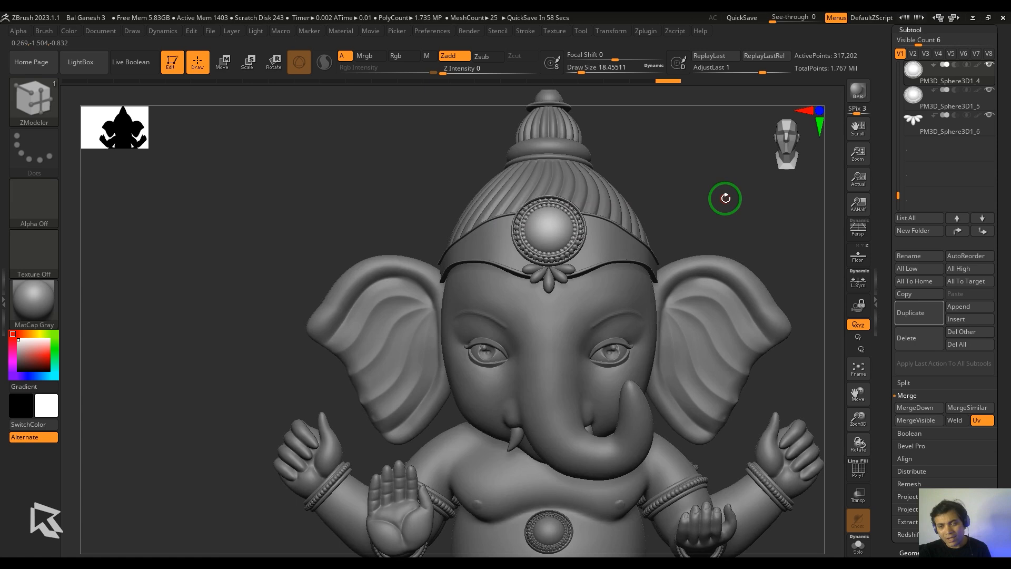
# Start a separate Plane3D primitive, display its polyframe and convert it to a PolyMesh3D.
pyautogui.moveTo(901, 199); pyautogui.dragTo(894, 59)
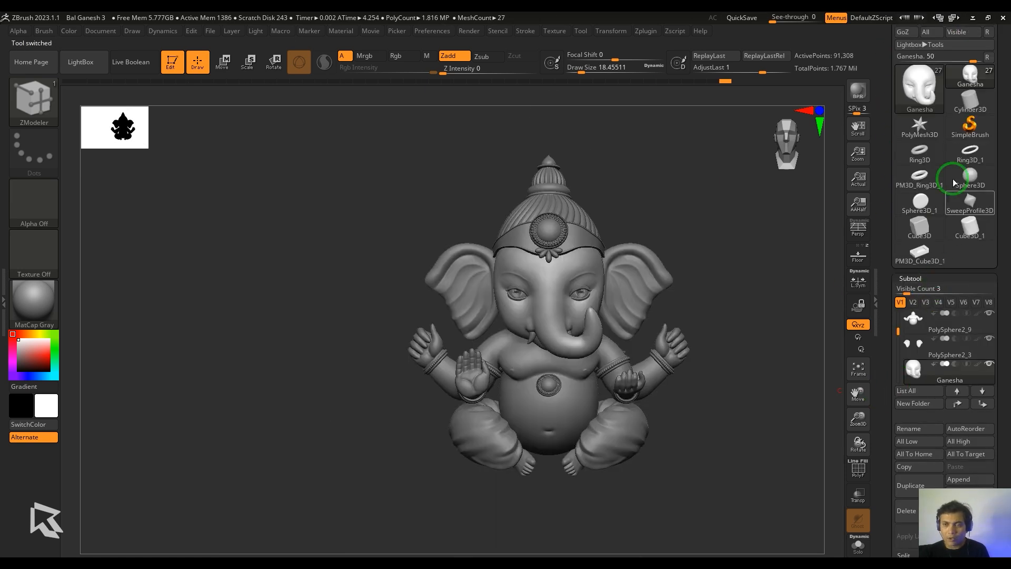
pyautogui.click(919, 126)
pyautogui.click(921, 86)
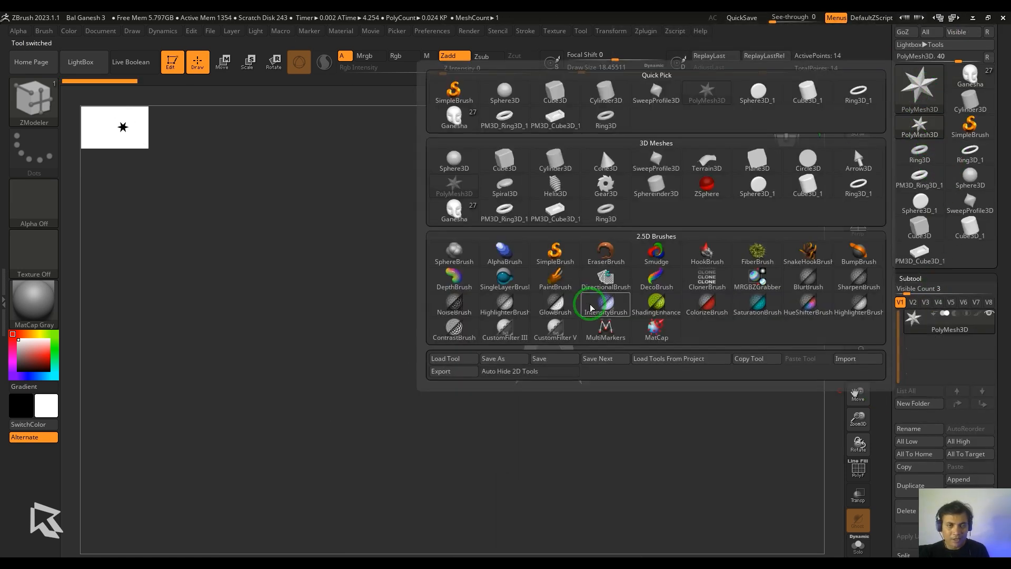
pyautogui.click(757, 156)
pyautogui.hotkey('shift', 'f')
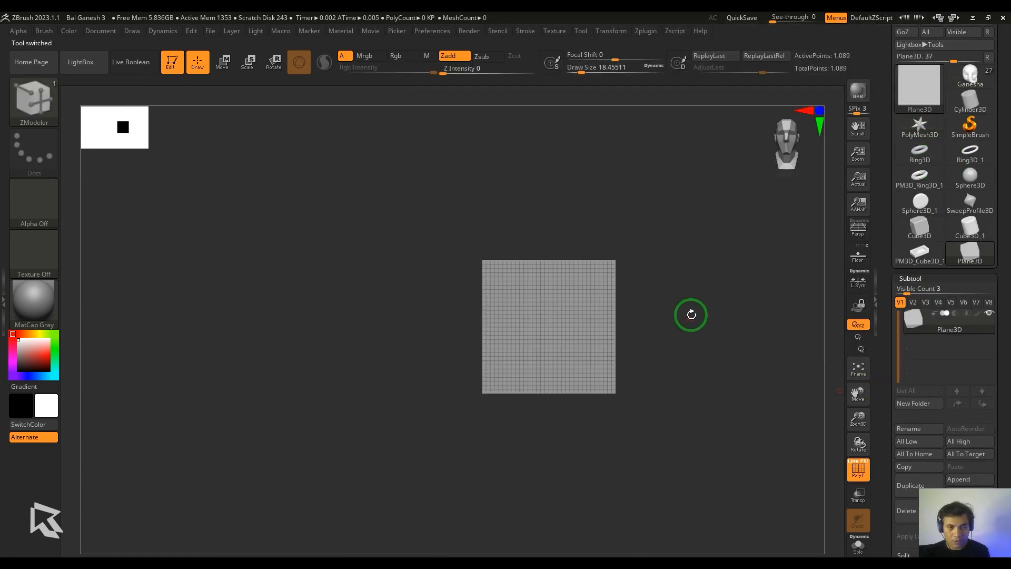
pyautogui.press('f')
pyautogui.scroll(3, 1002, 82)
pyautogui.click(949, 110)
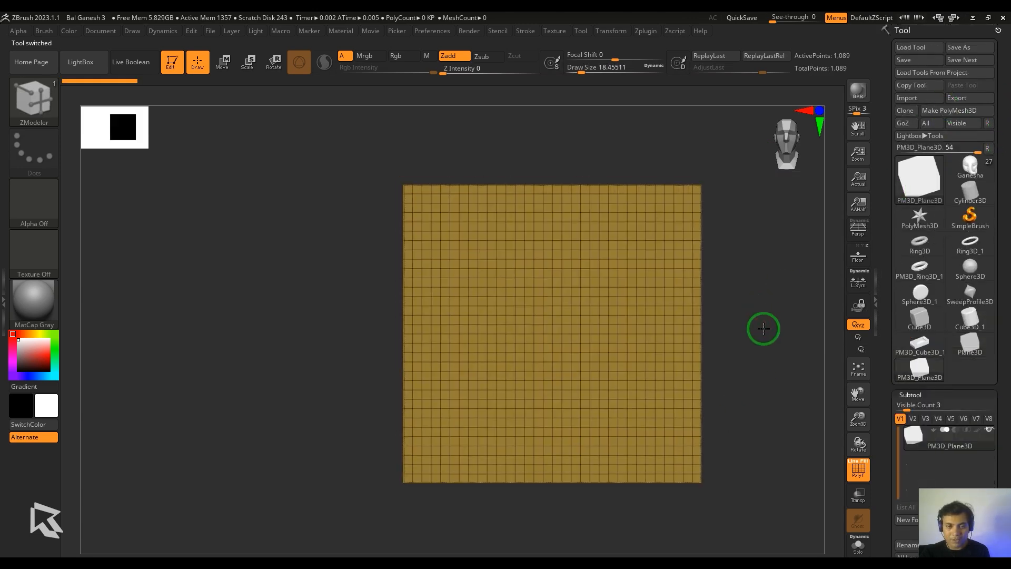
pyautogui.press('f')
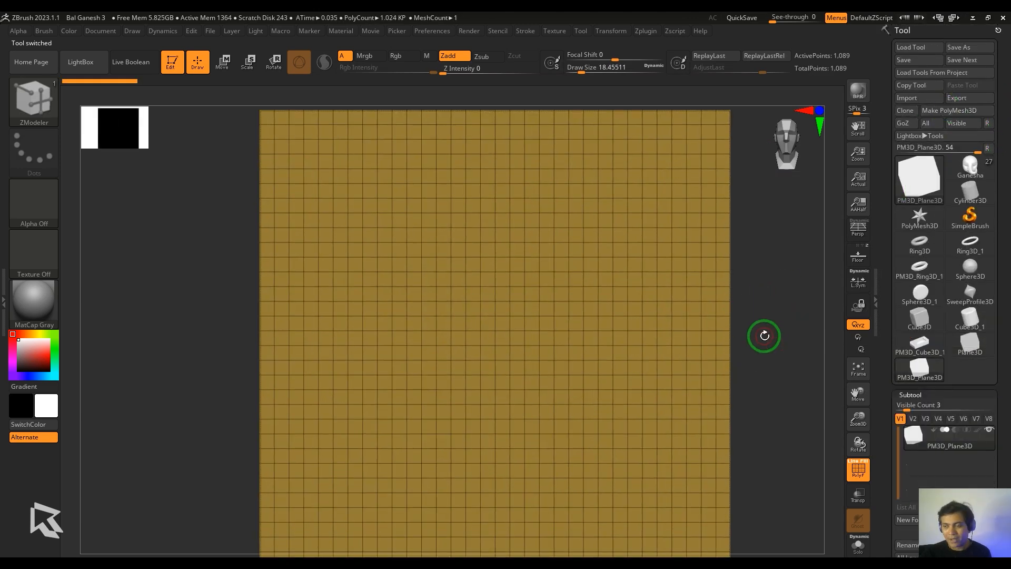
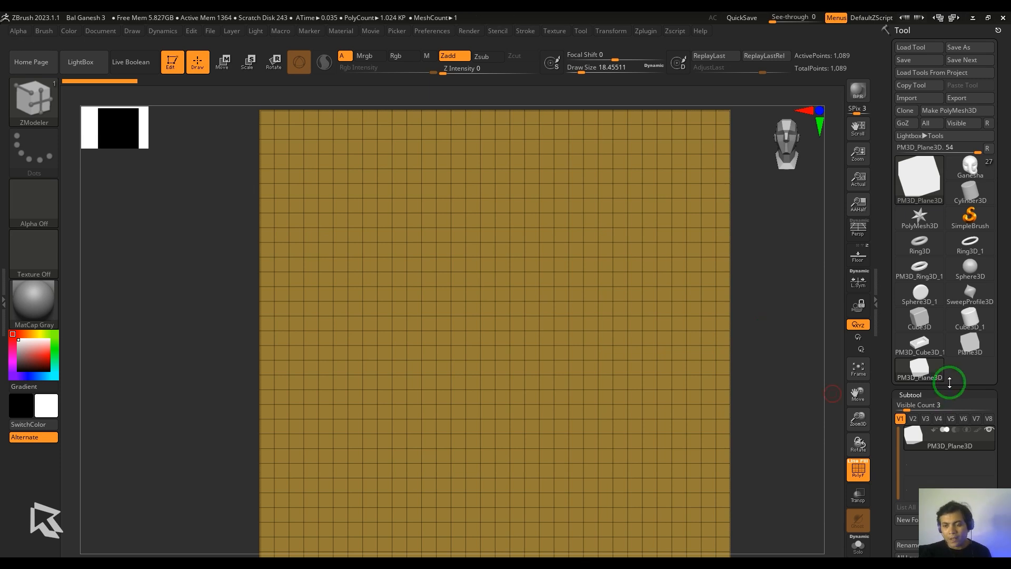
pyautogui.scroll(-5, 985, 459)
pyautogui.click(964, 343)
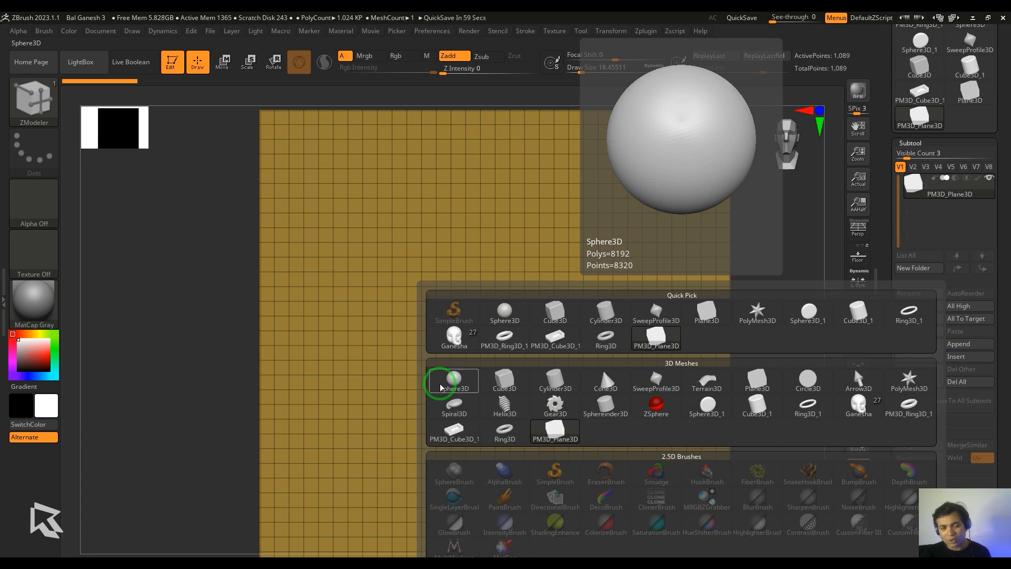
pyautogui.click(454, 381)
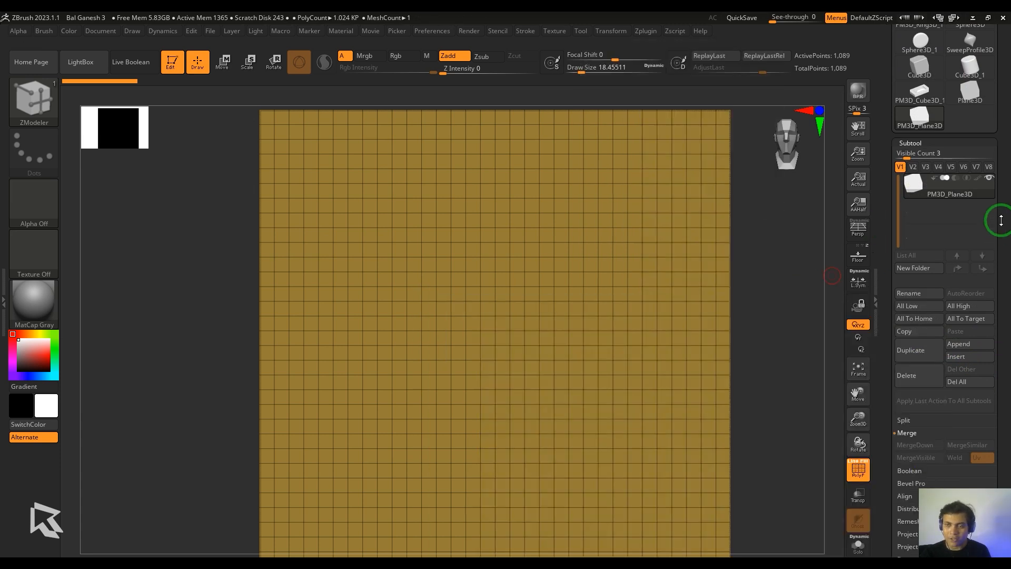
# Make a new Sphere3D primitive the active tool.
pyautogui.scroll(5, 999, 284)
pyautogui.click(921, 238)
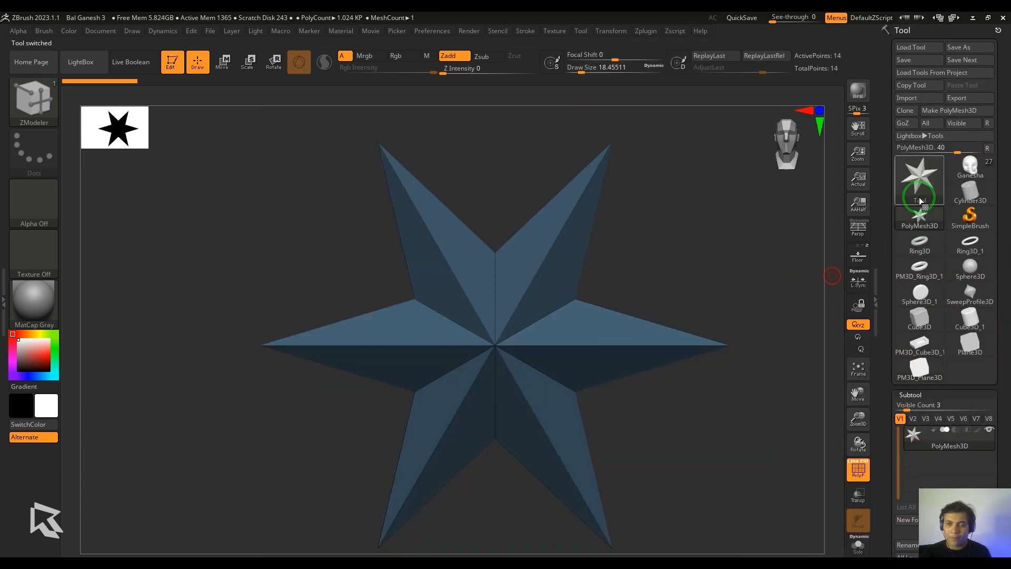
pyautogui.click(918, 196)
pyautogui.click(402, 252)
# Initialize the sphere with HDivide 30 and VDivide 30 and convert it to a PolyMesh3D.
pyautogui.scroll(-6, 977, 488)
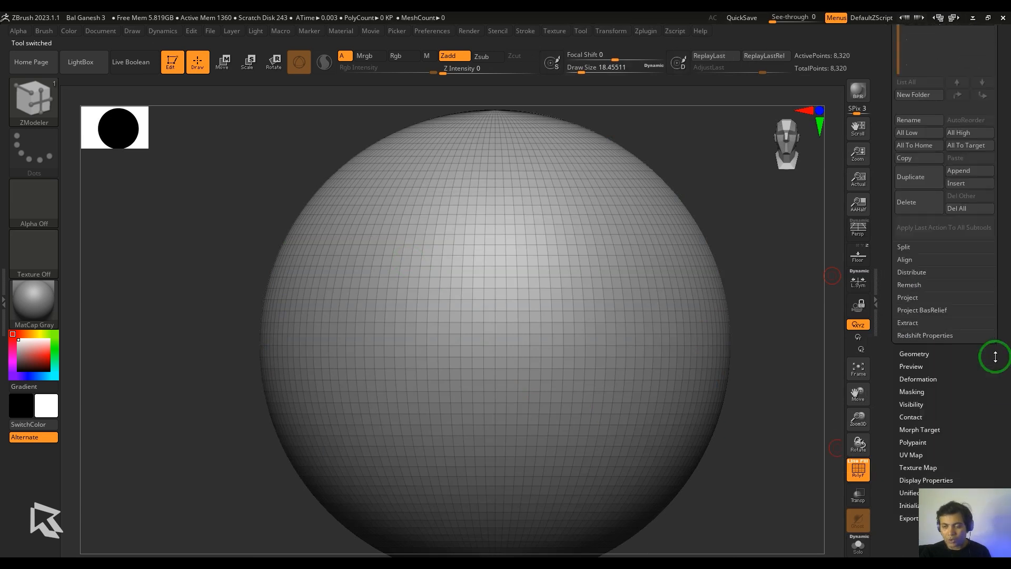
pyautogui.click(916, 475)
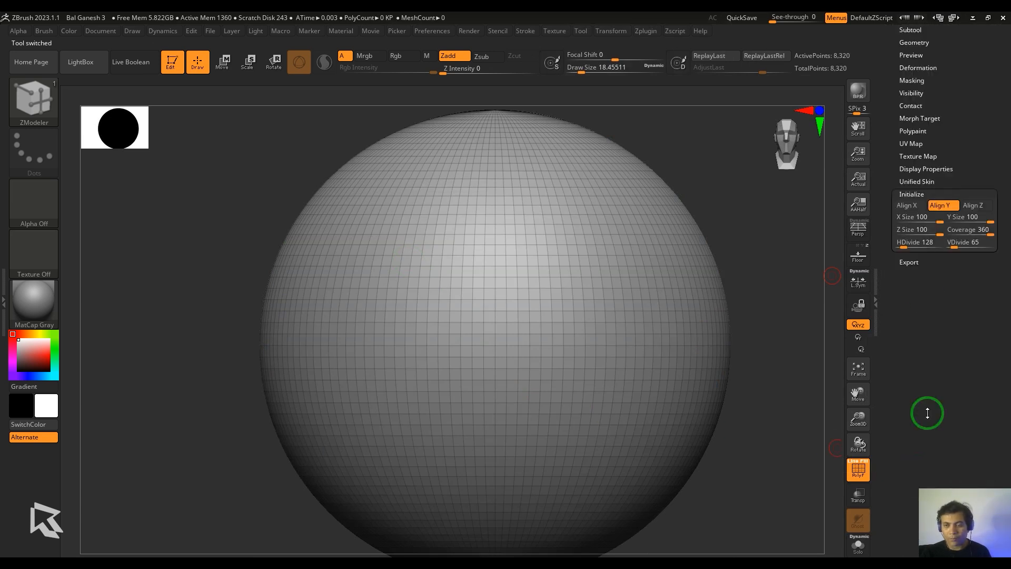
pyautogui.write('30')
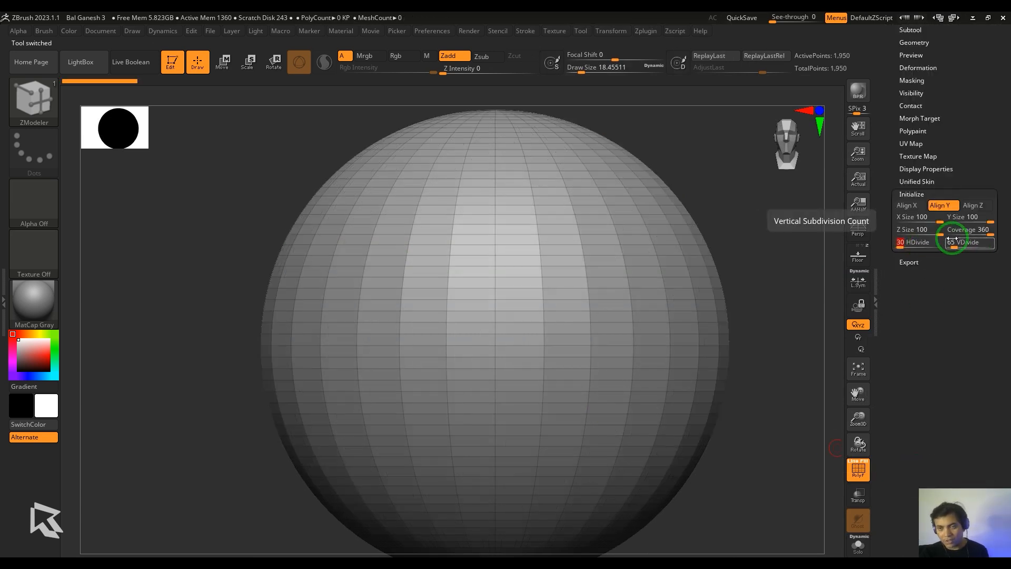
pyautogui.click(954, 242)
pyautogui.write('30')
pyautogui.press('Return')
pyautogui.scroll(10, 971, 253)
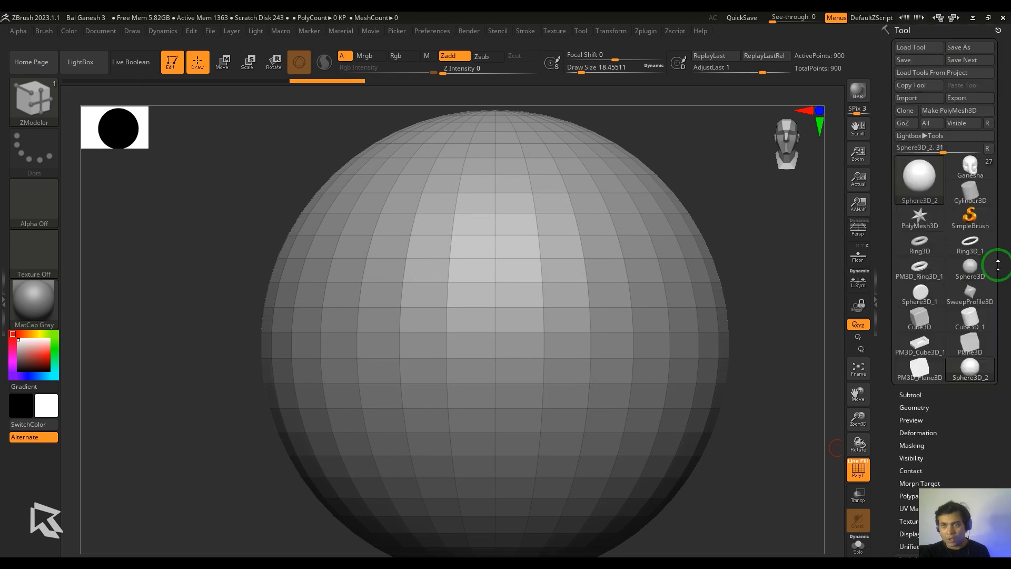
pyautogui.click(955, 110)
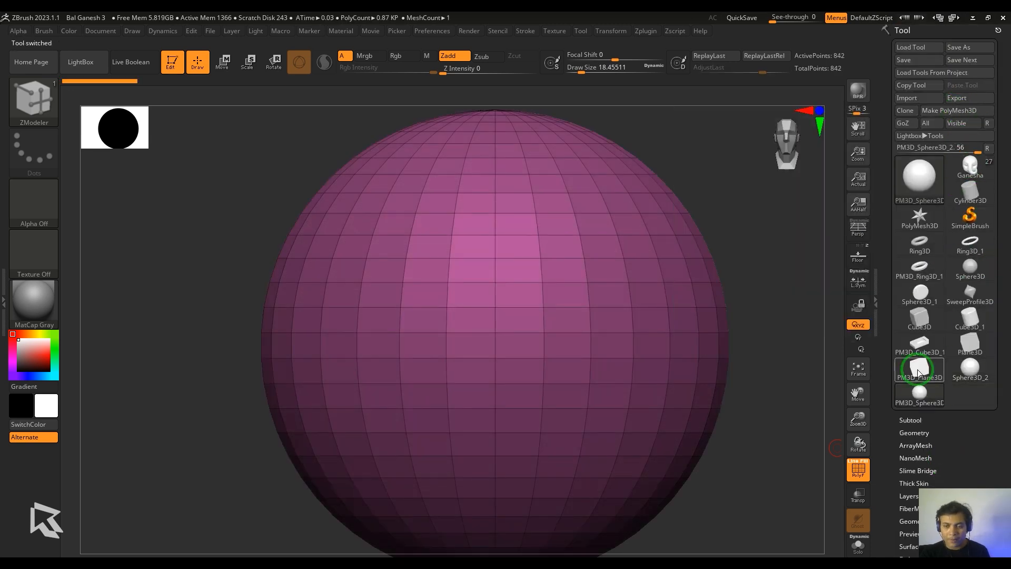
# Return to the plane mesh, append the converted low-resolution sphere as a subtool and make it active.
pyautogui.click(919, 367)
pyautogui.click(915, 417)
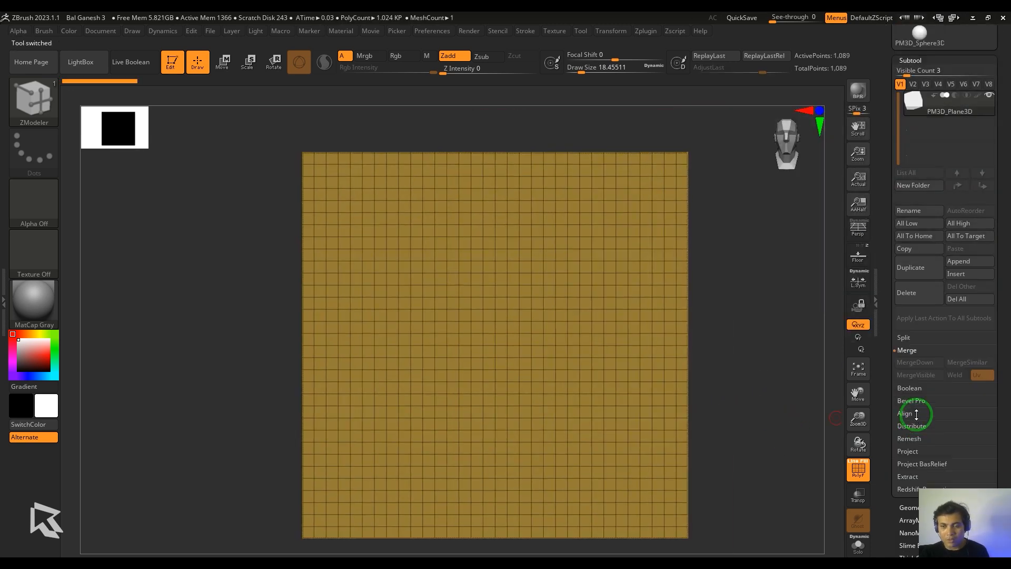
pyautogui.click(967, 256)
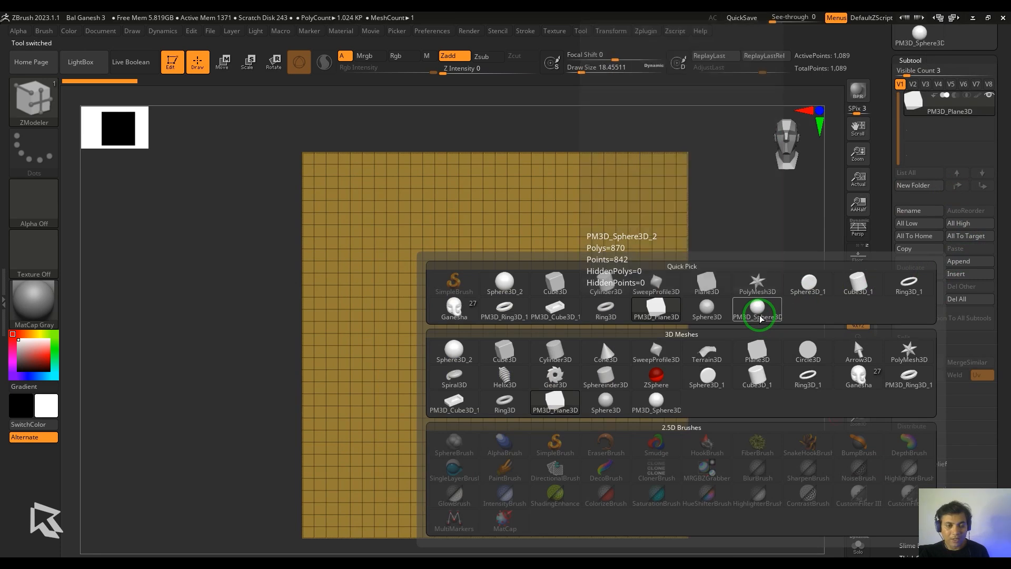
pyautogui.click(760, 318)
pyautogui.keyDown('alt'); pyautogui.click(553, 354); pyautogui.keyUp('alt')
# Rotate the sphere 90 degrees in side view so its pole faces forward, undoing the extra gizmo change.
pyautogui.keyDown('ctrl'); pyautogui.moveTo(770, 382); pyautogui.dragTo(768, 363, button='right'); pyautogui.keyUp('ctrl')
pyautogui.moveTo(767, 363); pyautogui.dragTo(793, 358, button='right')
pyautogui.press('w')
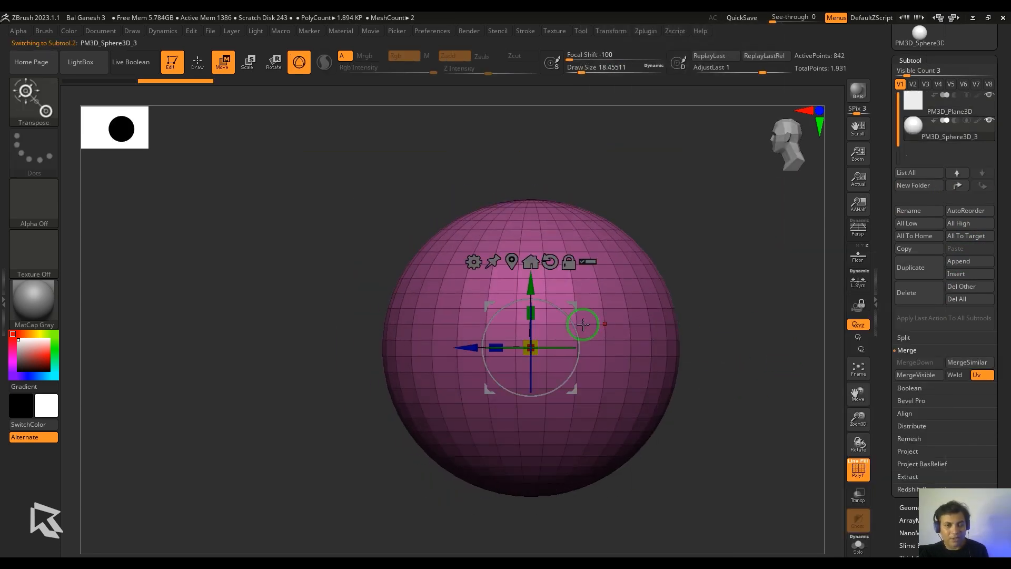
pyautogui.moveTo(579, 332); pyautogui.dragTo(473, 386)
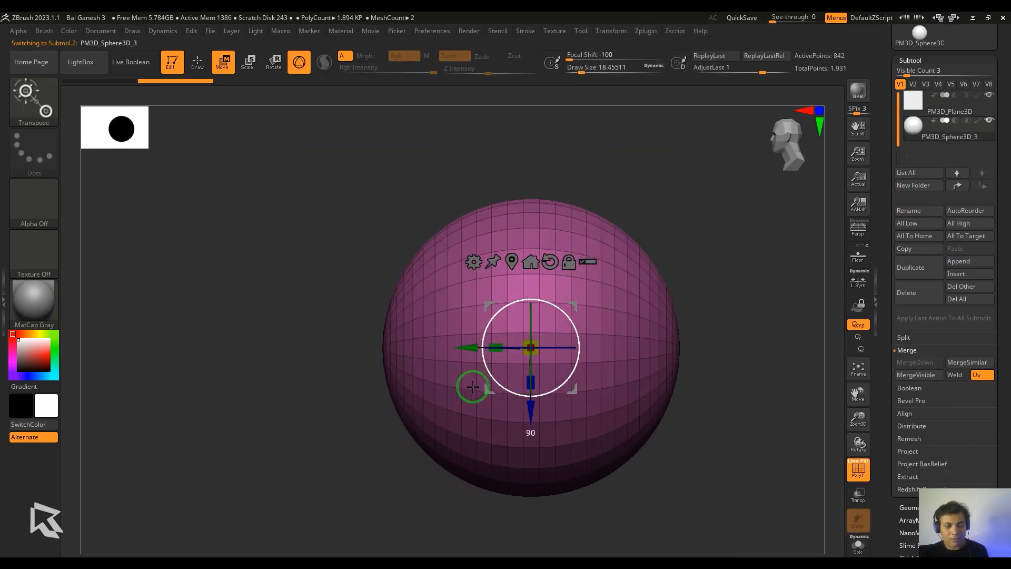
pyautogui.moveTo(531, 347); pyautogui.dragTo(544, 367)
pyautogui.hotkey('ctrl', 'z')
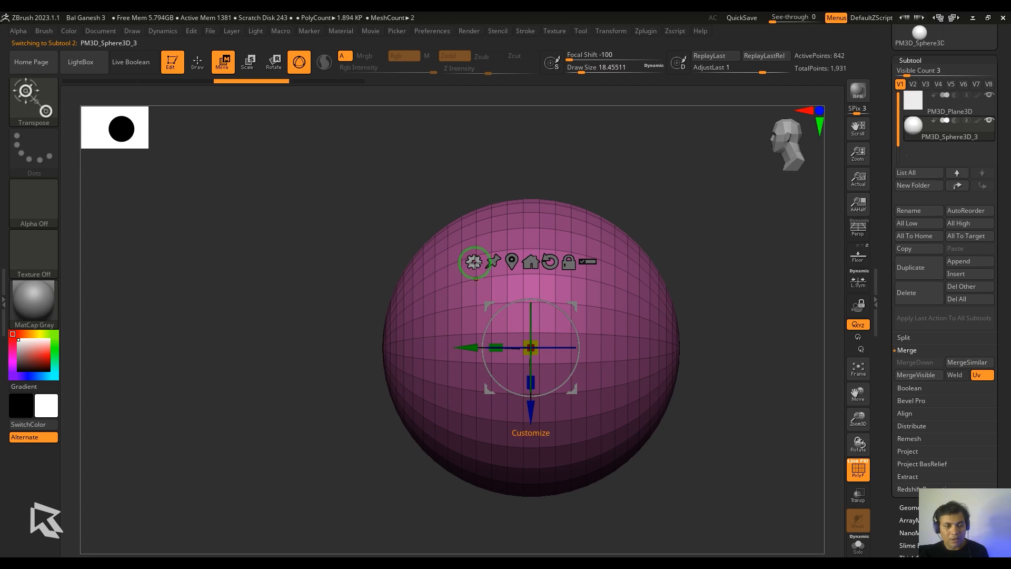
# Flatten the back of the sphere with a gizmo deformer to form a half dome and accept the deformation.
pyautogui.click(473, 261)
pyautogui.click(495, 320)
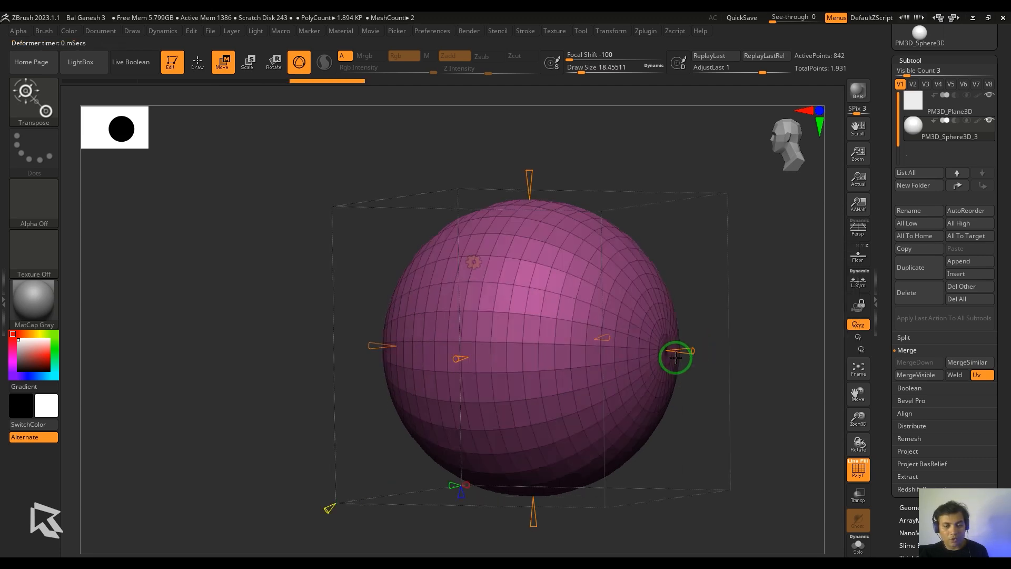
pyautogui.moveTo(711, 350); pyautogui.dragTo(508, 371)
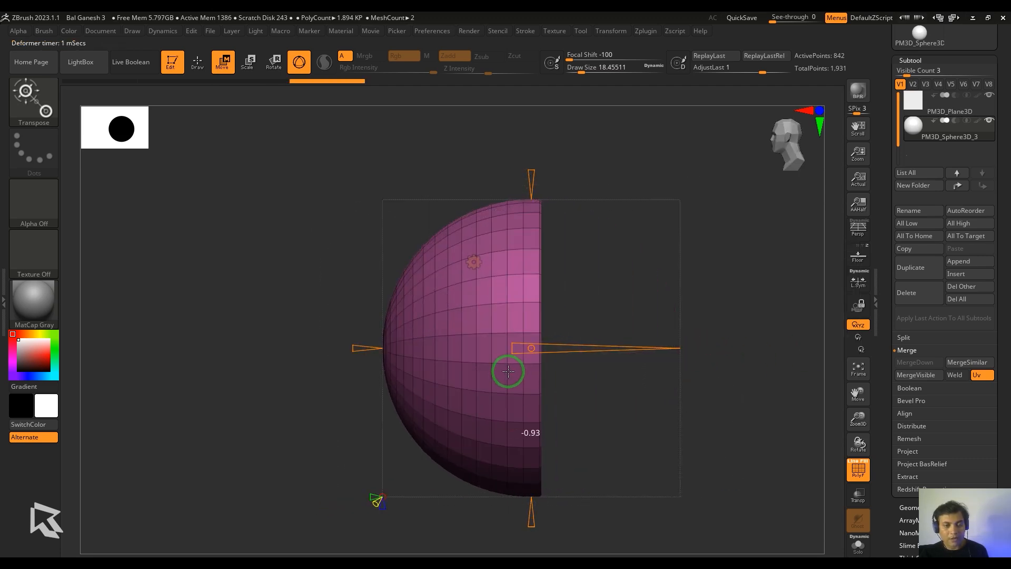
pyautogui.click(473, 261)
pyautogui.click(495, 287)
# Scale the dome down uniformly so it sits small at the centre of the plane.
pyautogui.keyDown('shift'); pyautogui.moveTo(606, 372); pyautogui.dragTo(737, 371); pyautogui.keyUp('shift')
pyautogui.moveTo(532, 348); pyautogui.dragTo(532, 334)
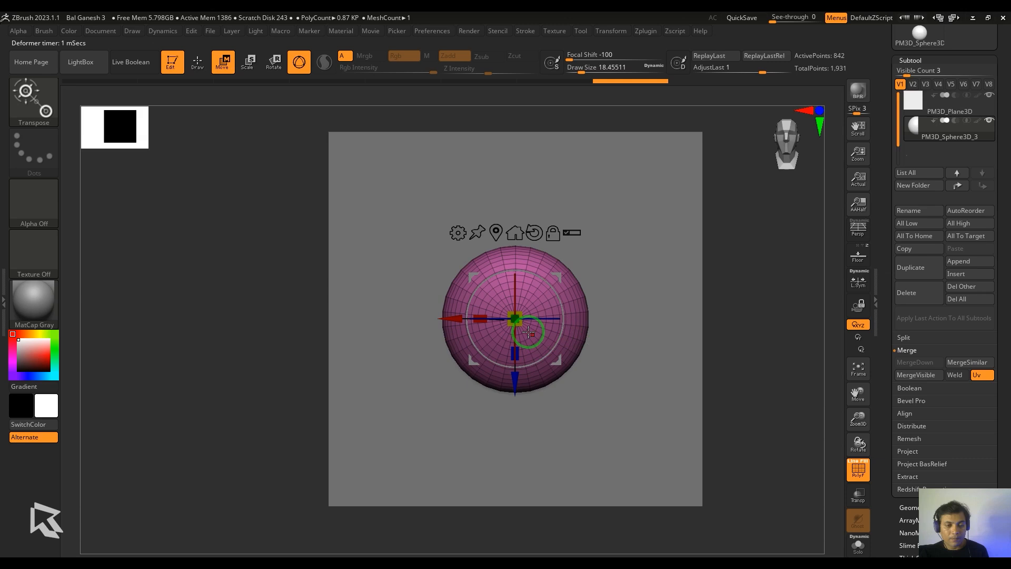
pyautogui.moveTo(643, 376); pyautogui.dragTo(794, 377)
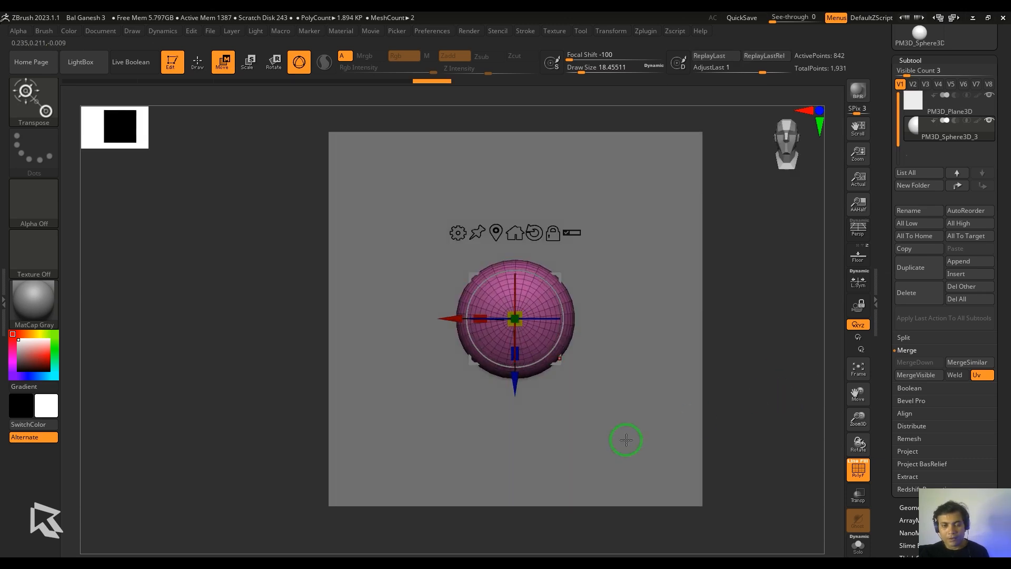
# Make the plane the active subtool and choose the CurveTubeSnap brush.
pyautogui.keyDown('alt'); pyautogui.click(636, 424); pyautogui.keyUp('alt')
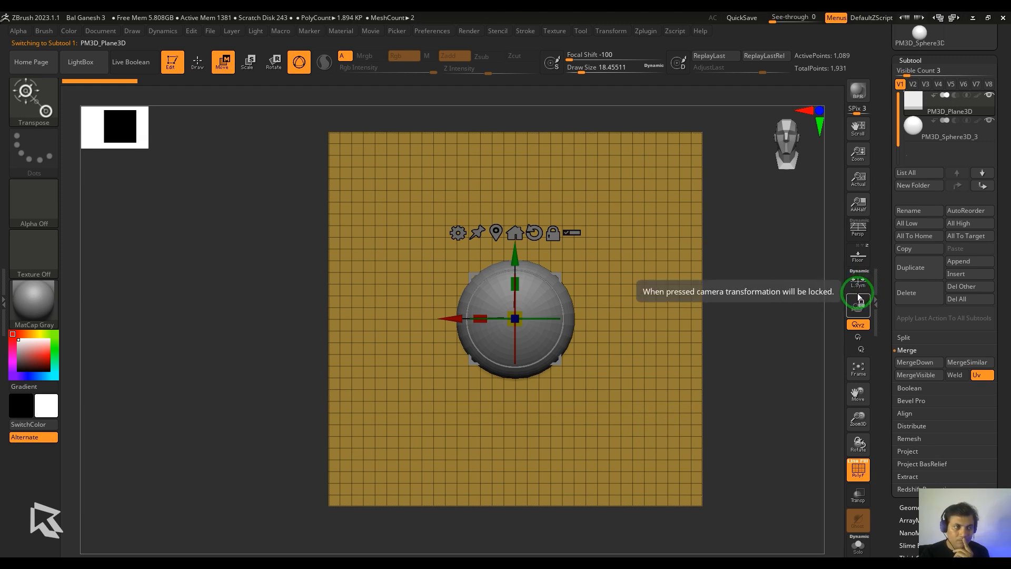
pyautogui.press('b')
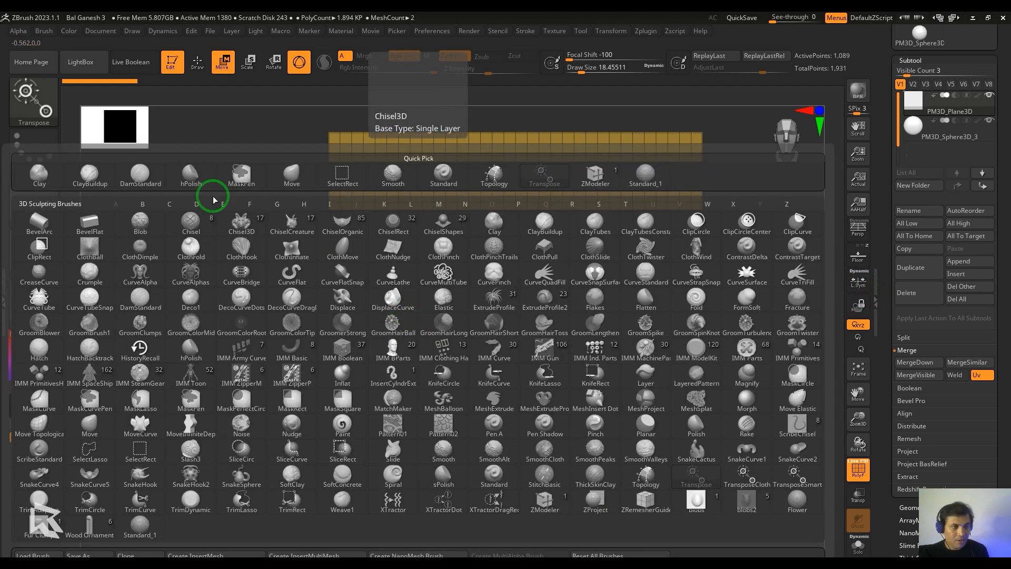
pyautogui.press('c')
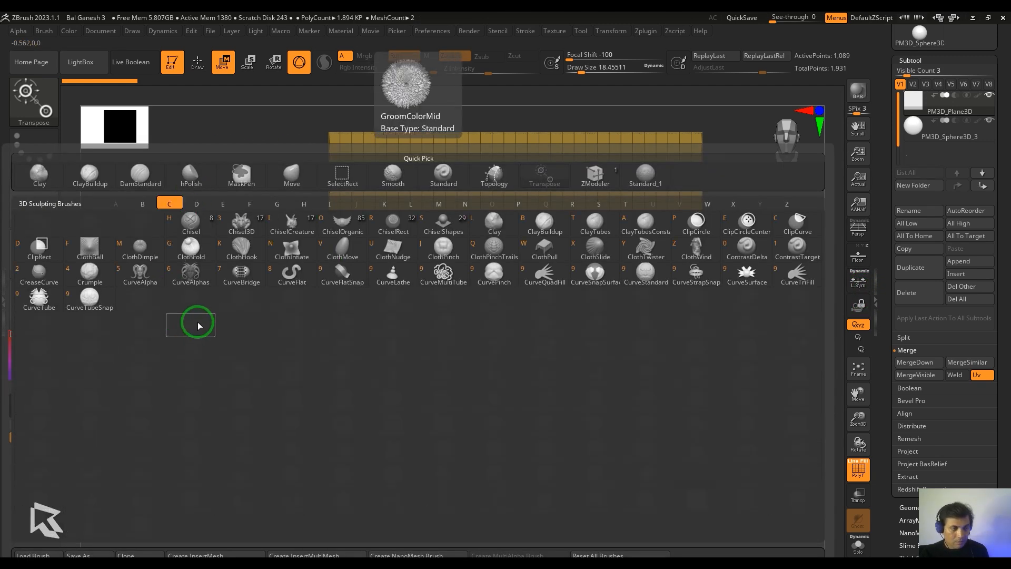
pyautogui.click(100, 304)
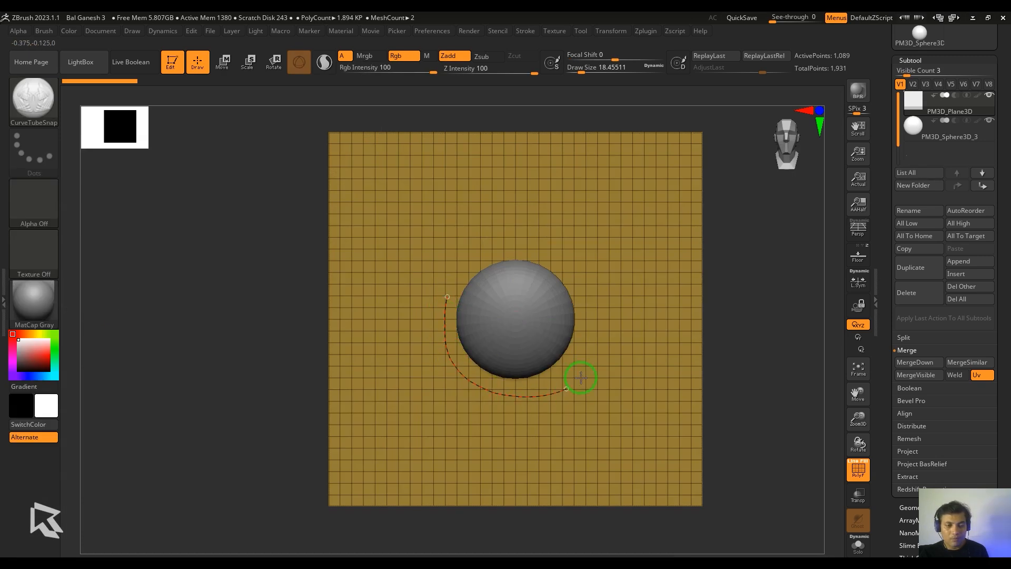
# Try drawing tube curves around the dome, raising the draw size to about 65, and undo the strokes.
pyautogui.moveTo(541, 256)
pyautogui.mouseDown()
pyautogui.moveTo(529, 253)
pyautogui.moveTo(558, 271)
pyautogui.mouseUp()
pyautogui.hotkey('ctrl', 'z')
pyautogui.press('s')
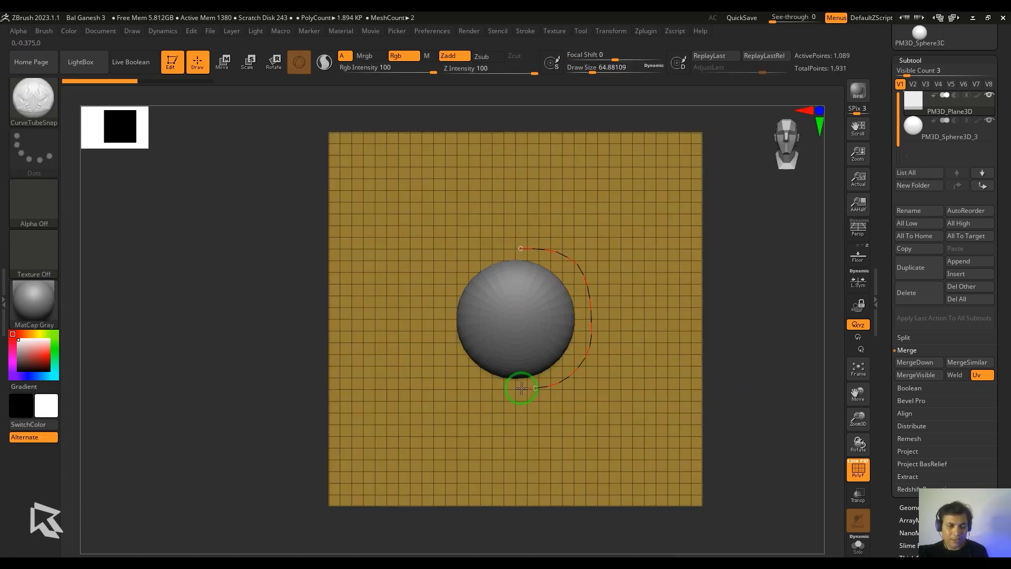
pyautogui.moveTo(461, 298); pyautogui.dragTo(460, 316)
pyautogui.hotkey('ctrl', 'z')
# Dock the Stroke palette in the side tray and bring its Curve Functions into view.
pyautogui.scroll(-10, 962, 392)
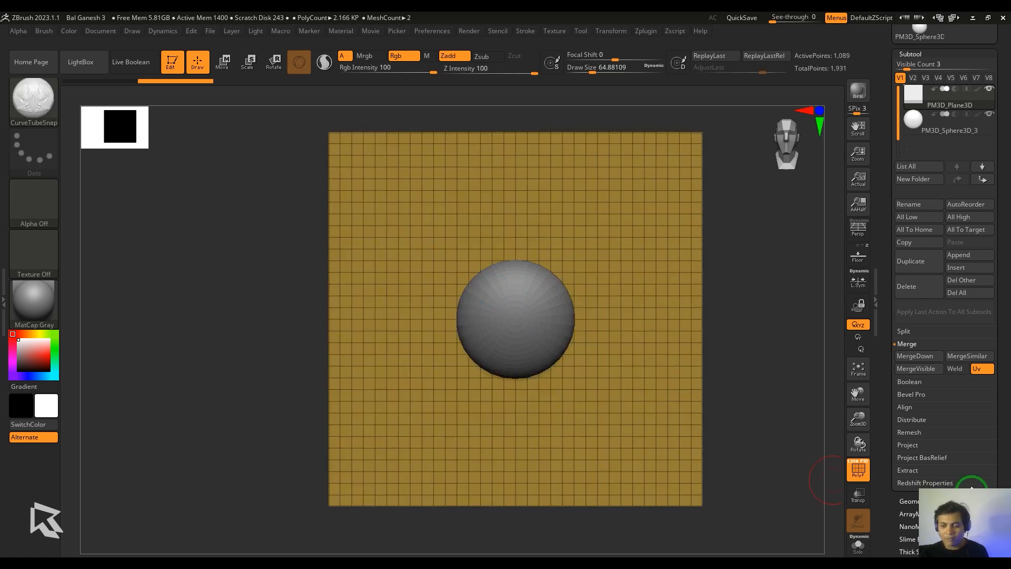
pyautogui.click(525, 31)
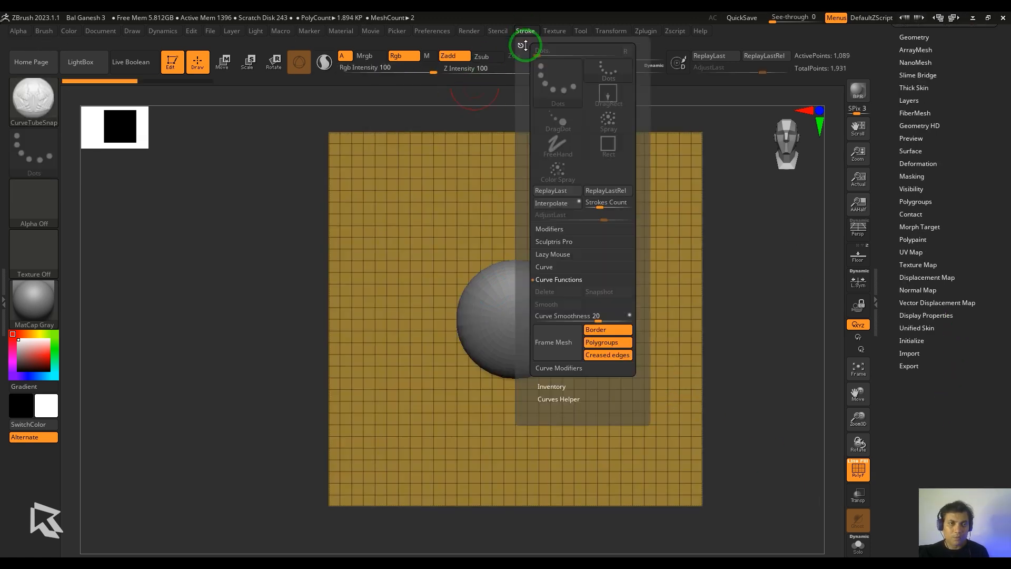
pyautogui.moveTo(524, 46)
pyautogui.mouseDown()
pyautogui.moveTo(693, 271)
pyautogui.moveTo(921, 392)
pyautogui.mouseUp()
pyautogui.moveTo(1005, 446); pyautogui.dragTo(993, 346)
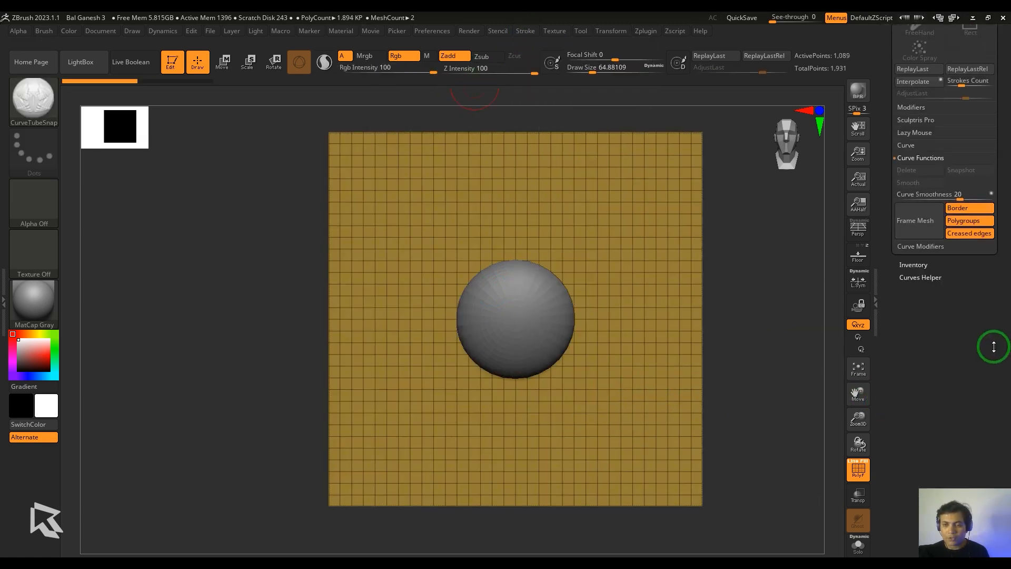
# Shape the curve's size falloff so tubes taper to nothing at both ends and peak in the middle.
pyautogui.click(932, 246)
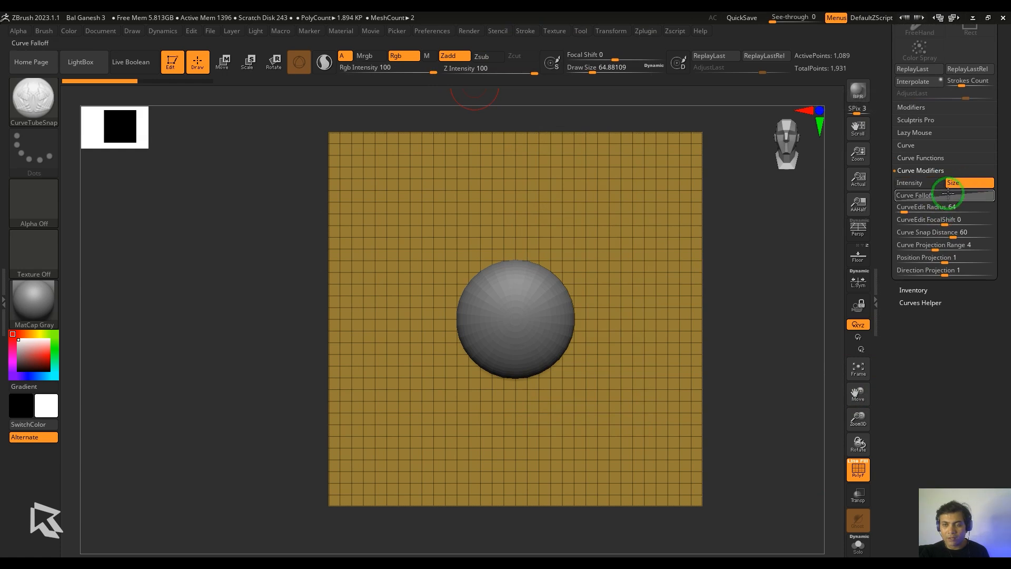
pyautogui.click(940, 199)
pyautogui.moveTo(942, 235); pyautogui.dragTo(930, 193)
pyautogui.click(949, 192)
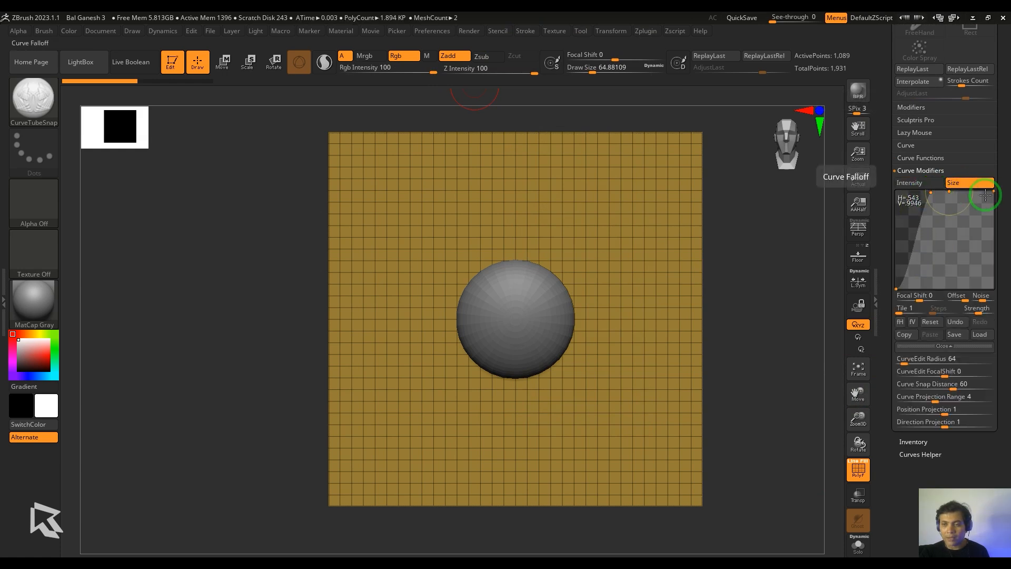
pyautogui.moveTo(993, 191); pyautogui.dragTo(994, 288)
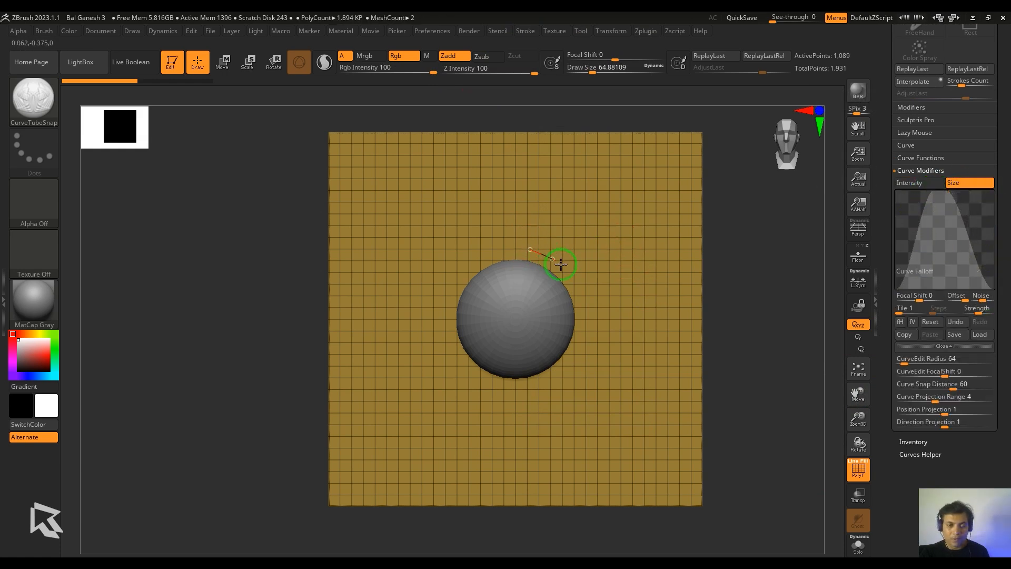
# Try drawing tapered tube curves around the lower side of the dome, adjust the second one, and undo them.
pyautogui.moveTo(456, 292); pyautogui.dragTo(457, 290)
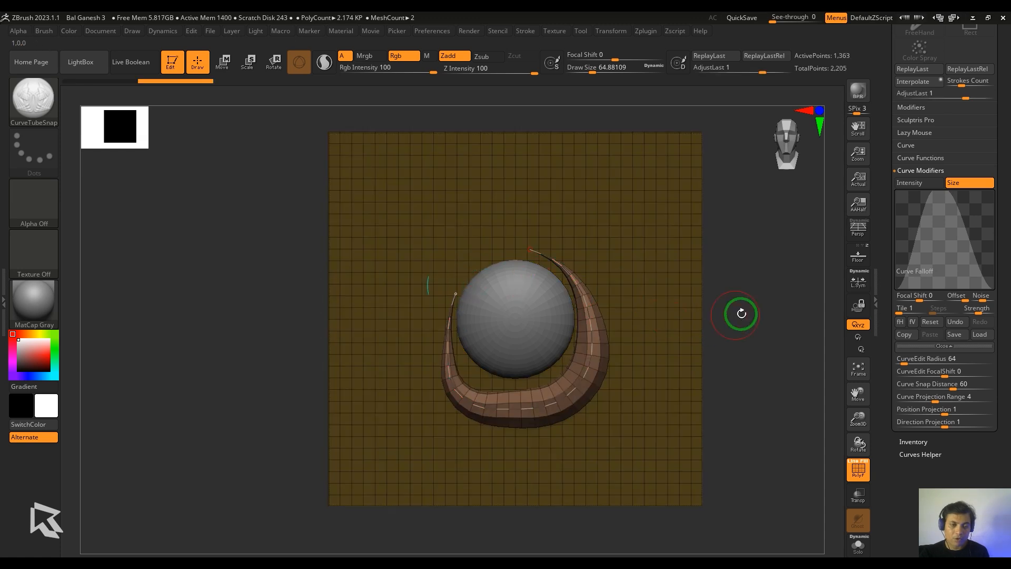
pyautogui.moveTo(717, 336)
pyautogui.keyDown('alt'); pyautogui.mouseDown()
pyautogui.moveTo(729, 367)
pyautogui.moveTo(772, 381)
pyautogui.mouseUp(); pyautogui.keyUp('alt')
pyautogui.hotkey('ctrl', 'z')
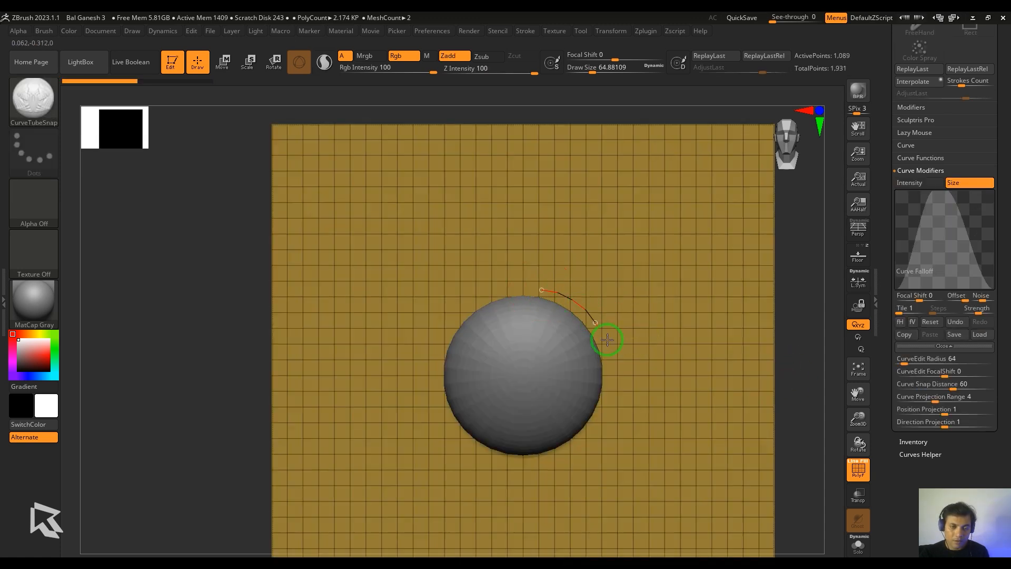
pyautogui.moveTo(438, 390)
pyautogui.mouseDown()
pyautogui.moveTo(453, 336)
pyautogui.moveTo(441, 330)
pyautogui.mouseUp()
pyautogui.moveTo(543, 288); pyautogui.dragTo(543, 292)
pyautogui.moveTo(587, 431); pyautogui.dragTo(619, 436)
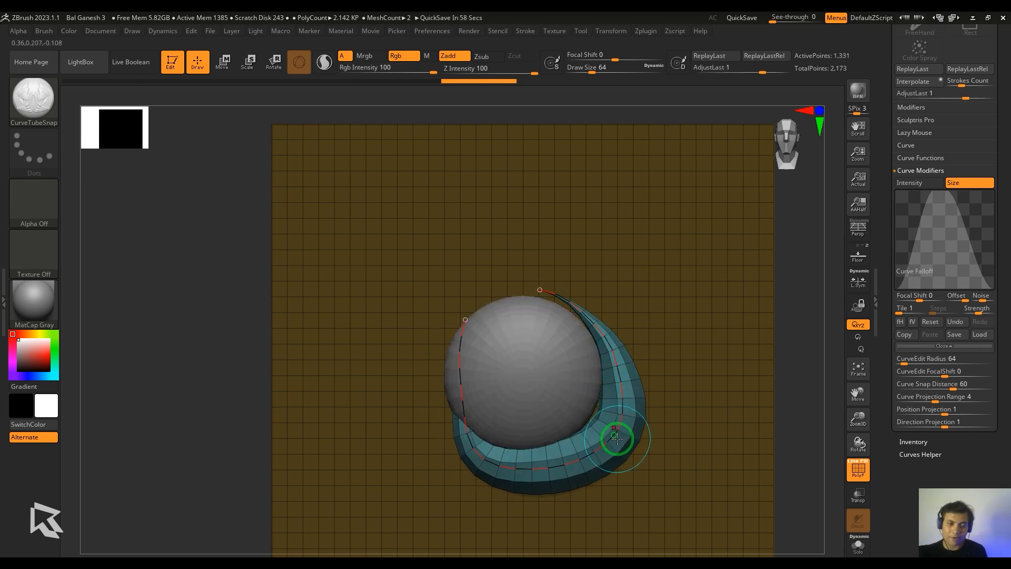
pyautogui.keyDown('alt'); pyautogui.moveTo(819, 403); pyautogui.dragTo(758, 341); pyautogui.keyUp('alt')
pyautogui.hotkey('ctrl', 'z')
pyautogui.hotkey('ctrl', 'z')
pyautogui.hotkey('ctrl', 'z')
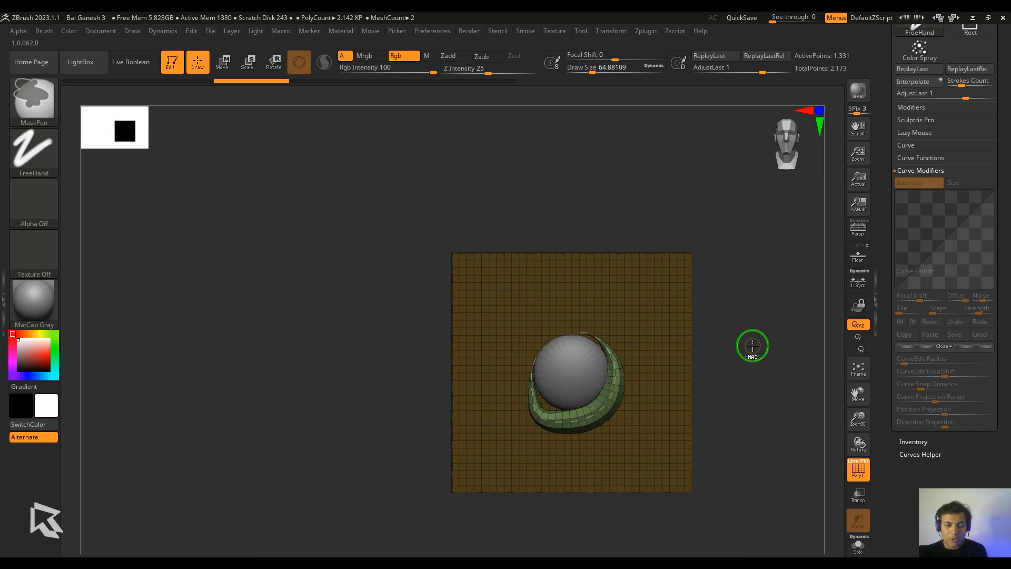
pyautogui.hotkey('ctrl', 'z')
# Make the dome the active subtool and crease the complete edge loop at its rim with ZModeler's Crease edge action.
pyautogui.moveTo(995, 141); pyautogui.dragTo(992, 283)
pyautogui.keyDown('alt'); pyautogui.click(595, 375); pyautogui.keyUp('alt')
pyautogui.moveTo(705, 377); pyautogui.dragTo(395, 475)
pyautogui.moveTo(164, 390); pyautogui.dragTo(554, 452)
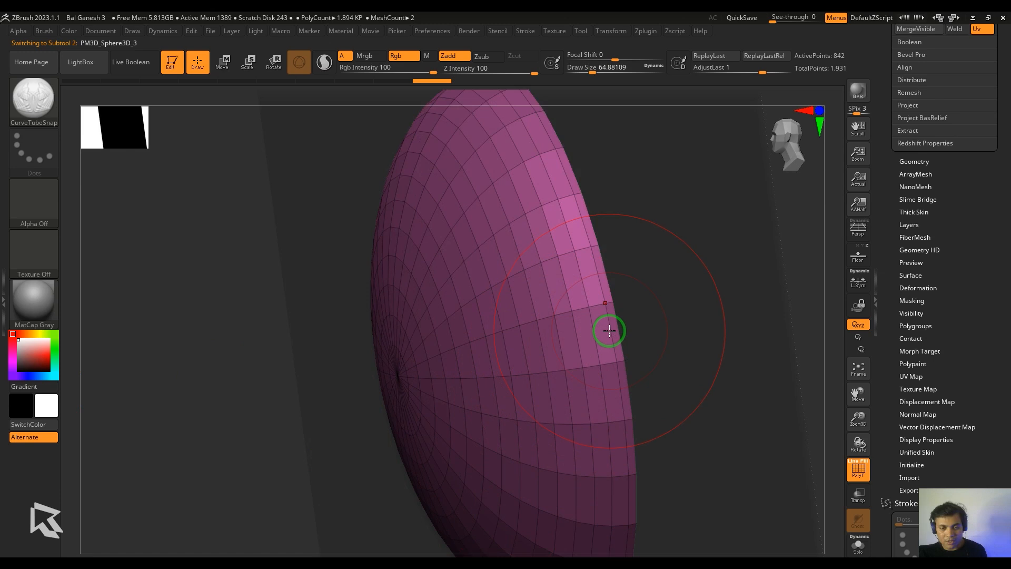
pyautogui.press('b')
pyautogui.press('z')
pyautogui.press('m')
pyautogui.press('space')
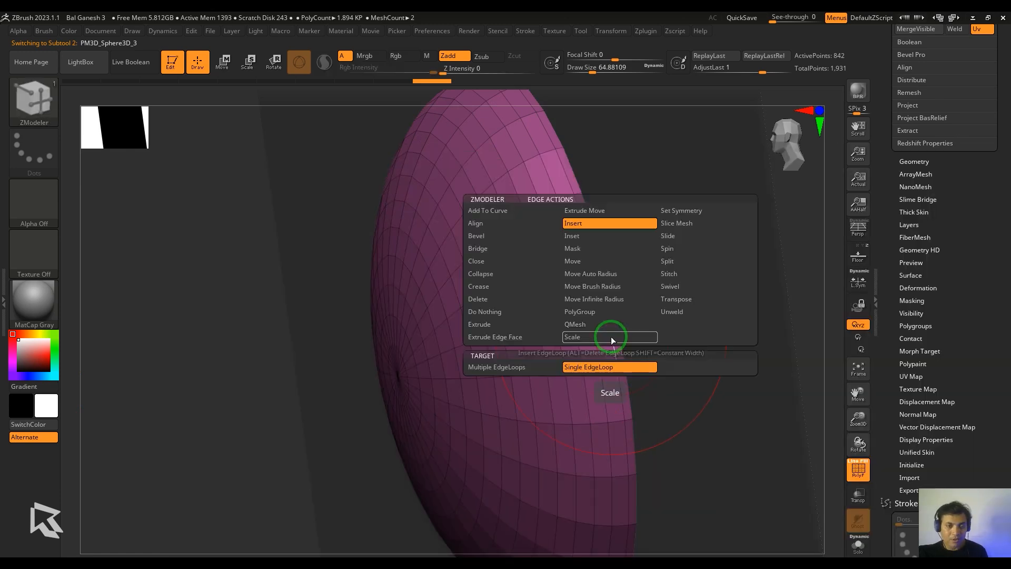
pyautogui.click(481, 285)
pyautogui.click(532, 379)
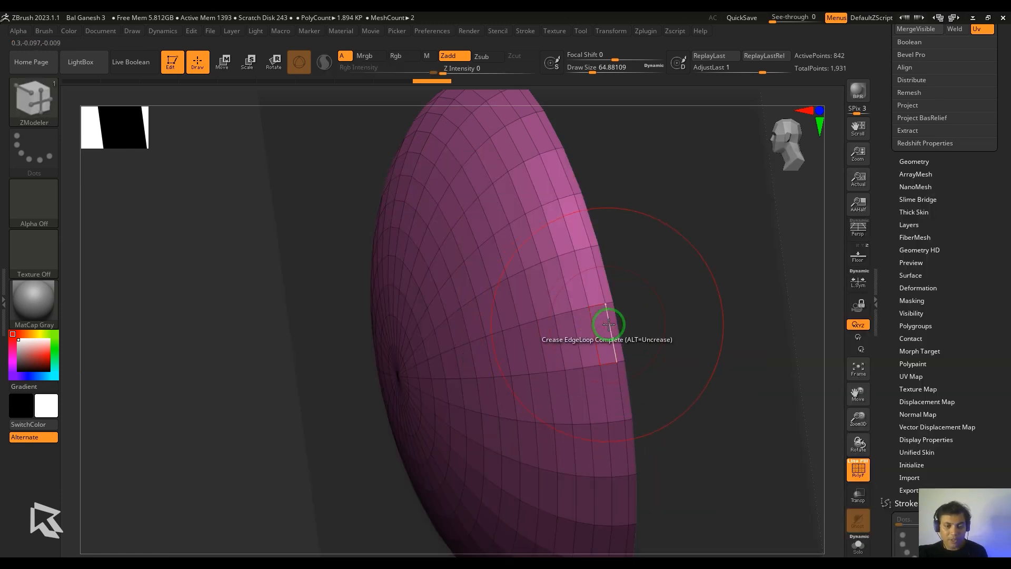
pyautogui.click(609, 324)
# Frame the dome mesh with a curve using only Creased edges, with Border and Polygroups turned off.
pyautogui.moveTo(935, 323); pyautogui.dragTo(961, 181)
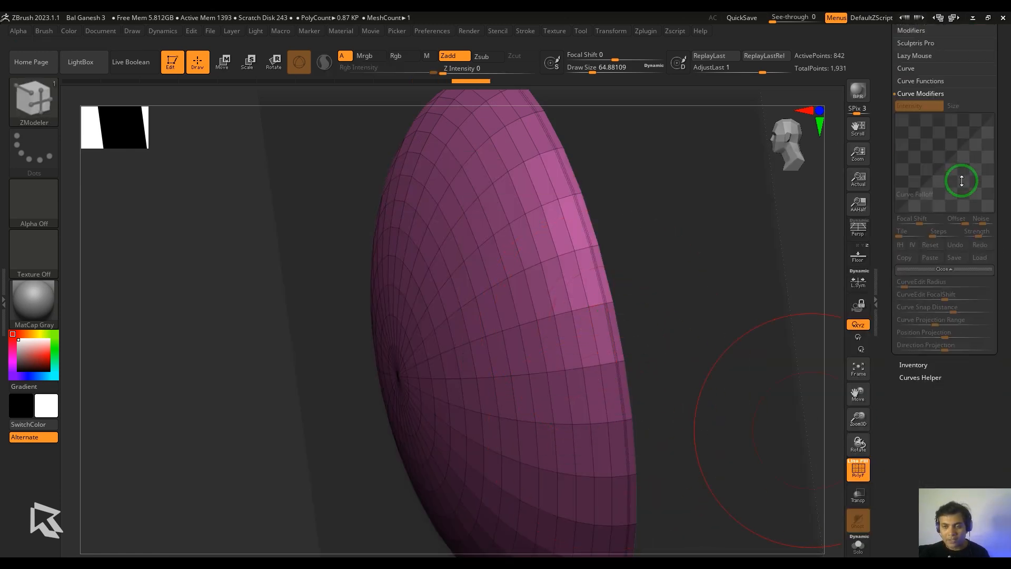
pyautogui.click(931, 81)
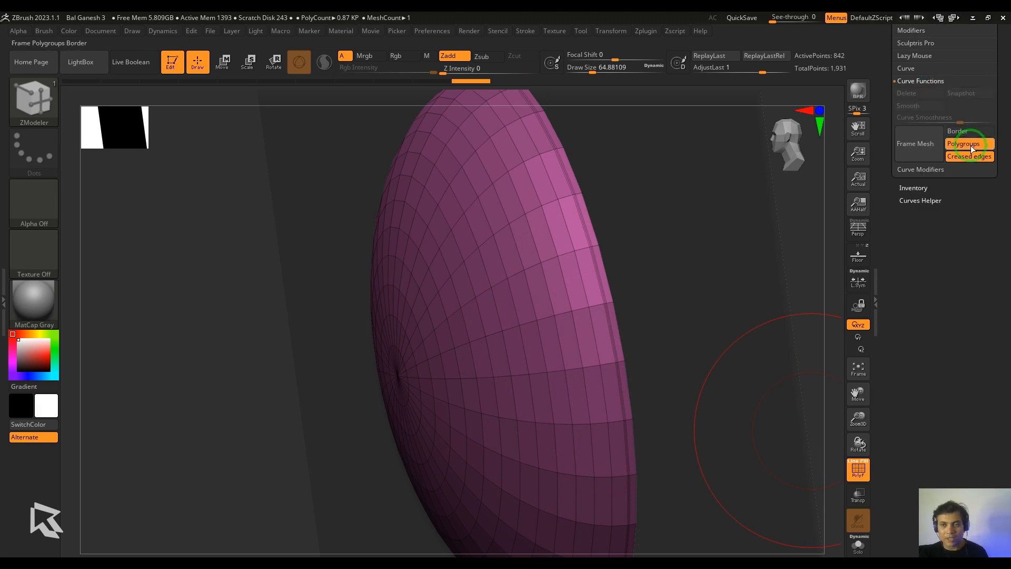
pyautogui.click(970, 146)
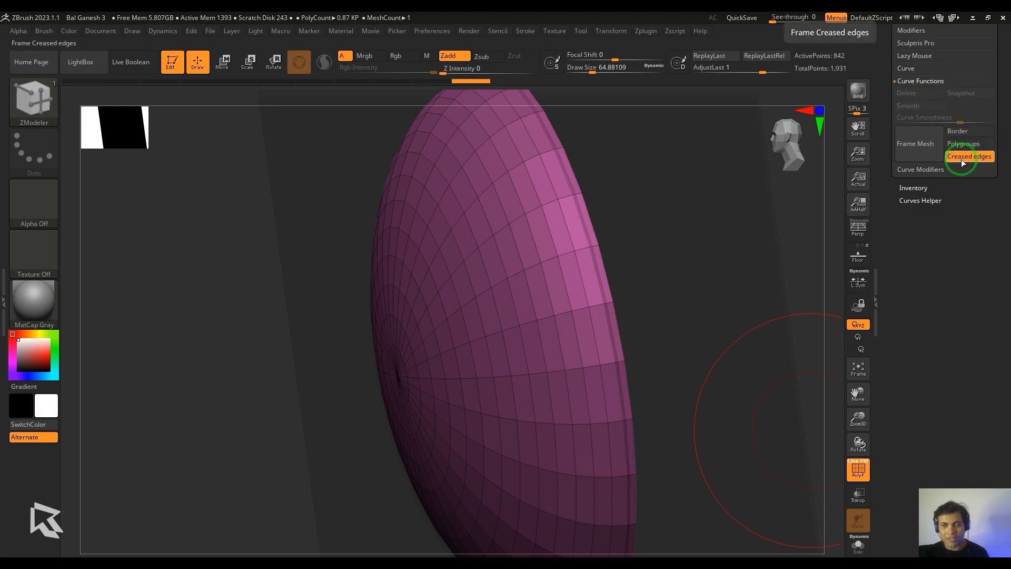
pyautogui.click(921, 153)
pyautogui.press('f')
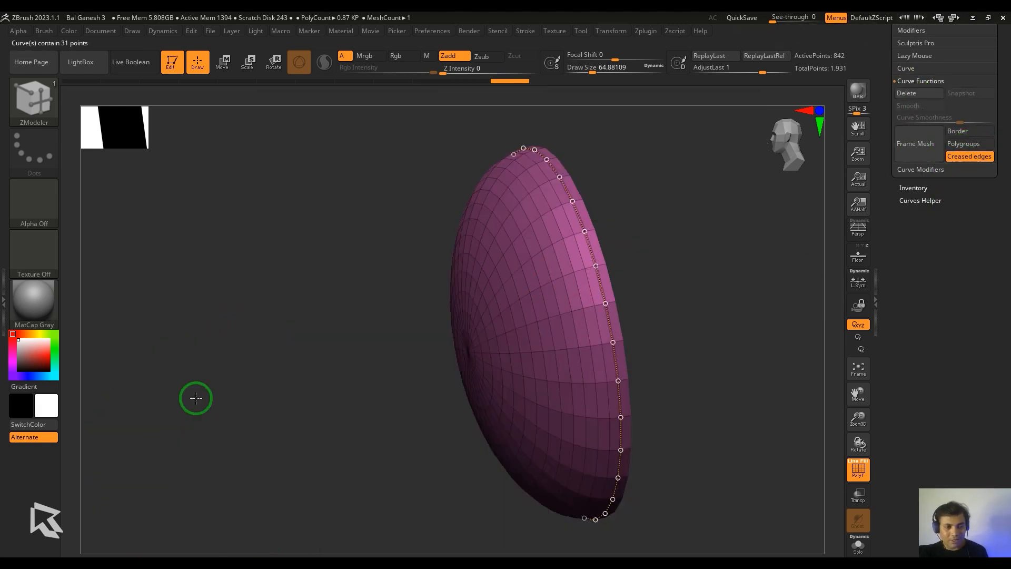
# Choose the CurveTubeSnap brush and apply a tapered tube to the framed curve around the dome's rim.
pyautogui.moveTo(197, 398); pyautogui.dragTo(334, 398)
pyautogui.press('b')
pyautogui.press('c')
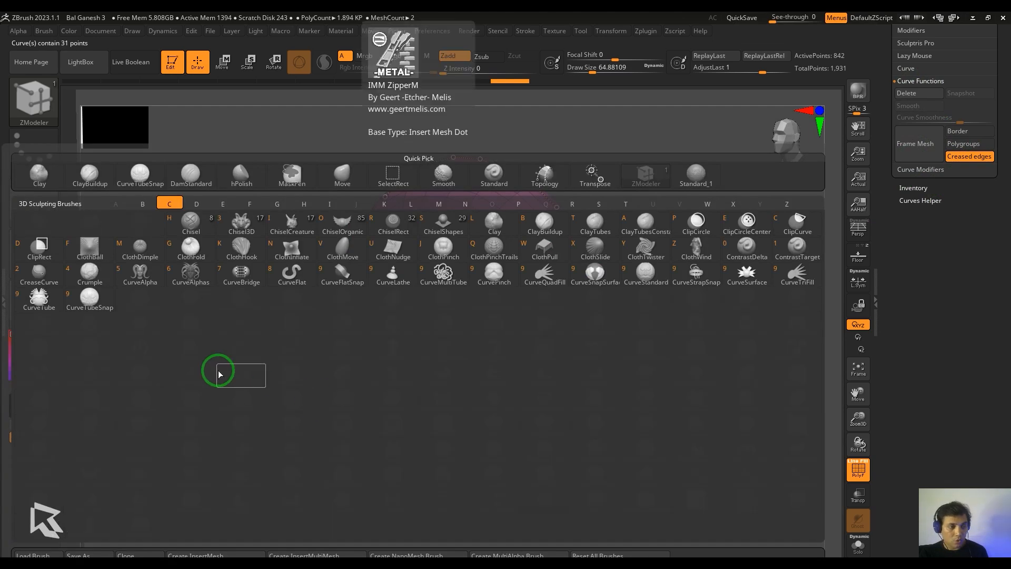
pyautogui.click(89, 300)
pyautogui.click(603, 327)
# Scale the tube ring up and shift it downward so it forms a crescent beneath the dome, and clear the mask.
pyautogui.keyDown('shift'); pyautogui.moveTo(685, 363); pyautogui.dragTo(815, 379); pyautogui.keyUp('shift')
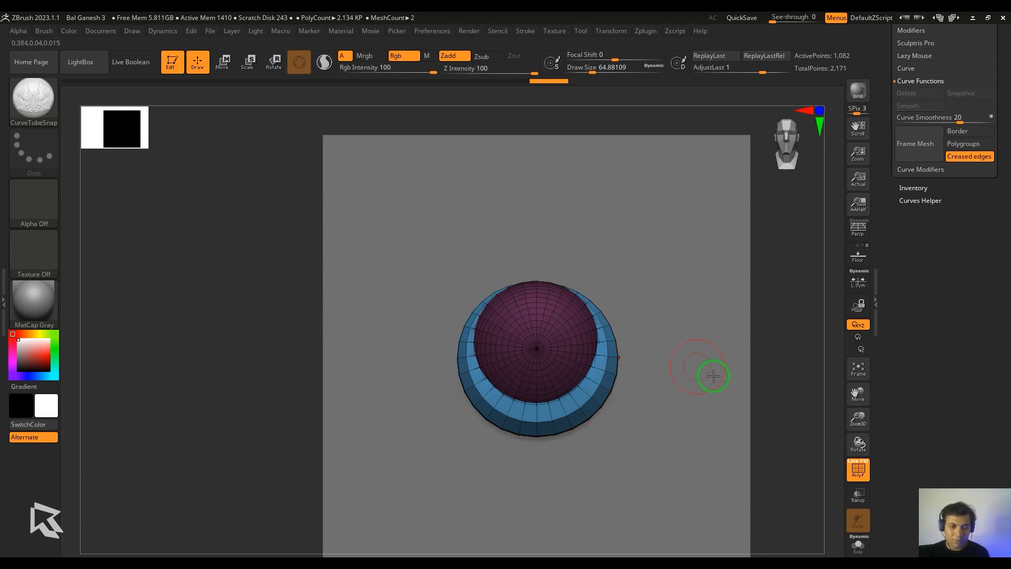
pyautogui.keyDown('alt'); pyautogui.moveTo(809, 424); pyautogui.dragTo(812, 433); pyautogui.keyUp('alt')
pyautogui.press('w')
pyautogui.click(586, 257)
pyautogui.moveTo(546, 375); pyautogui.dragTo(548, 379)
pyautogui.moveTo(575, 334); pyautogui.dragTo(562, 321)
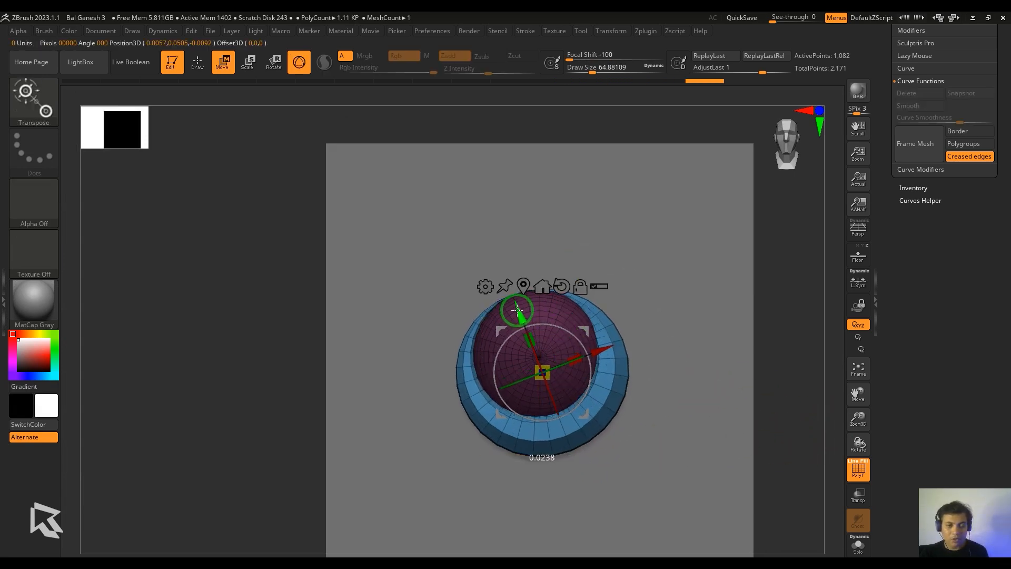
pyautogui.moveTo(541, 372); pyautogui.dragTo(553, 381)
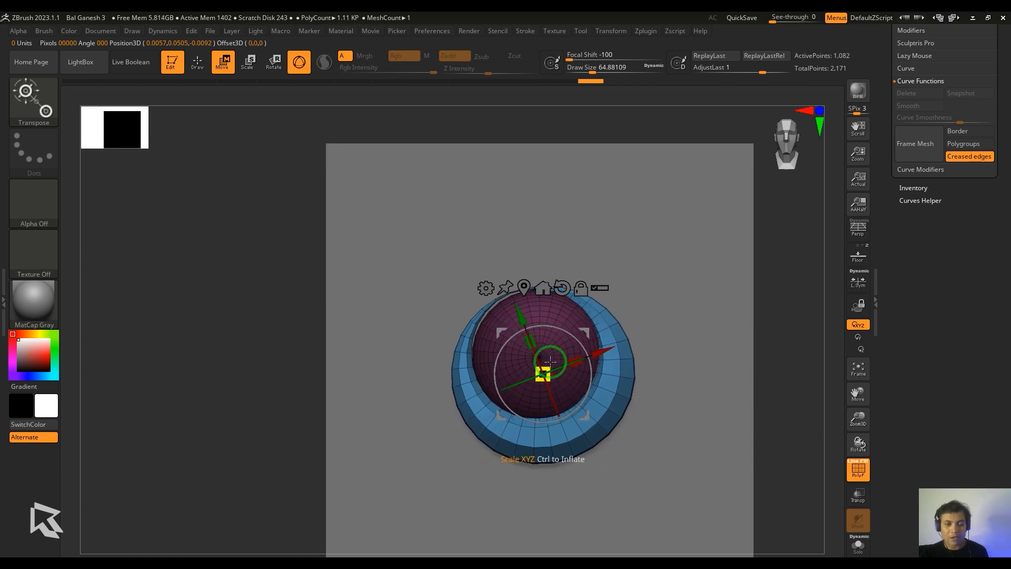
pyautogui.moveTo(522, 310); pyautogui.dragTo(524, 315)
pyautogui.keyDown('ctrl'); pyautogui.moveTo(778, 348); pyautogui.dragTo(791, 389); pyautogui.keyUp('ctrl')
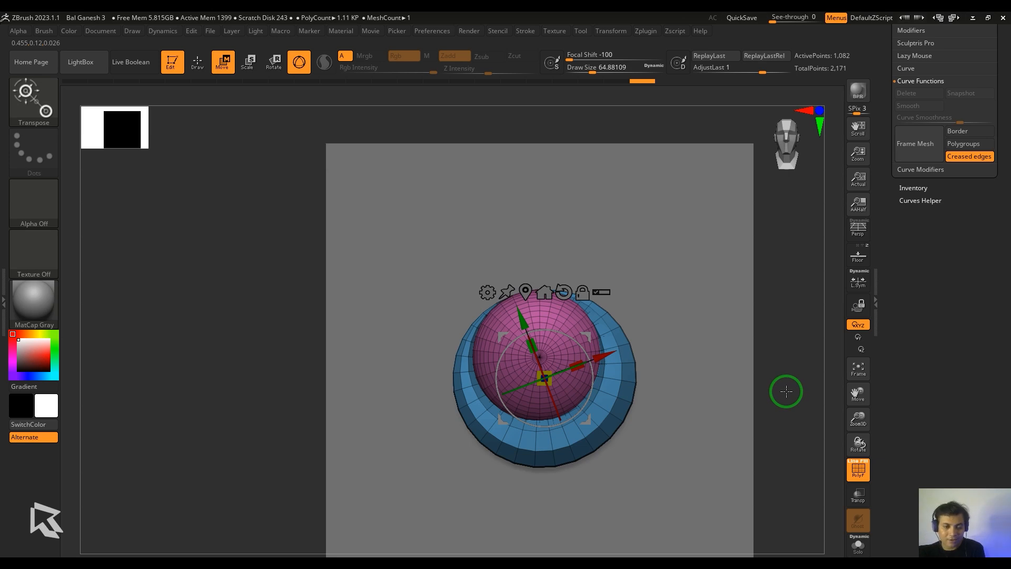
# Crease the edge loop along the tube ring's outer side with ZModeler and frame the mesh's creased edges with curves.
pyautogui.moveTo(786, 391); pyautogui.dragTo(789, 463)
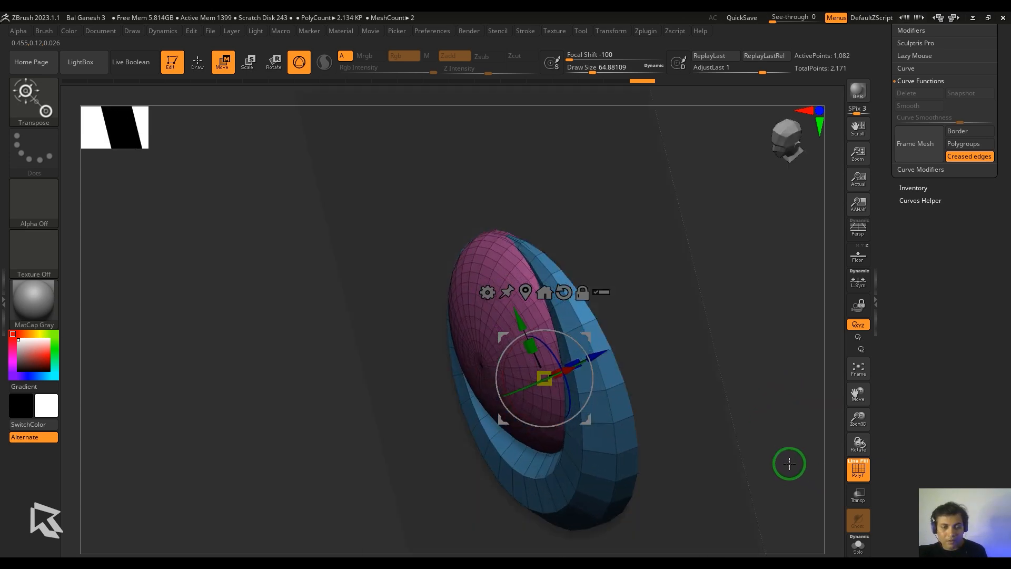
pyautogui.press('b')
pyautogui.press('z')
pyautogui.press('m')
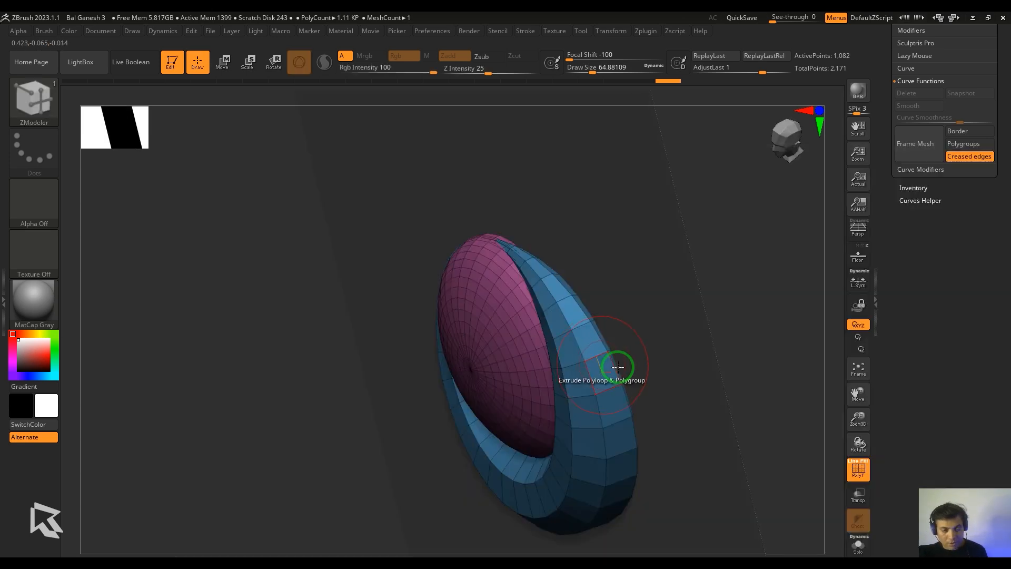
pyautogui.press('space')
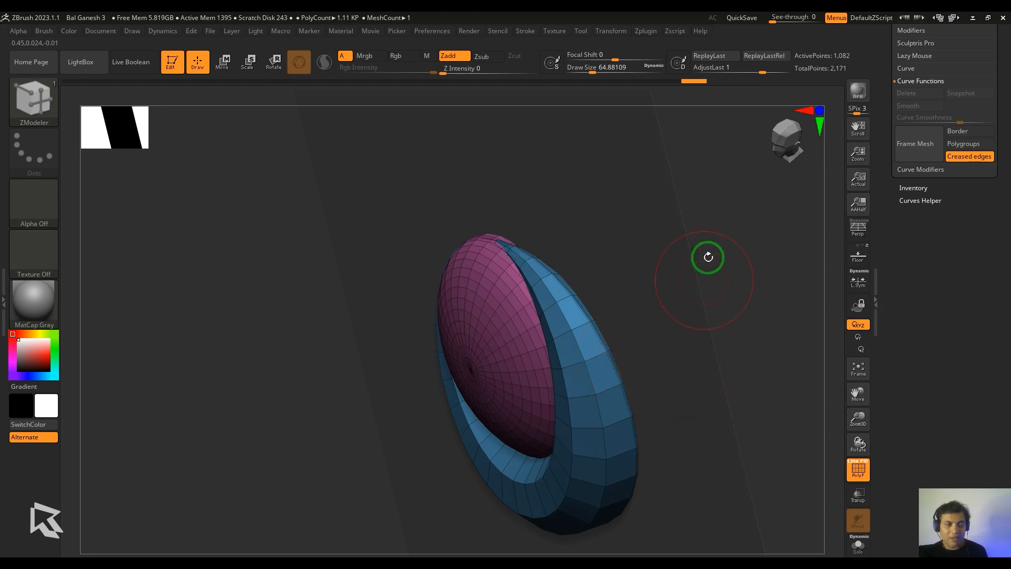
pyautogui.click(918, 154)
# Try adding edges to the framed curves with ZModeler's Add To Curve edge action.
pyautogui.moveTo(787, 388); pyautogui.dragTo(817, 354)
pyautogui.press('space')
pyautogui.click(466, 211)
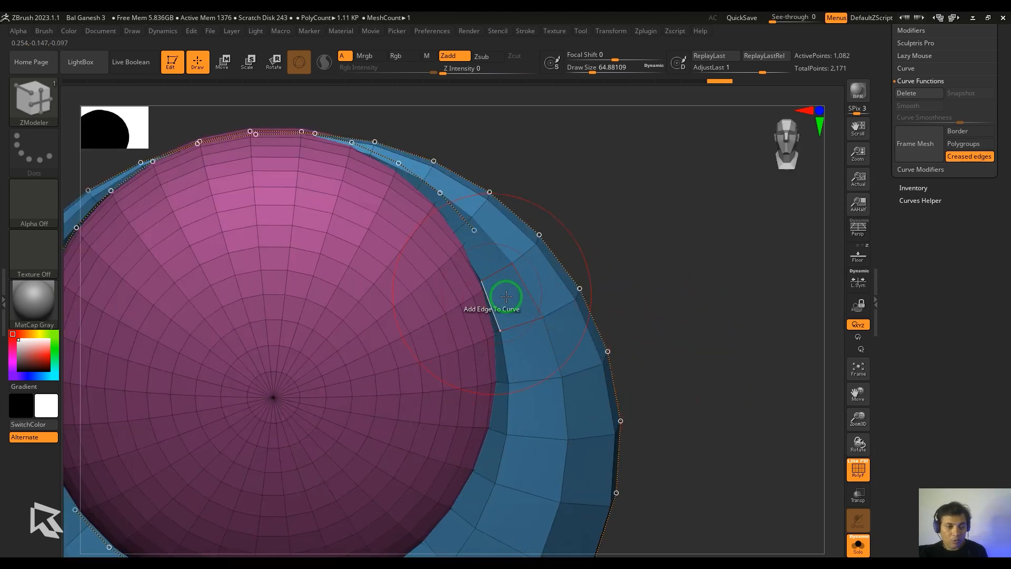
pyautogui.keyDown('ctrl'); pyautogui.moveTo(673, 395); pyautogui.dragTo(694, 350, button='right'); pyautogui.keyUp('ctrl')
pyautogui.press('space')
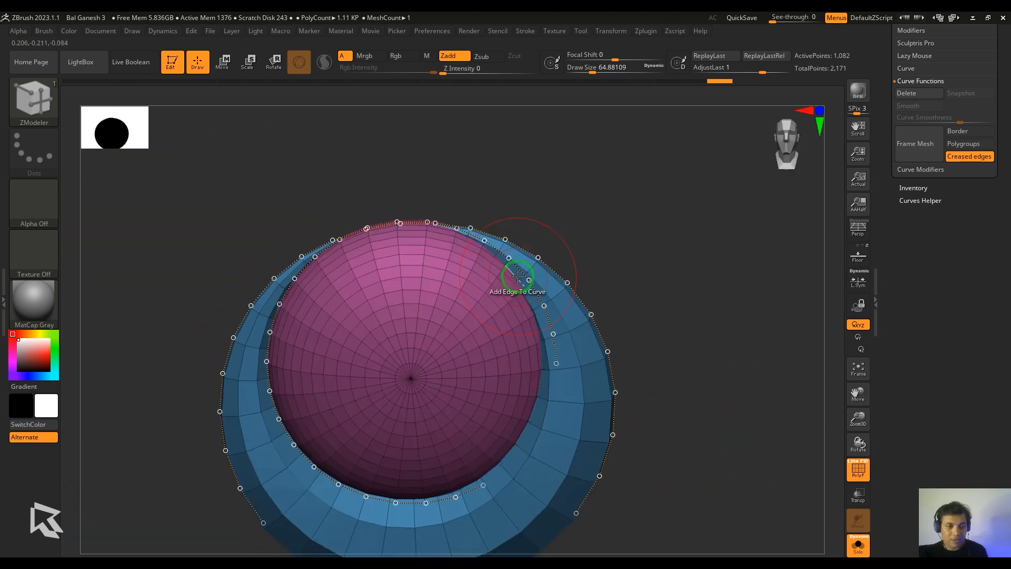
pyautogui.click(520, 267)
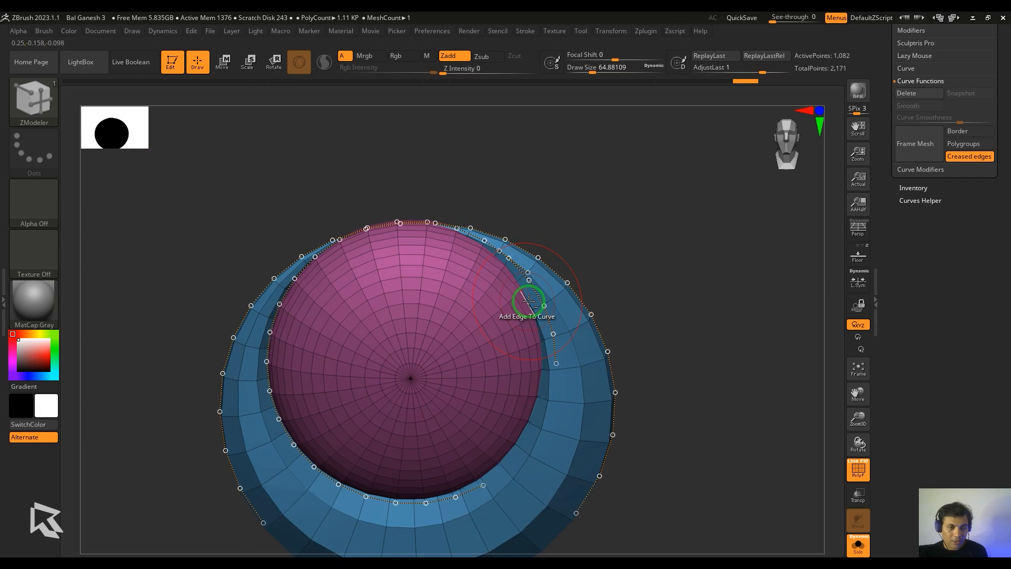
pyautogui.moveTo(653, 289); pyautogui.dragTo(631, 316)
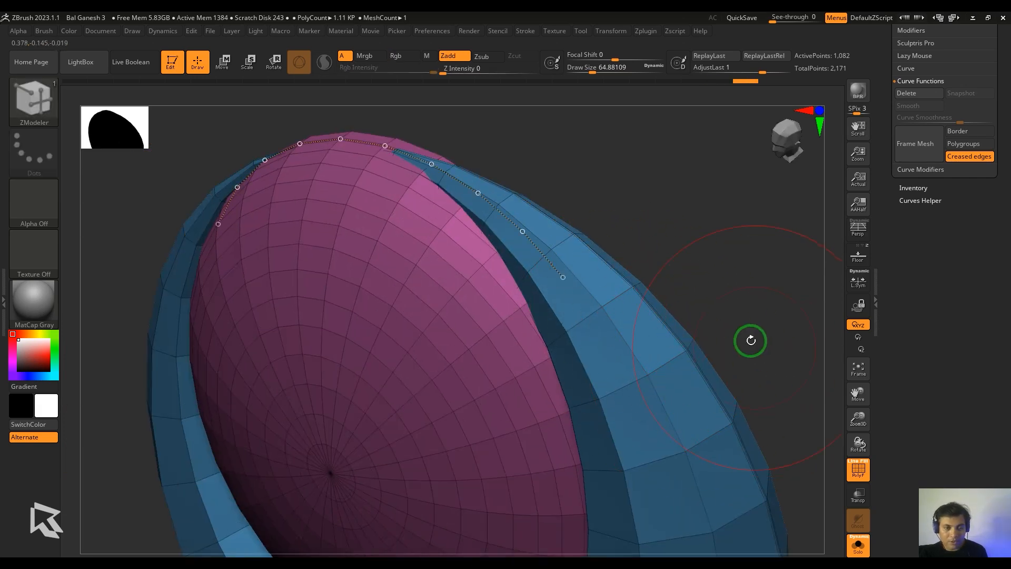
pyautogui.moveTo(749, 341); pyautogui.dragTo(762, 447)
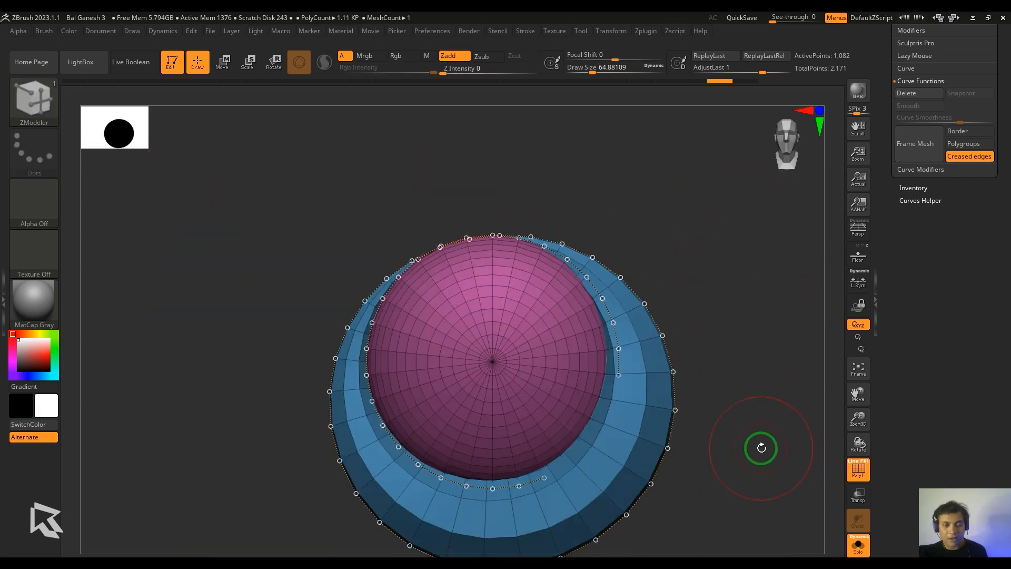
# Split the dome subtool into parts, make the crescent ring active, and frame its creased edge with a curve.
pyautogui.moveTo(946, 269); pyautogui.dragTo(969, 463)
pyautogui.moveTo(985, 126); pyautogui.dragTo(988, 295)
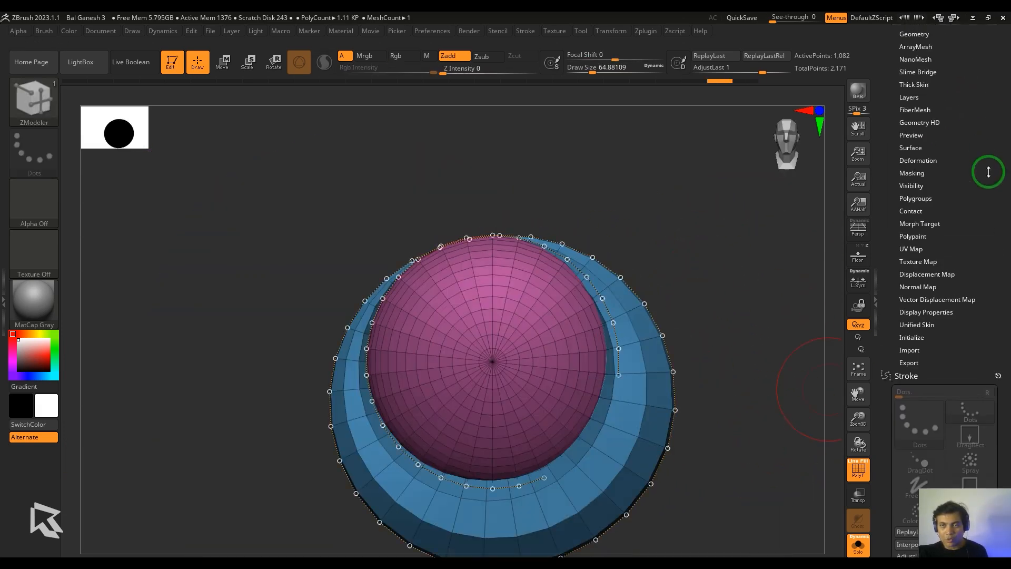
pyautogui.moveTo(988, 172); pyautogui.dragTo(987, 310)
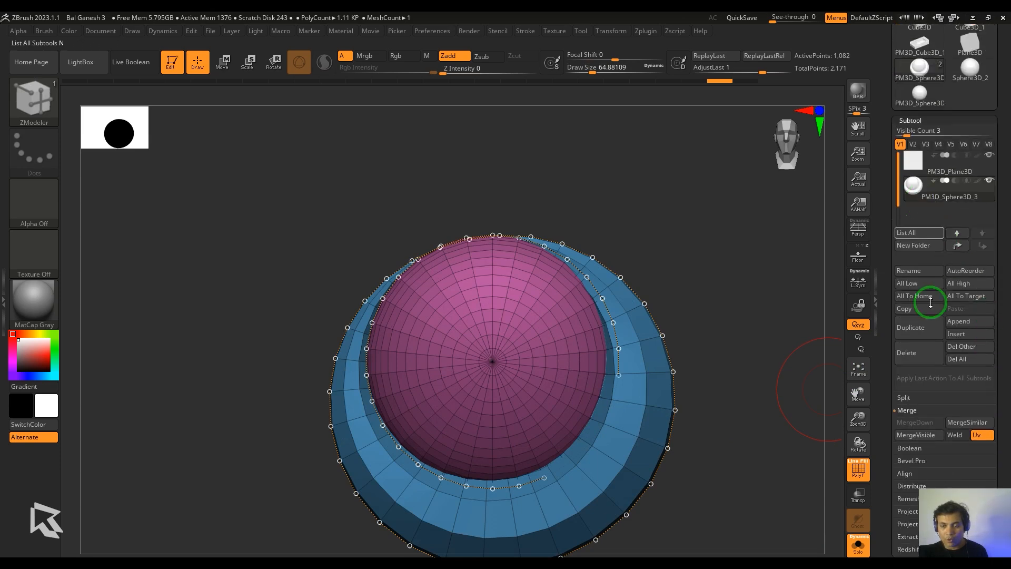
pyautogui.click(904, 397)
pyautogui.click(915, 436)
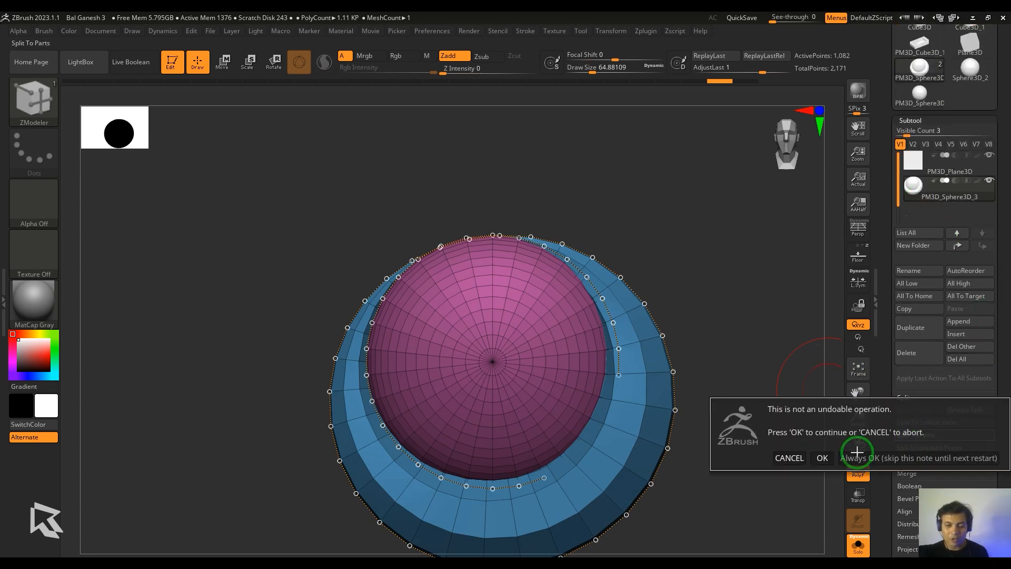
pyautogui.click(827, 455)
pyautogui.click(919, 212)
pyautogui.moveTo(823, 292)
pyautogui.mouseDown()
pyautogui.moveTo(815, 352)
pyautogui.moveTo(751, 386)
pyautogui.mouseUp()
pyautogui.click(917, 335)
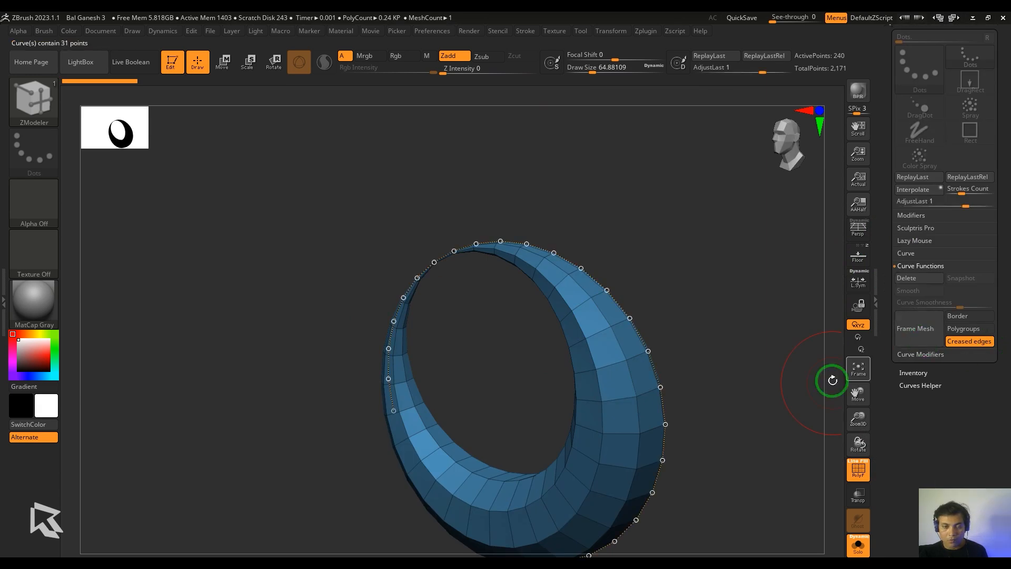
# Choose the OctaSphere from the IMM Primitives brush and enable Curve Mode for it.
pyautogui.moveTo(832, 380); pyautogui.dragTo(735, 380)
pyautogui.press('b')
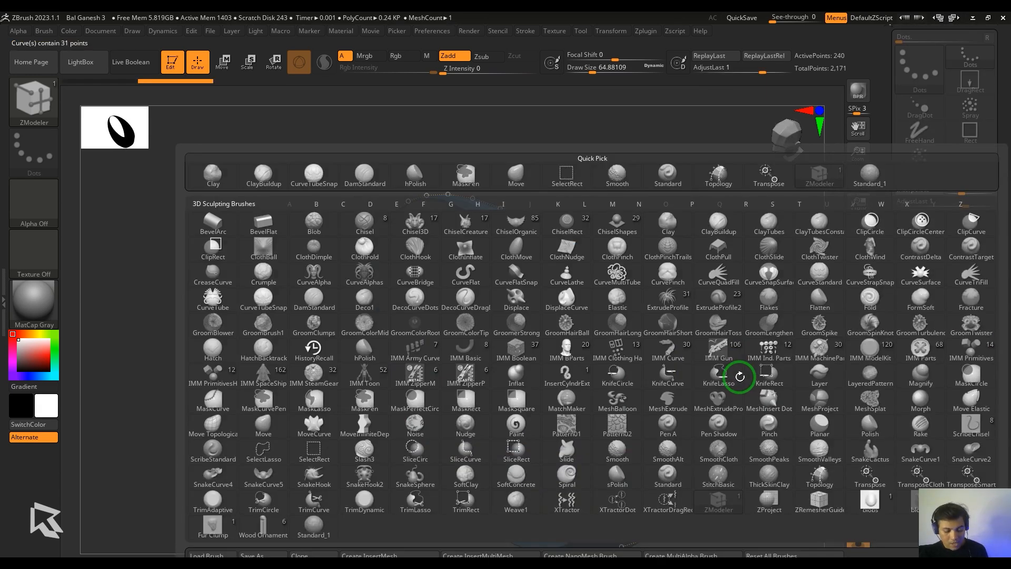
pyautogui.press('i')
pyautogui.click(978, 359)
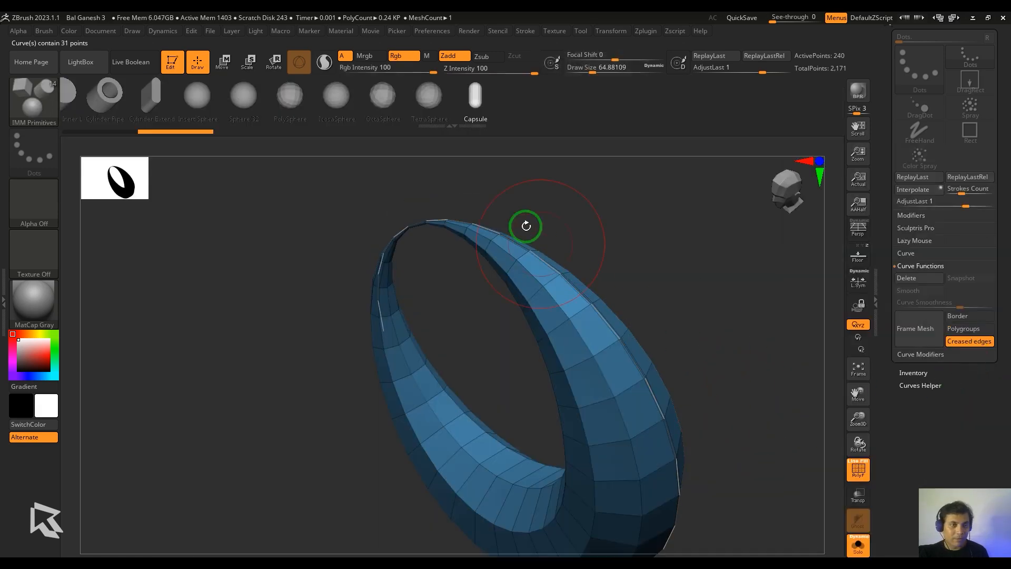
pyautogui.click(377, 100)
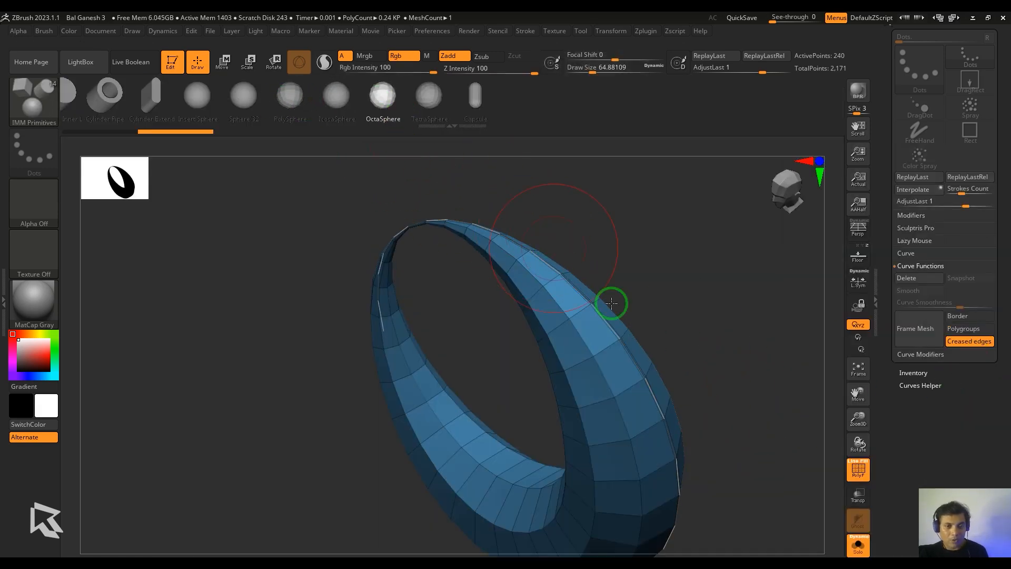
pyautogui.click(525, 31)
pyautogui.click(544, 267)
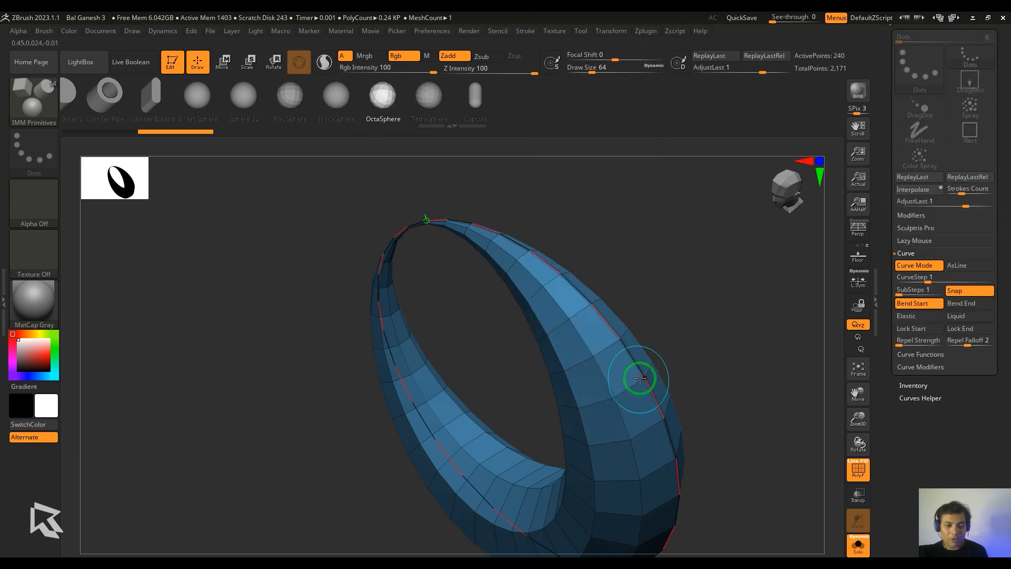
# Insert OctaSphere beads along the crescent ring's edge curve, release the curve and clear the mask on the ring.
pyautogui.click(640, 372)
pyautogui.moveTo(767, 366)
pyautogui.mouseDown()
pyautogui.moveTo(801, 311)
pyautogui.moveTo(764, 322)
pyautogui.mouseUp()
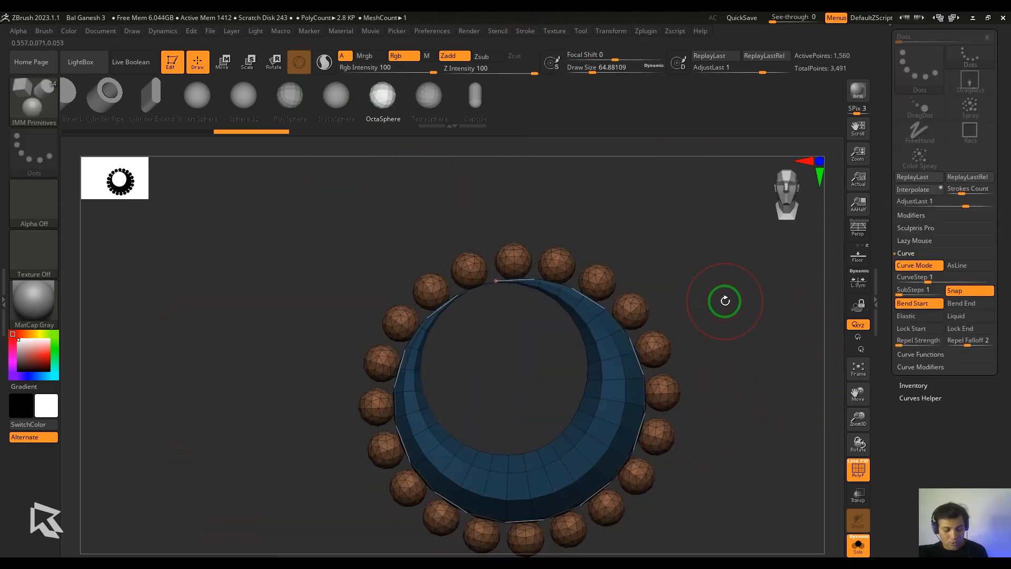
pyautogui.click(603, 435)
pyautogui.keyDown('ctrl'); pyautogui.moveTo(740, 336); pyautogui.dragTo(763, 363); pyautogui.keyUp('ctrl')
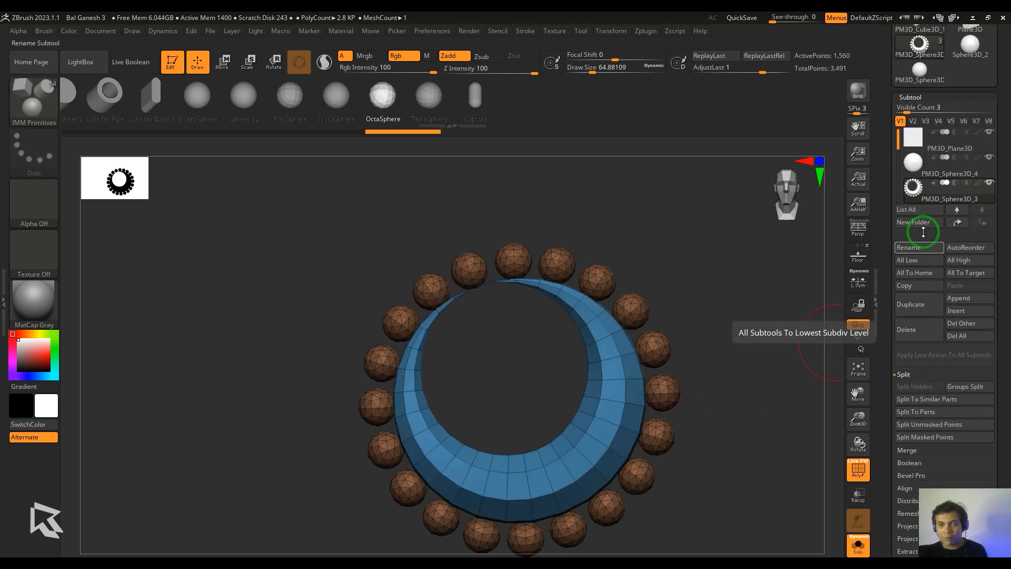
# Delete the plane subtool and merge the dome with the beaded crescent ring into one subtool.
pyautogui.click(913, 162)
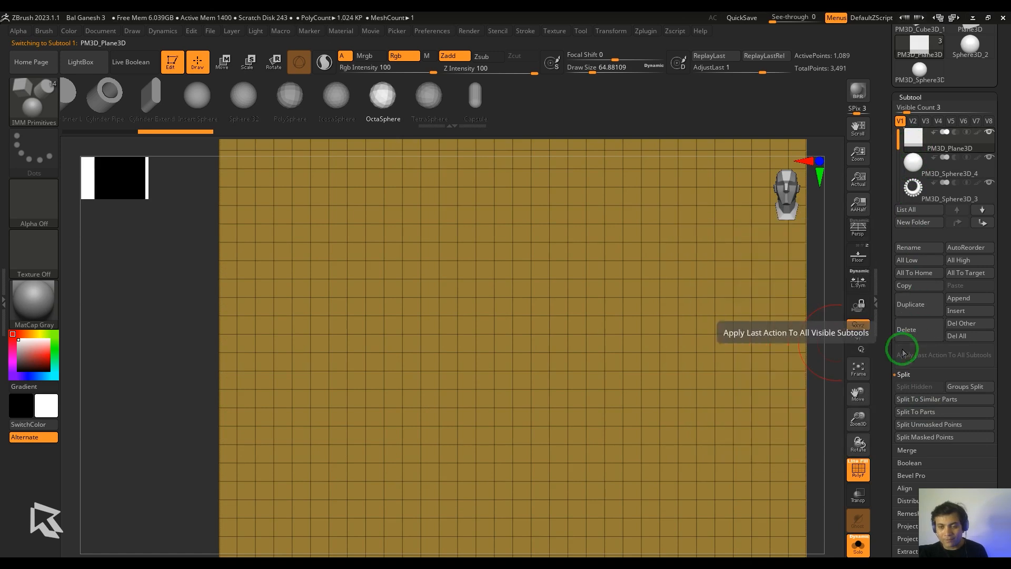
pyautogui.click(906, 329)
pyautogui.click(903, 374)
pyautogui.click(906, 387)
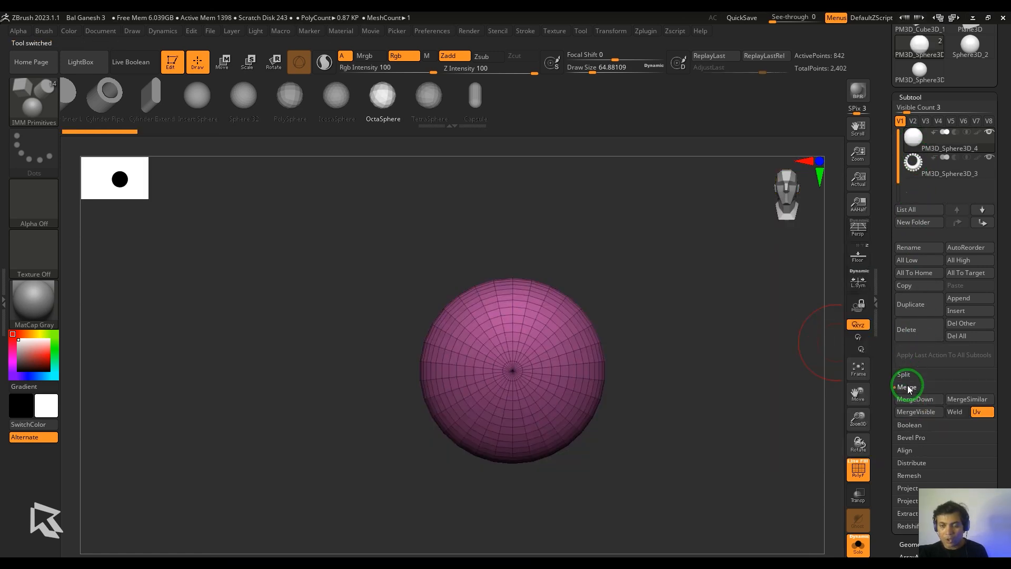
pyautogui.click(915, 411)
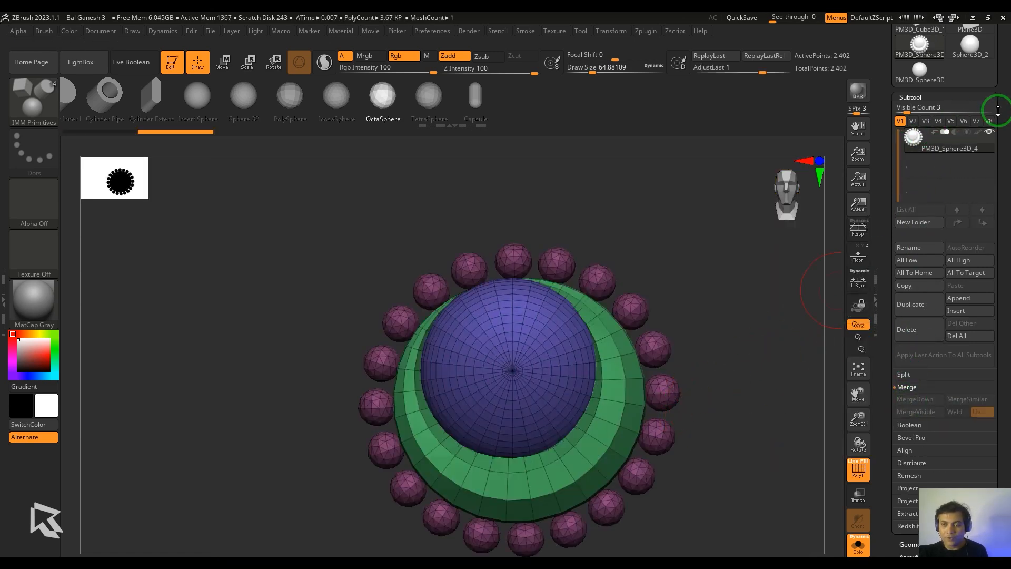
# Switch to the Ganesha tool and insert the merged beaded ornament as a new subtool.
pyautogui.moveTo(998, 109); pyautogui.dragTo(996, 193)
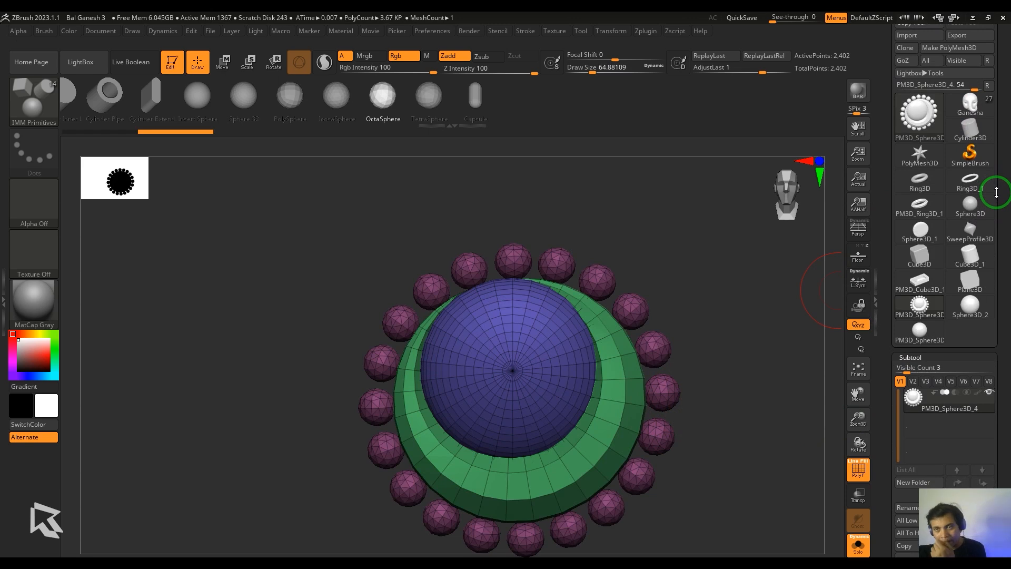
pyautogui.click(968, 110)
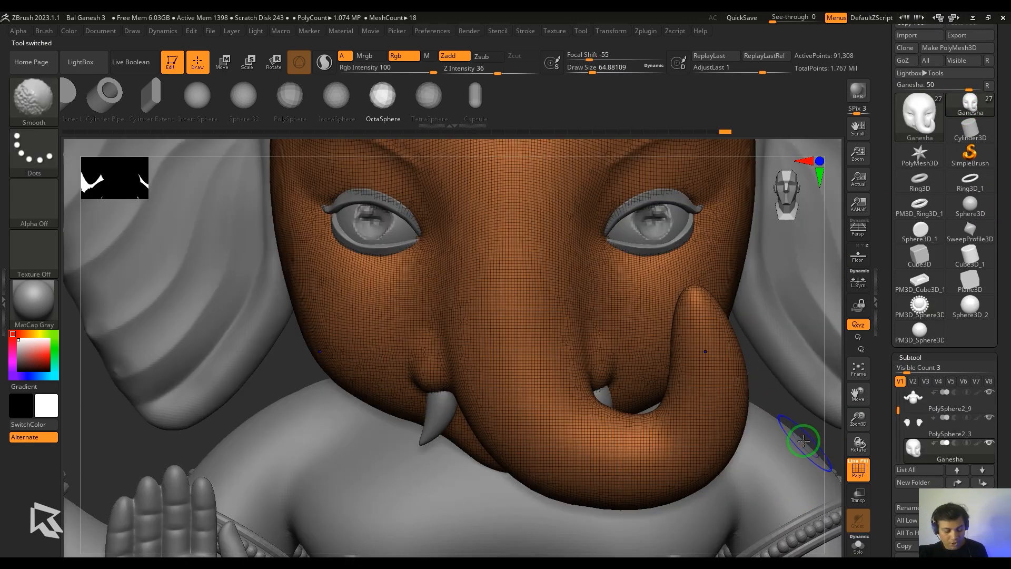
pyautogui.scroll(-3, 974, 427)
pyautogui.click(982, 422)
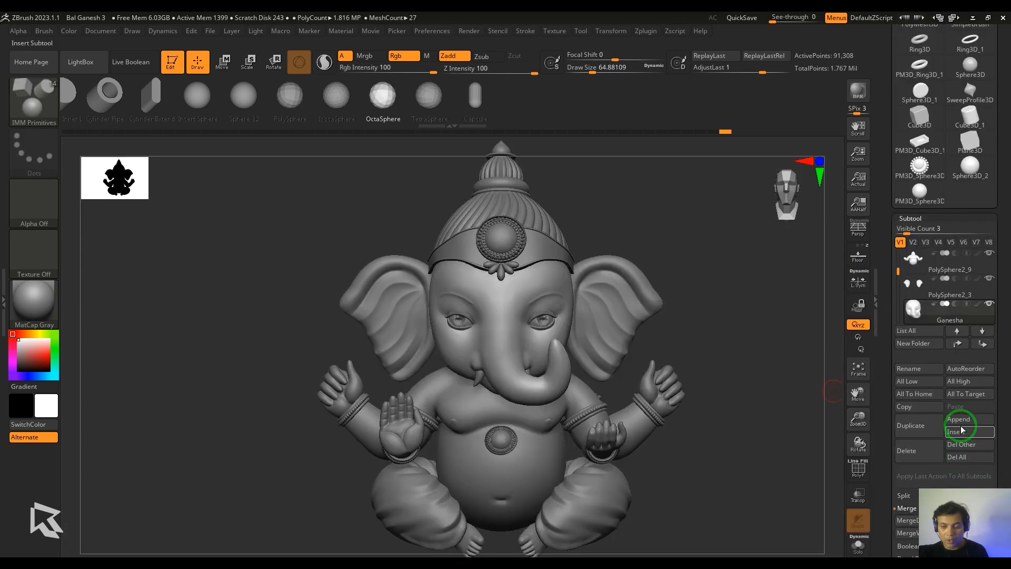
pyautogui.click(962, 429)
pyautogui.click(658, 340)
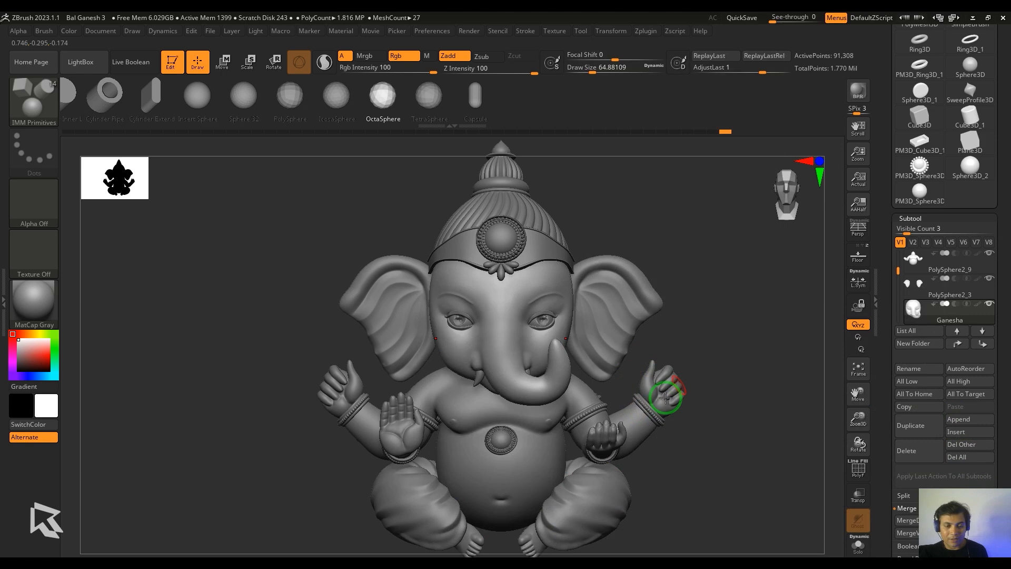
pyautogui.click(909, 183)
# Scale, move and rotate the beaded ornament so it sits on the headband beside the central medallion.
pyautogui.press('w')
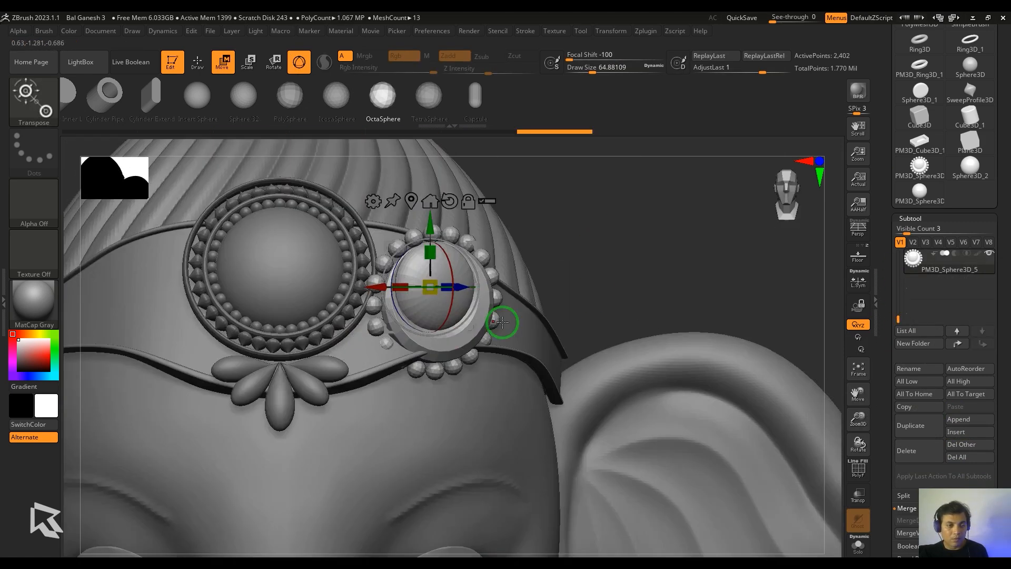
pyautogui.moveTo(428, 288); pyautogui.dragTo(432, 287)
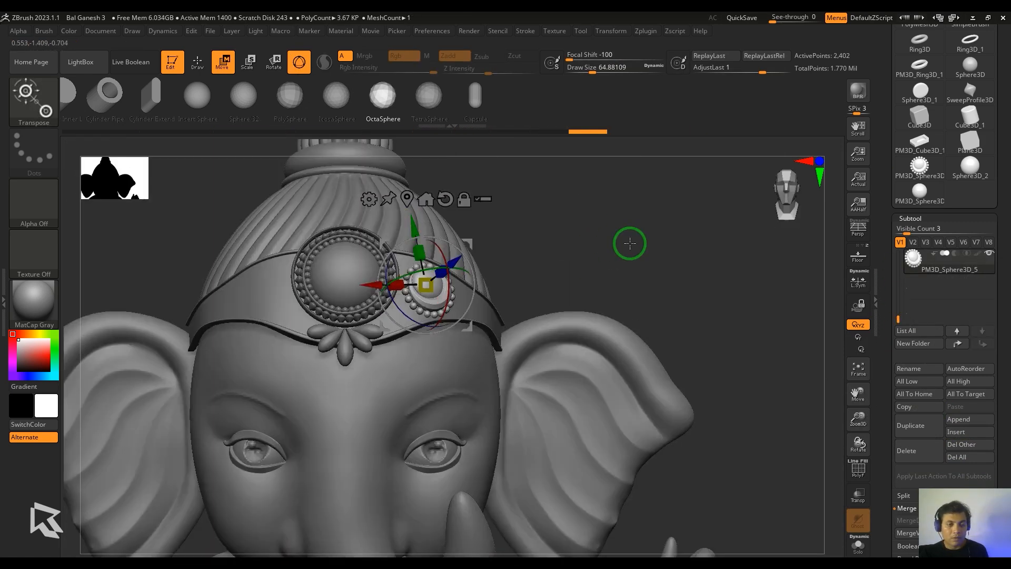
pyautogui.moveTo(630, 241); pyautogui.dragTo(678, 289)
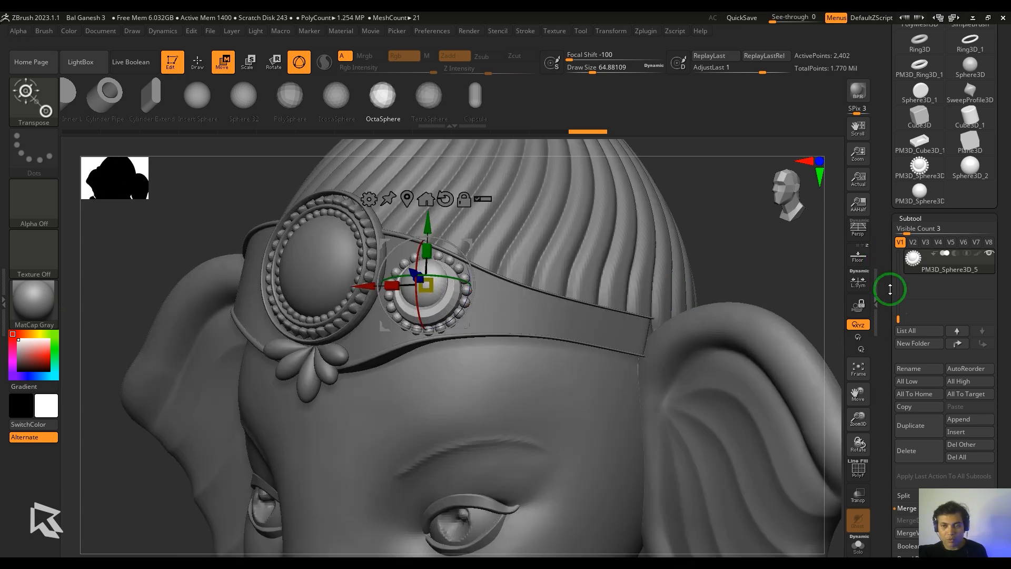
# Duplicate the beaded ornament and place a smaller copy farther along the headband towards the ear, turned to follow its surface.
pyautogui.click(922, 431)
pyautogui.moveTo(425, 285); pyautogui.dragTo(543, 319)
pyautogui.moveTo(689, 253); pyautogui.dragTo(527, 247)
pyautogui.moveTo(595, 295); pyautogui.dragTo(553, 298, button='right')
pyautogui.moveTo(550, 287); pyautogui.dragTo(544, 281)
pyautogui.moveTo(547, 298); pyautogui.dragTo(580, 300, button='right')
pyautogui.moveTo(821, 415); pyautogui.dragTo(768, 400, button='right')
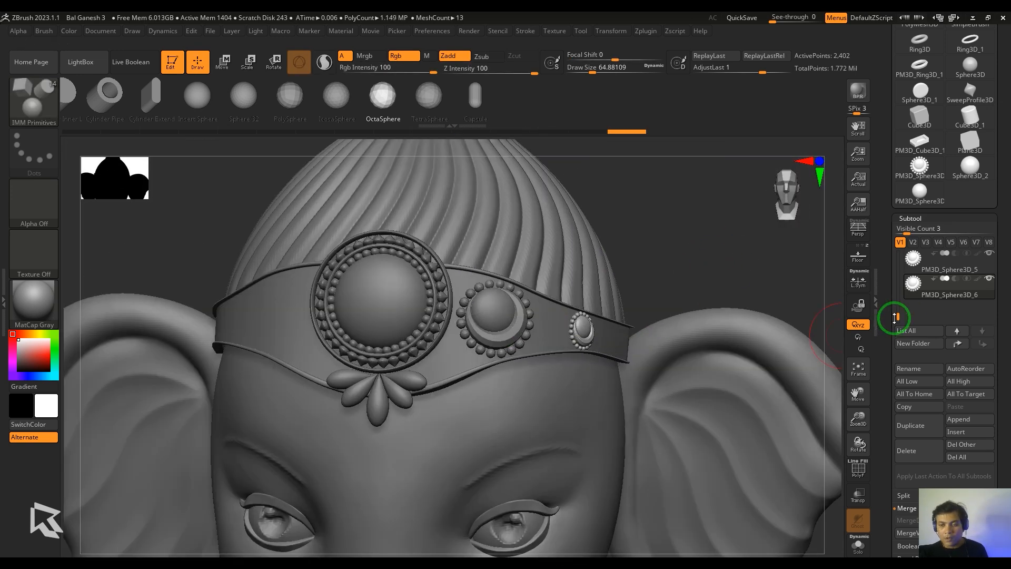
# Merge the large and small headband ornaments into one subtool and duplicate it.
pyautogui.moveTo(896, 317); pyautogui.dragTo(897, 312)
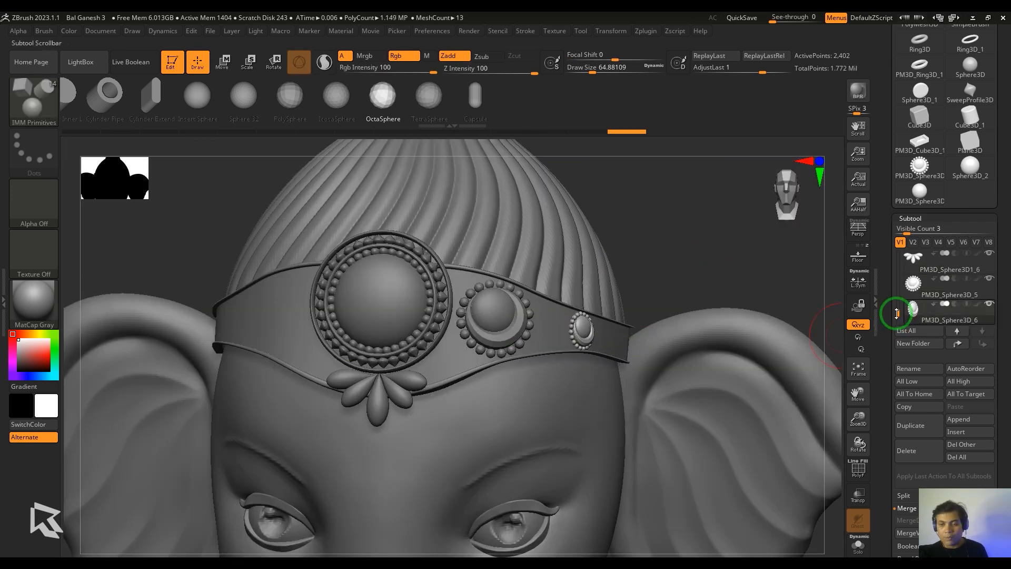
pyautogui.click(912, 285)
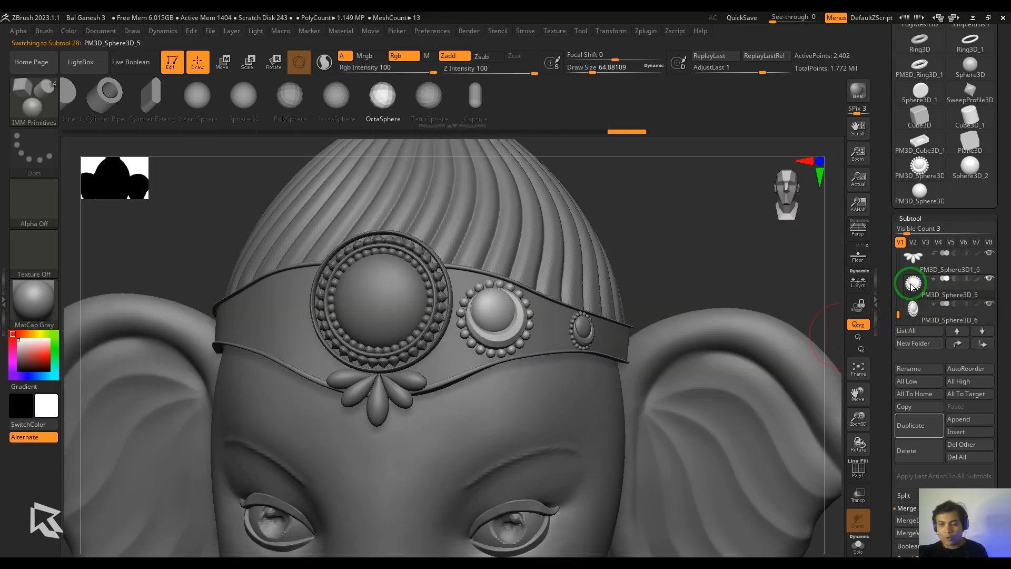
pyautogui.click(916, 521)
pyautogui.click(917, 423)
# Mirror the duplicated pair of ornaments to the other side of the headband with the Mirror deformation.
pyautogui.click(902, 437)
pyautogui.moveTo(986, 417); pyautogui.dragTo(993, 270)
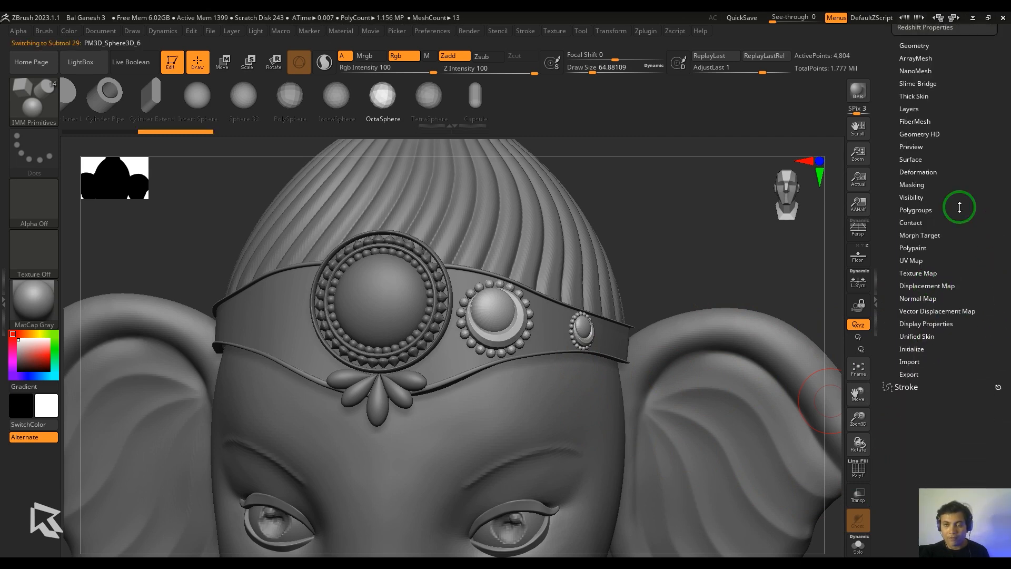
pyautogui.click(940, 171)
pyautogui.click(927, 143)
pyautogui.press('f')
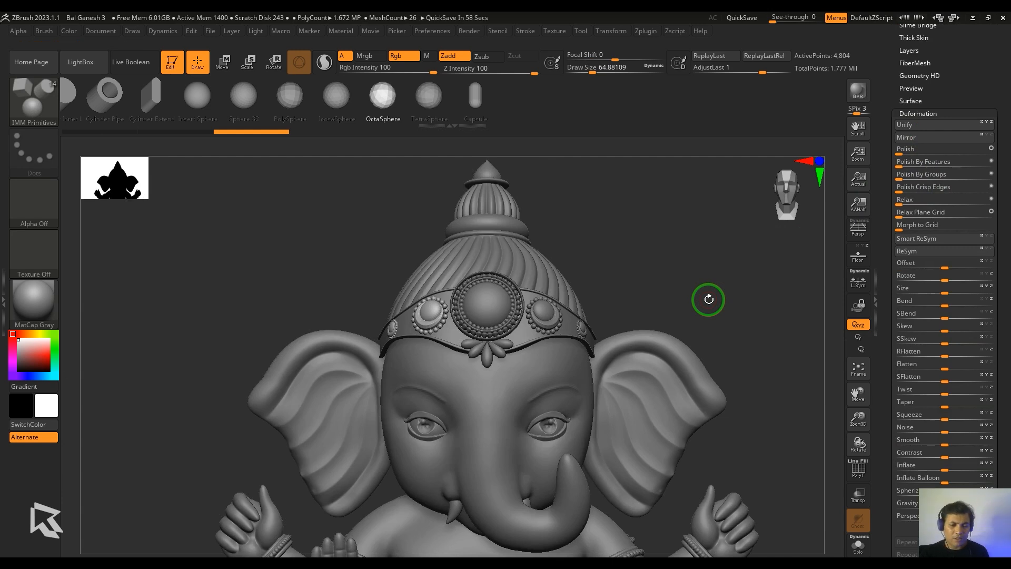
# Select the headband, turn off its dynamic subdivision, show its polyframe and divide the mesh once.
pyautogui.keyDown('alt'); pyautogui.moveTo(704, 301); pyautogui.dragTo(627, 235); pyautogui.keyUp('alt')
pyautogui.moveTo(668, 281); pyautogui.dragTo(724, 357)
pyautogui.keyDown('shift'); pyautogui.moveTo(700, 306); pyautogui.dragTo(630, 367); pyautogui.keyUp('shift')
pyautogui.keyDown('alt'); pyautogui.click(560, 325); pyautogui.keyUp('alt')
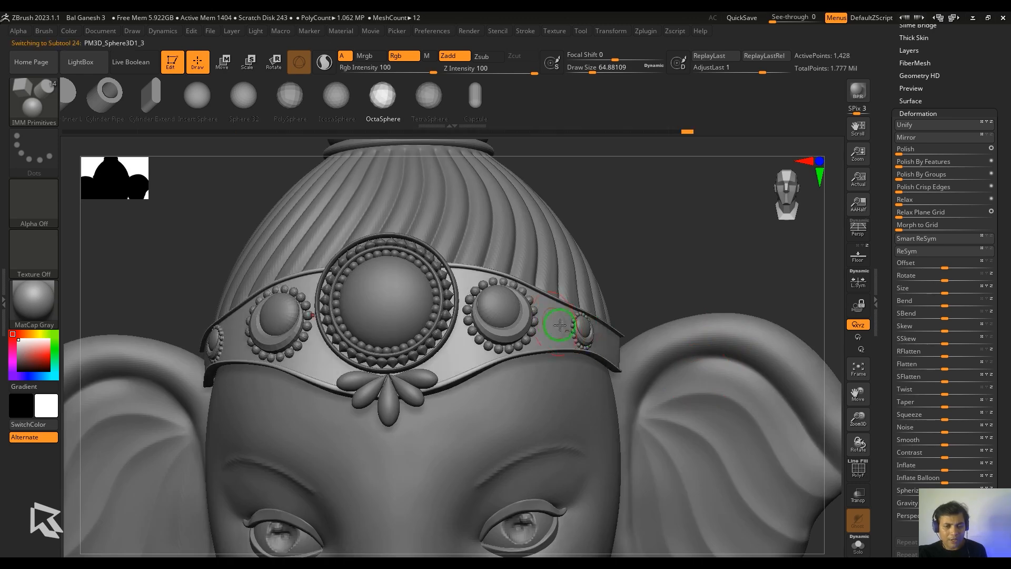
pyautogui.moveTo(973, 74); pyautogui.dragTo(922, 192)
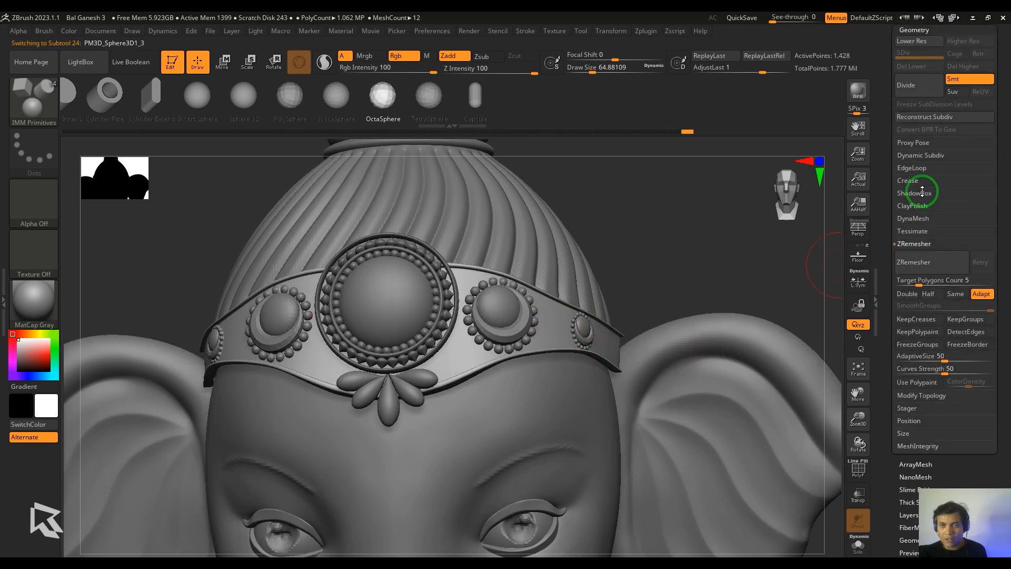
pyautogui.moveTo(1004, 123); pyautogui.dragTo(928, 106)
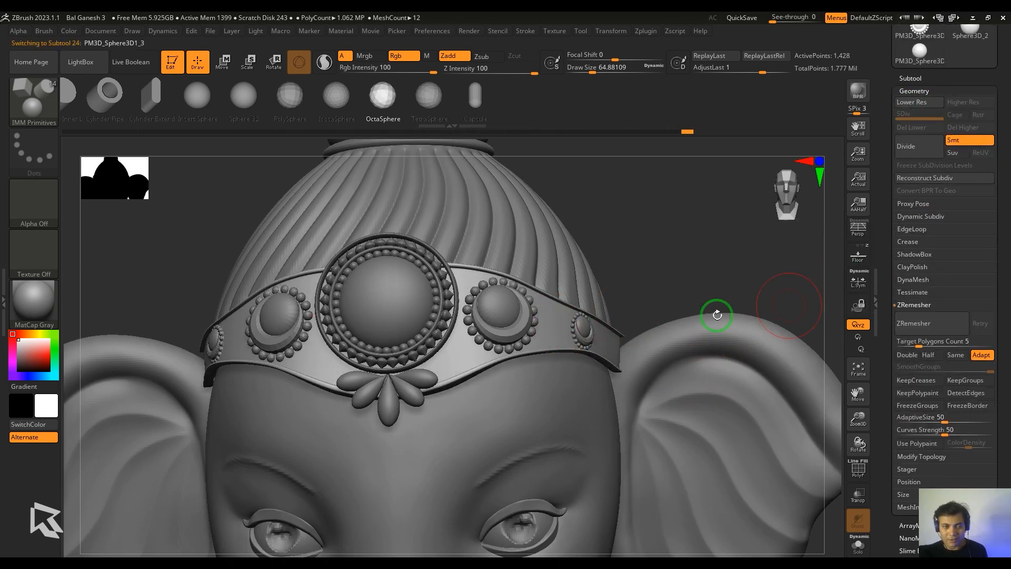
pyautogui.hotkey('shift', 'd')
pyautogui.hotkey('shift', 'f')
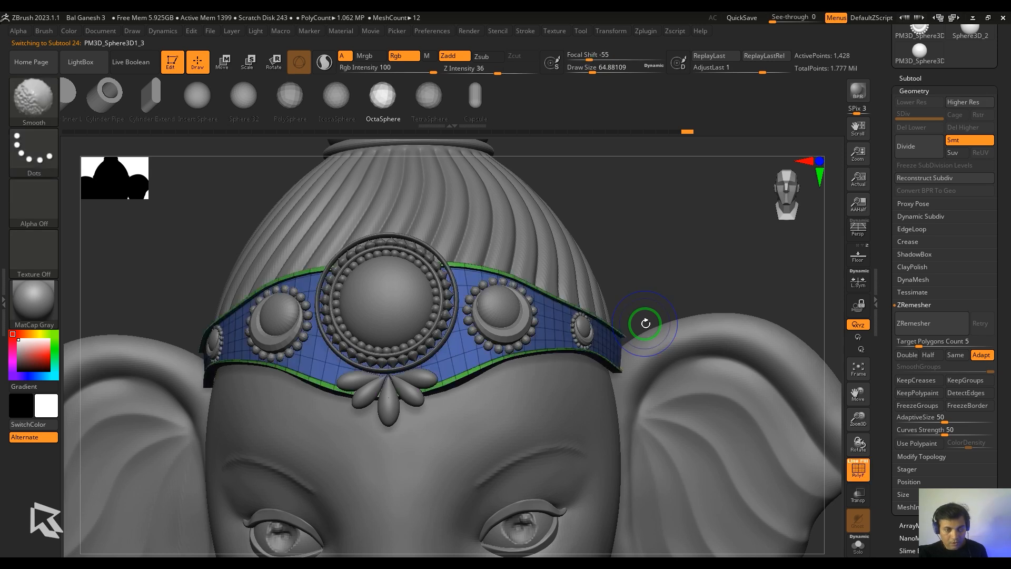
pyautogui.click(909, 150)
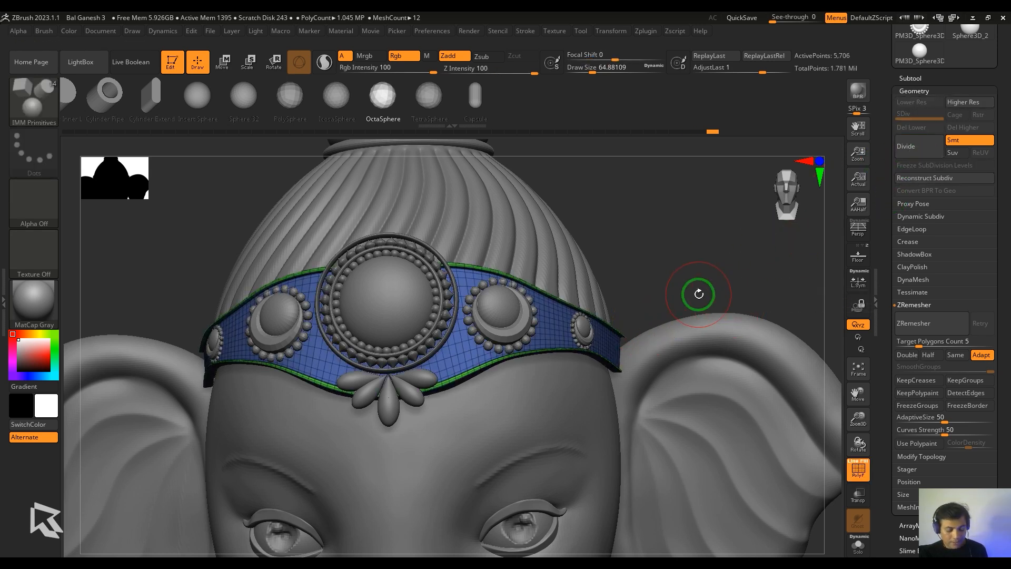
# Choose the CurveTubeSnap brush for drawing relief on the headband.
pyautogui.press('b')
pyautogui.press('c')
pyautogui.click(267, 301)
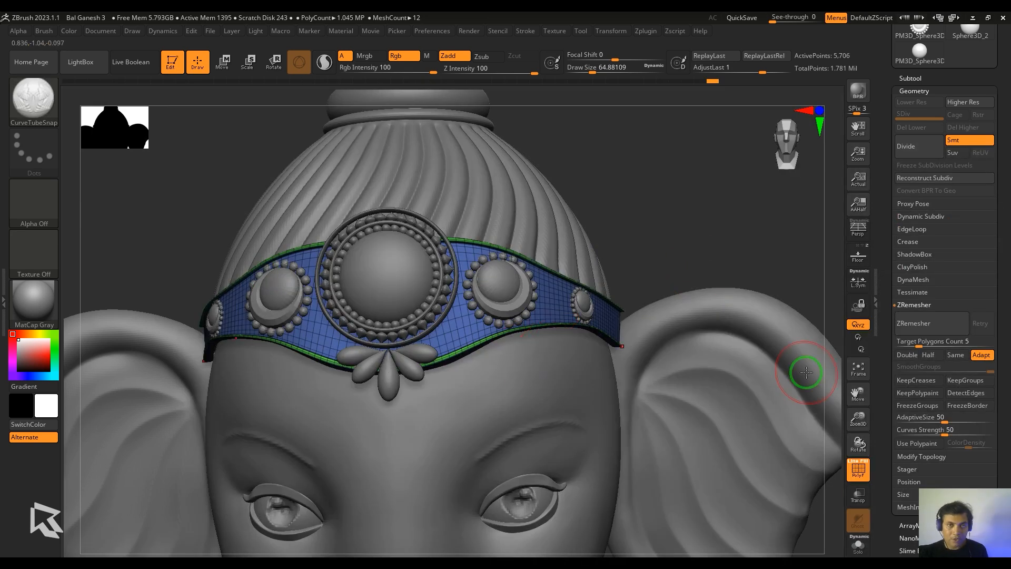
pyautogui.click(612, 36)
pyautogui.moveTo(680, 206); pyautogui.dragTo(663, 212)
pyautogui.keyDown('alt'); pyautogui.moveTo(746, 201); pyautogui.dragTo(774, 304); pyautogui.keyUp('alt')
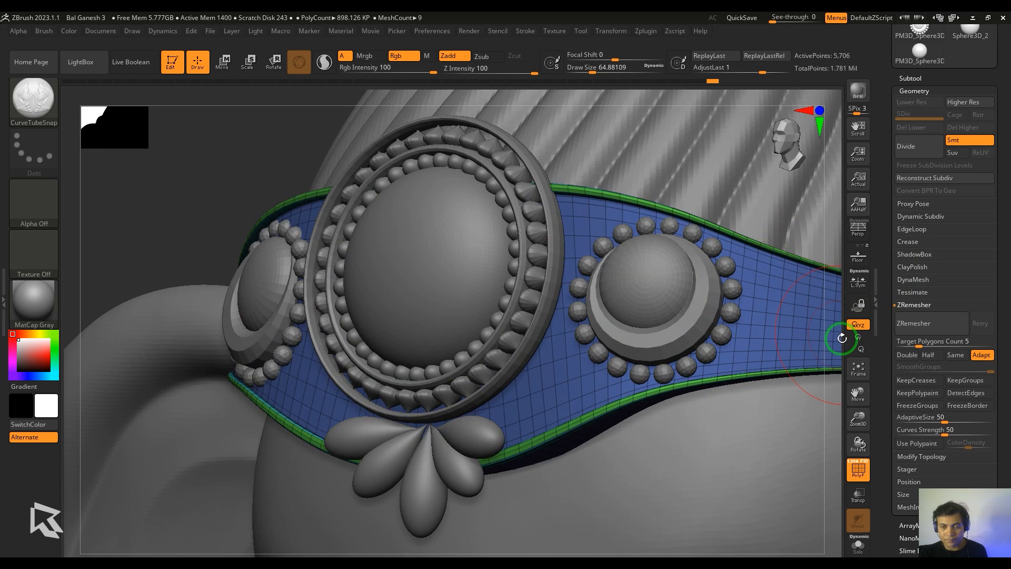
# Hide the polyframe, reduce the brush size and draw an S-shaped tube scroll beside the large beaded ornament.
pyautogui.keyDown('alt'); pyautogui.moveTo(837, 343); pyautogui.dragTo(698, 358); pyautogui.keyUp('alt')
pyautogui.hotkey('shift', 'f')
pyautogui.press('s')
pyautogui.moveTo(646, 321)
pyautogui.mouseDown()
pyautogui.moveTo(630, 325)
pyautogui.moveTo(623, 312)
pyautogui.mouseUp()
pyautogui.click(595, 267)
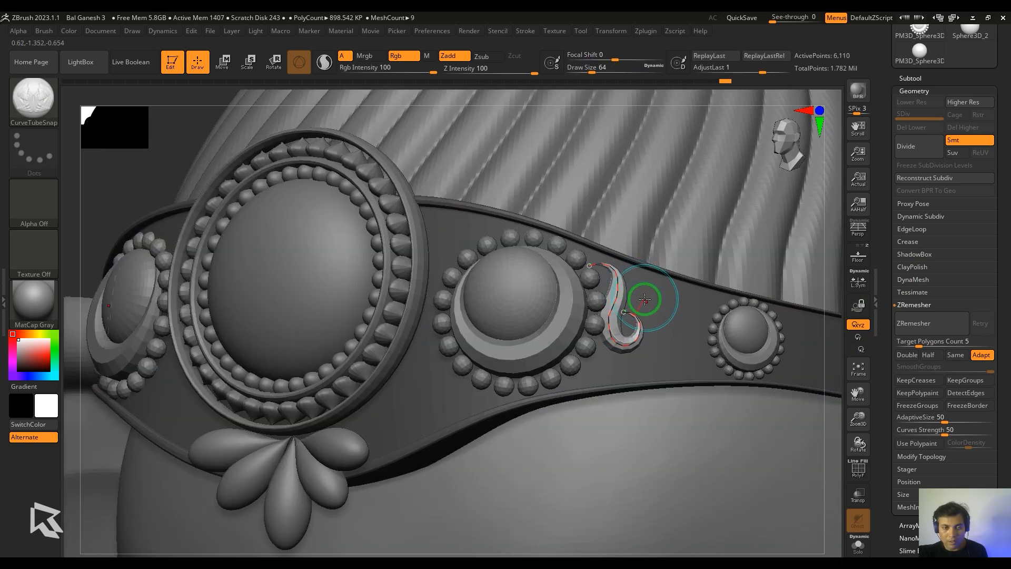
# Draw a hooked tube scroll against the small ornament's inner side, facing the first scroll, with a draw size of about 13.
pyautogui.keyDown('alt'); pyautogui.moveTo(831, 354); pyautogui.dragTo(803, 243); pyautogui.keyUp('alt')
pyautogui.moveTo(703, 238); pyautogui.dragTo(667, 231)
pyautogui.moveTo(795, 220); pyautogui.dragTo(841, 301)
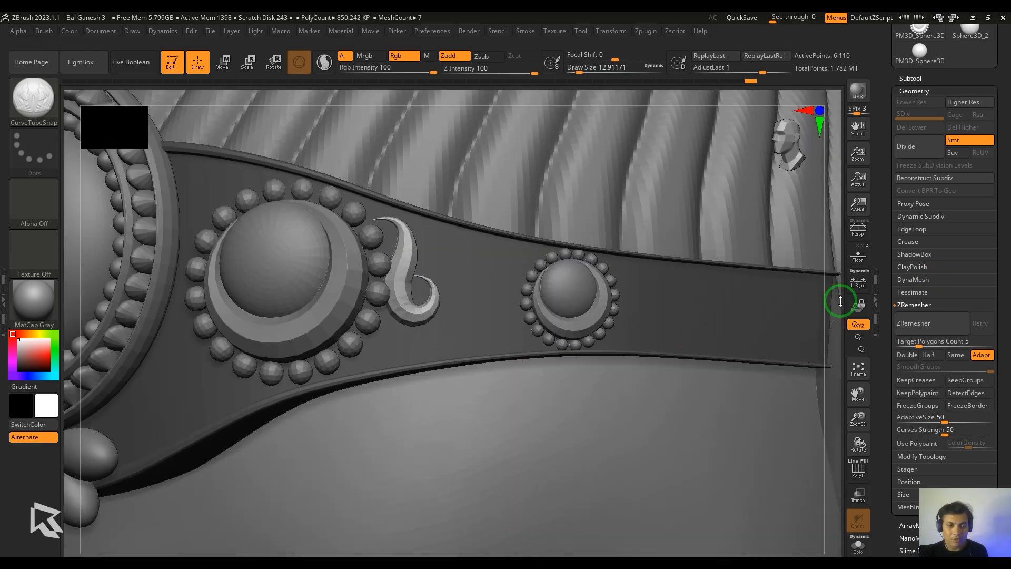
pyautogui.moveTo(536, 257)
pyautogui.mouseDown()
pyautogui.moveTo(485, 337)
pyautogui.moveTo(494, 296)
pyautogui.moveTo(526, 286)
pyautogui.mouseUp()
# Fill the gap between the large and small ornaments with smaller curved tubes, using a draw size of about 7.5.
pyautogui.moveTo(386, 313)
pyautogui.mouseDown()
pyautogui.moveTo(397, 332)
pyautogui.moveTo(368, 363)
pyautogui.moveTo(444, 323)
pyautogui.moveTo(391, 320)
pyautogui.mouseUp()
pyautogui.hotkey('ctrl', 'z')
pyautogui.moveTo(487, 354); pyautogui.dragTo(456, 307)
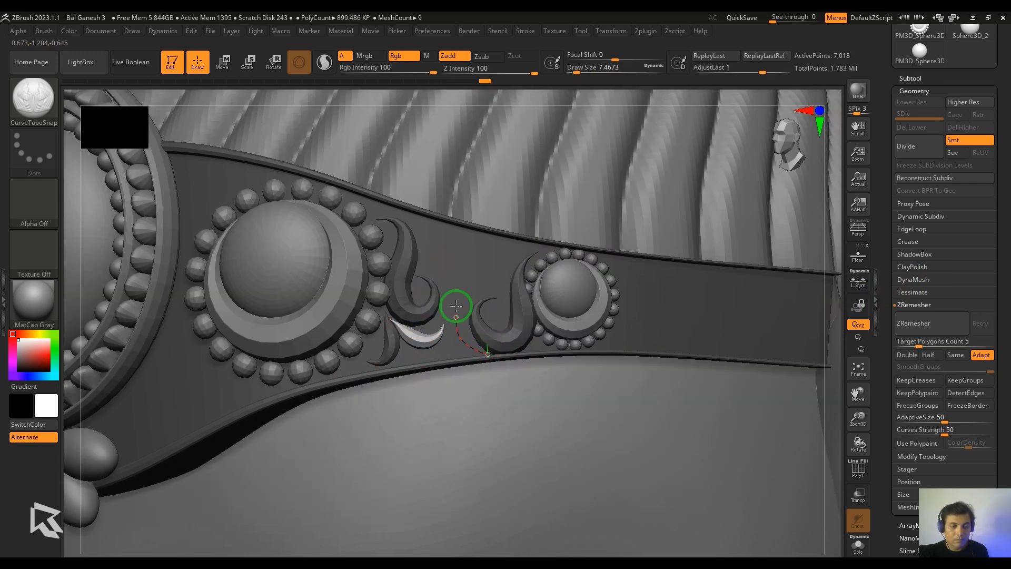
pyautogui.moveTo(417, 227)
pyautogui.mouseDown()
pyautogui.moveTo(469, 244)
pyautogui.moveTo(419, 223)
pyautogui.mouseUp()
pyautogui.click(654, 296)
pyautogui.moveTo(540, 250); pyautogui.dragTo(456, 280)
pyautogui.click(665, 303)
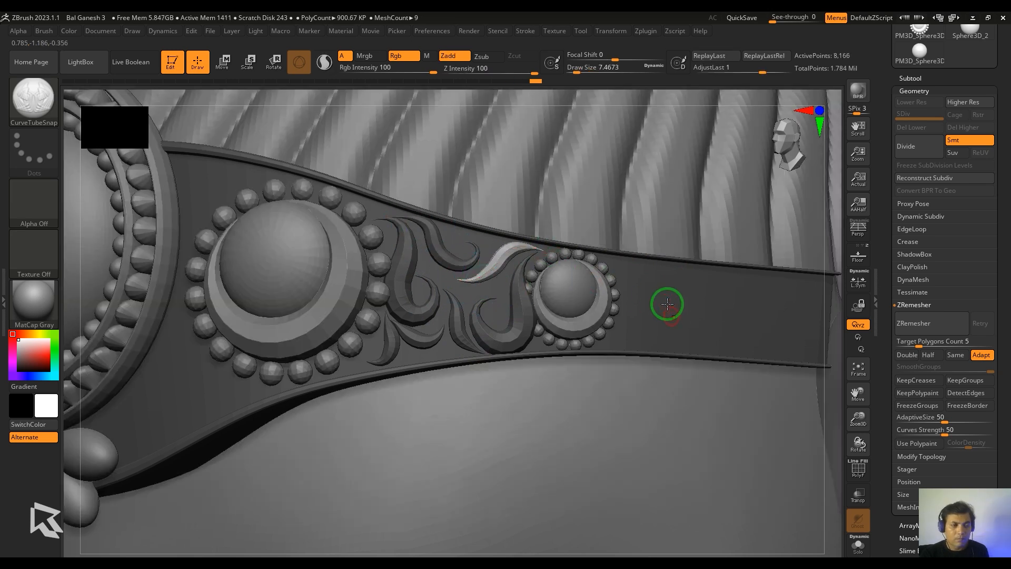
# Draw branching tube scrolls on the headband from the small ornament towards the ear, undoing strokes that miss the shape.
pyautogui.moveTo(838, 258); pyautogui.dragTo(834, 258)
pyautogui.moveTo(539, 341)
pyautogui.mouseDown()
pyautogui.moveTo(611, 314)
pyautogui.moveTo(562, 316)
pyautogui.moveTo(557, 275)
pyautogui.mouseUp()
pyautogui.hotkey('ctrl', 'z')
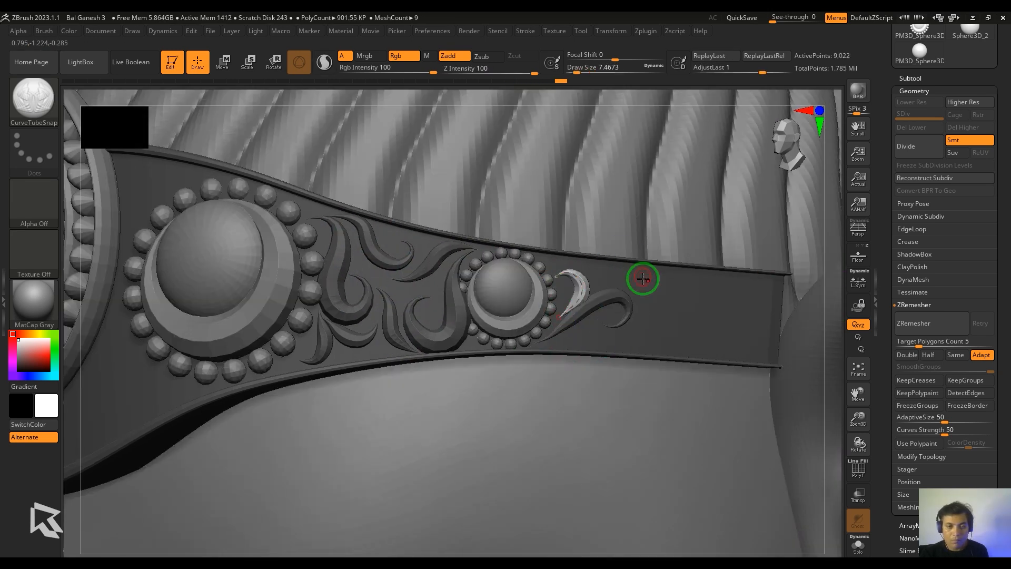
pyautogui.click(640, 280)
pyautogui.moveTo(627, 285); pyautogui.dragTo(663, 299)
pyautogui.hotkey('ctrl', 'z')
pyautogui.moveTo(591, 291)
pyautogui.mouseDown()
pyautogui.moveTo(666, 281)
pyautogui.moveTo(711, 292)
pyautogui.mouseUp()
pyautogui.click(636, 283)
pyautogui.hotkey('ctrl', 'z')
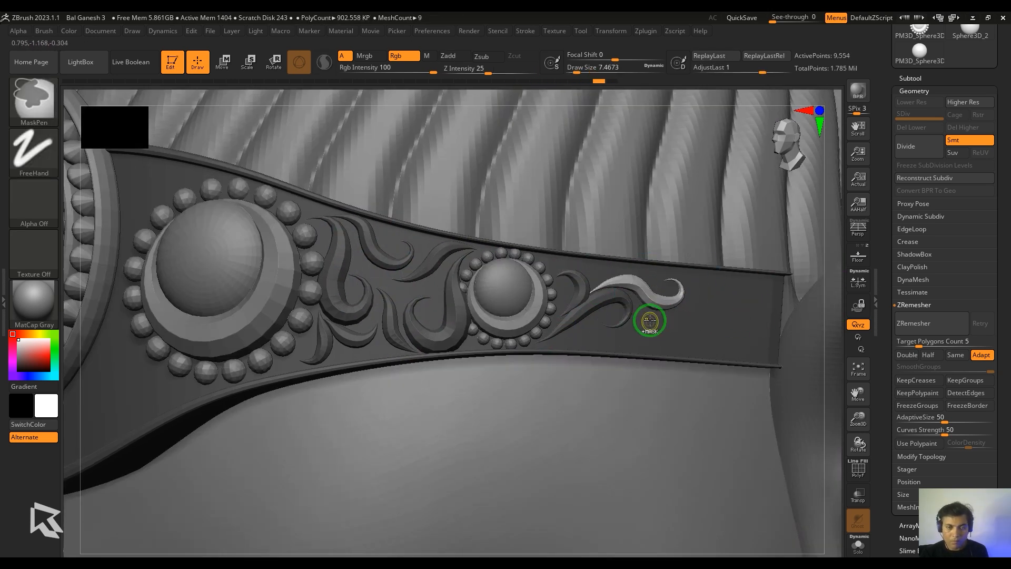
# Fill the headband's end near the ear with more curled tubes and add a leaf stroke beneath the small ornament.
pyautogui.moveTo(629, 296)
pyautogui.mouseDown()
pyautogui.moveTo(671, 320)
pyautogui.moveTo(738, 297)
pyautogui.moveTo(667, 351)
pyautogui.mouseUp()
pyautogui.click(671, 311)
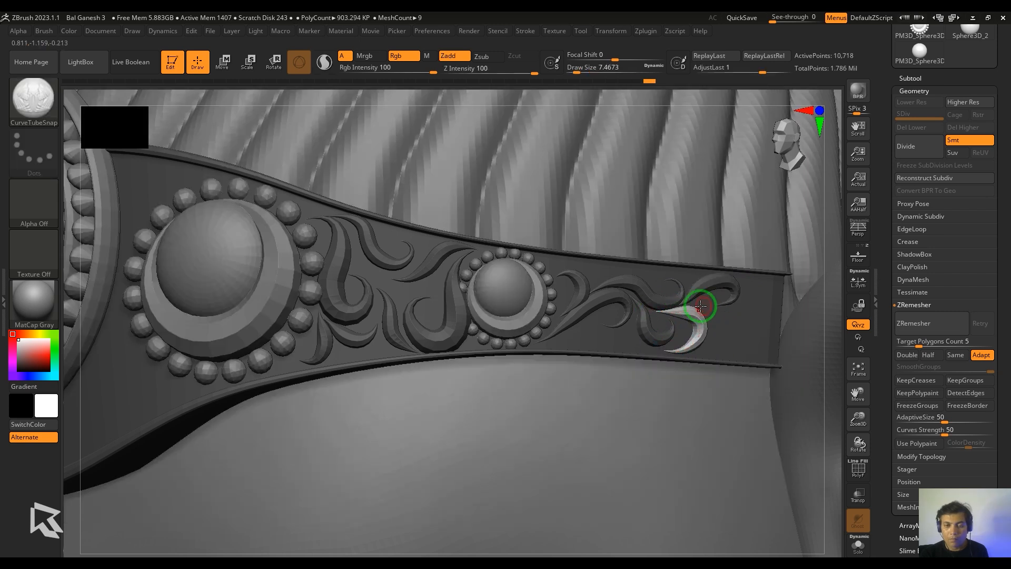
pyautogui.moveTo(688, 304); pyautogui.dragTo(744, 305)
pyautogui.moveTo(600, 321); pyautogui.dragTo(536, 345)
# Draw curved tube scrolls on the headband around the central medallion, filling the spaces up to the large beaded ornament.
pyautogui.moveTo(831, 369)
pyautogui.keyDown('alt'); pyautogui.mouseDown()
pyautogui.moveTo(819, 212)
pyautogui.moveTo(831, 215)
pyautogui.mouseUp(); pyautogui.keyUp('alt')
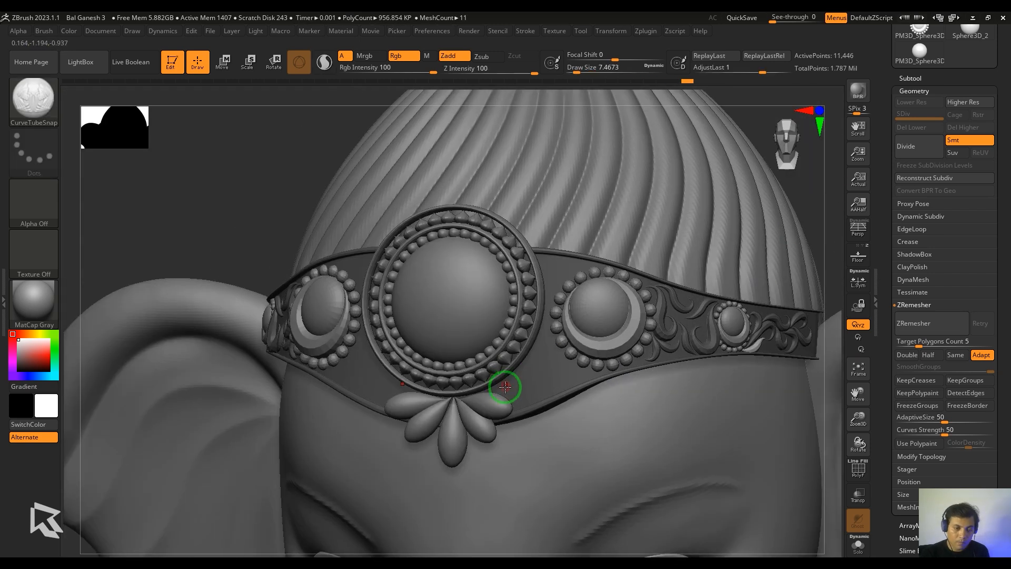
pyautogui.moveTo(499, 385); pyautogui.dragTo(512, 409)
pyautogui.moveTo(501, 384); pyautogui.dragTo(538, 362)
pyautogui.moveTo(555, 270); pyautogui.dragTo(573, 266)
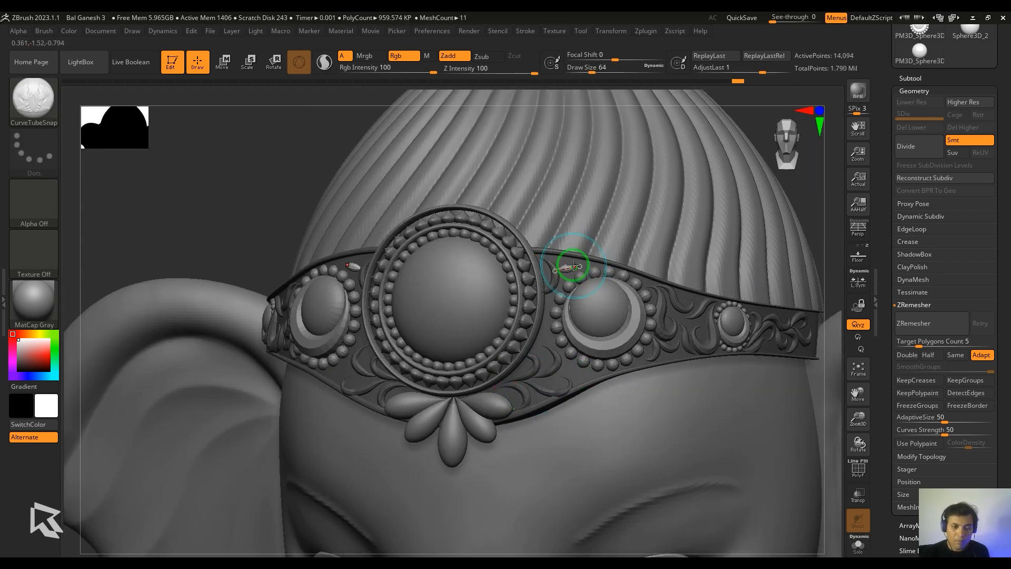
pyautogui.keyDown('alt'); pyautogui.moveTo(781, 358); pyautogui.dragTo(732, 265); pyautogui.keyUp('alt')
pyautogui.keyDown('ctrl'); pyautogui.moveTo(737, 253); pyautogui.dragTo(778, 275); pyautogui.keyUp('ctrl')
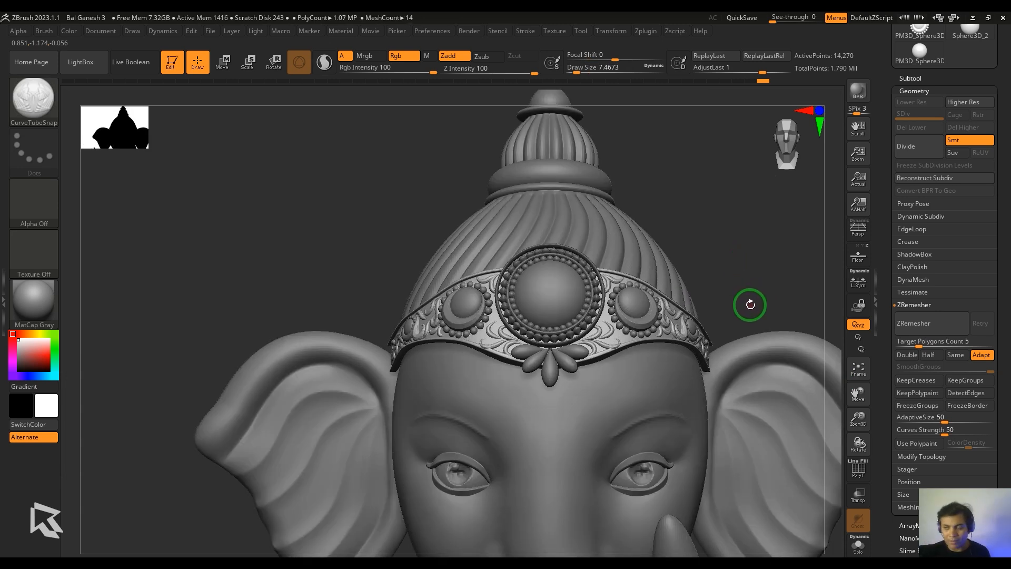
# Show the polyframe and draw another snapped tube at the headband's upper edge beside the large beaded ornament.
pyautogui.keyDown('alt'); pyautogui.moveTo(760, 281); pyautogui.dragTo(714, 285); pyautogui.keyUp('alt')
pyautogui.moveTo(550, 388); pyautogui.dragTo(616, 386)
pyautogui.keyDown('alt'); pyautogui.moveTo(652, 255); pyautogui.dragTo(639, 239); pyautogui.keyUp('alt')
pyautogui.keyDown('shift'); pyautogui.moveTo(737, 271); pyautogui.dragTo(760, 345); pyautogui.keyUp('shift')
pyautogui.moveTo(769, 358); pyautogui.dragTo(772, 265)
pyautogui.hotkey('shift', 'f')
pyautogui.moveTo(688, 241); pyautogui.dragTo(727, 255)
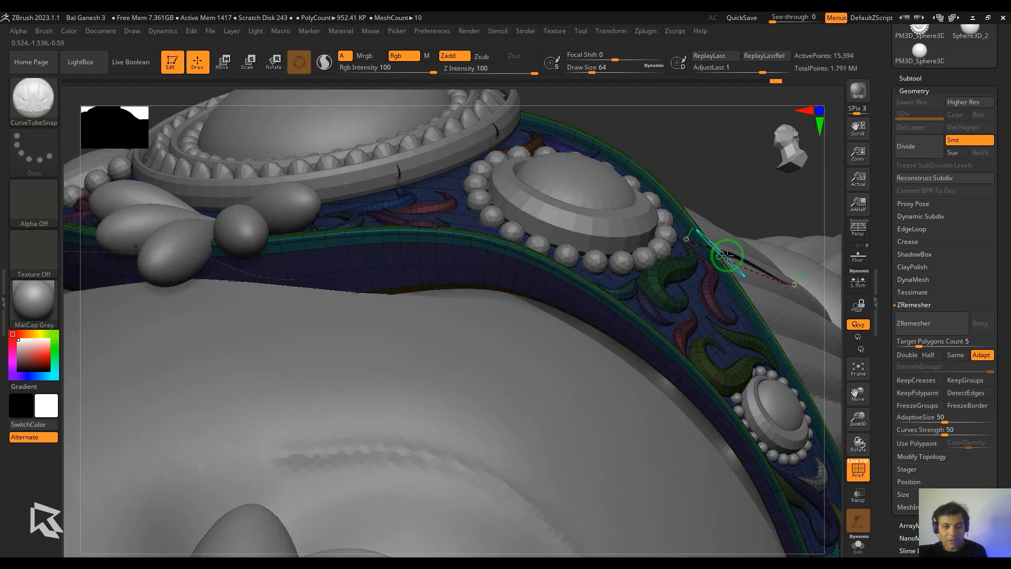
# Undo the last tube stroke, return to the Standard brush and isolate the headband in Solo view.
pyautogui.hotkey('ctrl', 'z')
pyautogui.press('b')
pyautogui.press('s')
pyautogui.press('t')
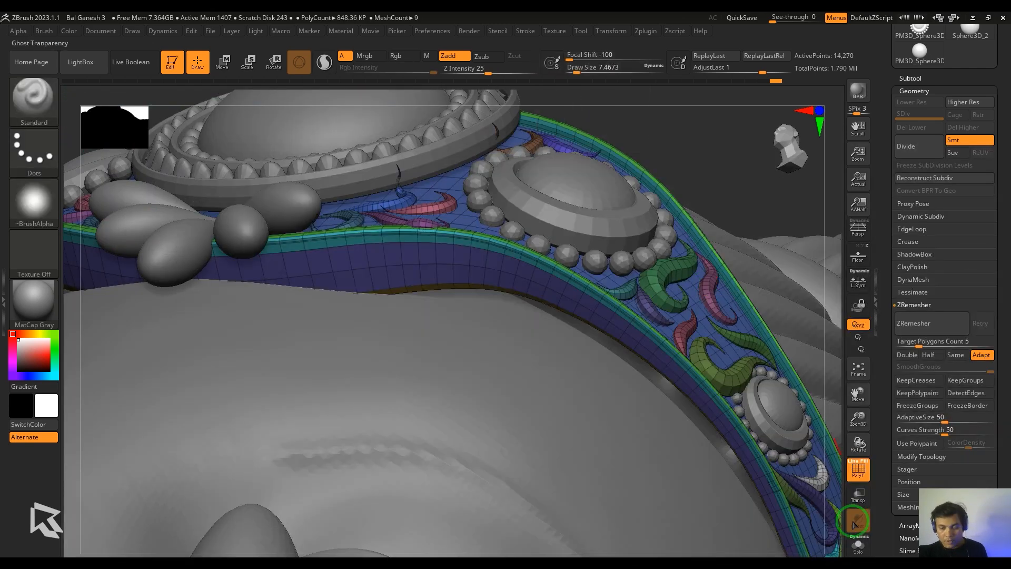
pyautogui.click(858, 543)
pyautogui.moveTo(800, 268)
pyautogui.keyDown('alt'); pyautogui.mouseDown()
pyautogui.moveTo(688, 176)
pyautogui.moveTo(752, 275)
pyautogui.moveTo(756, 226)
pyautogui.moveTo(687, 234)
pyautogui.moveTo(765, 251)
pyautogui.moveTo(773, 264)
pyautogui.moveTo(718, 301)
pyautogui.moveTo(754, 333)
pyautogui.moveTo(774, 323)
pyautogui.mouseUp(); pyautogui.keyUp('alt')
# Choose the ZModeler brush and set its edge action to Crease with the EdgeLoop Partial target.
pyautogui.press('b')
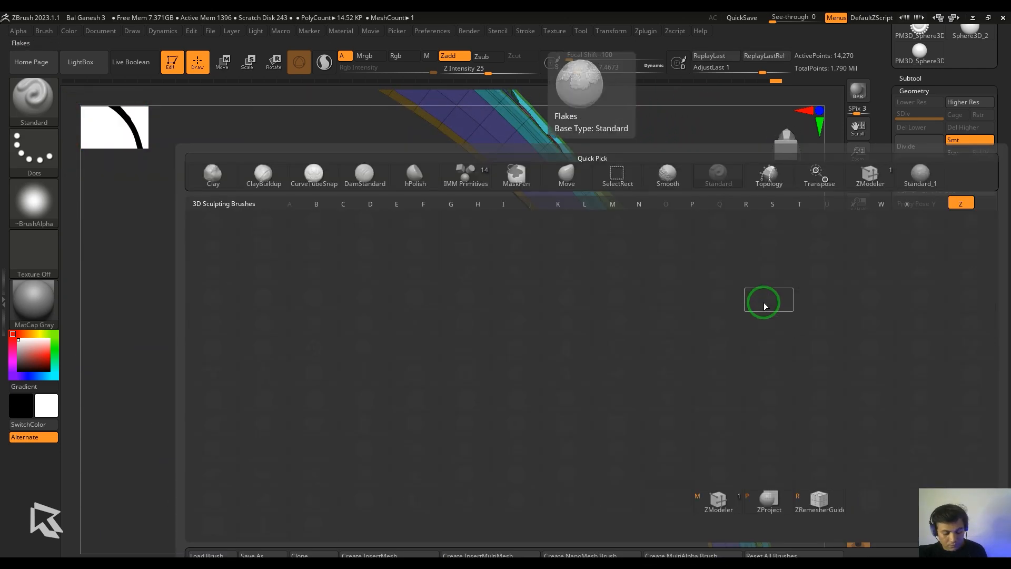
pyautogui.press('z')
pyautogui.press('m')
pyautogui.press('space')
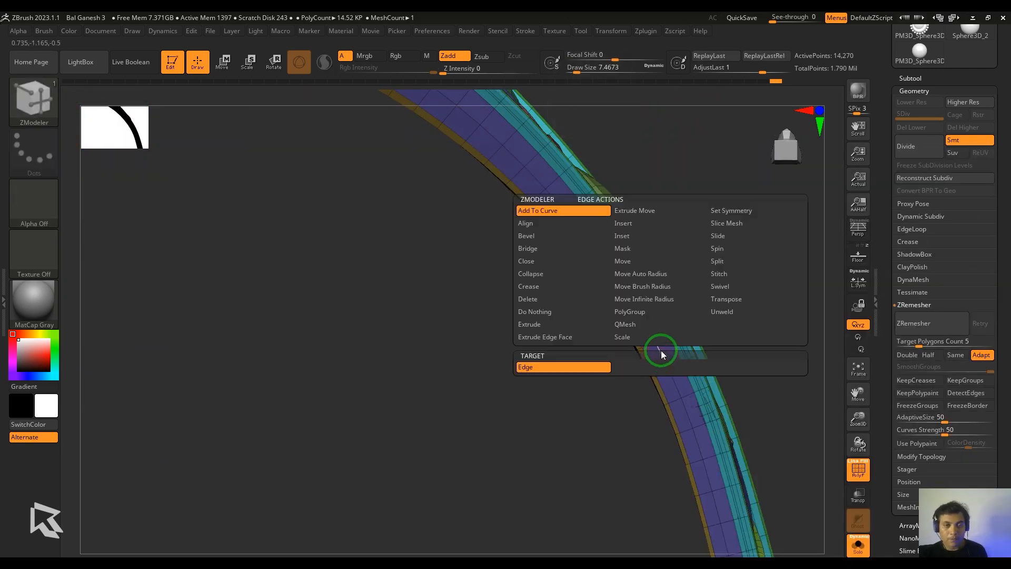
pyautogui.click(566, 286)
pyautogui.click(646, 368)
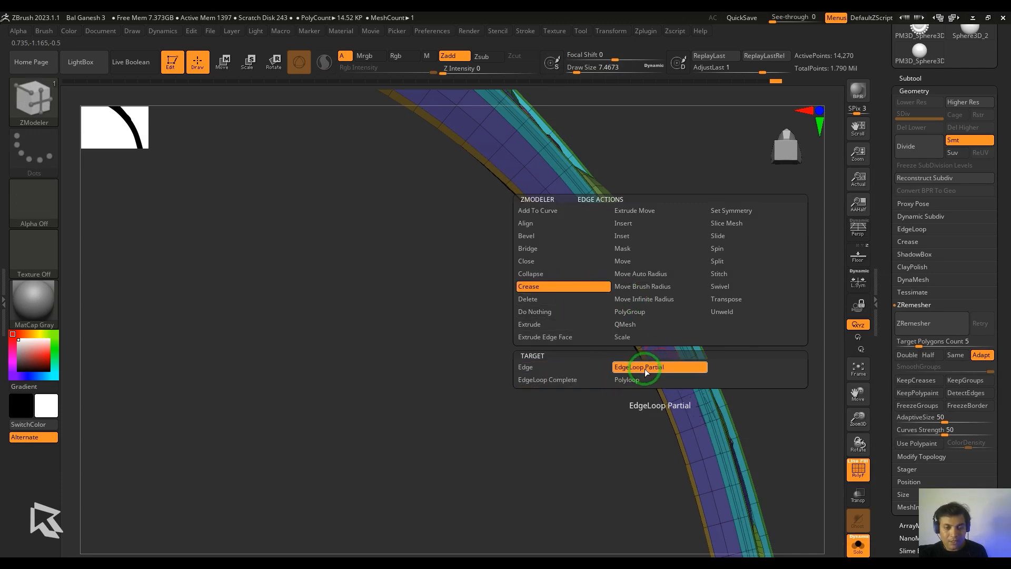
pyautogui.moveTo(661, 356); pyautogui.dragTo(722, 268)
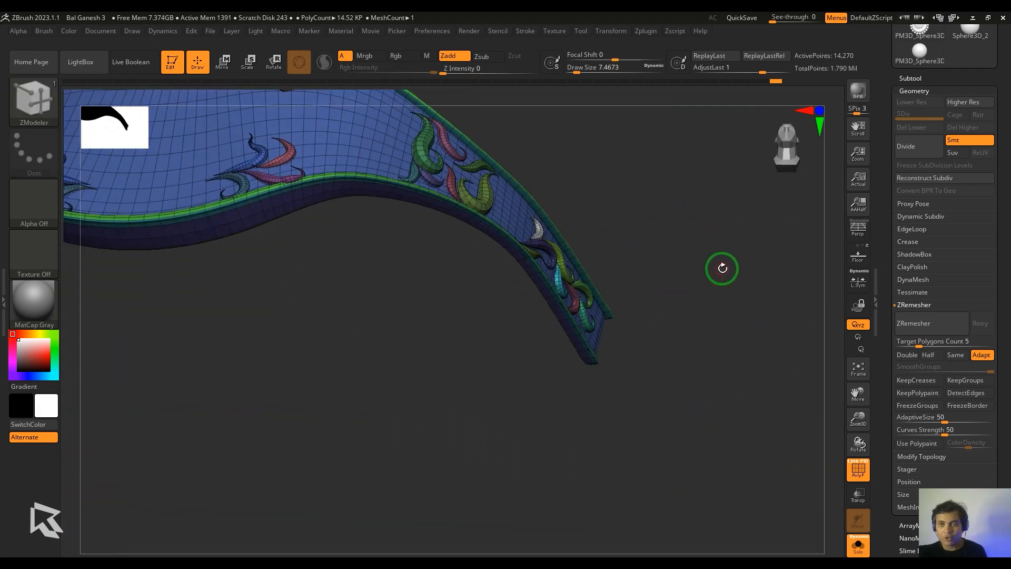
# Duplicate the headband subtool.
pyautogui.click(916, 79)
pyautogui.click(899, 177)
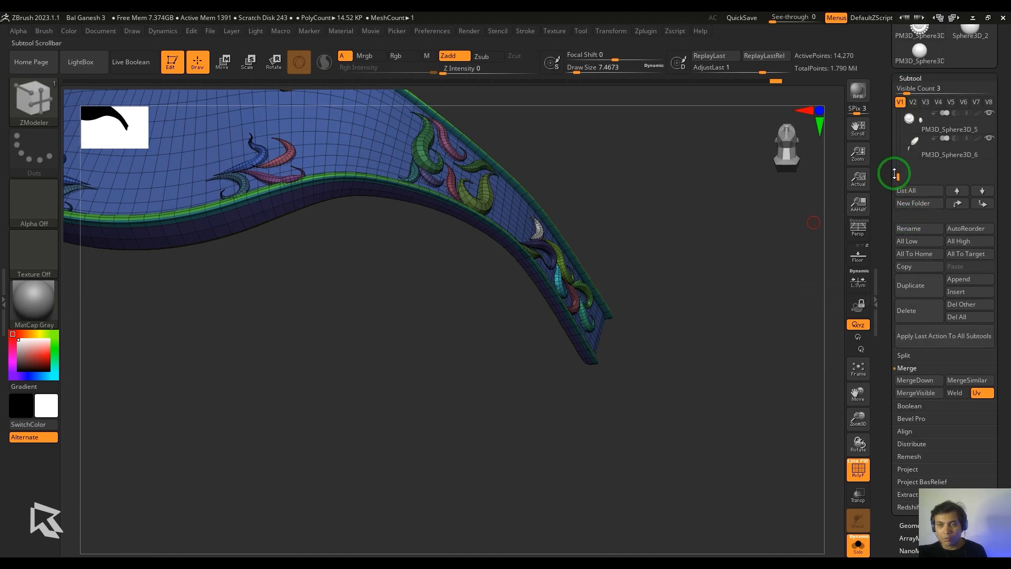
pyautogui.click(914, 291)
# Try to mask the headband copy around its purple rim strip and turn the masked part into one polygroup.
pyautogui.moveTo(750, 361); pyautogui.dragTo(759, 487)
pyautogui.press('w')
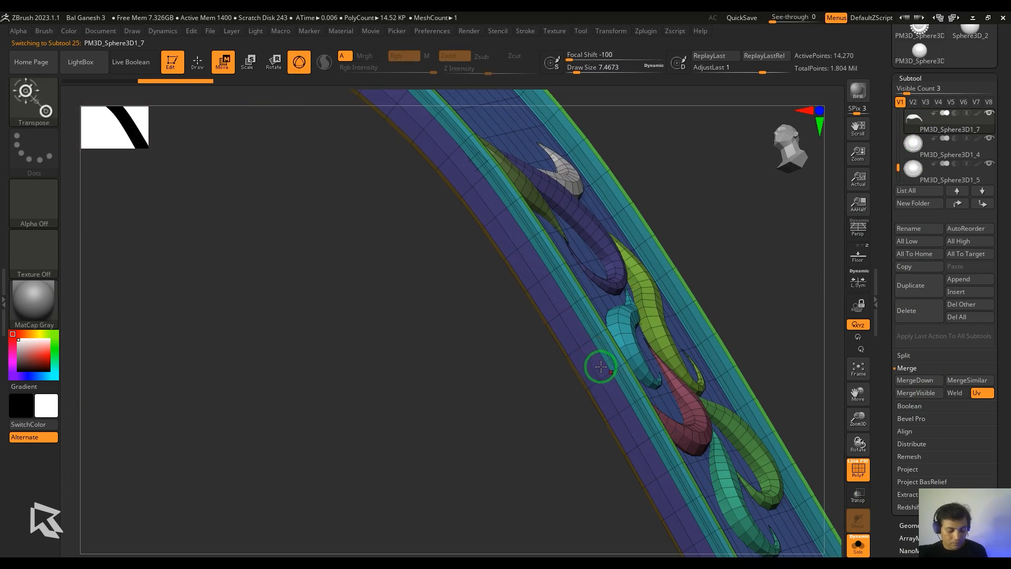
pyautogui.click(596, 364)
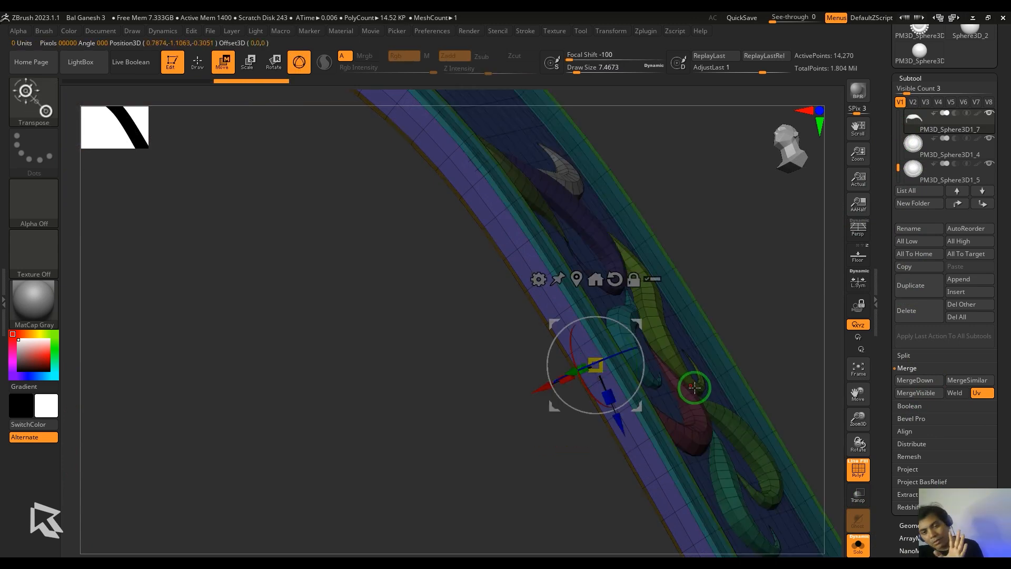
pyautogui.hotkey('ctrl', 'w')
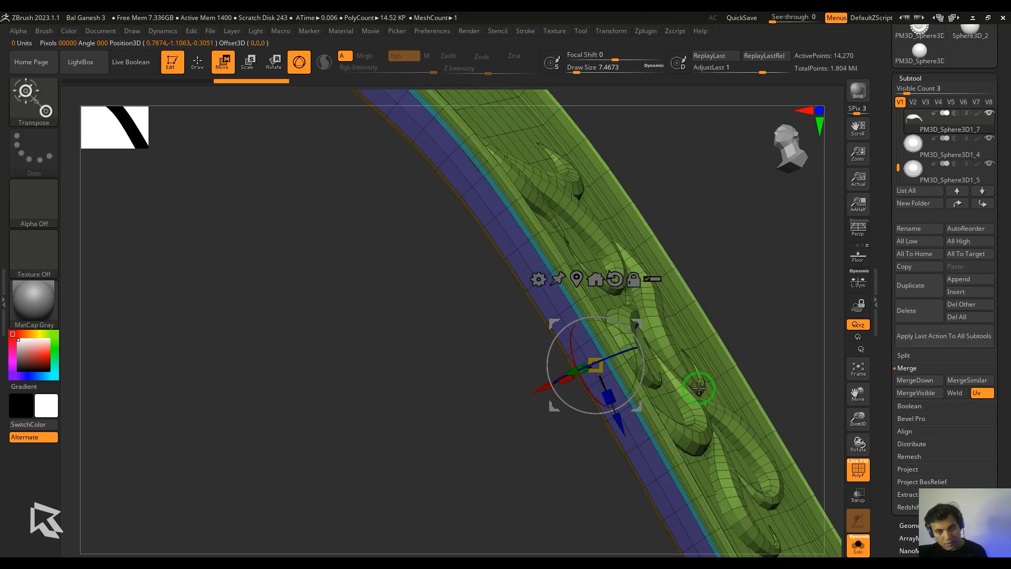
pyautogui.moveTo(731, 316); pyautogui.dragTo(771, 406)
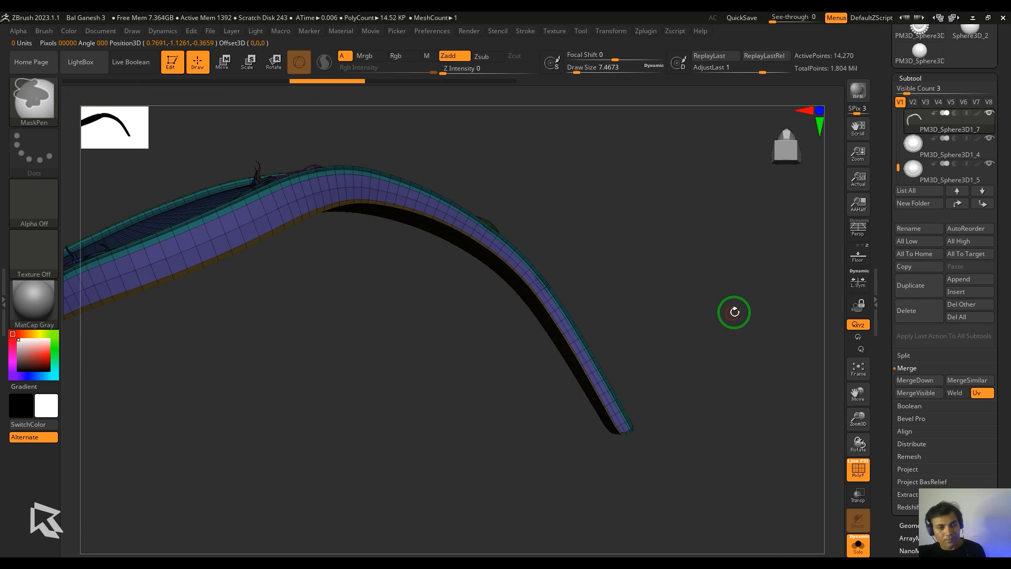
# Isolate the purple rim strips of the headband copy and delete the hidden geometry.
pyautogui.moveTo(734, 309); pyautogui.dragTo(706, 352)
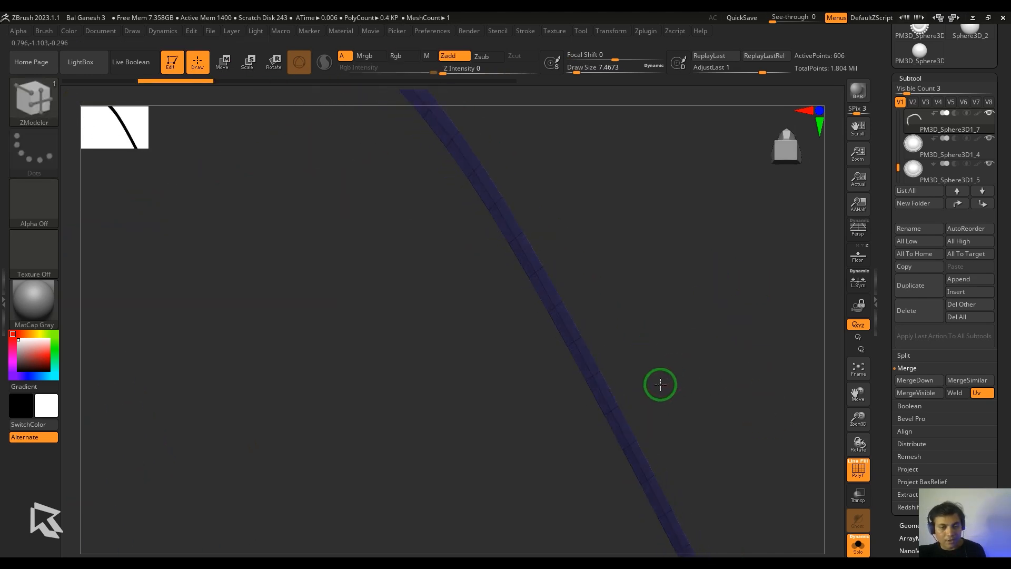
pyautogui.moveTo(660, 385); pyautogui.dragTo(688, 256)
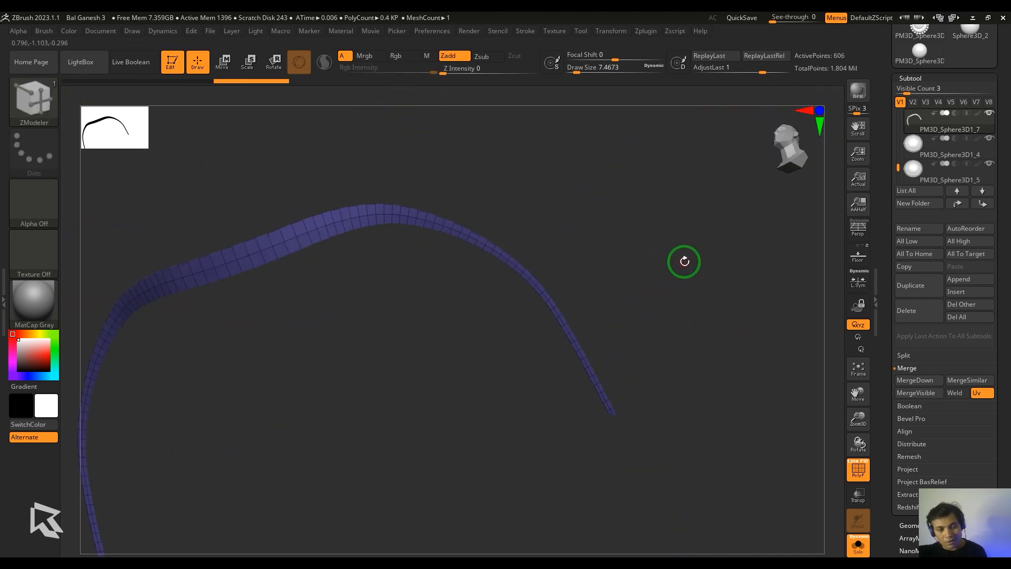
pyautogui.scroll(-5, 965, 469)
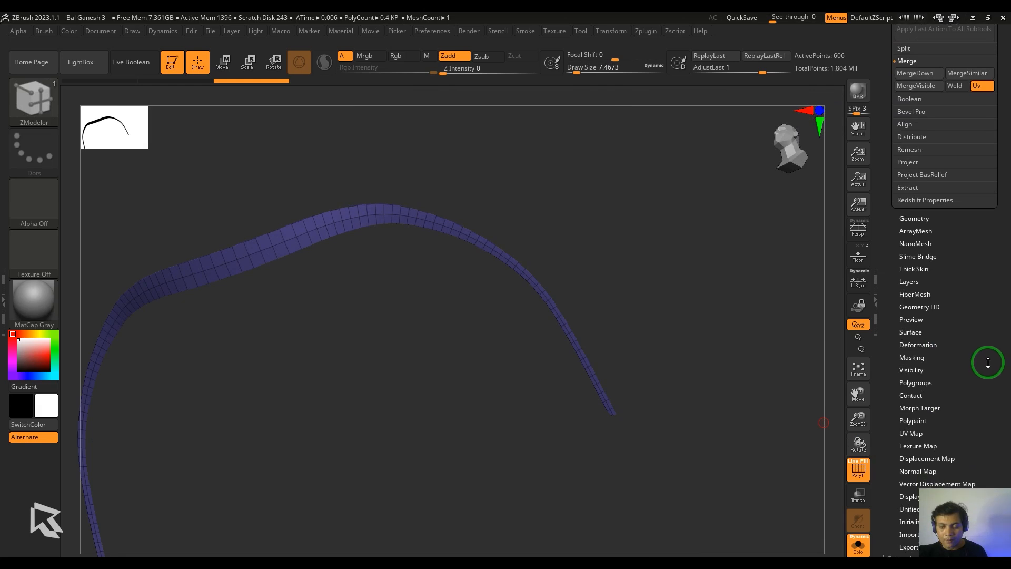
pyautogui.moveTo(988, 407); pyautogui.dragTo(986, 431)
pyautogui.click(919, 310)
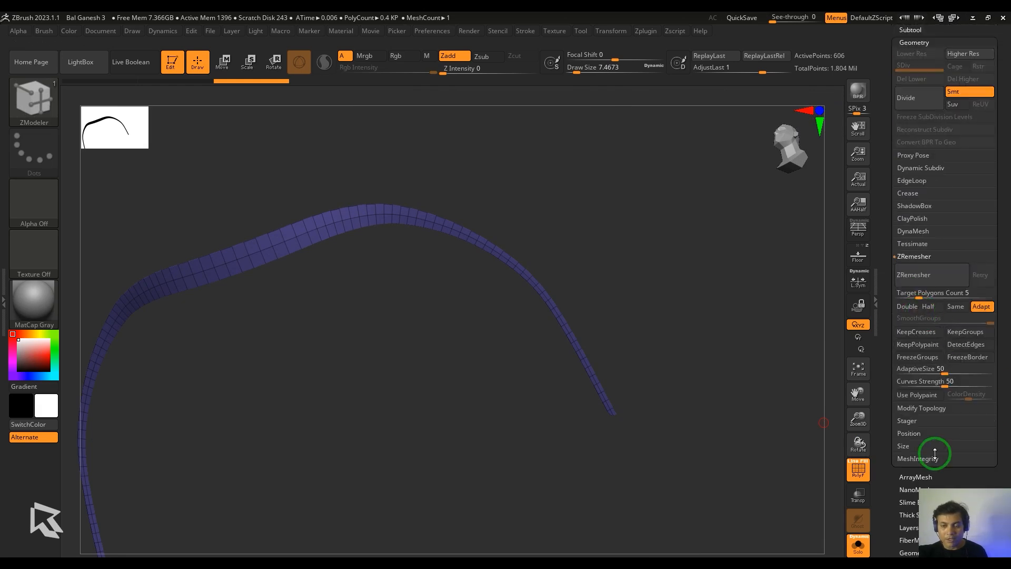
pyautogui.click(919, 257)
pyautogui.click(927, 271)
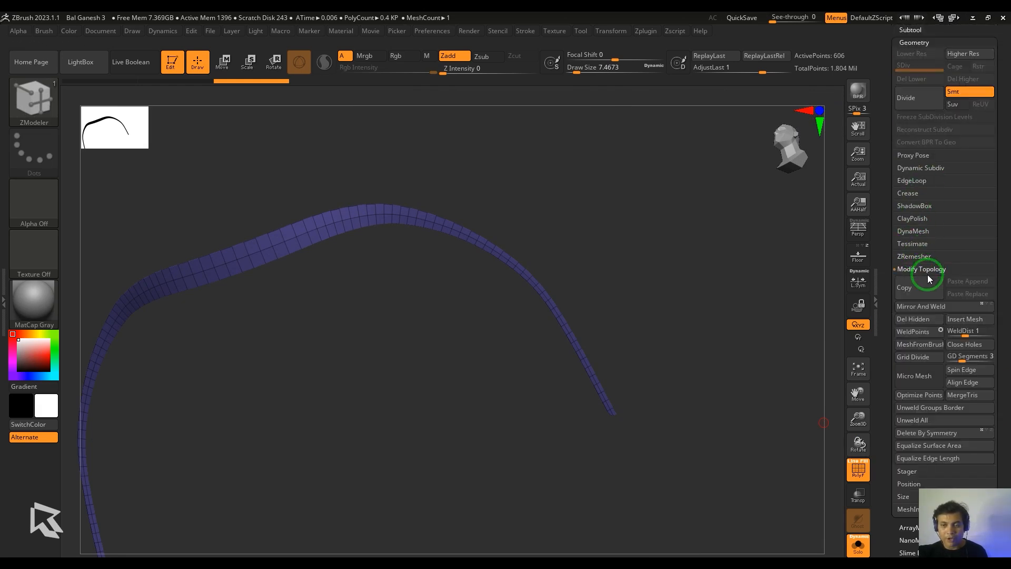
pyautogui.click(924, 269)
# Move the rim strip subtool to the end of the subtool list and set Visible Count to 7.
pyautogui.moveTo(995, 131); pyautogui.dragTo(980, 232)
pyautogui.click(919, 284)
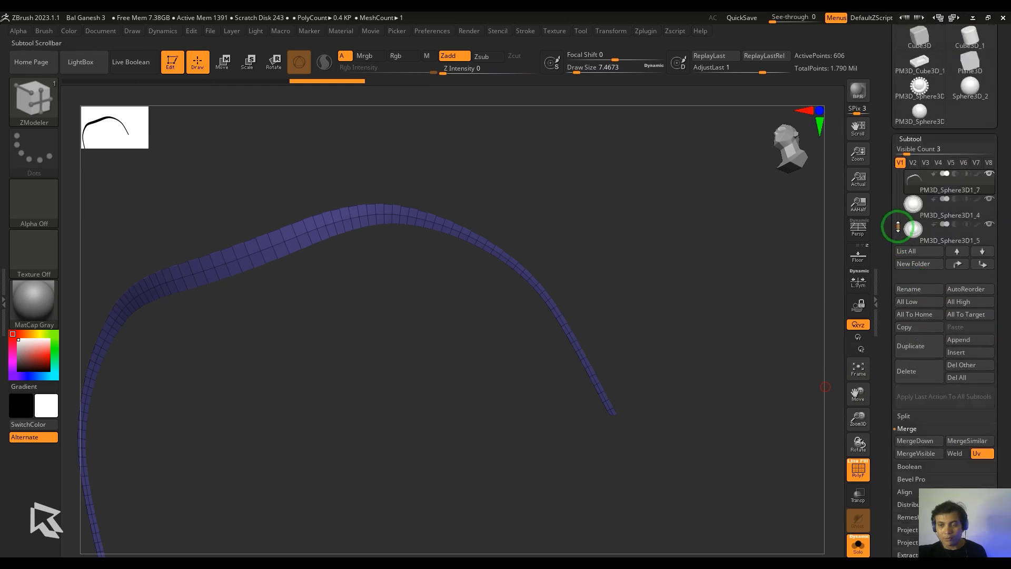
pyautogui.moveTo(897, 227); pyautogui.dragTo(897, 232)
pyautogui.click(981, 264)
pyautogui.click(980, 264)
pyautogui.click(979, 264)
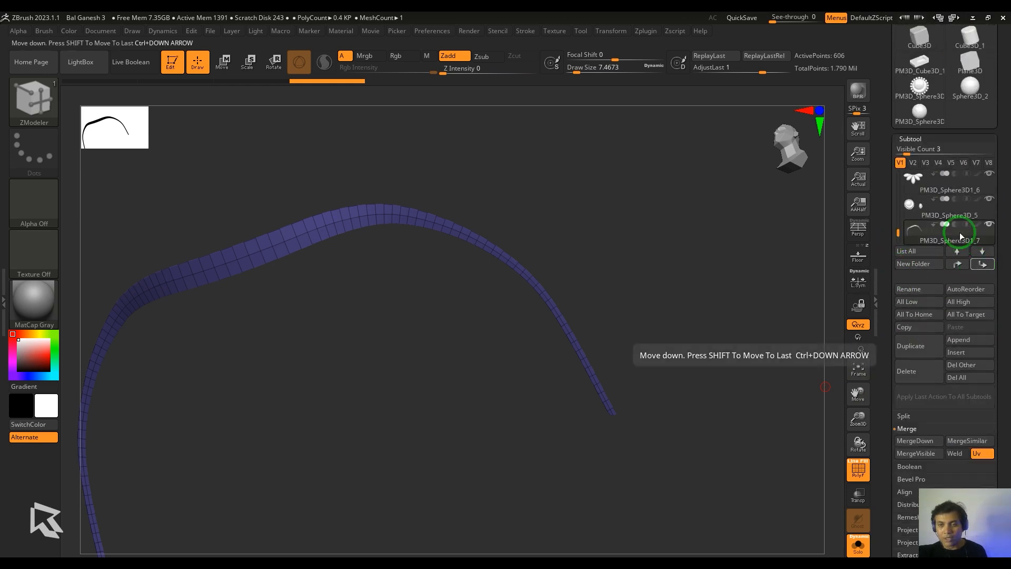
pyautogui.moveTo(907, 154); pyautogui.dragTo(923, 155)
pyautogui.click(982, 352)
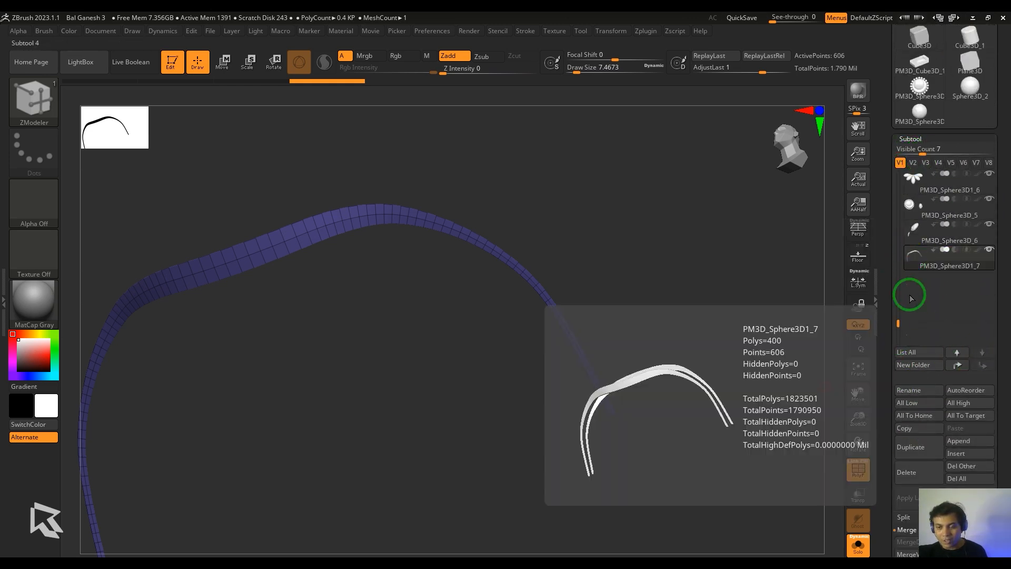
# Split the rim strips into separate subtools and delete the upper one, keeping the headband's lower strip.
pyautogui.click(906, 543)
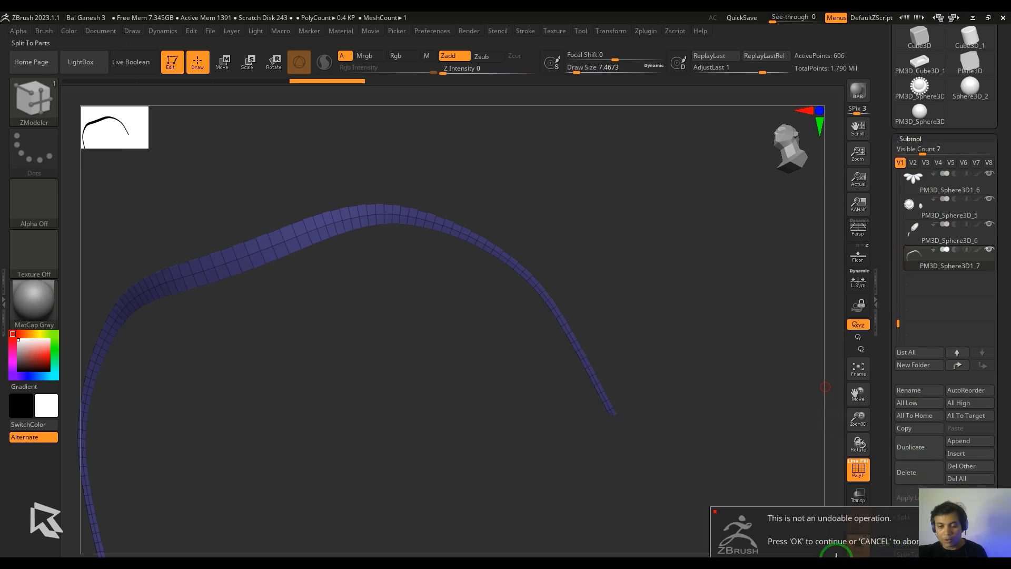
pyautogui.click(830, 550)
pyautogui.click(914, 288)
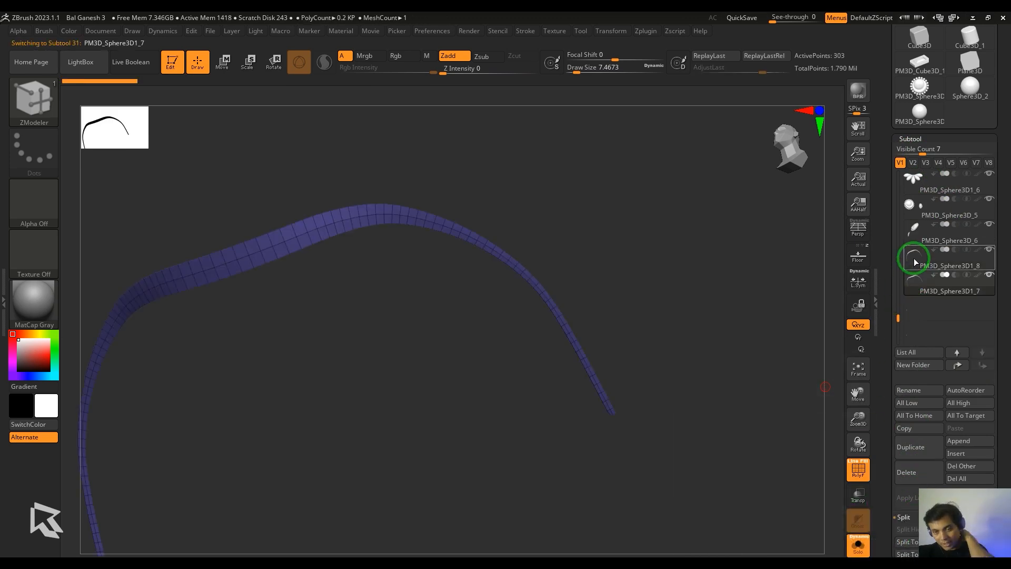
pyautogui.click(914, 262)
pyautogui.click(906, 472)
# Show the whole figure again and crease the edge loop running along the middle of the lower rim strip.
pyautogui.click(858, 545)
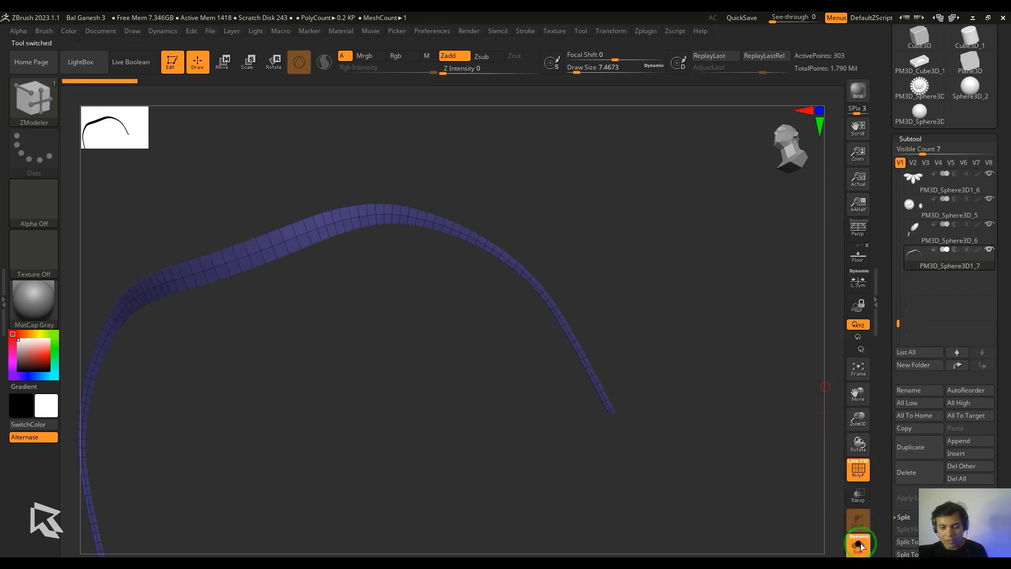
pyautogui.click(860, 545)
pyautogui.moveTo(668, 194); pyautogui.dragTo(707, 226)
pyautogui.keyDown('alt'); pyautogui.moveTo(773, 254); pyautogui.dragTo(812, 409); pyautogui.keyUp('alt')
pyautogui.keyDown('alt'); pyautogui.moveTo(699, 254); pyautogui.dragTo(746, 273); pyautogui.keyUp('alt')
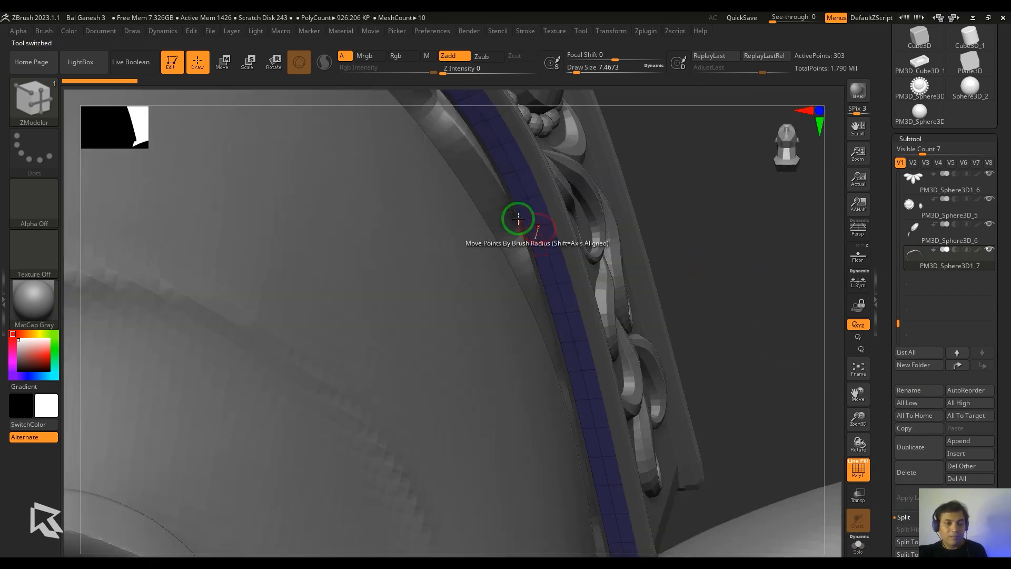
pyautogui.press('space')
pyautogui.click(530, 213)
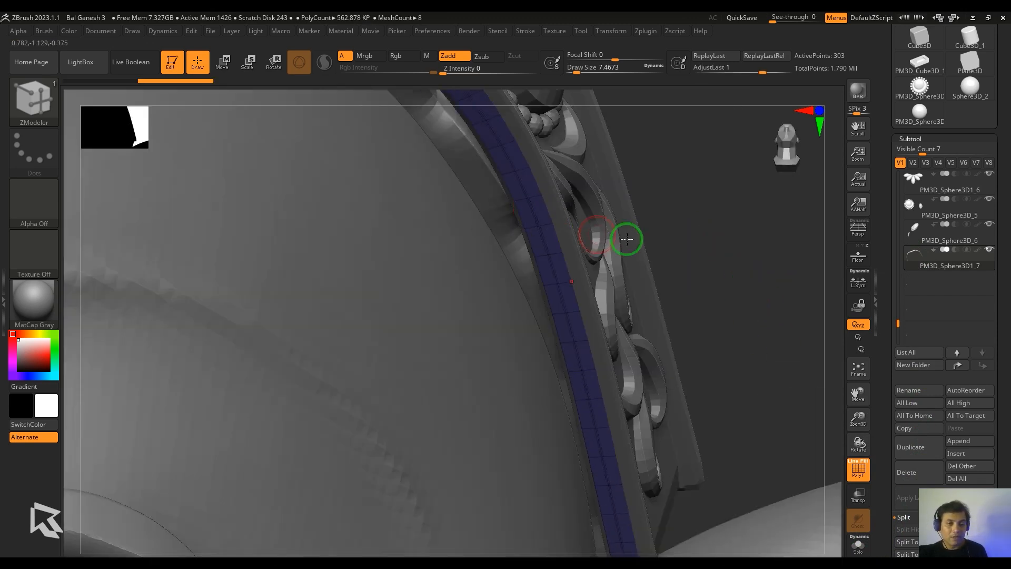
# Lay a chain of IMM Primitives OctaSphere beads along the rim strip using Frame Mesh on creased edges only.
pyautogui.press('b')
pyautogui.press('i')
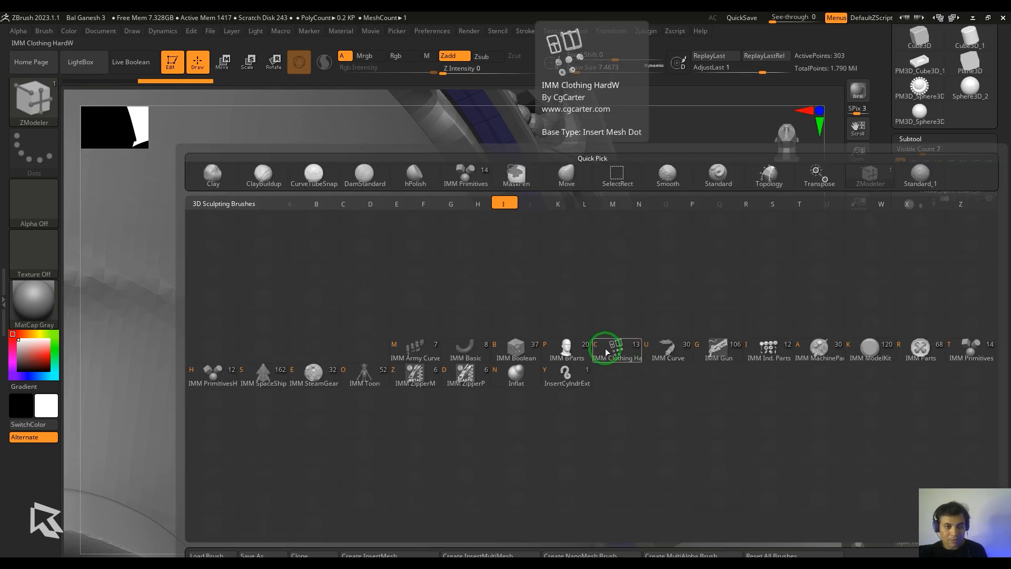
pyautogui.click(962, 351)
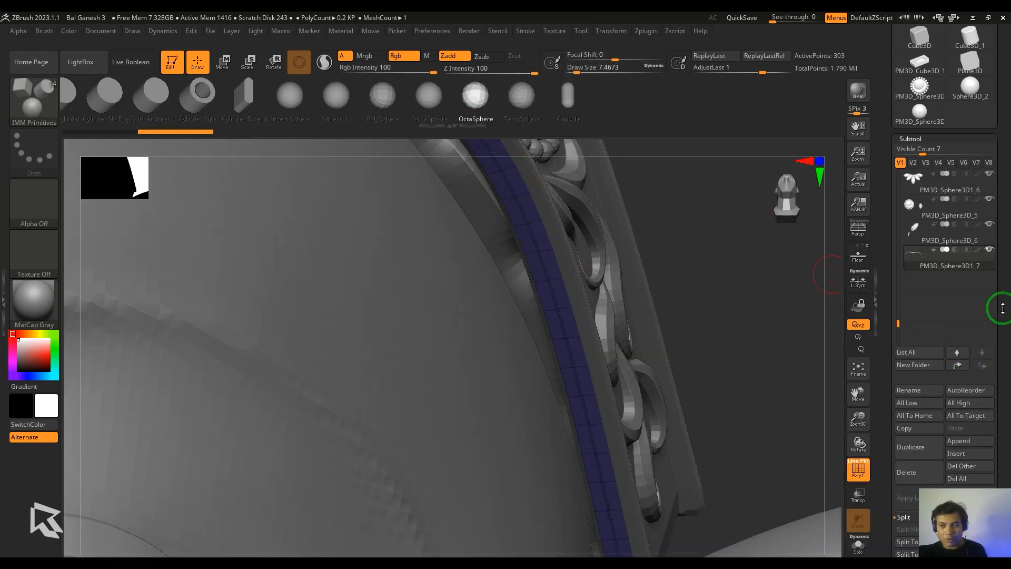
pyautogui.scroll(-10, 1002, 309)
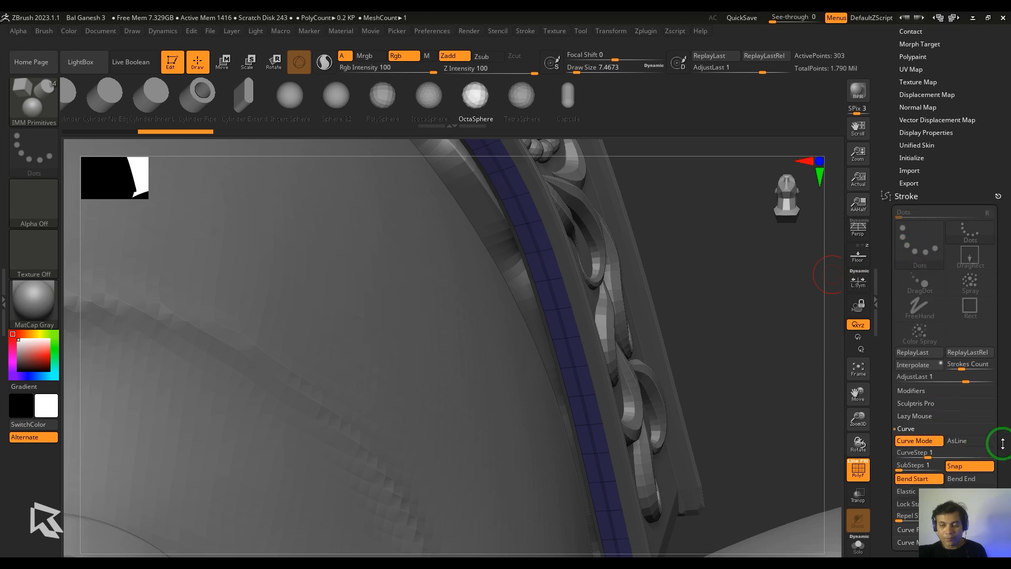
pyautogui.scroll(-5, 1002, 444)
pyautogui.click(927, 259)
pyautogui.click(918, 240)
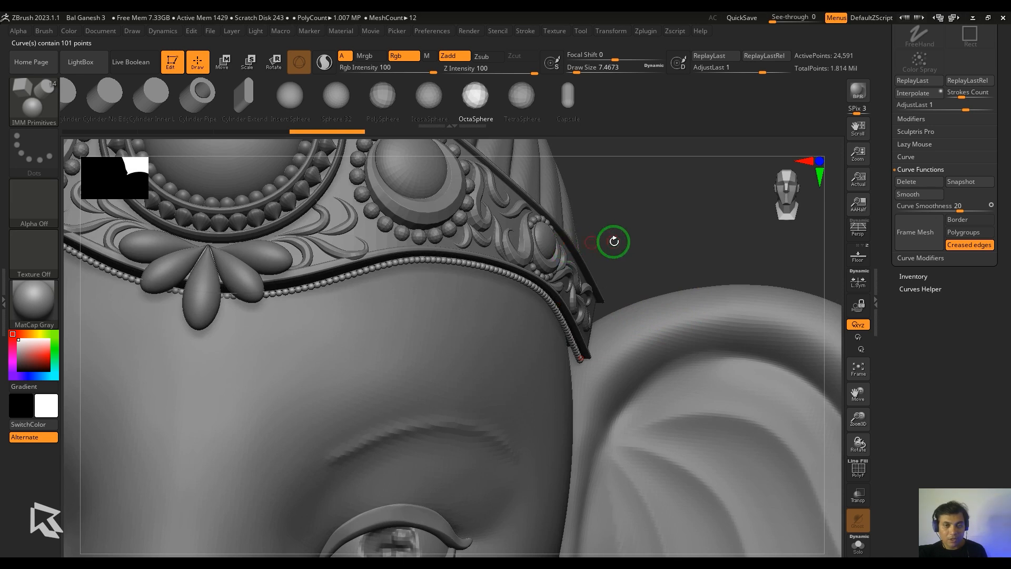
# Enlarge the bead chain by raising the draw size to 28.75, and release its curve.
pyautogui.press('s')
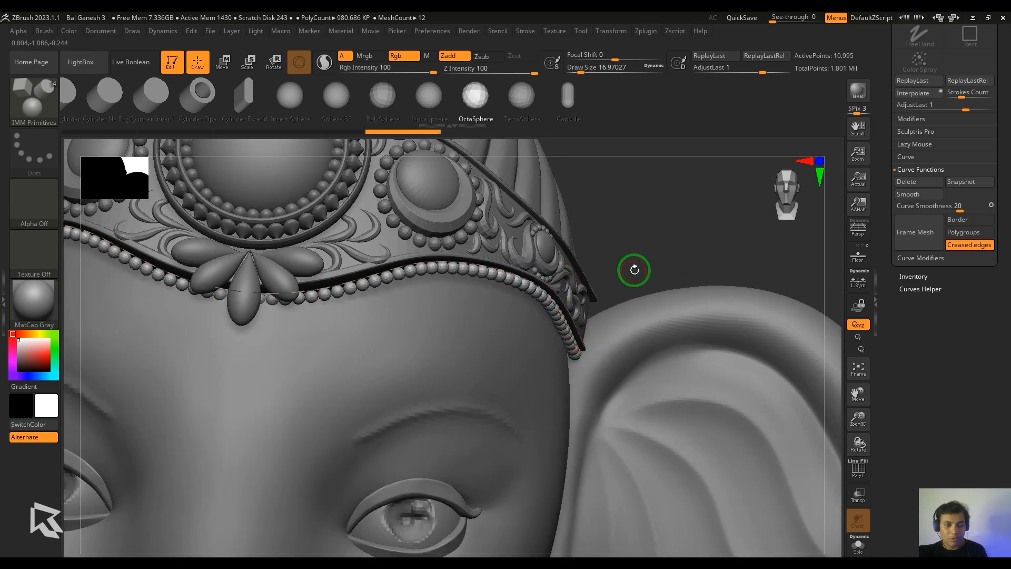
pyautogui.press('s')
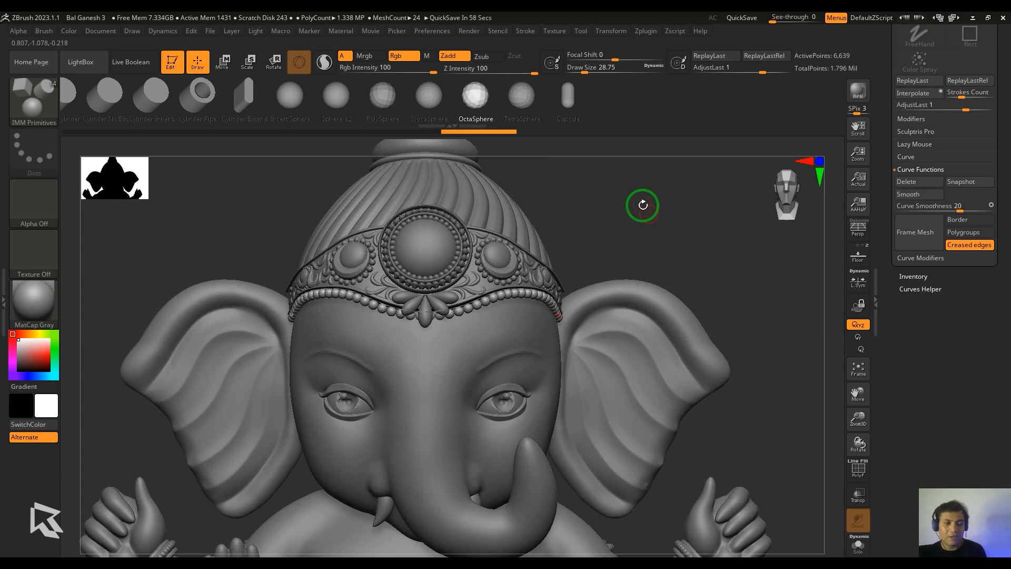
pyautogui.moveTo(620, 206); pyautogui.dragTo(637, 309)
pyautogui.click(533, 227)
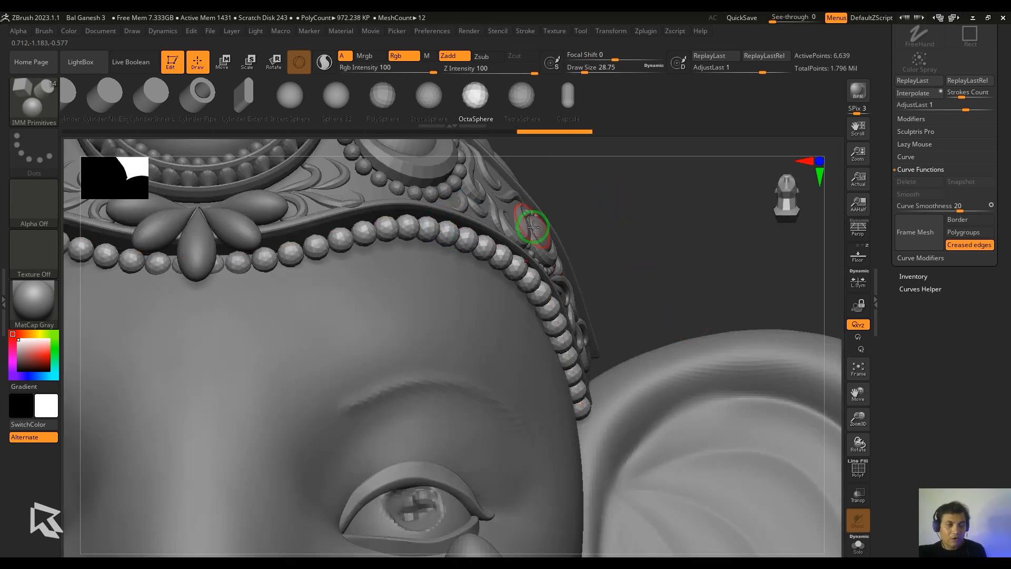
# Split the bead chain off into its own subtool and delete the leftover rim strip.
pyautogui.scroll(10, 943, 269)
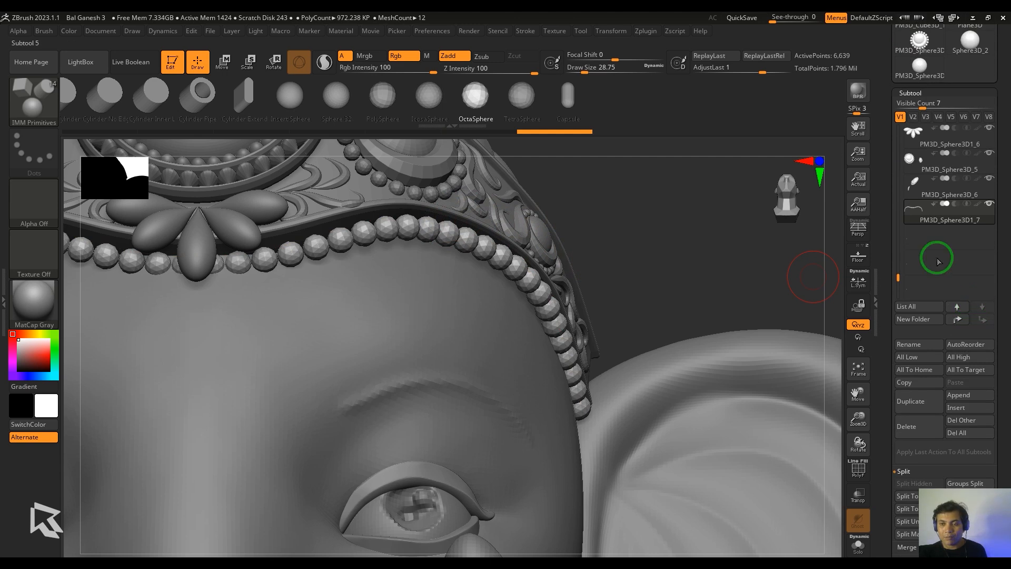
pyautogui.scroll(-2, 994, 290)
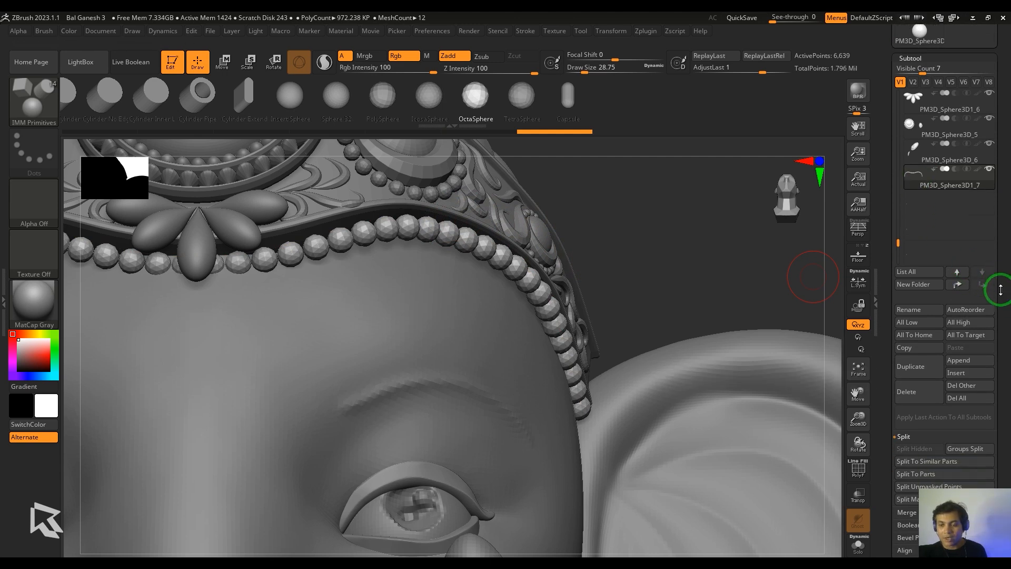
pyautogui.click(935, 458)
pyautogui.click(848, 474)
pyautogui.click(915, 195)
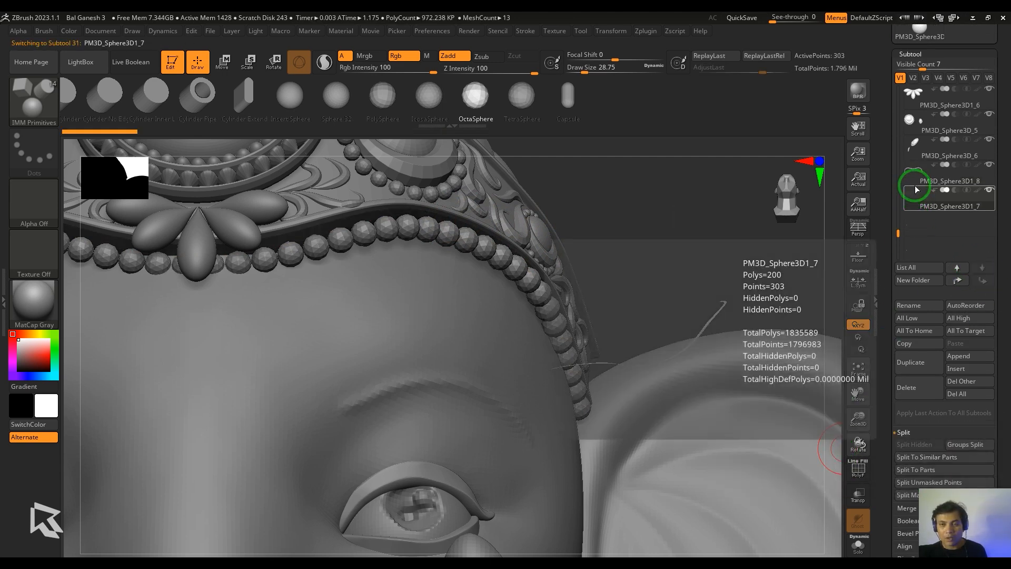
pyautogui.click(905, 389)
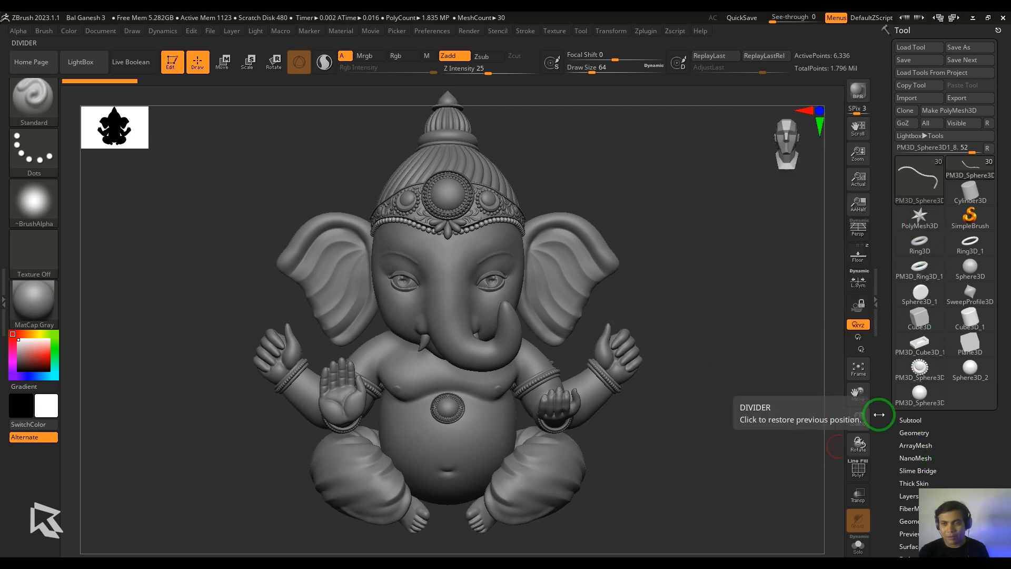
# Start a new Cylinder3D tool, align it to the Z axis and give it an inner radius of 73.
pyautogui.click(919, 216)
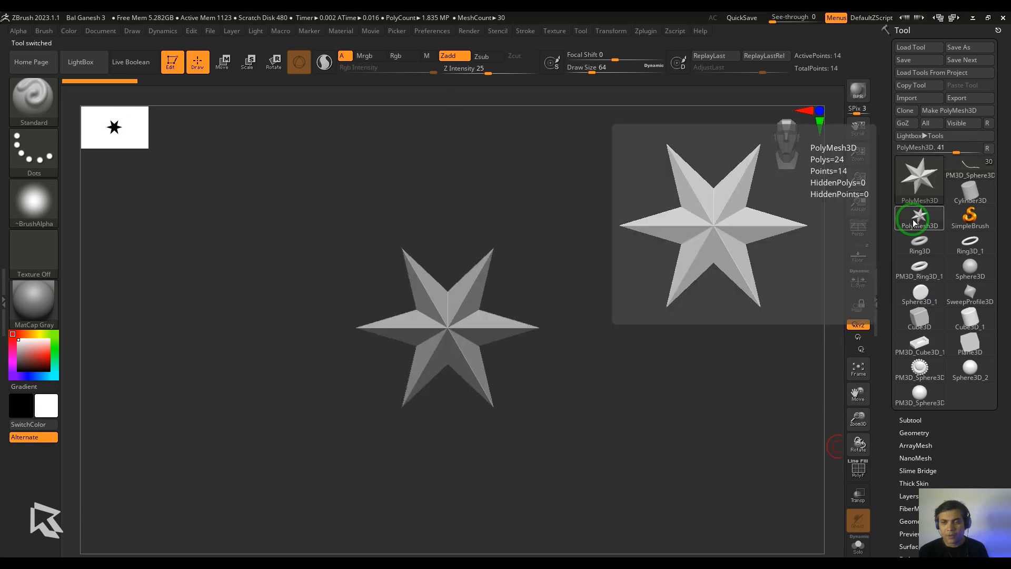
pyautogui.click(909, 182)
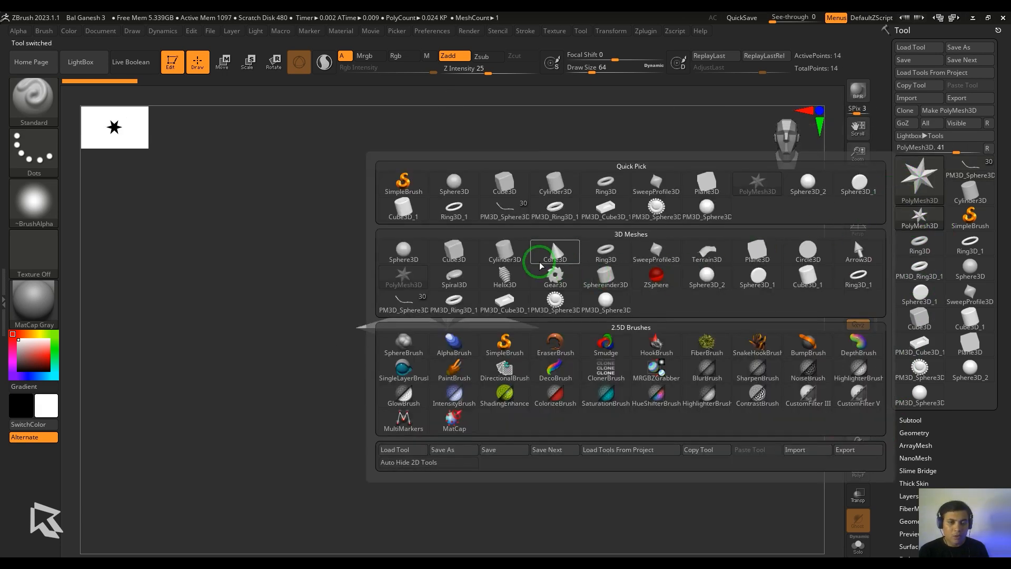
pyautogui.click(552, 183)
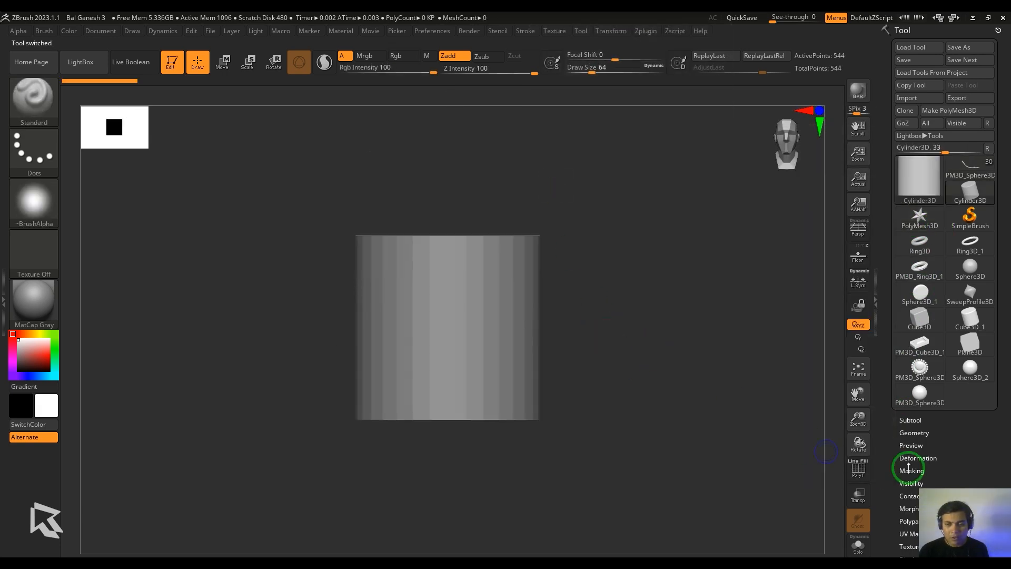
pyautogui.scroll(-5, 948, 453)
pyautogui.click(911, 350)
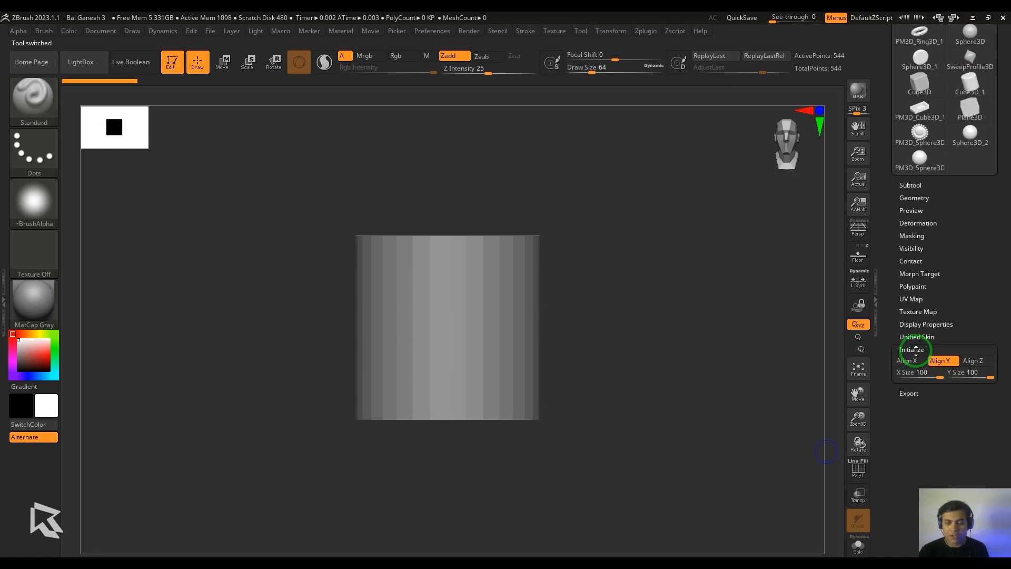
pyautogui.click(973, 360)
pyautogui.moveTo(955, 390); pyautogui.dragTo(975, 386)
pyautogui.keyDown('shift'); pyautogui.moveTo(652, 449); pyautogui.dragTo(688, 474); pyautogui.keyUp('shift')
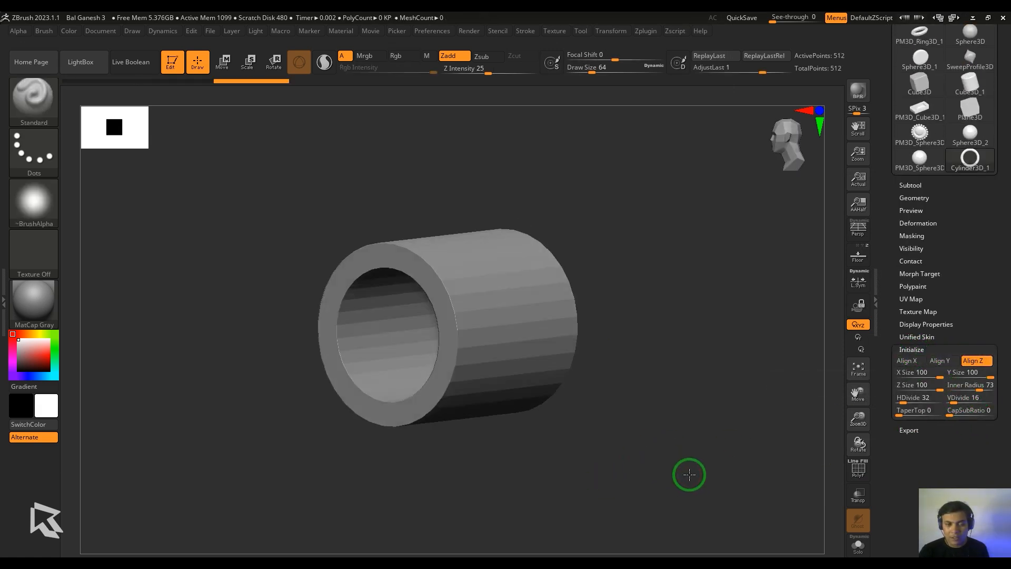
# Flatten the hollow cylinder into a ring with a Z Size of 6 and reduce VDivide to 4.
pyautogui.moveTo(939, 388); pyautogui.dragTo(902, 400)
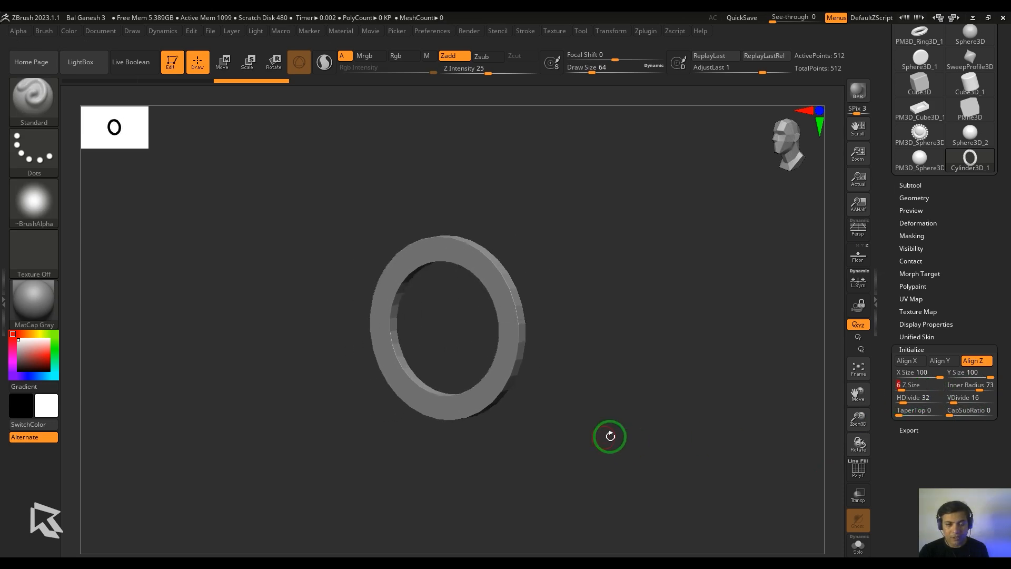
pyautogui.hotkey('shift', 'f')
pyautogui.keyDown('alt'); pyautogui.moveTo(622, 421); pyautogui.dragTo(729, 483); pyautogui.keyUp('alt')
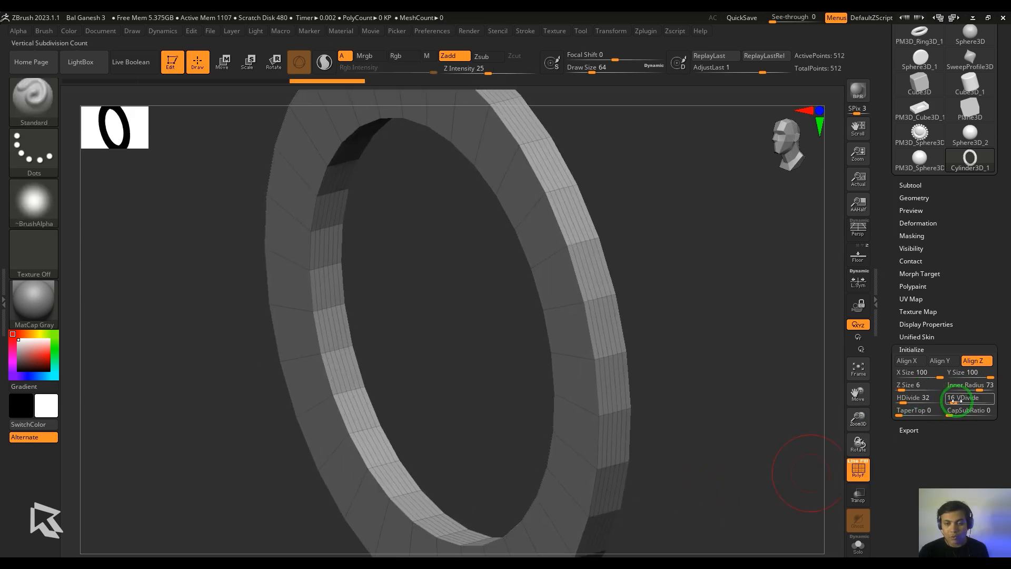
pyautogui.moveTo(949, 403); pyautogui.dragTo(952, 402)
pyautogui.press('f')
pyautogui.keyDown('shift'); pyautogui.moveTo(711, 422); pyautogui.dragTo(816, 435); pyautogui.keyUp('shift')
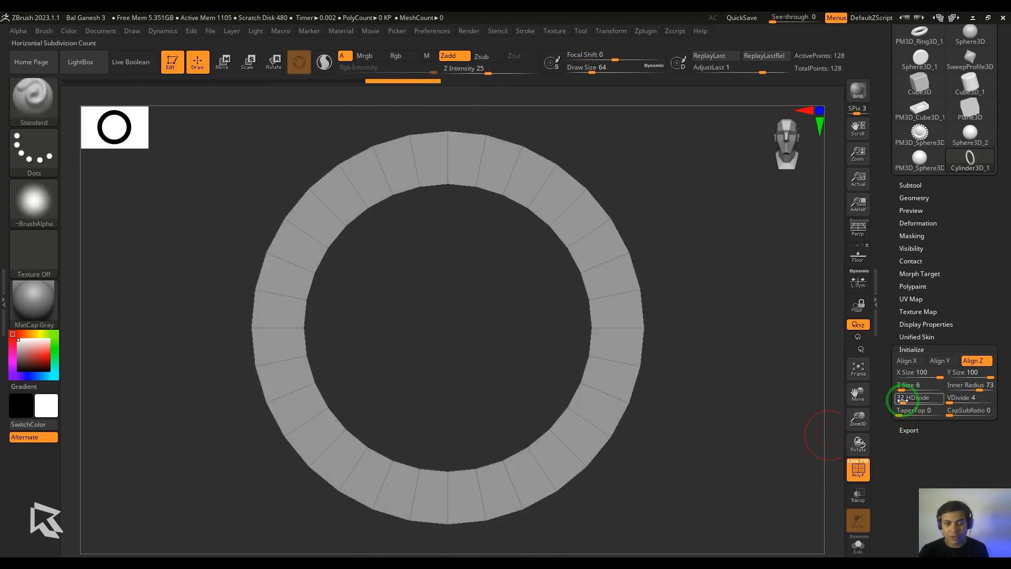
# Set the ring's HDivide to 78 and thin it to a Z Size of 3.
pyautogui.moveTo(901, 400); pyautogui.dragTo(911, 400)
pyautogui.moveTo(785, 422); pyautogui.dragTo(629, 479)
pyautogui.moveTo(958, 397); pyautogui.dragTo(901, 387)
pyautogui.keyDown('shift'); pyautogui.moveTo(652, 458); pyautogui.dragTo(709, 422); pyautogui.keyUp('shift')
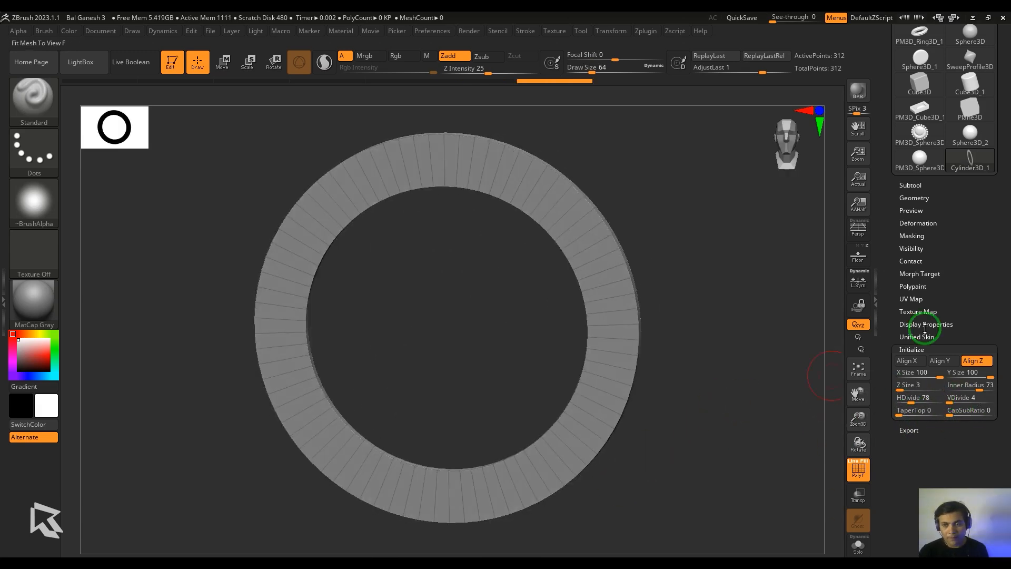
# Convert the ring to a PolyMesh3D and insert an edge loop close to its inner rim with ZModeler.
pyautogui.scroll(5, 974, 321)
pyautogui.scroll(2, 978, 316)
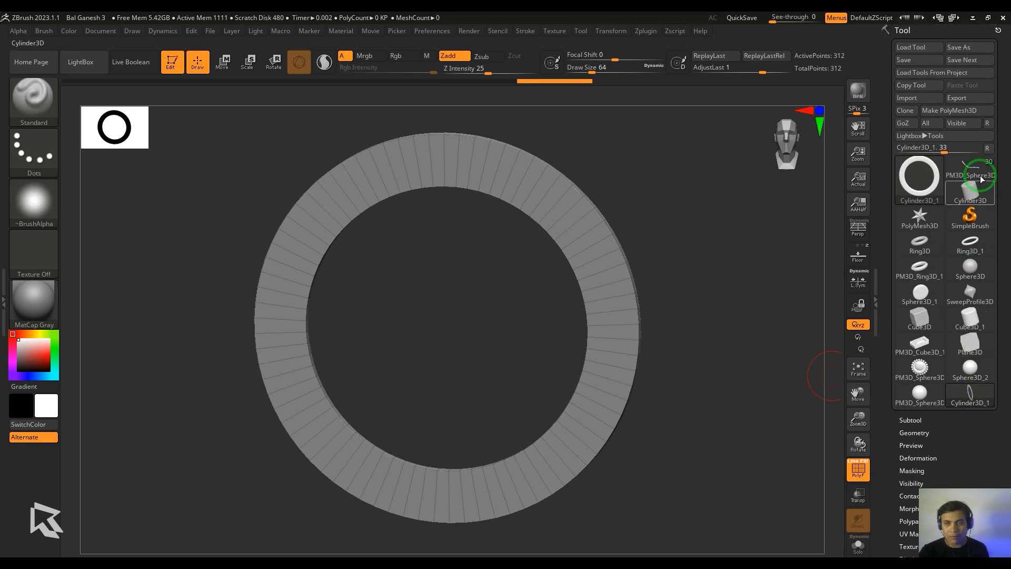
pyautogui.click(966, 110)
pyautogui.press('b')
pyautogui.press('z')
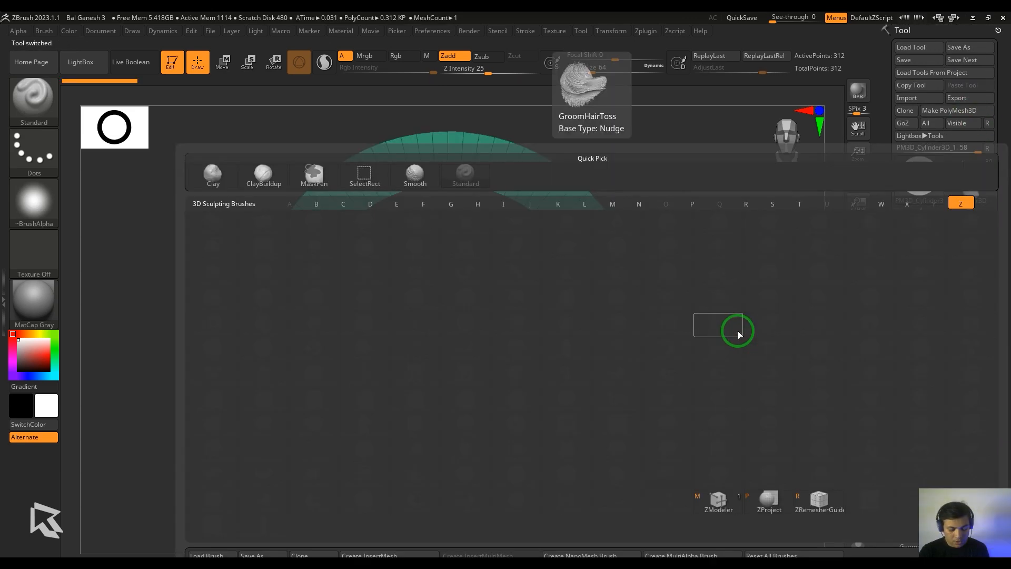
pyautogui.press('m')
pyautogui.keyDown('alt'); pyautogui.moveTo(681, 248); pyautogui.dragTo(705, 274); pyautogui.keyUp('alt')
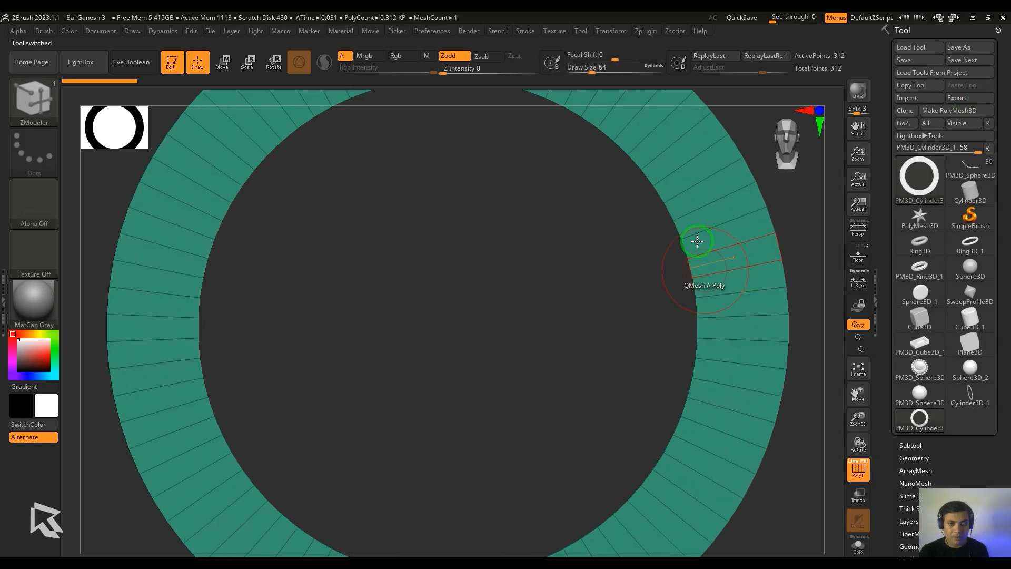
pyautogui.press('space')
pyautogui.click(677, 198)
pyautogui.moveTo(672, 181); pyautogui.dragTo(551, 326)
# Extrude the narrow inner polyloop of the ring with the ZModeler Extrude action and Polyloop target.
pyautogui.press('space')
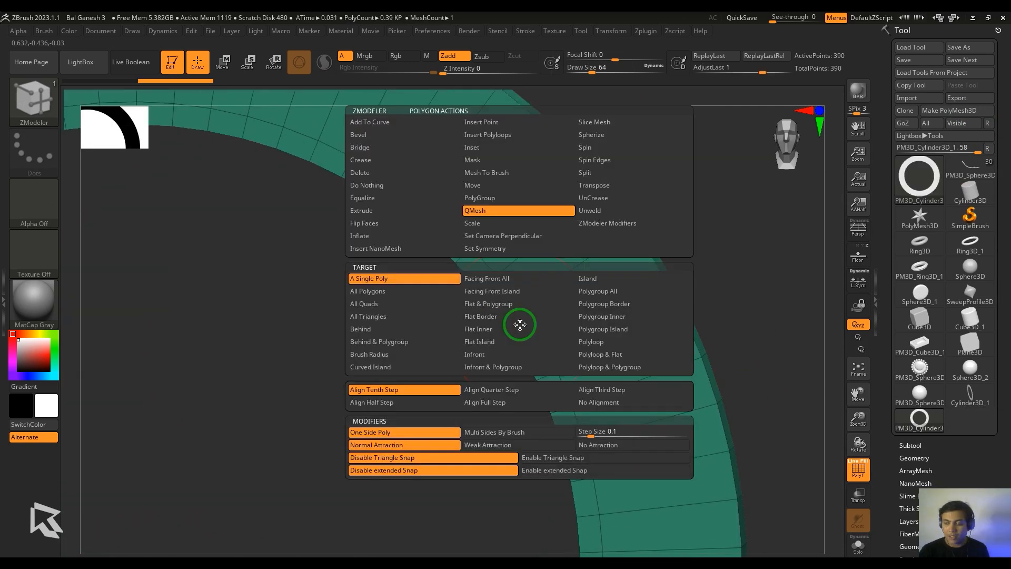
pyautogui.click(408, 214)
pyautogui.click(603, 343)
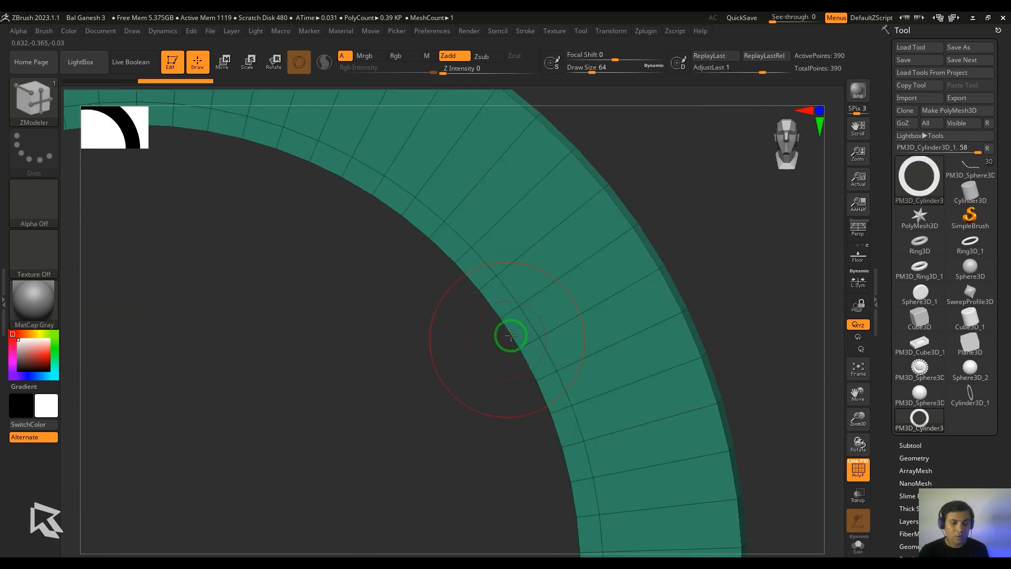
pyautogui.moveTo(517, 324); pyautogui.dragTo(488, 340)
pyautogui.moveTo(713, 269); pyautogui.dragTo(763, 251)
# Preview the ring smoothed with Dynamic Subdiv, always allowing its auto-activation, and switch the smoothing back off.
pyautogui.press('d')
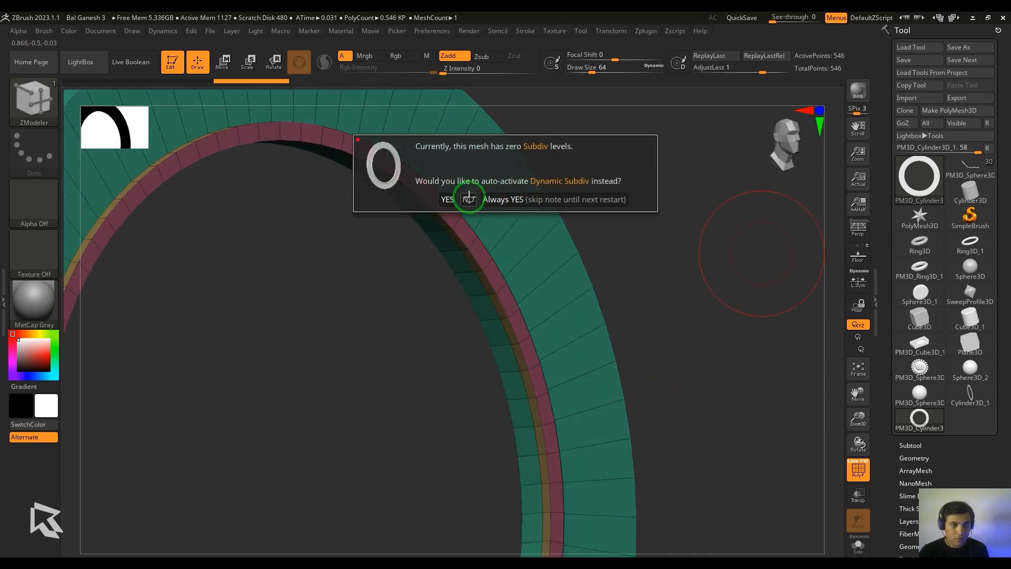
pyautogui.click(505, 199)
pyautogui.hotkey('shift', 'f')
pyautogui.moveTo(727, 309)
pyautogui.mouseDown()
pyautogui.moveTo(712, 330)
pyautogui.moveTo(740, 323)
pyautogui.moveTo(681, 253)
pyautogui.moveTo(714, 315)
pyautogui.moveTo(704, 316)
pyautogui.moveTo(758, 377)
pyautogui.mouseUp()
pyautogui.hotkey('shift', 'd')
pyautogui.hotkey('shift', 'f')
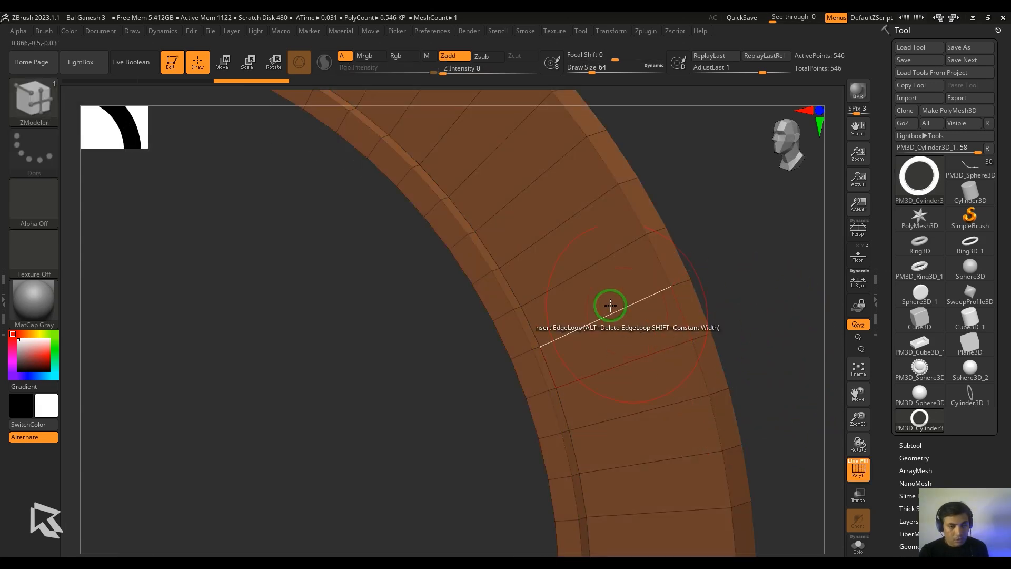
# Insert supporting edge loops along the stepped inner rim of the ring.
pyautogui.press('space')
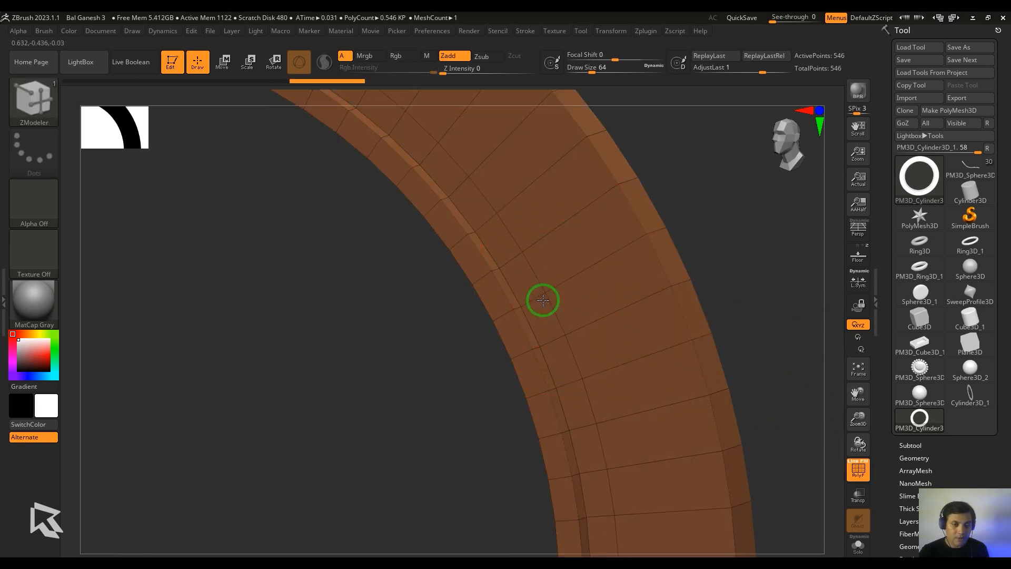
pyautogui.moveTo(749, 239); pyautogui.dragTo(605, 332)
pyautogui.moveTo(487, 331); pyautogui.dragTo(445, 329)
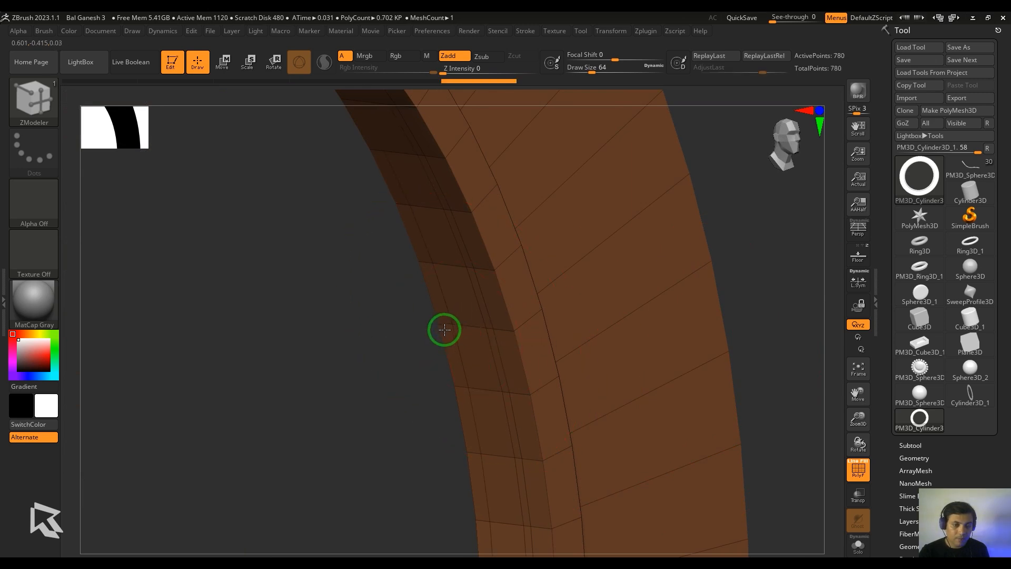
pyautogui.moveTo(395, 382); pyautogui.dragTo(518, 259)
# Insert edge loops around the ring's broad front face to mark out a band for the beads.
pyautogui.keyDown('alt'); pyautogui.moveTo(612, 246); pyautogui.dragTo(554, 330); pyautogui.keyUp('alt')
pyautogui.click(564, 320)
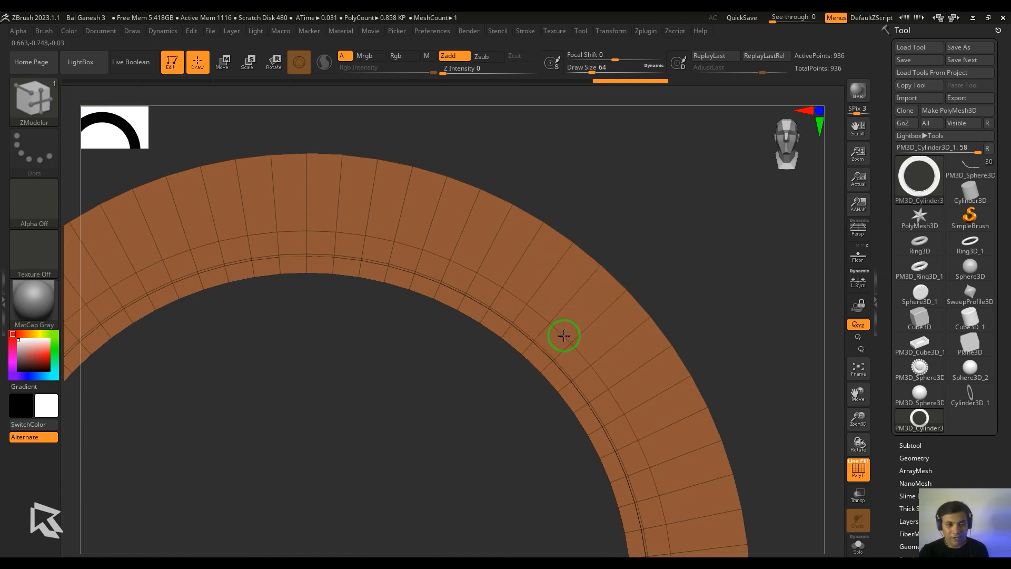
pyautogui.click(524, 261)
pyautogui.moveTo(675, 226); pyautogui.dragTo(703, 264)
# Insert a NanoMesh along the band's polyloop on the ring's front face.
pyautogui.press('space')
pyautogui.click(415, 248)
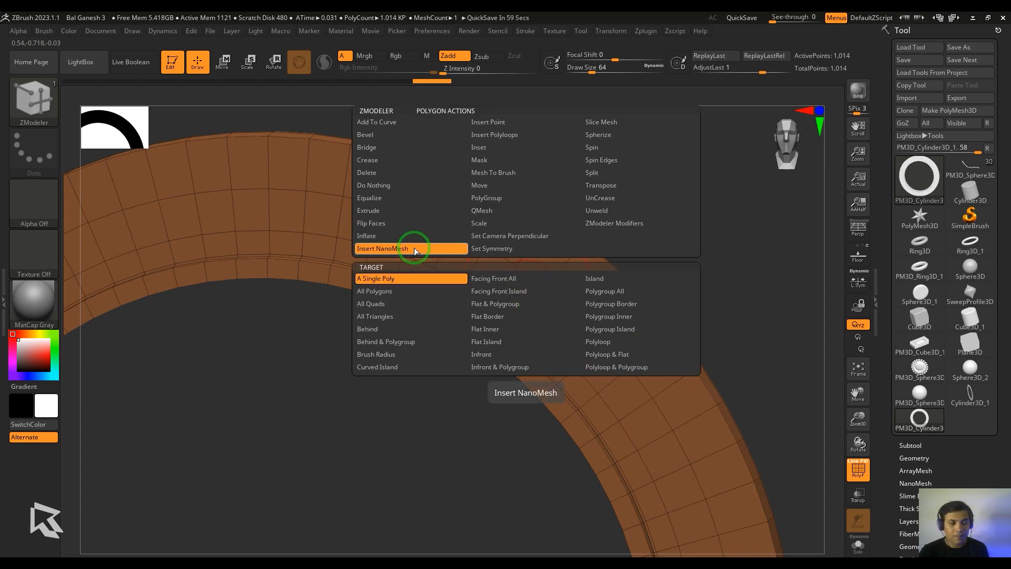
pyautogui.click(606, 341)
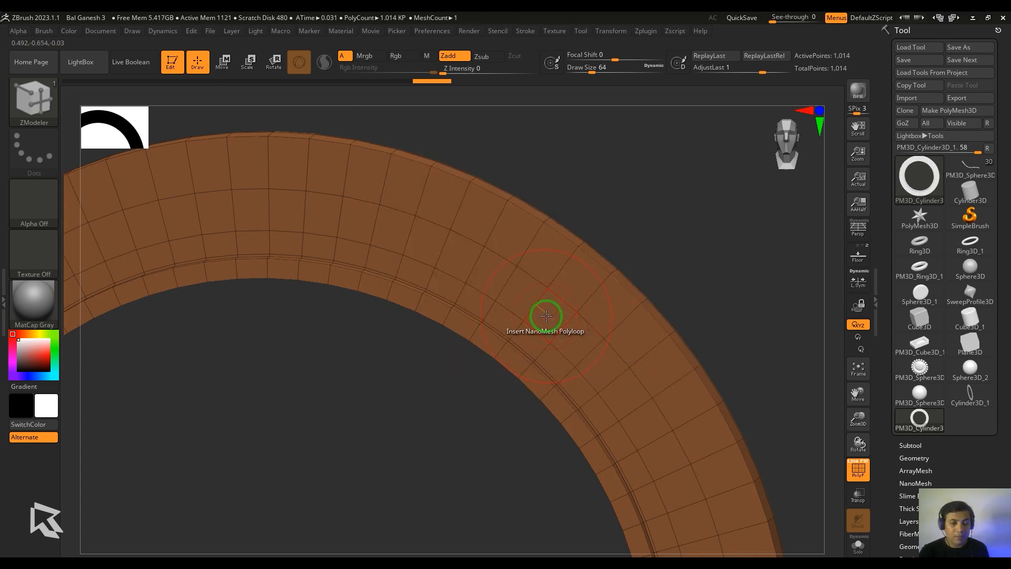
pyautogui.click(572, 327)
pyautogui.moveTo(572, 327); pyautogui.dragTo(698, 215)
# Edit the NanoMesh source mesh, replacing its cube with the IMM Primitives OctaSphere, and leave mesh editing.
pyautogui.scroll(-6, 951, 400)
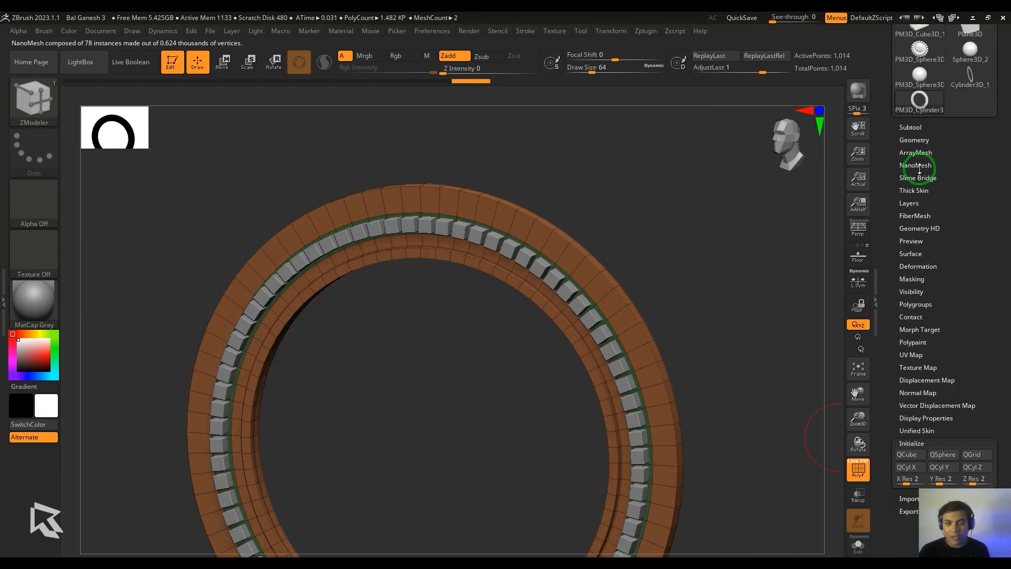
pyautogui.click(919, 167)
pyautogui.moveTo(1003, 295); pyautogui.dragTo(996, 200)
pyautogui.click(908, 126)
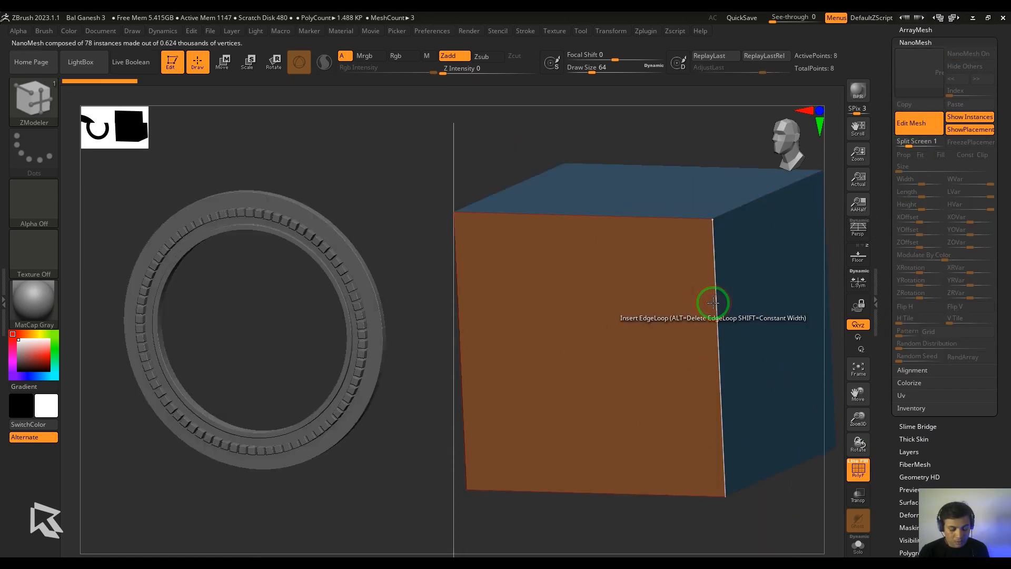
pyautogui.press('b')
pyautogui.press('i')
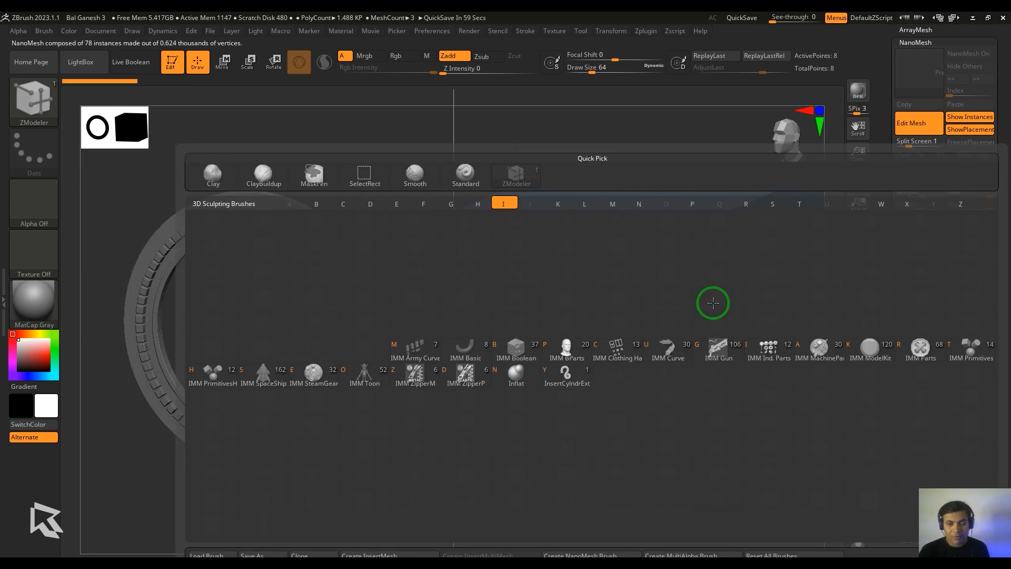
pyautogui.click(973, 350)
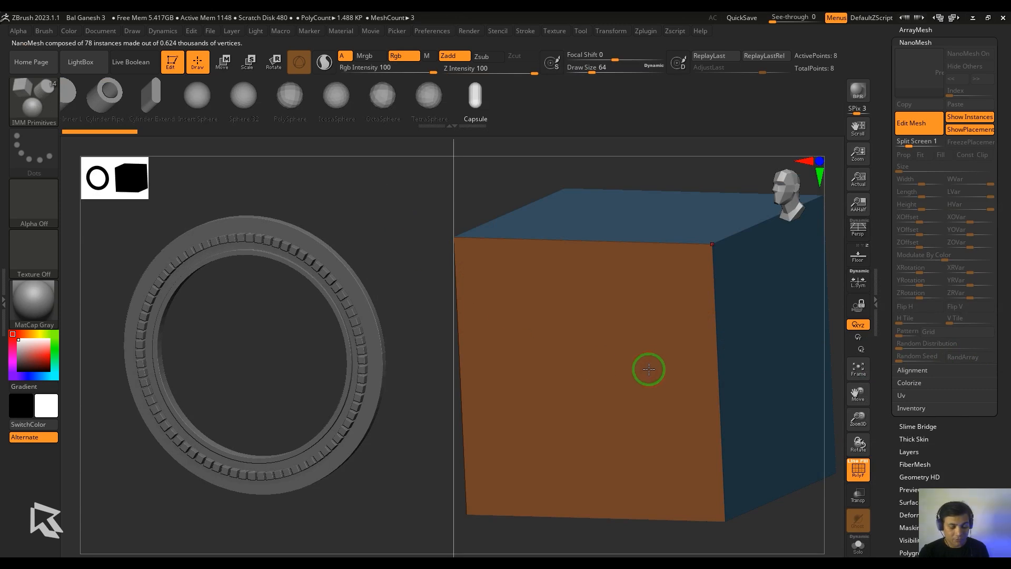
pyautogui.press('w')
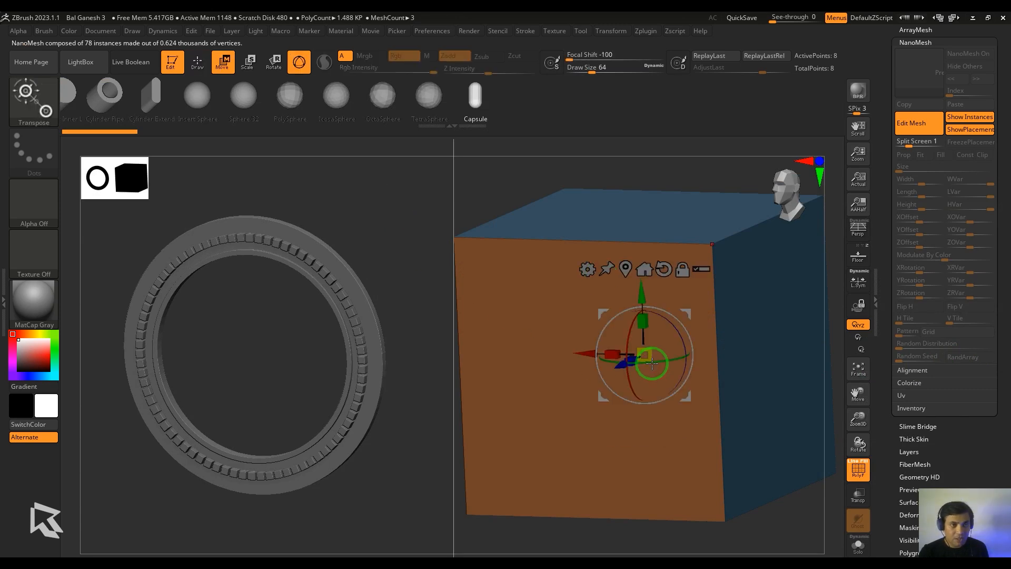
pyautogui.click(387, 105)
pyautogui.click(901, 131)
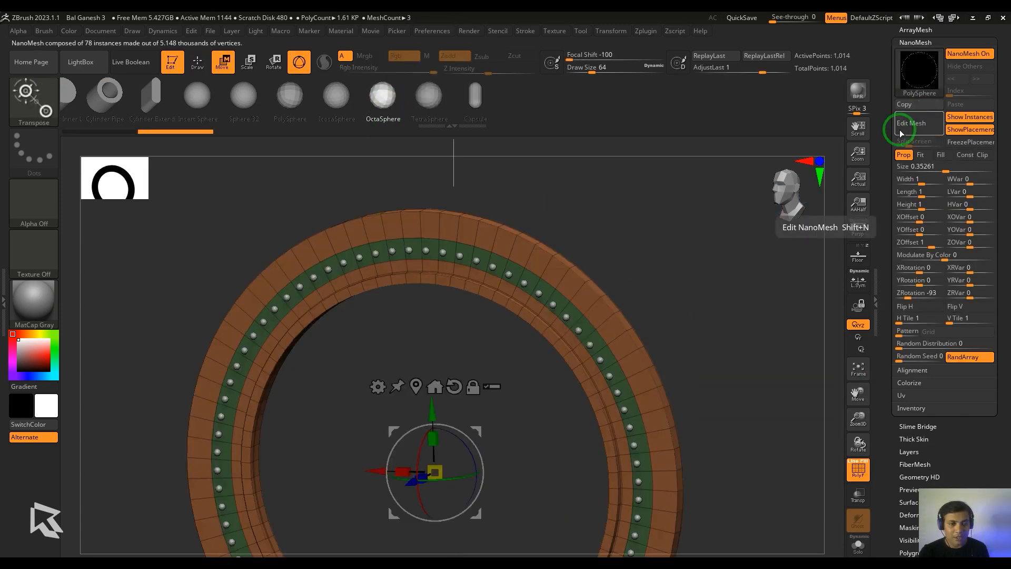
# Set the NanoMesh beads to Size 1.05658 and ZOffset -0.4176 so they touch and sink into the ring.
pyautogui.keyDown('alt'); pyautogui.moveTo(743, 296); pyautogui.dragTo(772, 304); pyautogui.keyUp('alt')
pyautogui.moveTo(947, 171); pyautogui.dragTo(957, 174)
pyautogui.moveTo(555, 373); pyautogui.dragTo(447, 376)
pyautogui.moveTo(919, 251)
pyautogui.mouseDown()
pyautogui.moveTo(907, 248)
pyautogui.moveTo(927, 248)
pyautogui.moveTo(909, 254)
pyautogui.mouseUp()
pyautogui.keyDown('alt'); pyautogui.moveTo(804, 311); pyautogui.dragTo(766, 274); pyautogui.keyUp('alt')
pyautogui.keyDown('shift'); pyautogui.moveTo(766, 274); pyautogui.dragTo(743, 278); pyautogui.keyUp('shift')
pyautogui.hotkey('shift', 'f')
pyautogui.keyDown('alt'); pyautogui.moveTo(732, 323); pyautogui.dragTo(748, 339); pyautogui.keyUp('alt')
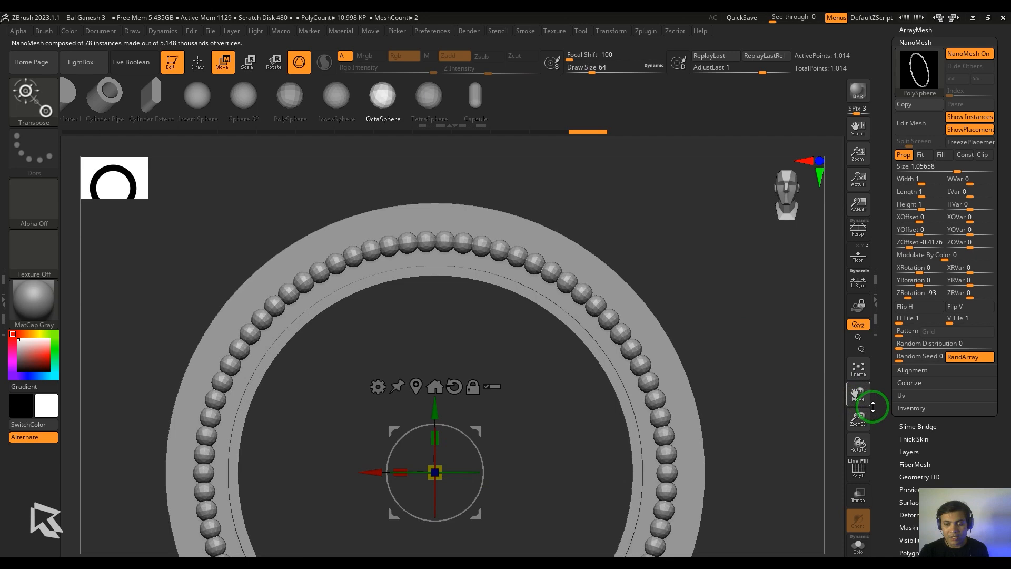
# Convert the NanoMesh beads into real geometry with One To Mesh and show the polyframe.
pyautogui.click(910, 408)
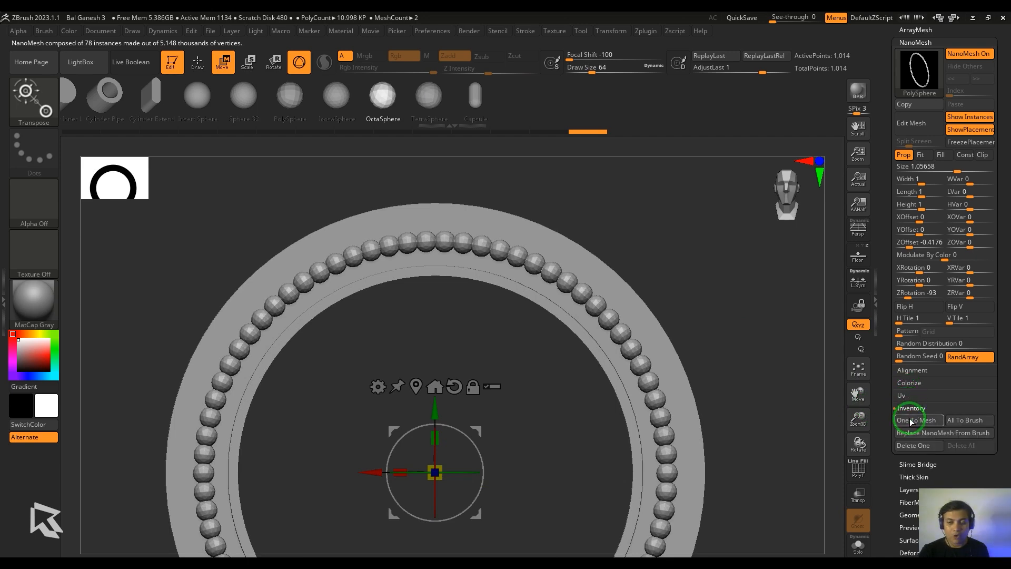
pyautogui.click(911, 420)
pyautogui.hotkey('shift', 'f')
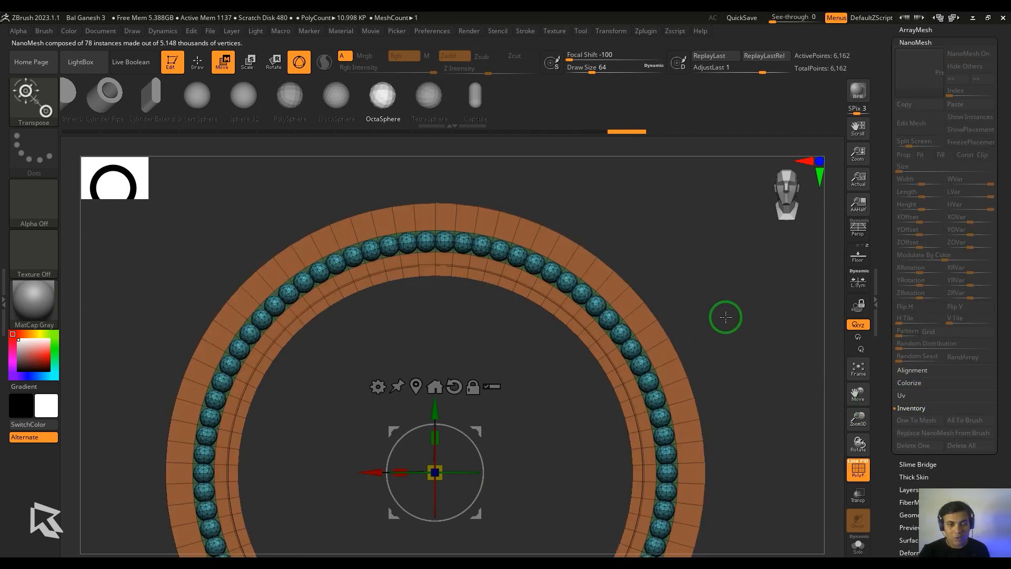
# Insert a NanoMesh along the polyloop of the ring's outer band, outside the bead row, and open its source mesh.
pyautogui.moveTo(738, 311); pyautogui.dragTo(765, 251)
pyautogui.keyDown('alt'); pyautogui.moveTo(711, 182); pyautogui.dragTo(666, 253); pyautogui.keyUp('alt')
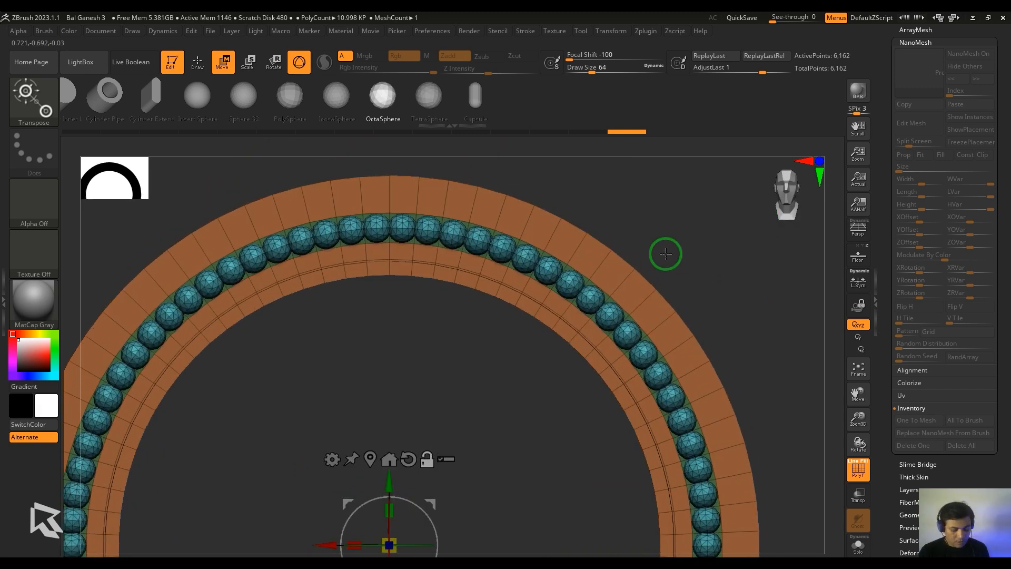
pyautogui.press('b')
pyautogui.press('z')
pyautogui.press('m')
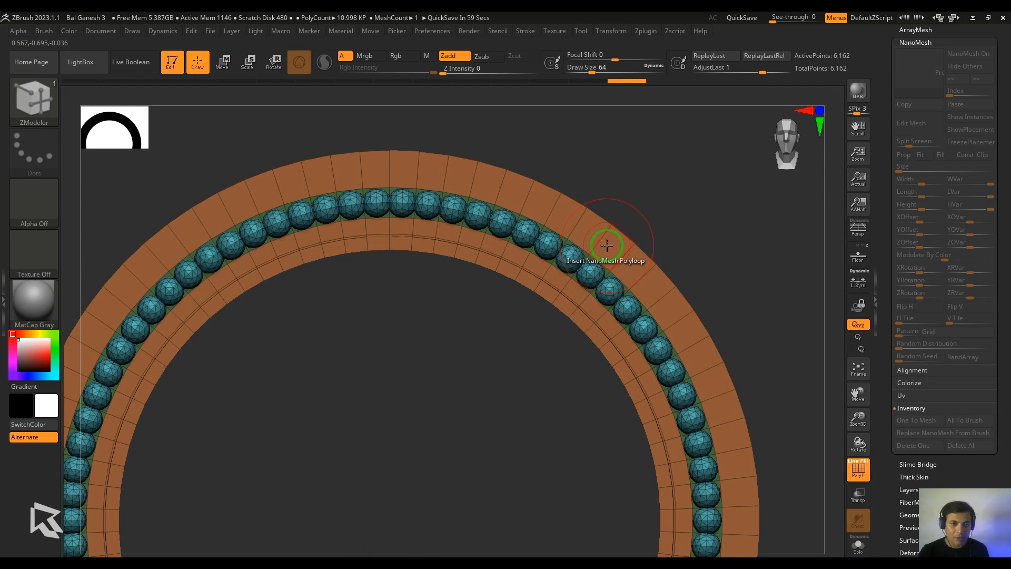
pyautogui.keyDown('alt'); pyautogui.moveTo(728, 271); pyautogui.dragTo(683, 291); pyautogui.keyUp('alt')
pyautogui.keyDown('alt'); pyautogui.moveTo(661, 383); pyautogui.dragTo(694, 315); pyautogui.keyUp('alt')
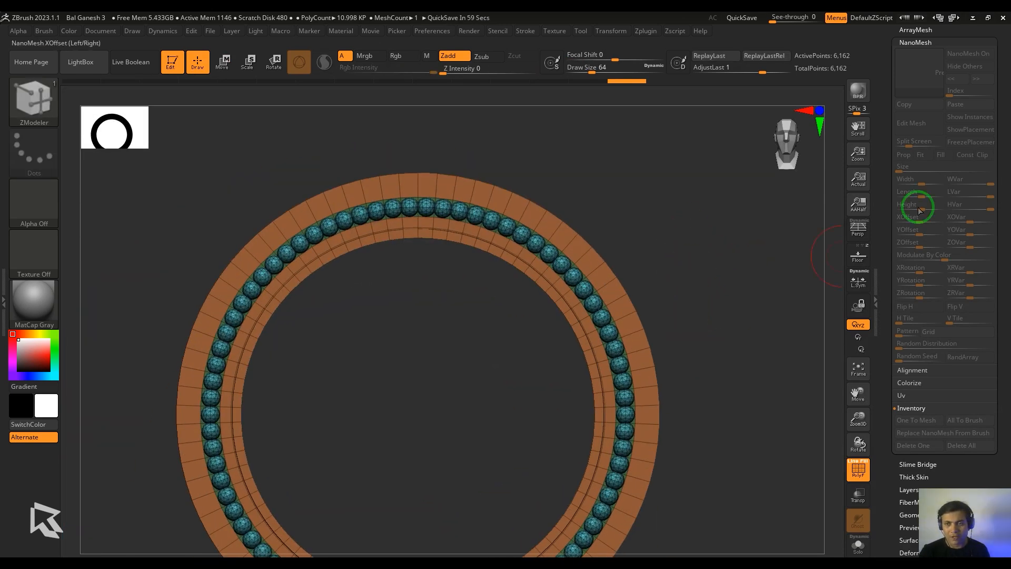
pyautogui.moveTo(1003, 154); pyautogui.dragTo(996, 309)
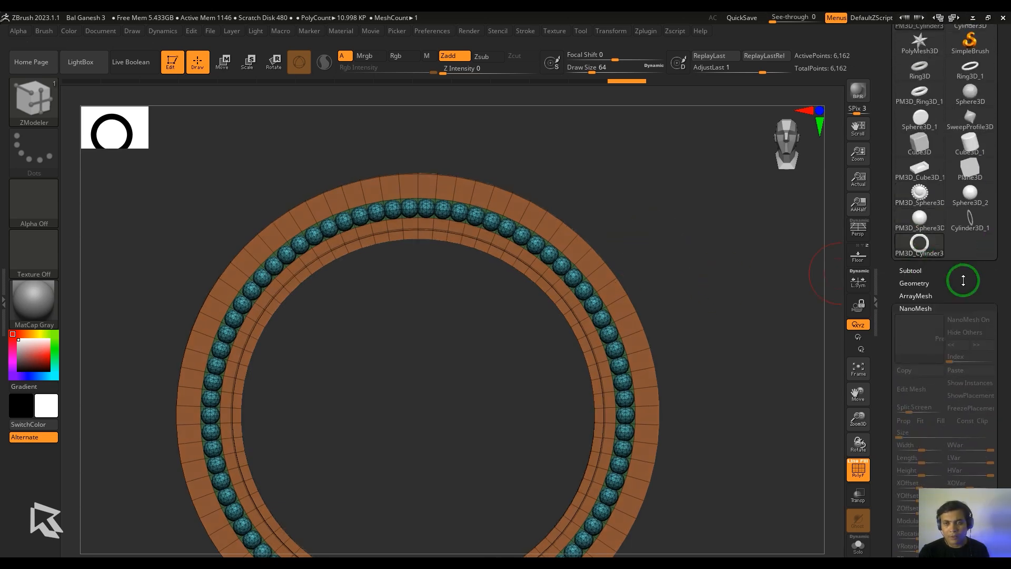
pyautogui.keyDown('alt'); pyautogui.moveTo(618, 251); pyautogui.dragTo(660, 293); pyautogui.keyUp('alt')
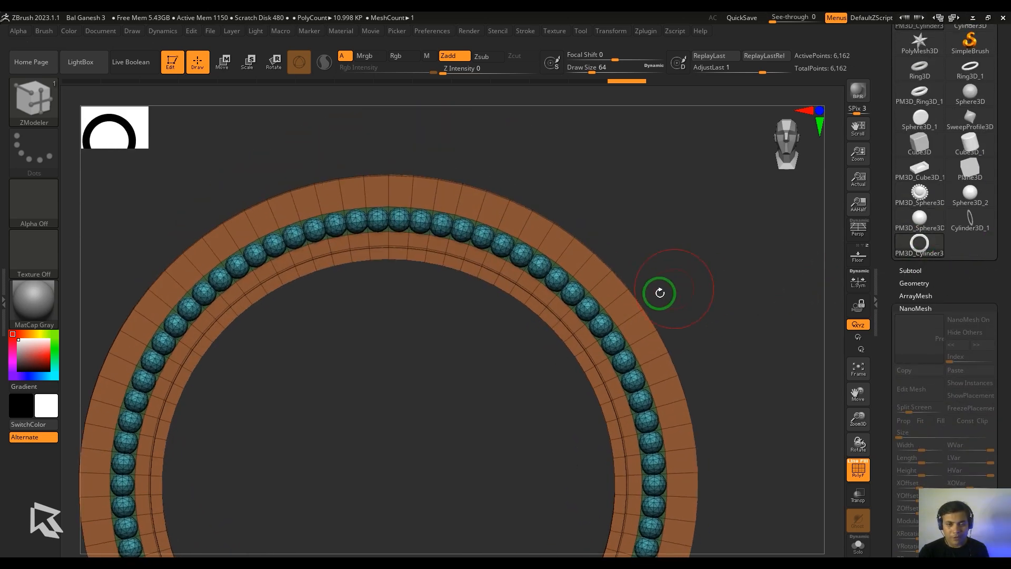
pyautogui.press('space')
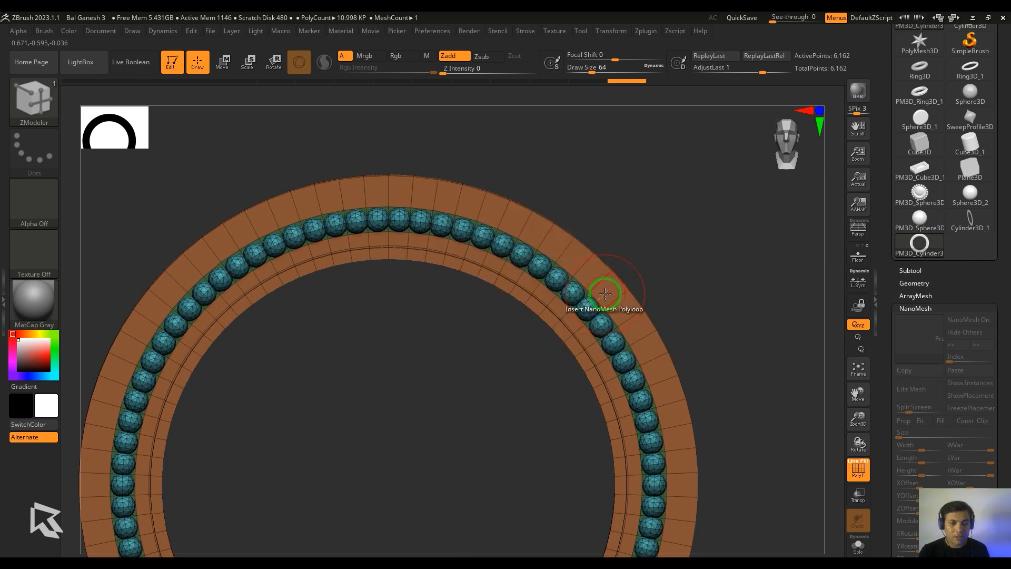
pyautogui.click(609, 288)
pyautogui.moveTo(610, 289); pyautogui.dragTo(713, 308)
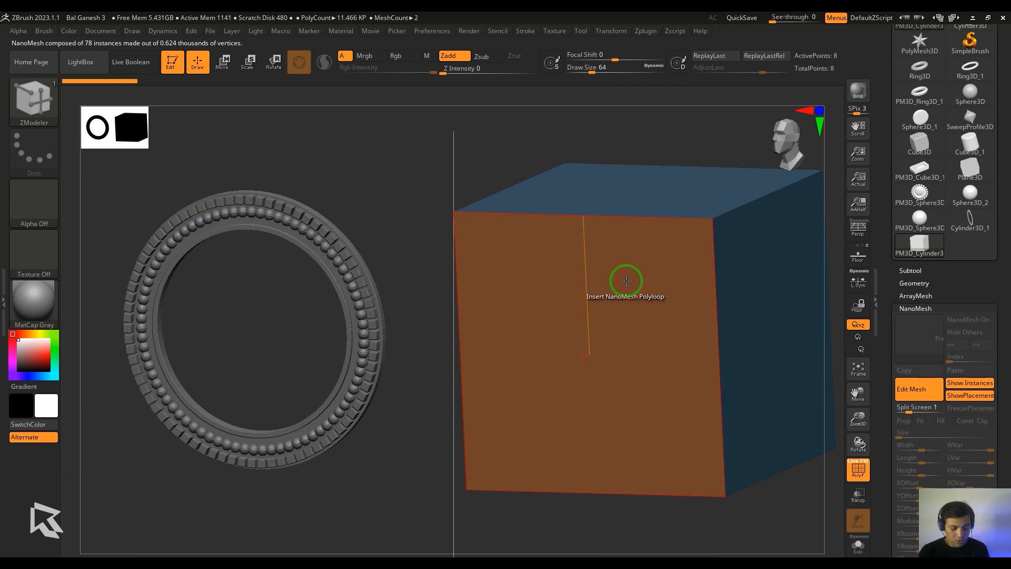
# Replace the NanoMesh source cube with the IMM Primitives PolySphere and leave mesh editing.
pyautogui.press('b')
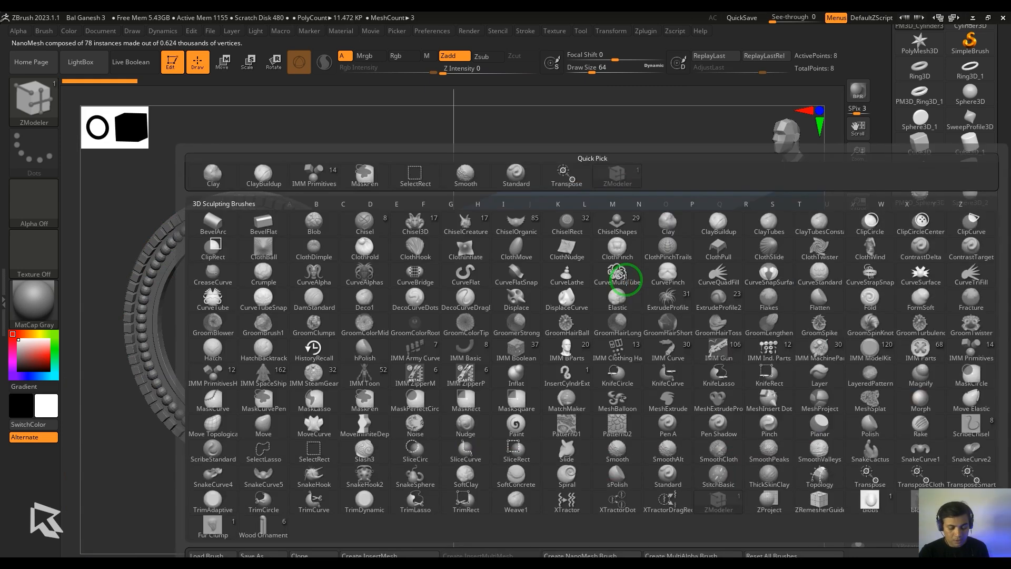
pyautogui.press('i')
pyautogui.press('t')
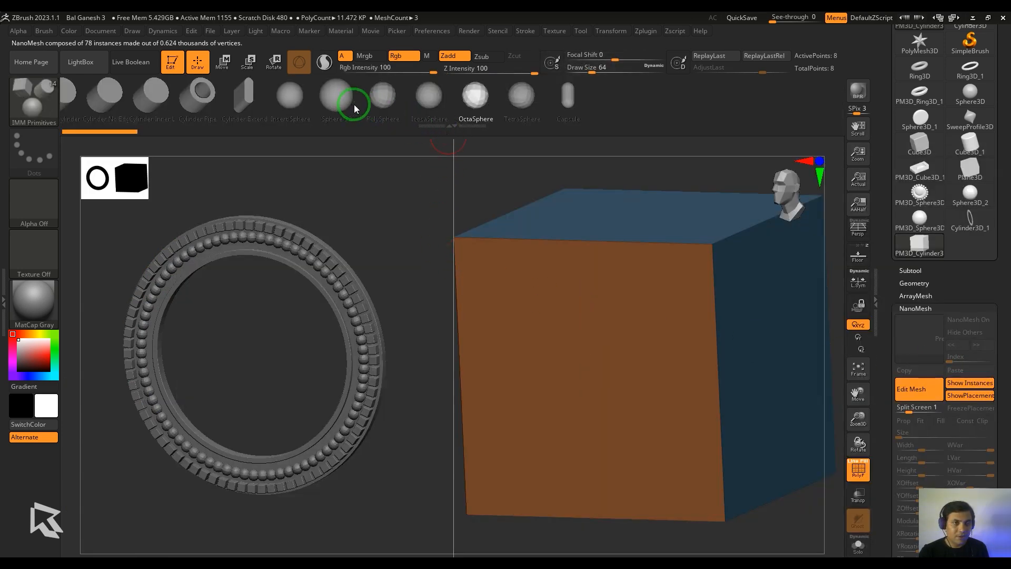
pyautogui.click(375, 103)
pyautogui.press('w')
pyautogui.click(382, 96)
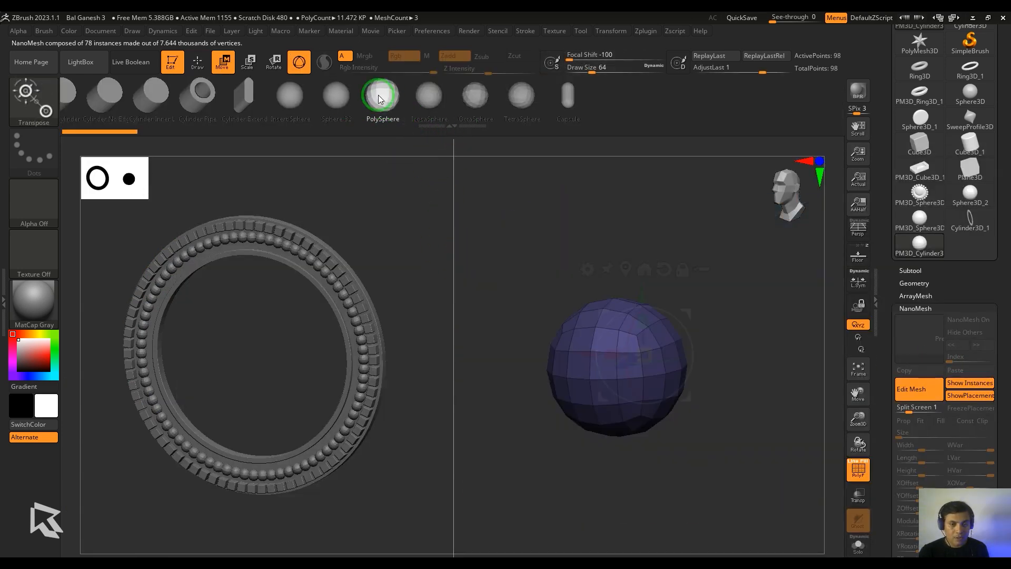
pyautogui.click(910, 389)
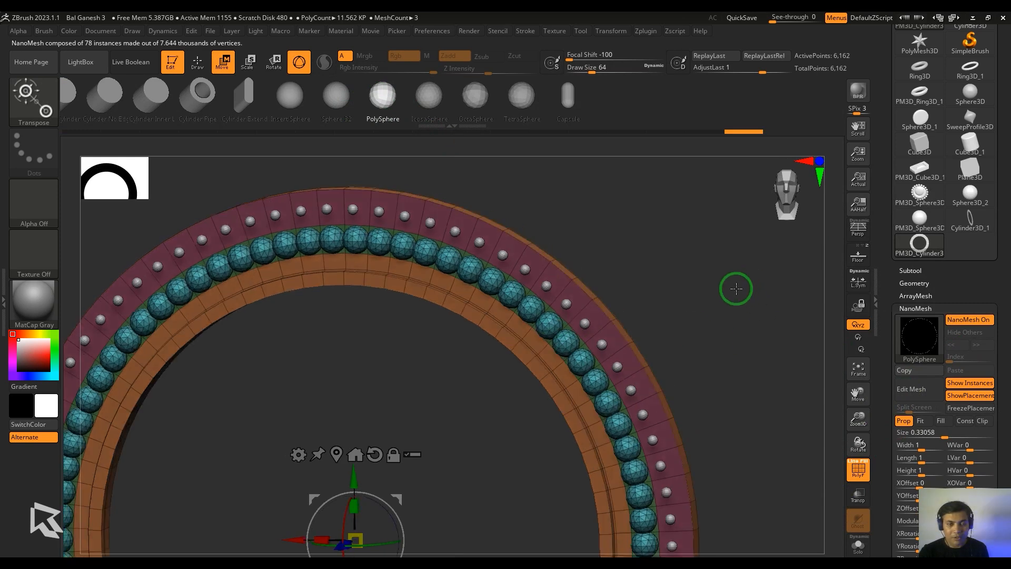
# Set the outer band's NanoMesh spheres to Size 0.87946 and ZOffset -0.4176 so they sink into the ring.
pyautogui.moveTo(677, 277); pyautogui.dragTo(684, 276)
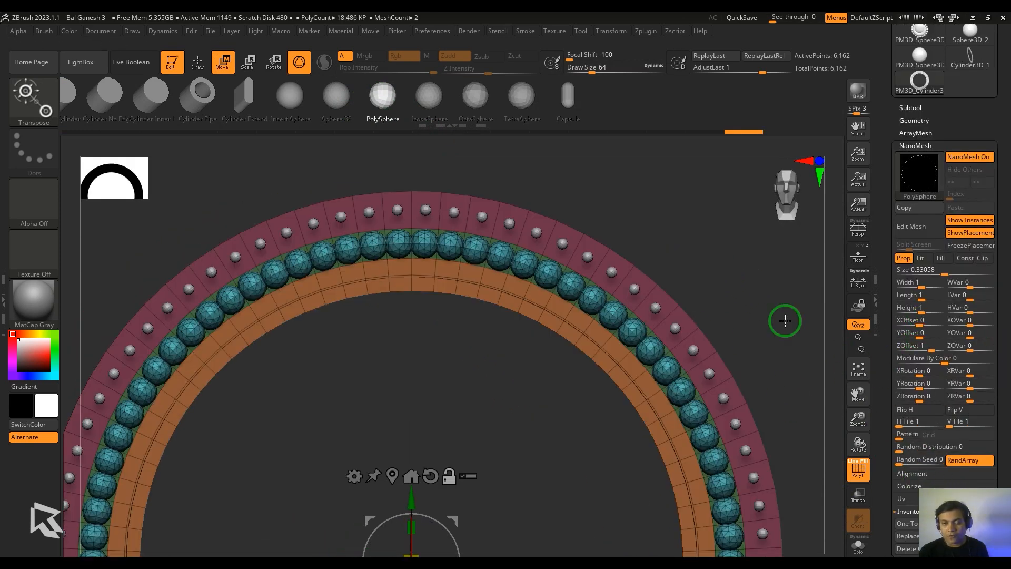
pyautogui.moveTo(784, 320); pyautogui.dragTo(697, 302)
pyautogui.moveTo(946, 273); pyautogui.dragTo(955, 272)
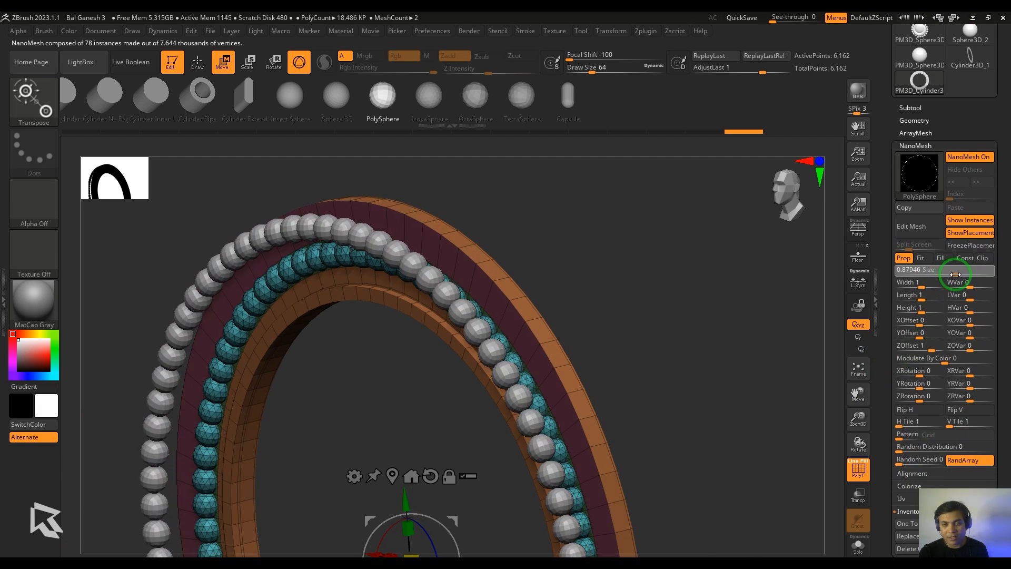
pyautogui.moveTo(923, 346); pyautogui.dragTo(905, 361)
pyautogui.moveTo(706, 449); pyautogui.dragTo(747, 293)
# Edit the NanoMesh source sphere and shape it with the Taper deformer into a teardrop with its point facing outward.
pyautogui.click(908, 228)
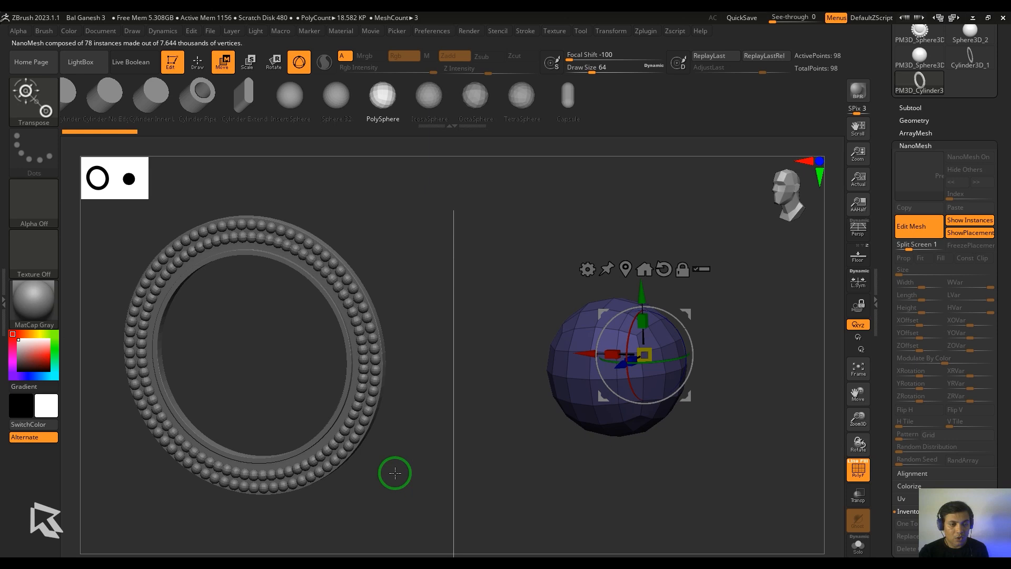
pyautogui.click(588, 269)
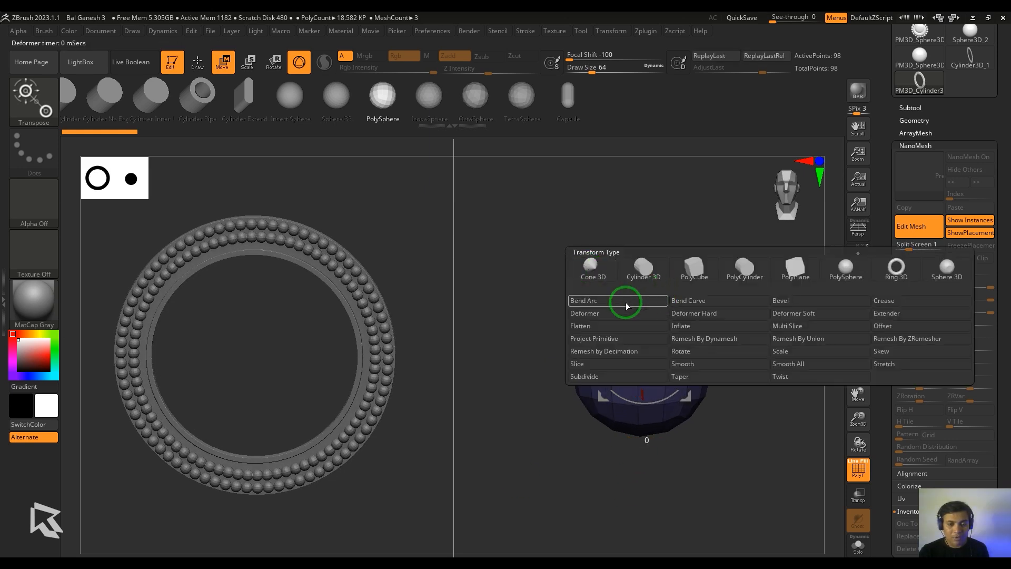
pyautogui.click(697, 376)
pyautogui.moveTo(644, 288); pyautogui.dragTo(639, 382)
pyautogui.hotkey('ctrl', 'z')
pyautogui.moveTo(719, 369); pyautogui.dragTo(637, 381)
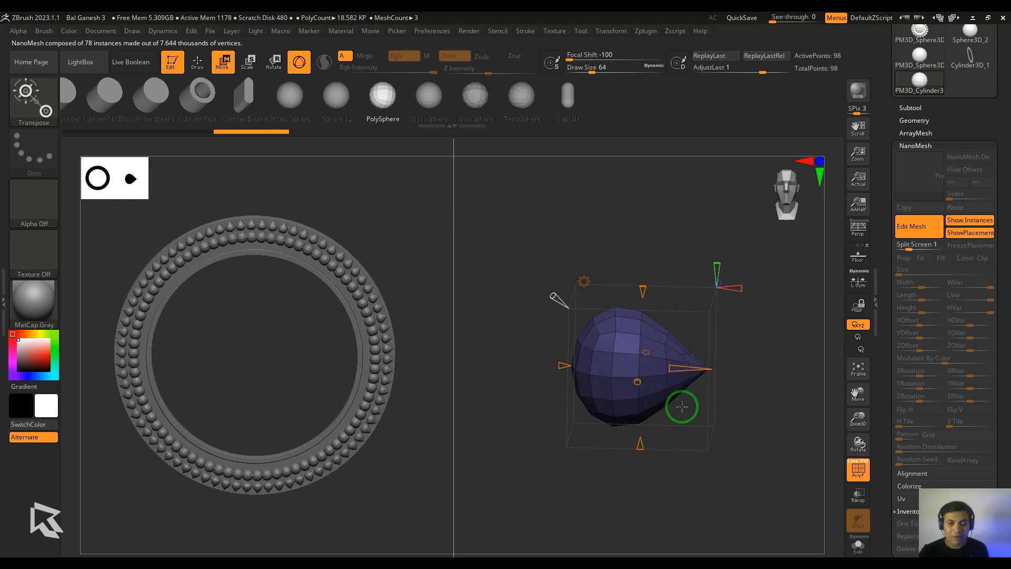
pyautogui.press('w')
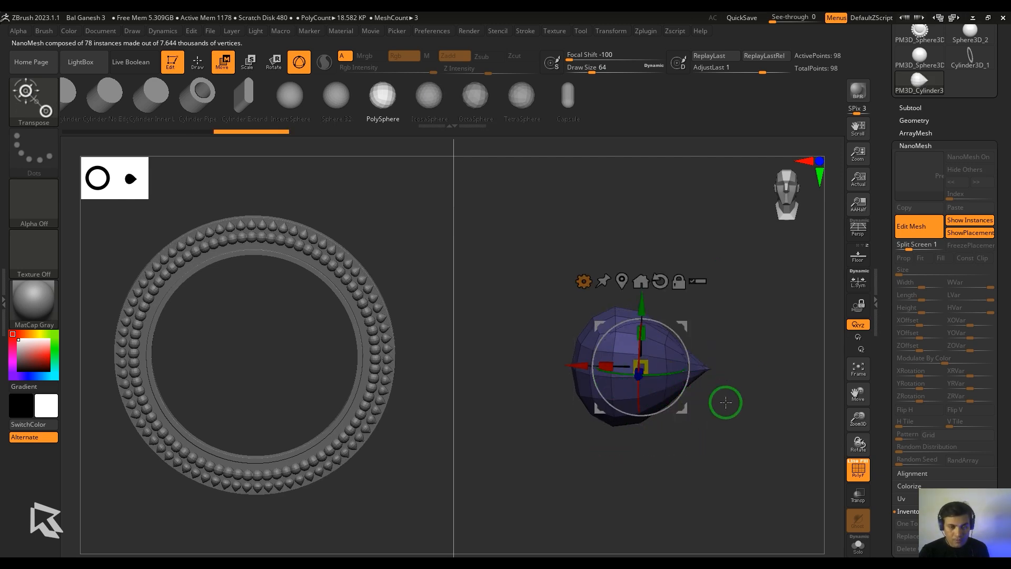
# Stretch the teardrop into a long spike, shift it outward so the instances line the ring's outer edge, and leave mesh editing.
pyautogui.keyDown('shift'); pyautogui.moveTo(726, 403); pyautogui.dragTo(742, 420); pyautogui.keyUp('shift')
pyautogui.moveTo(606, 367); pyautogui.dragTo(569, 384)
pyautogui.moveTo(575, 367); pyautogui.dragTo(635, 370)
pyautogui.moveTo(638, 416); pyautogui.dragTo(604, 483)
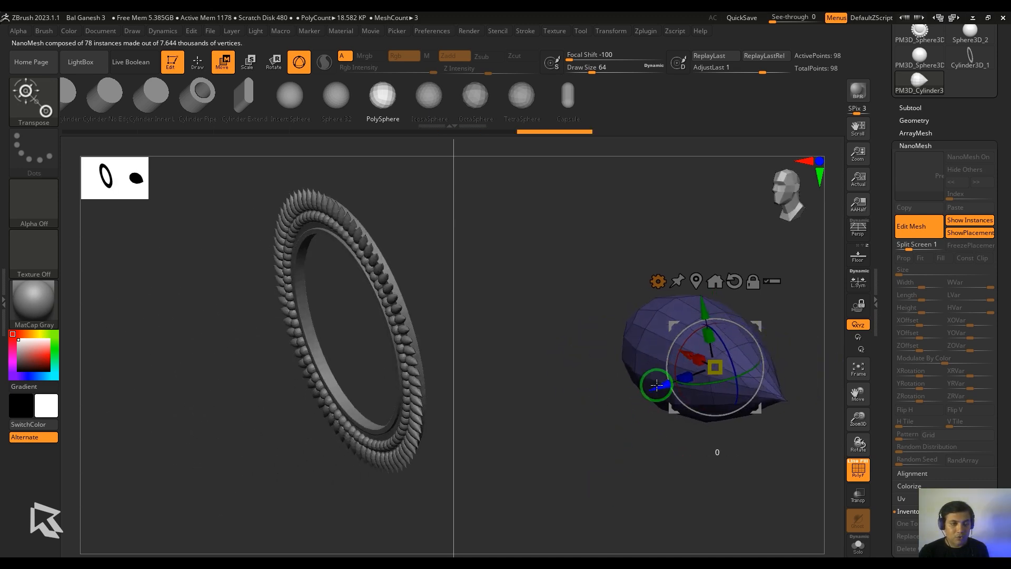
pyautogui.moveTo(657, 384); pyautogui.dragTo(532, 507)
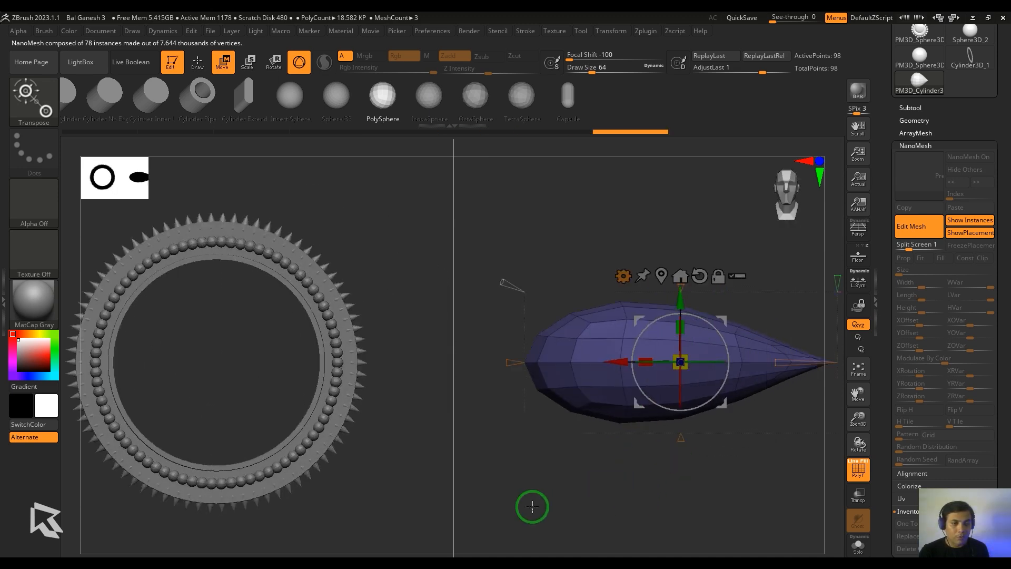
pyautogui.moveTo(615, 360); pyautogui.dragTo(718, 368)
pyautogui.moveTo(625, 417); pyautogui.dragTo(576, 489)
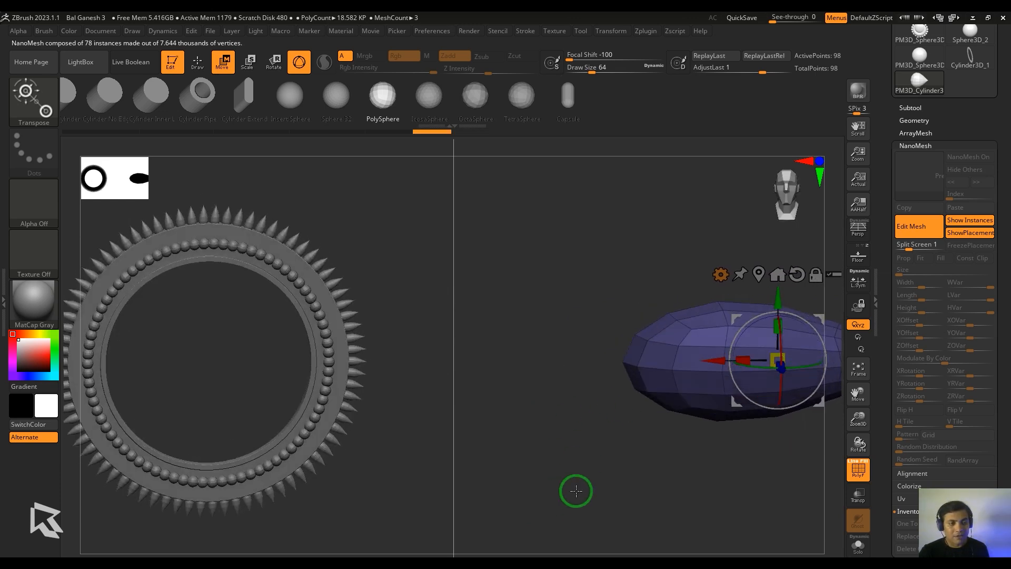
pyautogui.keyDown('alt'); pyautogui.moveTo(402, 496); pyautogui.dragTo(453, 482); pyautogui.keyUp('alt')
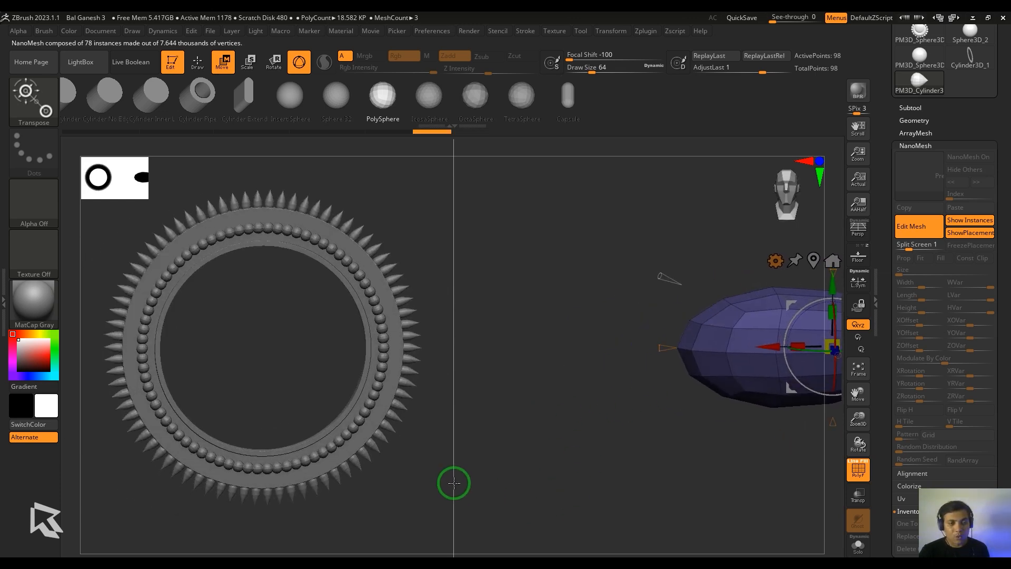
pyautogui.click(925, 237)
# Convert the NanoMesh spikes into real geometry with One To Mesh and frame the ring.
pyautogui.moveTo(1006, 475); pyautogui.dragTo(1006, 410)
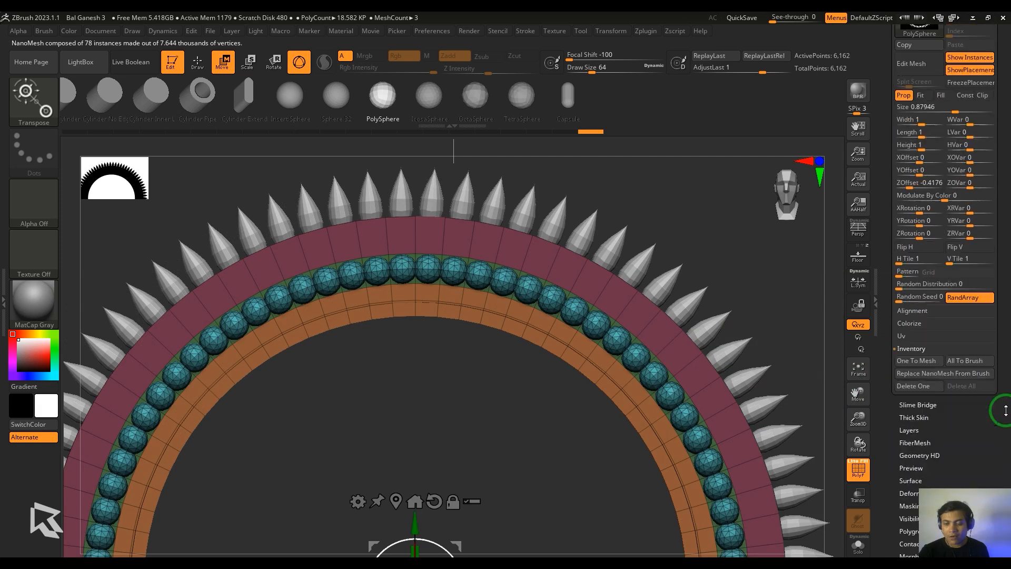
pyautogui.click(926, 383)
pyautogui.press('f')
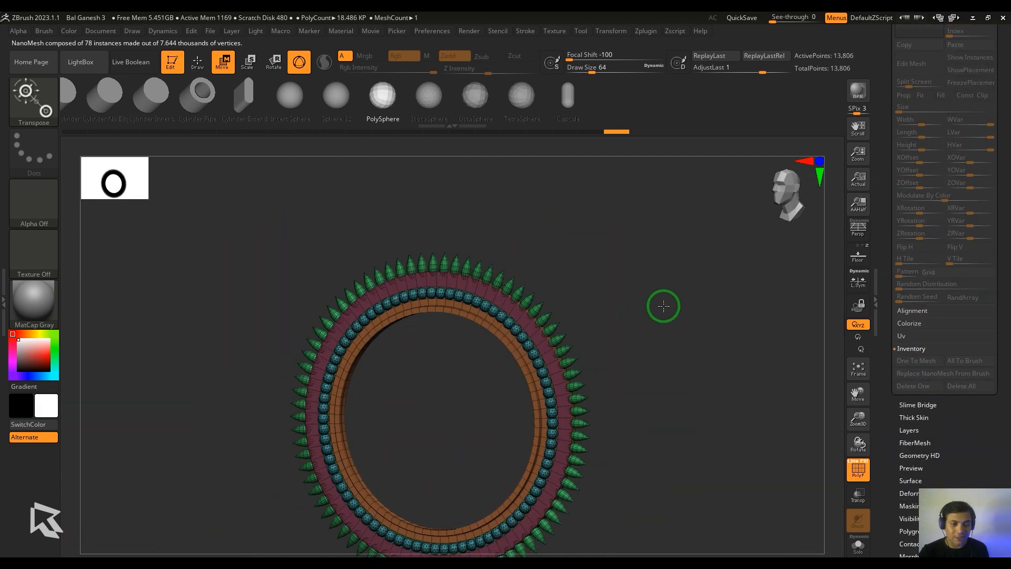
# Insert edge loops along the outer band with ZModeler and extrude the polyloop between them into a raised strip.
pyautogui.keyDown('alt'); pyautogui.moveTo(663, 306); pyautogui.dragTo(452, 471); pyautogui.keyUp('alt')
pyautogui.keyDown('shift'); pyautogui.moveTo(632, 311); pyautogui.dragTo(683, 303); pyautogui.keyUp('shift')
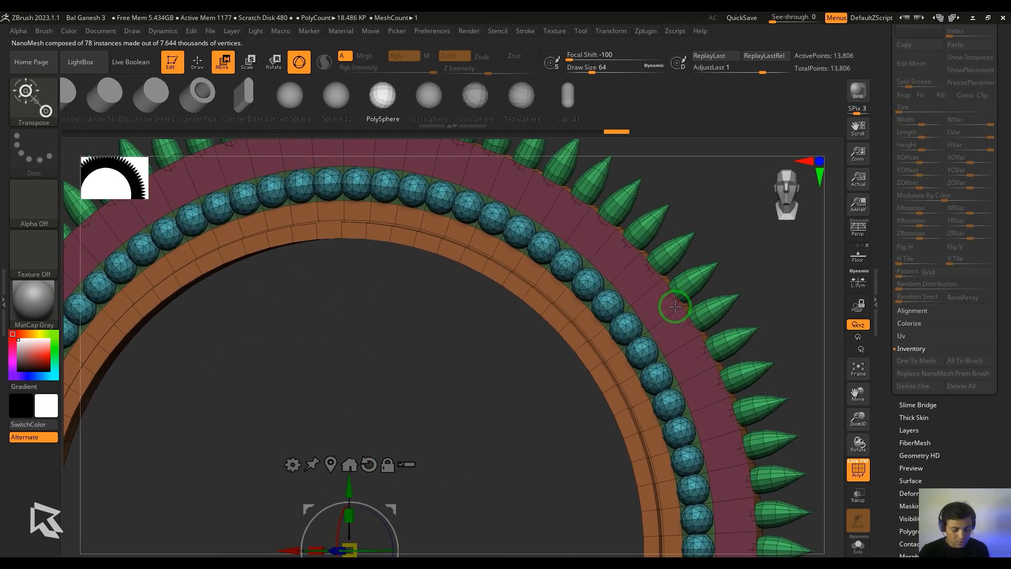
pyautogui.press('b')
pyautogui.press('z')
pyautogui.press('m')
pyautogui.press('space')
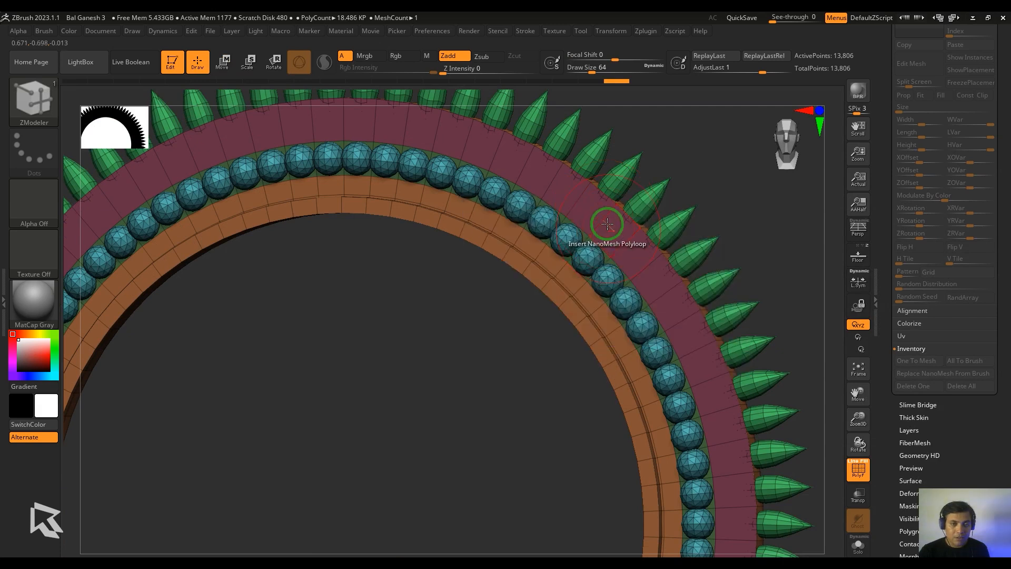
pyautogui.click(606, 216)
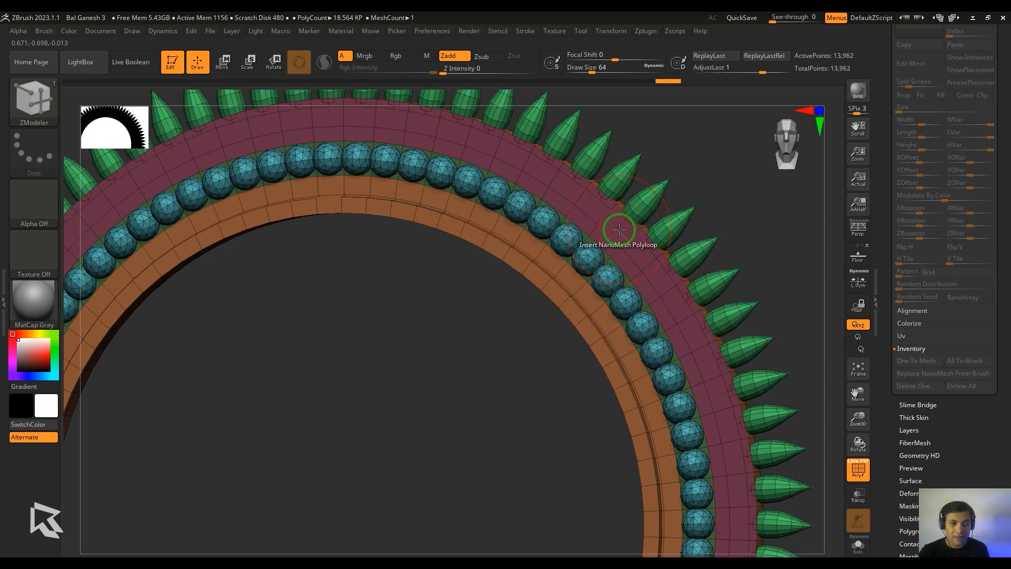
pyautogui.press('space')
pyautogui.click(508, 210)
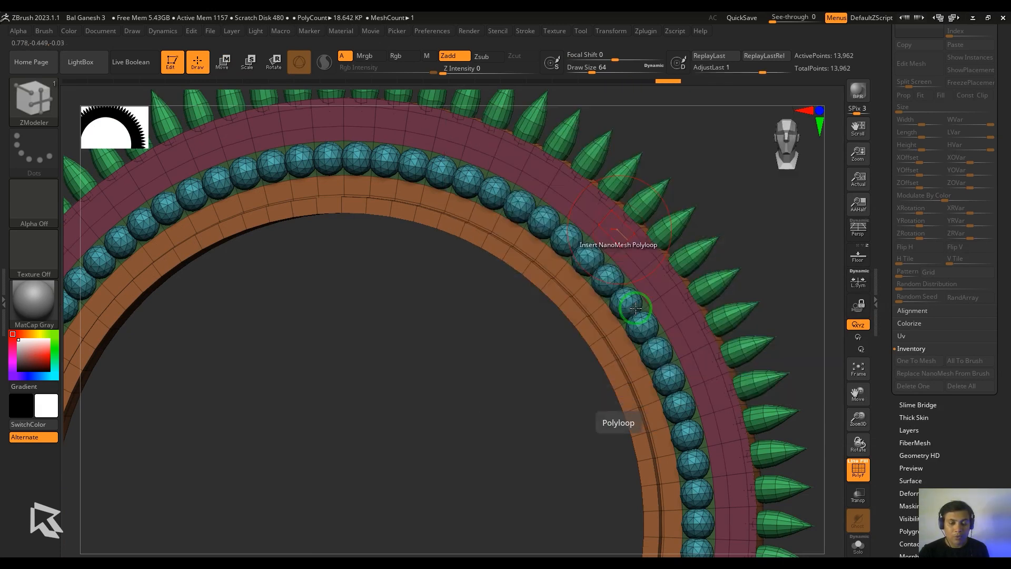
pyautogui.keyDown('alt'); pyautogui.moveTo(739, 219); pyautogui.dragTo(729, 295); pyautogui.keyUp('alt')
# Bevel the raised strip's border edges with the ZModeler Bevel edge action on complete edge loops.
pyautogui.press('space')
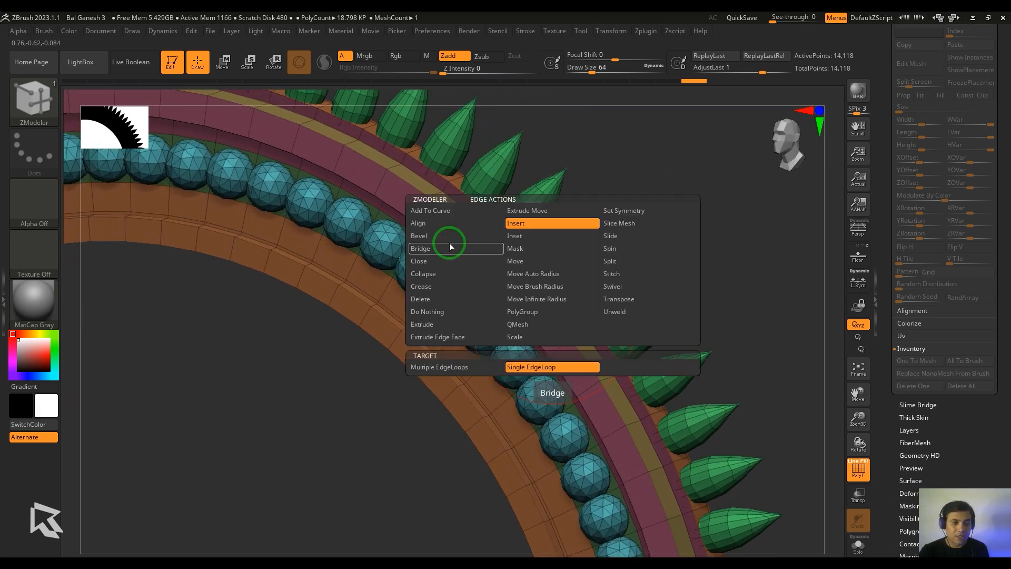
pyautogui.click(450, 246)
pyautogui.click(532, 300)
pyautogui.moveTo(543, 323); pyautogui.dragTo(627, 305)
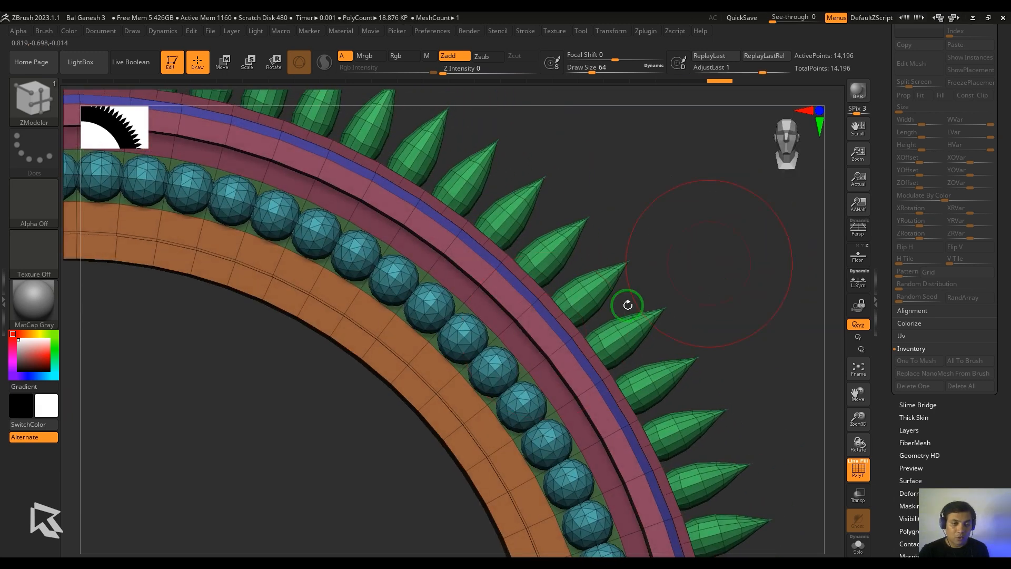
pyautogui.click(533, 334)
pyautogui.moveTo(723, 293)
pyautogui.mouseDown()
pyautogui.moveTo(736, 285)
pyautogui.moveTo(718, 293)
pyautogui.mouseUp()
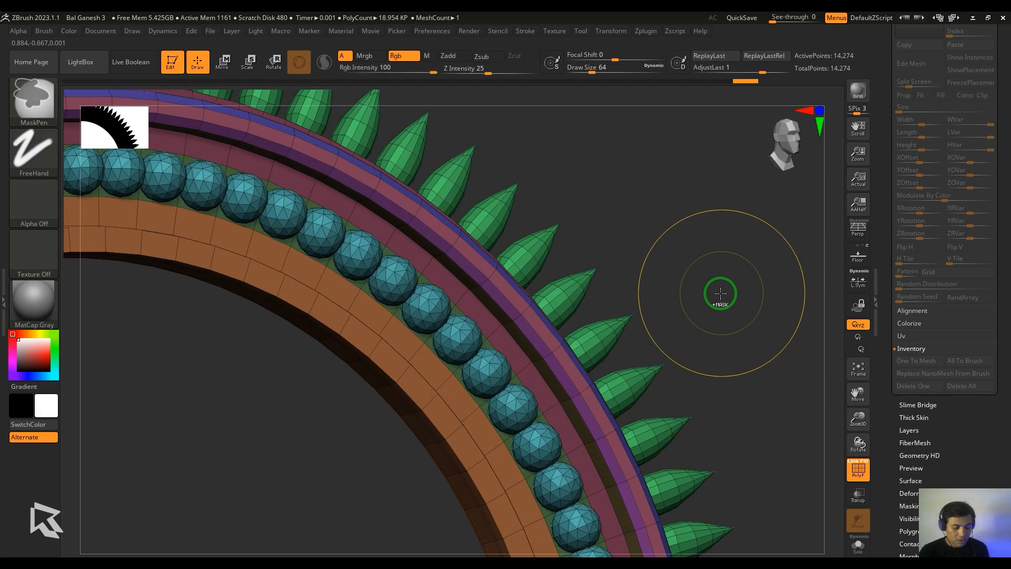
# Insert further edge loops along the raised strip and extrude the narrow polyloop on it.
pyautogui.press('space')
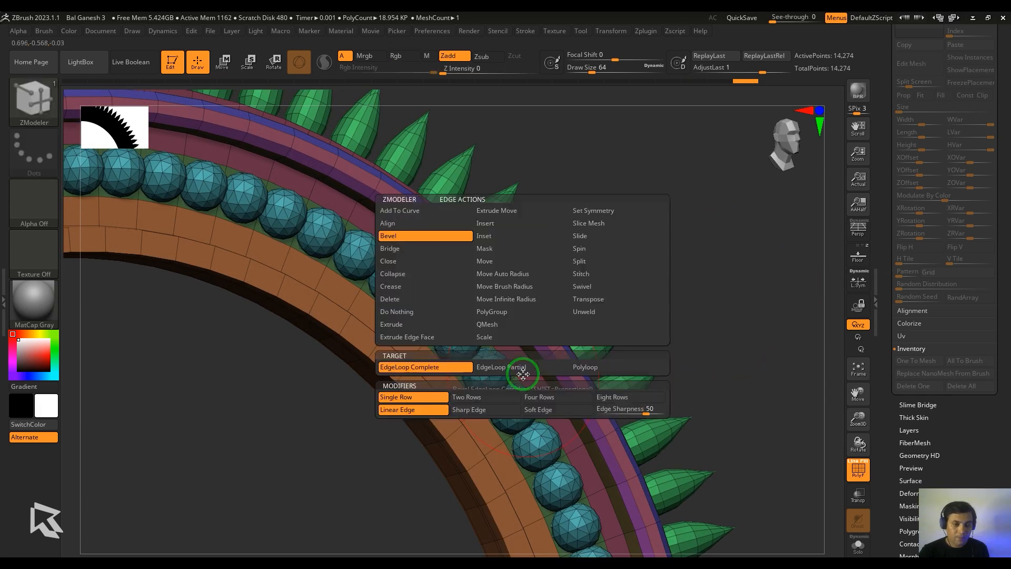
pyautogui.click(505, 236)
pyautogui.moveTo(750, 280); pyautogui.dragTo(558, 356)
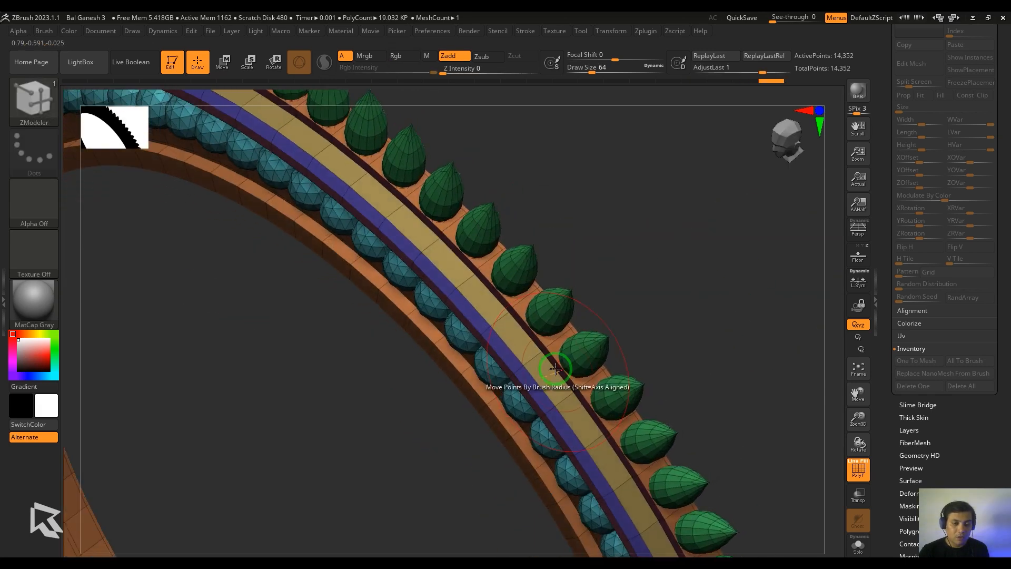
pyautogui.click(543, 354)
pyautogui.keyDown('shift'); pyautogui.moveTo(665, 285); pyautogui.dragTo(663, 316); pyautogui.keyUp('shift')
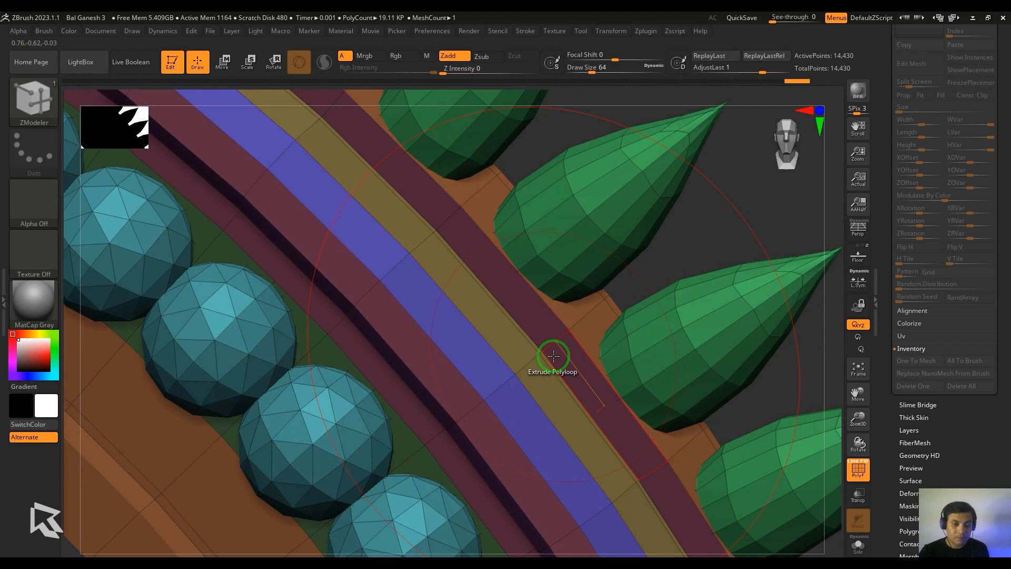
pyautogui.click(547, 350)
# Assign the whole spiked ring to a single polygroup.
pyautogui.moveTo(695, 254)
pyautogui.keyDown('alt'); pyautogui.mouseDown()
pyautogui.moveTo(657, 242)
pyautogui.moveTo(776, 316)
pyautogui.moveTo(719, 278)
pyautogui.moveTo(736, 278)
pyautogui.mouseUp(); pyautogui.keyUp('alt')
pyautogui.hotkey('ctrl', 'w')
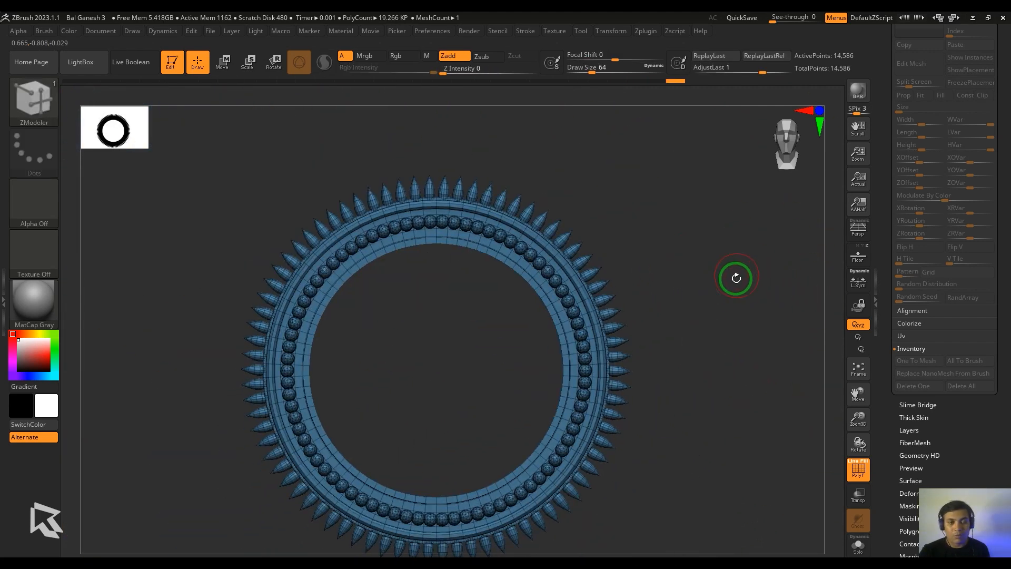
pyautogui.moveTo(968, 439); pyautogui.dragTo(963, 547)
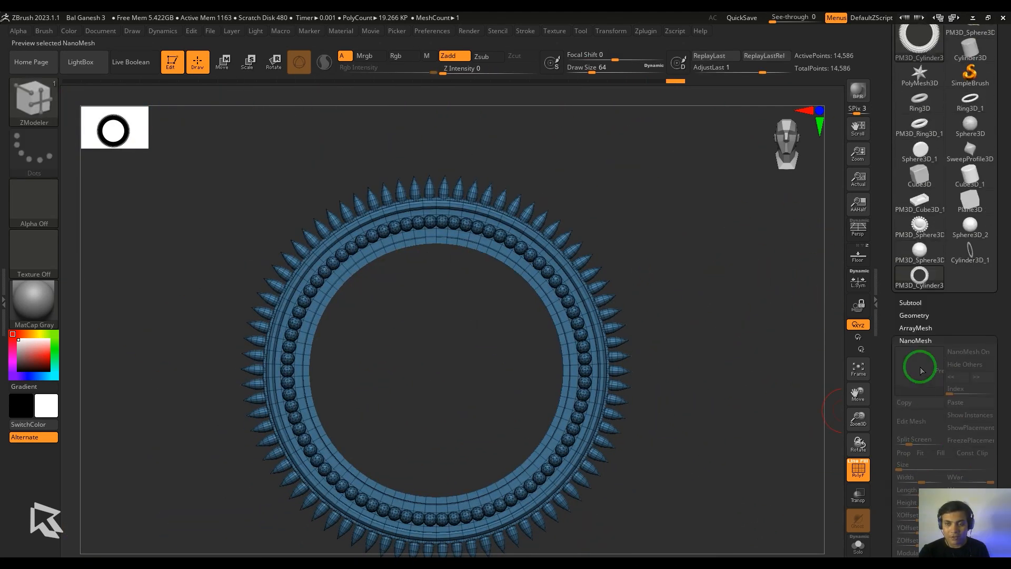
# Switch to the Ganesh sculpture tool and append the spiked ring to it as a new subtool.
pyautogui.click(923, 341)
pyautogui.moveTo(984, 277); pyautogui.dragTo(932, 399)
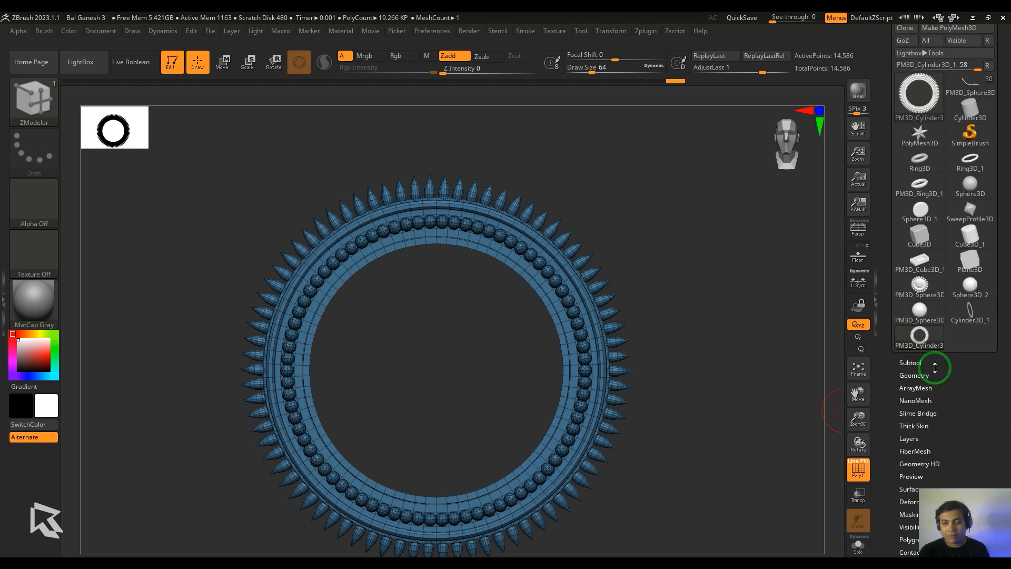
pyautogui.moveTo(929, 346)
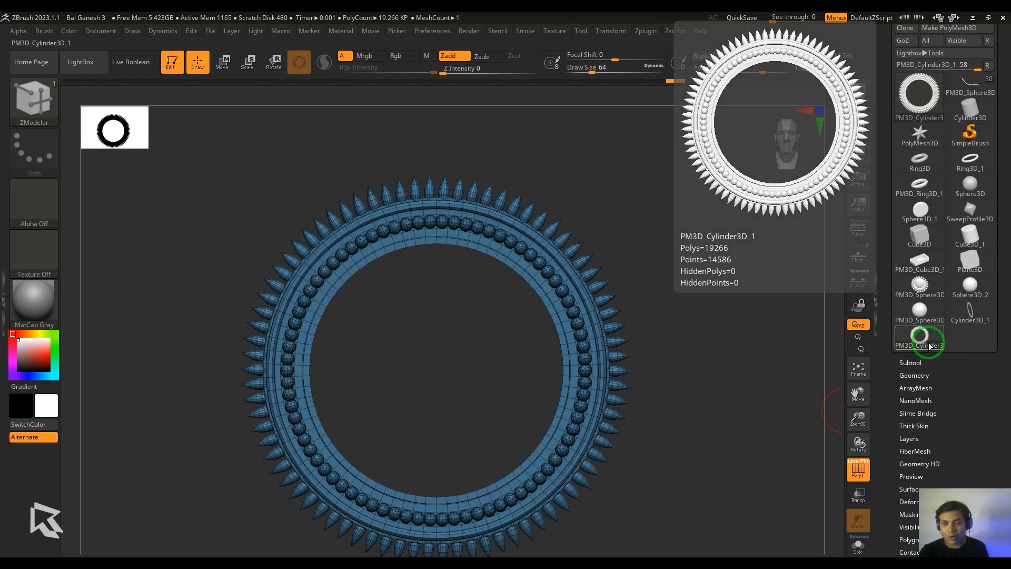
pyautogui.click(969, 84)
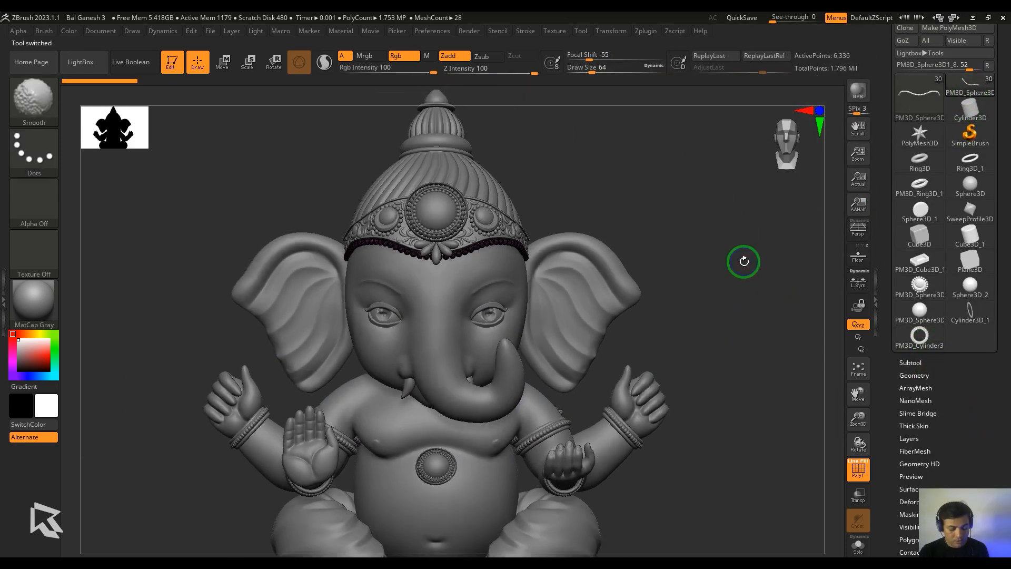
pyautogui.click(911, 362)
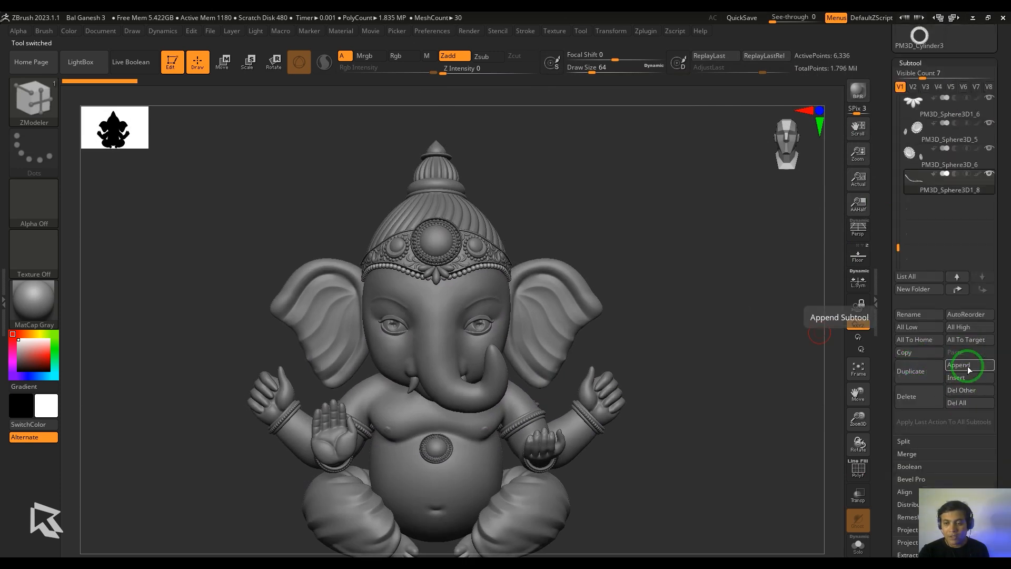
pyautogui.click(967, 365)
pyautogui.click(871, 346)
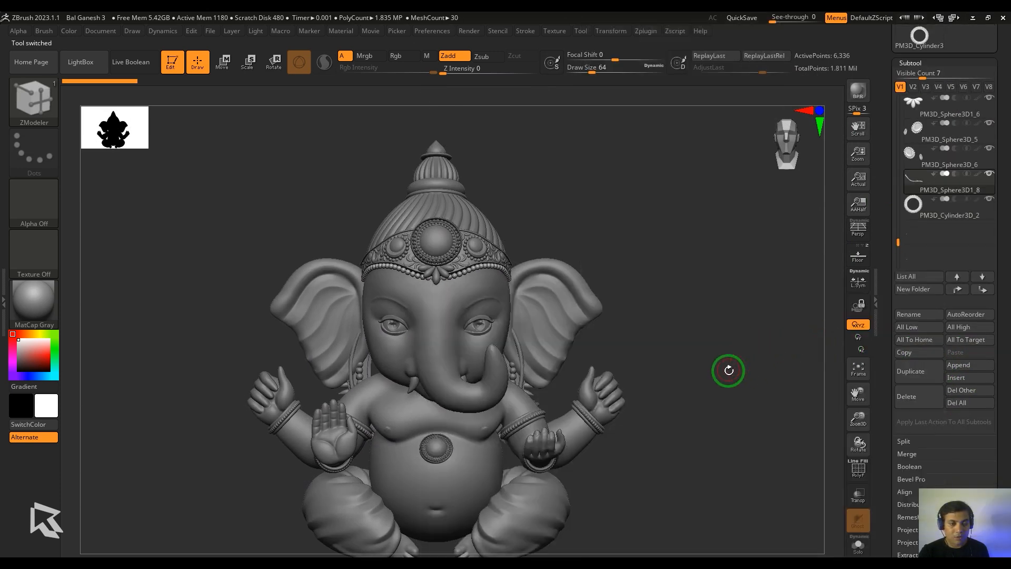
# Move the spiked ring up and back so it stands behind the crown as a halo.
pyautogui.moveTo(727, 368)
pyautogui.mouseDown()
pyautogui.moveTo(716, 379)
pyautogui.moveTo(718, 367)
pyautogui.mouseUp()
pyautogui.press('w')
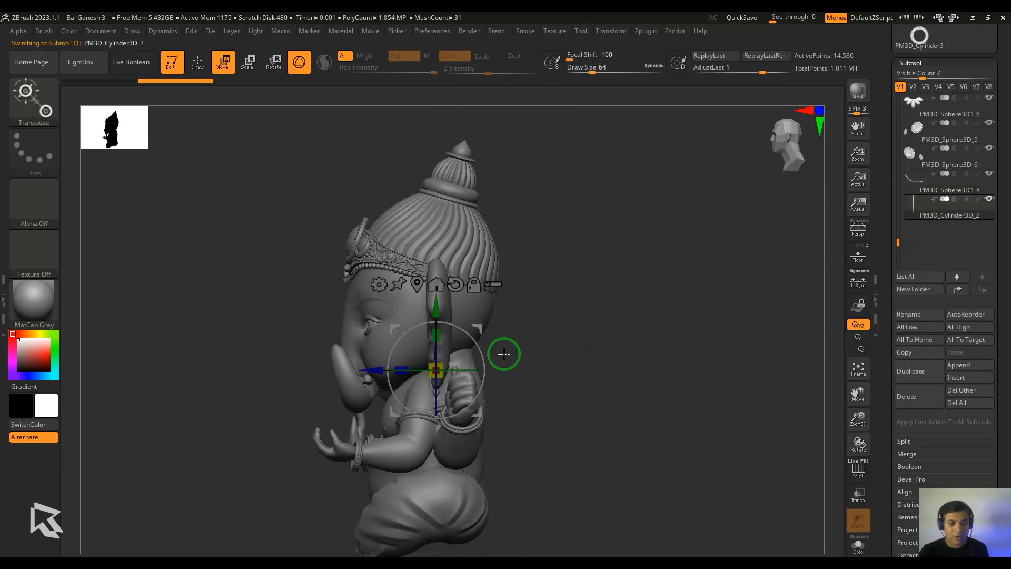
pyautogui.keyDown('shift'); pyautogui.moveTo(638, 277); pyautogui.dragTo(725, 278); pyautogui.keyUp('shift')
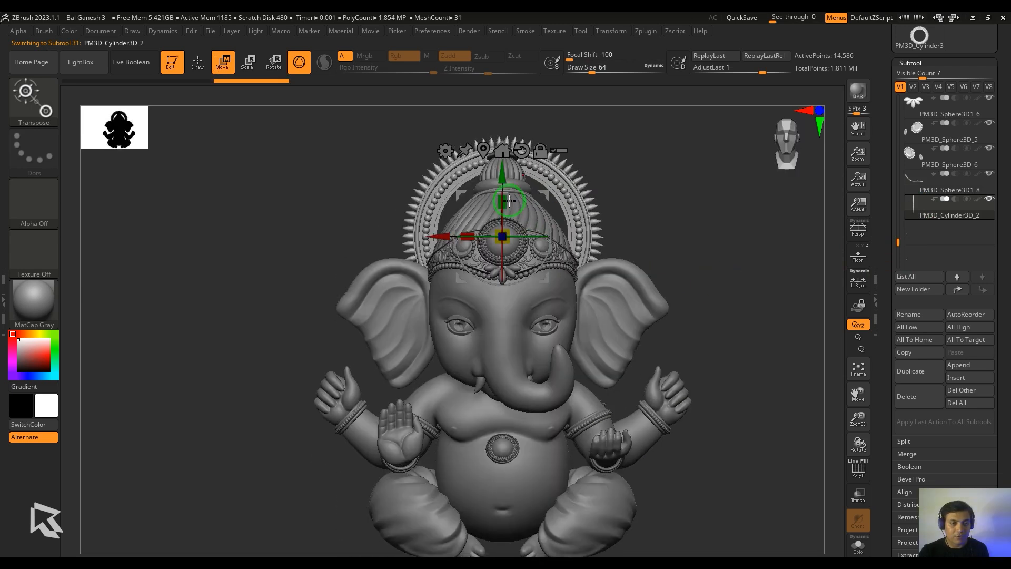
pyautogui.keyDown('shift'); pyautogui.moveTo(652, 234); pyautogui.dragTo(642, 388); pyautogui.keyUp('shift')
pyautogui.keyDown('alt'); pyautogui.moveTo(642, 389); pyautogui.dragTo(737, 437); pyautogui.keyUp('alt')
pyautogui.moveTo(434, 252); pyautogui.dragTo(415, 252)
pyautogui.moveTo(703, 342); pyautogui.dragTo(752, 266)
pyautogui.keyDown('alt'); pyautogui.moveTo(728, 215); pyautogui.dragTo(647, 210); pyautogui.keyUp('alt')
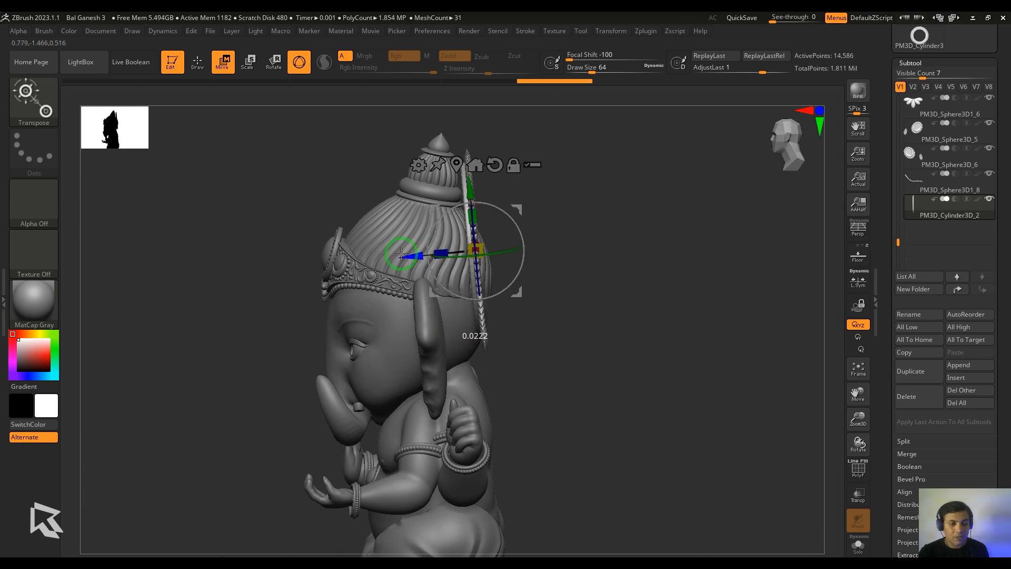
pyautogui.keyDown('shift'); pyautogui.moveTo(658, 323); pyautogui.dragTo(730, 268); pyautogui.keyUp('shift')
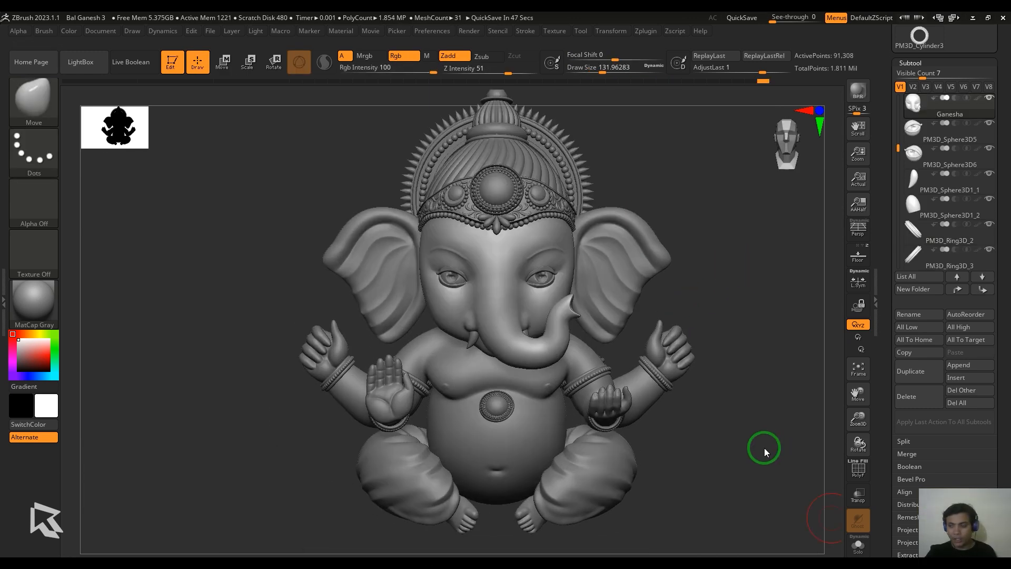
# Hide the head and both tusk subtools, and make the body the active subtool.
pyautogui.moveTo(753, 463); pyautogui.dragTo(724, 476)
pyautogui.keyDown('alt'); pyautogui.click(508, 465); pyautogui.keyUp('alt')
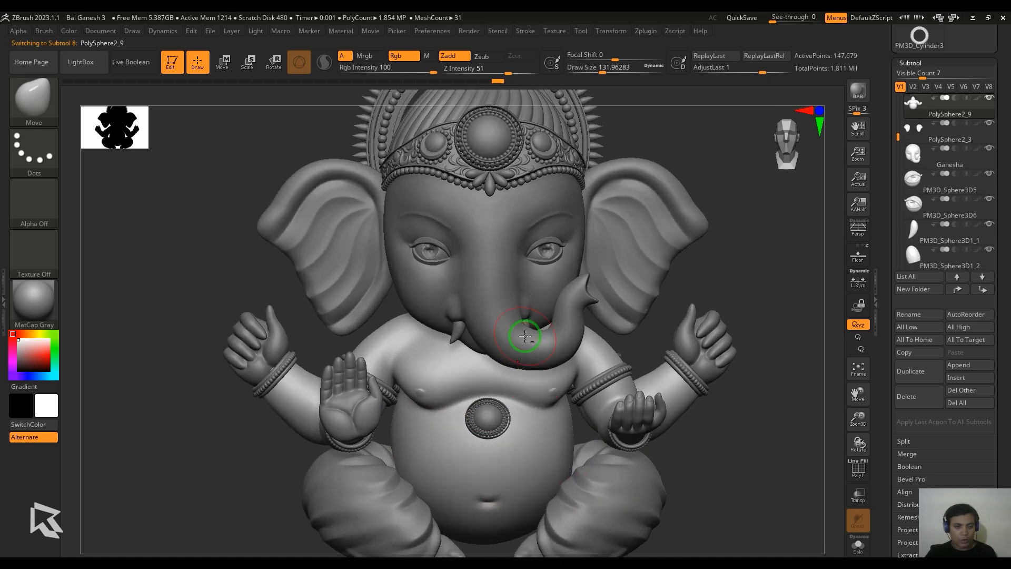
pyautogui.keyDown('alt'); pyautogui.click(525, 336); pyautogui.keyUp('alt')
pyautogui.click(987, 137)
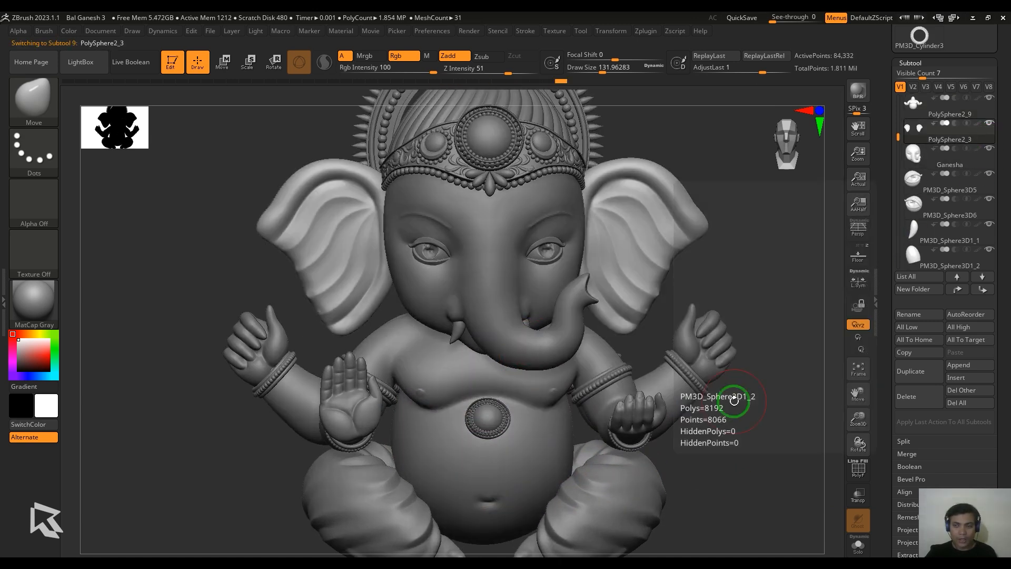
pyautogui.click(988, 149)
pyautogui.keyDown('alt'); pyautogui.moveTo(751, 474); pyautogui.dragTo(758, 447); pyautogui.keyUp('alt')
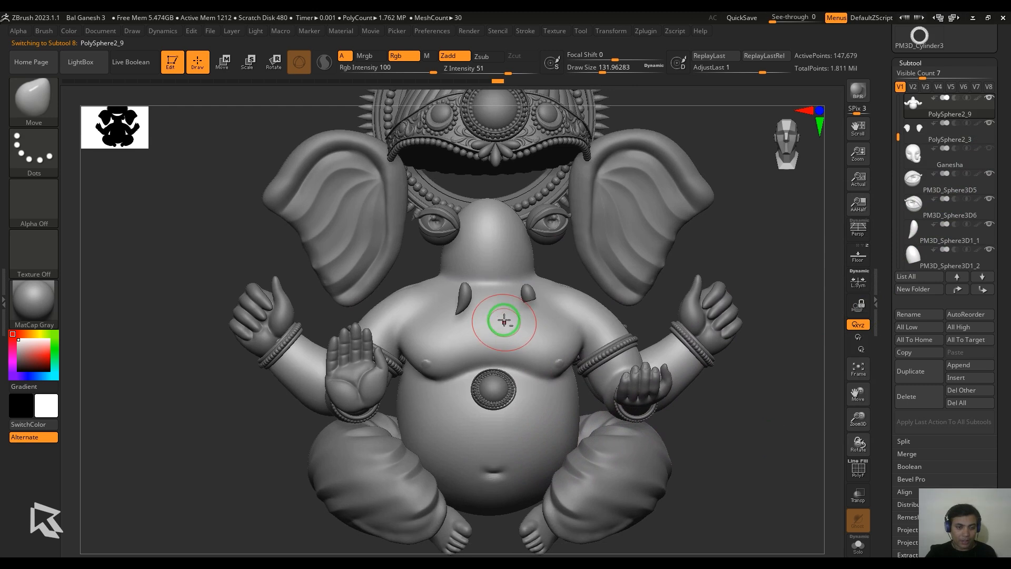
pyautogui.keyDown('alt'); pyautogui.click(468, 312); pyautogui.keyUp('alt')
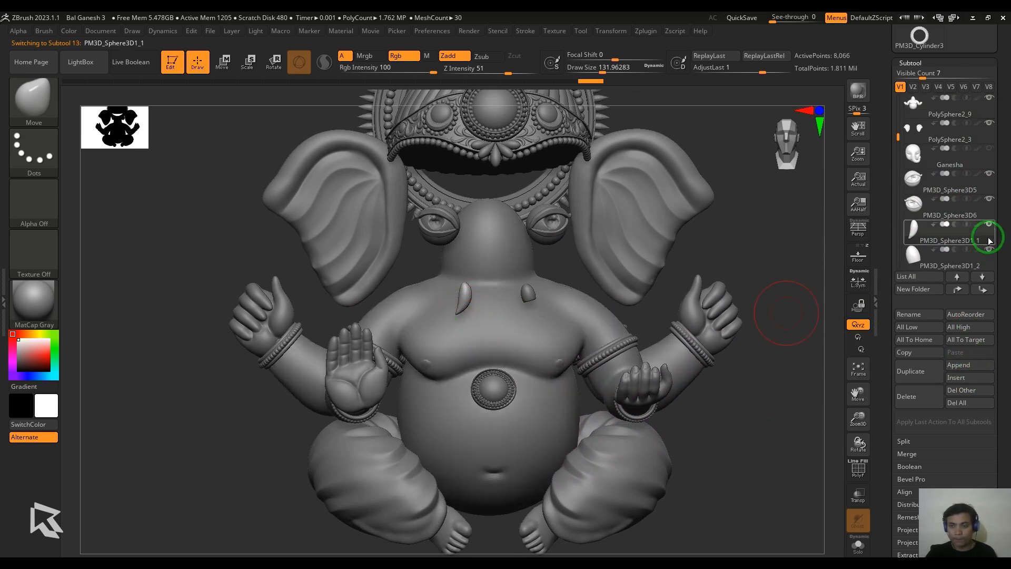
pyautogui.keyDown('alt'); pyautogui.click(515, 397); pyautogui.keyUp('alt')
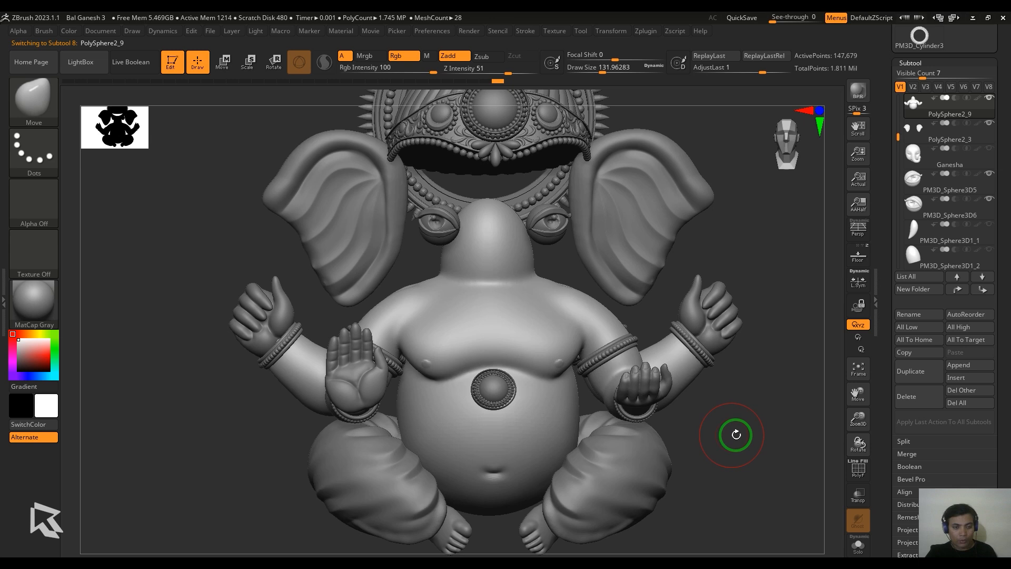
# Draw a CurveStrapSnap strap from the shoulder down the chest to the medallion, with a draw size of about 49.
pyautogui.moveTo(736, 434); pyautogui.dragTo(747, 457)
pyautogui.press('b')
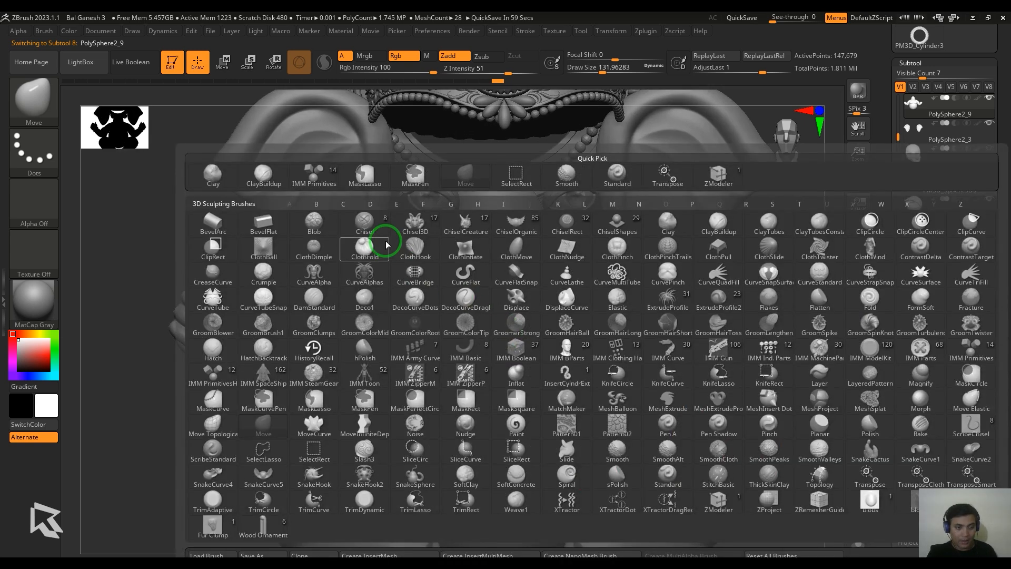
pyautogui.press('c')
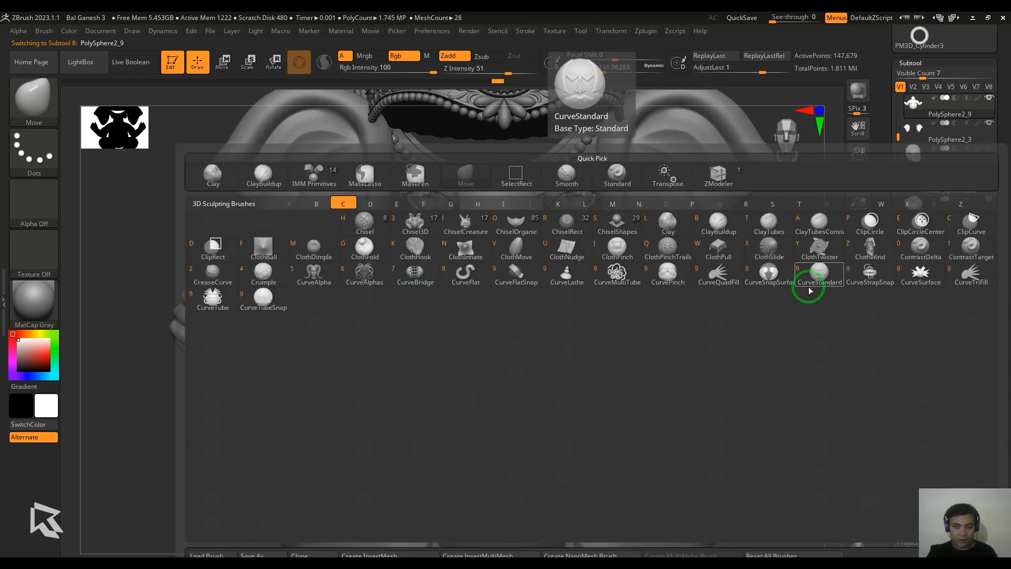
pyautogui.click(870, 277)
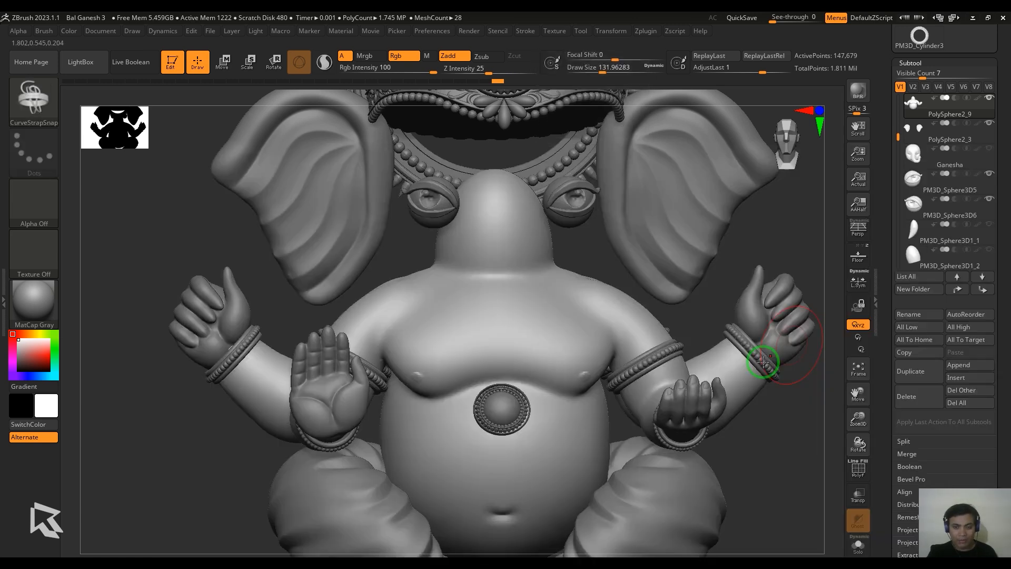
pyautogui.press('s')
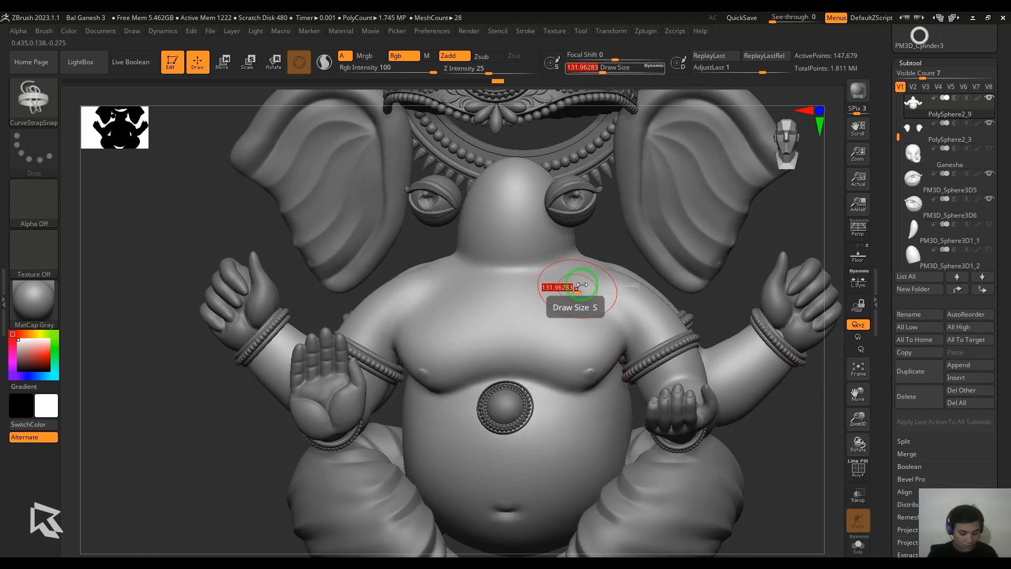
pyautogui.keyDown('alt'); pyautogui.moveTo(731, 304); pyautogui.dragTo(714, 295); pyautogui.keyUp('alt')
pyautogui.press('s')
pyautogui.moveTo(613, 267); pyautogui.dragTo(598, 268)
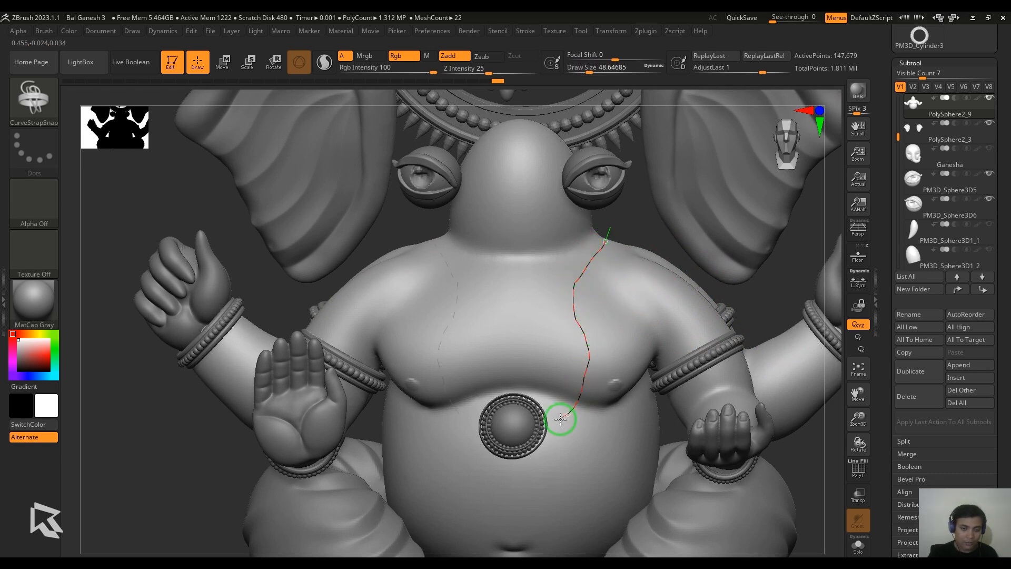
pyautogui.moveTo(542, 429); pyautogui.dragTo(554, 429)
# Adjust the strap curve along the chest and pull its lower end under the edge of the medallion.
pyautogui.moveTo(776, 299); pyautogui.dragTo(742, 313)
pyautogui.moveTo(589, 312); pyautogui.dragTo(574, 319)
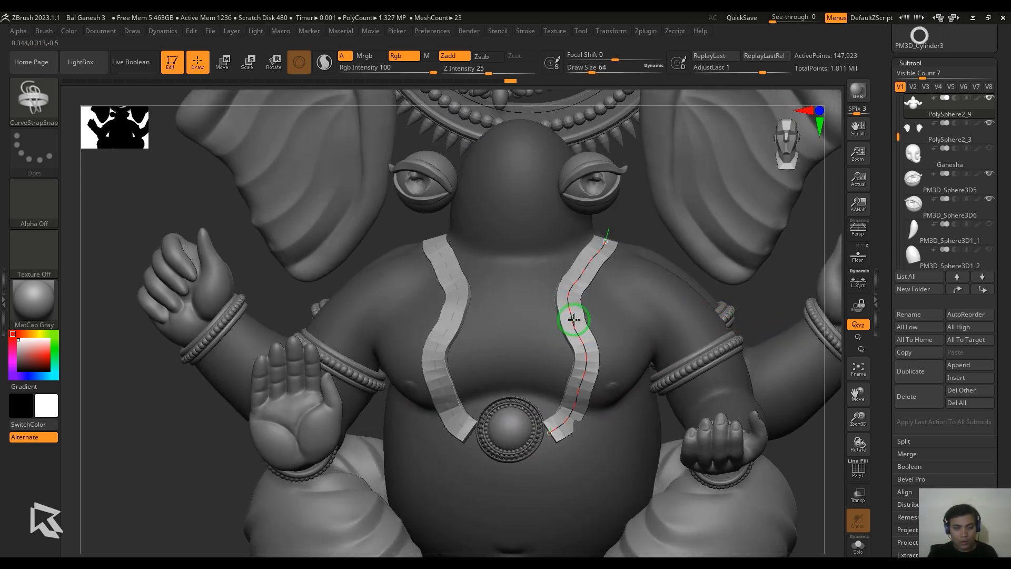
pyautogui.moveTo(559, 433); pyautogui.dragTo(541, 435)
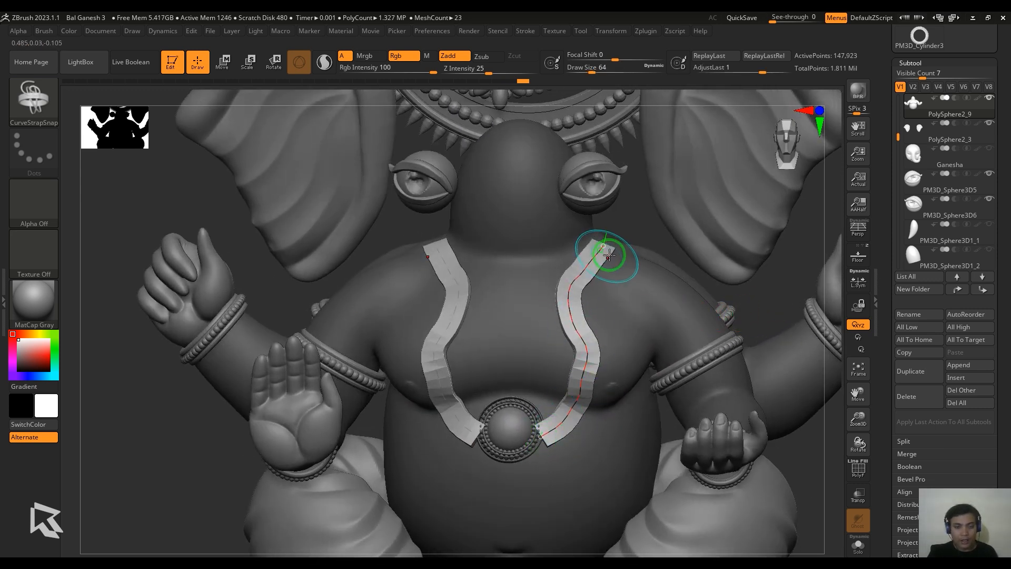
pyautogui.moveTo(739, 308)
pyautogui.mouseDown()
pyautogui.moveTo(772, 293)
pyautogui.moveTo(746, 300)
pyautogui.mouseUp()
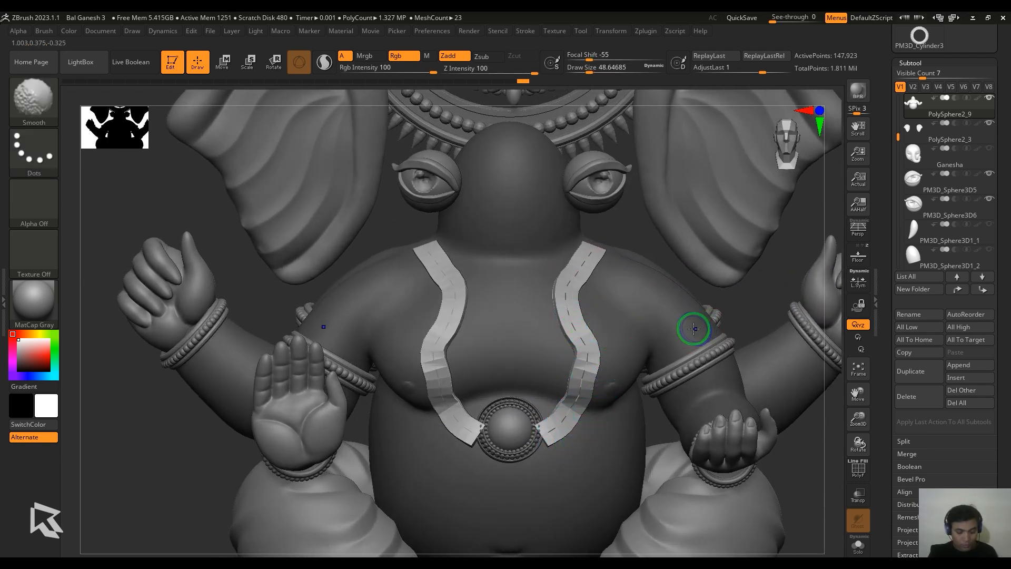
pyautogui.hotkey('shift', 'f')
pyautogui.hotkey('shift', 'f')
pyautogui.moveTo(761, 305)
pyautogui.mouseDown()
pyautogui.moveTo(736, 318)
pyautogui.moveTo(761, 311)
pyautogui.mouseUp()
pyautogui.moveTo(540, 438); pyautogui.dragTo(530, 442)
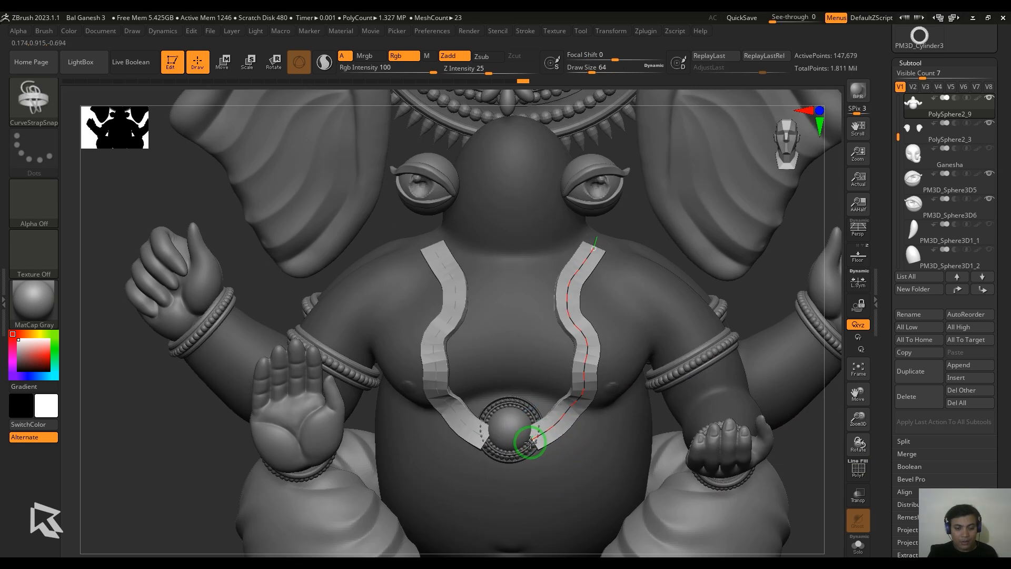
pyautogui.moveTo(746, 284); pyautogui.dragTo(694, 304)
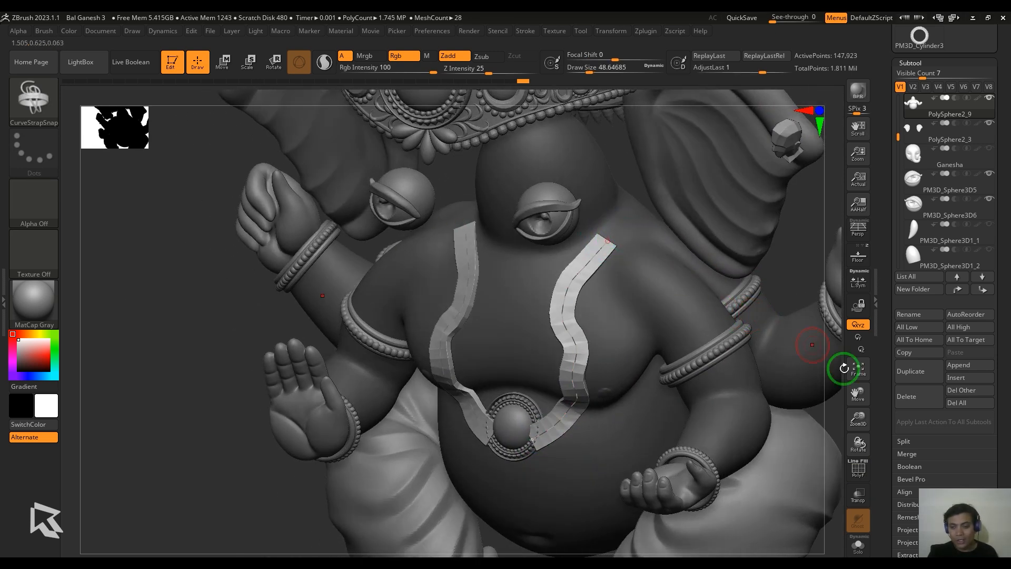
# Dock the Stroke palette beside the canvas and enable Liquid editing for the strap's curve.
pyautogui.scroll(-10, 1000, 421)
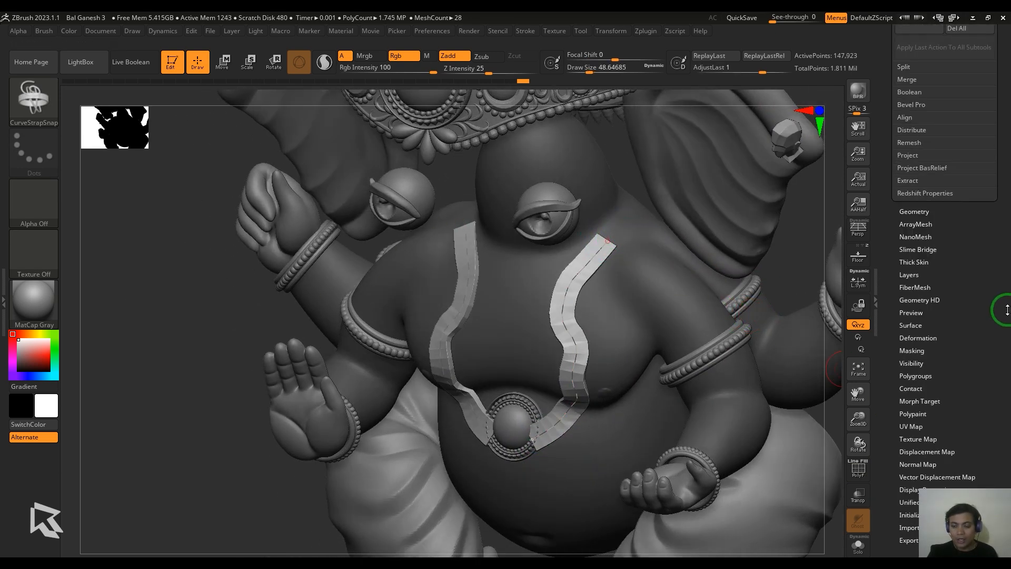
pyautogui.click(529, 33)
pyautogui.moveTo(519, 40); pyautogui.dragTo(885, 421)
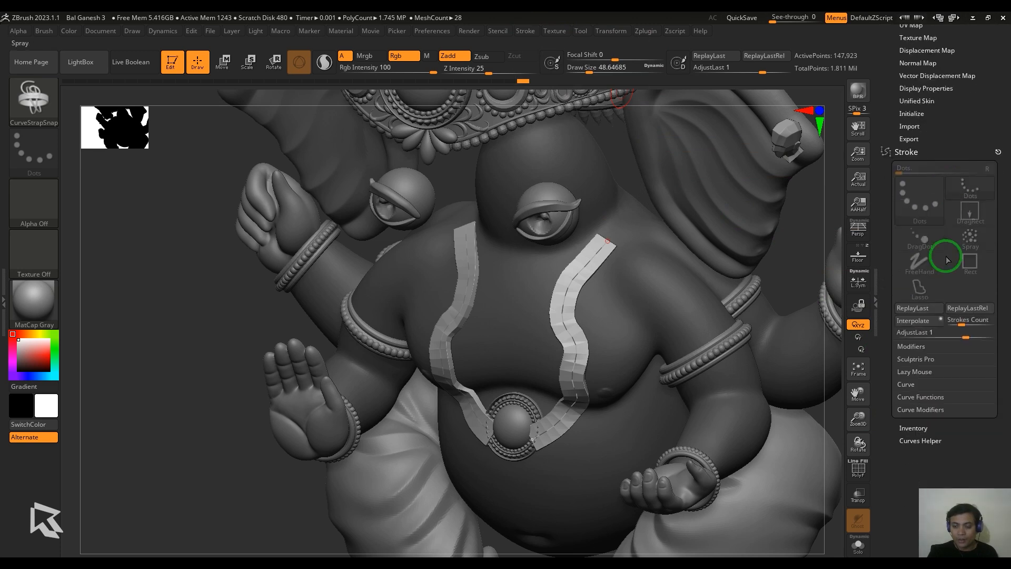
pyautogui.click(917, 385)
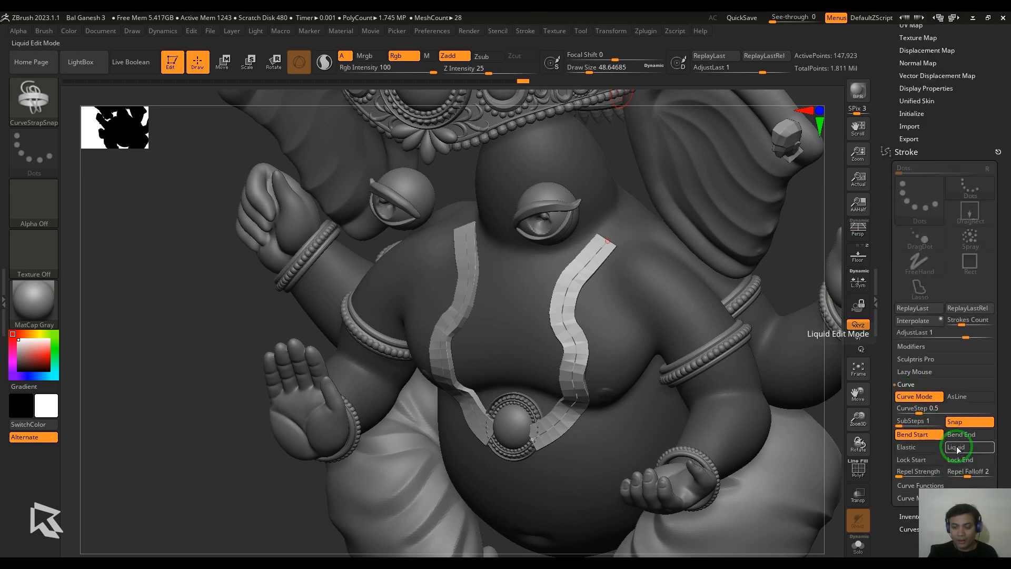
pyautogui.click(957, 449)
# Switch the curve from Bend Start to Bend End and pull the strap's upper end outward over the shoulder.
pyautogui.moveTo(608, 240); pyautogui.dragTo(635, 212)
pyautogui.hotkey('ctrl', 'z')
pyautogui.click(920, 435)
pyautogui.moveTo(794, 280)
pyautogui.keyDown('shift'); pyautogui.mouseDown()
pyautogui.moveTo(790, 269)
pyautogui.moveTo(762, 276)
pyautogui.moveTo(765, 261)
pyautogui.moveTo(816, 264)
pyautogui.moveTo(770, 287)
pyautogui.moveTo(755, 263)
pyautogui.moveTo(752, 273)
pyautogui.moveTo(782, 273)
pyautogui.moveTo(761, 279)
pyautogui.mouseUp(); pyautogui.keyUp('shift')
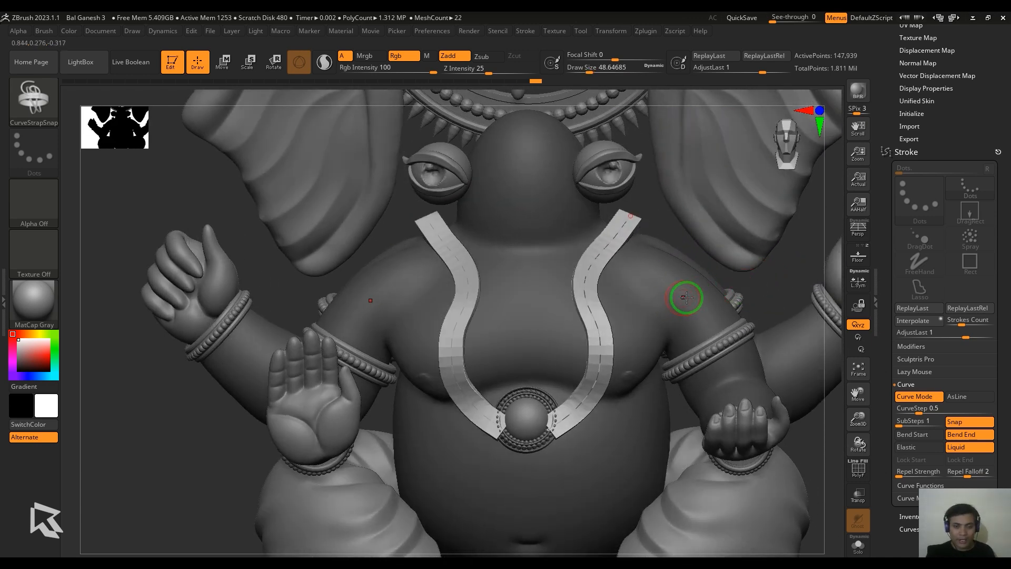
# Shape the strap's upper ends over the shoulders using the Move brush at a draw size of about 149.
pyautogui.moveTo(782, 286)
pyautogui.mouseDown()
pyautogui.moveTo(758, 270)
pyautogui.moveTo(745, 277)
pyautogui.mouseUp()
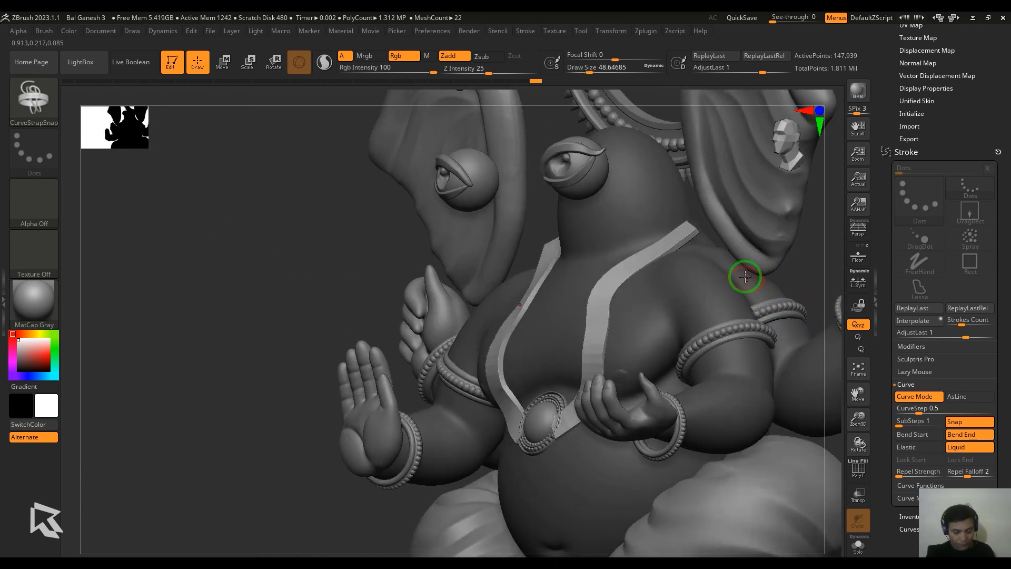
pyautogui.press('b')
pyautogui.press('m')
pyautogui.press('v')
pyautogui.press('s')
pyautogui.moveTo(684, 237); pyautogui.dragTo(695, 235)
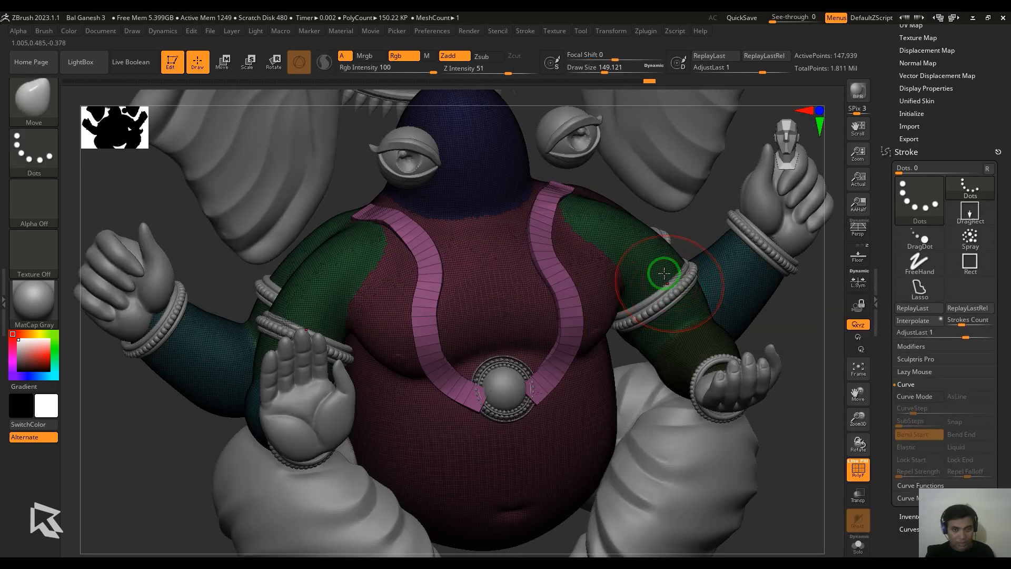
pyautogui.moveTo(685, 220)
pyautogui.mouseDown()
pyautogui.moveTo(736, 232)
pyautogui.moveTo(695, 212)
pyautogui.moveTo(704, 229)
pyautogui.mouseUp()
pyautogui.hotkey('shift', 'f')
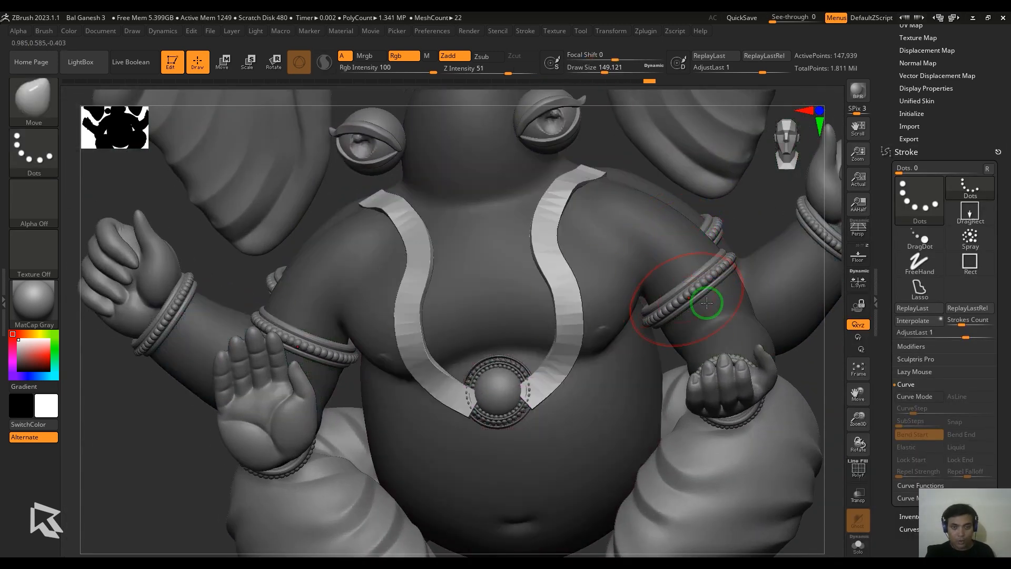
# Split the unmasked straps off the body into their own subtool.
pyautogui.click(913, 153)
pyautogui.moveTo(923, 143); pyautogui.dragTo(961, 218)
pyautogui.moveTo(964, 173); pyautogui.dragTo(969, 263)
pyautogui.moveTo(970, 235); pyautogui.dragTo(928, 468)
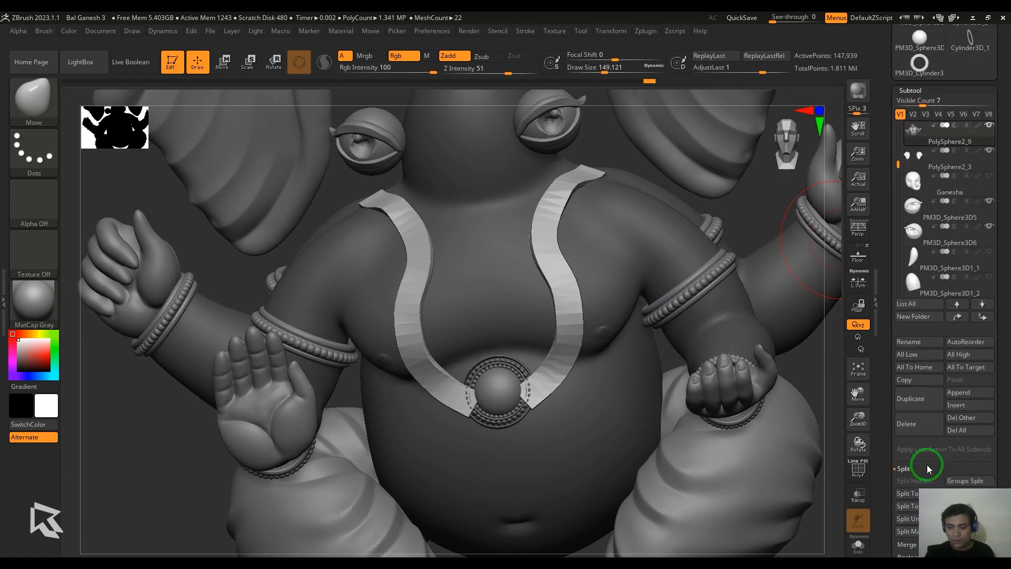
pyautogui.click(930, 520)
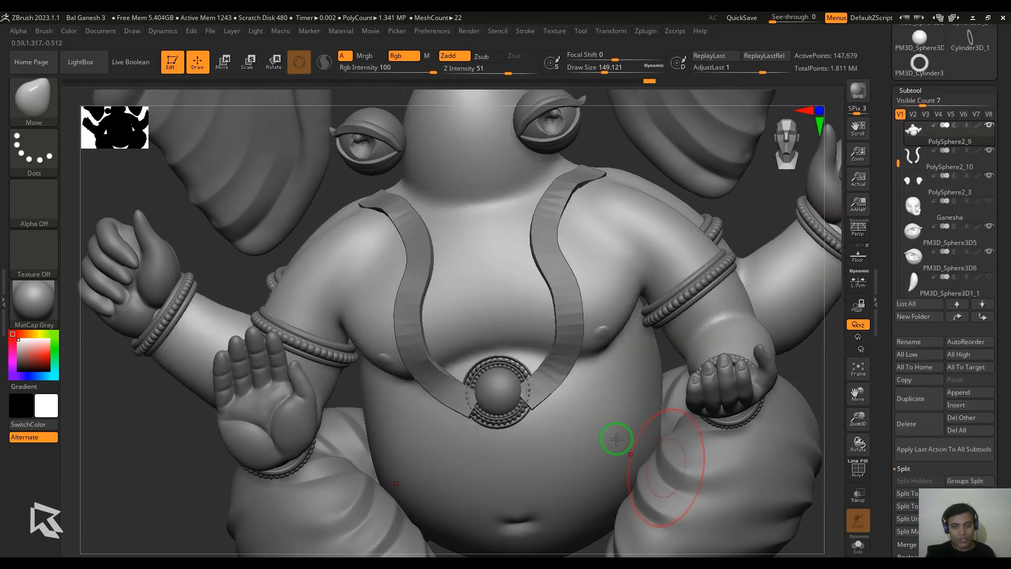
# Select the new strap subtool and isolate it in Solo mode with its polyframe shown.
pyautogui.keyDown('alt'); pyautogui.click(573, 326); pyautogui.keyUp('alt')
pyautogui.hotkey('shift', 'f')
pyautogui.moveTo(754, 230); pyautogui.dragTo(768, 338)
pyautogui.click(858, 548)
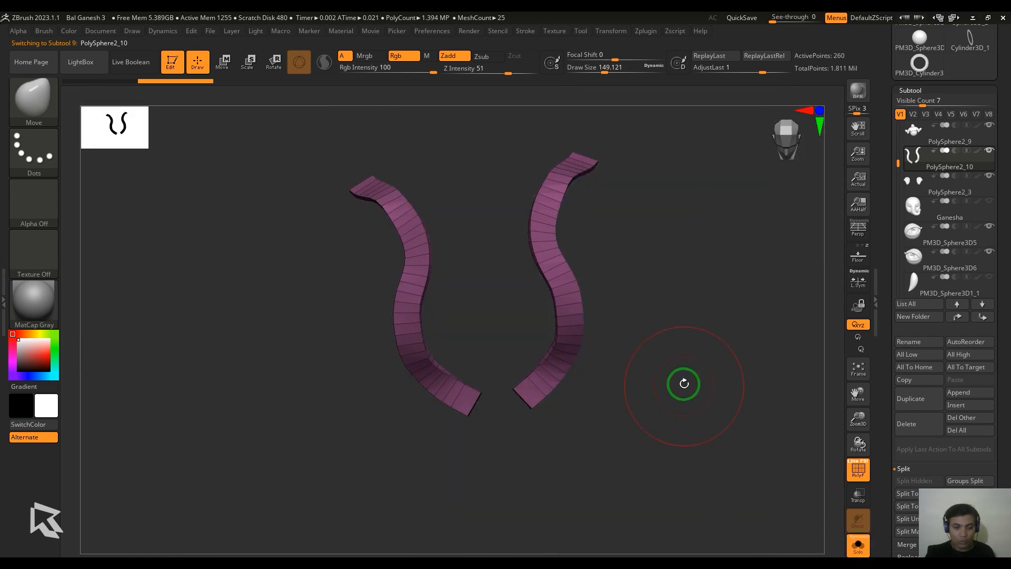
pyautogui.moveTo(681, 383)
pyautogui.mouseDown()
pyautogui.moveTo(724, 314)
pyautogui.moveTo(725, 426)
pyautogui.mouseUp()
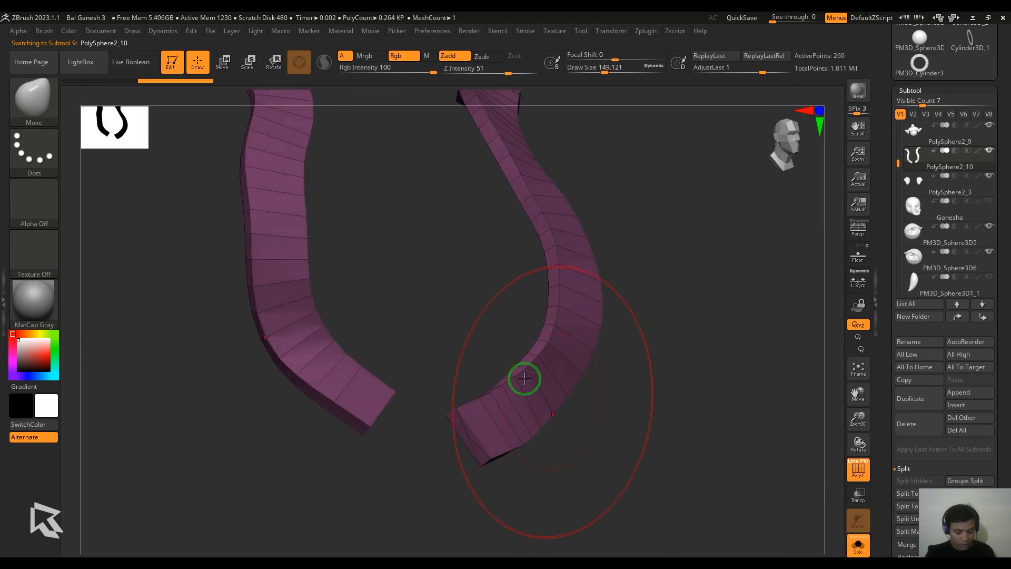
# Switch to the ZModeler brush and reduce its draw size to about 18.
pyautogui.press('b')
pyautogui.press('z')
pyautogui.press('m')
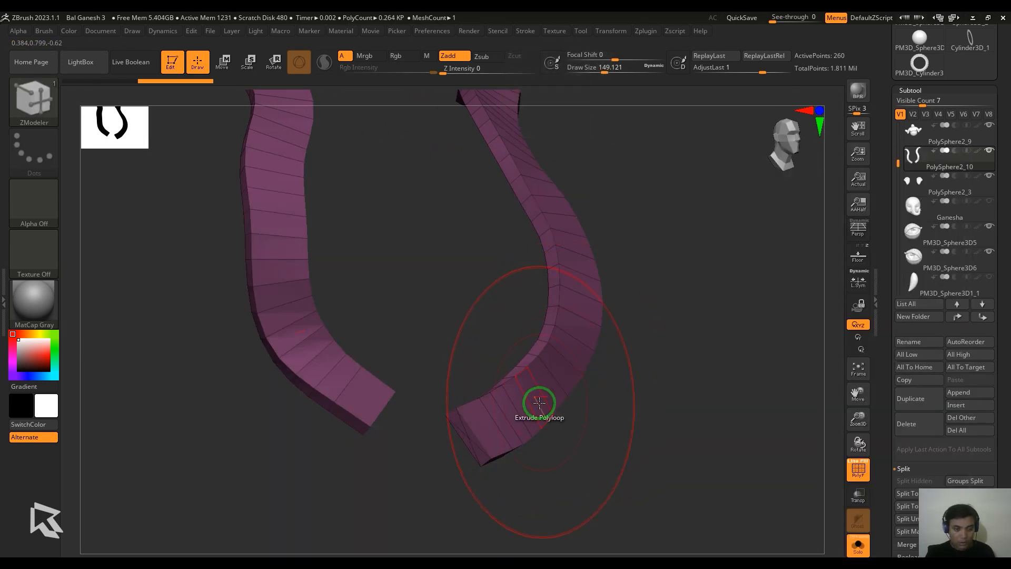
pyautogui.press('s')
pyautogui.moveTo(539, 404); pyautogui.dragTo(526, 406)
pyautogui.moveTo(638, 439)
pyautogui.mouseDown()
pyautogui.moveTo(645, 386)
pyautogui.moveTo(614, 372)
pyautogui.mouseUp()
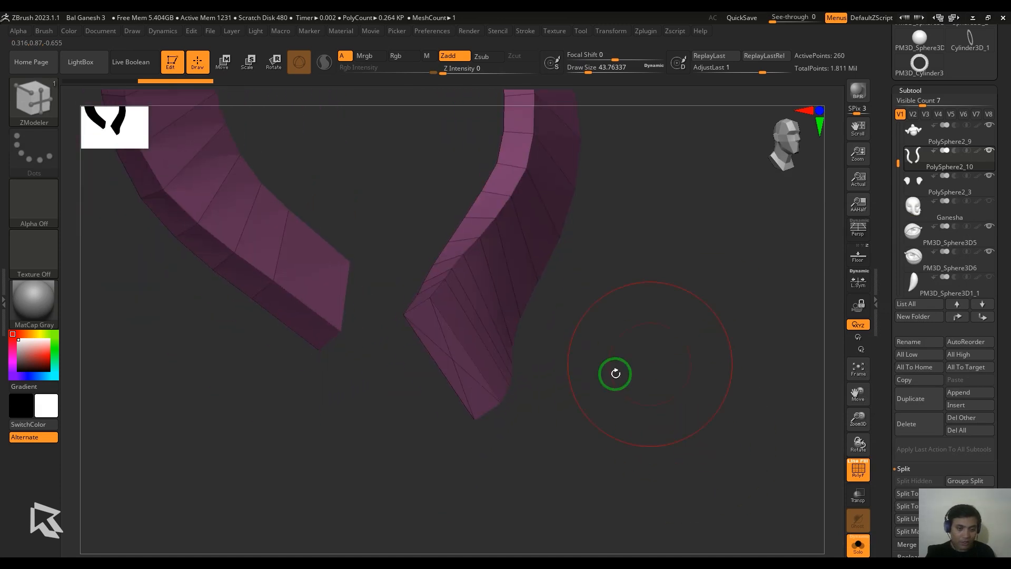
pyautogui.press('s')
pyautogui.moveTo(461, 352); pyautogui.dragTo(455, 352)
# Set the polygon action to Delete with A Single Poly as target and remove the faces capping the straps' lower ends.
pyautogui.press('space')
pyautogui.press('space')
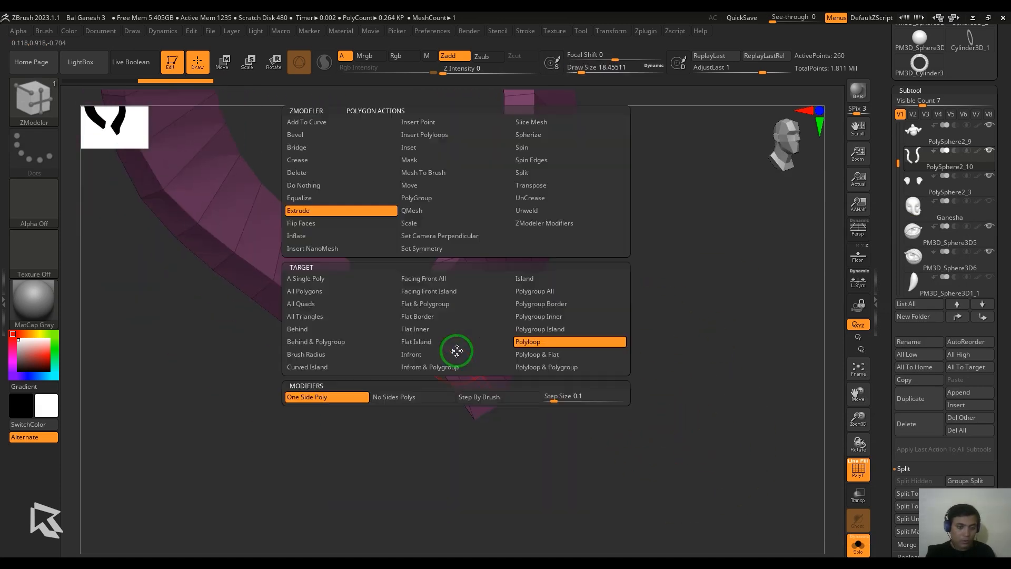
pyautogui.click(336, 174)
pyautogui.click(447, 352)
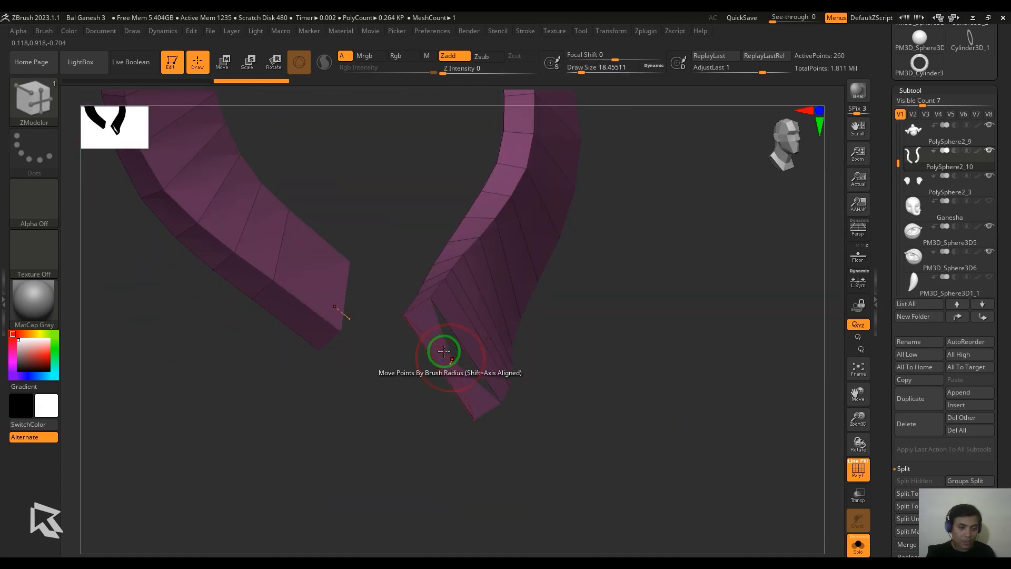
pyautogui.click(430, 324)
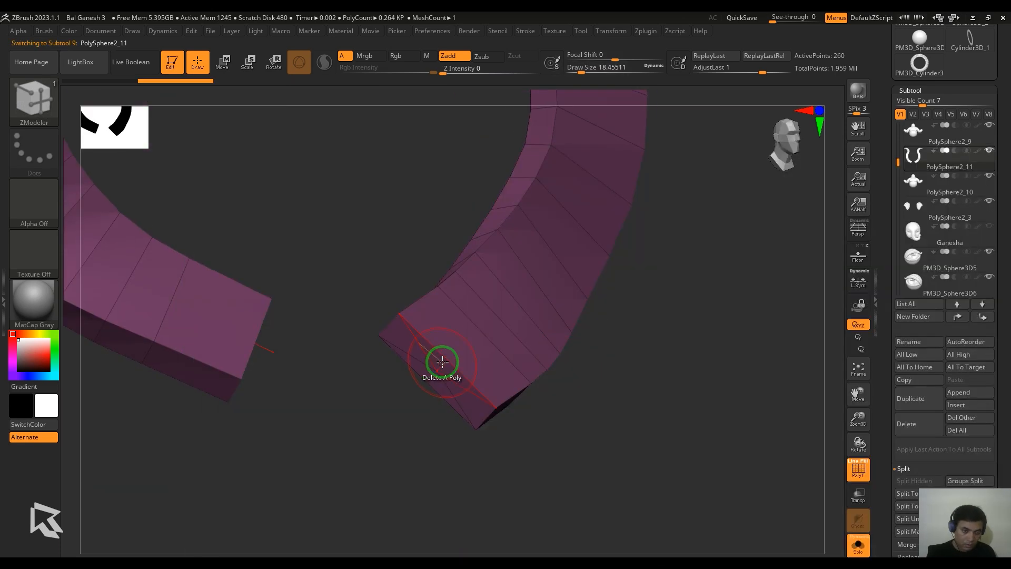
pyautogui.moveTo(442, 361); pyautogui.dragTo(525, 284)
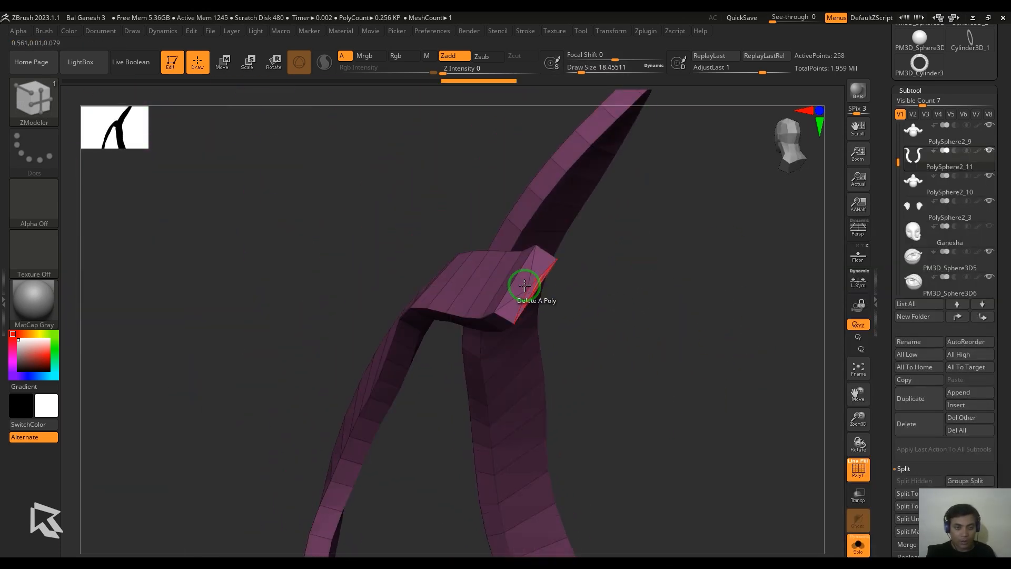
# Delete the faces capping the straps' upper ends near the shoulders.
pyautogui.click(521, 283)
pyautogui.click(537, 262)
pyautogui.click(531, 290)
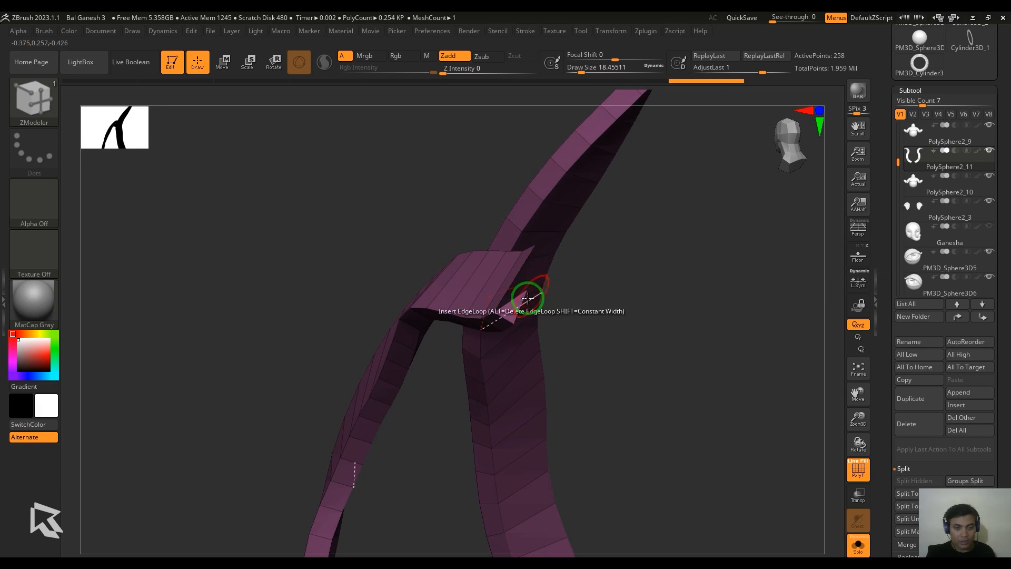
pyautogui.click(512, 307)
pyautogui.moveTo(579, 311); pyautogui.dragTo(475, 318)
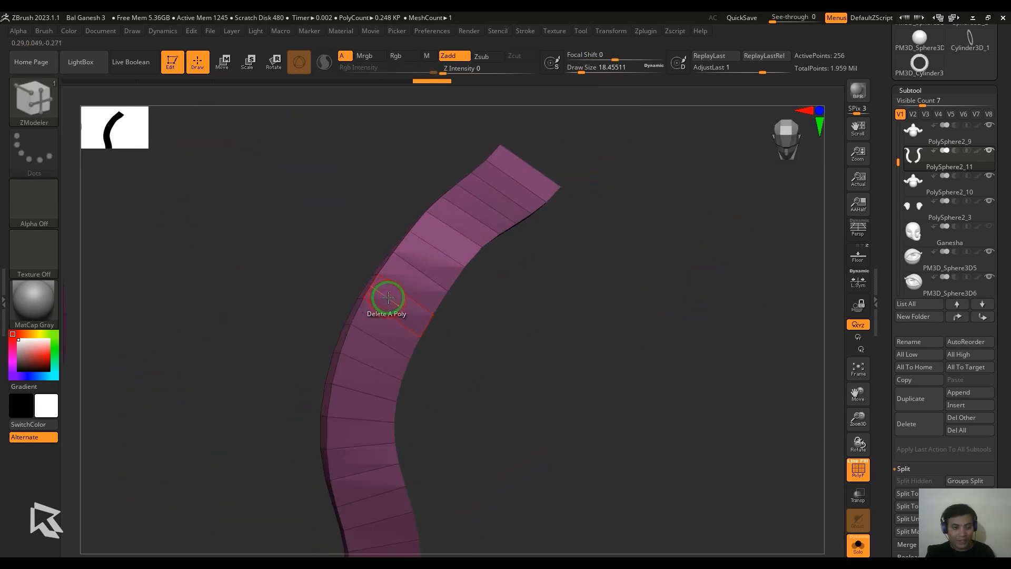
# Insert a single edge loop along the strap's length, close to its inner edge.
pyautogui.press('space')
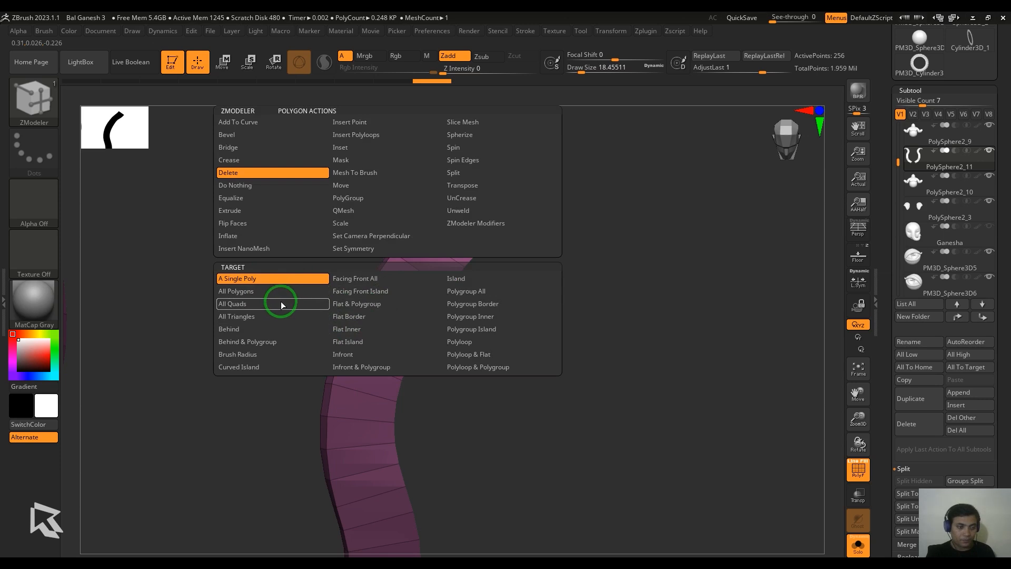
pyautogui.press('space')
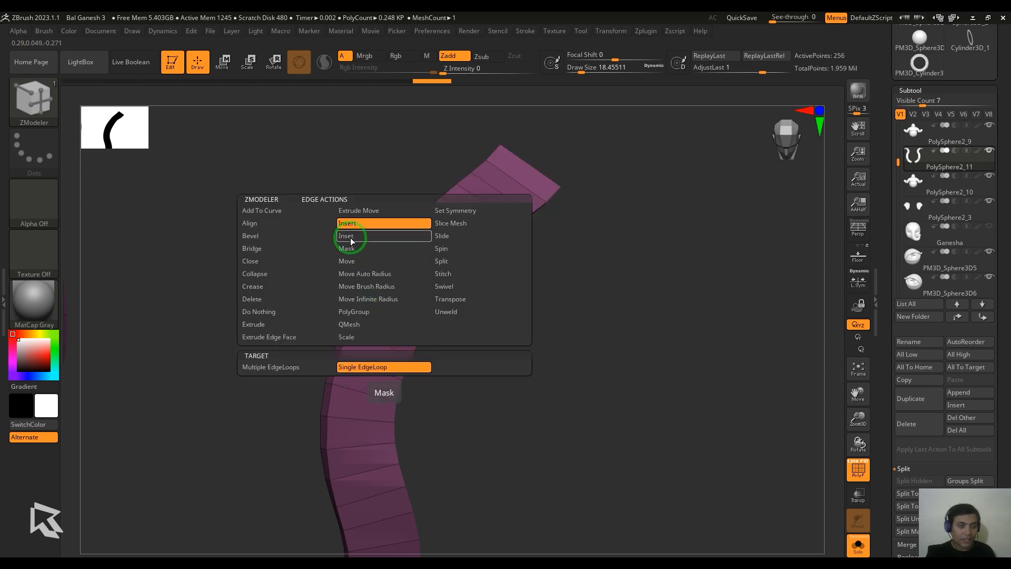
pyautogui.click(380, 305)
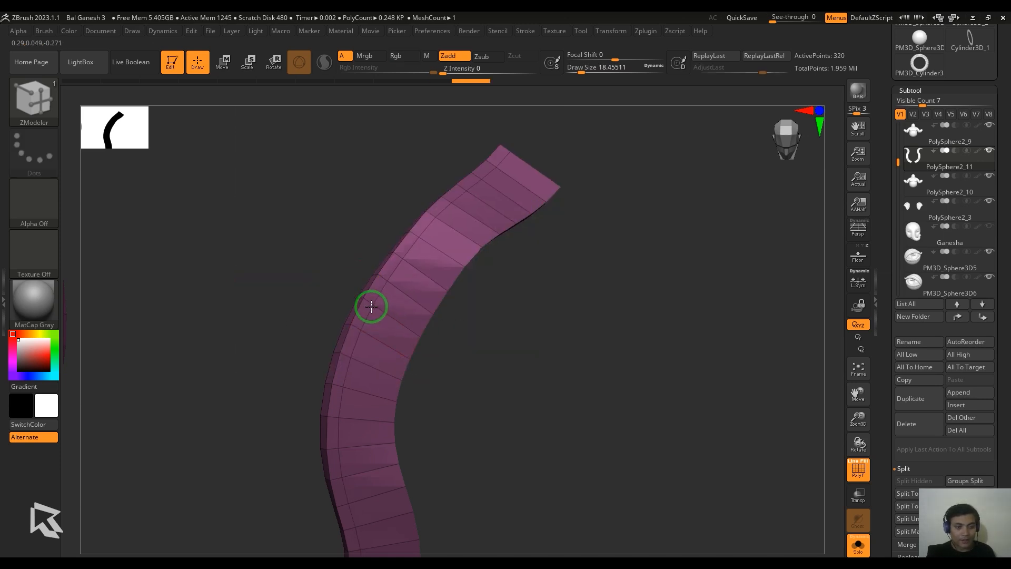
# Set the edge action to Crease with the EdgeLoop Complete target and crease the loop along the strap's inner edge.
pyautogui.moveTo(537, 319); pyautogui.dragTo(405, 299)
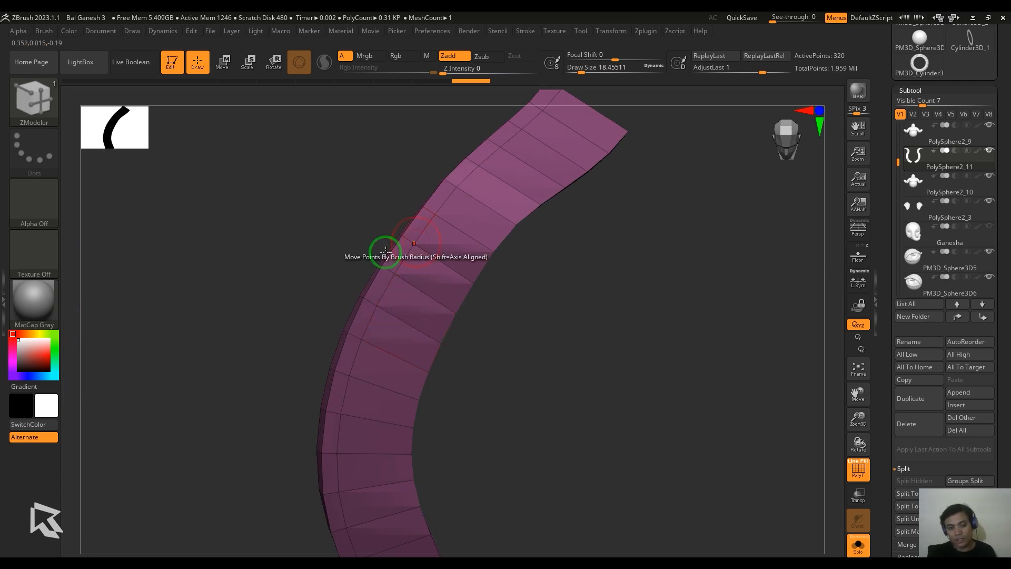
pyautogui.moveTo(585, 349)
pyautogui.mouseDown()
pyautogui.moveTo(574, 345)
pyautogui.moveTo(570, 296)
pyautogui.moveTo(602, 304)
pyautogui.moveTo(594, 337)
pyautogui.mouseUp()
pyautogui.press('space')
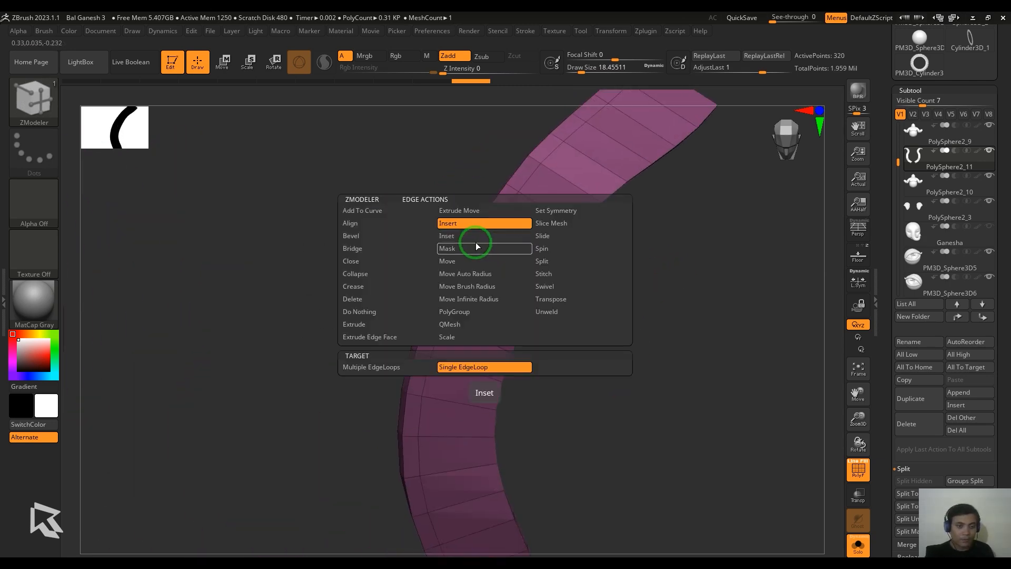
pyautogui.click(367, 286)
pyautogui.click(412, 385)
pyautogui.keyDown('alt'); pyautogui.moveTo(643, 292); pyautogui.dragTo(579, 243); pyautogui.keyUp('alt')
pyautogui.moveTo(587, 189); pyautogui.dragTo(694, 304)
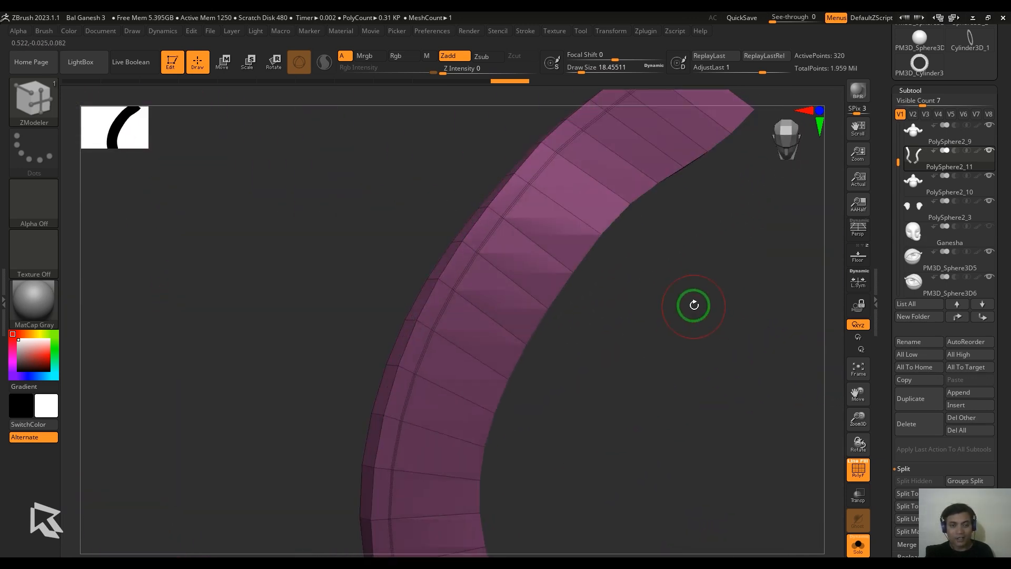
# Frame the strap mesh with curves generated from its creased edges only.
pyautogui.moveTo(996, 307); pyautogui.dragTo(1005, 156)
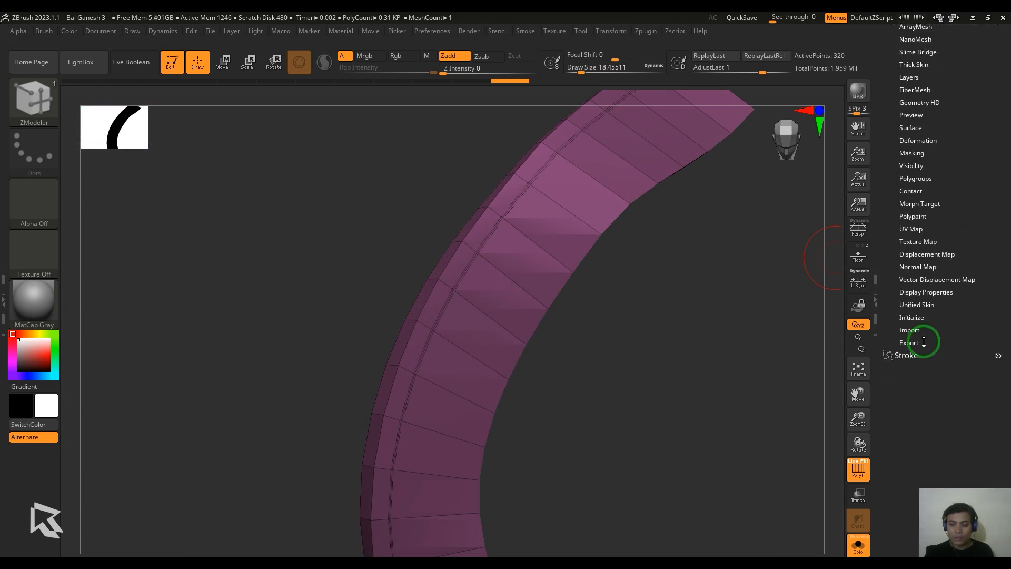
pyautogui.click(911, 352)
pyautogui.moveTo(951, 306); pyautogui.dragTo(966, 106)
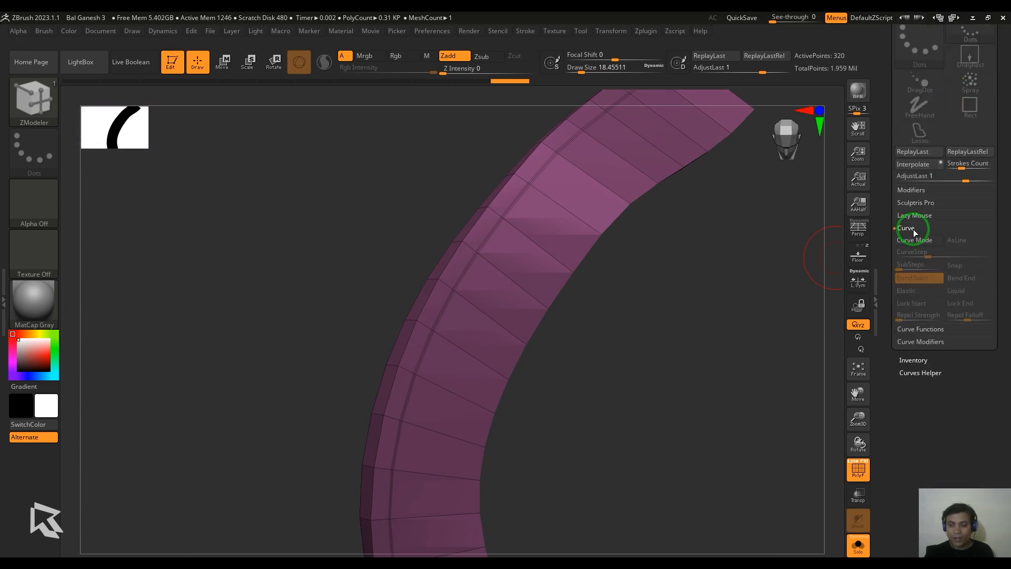
pyautogui.click(914, 231)
pyautogui.click(921, 240)
pyautogui.click(956, 306)
pyautogui.click(920, 305)
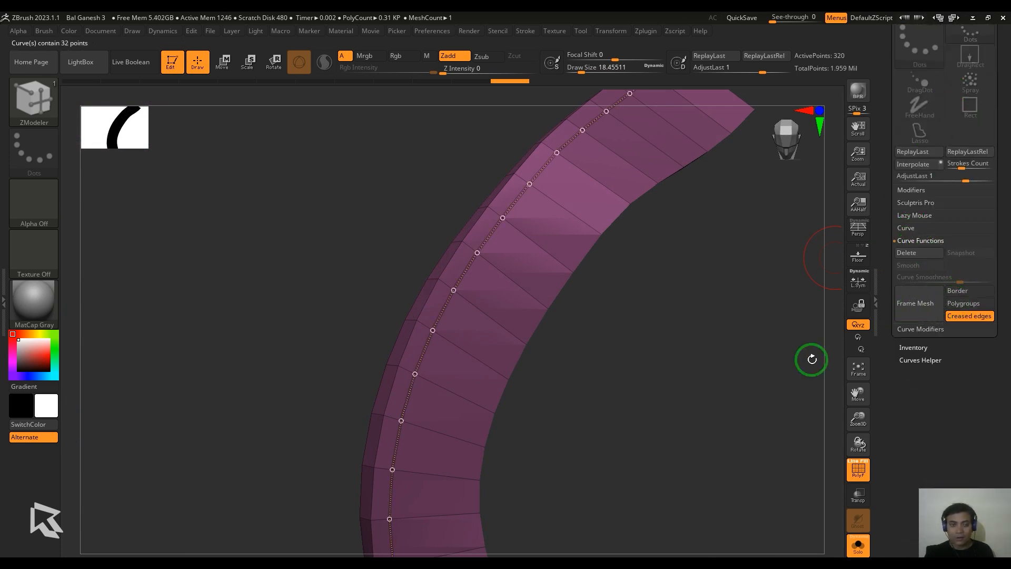
pyautogui.moveTo(652, 359)
pyautogui.keyDown('alt'); pyautogui.mouseDown()
pyautogui.moveTo(584, 287)
pyautogui.moveTo(646, 332)
pyautogui.moveTo(651, 374)
pyautogui.moveTo(678, 372)
pyautogui.mouseUp(); pyautogui.keyUp('alt')
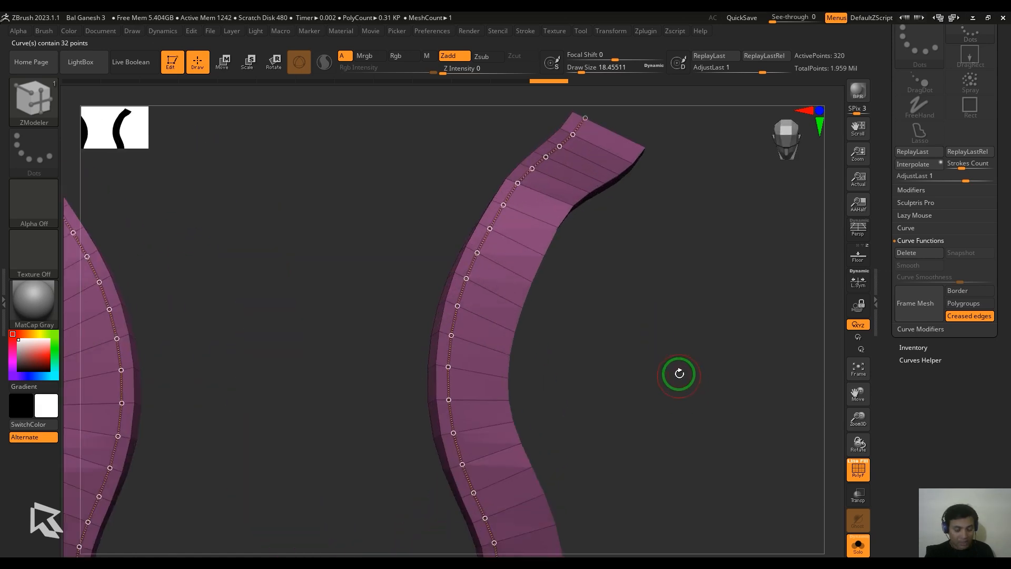
# Choose the CurveTube brush and generate tubes along the framed curves on both straps.
pyautogui.press('b')
pyautogui.press('i')
pyautogui.click(426, 374)
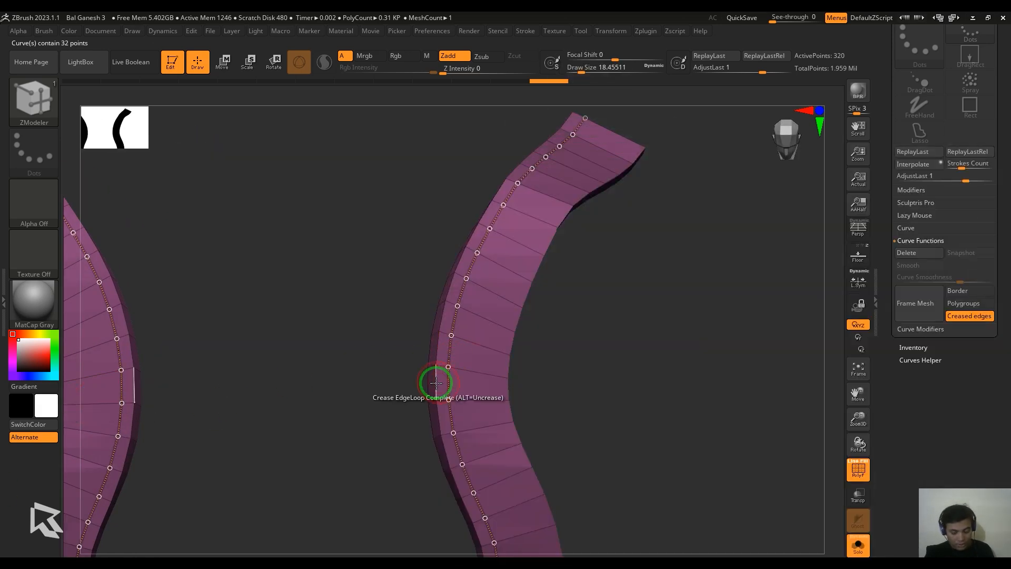
pyautogui.press('b')
pyautogui.press('c')
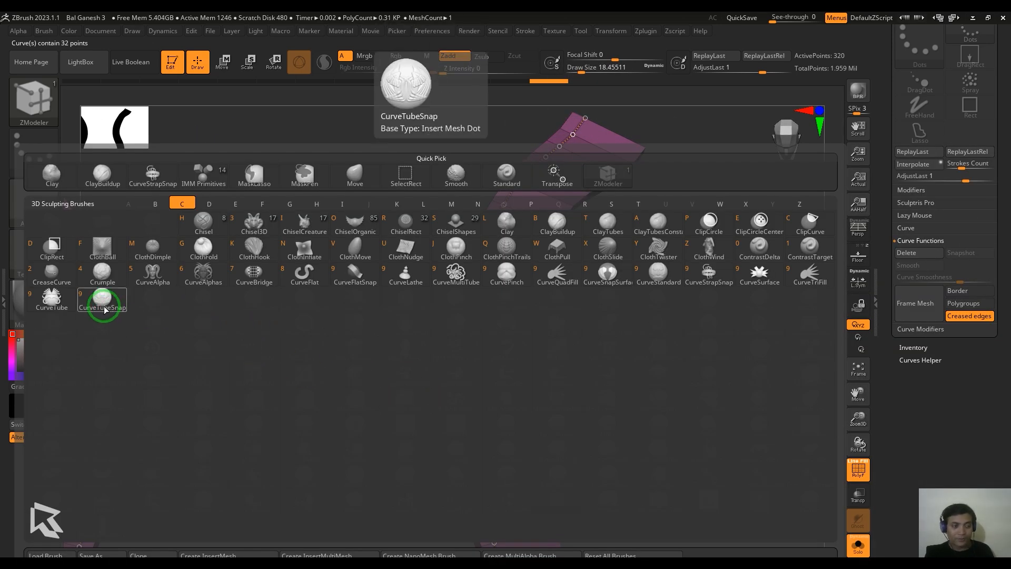
pyautogui.click(53, 295)
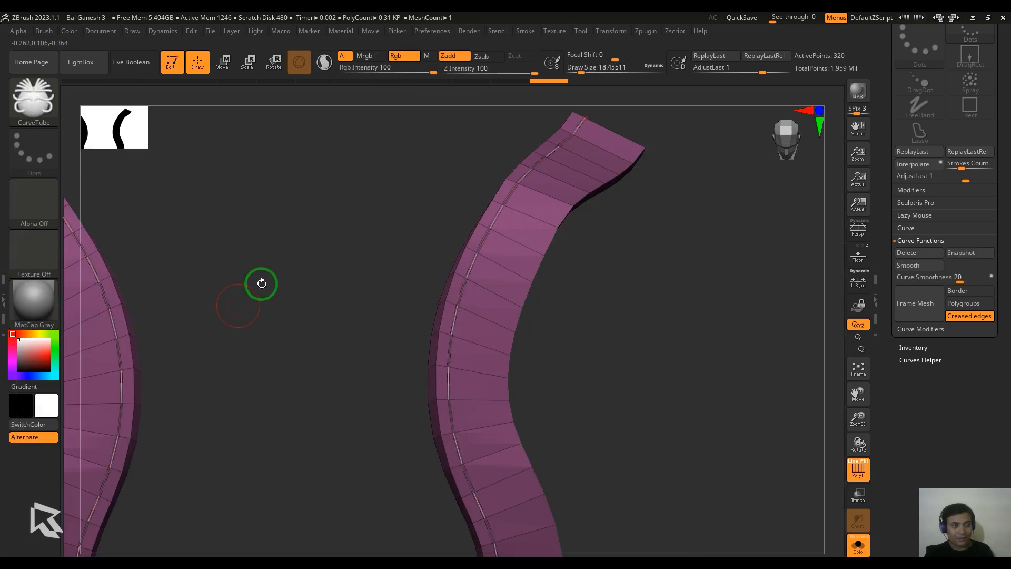
pyautogui.click(472, 245)
pyautogui.press('f')
pyautogui.hotkey('ctrl', 'z')
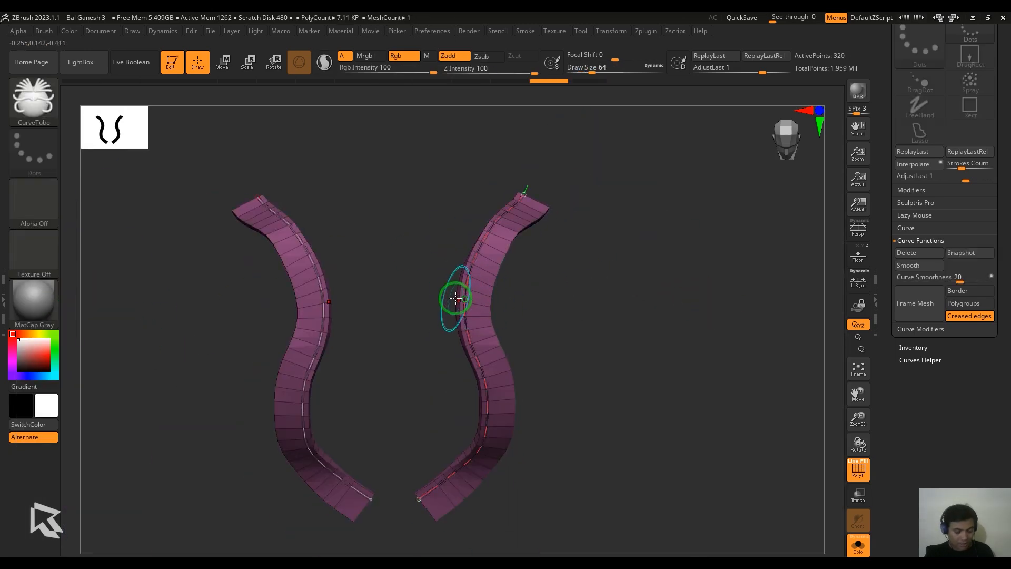
pyautogui.hotkey('ctrl', 'shift', 'z')
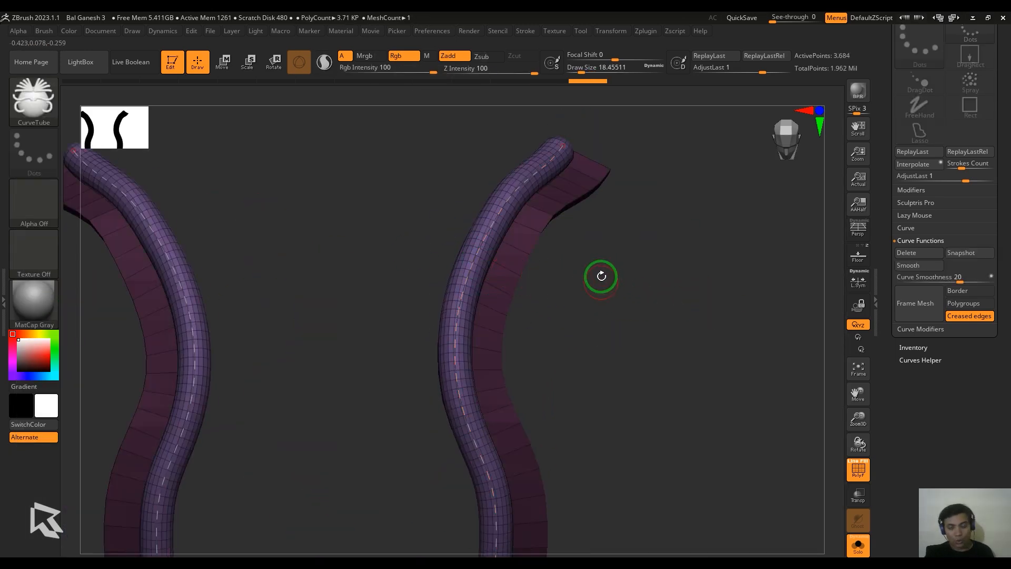
# Thin the tubes by regenerating them at a draw size of about 6.6, and hide the polyframe.
pyautogui.press('s')
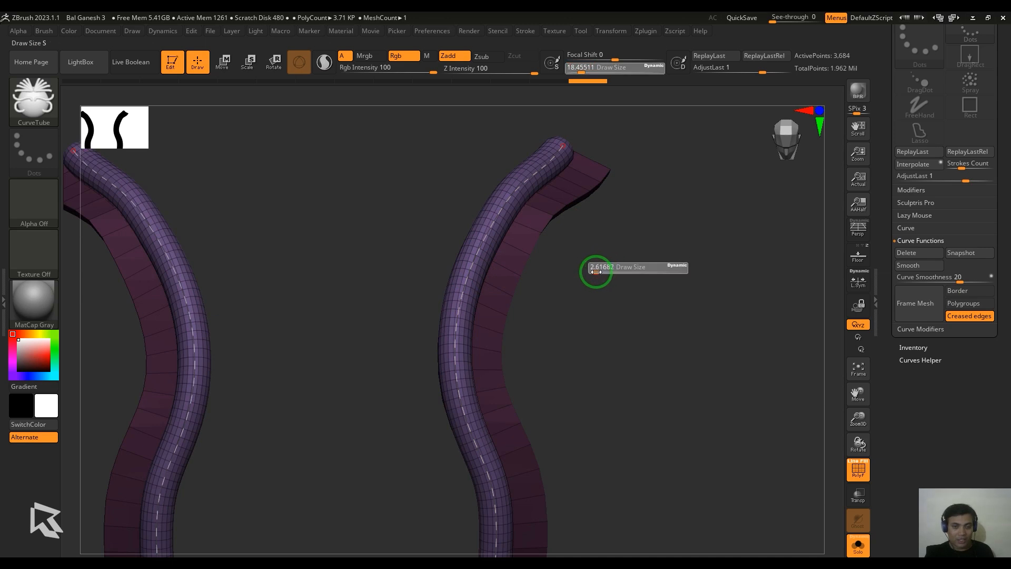
pyautogui.moveTo(593, 271); pyautogui.dragTo(500, 283)
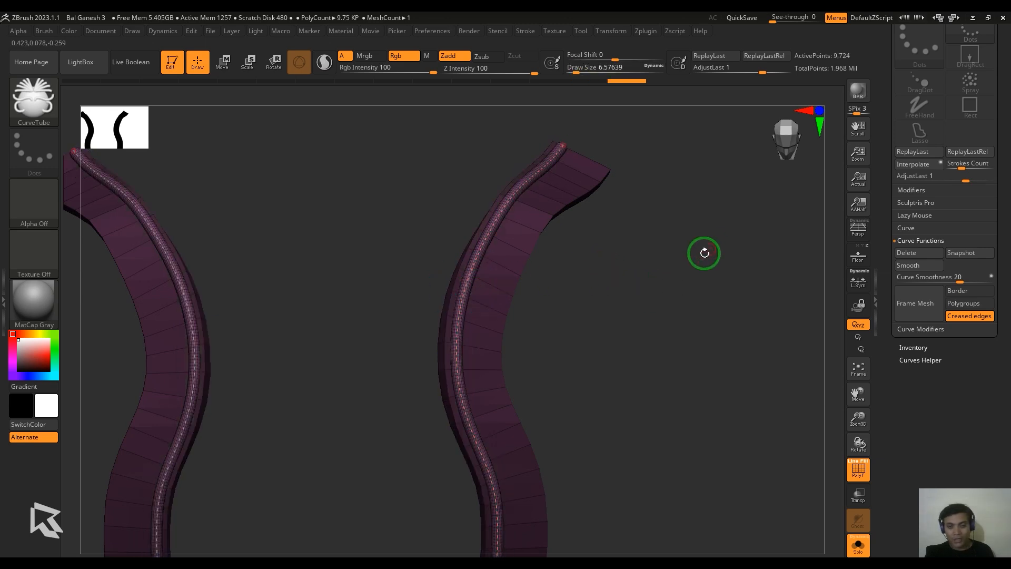
pyautogui.moveTo(650, 286); pyautogui.dragTo(649, 258)
pyautogui.hotkey('shift', 'f')
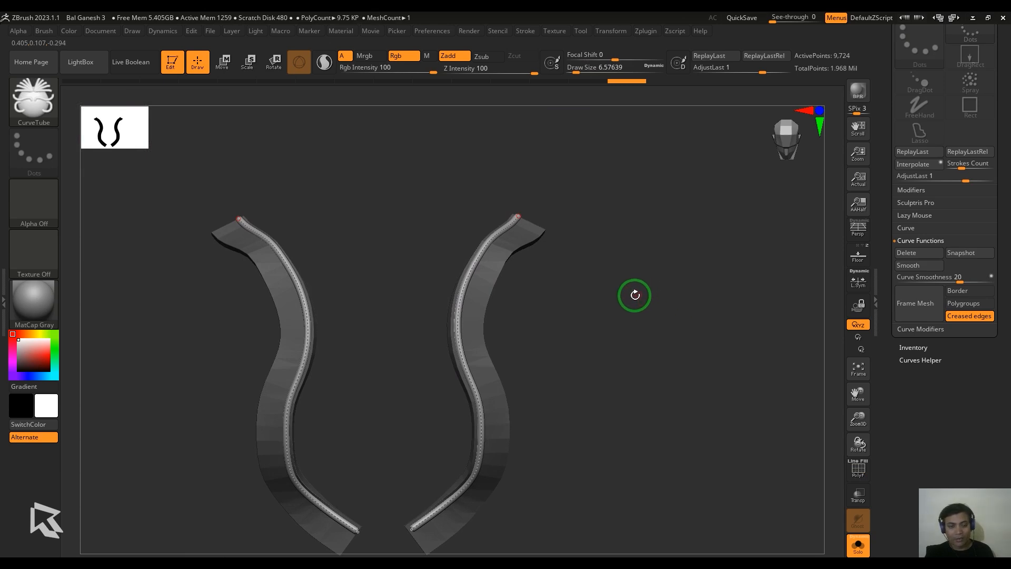
pyautogui.keyDown('ctrl'); pyautogui.moveTo(635, 295); pyautogui.dragTo(665, 351, button='right'); pyautogui.keyUp('ctrl')
# Split the new tubes off the straps into their own subtool.
pyautogui.click(513, 292)
pyautogui.moveTo(1007, 127)
pyautogui.mouseDown()
pyautogui.moveTo(1009, 211)
pyautogui.moveTo(966, 316)
pyautogui.mouseUp()
pyautogui.click(918, 385)
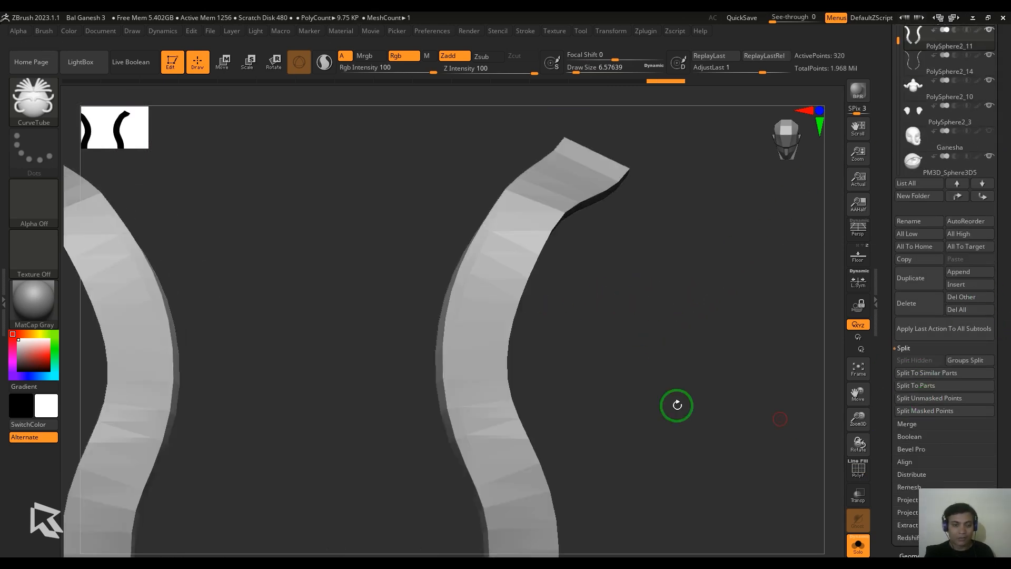
# Check the tubes against the whole sculpture outside Solo mode and isolate the straps again with their polyframe shown.
pyautogui.click(857, 545)
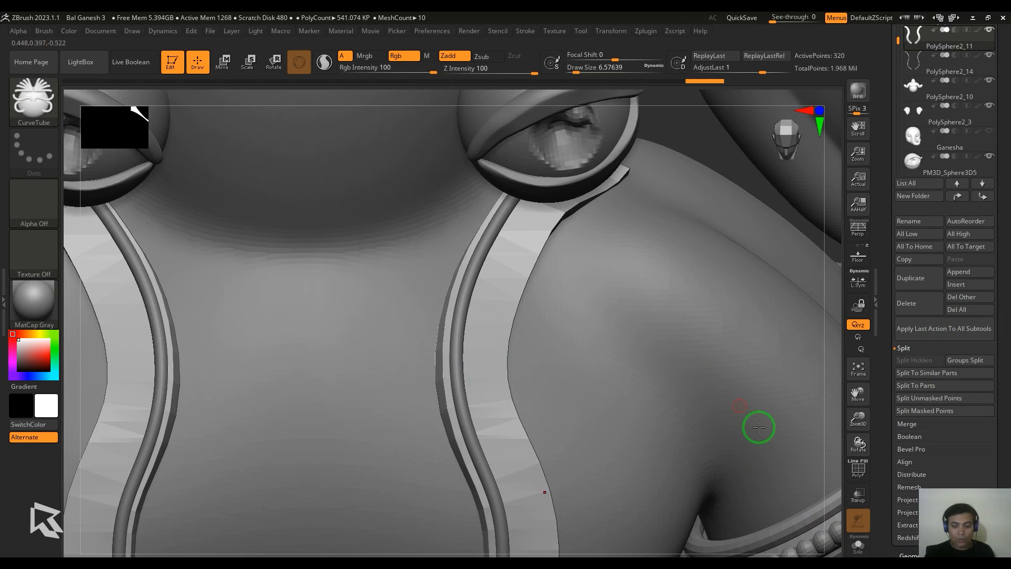
pyautogui.click(857, 545)
pyautogui.hotkey('shift', 'f')
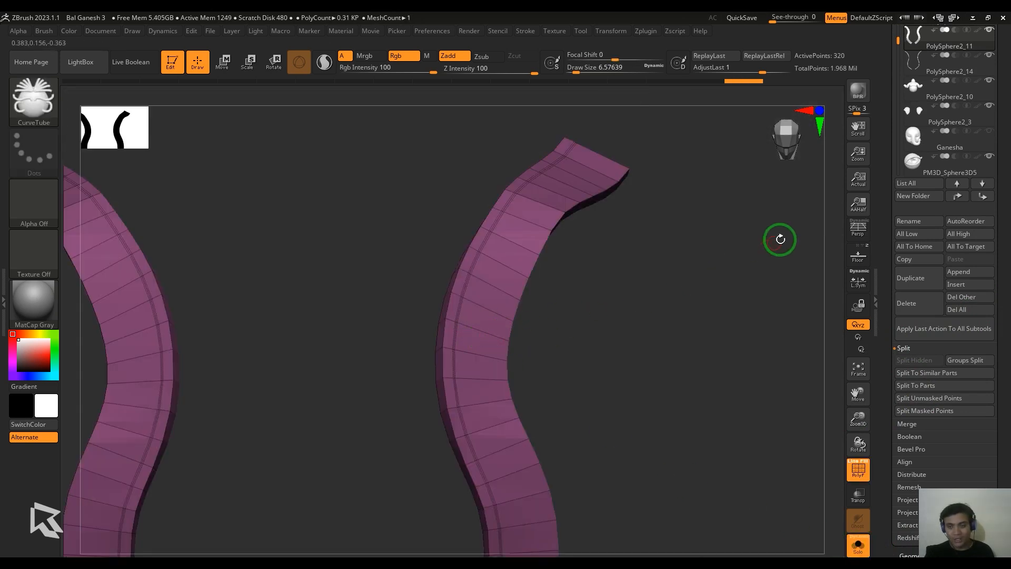
# Remove all edge creases from the strap subtool with UnCreaseAll.
pyautogui.moveTo(983, 479); pyautogui.dragTo(1006, 331)
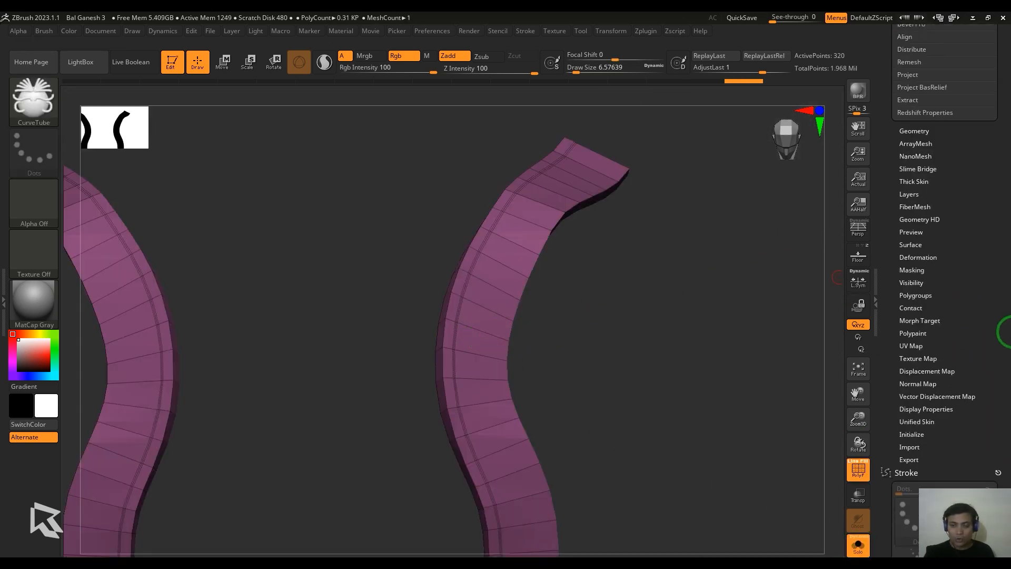
pyautogui.click(922, 135)
pyautogui.click(914, 193)
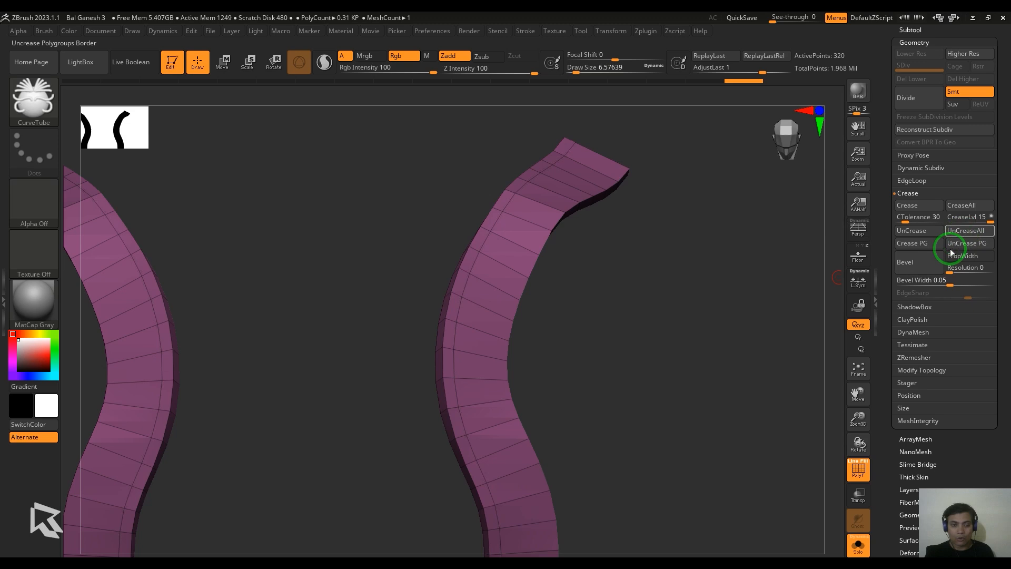
# Return to the ZModeler brush and insert a single edge loop along the middle of the strap's front face.
pyautogui.moveTo(629, 307); pyautogui.dragTo(632, 314)
pyautogui.press('b')
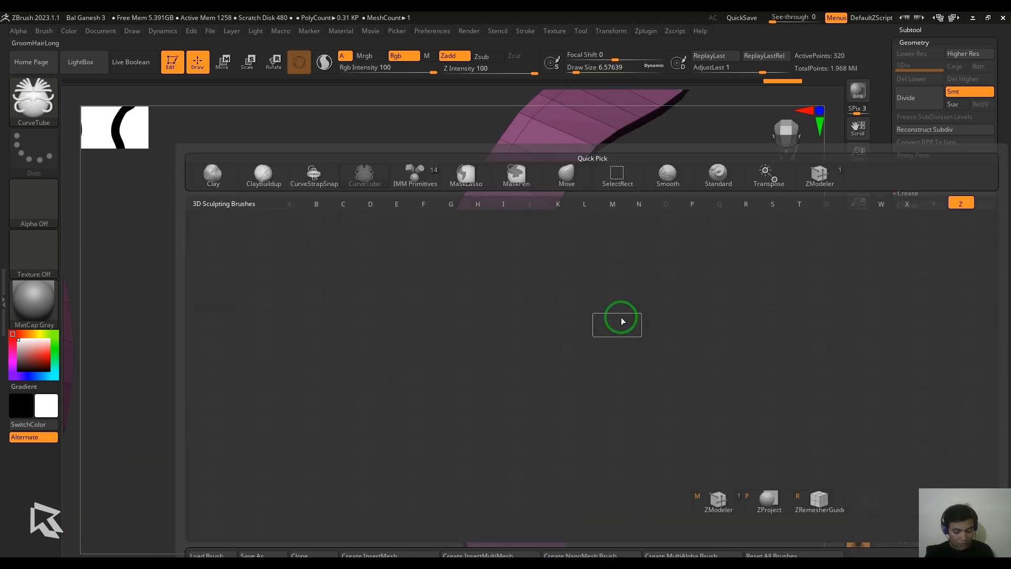
pyautogui.press('b')
pyautogui.press('z')
pyautogui.press('m')
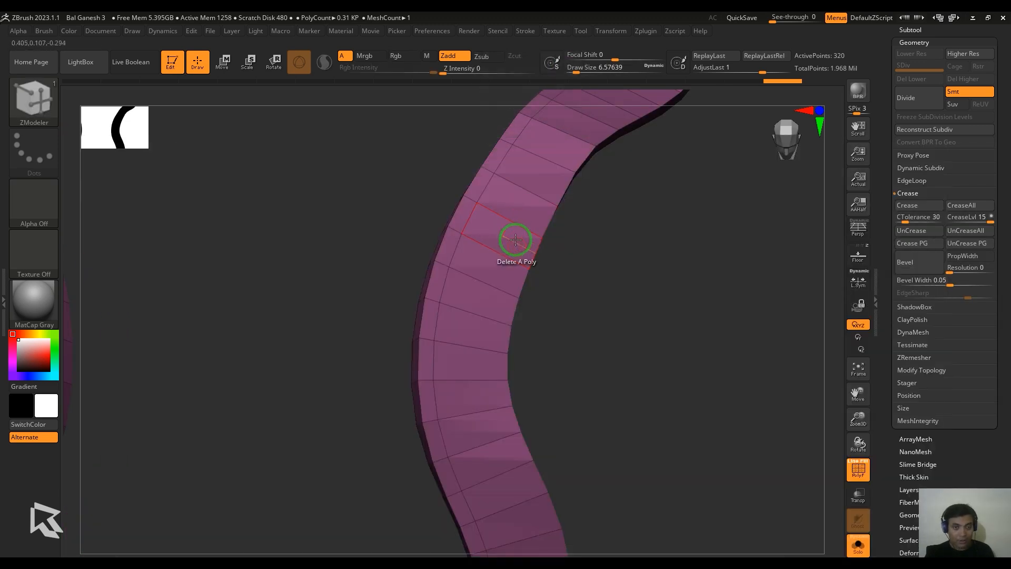
pyautogui.press('space')
pyautogui.click(508, 225)
pyautogui.click(503, 218)
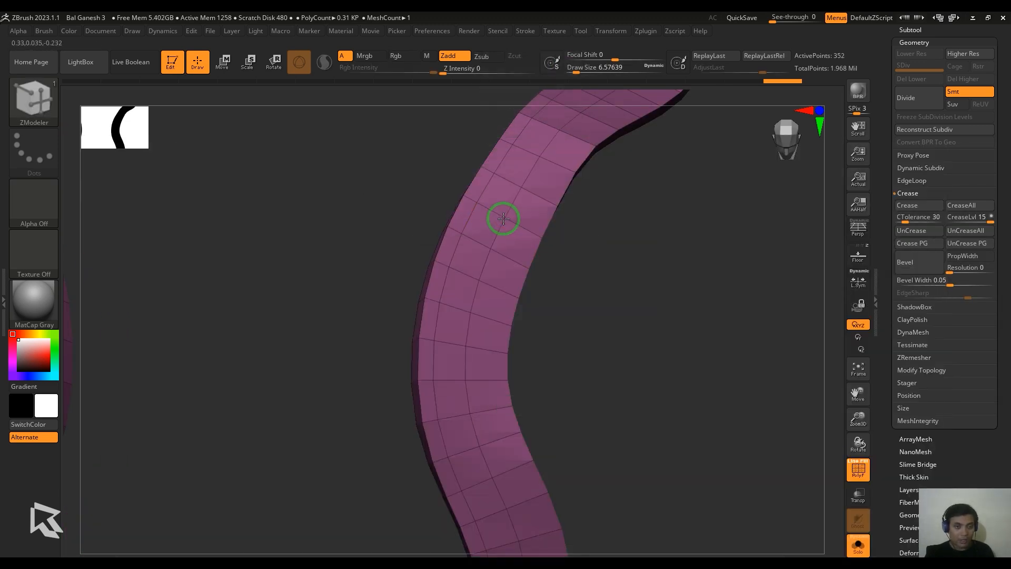
# Crease the middle edge loop on the strap's front face and frame the mesh with a curve along its creased edges.
pyautogui.press('space')
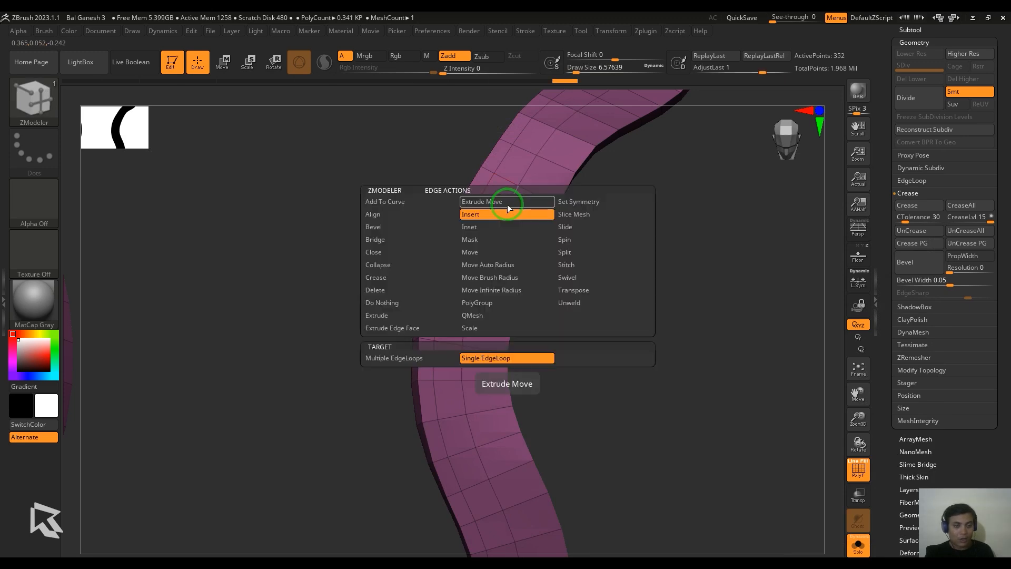
pyautogui.click(391, 271)
pyautogui.scroll(-2, 668, 276)
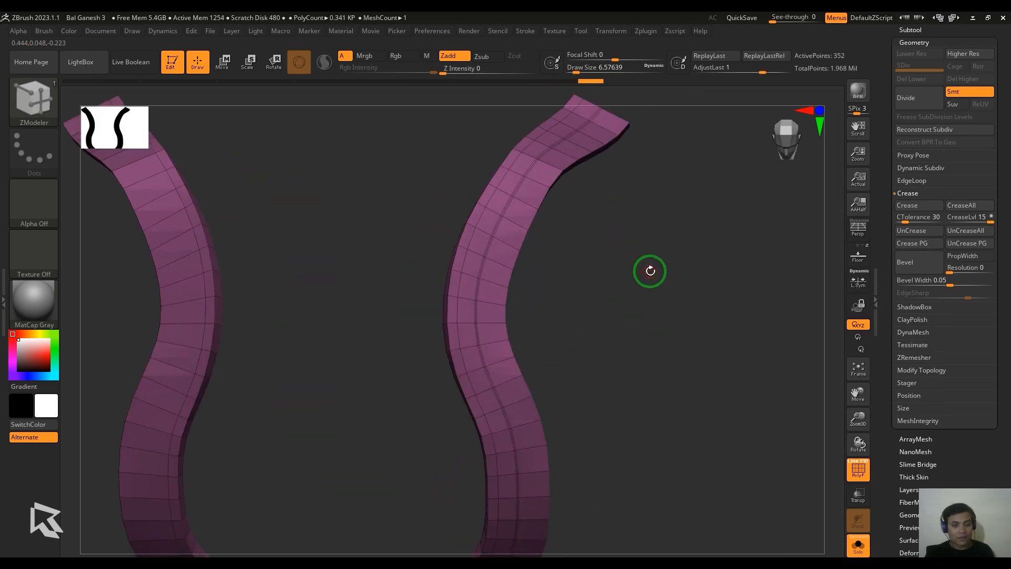
pyautogui.scroll(-10, 954, 361)
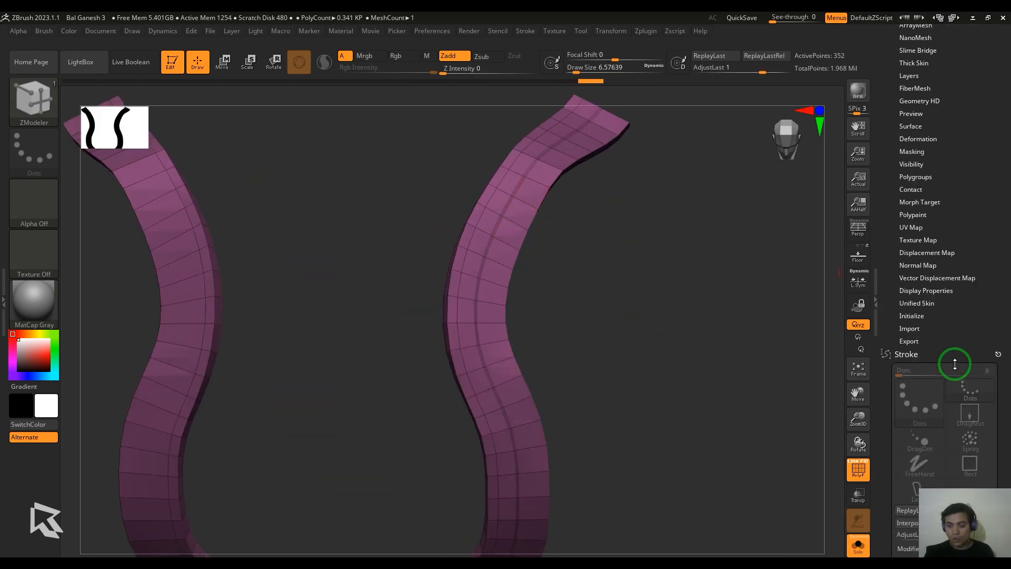
pyautogui.click(916, 350)
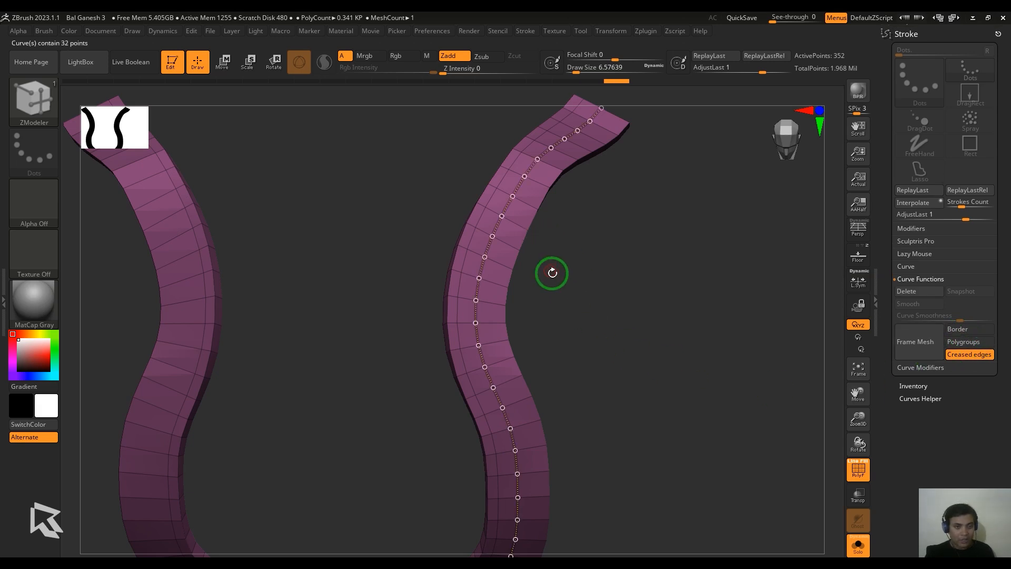
# Switch to the IMM Primitives brush with the PolySphere mesh and enable Curve Mode for its strokes.
pyautogui.press('b')
pyautogui.press('c')
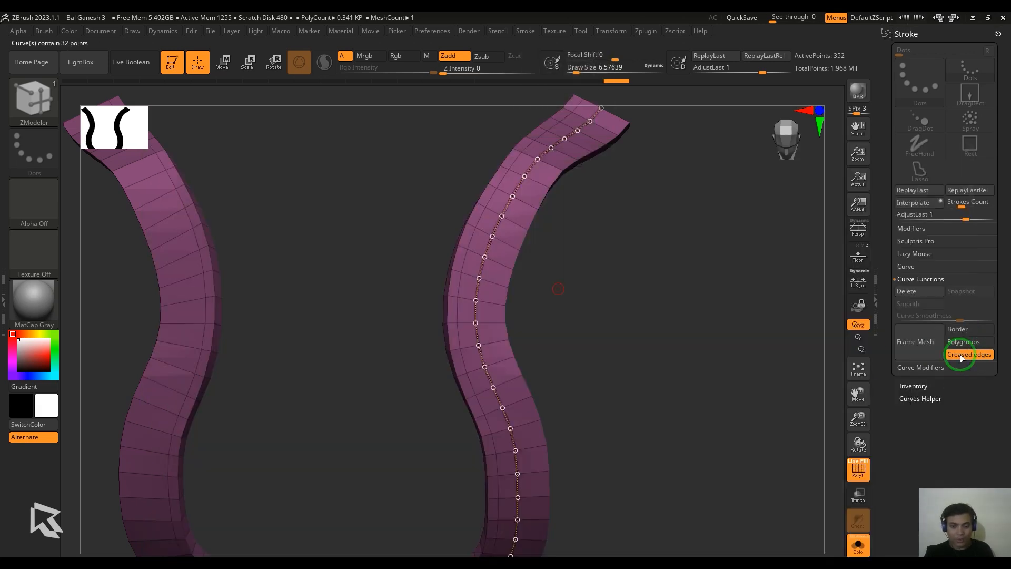
pyautogui.press('b')
pyautogui.press('i')
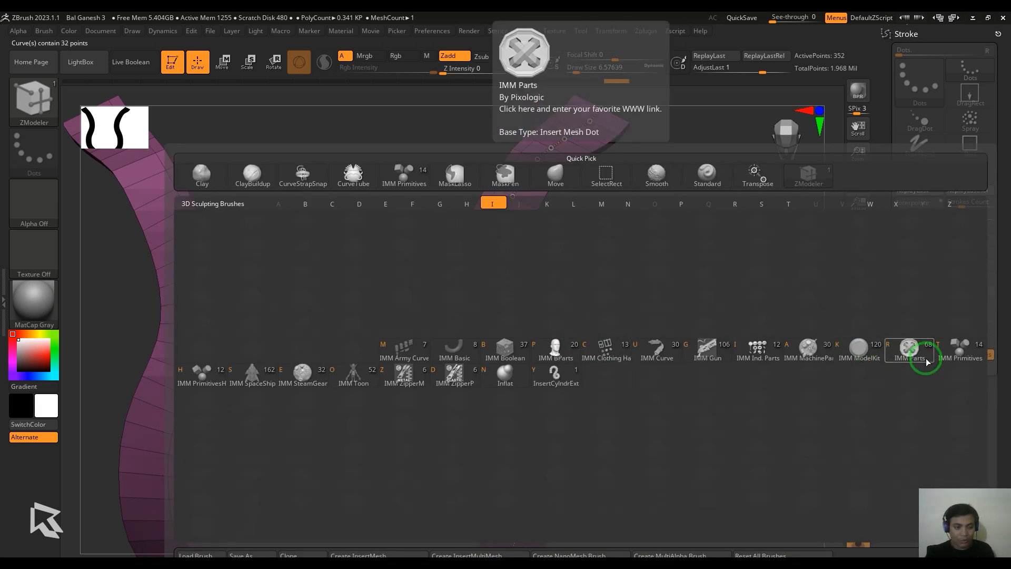
pyautogui.click(961, 347)
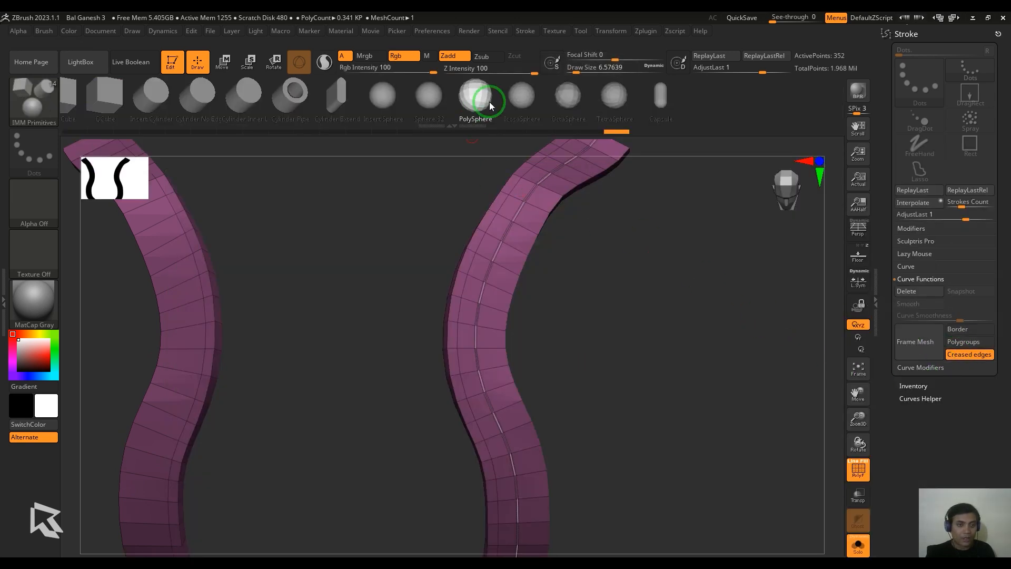
pyautogui.click(525, 33)
pyautogui.click(548, 267)
pyautogui.click(556, 279)
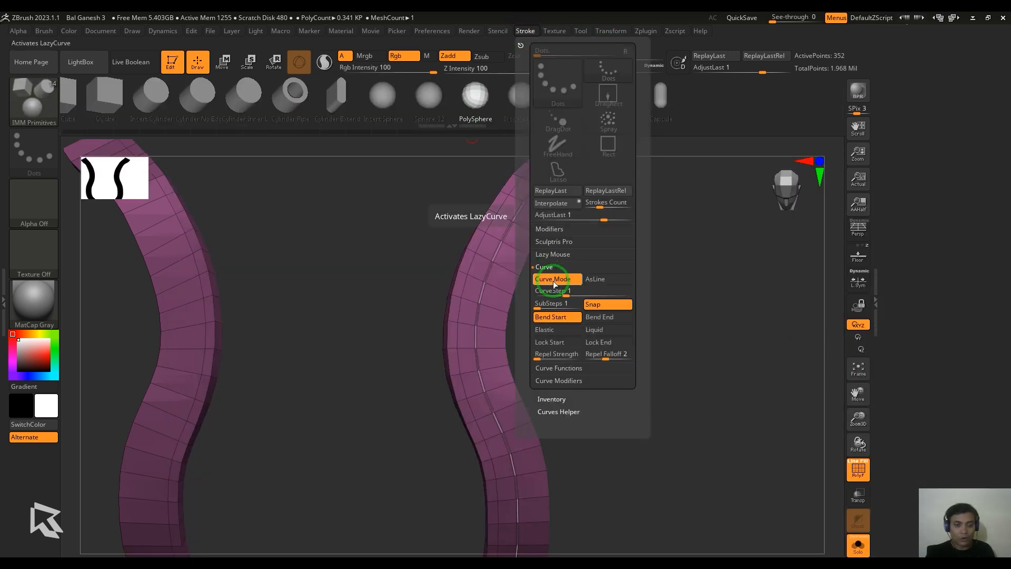
pyautogui.click(479, 102)
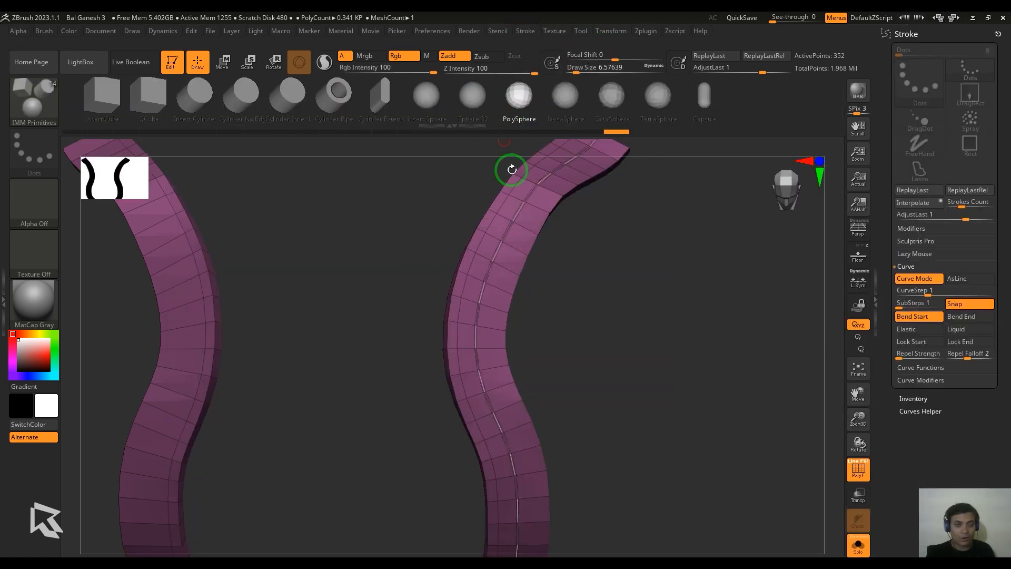
# Fill the strap's middle curve with a row of PolySphere beads at a draw size of about 21.6.
pyautogui.click(505, 231)
pyautogui.press('s')
pyautogui.moveTo(591, 261); pyautogui.dragTo(597, 261)
pyautogui.click(505, 246)
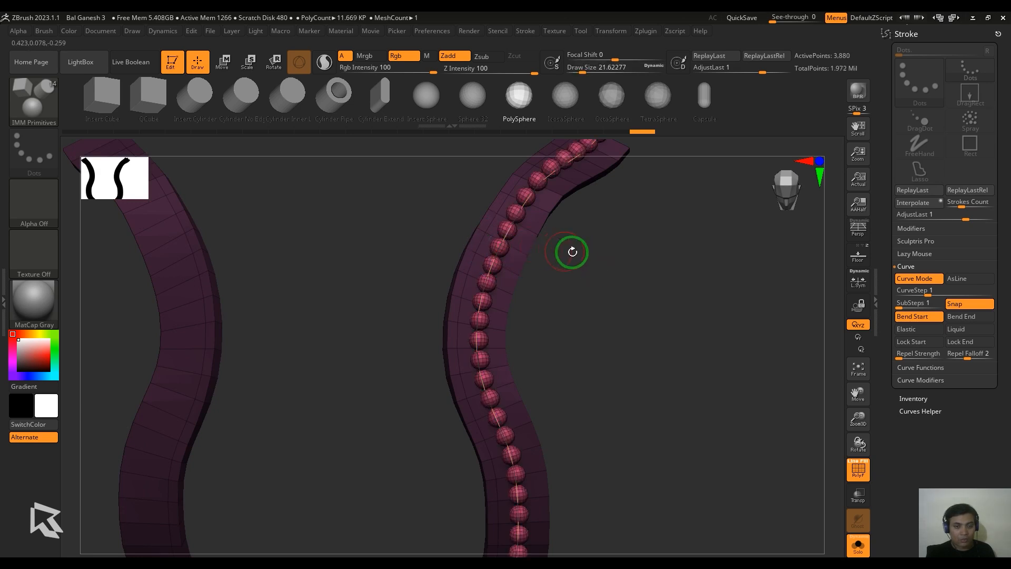
# Leave Solo mode, split the unmasked beads off the straps into their own subtool and make that subtool active.
pyautogui.click(858, 545)
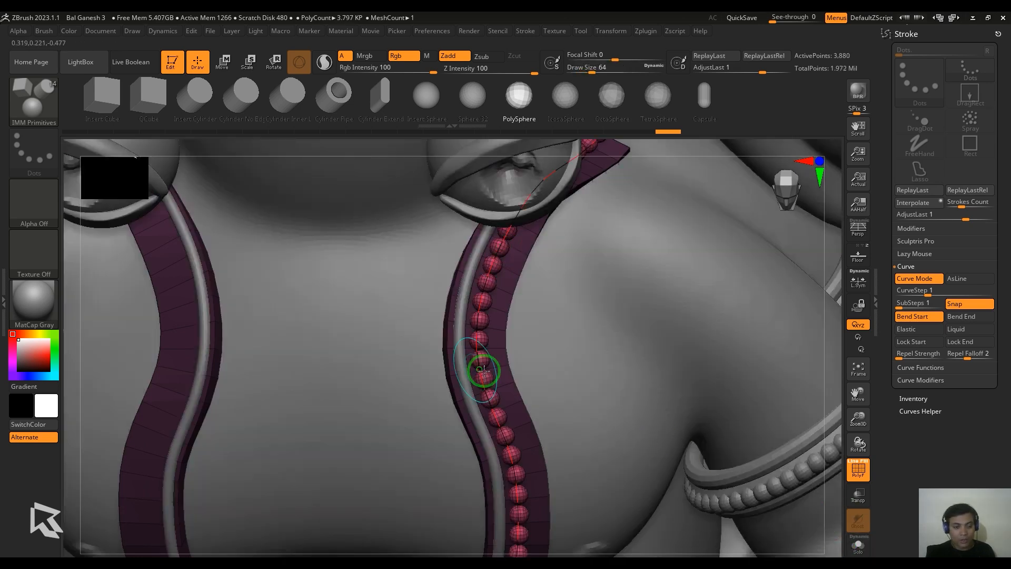
pyautogui.keyDown('alt'); pyautogui.moveTo(837, 277); pyautogui.dragTo(801, 278); pyautogui.keyUp('alt')
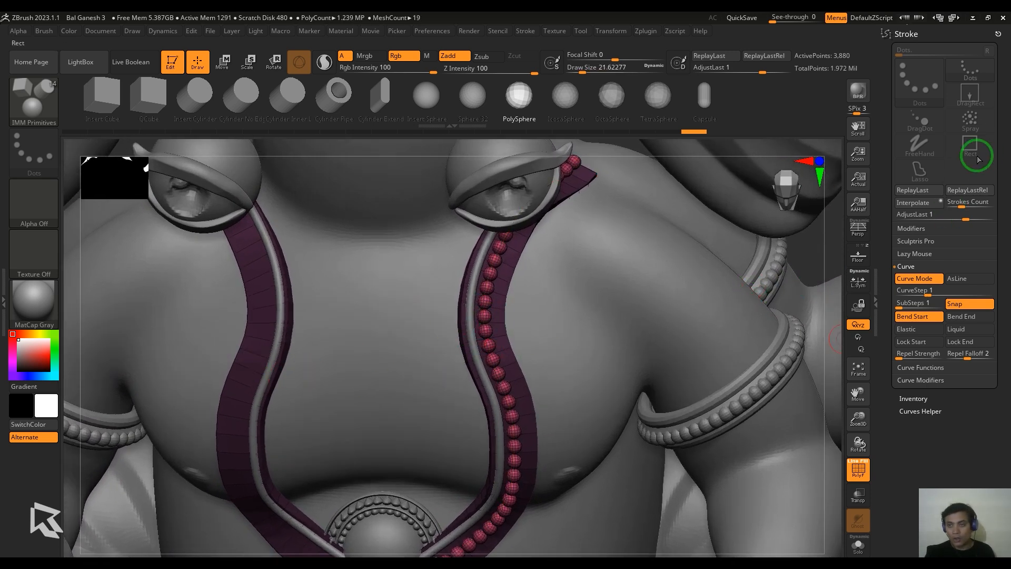
pyautogui.moveTo(998, 148); pyautogui.dragTo(998, 232)
pyautogui.click(911, 240)
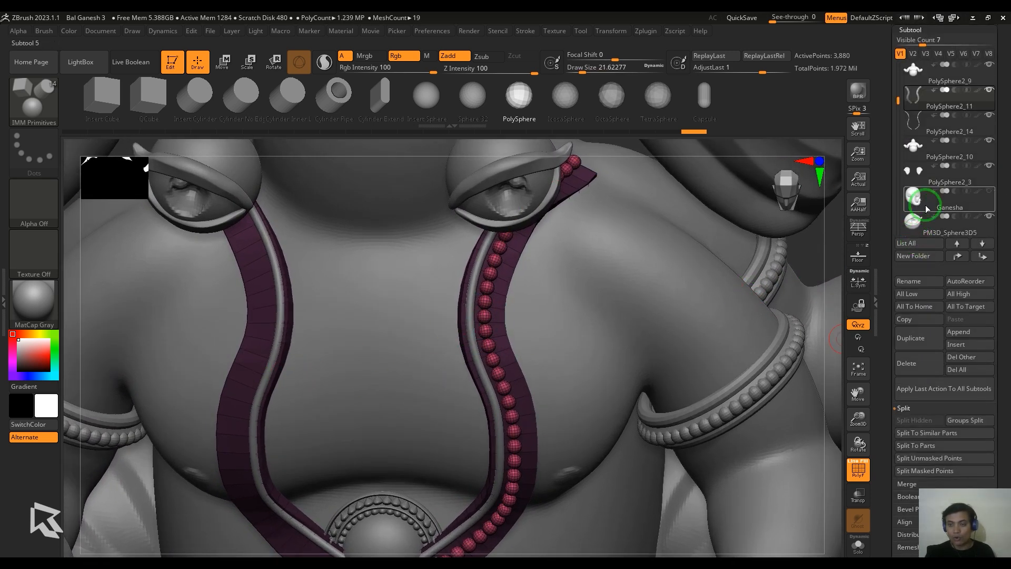
pyautogui.click(929, 446)
pyautogui.keyDown('alt'); pyautogui.click(509, 403); pyautogui.keyUp('alt')
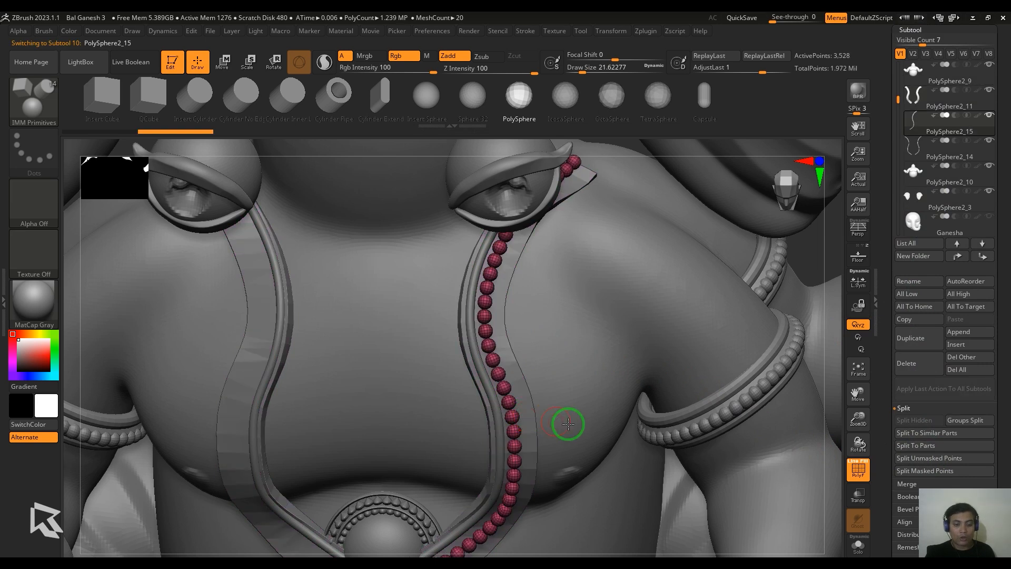
# Duplicate the bead subtool and mirror the copy onto the opposite strap with the Mirror deformation.
pyautogui.press('f')
pyautogui.click(914, 346)
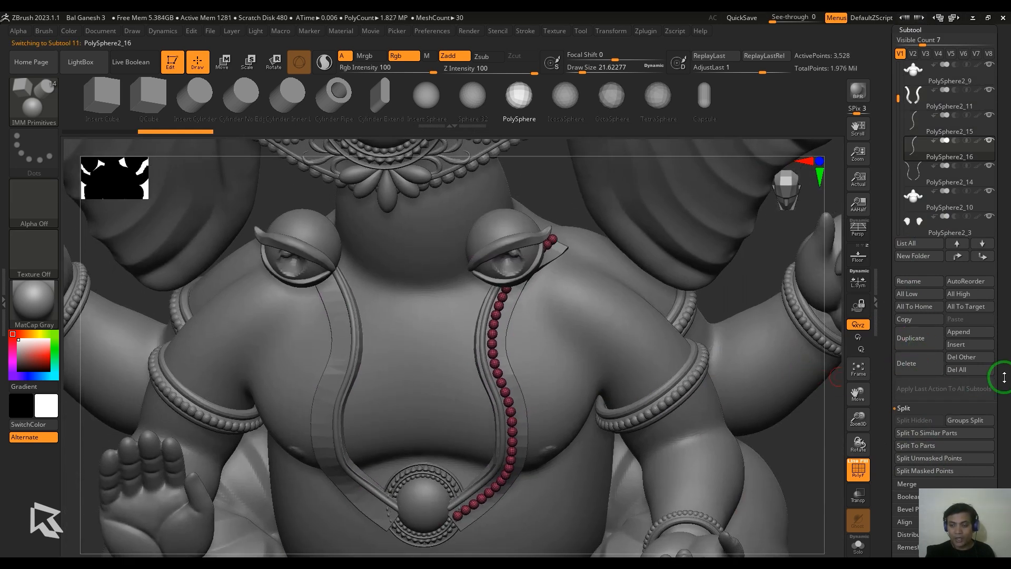
pyautogui.moveTo(995, 379); pyautogui.dragTo(934, 196)
pyautogui.click(930, 187)
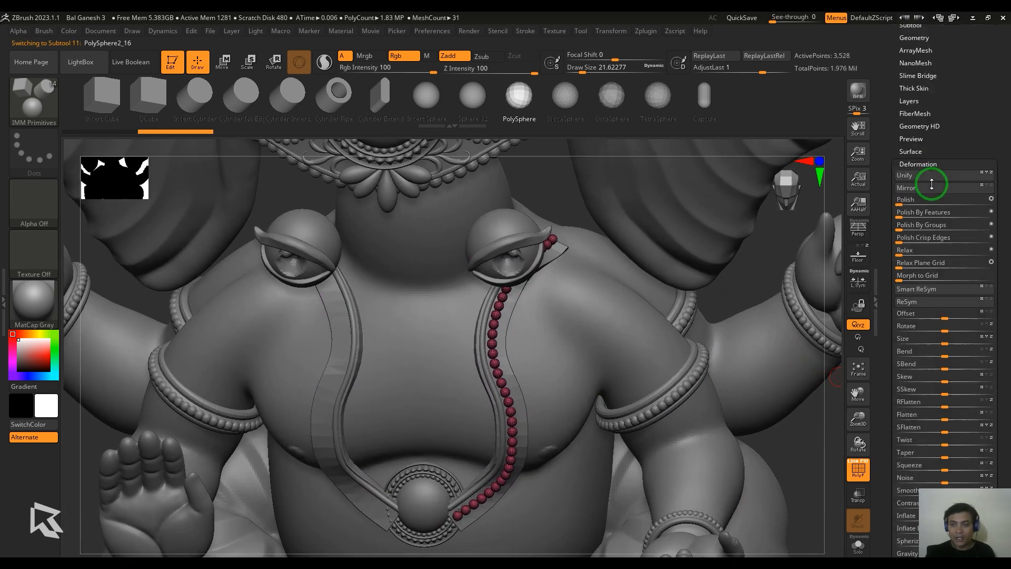
pyautogui.click(927, 138)
pyautogui.moveTo(955, 100); pyautogui.dragTo(995, 194)
pyautogui.click(912, 309)
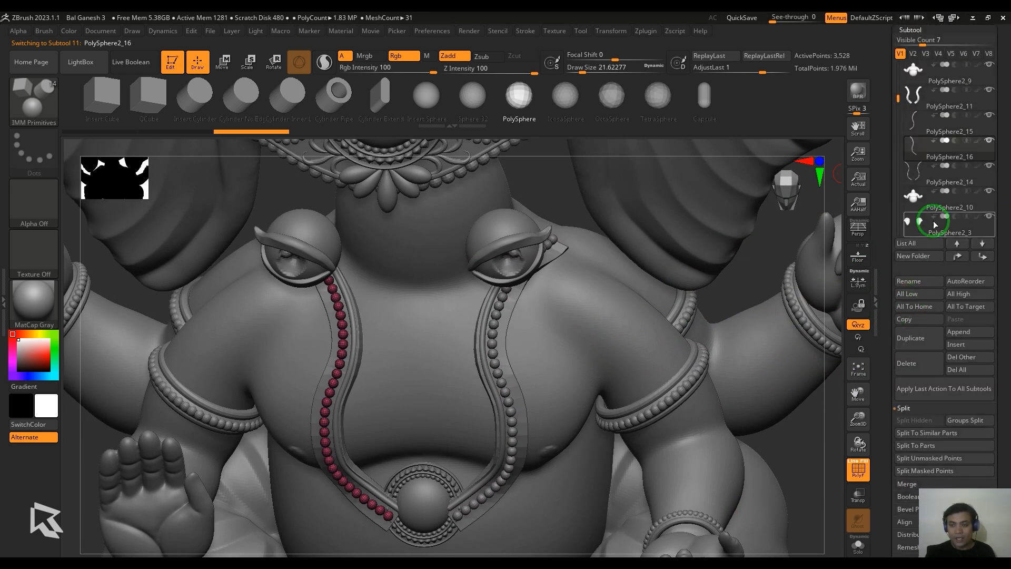
# Merge the original and mirrored bead rows into one subtool with MergeDown.
pyautogui.click(914, 127)
pyautogui.click(912, 145)
pyautogui.click(914, 127)
pyautogui.click(906, 484)
pyautogui.click(915, 432)
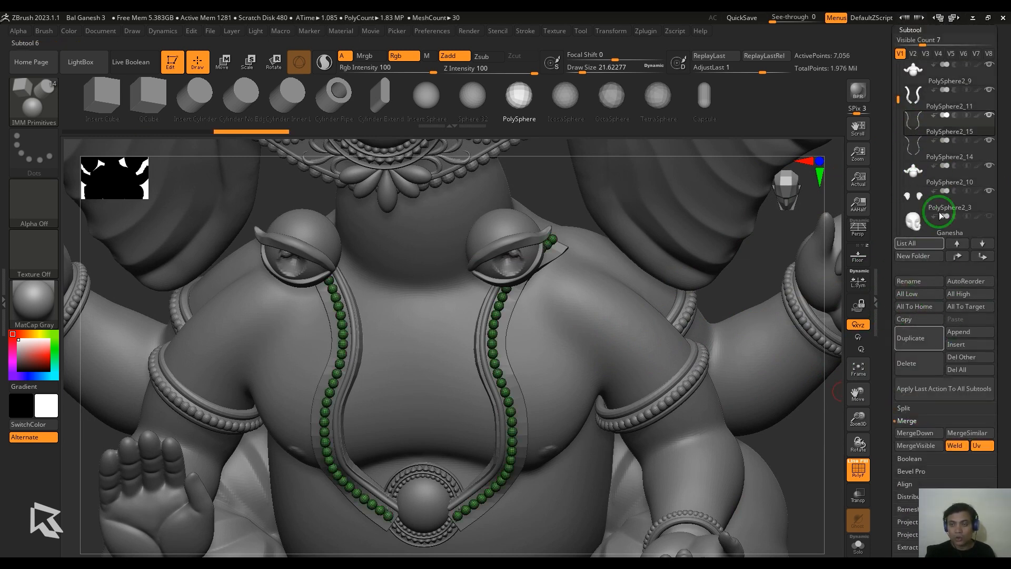
# Show and select the Ganesha head subtool, and switch the active tool to the PolyMesh3D star.
pyautogui.keyDown('alt'); pyautogui.moveTo(784, 433); pyautogui.dragTo(752, 366); pyautogui.keyUp('alt')
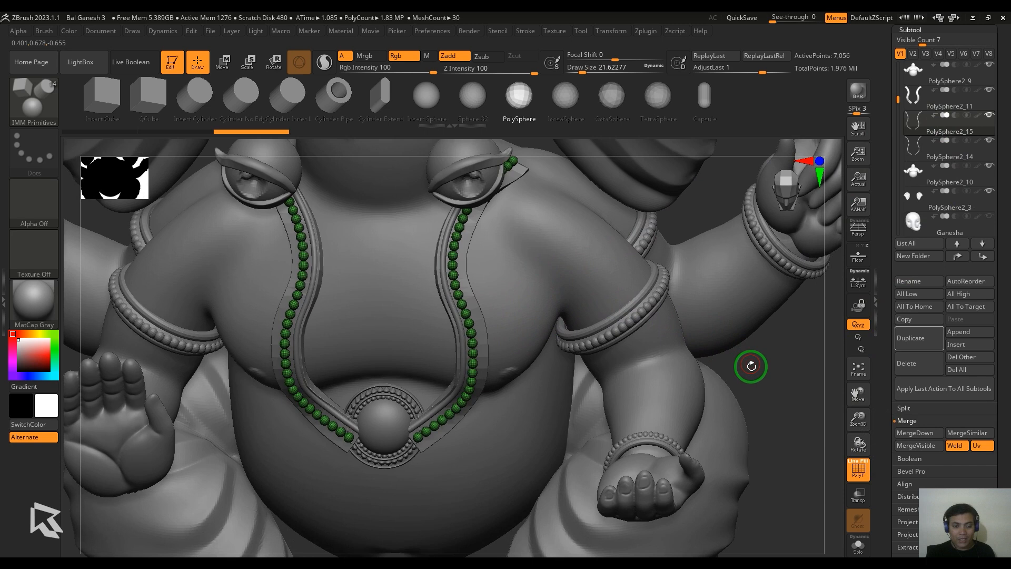
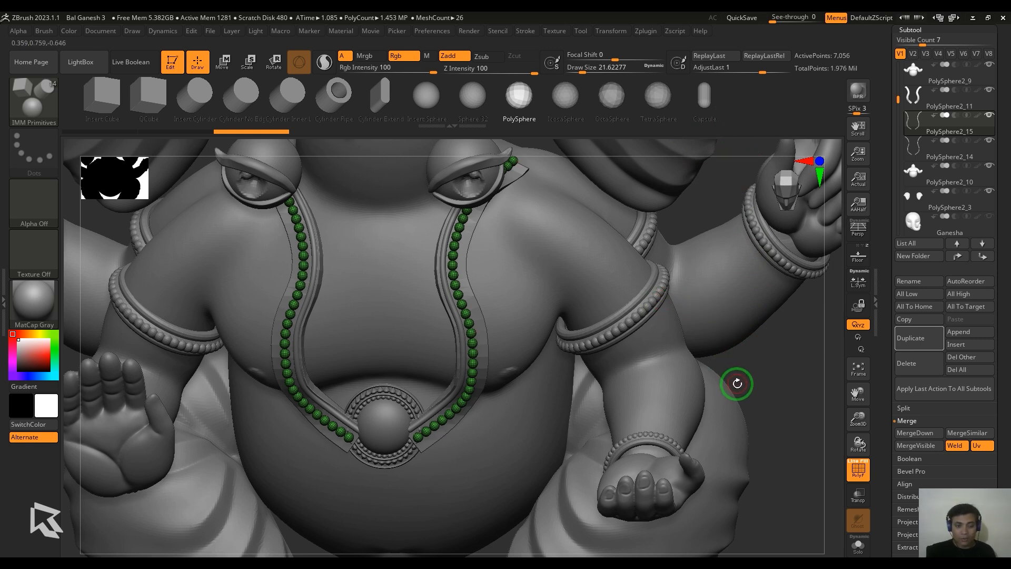
pyautogui.keyDown('alt'); pyautogui.moveTo(786, 387); pyautogui.dragTo(800, 505); pyautogui.keyUp('alt')
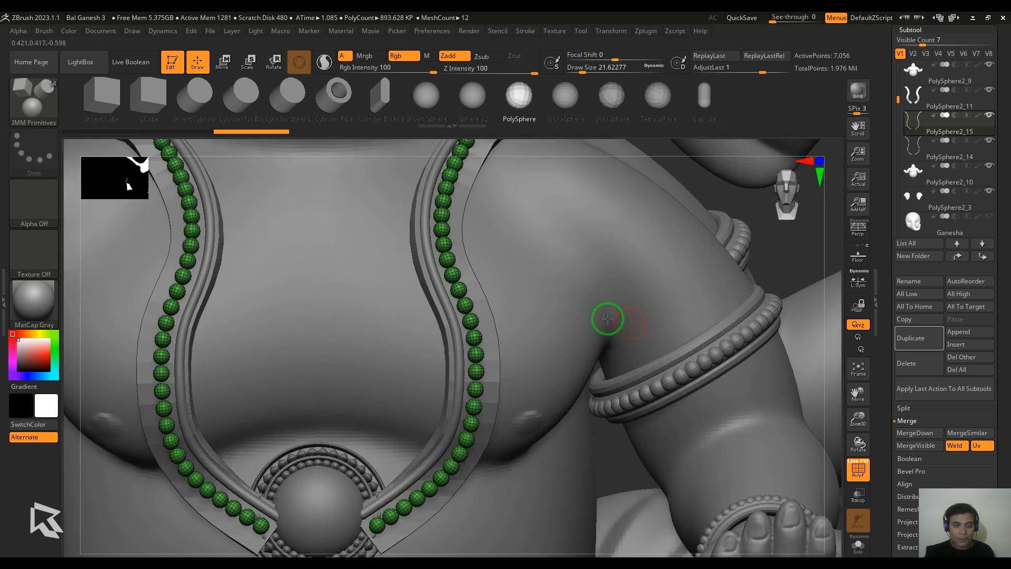
pyautogui.keyDown('alt'); pyautogui.moveTo(772, 245); pyautogui.dragTo(770, 205); pyautogui.keyUp('alt')
pyautogui.moveTo(1004, 188); pyautogui.dragTo(1006, 263)
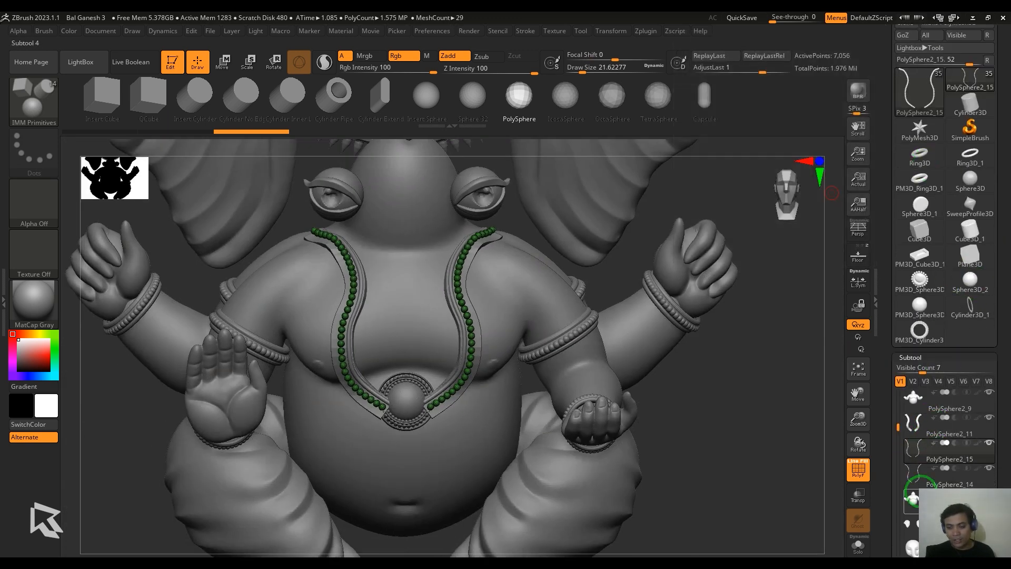
pyautogui.click(914, 538)
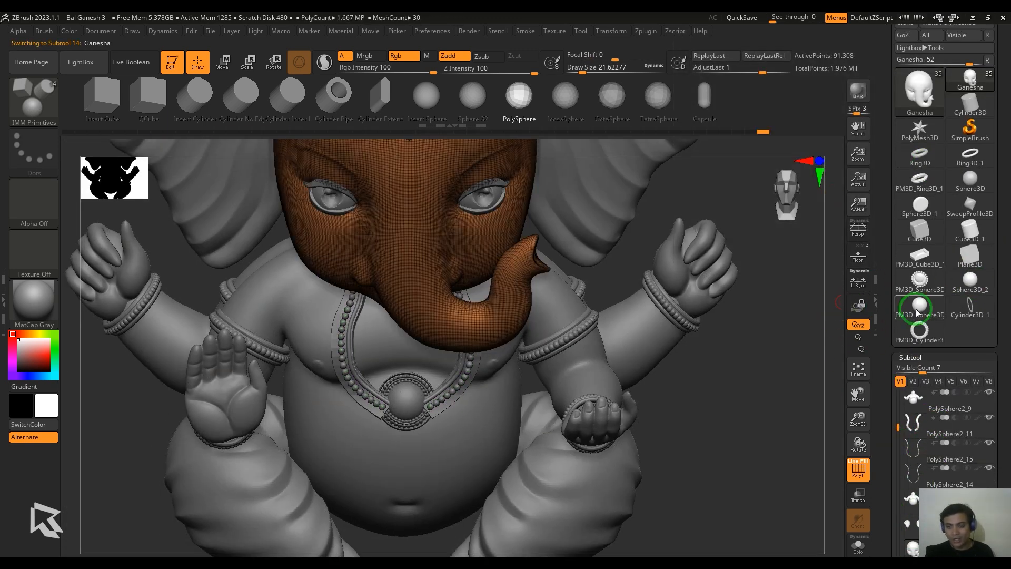
pyautogui.click(930, 133)
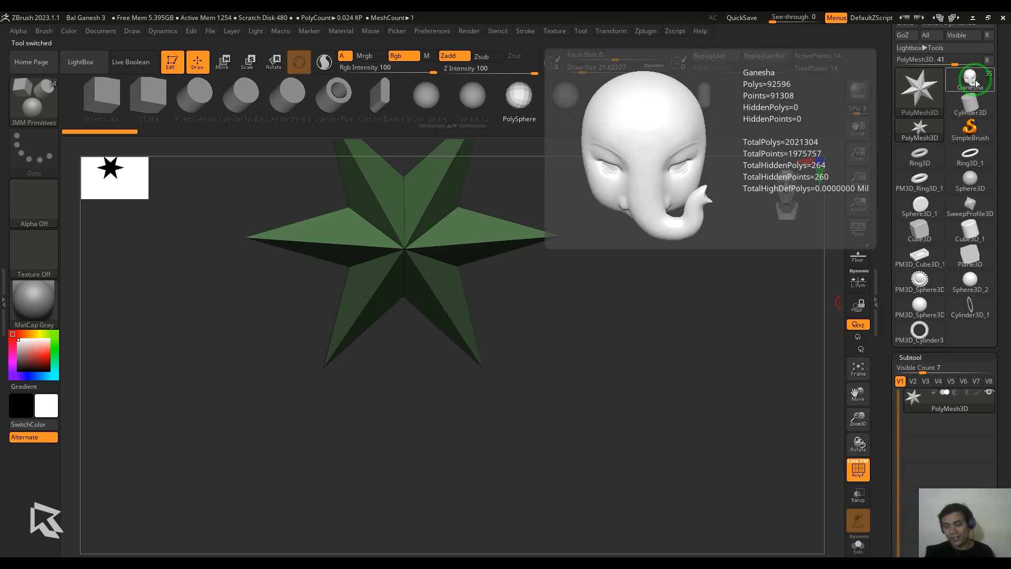
# Make the PM3D_Sphere3D_2 polymesh sphere the active tool.
pyautogui.moveTo(738, 300); pyautogui.dragTo(774, 256)
pyautogui.click(914, 86)
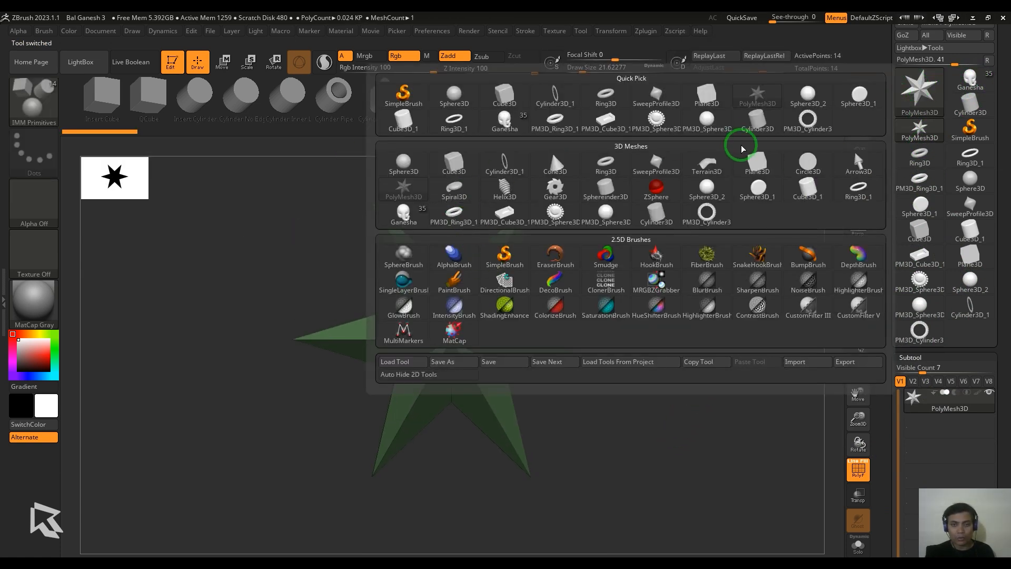
pyautogui.click(706, 117)
pyautogui.keyDown('alt'); pyautogui.moveTo(685, 321); pyautogui.dragTo(663, 307); pyautogui.keyUp('alt')
# Deform the sphere with a gizmo deformer so its upper half narrows to a pointed teardrop tip, and accept the shape.
pyautogui.press('w')
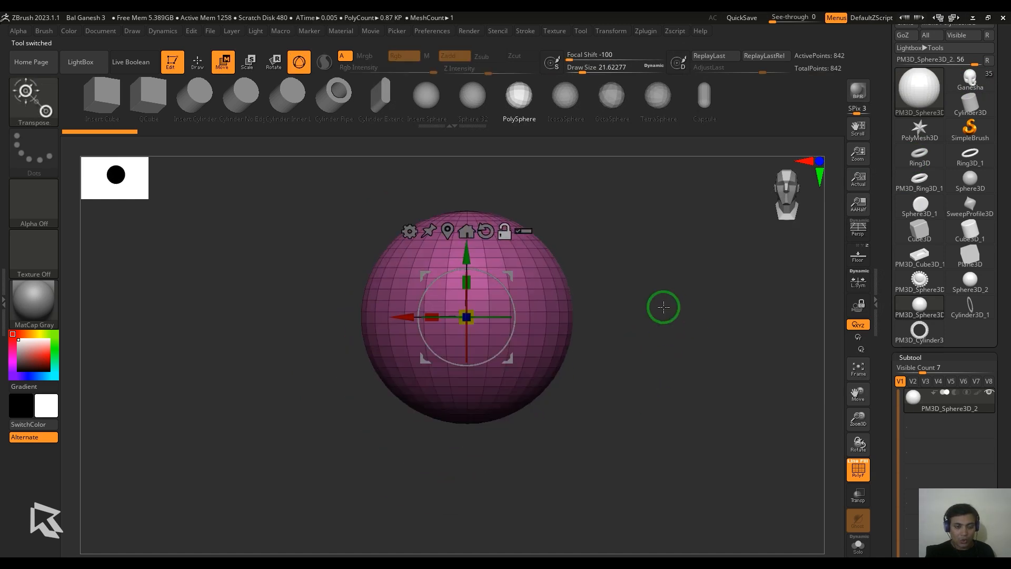
pyautogui.click(409, 231)
pyautogui.click(521, 340)
pyautogui.moveTo(470, 207); pyautogui.dragTo(454, 314)
pyautogui.click(414, 235)
pyautogui.click(596, 233)
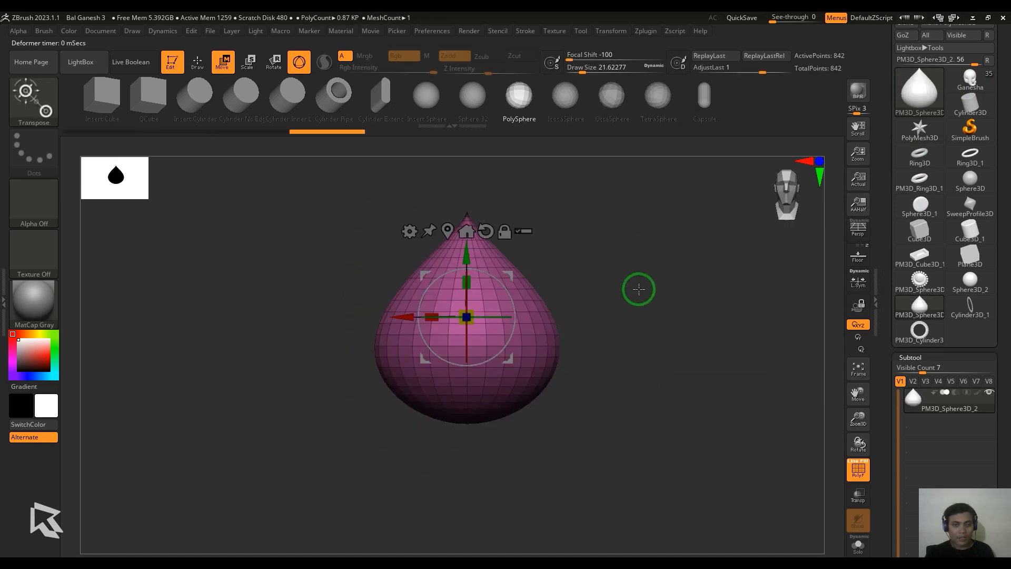
pyautogui.keyDown('alt'); pyautogui.moveTo(639, 289); pyautogui.dragTo(633, 329); pyautogui.keyUp('alt')
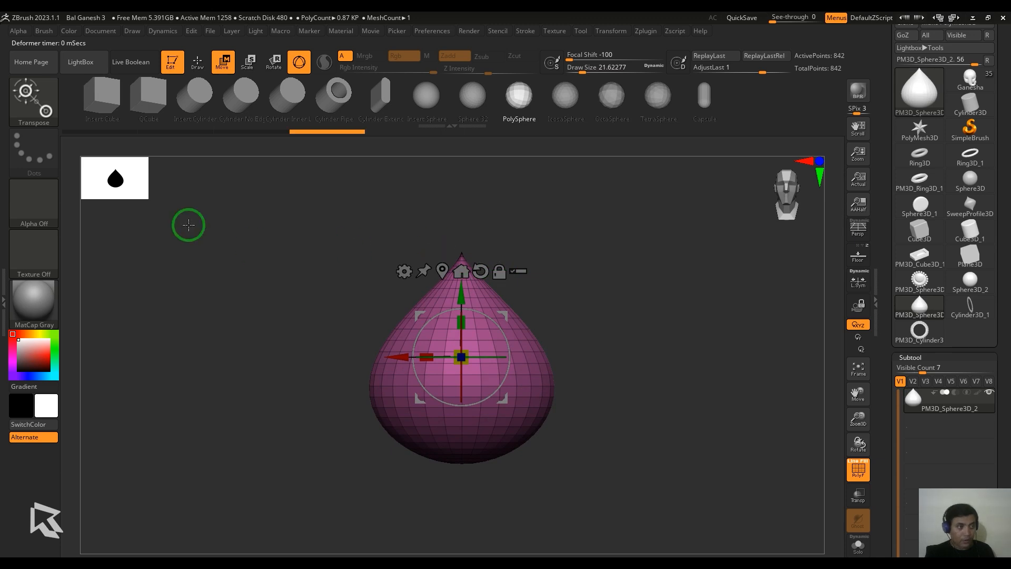
# Try to create an InsertMesh brush from the teardrop while the Transpose brush is active.
pyautogui.click(49, 37)
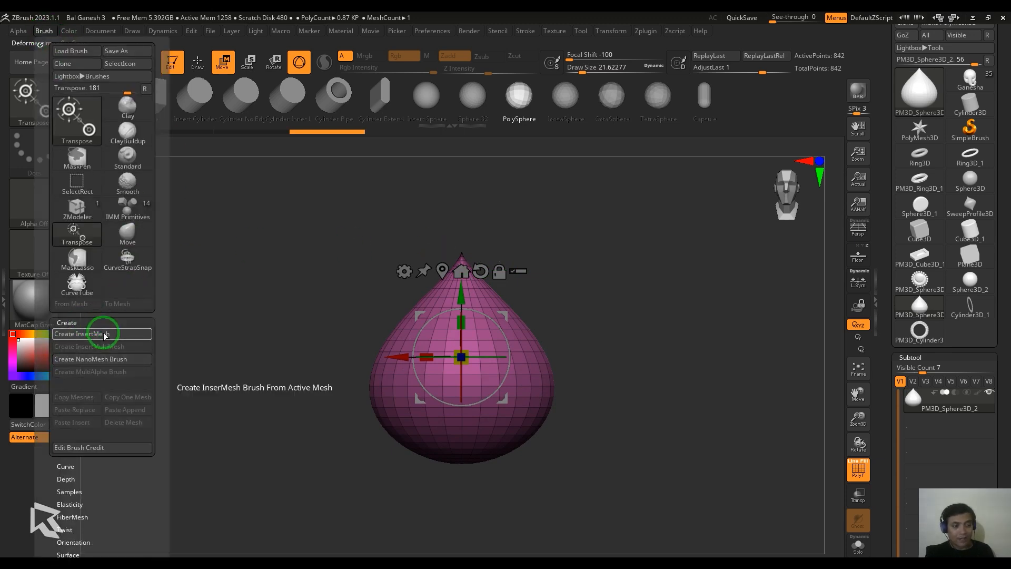
pyautogui.click(104, 332)
pyautogui.click(490, 205)
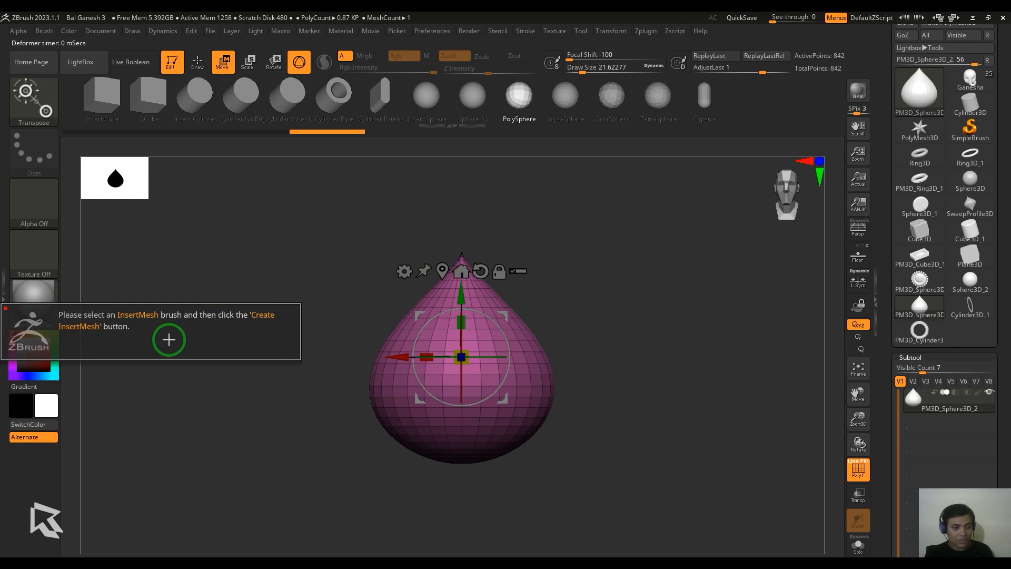
# Return to Draw mode with the IMM Primitives brush and append the upright teardrop mesh to it.
pyautogui.press('q')
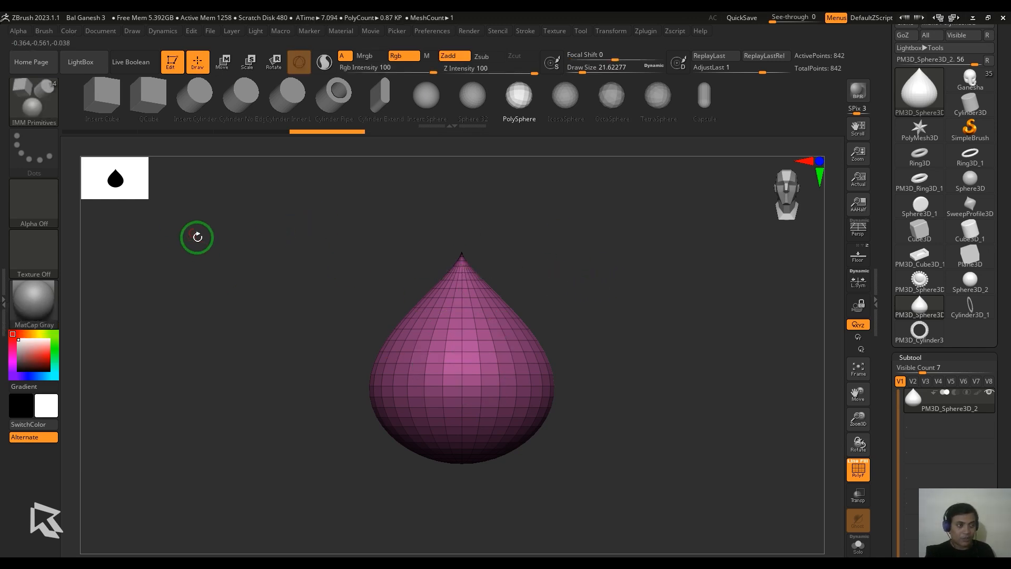
pyautogui.click(222, 61)
pyautogui.click(197, 62)
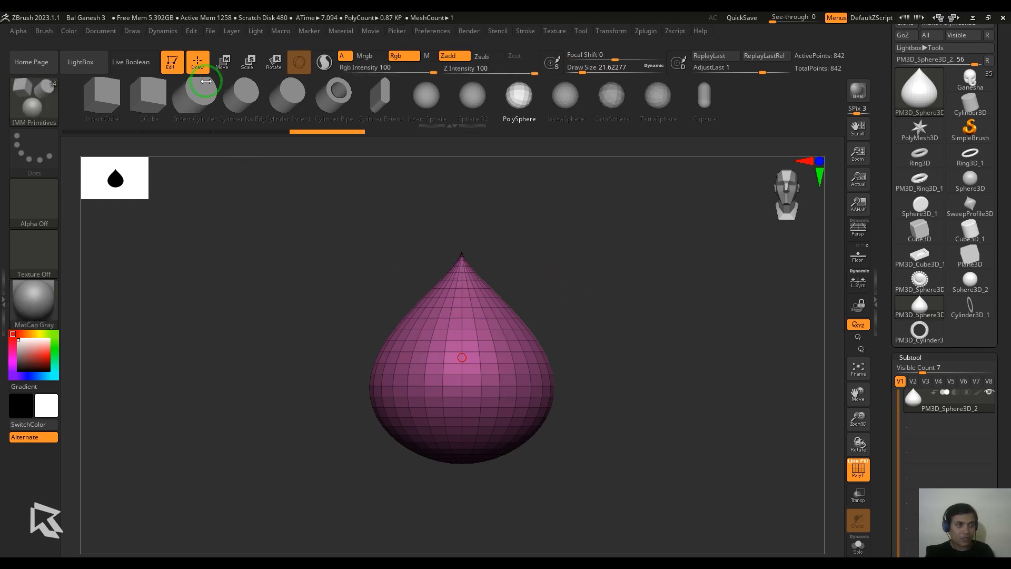
pyautogui.click(44, 31)
pyautogui.click(125, 309)
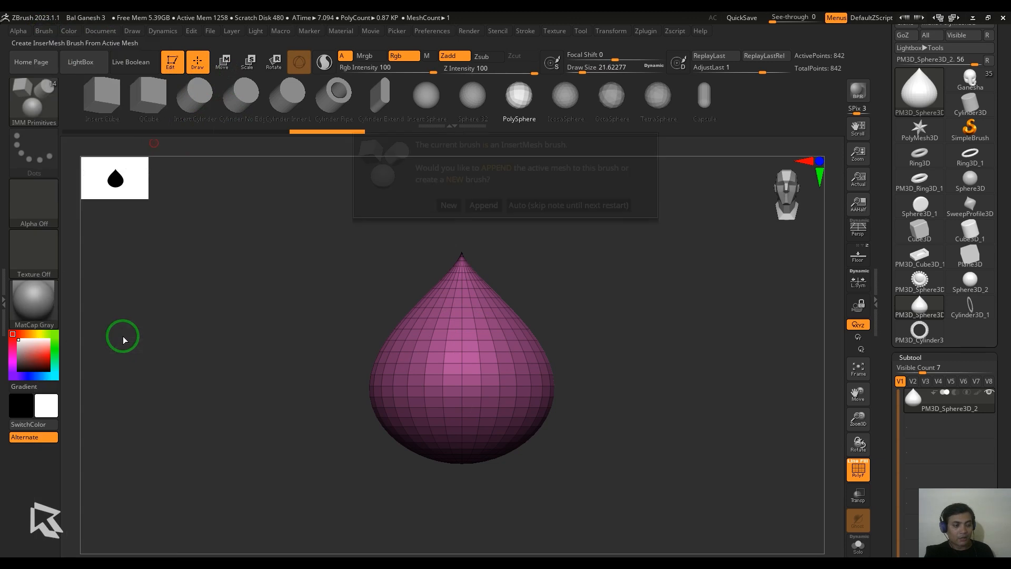
pyautogui.click(478, 210)
pyautogui.click(118, 358)
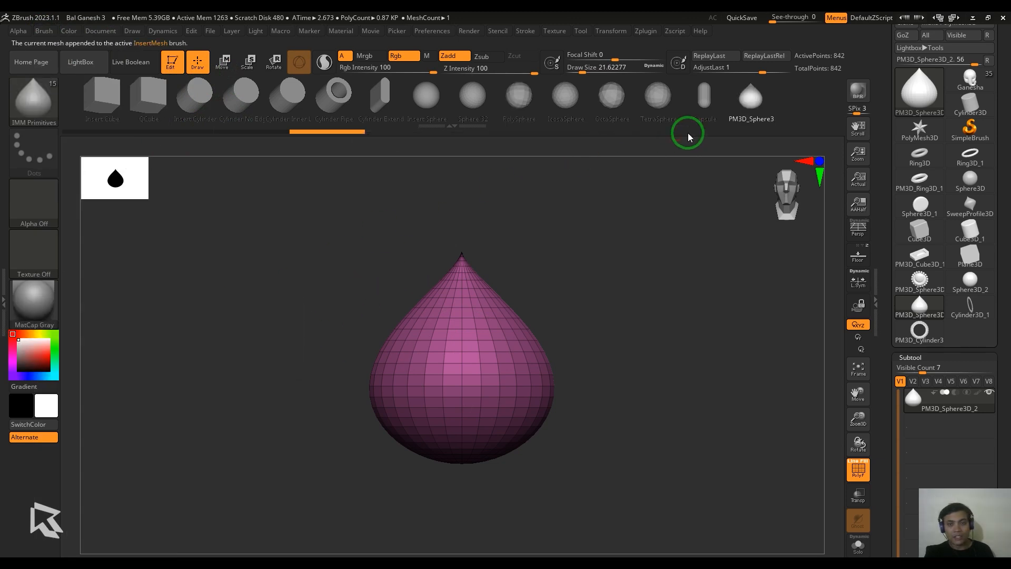
# Switch to the Ganesha tool and isolate the flat necklace strap subtool PolySphere2_11.
pyautogui.click(969, 79)
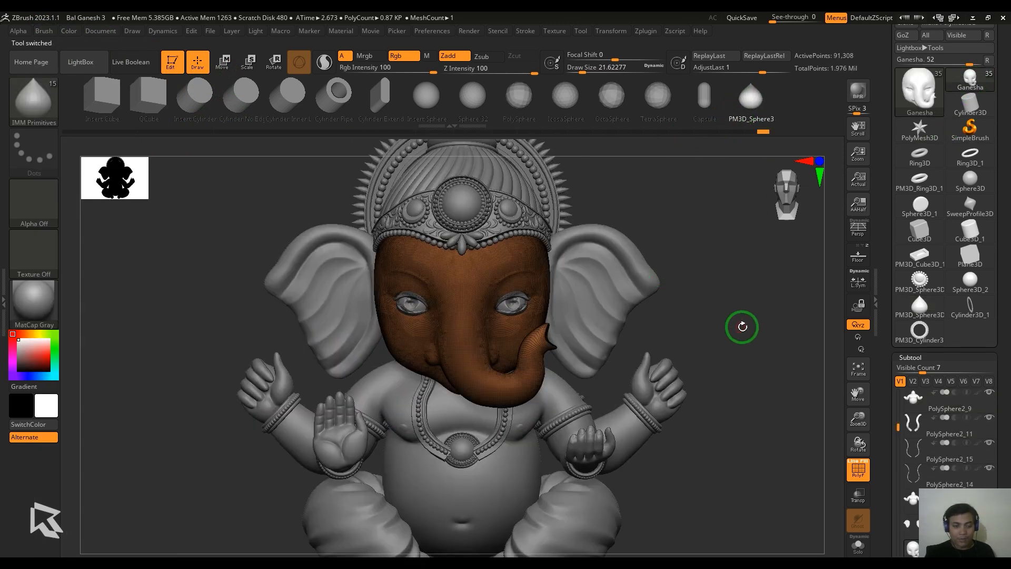
pyautogui.moveTo(738, 327); pyautogui.dragTo(749, 283)
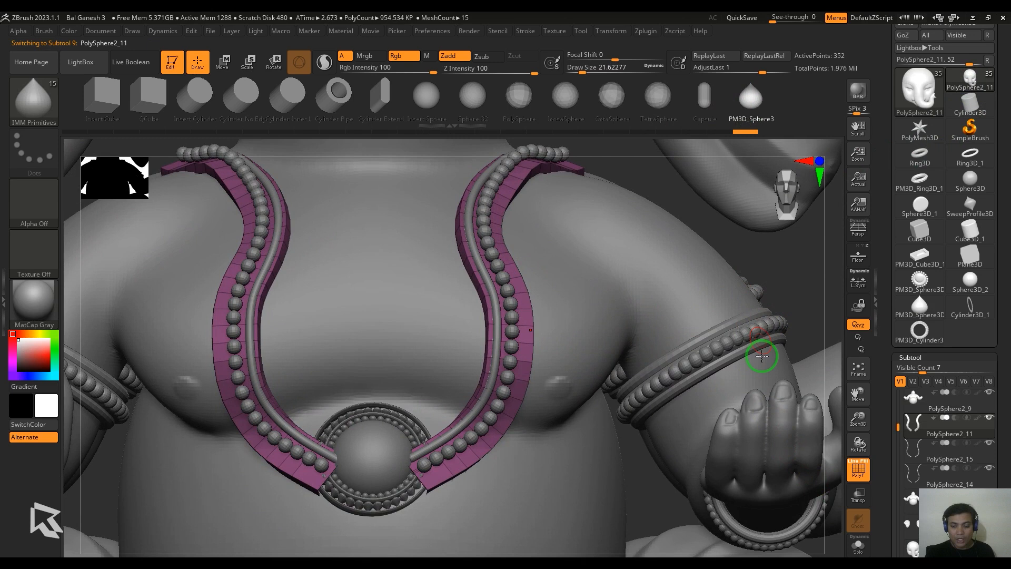
pyautogui.click(857, 547)
pyautogui.click(913, 357)
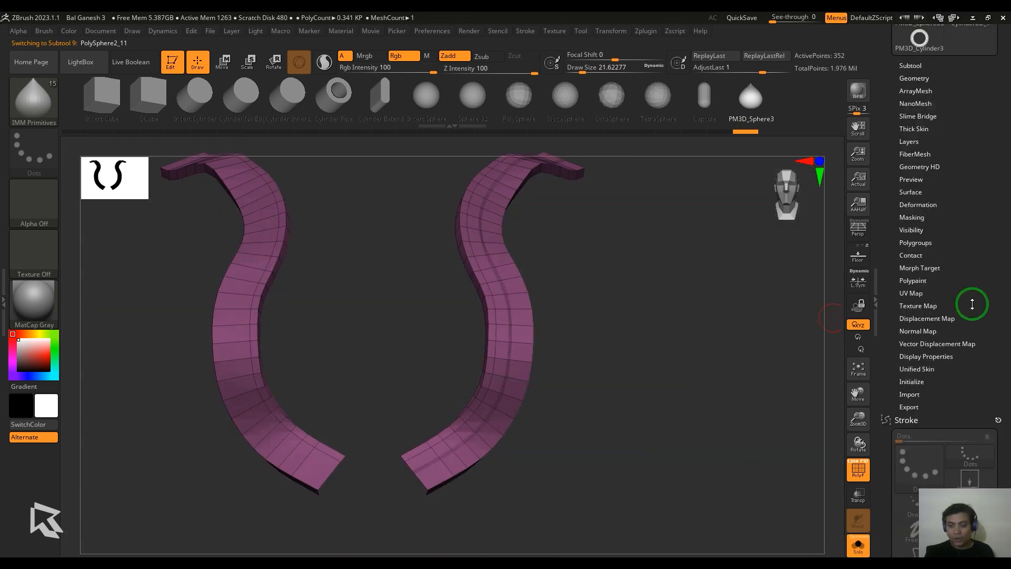
pyautogui.keyDown('alt'); pyautogui.moveTo(714, 360); pyautogui.dragTo(700, 373); pyautogui.keyUp('alt')
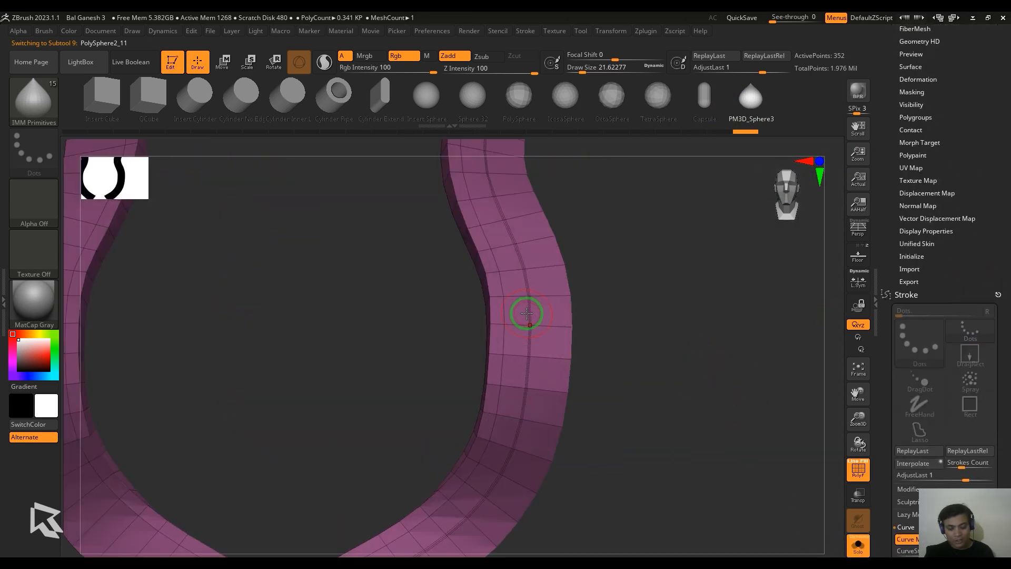
# Slide the strap's complete creased edge loop toward its outer border with the ZModeler brush.
pyautogui.press('b')
pyautogui.press('z')
pyautogui.press('m')
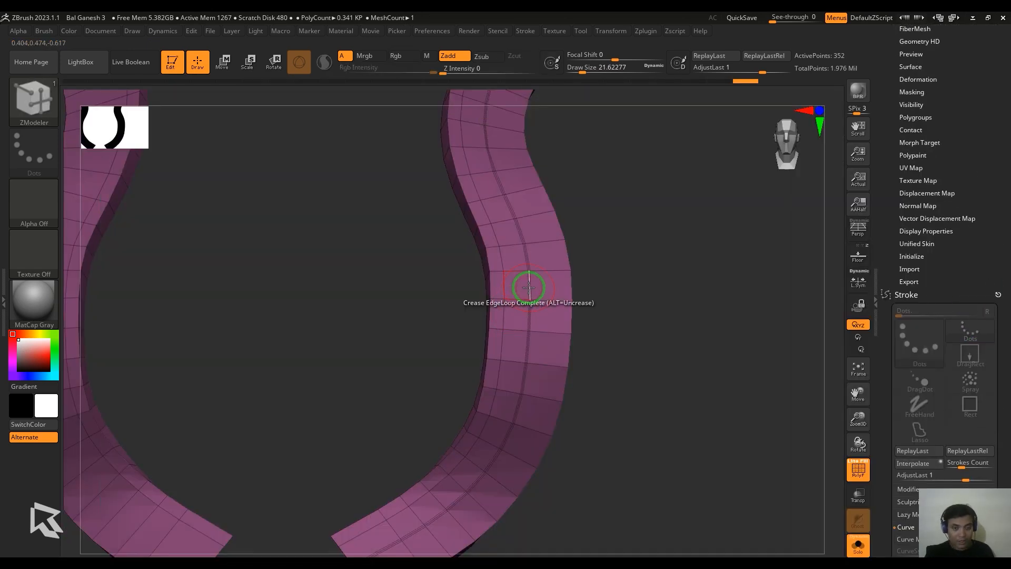
pyautogui.press('space')
pyautogui.click(586, 239)
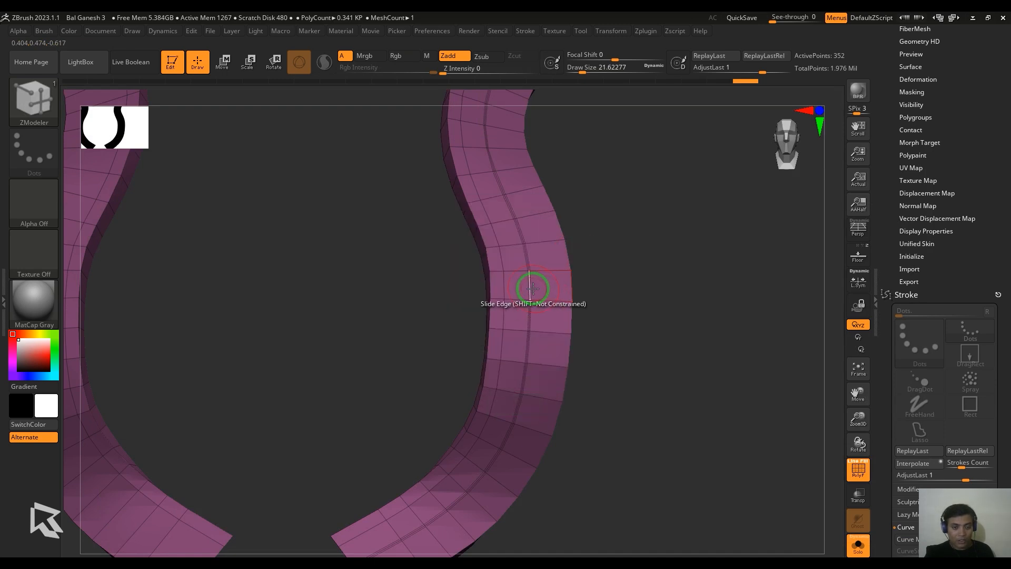
pyautogui.moveTo(530, 287); pyautogui.dragTo(555, 296)
pyautogui.hotkey('ctrl', 'z')
pyautogui.press('space')
pyautogui.click(502, 365)
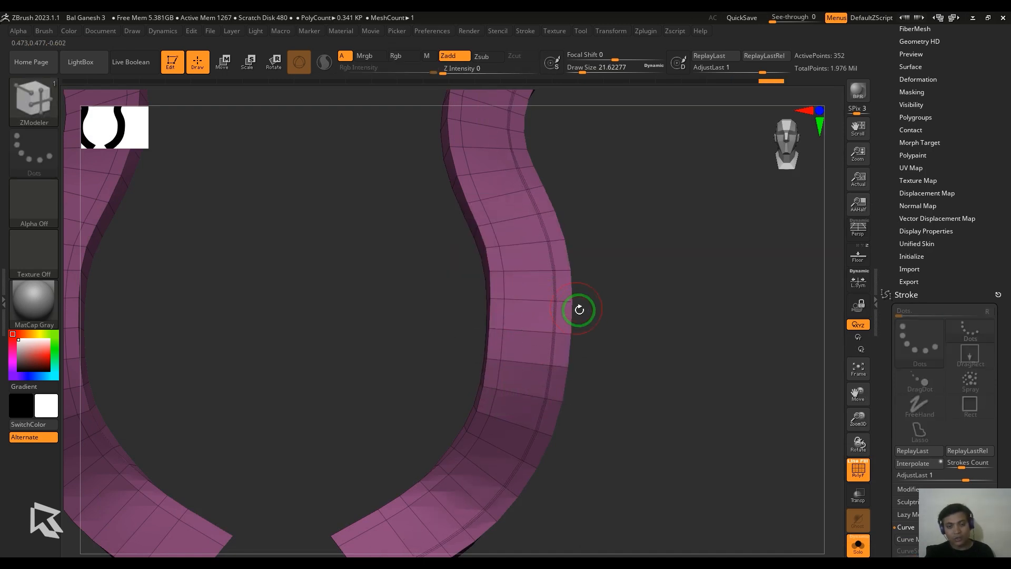
# Frame the strap's creased edges with a curve and choose the IMM Primitives brush.
pyautogui.moveTo(970, 269); pyautogui.dragTo(986, 172)
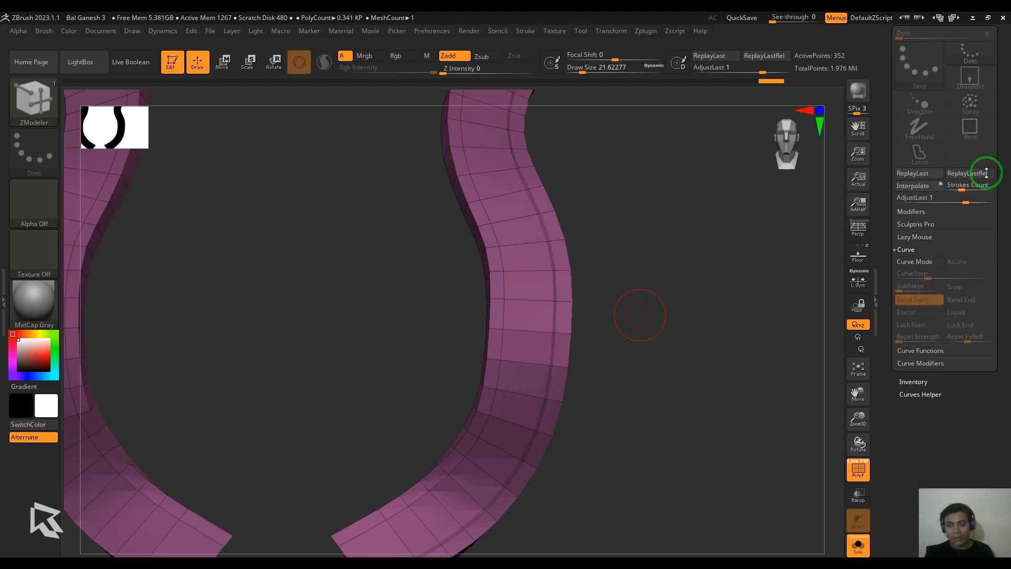
pyautogui.click(927, 352)
pyautogui.click(915, 324)
pyautogui.press('f')
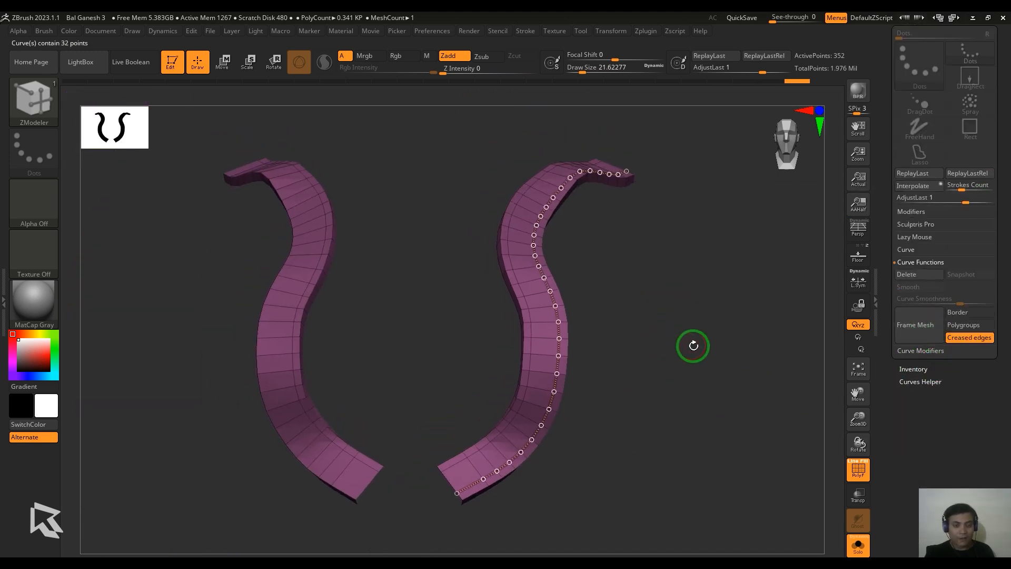
pyautogui.press('b')
pyautogui.press('i')
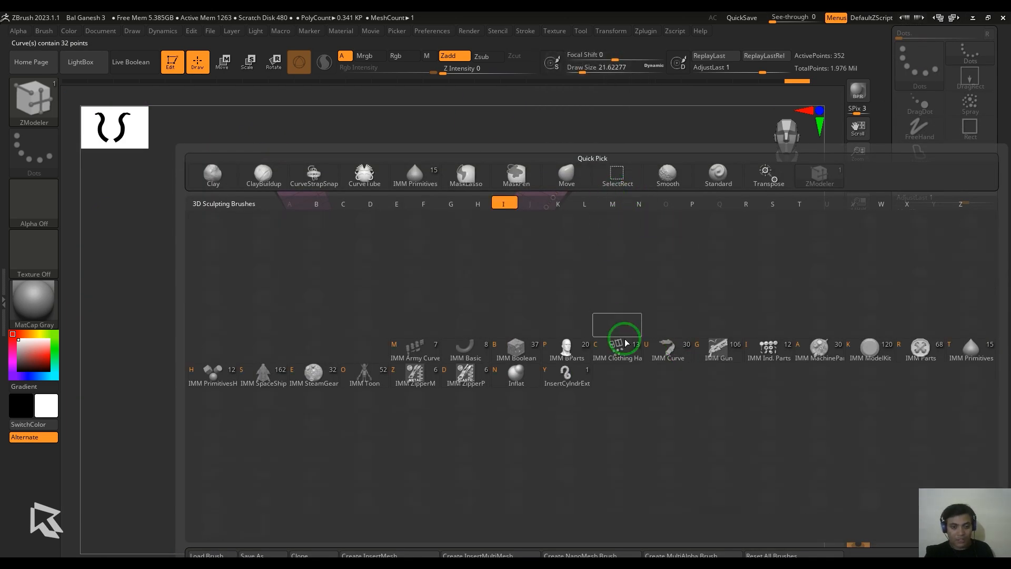
pyautogui.click(973, 352)
# Try inserting the upright teardrops along the strap's framed curve.
pyautogui.click(546, 319)
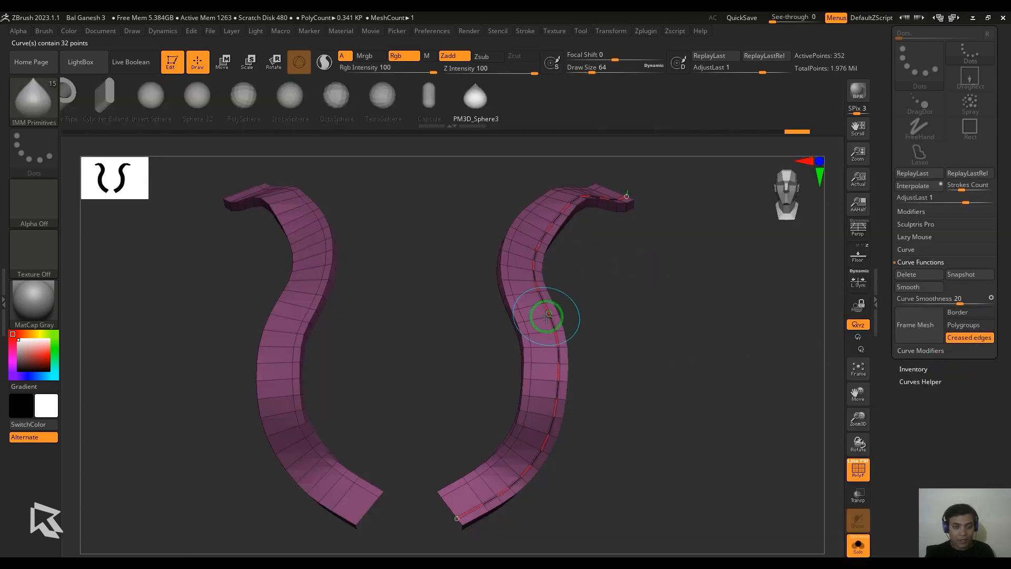
pyautogui.moveTo(665, 307)
pyautogui.mouseDown()
pyautogui.moveTo(614, 340)
pyautogui.moveTo(654, 318)
pyautogui.moveTo(702, 329)
pyautogui.moveTo(728, 314)
pyautogui.moveTo(695, 319)
pyautogui.mouseUp()
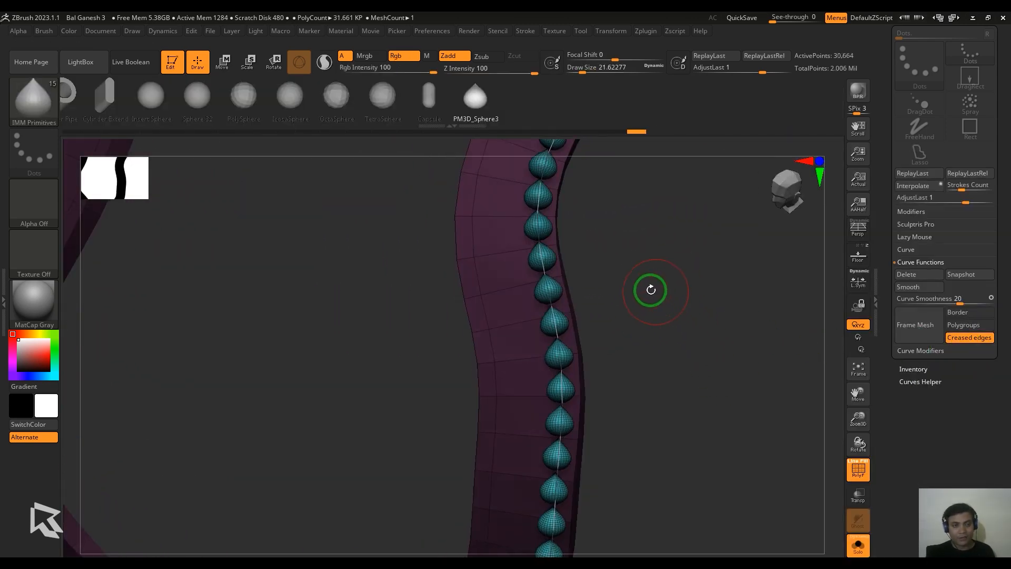
pyautogui.hotkey('ctrl', 'z')
# Switch from the Ganesha model back to the teardrop mesh tool.
pyautogui.moveTo(988, 184); pyautogui.dragTo(996, 279)
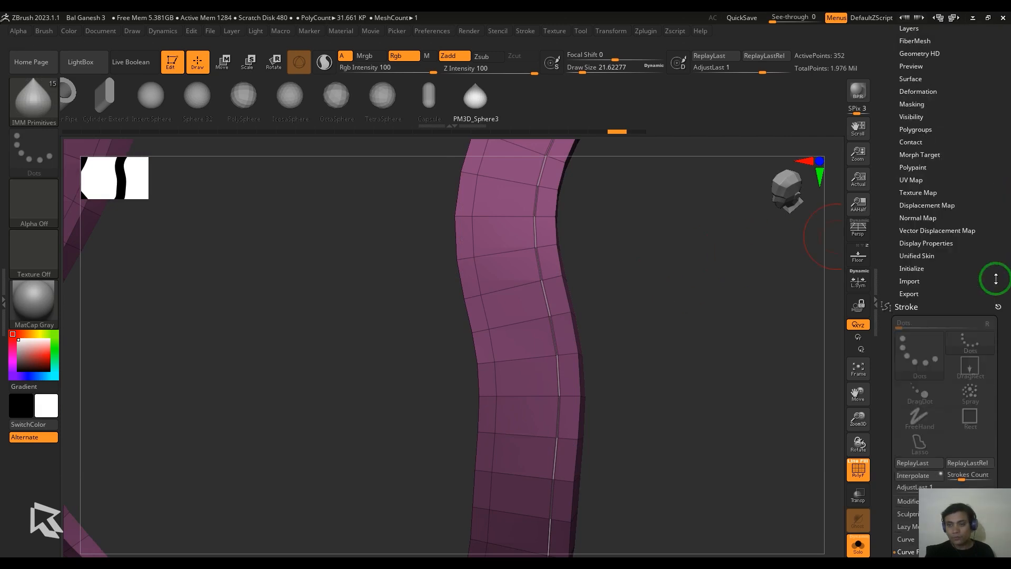
pyautogui.moveTo(995, 129); pyautogui.dragTo(984, 317)
pyautogui.click(914, 346)
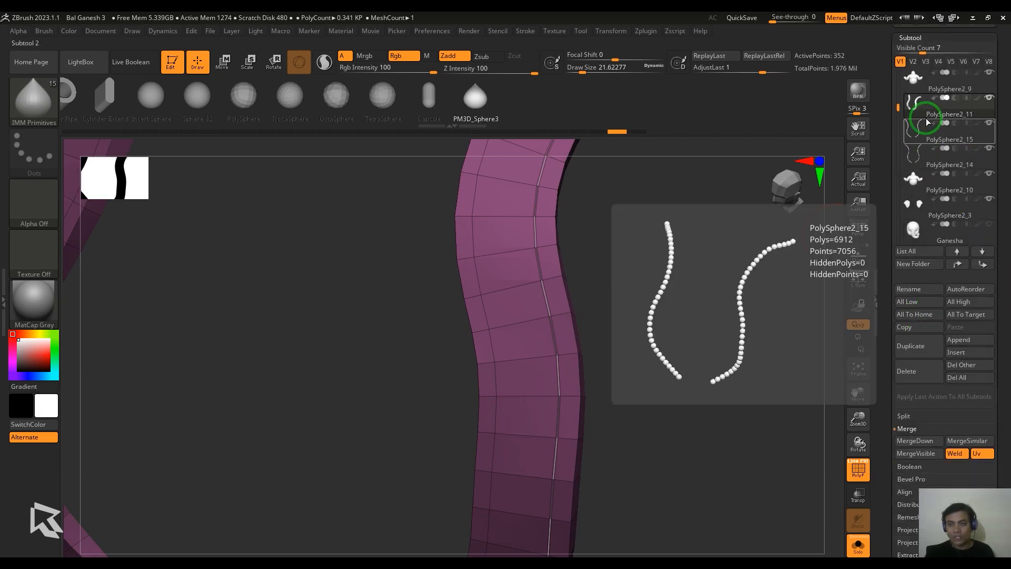
pyautogui.click(916, 232)
pyautogui.scroll(5, 982, 278)
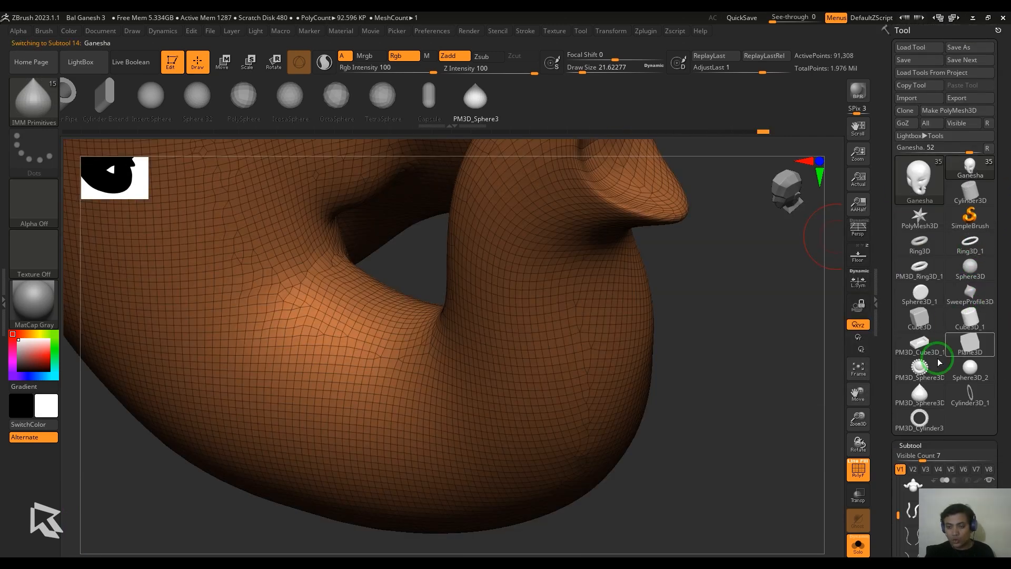
pyautogui.click(919, 395)
pyautogui.press('f')
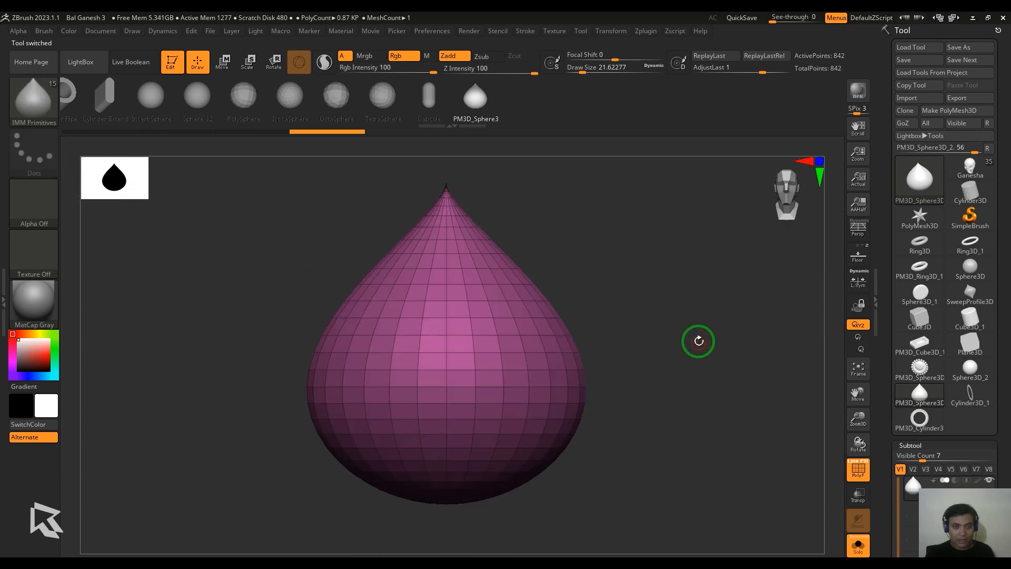
# Append the teardrop, oriented with its tip pointing sideways, to the IMM Primitives brush.
pyautogui.moveTo(716, 360); pyautogui.dragTo(735, 342)
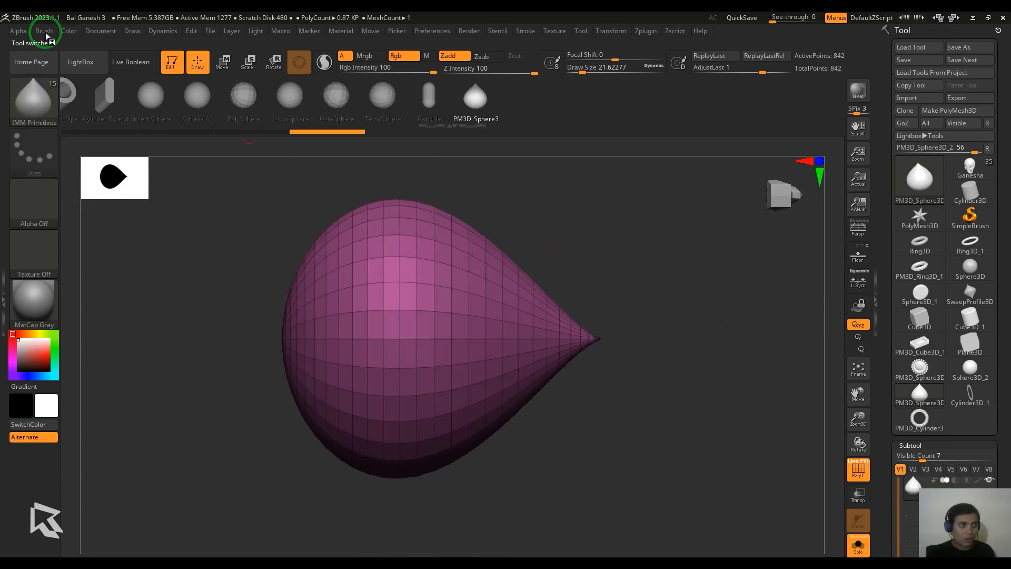
pyautogui.click(69, 30)
pyautogui.click(44, 30)
pyautogui.click(98, 327)
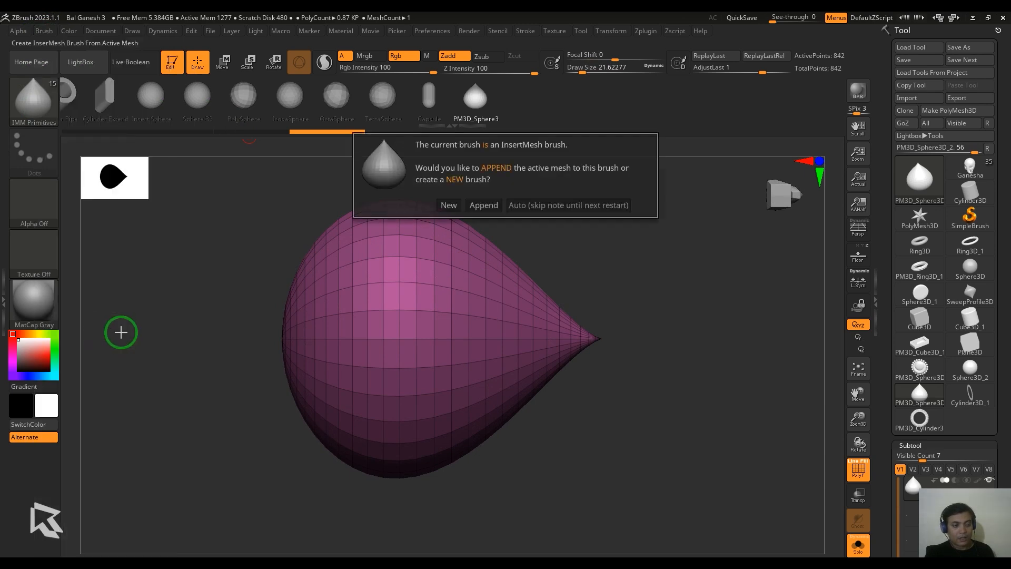
pyautogui.click(482, 206)
pyautogui.click(117, 357)
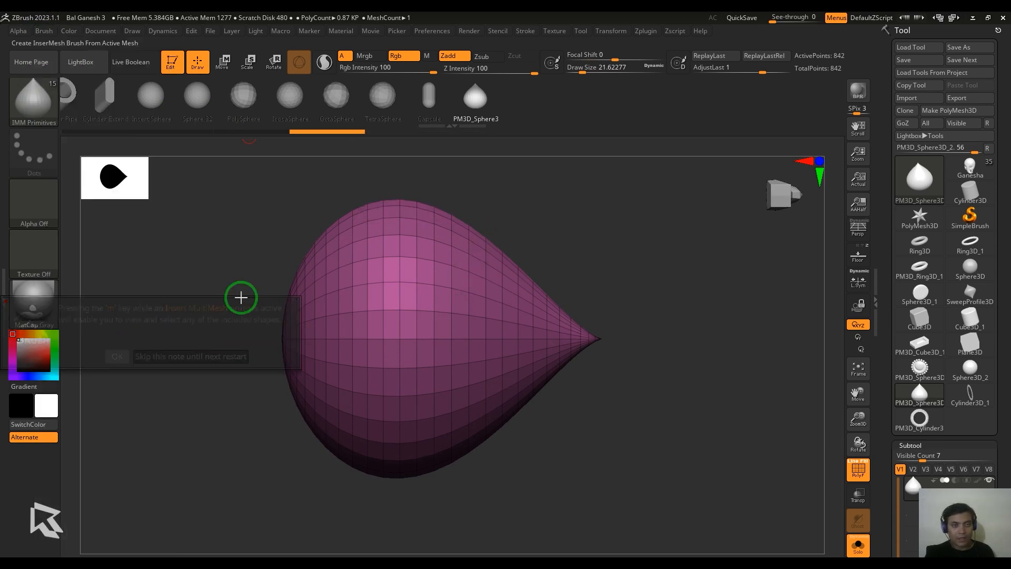
# Return to the Ganesha tool and insert the sideways teardrops along the necklace strap's outer curve.
pyautogui.click(983, 165)
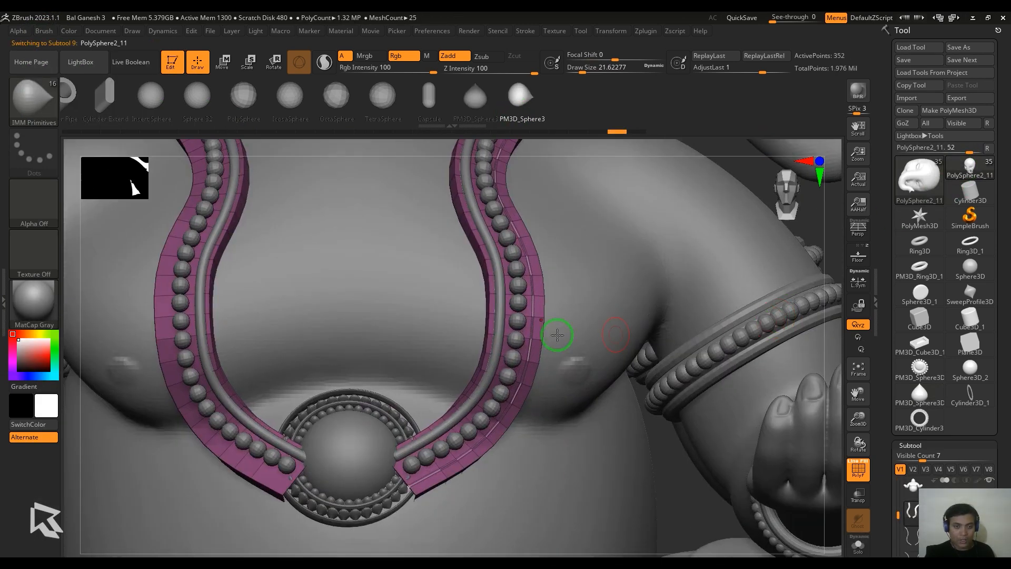
pyautogui.click(534, 311)
pyautogui.moveTo(820, 223); pyautogui.dragTo(819, 234)
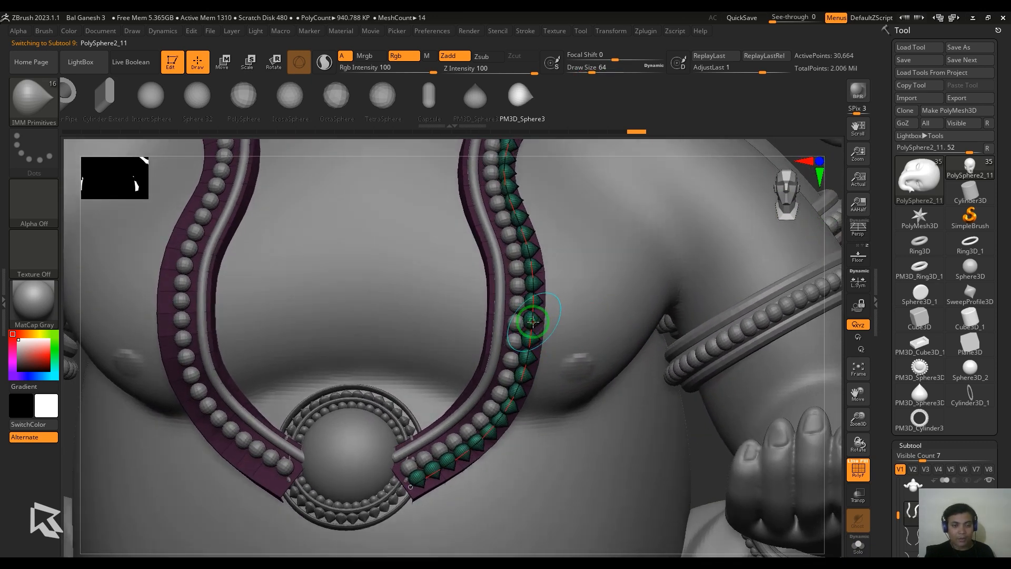
# Try a larger teardrop row along the strap's curve with a draw size of about 41.
pyautogui.press('s')
pyautogui.click(615, 293)
pyautogui.click(533, 319)
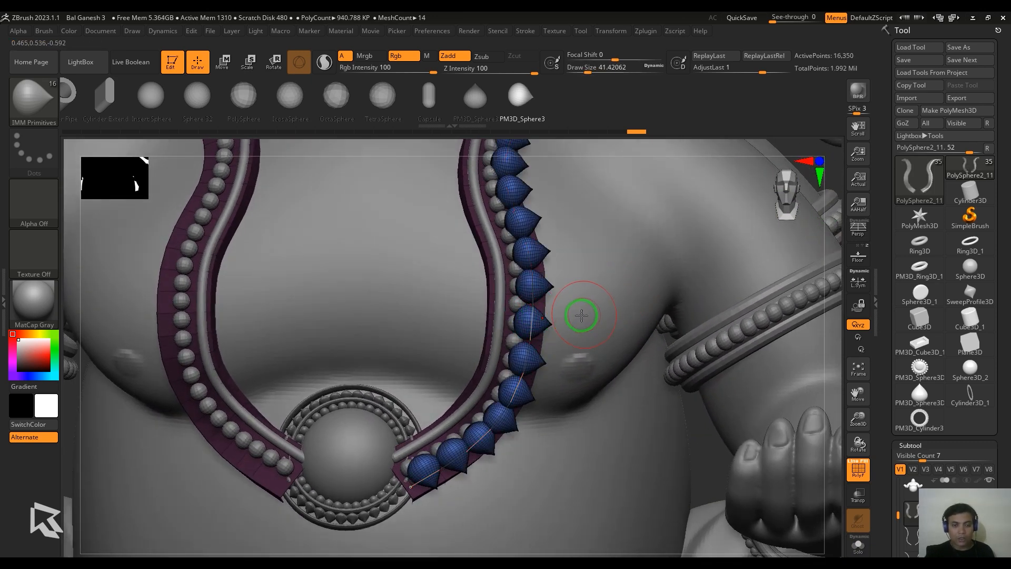
pyautogui.hotkey('ctrl', 'z')
pyautogui.hotkey('ctrl', 'z')
# Split the unmasked teardrop row off the necklace strap as a separate subtool.
pyautogui.moveTo(740, 152)
pyautogui.mouseDown()
pyautogui.moveTo(703, 164)
pyautogui.moveTo(736, 158)
pyautogui.moveTo(729, 183)
pyautogui.mouseUp()
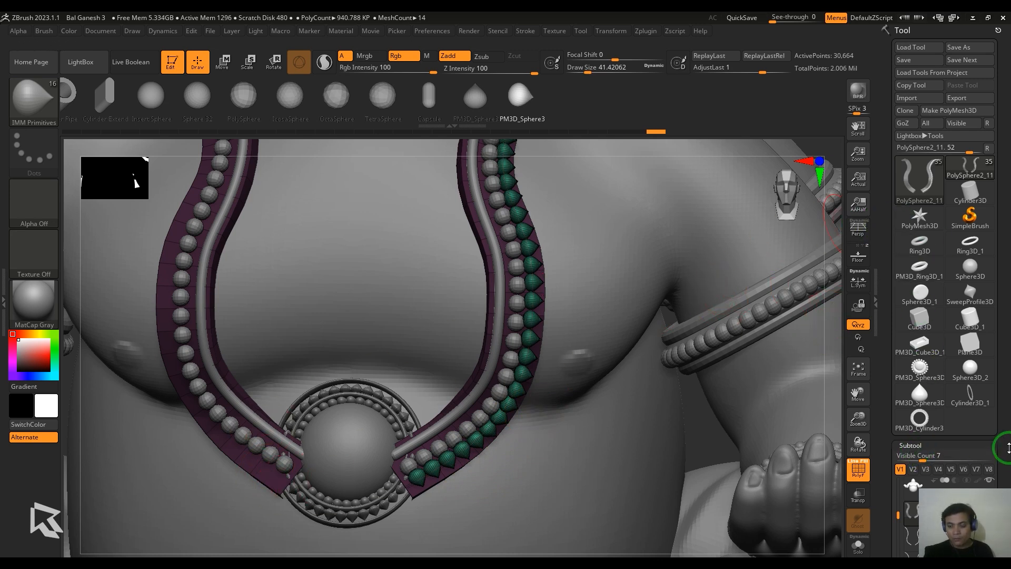
pyautogui.moveTo(1009, 448); pyautogui.dragTo(993, 334)
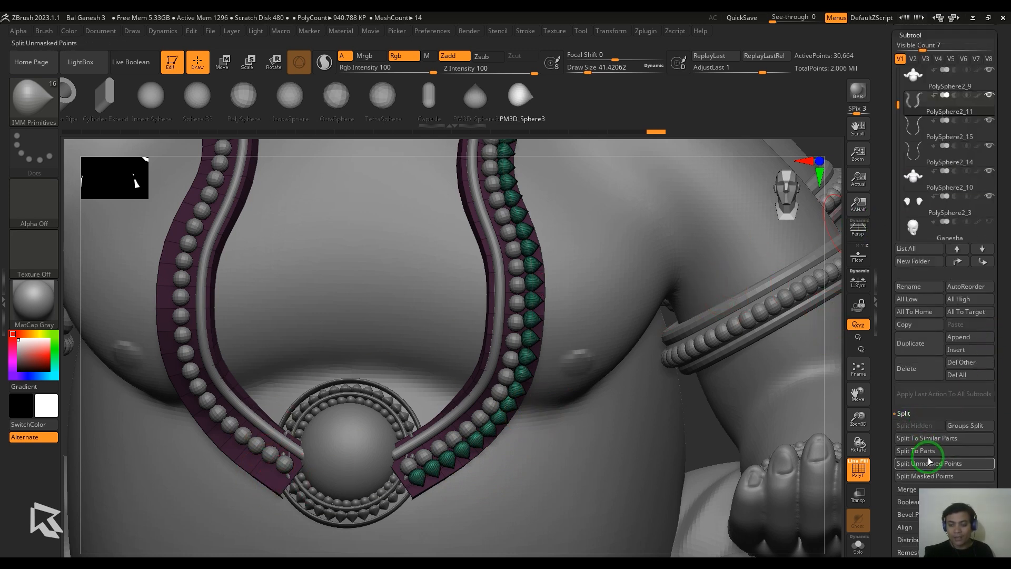
pyautogui.click(930, 462)
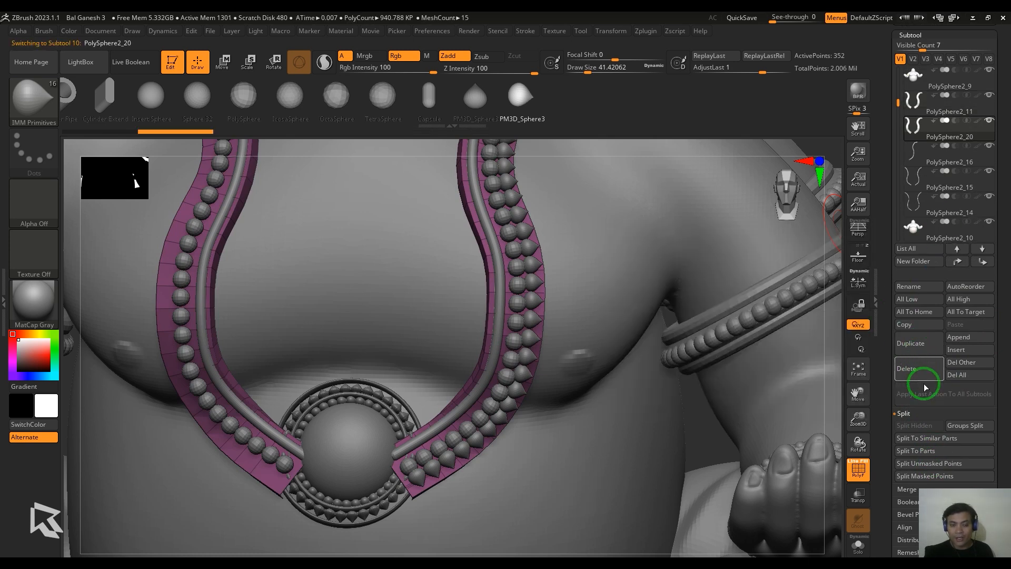
pyautogui.click(904, 414)
pyautogui.moveTo(1003, 510); pyautogui.dragTo(974, 420)
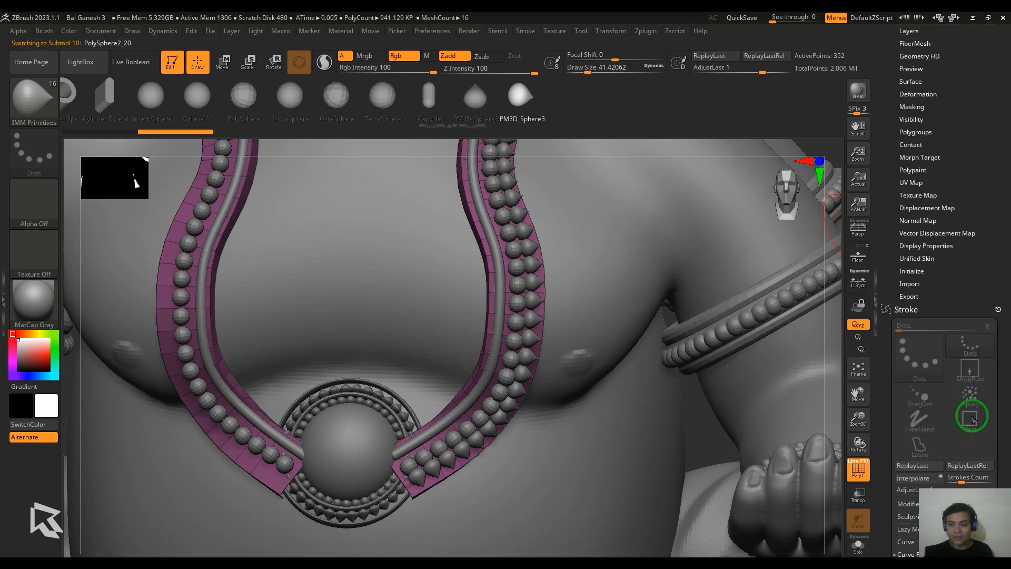
pyautogui.click(918, 94)
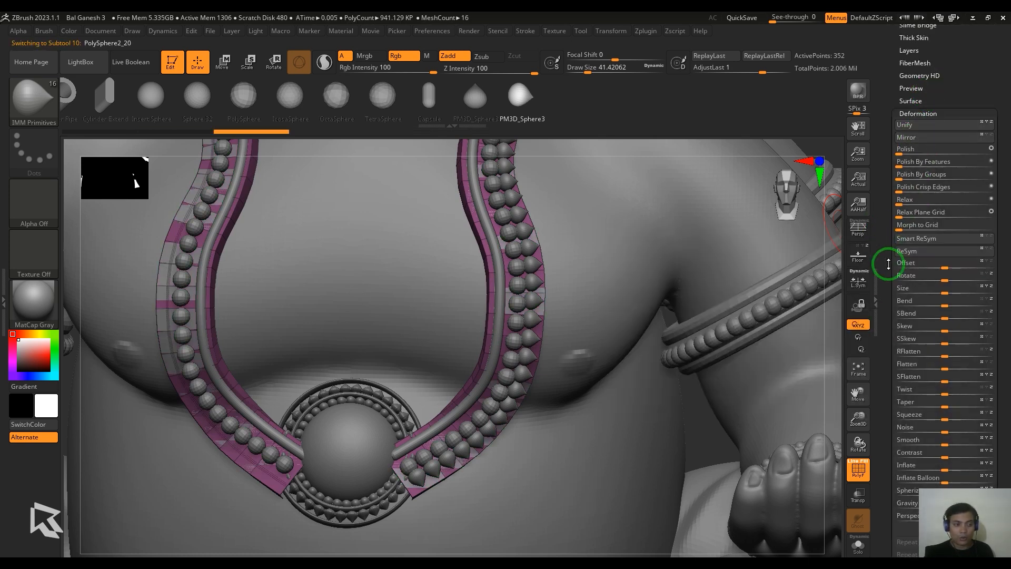
# Delete the redundant necklace strap subtool PolySphere2_20 and accept that this cannot be undone.
pyautogui.moveTo(967, 91)
pyautogui.mouseDown()
pyautogui.moveTo(986, 179)
pyautogui.moveTo(983, 226)
pyautogui.mouseUp()
pyautogui.click(911, 346)
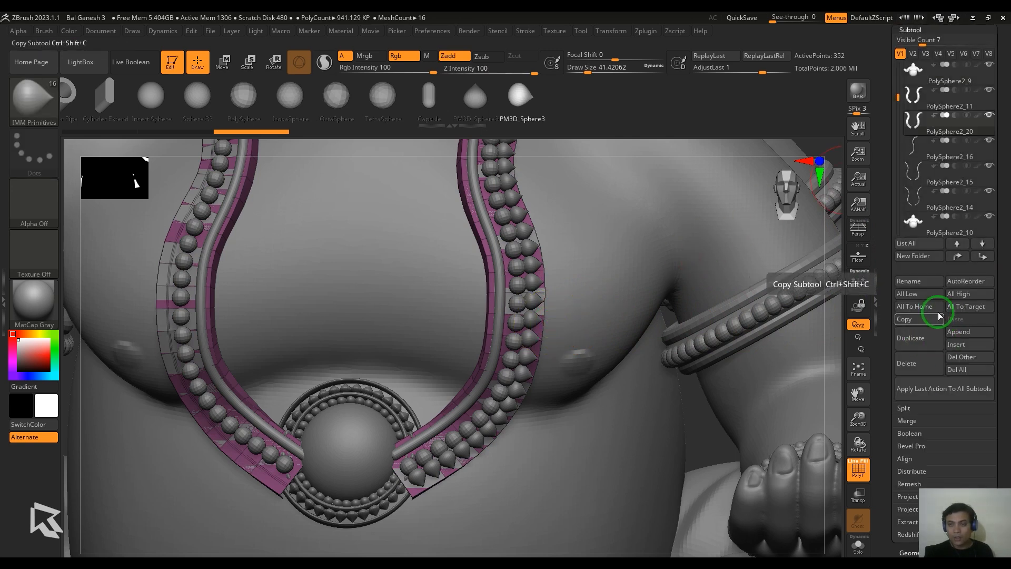
pyautogui.moveTo(926, 139)
pyautogui.click(907, 363)
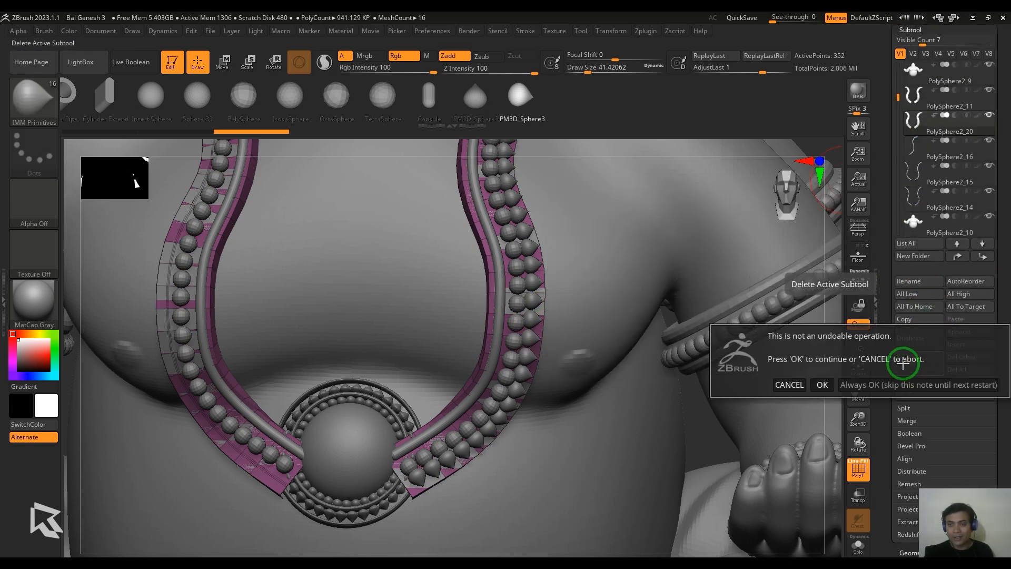
pyautogui.click(821, 384)
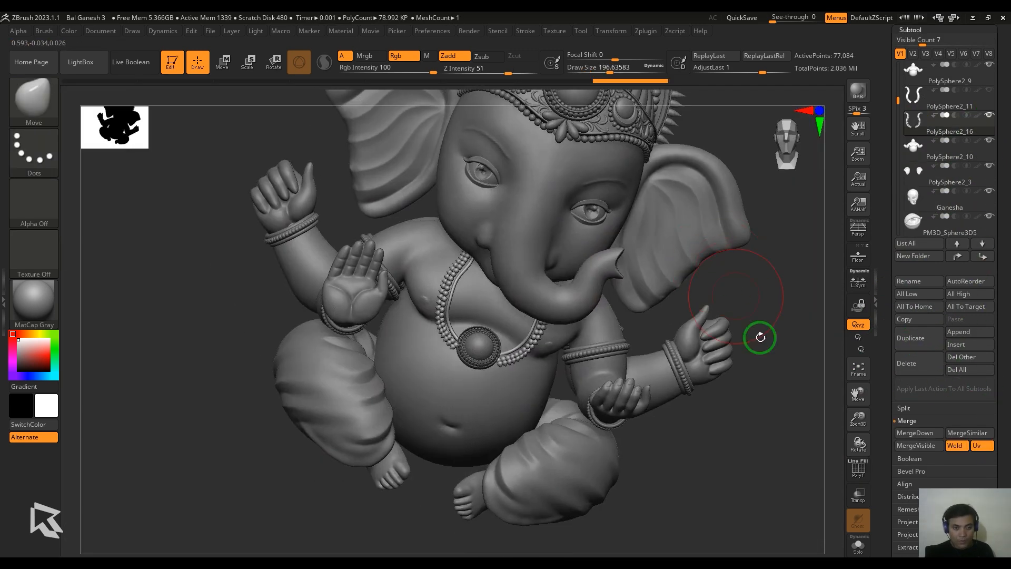
# Move the round pendant slightly down the belly at the bottom of the necklace.
pyautogui.keyDown('shift'); pyautogui.moveTo(760, 337); pyautogui.dragTo(814, 417); pyautogui.keyUp('shift')
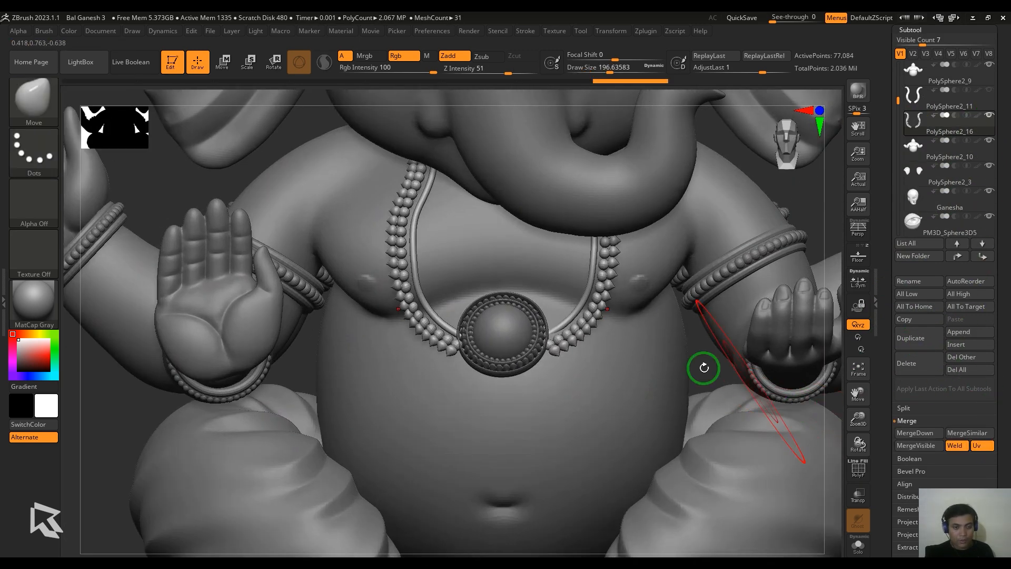
pyautogui.moveTo(615, 341)
pyautogui.mouseDown()
pyautogui.moveTo(620, 379)
pyautogui.moveTo(547, 379)
pyautogui.moveTo(503, 414)
pyautogui.mouseUp()
pyautogui.keyDown('alt'); pyautogui.click(501, 329); pyautogui.keyUp('alt')
pyautogui.press('w')
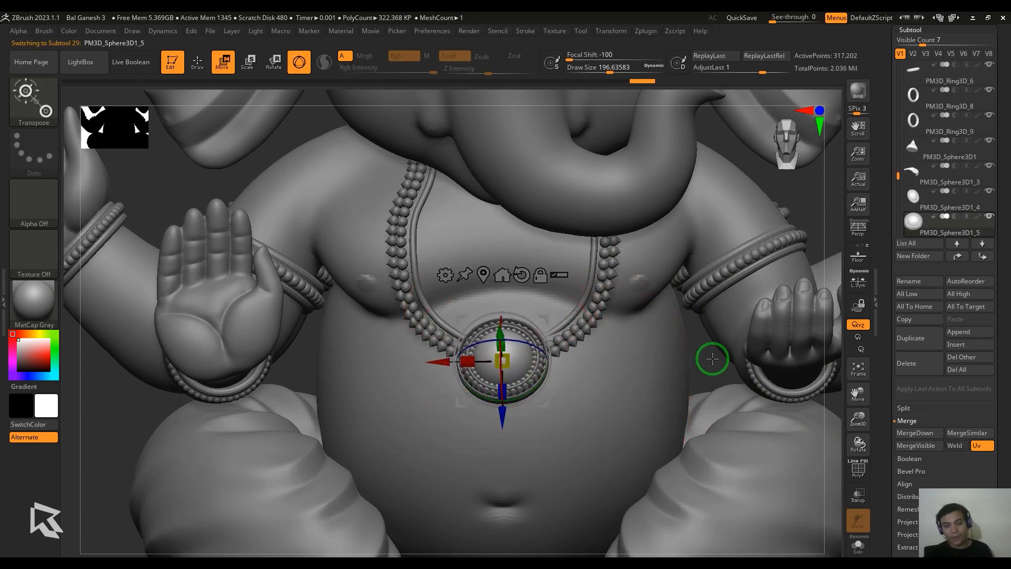
pyautogui.press('f')
pyautogui.press('q')
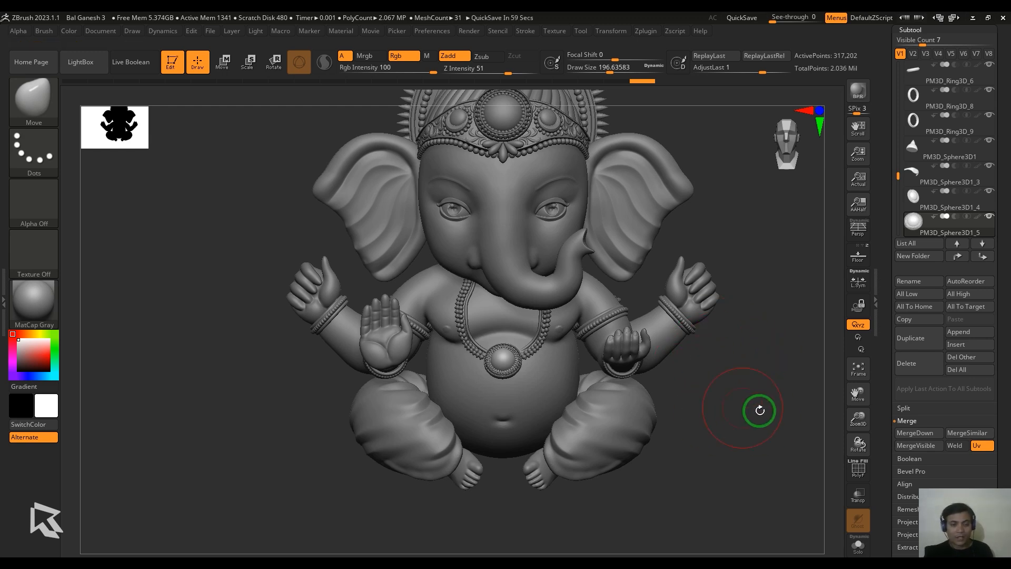
# Append the teardrop mesh PM3D_Sphere3D_2 to the Ganesha tool as a subtool.
pyautogui.keyDown('alt'); pyautogui.moveTo(759, 411); pyautogui.dragTo(768, 380); pyautogui.keyUp('alt')
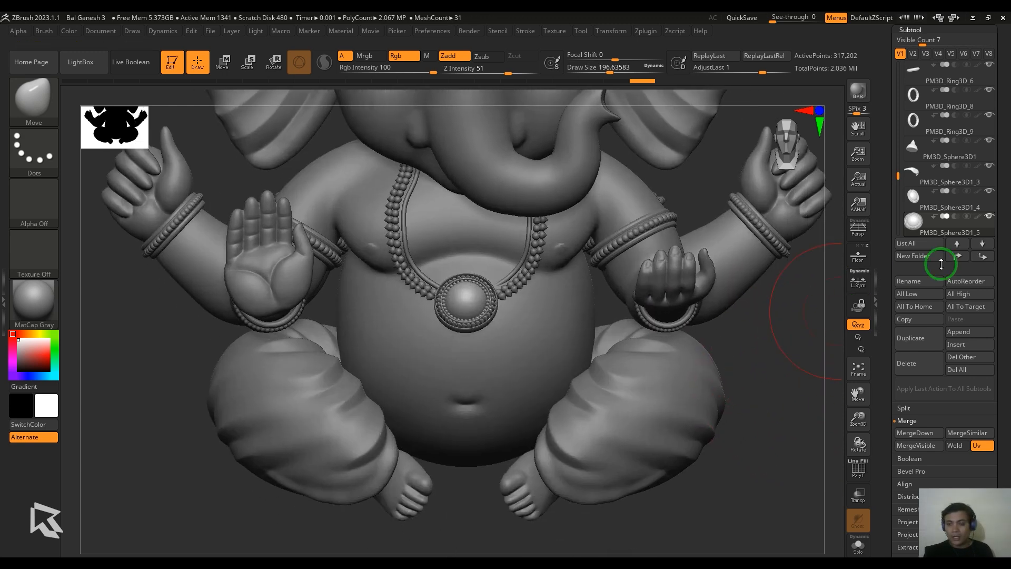
pyautogui.click(962, 334)
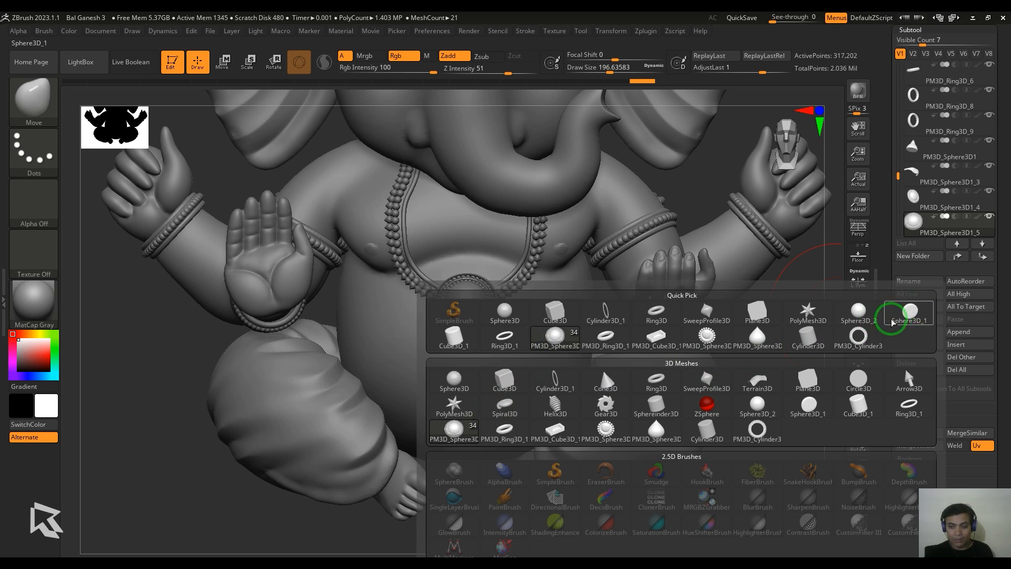
pyautogui.moveTo(758, 342)
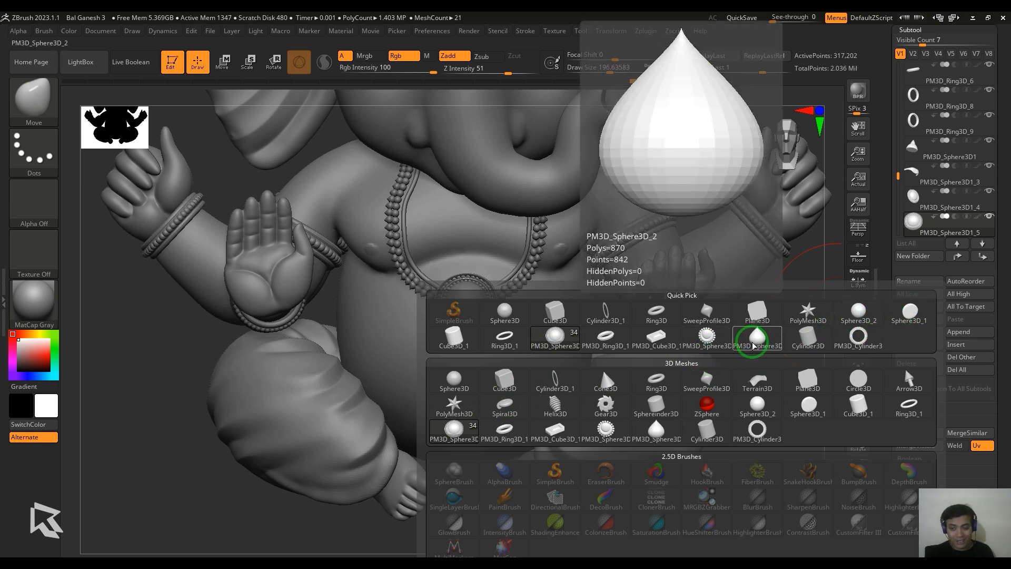
pyautogui.moveTo(855, 311)
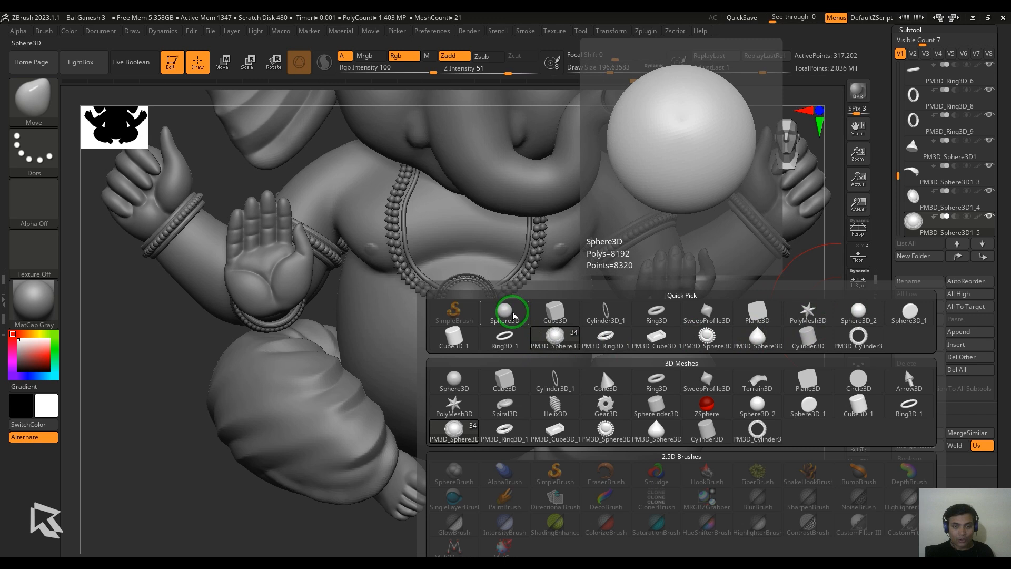
pyautogui.click(753, 331)
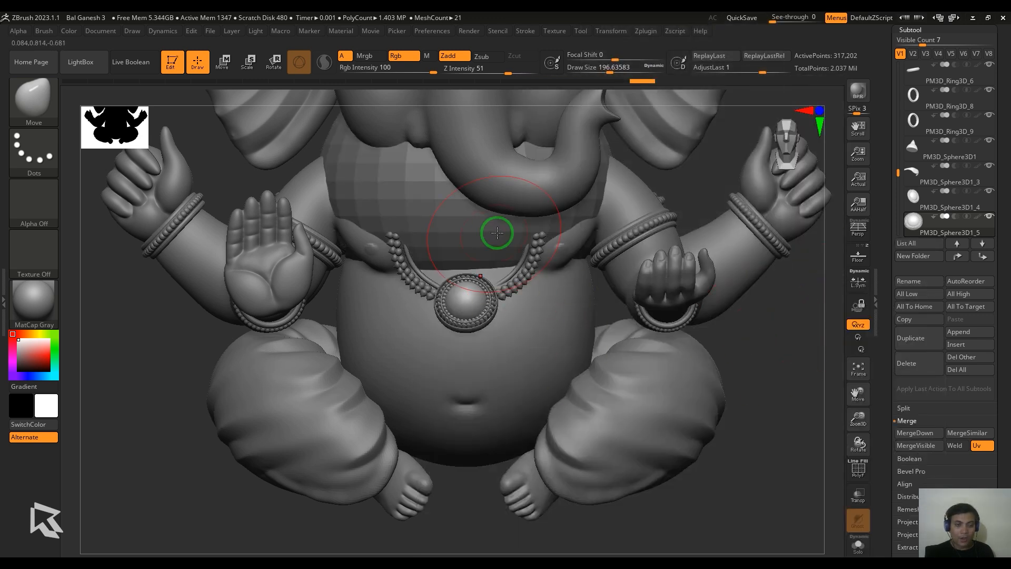
# Shrink the appended teardrop, rotate it and place it beside the pendant's lower edge with its tip pointing up toward the necklace.
pyautogui.press('f')
pyautogui.moveTo(898, 168); pyautogui.dragTo(898, 215)
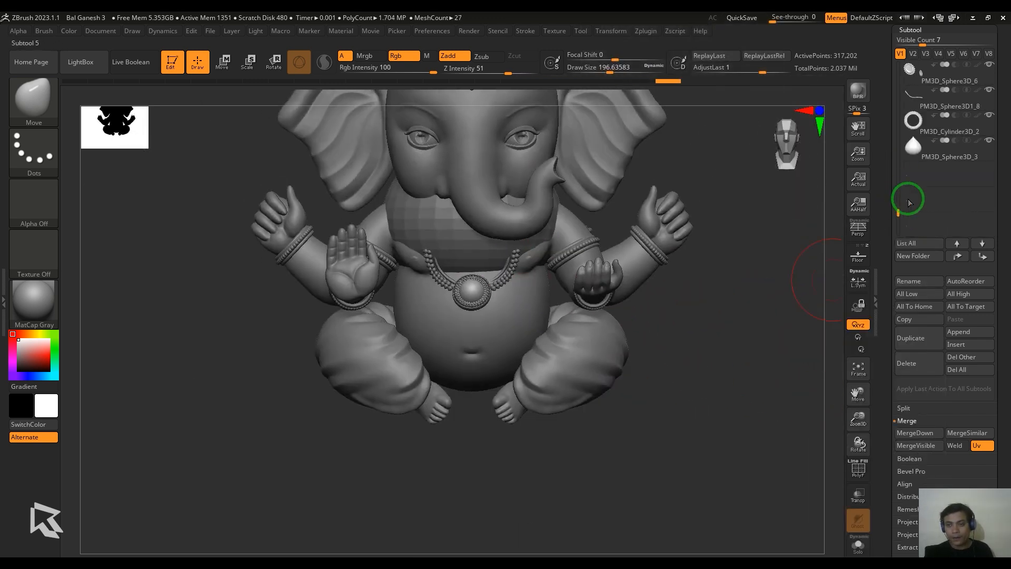
pyautogui.click(914, 149)
pyautogui.keyDown('shift'); pyautogui.moveTo(758, 284); pyautogui.dragTo(632, 285); pyautogui.keyUp('shift')
pyautogui.press('w')
pyautogui.moveTo(614, 190); pyautogui.dragTo(442, 189)
pyautogui.keyDown('shift'); pyautogui.moveTo(321, 242); pyautogui.dragTo(464, 247); pyautogui.keyUp('shift')
pyautogui.keyDown('alt'); pyautogui.moveTo(711, 295); pyautogui.dragTo(712, 334); pyautogui.keyUp('alt')
pyautogui.moveTo(379, 189); pyautogui.dragTo(475, 355)
pyautogui.keyDown('alt'); pyautogui.moveTo(672, 352); pyautogui.dragTo(668, 437); pyautogui.keyUp('alt')
pyautogui.moveTo(445, 267); pyautogui.dragTo(417, 355)
pyautogui.moveTo(483, 263); pyautogui.dragTo(535, 323)
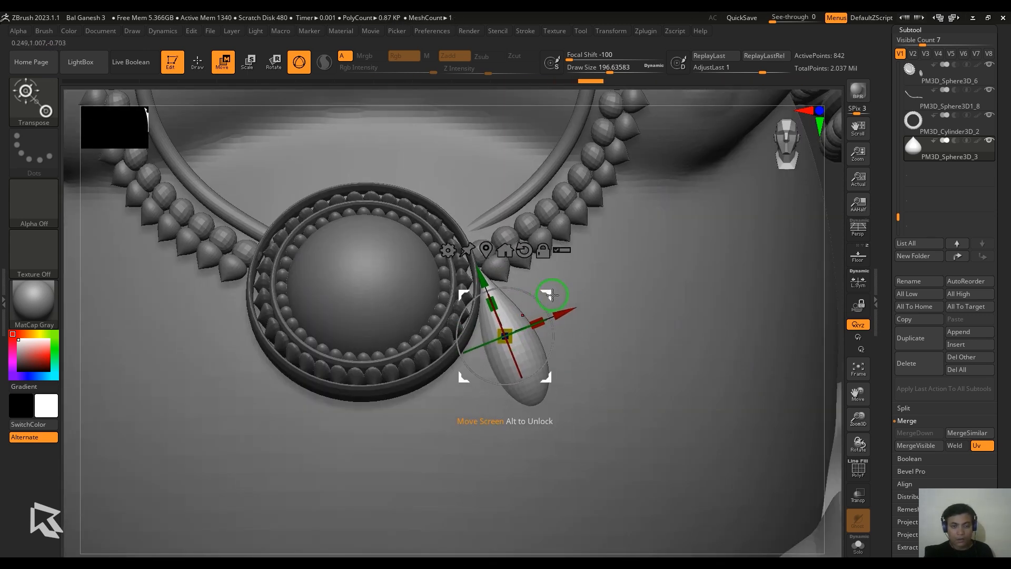
# Adjust the teardrop's depth and tilt from the side so it rests against the belly beside the pendant.
pyautogui.moveTo(837, 283); pyautogui.dragTo(571, 334)
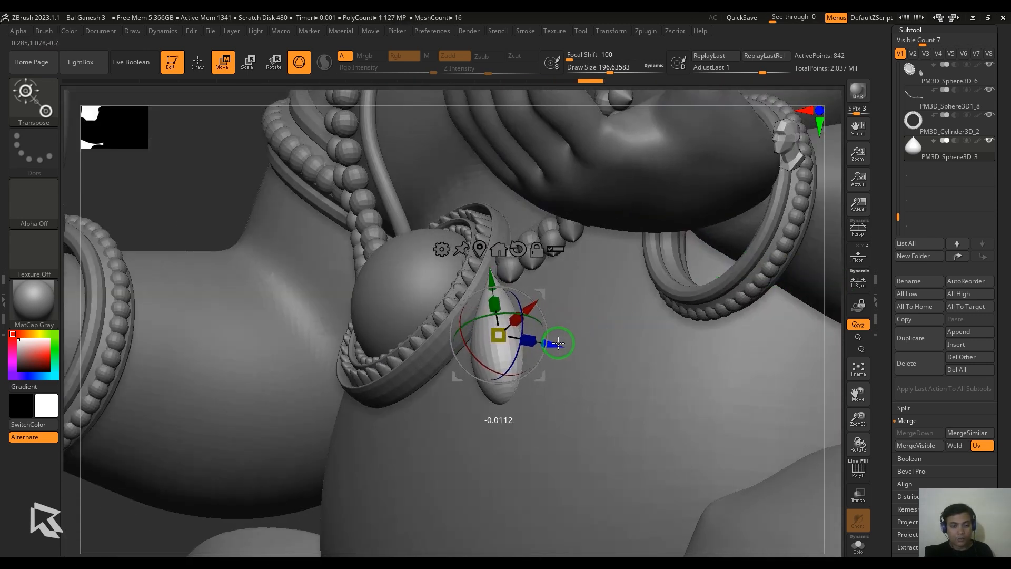
pyautogui.moveTo(465, 340); pyautogui.dragTo(463, 336)
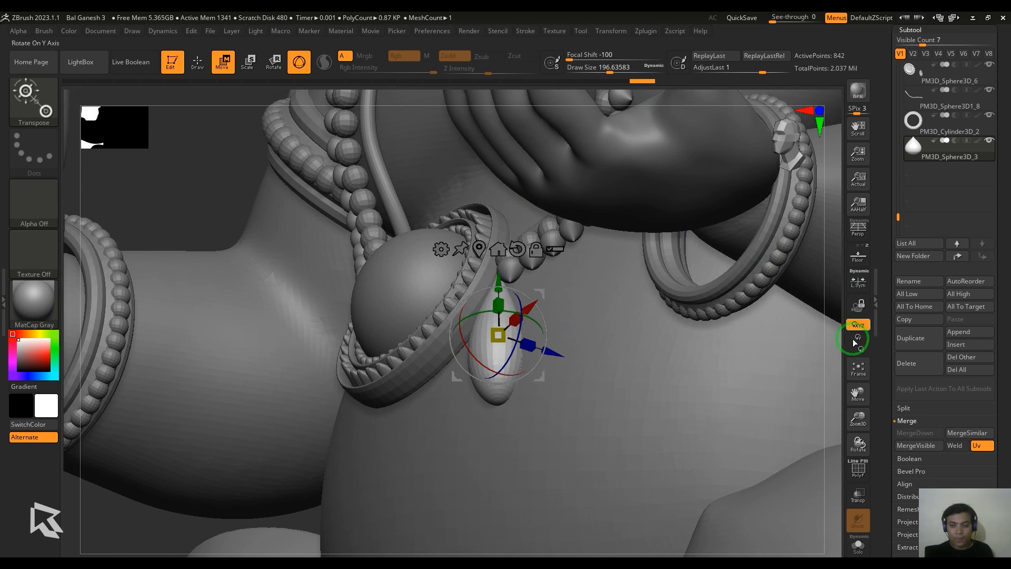
pyautogui.moveTo(854, 343)
pyautogui.mouseDown()
pyautogui.moveTo(858, 354)
pyautogui.moveTo(831, 352)
pyautogui.moveTo(837, 331)
pyautogui.mouseUp()
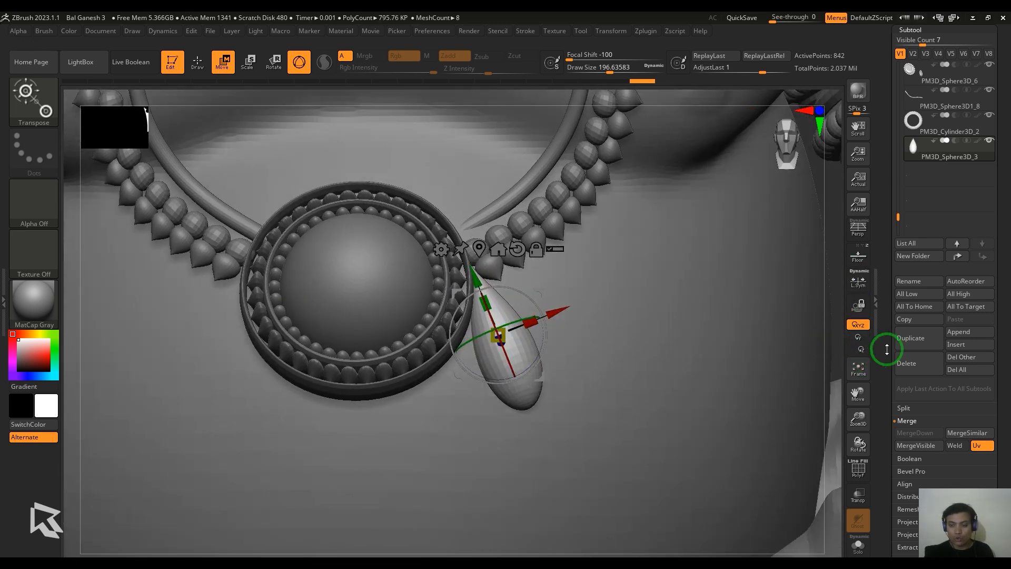
# Duplicate the teardrop twice, rotating and moving each copy to form a fan of three beside the pendant.
pyautogui.click(918, 338)
pyautogui.moveTo(540, 293); pyautogui.dragTo(597, 272)
pyautogui.moveTo(598, 290); pyautogui.dragTo(589, 261)
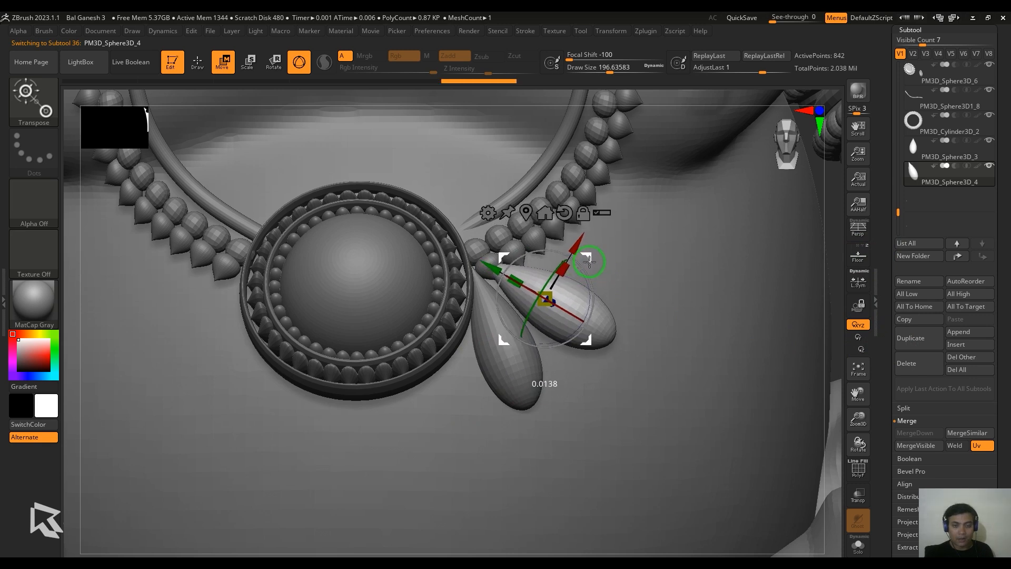
pyautogui.click(919, 338)
pyautogui.moveTo(533, 291); pyautogui.dragTo(574, 268)
# Bend the lowest teardrop by rotating its rounded end with a focal shift of 99.
pyautogui.keyDown('alt'); pyautogui.click(498, 332); pyautogui.keyUp('alt')
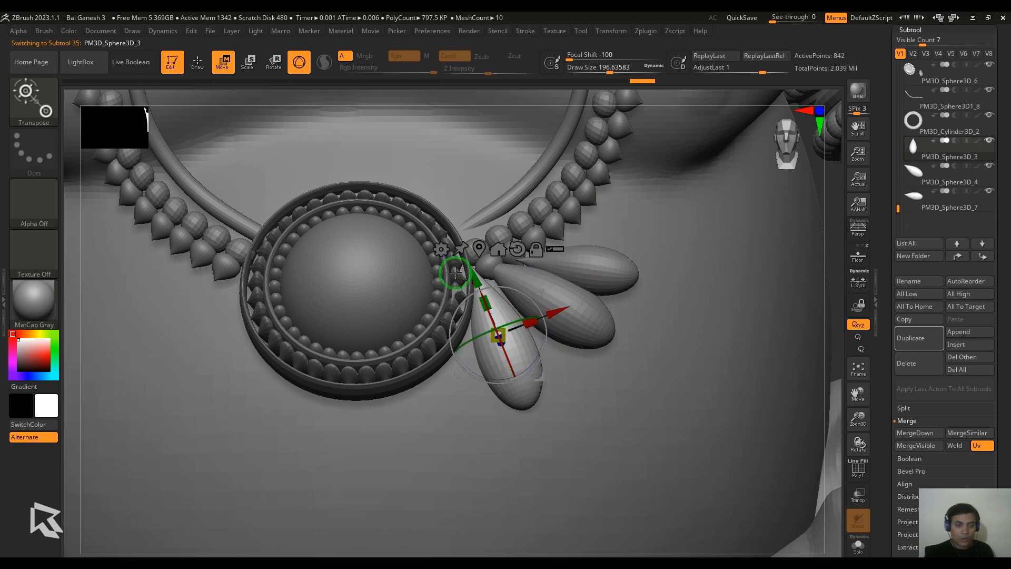
pyautogui.keyDown('alt'); pyautogui.moveTo(498, 331); pyautogui.dragTo(476, 284); pyautogui.keyUp('alt')
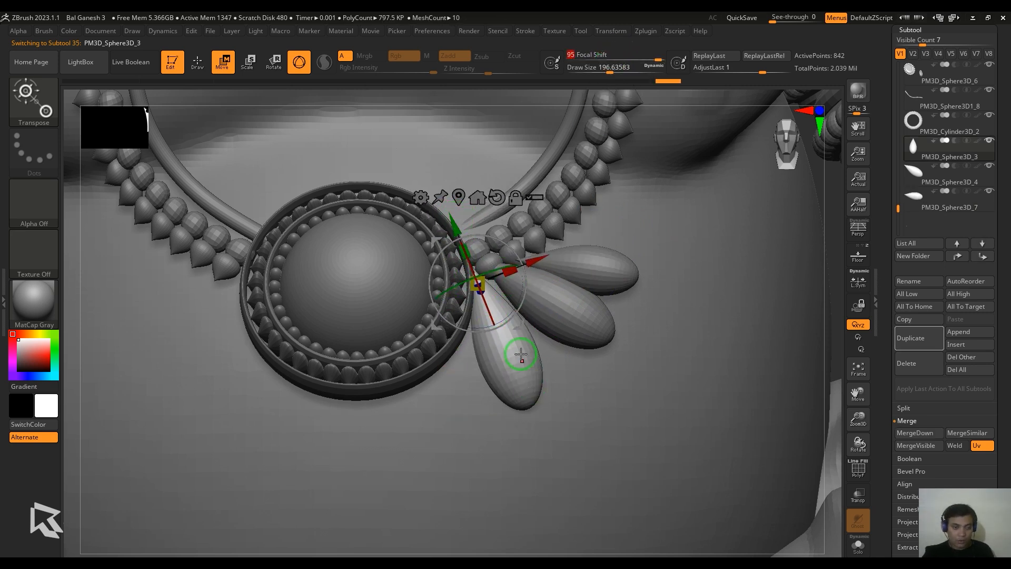
pyautogui.keyDown('alt'); pyautogui.moveTo(454, 223); pyautogui.dragTo(477, 336); pyautogui.keyUp('alt')
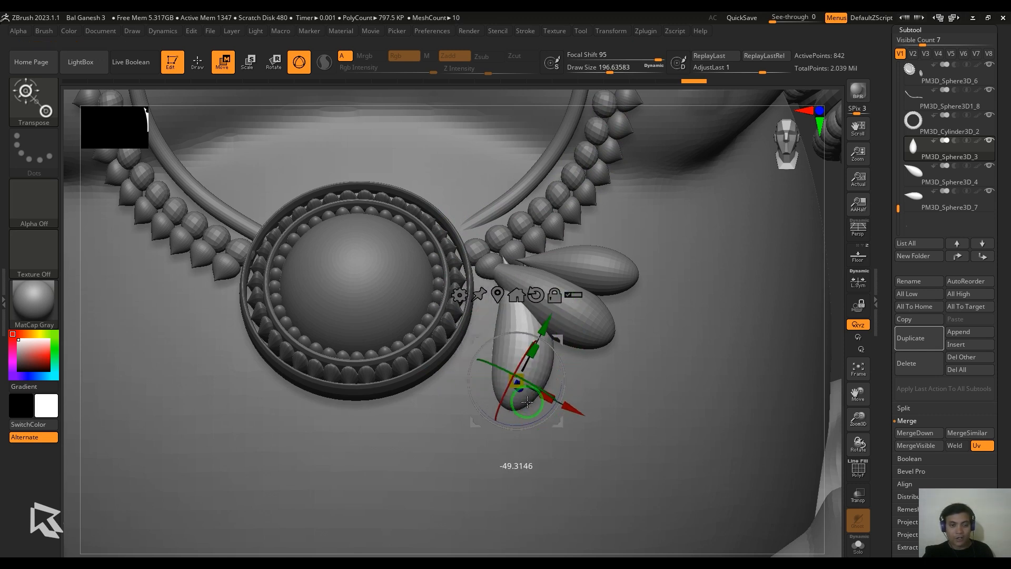
pyautogui.hotkey('ctrl', 'z')
pyautogui.moveTo(636, 56); pyautogui.dragTo(641, 56)
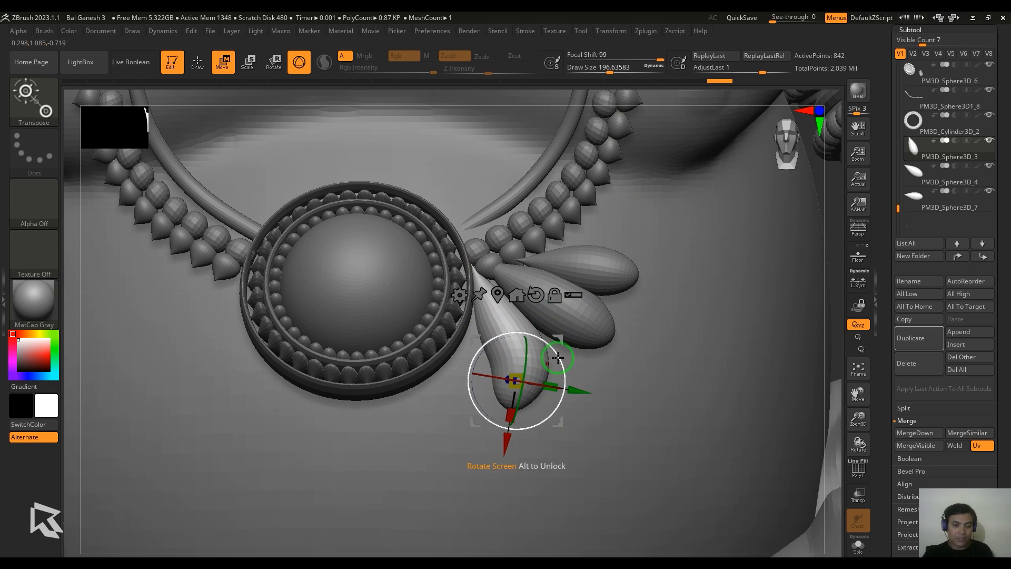
# Bend the middle teardrop of the fan downward with a focal shift of 98 and adjust its rotation.
pyautogui.keyDown('alt'); pyautogui.click(573, 321); pyautogui.keyUp('alt')
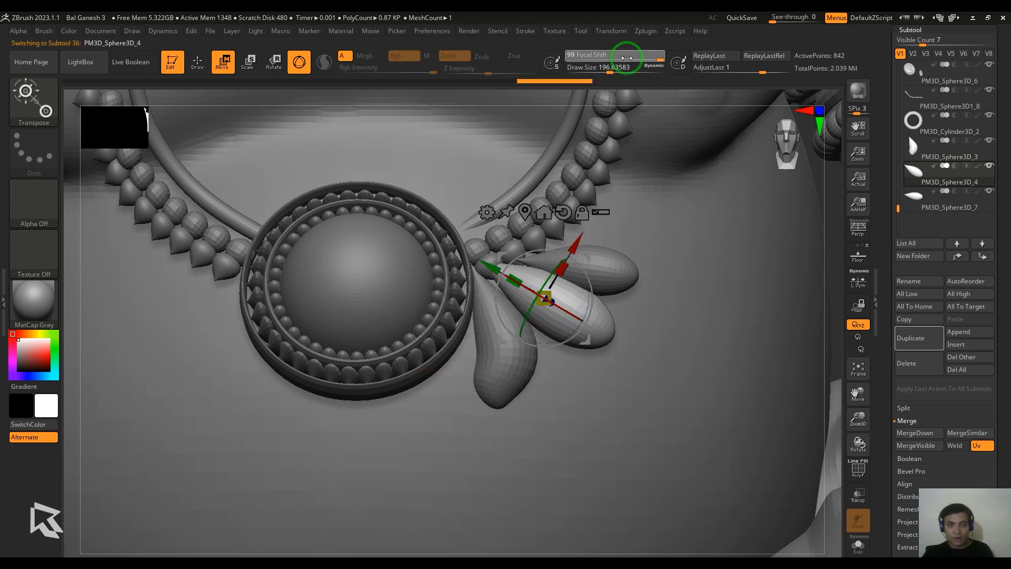
pyautogui.moveTo(630, 56); pyautogui.dragTo(629, 57)
pyautogui.keyDown('alt'); pyautogui.click(594, 327); pyautogui.keyUp('alt')
pyautogui.moveTo(642, 314); pyautogui.dragTo(590, 377)
pyautogui.moveTo(552, 368); pyautogui.dragTo(498, 409)
pyautogui.keyDown('alt'); pyautogui.click(496, 263); pyautogui.keyUp('alt')
pyautogui.moveTo(537, 219); pyautogui.dragTo(517, 237)
# Bend the uppermost teardrop of the fan downward by rotating its rounded end.
pyautogui.keyDown('alt'); pyautogui.click(600, 274); pyautogui.keyUp('alt')
pyautogui.keyDown('alt'); pyautogui.click(614, 287); pyautogui.keyUp('alt')
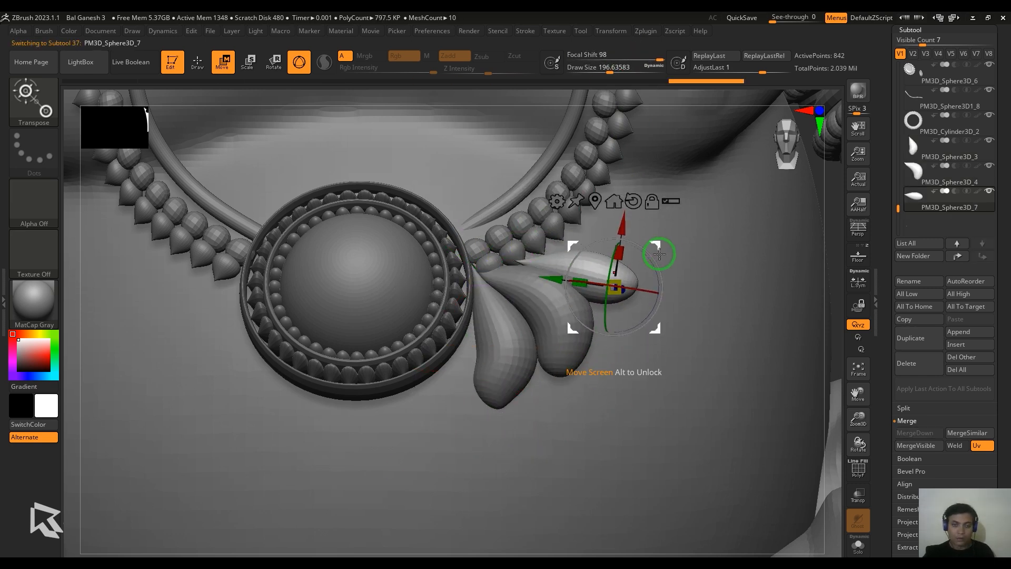
pyautogui.moveTo(661, 253); pyautogui.dragTo(649, 261)
pyautogui.moveTo(641, 268); pyautogui.dragTo(624, 337)
pyautogui.keyDown('alt'); pyautogui.click(517, 264); pyautogui.keyUp('alt')
# Reset the focal shift to -100 and reposition the uppermost teardrop in depth to fit the fan against the belly.
pyautogui.moveTo(796, 307); pyautogui.dragTo(727, 337, button='right')
pyautogui.press('q')
pyautogui.press('w')
pyautogui.keyDown('alt'); pyautogui.click(470, 348); pyautogui.keyUp('alt')
pyautogui.moveTo(613, 55); pyautogui.dragTo(569, 56)
pyautogui.moveTo(470, 340); pyautogui.dragTo(515, 311)
pyautogui.keyDown('alt'); pyautogui.click(505, 337); pyautogui.keyUp('alt')
pyautogui.keyDown('alt'); pyautogui.click(523, 314); pyautogui.keyUp('alt')
pyautogui.click(465, 222)
pyautogui.moveTo(569, 274); pyautogui.dragTo(337, 311, button='right')
pyautogui.moveTo(560, 335); pyautogui.dragTo(565, 335)
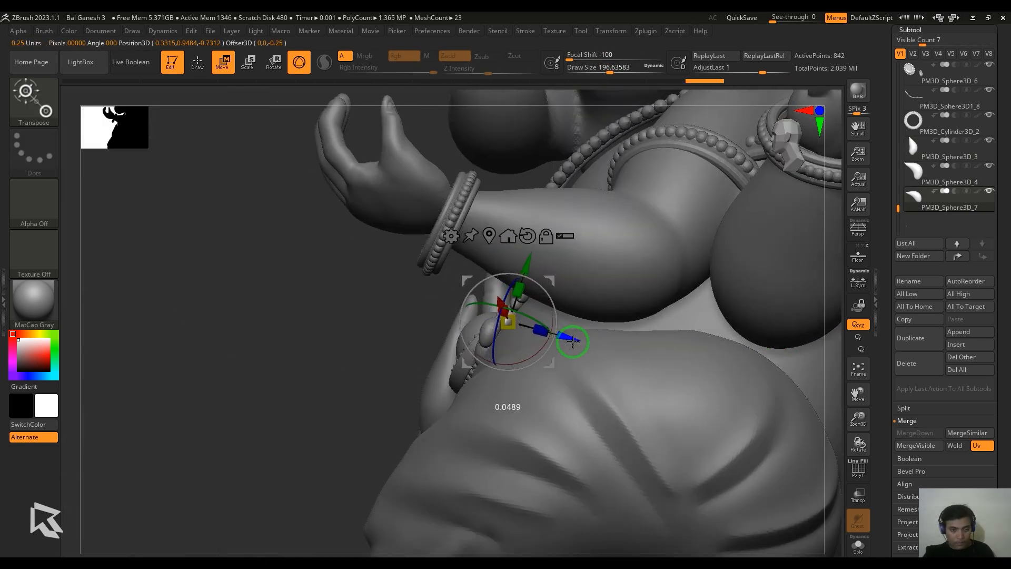
# Nudge the uppermost and middle teardrops closer to the pendant to tighten the fan.
pyautogui.moveTo(304, 395); pyautogui.dragTo(365, 465, button='right')
pyautogui.keyDown('ctrl'); pyautogui.moveTo(623, 279); pyautogui.dragTo(647, 414, button='right'); pyautogui.keyUp('ctrl')
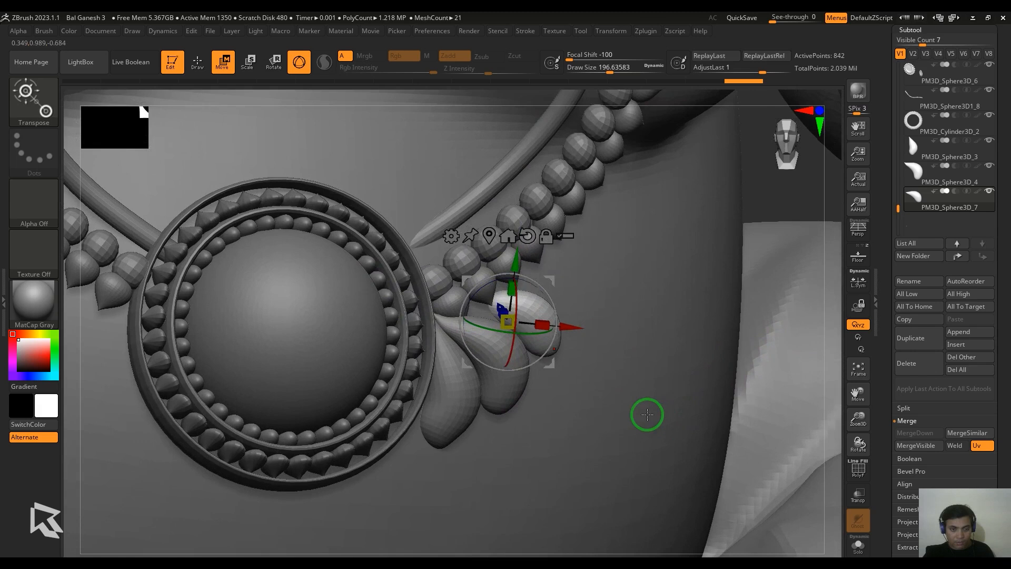
pyautogui.moveTo(502, 308); pyautogui.dragTo(487, 309)
pyautogui.keyDown('alt'); pyautogui.click(515, 396); pyautogui.keyUp('alt')
pyautogui.moveTo(453, 350); pyautogui.dragTo(446, 345)
pyautogui.keyDown('ctrl'); pyautogui.moveTo(853, 475); pyautogui.dragTo(787, 527, button='right'); pyautogui.keyUp('ctrl')
pyautogui.press('q')
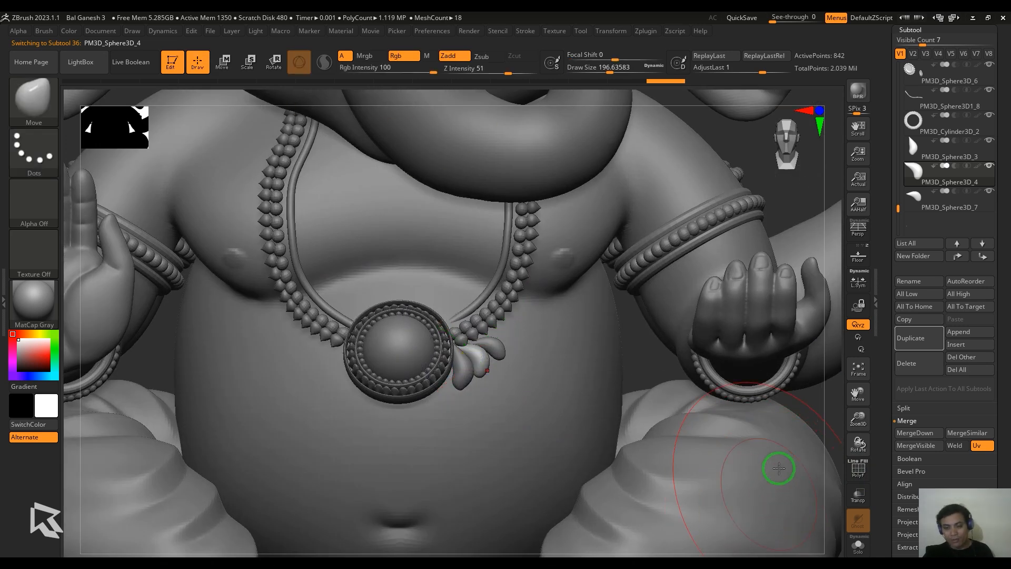
# Merge the three curved teardrops into one subtool, starting from PM3D_Sphere3D_3.
pyautogui.moveTo(824, 430); pyautogui.dragTo(823, 395, button='right')
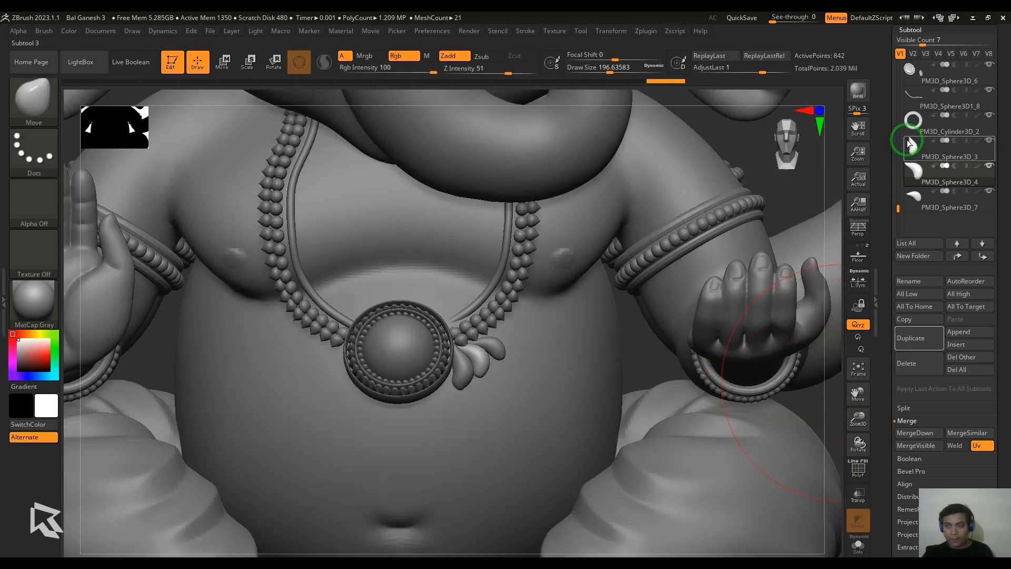
pyautogui.click(907, 141)
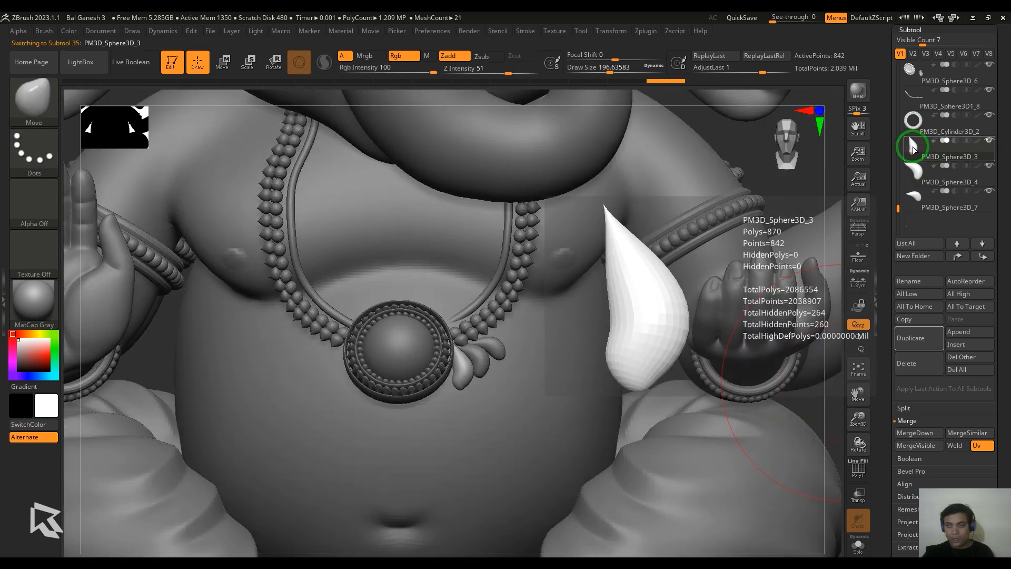
pyautogui.click(917, 432)
pyautogui.click(917, 432)
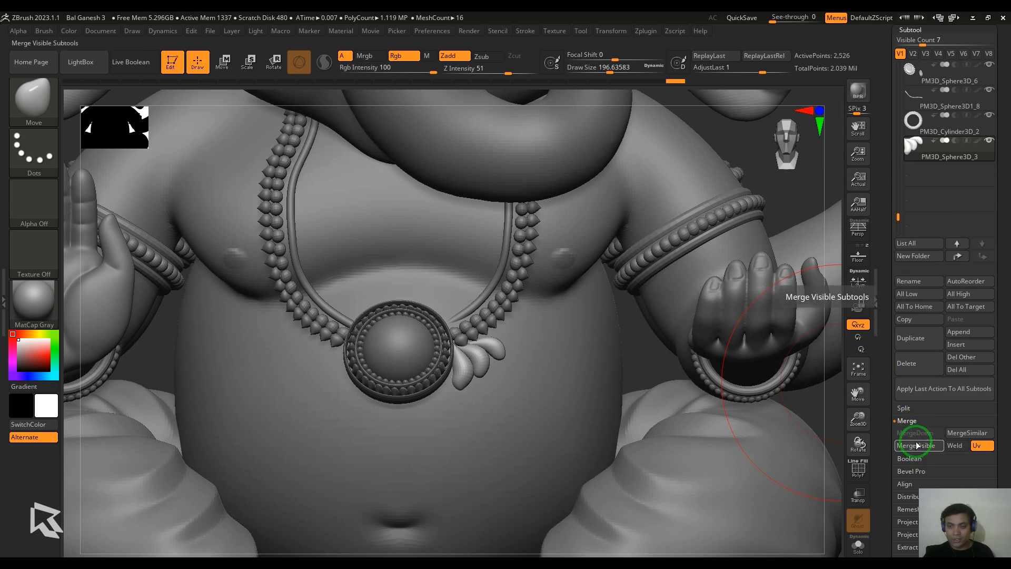
# Duplicate the merged teardrop fan and mirror the copy to the opposite side of the pendant.
pyautogui.click(921, 339)
pyautogui.moveTo(994, 395); pyautogui.dragTo(988, 285)
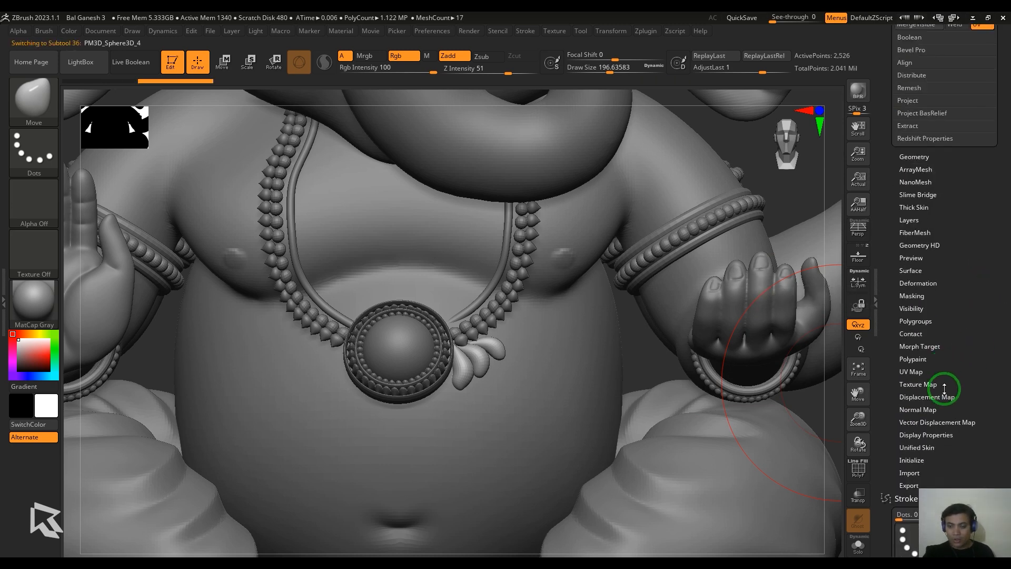
pyautogui.click(918, 283)
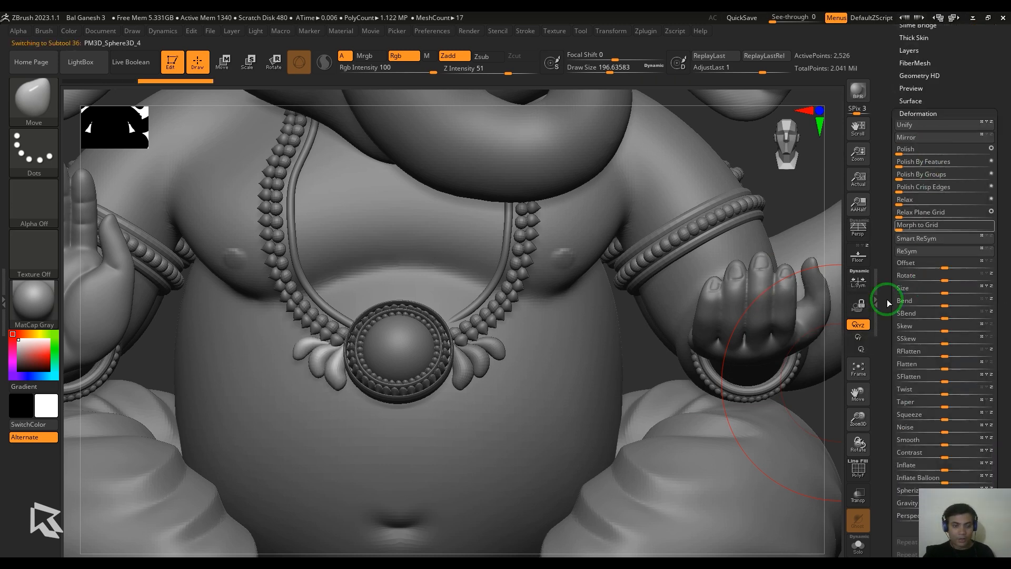
pyautogui.press('f')
pyautogui.keyDown('ctrl'); pyautogui.moveTo(770, 360); pyautogui.dragTo(769, 358, button='right'); pyautogui.keyUp('ctrl')
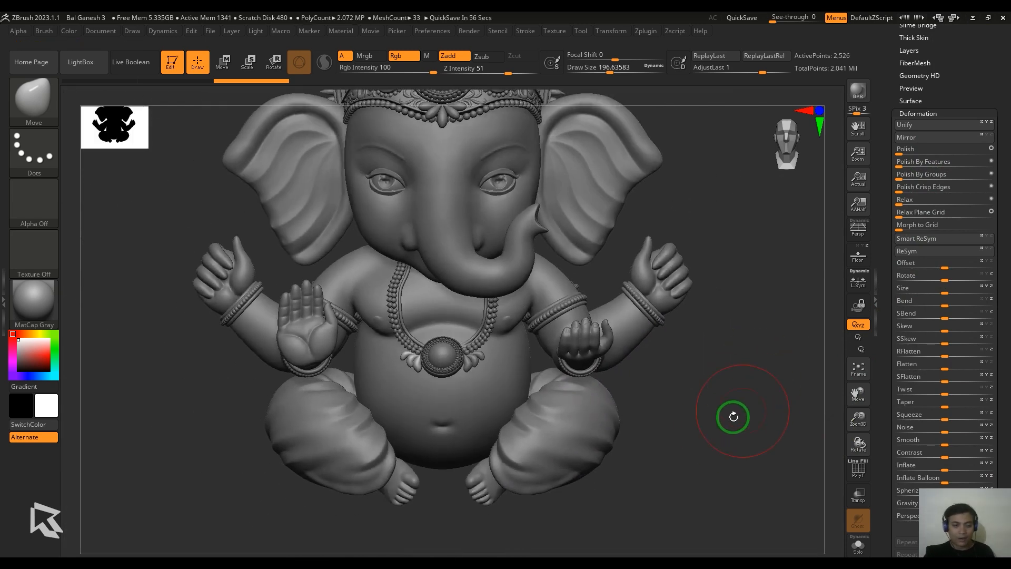
pyautogui.keyDown('ctrl'); pyautogui.moveTo(719, 416); pyautogui.dragTo(728, 440, button='right'); pyautogui.keyUp('ctrl')
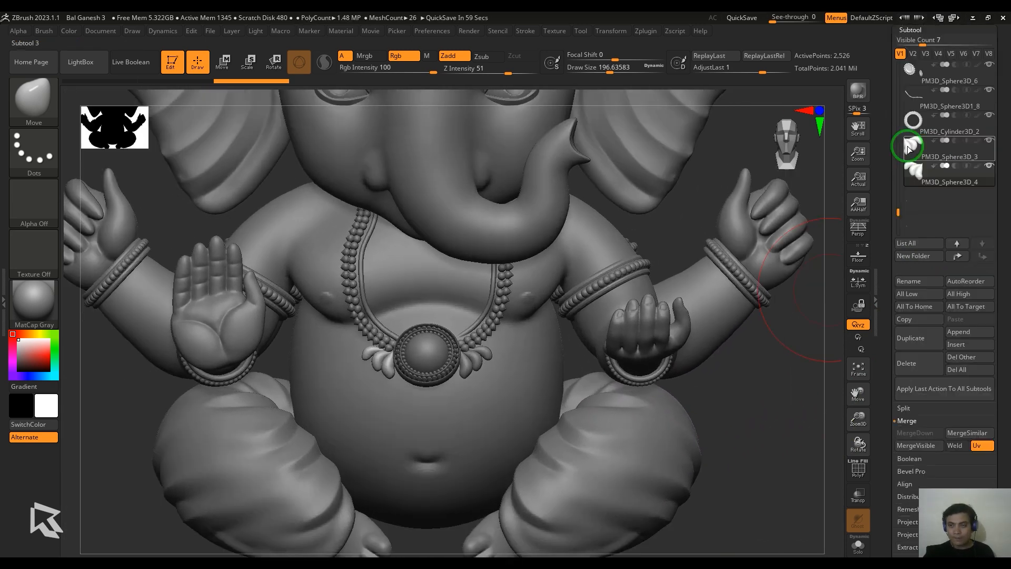
# Merge the two mirrored teardrop fans into one subtool and append the straight teardrop mesh as a new subtool.
pyautogui.click(916, 151)
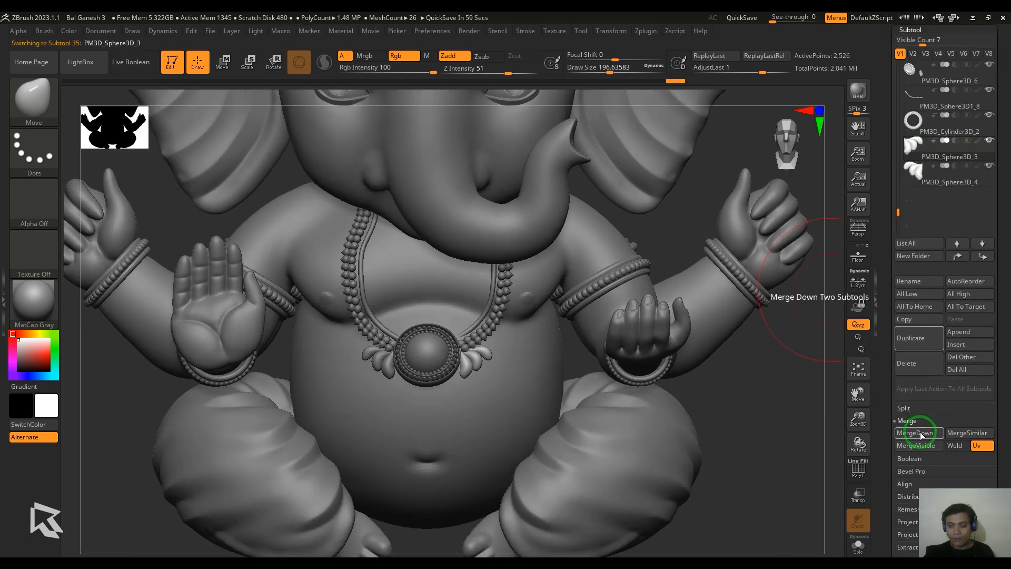
pyautogui.click(919, 433)
pyautogui.click(961, 332)
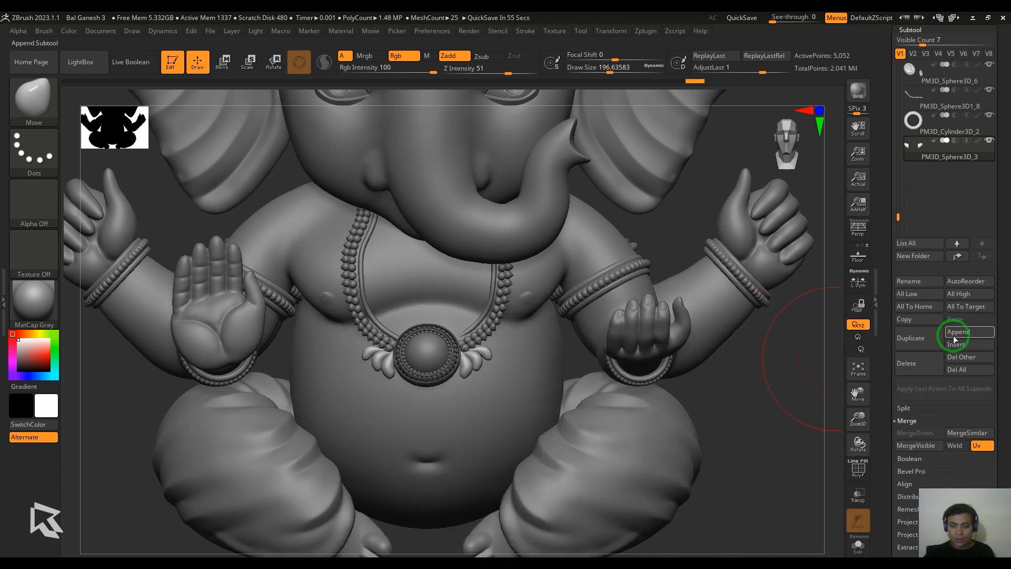
pyautogui.click(958, 332)
pyautogui.click(757, 338)
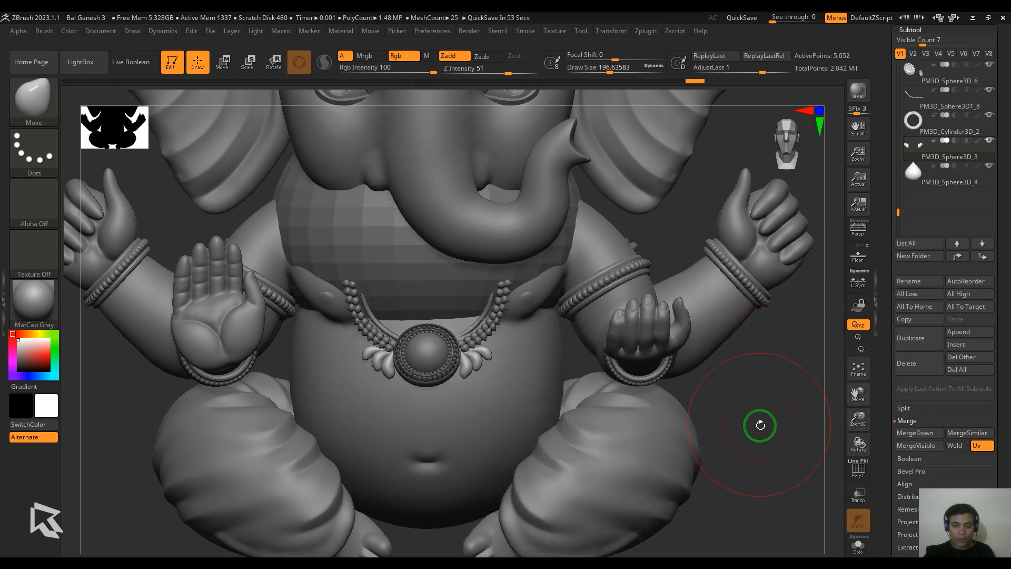
# Turn the appended teardrop so its tip points down and move it out in front of the statue.
pyautogui.keyDown('ctrl'); pyautogui.moveTo(760, 424); pyautogui.dragTo(730, 378, button='right'); pyautogui.keyUp('ctrl')
pyautogui.moveTo(730, 377); pyautogui.dragTo(706, 368, button='right')
pyautogui.keyDown('alt'); pyautogui.click(505, 281); pyautogui.keyUp('alt')
pyautogui.press('w')
pyautogui.moveTo(466, 270); pyautogui.dragTo(377, 270)
pyautogui.moveTo(395, 237); pyautogui.dragTo(458, 287)
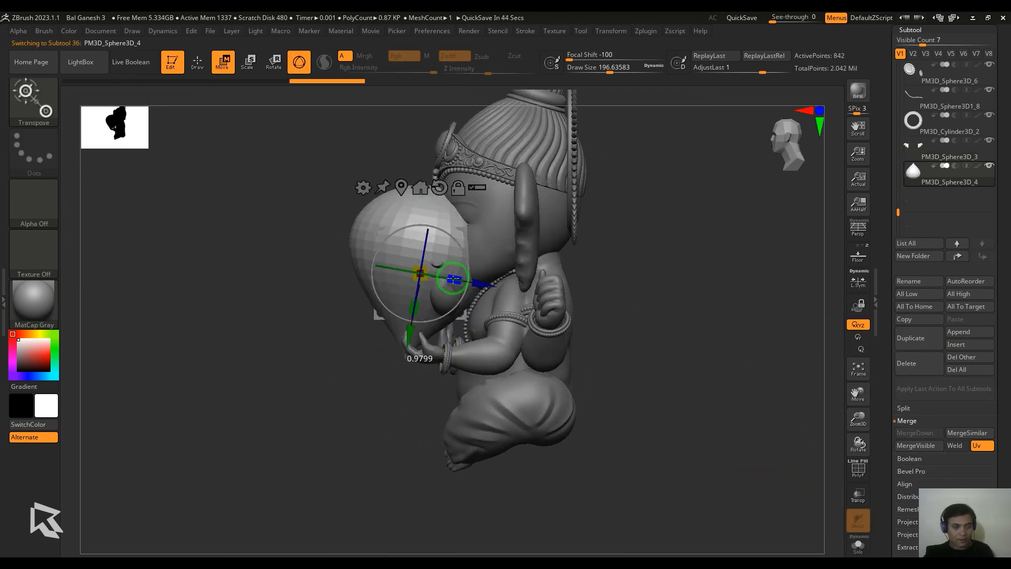
# Scale the appended teardrop down and place it against the belly, centred directly under the round pendant.
pyautogui.keyDown('shift'); pyautogui.moveTo(658, 358); pyautogui.dragTo(747, 358, button='right'); pyautogui.keyUp('shift')
pyautogui.keyDown('ctrl'); pyautogui.moveTo(684, 336); pyautogui.dragTo(685, 411, button='right'); pyautogui.keyUp('ctrl')
pyautogui.moveTo(419, 402); pyautogui.dragTo(427, 364)
pyautogui.keyDown('shift'); pyautogui.moveTo(748, 358); pyautogui.dragTo(658, 358, button='right'); pyautogui.keyUp('shift')
pyautogui.moveTo(543, 458); pyautogui.dragTo(542, 467)
pyautogui.keyDown('shift'); pyautogui.moveTo(658, 358); pyautogui.dragTo(747, 358, button='right'); pyautogui.keyUp('shift')
pyautogui.keyDown('ctrl'); pyautogui.moveTo(684, 337); pyautogui.dragTo(684, 411, button='right'); pyautogui.keyUp('ctrl')
pyautogui.moveTo(550, 402); pyautogui.dragTo(559, 328)
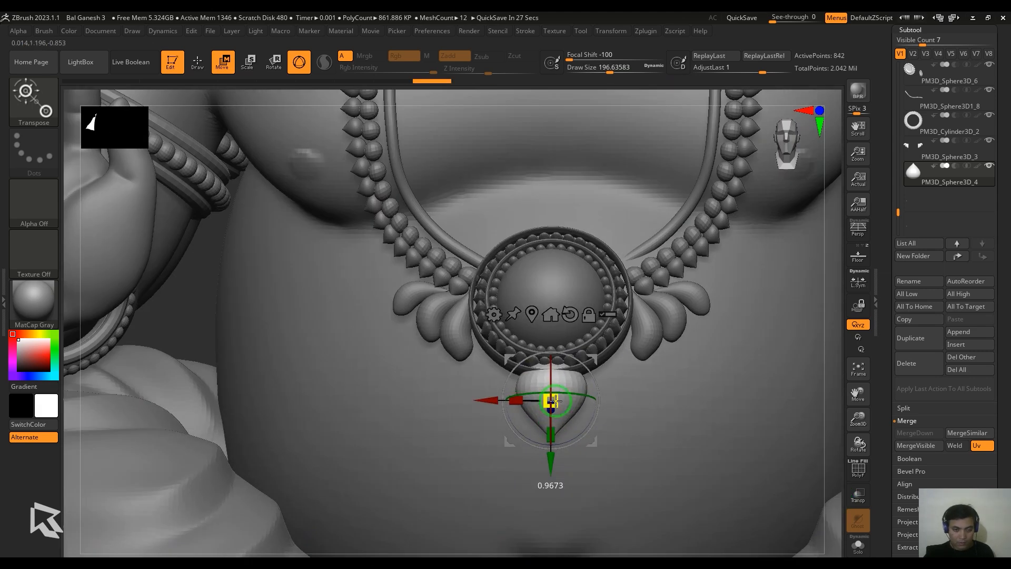
pyautogui.moveTo(551, 459); pyautogui.dragTo(553, 467)
# Duplicate the hanging teardrop and tilt the copy beside it, and mirror a duplicate of that copy to the other side.
pyautogui.click(913, 340)
pyautogui.moveTo(592, 364); pyautogui.dragTo(643, 368)
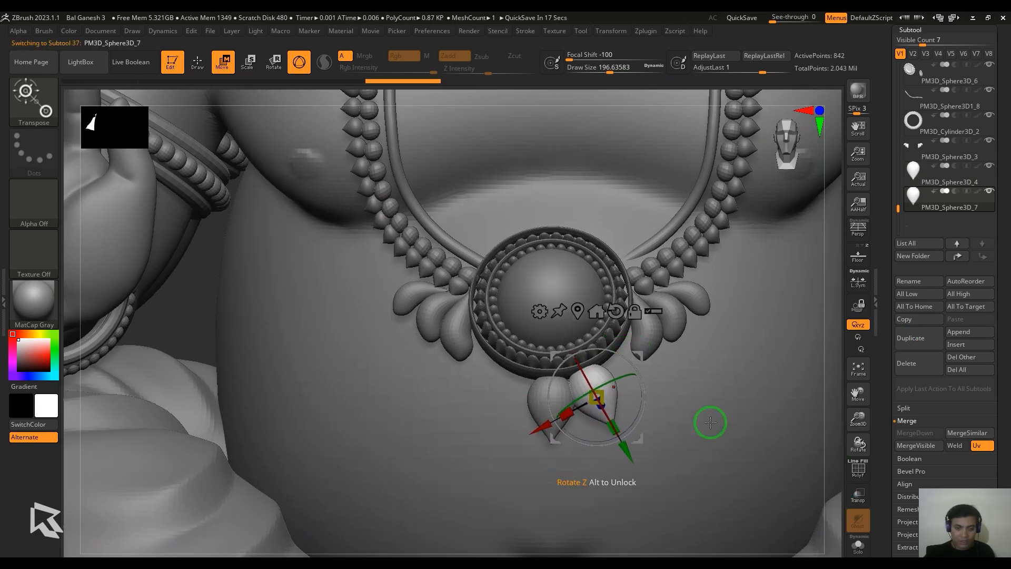
pyautogui.click(924, 349)
pyautogui.moveTo(986, 417); pyautogui.dragTo(946, 253)
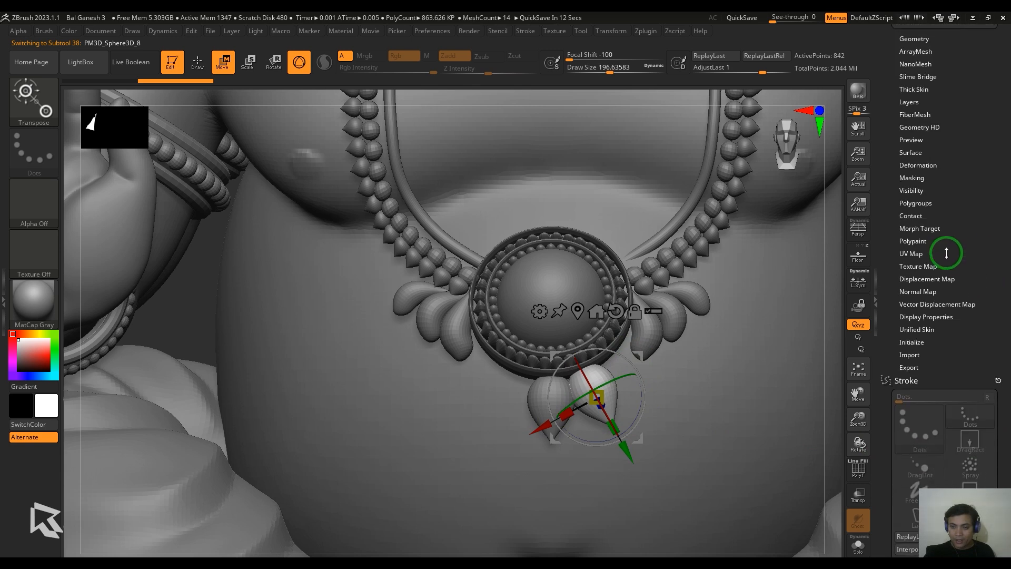
pyautogui.click(928, 167)
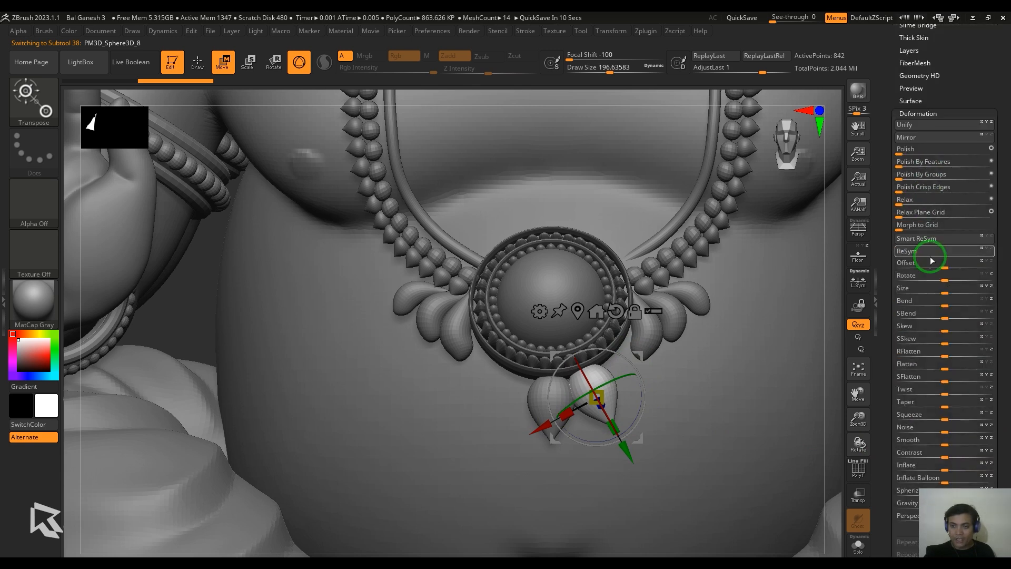
pyautogui.click(918, 139)
pyautogui.press('q')
pyautogui.moveTo(979, 68)
pyautogui.mouseDown()
pyautogui.moveTo(977, 129)
pyautogui.moveTo(932, 165)
pyautogui.mouseUp()
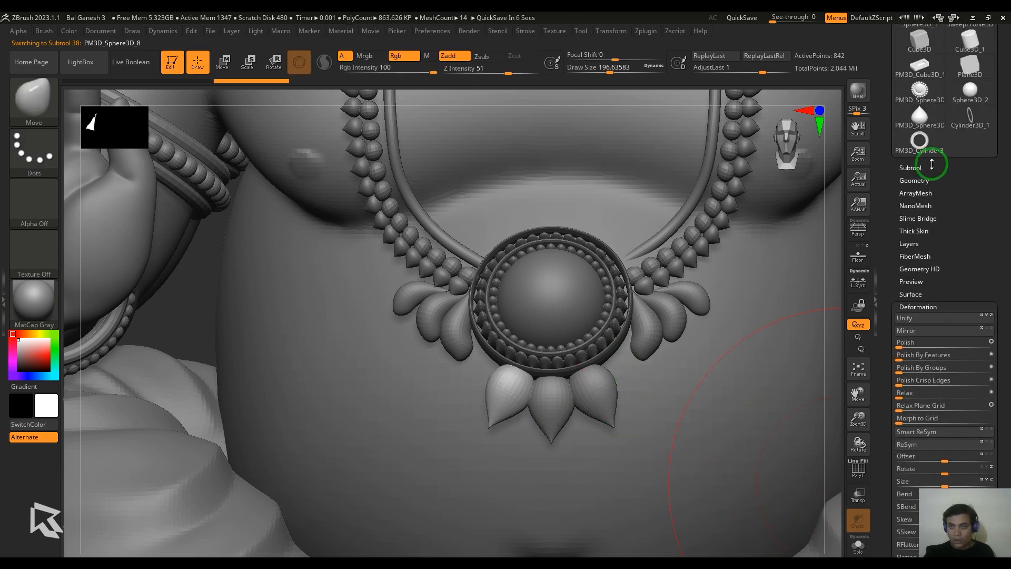
pyautogui.click(932, 164)
pyautogui.click(910, 150)
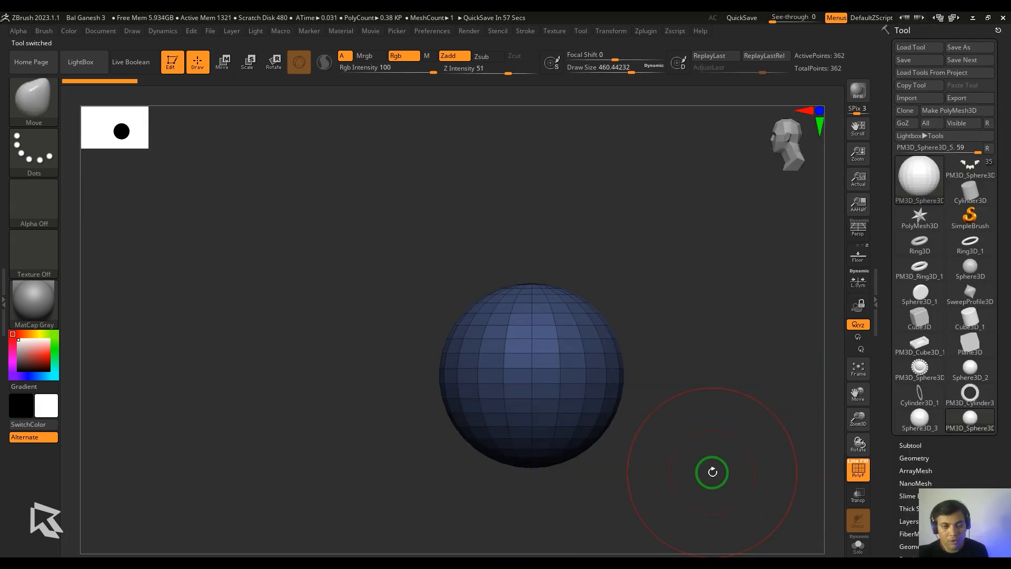
# Taper the sphere mesh to a point at its upper end with a gizmo deformer to form a teardrop.
pyautogui.press('w')
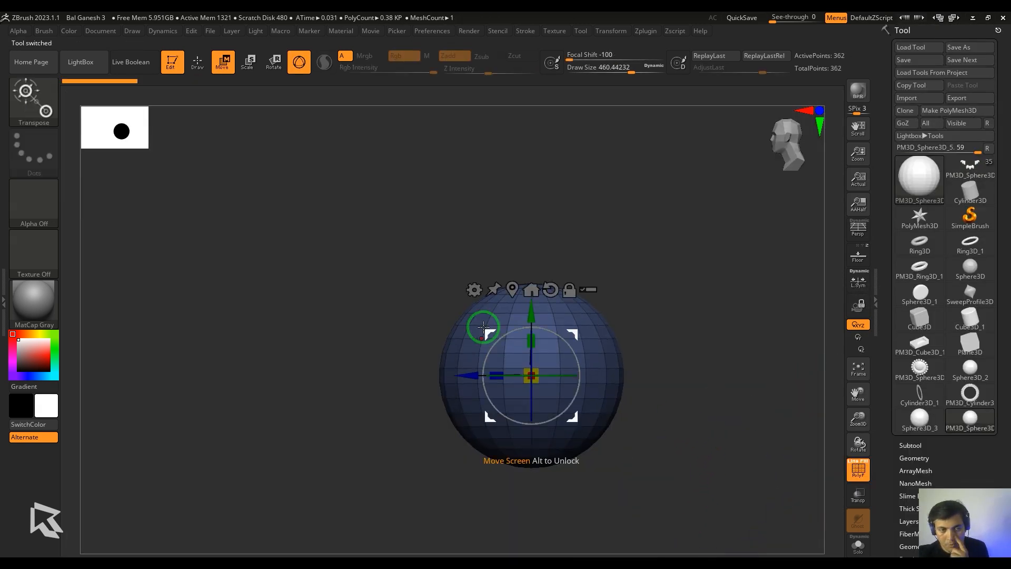
pyautogui.click(474, 290)
pyautogui.click(570, 402)
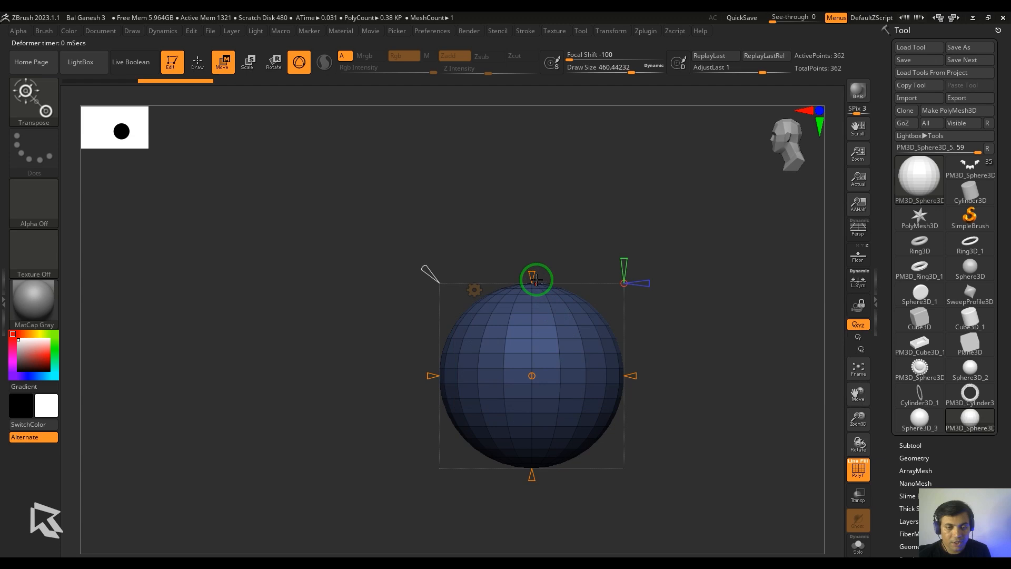
pyautogui.moveTo(535, 276); pyautogui.dragTo(526, 352)
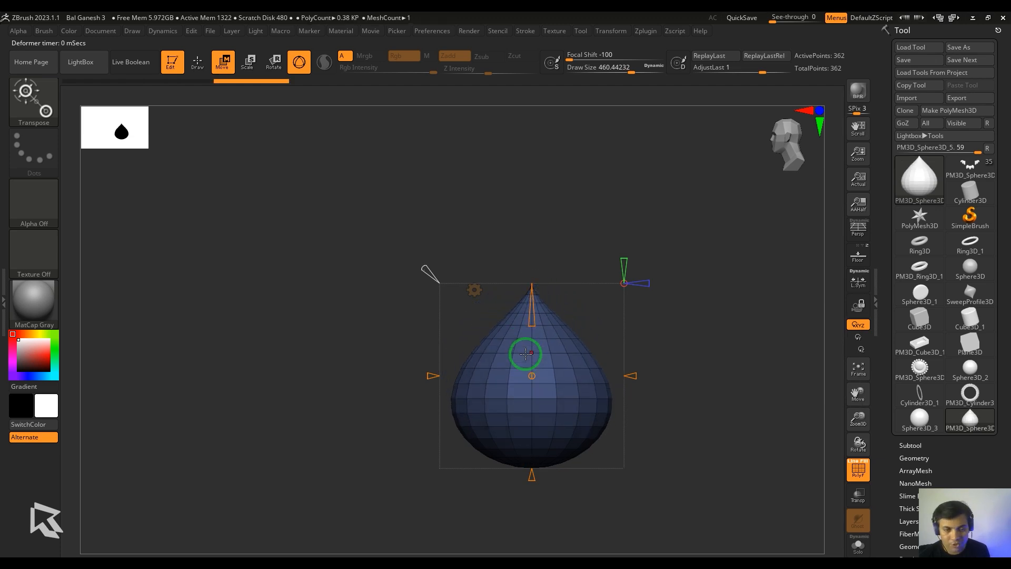
pyautogui.click(475, 290)
pyautogui.click(670, 287)
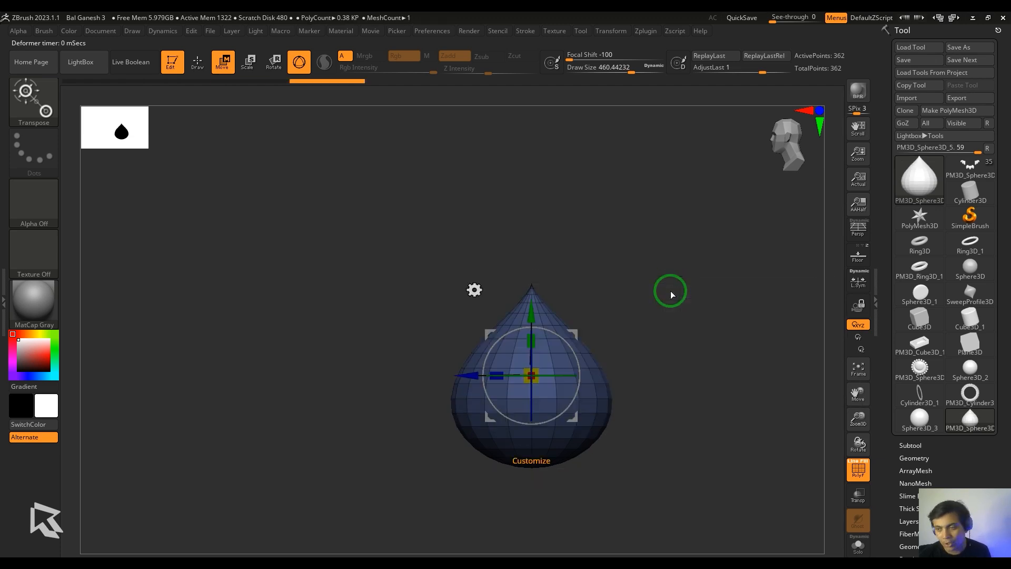
# Load a Cylinder3D primitive as the active tool and view it from the front.
pyautogui.click(919, 217)
pyautogui.click(919, 182)
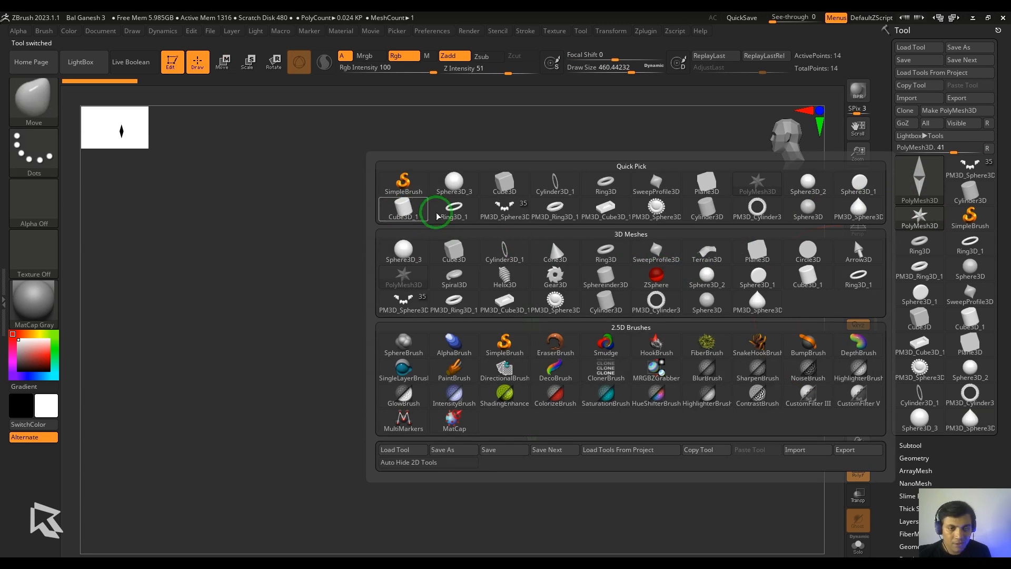
pyautogui.click(796, 274)
pyautogui.click(909, 191)
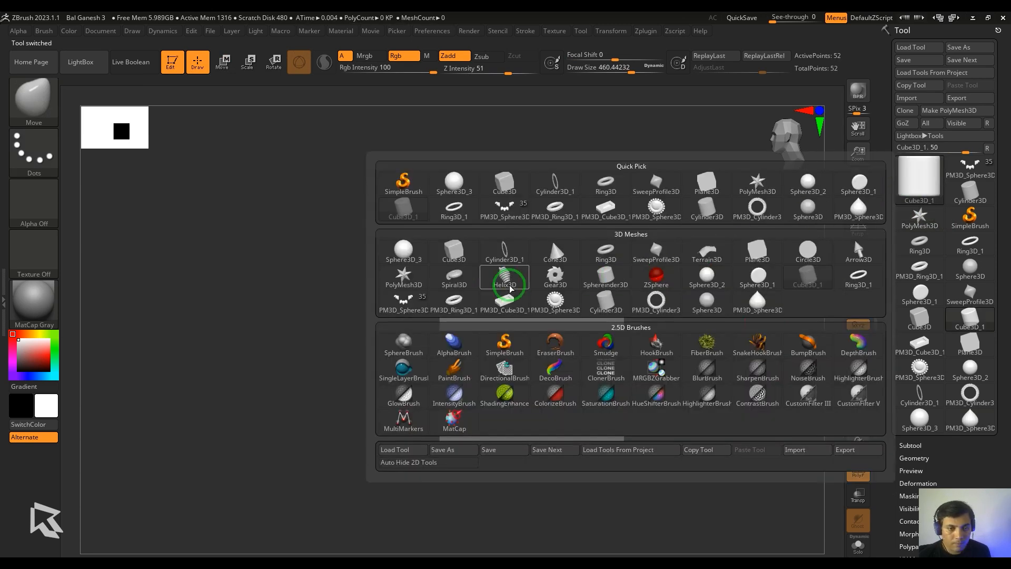
pyautogui.click(599, 298)
pyautogui.keyDown('shift'); pyautogui.moveTo(737, 411); pyautogui.dragTo(760, 195); pyautogui.keyUp('shift')
# Initialize the cylinder with Align Z and a VDivide of 4.
pyautogui.scroll(-8, 970, 393)
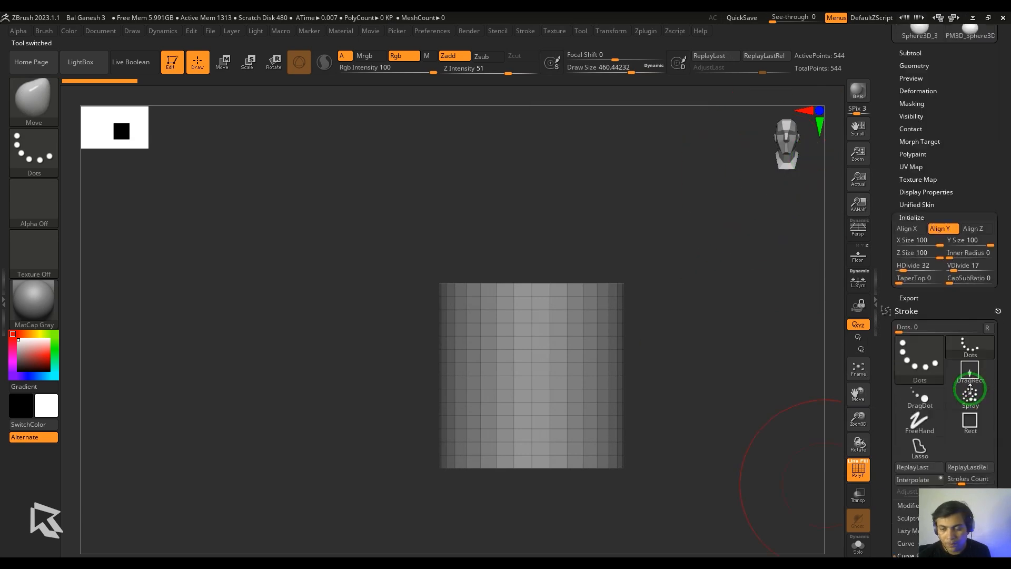
pyautogui.click(967, 182)
pyautogui.moveTo(757, 347); pyautogui.dragTo(728, 402)
pyautogui.press('Return')
# Flatten the cylinder in depth into a thin disc and convert it to a PolyMesh3D.
pyautogui.press('w')
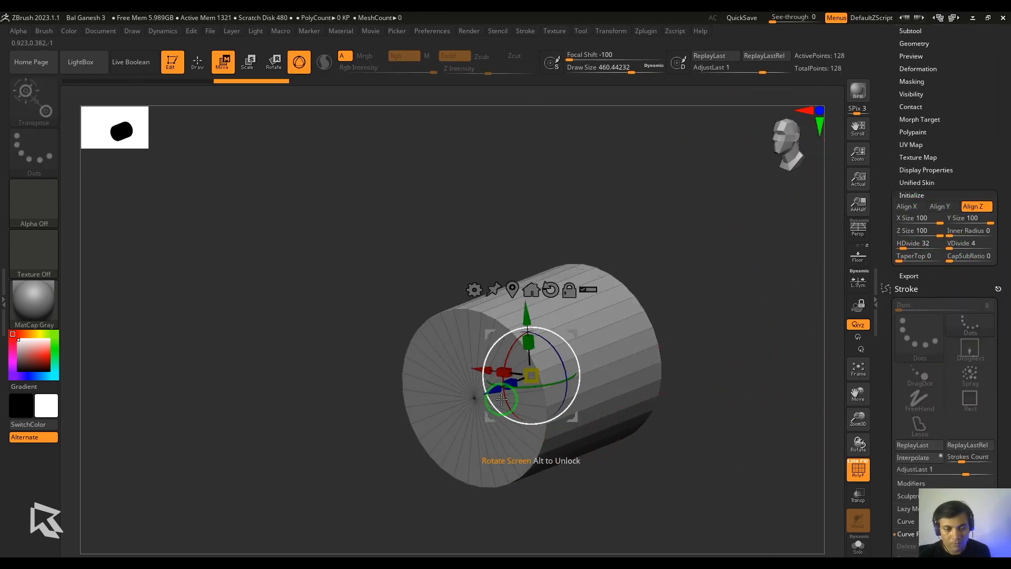
pyautogui.moveTo(507, 384); pyautogui.dragTo(602, 353)
pyautogui.keyDown('shift'); pyautogui.moveTo(684, 351); pyautogui.dragTo(715, 342); pyautogui.keyUp('shift')
pyautogui.scroll(9, 987, 171)
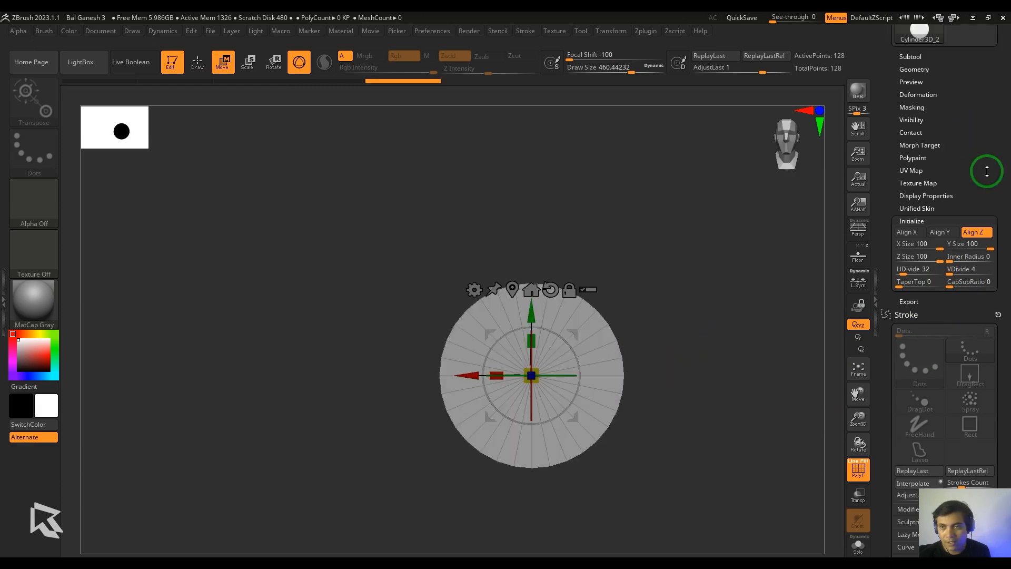
pyautogui.scroll(-7, 998, 214)
pyautogui.scroll(10, 993, 211)
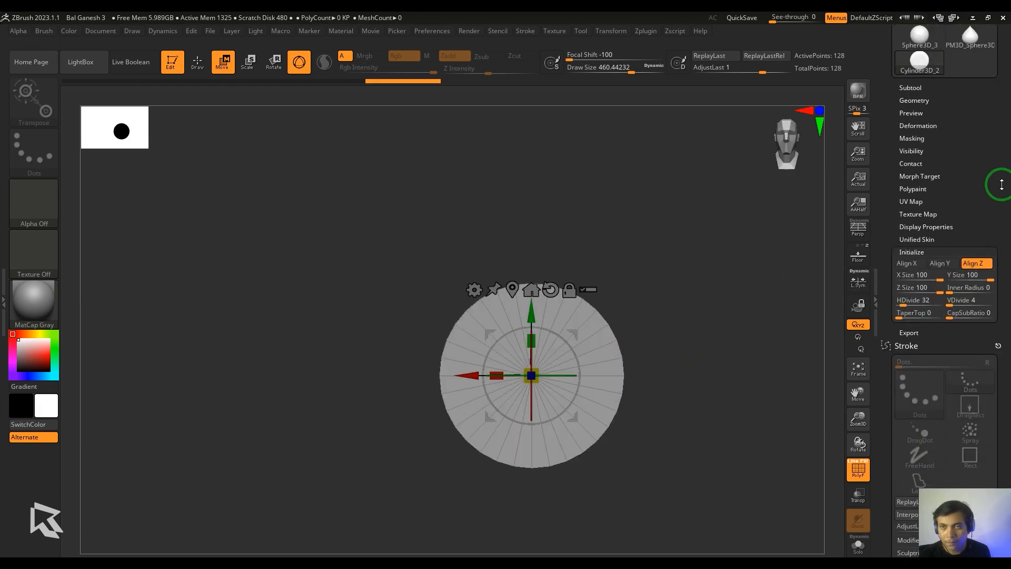
pyautogui.click(954, 52)
pyautogui.press('f')
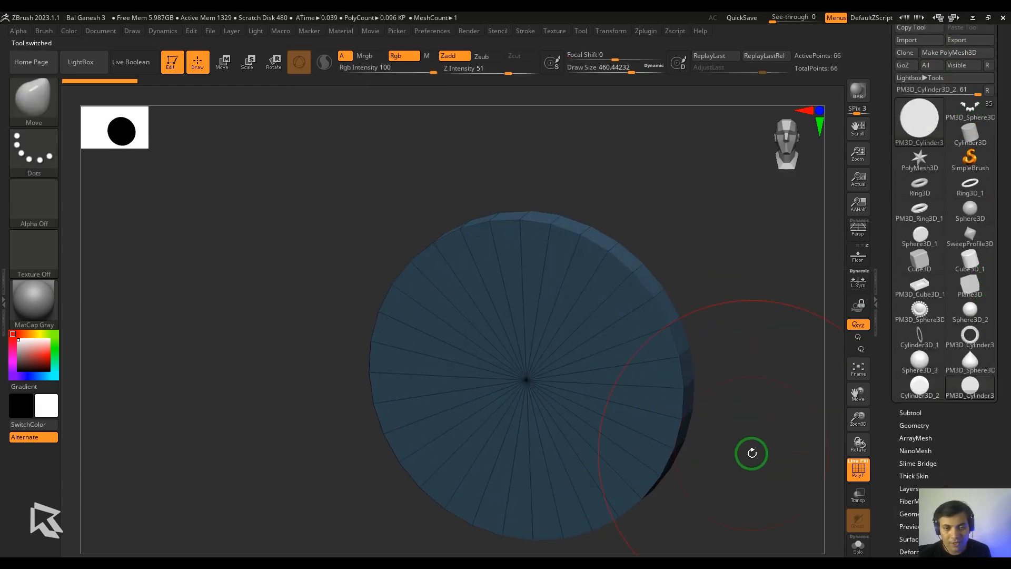
# Assign polygroups to the disc with Groups By Normals, separating the flat faces from the rim.
pyautogui.press('w')
pyautogui.scroll(-15, 979, 356)
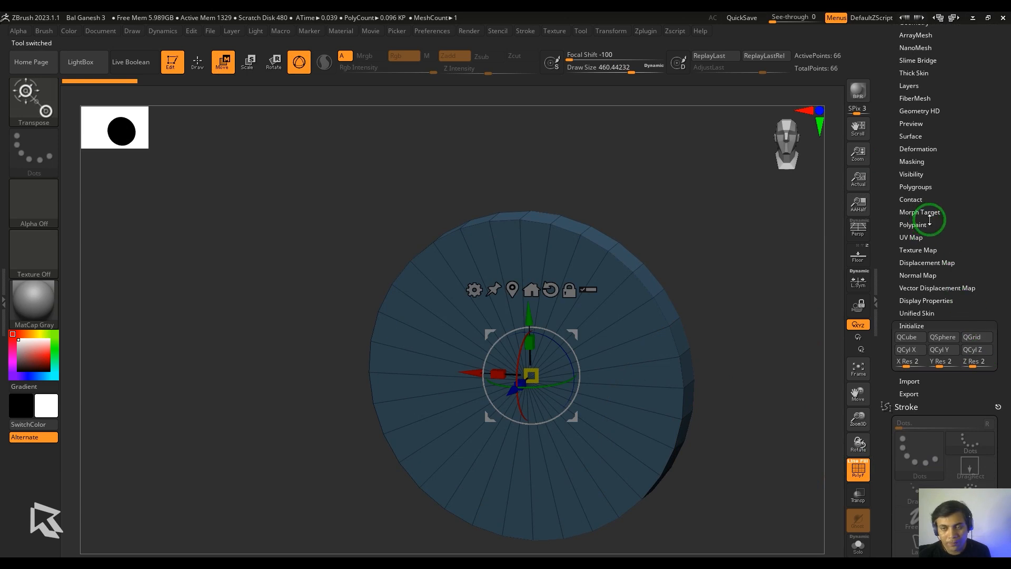
pyautogui.scroll(2, 974, 192)
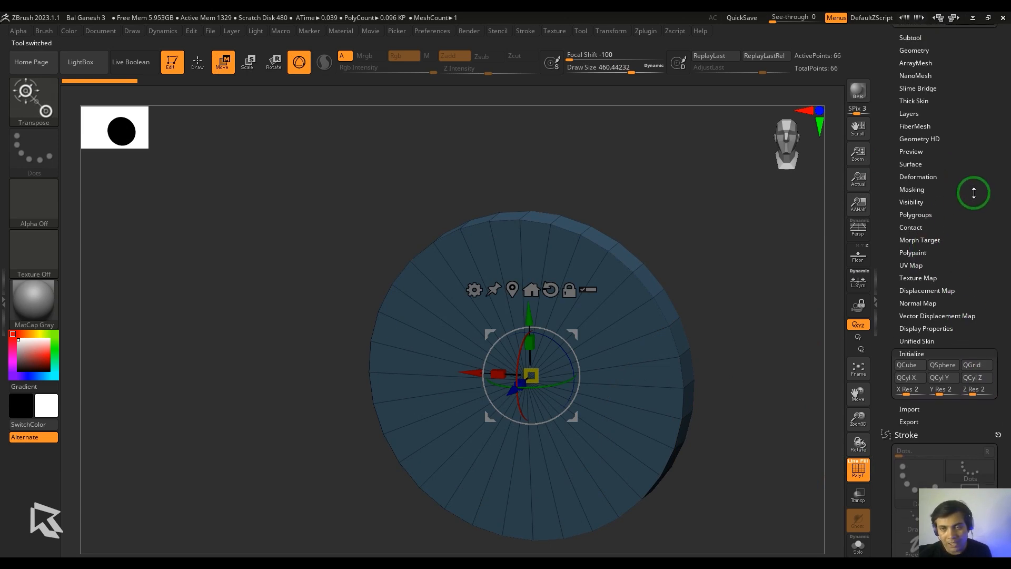
pyautogui.scroll(2, 966, 167)
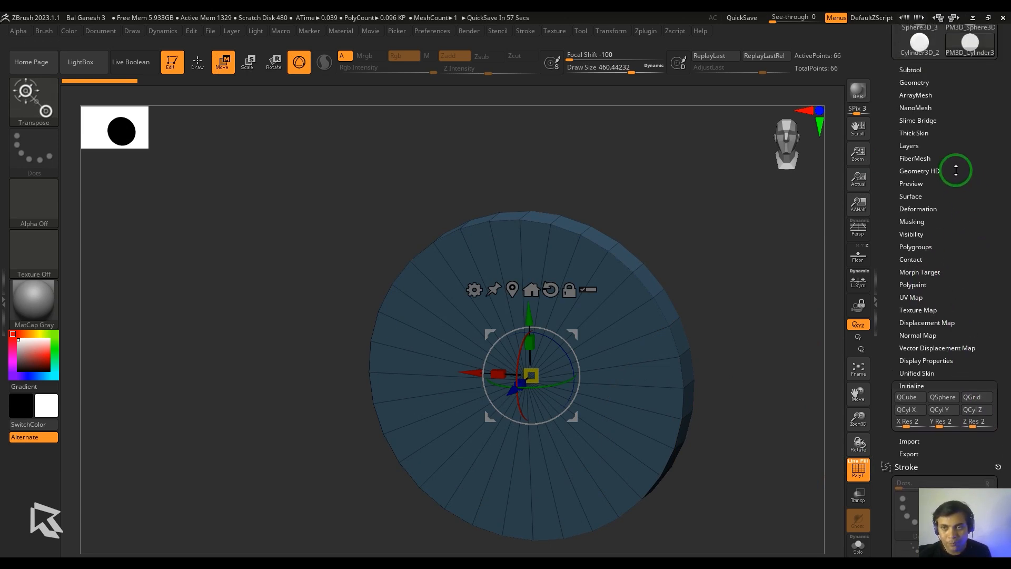
pyautogui.click(932, 249)
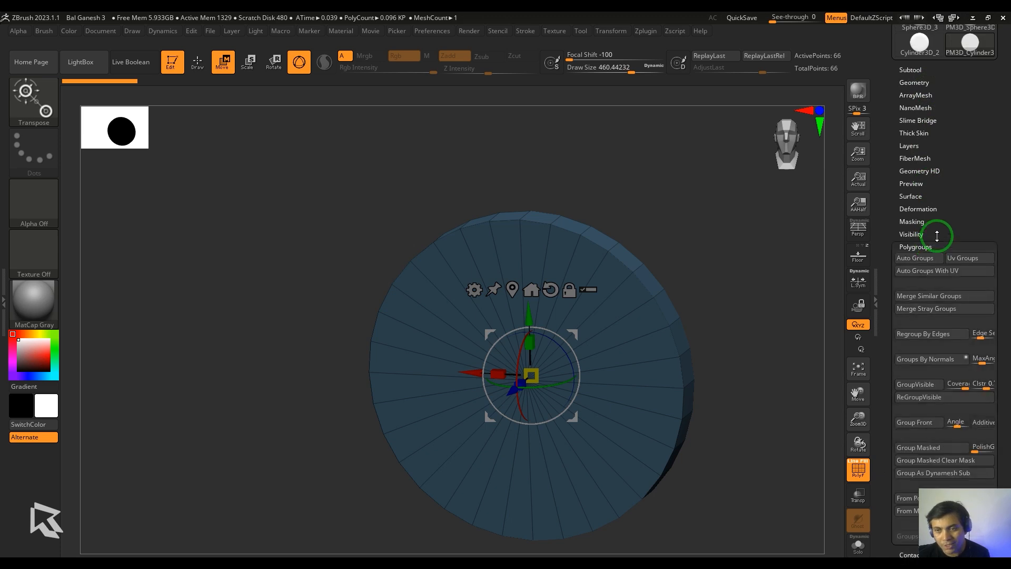
pyautogui.moveTo(937, 235); pyautogui.dragTo(949, 138)
pyautogui.click(931, 263)
pyautogui.moveTo(769, 345); pyautogui.dragTo(735, 345)
pyautogui.click(913, 150)
# ZRemesh the disc with KeepGroups on and a Target Polygons Count of 2.
pyautogui.moveTo(964, 147); pyautogui.dragTo(950, 182)
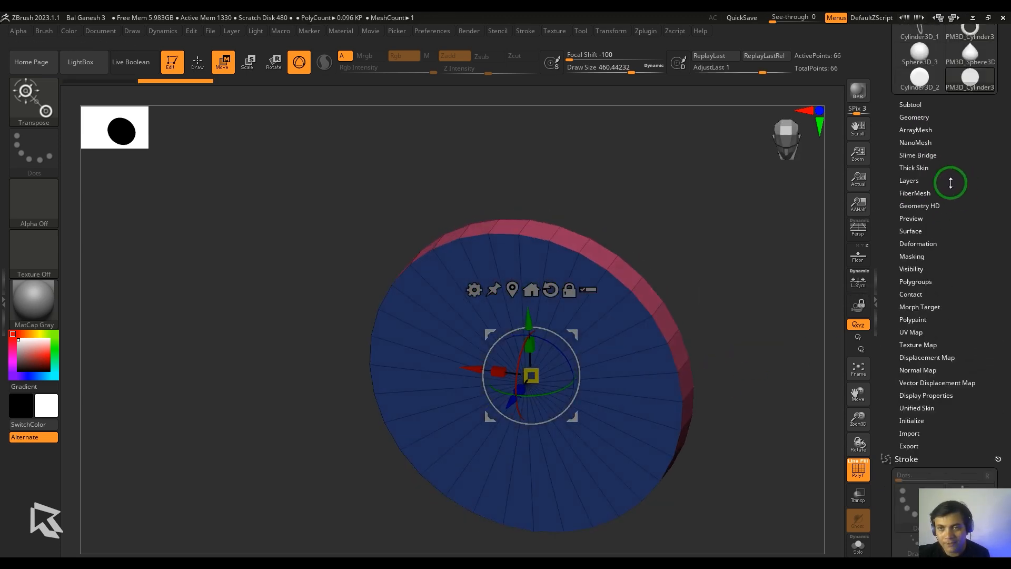
pyautogui.click(922, 118)
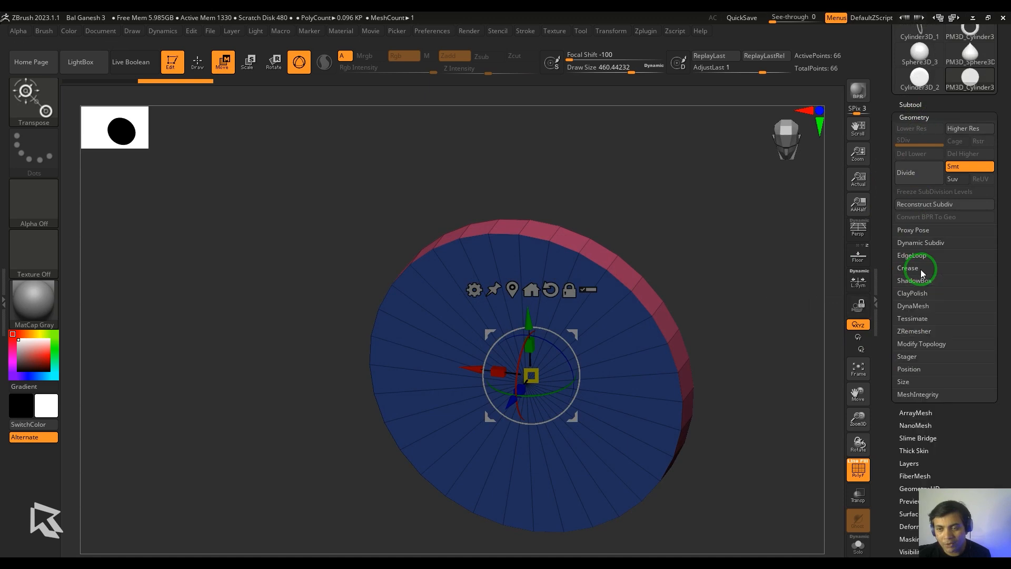
pyautogui.click(916, 331)
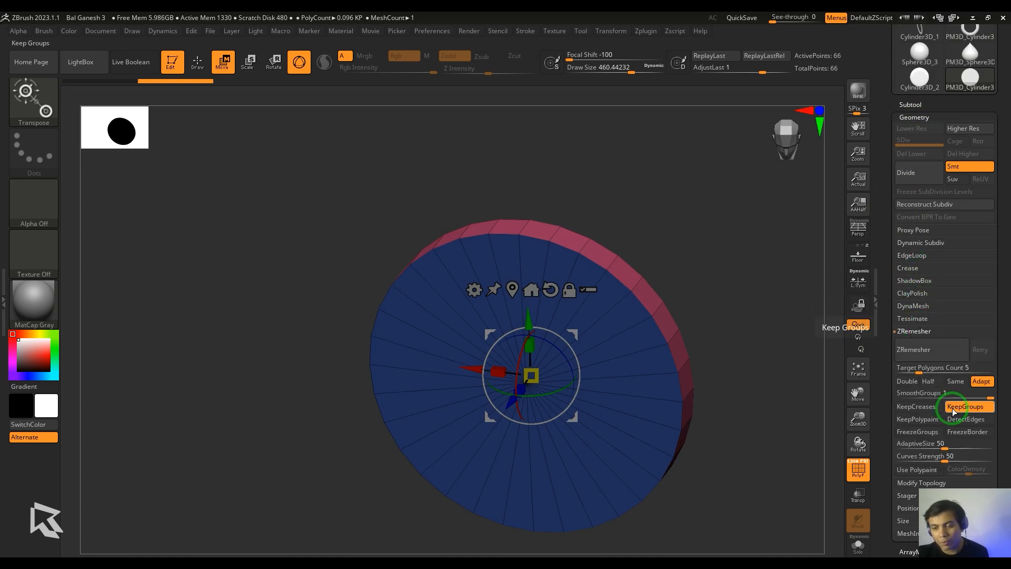
pyautogui.moveTo(919, 373); pyautogui.dragTo(909, 372)
pyautogui.click(928, 350)
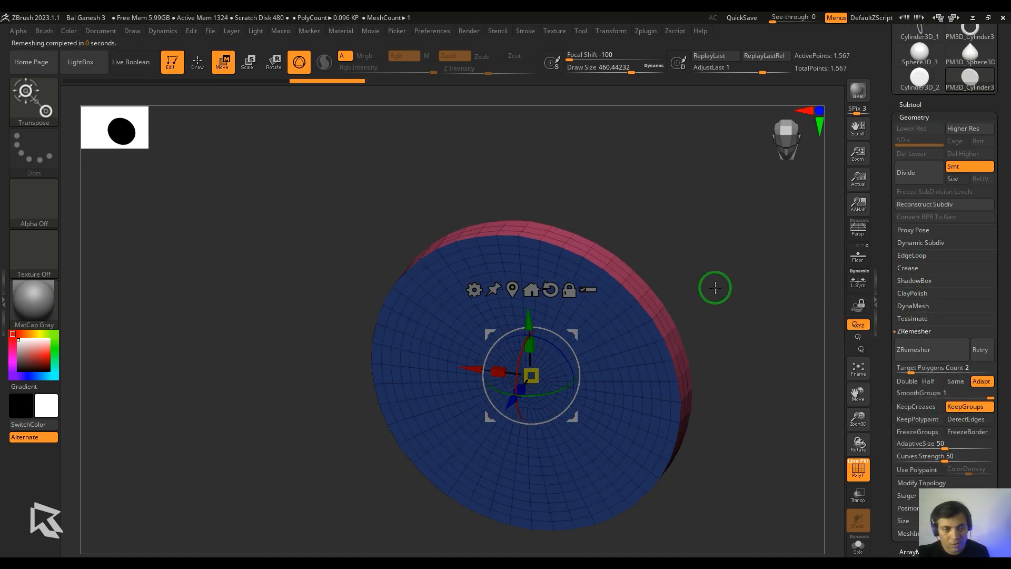
# Taper the upper end of the remeshed disc to a point with a gizmo deformer to form a flat teardrop.
pyautogui.moveTo(715, 287); pyautogui.dragTo(734, 256)
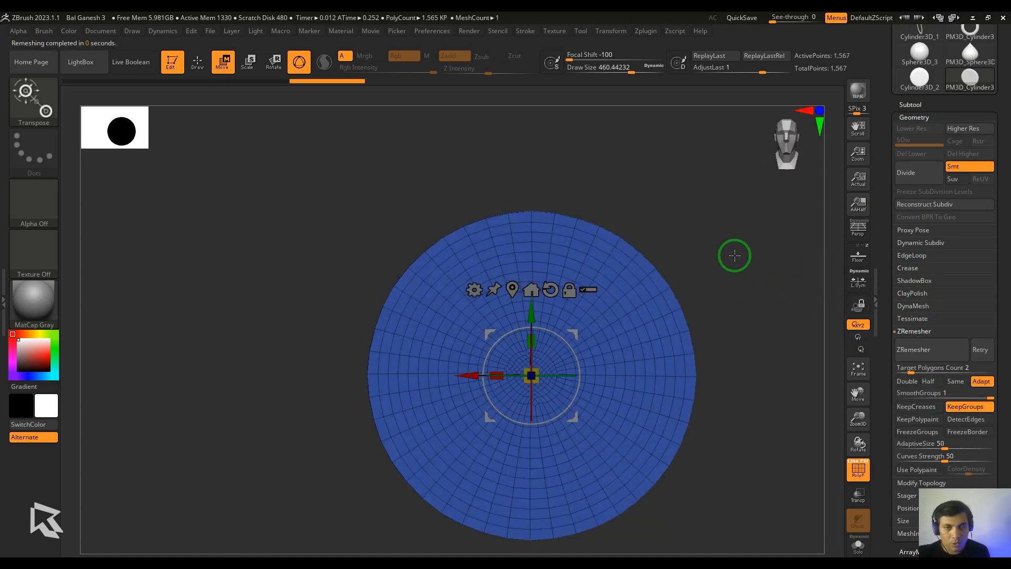
pyautogui.click(475, 289)
pyautogui.click(597, 371)
pyautogui.moveTo(532, 198); pyautogui.dragTo(529, 318)
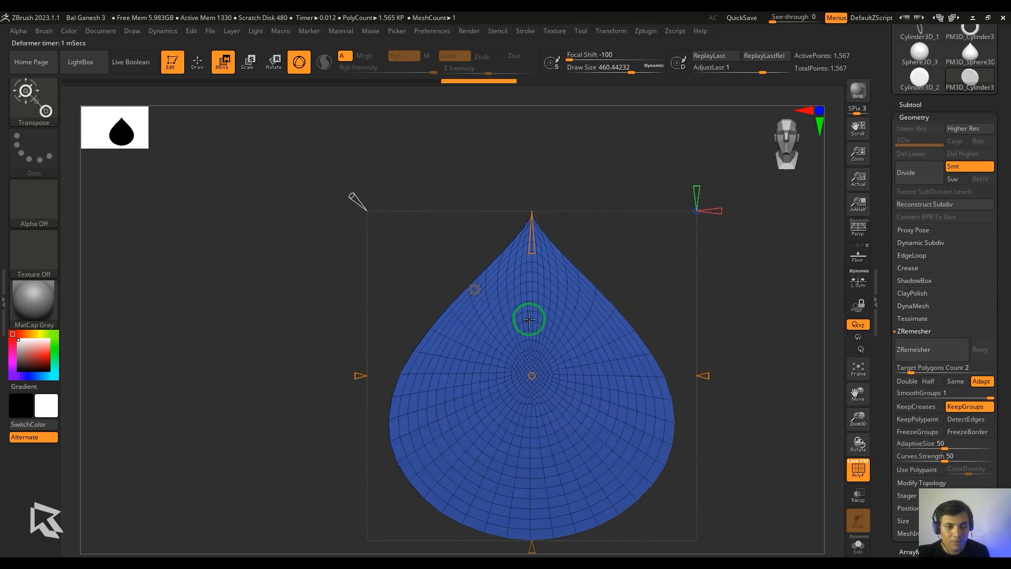
pyautogui.click(475, 289)
pyautogui.click(679, 300)
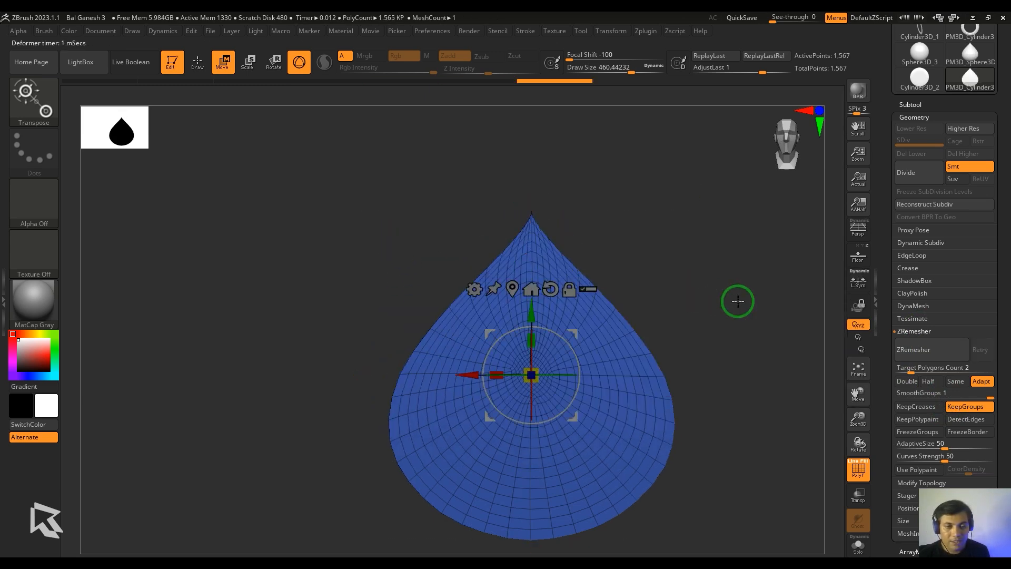
# Delete the complete edge loop just inside the teardrop's rim using the ZModeler edge Delete action.
pyautogui.moveTo(738, 300)
pyautogui.mouseDown()
pyautogui.moveTo(835, 324)
pyautogui.moveTo(795, 336)
pyautogui.moveTo(728, 302)
pyautogui.moveTo(756, 316)
pyautogui.moveTo(741, 314)
pyautogui.moveTo(753, 343)
pyautogui.moveTo(749, 291)
pyautogui.mouseUp()
pyautogui.press('b')
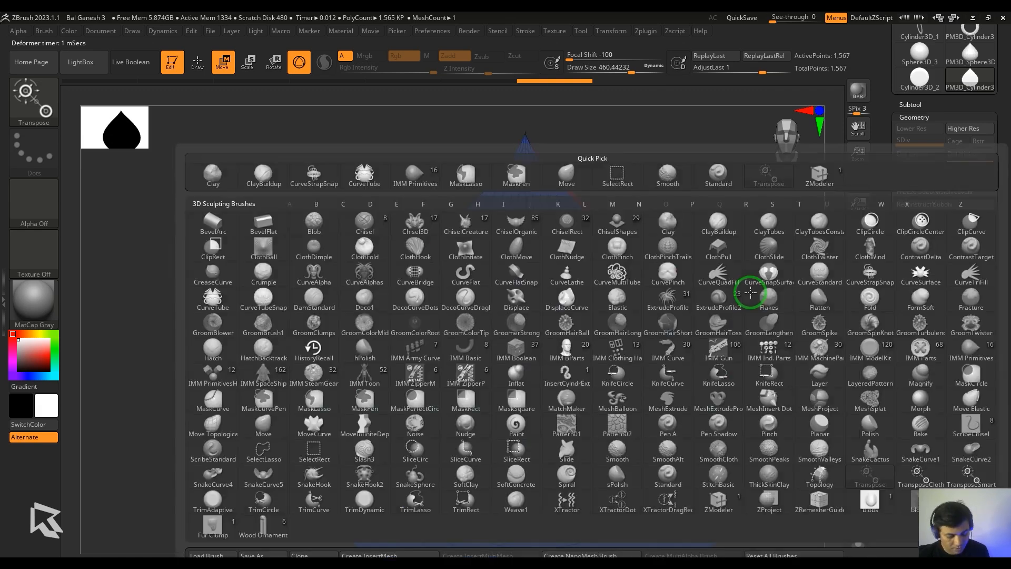
pyautogui.press('z')
pyautogui.press('m')
pyautogui.press('s')
pyautogui.moveTo(666, 319); pyautogui.dragTo(645, 322)
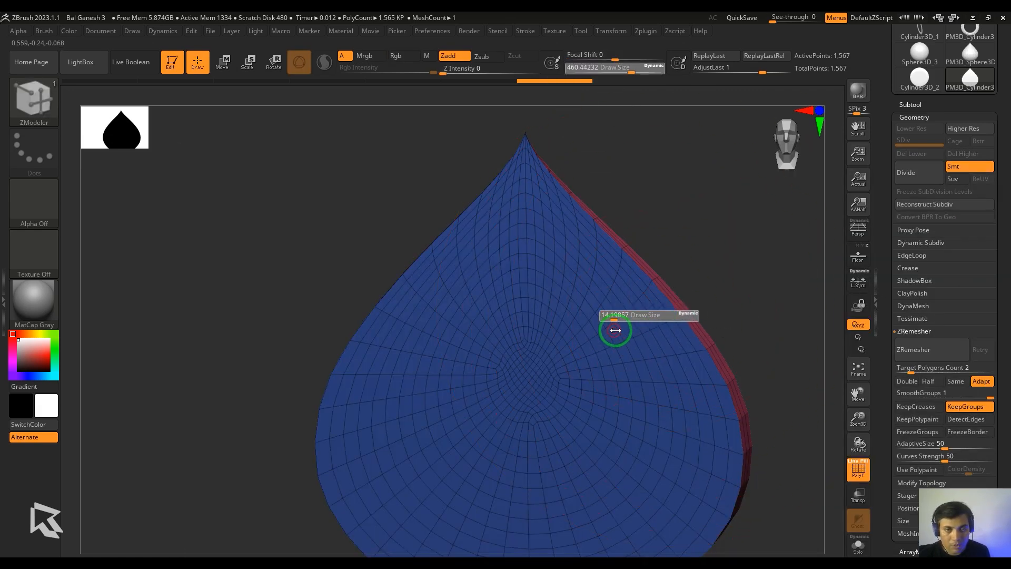
pyautogui.keyDown('ctrl'); pyautogui.moveTo(684, 306); pyautogui.dragTo(756, 277, button='right'); pyautogui.keyUp('ctrl')
pyautogui.press('space')
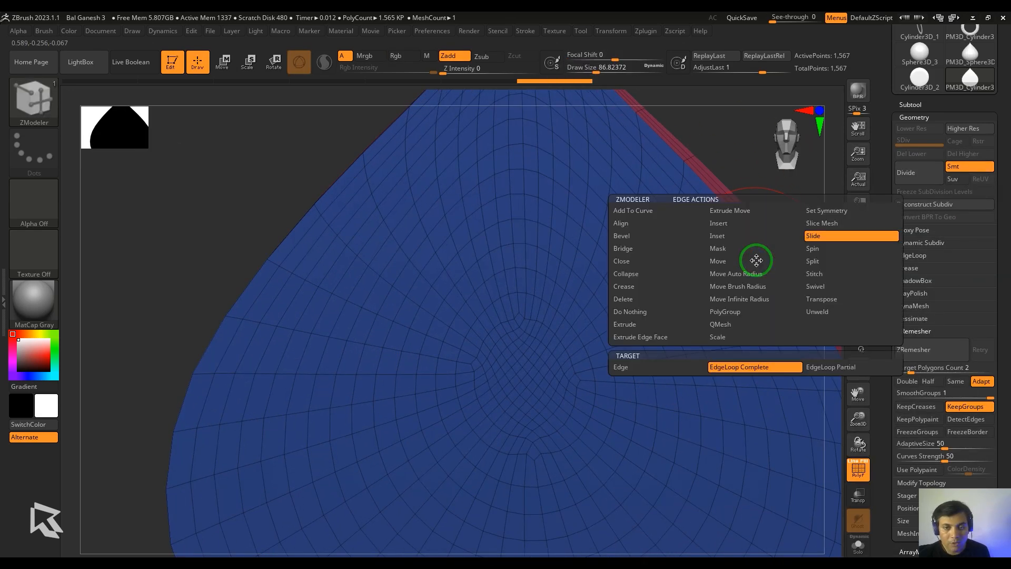
pyautogui.click(639, 299)
pyautogui.click(727, 365)
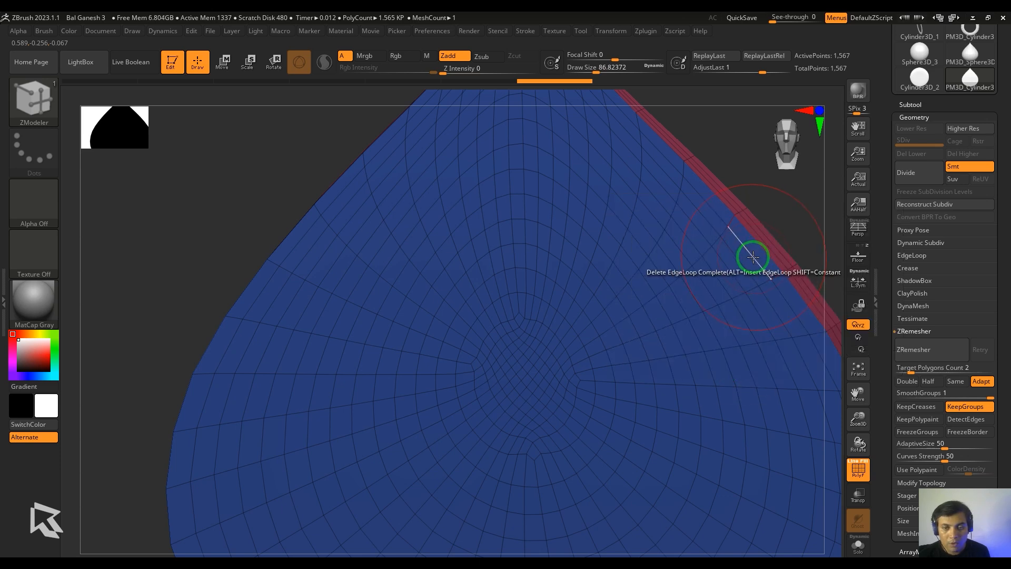
pyautogui.keyDown('ctrl'); pyautogui.moveTo(799, 223); pyautogui.dragTo(716, 264, button='right'); pyautogui.keyUp('ctrl')
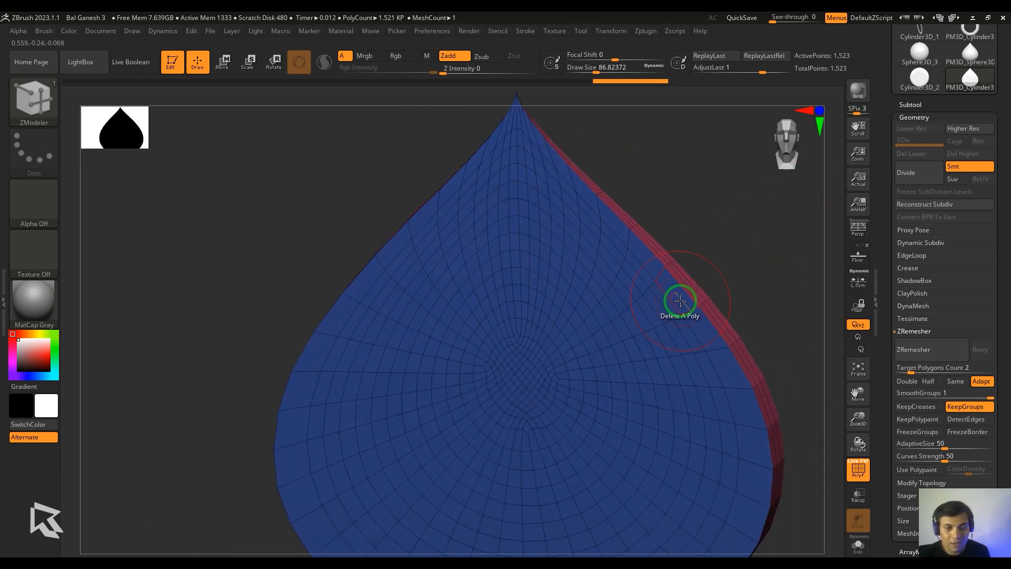
# Extrude the outermost polyloop of the teardrop's front face to form a raised border around it.
pyautogui.press('space')
pyautogui.click(562, 211)
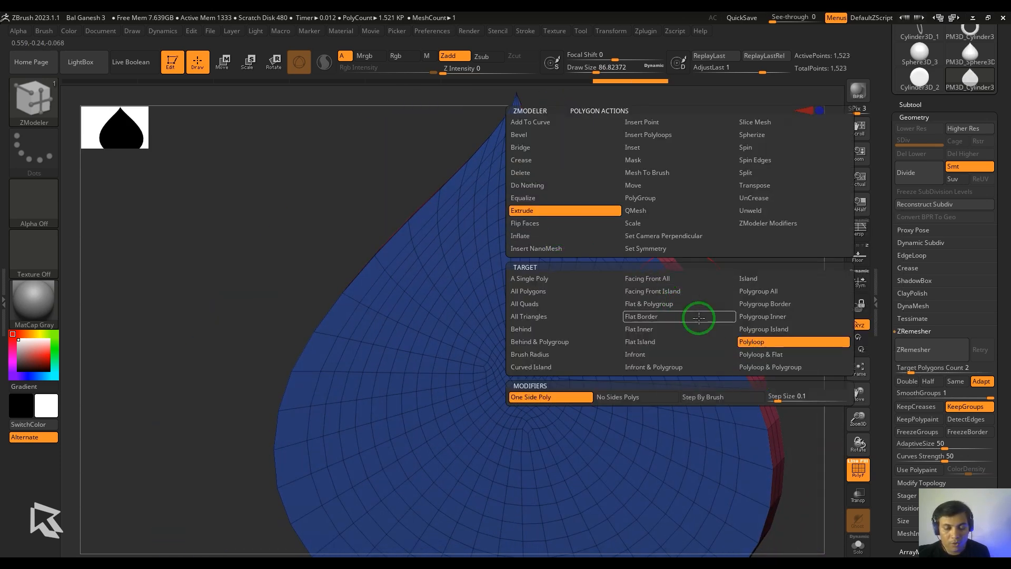
pyautogui.moveTo(677, 298); pyautogui.dragTo(617, 334)
pyautogui.moveTo(622, 330); pyautogui.dragTo(772, 248, button='right')
pyautogui.hotkey('ctrl', 'z')
pyautogui.moveTo(689, 298); pyautogui.dragTo(696, 305)
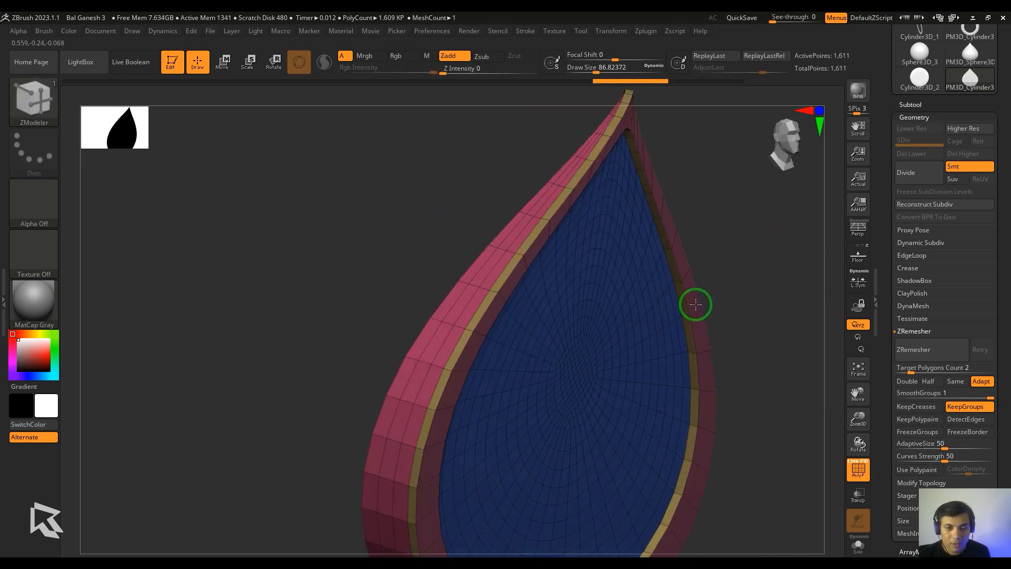
pyautogui.moveTo(742, 278); pyautogui.dragTo(754, 266, button='right')
pyautogui.moveTo(821, 281); pyautogui.dragTo(729, 302, button='right')
# Merge the teardrop into a single polygroup and bevel the complete edge loops of the raised border.
pyautogui.hotkey('ctrl', 'w')
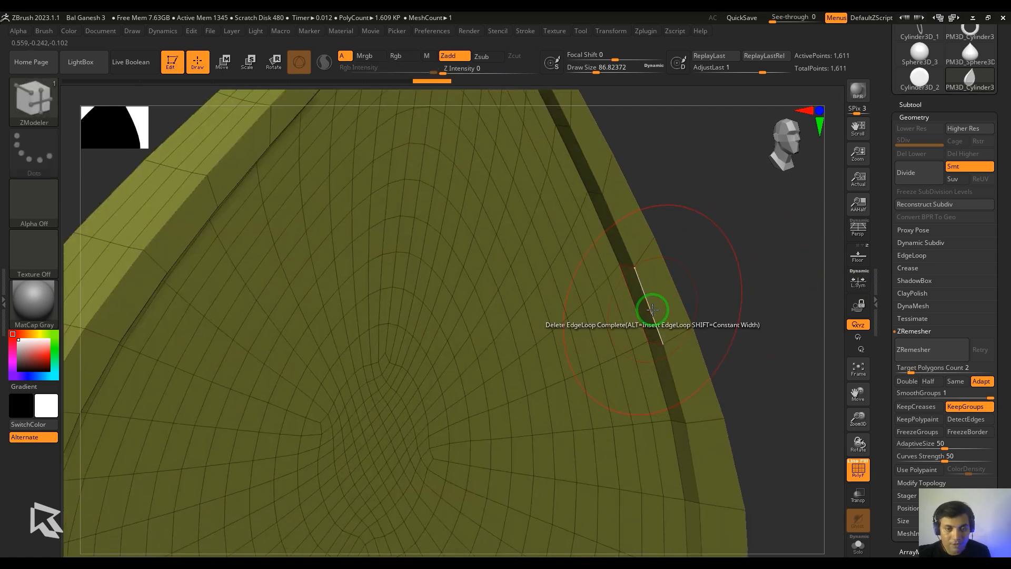
pyautogui.press('space')
pyautogui.click(526, 235)
pyautogui.moveTo(642, 298); pyautogui.dragTo(655, 296)
pyautogui.moveTo(763, 316); pyautogui.dragTo(711, 293, button='right')
pyautogui.moveTo(688, 293); pyautogui.dragTo(733, 257)
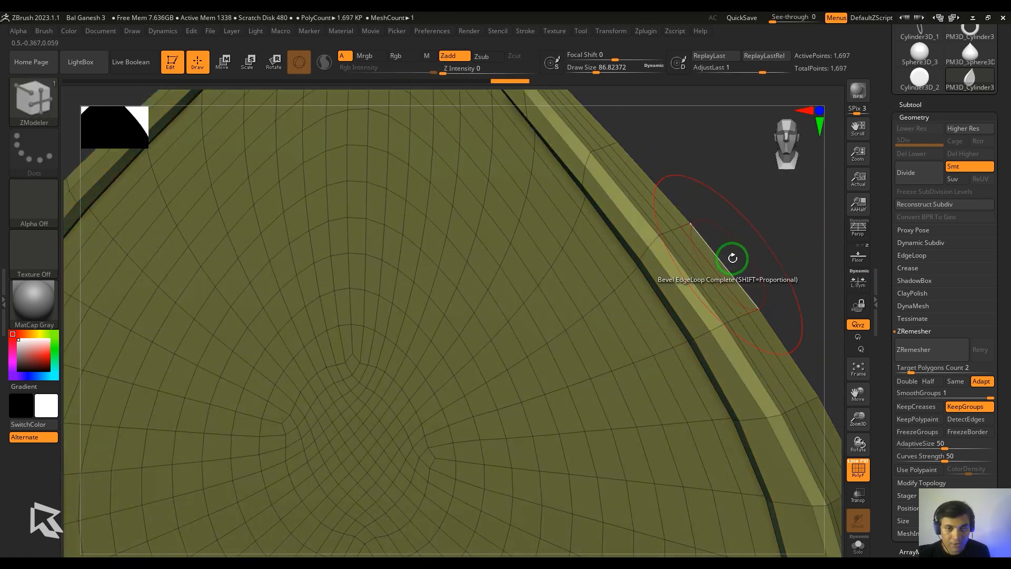
# Insert supporting edge loops along the raised border with the ZModeler edge Insert action.
pyautogui.moveTo(732, 257)
pyautogui.mouseDown(button='right')
pyautogui.moveTo(778, 225)
pyautogui.moveTo(670, 339)
pyautogui.moveTo(781, 367)
pyautogui.mouseUp(button='right')
pyautogui.press('space')
pyautogui.click(637, 224)
pyautogui.press('s')
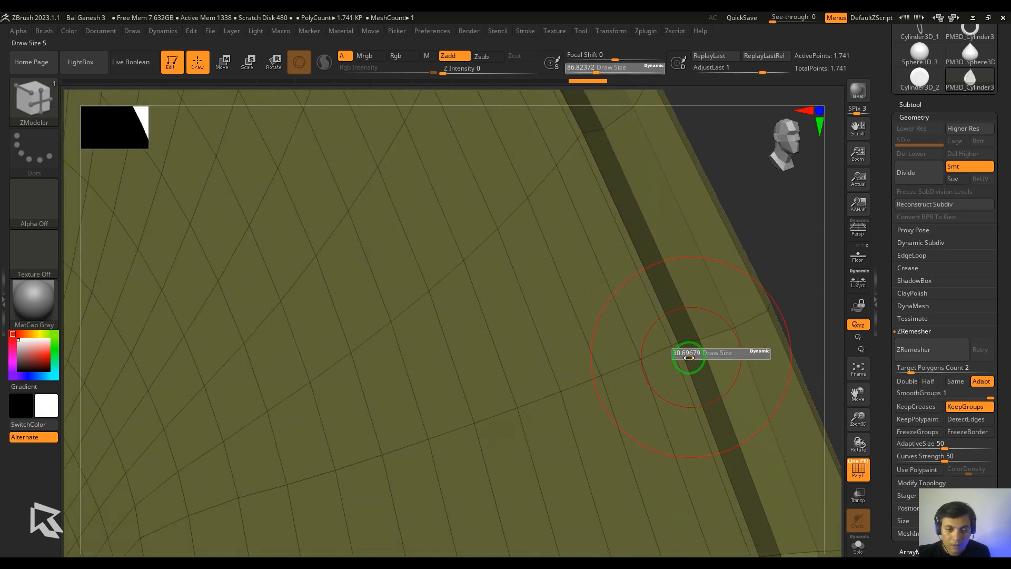
pyautogui.moveTo(766, 268); pyautogui.dragTo(726, 315, button='right')
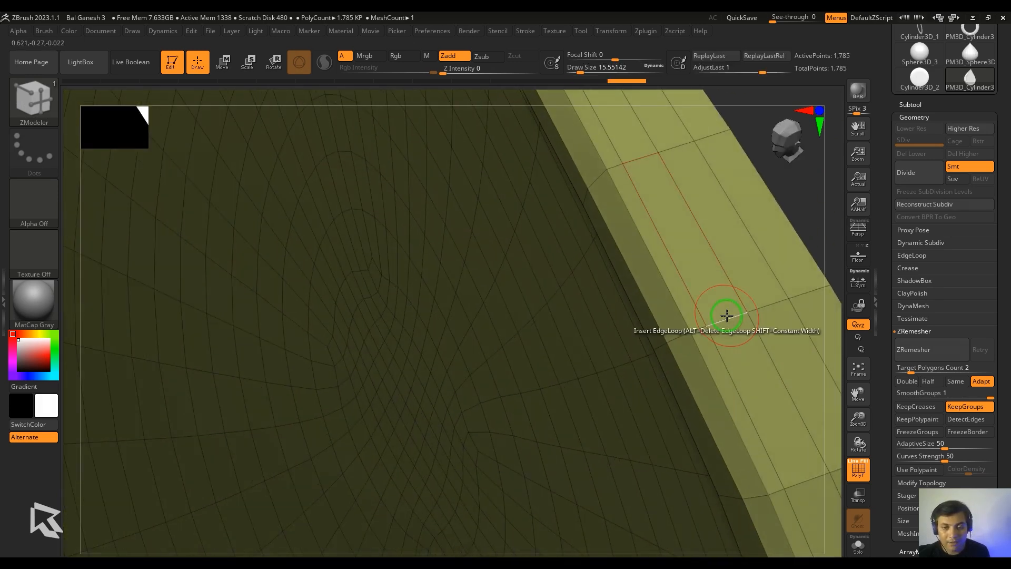
pyautogui.keyDown('alt'); pyautogui.moveTo(813, 257); pyautogui.dragTo(726, 253, button='right'); pyautogui.keyUp('alt')
# Hide the polyframe and preview the bordered teardrop with Dynamic Subdivision, checking how smoothly its edges hold.
pyautogui.hotkey('shift', 'f')
pyautogui.keyDown('shift'); pyautogui.moveTo(527, 384); pyautogui.dragTo(458, 402, button='right'); pyautogui.keyUp('shift')
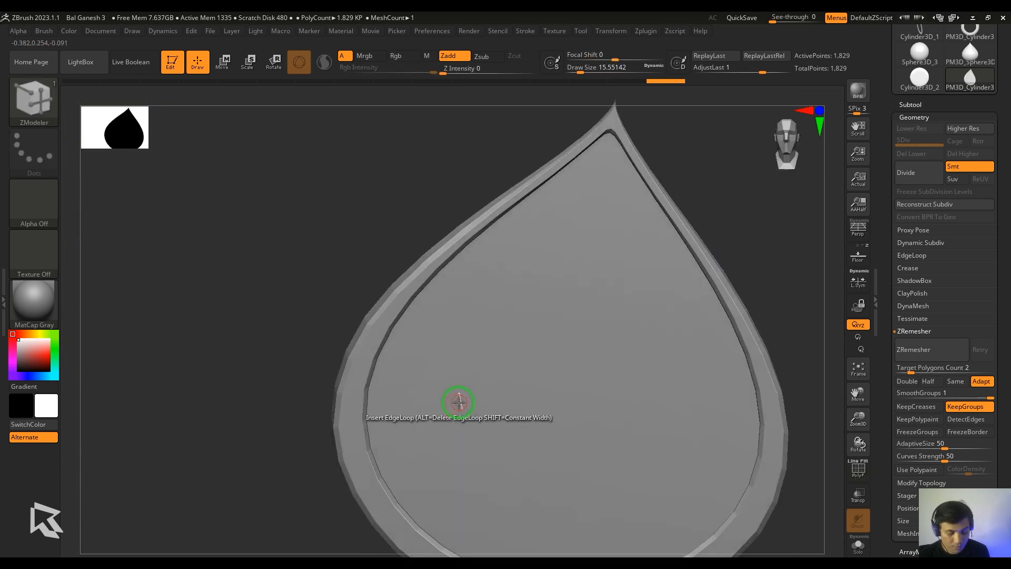
pyautogui.press('d')
pyautogui.keyDown('alt'); pyautogui.moveTo(794, 311); pyautogui.dragTo(657, 282, button='right'); pyautogui.keyUp('alt')
pyautogui.hotkey('shift', 'd')
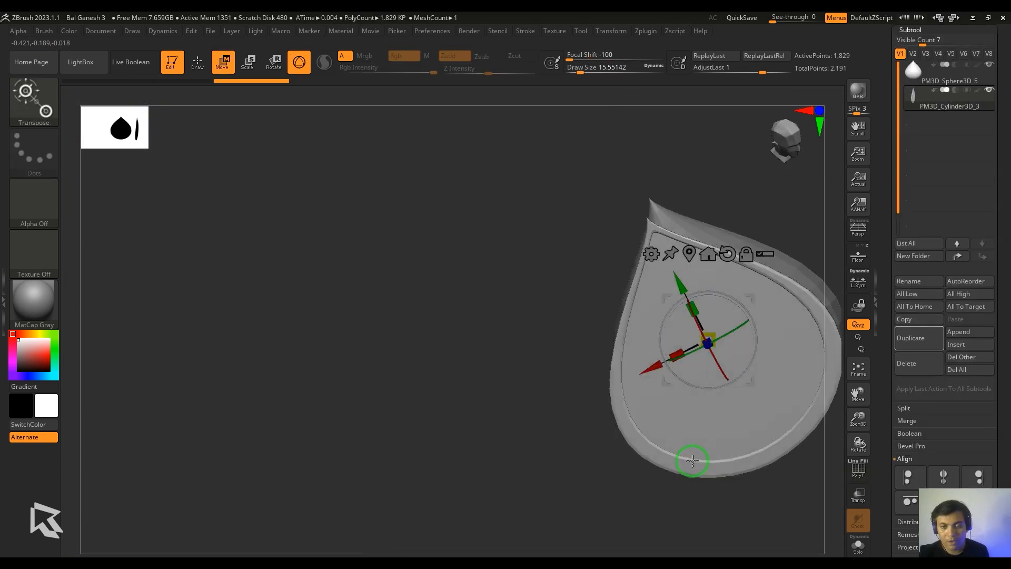
# Duplicate the flat teardrop subtool and turn it into an ArrayMesh with 5 repeats rotated 360 degrees around Y.
pyautogui.hotkey('ctrl', 'z')
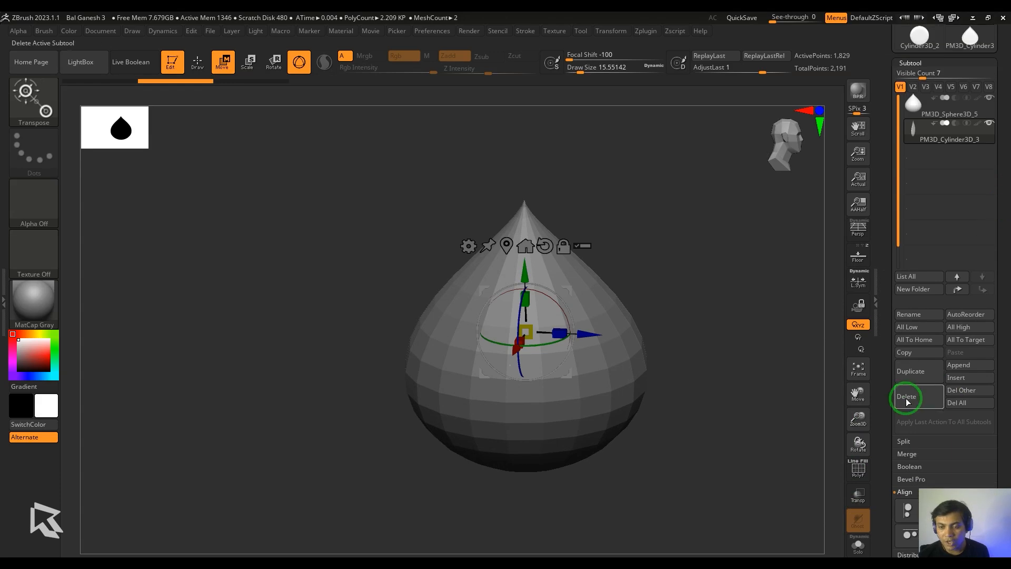
pyautogui.click(919, 367)
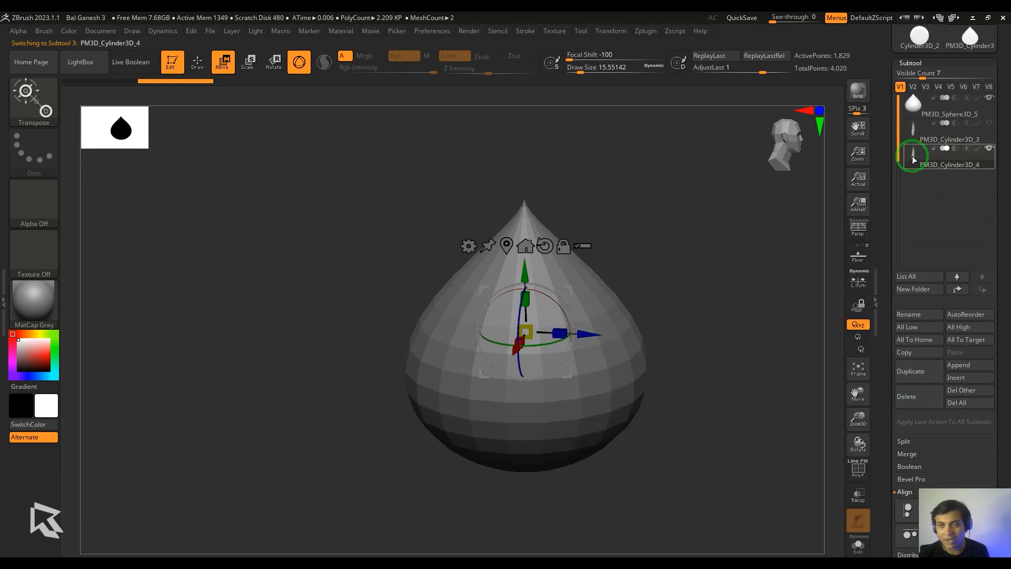
pyautogui.click(910, 63)
pyautogui.click(918, 87)
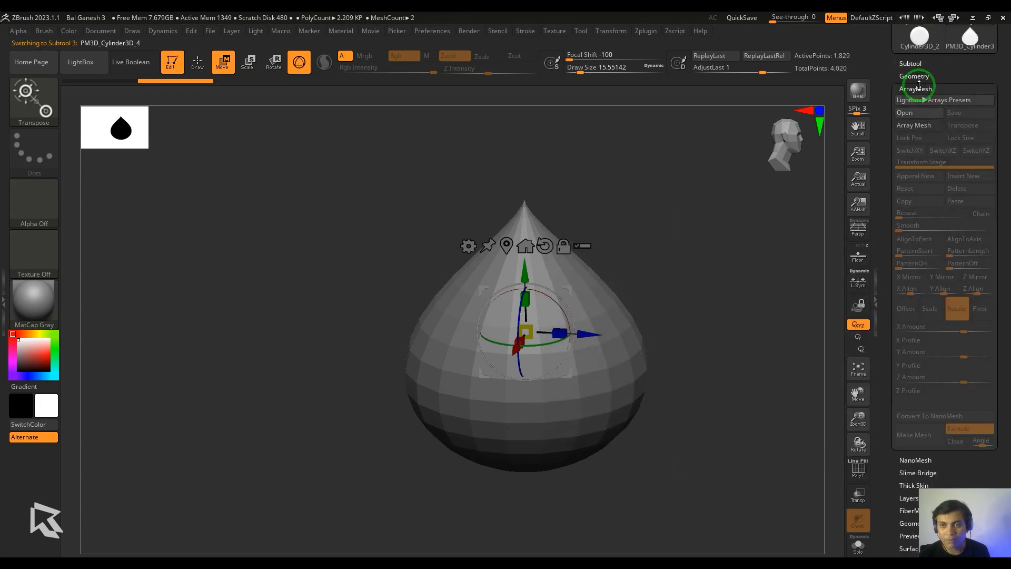
pyautogui.click(913, 125)
pyautogui.click(925, 212)
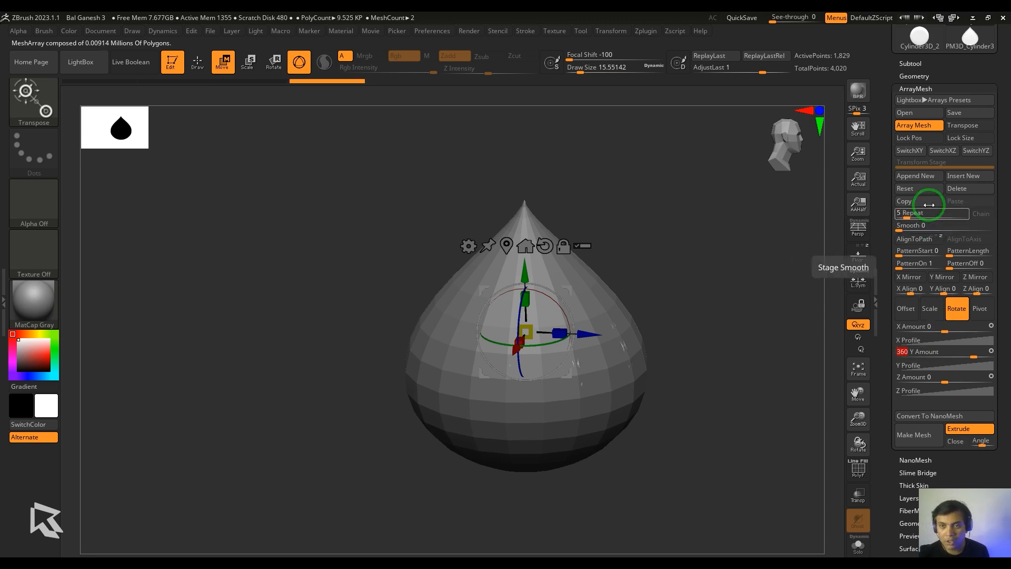
# Lock the array's position and move the teardrop outward so its copies ring the solid drop as petals.
pyautogui.click(909, 138)
pyautogui.moveTo(595, 334); pyautogui.dragTo(740, 381)
pyautogui.press('q')
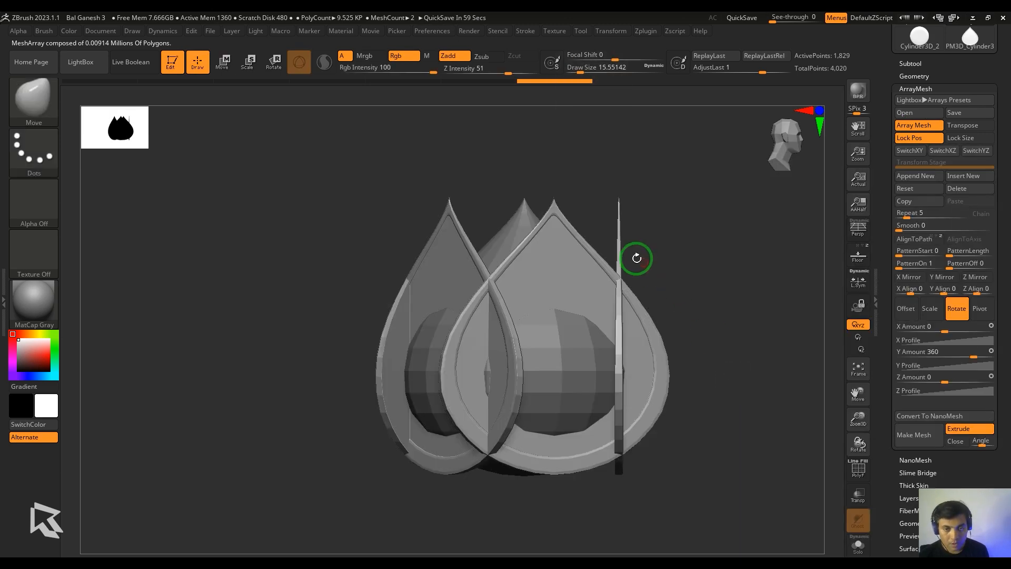
# Curve the arrayed petals with a Bend Curve deformer, pulling tips and bases inward and middles outward around the solid drop.
pyautogui.press('w')
pyautogui.click(560, 254)
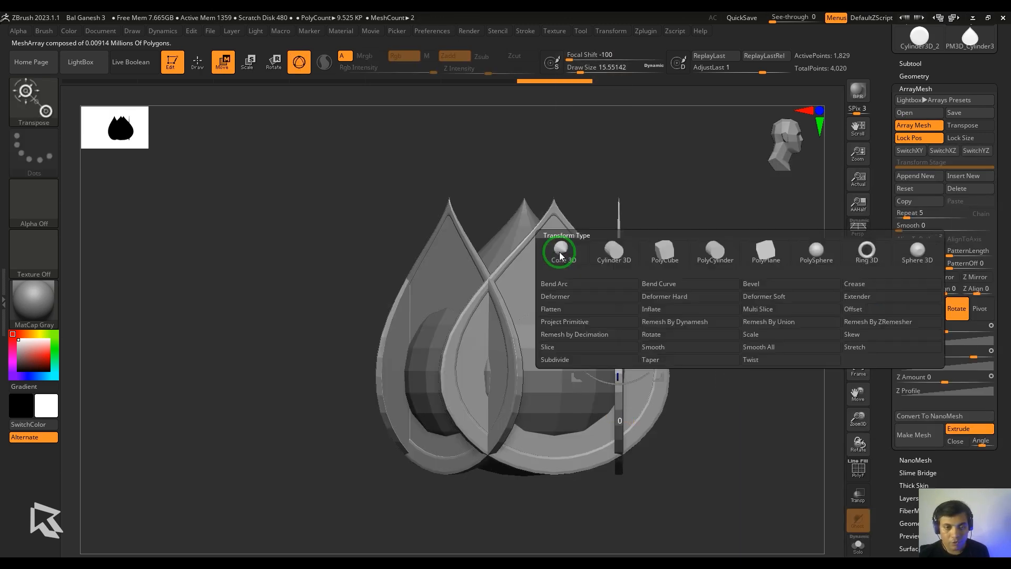
pyautogui.click(660, 284)
pyautogui.keyDown('alt'); pyautogui.moveTo(751, 252); pyautogui.dragTo(700, 277); pyautogui.keyUp('alt')
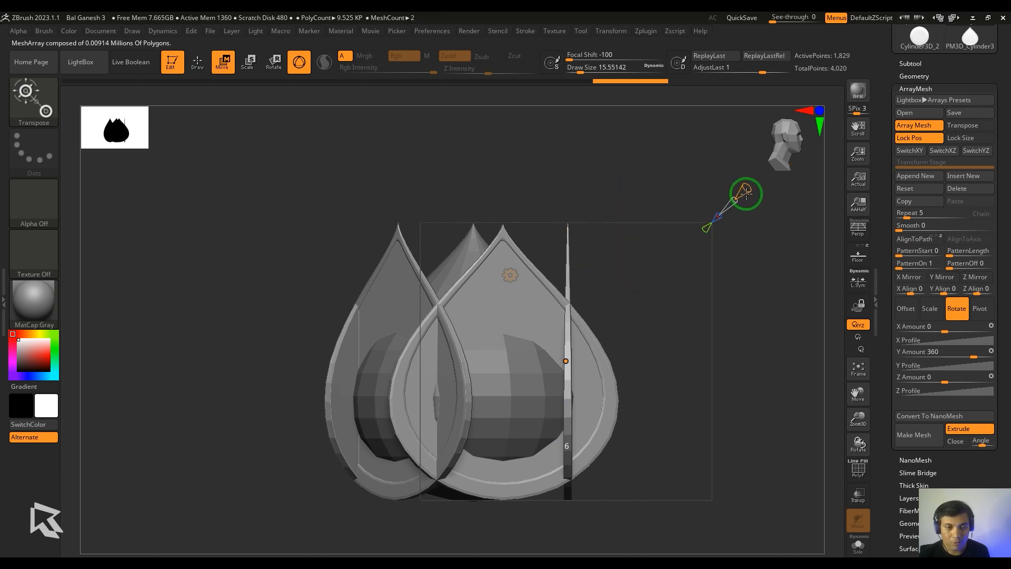
pyautogui.moveTo(749, 211); pyautogui.dragTo(714, 268)
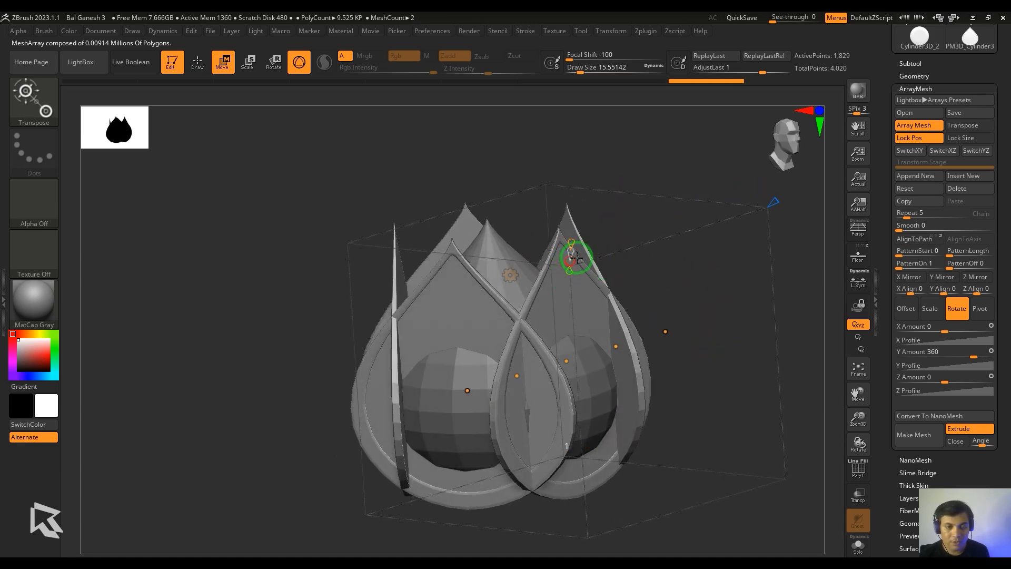
pyautogui.keyDown('shift'); pyautogui.moveTo(800, 366); pyautogui.dragTo(811, 343); pyautogui.keyUp('shift')
pyautogui.moveTo(564, 221); pyautogui.dragTo(485, 232)
pyautogui.moveTo(561, 362); pyautogui.dragTo(573, 362)
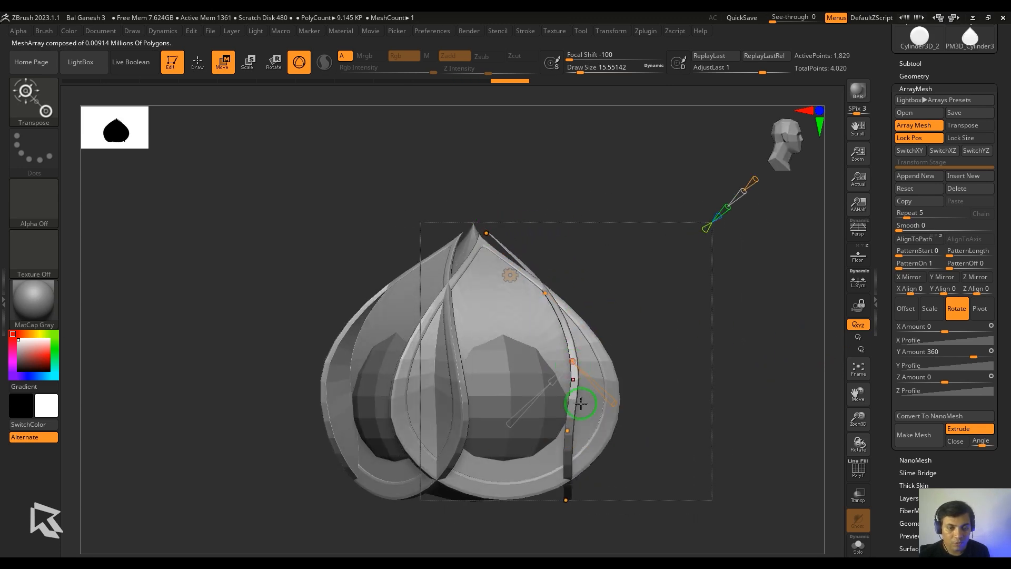
pyautogui.moveTo(571, 496); pyautogui.dragTo(532, 486)
pyautogui.moveTo(658, 481); pyautogui.dragTo(695, 463)
pyautogui.click(509, 273)
pyautogui.click(690, 272)
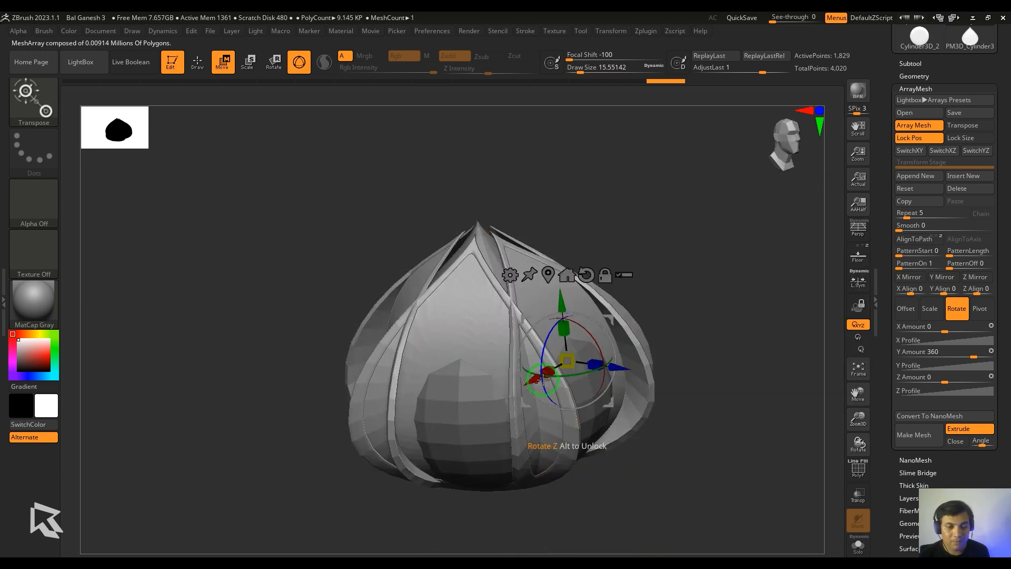
# Reshape the petals with the Move brush at a draw size of about 648 so they wrap the solid drop.
pyautogui.keyDown('shift'); pyautogui.moveTo(701, 416); pyautogui.dragTo(716, 395); pyautogui.keyUp('shift')
pyautogui.press('b')
pyautogui.press('m')
pyautogui.press('v')
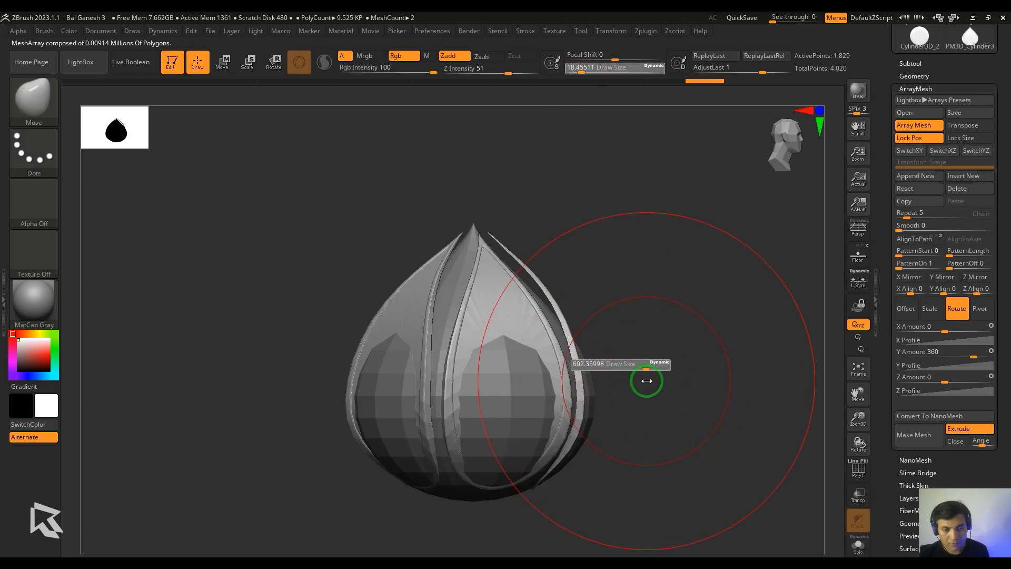
pyautogui.moveTo(630, 409); pyautogui.dragTo(821, 389)
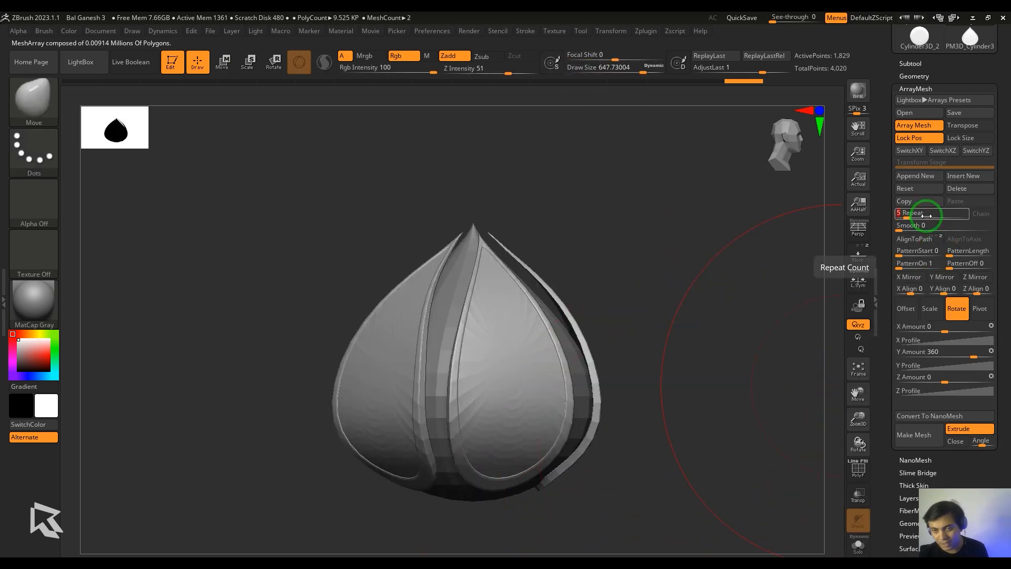
# Set the petal array's Repeat count to 7 and convert the array to real mesh.
pyautogui.moveTo(926, 215); pyautogui.dragTo(927, 216)
pyautogui.moveTo(687, 436); pyautogui.dragTo(710, 442)
pyautogui.moveTo(942, 212); pyautogui.dragTo(935, 213)
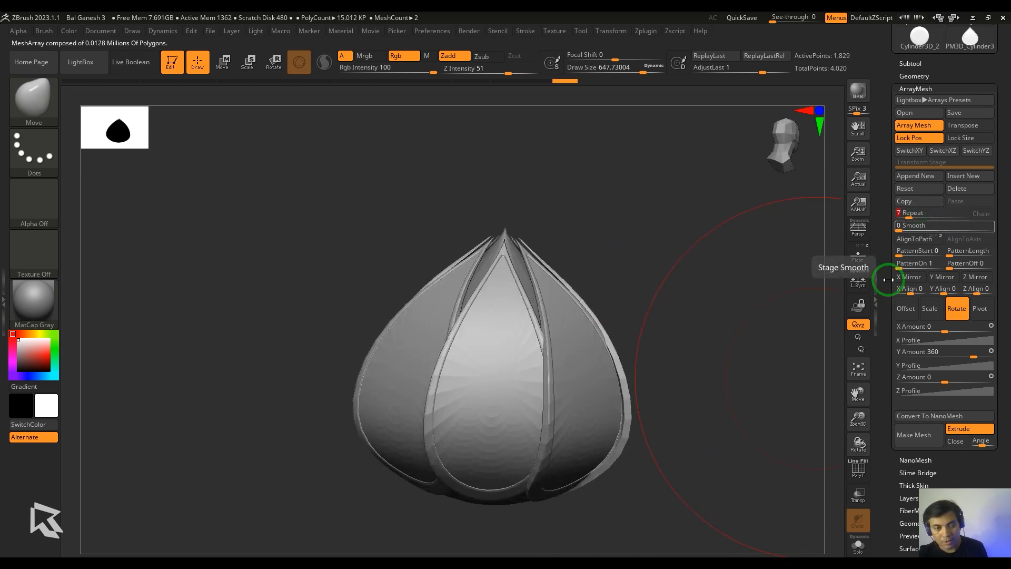
pyautogui.moveTo(656, 475); pyautogui.dragTo(720, 438)
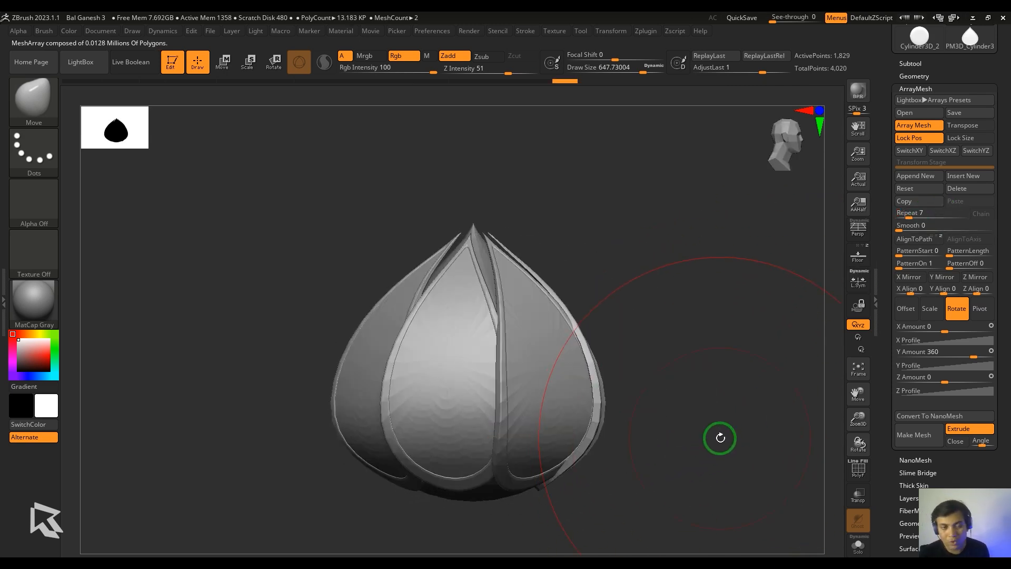
pyautogui.click(927, 434)
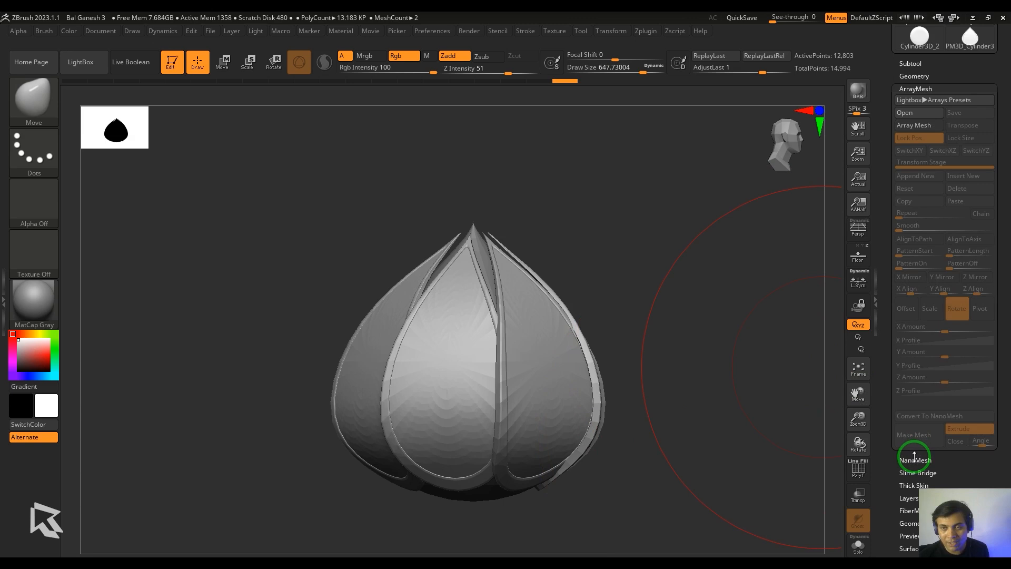
pyautogui.click(914, 69)
pyautogui.click(918, 340)
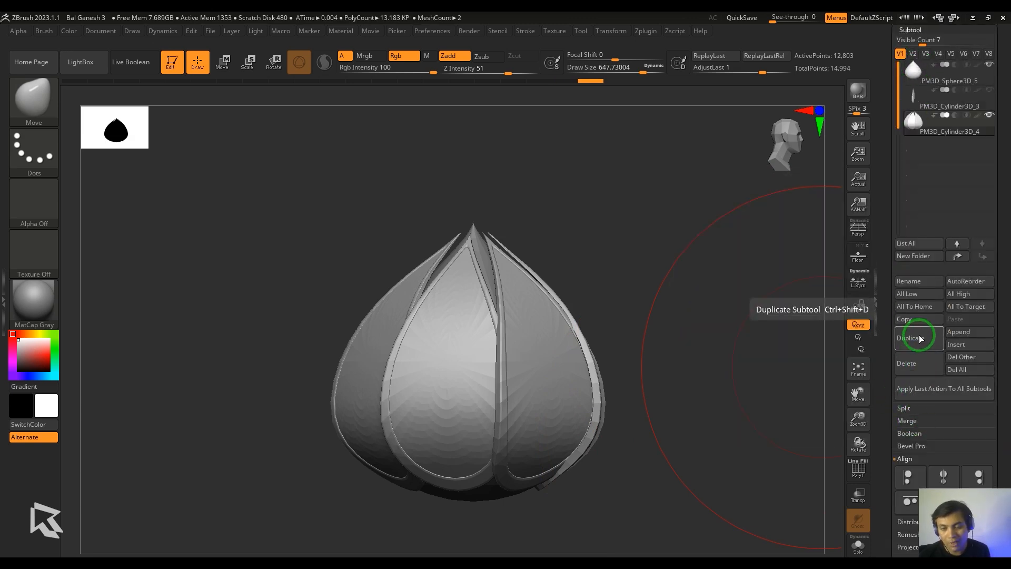
pyautogui.press('w')
pyautogui.click(531, 266)
pyautogui.click(547, 273)
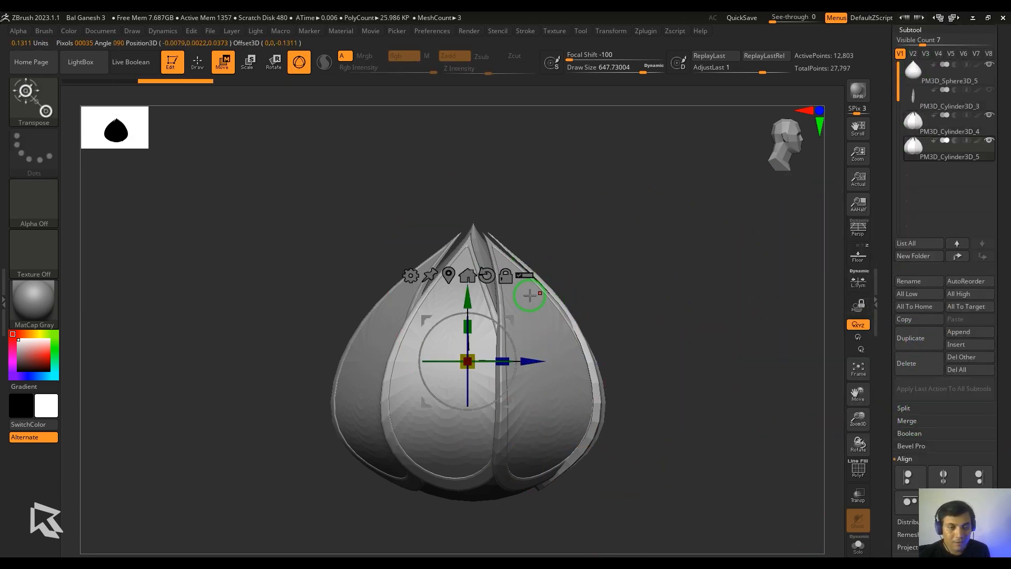
pyautogui.moveTo(468, 300); pyautogui.dragTo(467, 324)
pyautogui.moveTo(474, 391)
pyautogui.mouseDown()
pyautogui.moveTo(482, 390)
pyautogui.moveTo(472, 382)
pyautogui.mouseUp()
pyautogui.moveTo(640, 351); pyautogui.dragTo(701, 311)
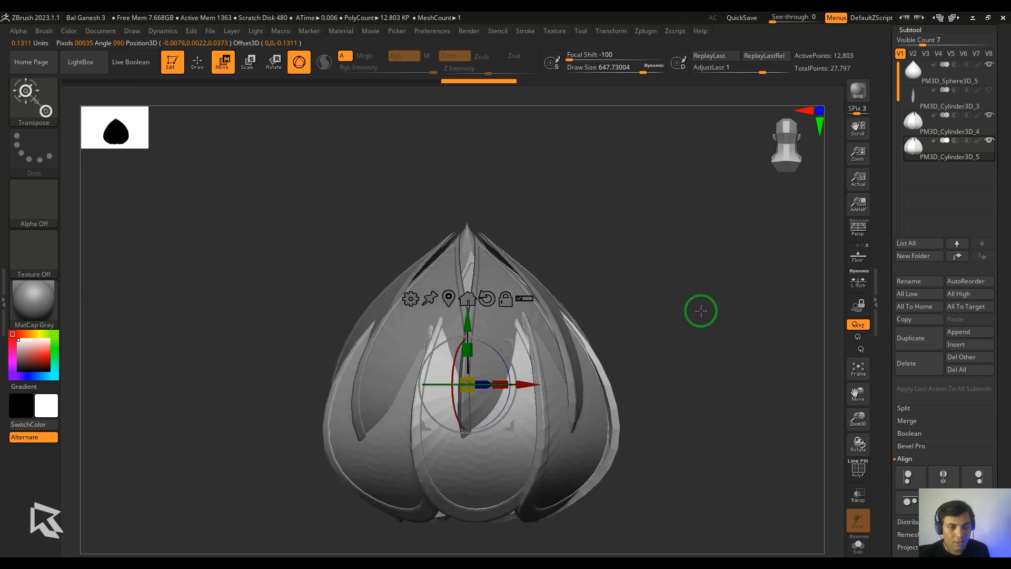
pyautogui.keyDown('ctrl'); pyautogui.moveTo(468, 318); pyautogui.dragTo(468, 314); pyautogui.keyUp('ctrl')
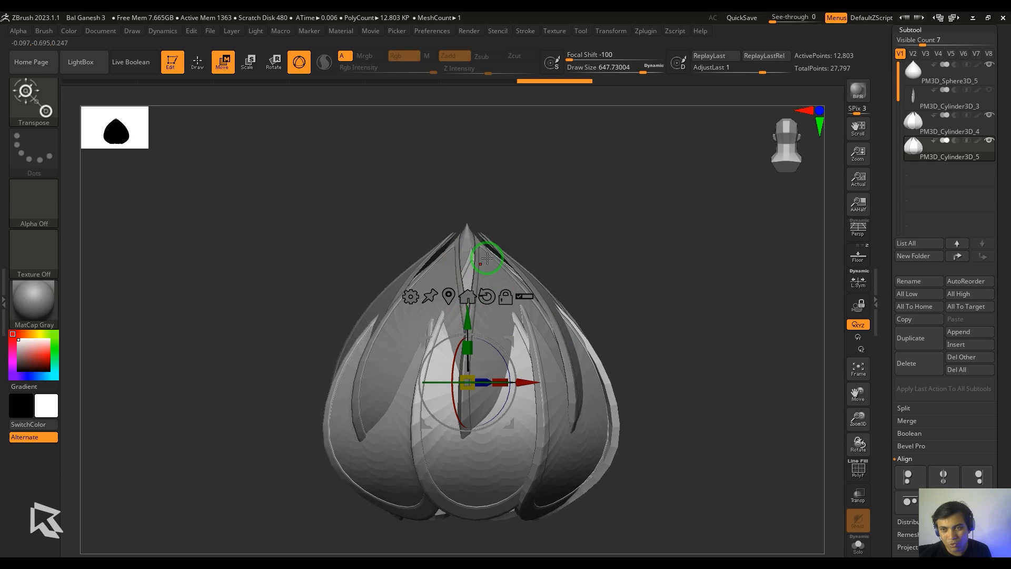
pyautogui.click(933, 369)
# Duplicate the hidden single flat teardrop petal and enable Array Mesh on the visible copy.
pyautogui.click(913, 101)
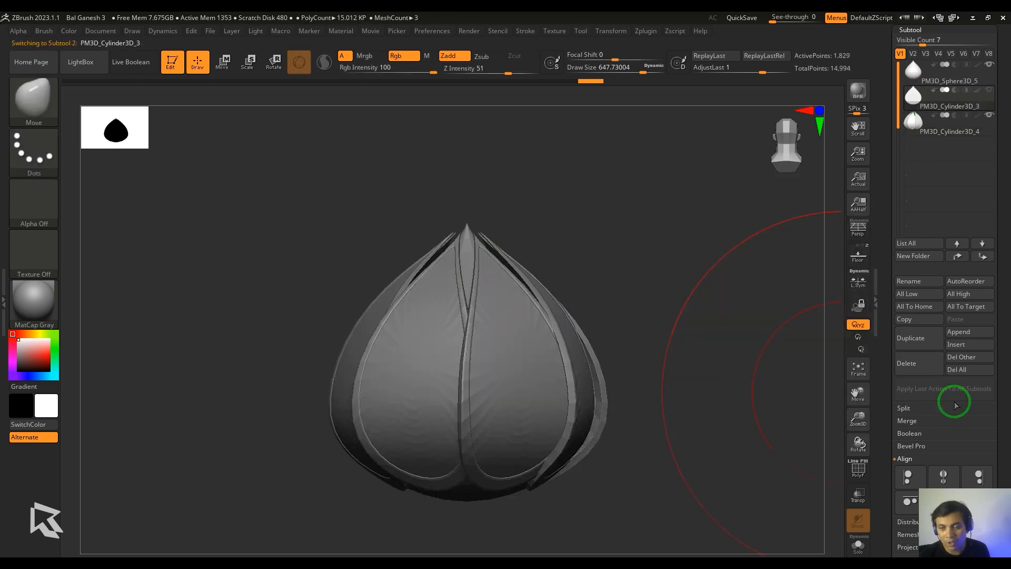
pyautogui.click(916, 341)
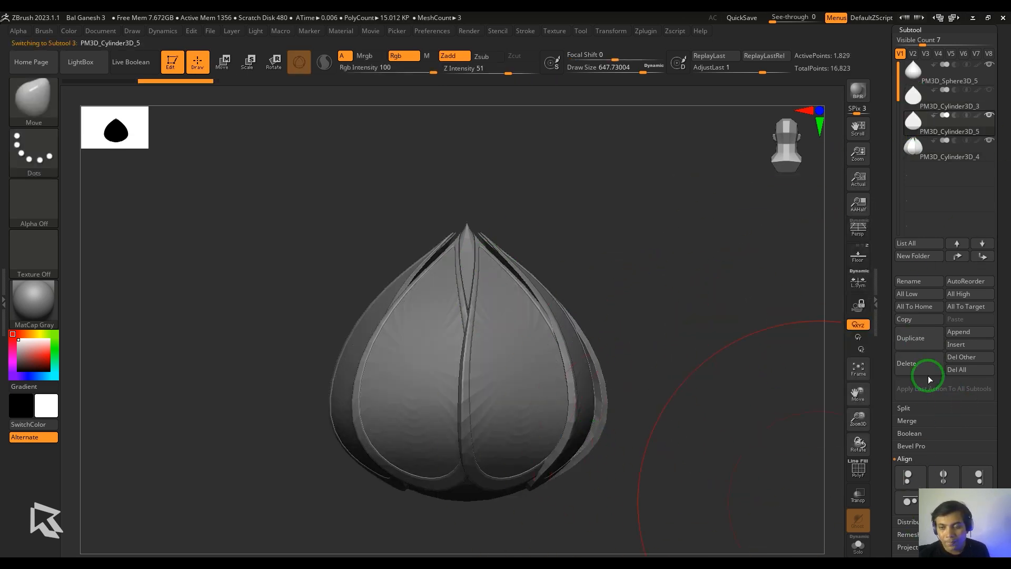
pyautogui.moveTo(999, 430); pyautogui.dragTo(998, 339)
pyautogui.click(922, 363)
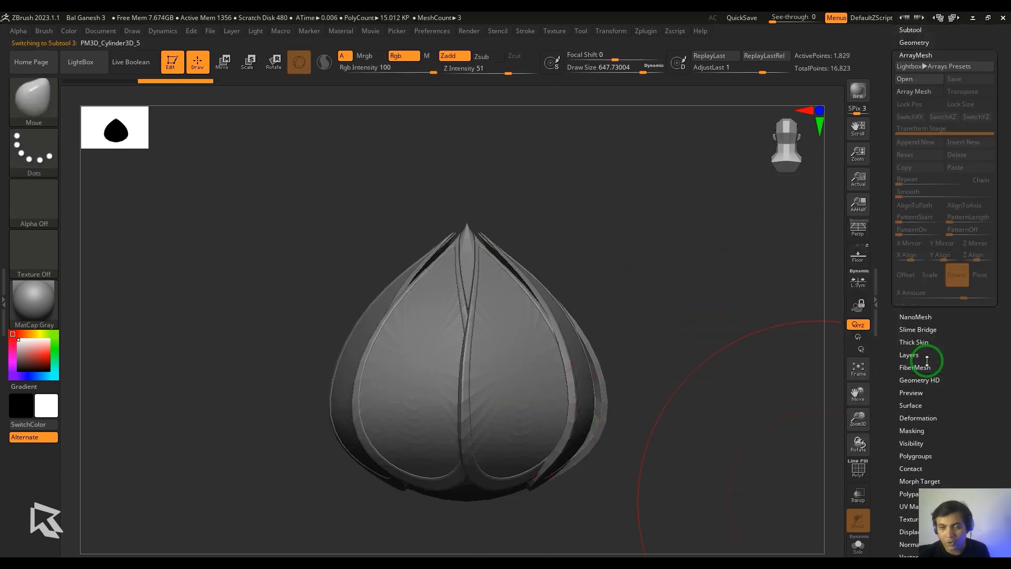
pyautogui.click(916, 93)
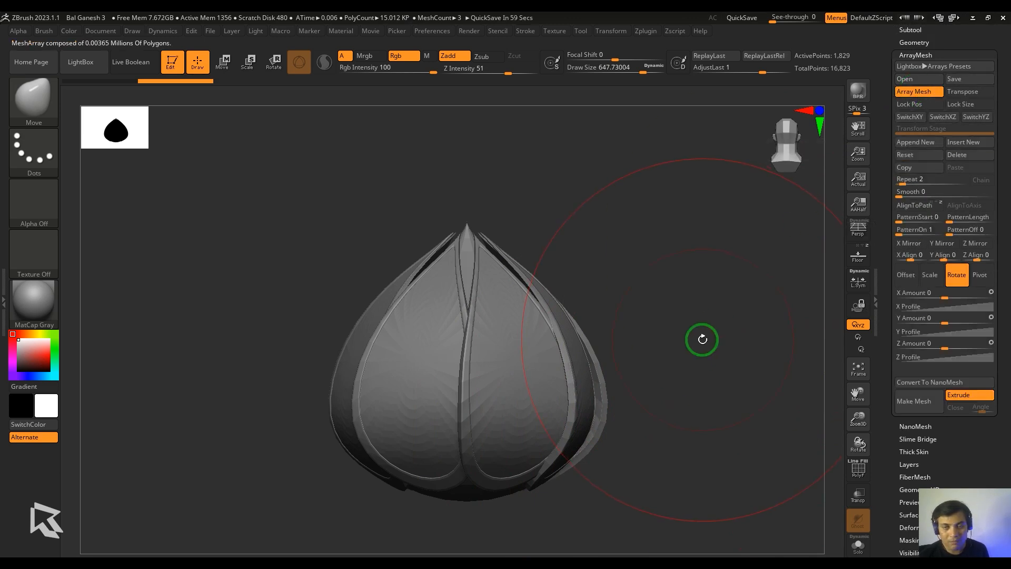
# Lock the new array's position, set its Repeat count to 7 and its Y rotation amount to 360.
pyautogui.moveTo(699, 339); pyautogui.dragTo(673, 435)
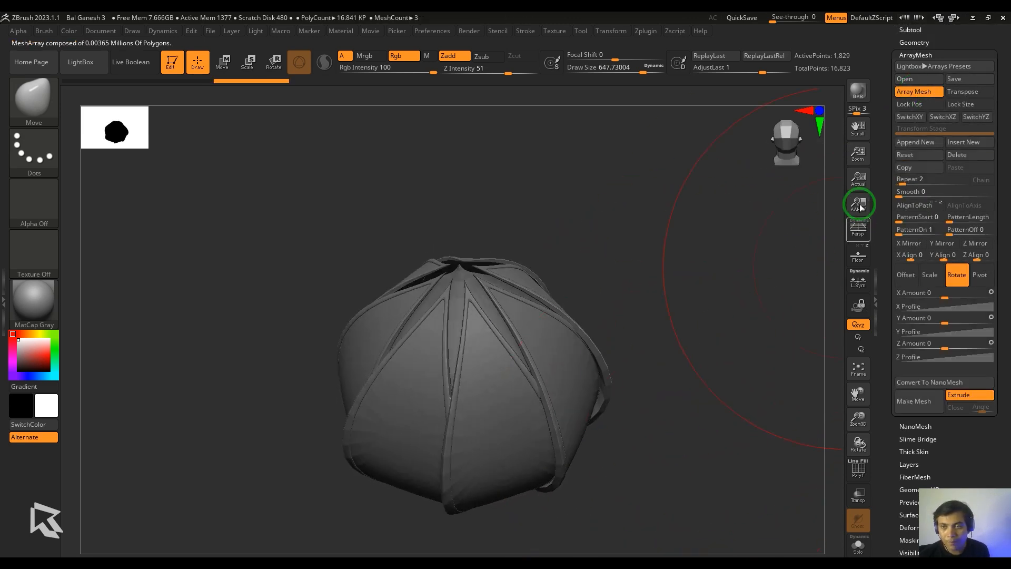
pyautogui.click(911, 104)
pyautogui.press('w')
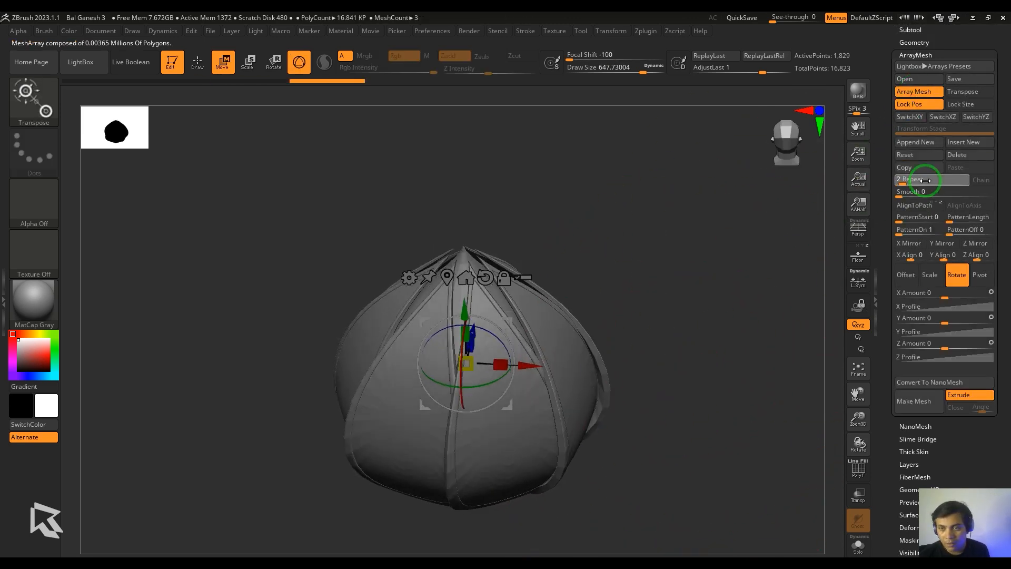
pyautogui.click(948, 322)
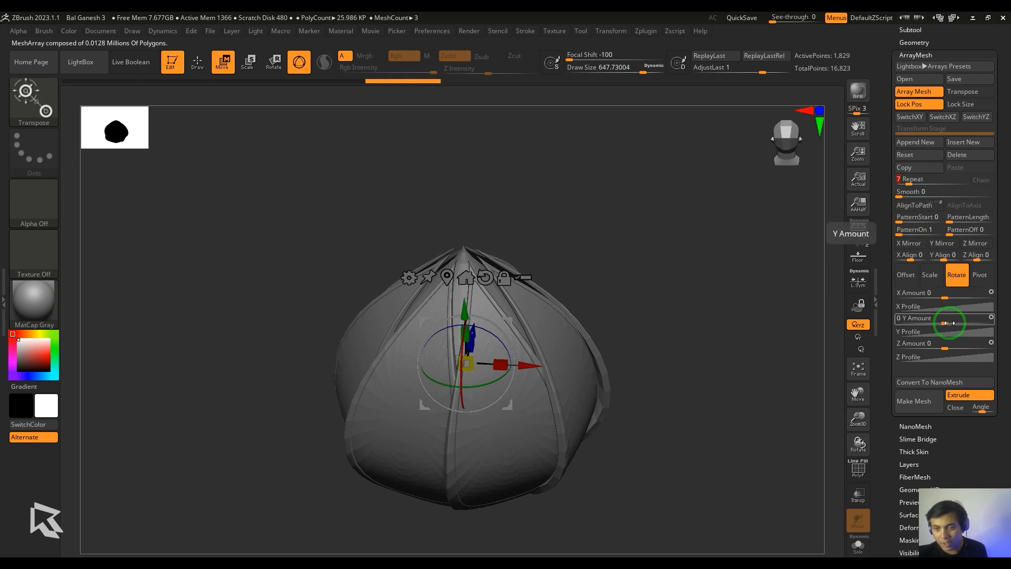
pyautogui.write('360')
pyautogui.press('Return')
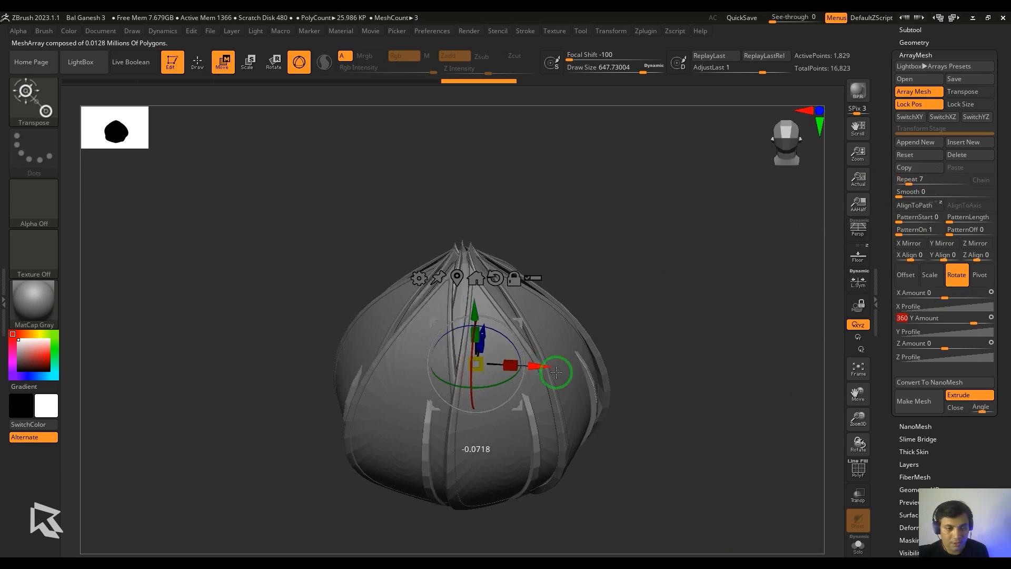
# Move the arrayed petal outward from the bud's centre so its copies form an outer ring, viewed from the side.
pyautogui.moveTo(684, 310)
pyautogui.mouseDown()
pyautogui.moveTo(543, 328)
pyautogui.moveTo(573, 264)
pyautogui.moveTo(586, 257)
pyautogui.moveTo(659, 298)
pyautogui.moveTo(728, 274)
pyautogui.moveTo(681, 360)
pyautogui.mouseUp()
pyautogui.moveTo(522, 320); pyautogui.dragTo(574, 337, button='right')
pyautogui.moveTo(519, 318); pyautogui.dragTo(500, 326)
pyautogui.hotkey('ctrl', 'z')
pyautogui.moveTo(625, 337)
pyautogui.keyDown('shift'); pyautogui.mouseDown()
pyautogui.moveTo(663, 317)
pyautogui.moveTo(650, 409)
pyautogui.moveTo(663, 393)
pyautogui.moveTo(663, 348)
pyautogui.moveTo(659, 376)
pyautogui.moveTo(626, 331)
pyautogui.mouseUp(); pyautogui.keyUp('shift')
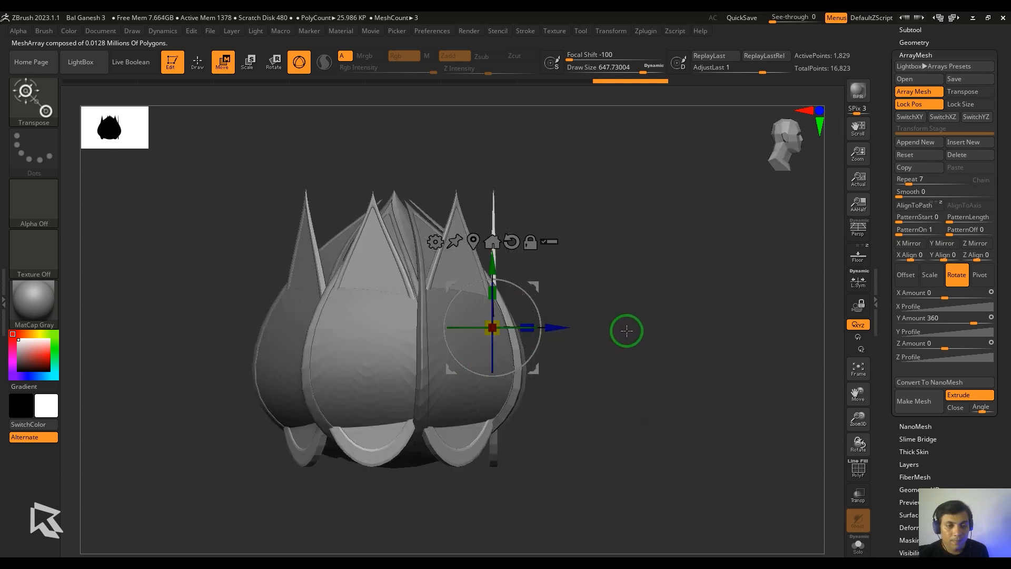
# Add a Bend Curve deformer to the outer petals, pulling their tips and bases inward to follow the bud's curve.
pyautogui.click(435, 242)
pyautogui.click(571, 272)
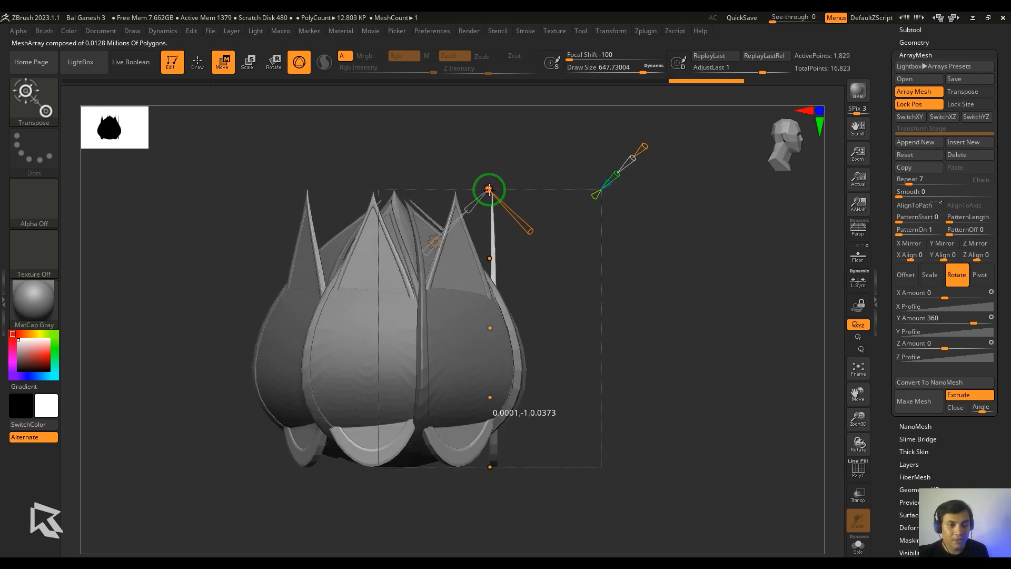
pyautogui.moveTo(489, 189); pyautogui.dragTo(512, 407)
pyautogui.moveTo(489, 467); pyautogui.dragTo(451, 456)
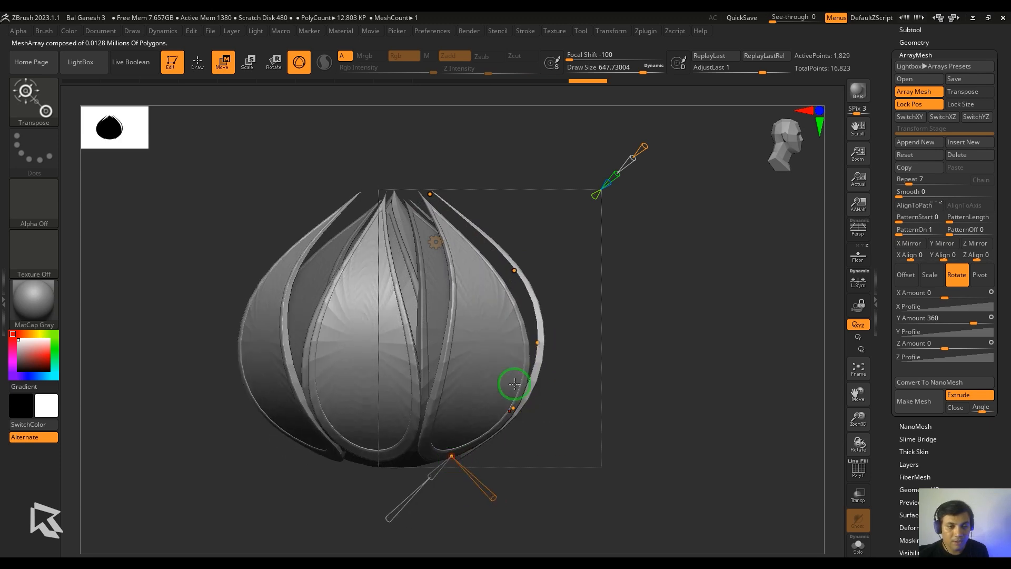
pyautogui.moveTo(538, 342); pyautogui.dragTo(529, 343)
pyautogui.moveTo(515, 270); pyautogui.dragTo(493, 274)
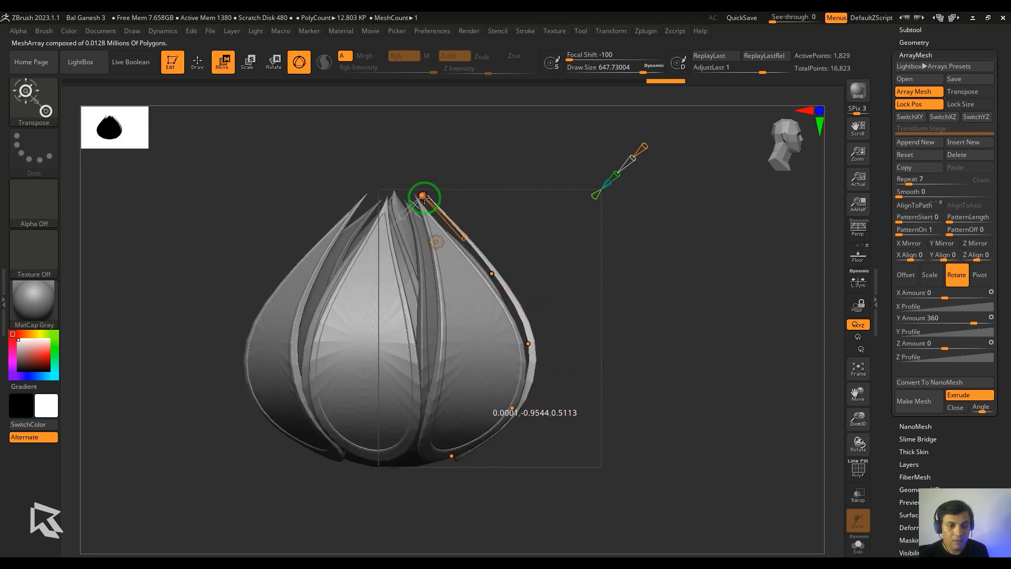
pyautogui.moveTo(675, 330)
pyautogui.mouseDown()
pyautogui.moveTo(653, 420)
pyautogui.moveTo(656, 347)
pyautogui.moveTo(682, 316)
pyautogui.mouseUp()
# Open the petal tips outward and shift all the bend curve points downward so the outer ring sits lower.
pyautogui.moveTo(423, 196); pyautogui.dragTo(445, 196)
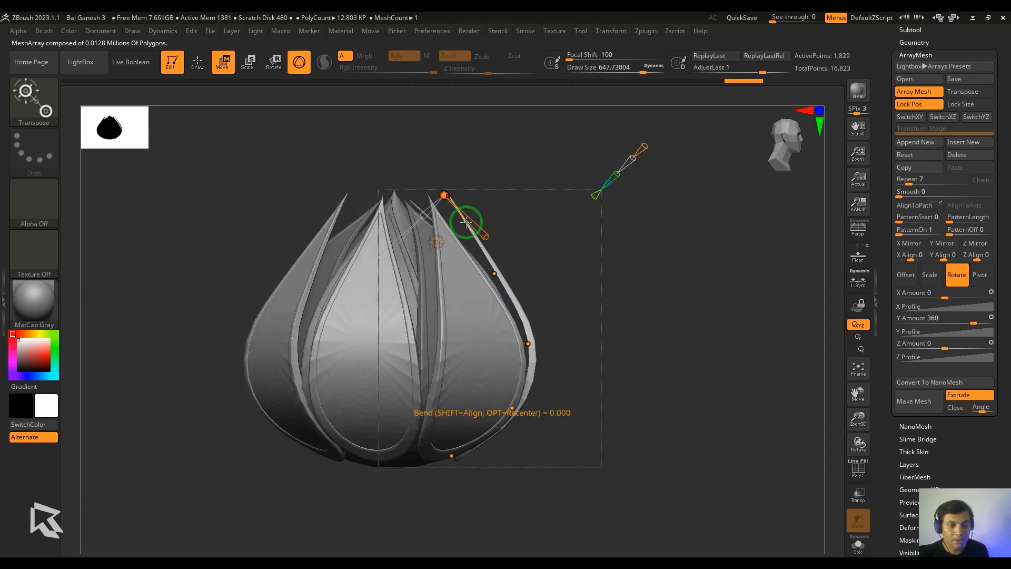
pyautogui.moveTo(492, 274); pyautogui.dragTo(507, 273)
pyautogui.moveTo(528, 343); pyautogui.dragTo(536, 345)
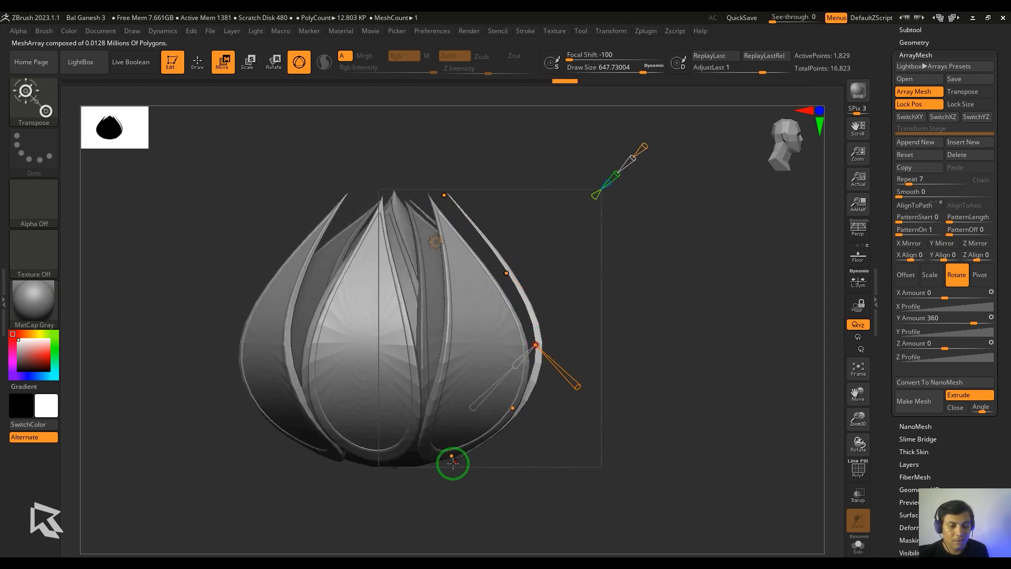
pyautogui.moveTo(452, 460); pyautogui.dragTo(428, 491)
pyautogui.moveTo(510, 413); pyautogui.dragTo(503, 444)
pyautogui.moveTo(536, 348); pyautogui.dragTo(531, 385)
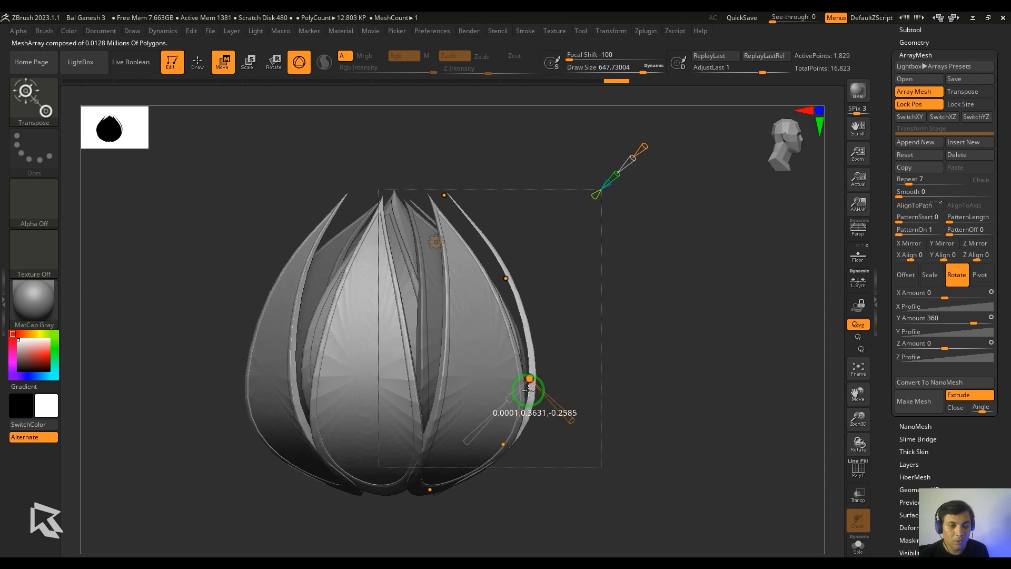
pyautogui.moveTo(506, 274); pyautogui.dragTo(517, 311)
pyautogui.moveTo(445, 196); pyautogui.dragTo(473, 238)
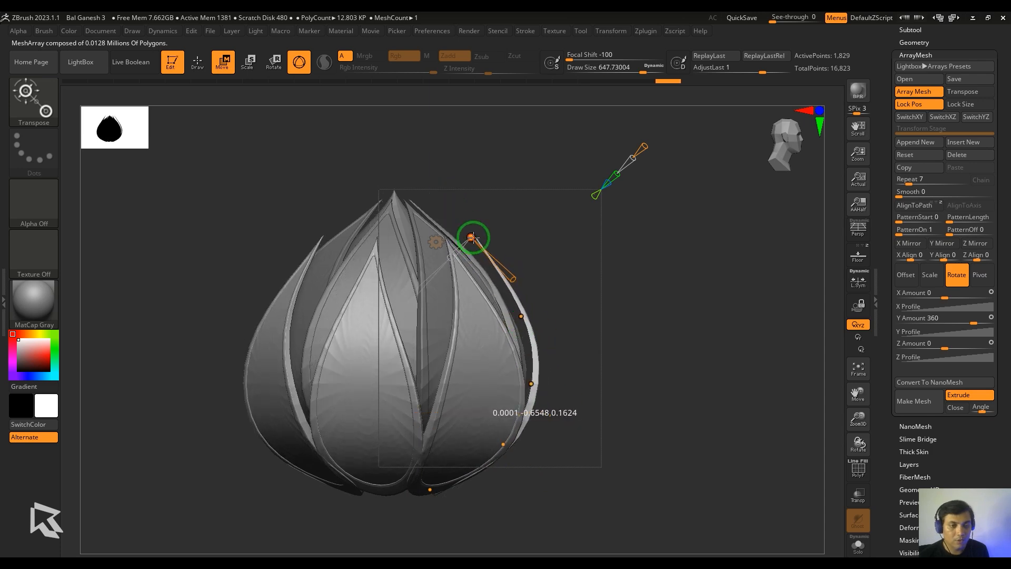
# Bulge the outer petals slightly by adjusting the middle and base curve points, and accept the Bend Curve.
pyautogui.moveTo(521, 317); pyautogui.dragTo(527, 321)
pyautogui.moveTo(532, 384); pyautogui.dragTo(536, 392)
pyautogui.moveTo(503, 444); pyautogui.dragTo(504, 454)
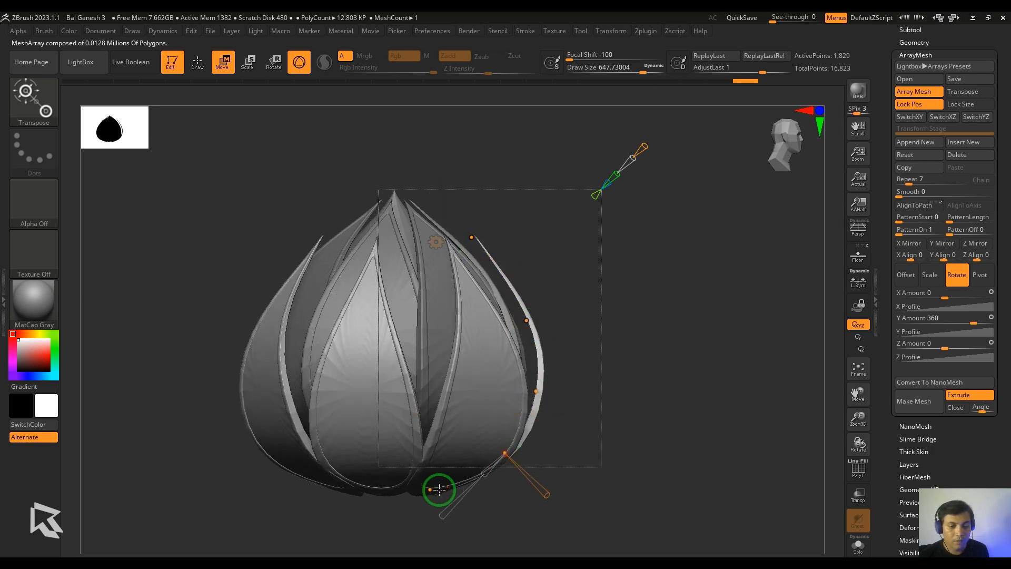
pyautogui.moveTo(431, 490); pyautogui.dragTo(428, 496)
pyautogui.click(435, 248)
pyautogui.click(591, 242)
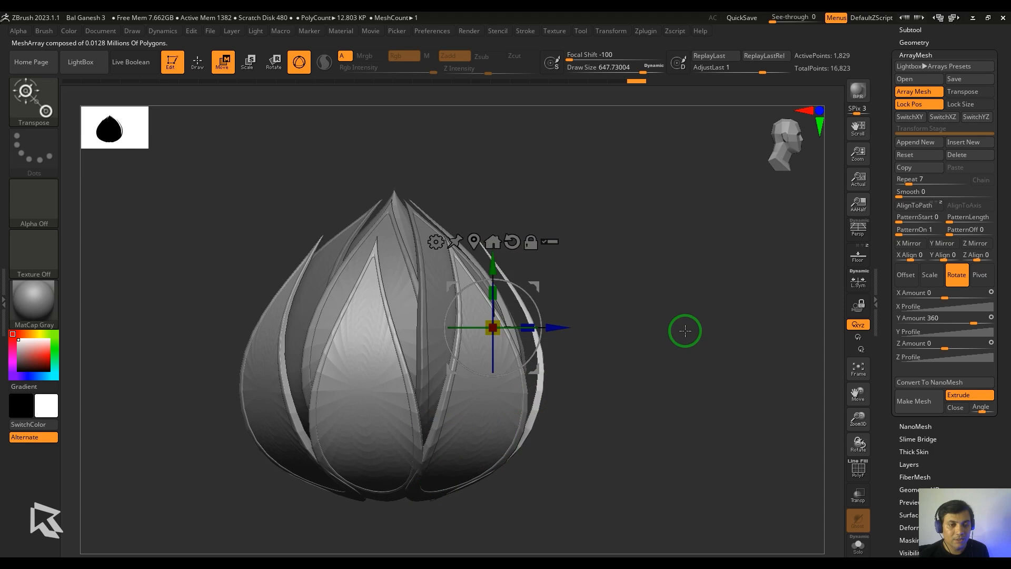
# Convert the outer petal array to real mesh while soloed, and bring the other parts back into view.
pyautogui.moveTo(684, 330); pyautogui.dragTo(685, 401)
pyautogui.click(477, 244)
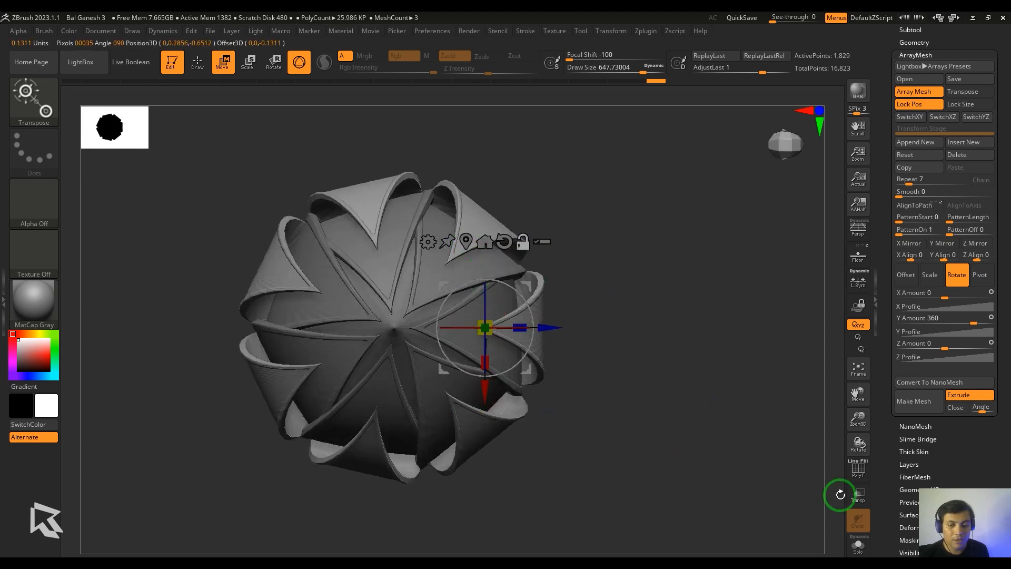
pyautogui.click(857, 545)
pyautogui.click(916, 401)
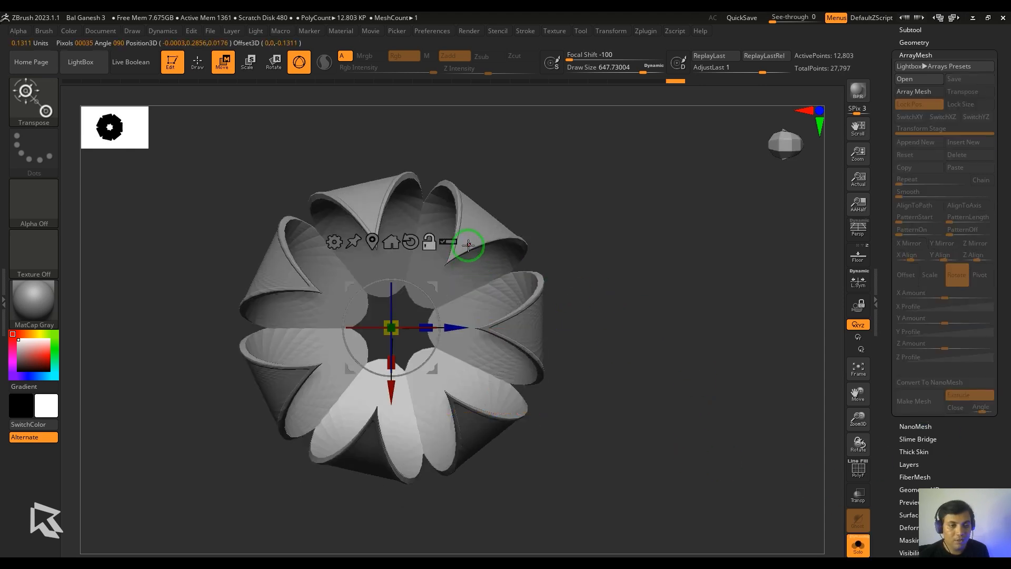
pyautogui.click(857, 545)
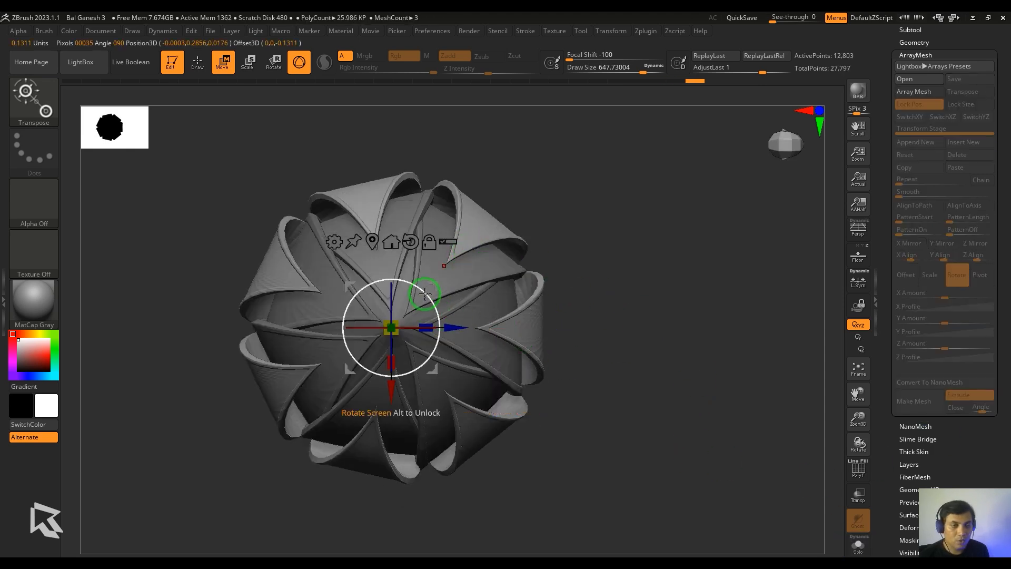
# Rotate the outer petal ring about 26 degrees around the bud's vertical axis to stagger it against the inner ring.
pyautogui.moveTo(425, 294); pyautogui.dragTo(432, 314)
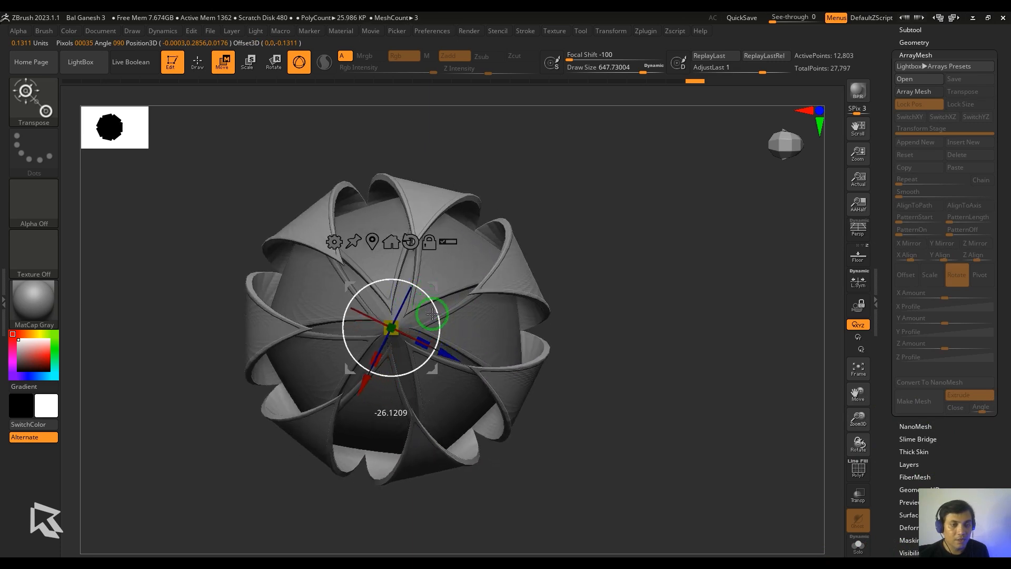
pyautogui.keyDown('shift'); pyautogui.moveTo(646, 412); pyautogui.dragTo(634, 346); pyautogui.keyUp('shift')
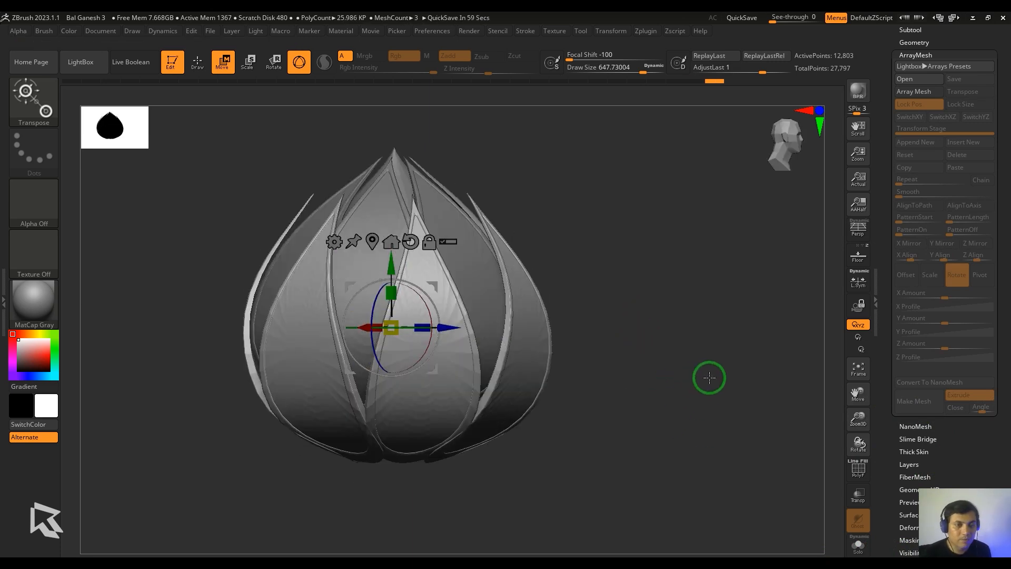
pyautogui.press('f')
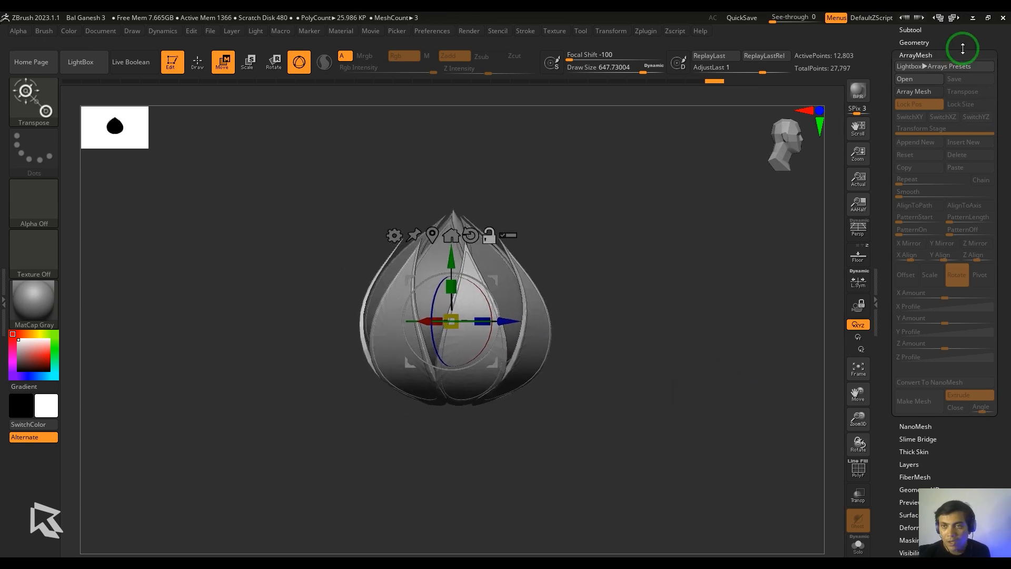
# Duplicate the solid drop and move the copy straight down until it sits clear below the petal bud.
pyautogui.click(909, 30)
pyautogui.click(916, 78)
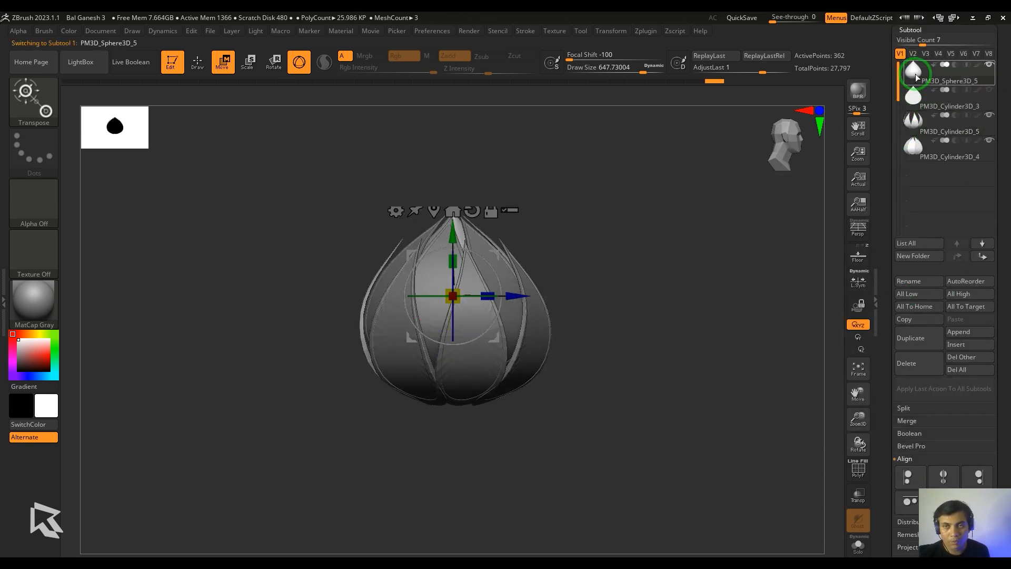
pyautogui.click(912, 338)
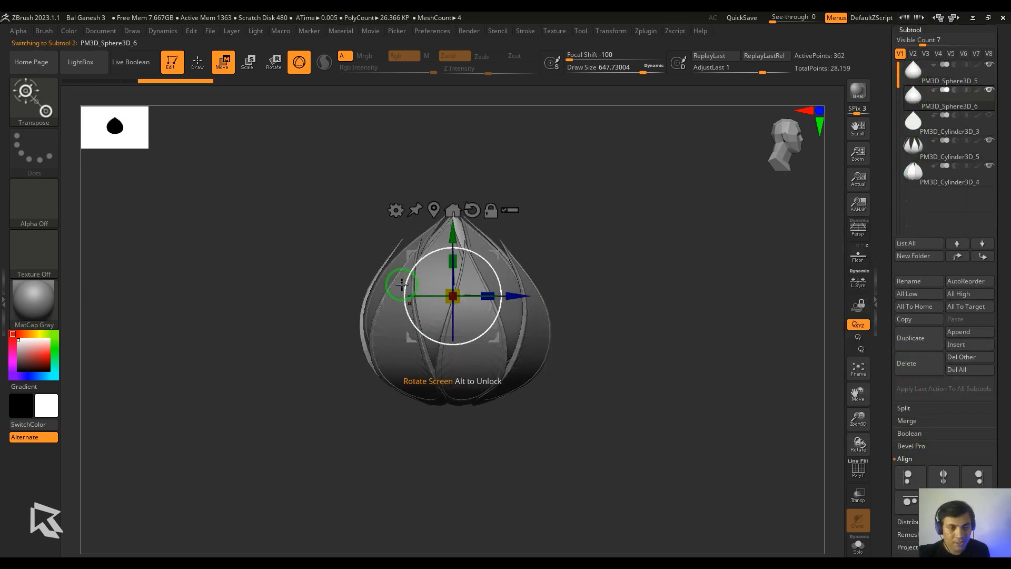
pyautogui.moveTo(402, 284); pyautogui.dragTo(416, 341)
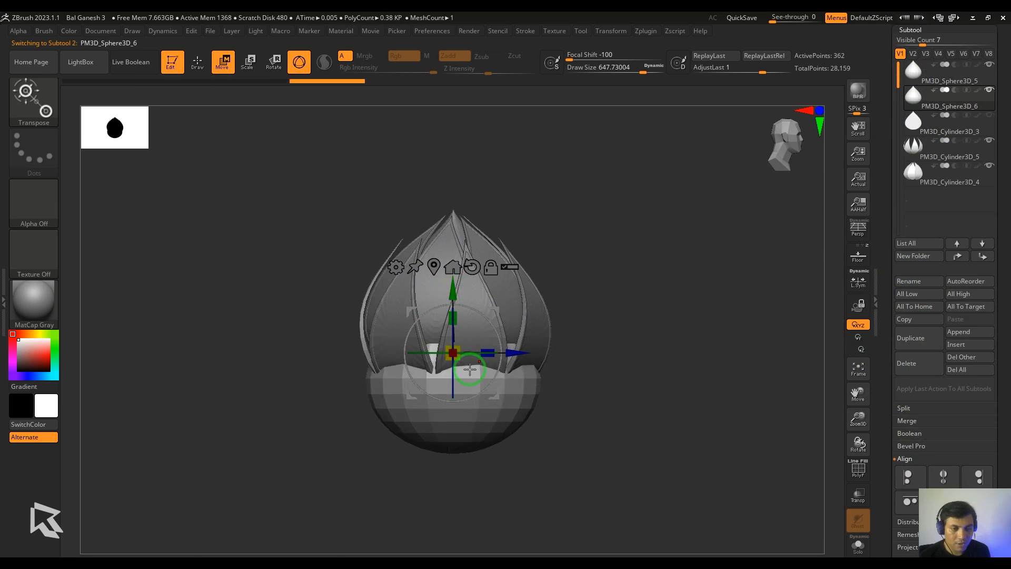
pyautogui.moveTo(451, 301); pyautogui.dragTo(445, 439)
pyautogui.keyDown('alt'); pyautogui.moveTo(640, 439); pyautogui.dragTo(652, 290); pyautogui.keyUp('alt')
pyautogui.moveTo(473, 289); pyautogui.dragTo(478, 313)
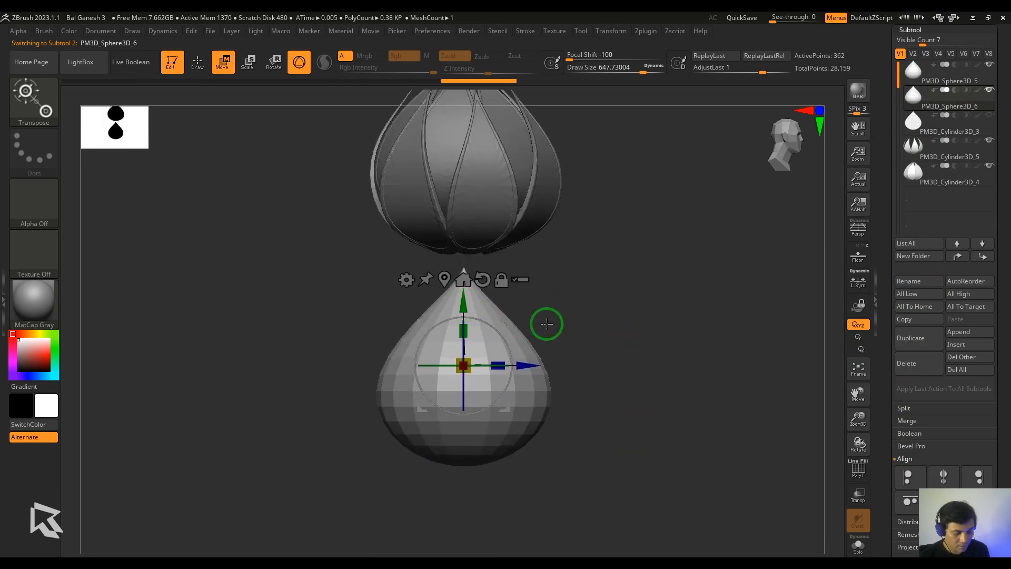
# Slice off the pointed upper half of the duplicated drop with the KnifeCurve brush, leaving a flat-topped bowl.
pyautogui.press('q')
pyautogui.keyDown('ctrl'); pyautogui.keyDown('shift'); pyautogui.click(33, 100); pyautogui.keyUp('shift'); pyautogui.keyUp('ctrl')
pyautogui.keyDown('ctrl'); pyautogui.keyDown('shift'); pyautogui.click(34, 103); pyautogui.keyUp('shift'); pyautogui.keyUp('ctrl')
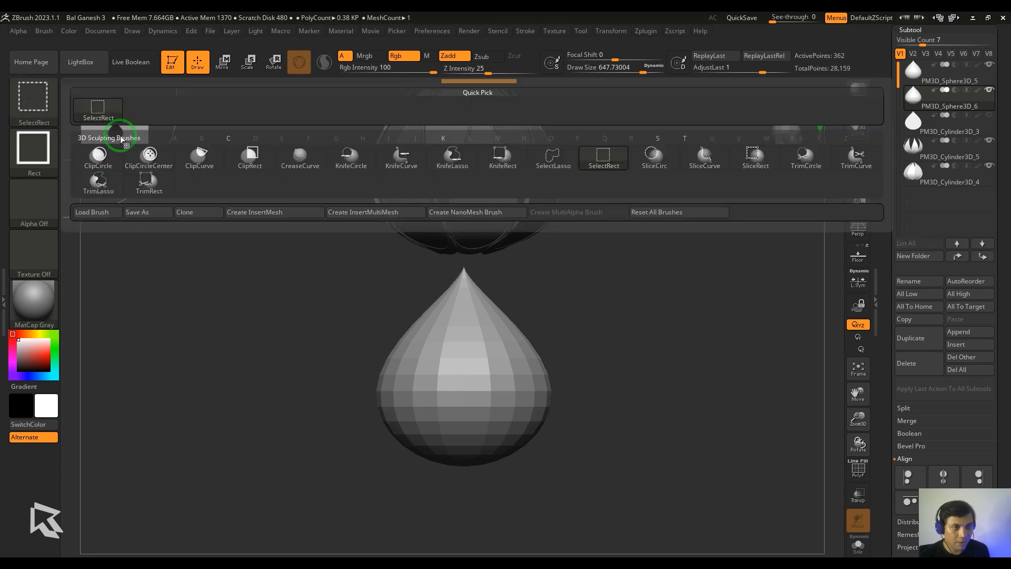
pyautogui.click(401, 157)
pyautogui.keyDown('ctrl'); pyautogui.keyDown('shift'); pyautogui.moveTo(284, 378); pyautogui.dragTo(651, 394); pyautogui.keyUp('shift'); pyautogui.keyUp('ctrl')
# Move the bowl up against the bud's underside and enlarge it slightly to cup the petals.
pyautogui.press('w')
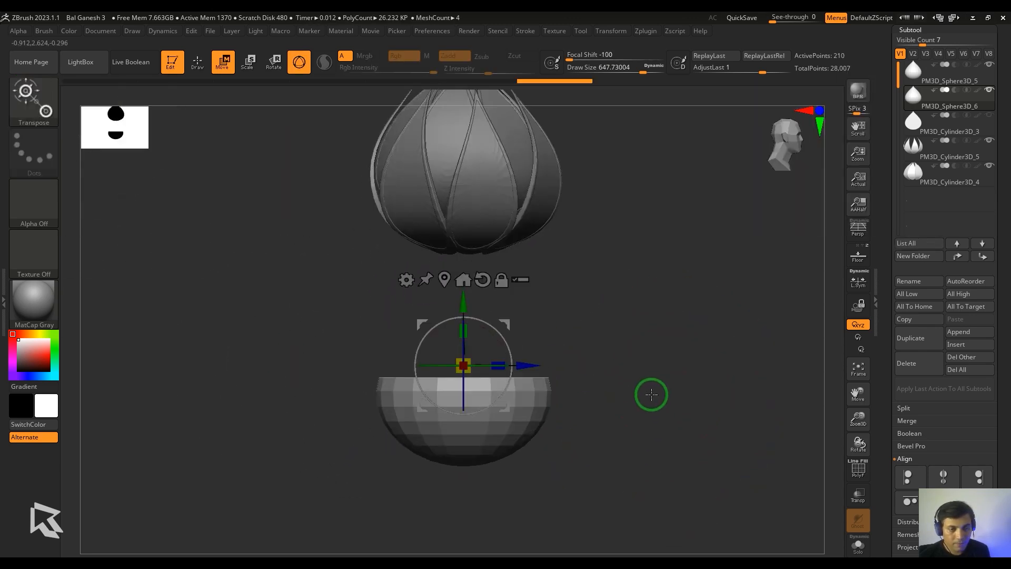
pyautogui.moveTo(466, 298); pyautogui.dragTo(464, 196)
pyautogui.moveTo(472, 273); pyautogui.dragTo(481, 278)
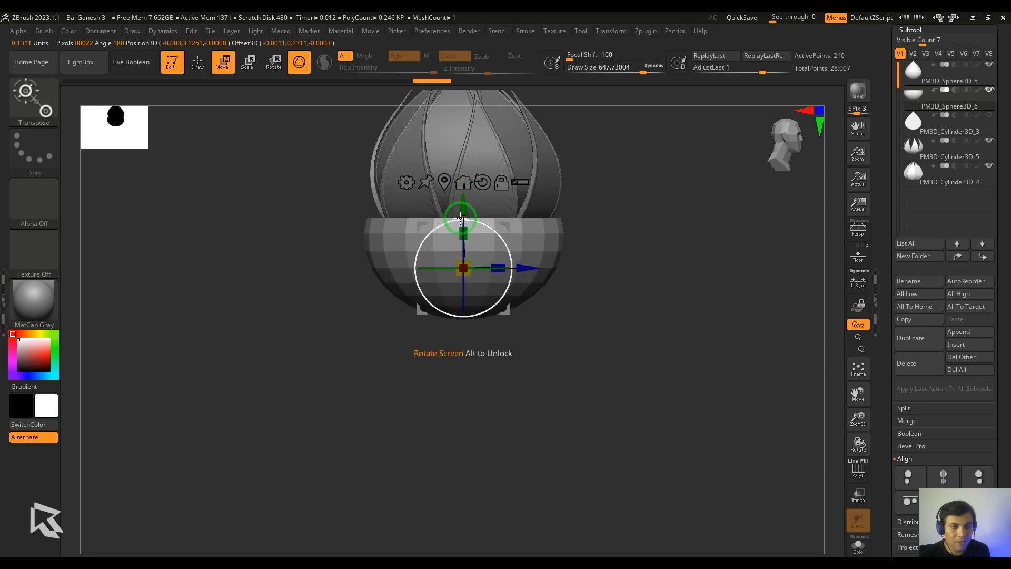
pyautogui.moveTo(463, 205); pyautogui.dragTo(462, 198)
# Apply a gizmo deformer to the bowl to turn its rounded underside into a point.
pyautogui.click(407, 175)
pyautogui.click(505, 282)
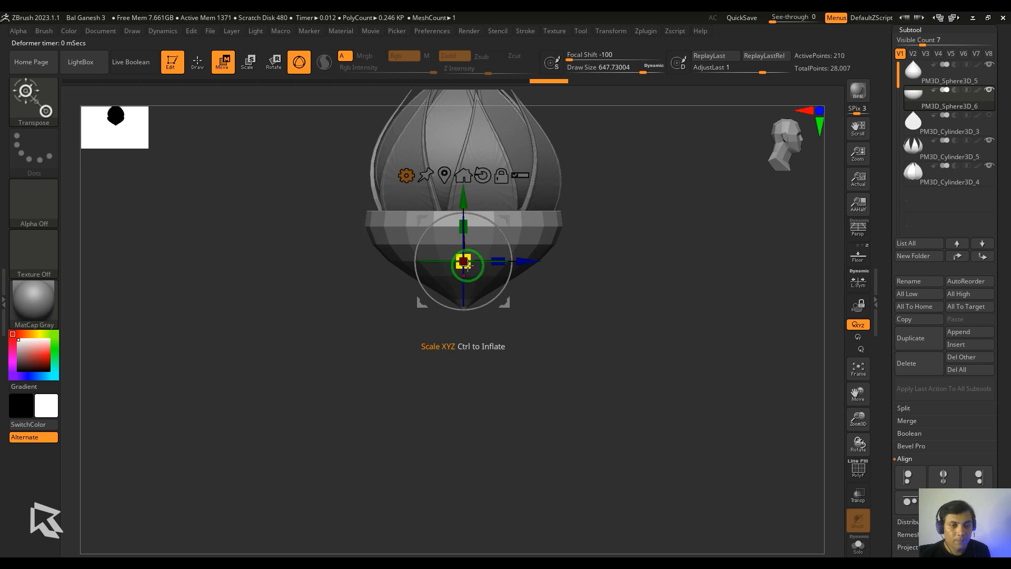
pyautogui.moveTo(464, 201); pyautogui.dragTo(465, 199)
pyautogui.keyDown('alt'); pyautogui.moveTo(612, 309); pyautogui.dragTo(607, 298); pyautogui.keyUp('alt')
pyautogui.moveTo(598, 335); pyautogui.dragTo(574, 327)
# Scale the pointed cup down and reposition it so it tucks under the base of the bud.
pyautogui.moveTo(463, 199); pyautogui.dragTo(463, 188)
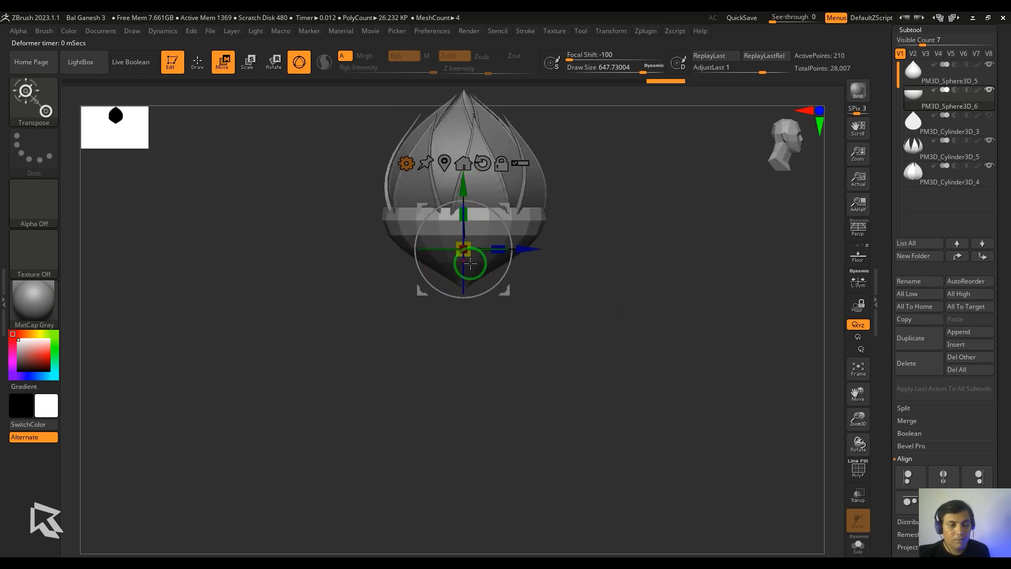
pyautogui.hotkey('ctrl', 'z')
pyautogui.moveTo(468, 264); pyautogui.dragTo(462, 254)
pyautogui.moveTo(463, 201)
pyautogui.mouseDown()
pyautogui.moveTo(463, 218)
pyautogui.moveTo(463, 208)
pyautogui.mouseUp()
pyautogui.moveTo(596, 269); pyautogui.dragTo(617, 271)
pyautogui.keyDown('alt'); pyautogui.moveTo(617, 270); pyautogui.dragTo(634, 332); pyautogui.keyUp('alt')
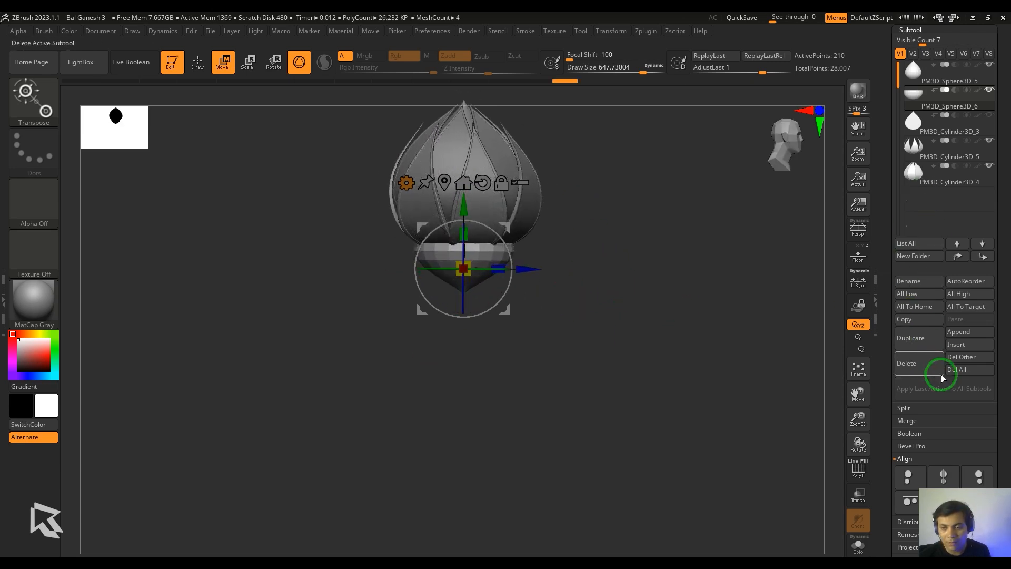
# Append a cylinder, move it below the lotus bud and scale it down into a long thin stem.
pyautogui.click(958, 331)
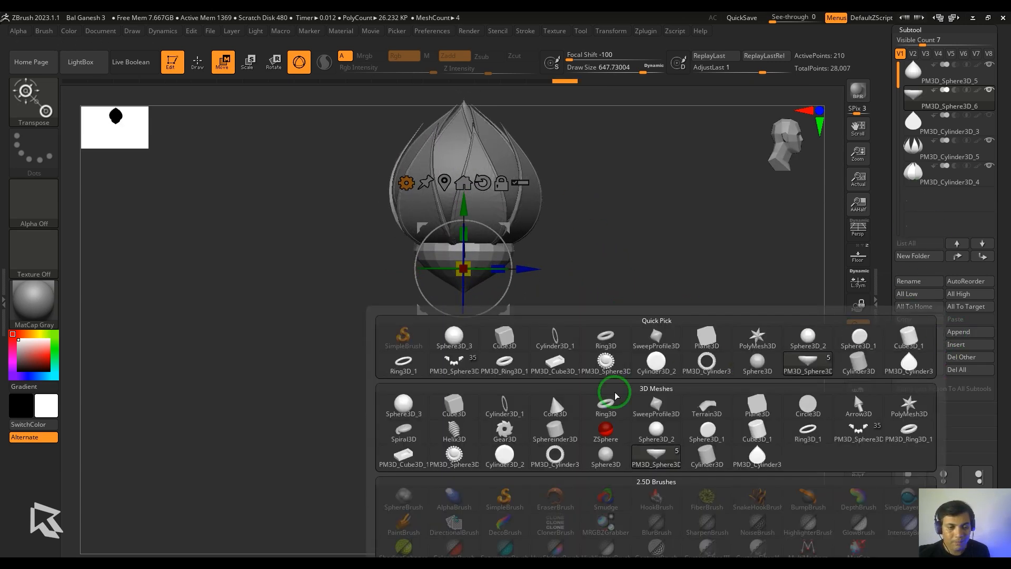
pyautogui.click(856, 357)
pyautogui.keyDown('alt'); pyautogui.click(463, 146); pyautogui.keyUp('alt')
pyautogui.keyDown('alt'); pyautogui.moveTo(606, 248); pyautogui.dragTo(625, 305); pyautogui.keyUp('alt')
pyautogui.moveTo(481, 162); pyautogui.dragTo(481, 368)
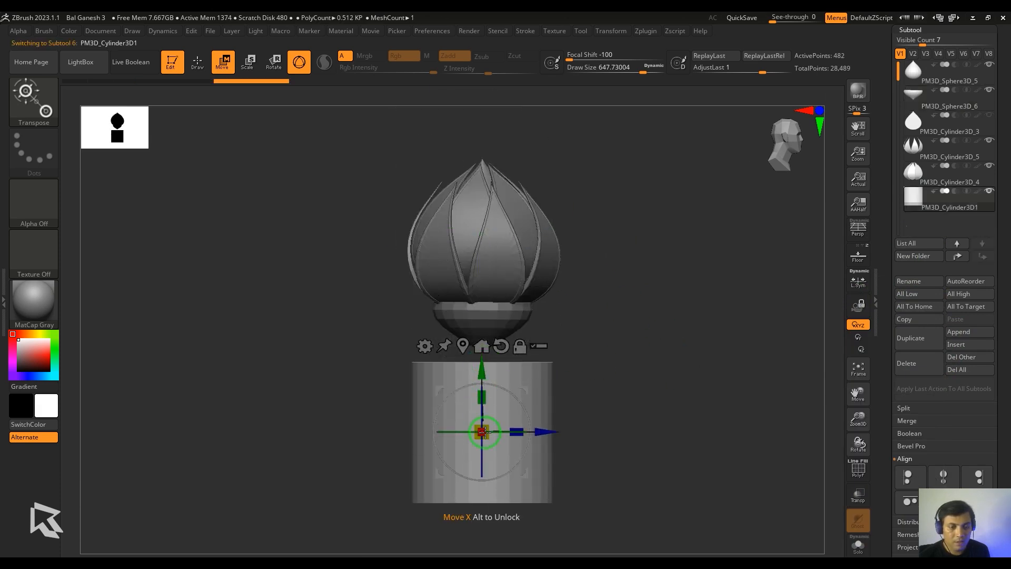
pyautogui.moveTo(482, 430); pyautogui.dragTo(483, 352)
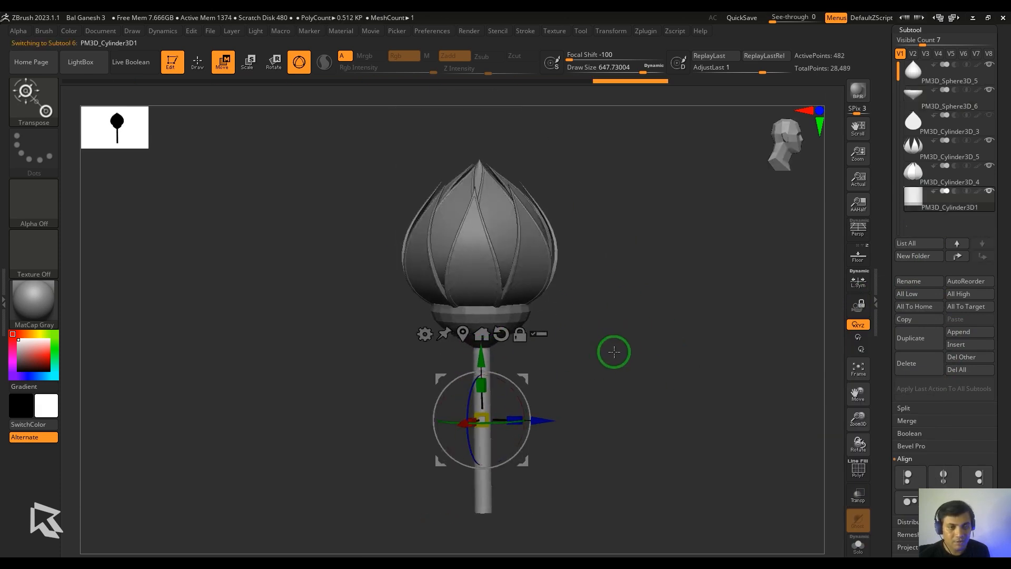
# Delete the hidden PM3D_Cylinder3D_3 subtool and the pointed cup, and raise the stem to meet the bud.
pyautogui.click(913, 71)
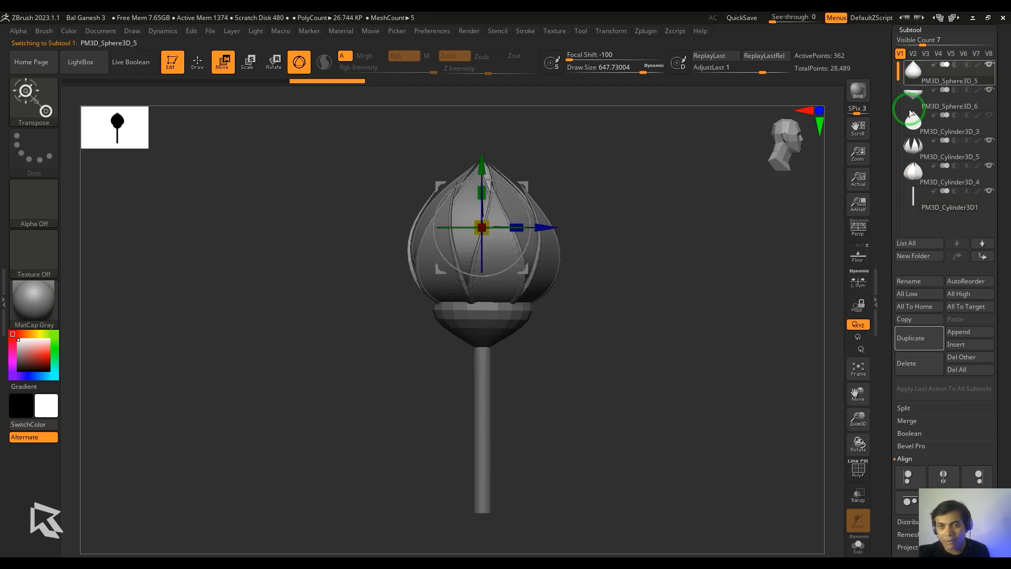
pyautogui.click(933, 371)
pyautogui.press('q')
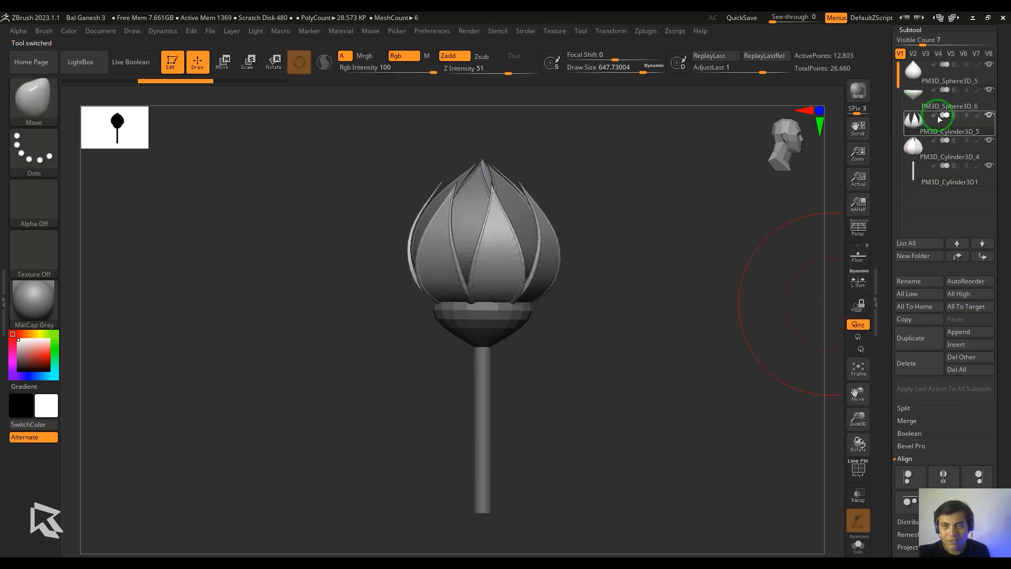
pyautogui.click(926, 370)
pyautogui.press('w')
pyautogui.click(962, 178)
# Merge the solid drop, both petal rings and the stem down into one subtool.
pyautogui.click(915, 75)
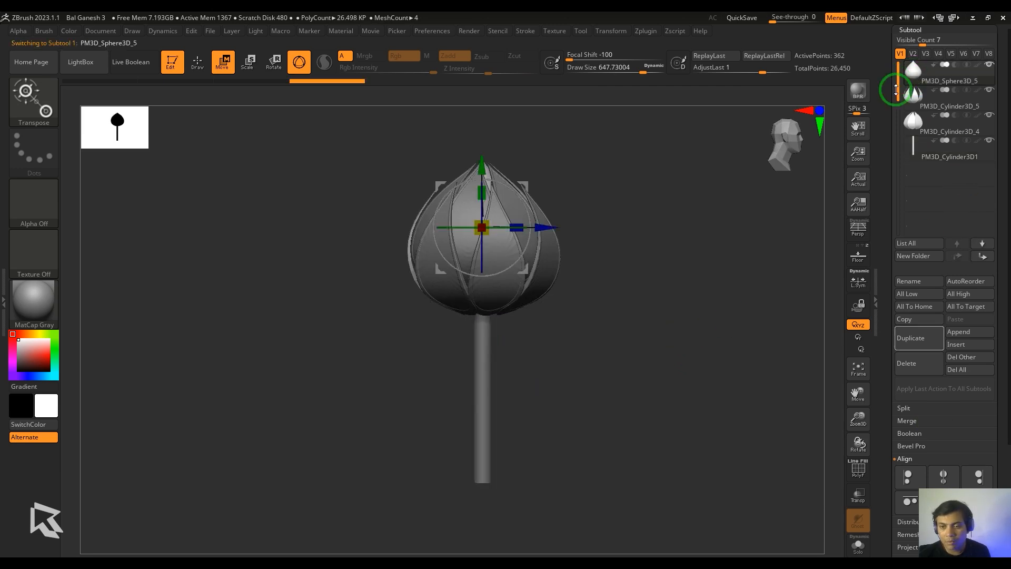
pyautogui.click(915, 423)
pyautogui.click(917, 433)
pyautogui.click(916, 433)
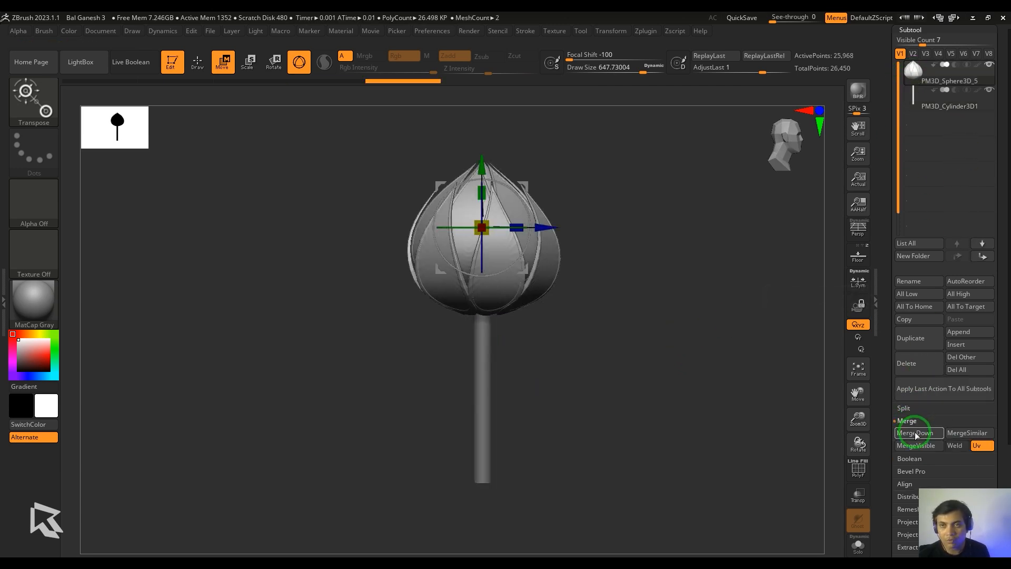
pyautogui.click(916, 433)
# Switch back to the Ganesha statue and append the merged lotus as a subtool, selecting it for editing.
pyautogui.moveTo(998, 95); pyautogui.dragTo(998, 397)
pyautogui.moveTo(1005, 167); pyautogui.dragTo(1006, 242)
pyautogui.click(971, 102)
pyautogui.keyDown('shift'); pyautogui.moveTo(667, 375); pyautogui.dragTo(662, 369); pyautogui.keyUp('shift')
pyautogui.keyDown('alt'); pyautogui.moveTo(662, 368); pyautogui.dragTo(650, 451); pyautogui.keyUp('alt')
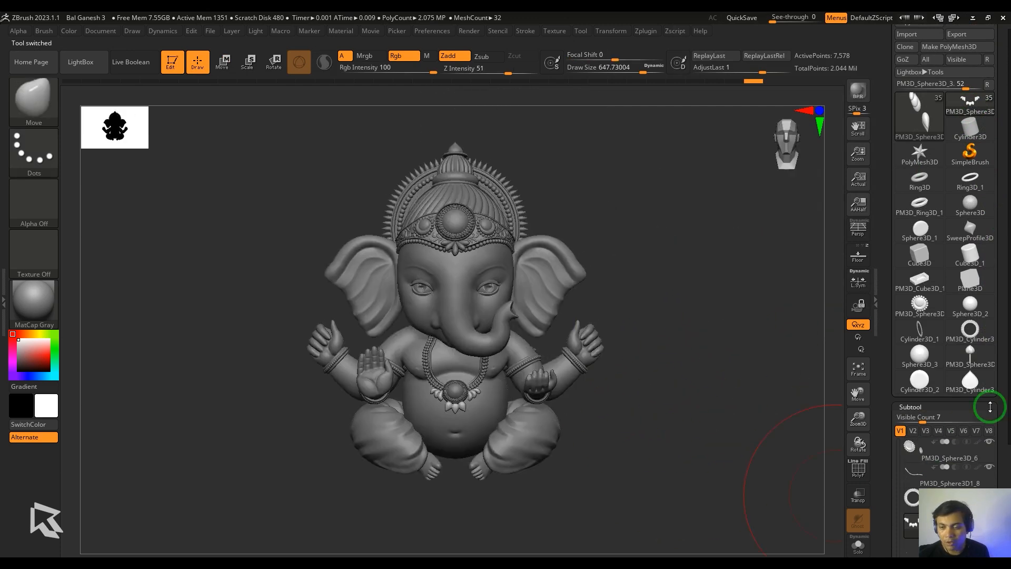
pyautogui.moveTo(990, 407); pyautogui.dragTo(989, 316)
pyautogui.click(958, 400)
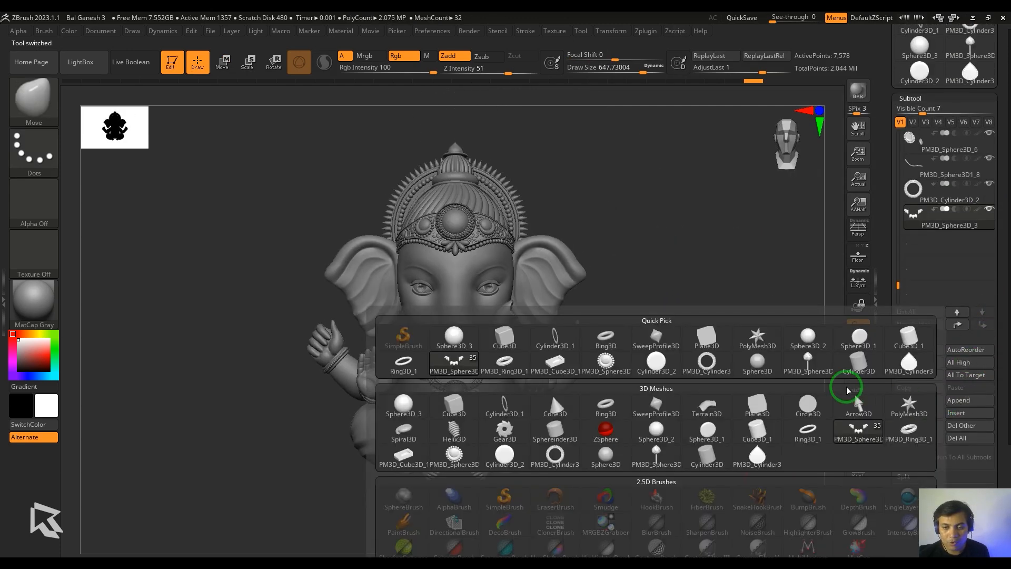
pyautogui.click(810, 360)
pyautogui.keyDown('alt'); pyautogui.click(456, 520); pyautogui.keyUp('alt')
# Scale the lotus down and position it above the raised hand beside the trunk's curled tip.
pyautogui.press('w')
pyautogui.moveTo(499, 286); pyautogui.dragTo(645, 250)
pyautogui.keyDown('alt'); pyautogui.moveTo(682, 341); pyautogui.dragTo(715, 385); pyautogui.keyUp('alt')
pyautogui.moveTo(602, 293); pyautogui.dragTo(623, 275)
pyautogui.keyDown('alt'); pyautogui.moveTo(671, 339); pyautogui.dragTo(699, 408); pyautogui.keyUp('alt')
pyautogui.moveTo(586, 316); pyautogui.dragTo(583, 307)
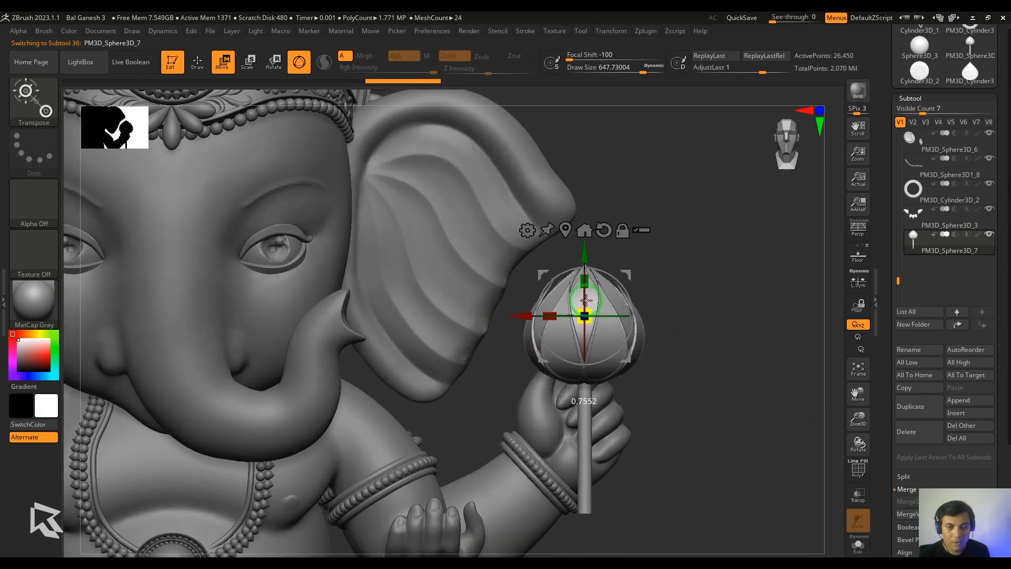
pyautogui.moveTo(627, 273)
pyautogui.mouseDown()
pyautogui.moveTo(631, 254)
pyautogui.moveTo(629, 287)
pyautogui.mouseUp()
pyautogui.moveTo(636, 252); pyautogui.dragTo(643, 239)
# Move the lotus back in depth to line up with the raised hand, and tilt it outward into the grip.
pyautogui.moveTo(732, 316); pyautogui.dragTo(355, 412)
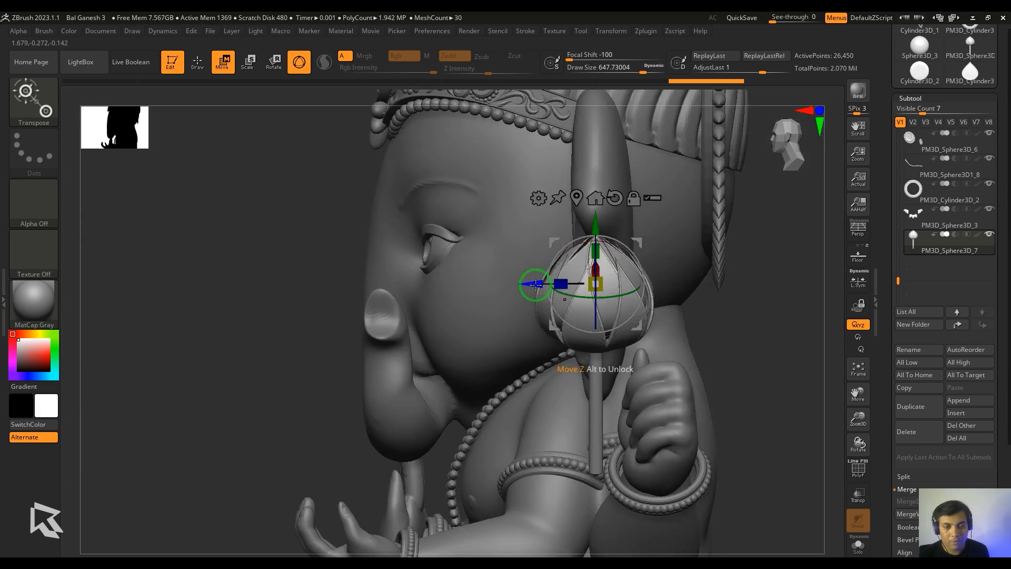
pyautogui.moveTo(535, 285); pyautogui.dragTo(583, 284)
pyautogui.moveTo(340, 376); pyautogui.dragTo(734, 364)
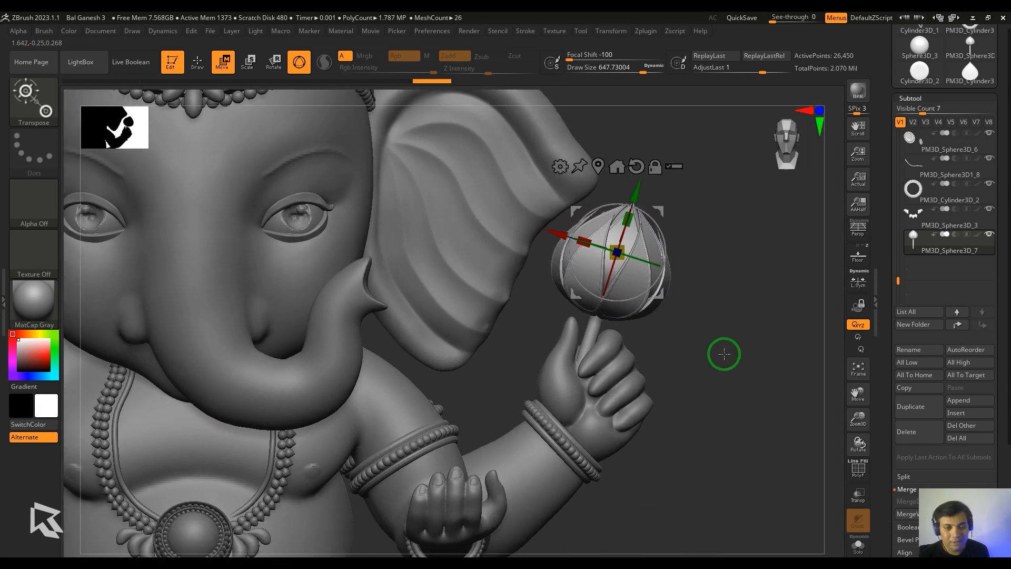
# Mask the bud, split the stem off as its own subtool and select the stem.
pyautogui.keyDown('alt'); pyautogui.click(603, 345); pyautogui.keyUp('alt')
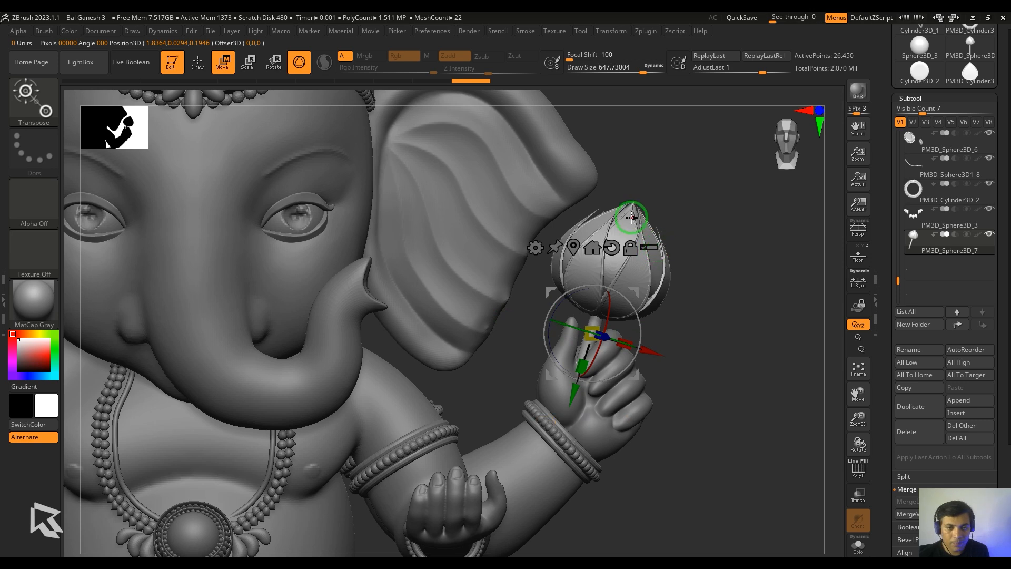
pyautogui.keyDown('alt'); pyautogui.moveTo(631, 289); pyautogui.dragTo(687, 176); pyautogui.keyUp('alt')
pyautogui.moveTo(731, 350); pyautogui.dragTo(619, 367)
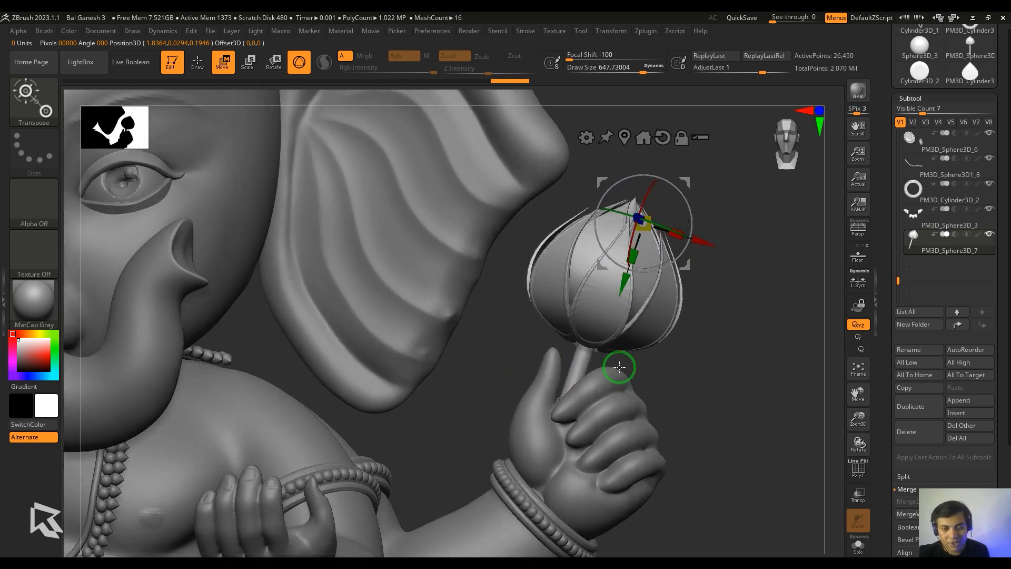
pyautogui.keyDown('alt'); pyautogui.moveTo(720, 441); pyautogui.dragTo(729, 390); pyautogui.keyUp('alt')
pyautogui.click(589, 345)
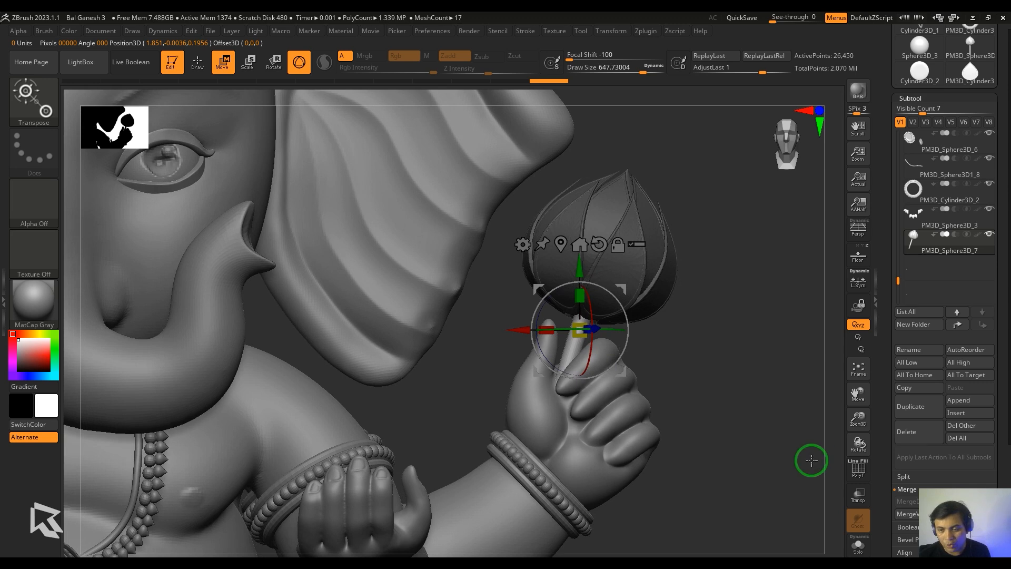
pyautogui.click(926, 538)
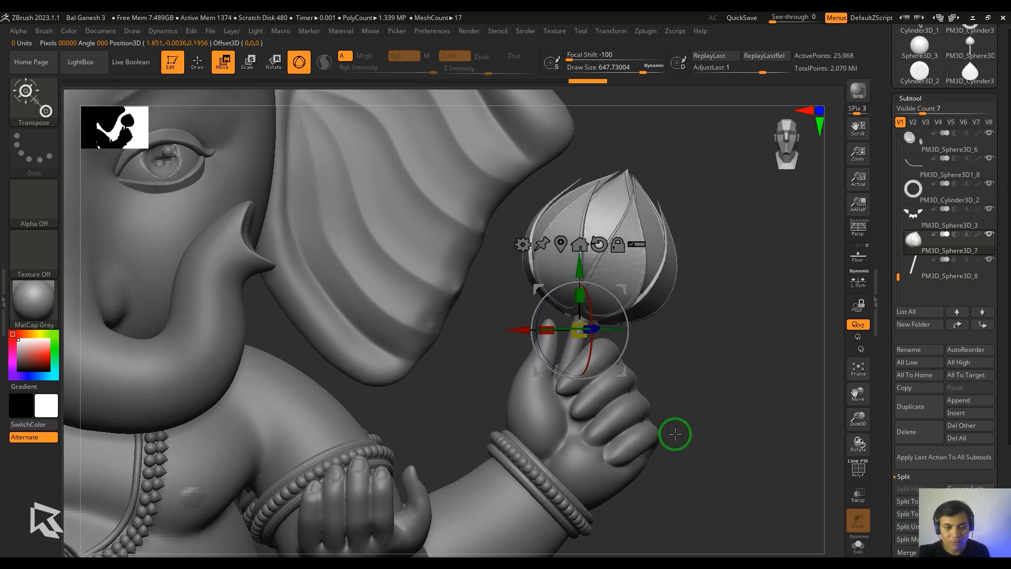
pyautogui.click(898, 284)
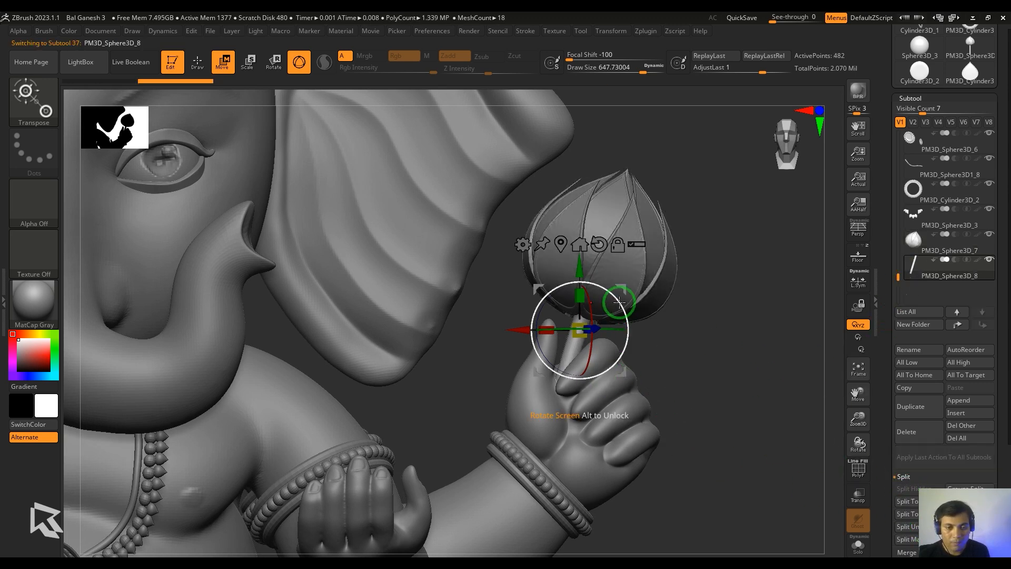
# Isolate the stem, centre and align its gizmo along its length, and show the whole statue again.
pyautogui.moveTo(738, 351); pyautogui.dragTo(715, 354)
pyautogui.click(858, 544)
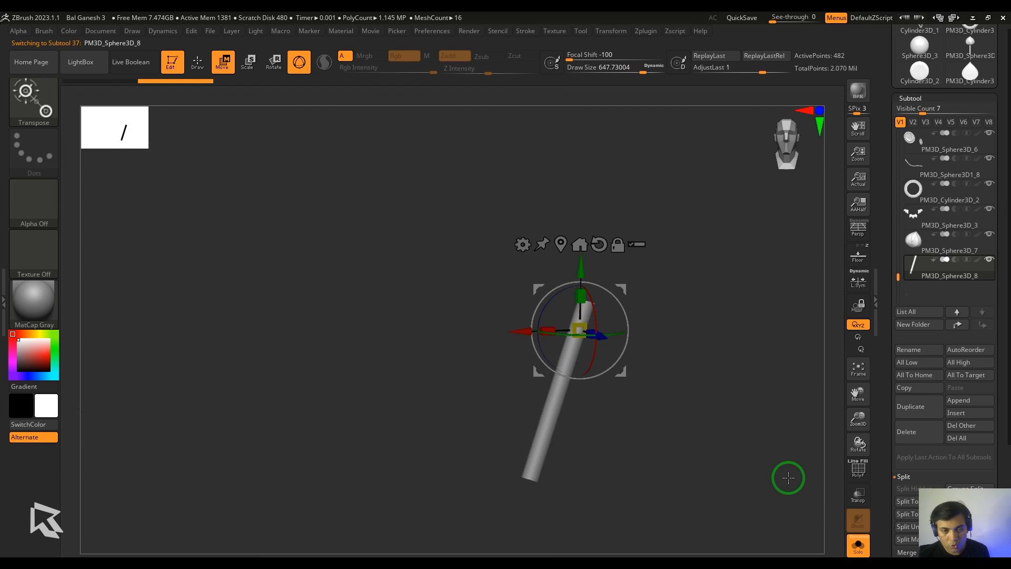
pyautogui.moveTo(611, 305); pyautogui.dragTo(632, 406)
pyautogui.moveTo(598, 267); pyautogui.dragTo(576, 331)
pyautogui.moveTo(661, 374); pyautogui.dragTo(684, 384)
pyautogui.click(859, 545)
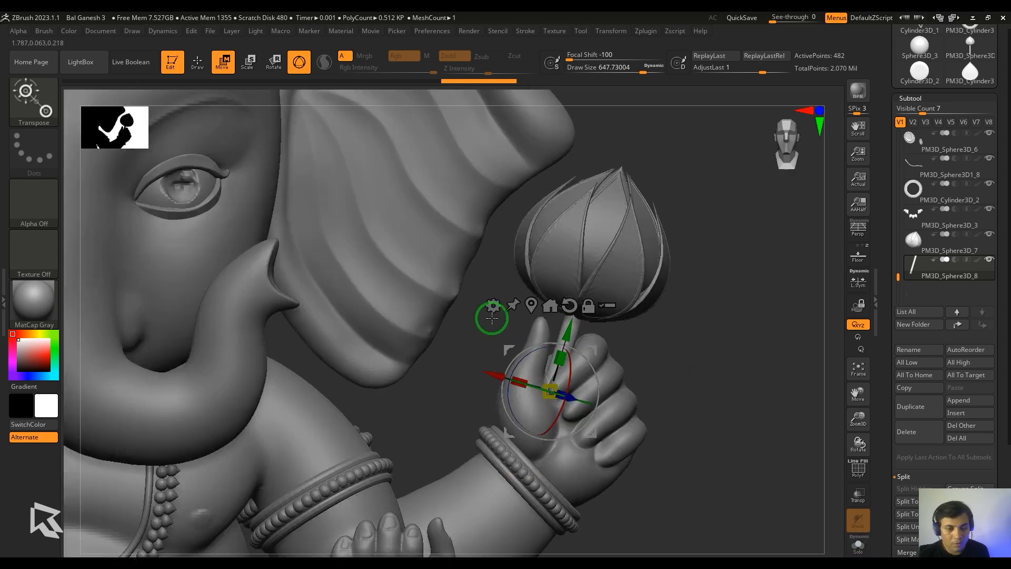
# Bend the stem through the closed hand with a Bend Curve deformer so it exits below the fingers, and accept the deformation.
pyautogui.click(493, 305)
pyautogui.click(611, 391)
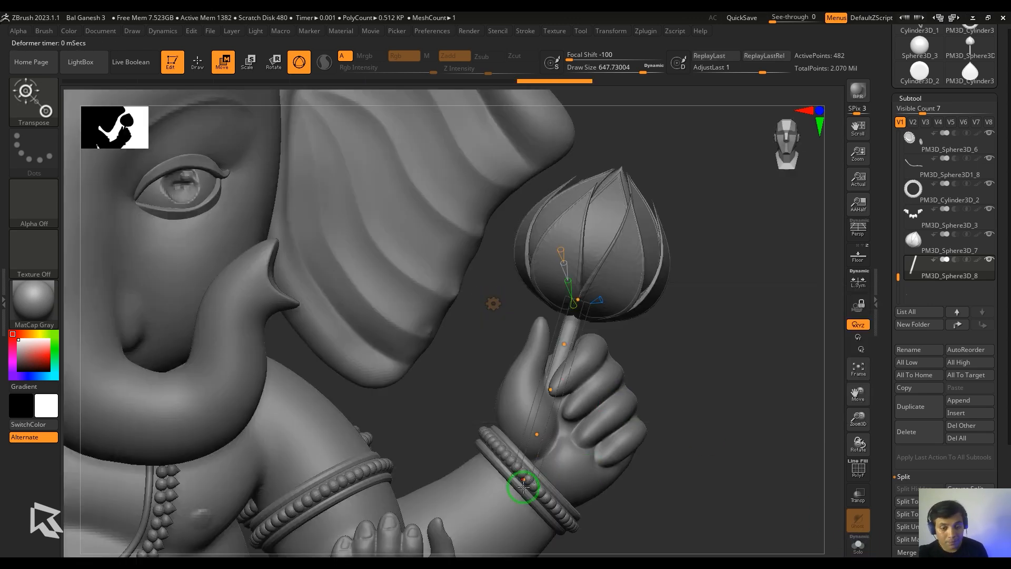
pyautogui.moveTo(524, 485); pyautogui.dragTo(614, 435)
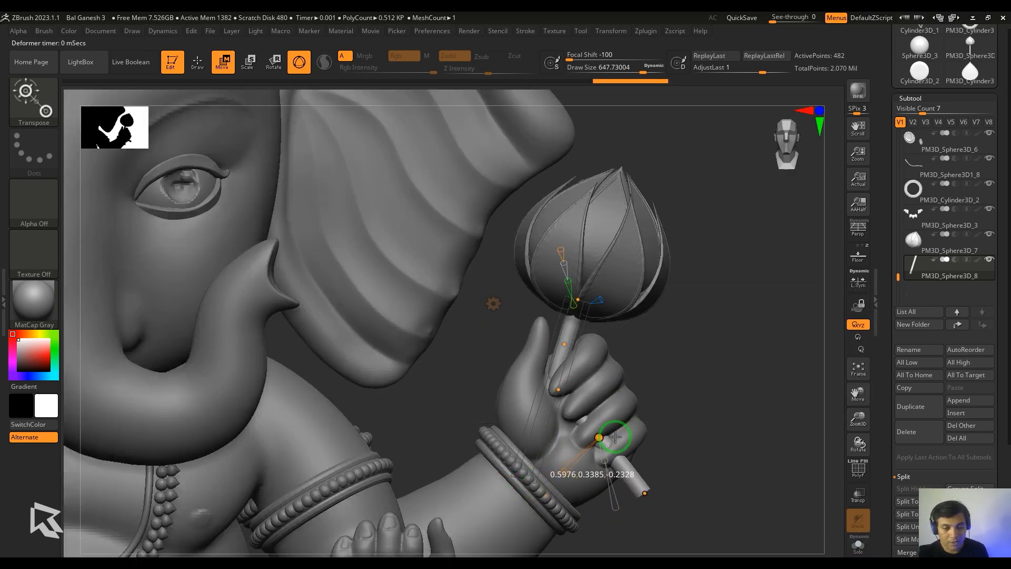
pyautogui.moveTo(726, 413); pyautogui.dragTo(652, 412)
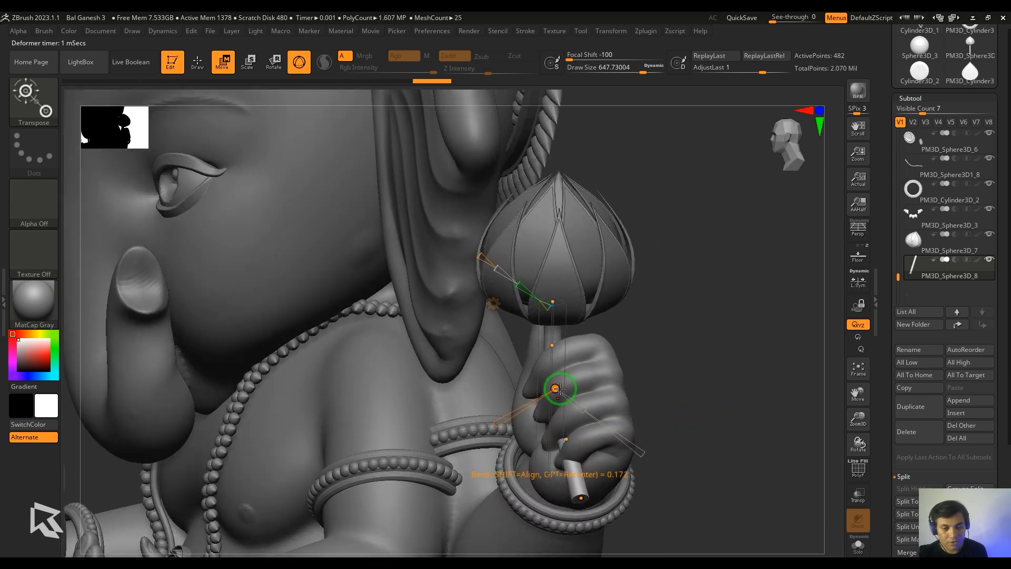
pyautogui.moveTo(560, 389); pyautogui.dragTo(594, 434)
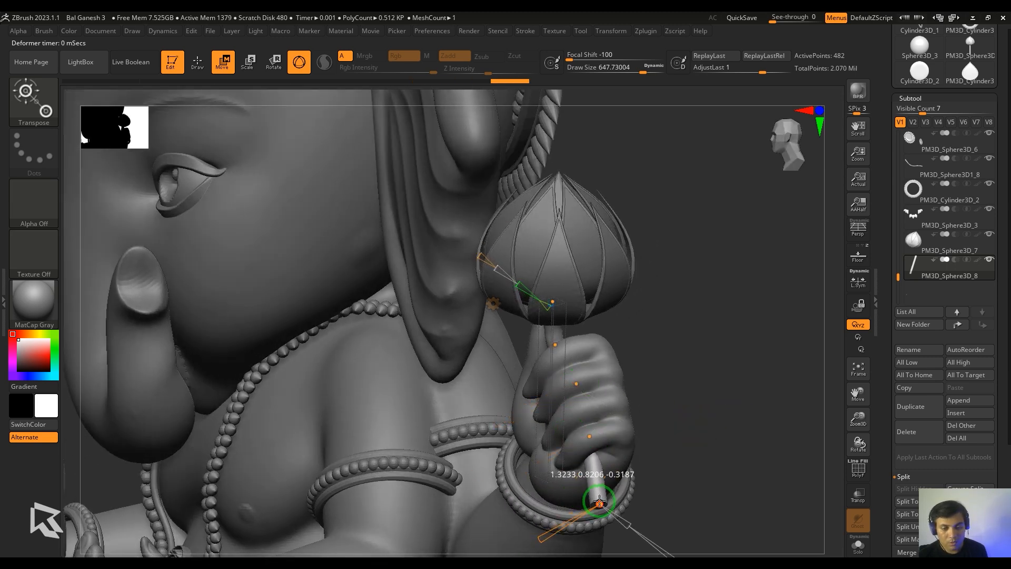
pyautogui.moveTo(663, 447)
pyautogui.mouseDown()
pyautogui.moveTo(760, 388)
pyautogui.moveTo(670, 429)
pyautogui.mouseUp()
pyautogui.moveTo(756, 344); pyautogui.dragTo(510, 302)
pyautogui.click(502, 304)
pyautogui.click(676, 303)
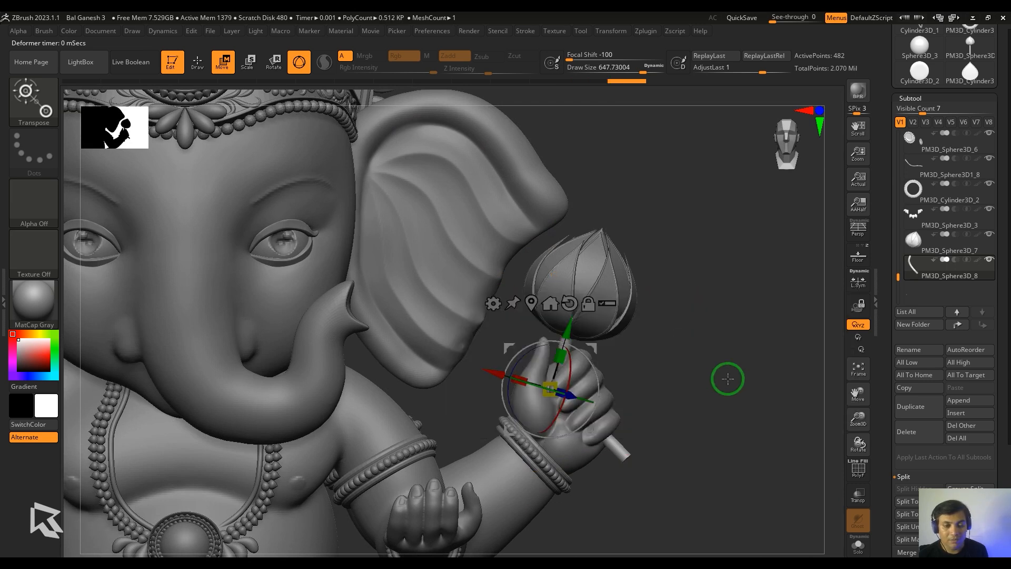
# Merge the bud with the curved stem into a single lotus subtool.
pyautogui.keyDown('alt'); pyautogui.moveTo(727, 379); pyautogui.dragTo(755, 346); pyautogui.keyUp('alt')
pyautogui.press('q')
pyautogui.keyDown('alt'); pyautogui.moveTo(737, 401); pyautogui.dragTo(774, 368); pyautogui.keyUp('alt')
pyautogui.click(914, 240)
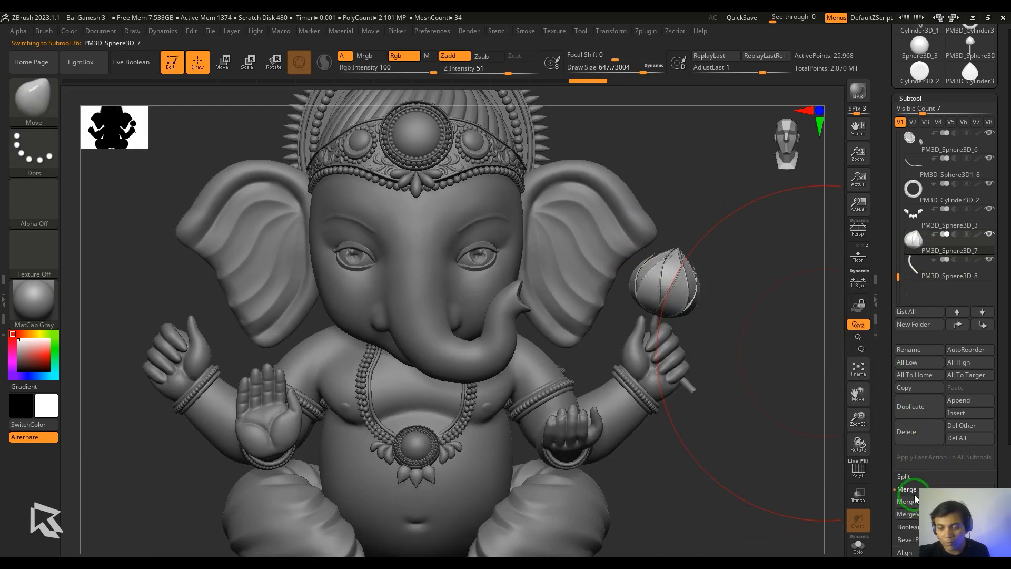
pyautogui.click(916, 501)
# Duplicate the lotus and mirror the copy into the statue's opposite raised hand.
pyautogui.moveTo(992, 458); pyautogui.dragTo(943, 332)
pyautogui.click(927, 297)
pyautogui.moveTo(964, 431); pyautogui.dragTo(971, 363)
pyautogui.click(932, 372)
pyautogui.click(914, 139)
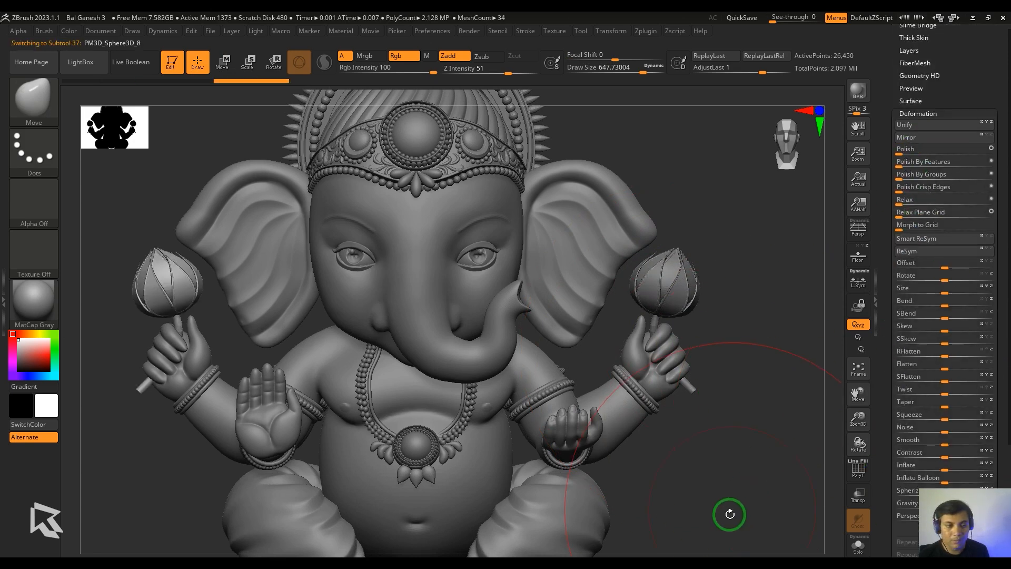
pyautogui.press('f')
pyautogui.keyDown('alt'); pyautogui.moveTo(769, 521); pyautogui.dragTo(742, 434); pyautogui.keyUp('alt')
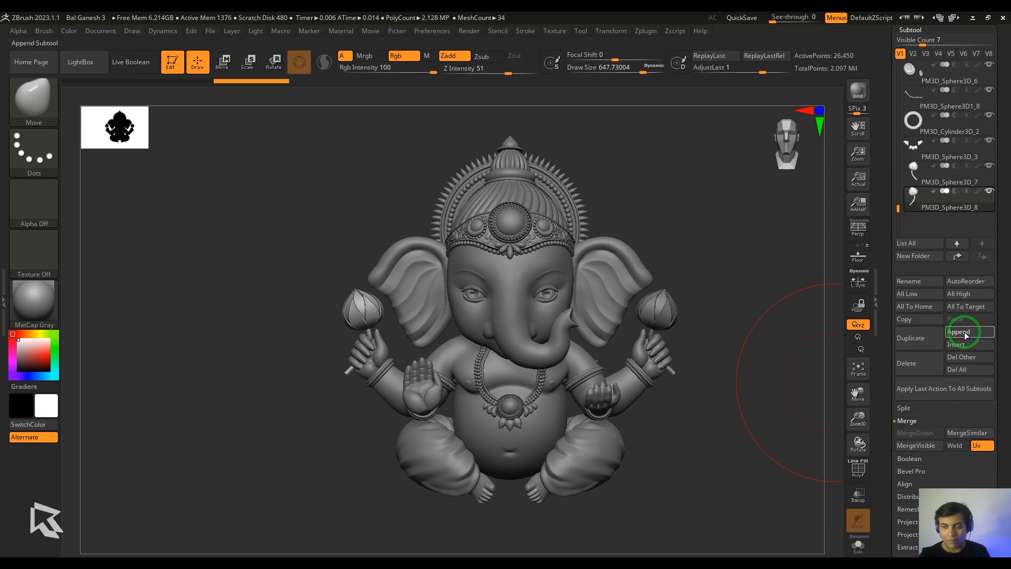
# Append a cylinder to the statue and enlarge it to the width of the seated figure.
pyautogui.click(965, 333)
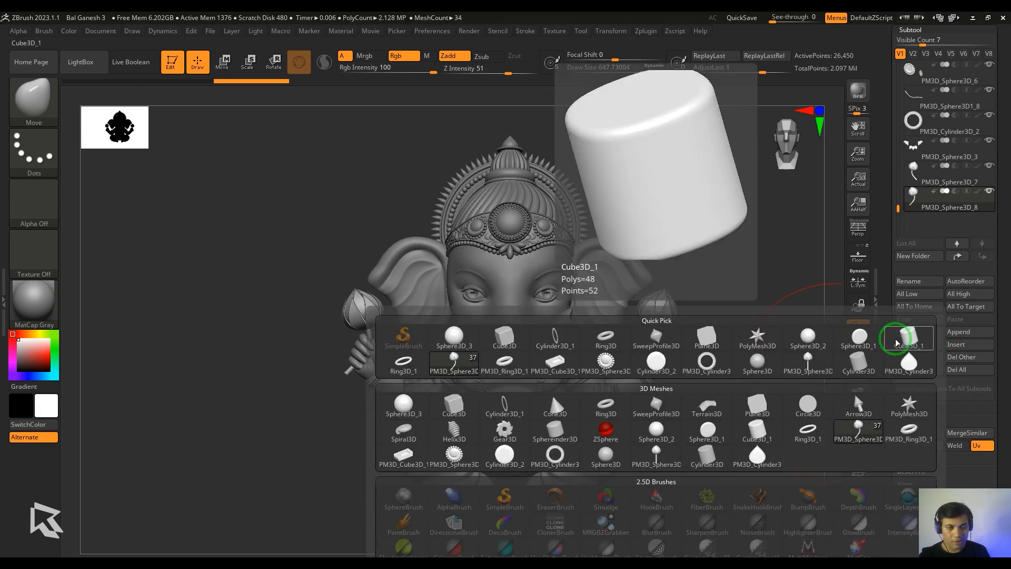
pyautogui.click(858, 364)
pyautogui.press('w')
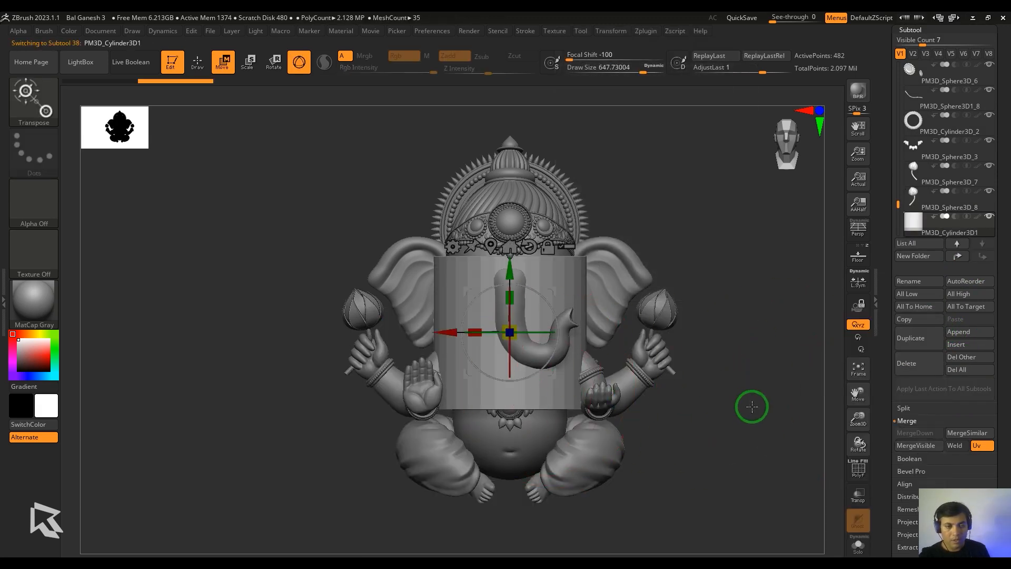
pyautogui.moveTo(723, 388); pyautogui.dragTo(730, 474)
pyautogui.moveTo(509, 332); pyautogui.dragTo(568, 354)
pyautogui.moveTo(656, 413); pyautogui.dragTo(672, 253)
pyautogui.keyDown('alt'); pyautogui.moveTo(673, 253); pyautogui.dragTo(657, 174); pyautogui.keyUp('alt')
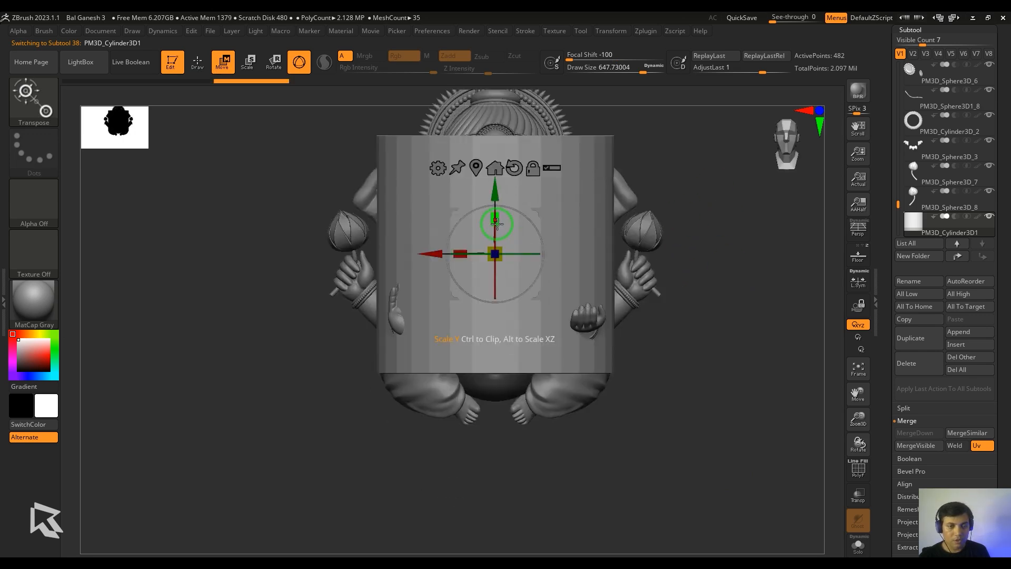
# Flatten the cylinder into a low disc and position it directly beneath the seated statue as a base.
pyautogui.moveTo(497, 224); pyautogui.dragTo(502, 298)
pyautogui.moveTo(495, 189); pyautogui.dragTo(495, 408)
pyautogui.keyDown('alt'); pyautogui.moveTo(734, 431); pyautogui.dragTo(733, 392); pyautogui.keyUp('alt')
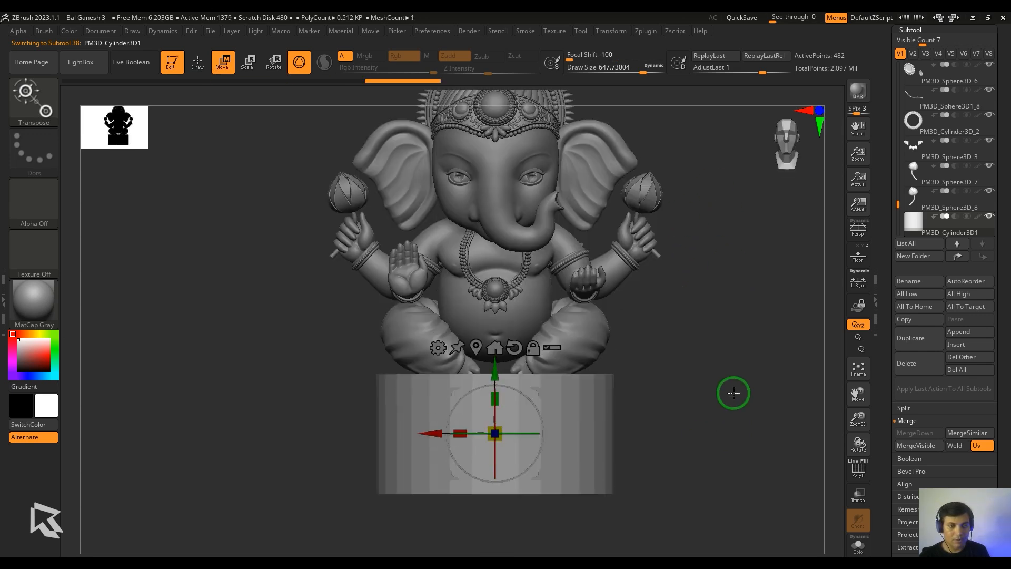
pyautogui.moveTo(495, 399); pyautogui.dragTo(500, 468)
pyautogui.moveTo(495, 369); pyautogui.dragTo(494, 346)
pyautogui.moveTo(720, 379); pyautogui.dragTo(647, 442)
pyautogui.moveTo(574, 413); pyautogui.dragTo(576, 413)
pyautogui.moveTo(716, 449); pyautogui.dragTo(750, 424)
# Isolate the base cylinder and stretch it sideways into an elongated oval with the Extender deformer.
pyautogui.click(857, 545)
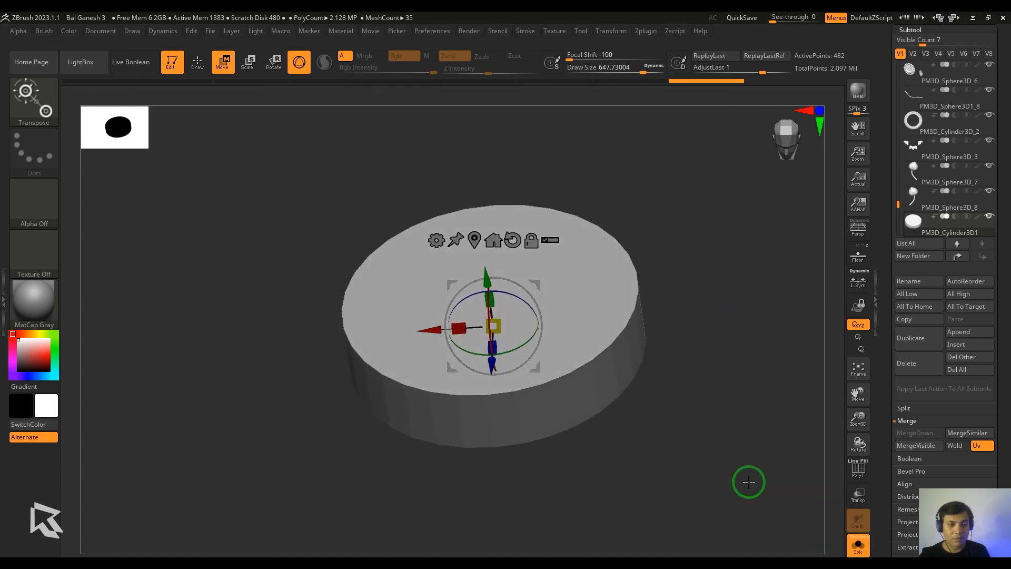
pyautogui.click(438, 241)
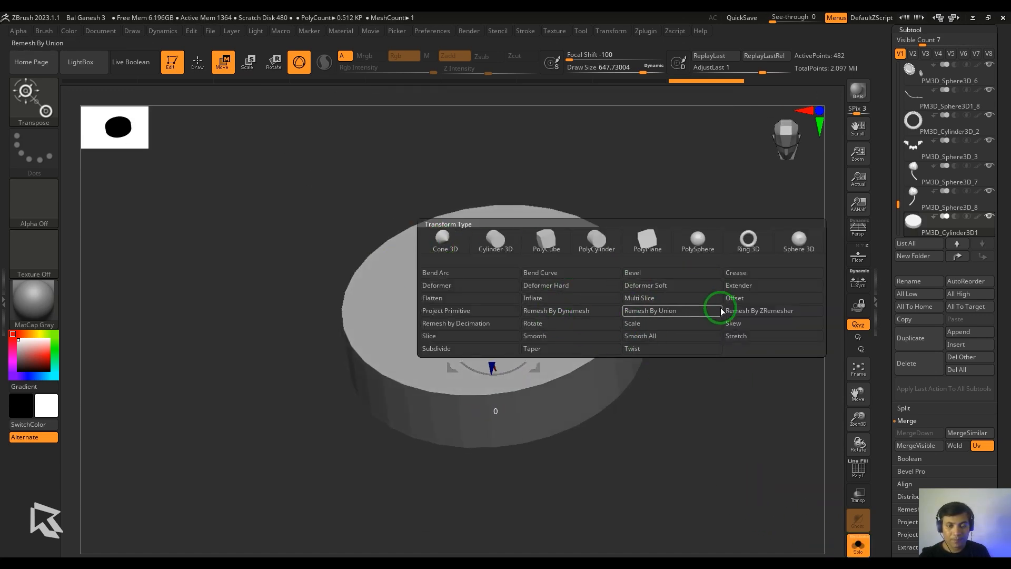
pyautogui.click(739, 285)
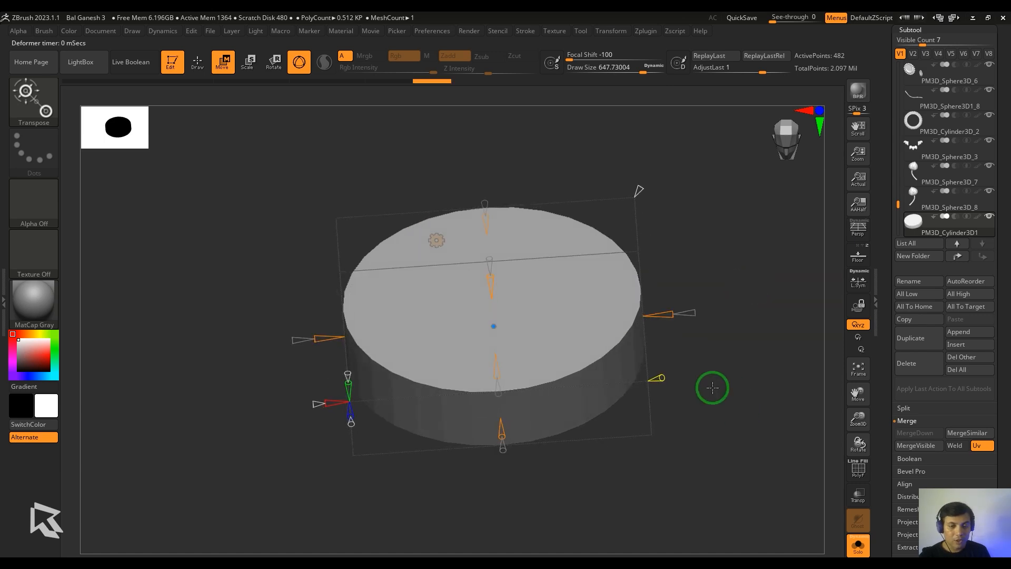
pyautogui.hotkey('shift', 'f')
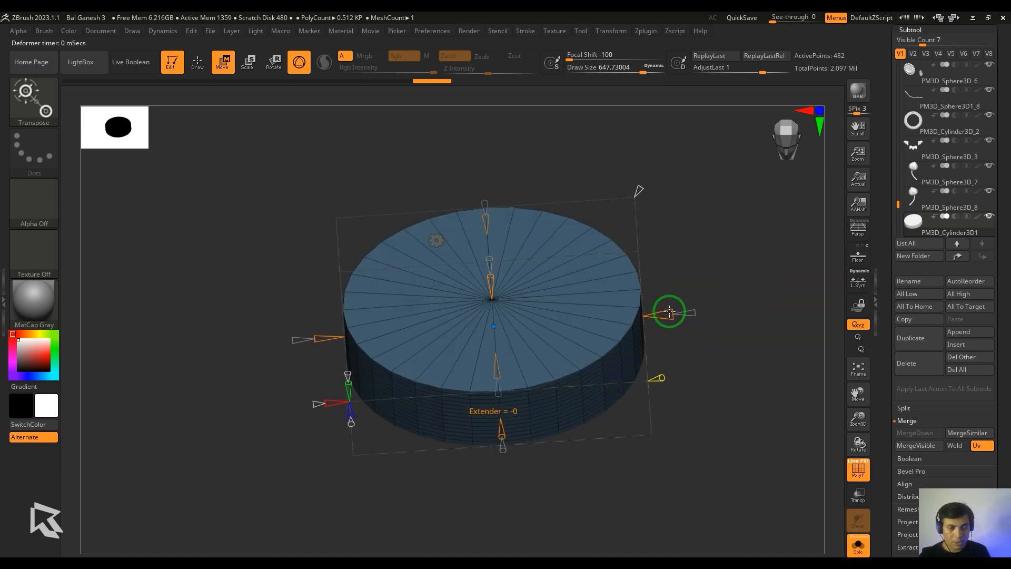
pyautogui.moveTo(669, 311); pyautogui.dragTo(698, 309)
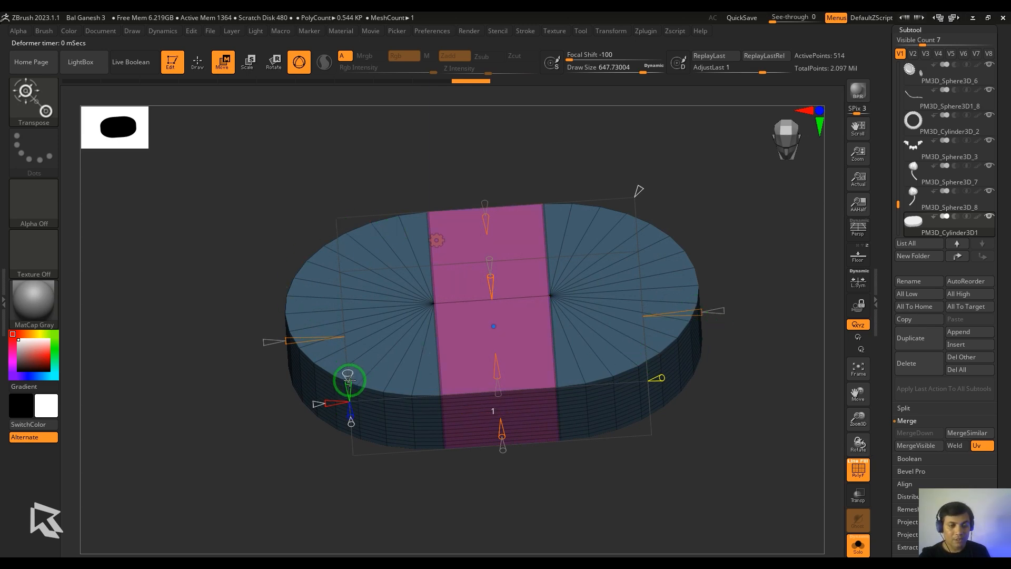
# Divide the oval base's extended middle section into five segments and widen the section slightly further.
pyautogui.moveTo(317, 408); pyautogui.dragTo(313, 406)
pyautogui.moveTo(294, 487); pyautogui.dragTo(307, 474)
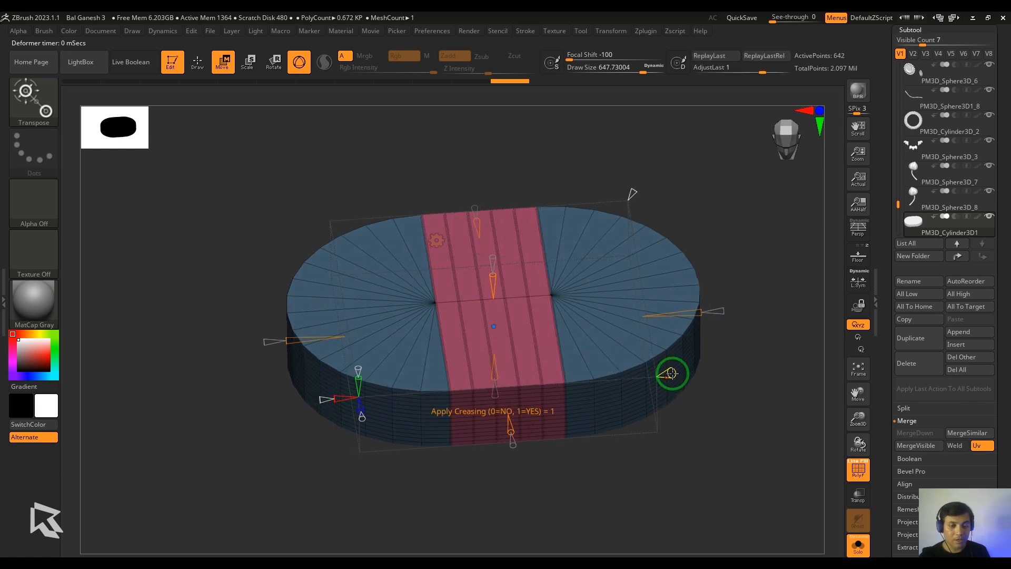
pyautogui.moveTo(672, 373); pyautogui.dragTo(661, 384)
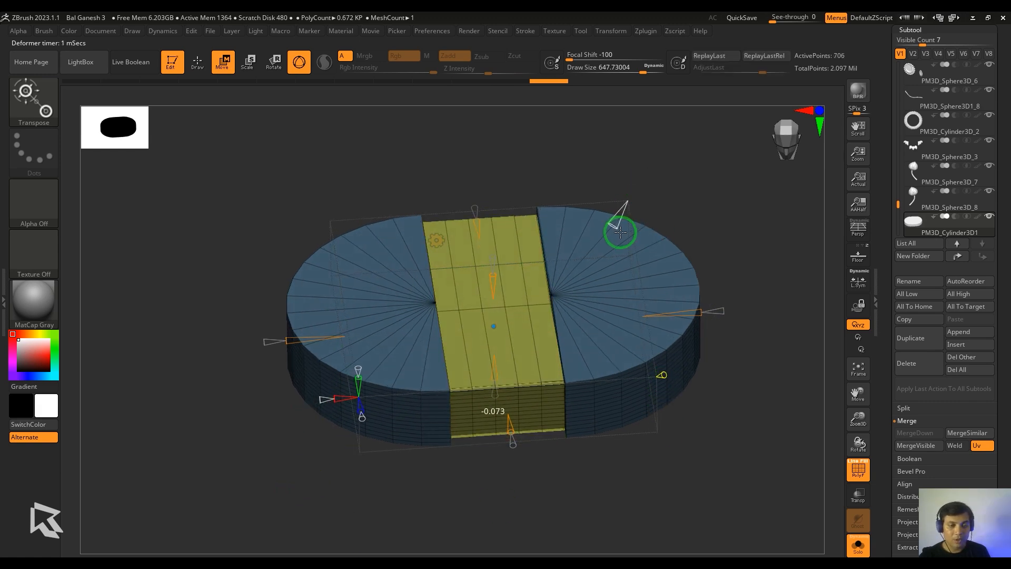
pyautogui.moveTo(681, 232); pyautogui.dragTo(582, 368)
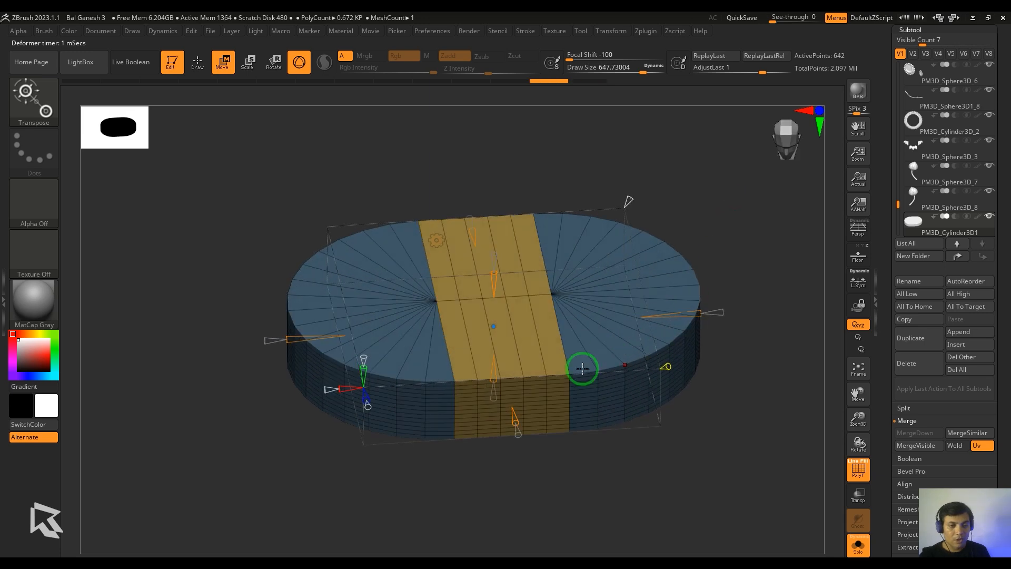
pyautogui.moveTo(698, 316); pyautogui.dragTo(710, 316)
pyautogui.moveTo(757, 413); pyautogui.dragTo(757, 447)
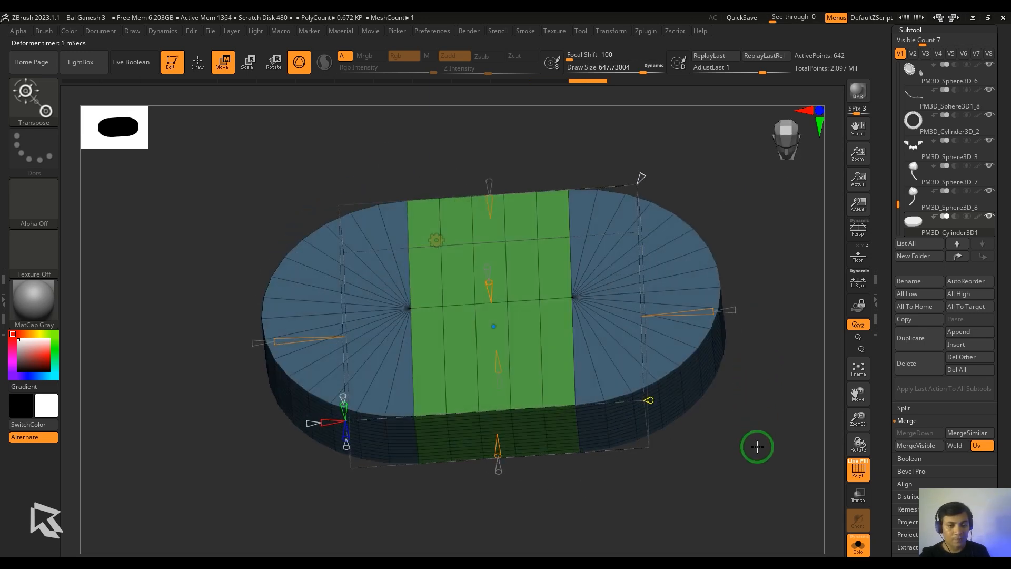
# Accept the Extender deformation, show the whole statue again, and fit the oval base beneath the seated figure.
pyautogui.click(436, 241)
pyautogui.click(630, 242)
pyautogui.click(859, 546)
pyautogui.keyDown('shift'); pyautogui.moveTo(743, 505); pyautogui.dragTo(708, 416); pyautogui.keyUp('shift')
pyautogui.moveTo(708, 416); pyautogui.dragTo(693, 482)
pyautogui.moveTo(493, 325); pyautogui.dragTo(493, 363)
pyautogui.moveTo(569, 469); pyautogui.dragTo(504, 272)
pyautogui.moveTo(647, 379); pyautogui.dragTo(674, 367)
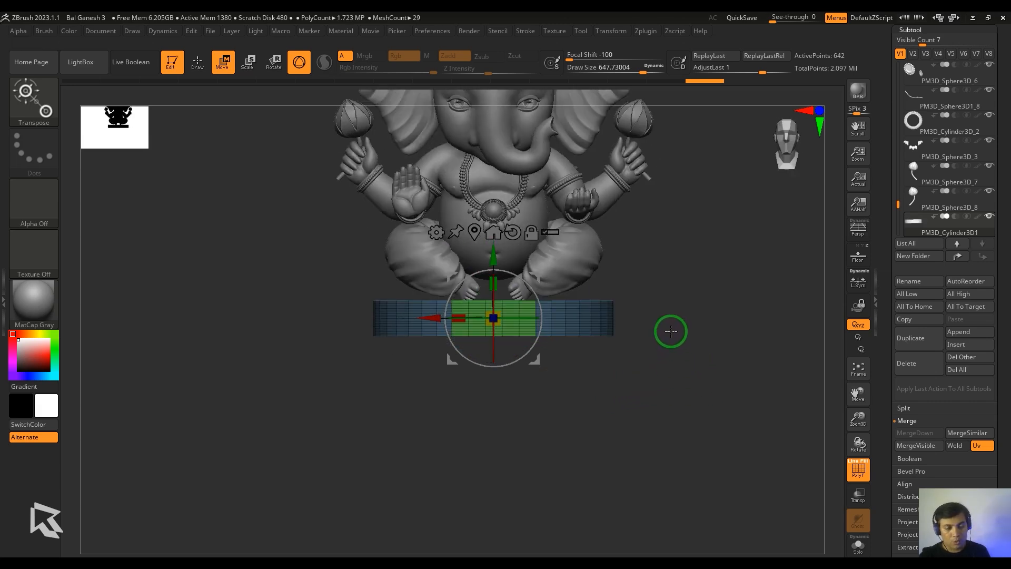
# Make the base a single polygroup and set up ZModeler at a draw size of about 74 to delete complete edge loops.
pyautogui.moveTo(606, 337); pyautogui.dragTo(644, 432)
pyautogui.keyDown('alt'); pyautogui.moveTo(644, 432); pyautogui.dragTo(686, 531); pyautogui.keyUp('alt')
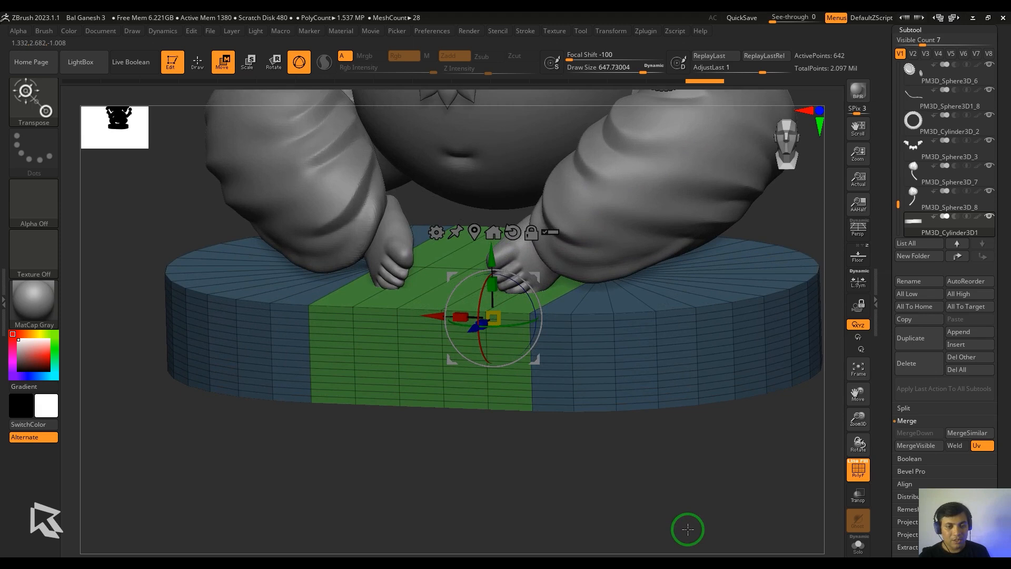
pyautogui.hotkey('ctrl', 'w')
pyautogui.press('b')
pyautogui.press('z')
pyautogui.press('m')
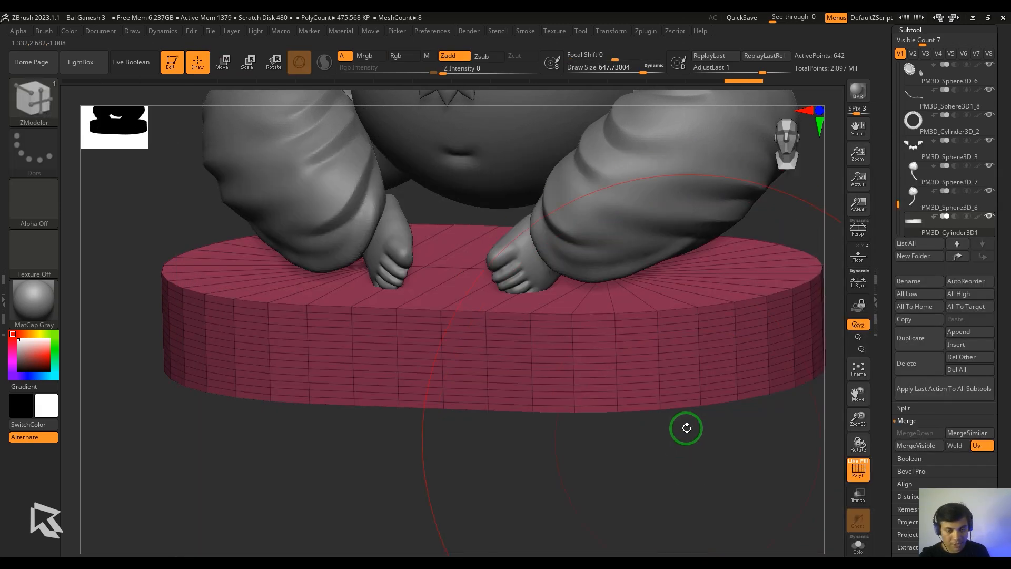
pyautogui.press('s')
pyautogui.moveTo(674, 357); pyautogui.dragTo(627, 373)
pyautogui.keyDown('alt'); pyautogui.moveTo(634, 452); pyautogui.dragTo(670, 506); pyautogui.keyUp('alt')
pyautogui.press('space')
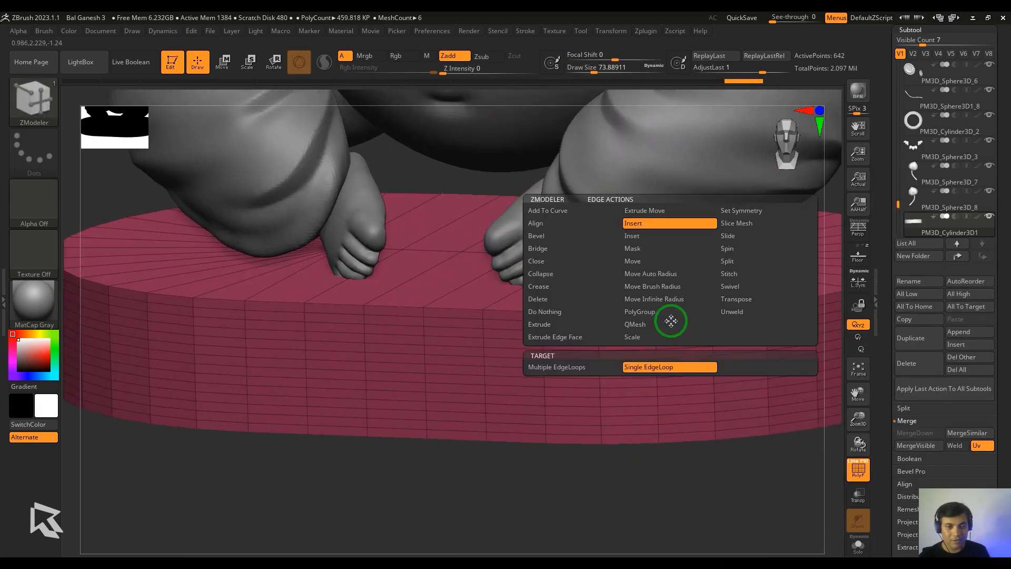
pyautogui.click(563, 302)
pyautogui.click(677, 318)
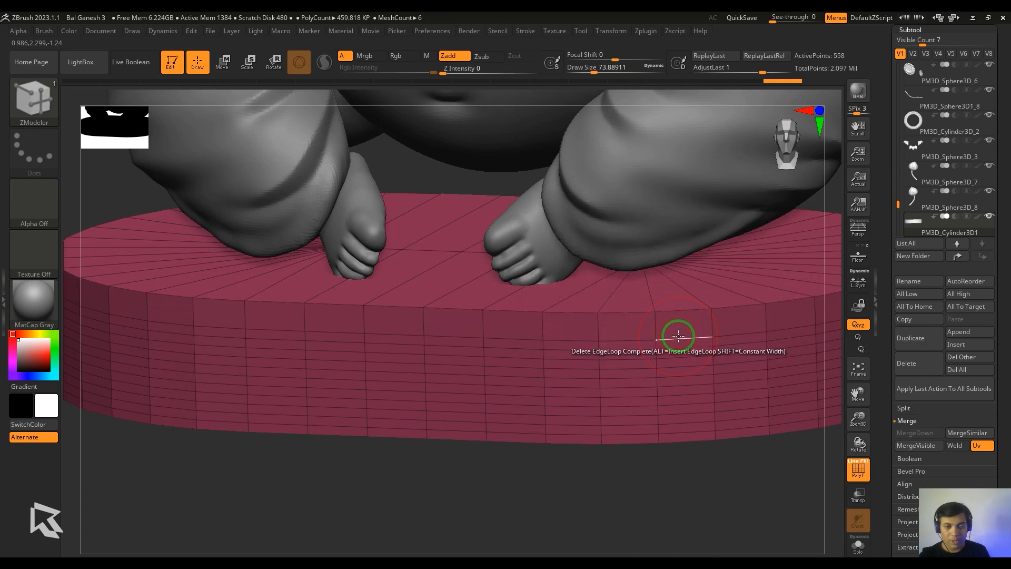
pyautogui.click(682, 355)
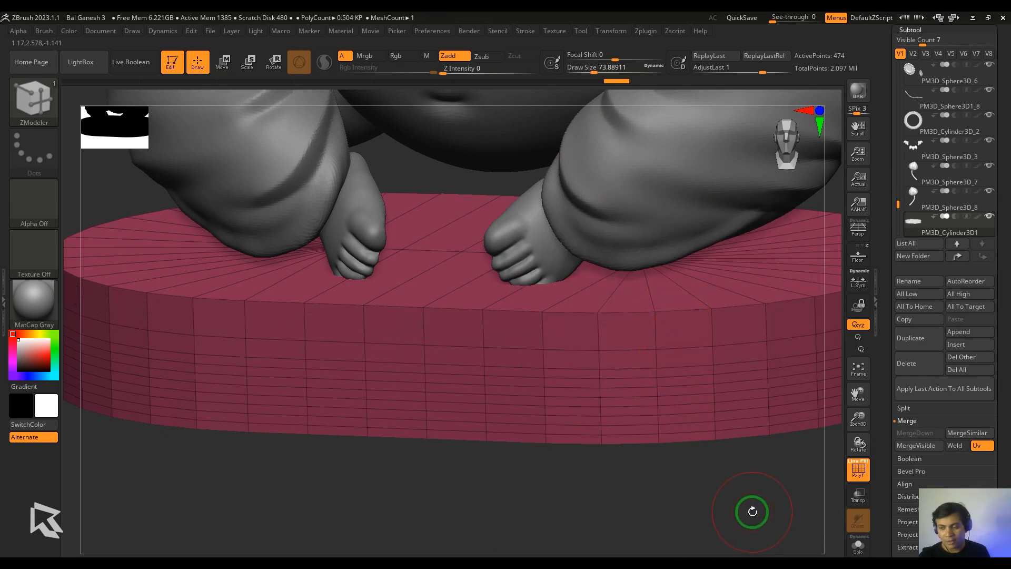
pyautogui.hotkey('ctrl', 'z')
pyautogui.hotkey('ctrl', 'z')
pyautogui.hotkey('ctrl', 'z')
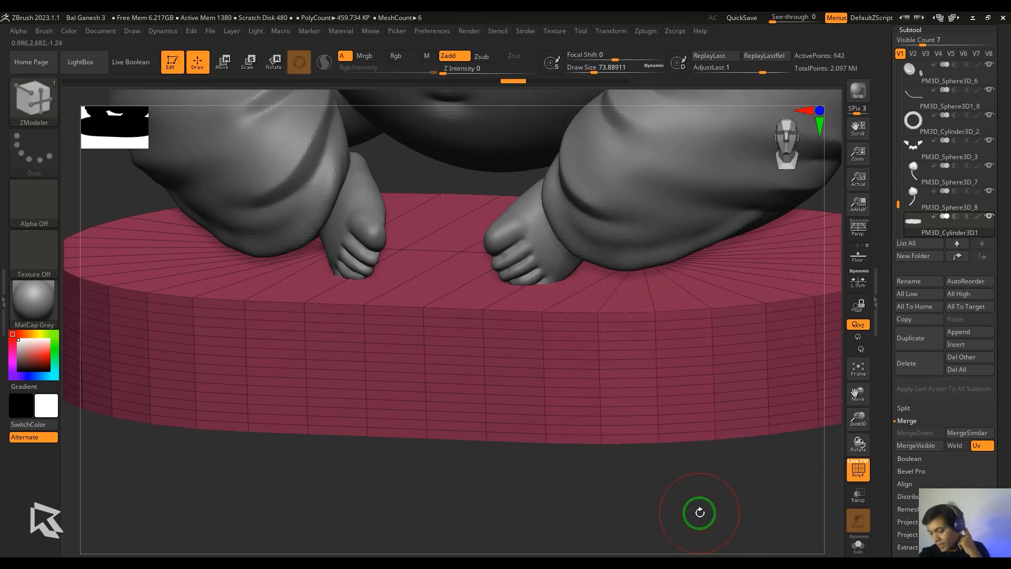
# Delete two edge loops near the base's lower edge and extrude the lowest side polyloop outward as a rim.
pyautogui.keyDown('alt'); pyautogui.moveTo(717, 511); pyautogui.dragTo(705, 481); pyautogui.keyUp('alt')
pyautogui.keyDown('shift'); pyautogui.moveTo(705, 482); pyautogui.dragTo(660, 392); pyautogui.keyUp('shift')
pyautogui.click(668, 378)
pyautogui.click(669, 354)
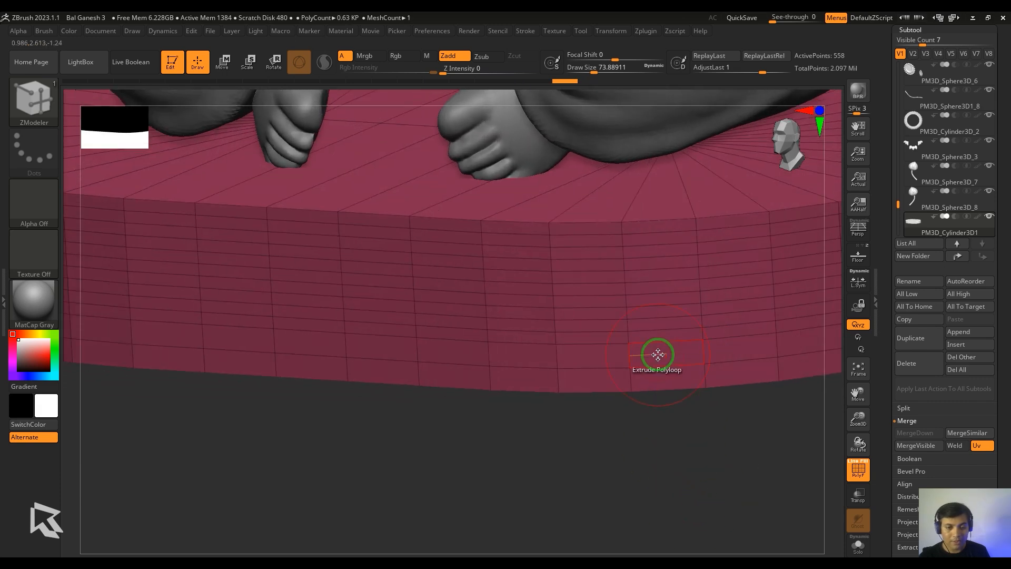
pyautogui.press('space')
pyautogui.press('space')
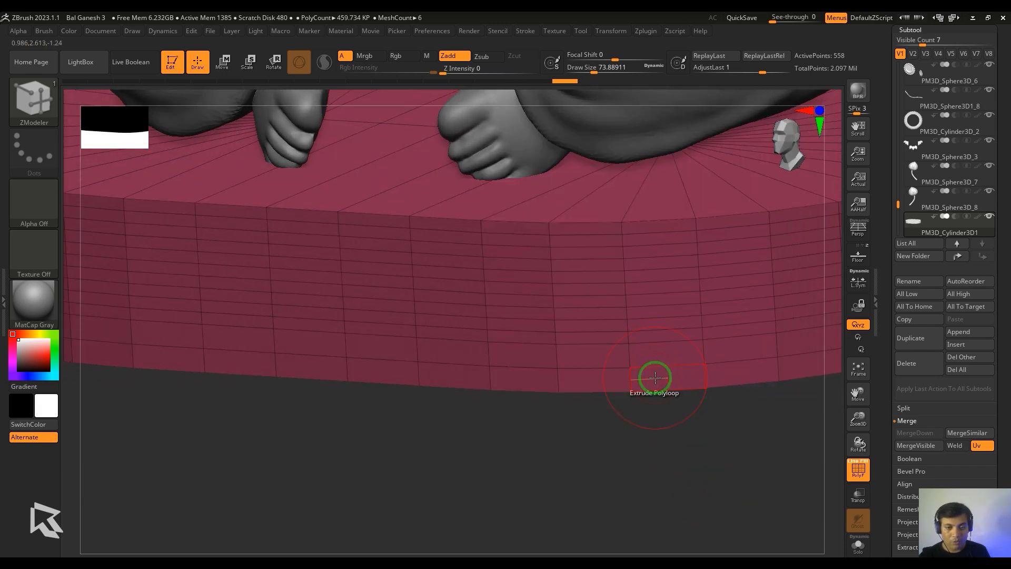
pyautogui.moveTo(655, 377); pyautogui.dragTo(607, 523)
pyautogui.moveTo(664, 488); pyautogui.dragTo(668, 532)
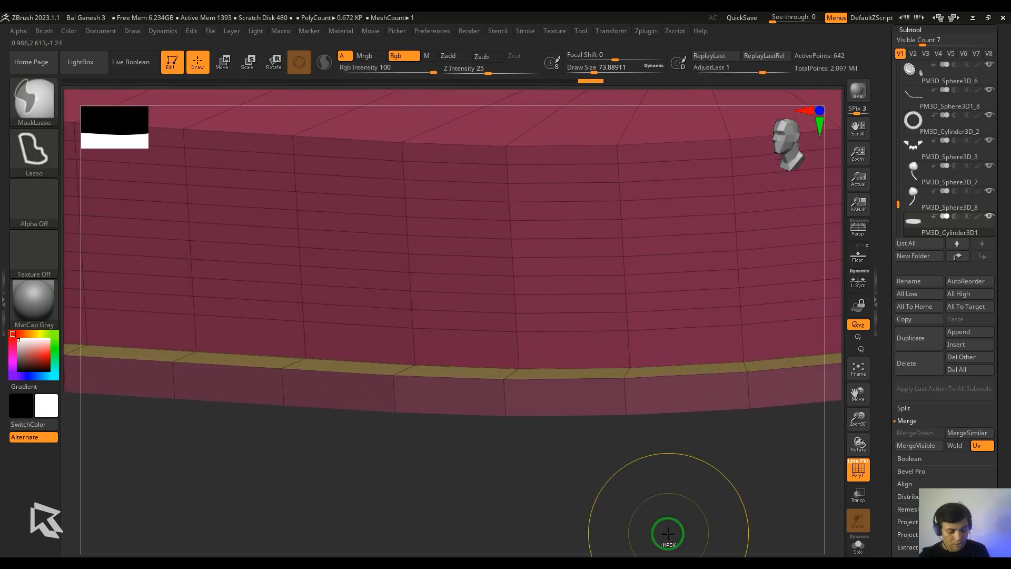
# Bevel the complete upper and lower edge loops of the bottom rim and regroup the base as one polygroup.
pyautogui.press('space')
pyautogui.click(589, 236)
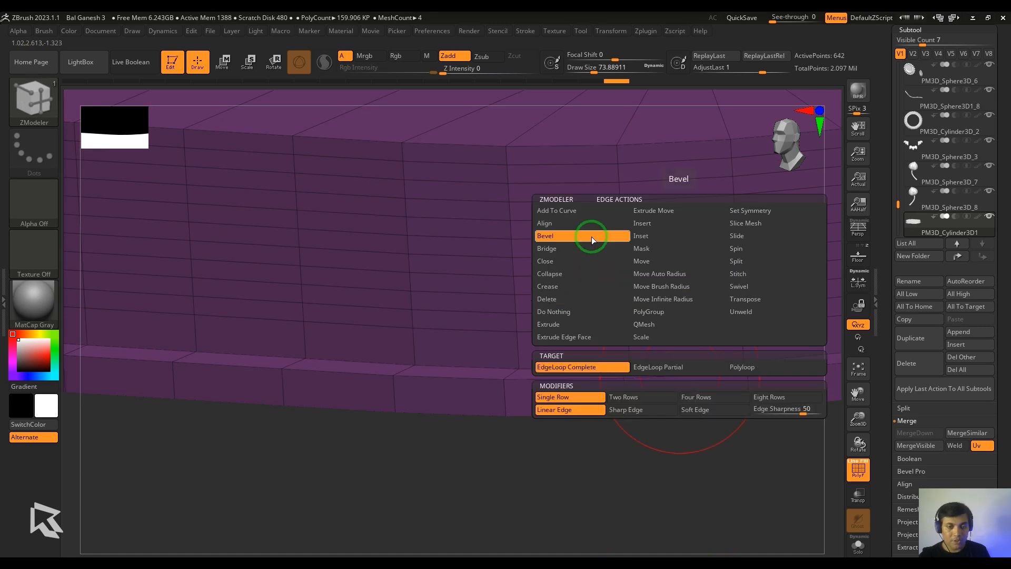
pyautogui.moveTo(558, 383); pyautogui.dragTo(559, 404)
pyautogui.hotkey('ctrl', 'z')
pyautogui.hotkey('ctrl', 'z')
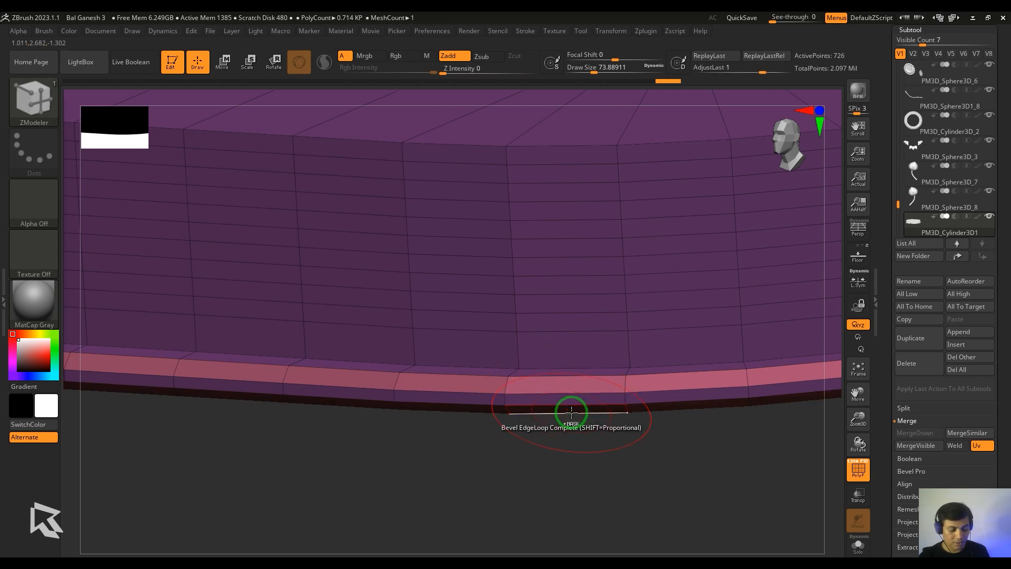
pyautogui.hotkey('ctrl', 'w')
# Insert single supporting edge loops along the beveled bottom rim of the base.
pyautogui.press('space')
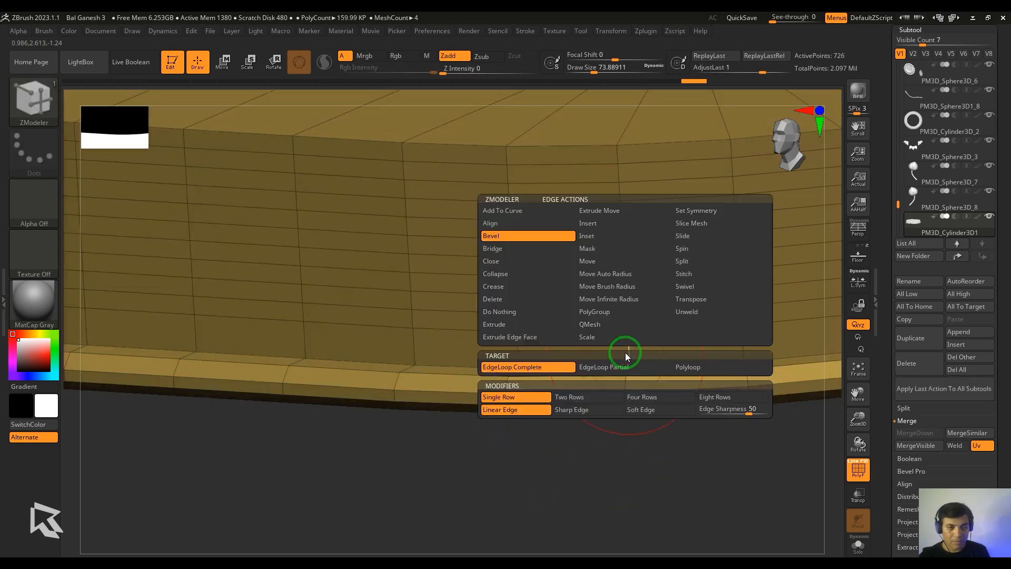
pyautogui.click(618, 223)
pyautogui.moveTo(632, 490); pyautogui.dragTo(668, 526)
pyautogui.click(724, 304)
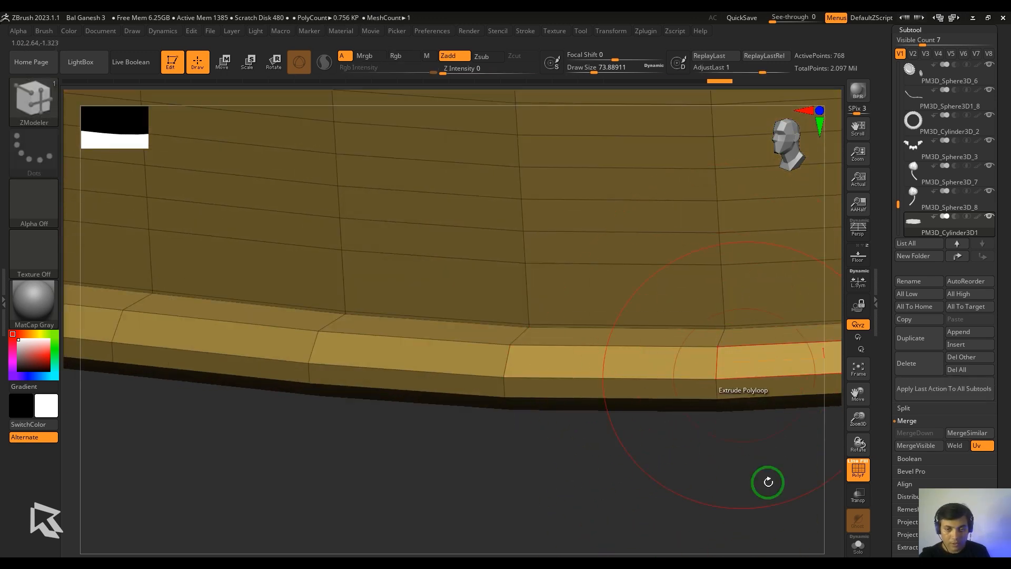
pyautogui.moveTo(767, 481); pyautogui.dragTo(745, 318)
pyautogui.moveTo(723, 505); pyautogui.dragTo(722, 358)
pyautogui.keyDown('alt'); pyautogui.moveTo(832, 435); pyautogui.dragTo(663, 295); pyautogui.keyUp('alt')
pyautogui.moveTo(402, 348); pyautogui.dragTo(669, 532)
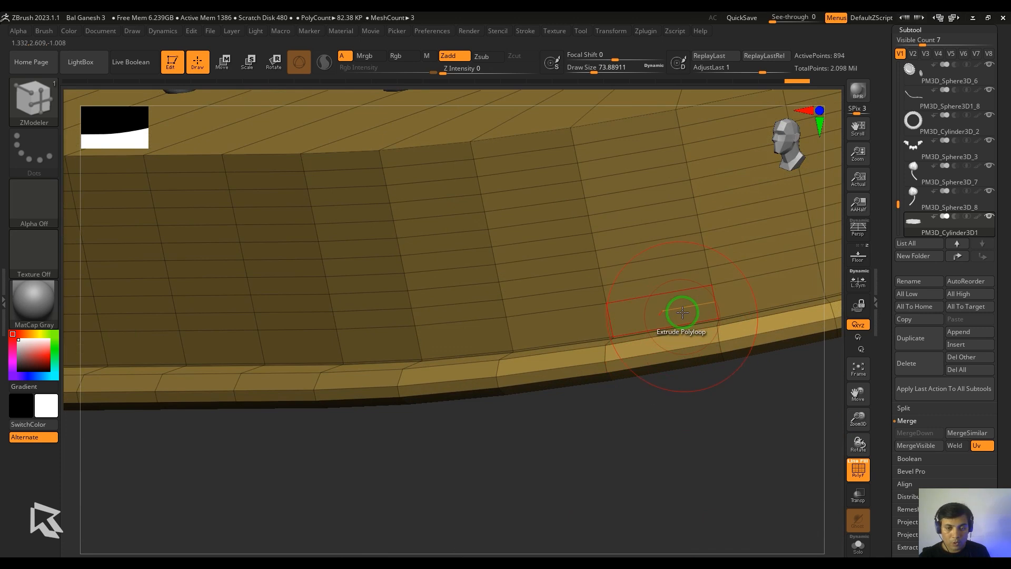
# Extrude the polyloop just above the bottom rim outward as a second rim and bevel its outer edge loops.
pyautogui.press('space')
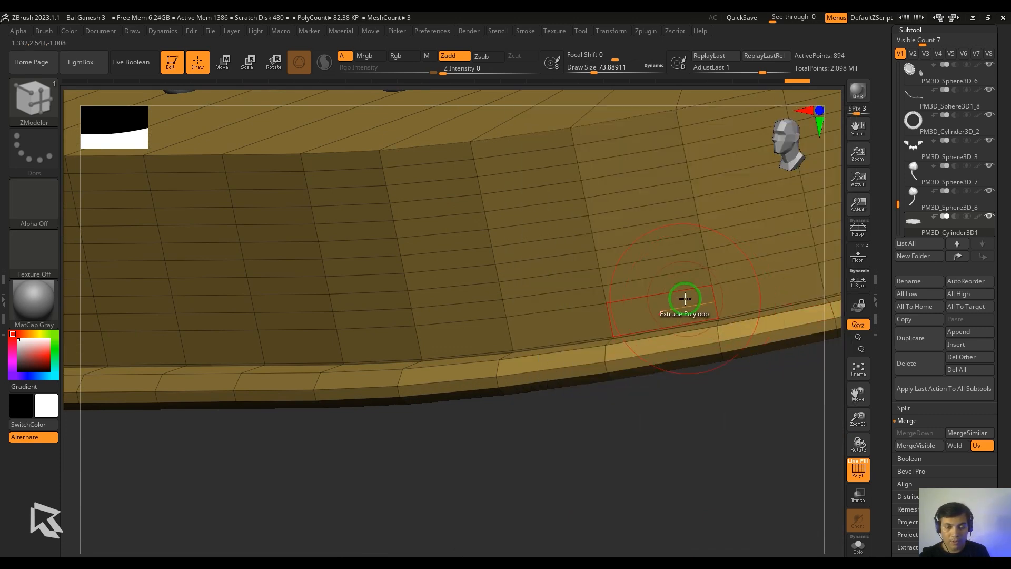
pyautogui.moveTo(685, 299); pyautogui.dragTo(720, 502)
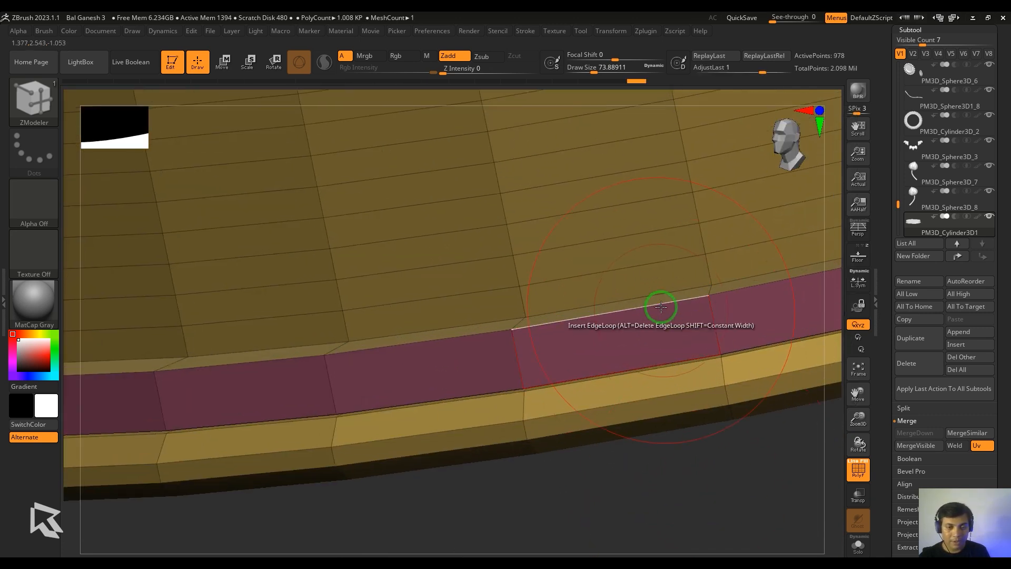
pyautogui.press('space')
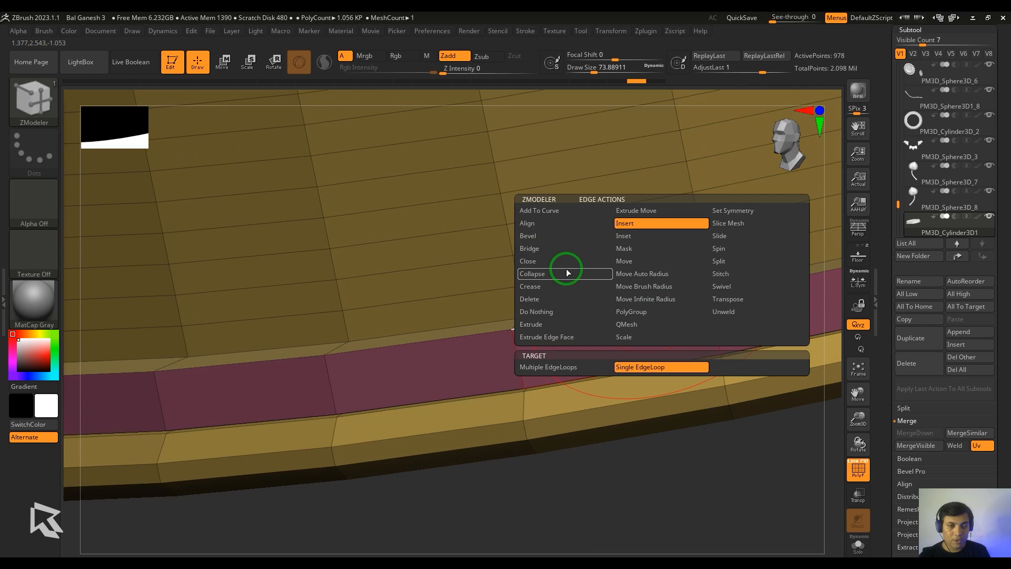
pyautogui.click(552, 237)
pyautogui.moveTo(589, 316); pyautogui.dragTo(585, 353)
pyautogui.hotkey('ctrl', 'z')
pyautogui.hotkey('ctrl', 'z')
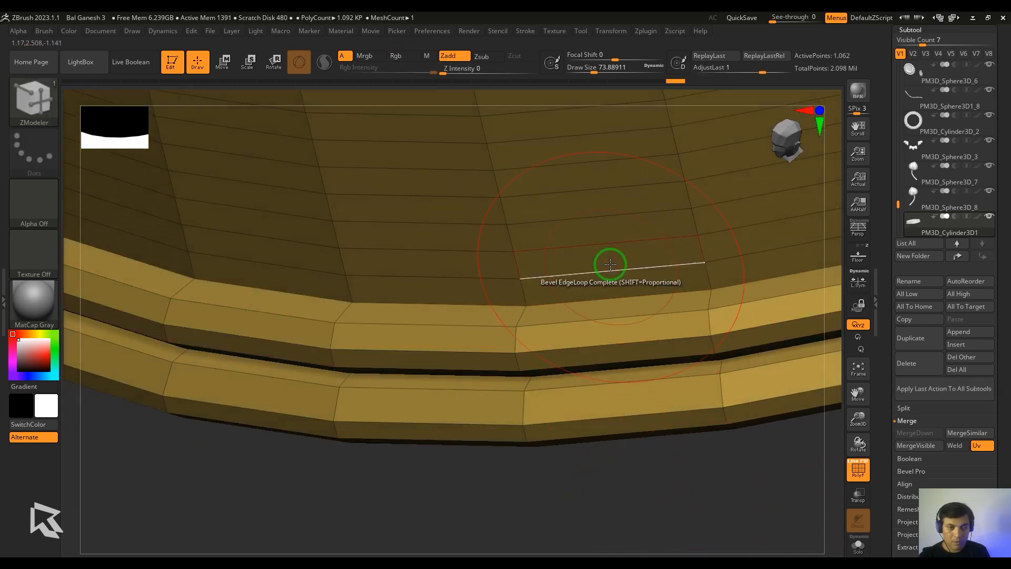
# Insert supporting edge loops around the second rim and preview the base with dynamic subdivision.
pyautogui.press('space')
pyautogui.click(679, 223)
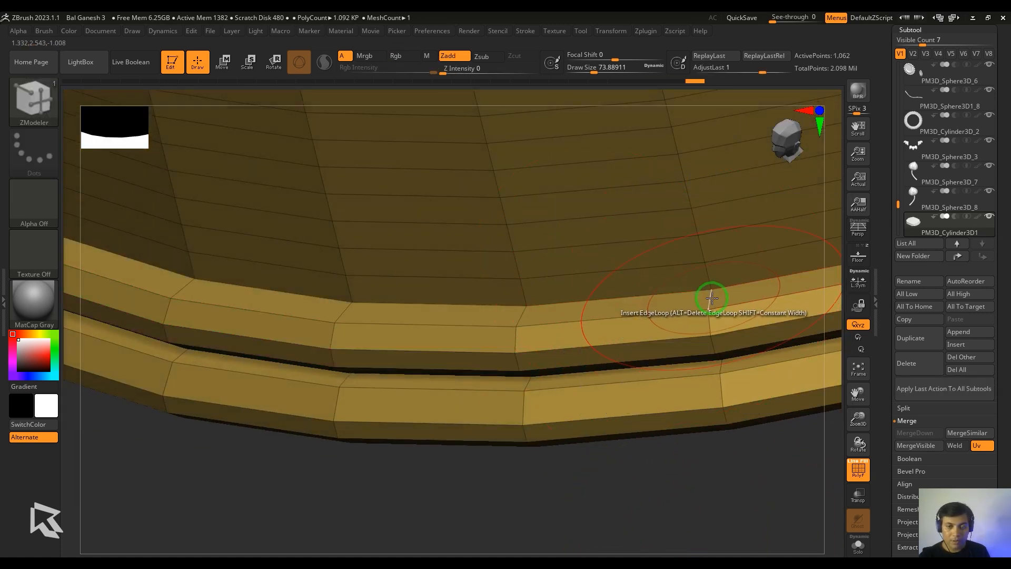
pyautogui.moveTo(725, 525)
pyautogui.keyDown('alt'); pyautogui.mouseDown()
pyautogui.moveTo(682, 465)
pyautogui.moveTo(731, 363)
pyautogui.moveTo(728, 410)
pyautogui.mouseUp(); pyautogui.keyUp('alt')
pyautogui.hotkey('shift', 'f')
pyautogui.press('d')
pyautogui.moveTo(729, 411)
pyautogui.mouseDown()
pyautogui.moveTo(723, 442)
pyautogui.moveTo(718, 390)
pyautogui.moveTo(691, 473)
pyautogui.mouseUp()
pyautogui.hotkey('shift', 'f')
pyautogui.hotkey('shift', 'd')
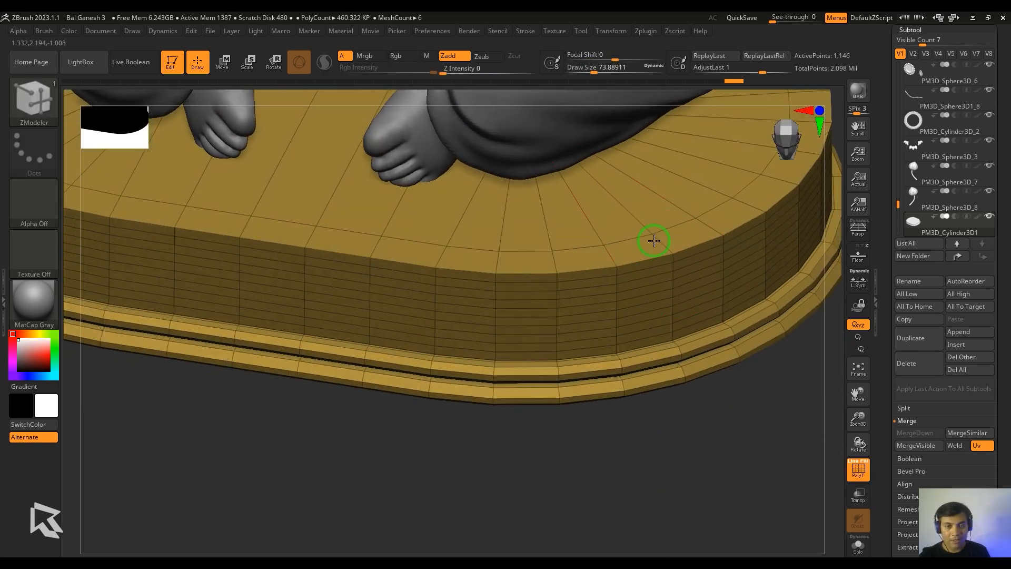
# Extrude the uppermost polyloop on the side of the base outward as a top rim.
pyautogui.click(654, 240)
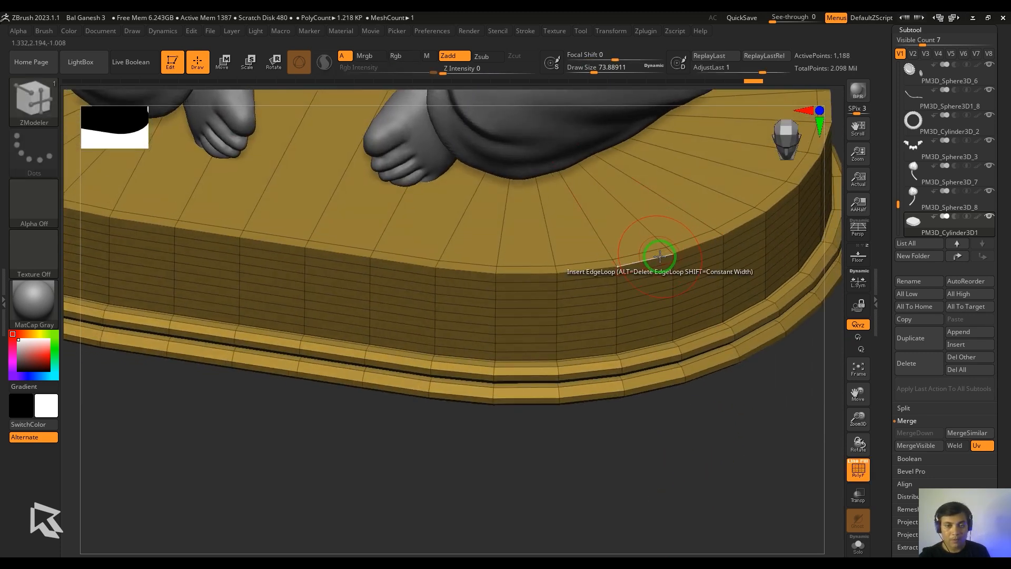
pyautogui.press('space')
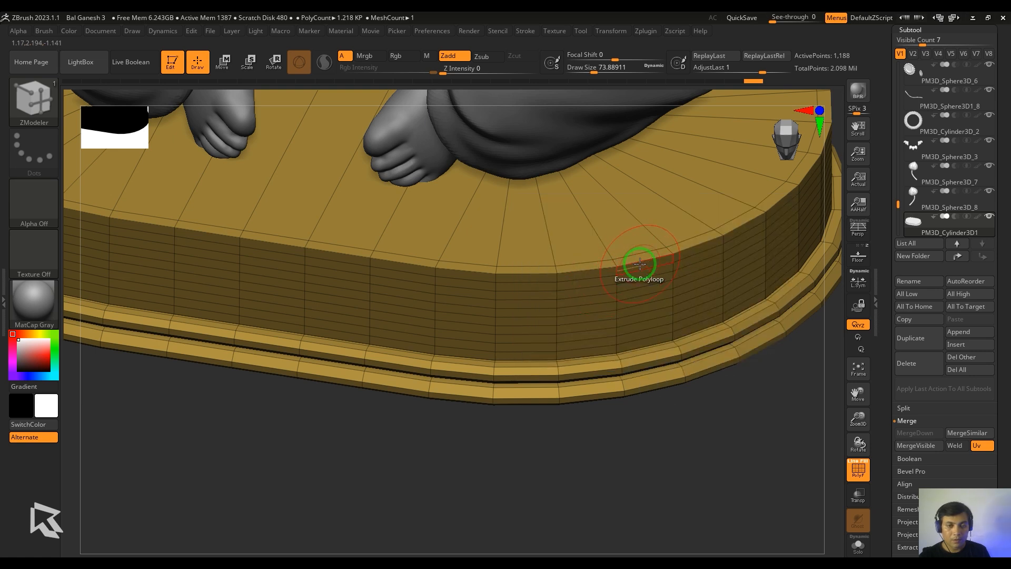
pyautogui.click(640, 261)
pyautogui.press('space')
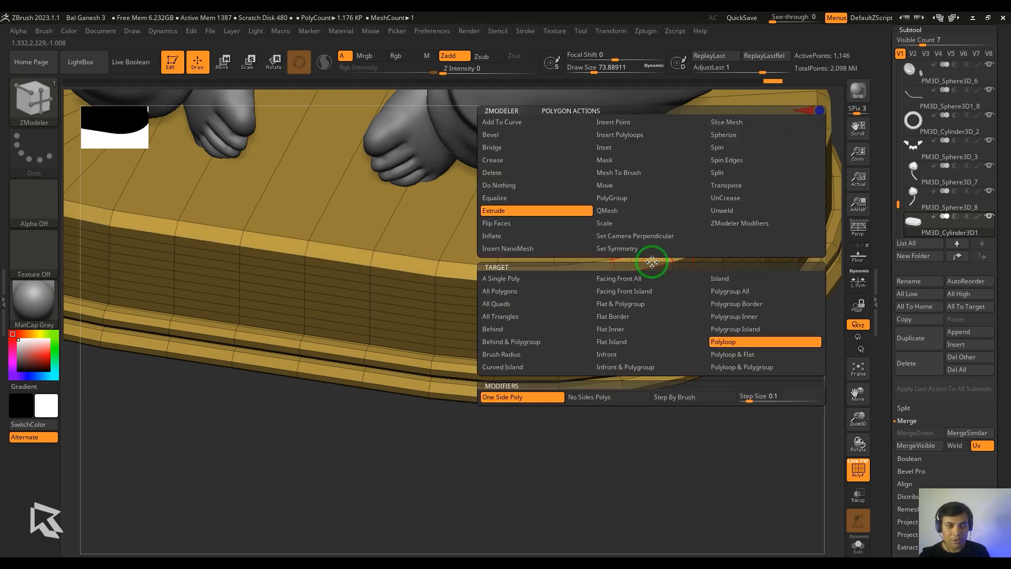
pyautogui.moveTo(801, 458); pyautogui.dragTo(709, 379)
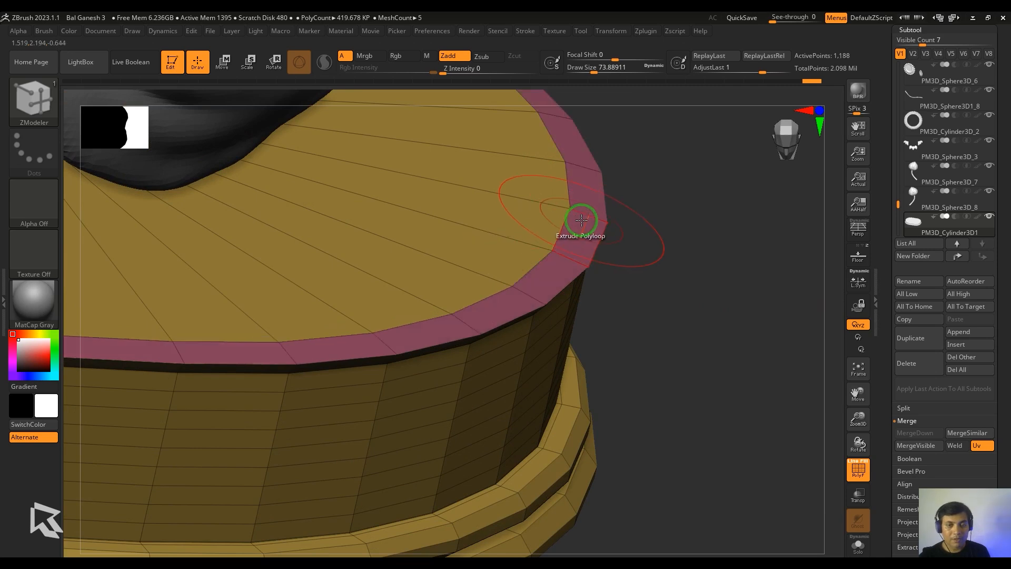
# Bevel the complete edge loops along the base's top rim.
pyautogui.press('space')
pyautogui.click(482, 238)
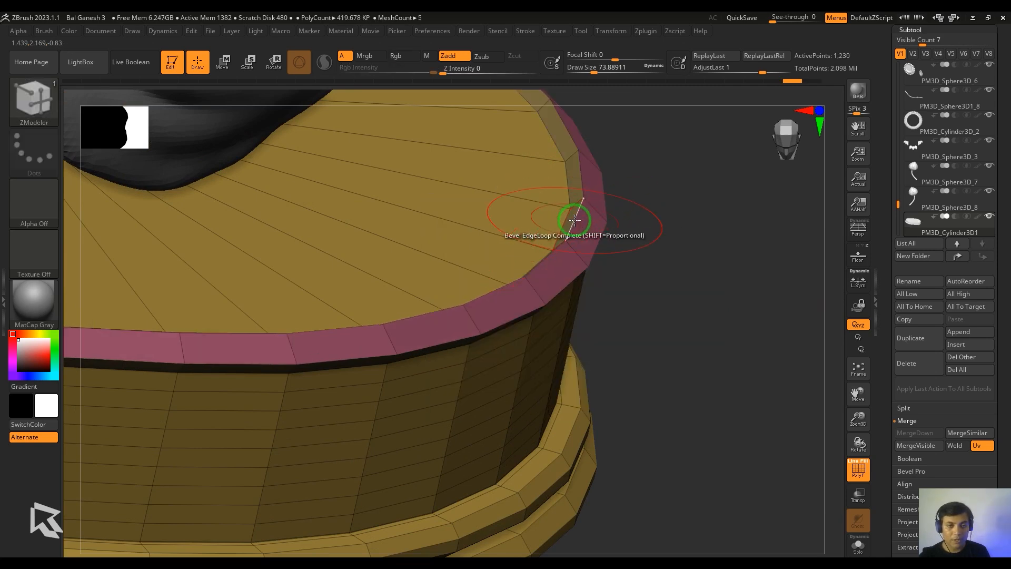
pyautogui.moveTo(575, 217); pyautogui.dragTo(579, 228)
pyautogui.moveTo(656, 300); pyautogui.dragTo(591, 260)
# Insert supporting edge loops around the beveled top rim and regroup the base as one polygroup.
pyautogui.press('space')
pyautogui.click(546, 223)
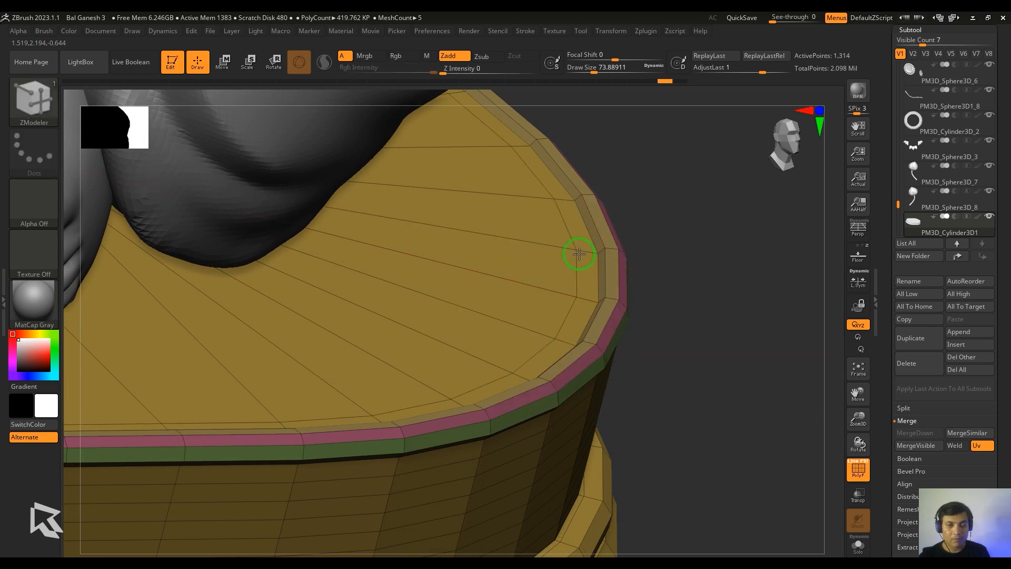
pyautogui.moveTo(690, 316); pyautogui.dragTo(710, 272)
pyautogui.click(621, 280)
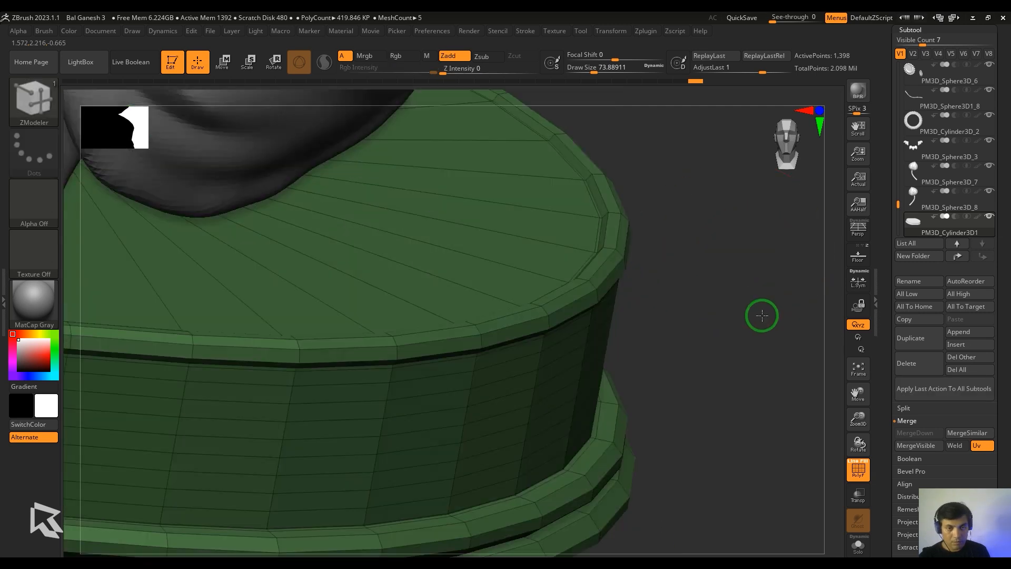
pyautogui.moveTo(759, 311); pyautogui.dragTo(740, 294)
pyautogui.moveTo(794, 334); pyautogui.dragTo(759, 321)
# Preview the base with dynamic subdivision and inspect its rims and wireframe from several angles.
pyautogui.hotkey('shift', 'f')
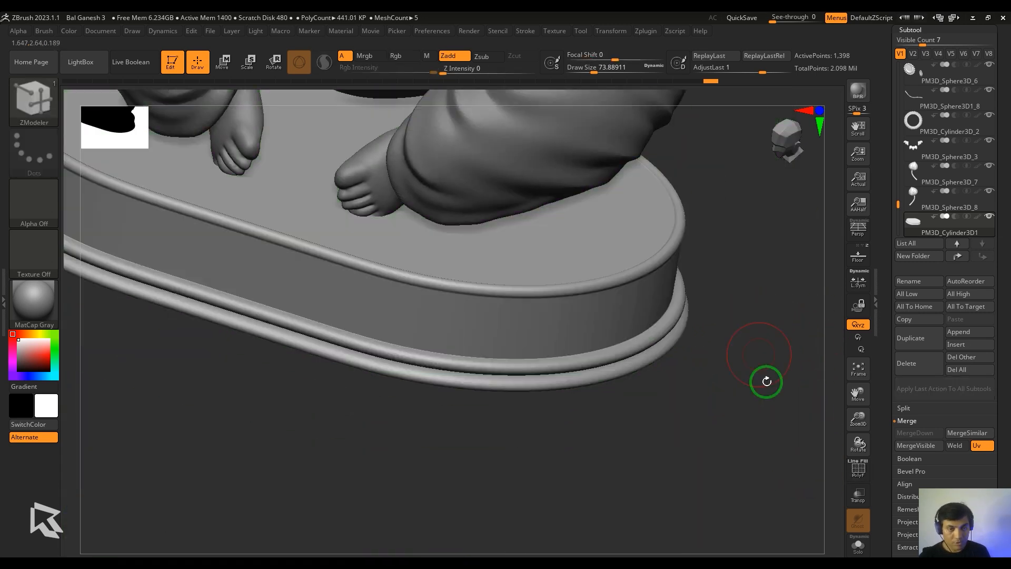
pyautogui.keyDown('shift'); pyautogui.moveTo(763, 376); pyautogui.dragTo(515, 334); pyautogui.keyUp('shift')
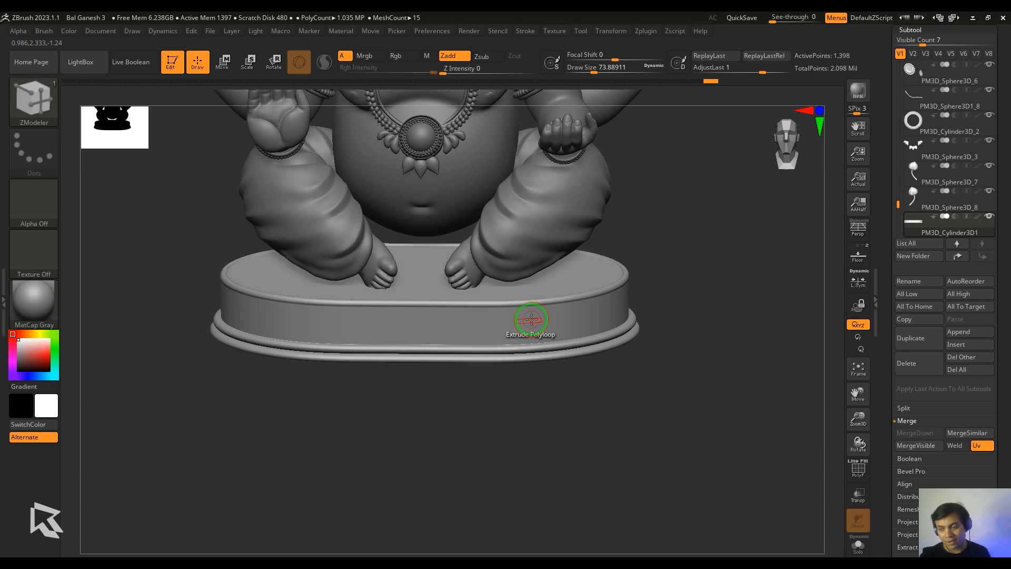
pyautogui.moveTo(574, 369); pyautogui.dragTo(648, 480)
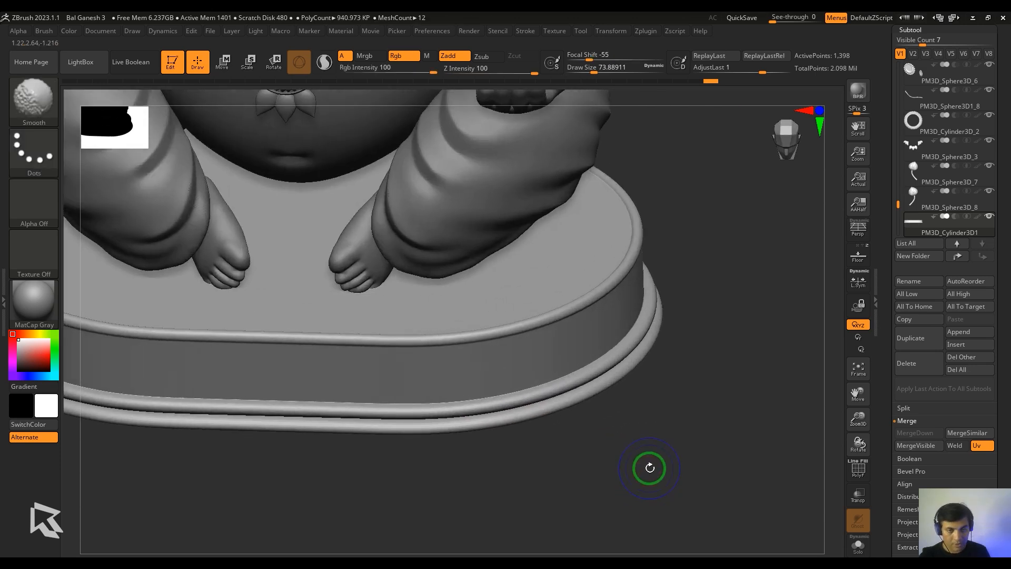
pyautogui.hotkey('shift', 'f')
pyautogui.press('shift')
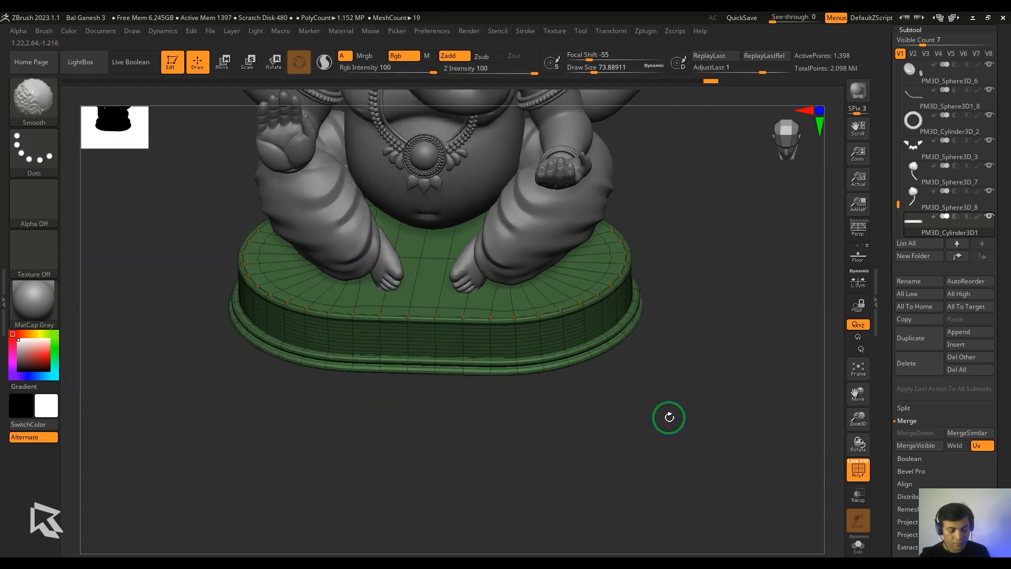
pyautogui.press('g')
pyautogui.click(525, 331)
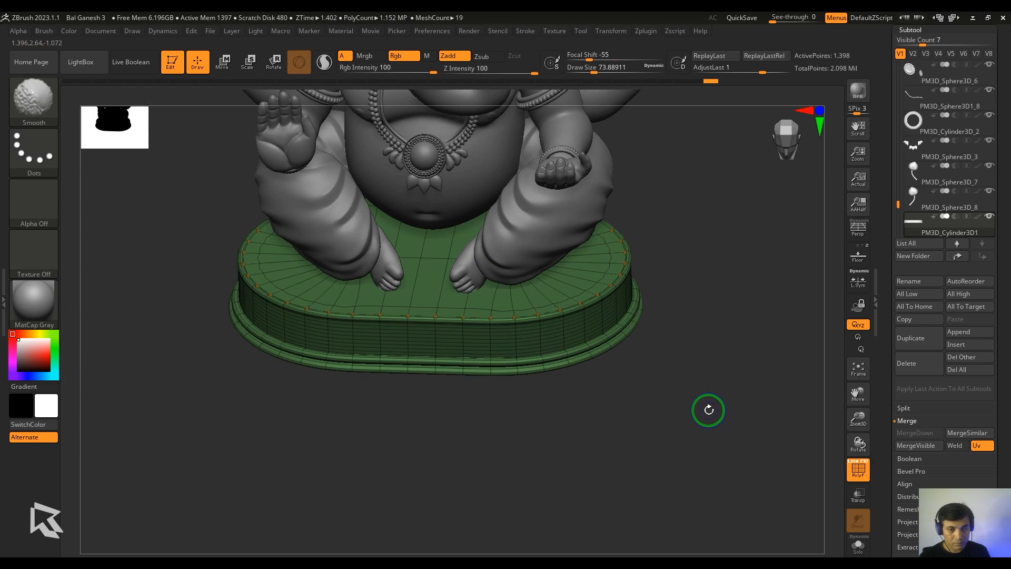
pyautogui.hotkey('shift', 'f')
pyautogui.moveTo(707, 409); pyautogui.dragTo(758, 427)
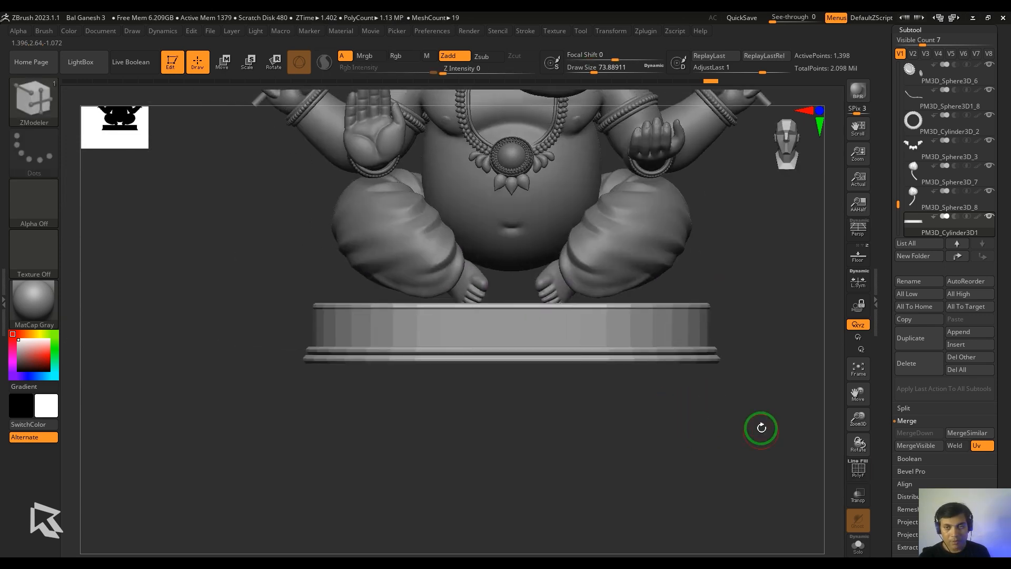
# Append a 3D sphere as a new subtool and move it down between the legs, just above the base.
pyautogui.click(962, 332)
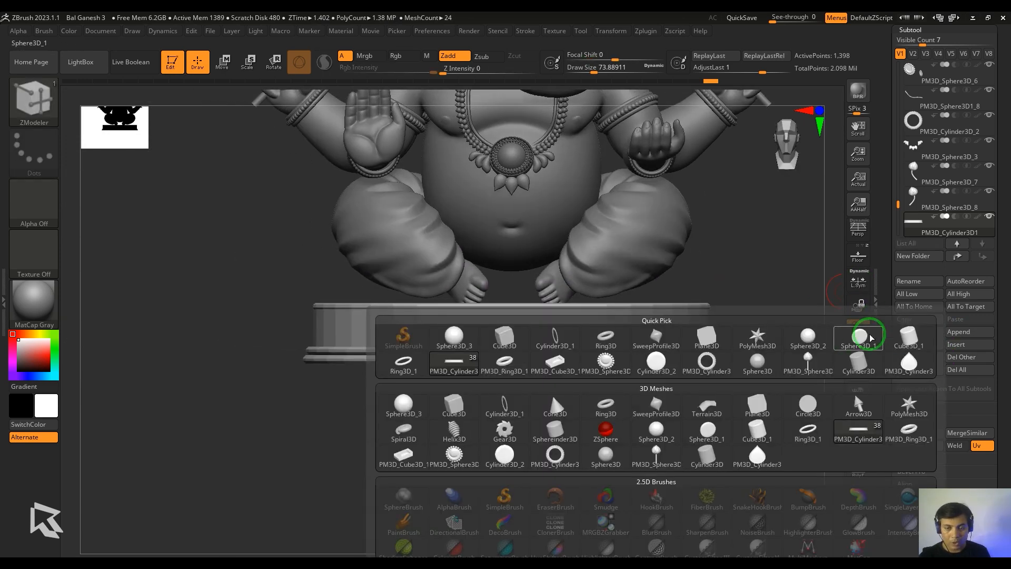
pyautogui.click(813, 337)
pyautogui.moveTo(815, 339); pyautogui.dragTo(650, 370)
pyautogui.press('f')
pyautogui.press('w')
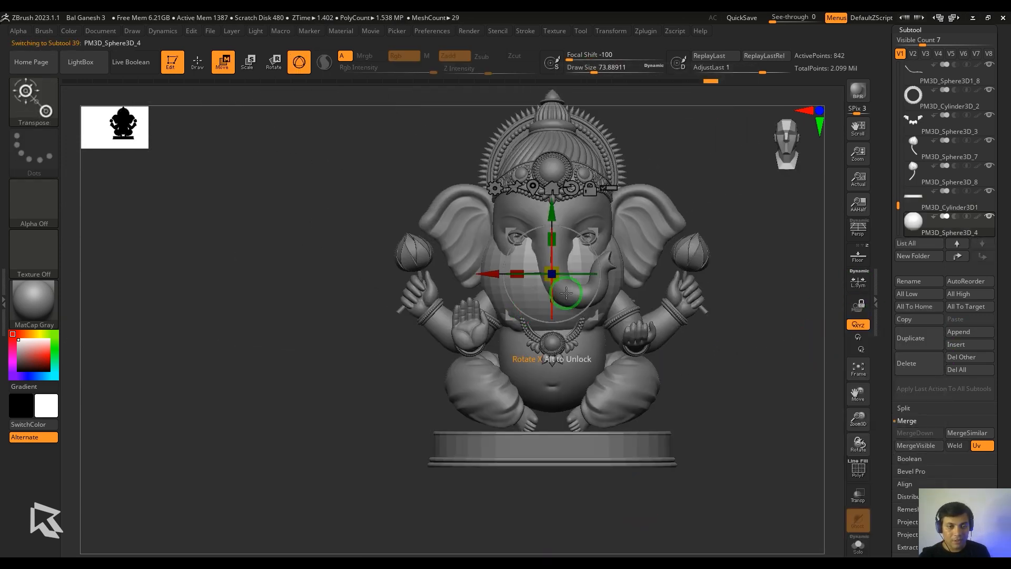
pyautogui.moveTo(556, 225); pyautogui.dragTo(551, 393)
pyautogui.keyDown('alt'); pyautogui.moveTo(685, 399); pyautogui.dragTo(681, 352); pyautogui.keyUp('alt')
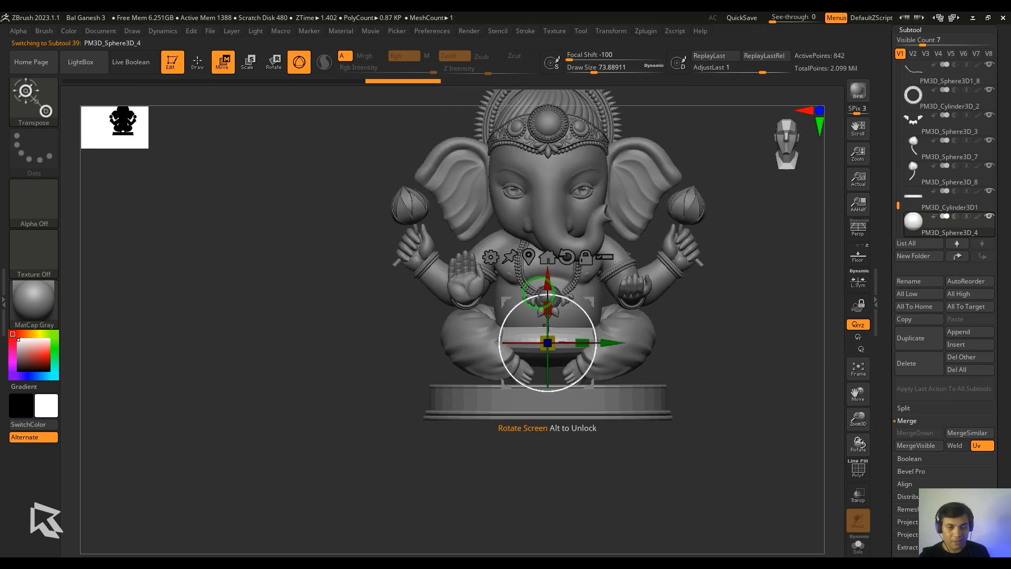
# Flatten the sphere vertically and fit its depth to the base's top surface.
pyautogui.moveTo(548, 319); pyautogui.dragTo(547, 312)
pyautogui.moveTo(744, 402); pyautogui.dragTo(584, 413)
pyautogui.moveTo(481, 404); pyautogui.dragTo(476, 409)
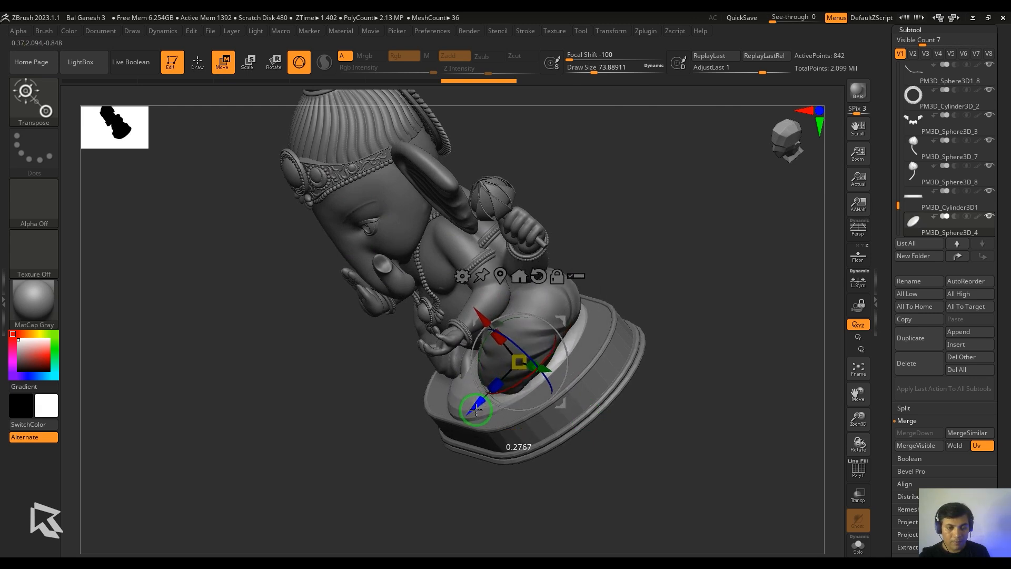
pyautogui.moveTo(679, 368); pyautogui.dragTo(767, 272)
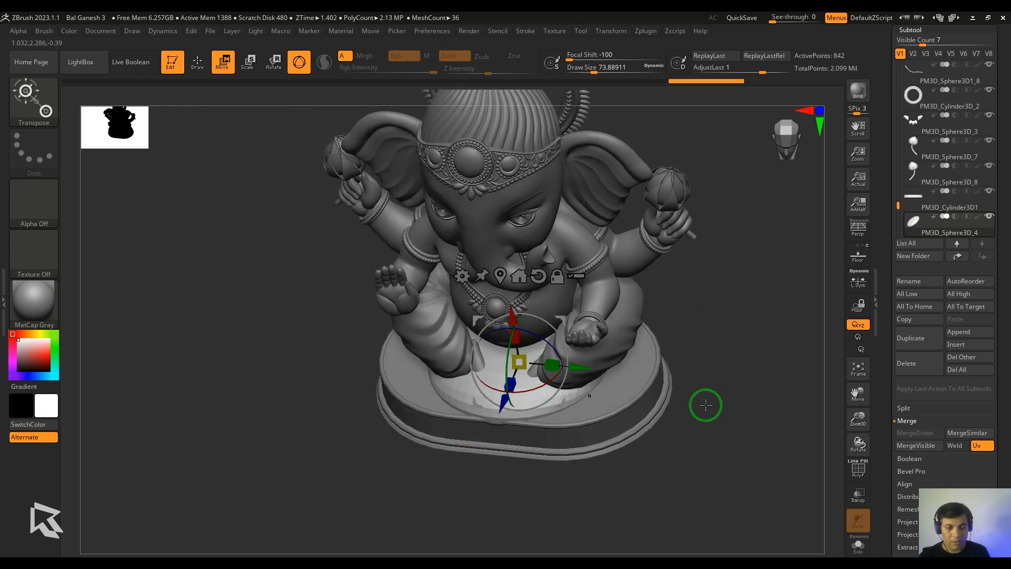
pyautogui.moveTo(705, 404); pyautogui.dragTo(492, 404)
pyautogui.moveTo(680, 392); pyautogui.dragTo(745, 347)
pyautogui.scroll(3, 751, 350)
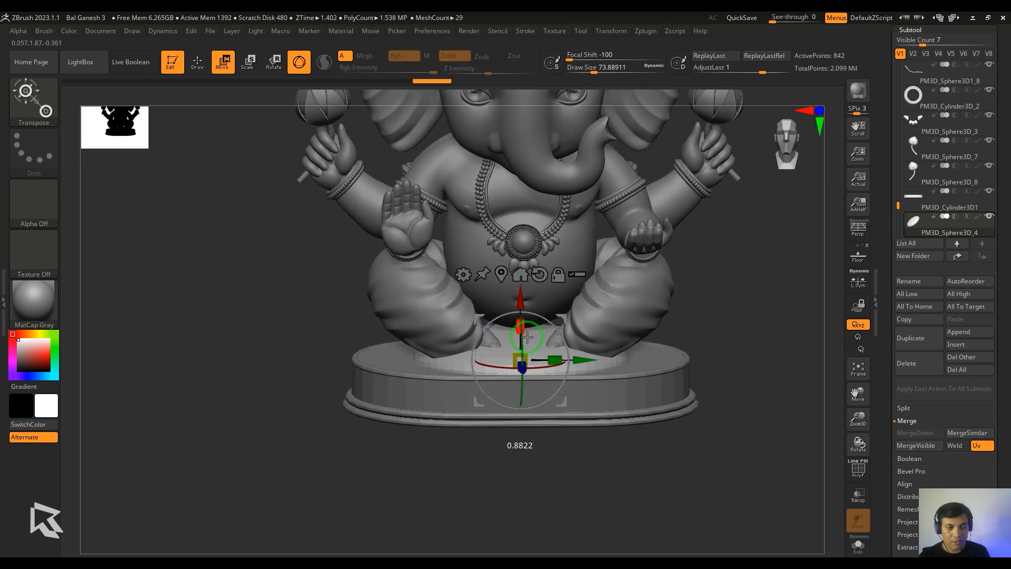
# Apply the Extender deformer to the flattened sphere and stretch both halves sideways to fill the oval base.
pyautogui.click(470, 274)
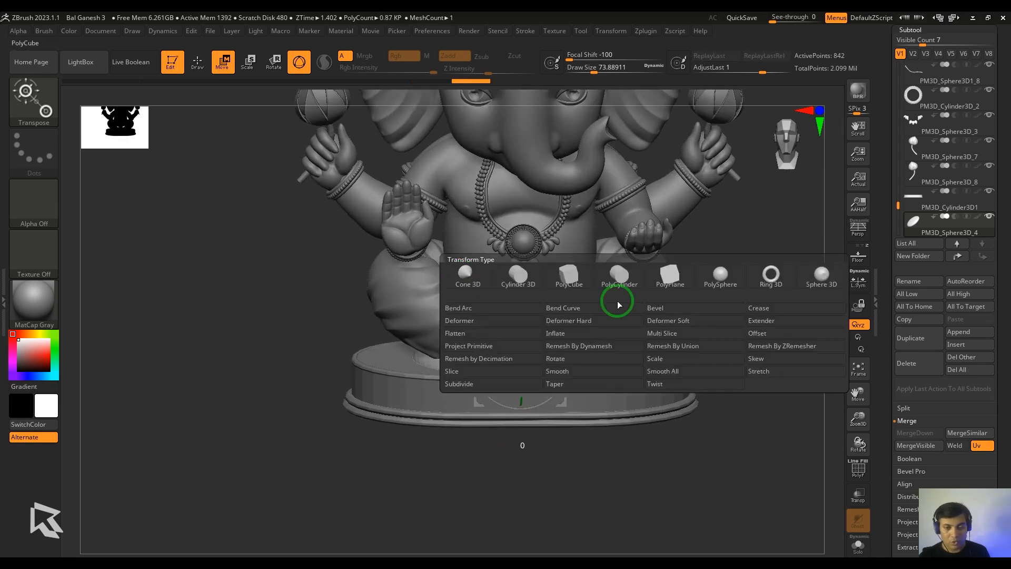
pyautogui.click(766, 321)
pyautogui.moveTo(709, 504); pyautogui.dragTo(774, 491)
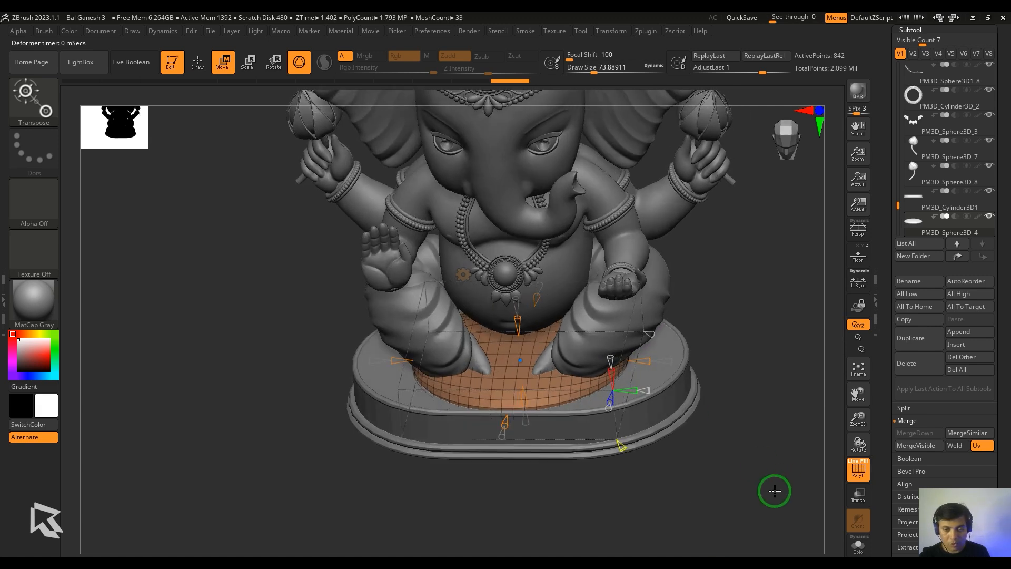
pyautogui.moveTo(648, 364); pyautogui.dragTo(674, 374)
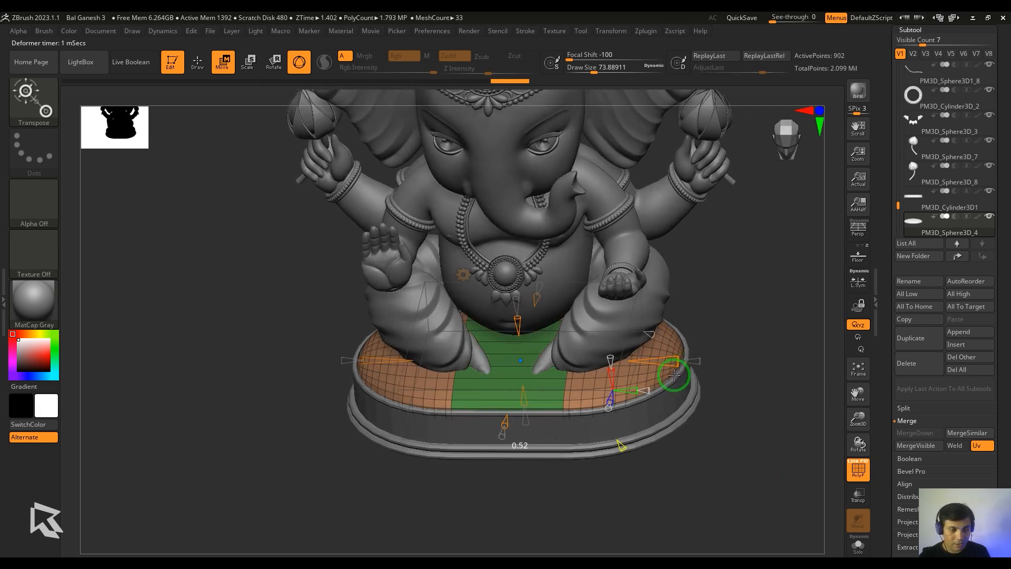
pyautogui.moveTo(799, 429); pyautogui.dragTo(714, 448)
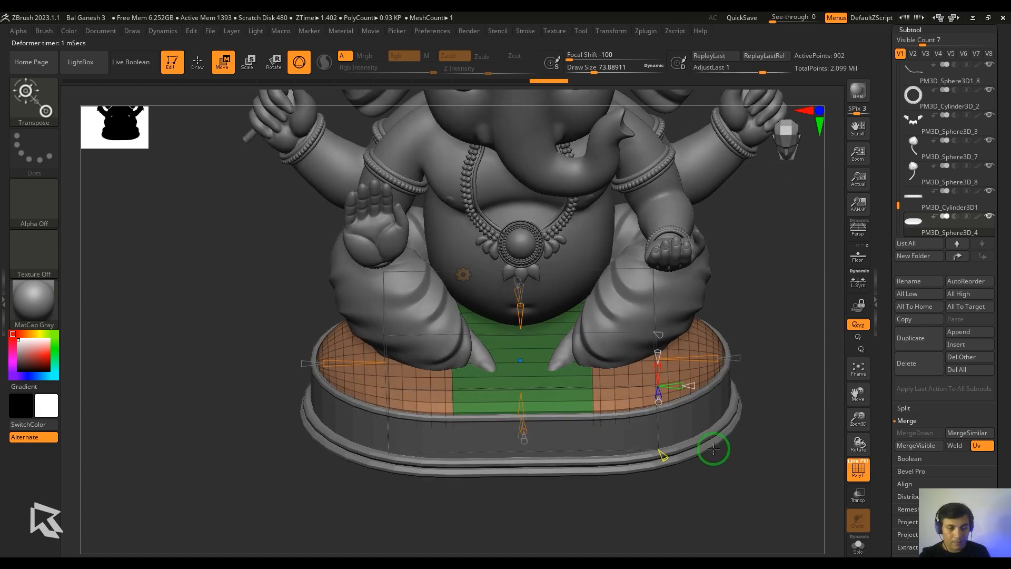
# Subdivide the extended middle section, accept the Extender deformation, and regroup the cushion as one polygroup.
pyautogui.moveTo(612, 548); pyautogui.dragTo(622, 548)
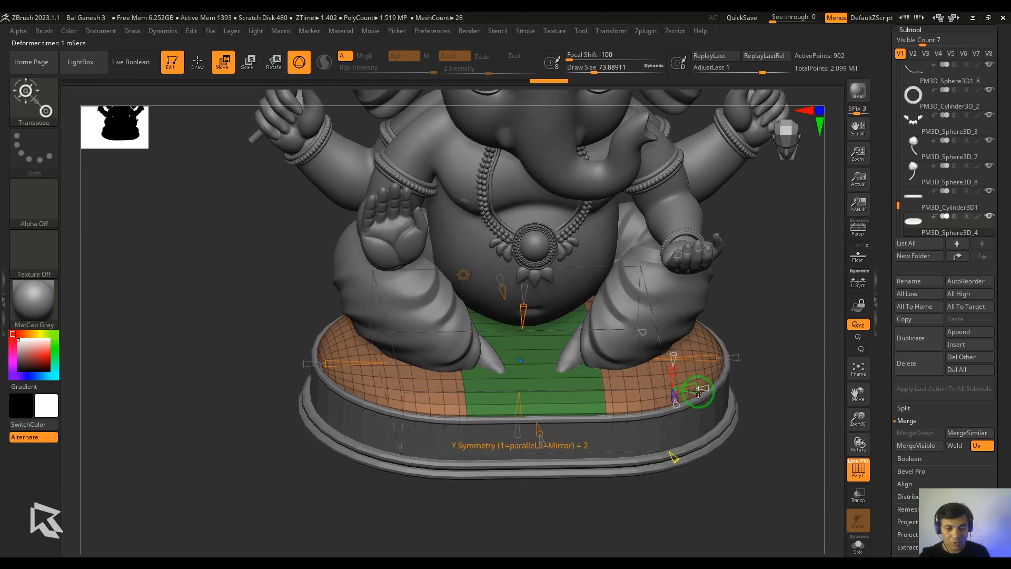
pyautogui.moveTo(707, 389); pyautogui.dragTo(711, 391)
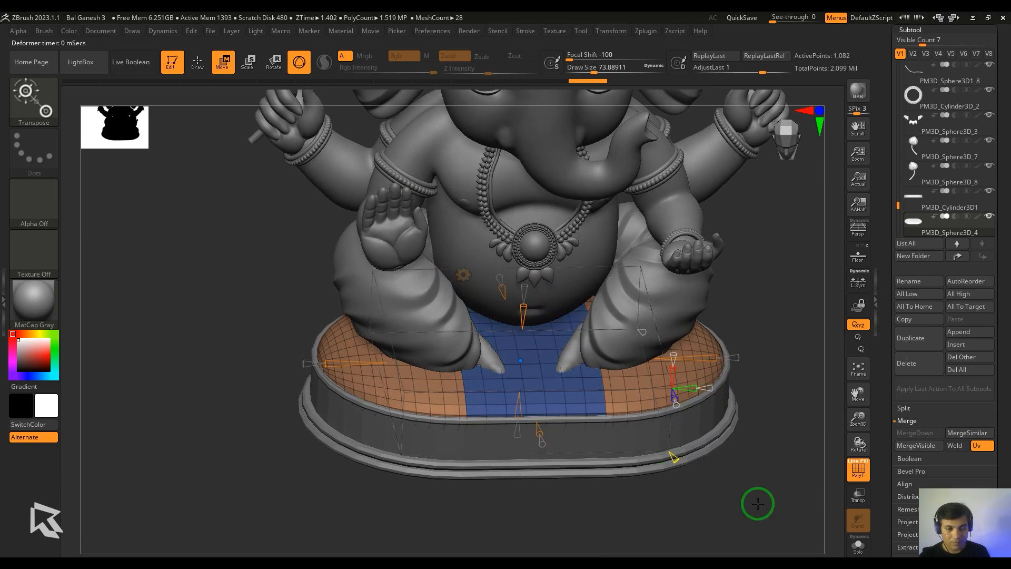
pyautogui.hotkey('shift', 'f')
pyautogui.click(465, 275)
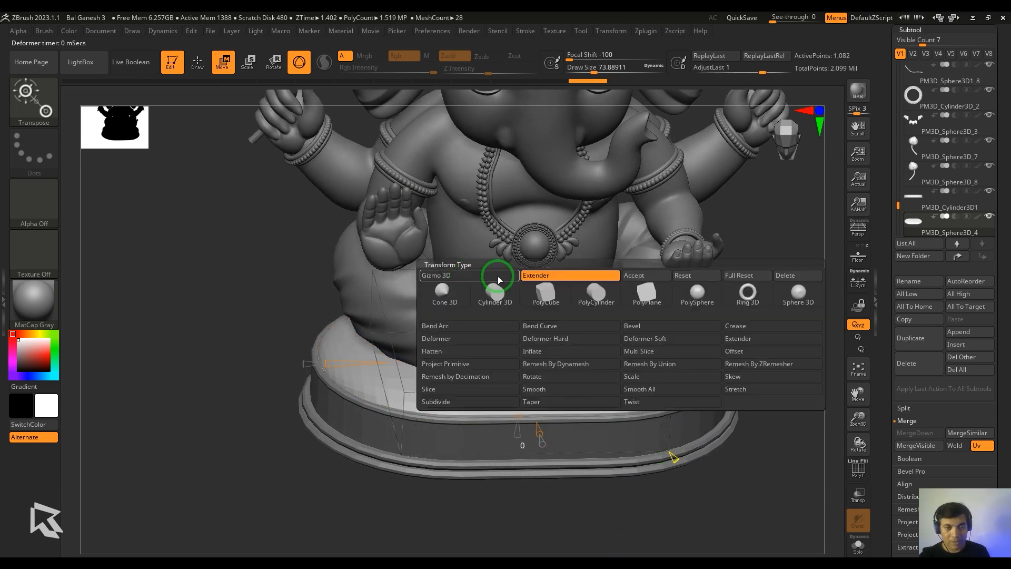
pyautogui.click(642, 275)
pyautogui.hotkey('shift', 'f')
pyautogui.hotkey('ctrl', 'w')
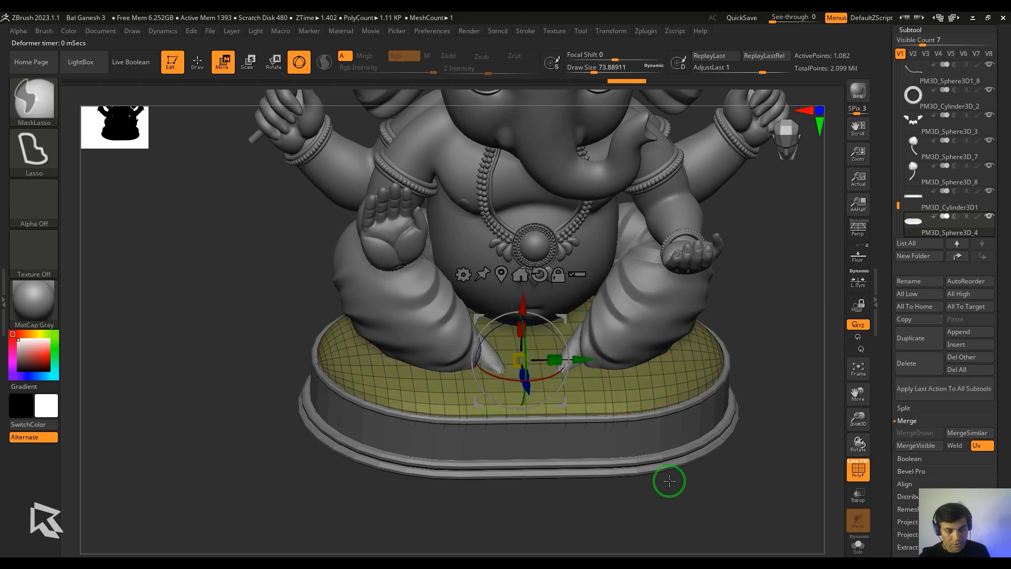
pyautogui.keyDown('shift'); pyautogui.moveTo(668, 481); pyautogui.dragTo(702, 463); pyautogui.keyUp('shift')
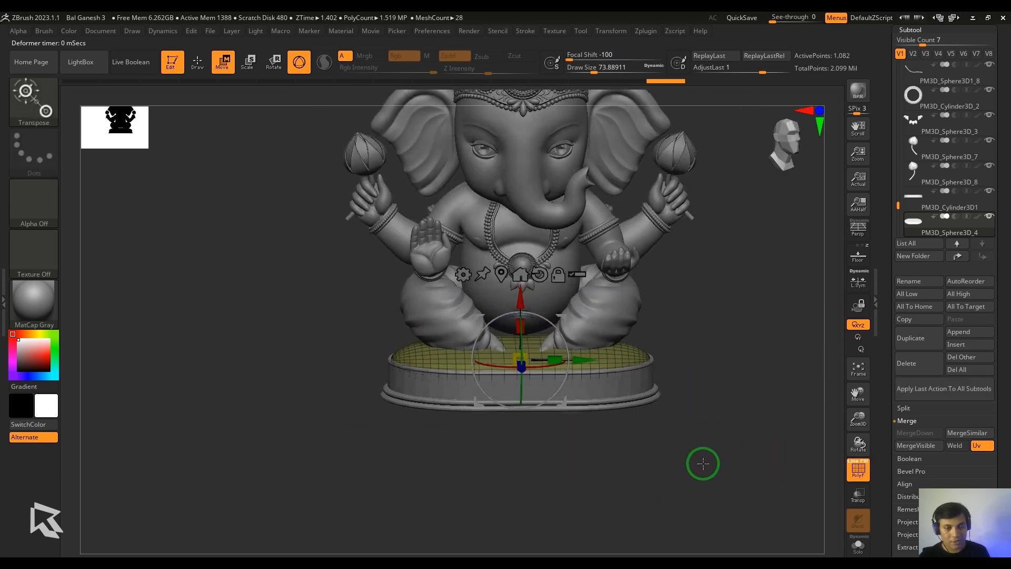
# Select the trouser legs and pull their undersides up onto the cushion with an enlarged Move brush.
pyautogui.keyDown('alt'); pyautogui.click(639, 311); pyautogui.keyUp('alt')
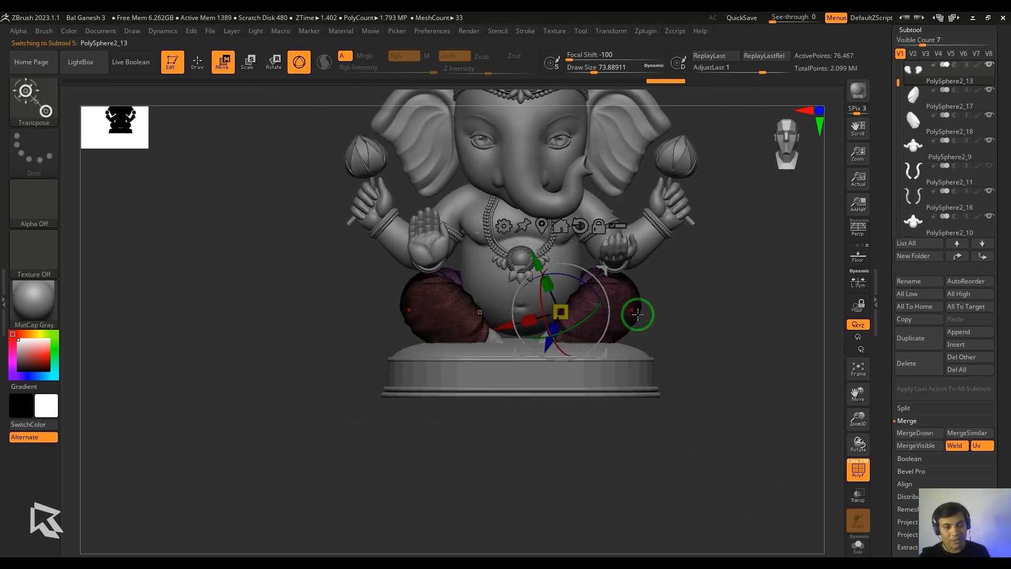
pyautogui.moveTo(734, 384)
pyautogui.mouseDown()
pyautogui.moveTo(632, 409)
pyautogui.moveTo(740, 380)
pyautogui.mouseUp()
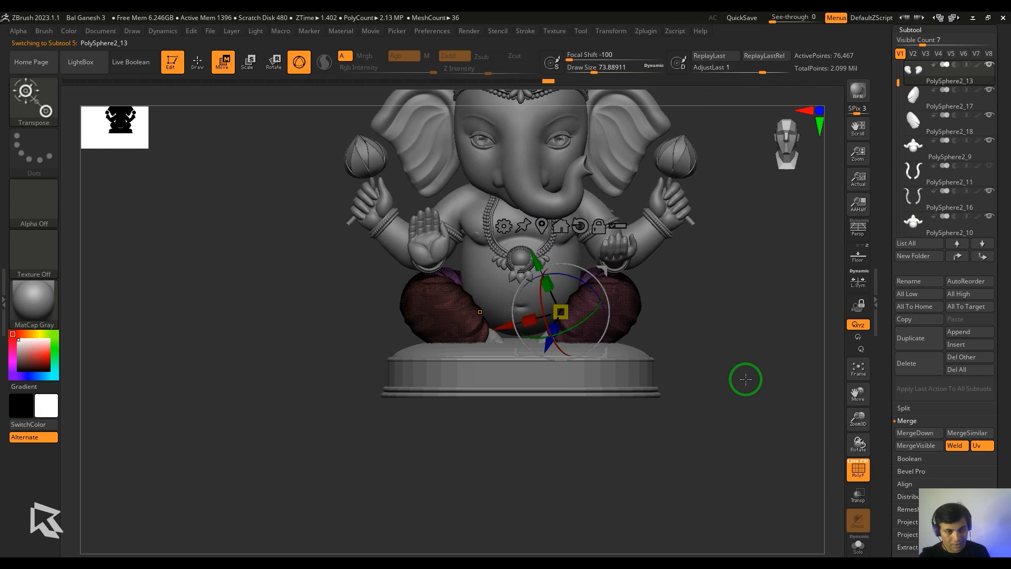
pyautogui.press('q')
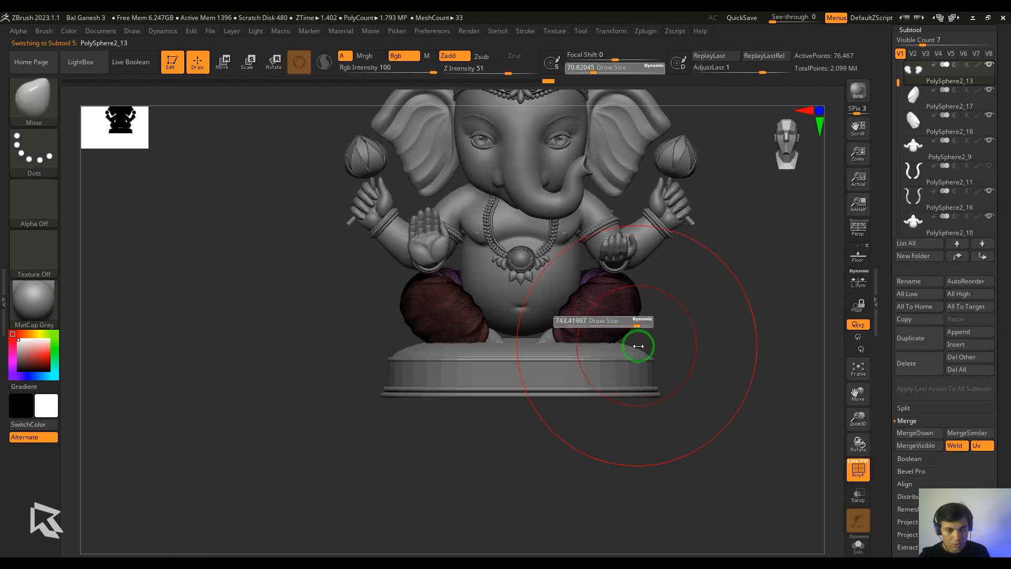
pyautogui.moveTo(638, 346); pyautogui.dragTo(645, 346)
pyautogui.moveTo(584, 342); pyautogui.dragTo(575, 319)
pyautogui.moveTo(658, 353); pyautogui.dragTo(684, 403)
# Merge the two foot subtools into one and raise the feet onto the cushion.
pyautogui.keyDown('alt'); pyautogui.click(521, 335); pyautogui.keyUp('alt')
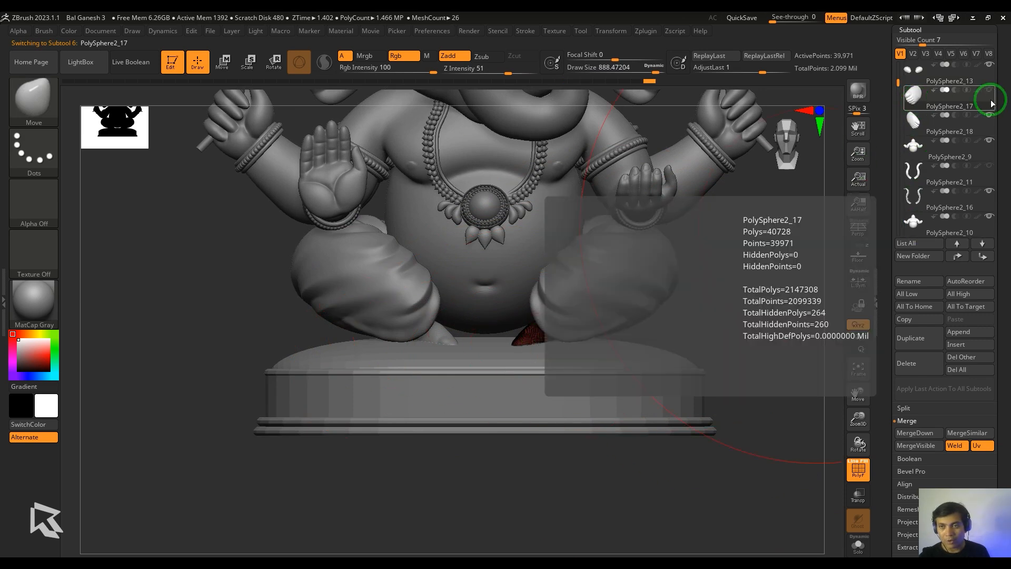
pyautogui.click(914, 432)
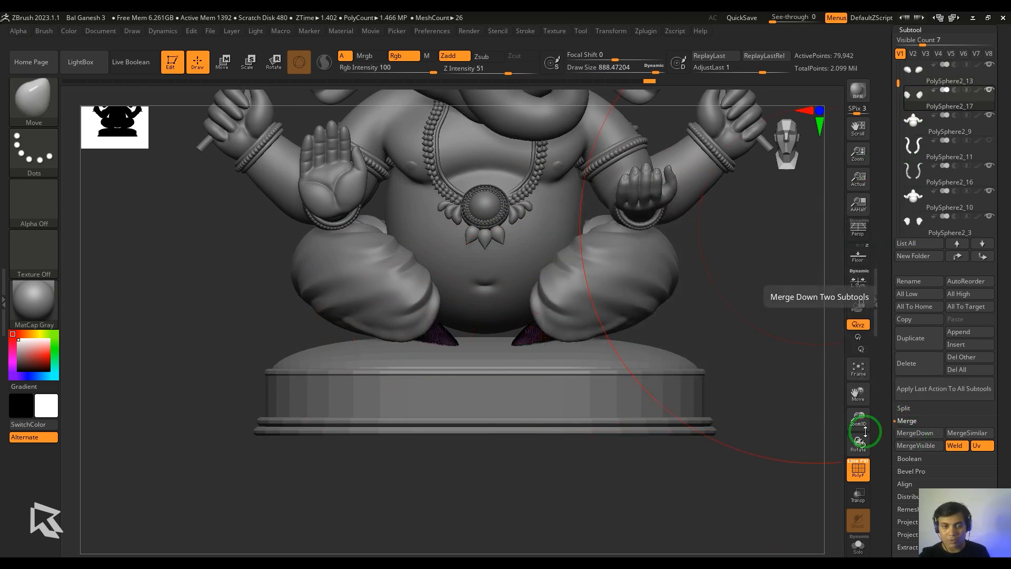
pyautogui.press('w')
pyautogui.moveTo(506, 262)
pyautogui.mouseDown()
pyautogui.moveTo(530, 288)
pyautogui.moveTo(510, 254)
pyautogui.mouseUp()
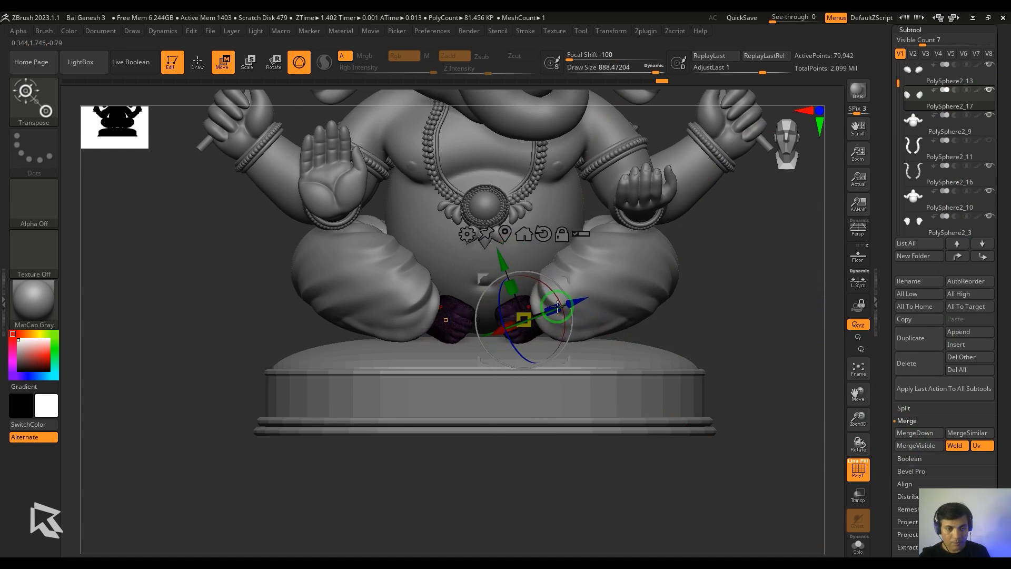
# Reposition the merged feet with the gizmo so they rest on the cushion against the trouser cuffs.
pyautogui.moveTo(557, 305); pyautogui.dragTo(588, 298)
pyautogui.hotkey('shift', 'f')
pyautogui.moveTo(715, 355); pyautogui.dragTo(768, 402)
pyautogui.moveTo(603, 306); pyautogui.dragTo(596, 309)
pyautogui.moveTo(706, 318); pyautogui.dragTo(756, 308)
pyautogui.moveTo(503, 261); pyautogui.dragTo(501, 261)
pyautogui.moveTo(728, 314)
pyautogui.keyDown('alt'); pyautogui.mouseDown()
pyautogui.moveTo(740, 293)
pyautogui.moveTo(742, 322)
pyautogui.mouseUp(); pyautogui.keyUp('alt')
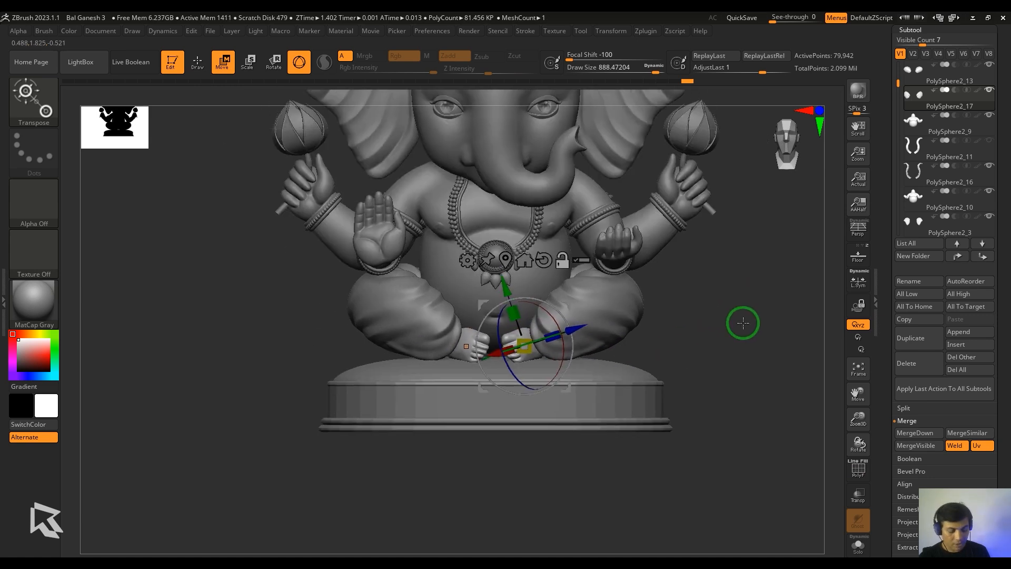
# Select the trouser legs and adjust their rear undersides against the cushion with a Move brush of draw size about 492.
pyautogui.press('q')
pyautogui.moveTo(694, 354)
pyautogui.mouseDown()
pyautogui.moveTo(719, 397)
pyautogui.moveTo(700, 383)
pyautogui.moveTo(703, 418)
pyautogui.mouseUp()
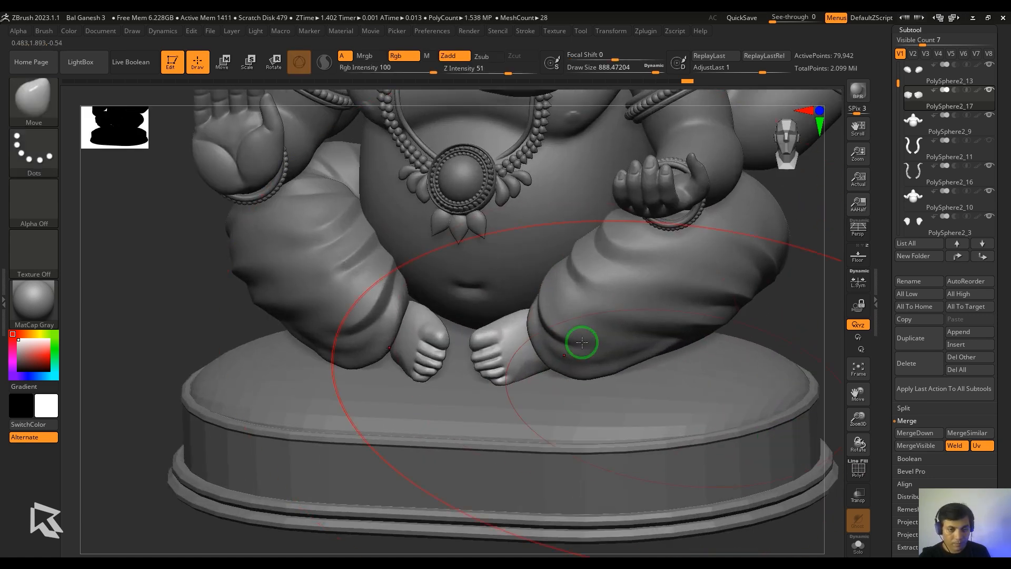
pyautogui.press('s')
pyautogui.moveTo(526, 342); pyautogui.dragTo(500, 349)
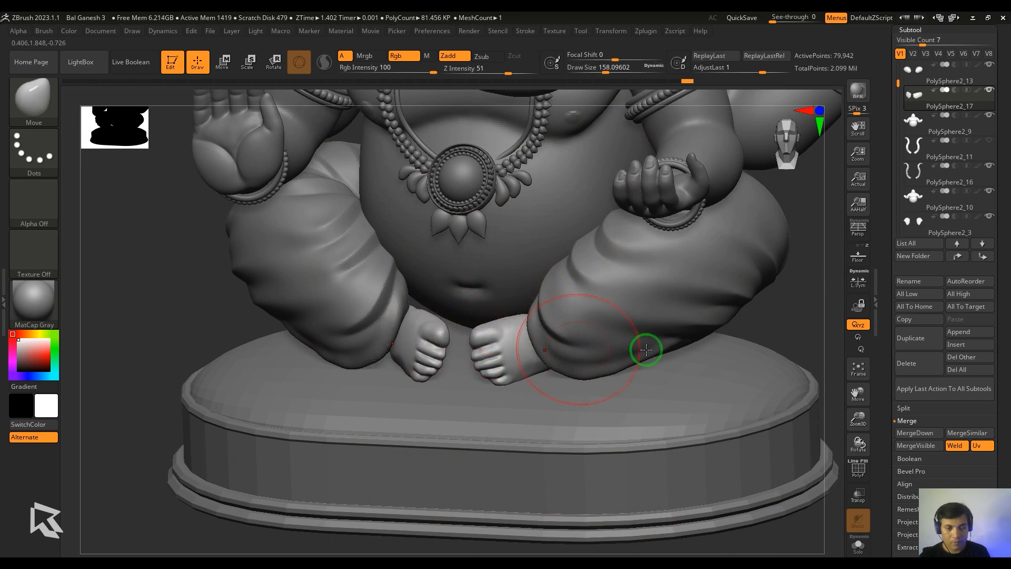
pyautogui.keyDown('alt'); pyautogui.moveTo(786, 350); pyautogui.dragTo(727, 460); pyautogui.keyUp('alt')
pyautogui.keyDown('alt'); pyautogui.click(620, 364); pyautogui.keyUp('alt')
pyautogui.press('b')
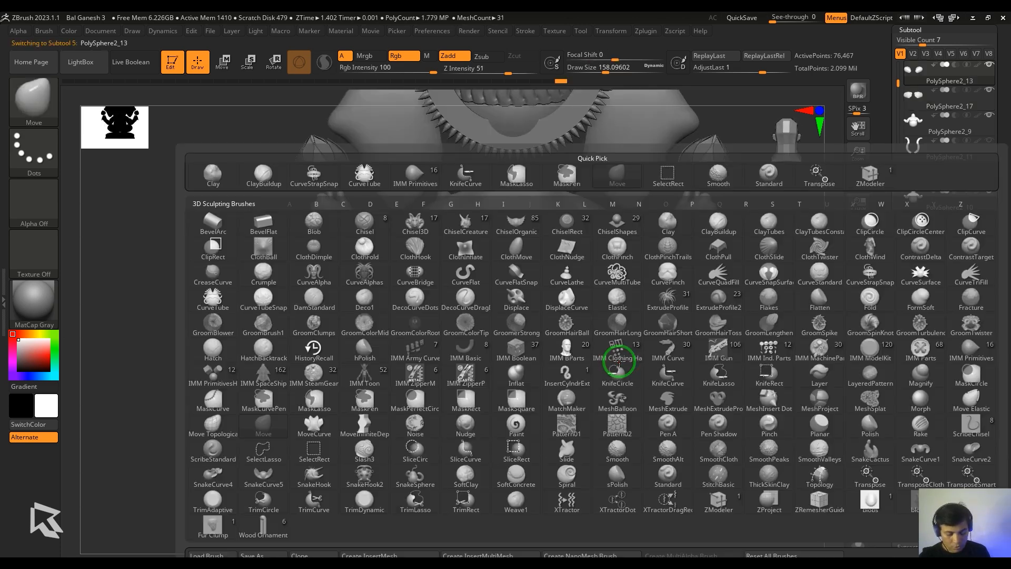
pyautogui.press('m')
pyautogui.press('v')
pyautogui.press('s')
pyautogui.moveTo(609, 355); pyautogui.dragTo(636, 360)
pyautogui.moveTo(575, 372); pyautogui.dragTo(567, 404)
pyautogui.moveTo(567, 404); pyautogui.dragTo(518, 383, button='right')
pyautogui.moveTo(711, 387); pyautogui.dragTo(603, 375, button='right')
pyautogui.press('f')
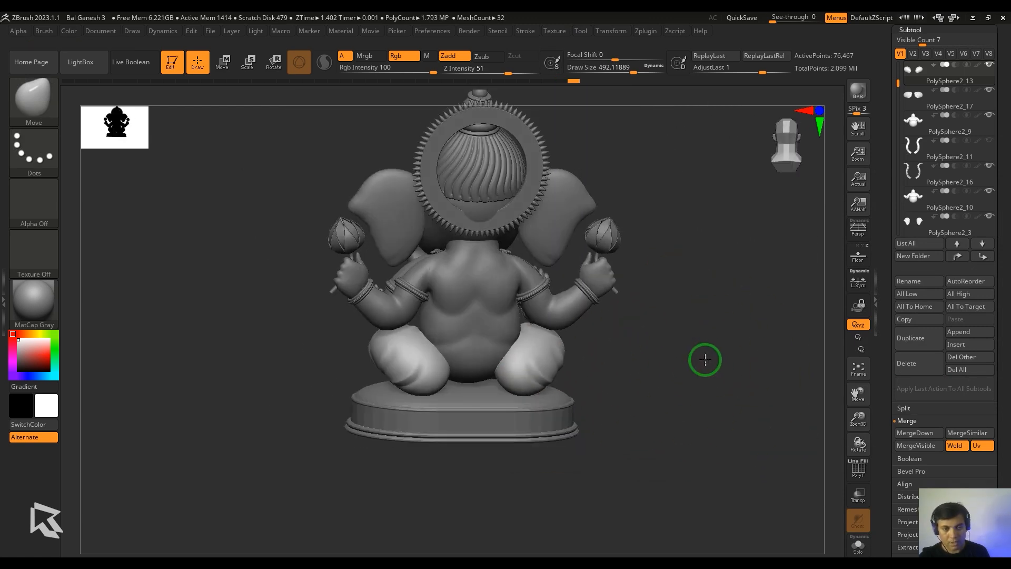
# Append a sphere and place it, widened, between the trouser legs at the back of the waist.
pyautogui.click(966, 333)
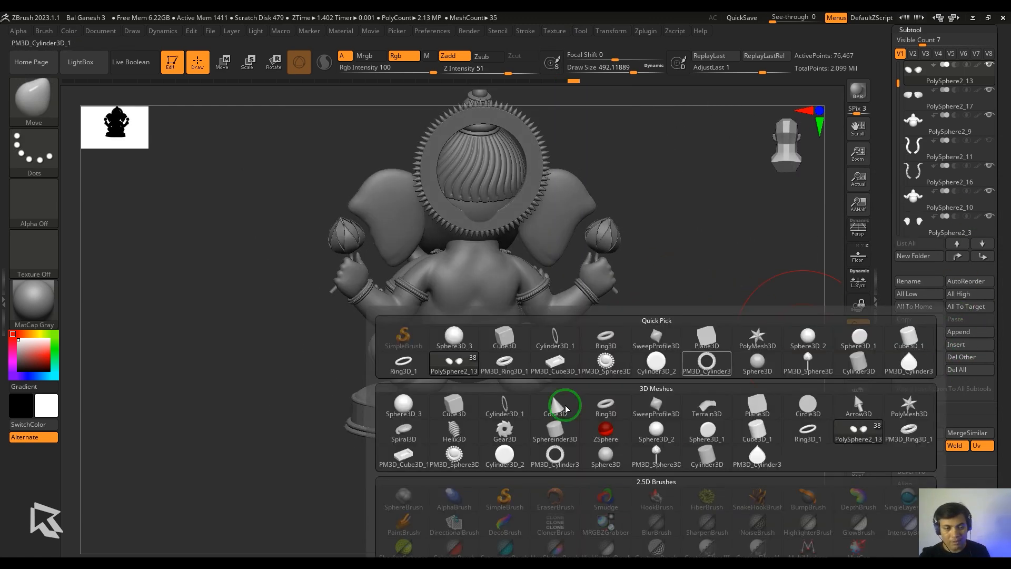
pyautogui.click(409, 403)
pyautogui.keyDown('alt'); pyautogui.click(483, 271); pyautogui.keyUp('alt')
pyautogui.moveTo(748, 343); pyautogui.dragTo(640, 347)
pyautogui.press('w')
pyautogui.moveTo(413, 252); pyautogui.dragTo(437, 342)
pyautogui.moveTo(627, 376); pyautogui.dragTo(658, 389)
pyautogui.moveTo(464, 349); pyautogui.dragTo(462, 353)
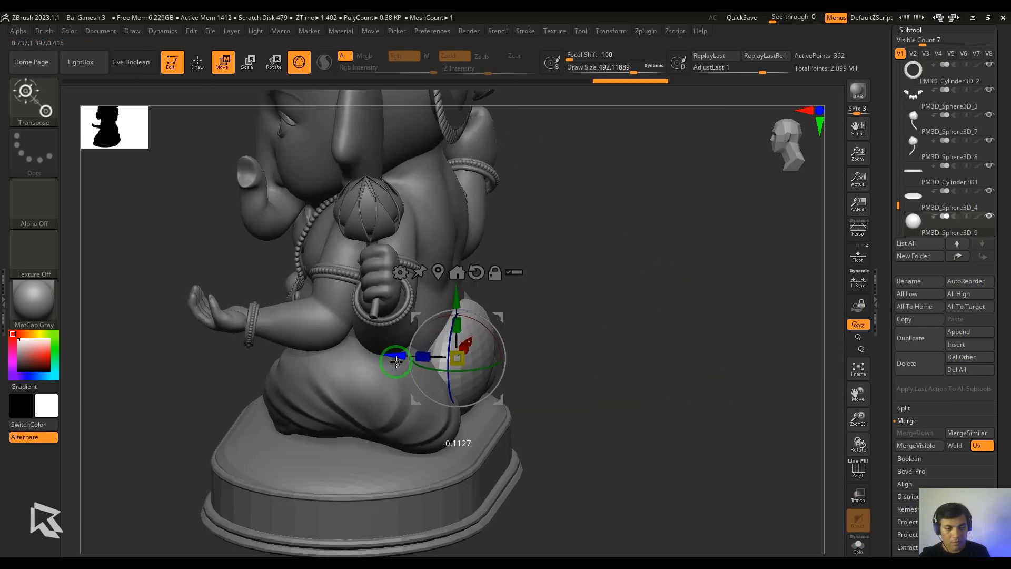
pyautogui.moveTo(758, 395); pyautogui.dragTo(678, 393)
# Bend the sphere into a crescent with Bend Curve, raising its ends around the lower back, and accept the deformation.
pyautogui.click(416, 291)
pyautogui.click(553, 325)
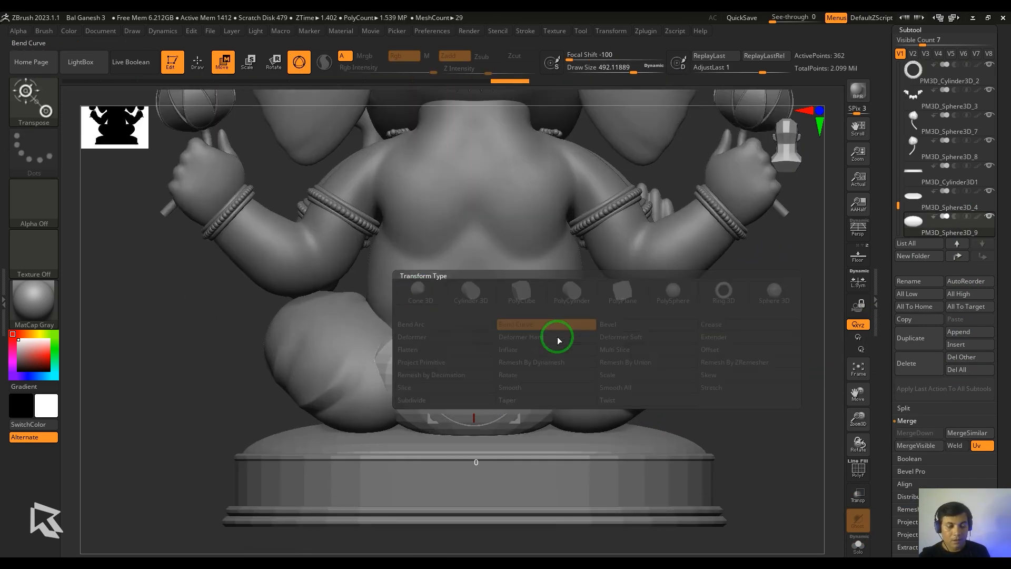
pyautogui.click(364, 377)
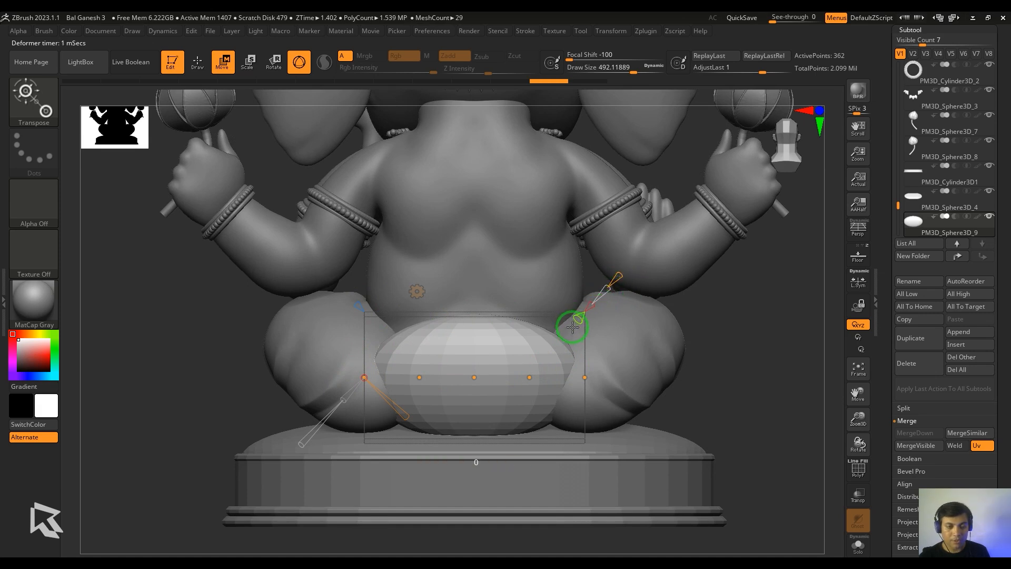
pyautogui.moveTo(584, 380); pyautogui.dragTo(594, 309)
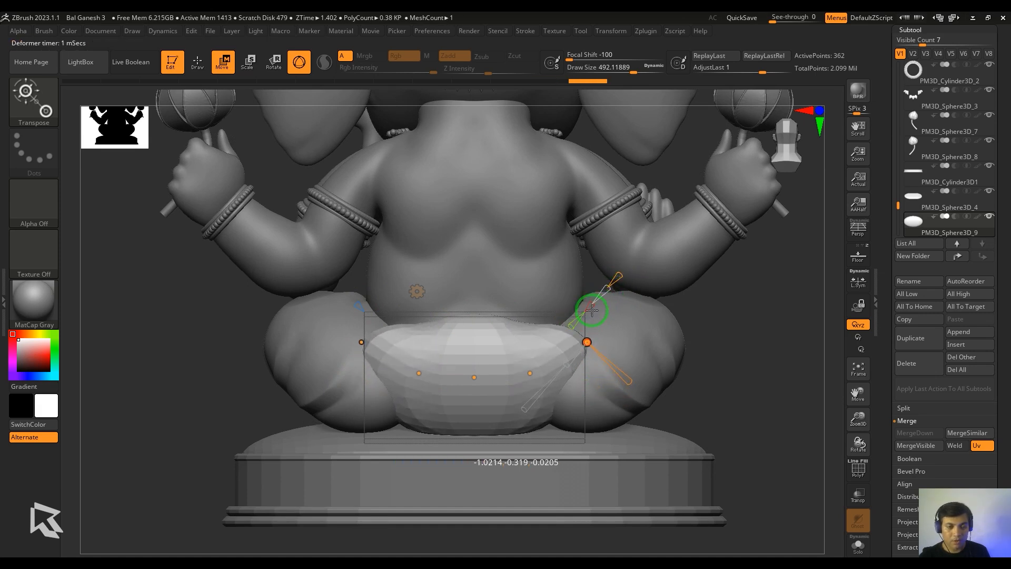
pyautogui.moveTo(593, 309); pyautogui.dragTo(639, 401, button='right')
pyautogui.moveTo(574, 367); pyautogui.dragTo(565, 314)
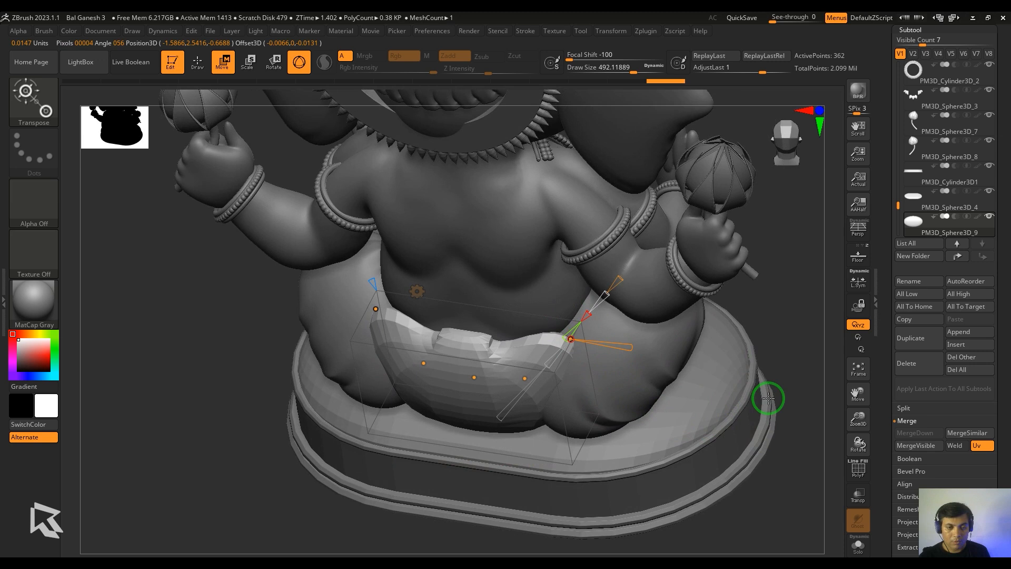
pyautogui.moveTo(789, 359); pyautogui.dragTo(758, 361)
pyautogui.moveTo(530, 377); pyautogui.dragTo(475, 389)
pyautogui.moveTo(745, 396); pyautogui.dragTo(773, 396)
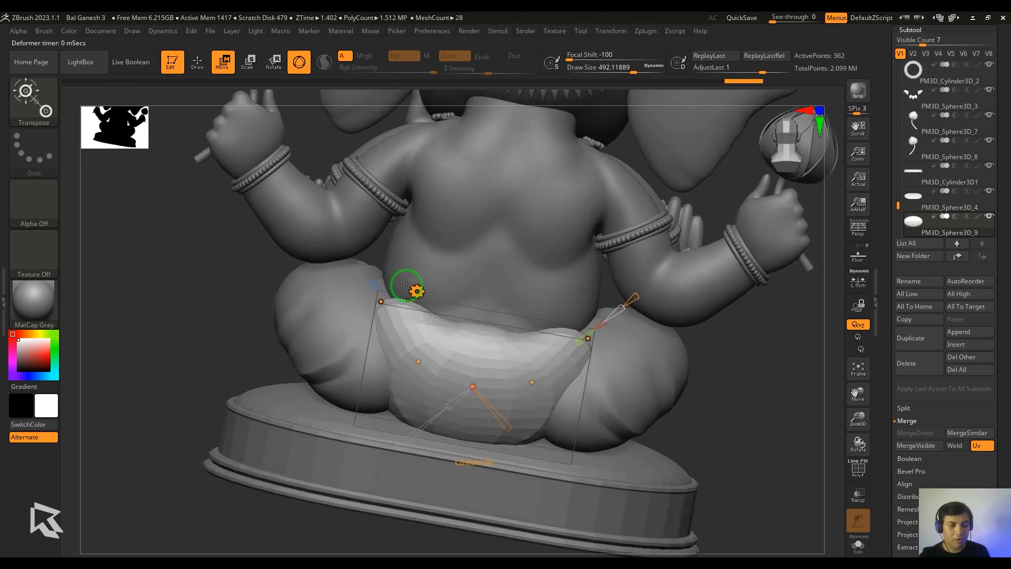
pyautogui.click(416, 290)
pyautogui.click(478, 291)
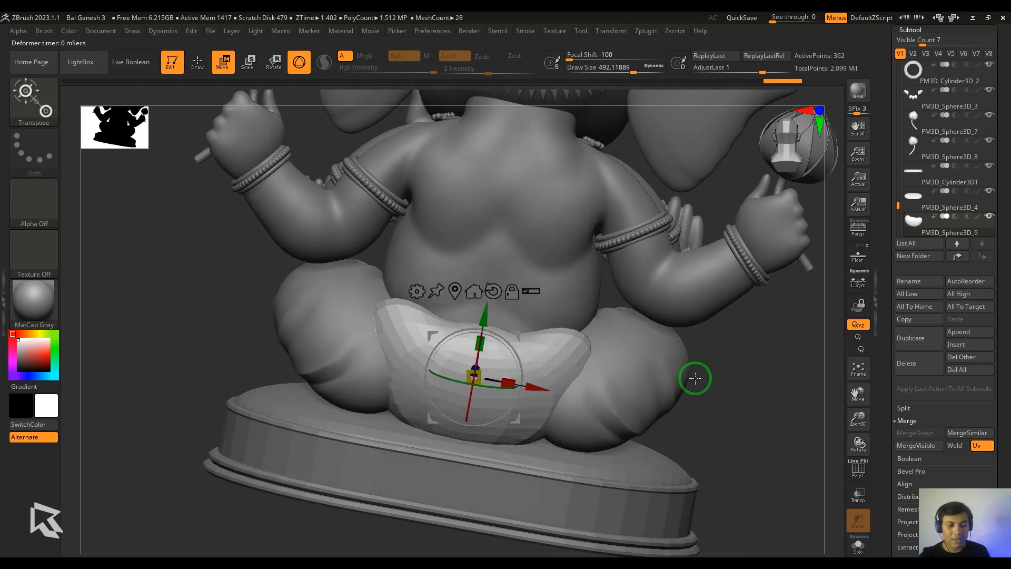
# DynaMesh the bent seat piece at resolution 128 and smooth its surface.
pyautogui.click(917, 420)
pyautogui.moveTo(998, 480); pyautogui.dragTo(996, 310)
pyautogui.click(924, 383)
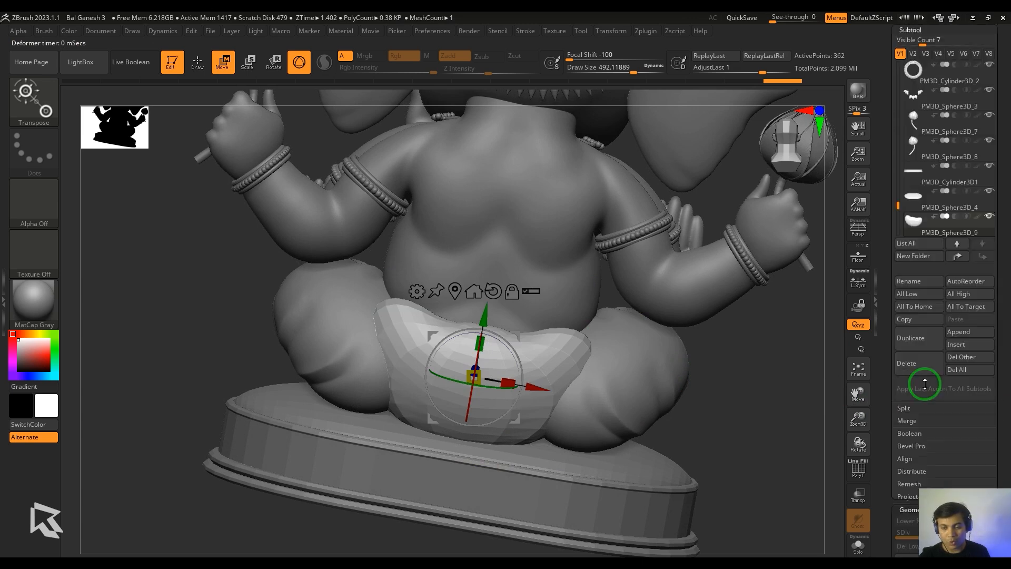
pyautogui.click(914, 257)
pyautogui.click(913, 231)
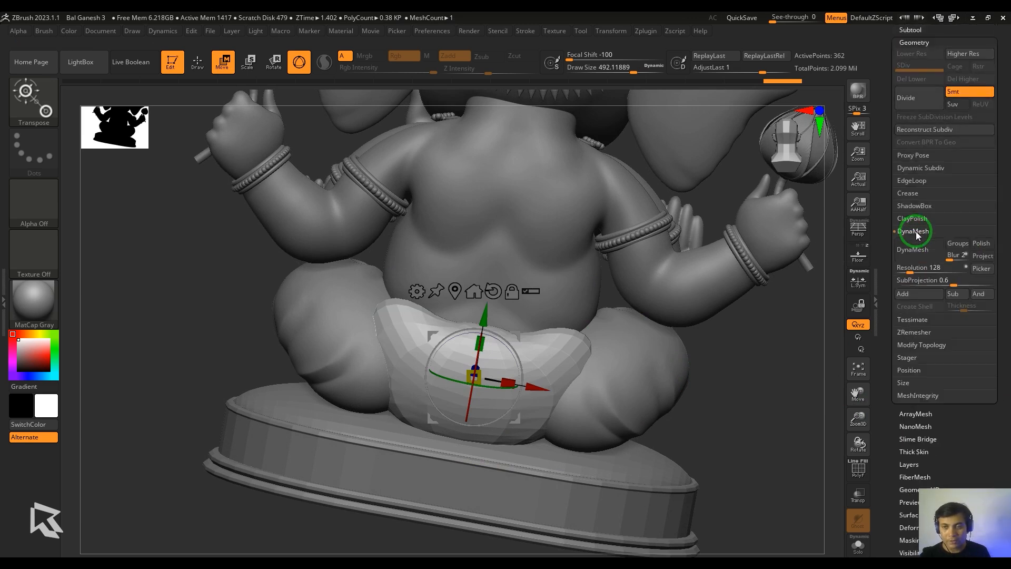
pyautogui.click(914, 249)
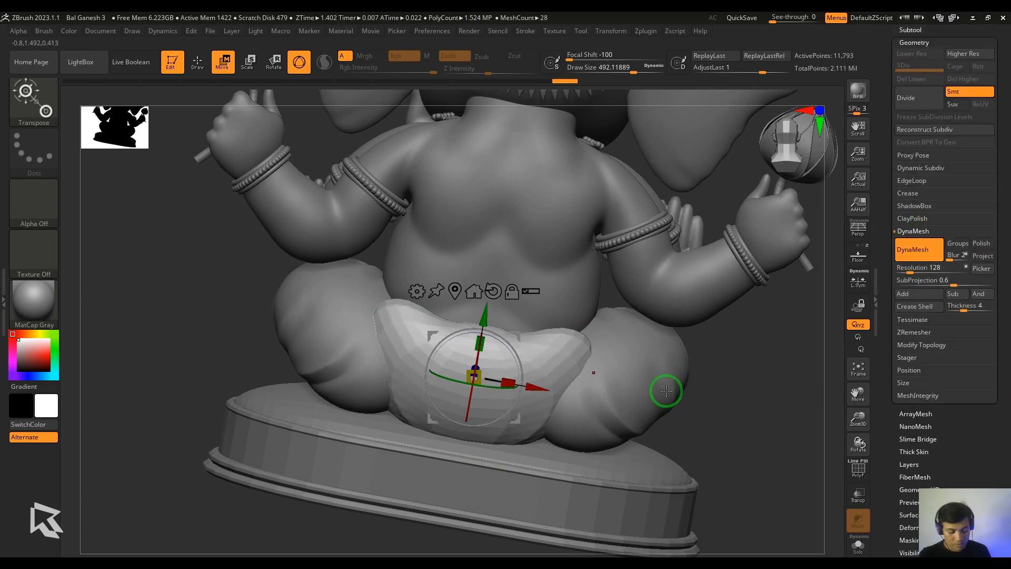
pyautogui.press('q')
pyautogui.keyDown('shift'); pyautogui.moveTo(510, 373); pyautogui.dragTo(549, 354); pyautogui.keyUp('shift')
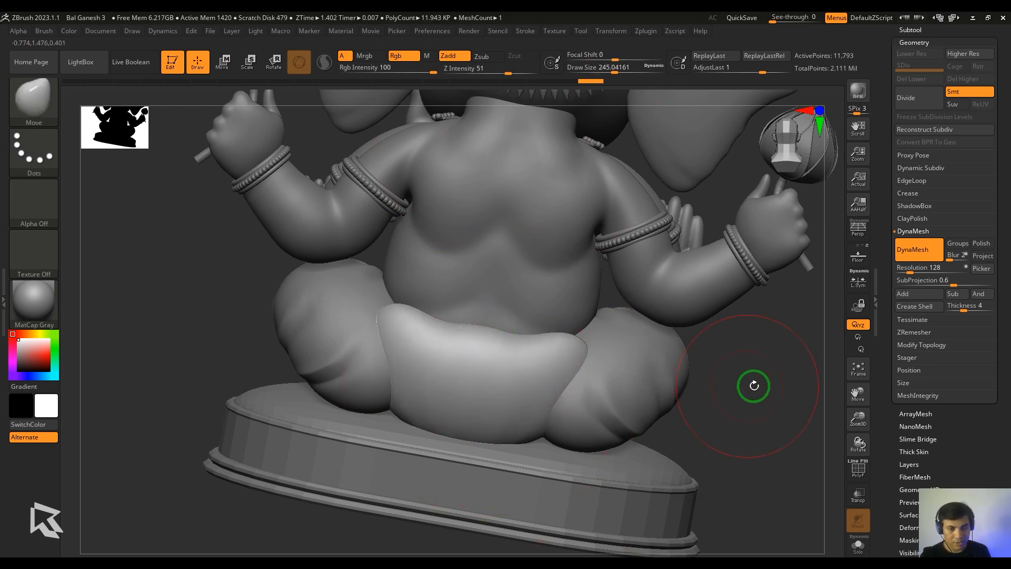
# Shape the seat piece with the Move brush, fitting its upper edge to the back and pulling its corners over the trouser legs.
pyautogui.moveTo(753, 386); pyautogui.dragTo(705, 390)
pyautogui.press('b')
pyautogui.press('m')
pyautogui.press('v')
pyautogui.press(']')
pyautogui.moveTo(485, 340); pyautogui.dragTo(482, 343)
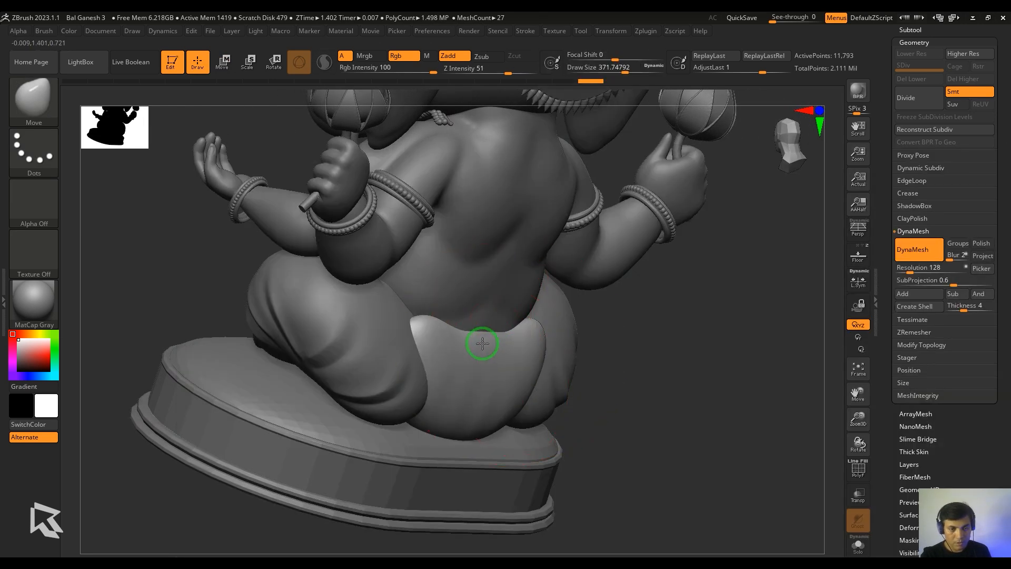
pyautogui.moveTo(469, 426); pyautogui.dragTo(460, 402)
pyautogui.press('[')
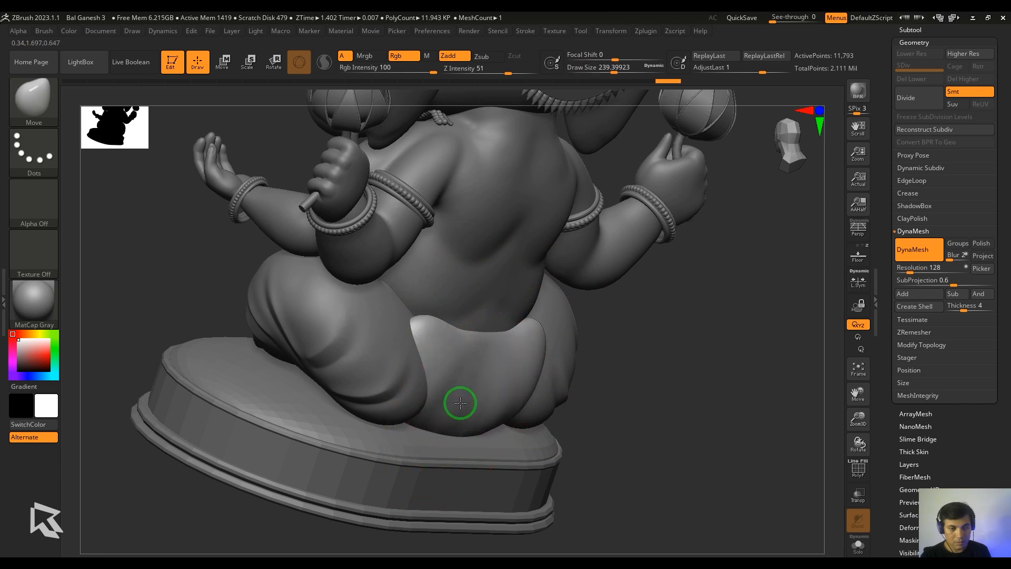
pyautogui.moveTo(722, 349); pyautogui.dragTo(636, 352)
pyautogui.moveTo(614, 308); pyautogui.dragTo(619, 296)
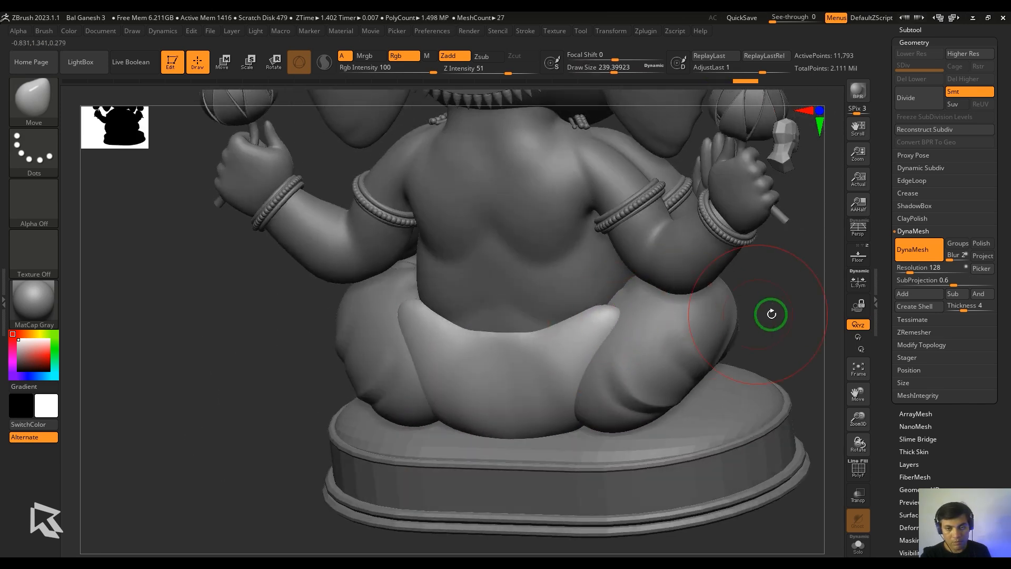
# Carve vertical cloth folds down the seat piece with the DamStandard brush at draw size about 97.
pyautogui.moveTo(769, 314)
pyautogui.mouseDown()
pyautogui.moveTo(707, 315)
pyautogui.moveTo(826, 300)
pyautogui.moveTo(671, 340)
pyautogui.mouseUp()
pyautogui.press('b')
pyautogui.press('d')
pyautogui.press('s')
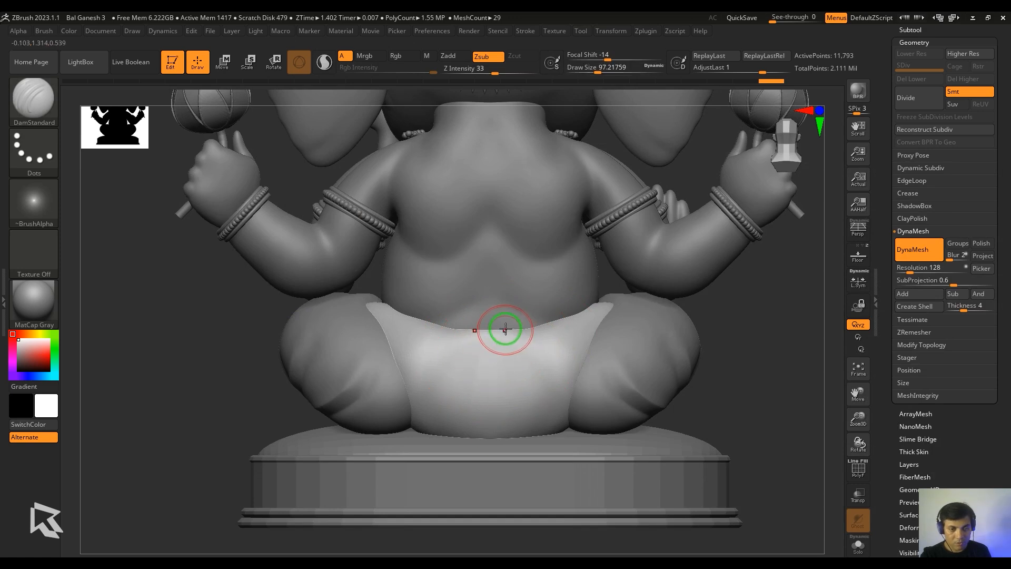
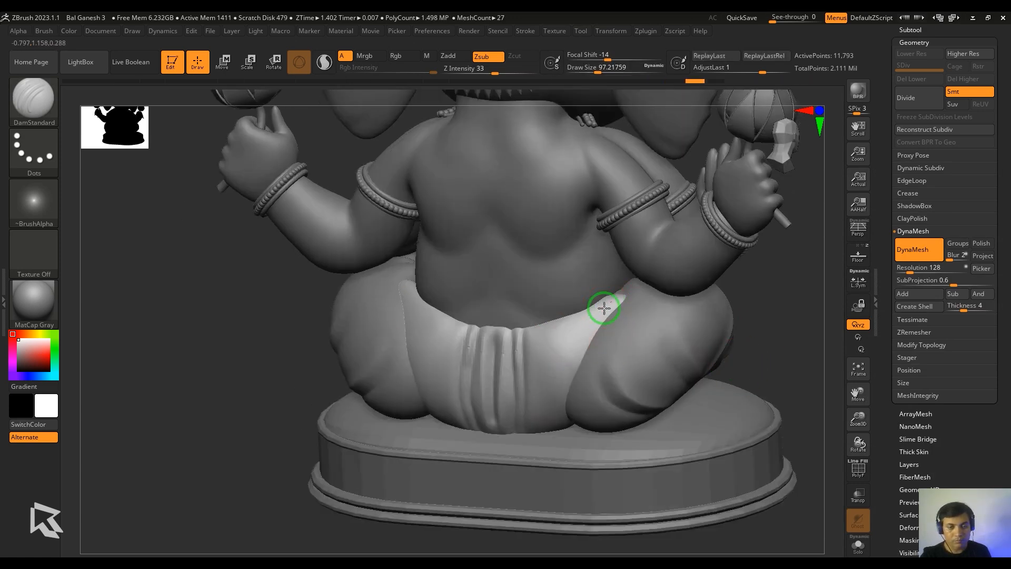
pyautogui.moveTo(605, 308); pyautogui.dragTo(566, 428)
pyautogui.moveTo(557, 330)
pyautogui.mouseDown()
pyautogui.moveTo(552, 414)
pyautogui.moveTo(550, 387)
pyautogui.mouseUp()
pyautogui.moveTo(594, 317); pyautogui.dragTo(565, 379)
pyautogui.moveTo(536, 333); pyautogui.dragTo(533, 418)
pyautogui.keyDown('alt'); pyautogui.moveTo(770, 347); pyautogui.dragTo(774, 306); pyautogui.keyUp('alt')
pyautogui.moveTo(774, 307)
pyautogui.mouseDown()
pyautogui.moveTo(756, 311)
pyautogui.moveTo(720, 357)
pyautogui.moveTo(777, 347)
pyautogui.moveTo(704, 355)
pyautogui.moveTo(762, 353)
pyautogui.moveTo(702, 382)
pyautogui.moveTo(717, 377)
pyautogui.moveTo(707, 441)
pyautogui.mouseUp()
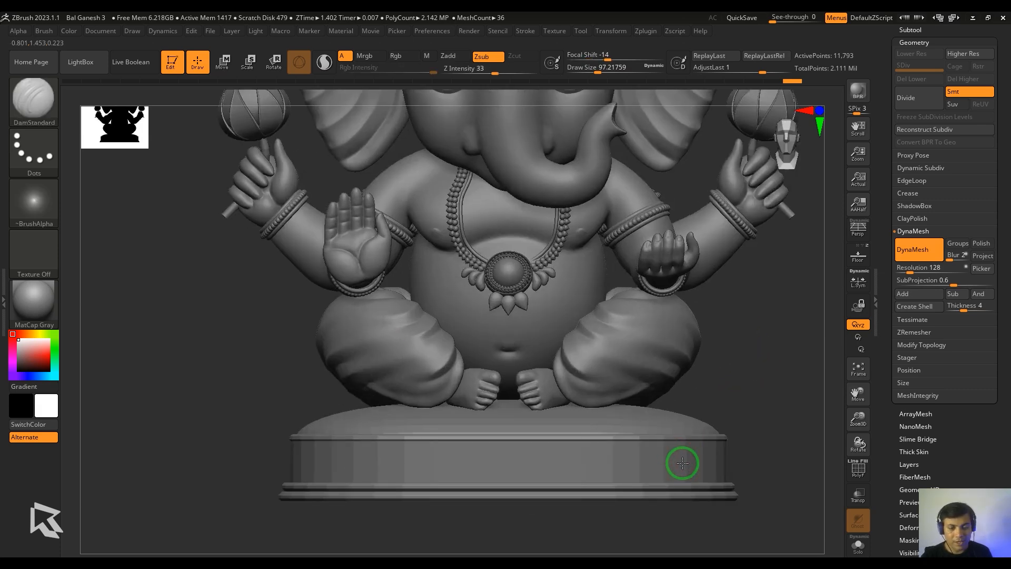
# Select the oval base, show its polyframe, duplicate the subtool and isolate the copy.
pyautogui.keyDown('alt'); pyautogui.click(681, 462); pyautogui.keyUp('alt')
pyautogui.keyDown('alt'); pyautogui.moveTo(795, 411); pyautogui.dragTo(735, 347); pyautogui.keyUp('alt')
pyautogui.hotkey('shift', 'f')
pyautogui.click(916, 30)
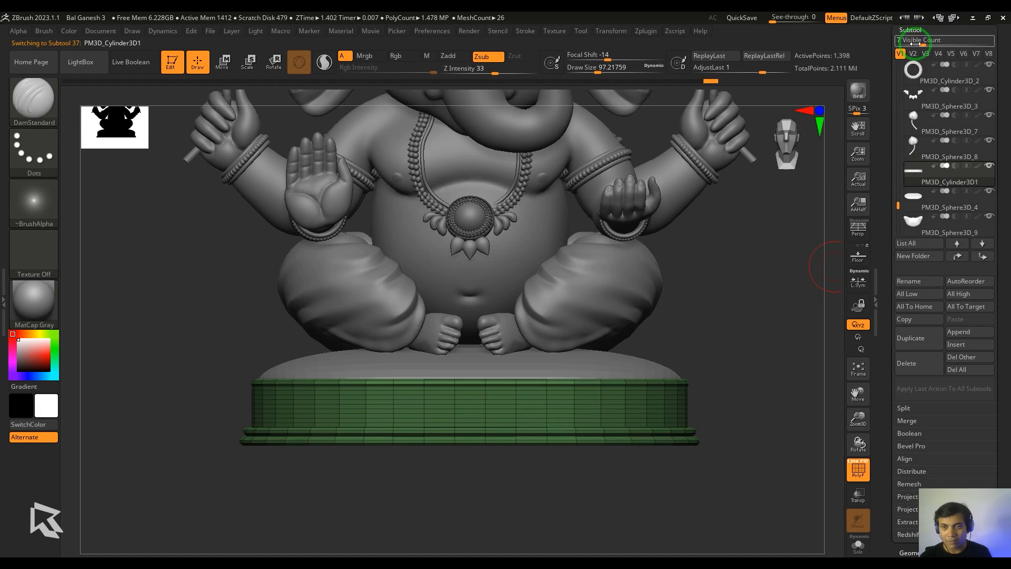
pyautogui.click(910, 342)
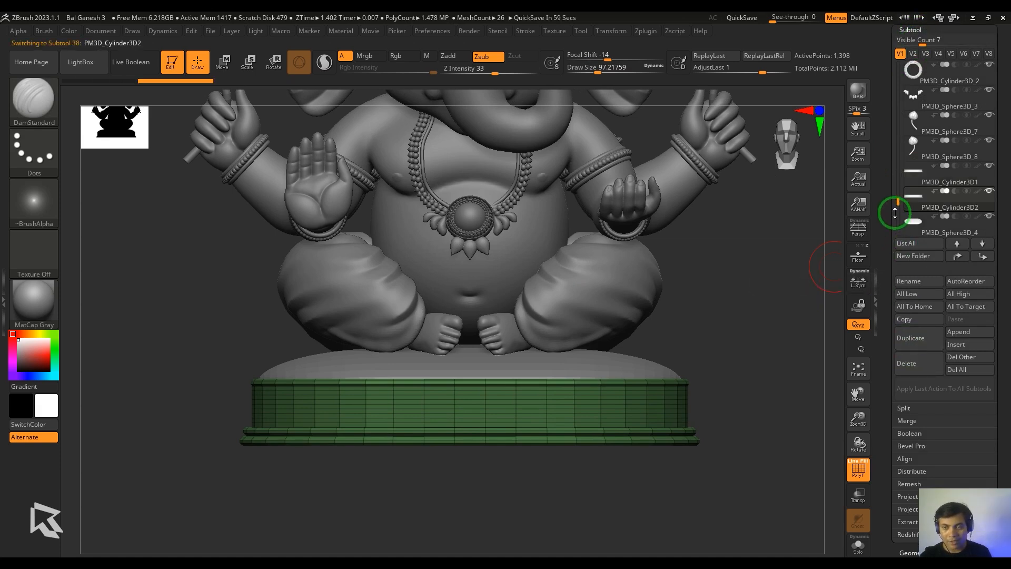
pyautogui.click(857, 545)
# Assign a separate polygroup to the middle polyloop of the duplicate's side wall with the ZModeler brush's PolyGroup action.
pyautogui.moveTo(727, 489); pyautogui.dragTo(779, 489)
pyautogui.press('b')
pyautogui.press('z')
pyautogui.press('m')
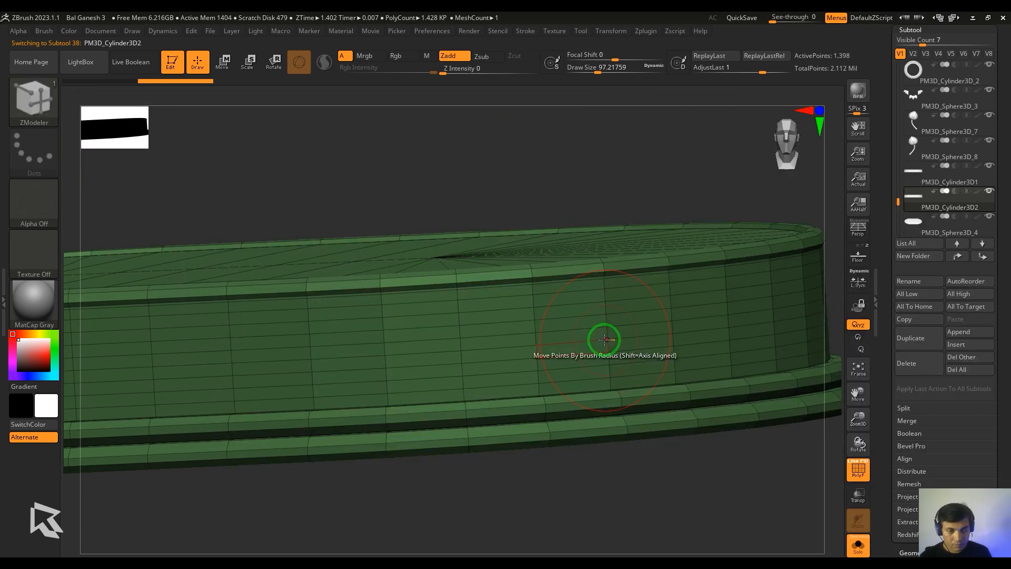
pyautogui.press('space')
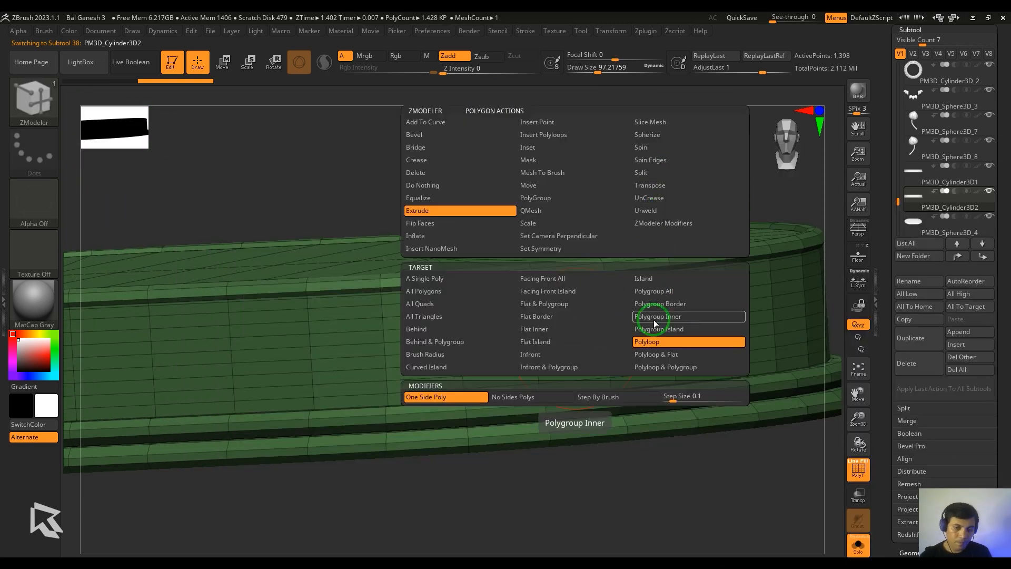
pyautogui.click(535, 198)
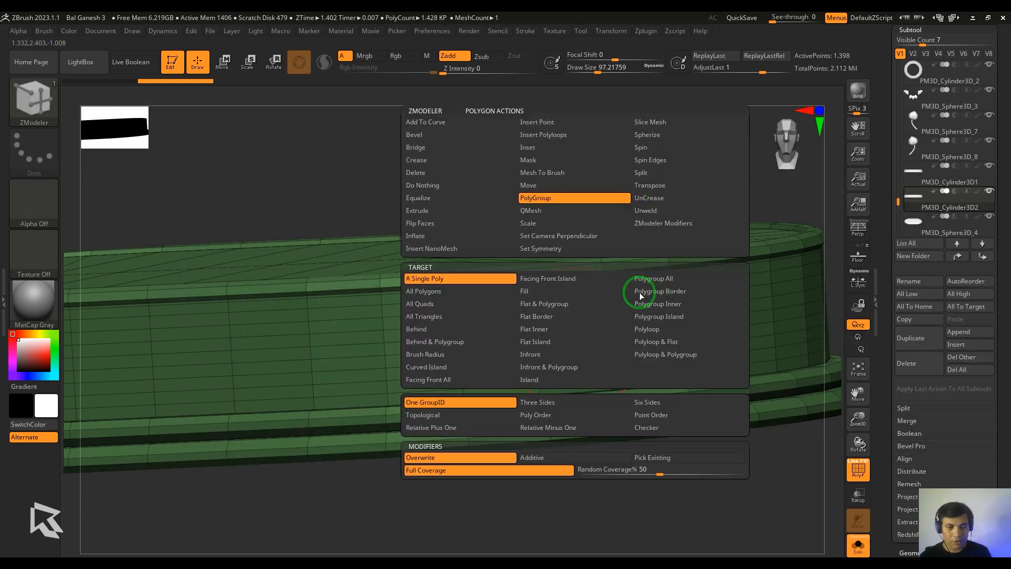
pyautogui.click(646, 329)
pyautogui.moveTo(731, 533)
pyautogui.keyDown('alt'); pyautogui.mouseDown()
pyautogui.moveTo(693, 488)
pyautogui.moveTo(702, 535)
pyautogui.mouseUp(); pyautogui.keyUp('alt')
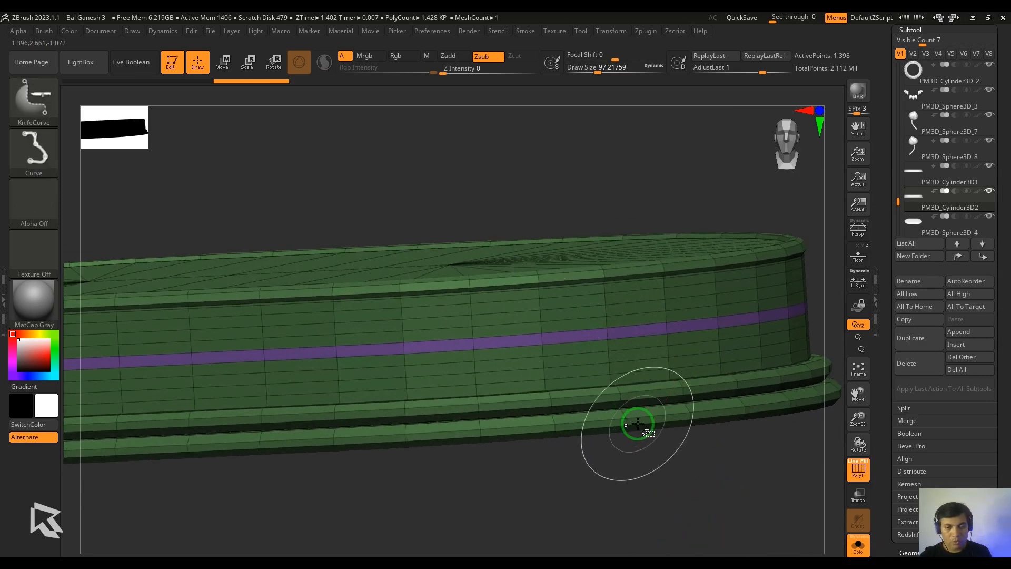
# Show only the side wall's middle polyloop and grow the visibility into a wider band around it.
pyautogui.press('s')
pyautogui.hotkey('ctrl', 'shift')
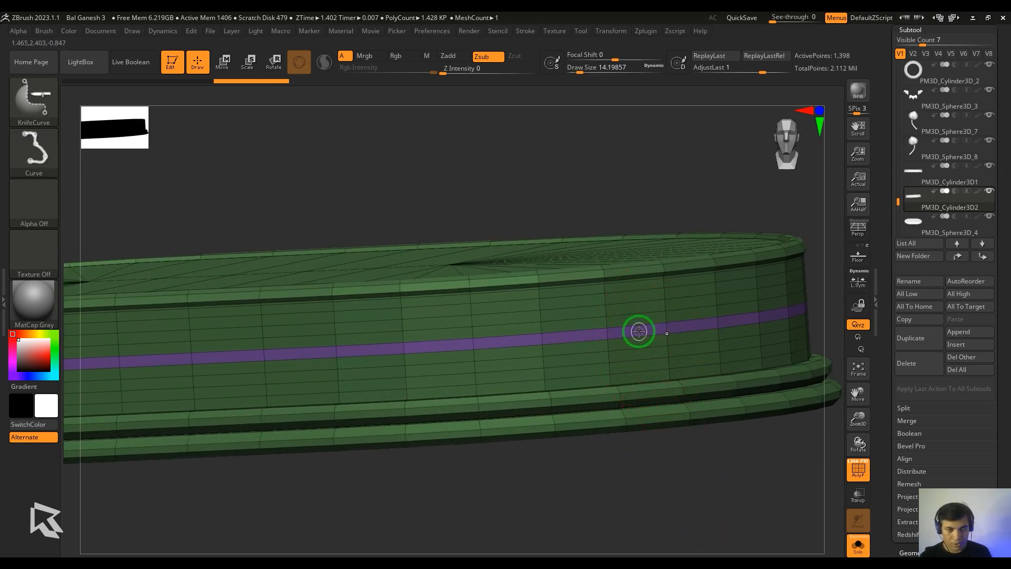
pyautogui.keyDown('ctrl'); pyautogui.keyDown('shift'); pyautogui.click(640, 330); pyautogui.keyUp('shift'); pyautogui.keyUp('ctrl')
pyautogui.keyDown('alt'); pyautogui.moveTo(688, 431); pyautogui.dragTo(695, 424); pyautogui.keyUp('alt')
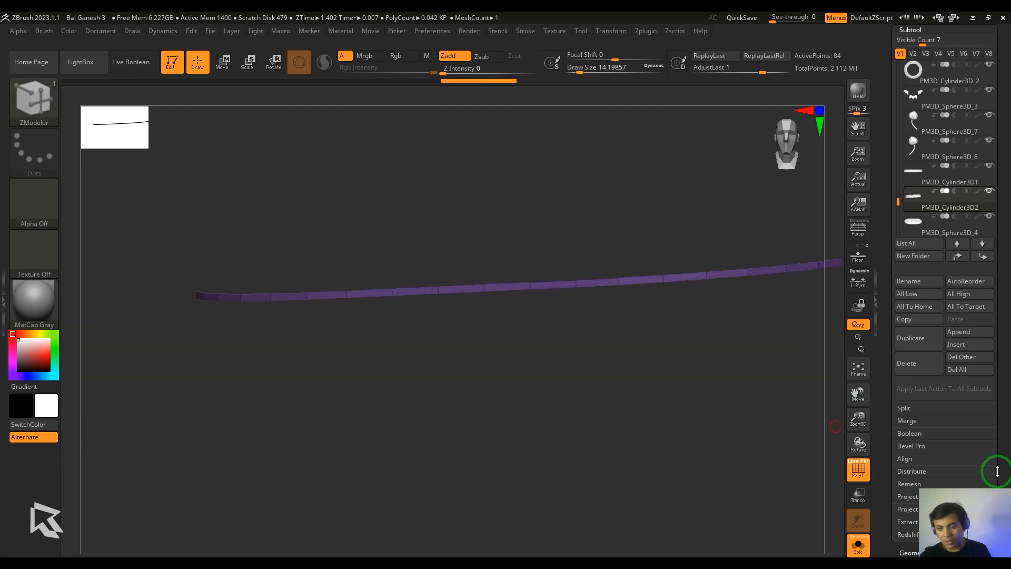
pyautogui.moveTo(996, 472); pyautogui.dragTo(979, 360)
pyautogui.click(928, 356)
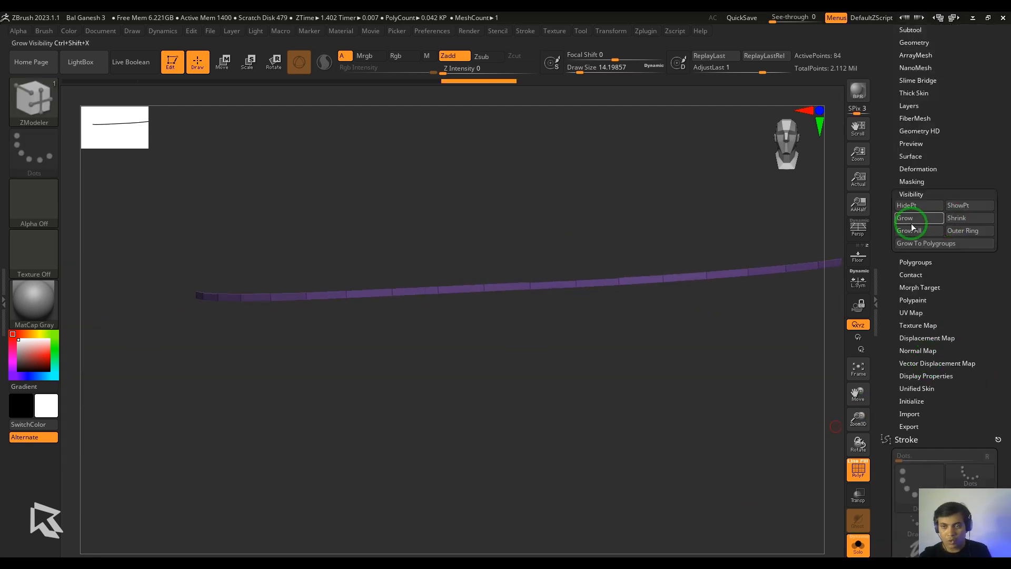
pyautogui.click(913, 219)
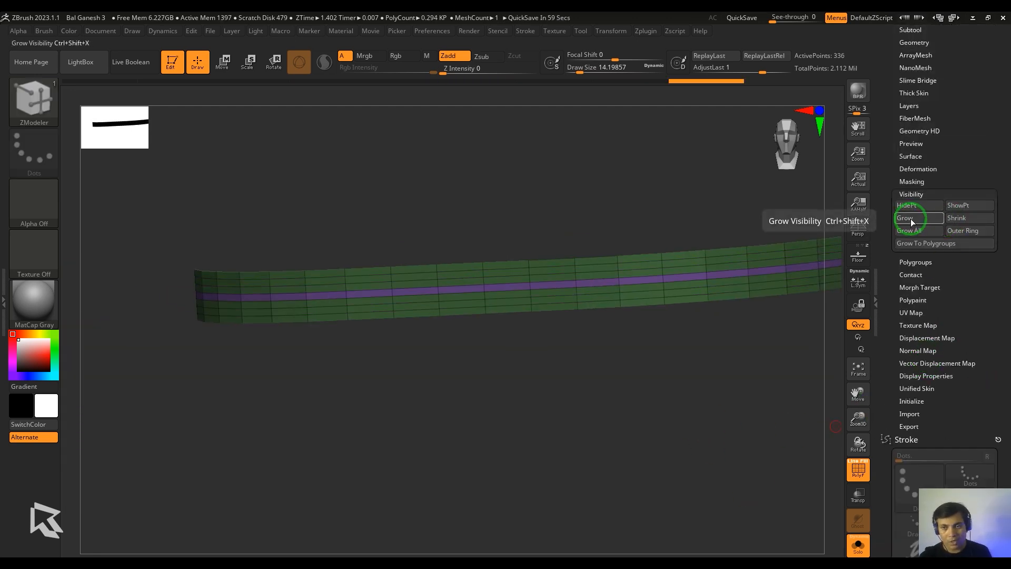
# Delete the duplicate's hidden geometry so only the side-wall band remains.
pyautogui.click(921, 192)
pyautogui.moveTo(949, 188); pyautogui.dragTo(959, 223)
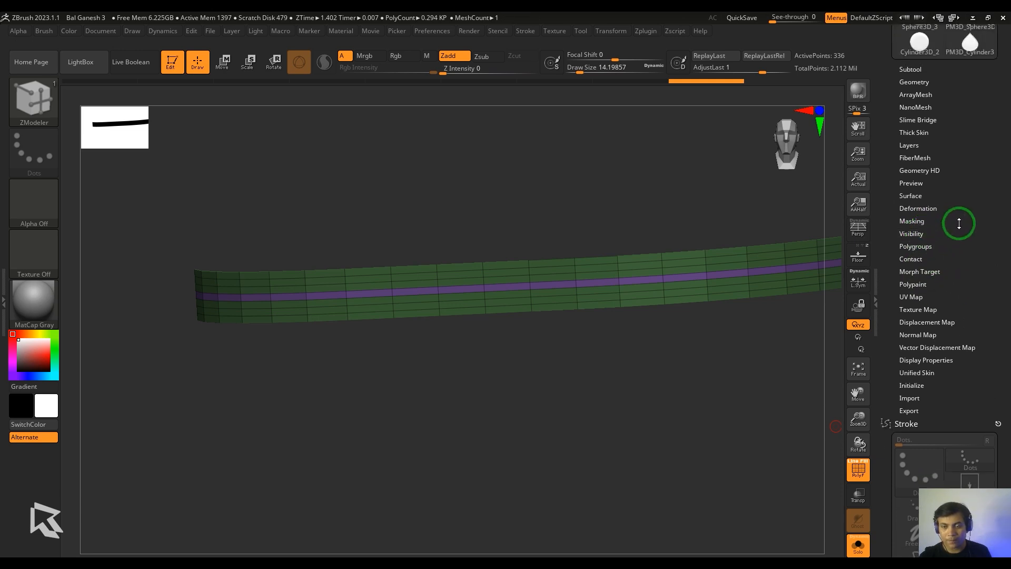
pyautogui.click(917, 82)
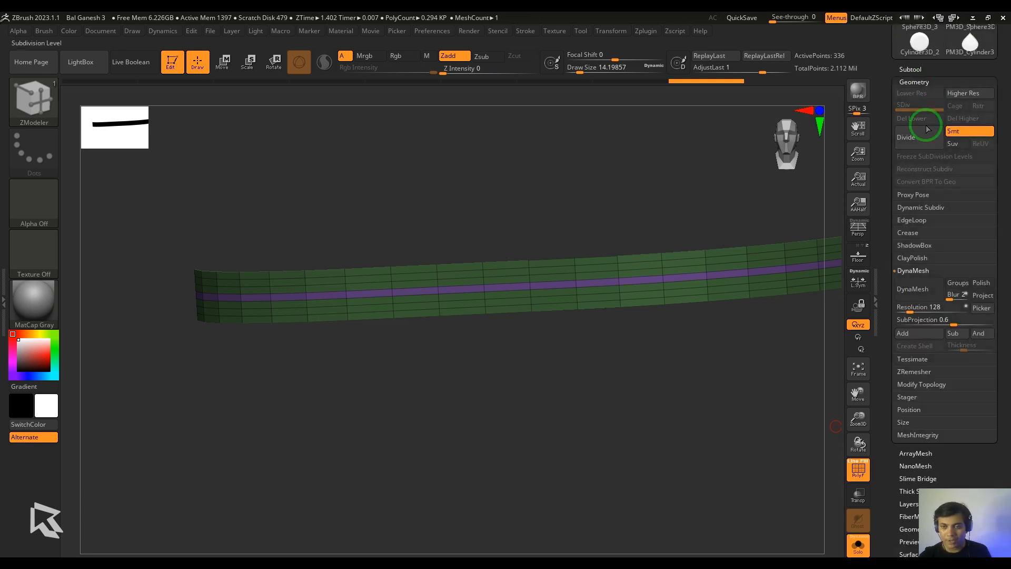
pyautogui.click(921, 384)
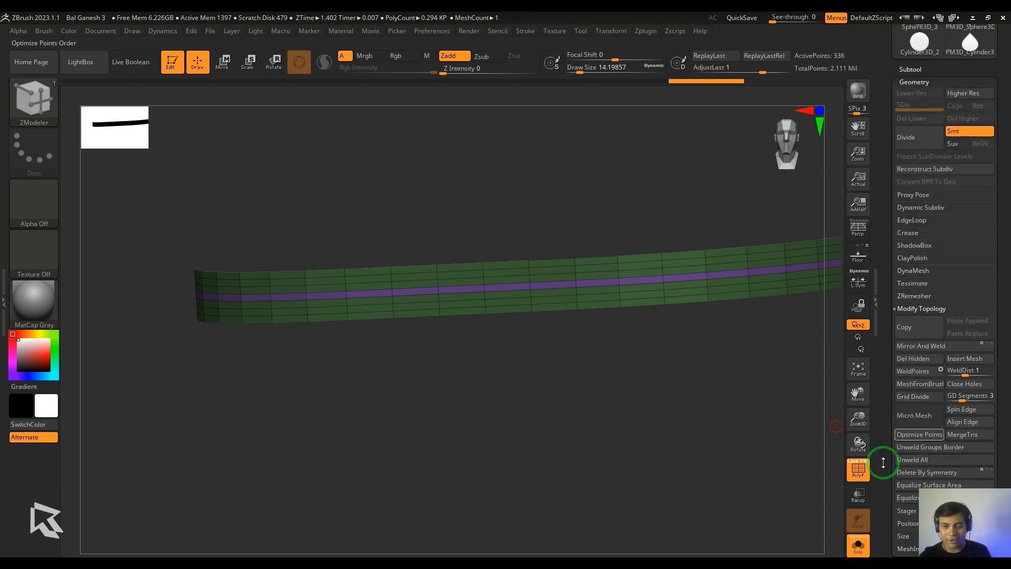
# Show the whole statue again and centre the transform gizmo on the side-wall band.
pyautogui.click(863, 551)
pyautogui.press('w')
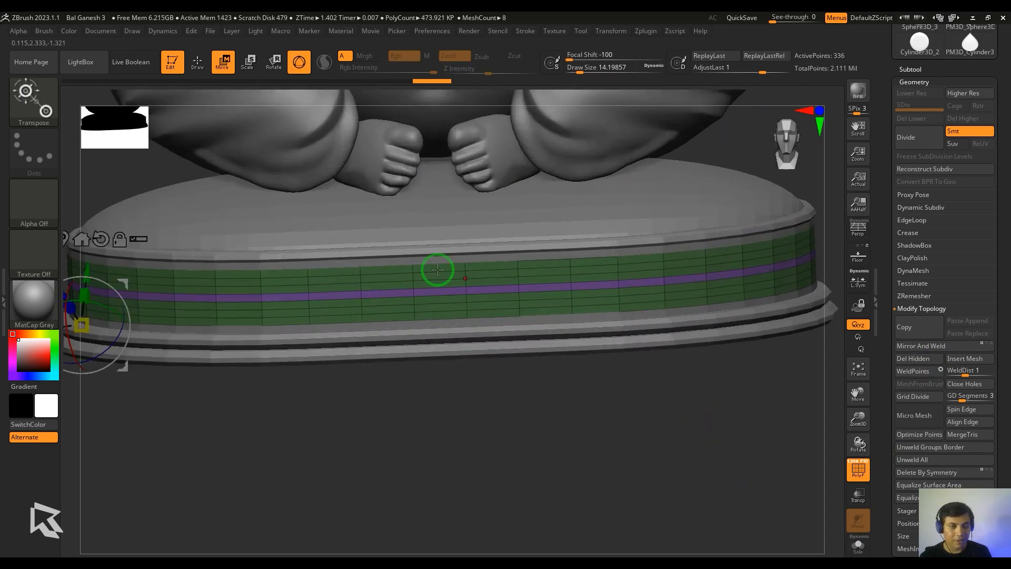
pyautogui.keyDown('alt'); pyautogui.moveTo(384, 492); pyautogui.dragTo(566, 469); pyautogui.keyUp('alt')
pyautogui.click(250, 257)
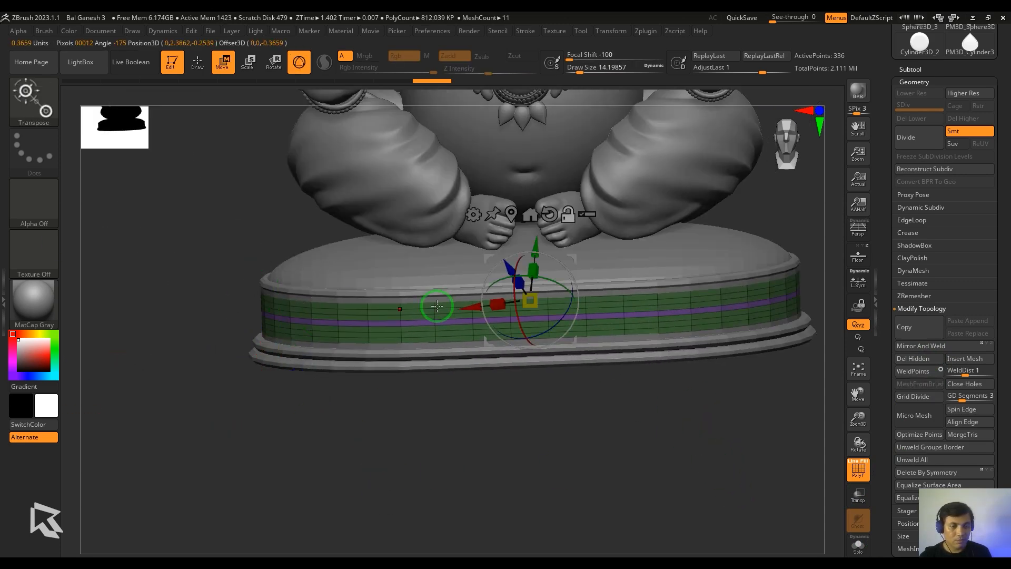
pyautogui.moveTo(582, 350)
pyautogui.mouseDown()
pyautogui.moveTo(577, 465)
pyautogui.moveTo(720, 500)
pyautogui.moveTo(711, 458)
pyautogui.moveTo(715, 501)
pyautogui.moveTo(729, 498)
pyautogui.moveTo(706, 483)
pyautogui.moveTo(722, 500)
pyautogui.mouseUp()
# Delete the band's inner horizontal edge loops with the ZModeler brush, leaving a single row of polygons.
pyautogui.press('b')
pyautogui.press('m')
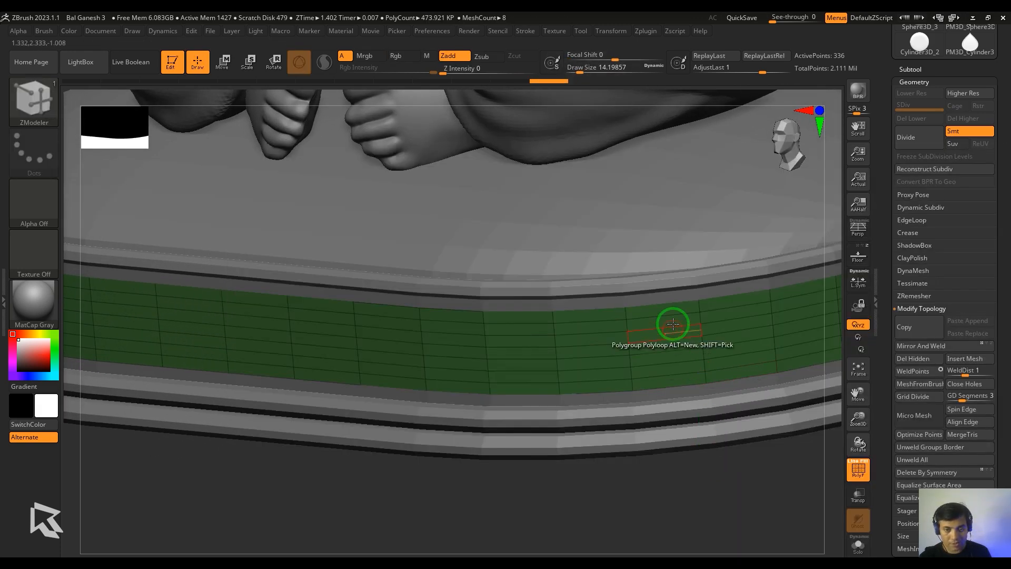
pyautogui.press('space')
pyautogui.click(584, 298)
# Move the simplified band up about 0.02 units along the base's side wall.
pyautogui.press('w')
pyautogui.press('f')
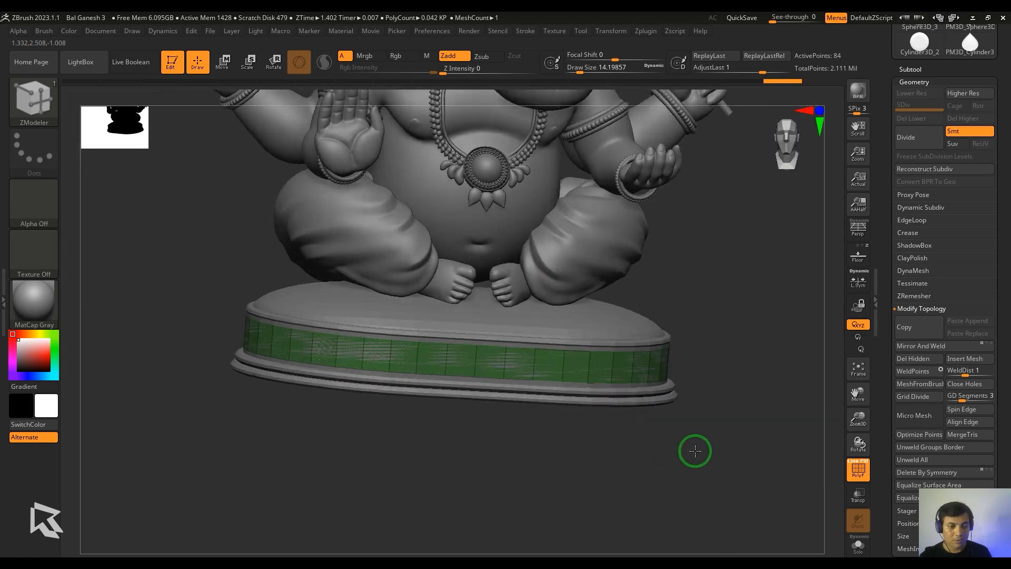
pyautogui.moveTo(693, 450)
pyautogui.mouseDown()
pyautogui.moveTo(704, 453)
pyautogui.moveTo(671, 463)
pyautogui.mouseUp()
pyautogui.moveTo(516, 280); pyautogui.dragTo(515, 274)
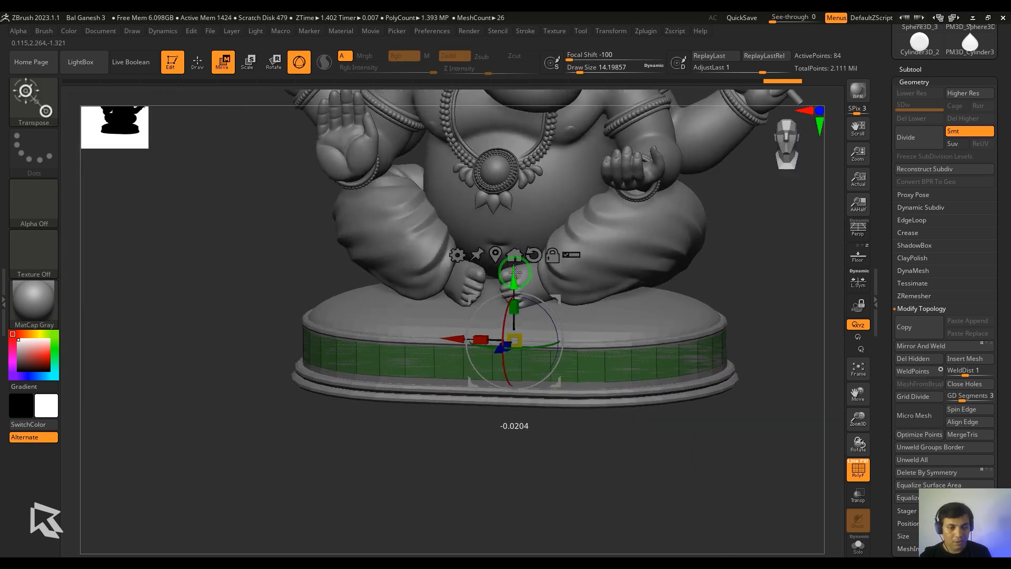
# Set the ZModeler polygon action to Insert NanoMesh with Polyloop as its target.
pyautogui.moveTo(646, 488)
pyautogui.keyDown('alt'); pyautogui.mouseDown()
pyautogui.moveTo(679, 544)
pyautogui.moveTo(681, 535)
pyautogui.mouseUp(); pyautogui.keyUp('alt')
pyautogui.press('b')
pyautogui.press('z')
pyautogui.press('m')
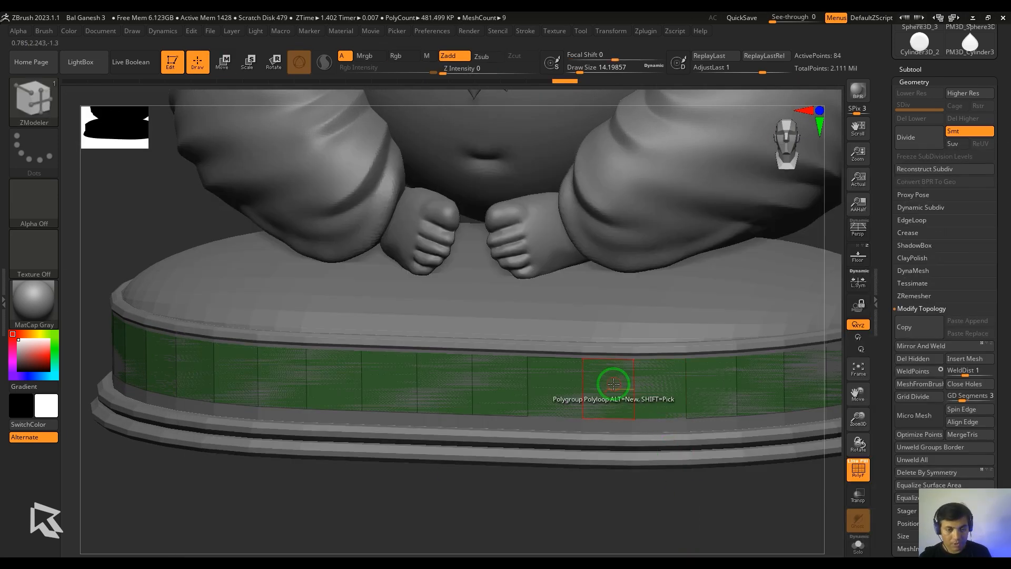
pyautogui.press('space')
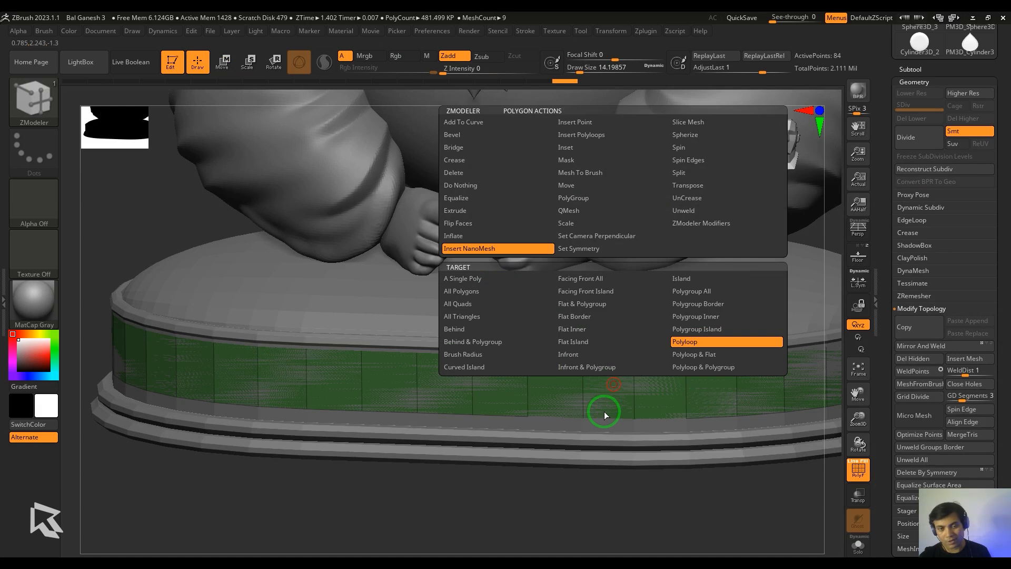
pyautogui.press('f')
pyautogui.moveTo(687, 479); pyautogui.dragTo(719, 415)
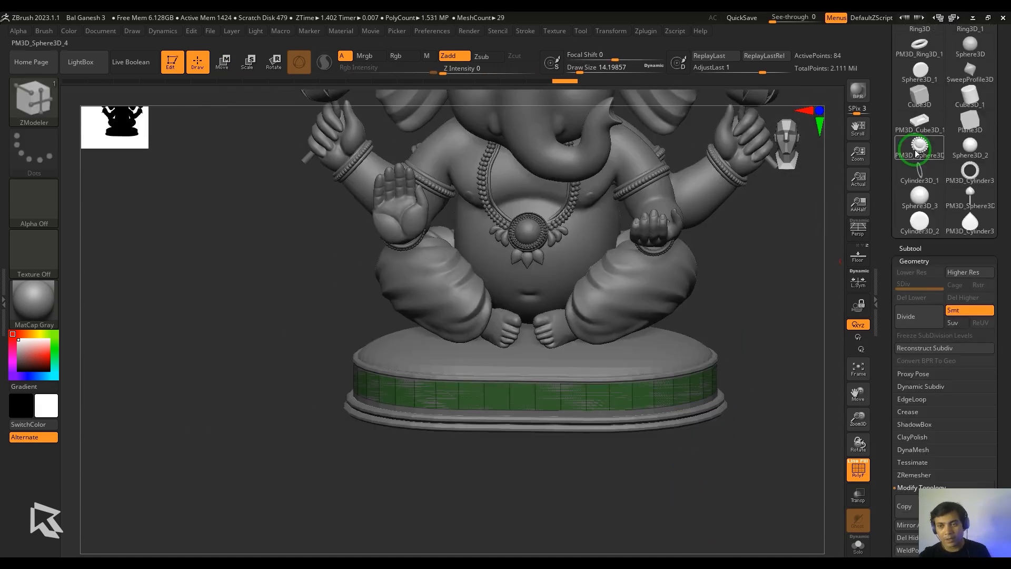
# Make the Ganesha head the active subtool and switch to the beaded round ornament tool PM3D_Sphere3D_4.
pyautogui.moveTo(916, 152)
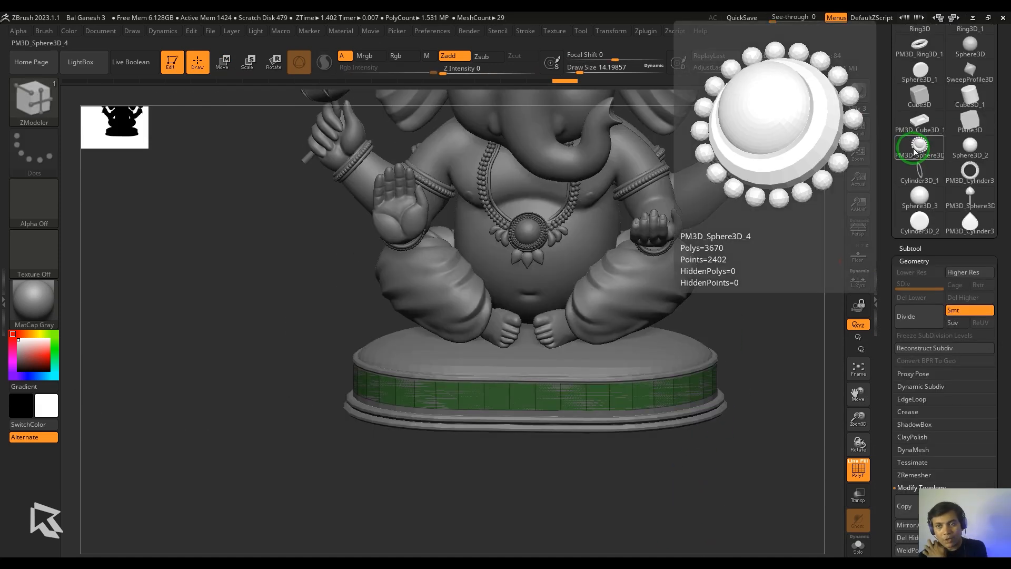
pyautogui.keyDown('alt'); pyautogui.click(627, 395); pyautogui.keyUp('alt')
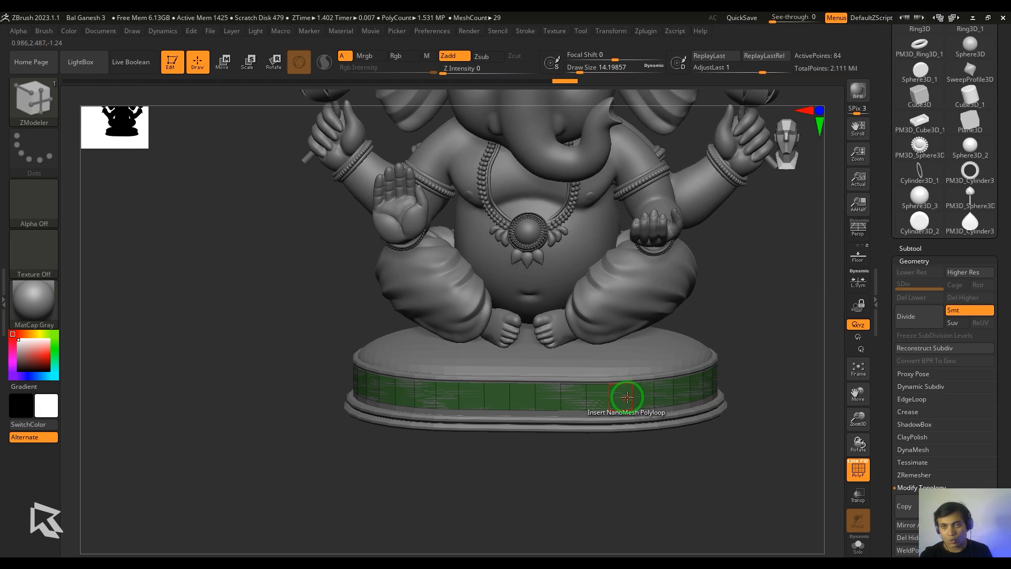
pyautogui.scroll(3, 995, 179)
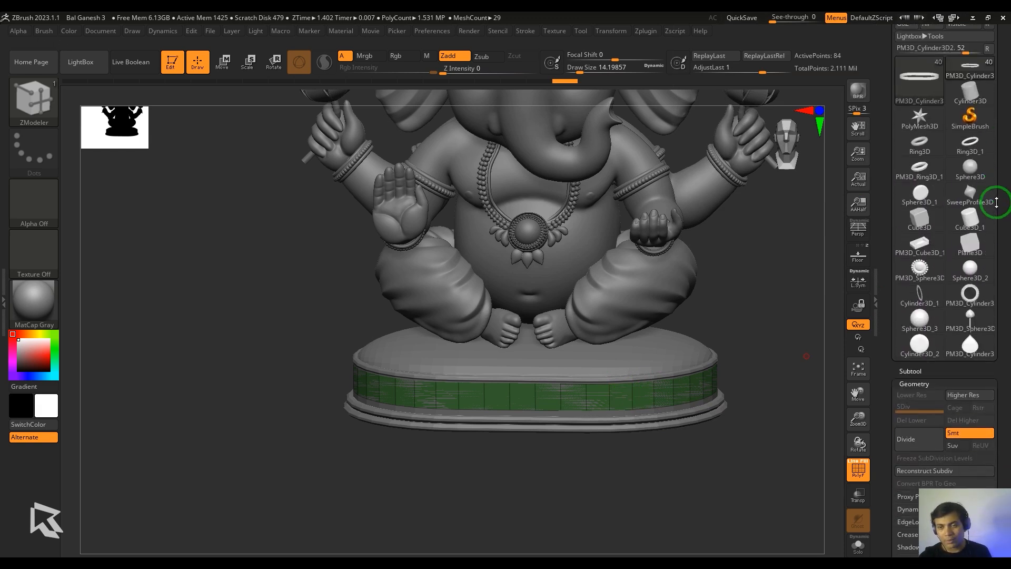
pyautogui.moveTo(911, 276)
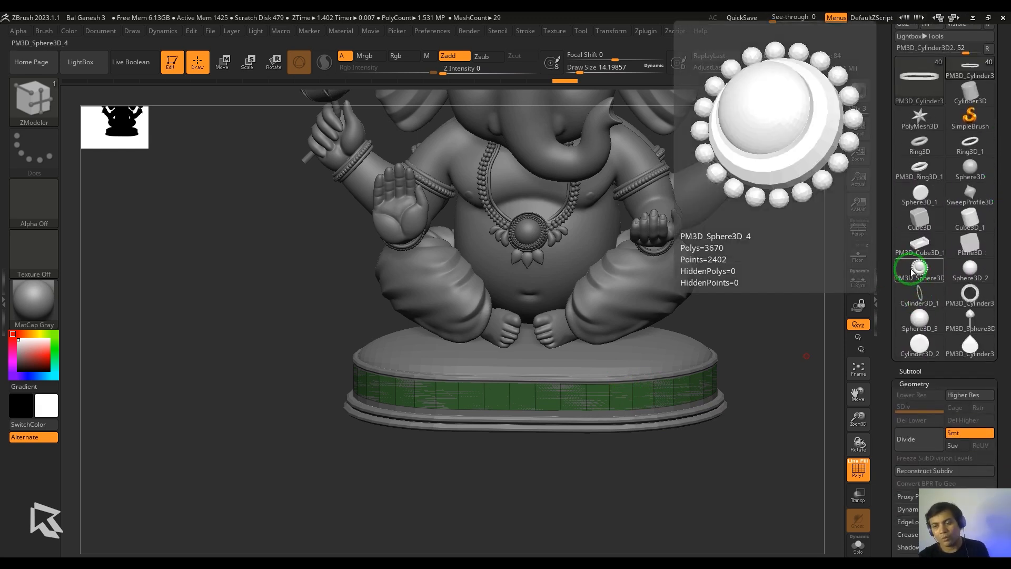
pyautogui.click(912, 370)
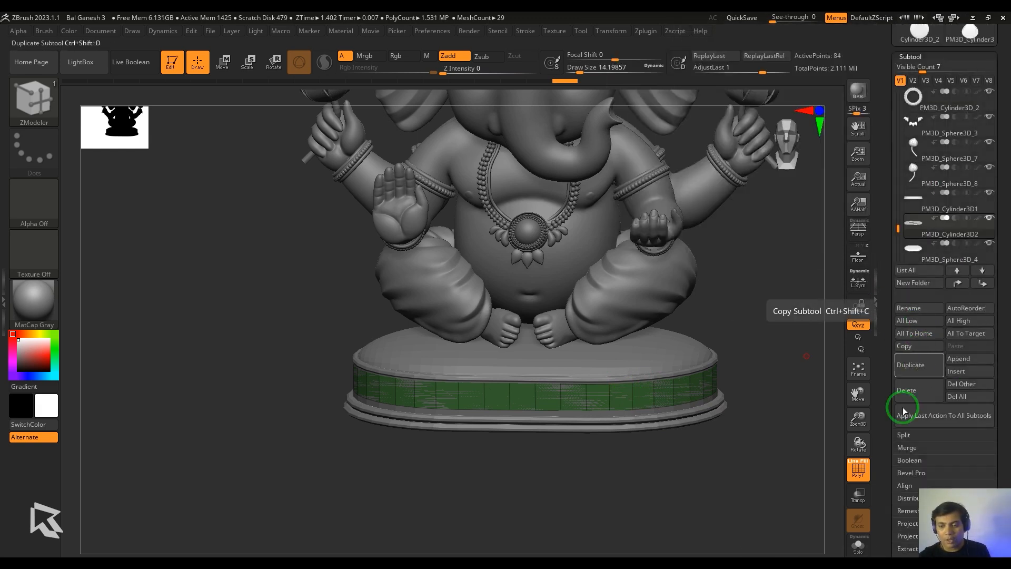
pyautogui.moveTo(898, 219); pyautogui.dragTo(902, 79)
pyautogui.click(910, 141)
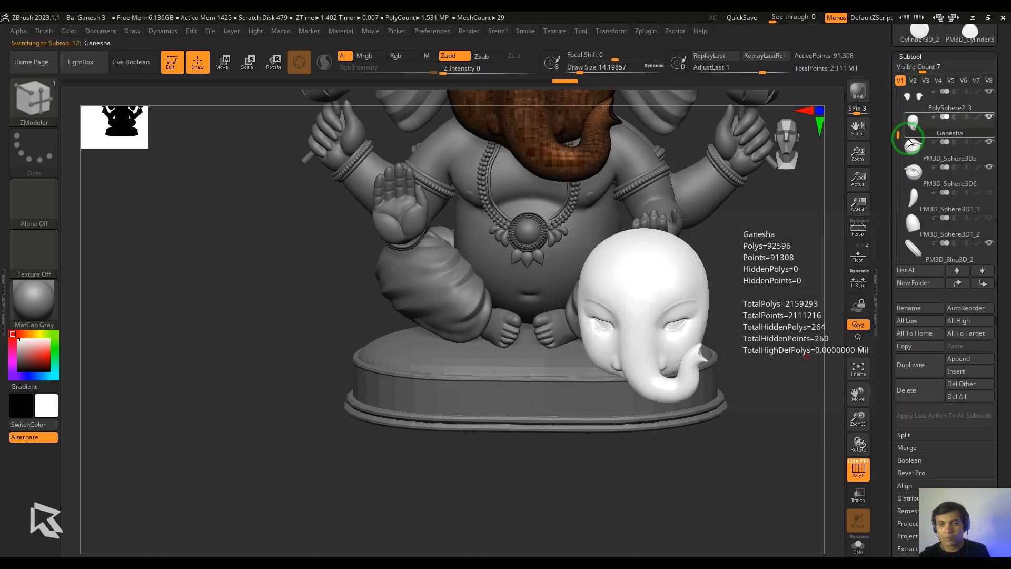
pyautogui.moveTo(1005, 174); pyautogui.dragTo(999, 280)
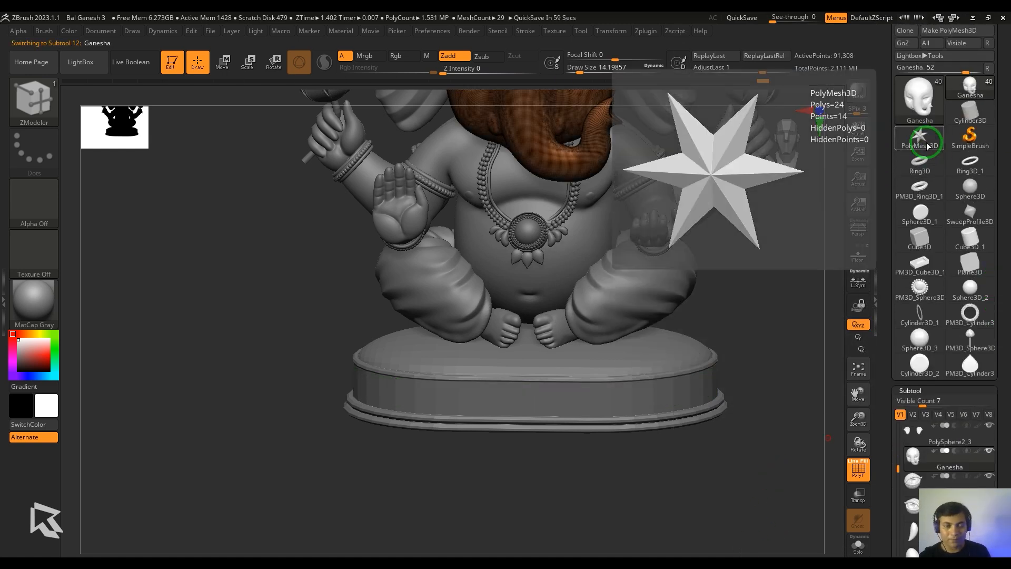
pyautogui.click(919, 138)
pyautogui.click(919, 287)
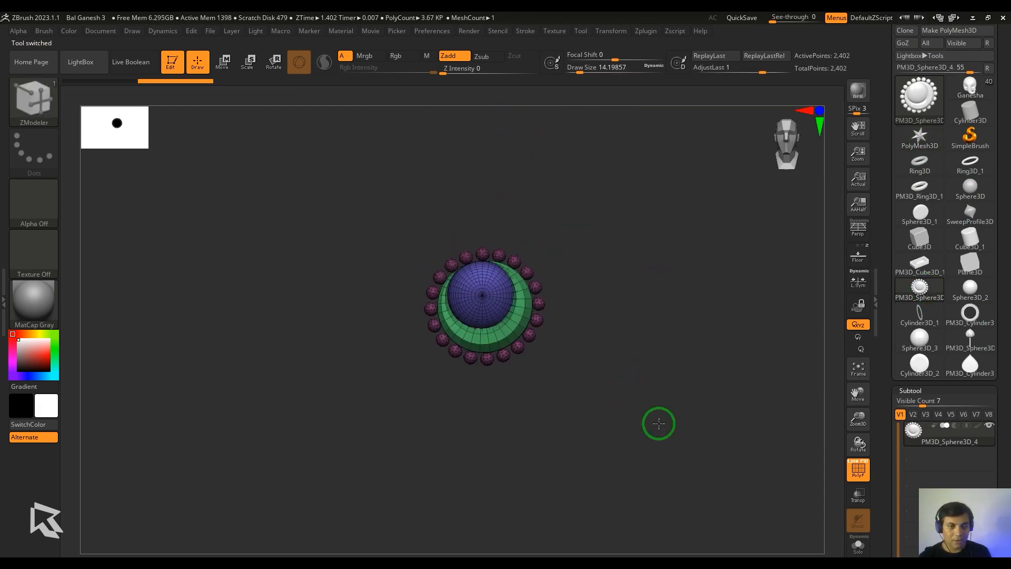
# Create an InsertMesh from the beaded ornament and append it to the current ZModeler brush.
pyautogui.keyDown('ctrl'); pyautogui.moveTo(659, 423); pyautogui.dragTo(666, 448, button='right'); pyautogui.keyUp('ctrl')
pyautogui.press('b')
pyautogui.press('z')
pyautogui.press('m')
pyautogui.press('space')
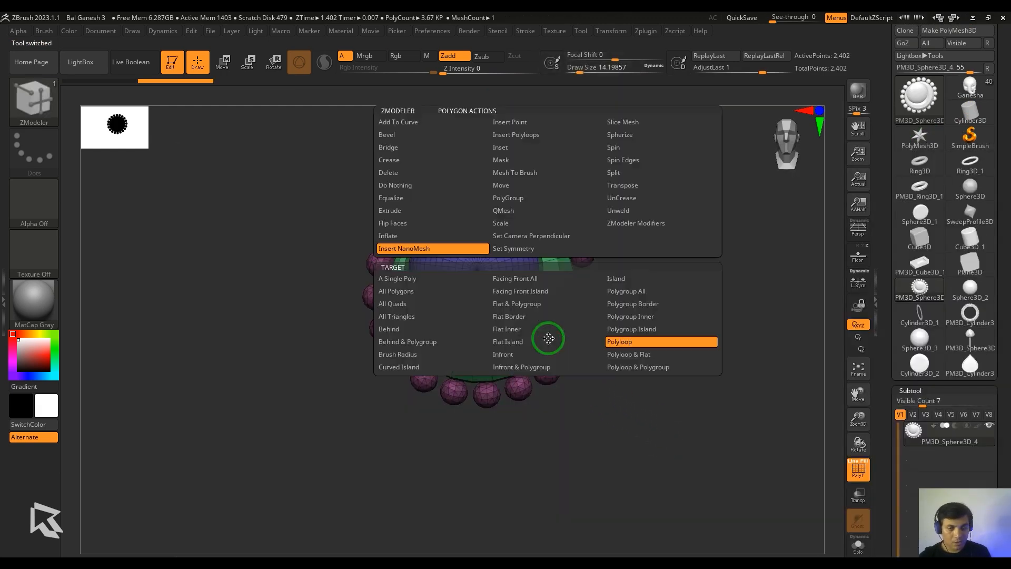
pyautogui.keyDown('ctrl'); pyautogui.moveTo(681, 388); pyautogui.dragTo(704, 394, button='right'); pyautogui.keyUp('ctrl')
pyautogui.keyDown('alt'); pyautogui.moveTo(740, 379); pyautogui.dragTo(744, 415, button='right'); pyautogui.keyUp('alt')
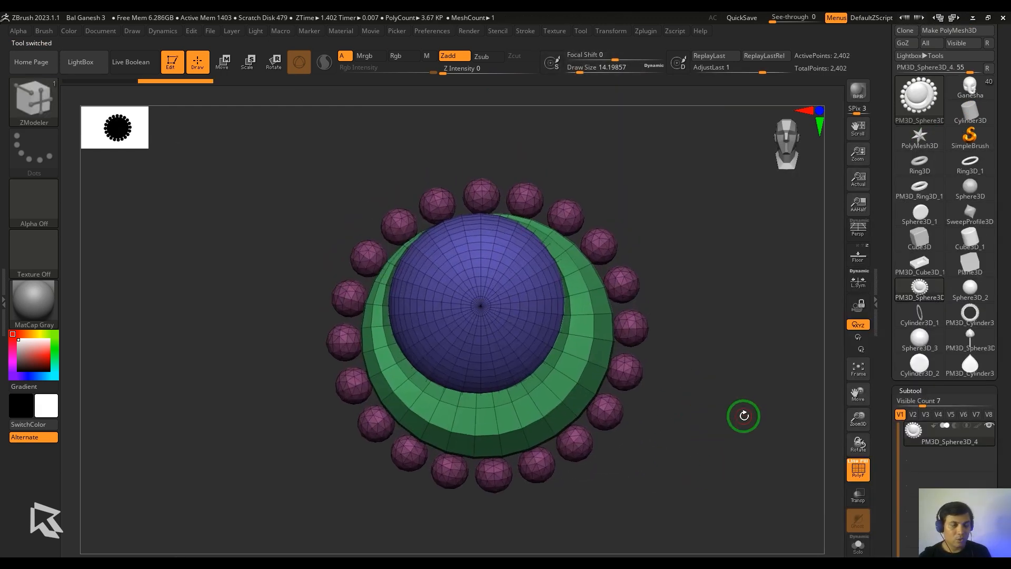
pyautogui.click(43, 31)
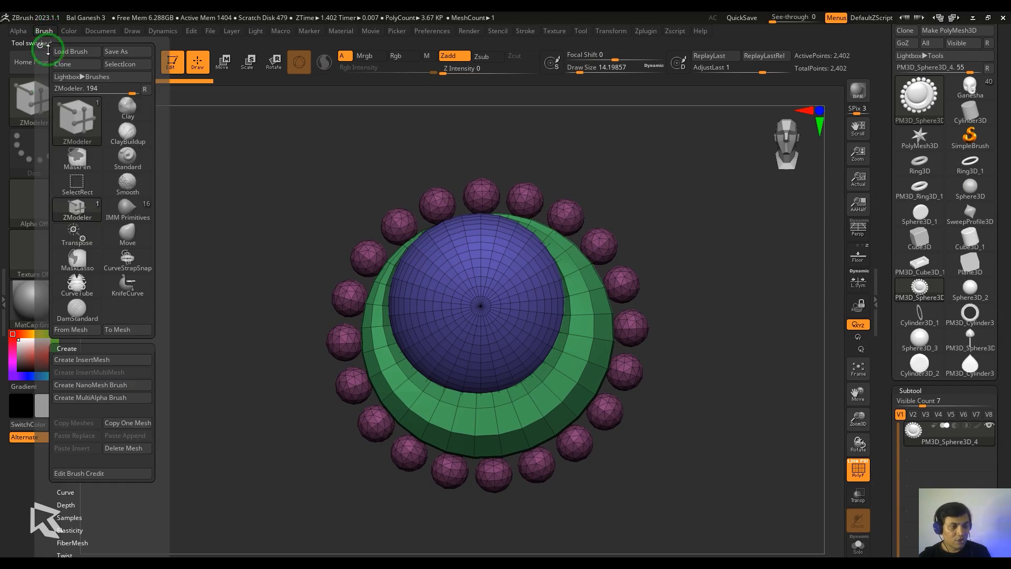
pyautogui.click(76, 360)
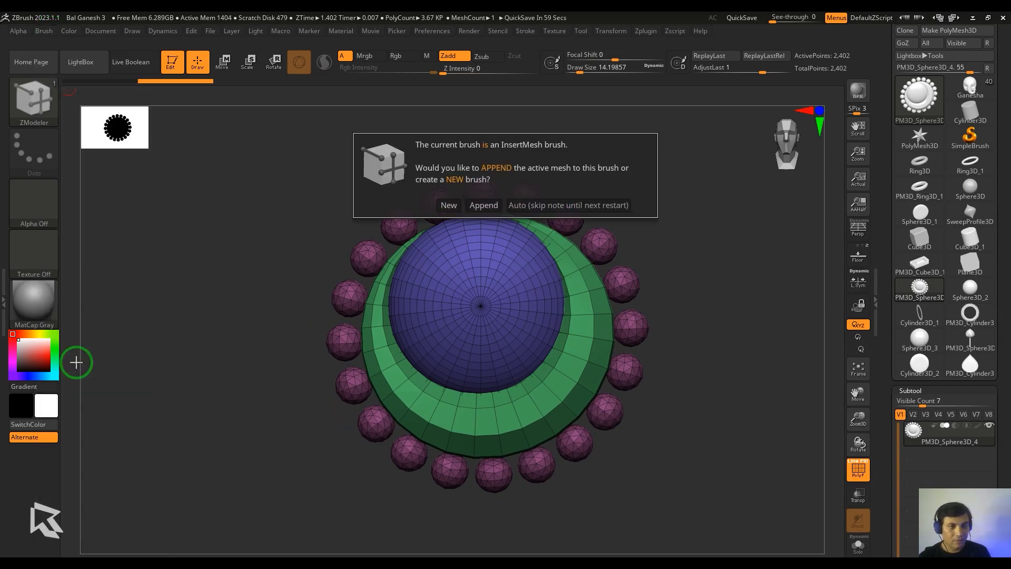
pyautogui.click(477, 206)
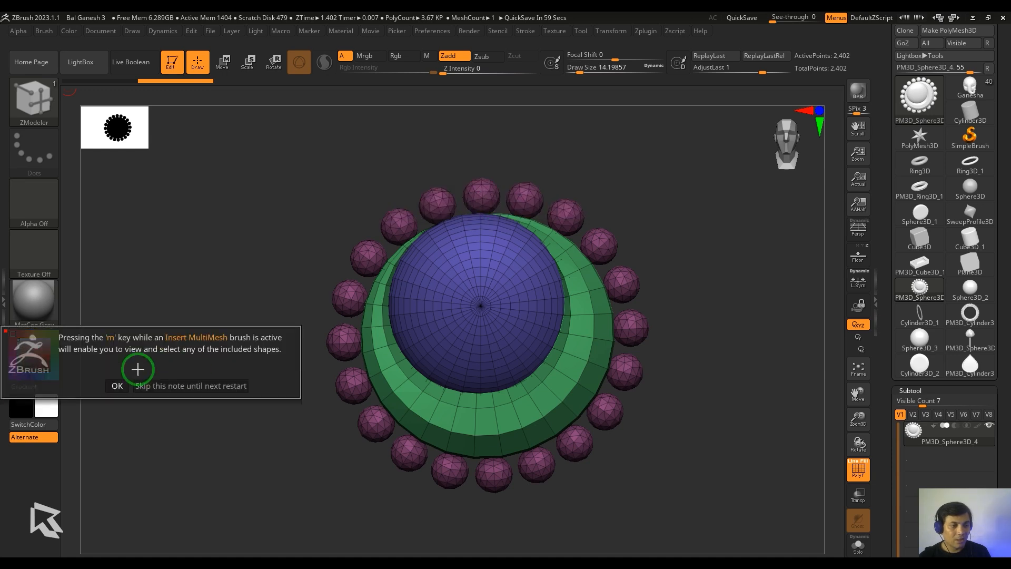
pyautogui.click(136, 368)
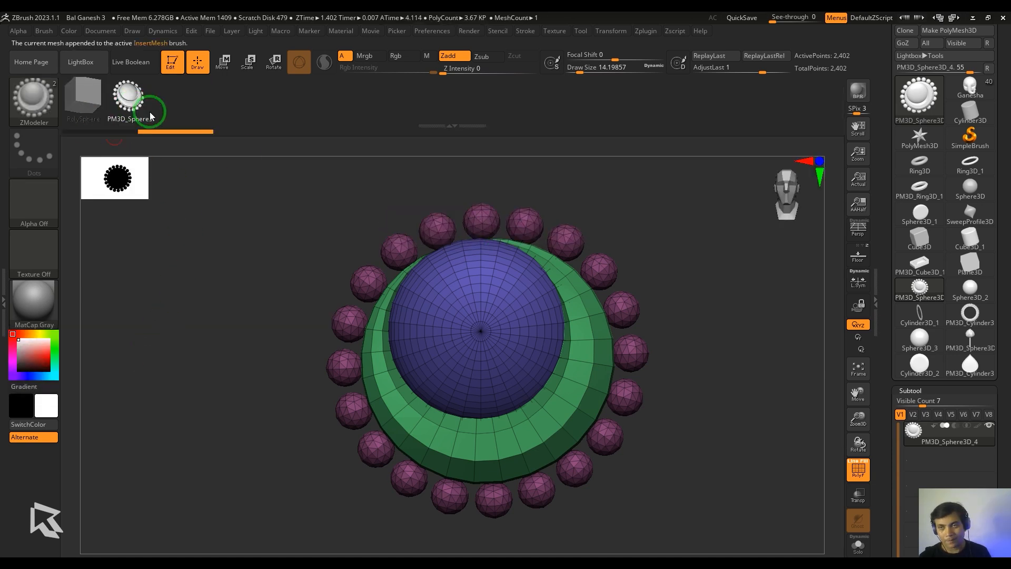
# Return to the Ganesha tool and insert the beaded ornament as a NanoMesh around the side-wall band's polyloop.
pyautogui.click(969, 87)
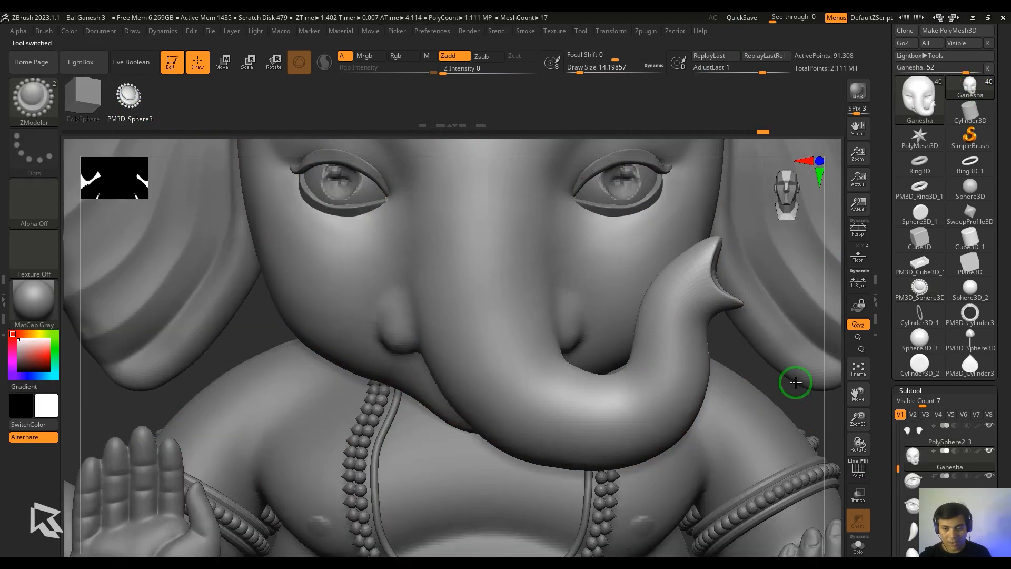
pyautogui.keyDown('alt'); pyautogui.moveTo(796, 382); pyautogui.dragTo(779, 300); pyautogui.keyUp('alt')
pyautogui.keyDown('alt'); pyautogui.click(636, 458); pyautogui.keyUp('alt')
pyautogui.keyDown('alt'); pyautogui.moveTo(795, 495); pyautogui.dragTo(762, 340); pyautogui.keyUp('alt')
pyautogui.hotkey('shift', 'f')
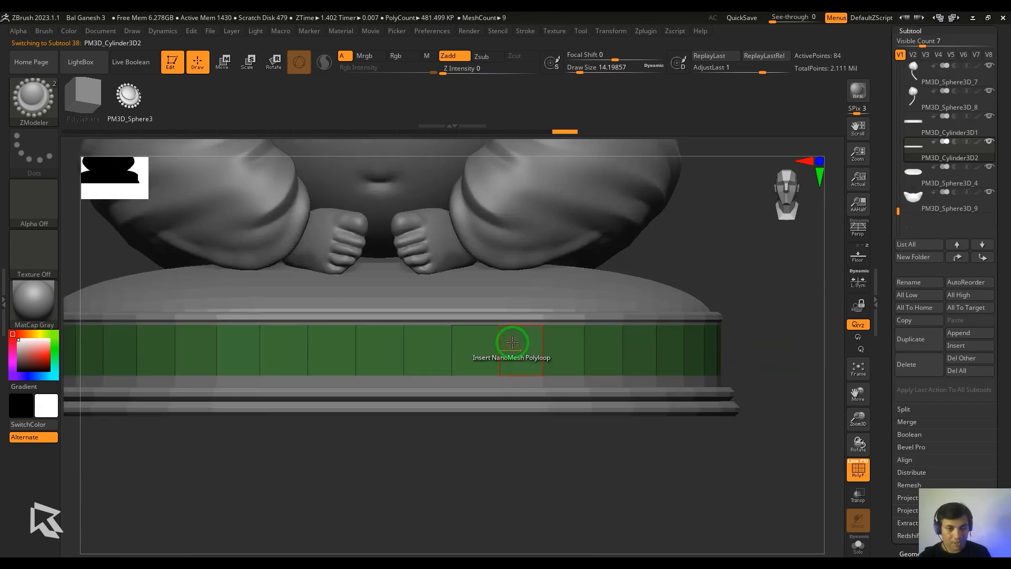
pyautogui.press('space')
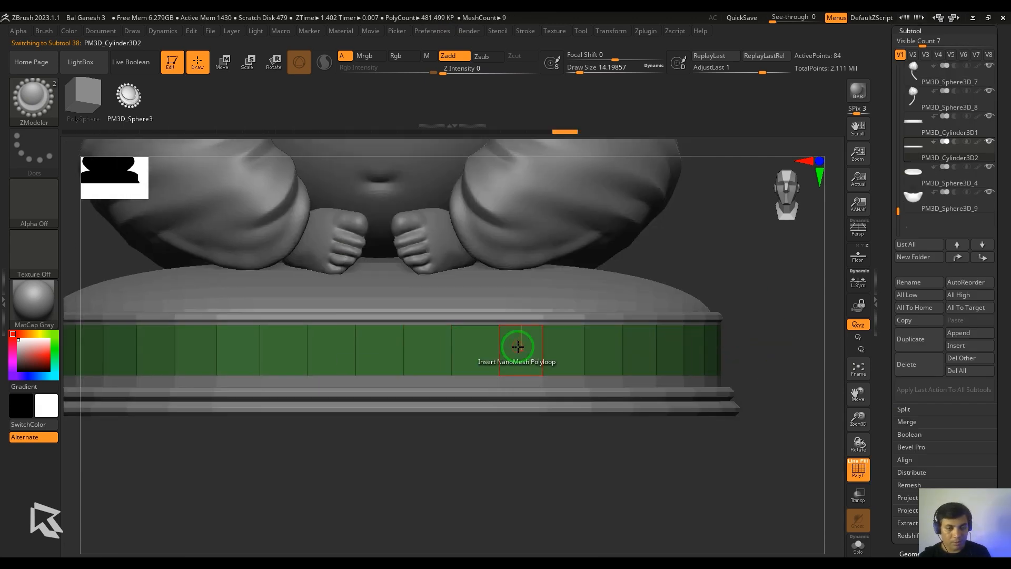
pyautogui.moveTo(515, 350)
pyautogui.mouseDown()
pyautogui.moveTo(563, 358)
pyautogui.moveTo(564, 348)
pyautogui.moveTo(564, 361)
pyautogui.mouseUp()
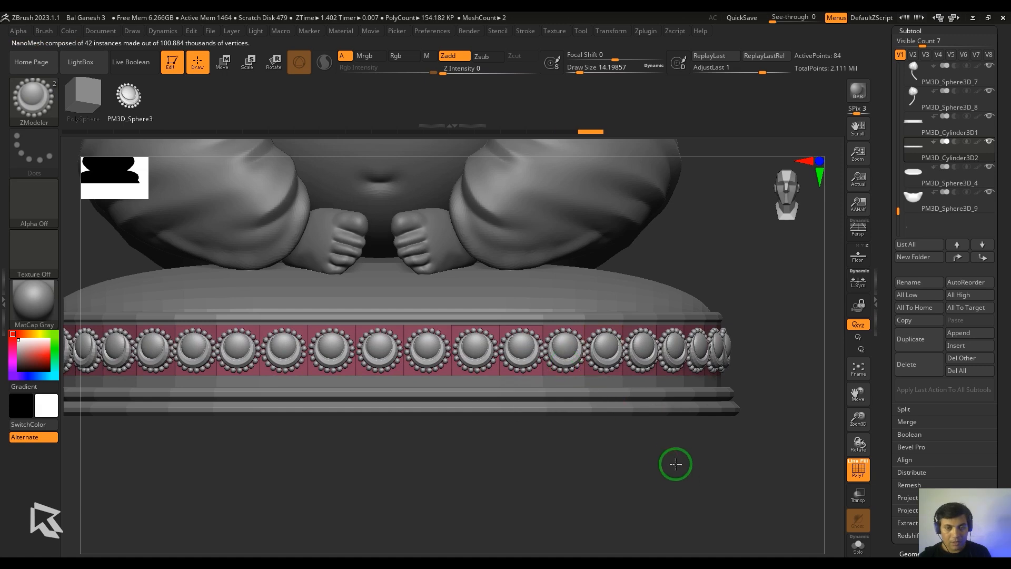
# Convert the band's NanoMesh ornaments to real geometry with One To Mesh.
pyautogui.keyDown('alt'); pyautogui.moveTo(676, 464); pyautogui.dragTo(695, 450); pyautogui.keyUp('alt')
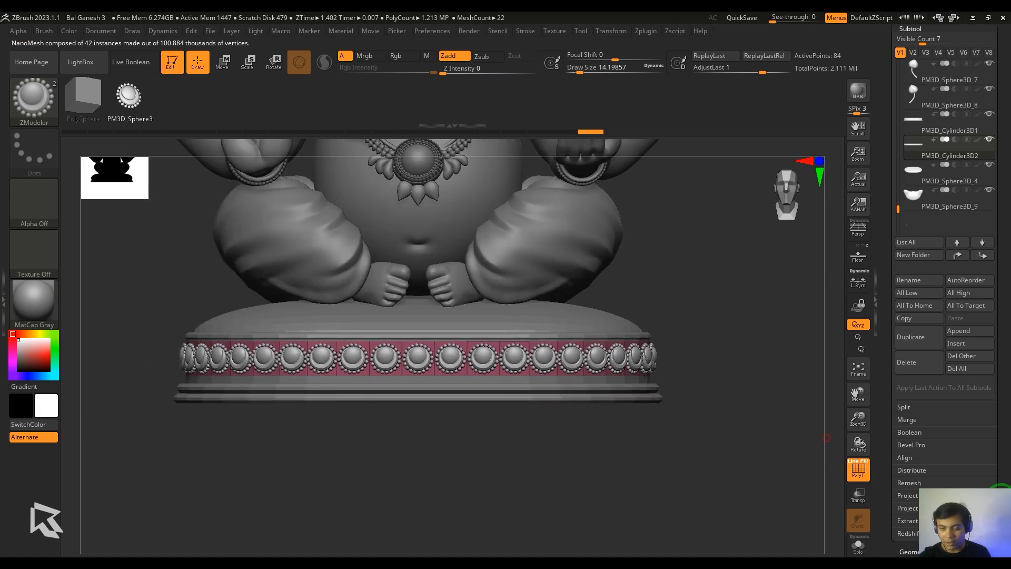
pyautogui.moveTo(959, 475); pyautogui.dragTo(971, 286)
pyautogui.click(919, 219)
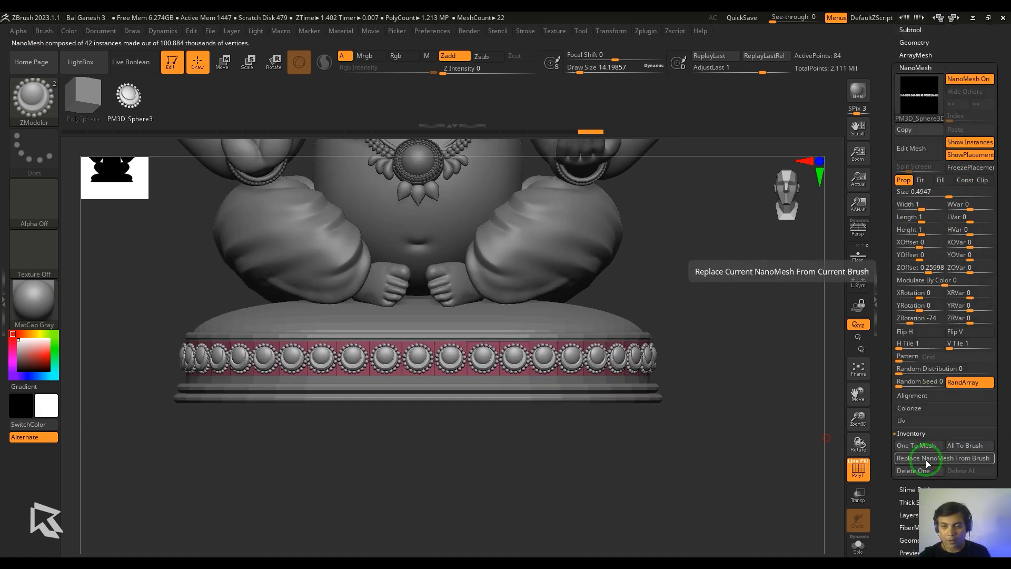
pyautogui.click(916, 446)
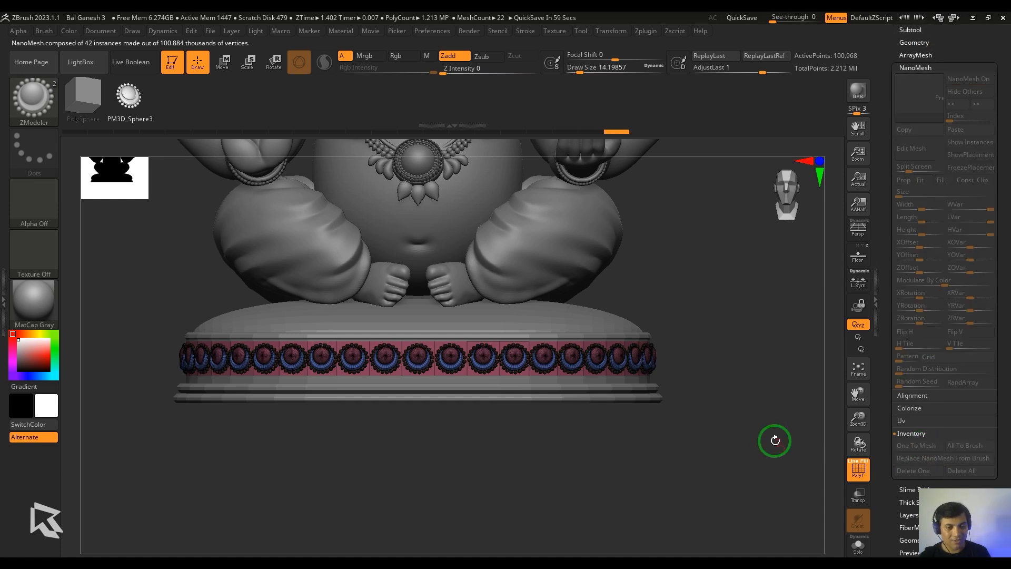
pyautogui.press('f')
pyautogui.moveTo(729, 346)
pyautogui.mouseDown()
pyautogui.moveTo(685, 396)
pyautogui.moveTo(725, 365)
pyautogui.moveTo(716, 352)
pyautogui.mouseUp()
# Isolate the band subtool, mask the beaded ornaments and separate them from the band with Split Masked Points.
pyautogui.click(926, 68)
pyautogui.moveTo(955, 98); pyautogui.dragTo(962, 147)
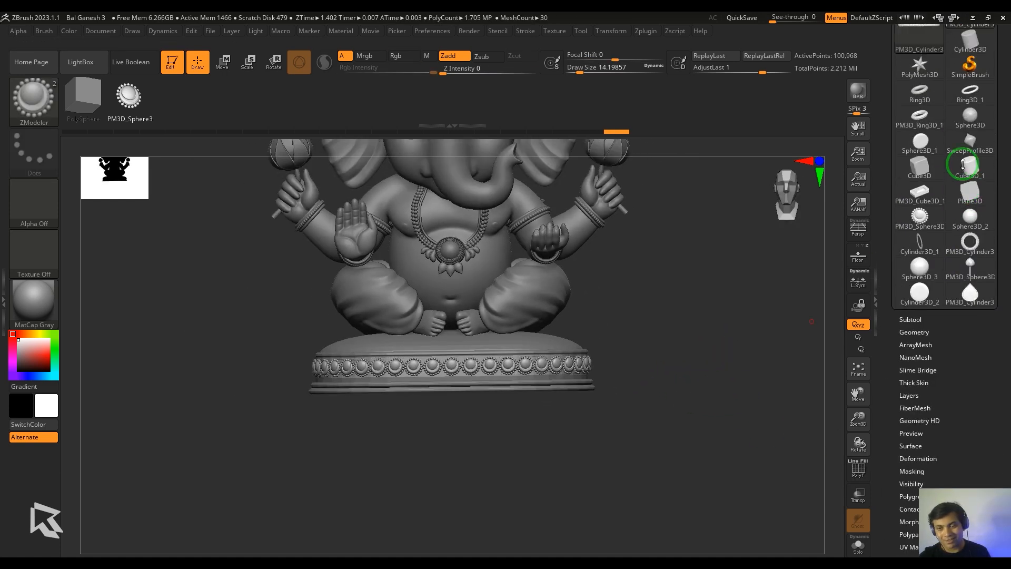
pyautogui.click(911, 287)
pyautogui.moveTo(915, 227)
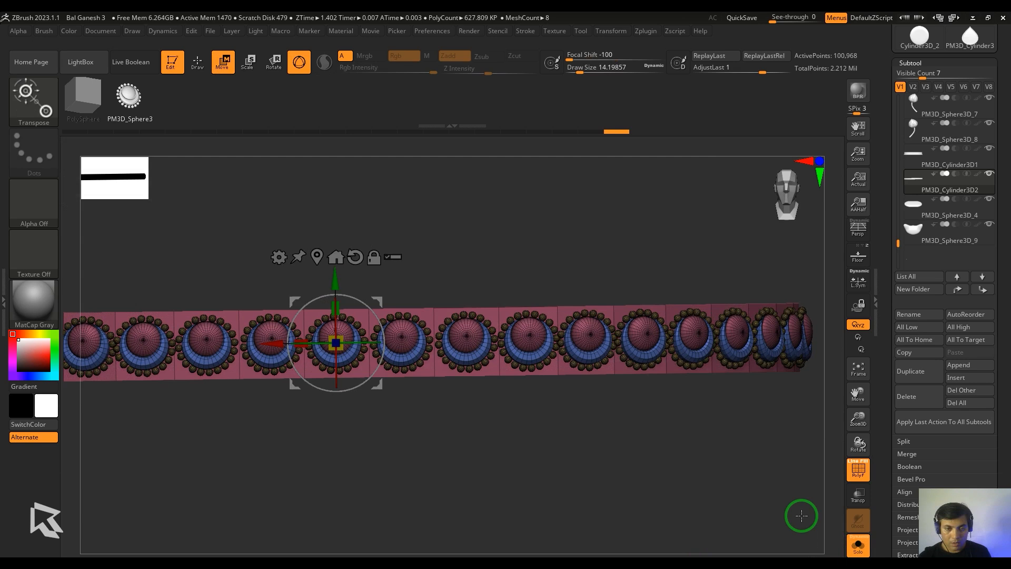
pyautogui.keyDown('ctrl'); pyautogui.click(669, 371); pyautogui.keyUp('ctrl')
pyautogui.hotkey('shift', 'f')
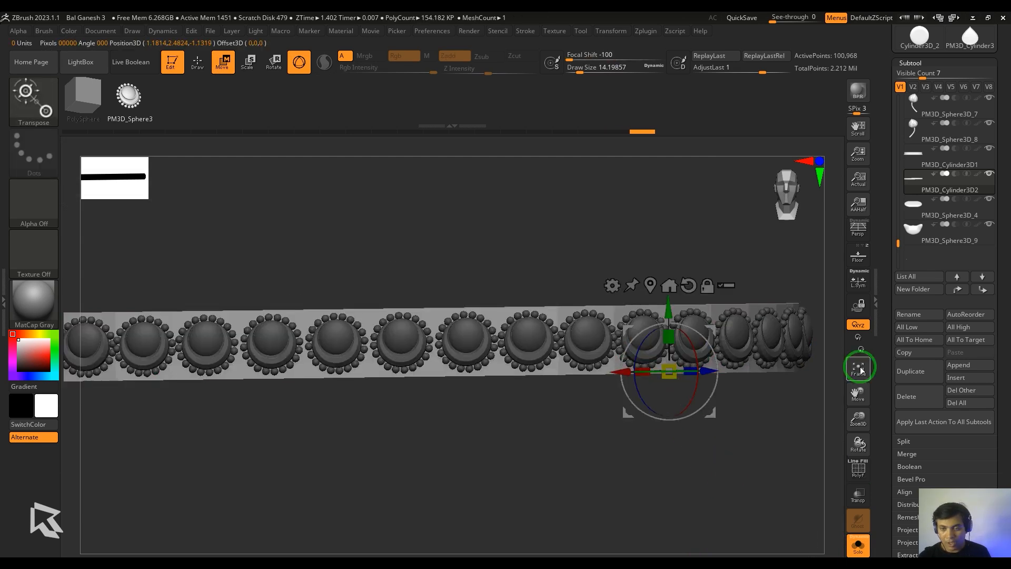
pyautogui.click(912, 445)
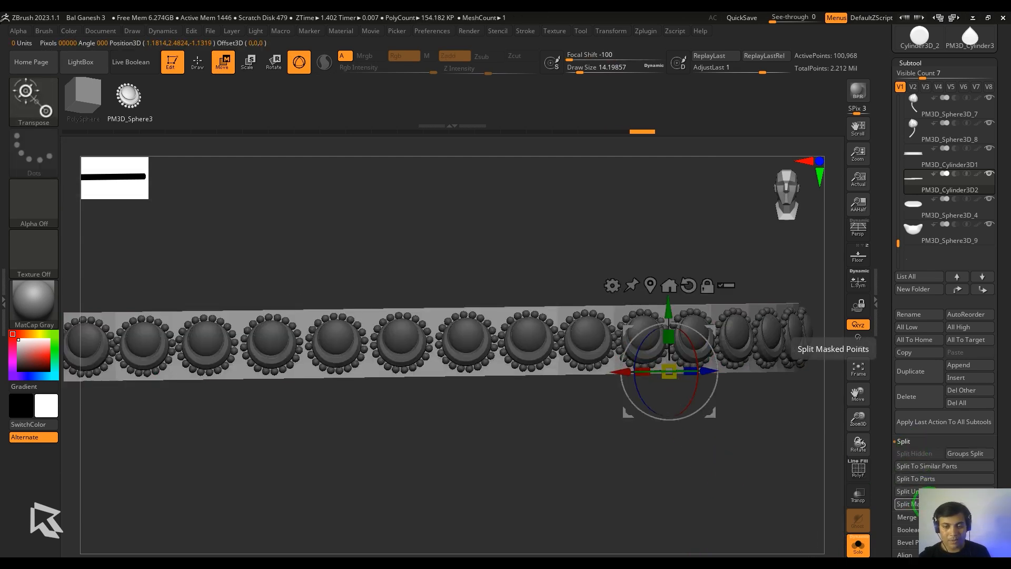
pyautogui.click(907, 503)
# Show the whole statue again and select the separated ornaments subtool PM3D_Cylinder3D3.
pyautogui.click(858, 546)
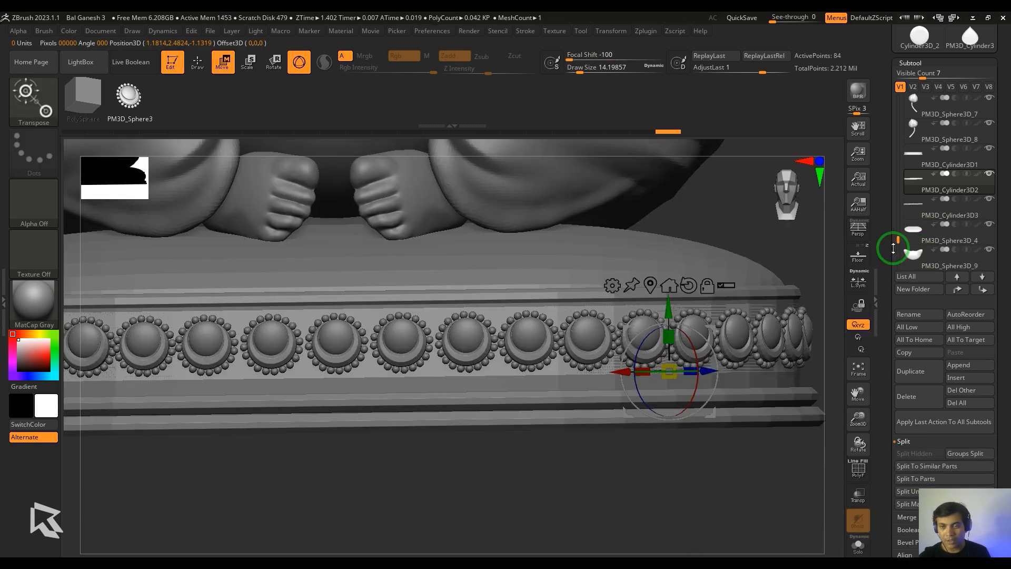
pyautogui.scroll(-1, 893, 248)
pyautogui.click(911, 185)
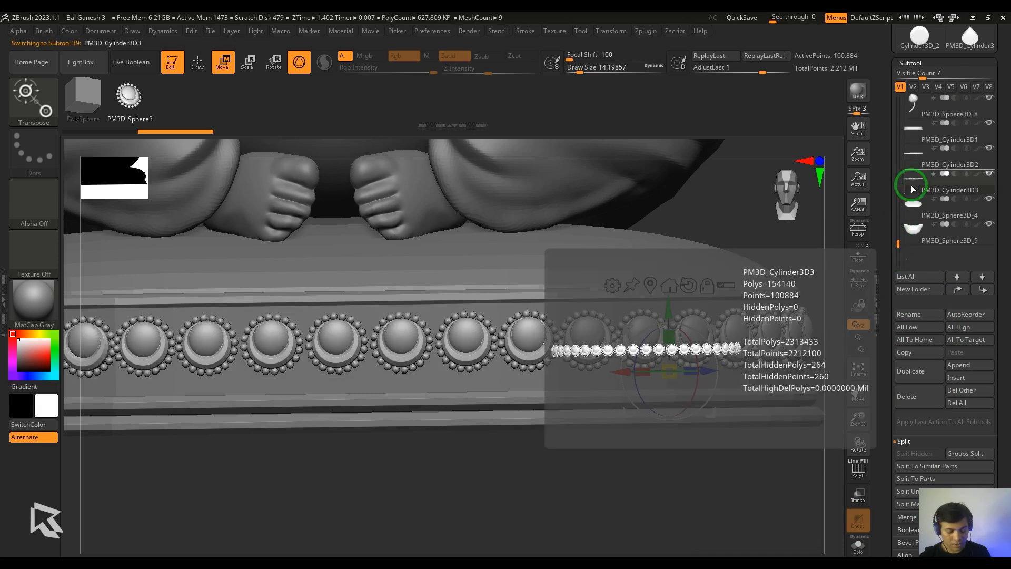
# Delete the leftover band subtool PM3D_Cylinder3D2 from behind the base's separated beaded ornaments.
pyautogui.hotkey('shift', 'f')
pyautogui.click(909, 160)
pyautogui.click(935, 467)
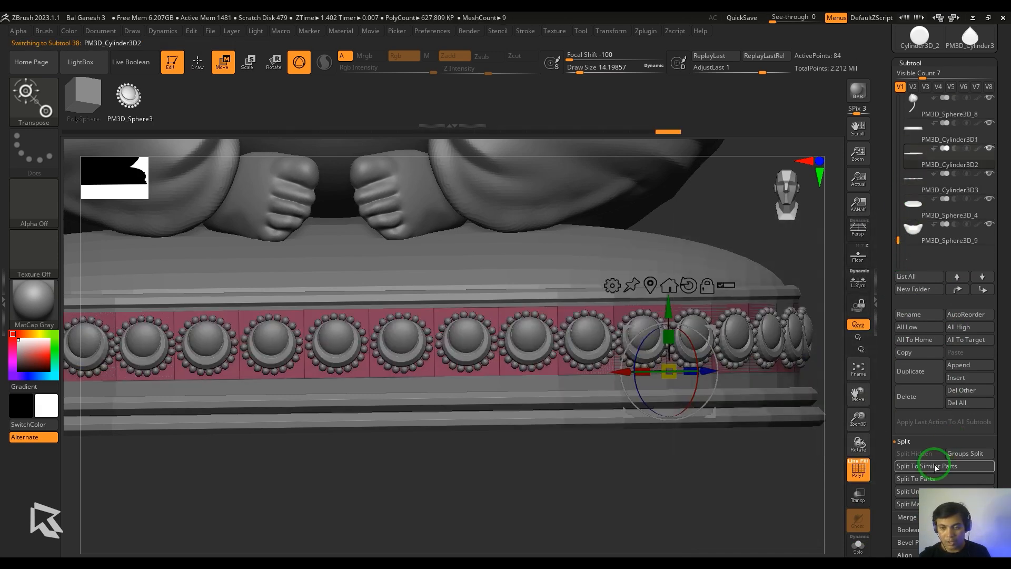
pyautogui.click(915, 399)
pyautogui.keyDown('ctrl'); pyautogui.moveTo(701, 497); pyautogui.dragTo(700, 449, button='right'); pyautogui.keyUp('ctrl')
pyautogui.hotkey('shift', 'f')
pyautogui.keyDown('ctrl'); pyautogui.moveTo(700, 499); pyautogui.dragTo(728, 466, button='right'); pyautogui.keyUp('ctrl')
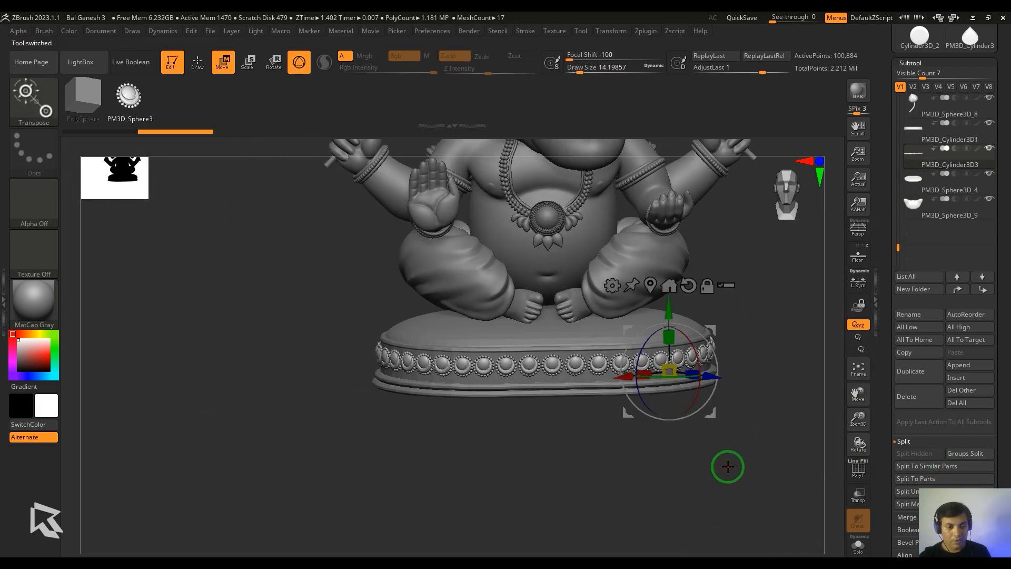
# Nudge the row of beaded ornaments slightly downward on the base's side wall and return to draw mode.
pyautogui.moveTo(673, 306); pyautogui.dragTo(674, 309)
pyautogui.keyDown('shift'); pyautogui.moveTo(790, 476); pyautogui.dragTo(774, 469, button='right'); pyautogui.keyUp('shift')
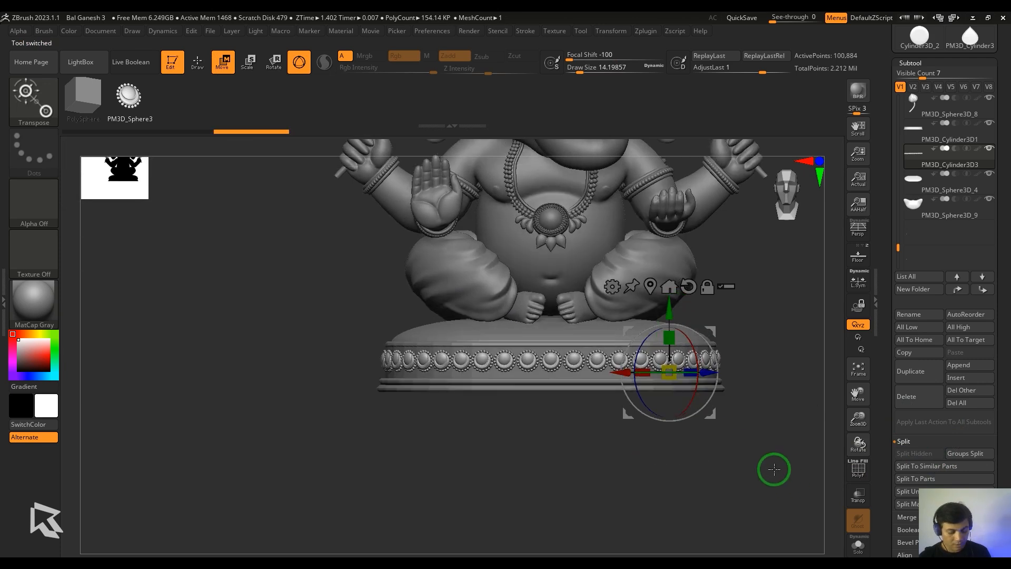
pyautogui.hotkey('shift', 'f')
pyautogui.hotkey('shift', 'f')
pyautogui.press('q')
pyautogui.keyDown('ctrl'); pyautogui.moveTo(682, 463); pyautogui.dragTo(693, 431, button='right'); pyautogui.keyUp('ctrl')
pyautogui.keyDown('alt'); pyautogui.moveTo(693, 431); pyautogui.dragTo(654, 528, button='right'); pyautogui.keyUp('alt')
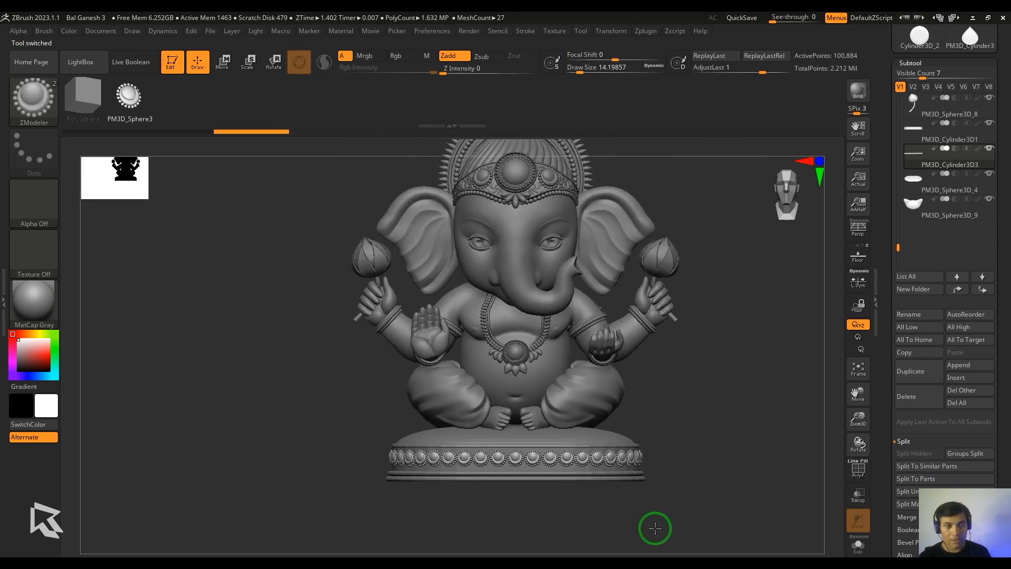
pyautogui.keyDown('ctrl'); pyautogui.moveTo(751, 438); pyautogui.dragTo(757, 405, button='right'); pyautogui.keyUp('ctrl')
pyautogui.moveTo(757, 405)
pyautogui.keyDown('alt'); pyautogui.mouseDown(button='right')
pyautogui.moveTo(739, 465)
pyautogui.moveTo(798, 459)
pyautogui.mouseUp(button='right'); pyautogui.keyUp('alt')
pyautogui.keyDown('alt'); pyautogui.moveTo(798, 459); pyautogui.dragTo(758, 451, button='right'); pyautogui.keyUp('alt')
# Make the Ganesha head the active subtool and choose the CurveTubeSnap brush for work on the forehead.
pyautogui.keyDown('alt'); pyautogui.click(494, 230); pyautogui.keyUp('alt')
pyautogui.keyDown('alt'); pyautogui.moveTo(748, 371); pyautogui.dragTo(752, 489, button='right'); pyautogui.keyUp('alt')
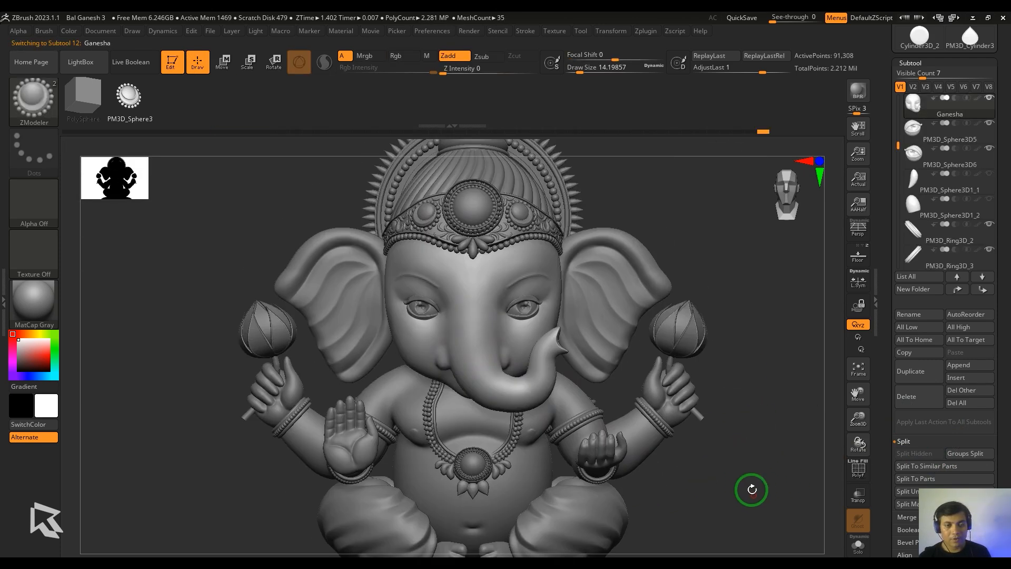
pyautogui.keyDown('ctrl'); pyautogui.moveTo(756, 340); pyautogui.dragTo(794, 490, button='right'); pyautogui.keyUp('ctrl')
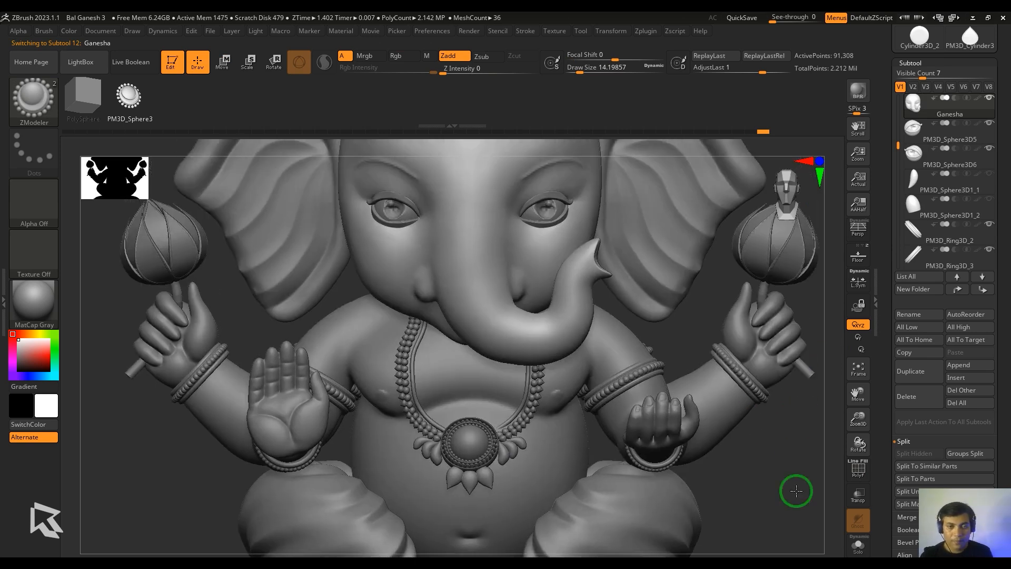
pyautogui.keyDown('alt'); pyautogui.moveTo(755, 218); pyautogui.dragTo(737, 309, button='right'); pyautogui.keyUp('alt')
pyautogui.press('b')
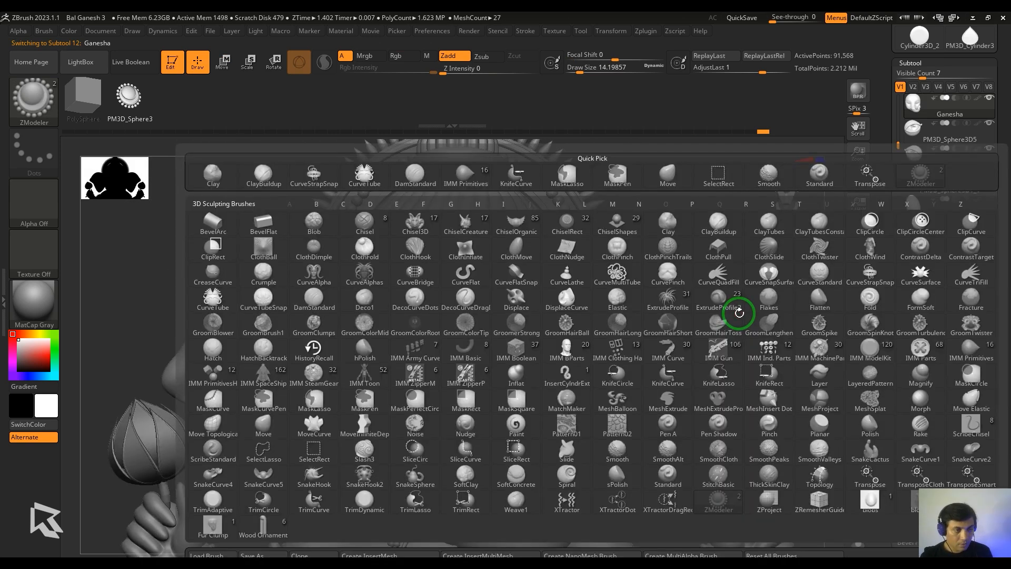
pyautogui.press('c')
pyautogui.click(266, 298)
pyautogui.keyDown('ctrl'); pyautogui.moveTo(679, 200); pyautogui.dragTo(673, 304, button='right'); pyautogui.keyUp('ctrl')
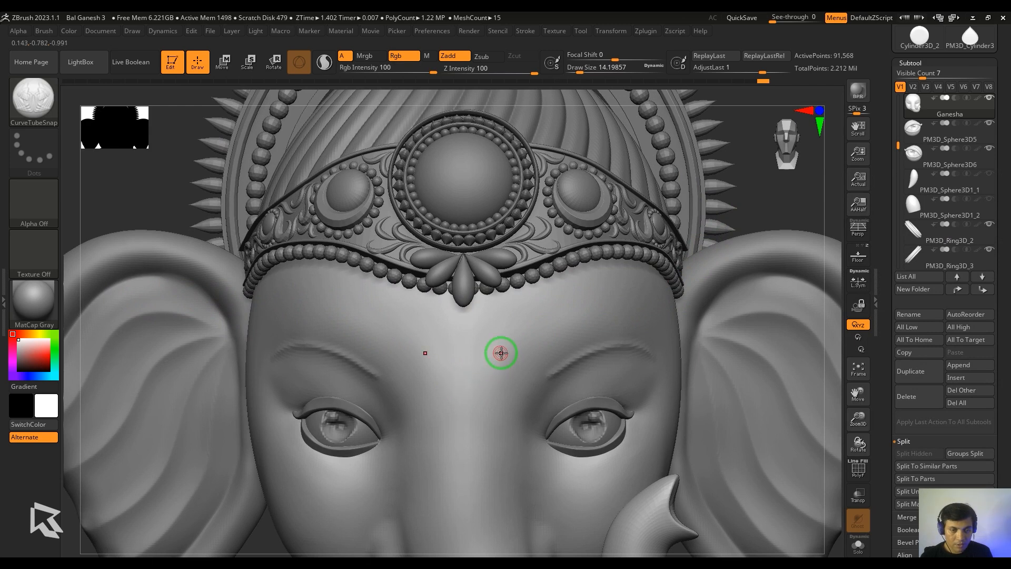
pyautogui.moveTo(491, 376); pyautogui.dragTo(475, 386)
pyautogui.keyDown('ctrl'); pyautogui.moveTo(767, 196); pyautogui.dragTo(767, 285, button='right'); pyautogui.keyUp('ctrl')
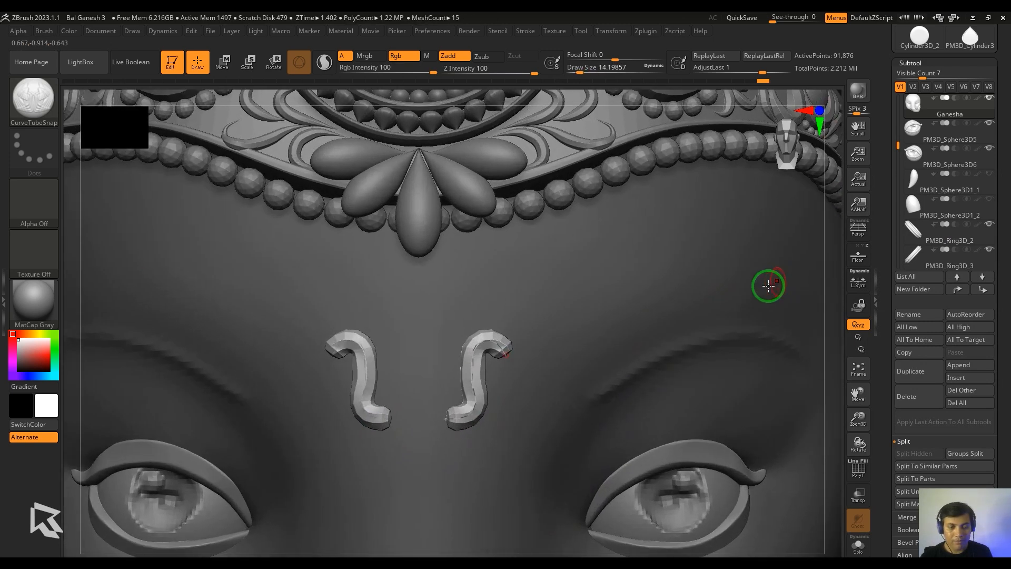
pyautogui.hotkey('ctrl', 'z')
# In the Curve Modifiers, with Size on, shape the Curve Falloff into a central peak tapering to nothing at both ends.
pyautogui.moveTo(992, 445)
pyautogui.mouseDown()
pyautogui.moveTo(988, 334)
pyautogui.moveTo(987, 347)
pyautogui.mouseUp()
pyautogui.click(933, 197)
pyautogui.click(953, 144)
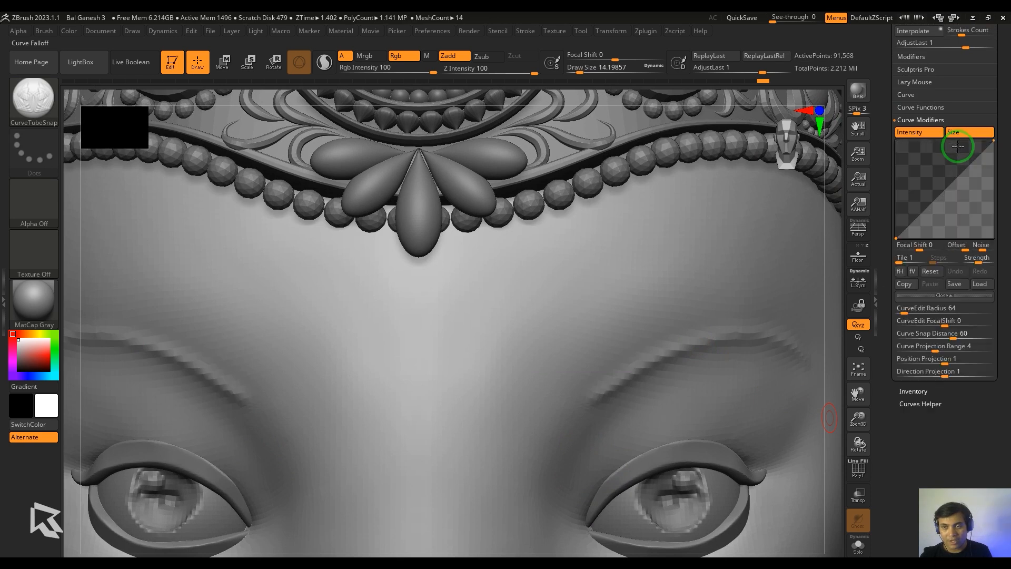
pyautogui.click(948, 135)
pyautogui.moveTo(992, 141); pyautogui.dragTo(988, 237)
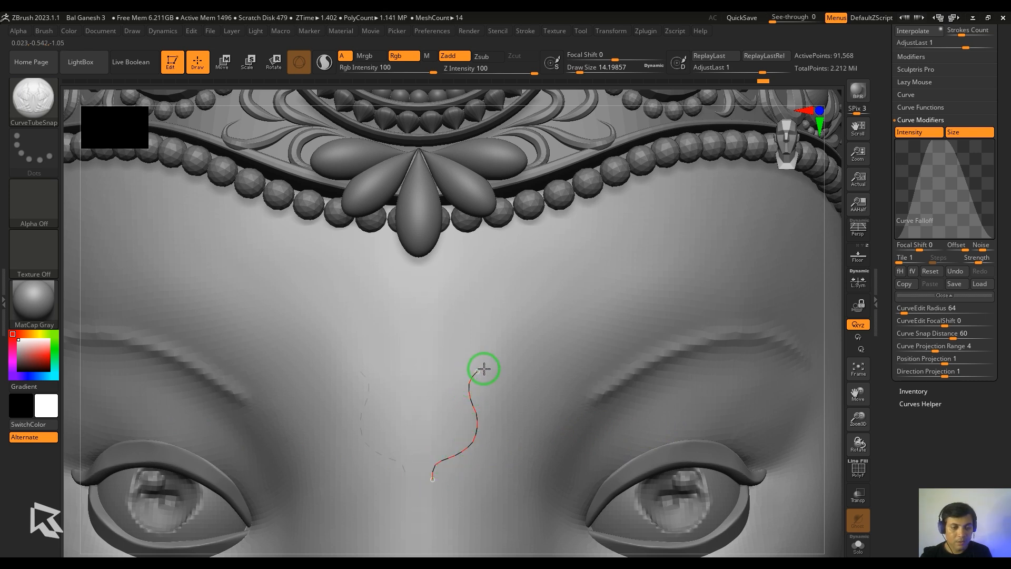
# Draw two mirrored pairs of tapered S-shaped tubes between the eyebrows as a tilak, then thicken and adjust the taller inner pair.
pyautogui.moveTo(483, 369); pyautogui.dragTo(485, 369)
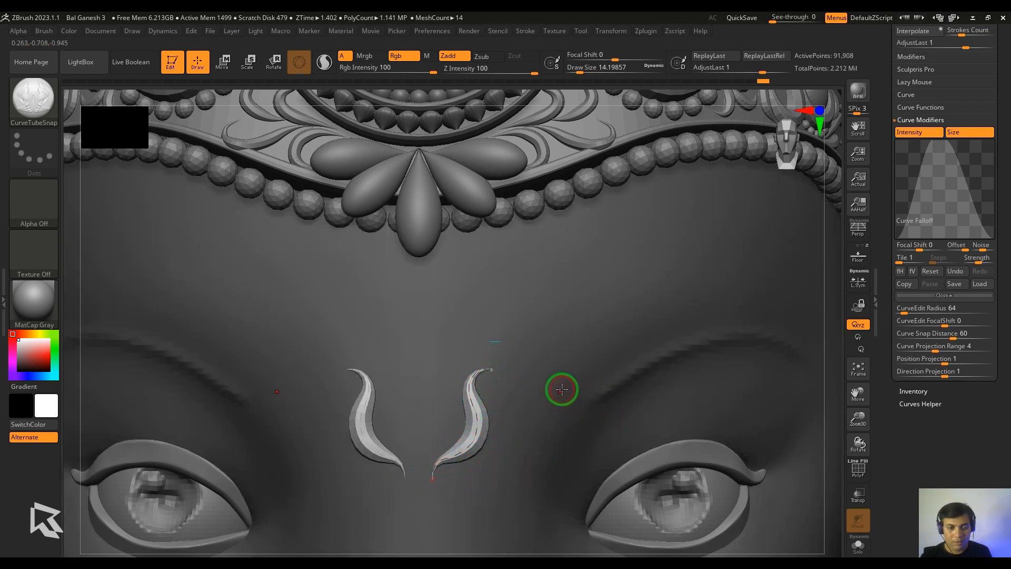
pyautogui.moveTo(464, 399); pyautogui.dragTo(480, 364)
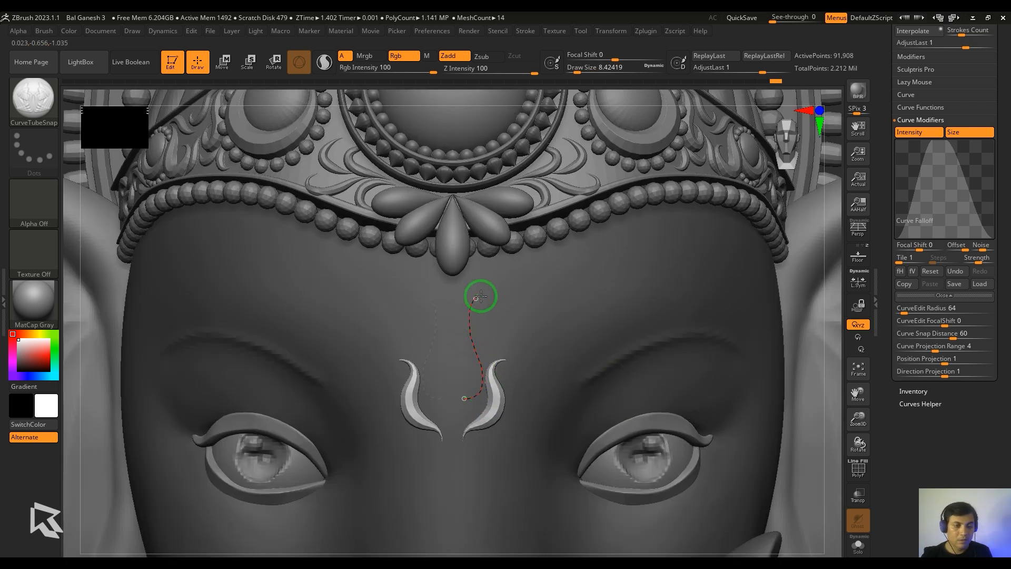
pyautogui.moveTo(480, 296); pyautogui.dragTo(495, 304)
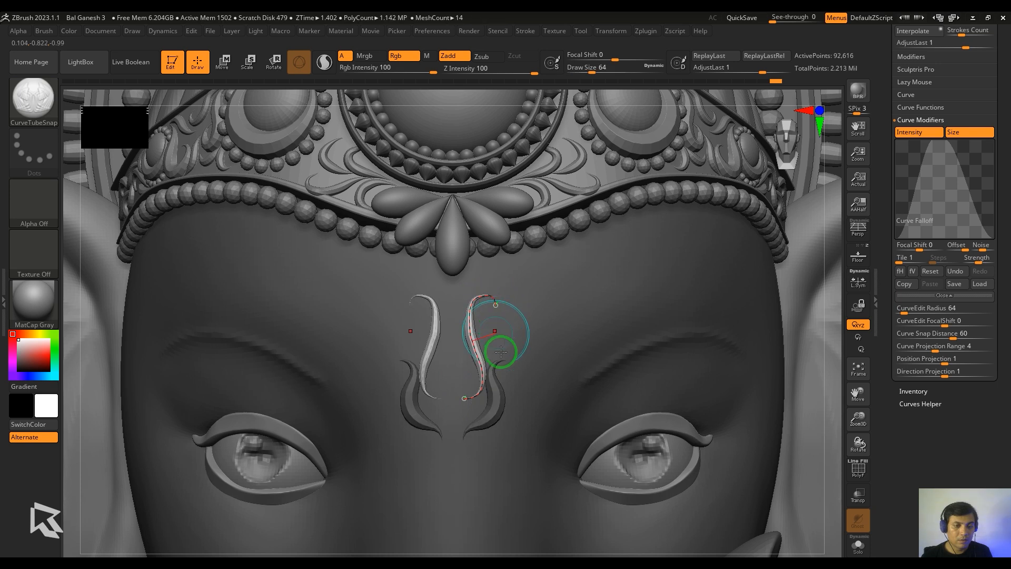
pyautogui.press('s')
pyautogui.click(478, 357)
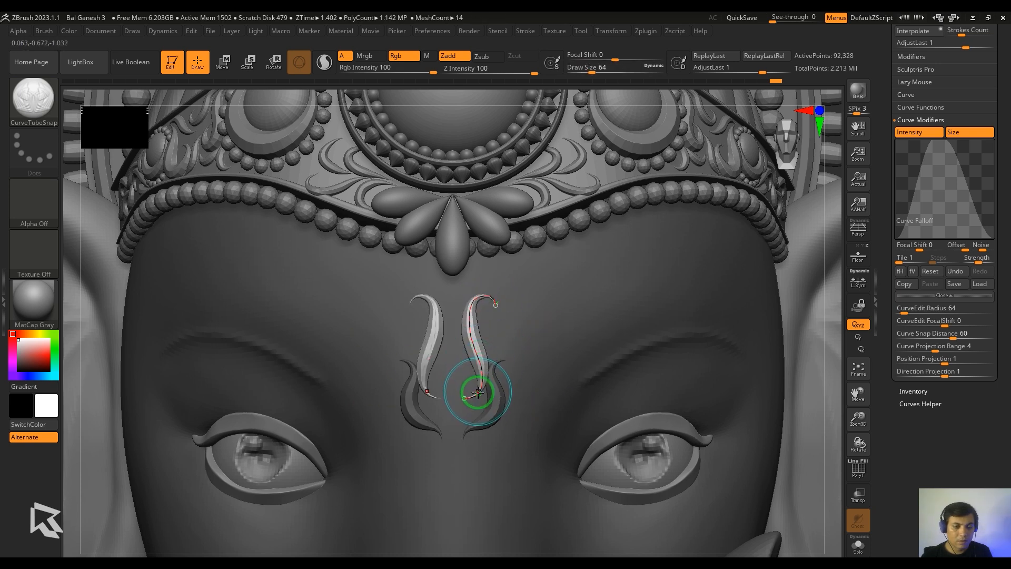
pyautogui.moveTo(479, 393); pyautogui.dragTo(472, 392)
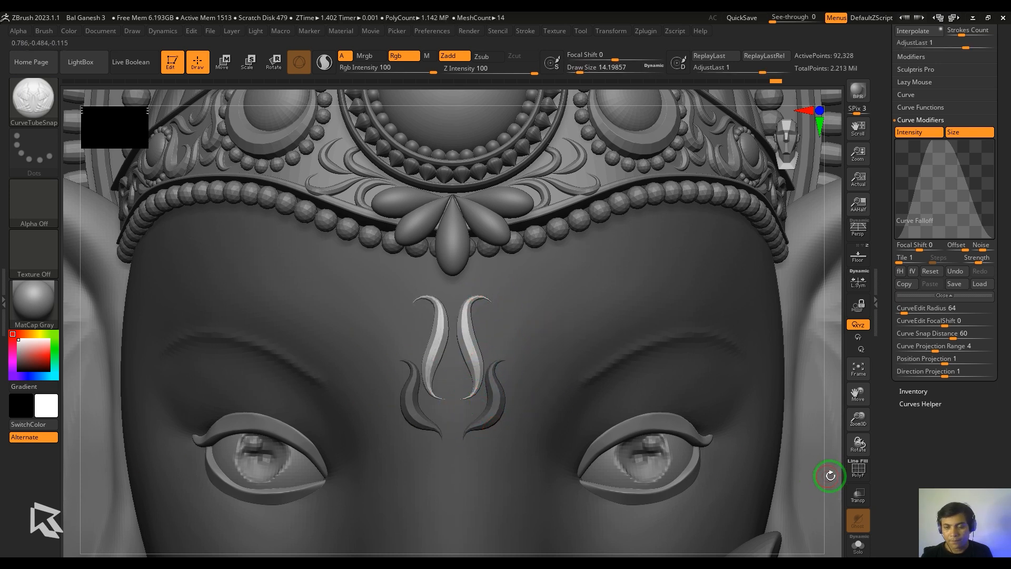
pyautogui.moveTo(831, 475)
pyautogui.mouseDown()
pyautogui.moveTo(833, 463)
pyautogui.moveTo(765, 503)
pyautogui.mouseUp()
pyautogui.moveTo(831, 497)
pyautogui.keyDown('alt'); pyautogui.mouseDown()
pyautogui.moveTo(754, 356)
pyautogui.moveTo(781, 492)
pyautogui.moveTo(745, 529)
pyautogui.mouseUp(); pyautogui.keyUp('alt')
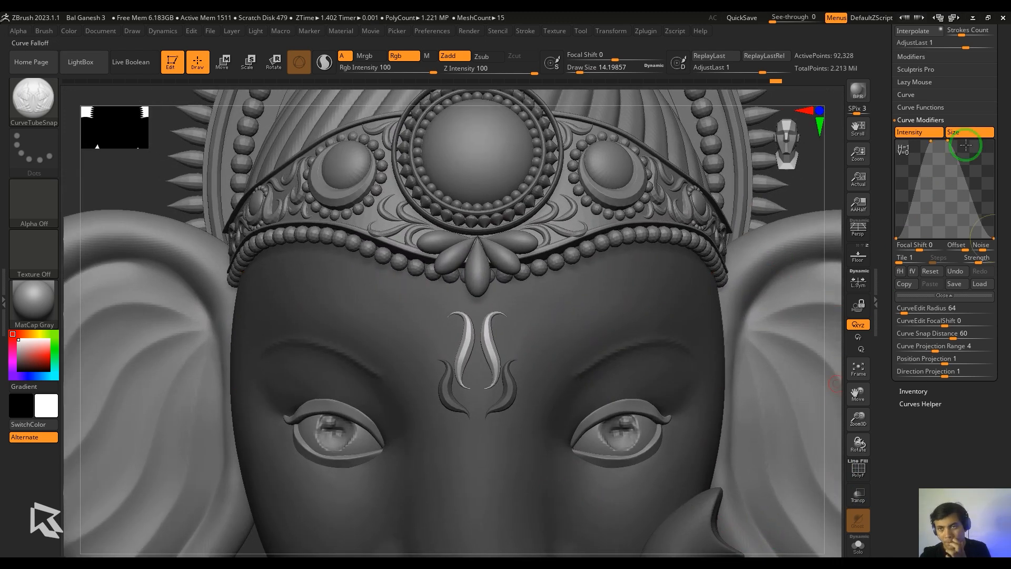
# Mask only the tilak tubes and separate them from the head into their own subtool with Split Masked Points.
pyautogui.press('w')
pyautogui.keyDown('alt'); pyautogui.click(610, 305); pyautogui.keyUp('alt')
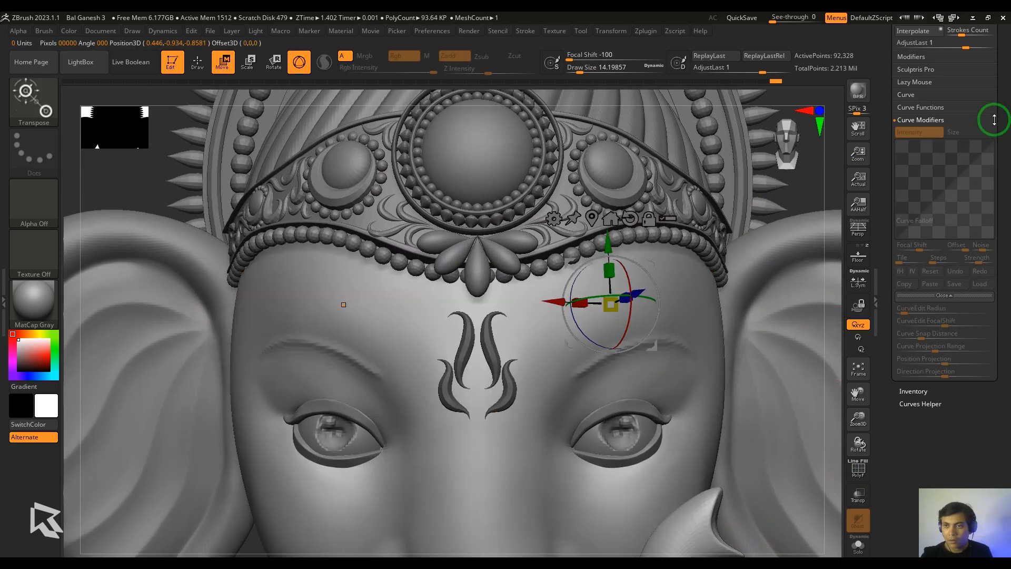
pyautogui.moveTo(994, 120); pyautogui.dragTo(995, 316)
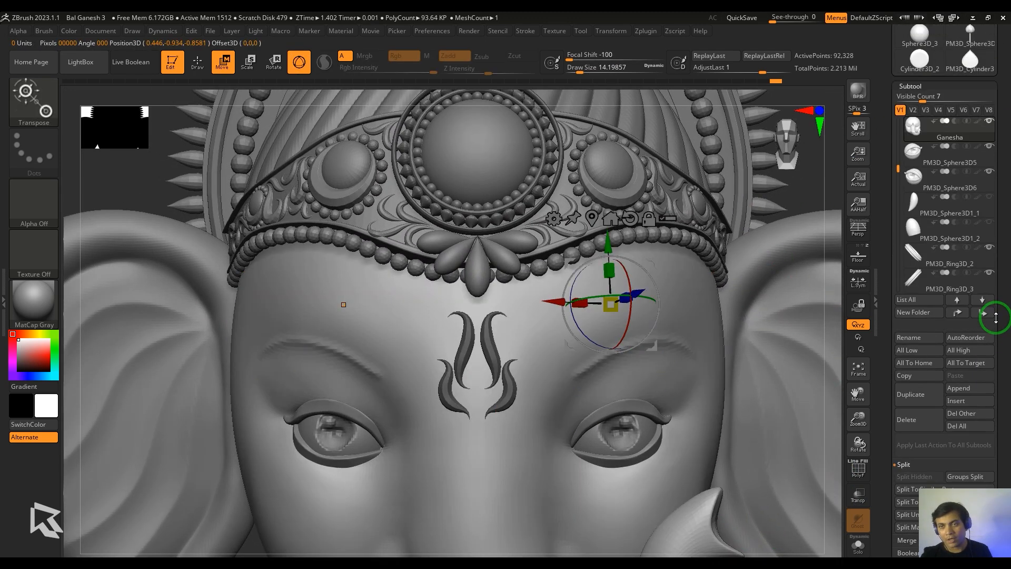
pyautogui.click(915, 523)
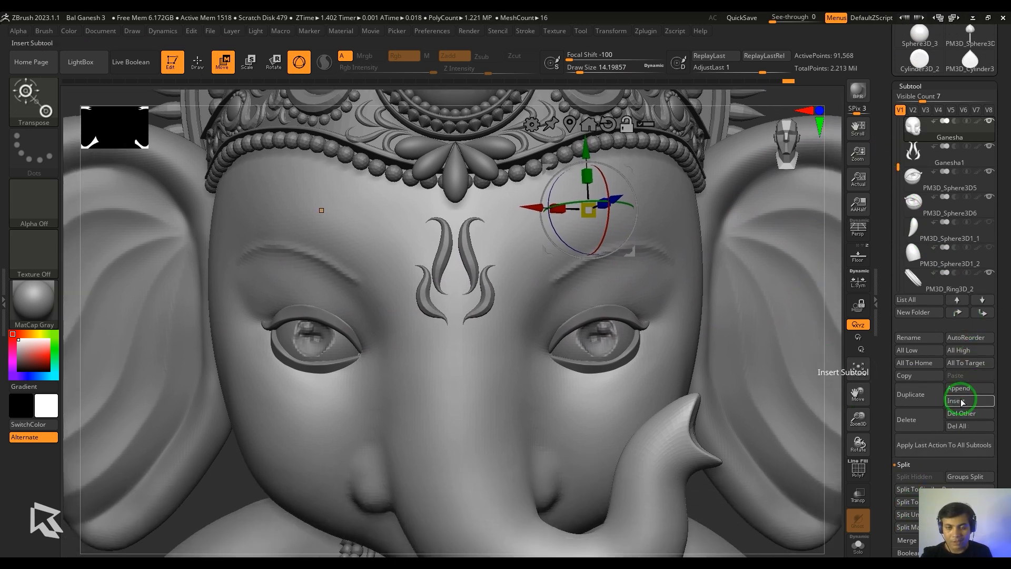
# Insert a 3D sphere as a new subtool after the head and reset the gizmo's orientation on it.
pyautogui.click(959, 389)
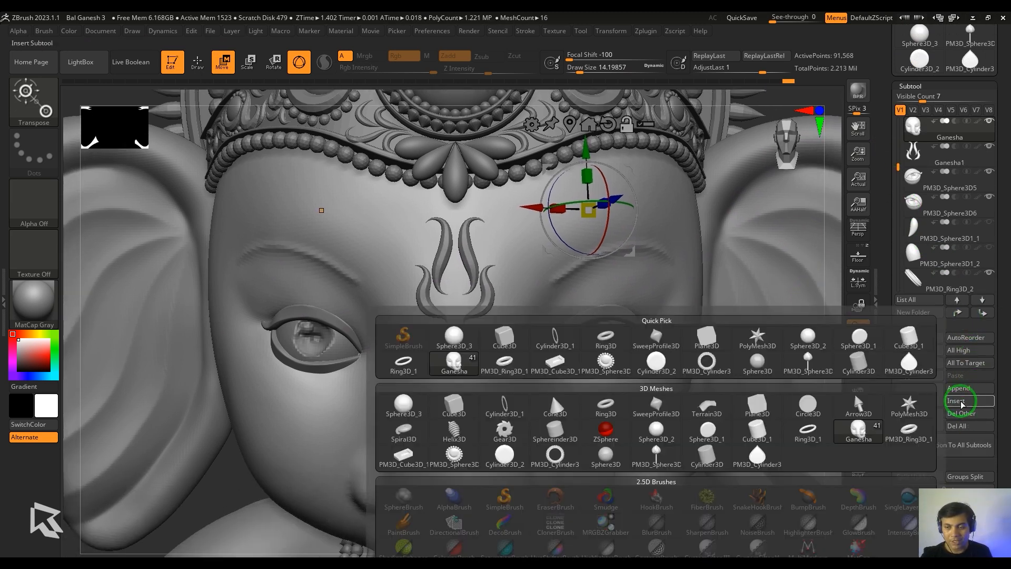
pyautogui.click(444, 406)
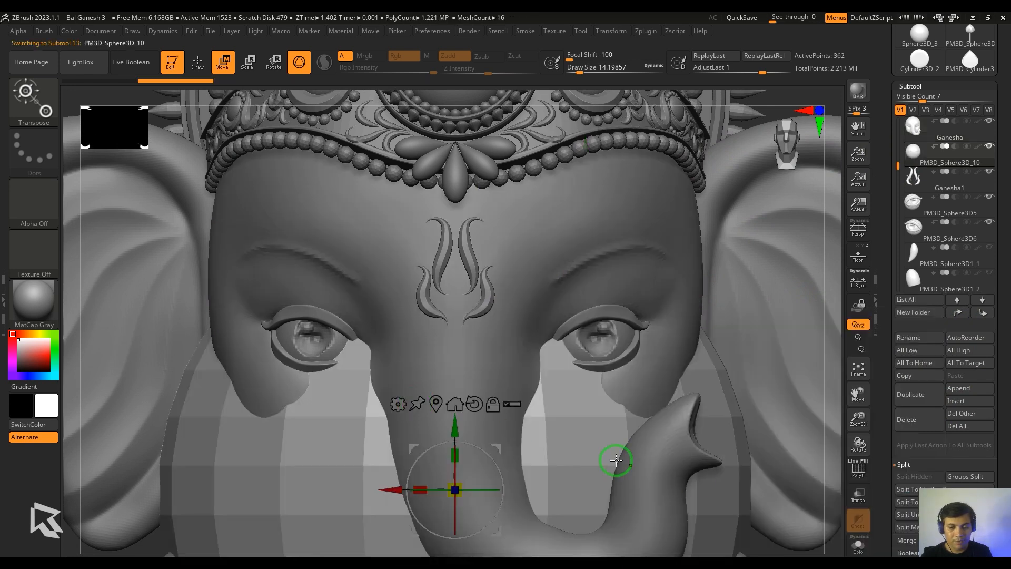
pyautogui.press('f')
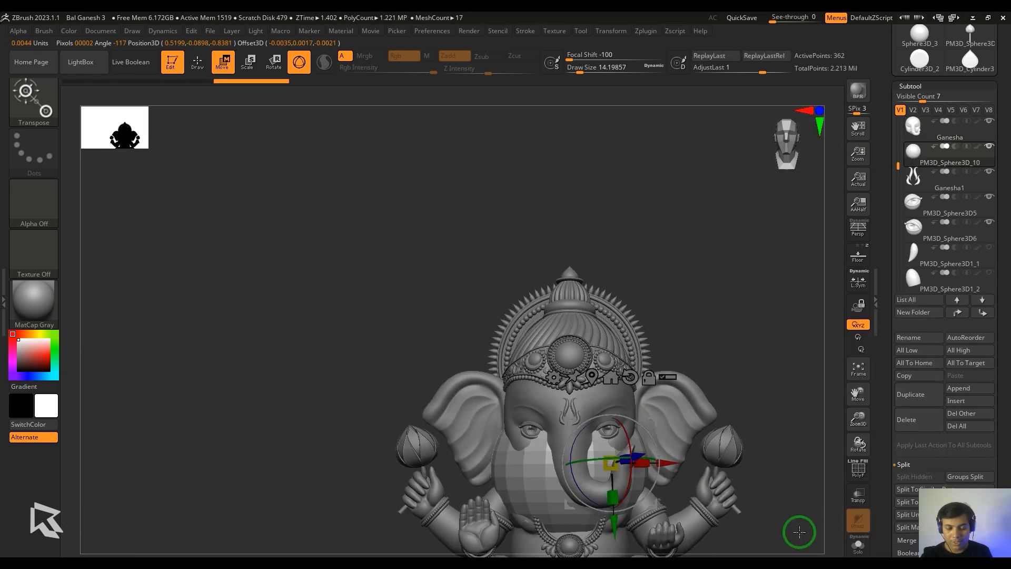
pyautogui.click(862, 548)
pyautogui.click(577, 322)
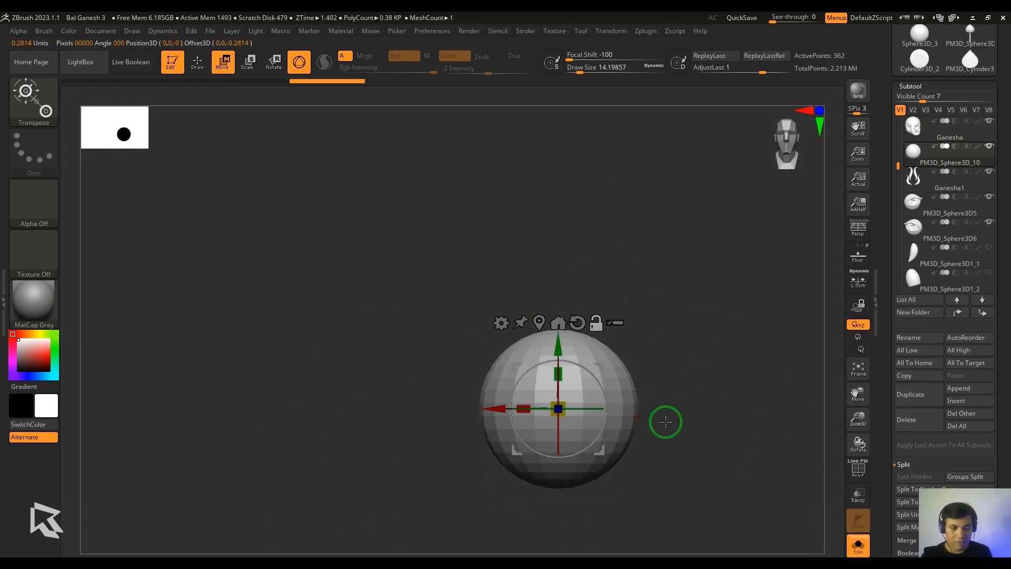
pyautogui.moveTo(822, 537); pyautogui.dragTo(875, 544)
pyautogui.click(858, 545)
# From the side view, move the sphere out in front of the face and scale it down to a small bead.
pyautogui.keyDown('shift'); pyautogui.moveTo(761, 487); pyautogui.dragTo(791, 448); pyautogui.keyUp('shift')
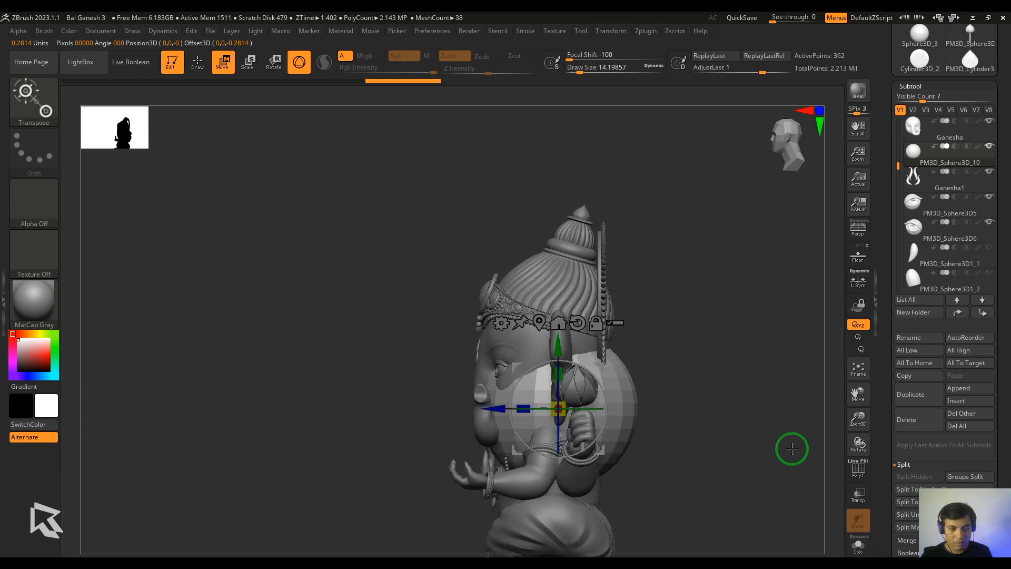
pyautogui.moveTo(490, 414); pyautogui.dragTo(385, 414)
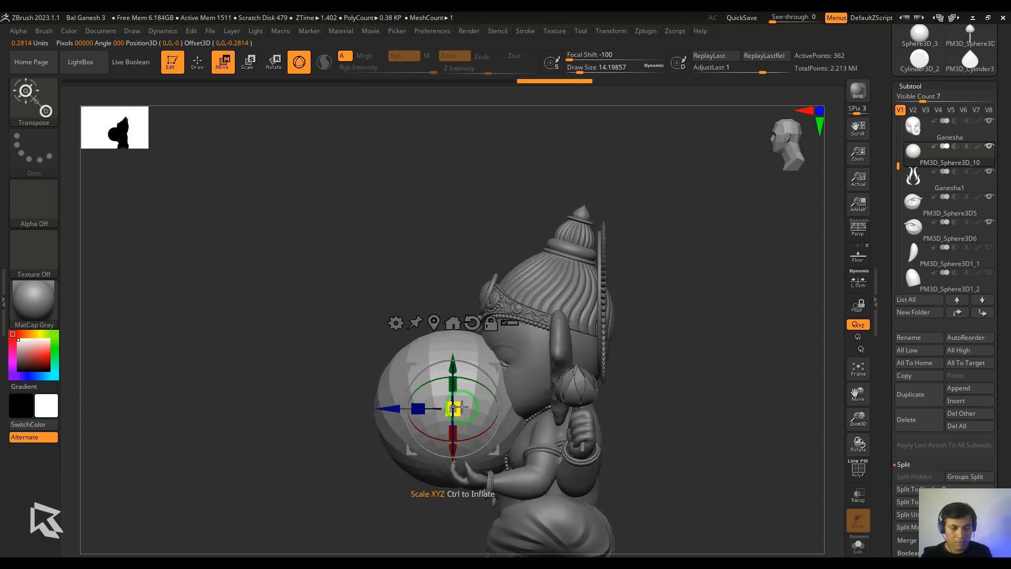
pyautogui.moveTo(452, 408); pyautogui.dragTo(413, 346)
pyautogui.keyDown('ctrl'); pyautogui.moveTo(384, 351); pyautogui.dragTo(447, 447, button='right'); pyautogui.keyUp('ctrl')
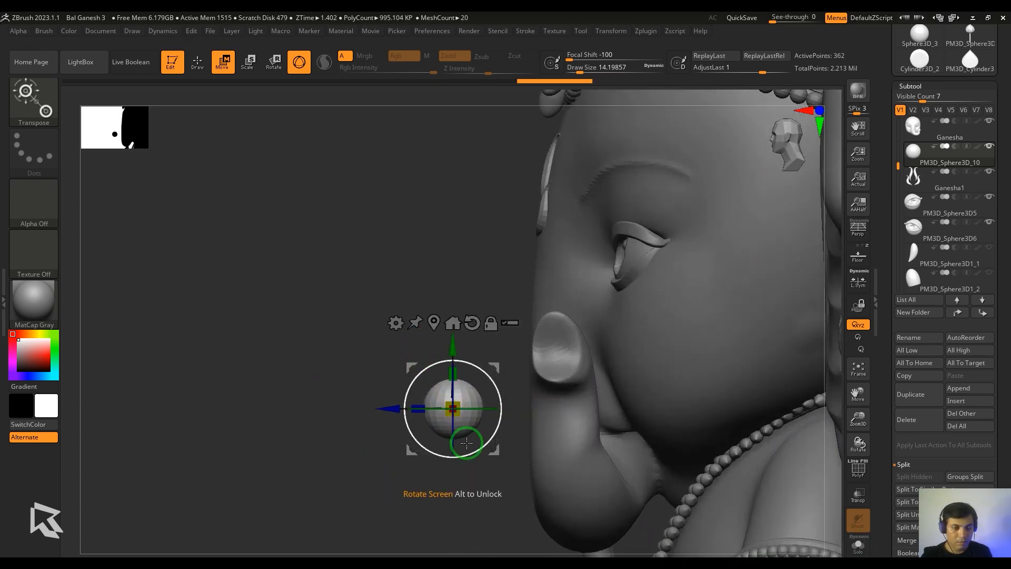
pyautogui.moveTo(452, 410)
pyautogui.mouseDown()
pyautogui.moveTo(455, 401)
pyautogui.moveTo(452, 410)
pyautogui.mouseUp()
# Position the small bead on the forehead surface, centred between the tilak's curved tubes.
pyautogui.moveTo(496, 365); pyautogui.dragTo(583, 159)
pyautogui.moveTo(411, 363); pyautogui.dragTo(498, 361)
pyautogui.keyDown('shift'); pyautogui.moveTo(788, 398); pyautogui.dragTo(810, 399); pyautogui.keyUp('shift')
pyautogui.press('q')
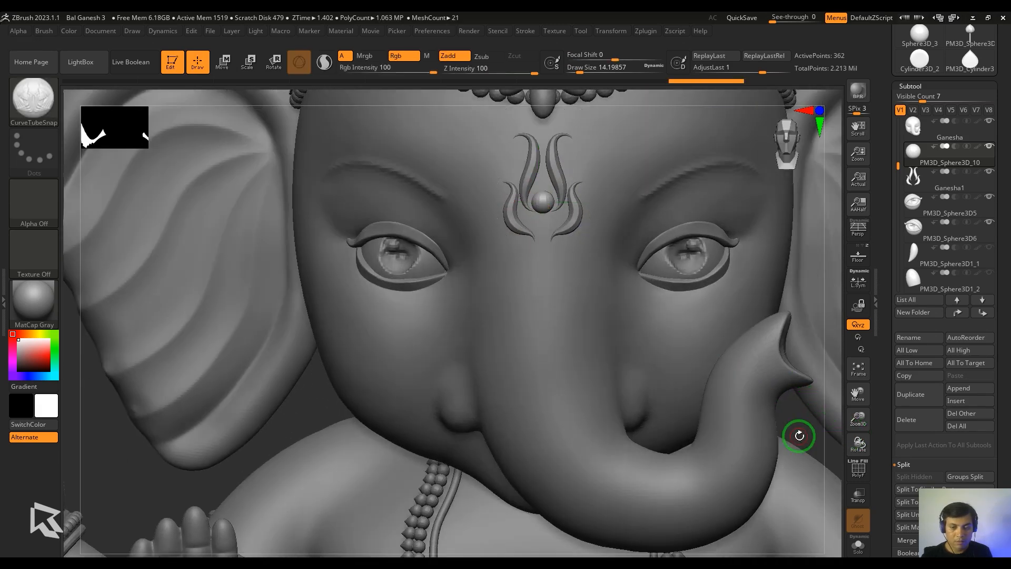
pyautogui.moveTo(798, 434)
pyautogui.keyDown('alt'); pyautogui.mouseDown()
pyautogui.moveTo(713, 456)
pyautogui.moveTo(790, 437)
pyautogui.mouseUp(); pyautogui.keyUp('alt')
pyautogui.press('w')
pyautogui.moveTo(483, 216); pyautogui.dragTo(488, 192)
pyautogui.keyDown('shift'); pyautogui.moveTo(605, 276); pyautogui.dragTo(681, 309); pyautogui.keyUp('shift')
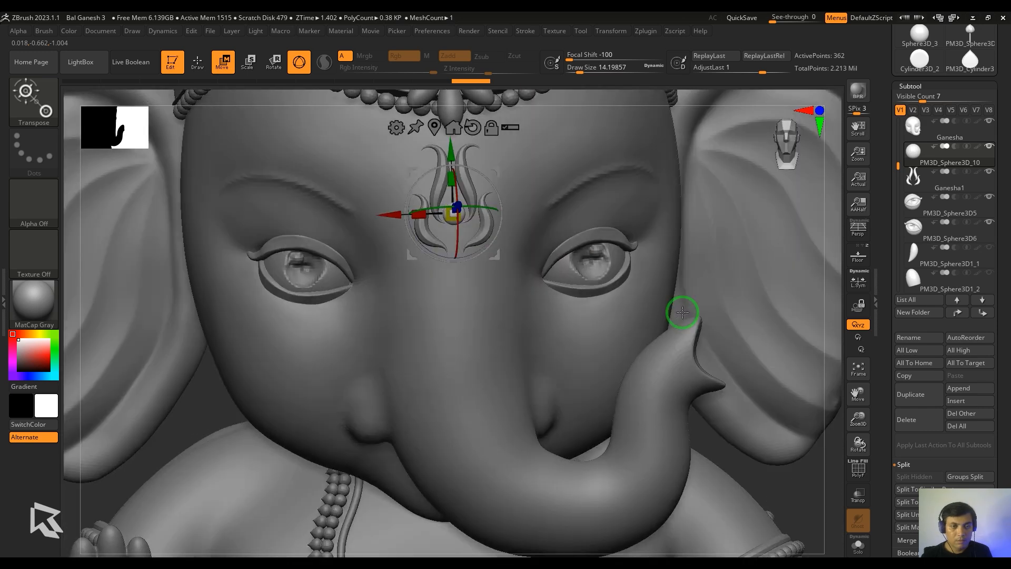
# Duplicate the bead within its subtool, placing the copy just below the tilak, and clear the mask.
pyautogui.keyDown('ctrl'); pyautogui.moveTo(451, 150); pyautogui.dragTo(454, 200); pyautogui.keyUp('ctrl')
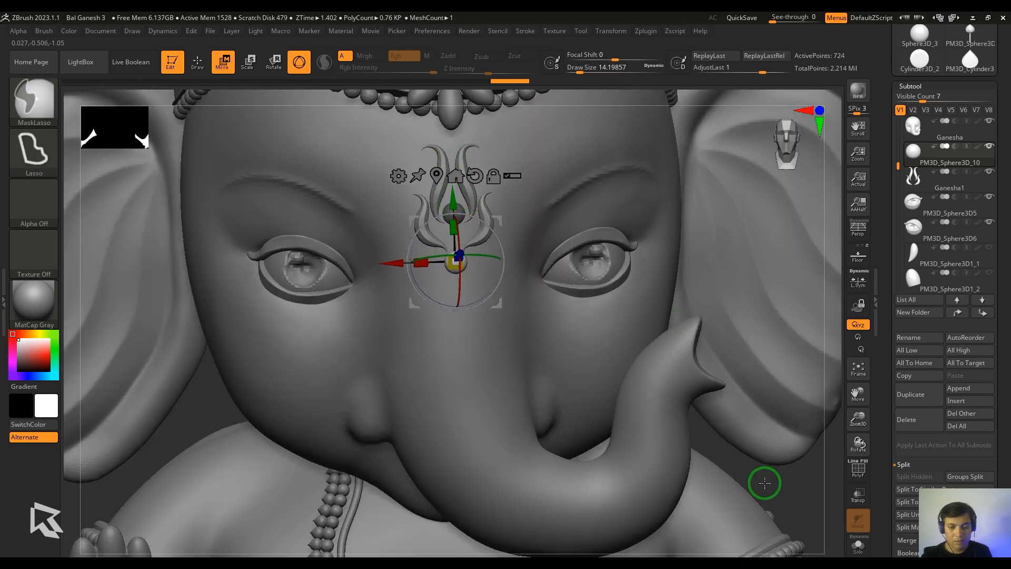
pyautogui.moveTo(763, 481)
pyautogui.keyDown('ctrl'); pyautogui.mouseDown()
pyautogui.moveTo(783, 494)
pyautogui.moveTo(735, 374)
pyautogui.mouseUp(); pyautogui.keyUp('ctrl')
pyautogui.press('q')
pyautogui.keyDown('alt'); pyautogui.moveTo(736, 375); pyautogui.dragTo(721, 397); pyautogui.keyUp('alt')
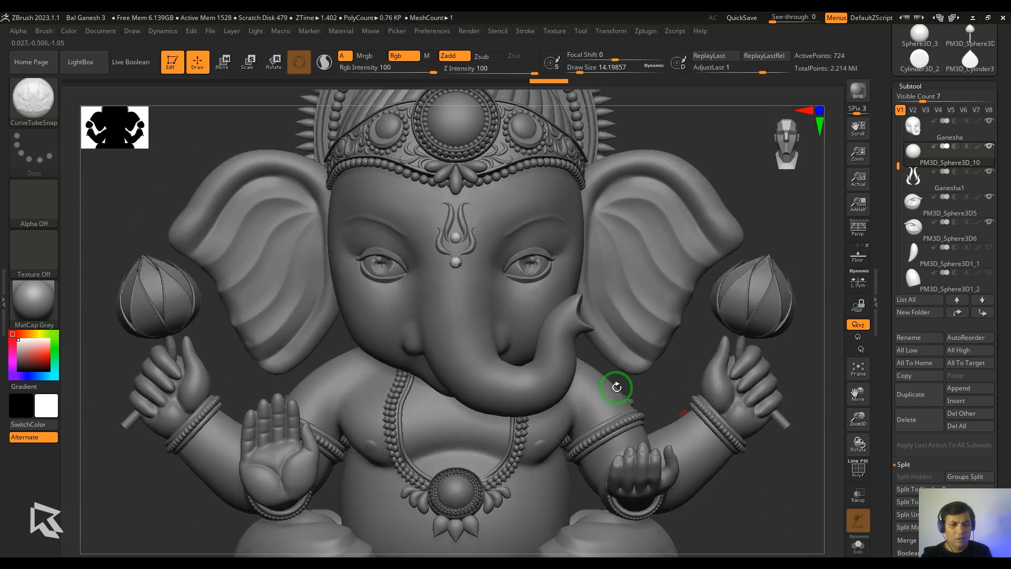
# Reselect the Ganesha head subtool and review the whole statue from the front.
pyautogui.keyDown('alt'); pyautogui.click(503, 321); pyautogui.keyUp('alt')
pyautogui.keyDown('alt'); pyautogui.moveTo(825, 488); pyautogui.dragTo(685, 416); pyautogui.keyUp('alt')
pyautogui.moveTo(694, 438)
pyautogui.mouseDown()
pyautogui.moveTo(722, 451)
pyautogui.moveTo(672, 445)
pyautogui.moveTo(726, 445)
pyautogui.moveTo(671, 447)
pyautogui.moveTo(695, 451)
pyautogui.moveTo(645, 460)
pyautogui.moveTo(696, 454)
pyautogui.moveTo(709, 433)
pyautogui.mouseUp()
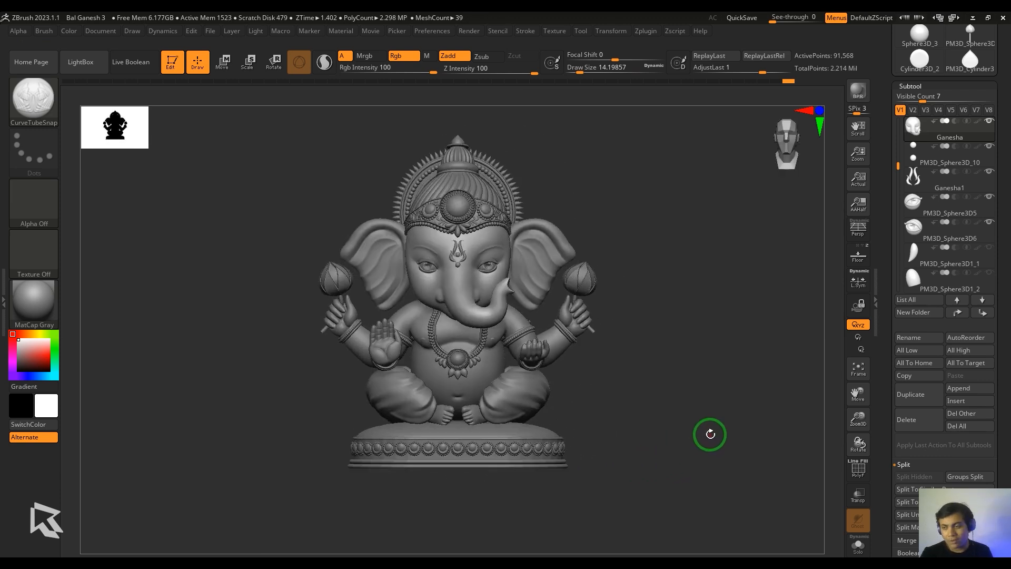